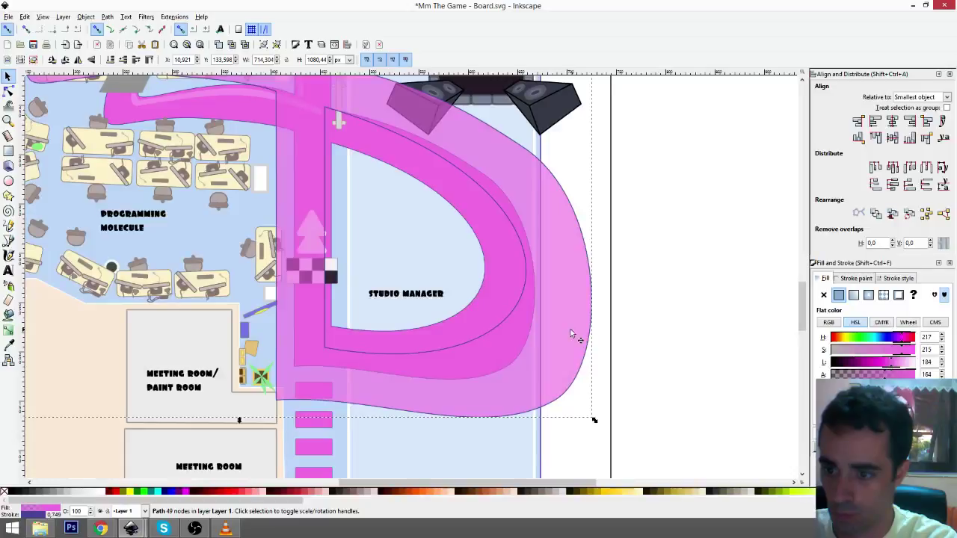
- Move the translucent pink track shape around the Studio Manager area and save the board drawing
left_click_drag(570, 330, 548, 346)
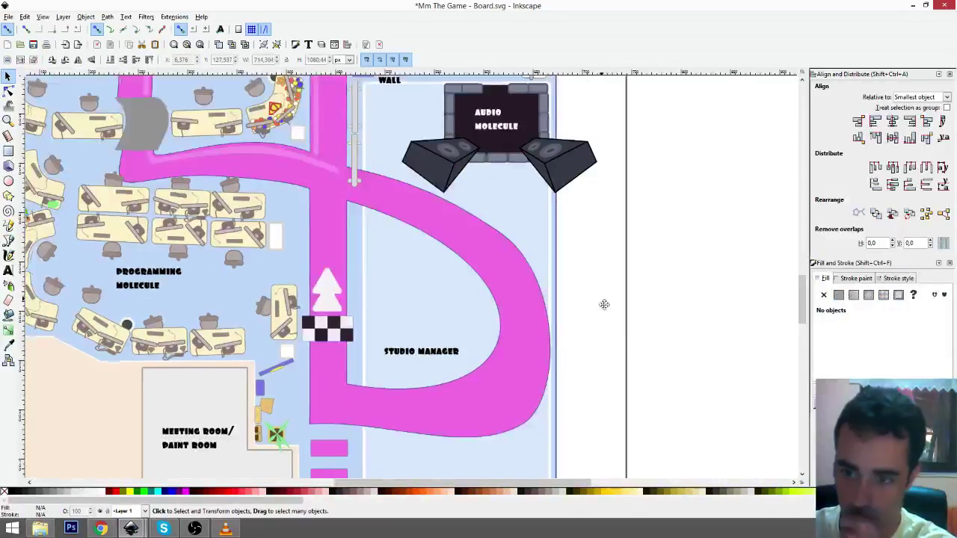
scroll(591, 305, "up", 1)
scroll(576, 306, "left", 1)
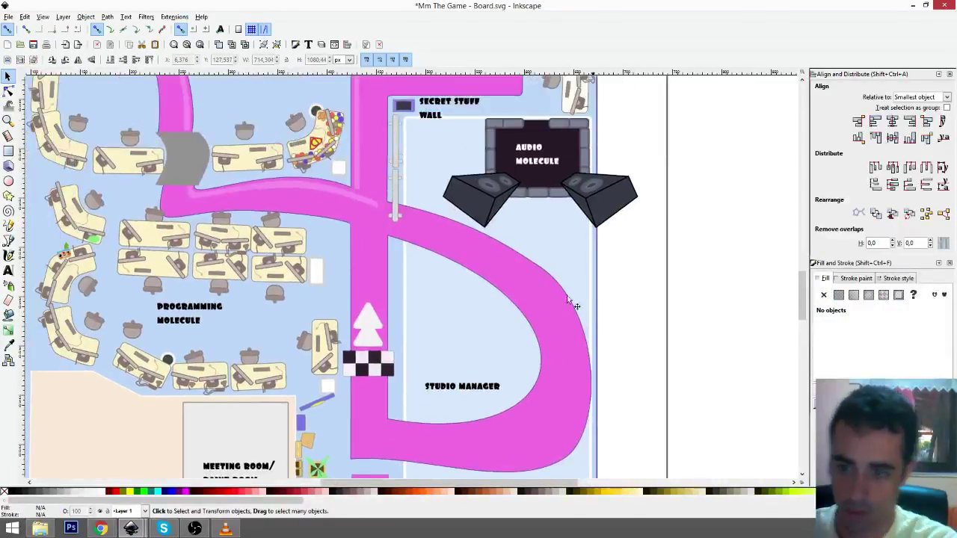
scroll(426, 246, "down", 2)
scroll(464, 262, "left", 1)
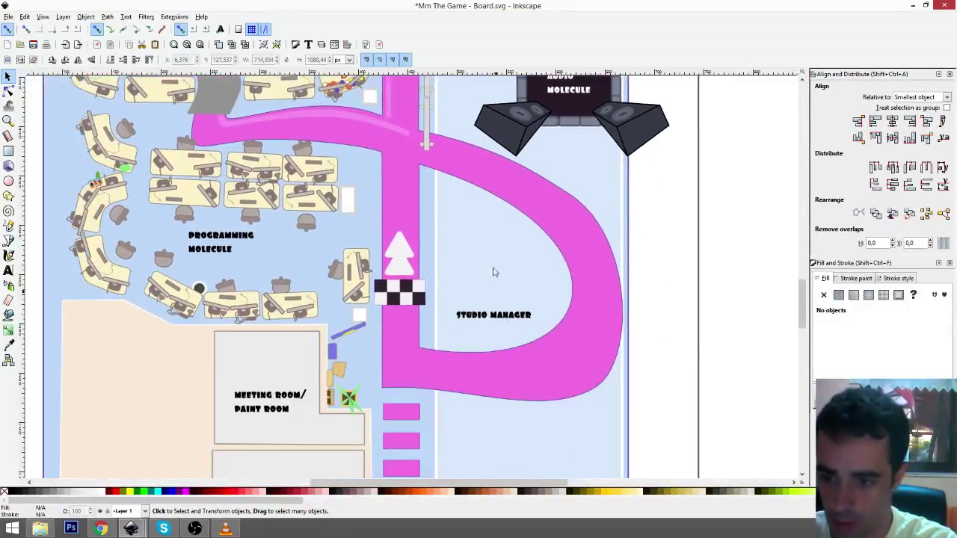
left_click_drag(449, 378, 516, 339)
scroll(461, 301, "down", 1)
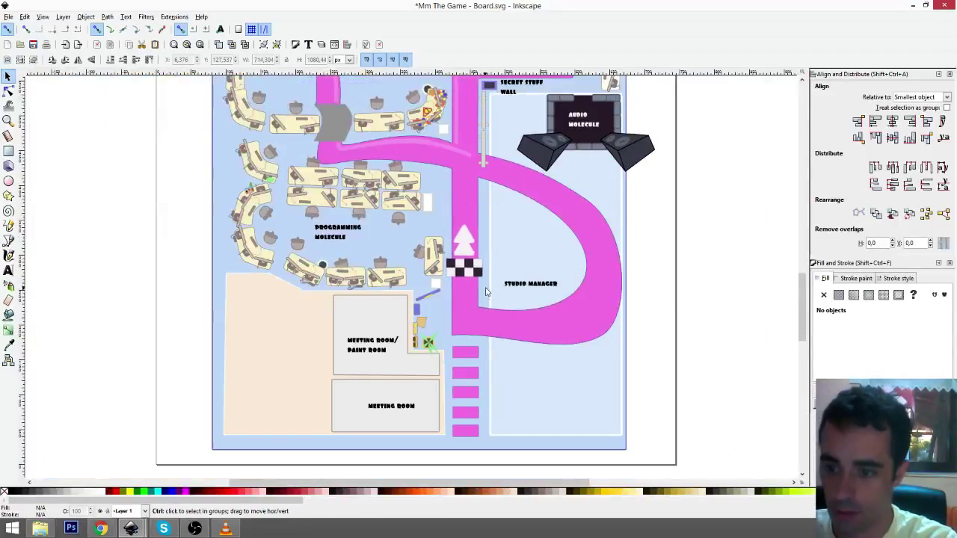
left_click_drag(442, 237, 460, 284)
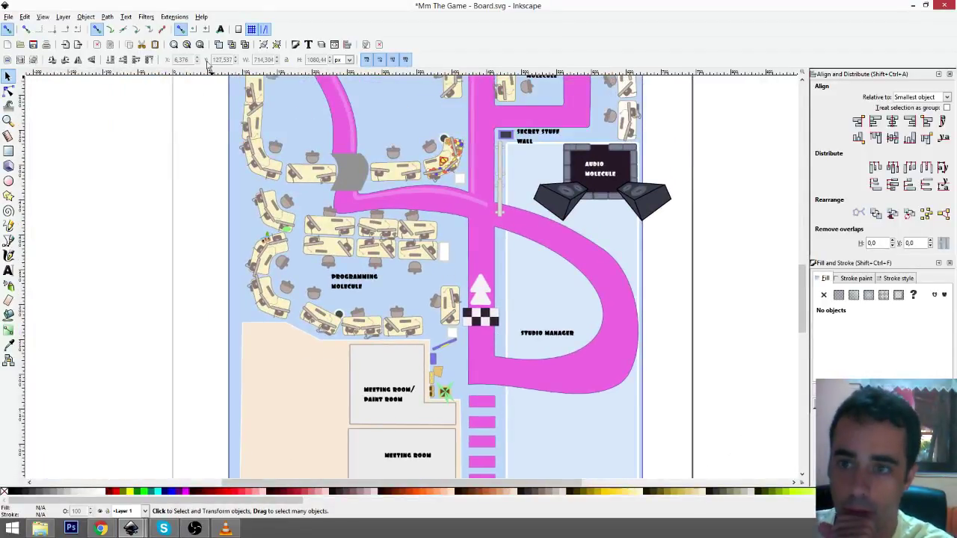
left_click(9, 17)
left_click(30, 80)
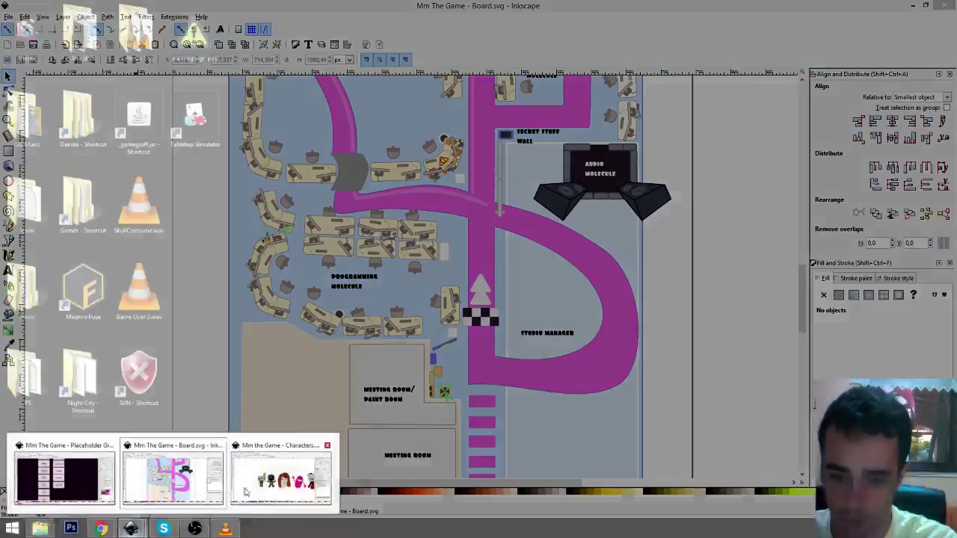
- Switch to the Characters drawing and close the Board and Placeholder Graphics windows
key("alt+Tab")
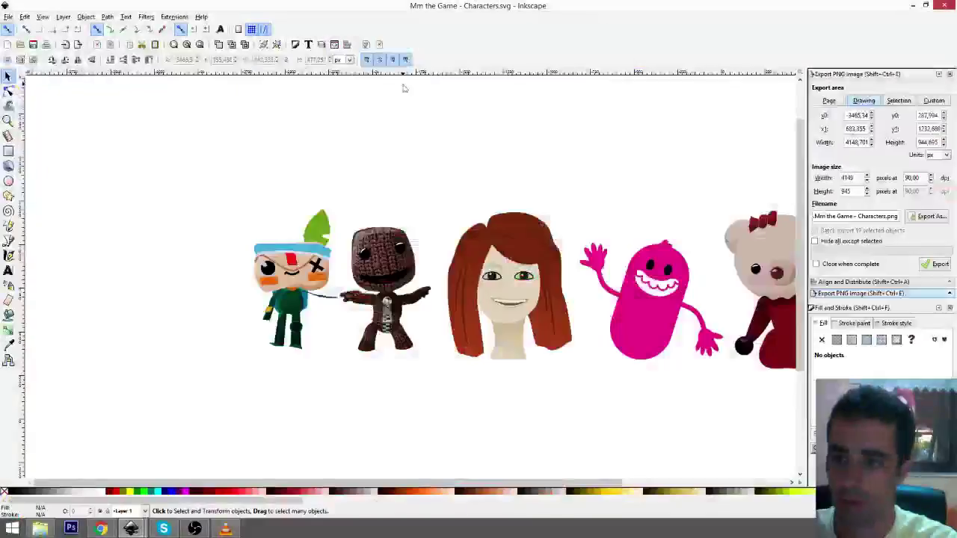
left_click_drag(705, 259, 487, 247)
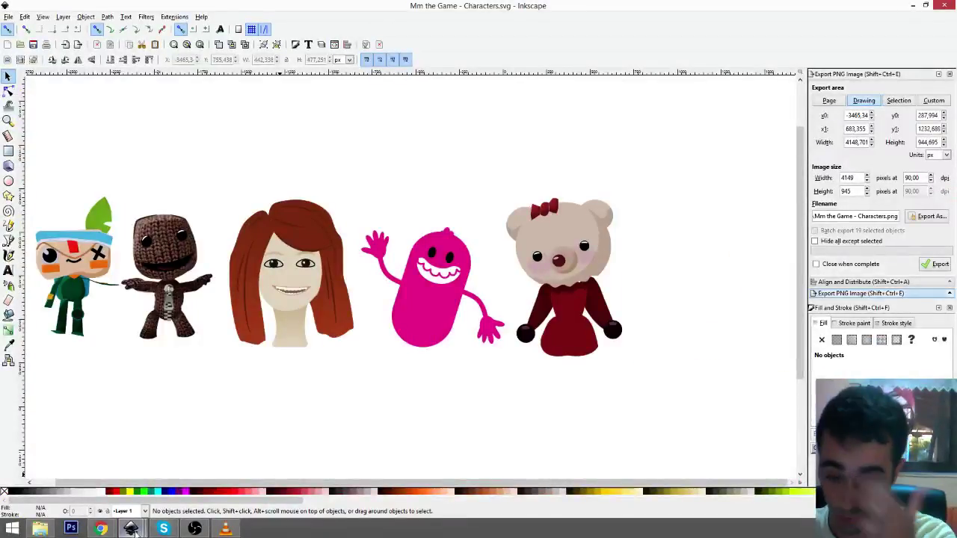
mouse_move(135, 528)
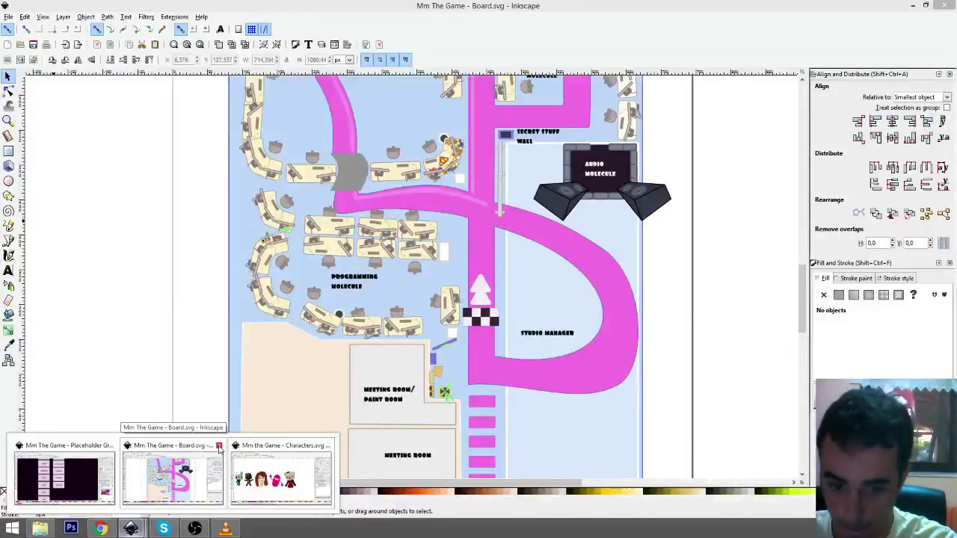
left_click(219, 446)
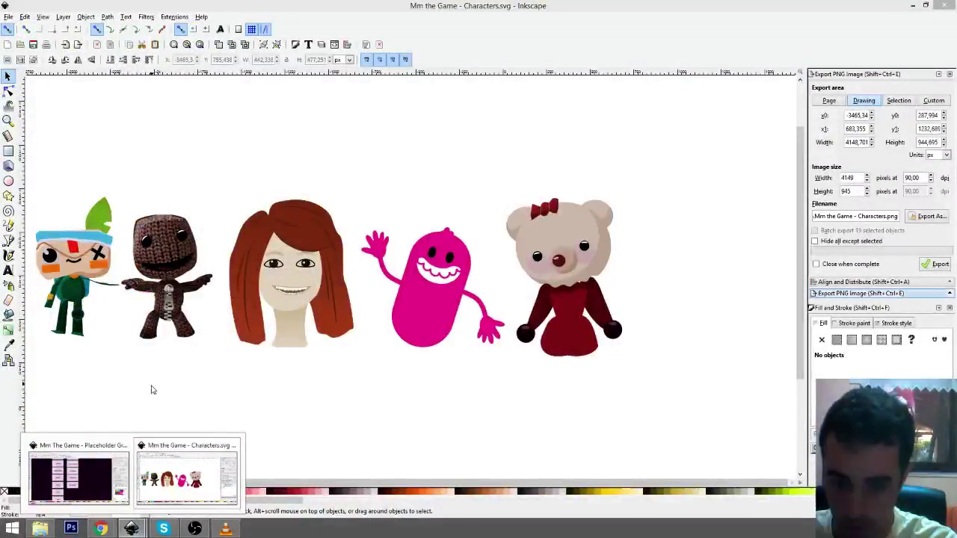
mouse_move(125, 448)
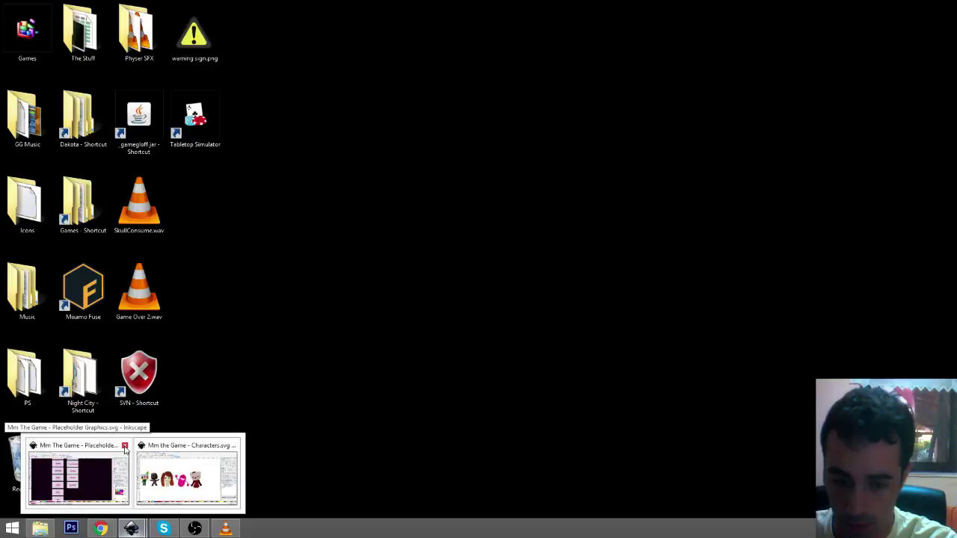
left_click(125, 447)
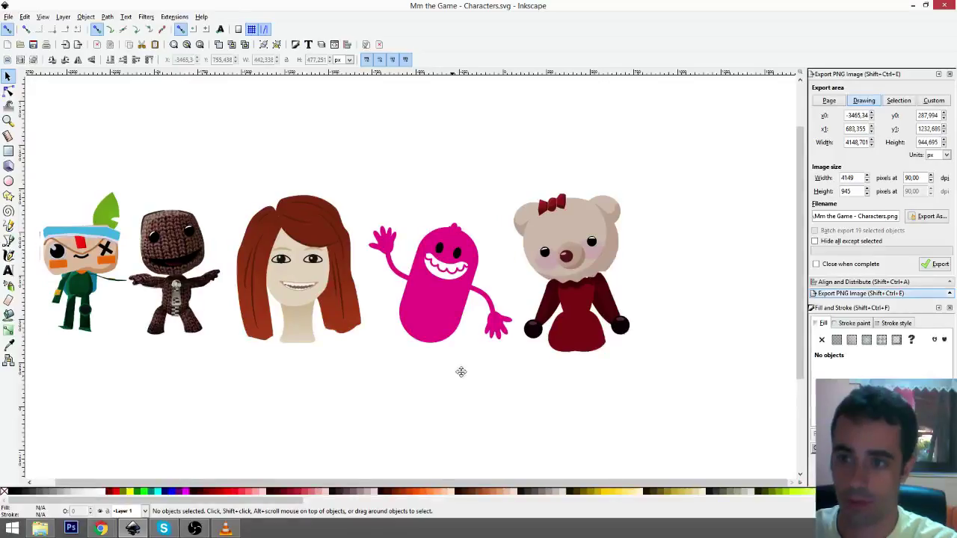
- Close the photo viewer and import the black pug picture from the desktop into the empty space beside the bear character
left_click_drag(461, 371, 148, 374)
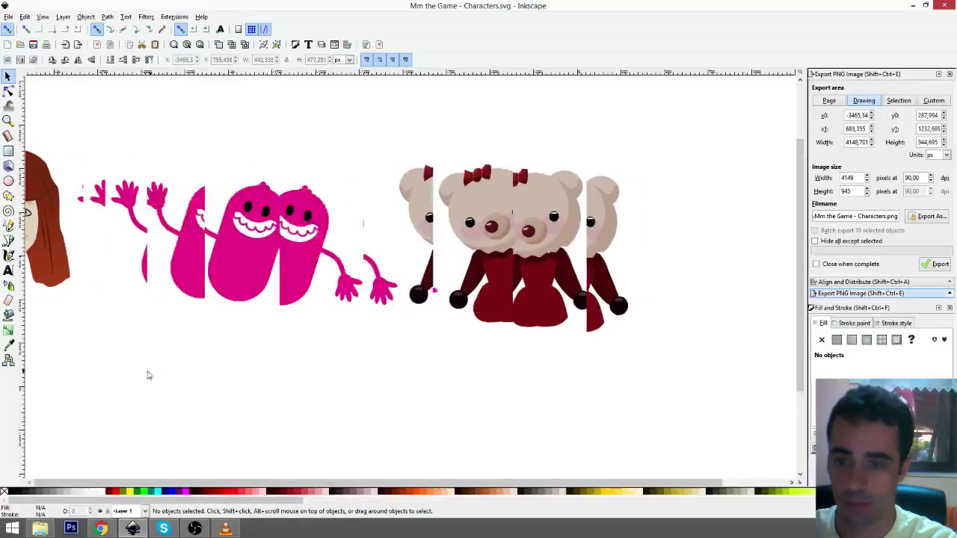
left_click_drag(404, 354, 351, 340)
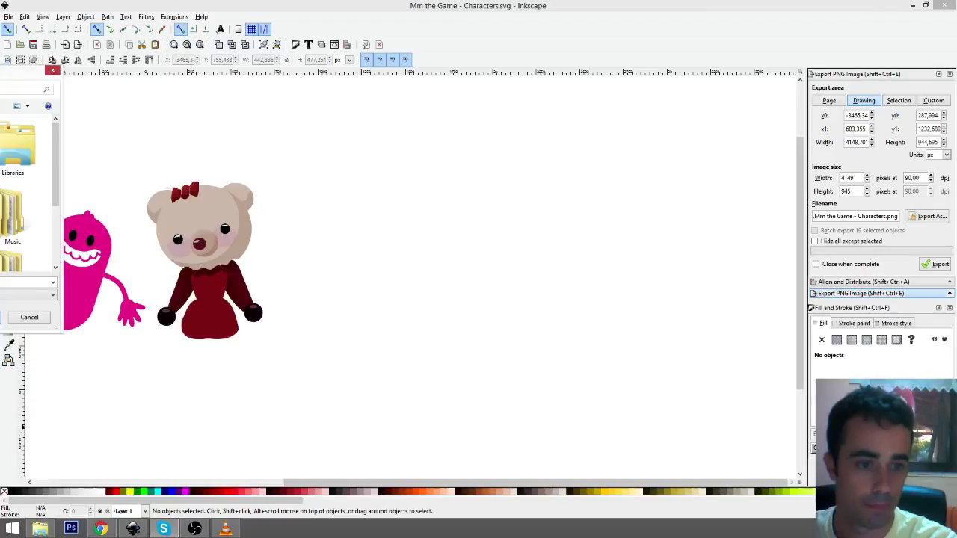
key("Escape")
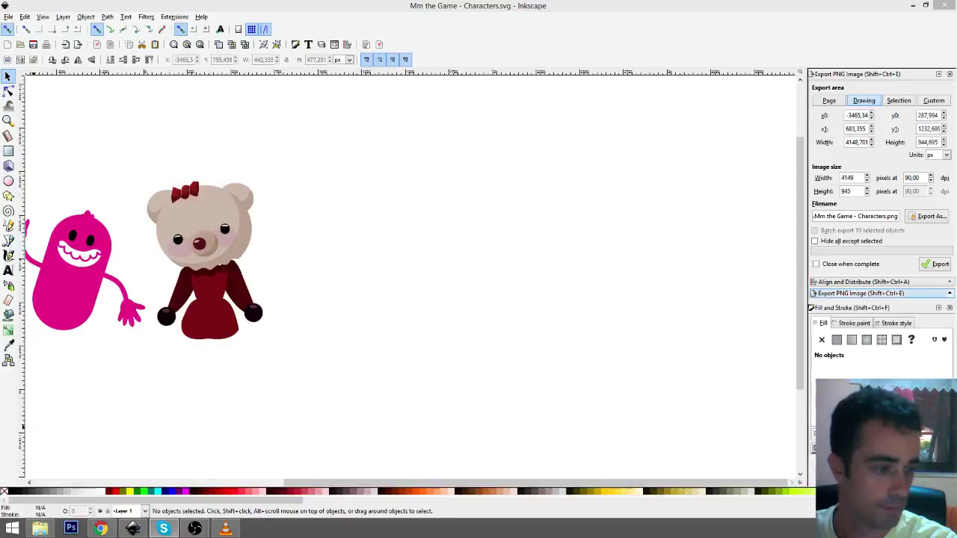
left_click(913, 6)
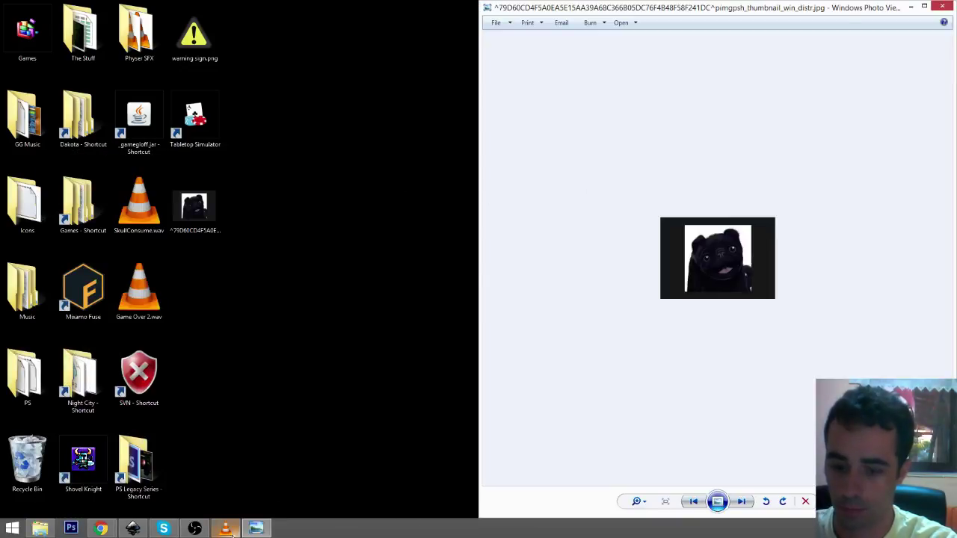
left_click(141, 528)
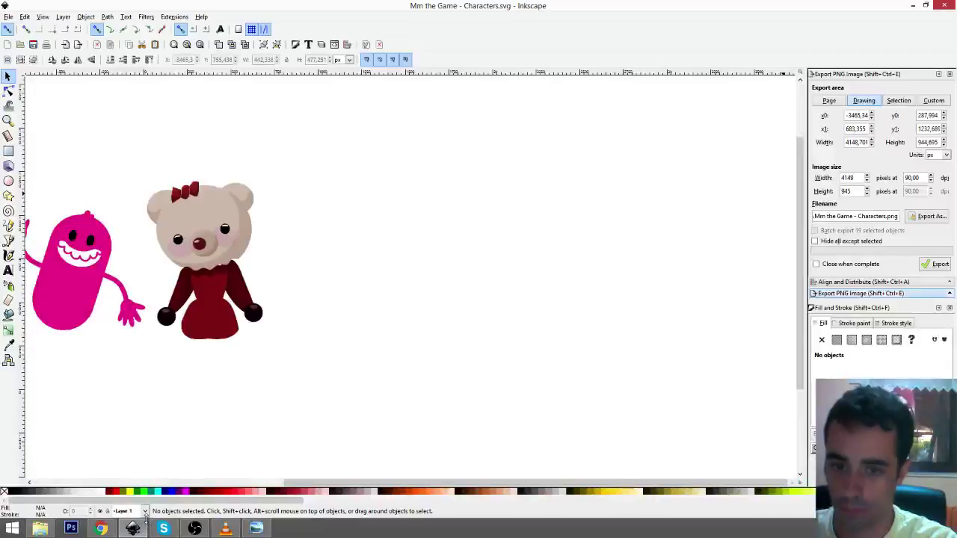
left_click_drag(417, 5, 510, 65)
left_click(946, 5)
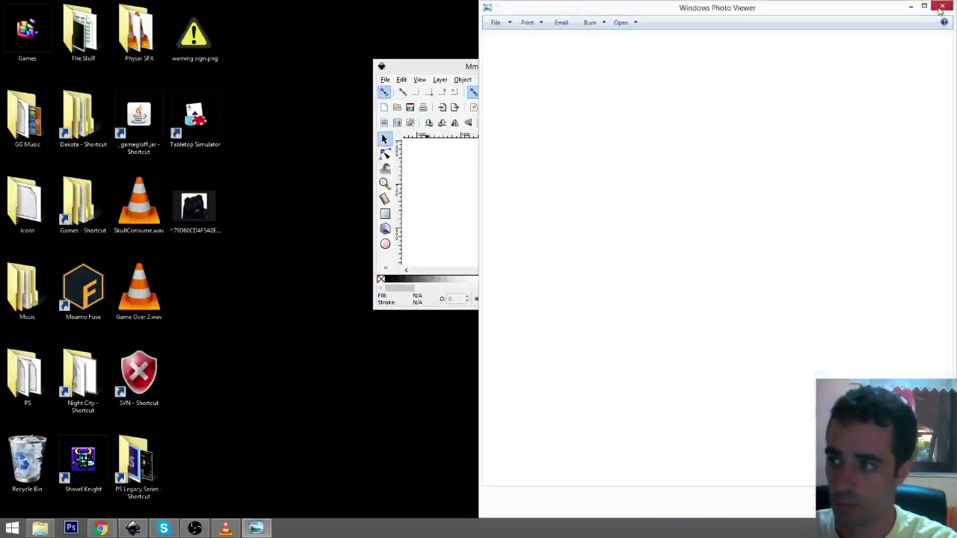
left_click_drag(221, 214, 477, 217)
left_click(662, 65)
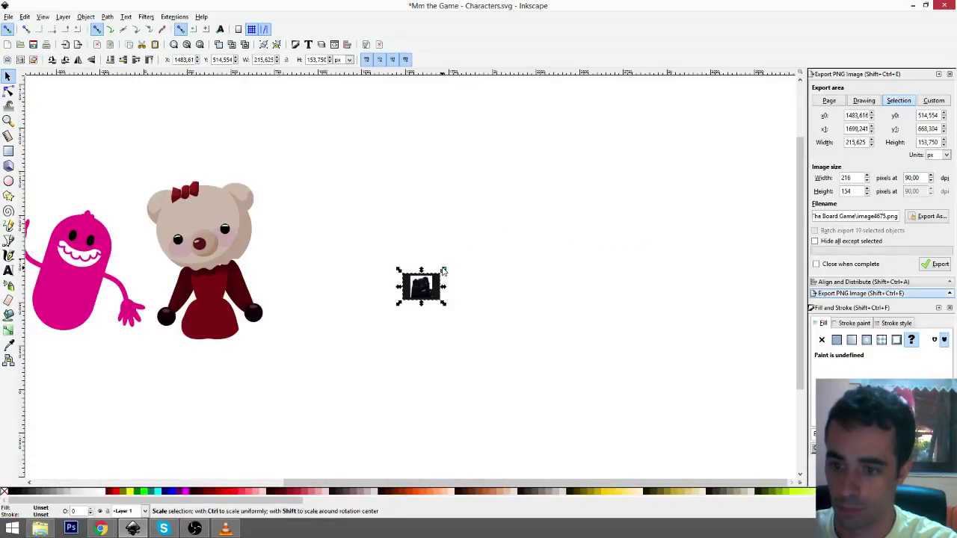
- Enlarge the pug picture to about 1759 by 1254 px and place it well clear of the bear as a reference
left_click_drag(445, 269, 542, 199)
left_click_drag(527, 262, 626, 220)
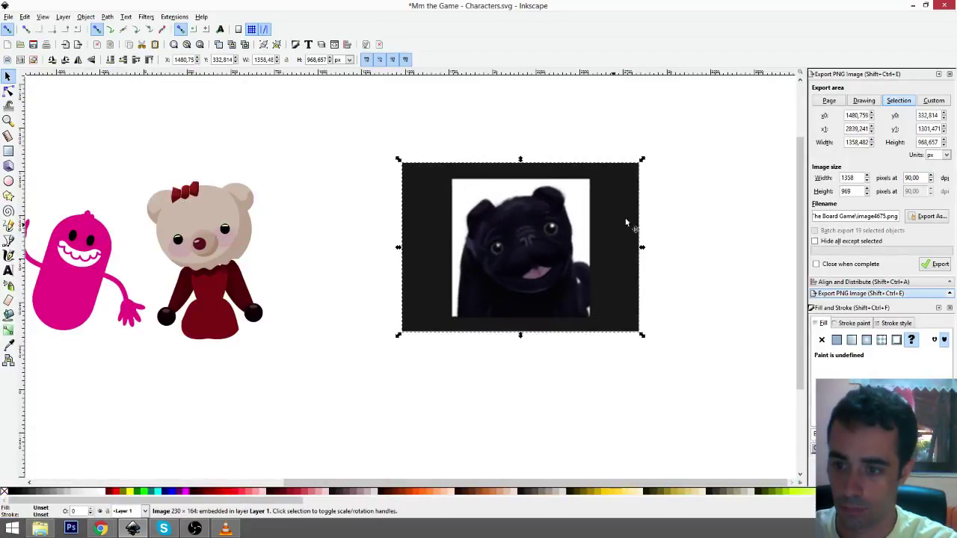
left_click_drag(641, 160, 699, 140)
left_click_drag(557, 261, 643, 275)
- Draw a circle about 531 px wide between the bear and the reference, filled with the dark colour sampled from the pug's head
key("e")
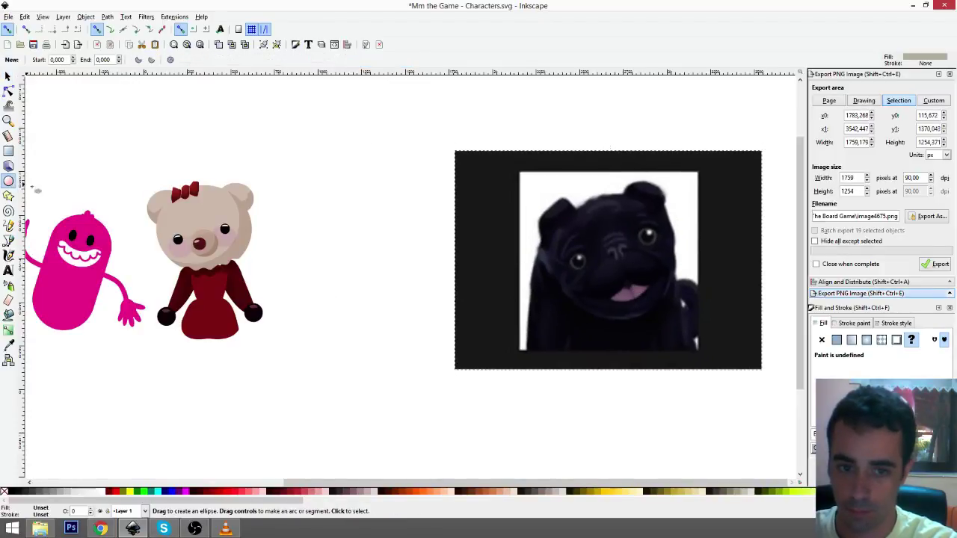
mouse_move(301, 228)
left_mouse_down()
mouse_move(347, 275)
mouse_move(381, 284)
left_mouse_up()
key("s")
key("d")
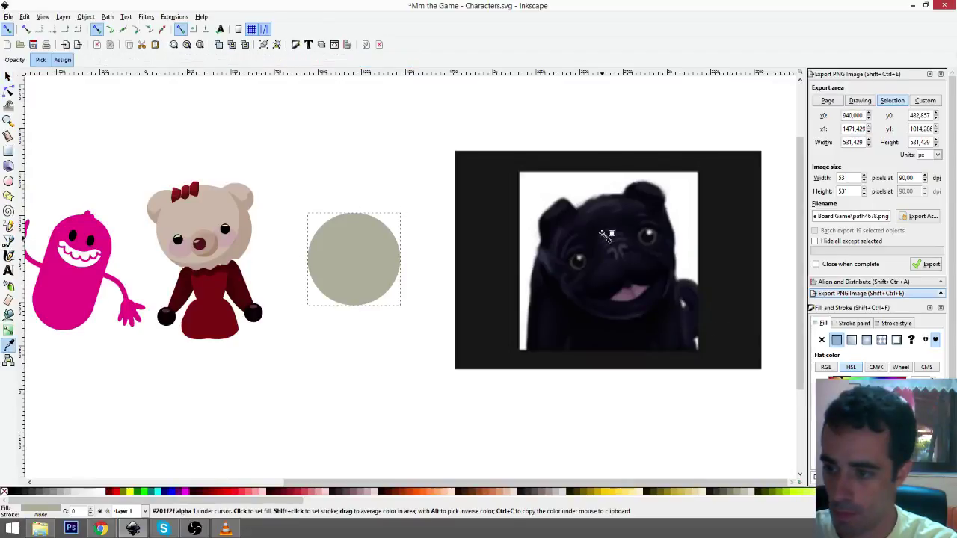
left_click(608, 231)
key("s")
- Reshape the dark circle by its nodes into a slightly irregular head shape of about 491 by 489 px
key("n")
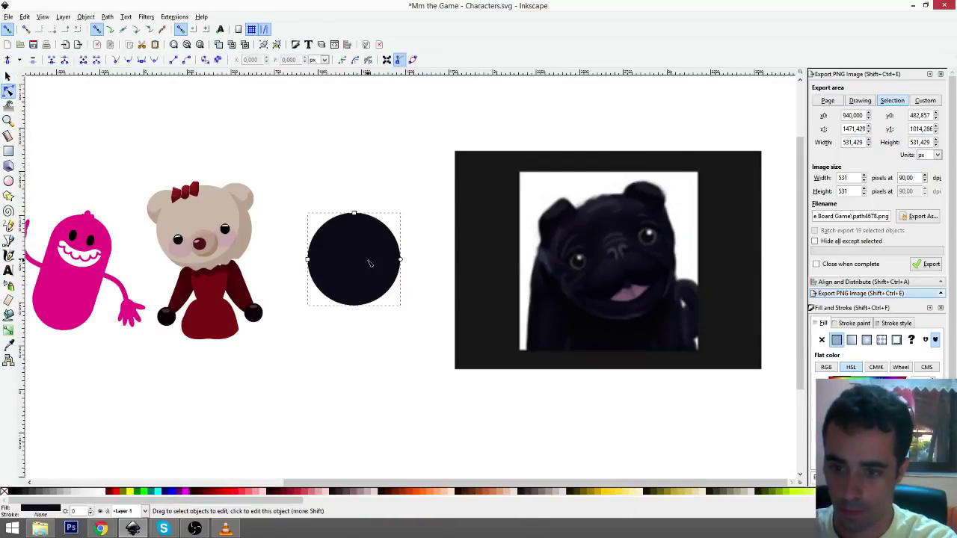
left_click(369, 263)
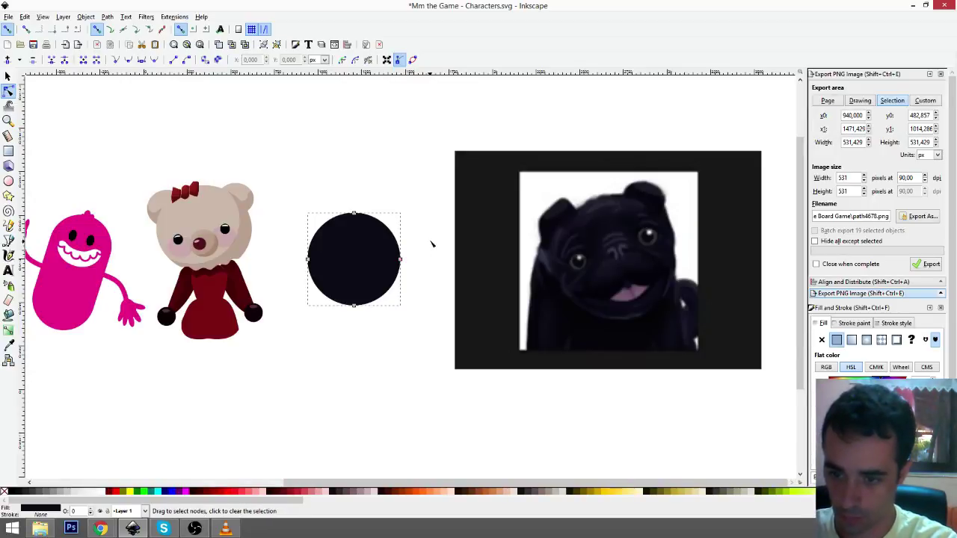
left_click_drag(431, 244, 350, 299)
key("s")
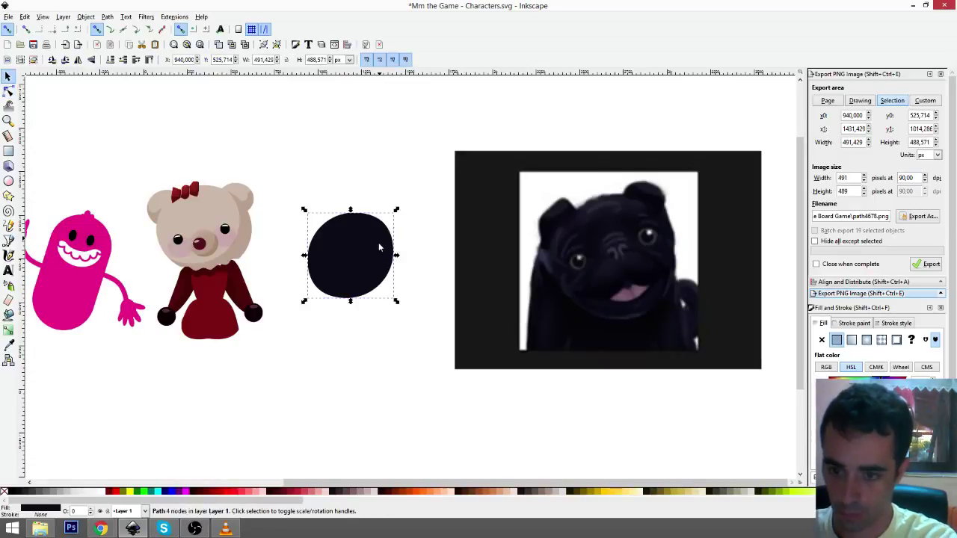
- Rotate the head shape slightly and enlarge it to about 748 by 707 px
left_click(379, 247)
key("]")
left_click_drag(376, 254, 380, 259)
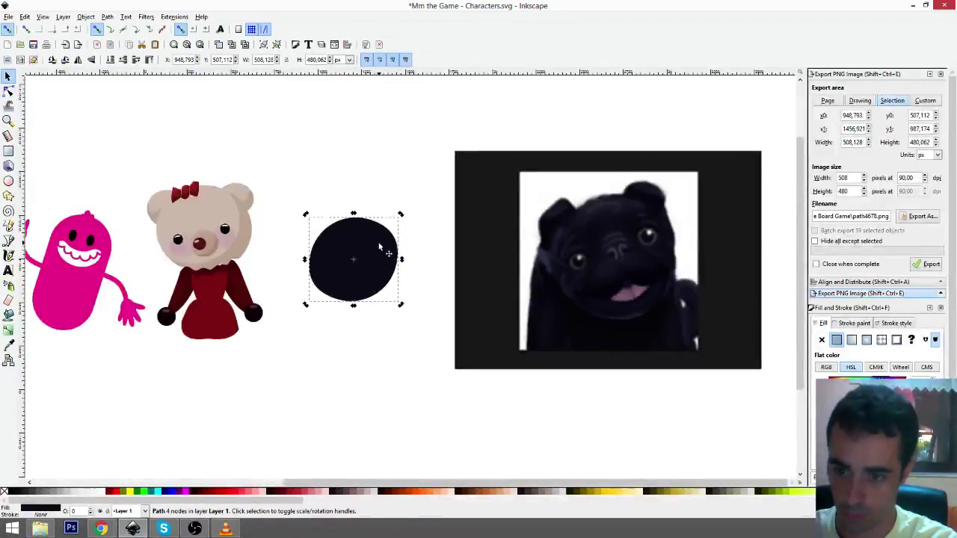
left_click(378, 246)
left_click_drag(405, 216, 424, 196)
mouse_move(383, 249)
left_mouse_down()
mouse_move(385, 262)
mouse_move(387, 253)
left_mouse_up()
- Draw a dark rectangle about 379 by 234 px above the head and reset its corners to sharp
left_click(9, 151)
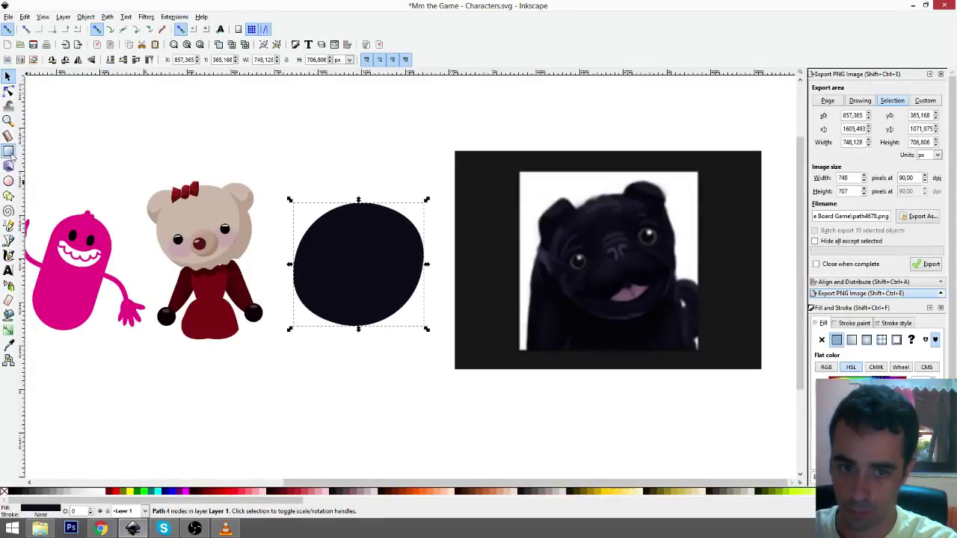
left_click_drag(251, 113, 318, 154)
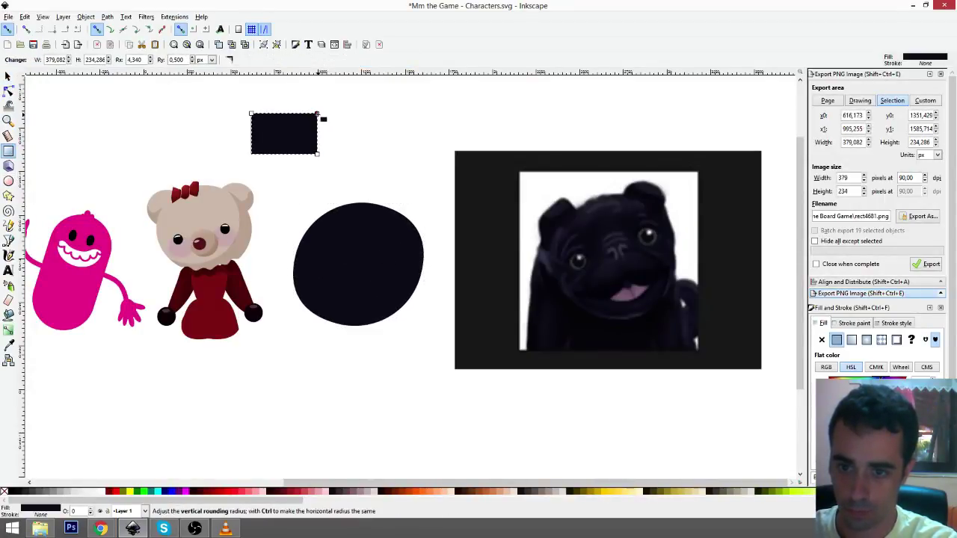
left_click(230, 59)
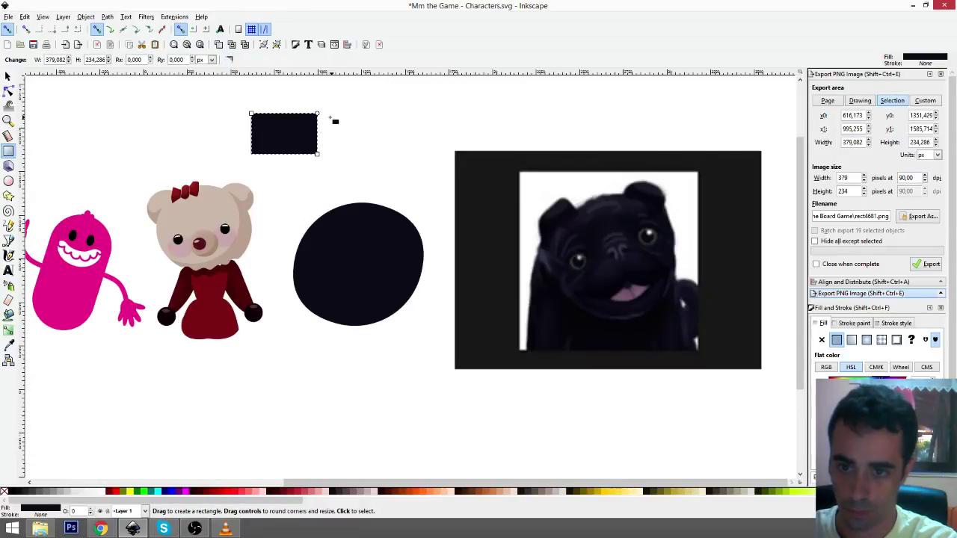
- Turn the rectangle into a rounded, tilted ear and place it on the head's upper-left edge
key("s")
left_click_drag(292, 148, 320, 175)
left_click(320, 175)
left_click_drag(348, 138, 334, 118)
left_click_drag(329, 154, 318, 214)
key("n")
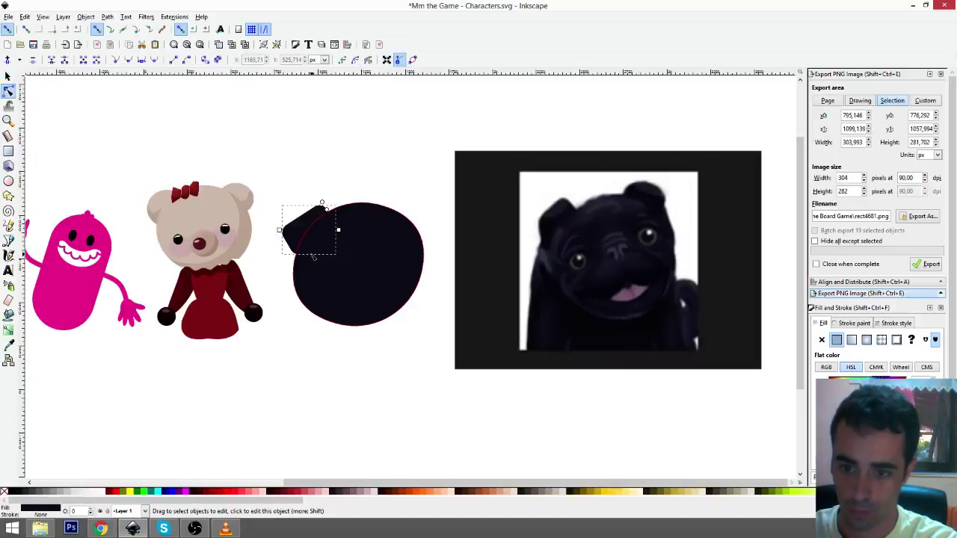
key("s")
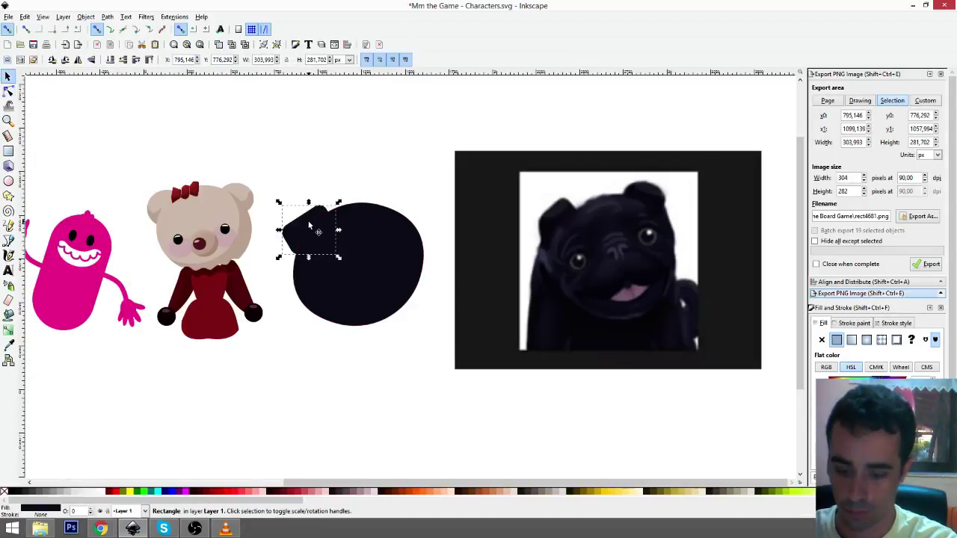
- Add a copy of the ear on the head's upper-right edge, tilt it to match the reference and round its corners more strongly
left_click_drag(319, 211, 397, 210)
left_click(394, 177)
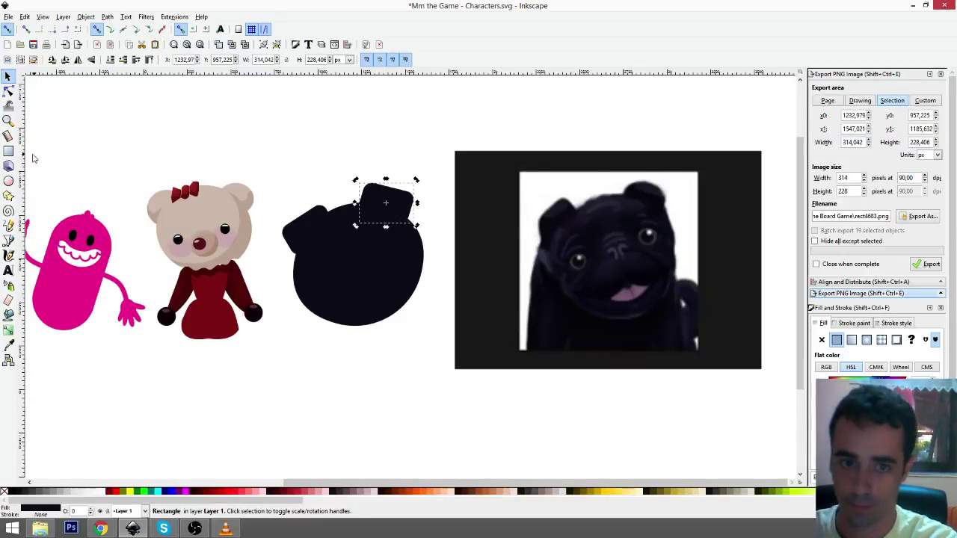
left_click(8, 150)
left_click_drag(414, 202, 392, 207)
key("s")
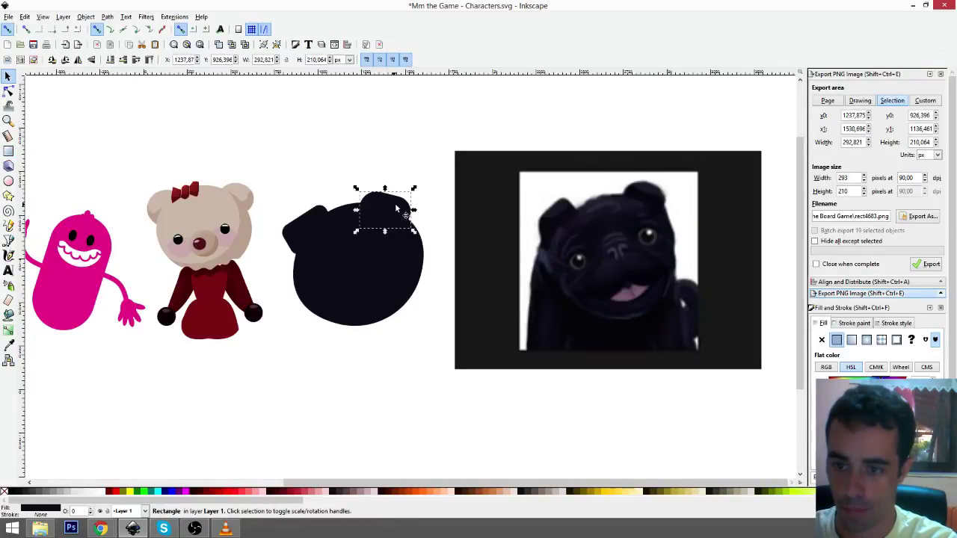
left_click(437, 186)
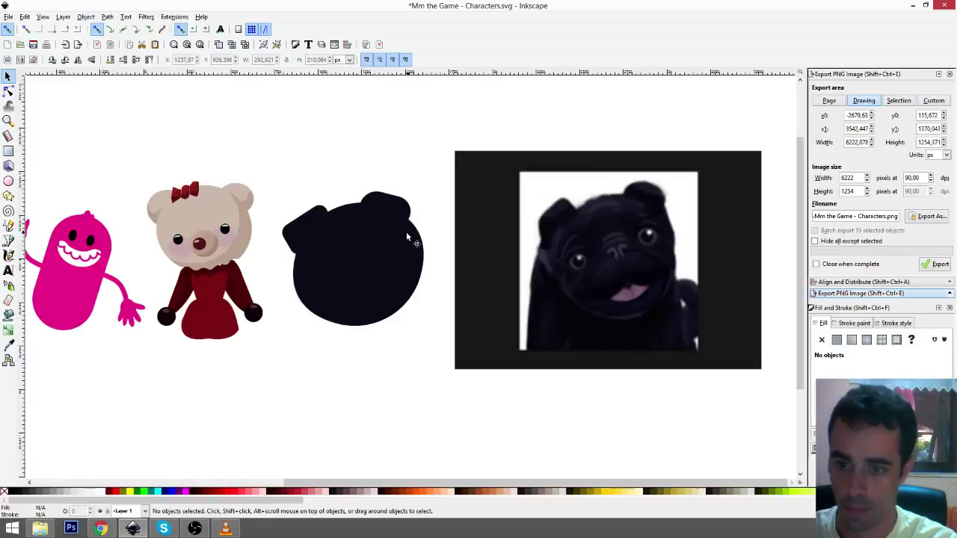
left_click(325, 300)
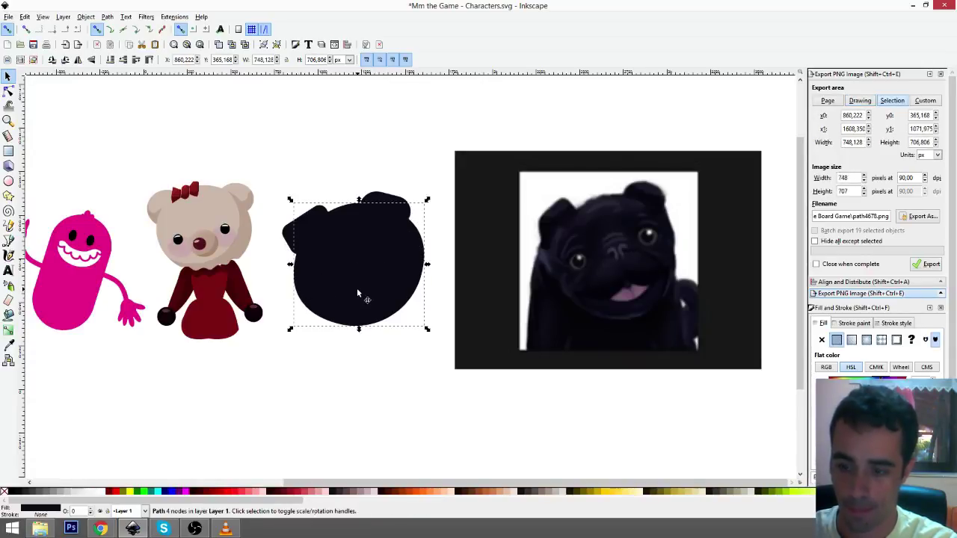
- Make a body from a copy of the head, enlarge it to about 842 by 1027 px, lighten its fill slightly and place it behind the head
left_click_drag(360, 281, 356, 320)
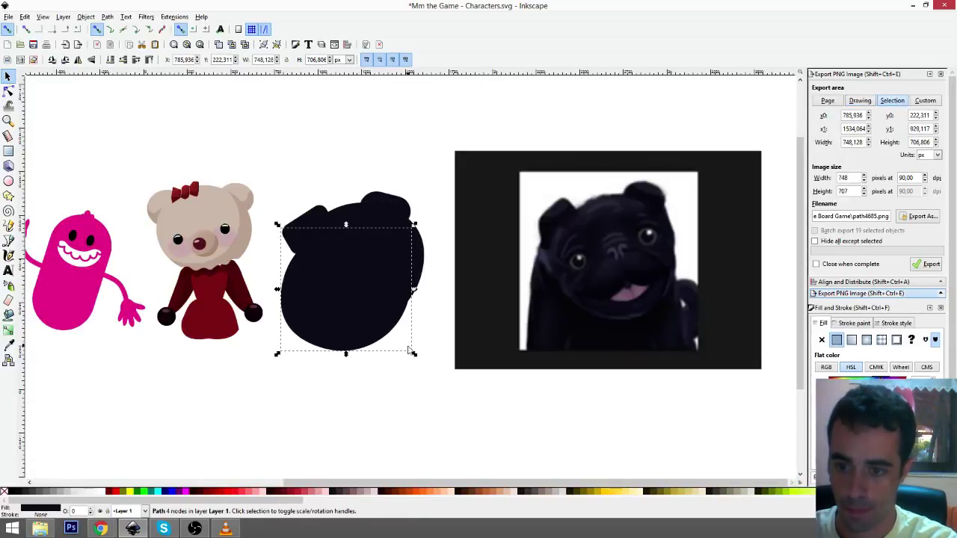
left_click_drag(410, 350, 433, 409)
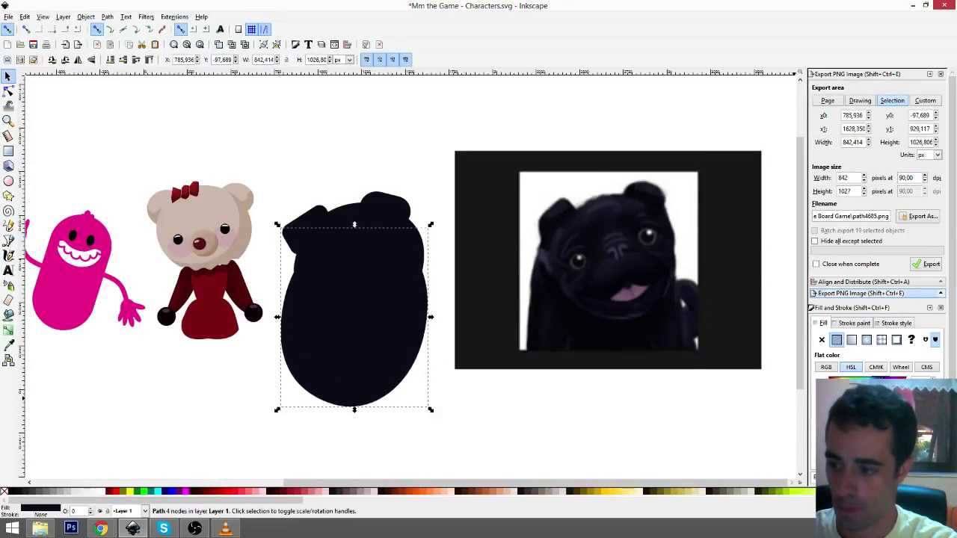
mouse_move(832, 408)
left_mouse_down()
mouse_move(851, 408)
mouse_move(836, 407)
left_mouse_up()
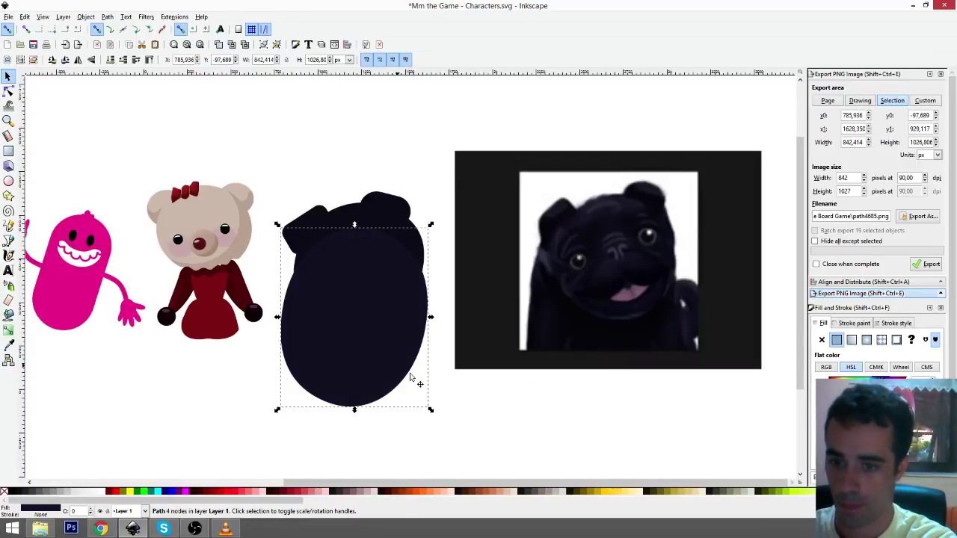
left_click(446, 397)
left_click(394, 366)
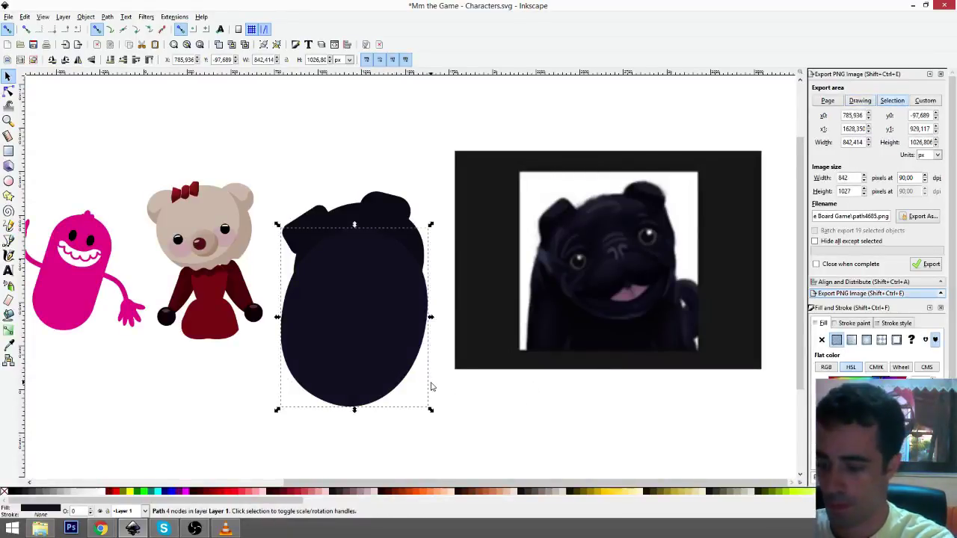
left_click(470, 396)
left_click_drag(451, 362, 447, 373)
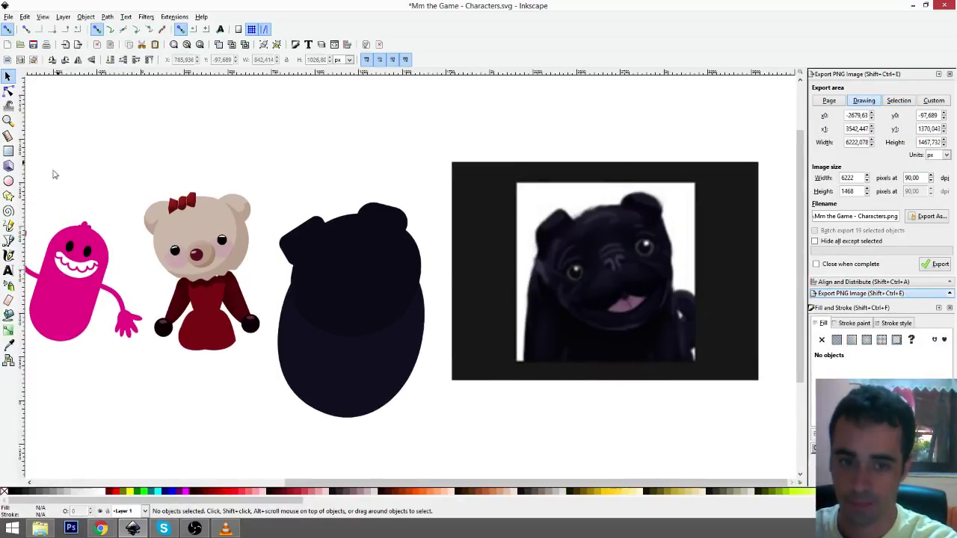
- Draw a closed freehand curved tail about 524 by 637 px above the head, with no outline and a flat dark fill
left_click(10, 226)
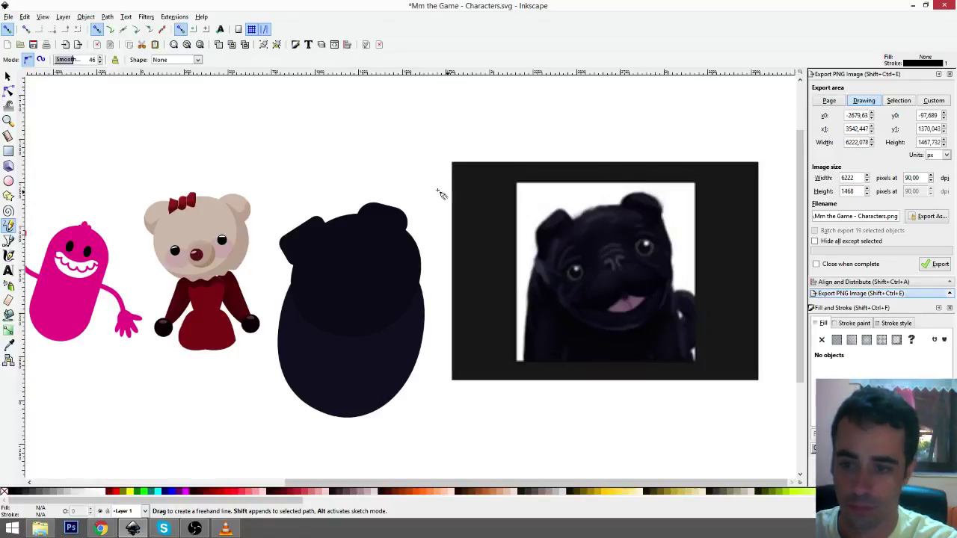
left_click_drag(338, 184, 362, 150)
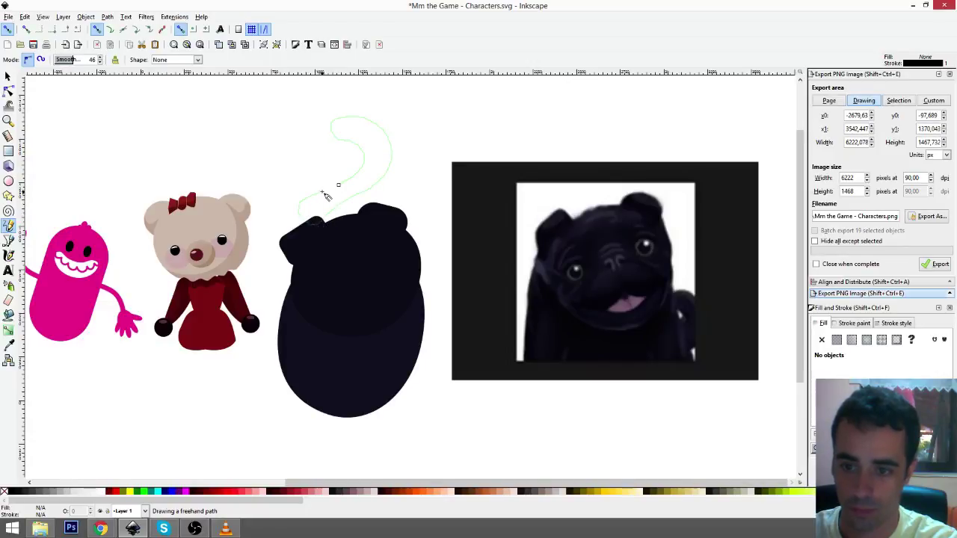
left_click_drag(340, 190, 341, 190)
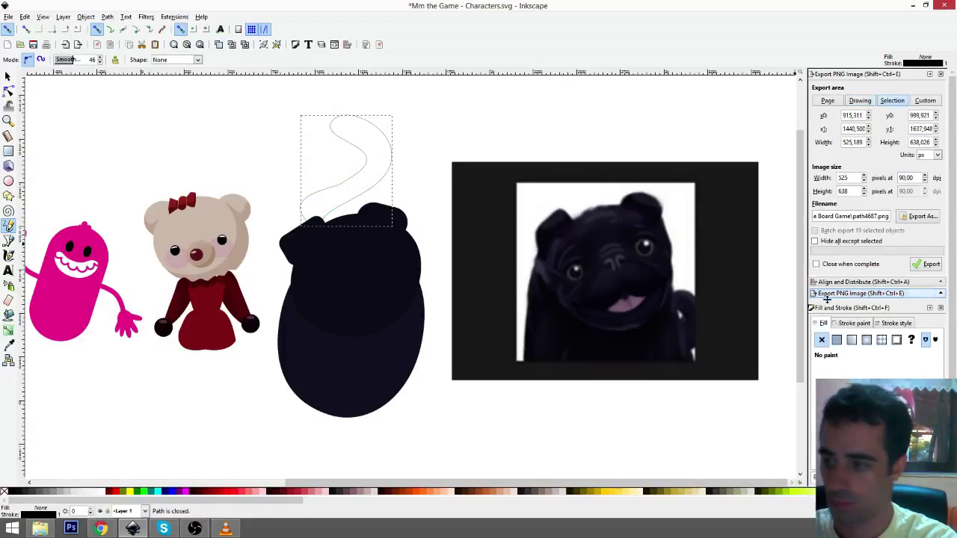
left_click(854, 323)
left_click(821, 339)
left_click(823, 323)
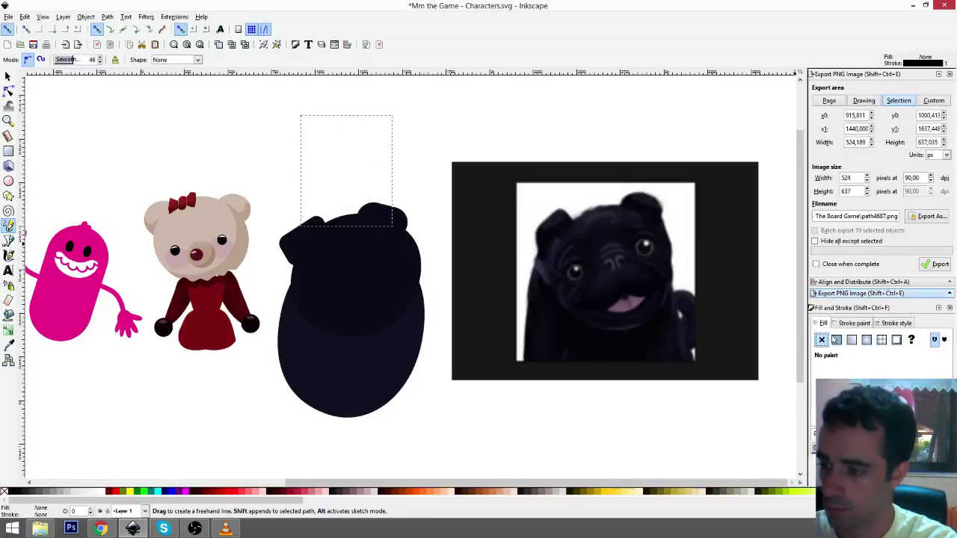
left_click(837, 339)
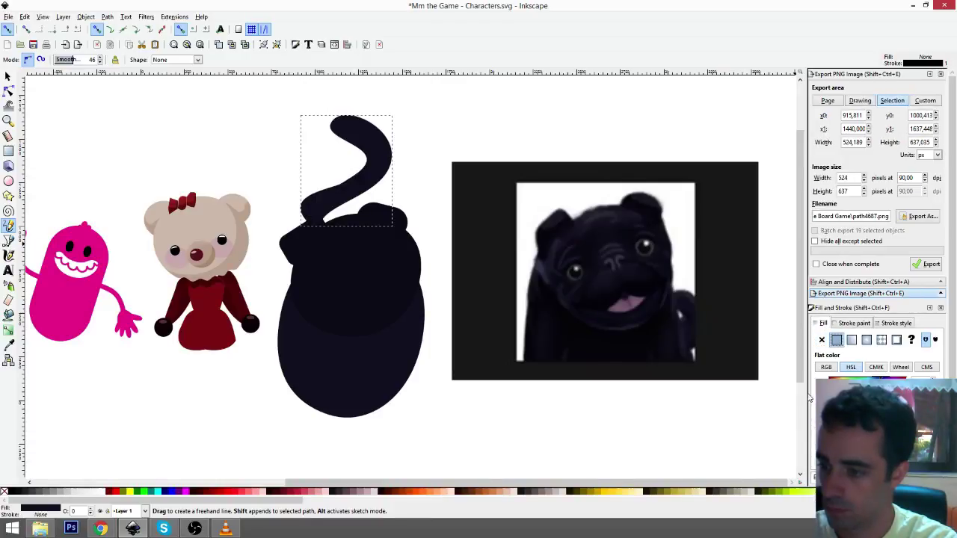
- Attach the tail to the body's right side and shift the reference picture right to clear it
key("s")
left_click_drag(374, 174, 462, 296)
left_click_drag(461, 256, 466, 256)
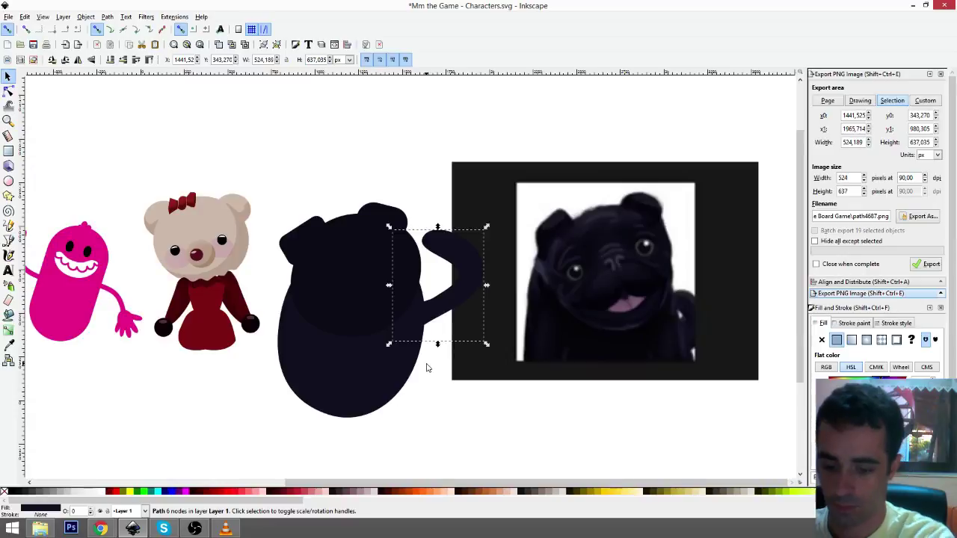
left_click(440, 421)
left_click_drag(476, 172, 516, 177)
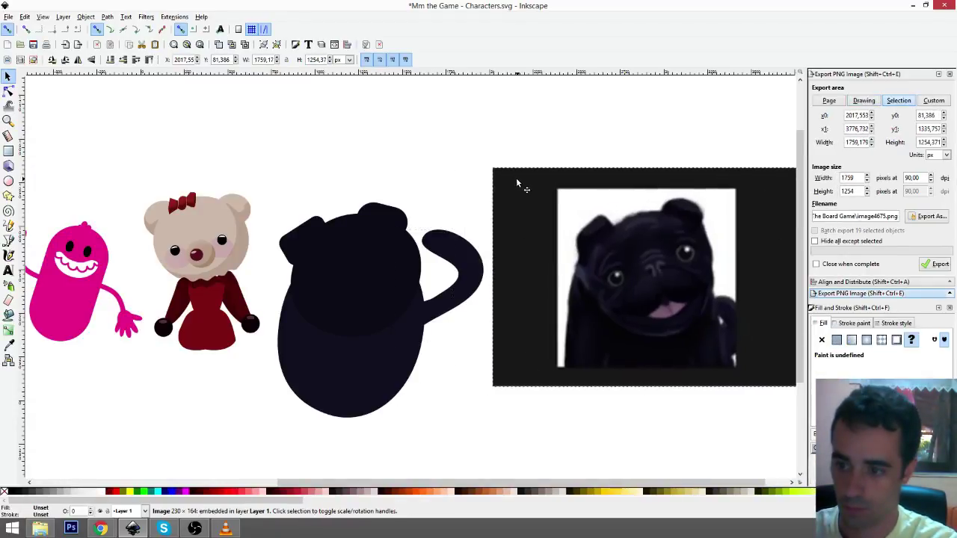
- Draw a circle about 314 px across above the head and fill it with the dark grey sampled from the reference pug's eye rim
left_click_drag(498, 315, 491, 315)
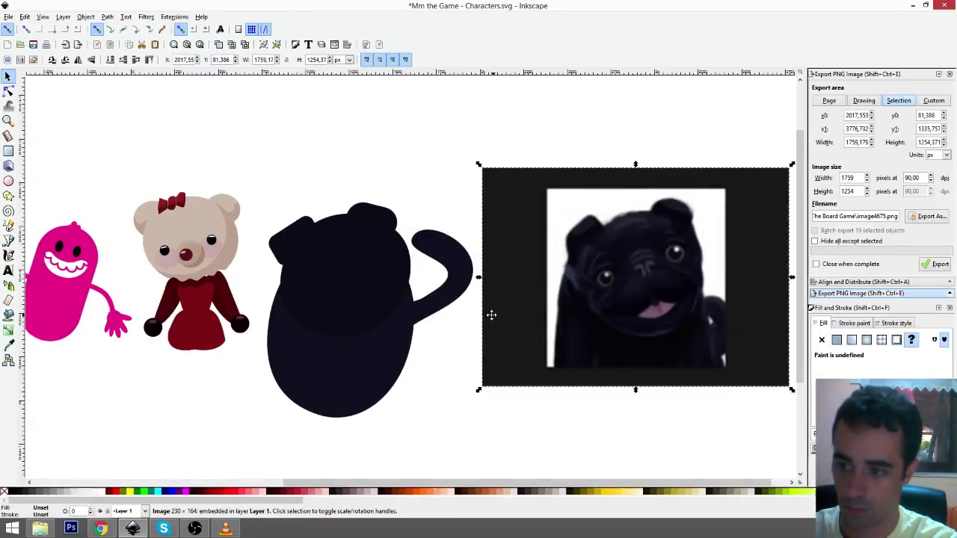
scroll(491, 315, "right", 1)
key("e")
left_click_drag(314, 151, 342, 178)
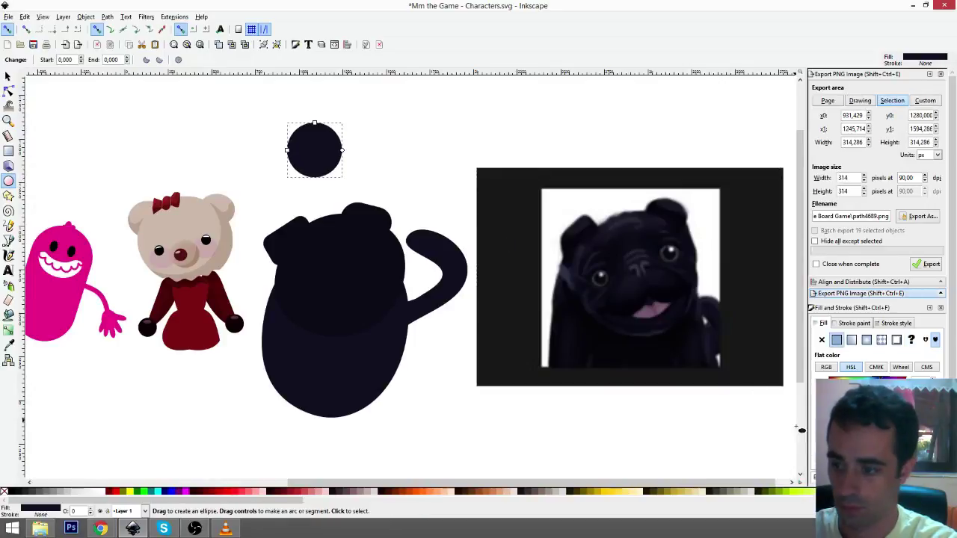
key("d")
scroll(623, 285, "up", 4)
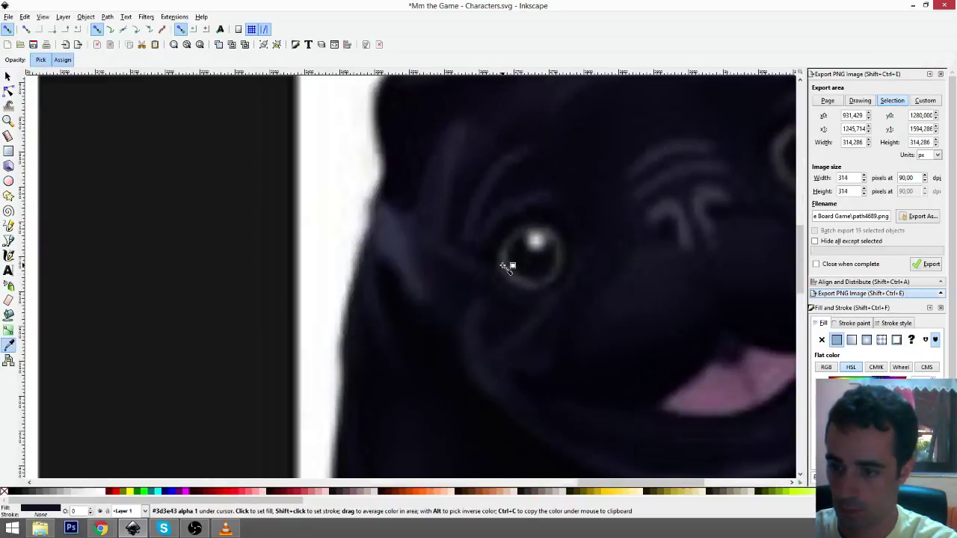
left_click(505, 263)
key("d")
scroll(410, 286, "down", 5)
left_click_drag(464, 241, 569, 268)
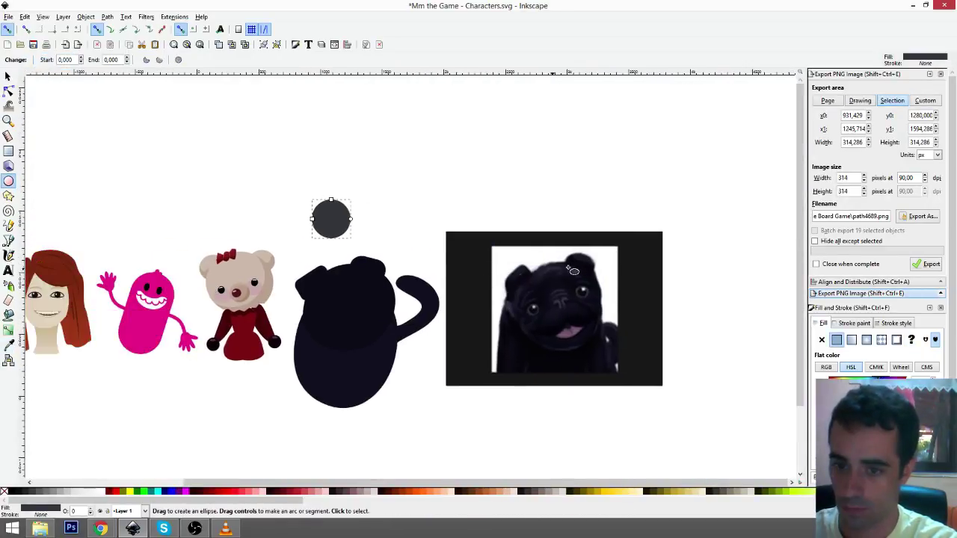
- Add a concentric copy of the circle, reduce it to about 185 px and fill it with the near-black of the reference pupil
key("s")
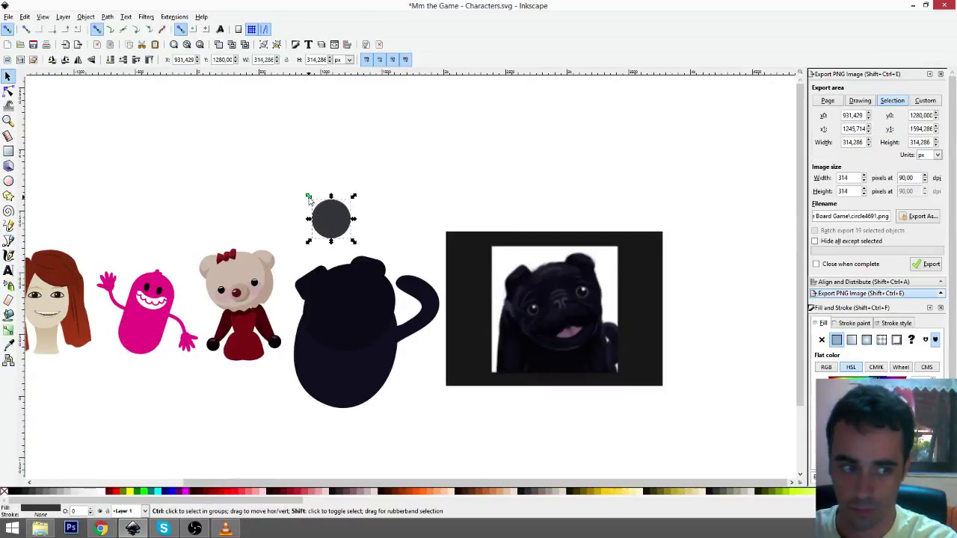
left_click_drag(308, 197, 314, 201)
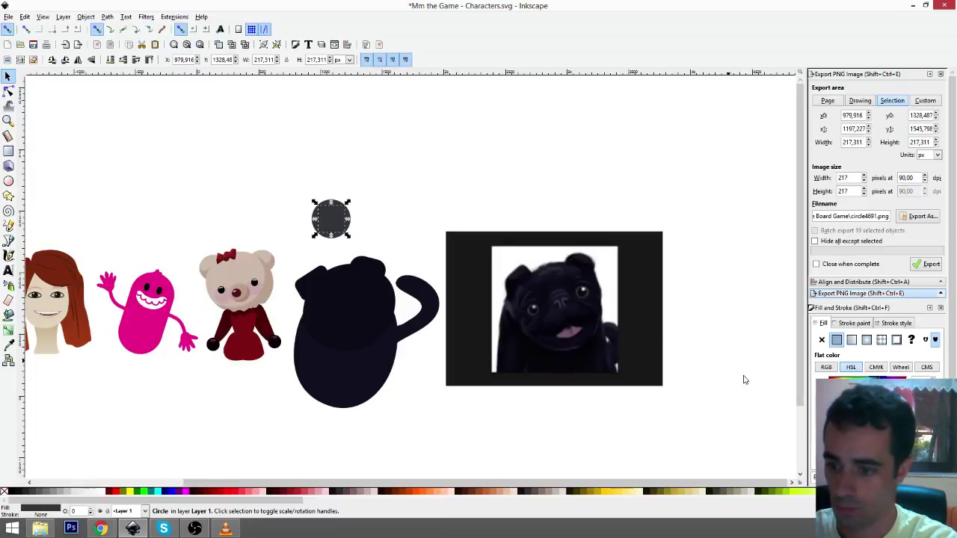
key("d")
left_click(539, 314)
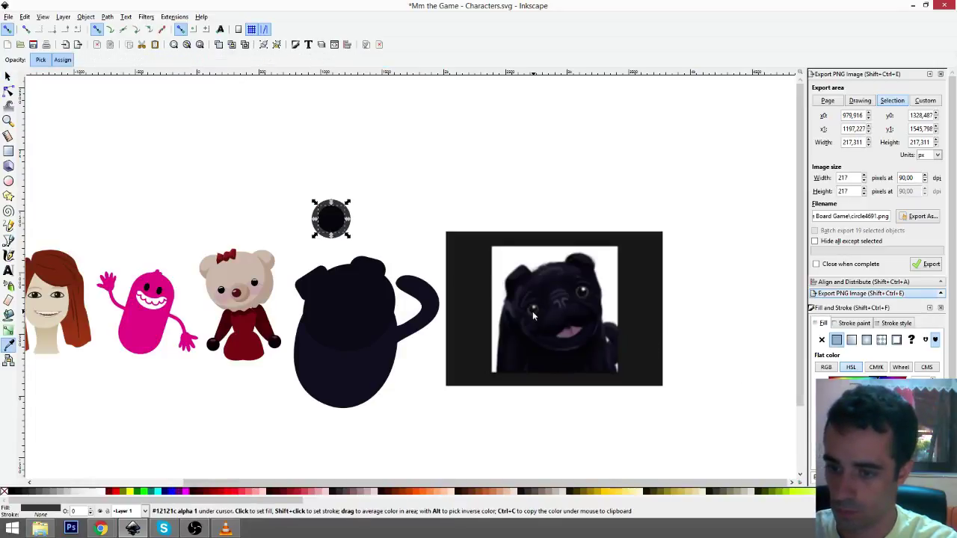
key("d")
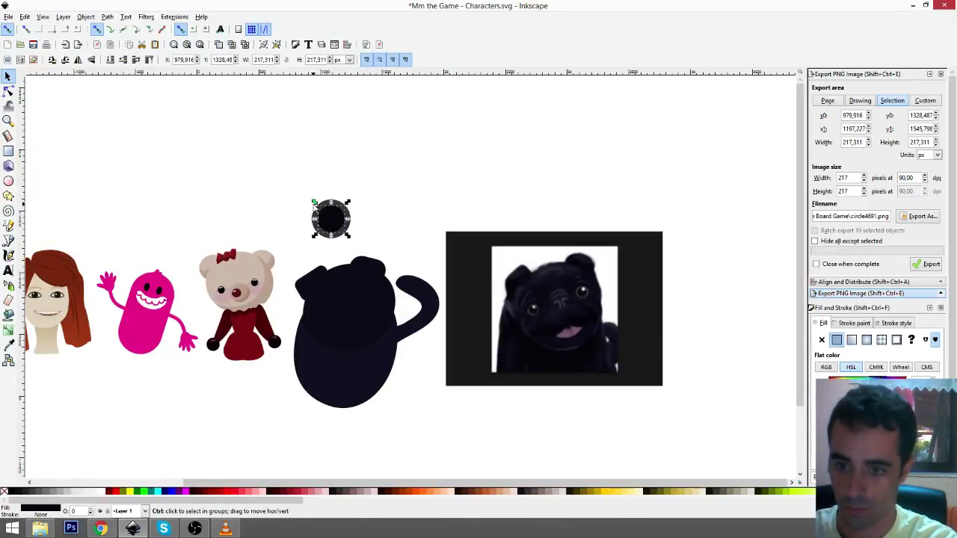
left_click_drag(314, 202, 318, 208)
left_click(373, 214)
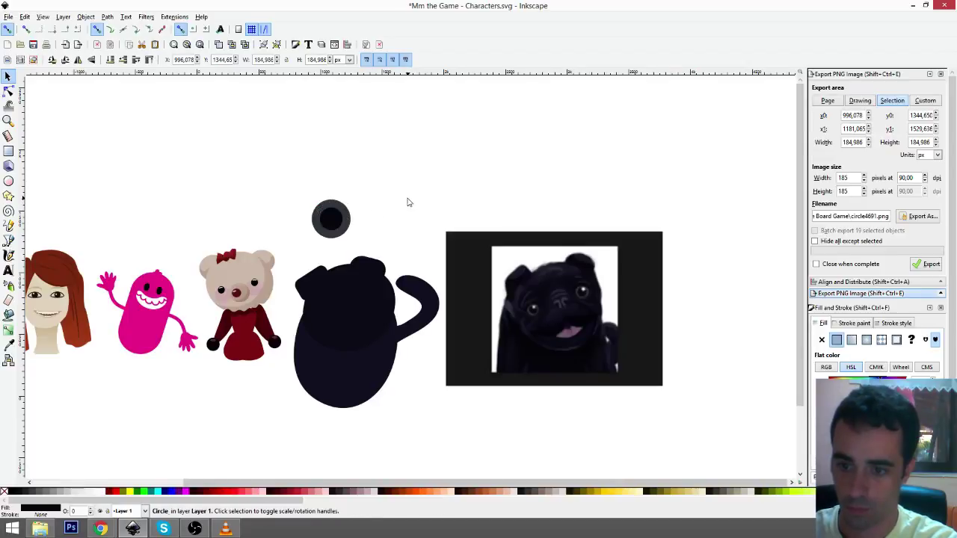
- Add a white highlight circle about 88 px across on the pupil's upper part and group the three circles into one eye
left_click(328, 227)
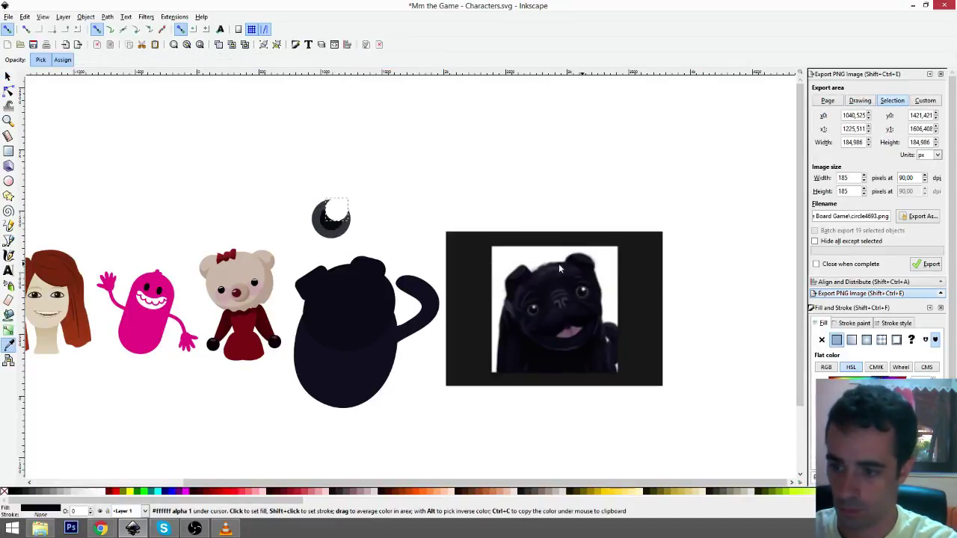
left_click_drag(324, 195, 336, 213)
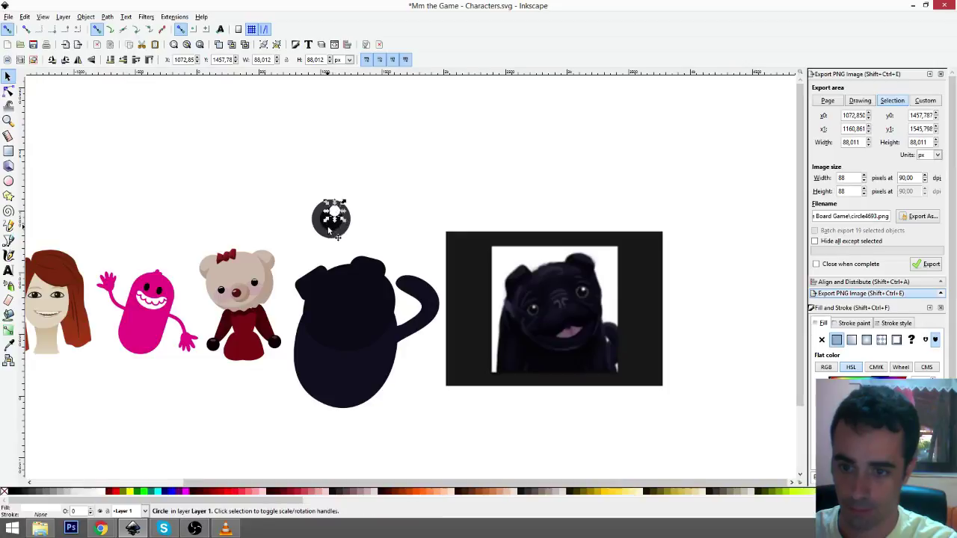
left_click(330, 234, "shift")
left_click(328, 237, "shift")
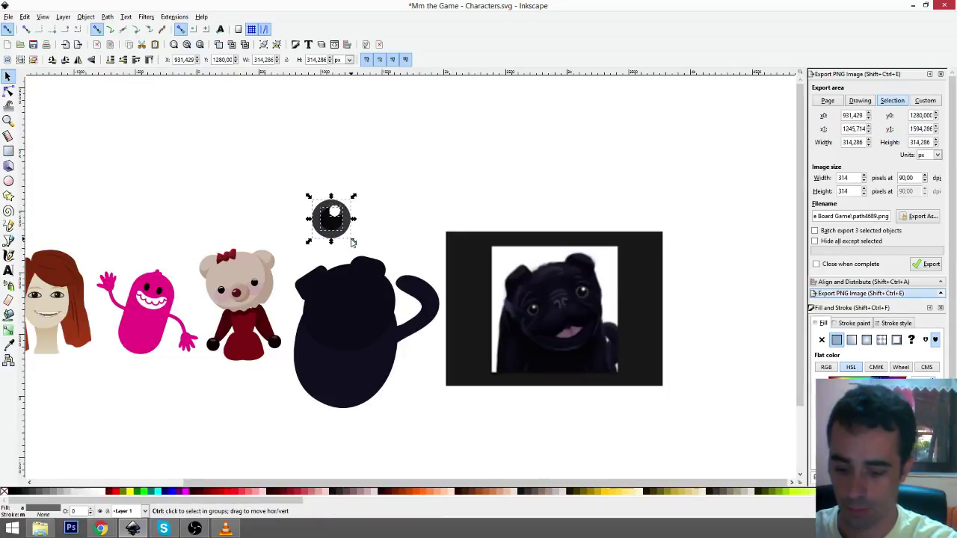
key("ctrl+g")
- Scale the eye to about 145 px, place it on the left of the face and put a copy slightly higher on the right
left_click_drag(352, 198, 325, 320)
key("ctrl+d")
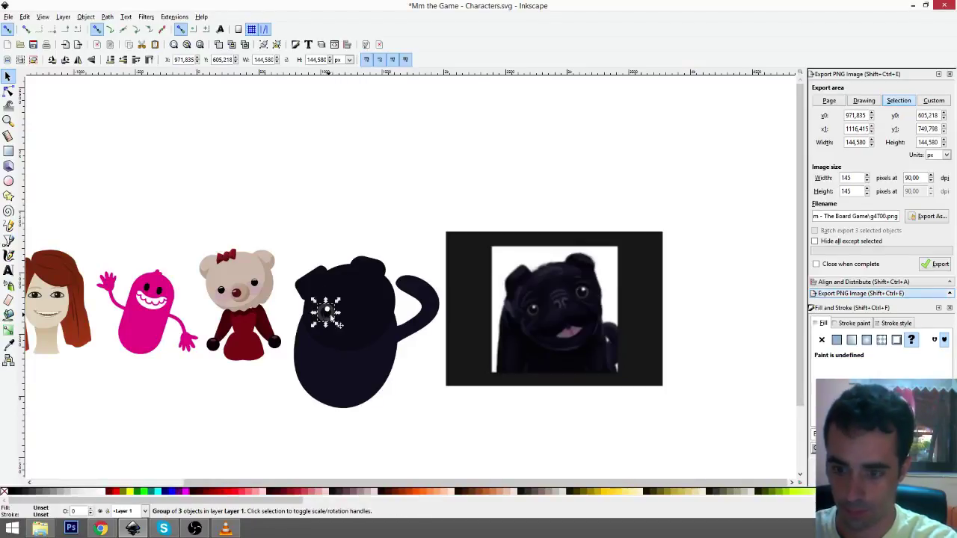
left_click_drag(329, 320, 374, 305)
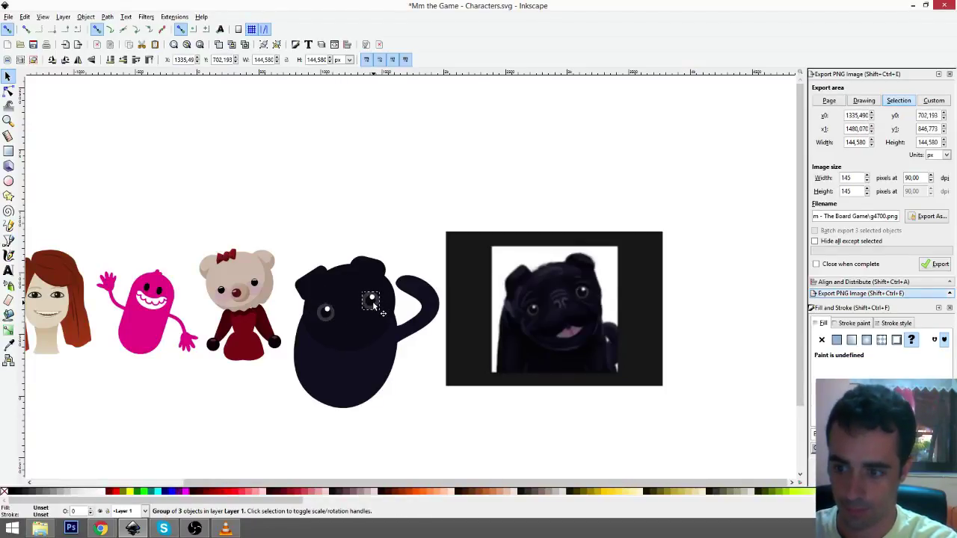
left_click(428, 220)
left_click_drag(430, 283, 456, 268)
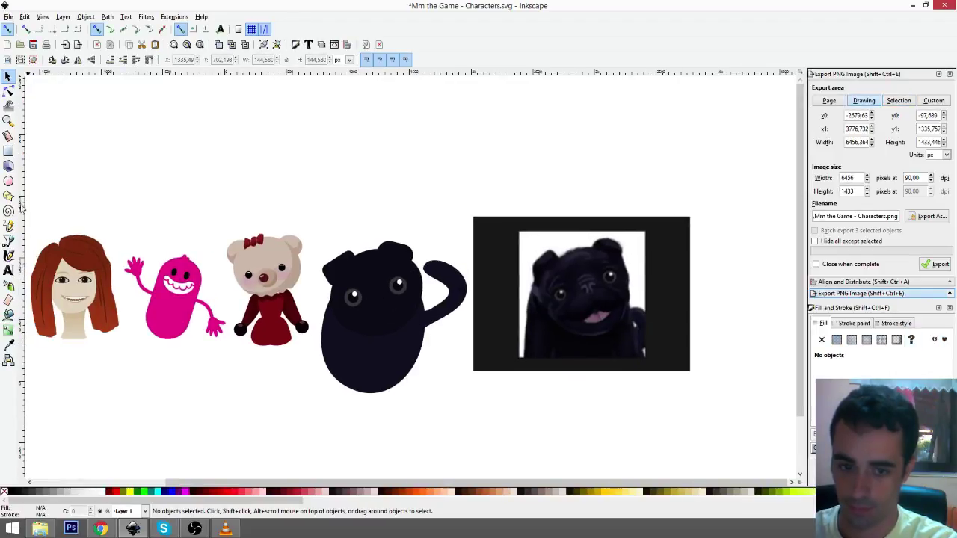
- Draw an ellipse about 416 by 259 px above the head and give it a light grey fill
left_click(8, 181)
left_click_drag(336, 186, 371, 210)
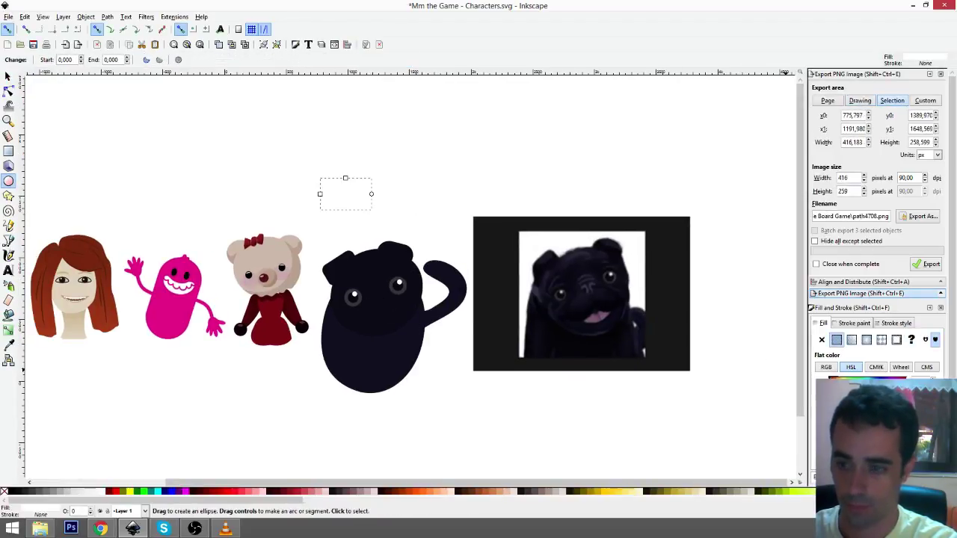
left_click_drag(903, 412, 883, 411)
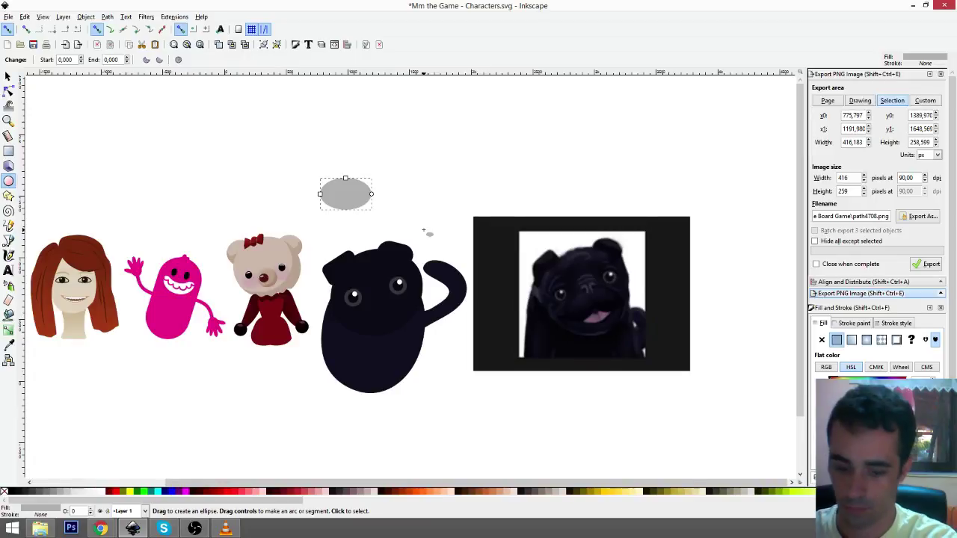
- Tilt the grey ellipse and pair it with a mirrored, overlapping copy on its right, deleting the untilted duplicate
key("s")
key("s")
key("ctrl+d")
left_click_drag(356, 198, 389, 197)
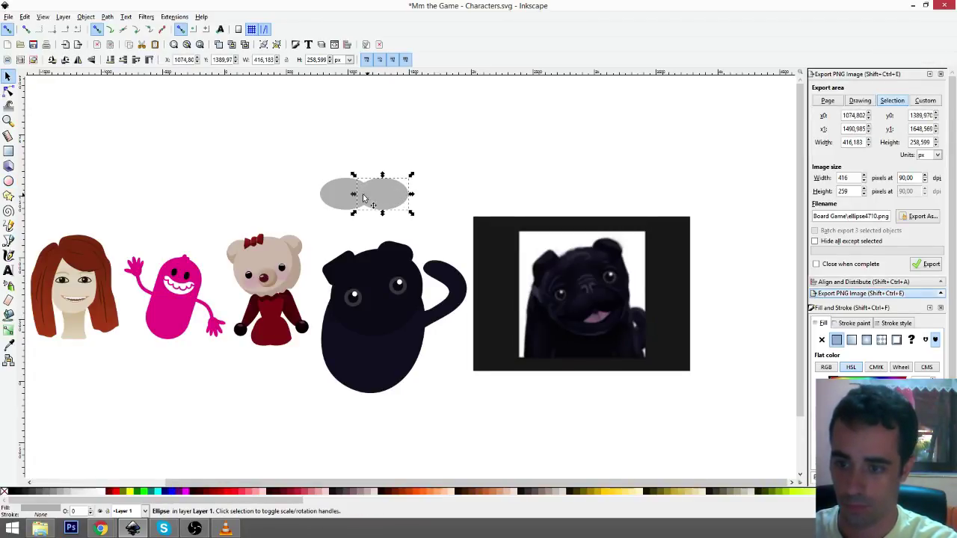
left_click(330, 196)
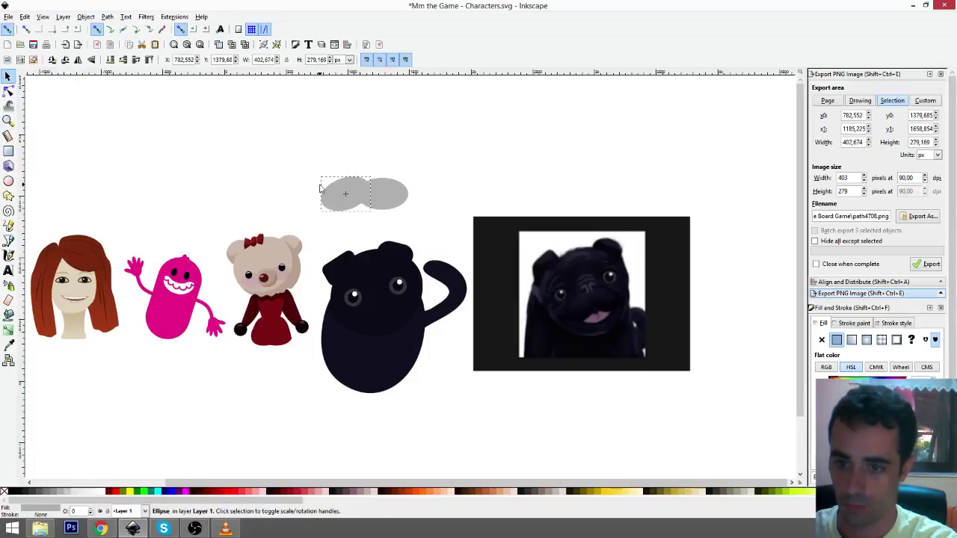
left_click(390, 196)
key("Delete")
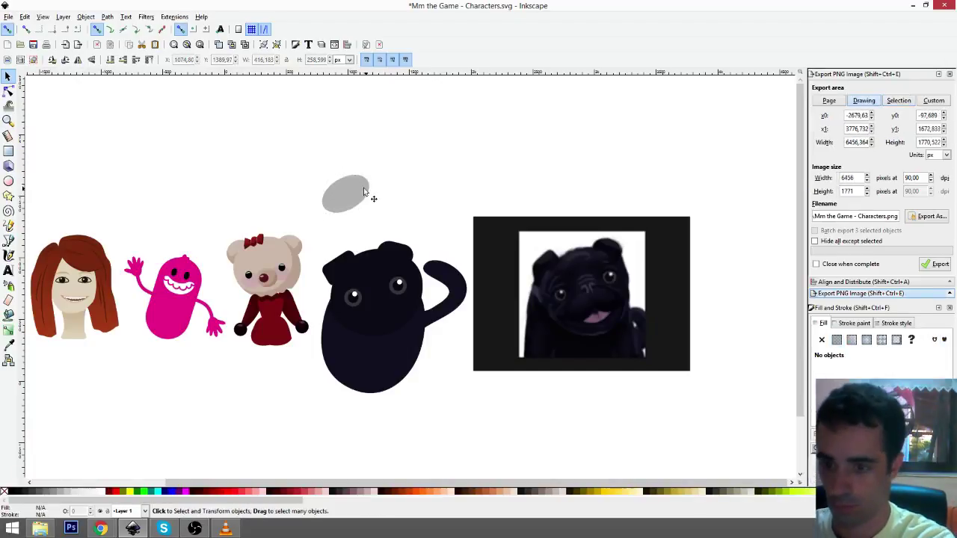
key("ctrl+v")
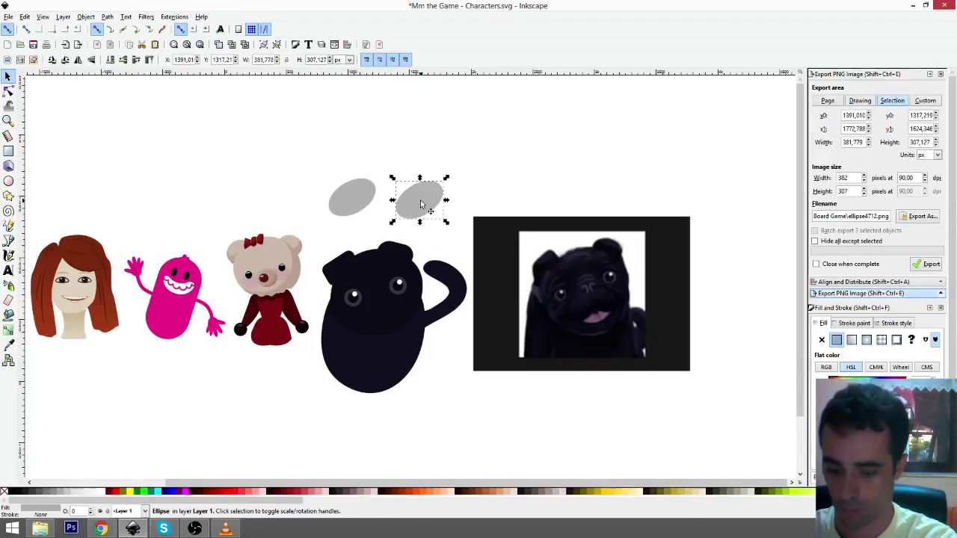
left_click_drag(419, 201, 357, 198)
- Draw a rounded rectangle about 315 by 436 px left of the paired ellipses and fill it with the reference pug's tongue colour
left_click(9, 181)
left_click_drag(252, 163, 299, 203)
left_click(9, 152)
left_click_drag(198, 153, 297, 197)
left_click(288, 193)
key("Delete")
key("s")
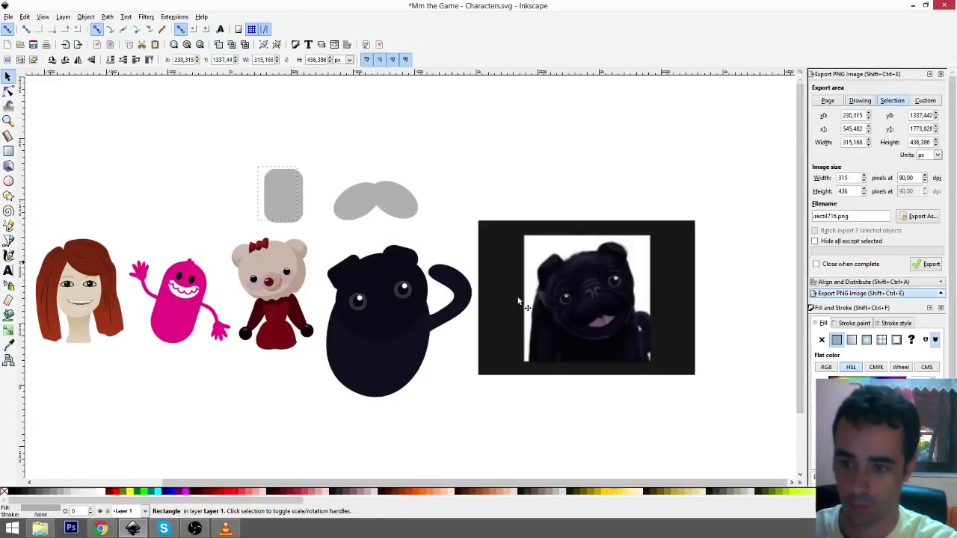
key("d")
left_click(601, 322)
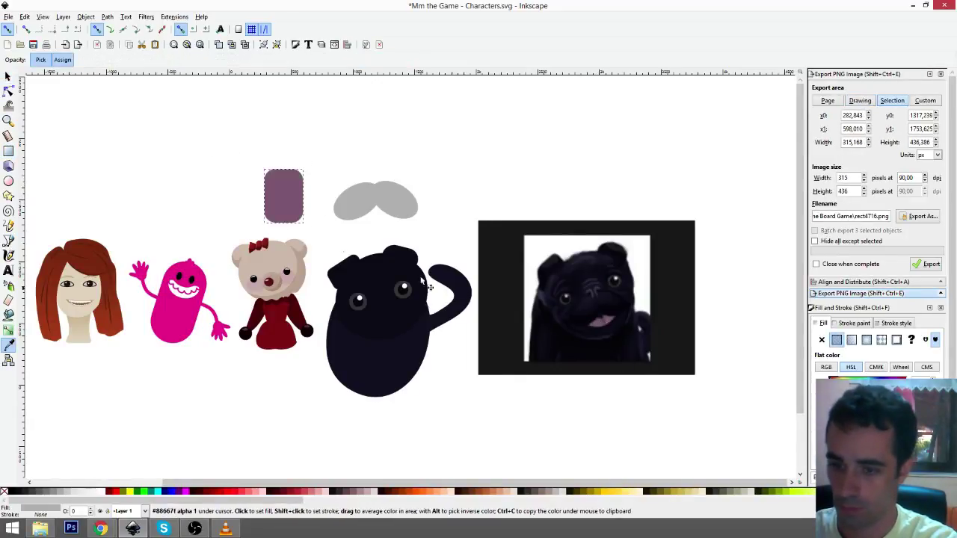
- Place the purple rounded rectangle over the paired grey ellipses, tilt it slightly and send it behind them
key("s")
left_click_drag(291, 196, 382, 200)
left_click(314, 188)
left_click(317, 191)
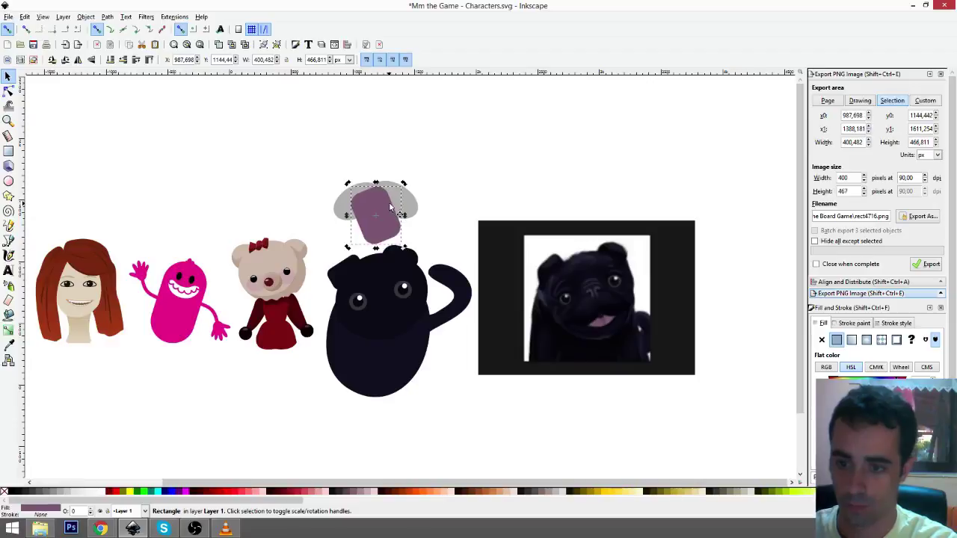
key("Page_Down")
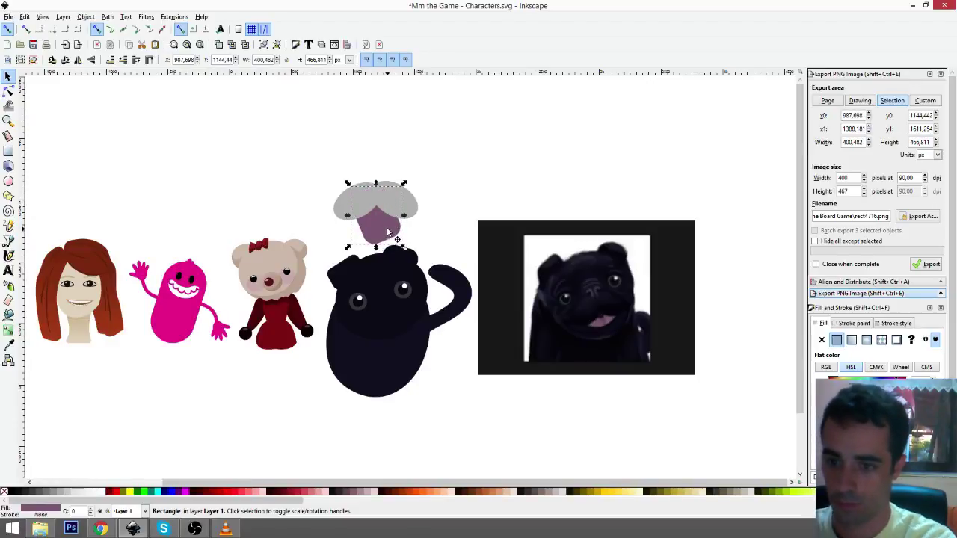
left_click_drag(404, 184, 415, 192)
- Convert the purple rectangle to a path and reshape its lower edge into a rounder tongue tip with smooth nodes
key("n")
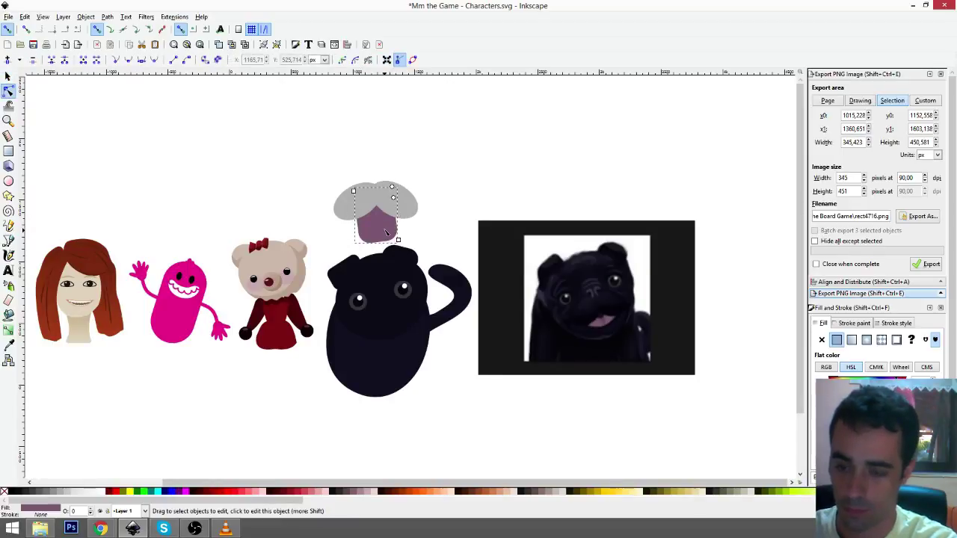
scroll(387, 233, "up", 1)
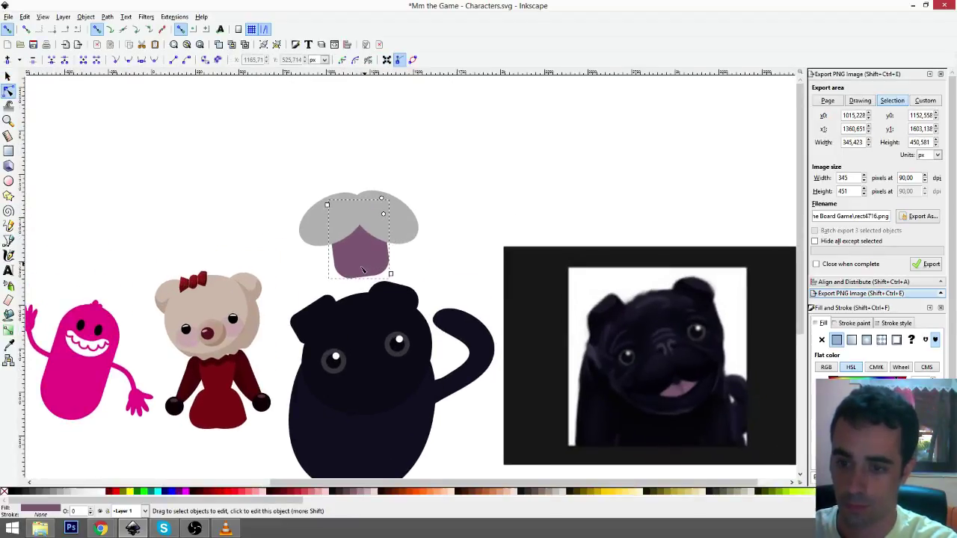
key("shift+ctrl+c")
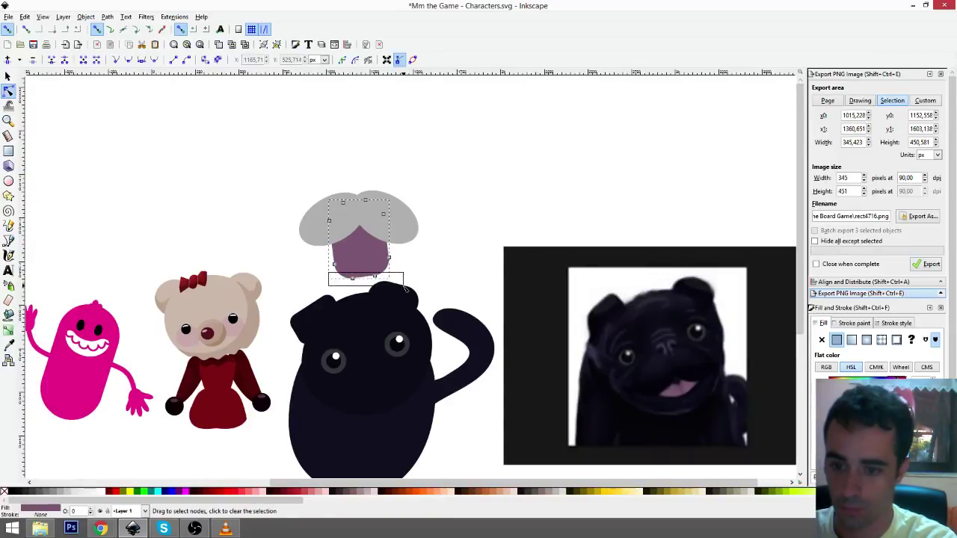
left_click_drag(352, 278, 352, 281)
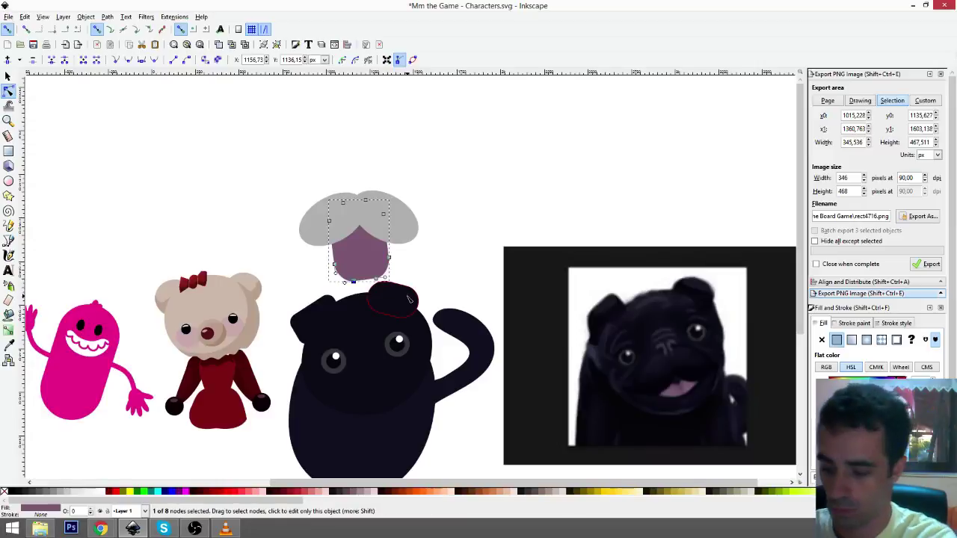
key("shift+Right")
left_click(376, 280)
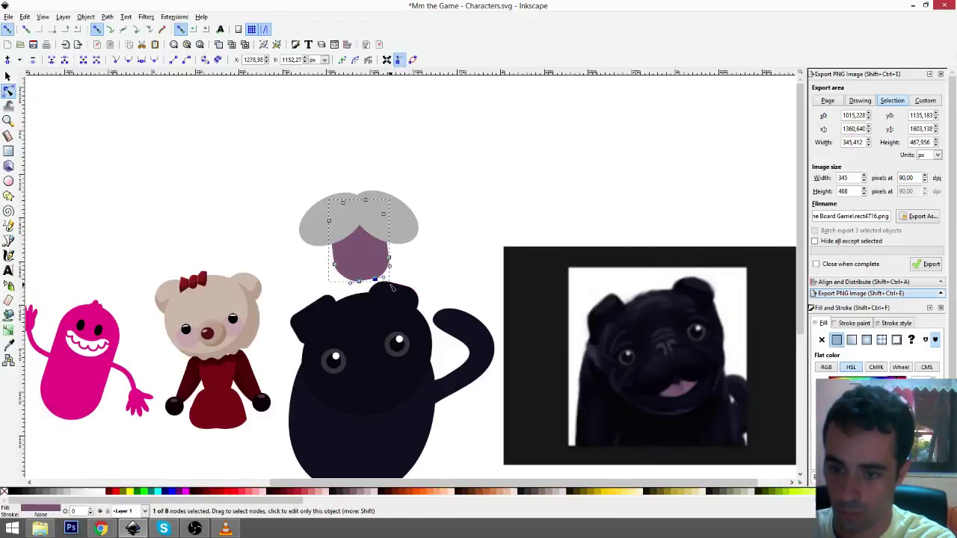
key("shift+s")
- Raise the tongue slightly and cut away its upper part using a rectangle about 1023 by 566 px
key("s")
left_click_drag(359, 255, 357, 241)
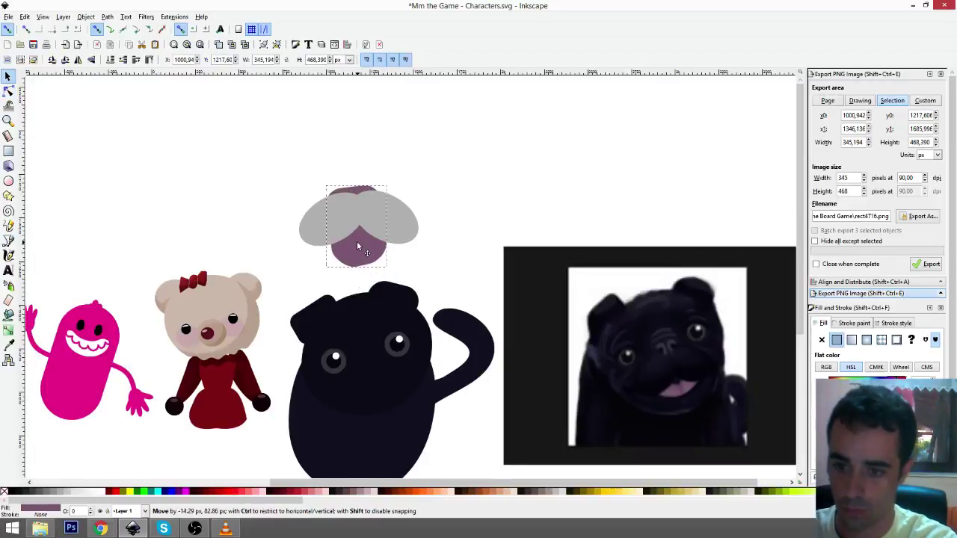
left_click(9, 151)
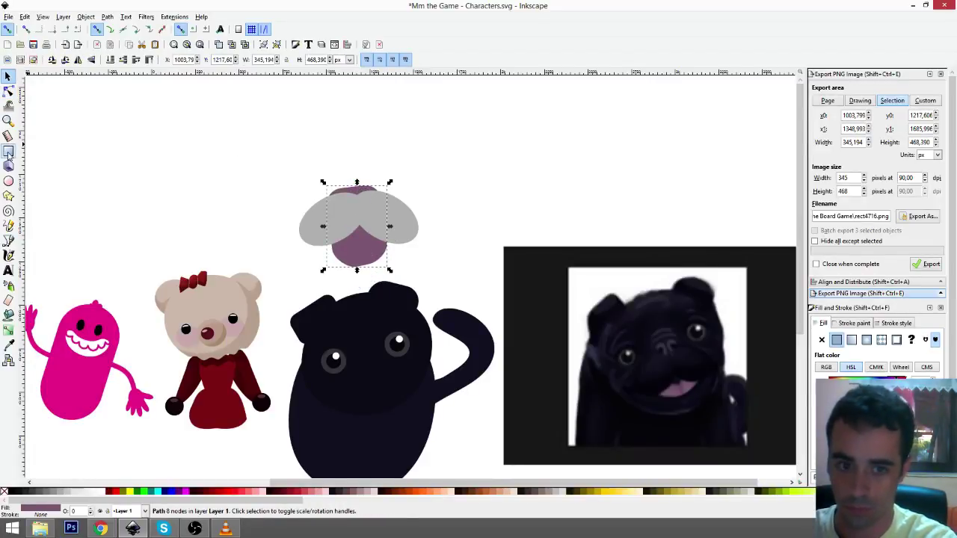
left_click_drag(259, 132, 437, 229)
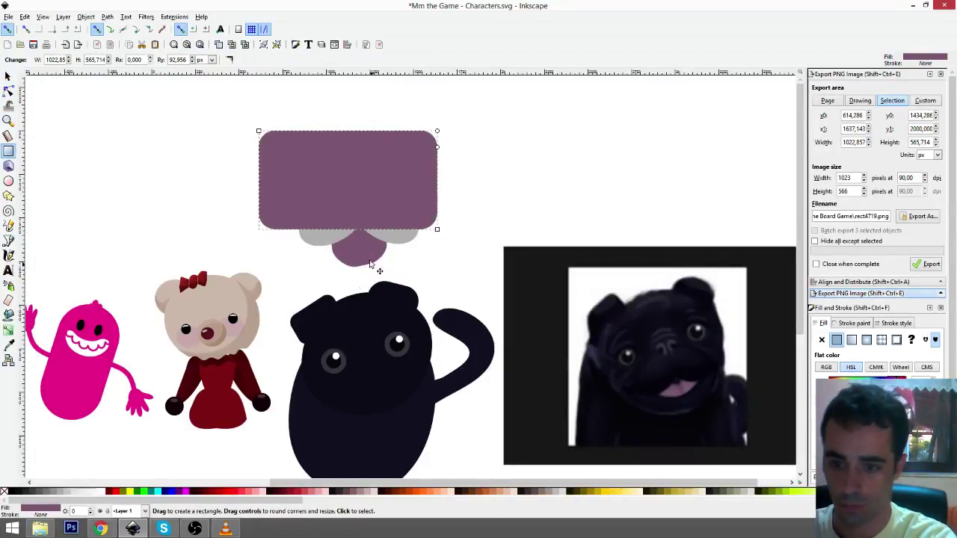
key("s")
key("Delete")
left_click(365, 258)
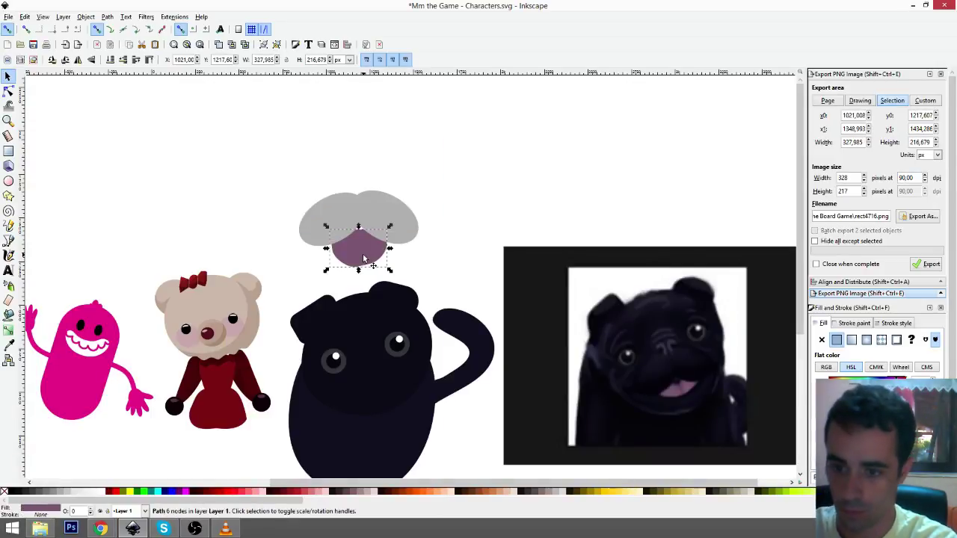
- Tuck the tongue further up under the grey ellipses and rotate it slightly
left_click_drag(364, 258, 365, 238)
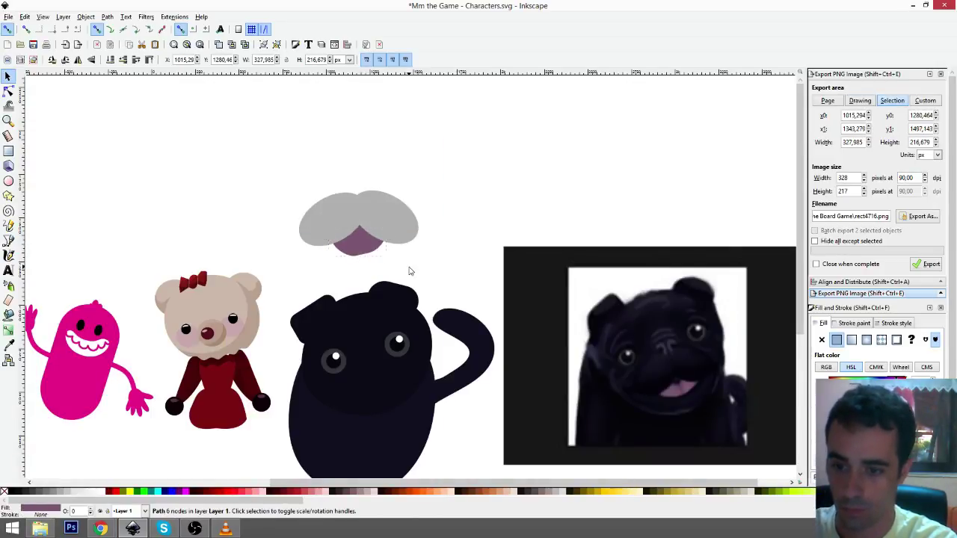
left_click(409, 267)
left_click(356, 246)
left_click(362, 244)
left_click_drag(385, 220, 389, 220)
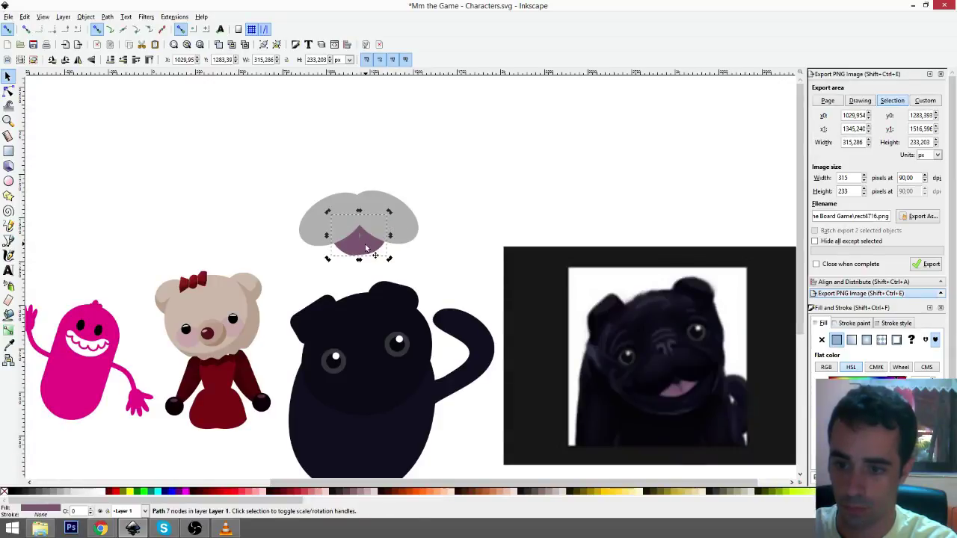
left_click(410, 196)
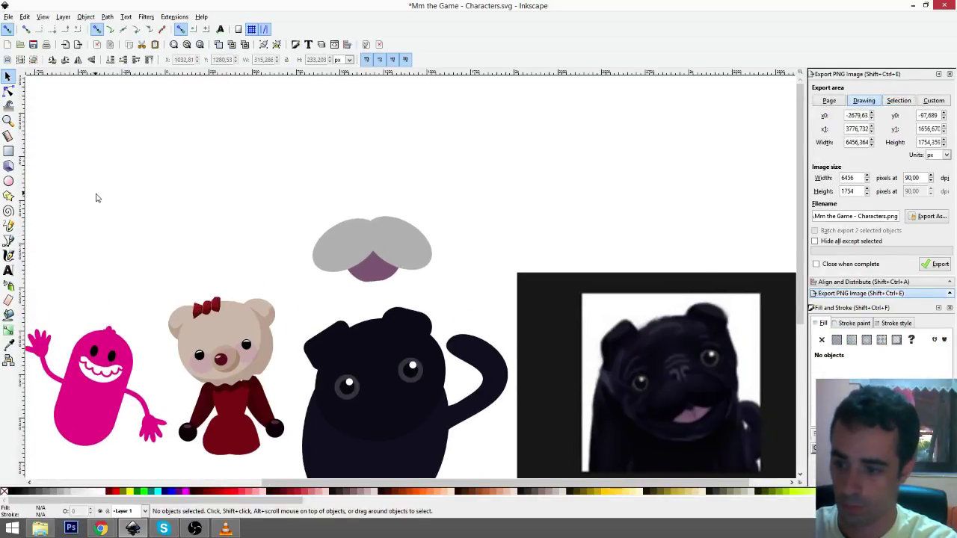
- Draw a freehand hooked line about 184 by 309 px above the bear and set its stroke width to 20 px
left_click(9, 226)
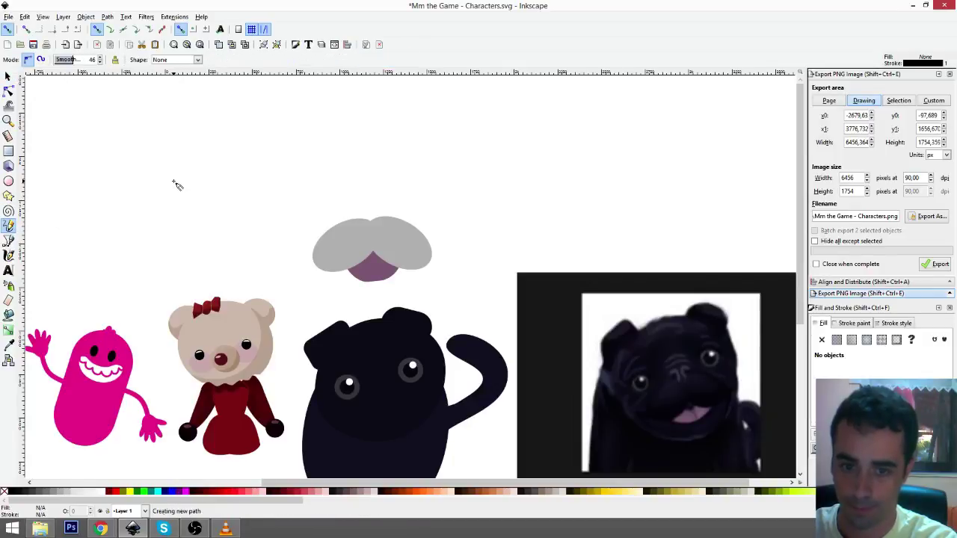
left_click_drag(174, 180, 208, 175)
left_click_drag(202, 219, 201, 218)
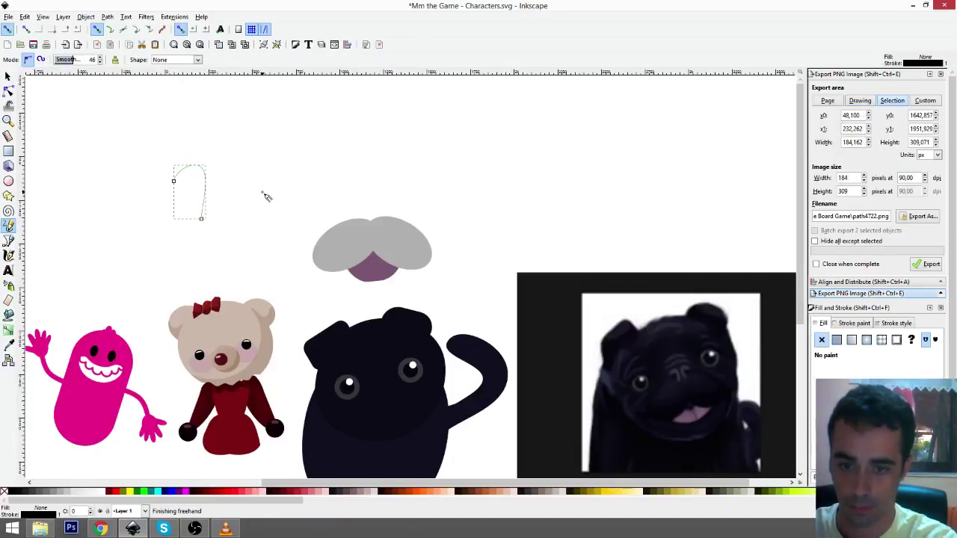
left_click(853, 323)
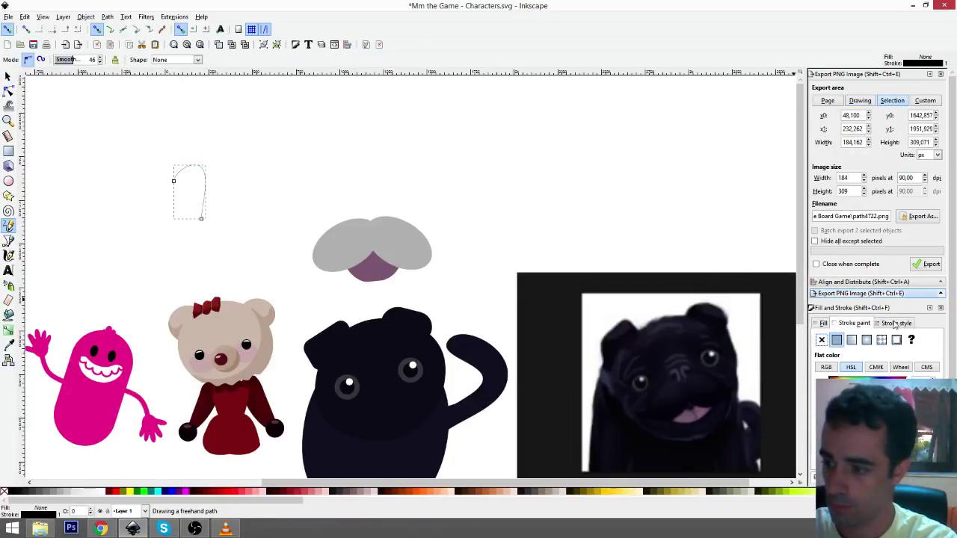
left_click(895, 323)
type("5")
key("Return")
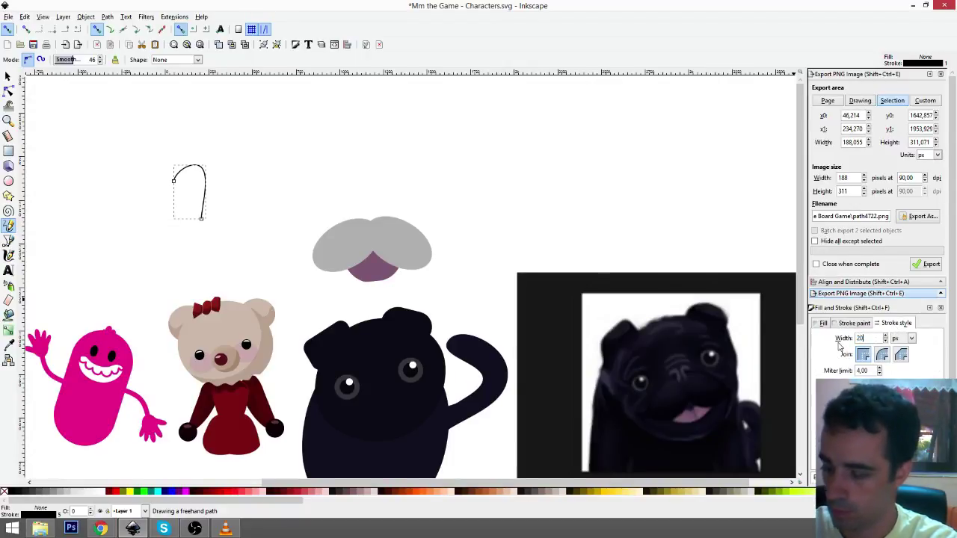
key("Return")
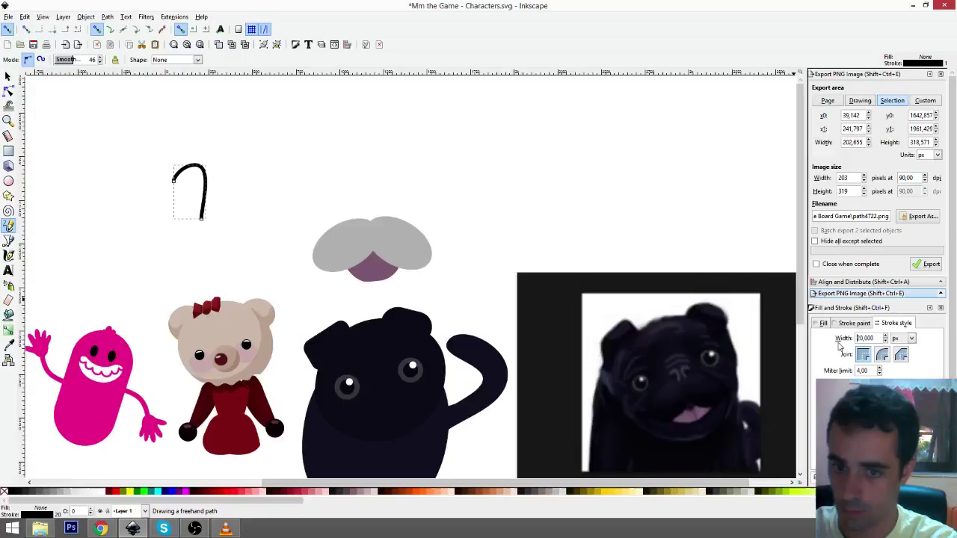
- Scale the hooked line to about 103 by 174 px at the top of the left grey ellipse and fill it dark grey
key("s")
mouse_move(202, 194)
left_mouse_down()
mouse_move(339, 225)
mouse_move(364, 224)
mouse_move(365, 201)
mouse_move(370, 215)
left_mouse_up()
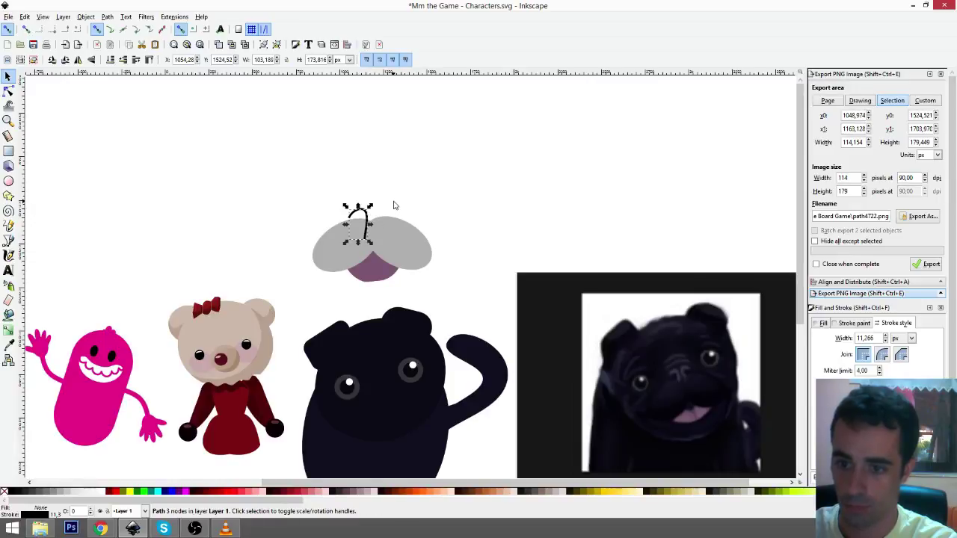
left_click(825, 324)
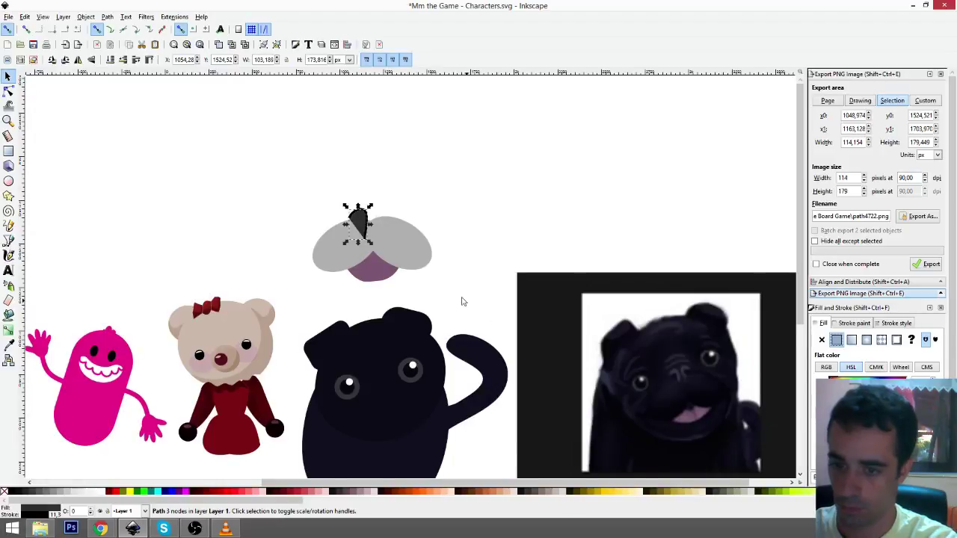
key("n")
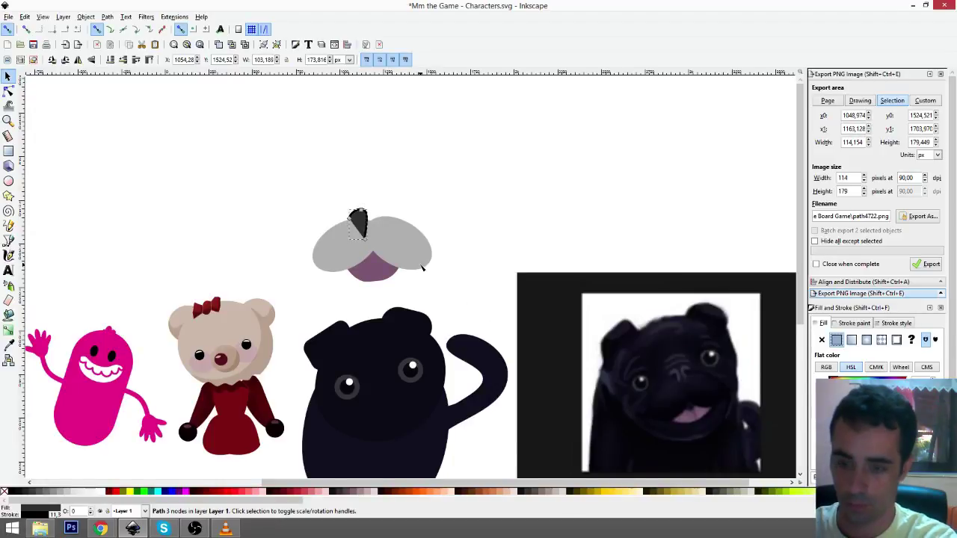
- Duplicate the dark nostril shape and set the copy, flipped horizontally, beside the original on the right
scroll(369, 219, "up", 2)
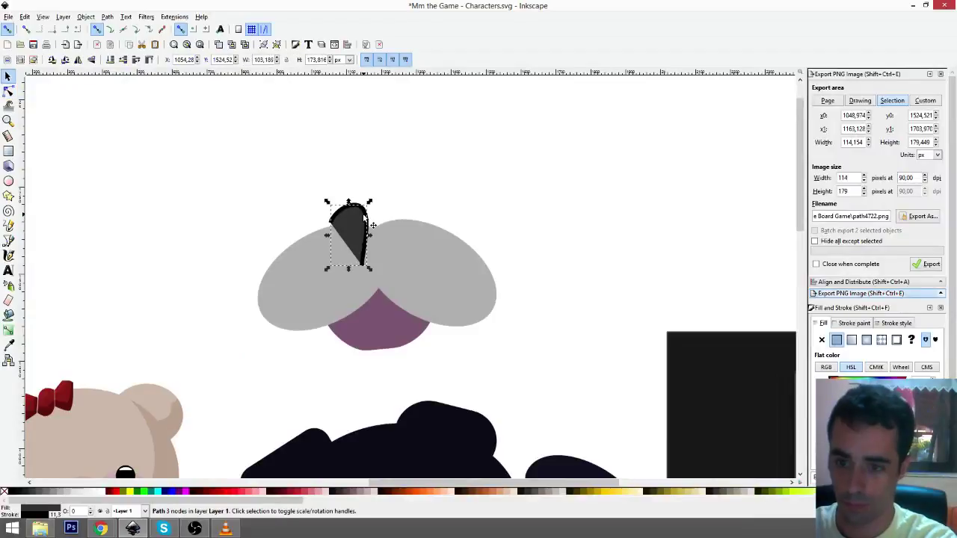
key("ctrl+d")
left_click_drag(371, 225, 396, 217)
key("h")
left_click(537, 326)
- Group the nostrils, grey ellipses and tongue, and move the group onto the lower part of the pug's face
scroll(538, 333, "down", 2)
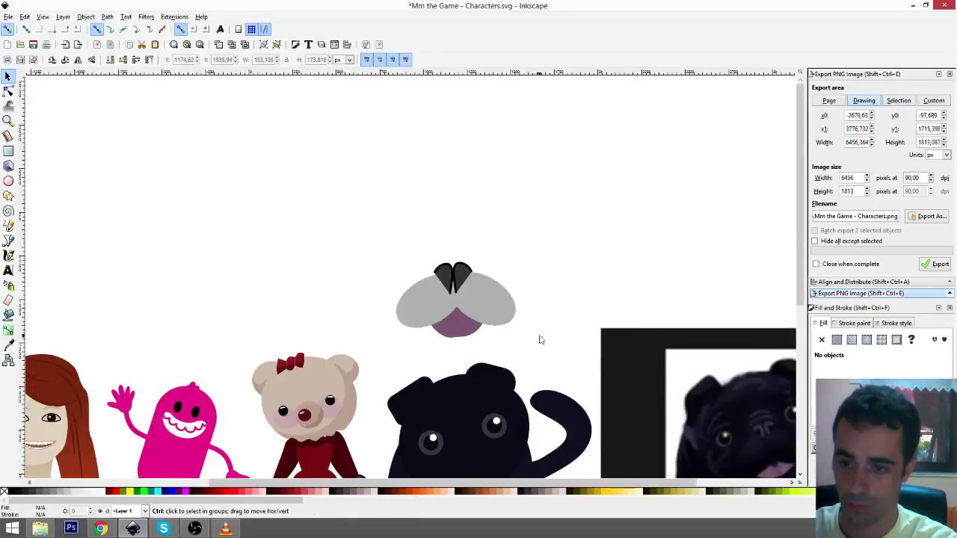
scroll(509, 314, "down", 2)
scroll(508, 314, "right", 2)
left_click_drag(304, 189, 480, 298)
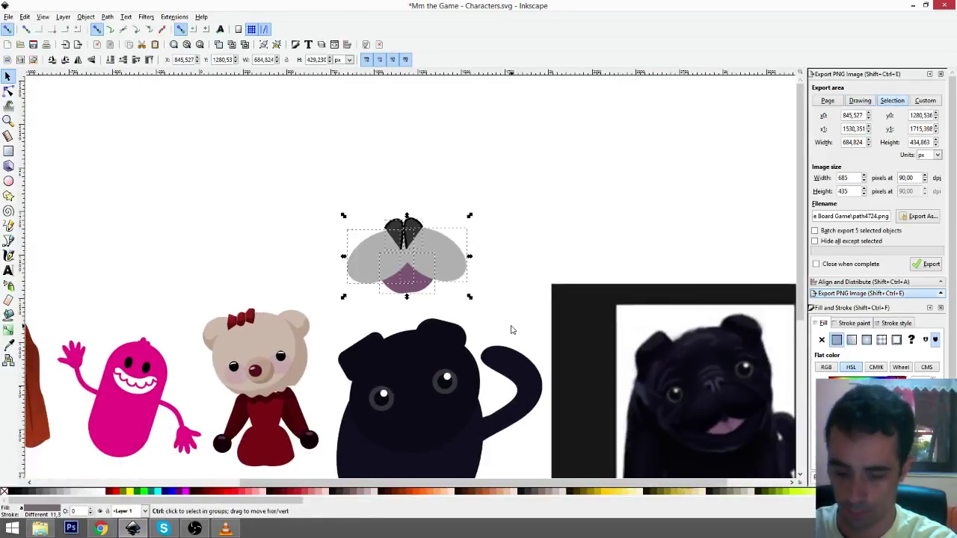
key("ctrl+g")
left_click_drag(436, 270, 442, 440)
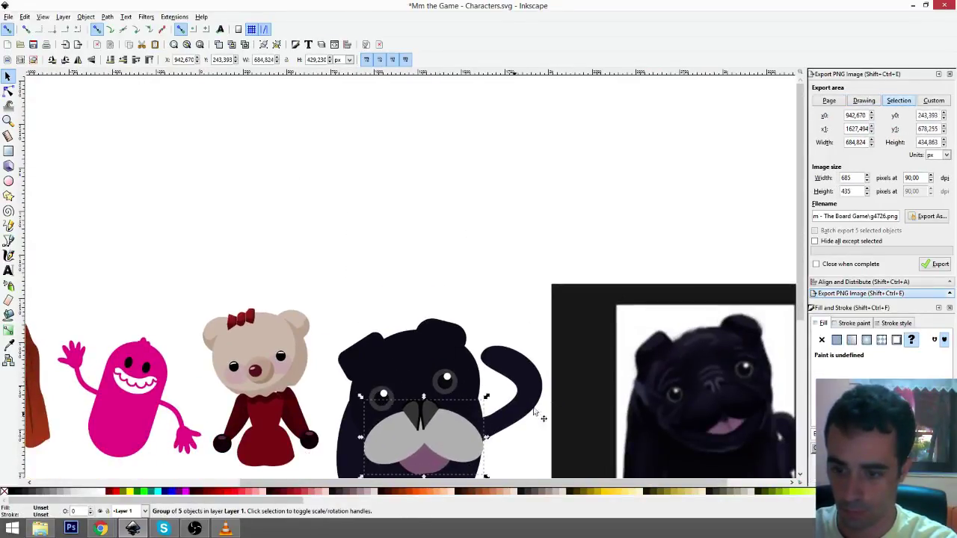
- Tilt the muzzle group slightly, scale it down to about 498 px wide and centre it just below the eyes
scroll(534, 413, "down", 3)
scroll(534, 413, "right", 2)
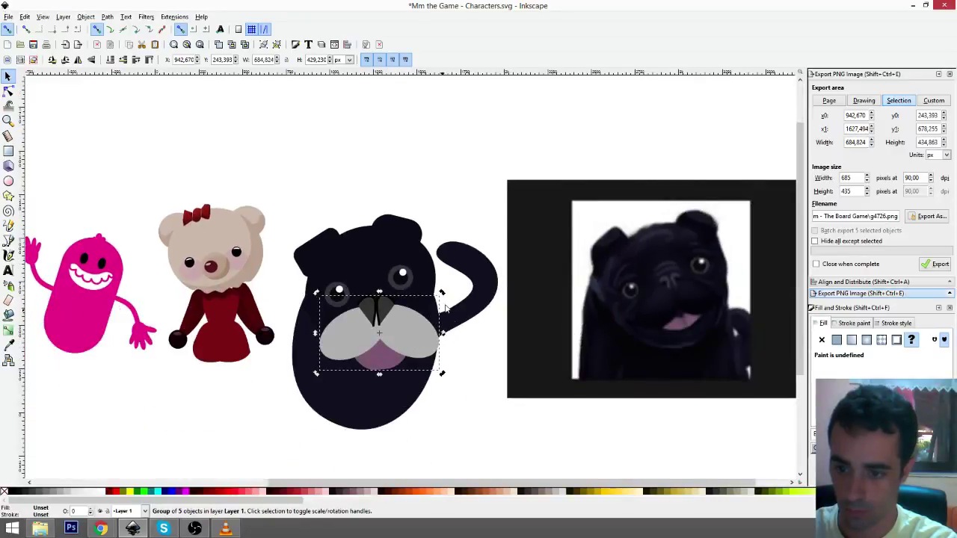
left_click_drag(409, 337, 414, 330)
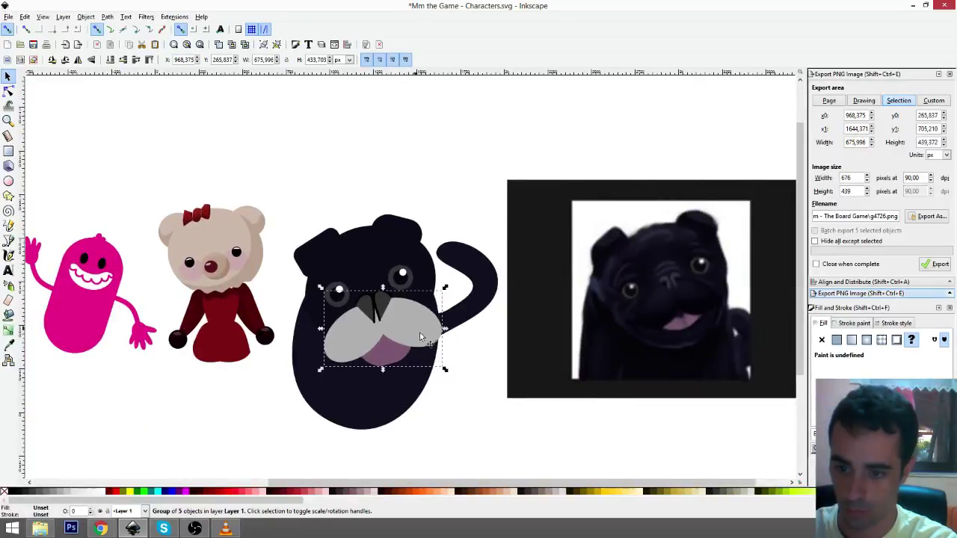
left_click_drag(320, 289, 335, 300)
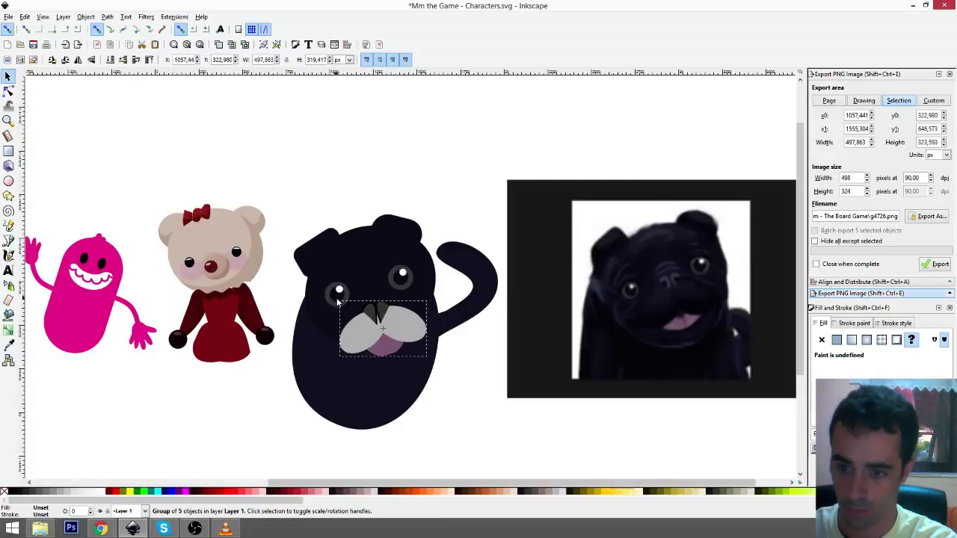
left_click(440, 370)
left_click_drag(405, 330, 405, 324)
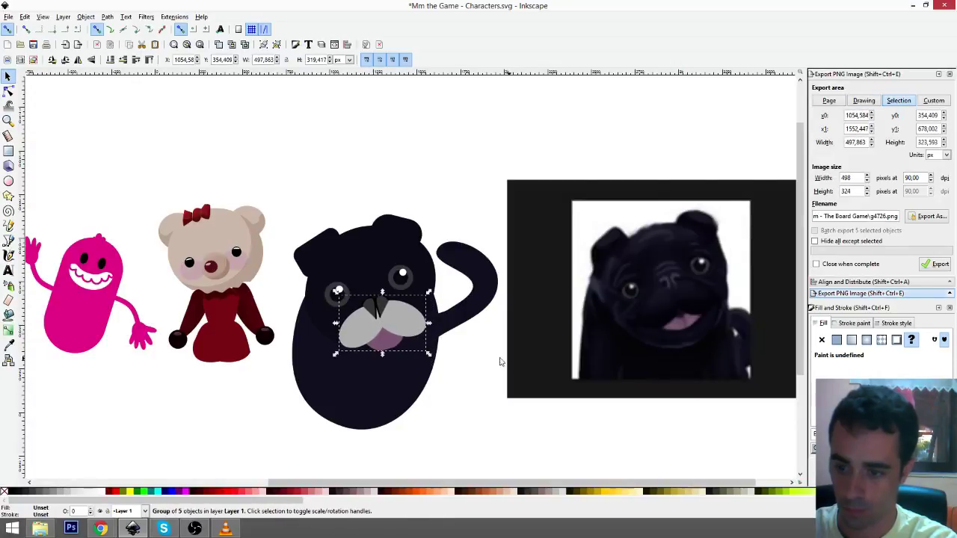
- Fill both grey muzzle ellipses inside the group with the dark fur colour sampled from the reference pug's muzzle
left_click(359, 334, "ctrl")
left_click(409, 324, "ctrl+shift")
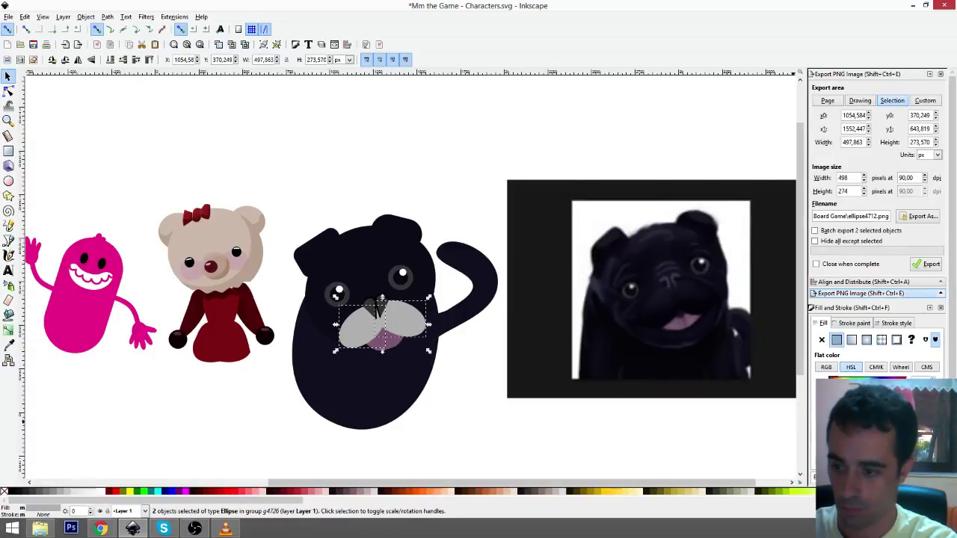
key("d")
left_click(667, 302)
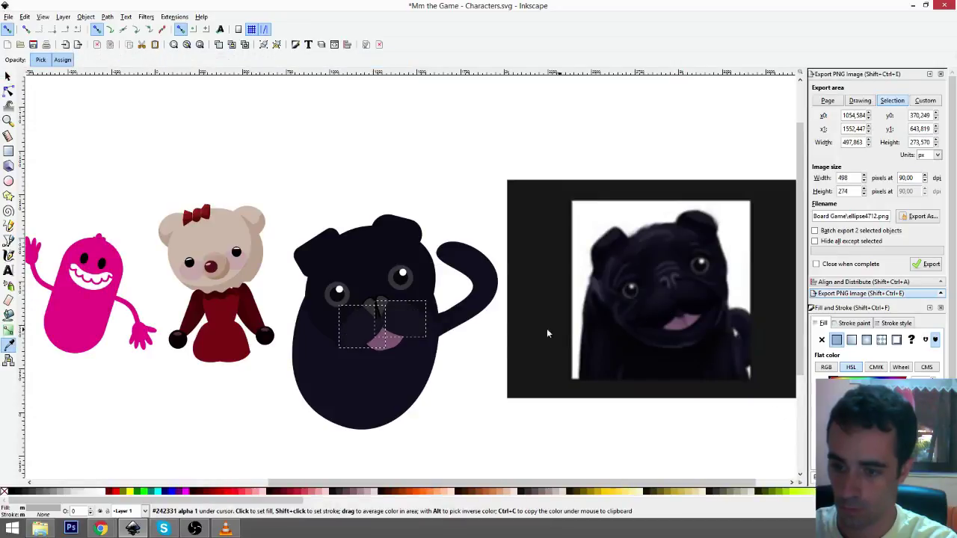
left_click(516, 386)
- Fill both nostril shapes inside the muzzle group with a dark colour sampled from the reference pug's nose
left_click(371, 306)
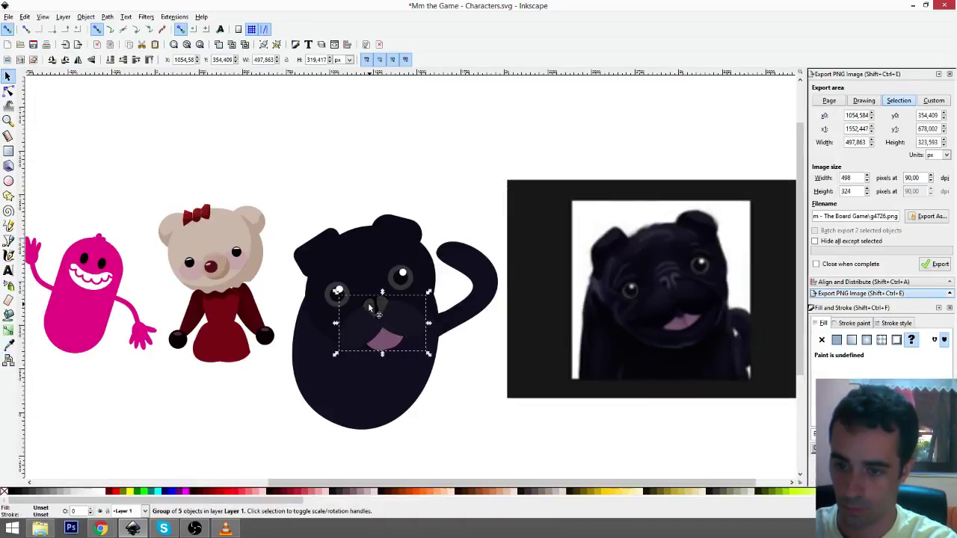
left_click(376, 306, "ctrl")
left_click(383, 304, "ctrl+shift")
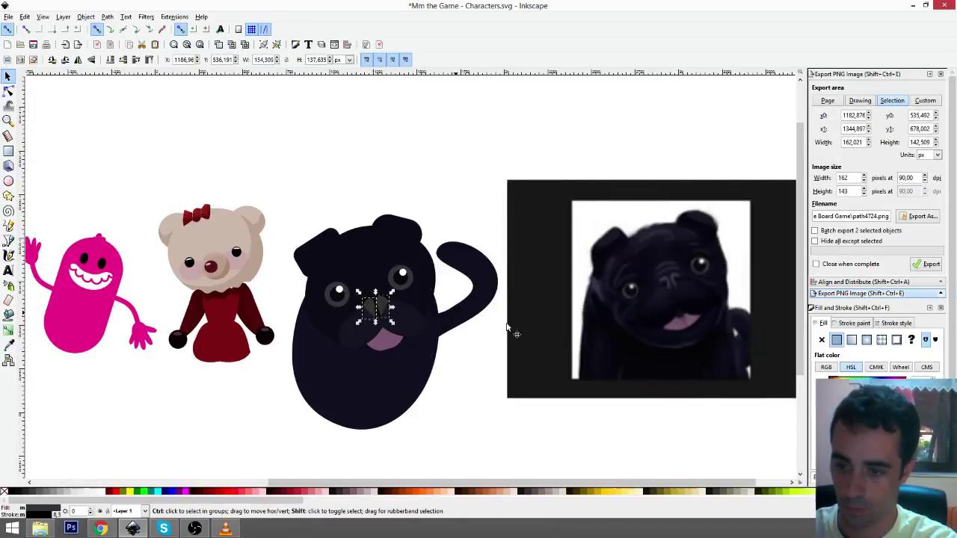
key("d")
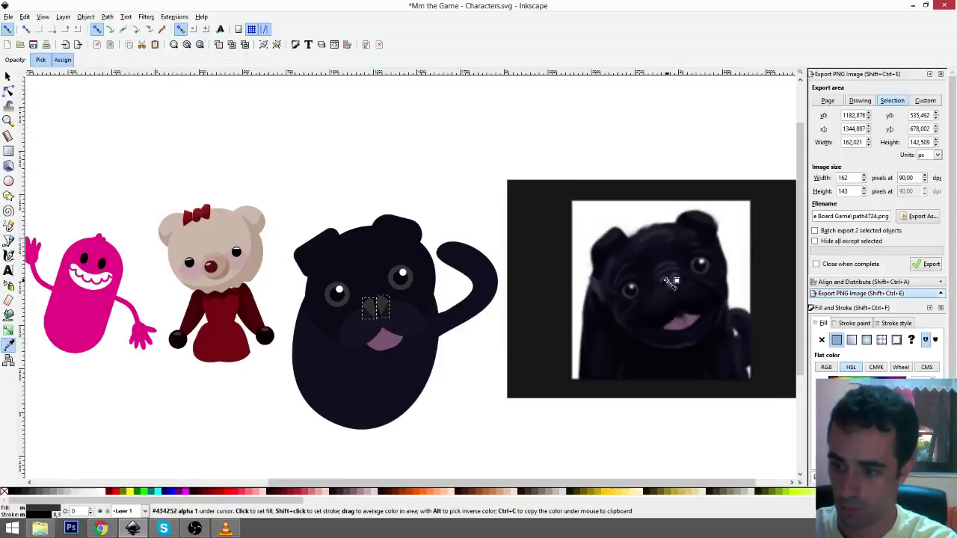
key("s")
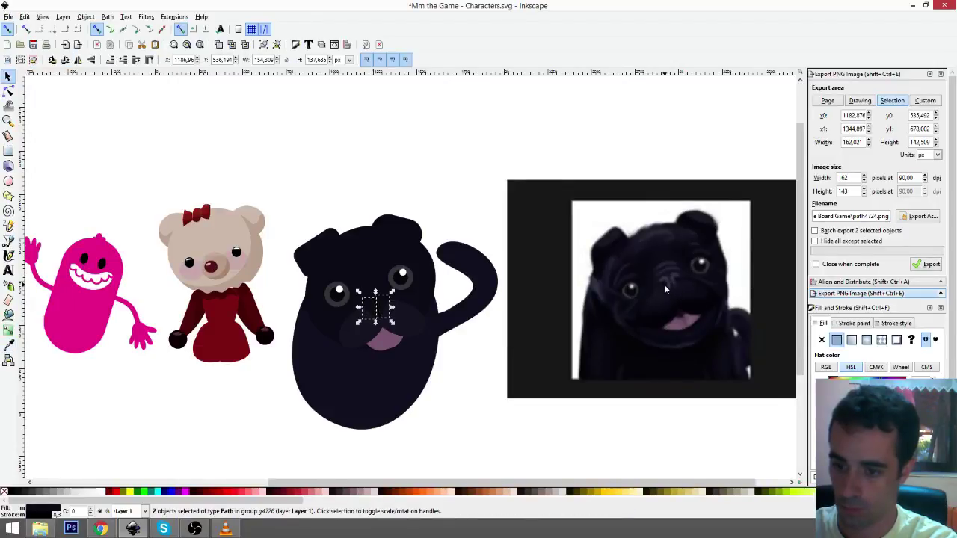
left_click(474, 397)
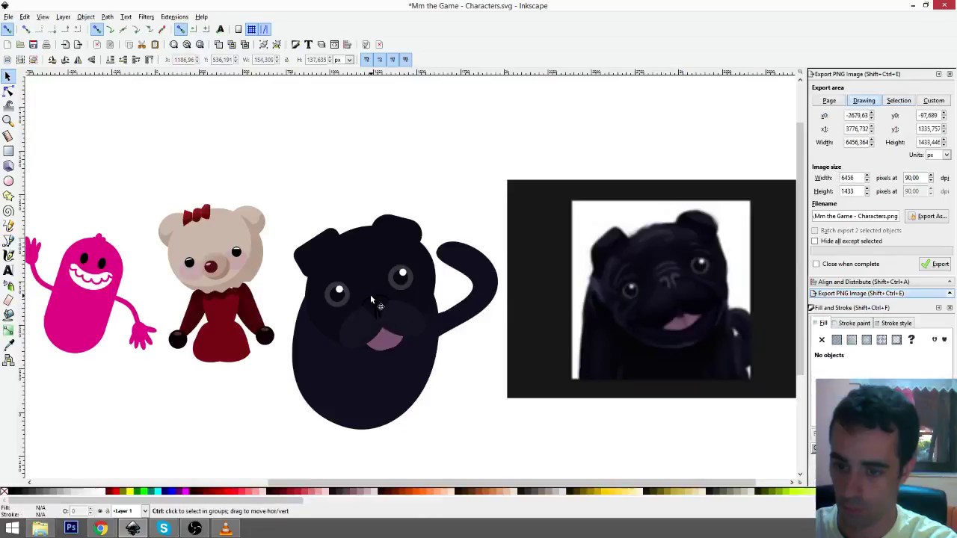
- Recolour the outlines of both nostrils inside the muzzle group with the grey sampled from the reference pug's nose
scroll(378, 303, "up", 4)
left_click(376, 306)
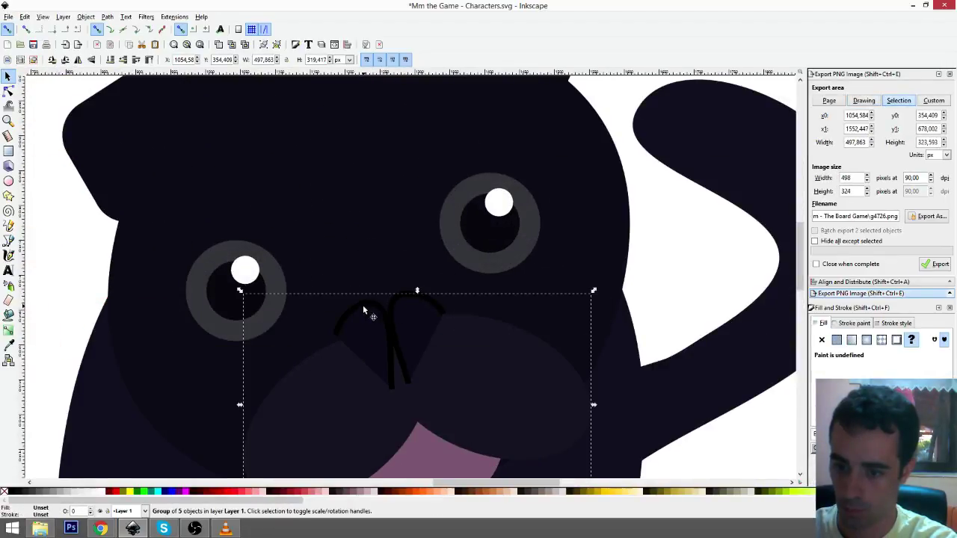
left_click(362, 306, "ctrl")
left_click(426, 329, "ctrl+shift")
scroll(568, 385, "down", 1)
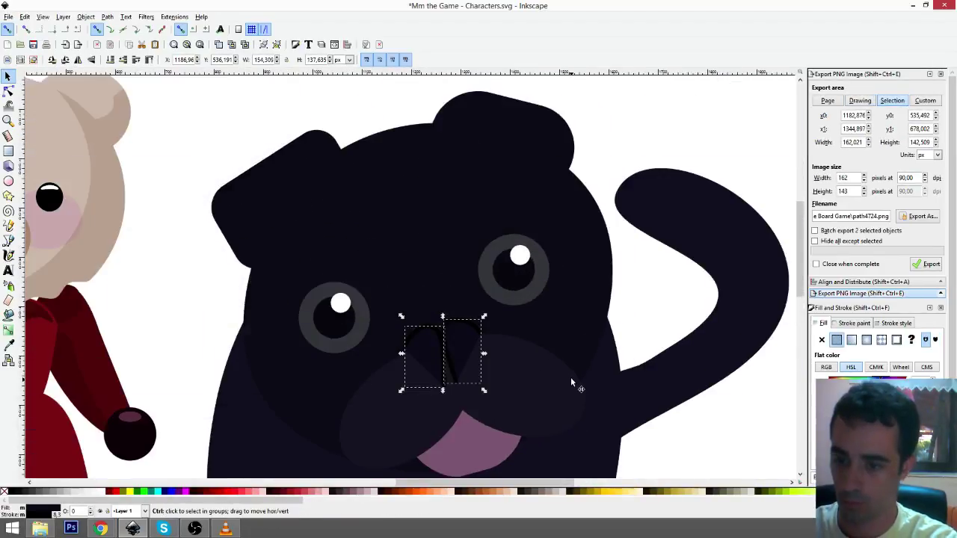
left_click_drag(581, 376, 423, 339)
scroll(464, 333, "down", 1)
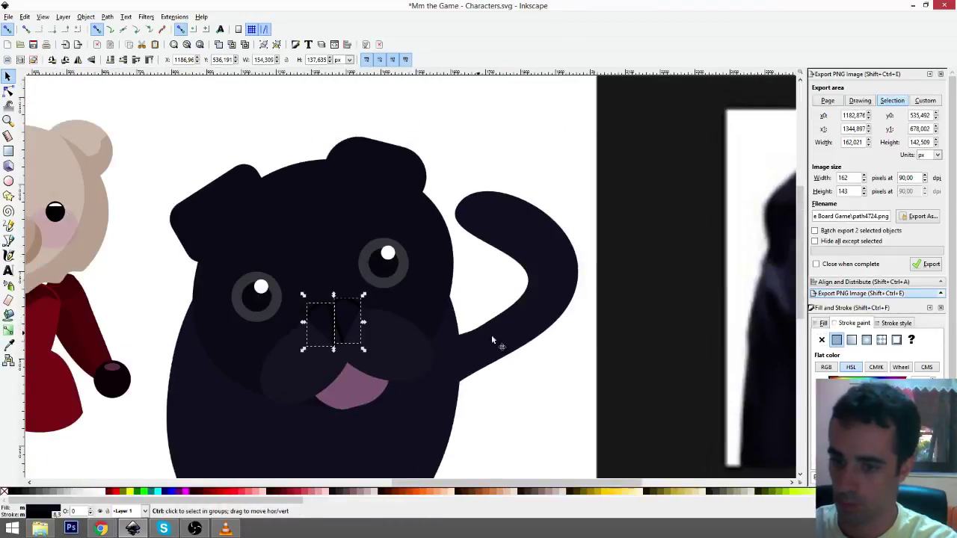
left_click_drag(554, 351, 412, 333)
scroll(494, 335, "down", 1)
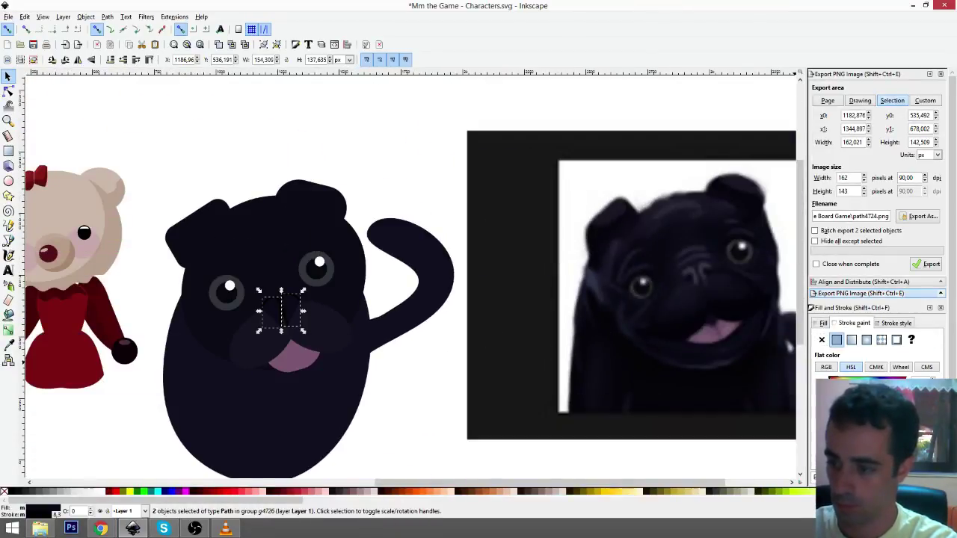
key("d")
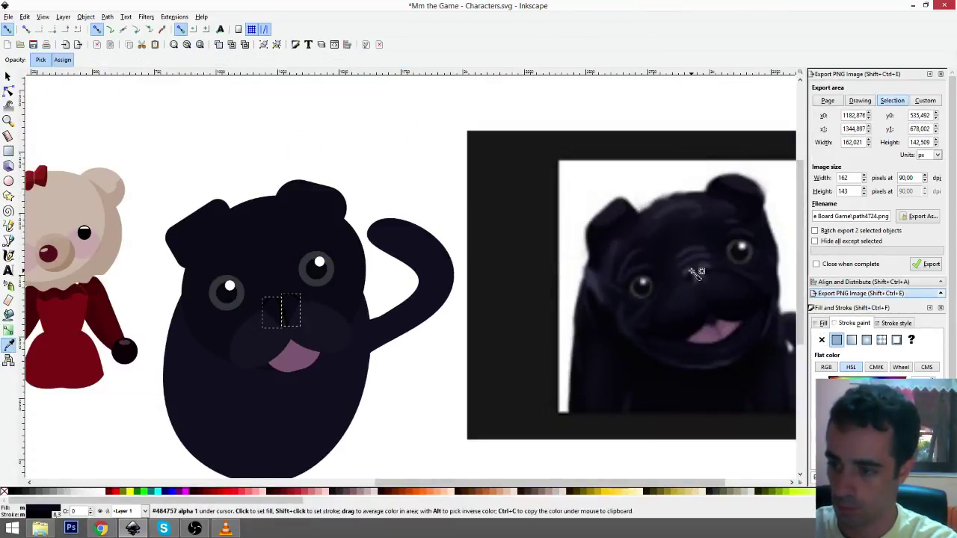
key("s")
left_click(385, 371)
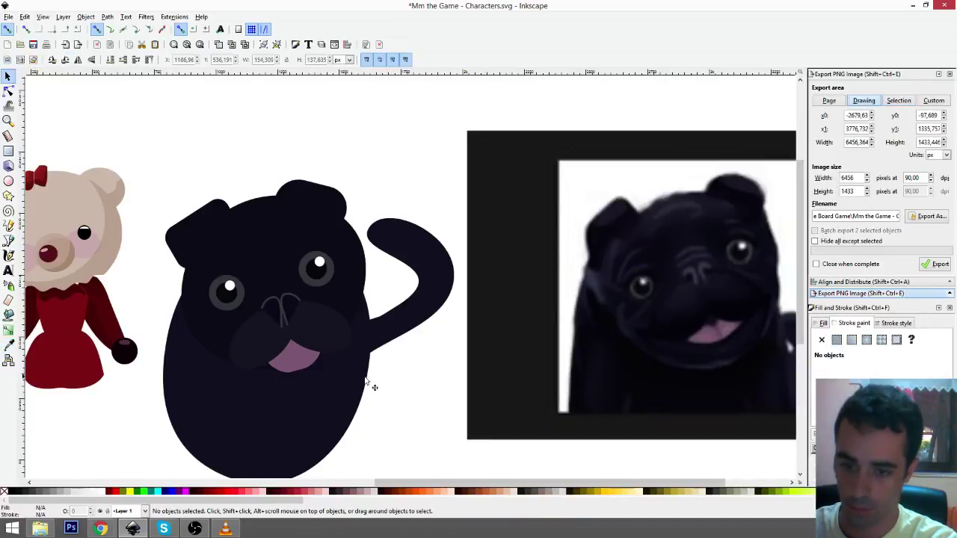
- Draw a slightly curved freehand line about 35 px wide and 102 px high down the middle of the pug's tongue
left_click_drag(301, 323, 327, 308)
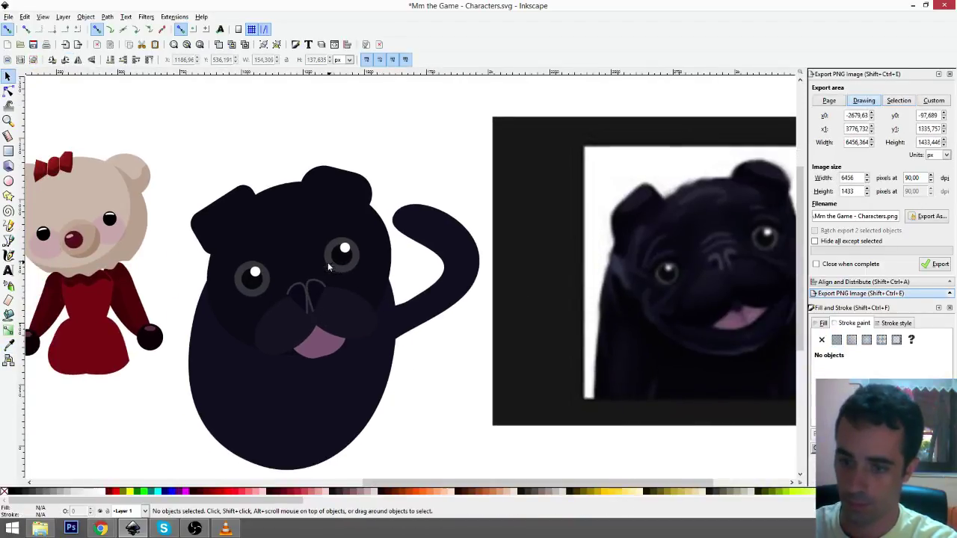
scroll(333, 269, "left", 1)
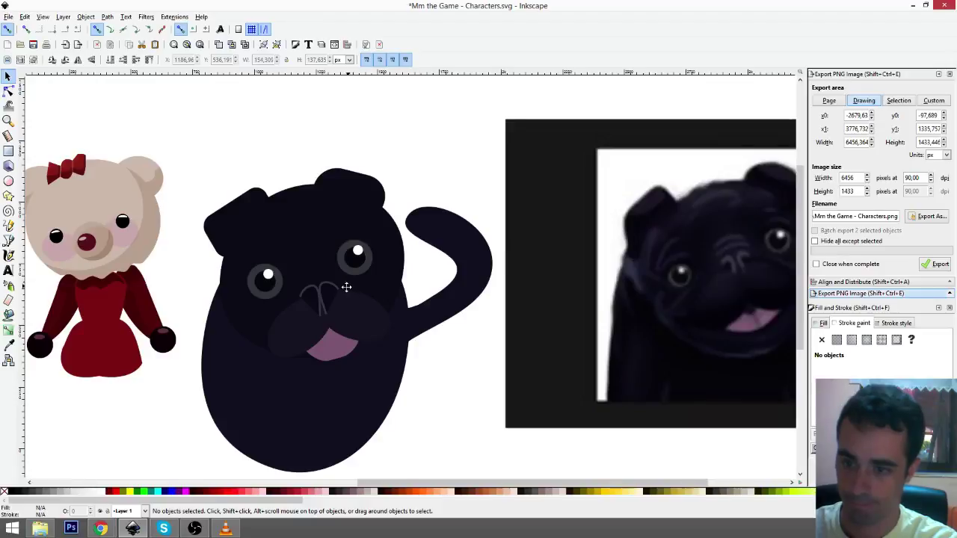
scroll(344, 288, "right", 1)
left_click(323, 357)
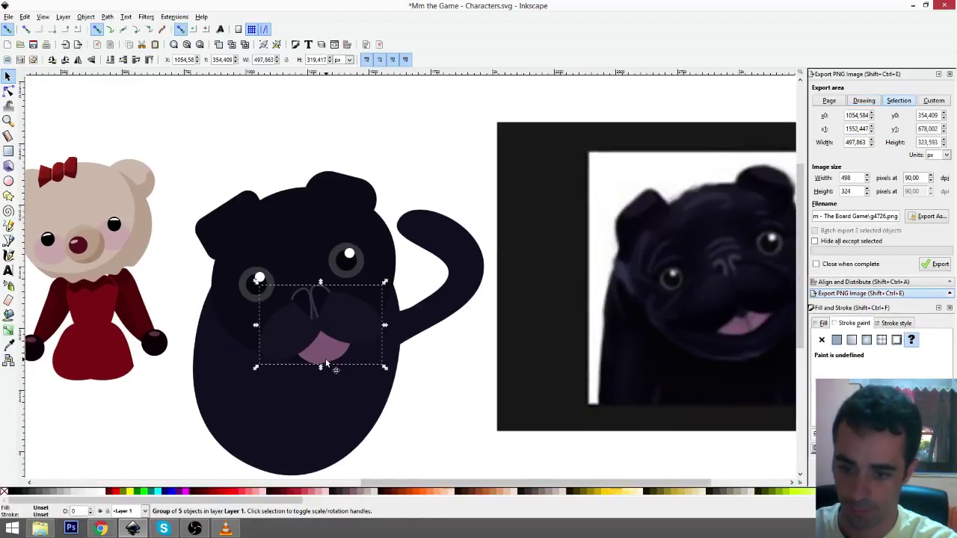
scroll(325, 359, "up", 2)
left_click(9, 226)
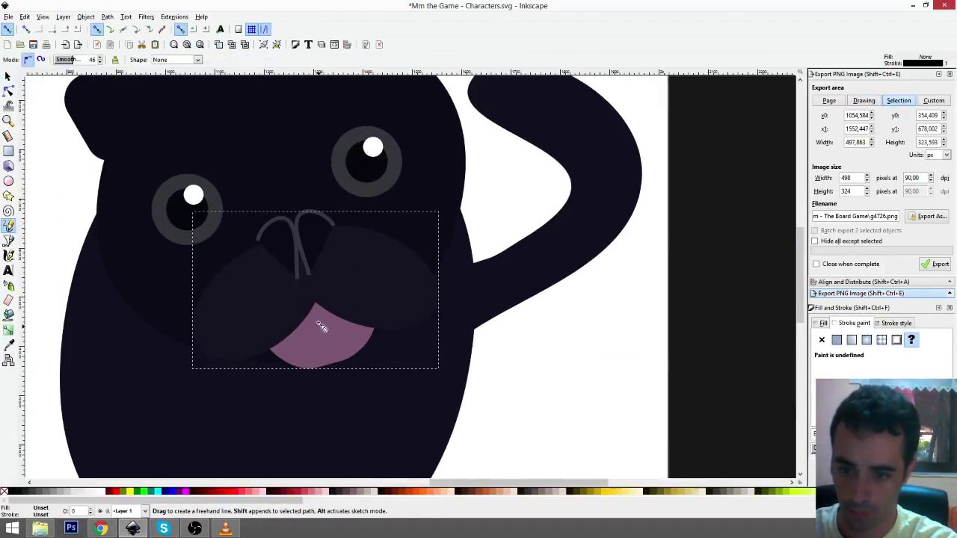
left_click_drag(316, 312, 333, 363)
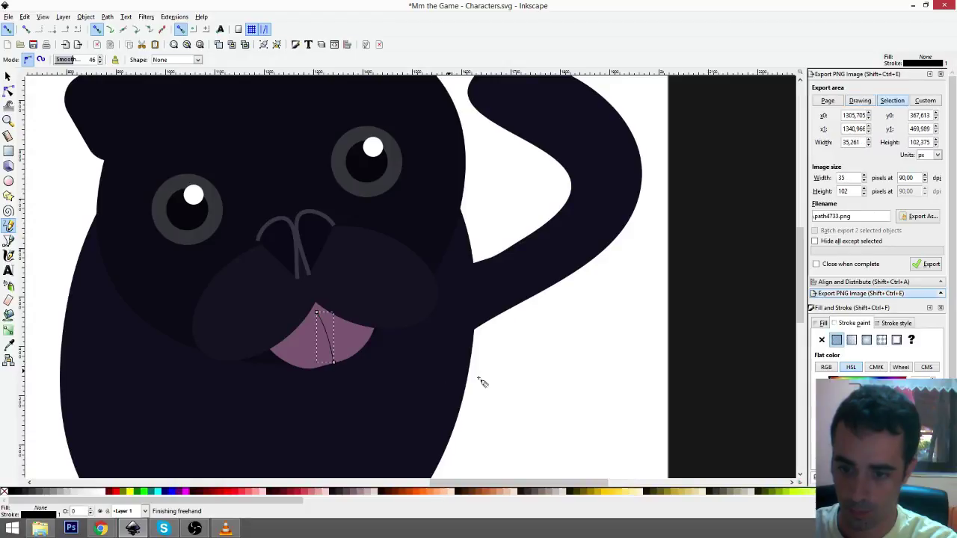
- Set the tongue line's stroke width to 10 px and nudge the line slightly to the left
left_click(897, 323)
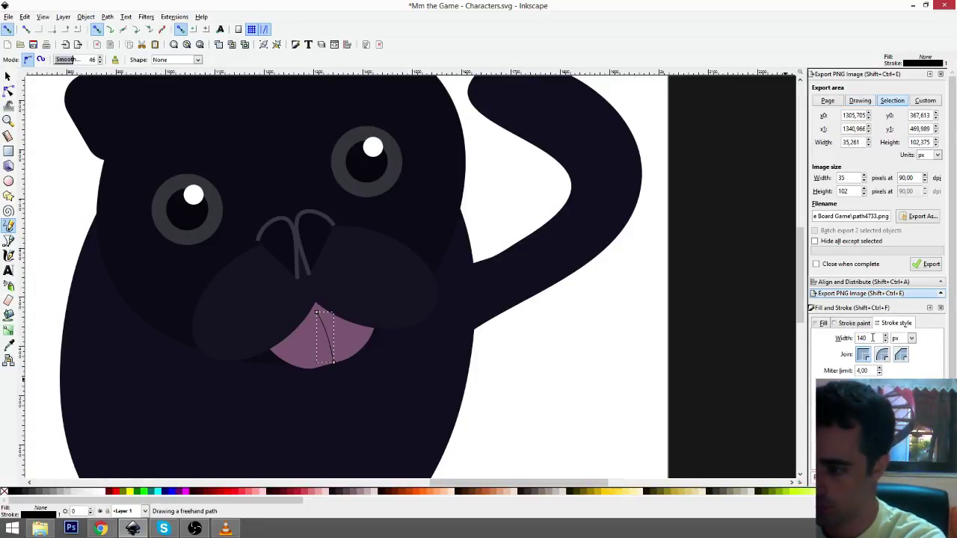
type("10")
key("Return")
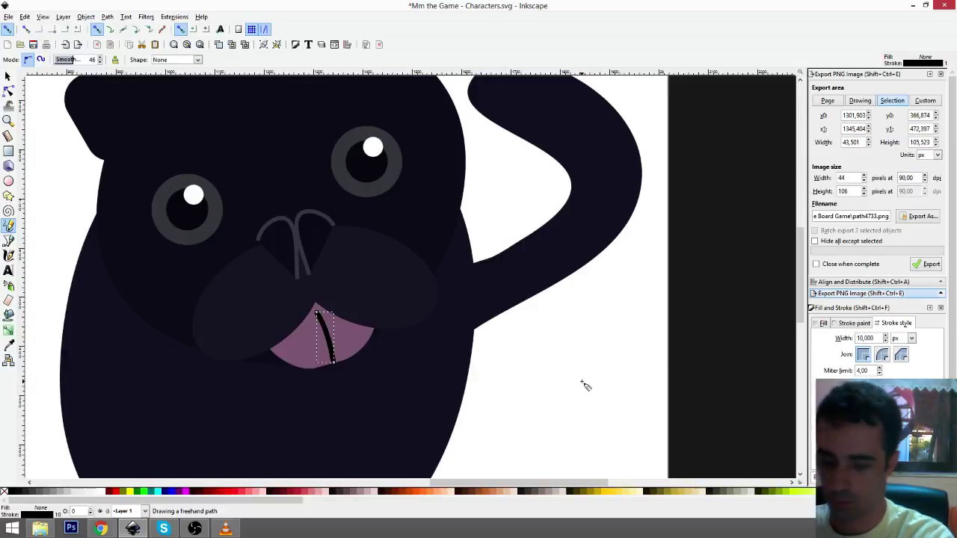
key("F1")
left_click_drag(320, 320, 319, 321)
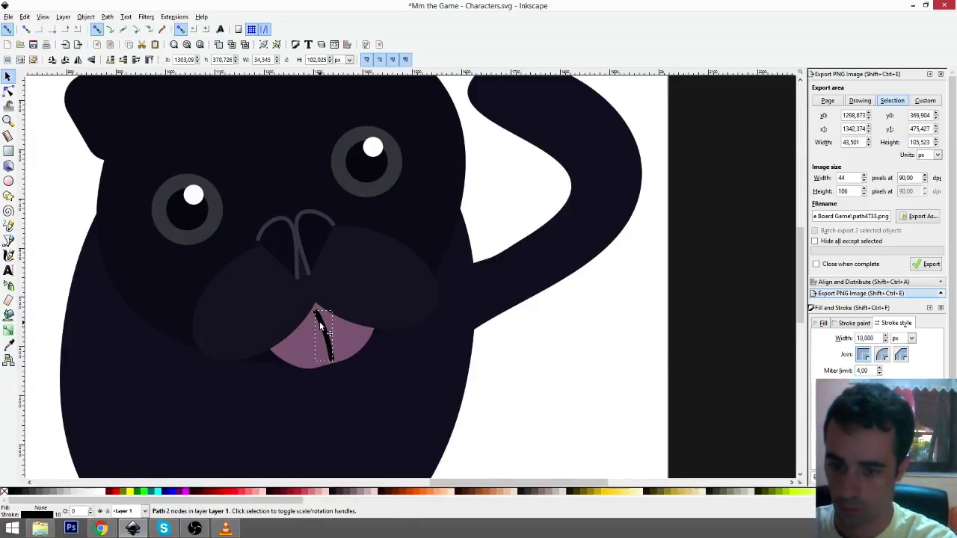
left_click(606, 375)
- Recolour the tongue line's stroke with a dark pink sampled from the reference pug's tongue
scroll(607, 375, "down", 1)
left_click_drag(614, 380, 485, 376)
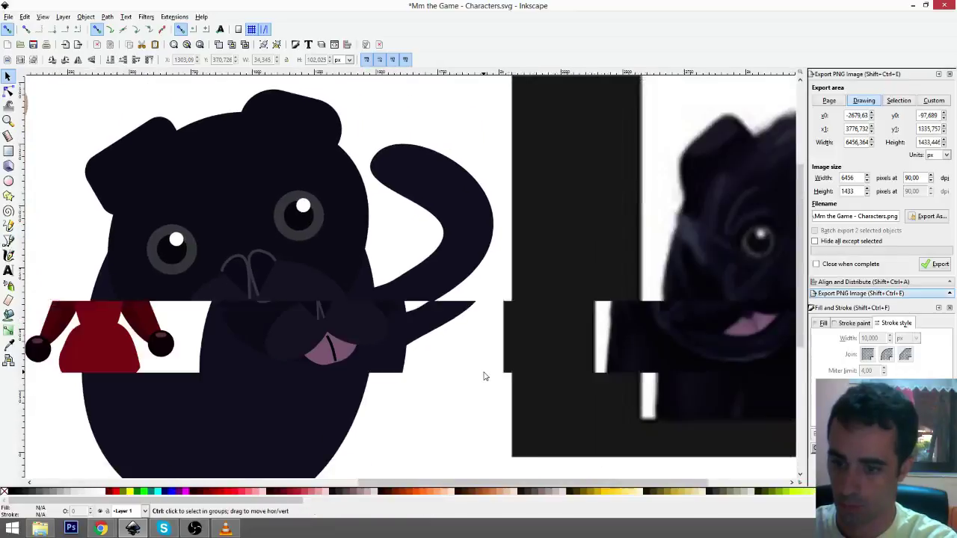
scroll(484, 375, "down", 1)
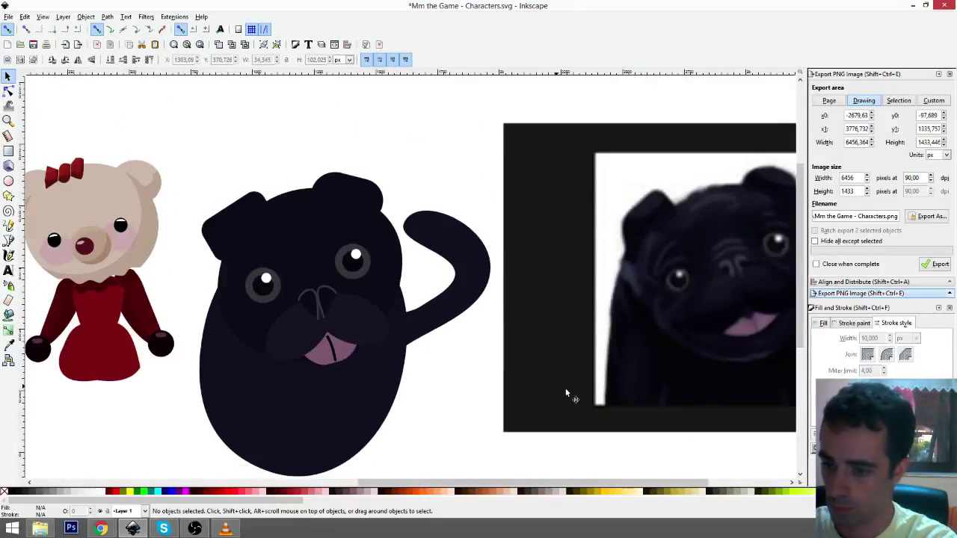
left_click(332, 346)
left_click(855, 324)
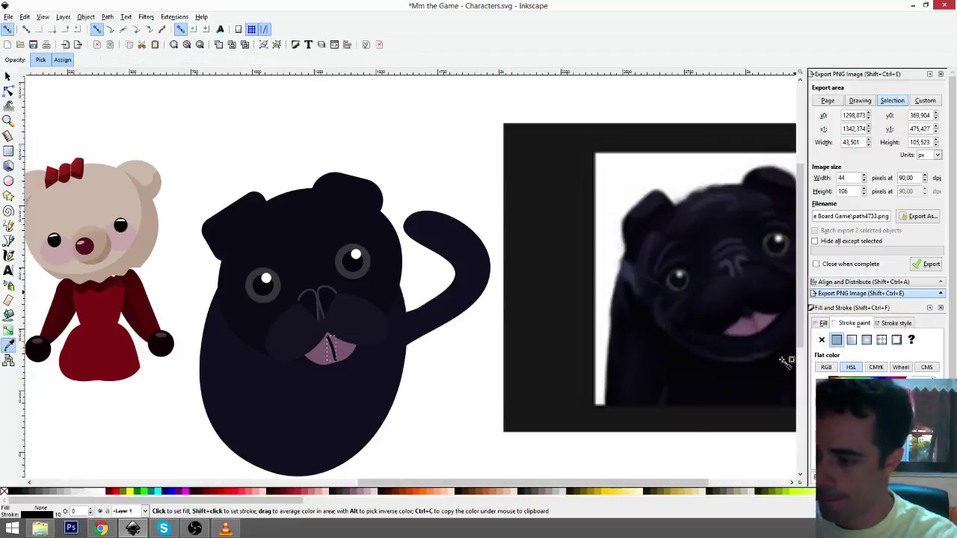
left_click(440, 387)
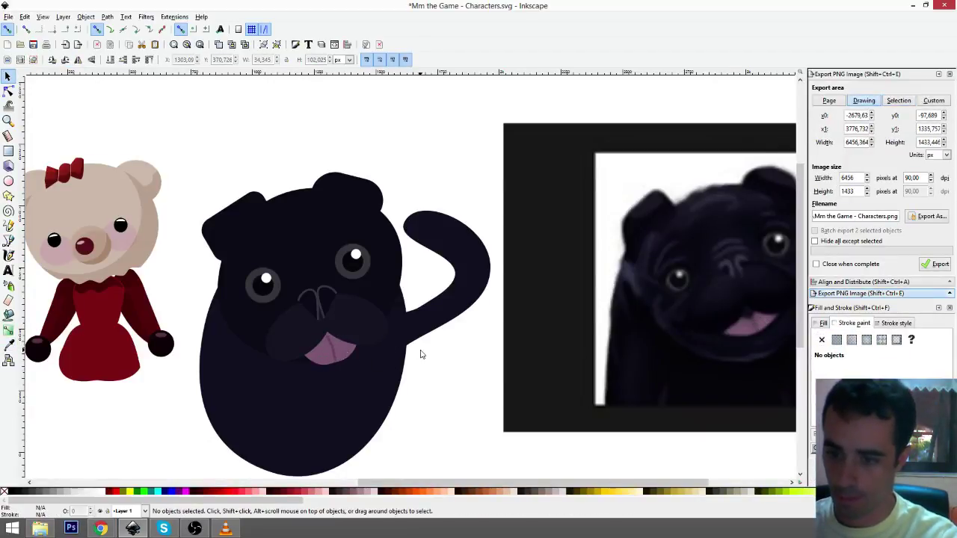
- Duplicate the pug's left ear and move the copy onto the empty area above the head
scroll(404, 358, "down", 3)
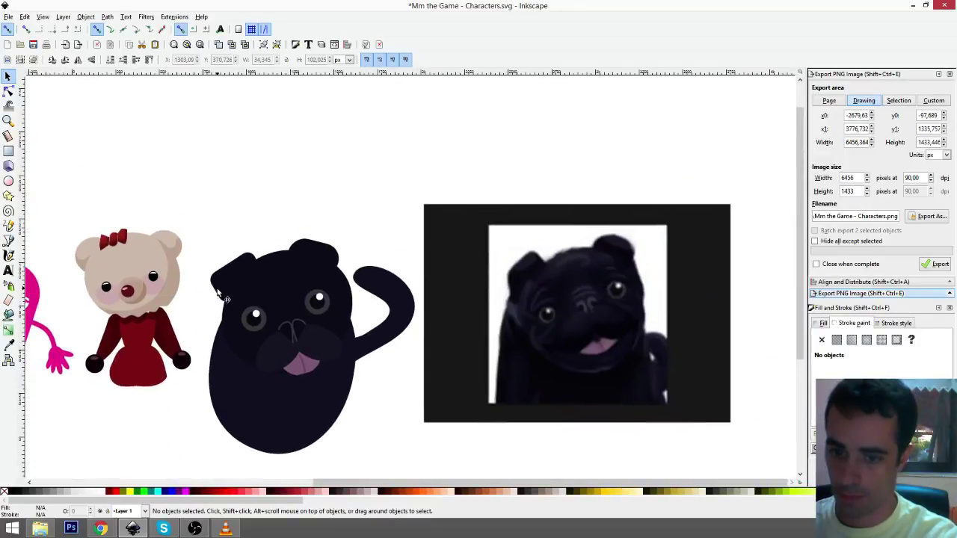
left_click(236, 279)
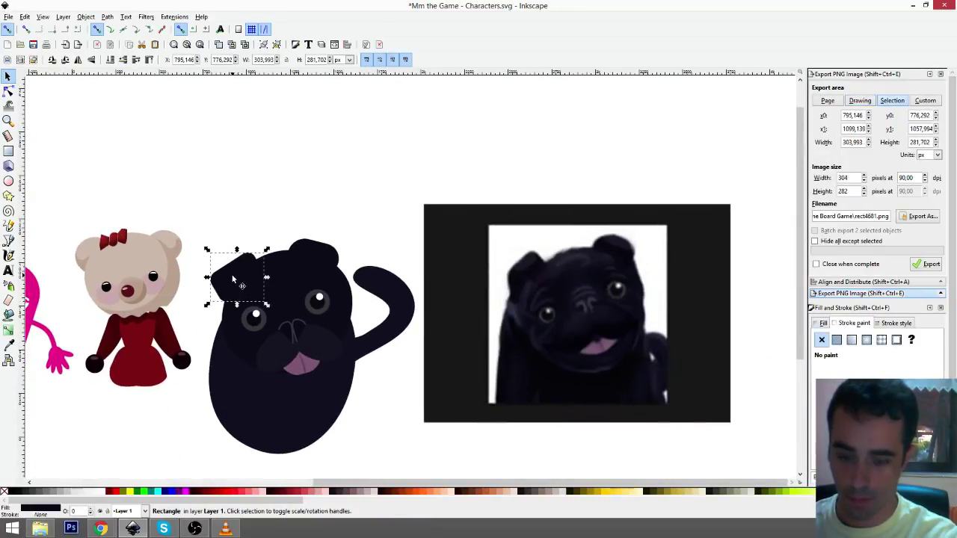
left_click_drag(273, 312, 268, 291)
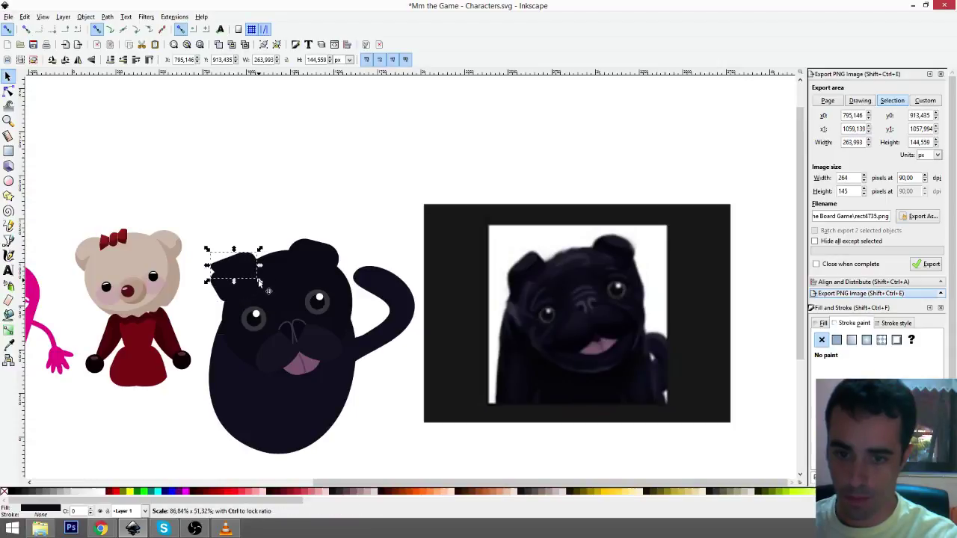
key("Escape")
scroll(294, 278, "up", 3)
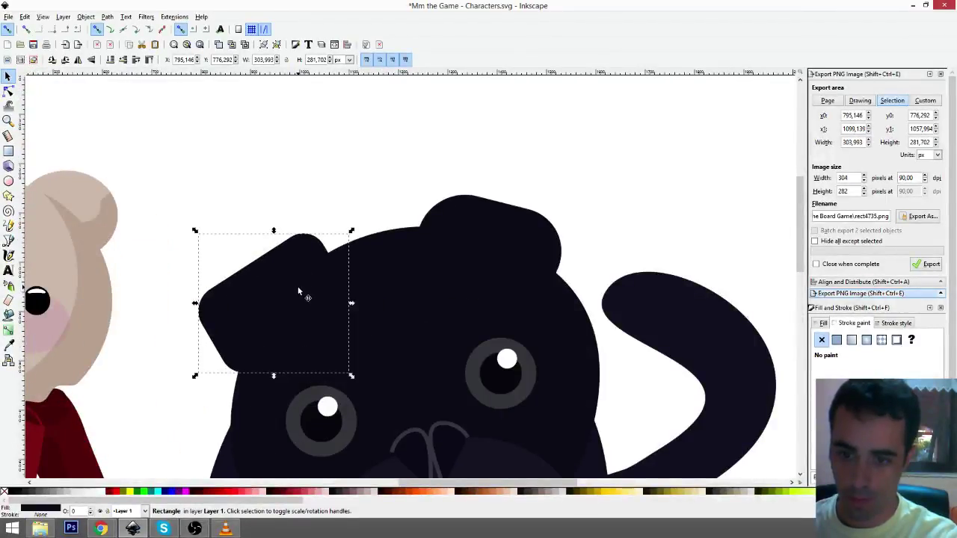
left_click_drag(298, 291, 310, 152)
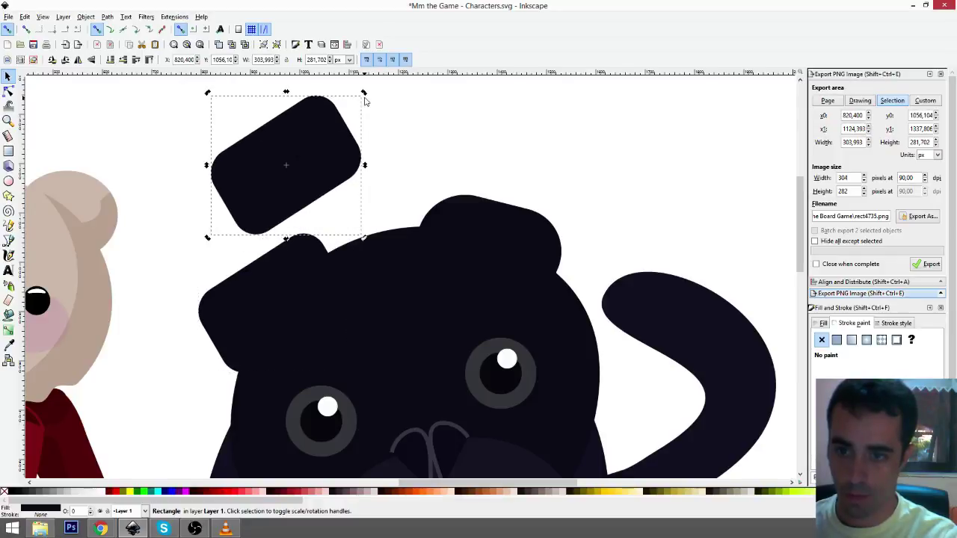
- Rotate the ear copy nearly horizontal, flatten it to about 83 px high and place it over the top of the left ear
left_click_drag(365, 96, 366, 163)
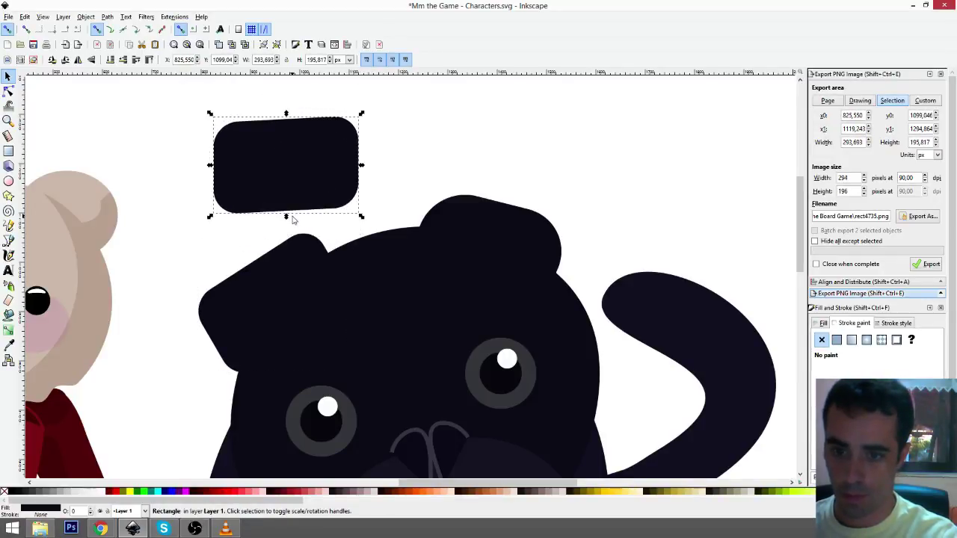
left_click_drag(291, 216, 289, 160)
left_click_drag(308, 139, 278, 278)
- Change the flattened ear strip's fill to a slightly lighter dark blue, using the reference pug as a guide
scroll(668, 366, "down", 3)
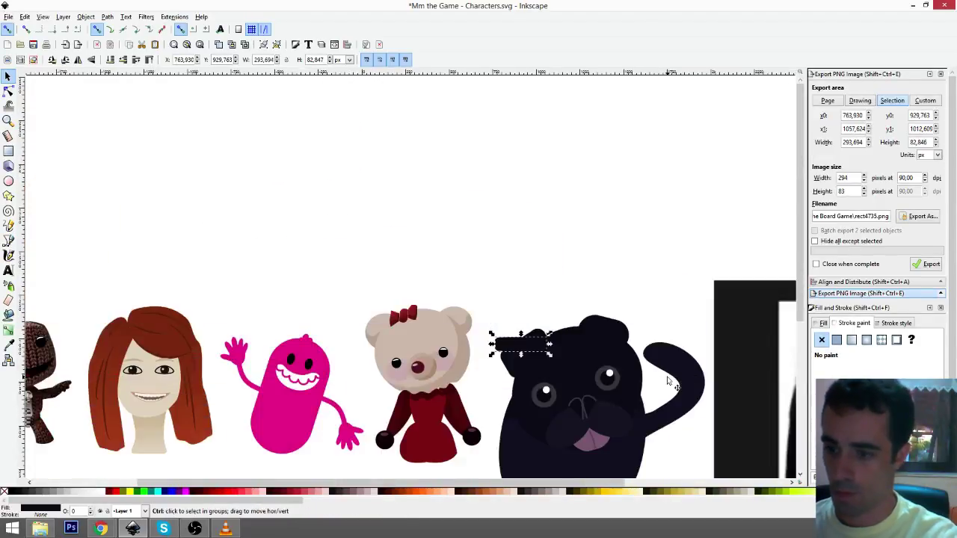
left_click_drag(653, 373, 630, 364)
left_click_drag(778, 380, 666, 344)
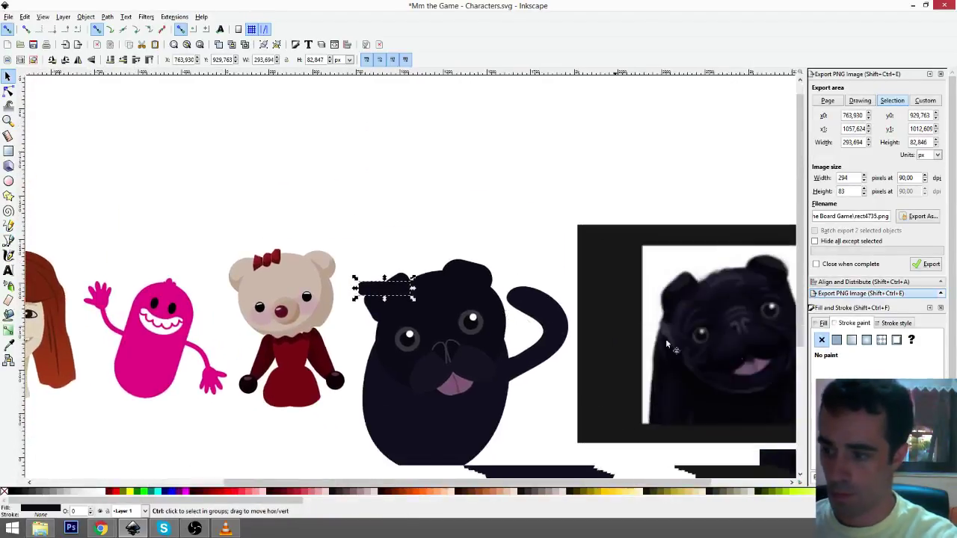
left_click(823, 323)
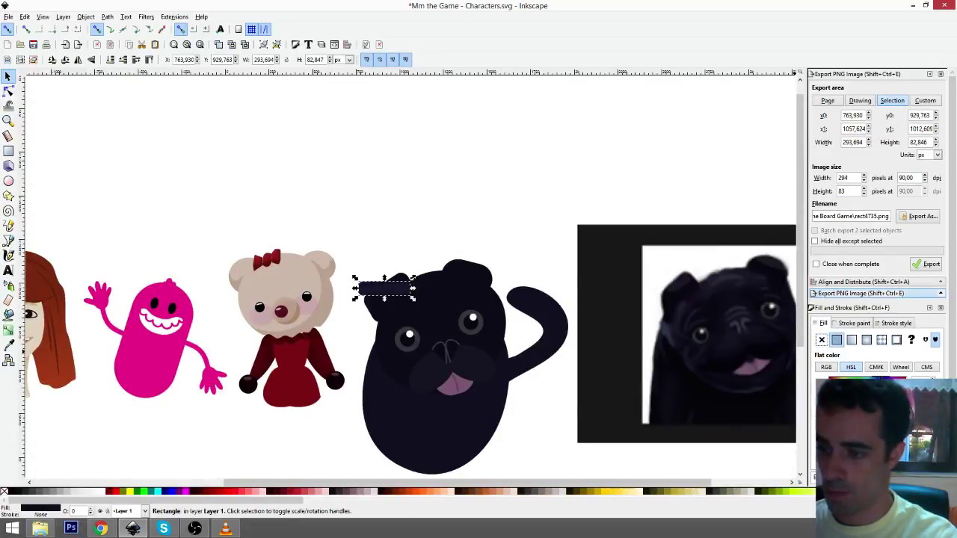
- Rotate the strip to follow the slanted upper edge of the left ear and convert it to an editable path
left_click(404, 292)
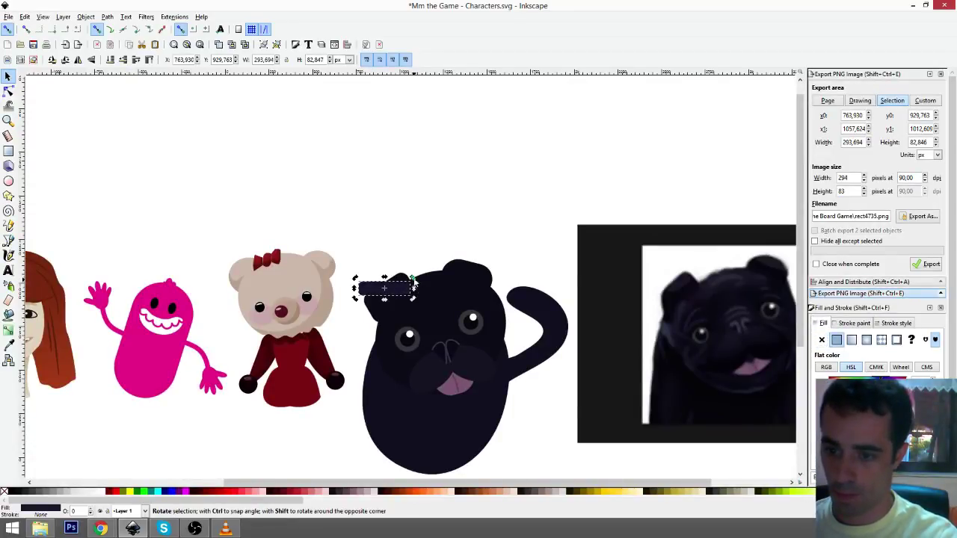
left_click_drag(413, 279, 374, 264)
scroll(411, 288, "up", 3, "ctrl")
key("n")
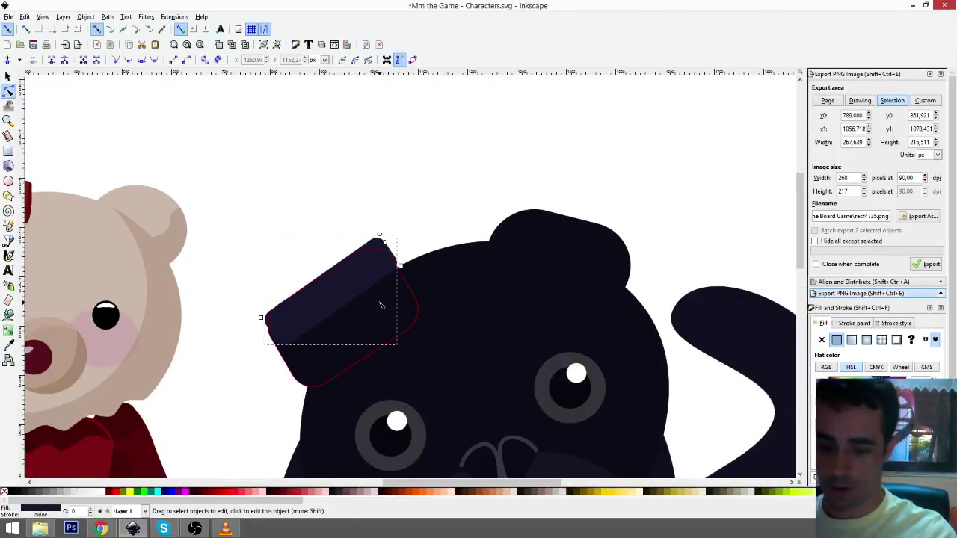
key("ctrl+shift+c")
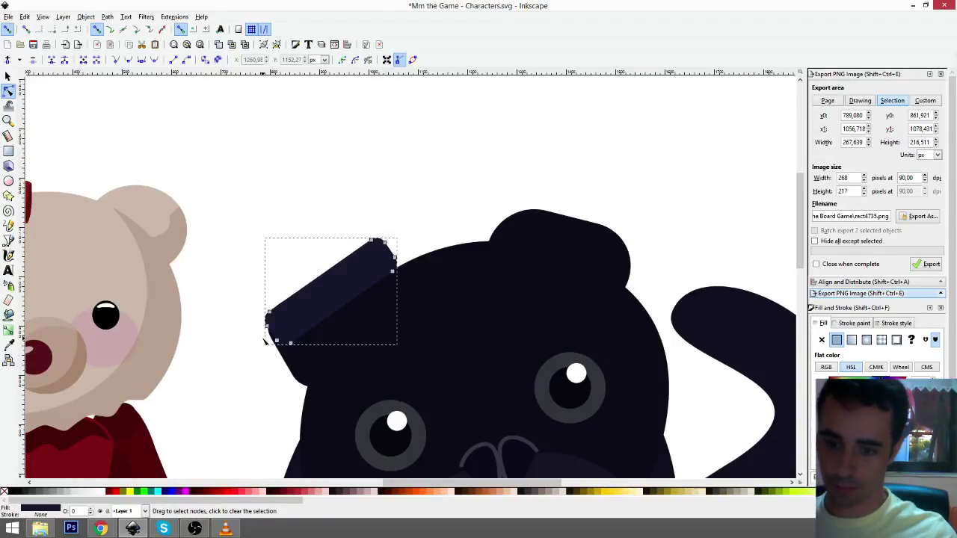
- Taper the left ear's highlight strip by pulling the nodes of its lower-left and right ends inward
left_click_drag(263, 336, 318, 326)
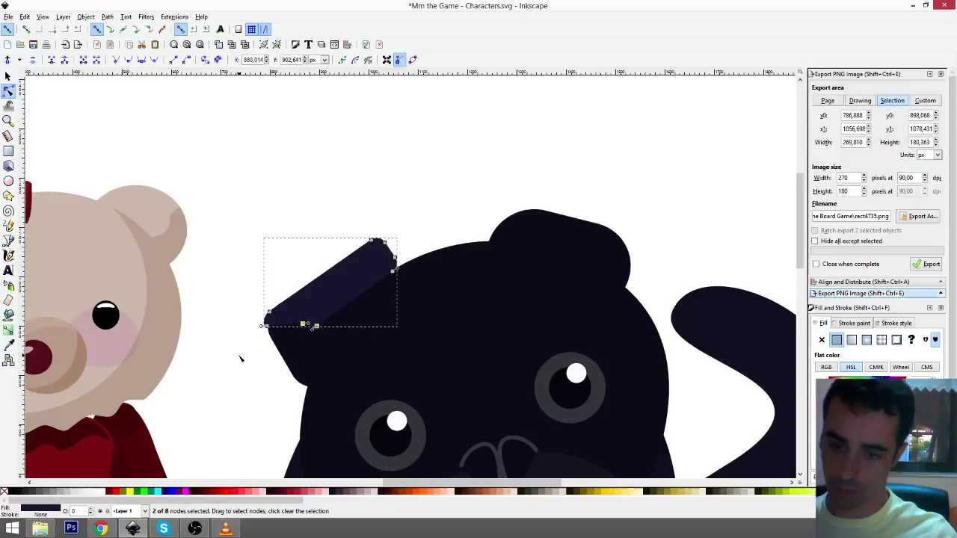
left_click(240, 357)
left_click_drag(408, 252, 372, 292)
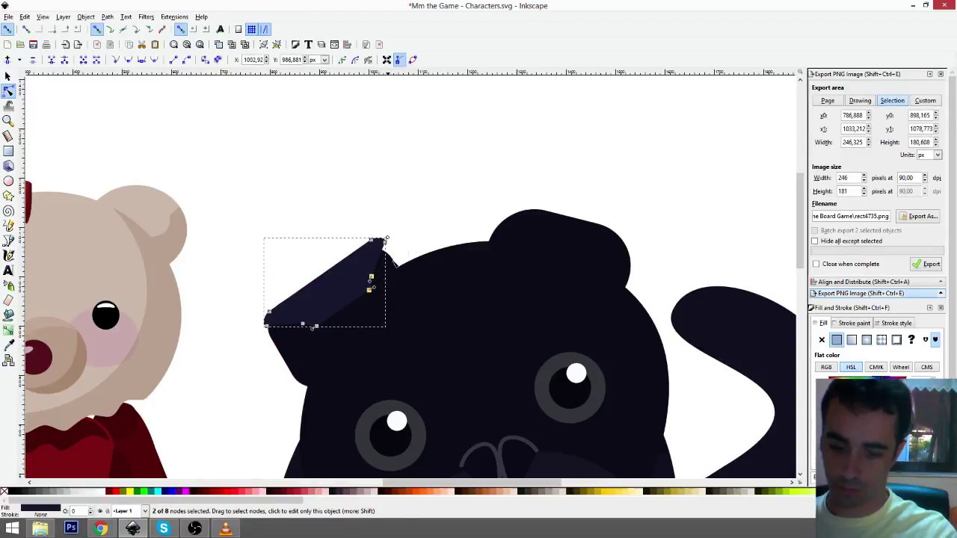
key("s")
key("Escape")
- Shrink the strip to about 201 by 141 px, rotate it slightly and fit it onto the left ear's upper edge
left_click(340, 275)
left_click_drag(387, 237, 379, 248)
left_click_drag(350, 282, 346, 290)
left_click(346, 290)
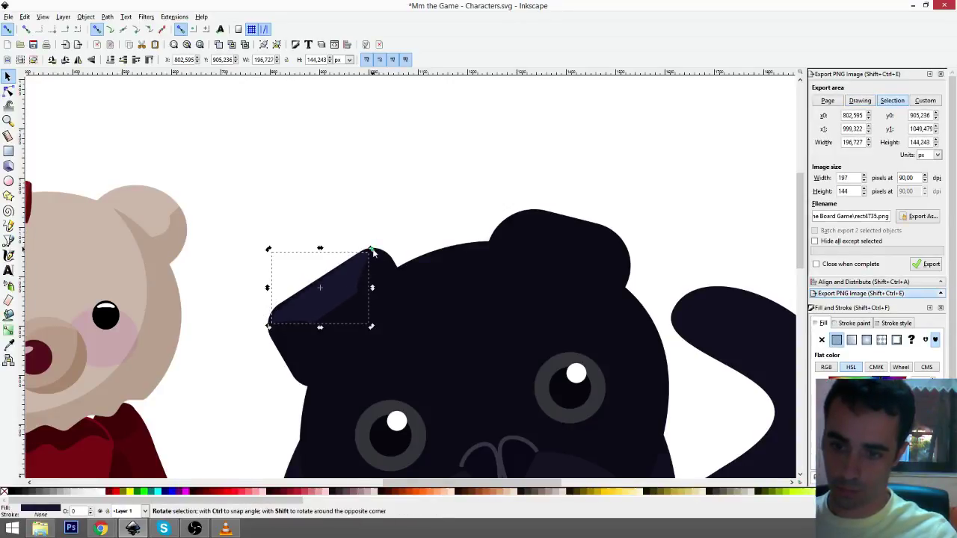
left_click_drag(372, 250, 374, 250)
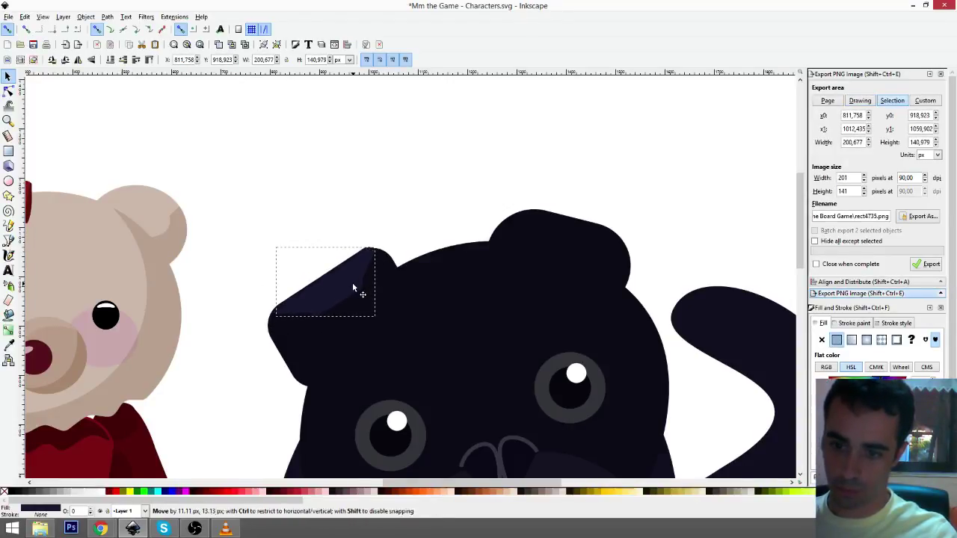
left_click(429, 231)
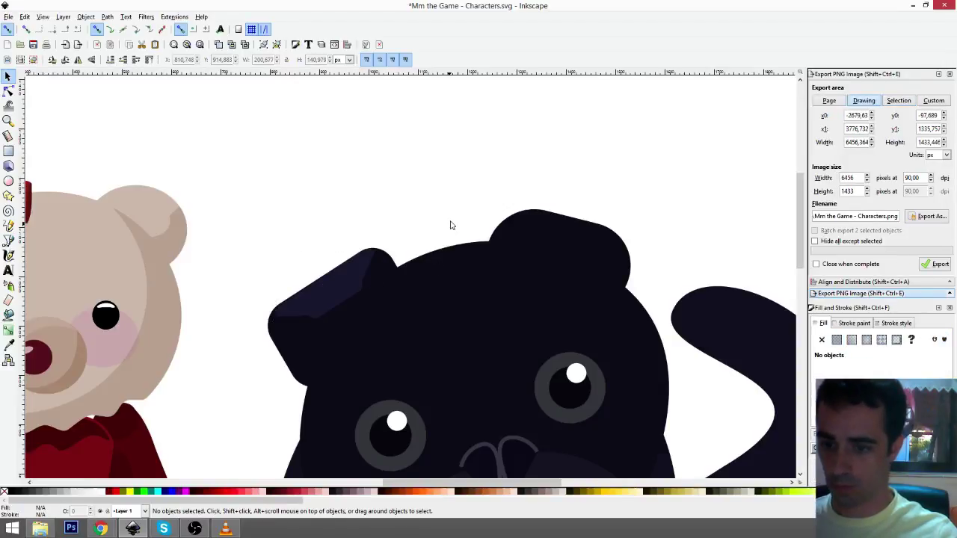
scroll(451, 225, "down", 3)
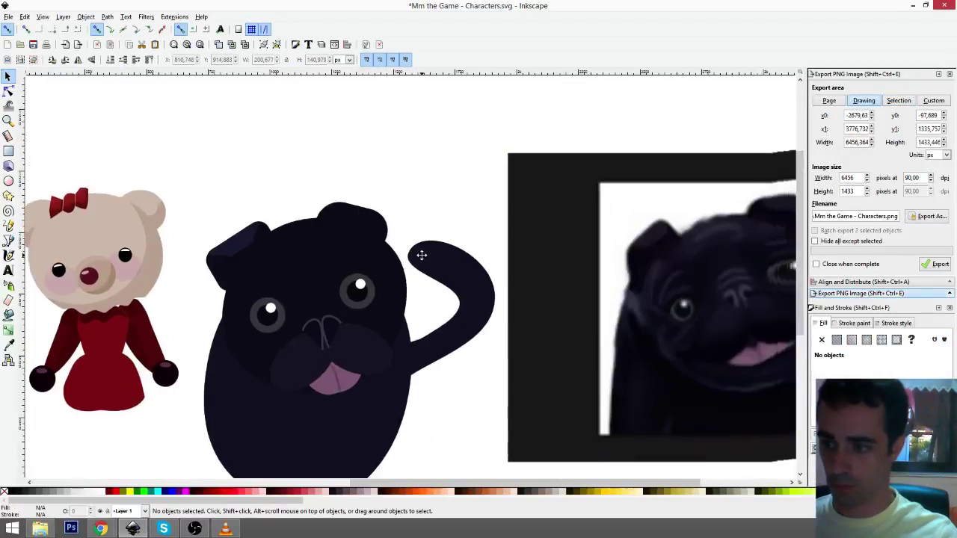
scroll(345, 260, "up", 1)
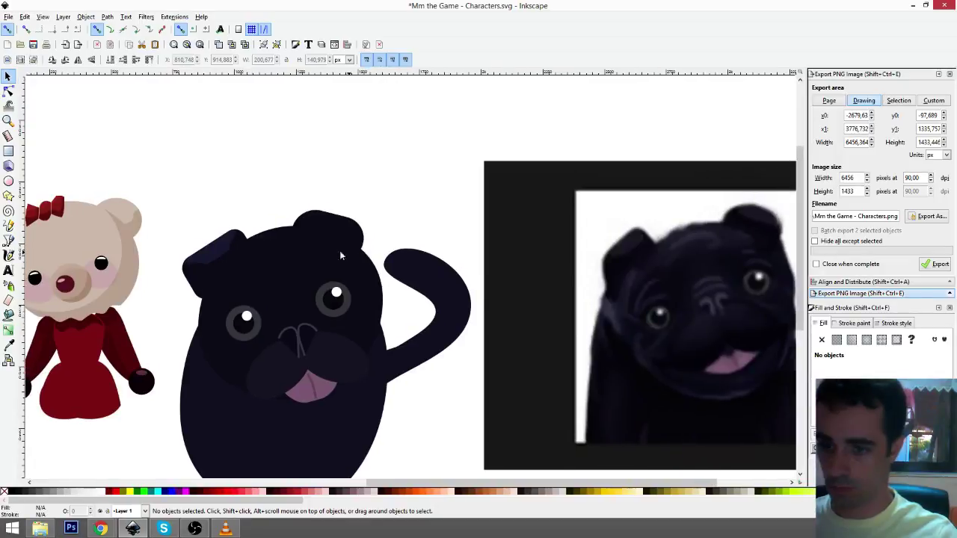
left_click(339, 230)
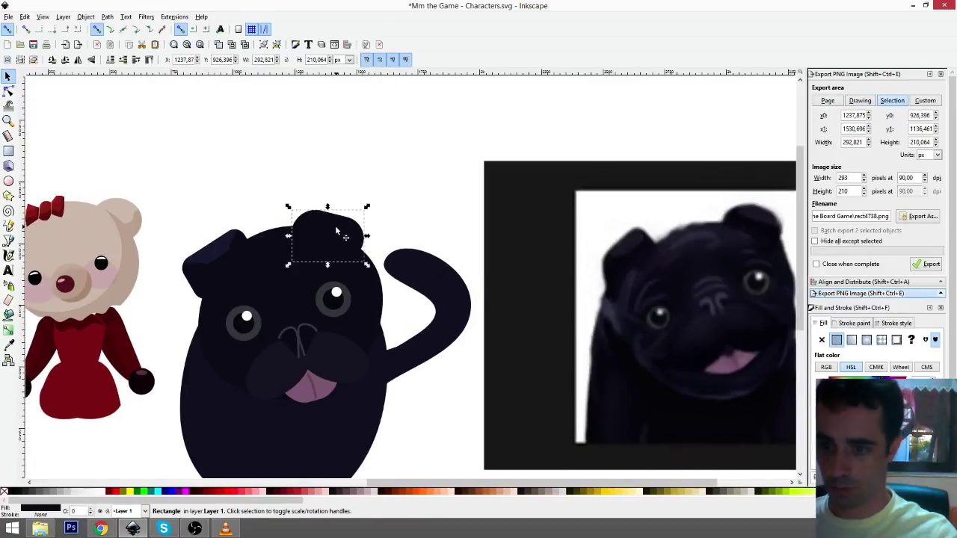
left_click_drag(338, 228, 368, 178)
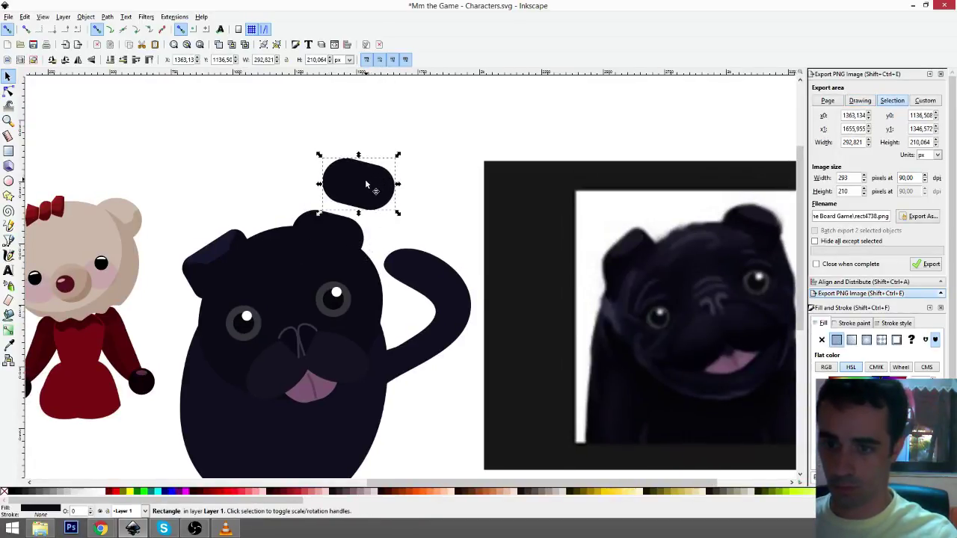
key("ctrl+shift+c")
key("n")
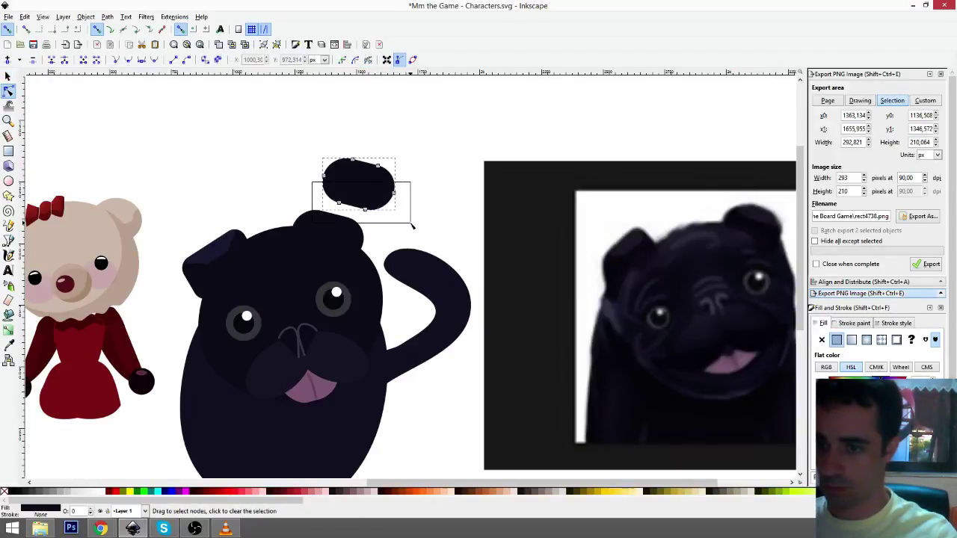
left_click_drag(383, 232, 382, 234)
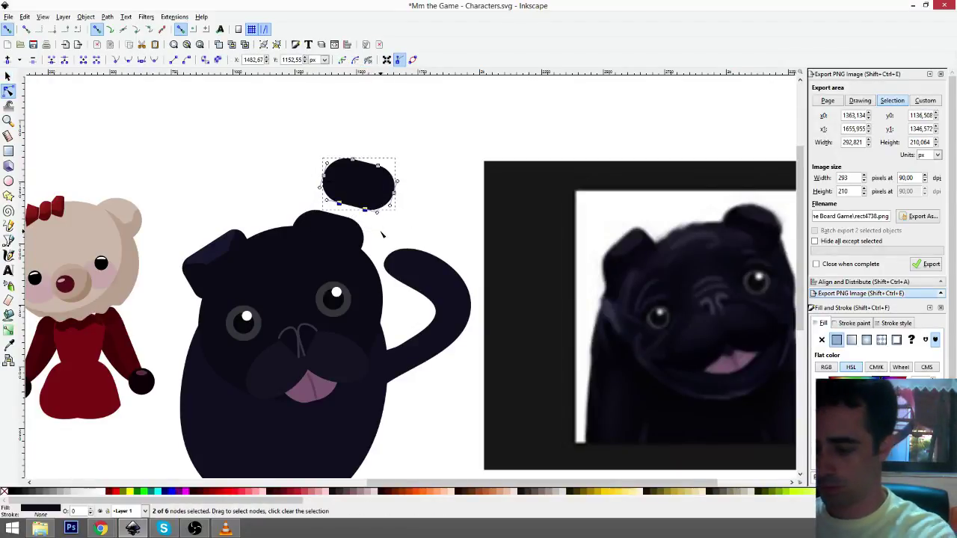
key("Delete")
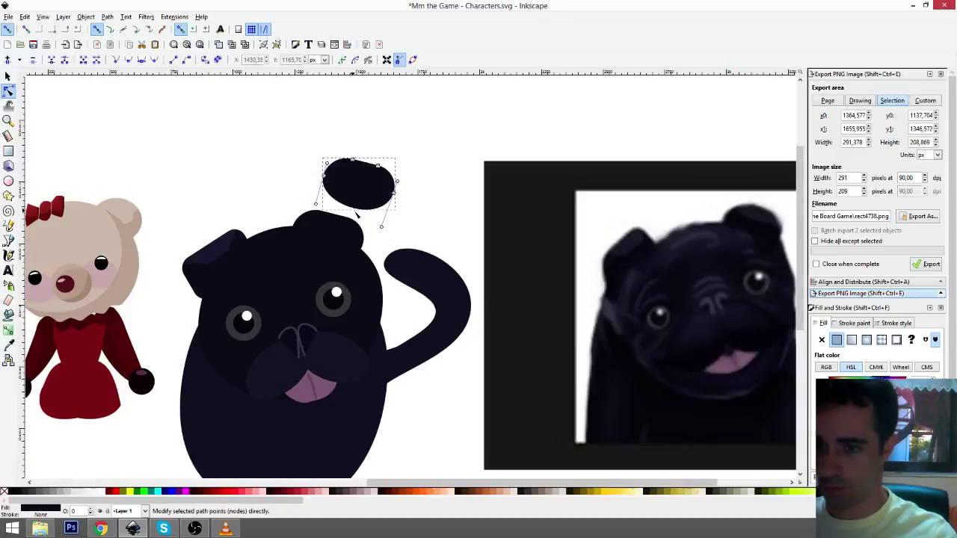
left_click_drag(381, 227, 370, 179)
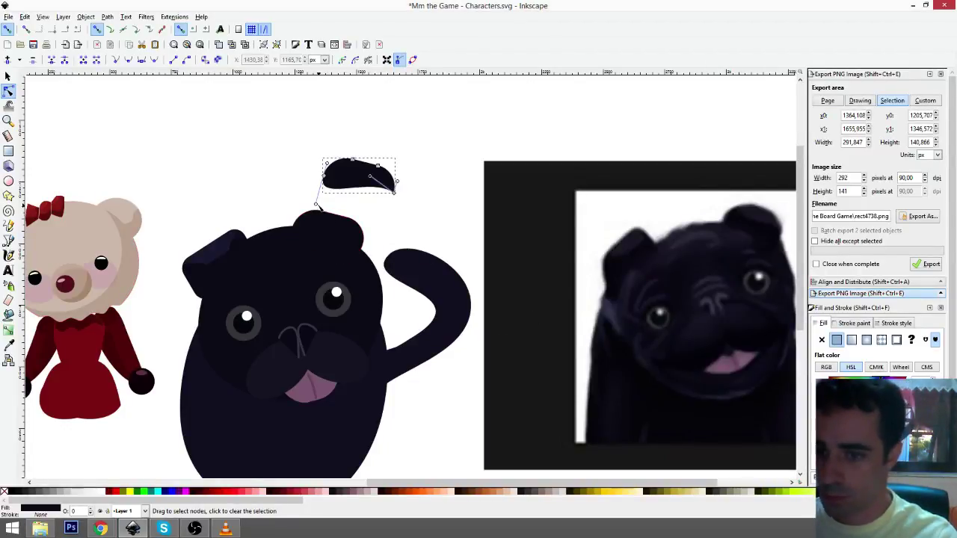
left_click_drag(316, 203, 351, 171)
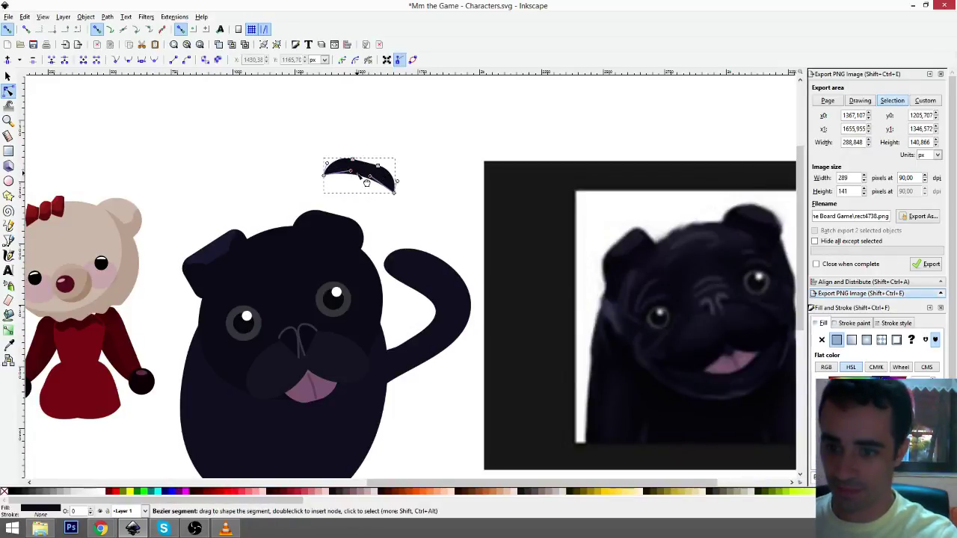
key("s")
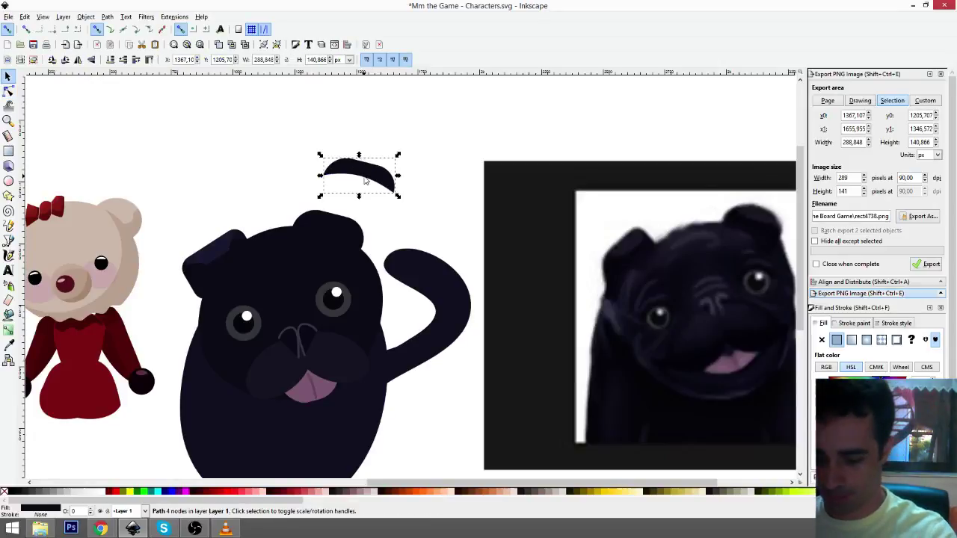
left_click(366, 181)
left_click_drag(398, 155, 392, 191)
key("Delete")
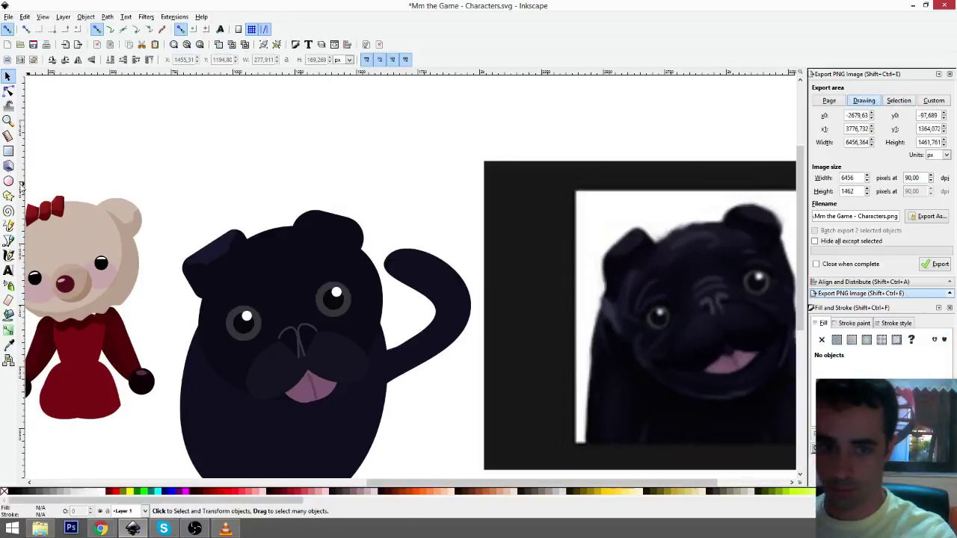
- Draw a flat ellipse about 360 by 79 px above the pug's head and remove its stroke
key("e")
left_click_drag(275, 145, 370, 172)
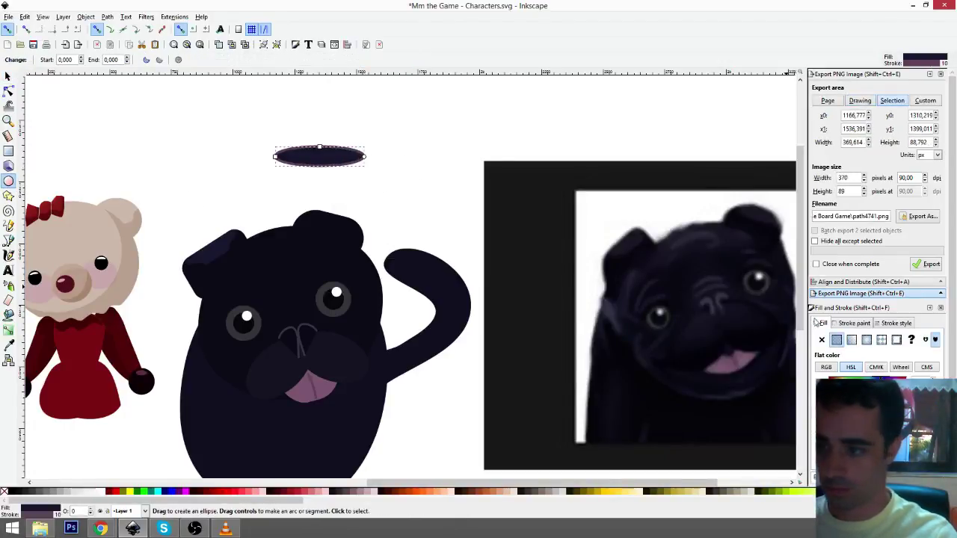
left_click(854, 323)
left_click(822, 340)
left_click(823, 323)
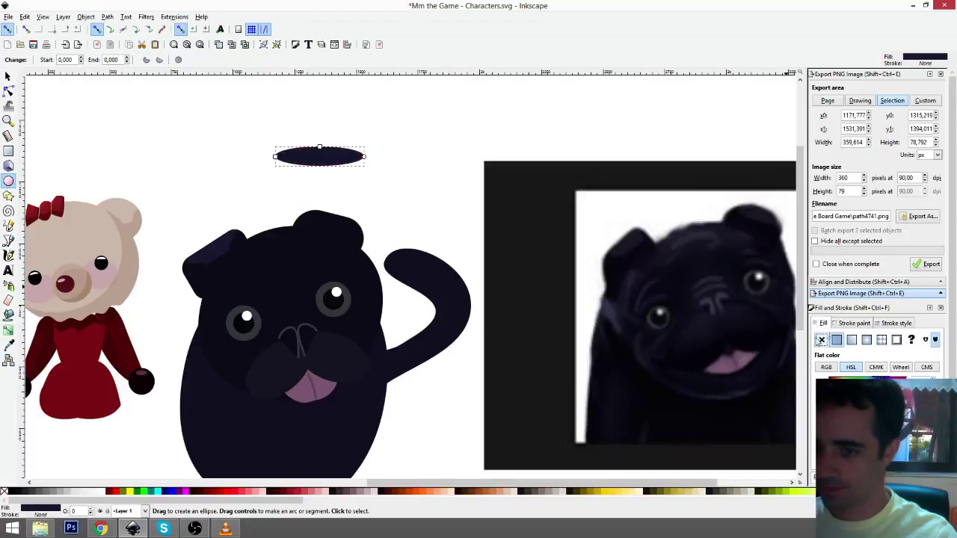
- Convert the ellipse to a path and raise its top and bottom nodes to bend it into a crescent
key("ctrl+shift+c")
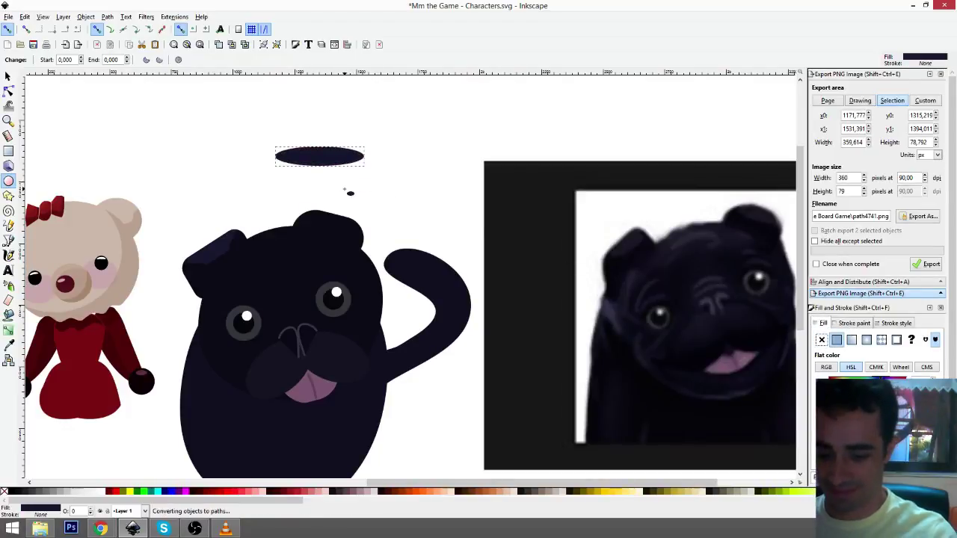
key("n")
left_click_drag(310, 136, 333, 182)
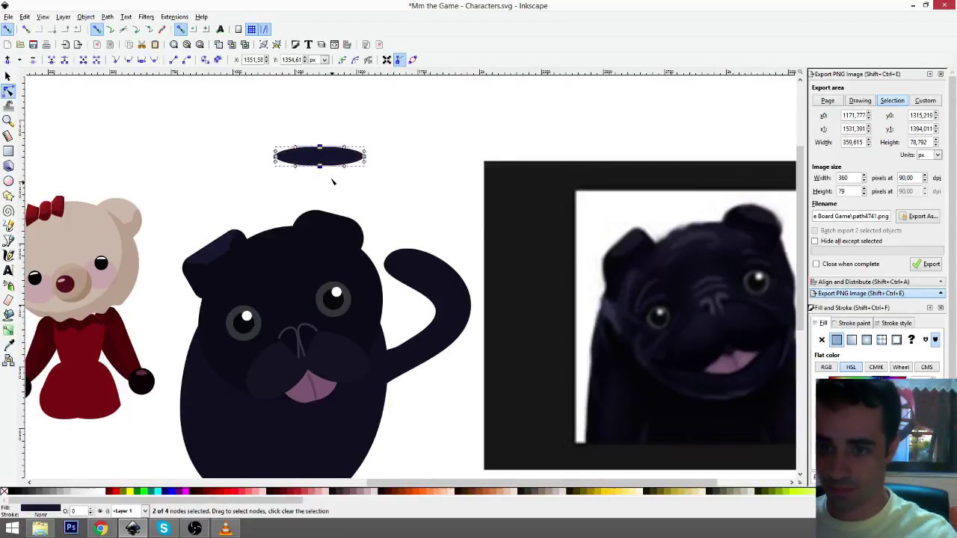
key("Up")
key("Up")
key("Up")
key("Up")
key("Up")
key("Up")
key("Up")
key("Up")
key("Up")
key("Up")
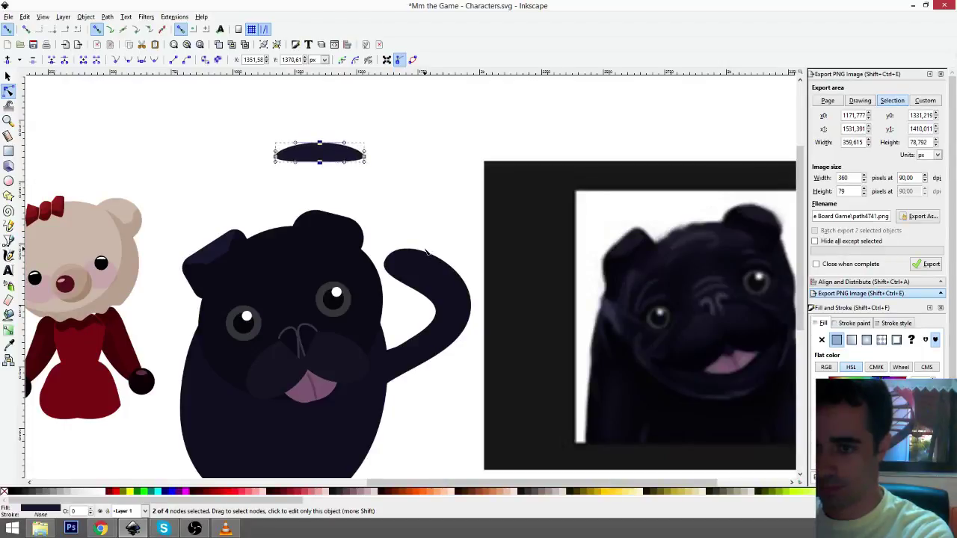
key("Up")
key("Up")
key("Up")
key("Up")
key("Up")
key("Up")
key("Up")
key("Up")
key("Up")
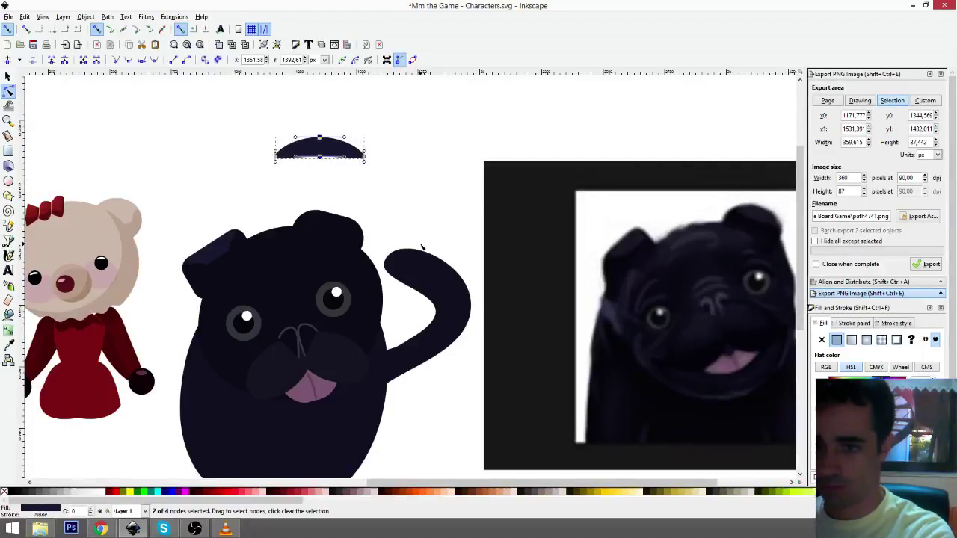
- Tilt the crescent, shrink it to about 217 by 104 px and fit it onto the right ear's upper edge as a highlight
key("s")
left_click_drag(355, 149, 376, 186)
key("bracketright")
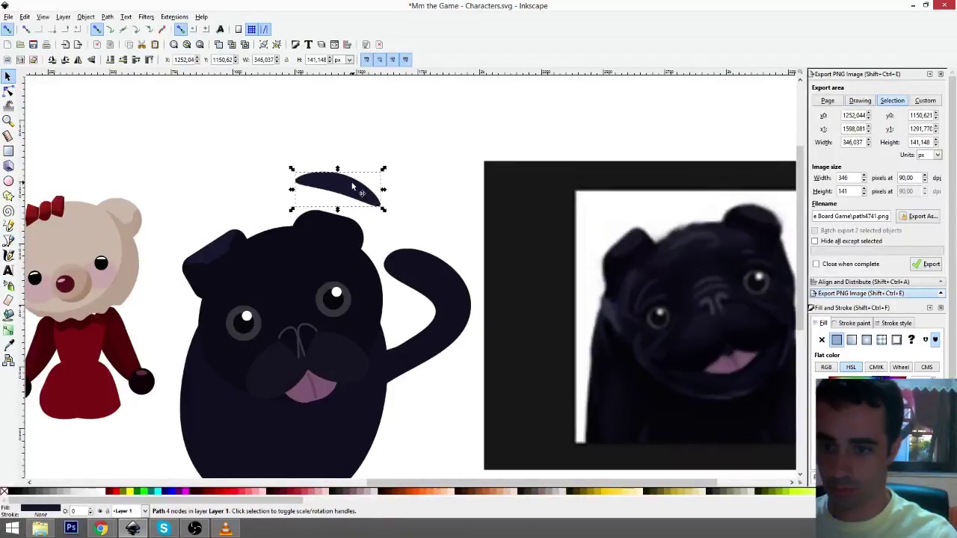
mouse_move(363, 196)
left_mouse_down()
mouse_move(373, 212)
mouse_move(358, 234)
mouse_move(362, 244)
mouse_move(336, 233)
mouse_move(364, 209)
mouse_move(347, 223)
mouse_move(366, 242)
mouse_move(341, 220)
left_mouse_up()
left_click(346, 232)
left_click(404, 223)
- Duplicate the pug's head shape, lower the copy beneath the eyes, muzzle and ears, and fill it with a lighter dark blue
left_click_drag(399, 217, 377, 171)
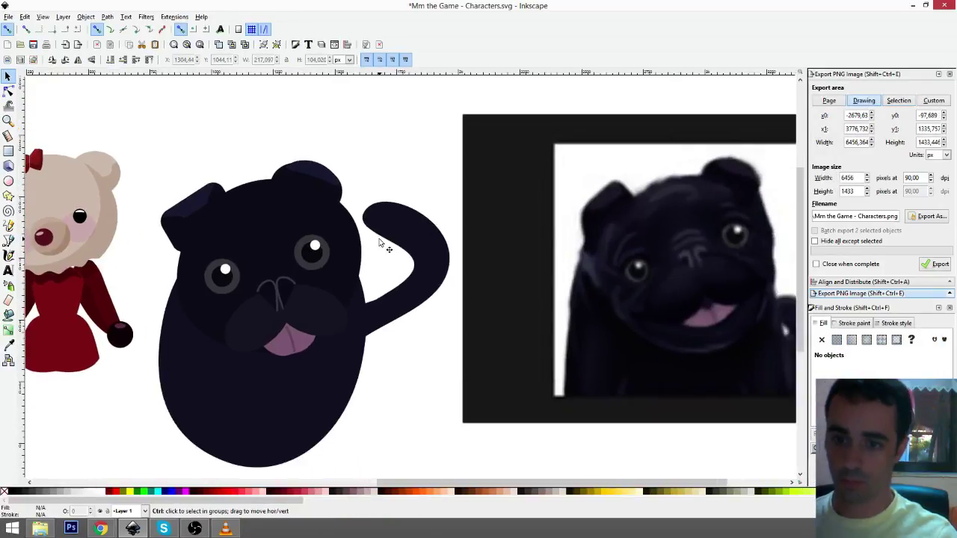
left_click_drag(388, 261, 320, 230)
left_click(315, 226)
key("Home")
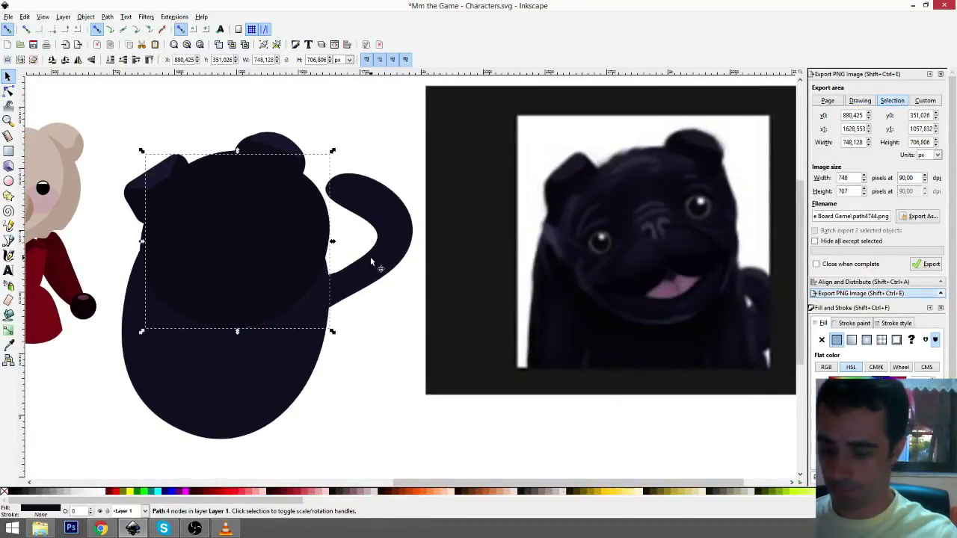
key("Page_Down")
key("Page_Down")
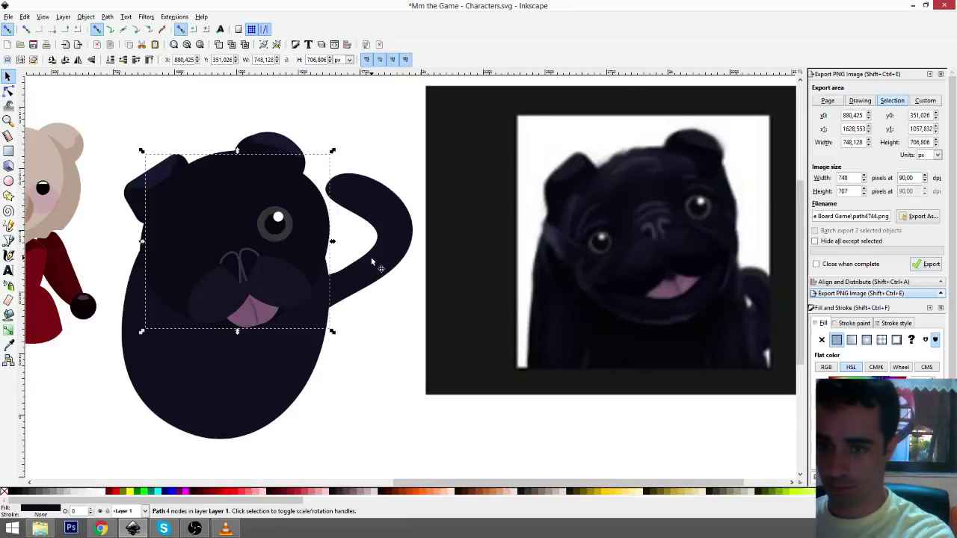
key("Page_Down")
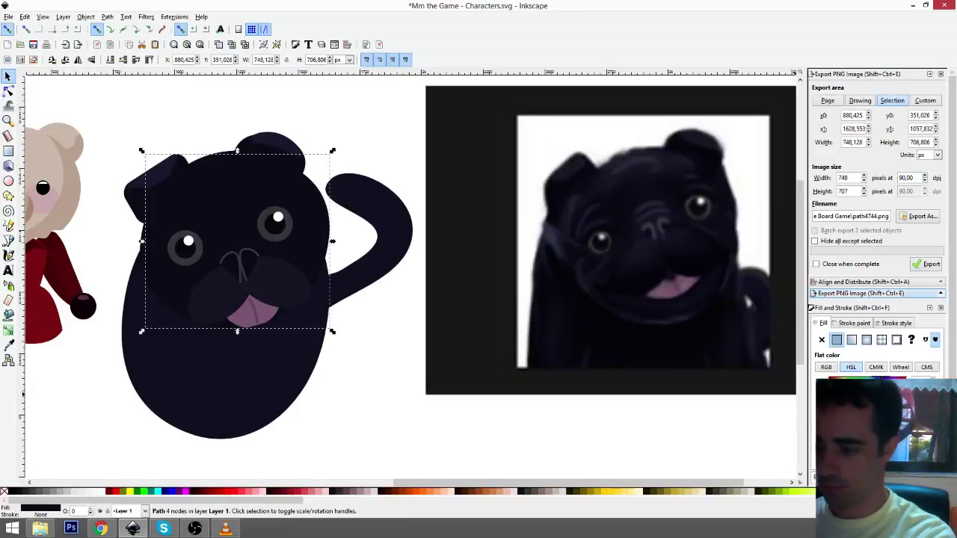
key("Page_Down")
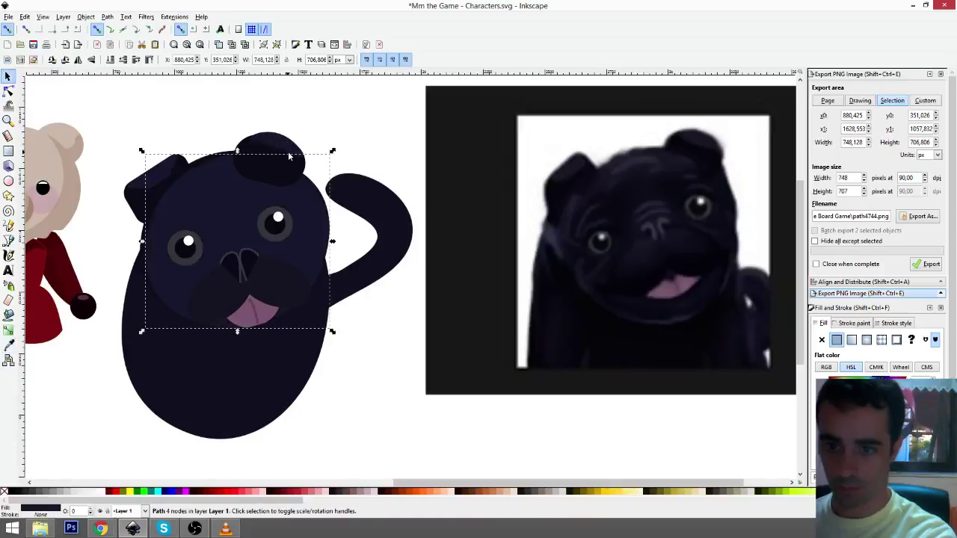
- Restack the lighter head copy and shift it about 10 px right so it forms a rim along the head's right side
key("Page_Up")
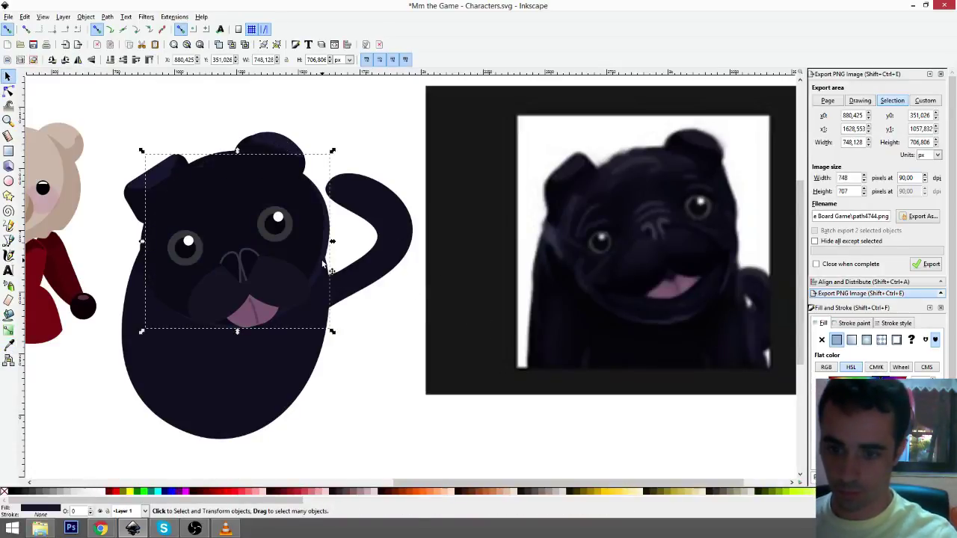
left_click_drag(323, 264, 326, 263)
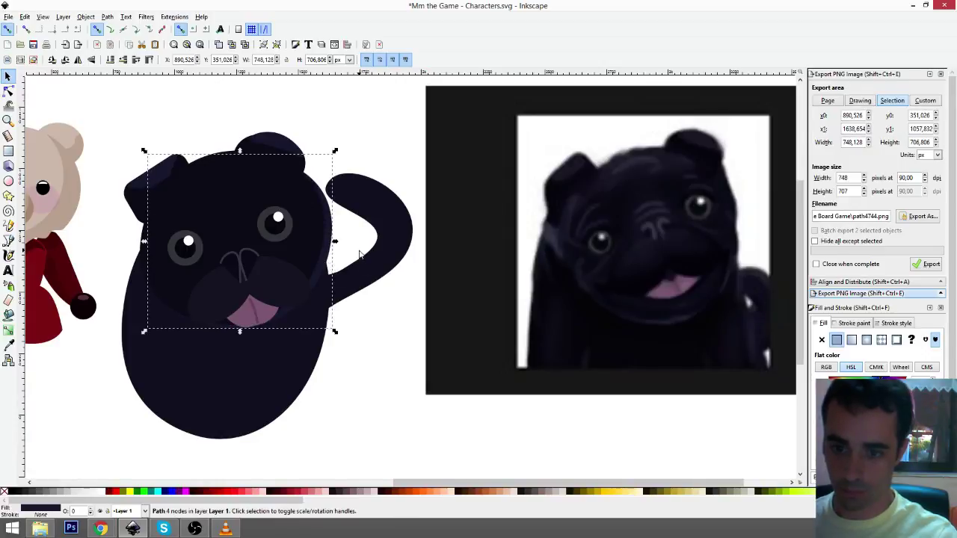
left_click(374, 331)
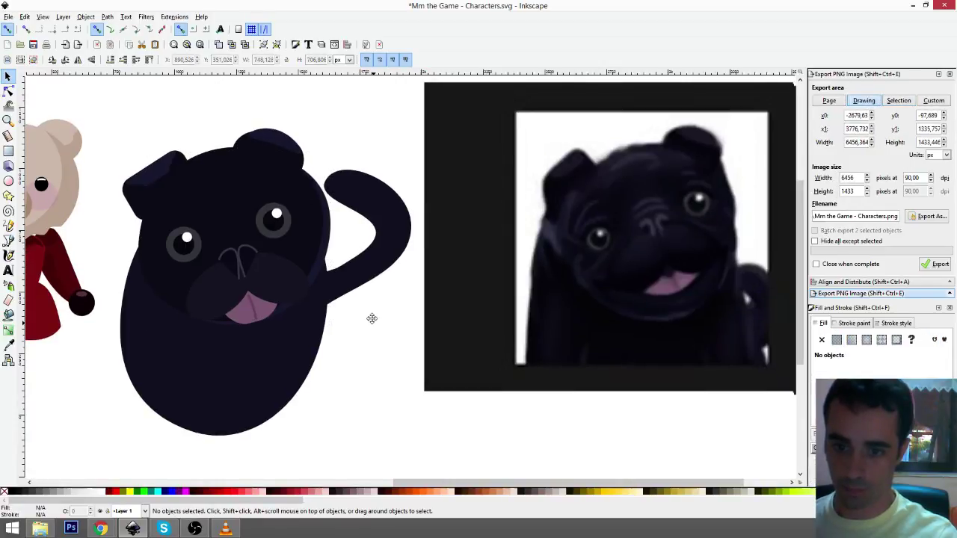
- Duplicate the tail, give the copy a lighter dark blue fill and offset the two tail shapes slightly to form an edge highlight
left_click_drag(372, 319, 368, 311)
left_click(357, 190)
key("ctrl+d")
left_click_drag(361, 189, 365, 187)
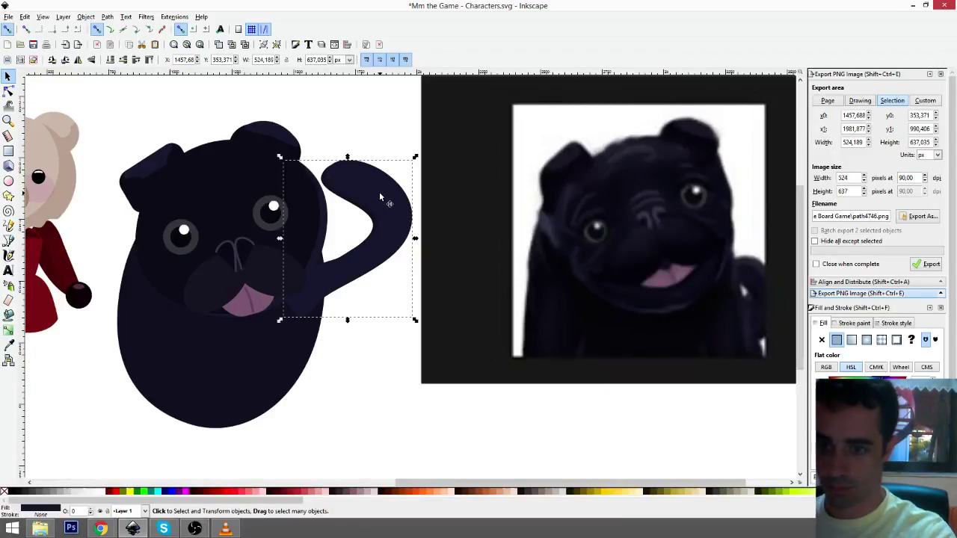
left_click_drag(380, 191, 403, 189)
left_click(389, 120)
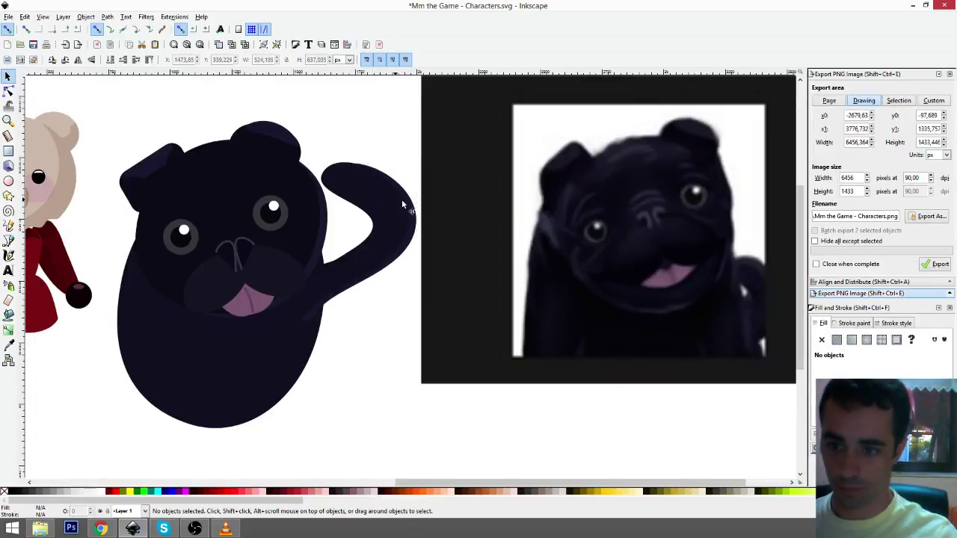
mouse_move(416, 212)
left_mouse_down()
mouse_move(413, 203)
mouse_move(427, 213)
mouse_move(412, 209)
mouse_move(419, 214)
left_mouse_up()
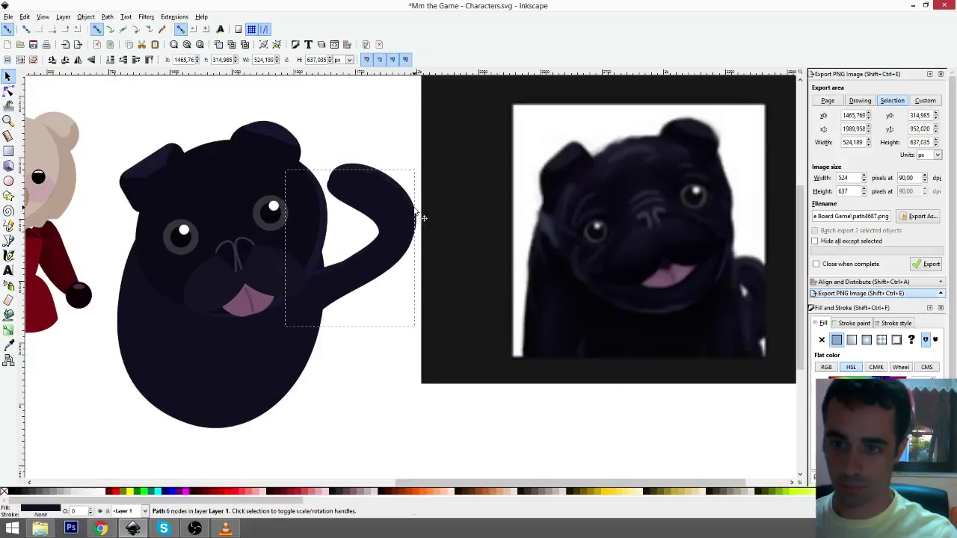
left_click(387, 132)
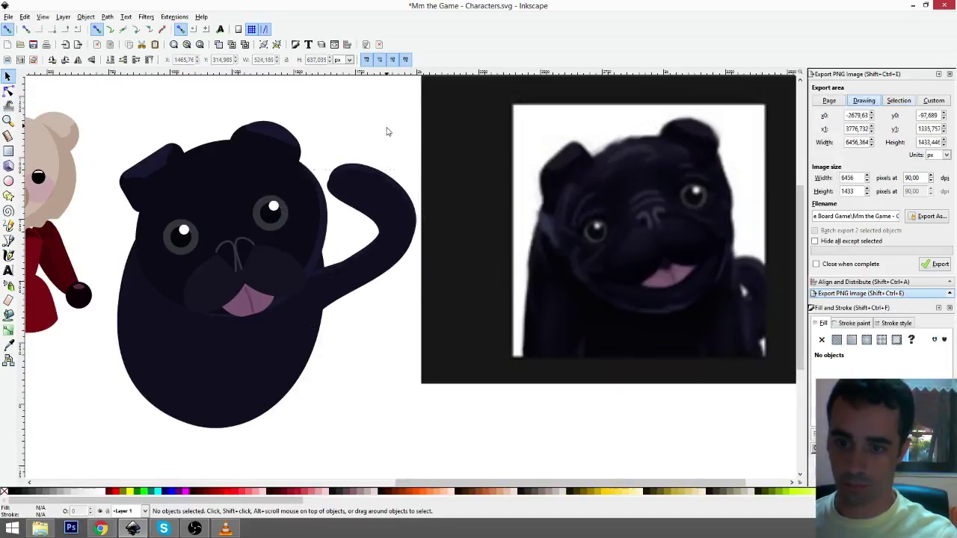
- Adjust the left lobe of the pug's muzzle inside its group to about 271 by 238 px and nudge it slightly outward
left_click_drag(373, 253, 402, 280)
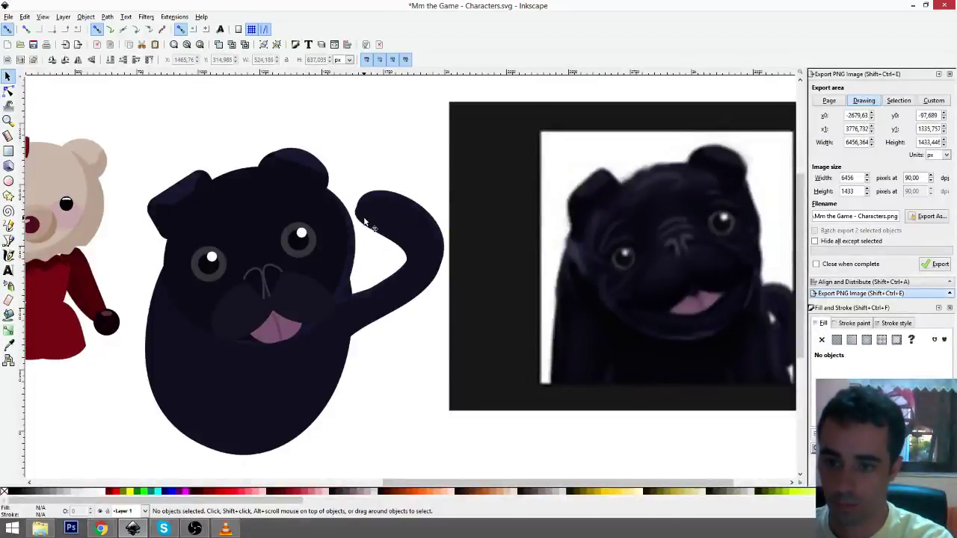
scroll(382, 240, "down", 1)
scroll(382, 240, "left", 1)
left_click_drag(381, 288, 376, 283)
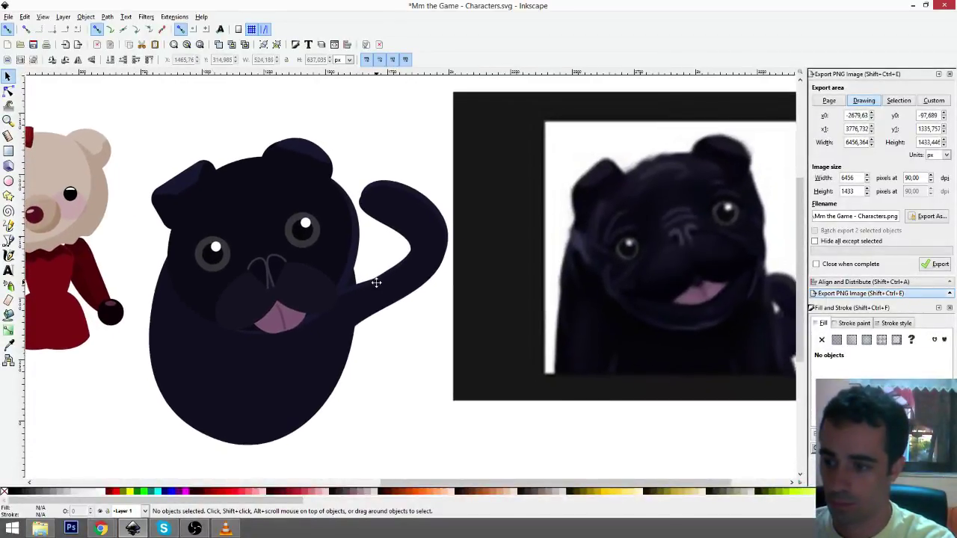
left_click(317, 291)
double_click(238, 314)
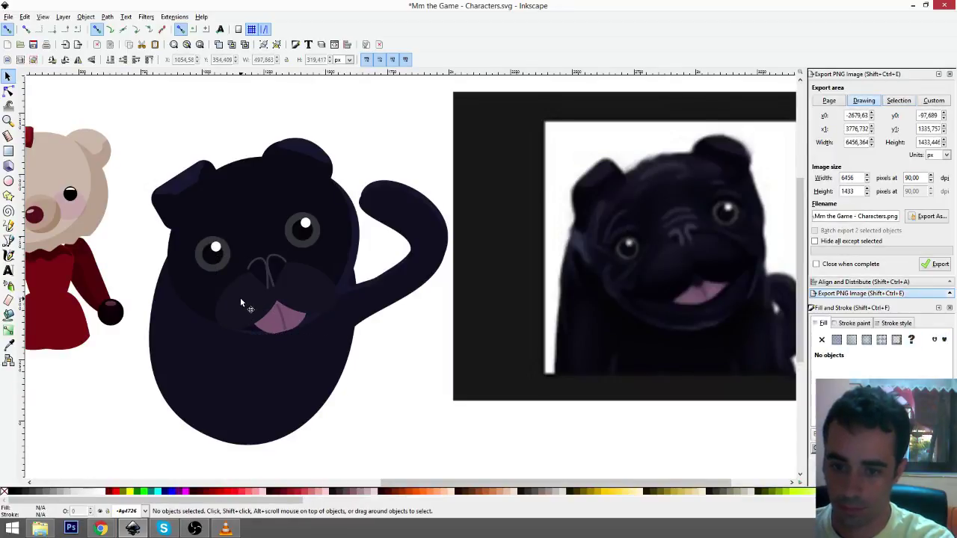
left_click(247, 306)
left_click_drag(284, 267, 287, 275)
left_click_drag(259, 313, 255, 311)
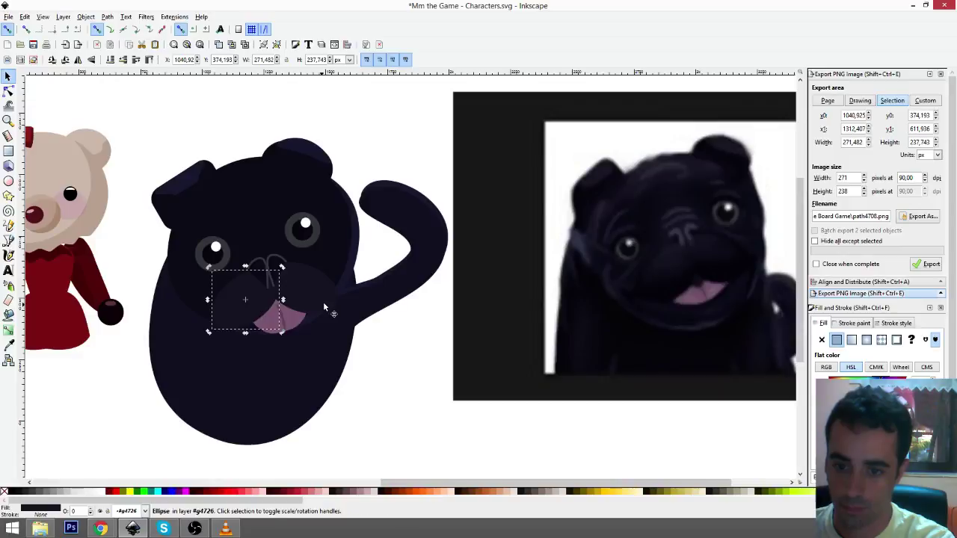
- Tilt the right lobe of the muzzle slightly, to about 298 by 203 px overall, and raise it a little
left_click(322, 301)
left_click(326, 297)
left_click_drag(341, 259, 344, 259)
left_click_drag(330, 294, 330, 292)
- Give the right muzzle lobe a linear gradient running downward across it from dark blue to near-black, fully opaque
left_click(851, 341)
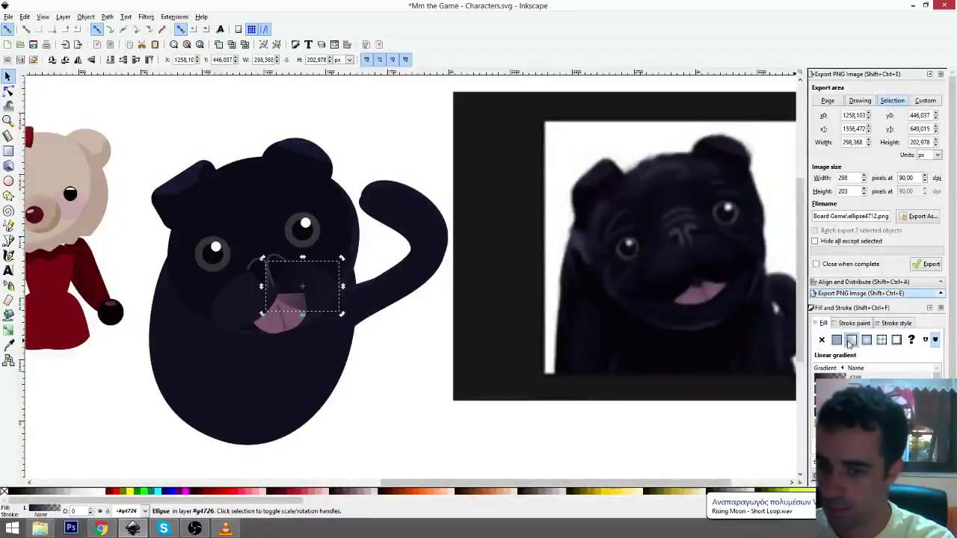
left_click(9, 330)
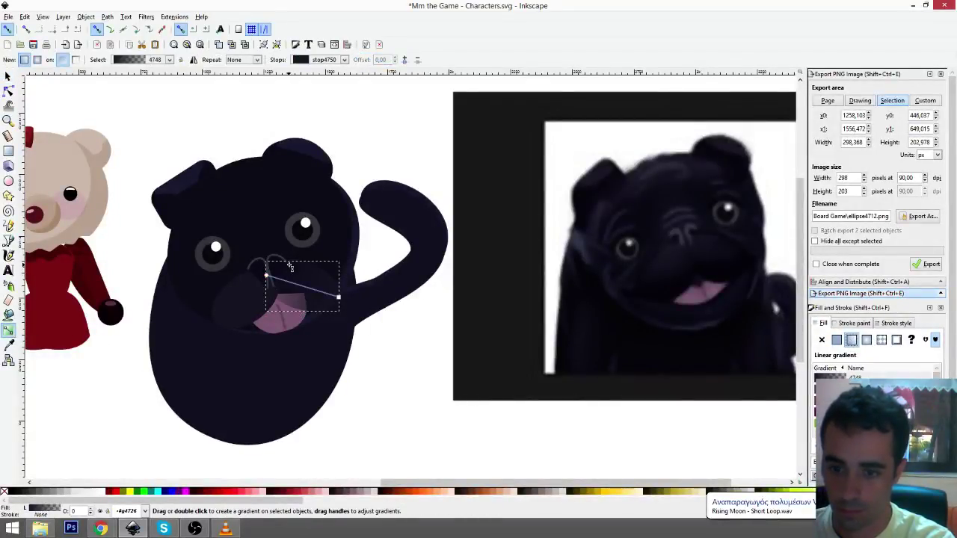
left_click_drag(292, 264, 310, 311)
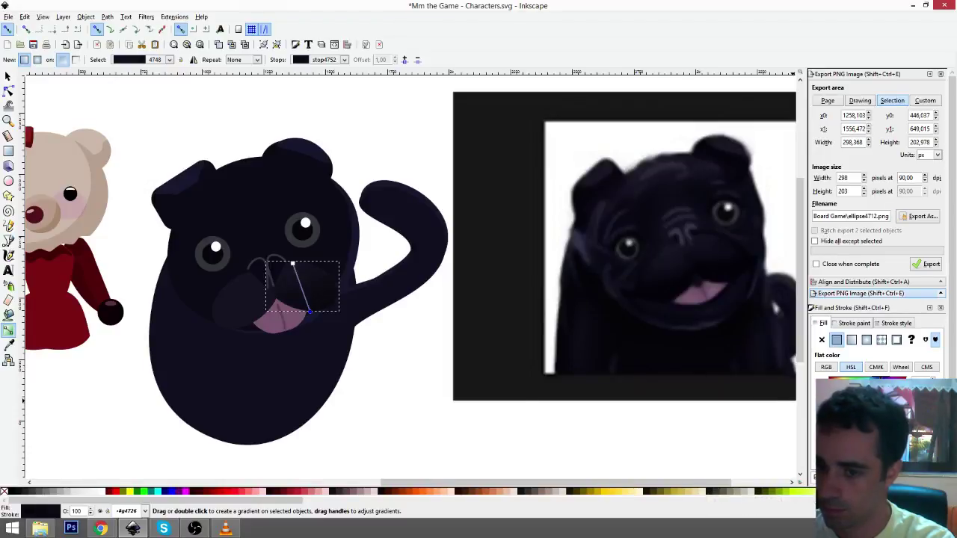
key("s")
- Apply the same dark gradient to the left muzzle lobe and run it vertically from the lobe's top to its bottom
left_click(244, 301)
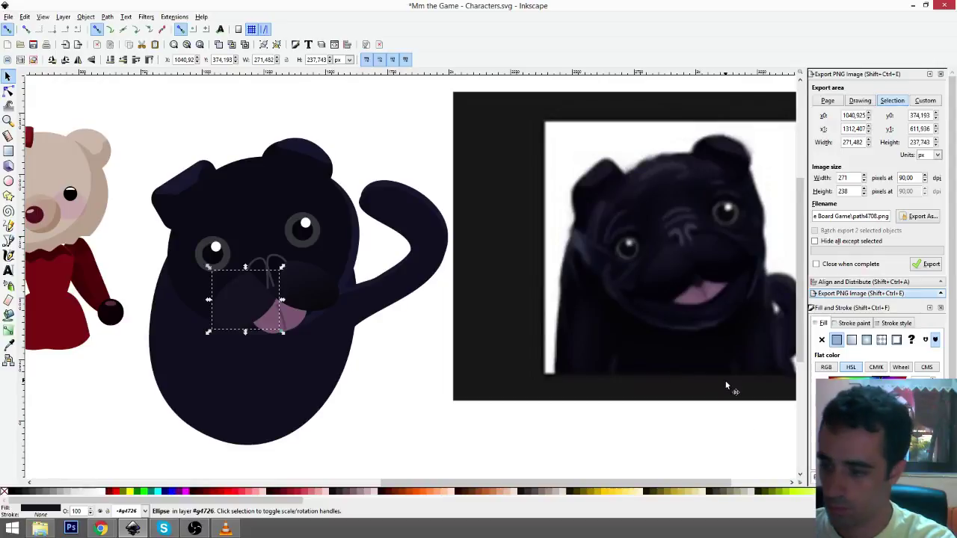
left_click(852, 340)
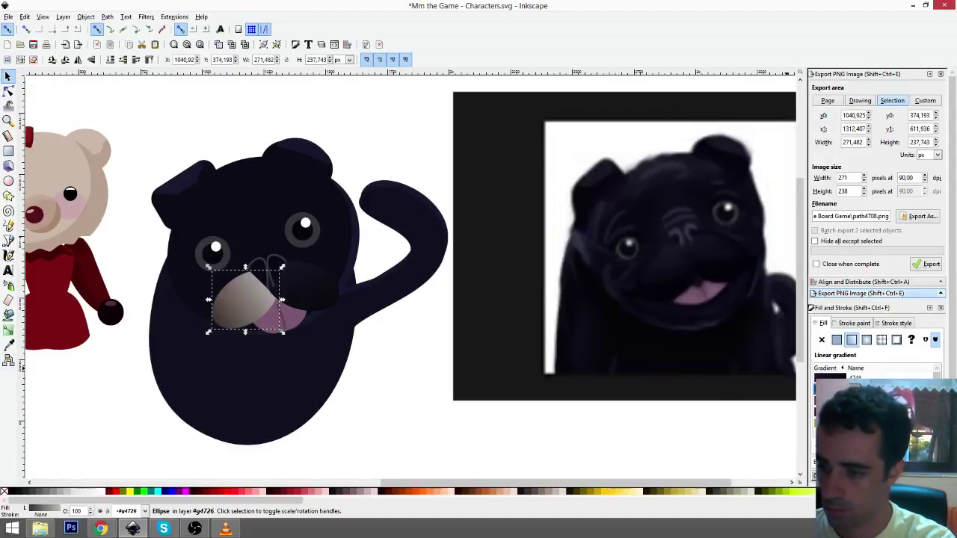
left_click(830, 376)
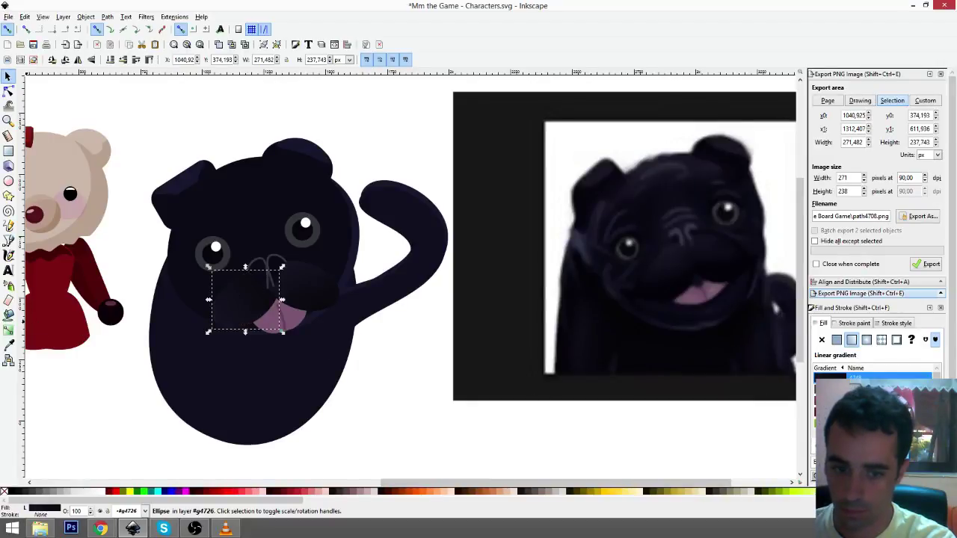
left_click(10, 333)
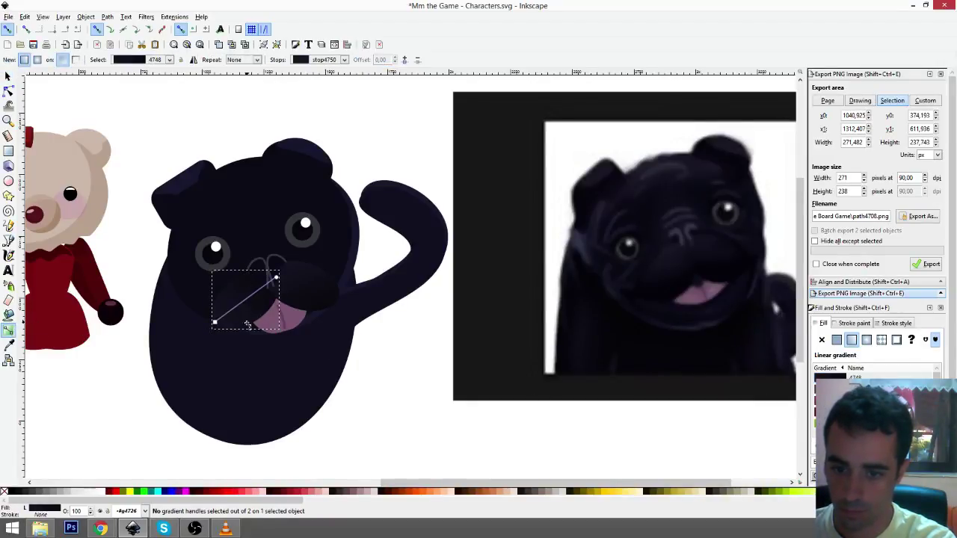
left_click_drag(245, 278, 247, 329)
key("s")
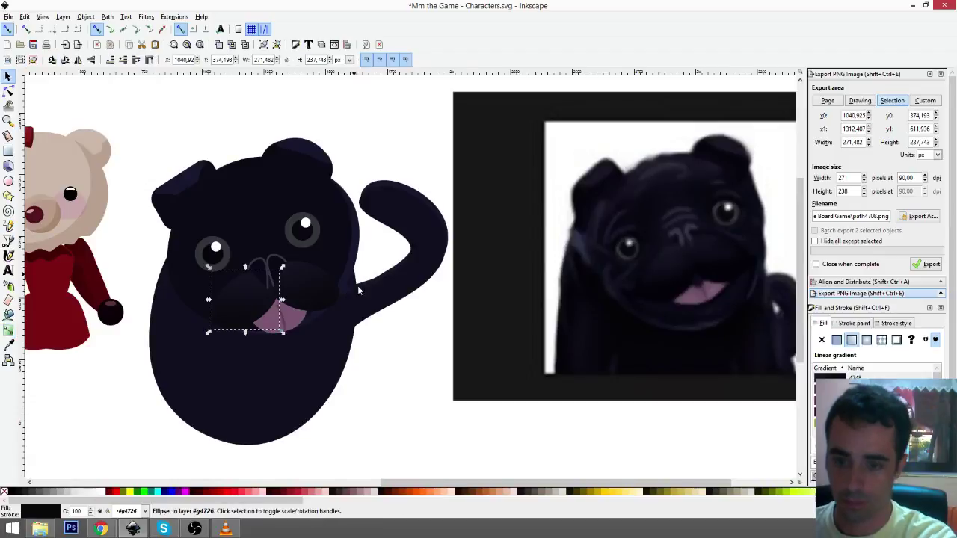
left_click(385, 371)
- Duplicate the pug's head shape, offset the copy down and to the right, and fill it with the ears' lighter dark blue
left_click_drag(385, 372, 411, 367)
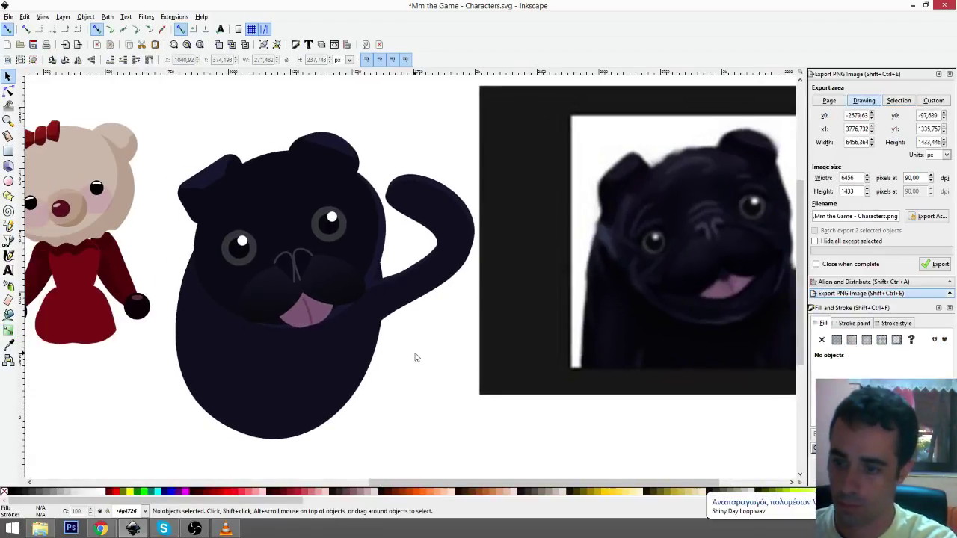
scroll(438, 329, "down", 1)
scroll(437, 329, "left", 1)
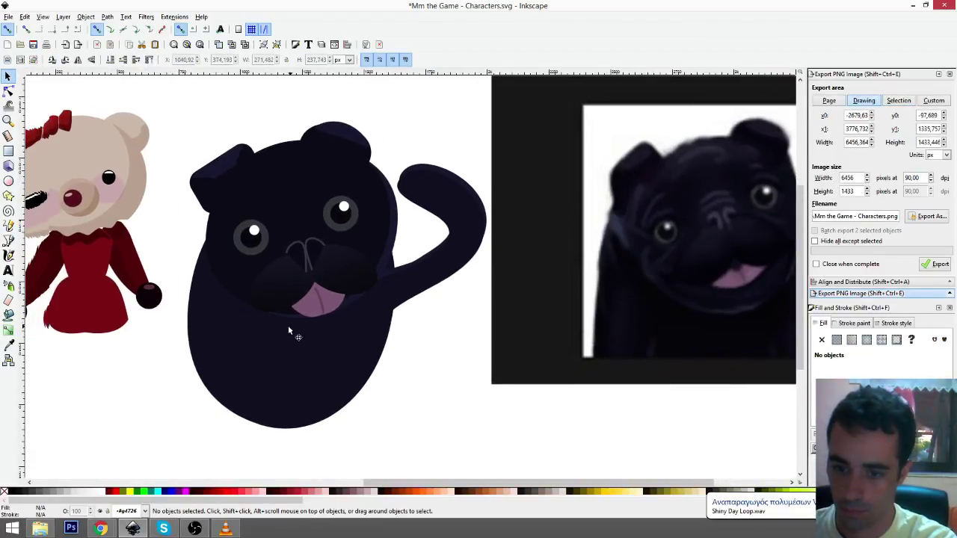
left_click(241, 287)
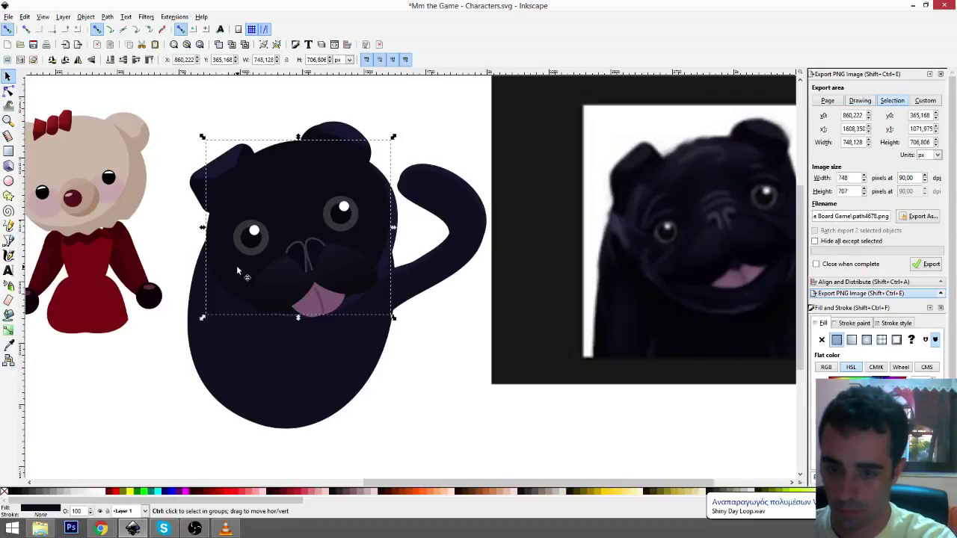
left_click_drag(236, 270, 248, 293)
left_click_drag(249, 293, 250, 293)
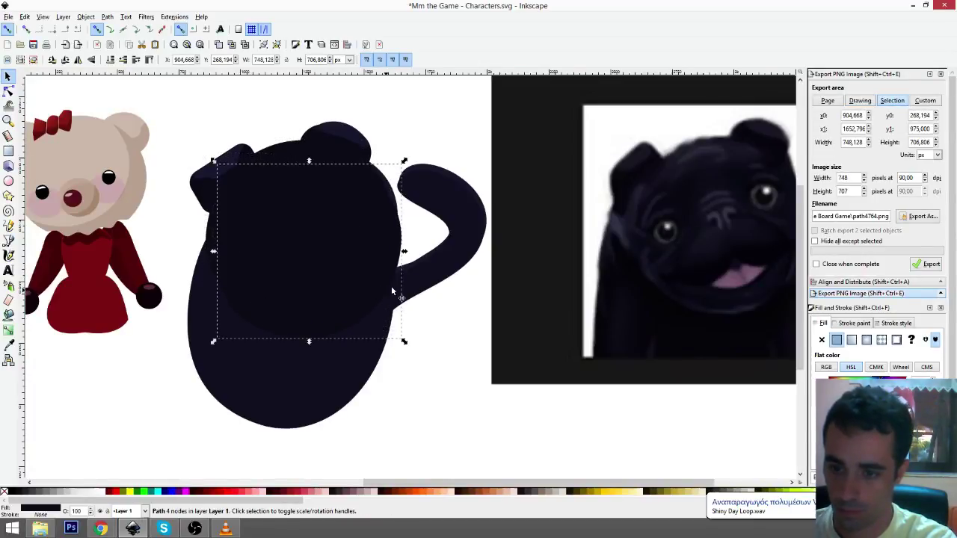
key("d")
left_click(448, 171)
key("s")
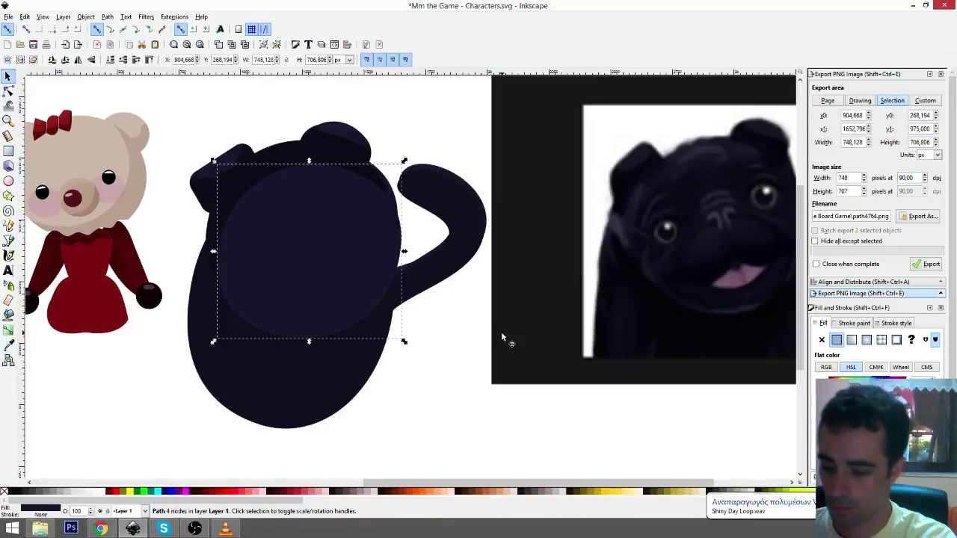
- Lower the lighter head copy in the stacking order until it lies beneath the facial features and the dark head shape
key("Page_Down")
key("Page_Down")
key("Page_Down")
key("Page_Down")
key("Page_Down")
key("Page_Down")
key("Page_Down")
key("Page_Down")
key("Page_Down")
key("Page_Down")
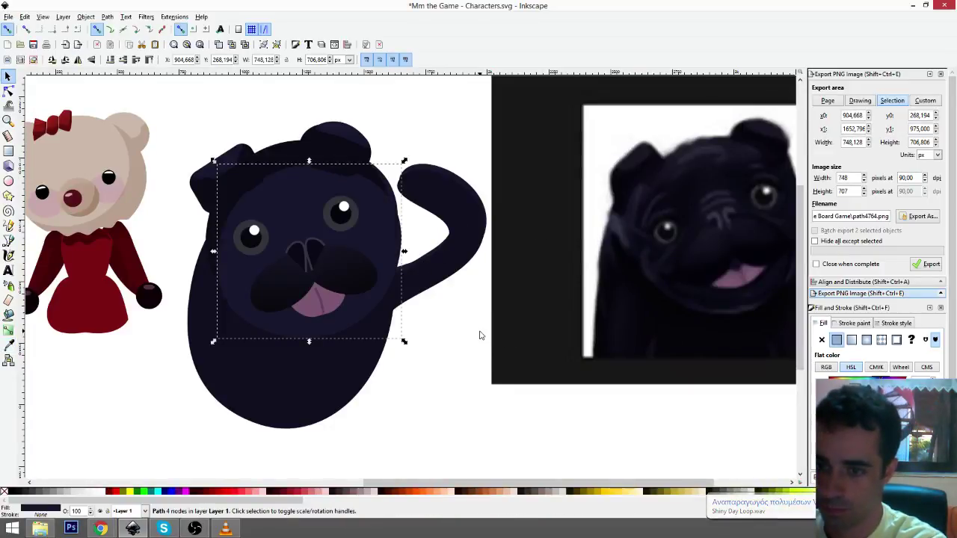
key("Page_Down")
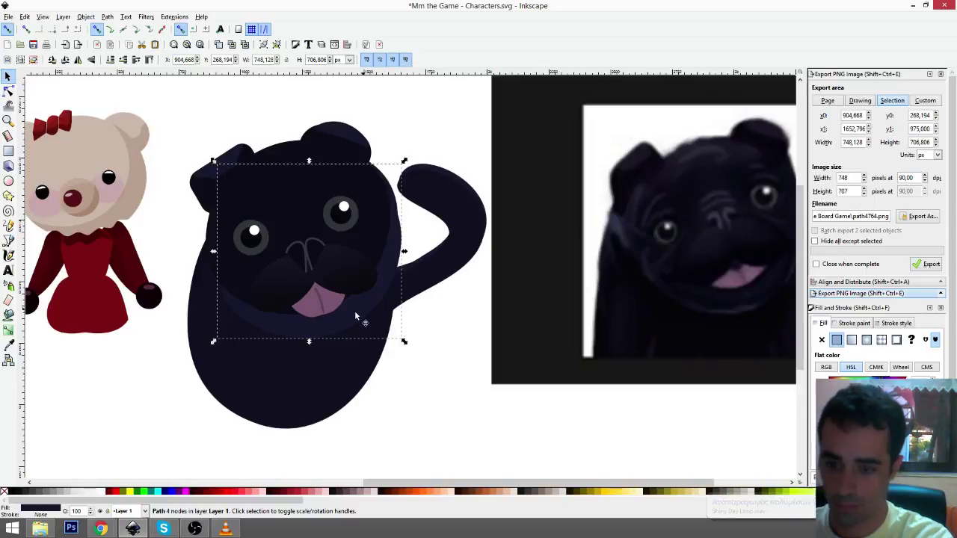
- Shrink the lighter head copy to about 694 by 679 px and fit it under the chin as a thin rim
left_click_drag(404, 161, 389, 170)
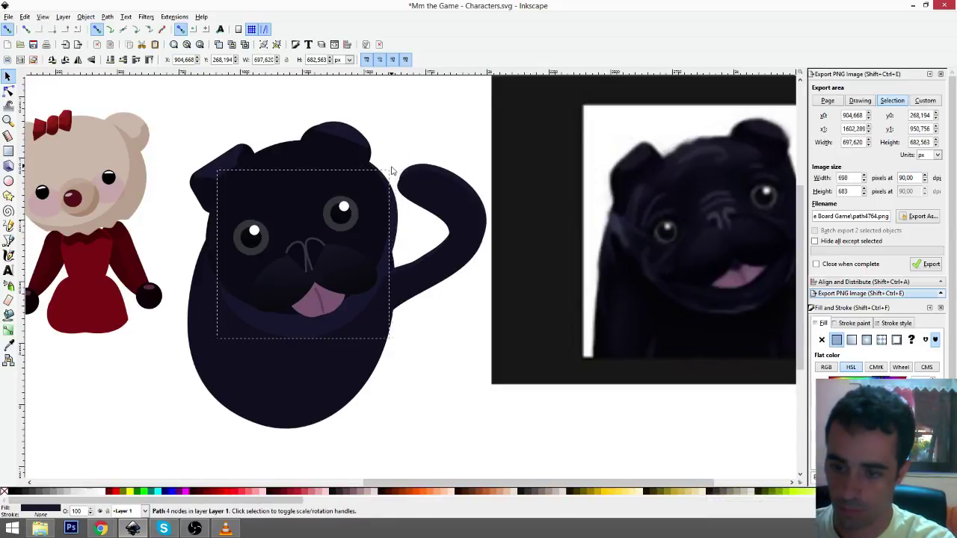
left_click_drag(355, 307, 357, 299)
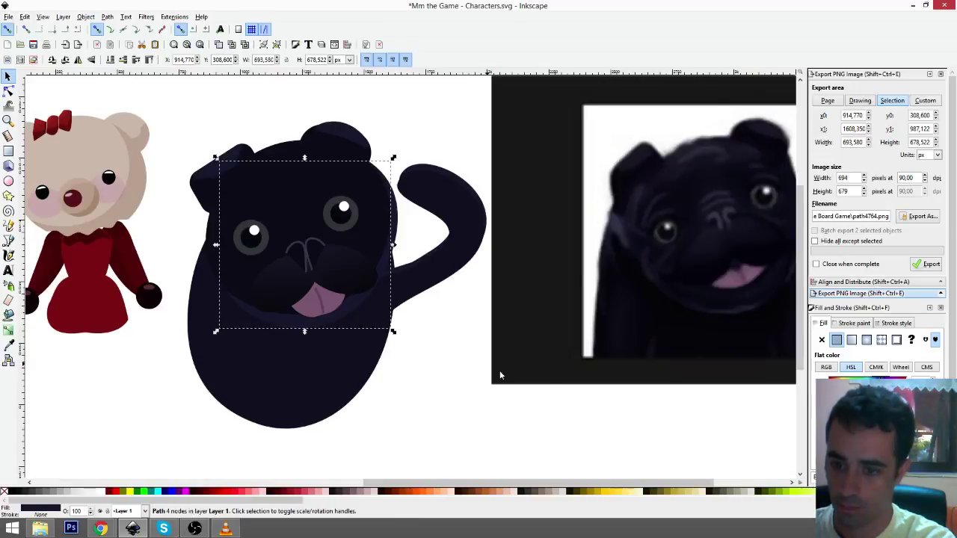
left_click(453, 363)
- Draw a curved, ellipse-shaped Bezier stroke about 98 by 226 px on the body's left shoulder
scroll(448, 368, "right", 1)
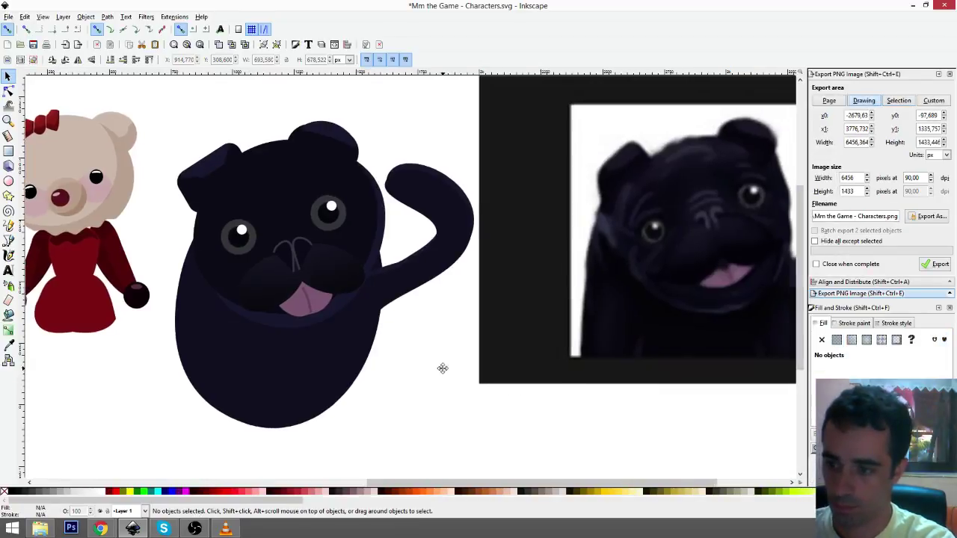
left_click(211, 367)
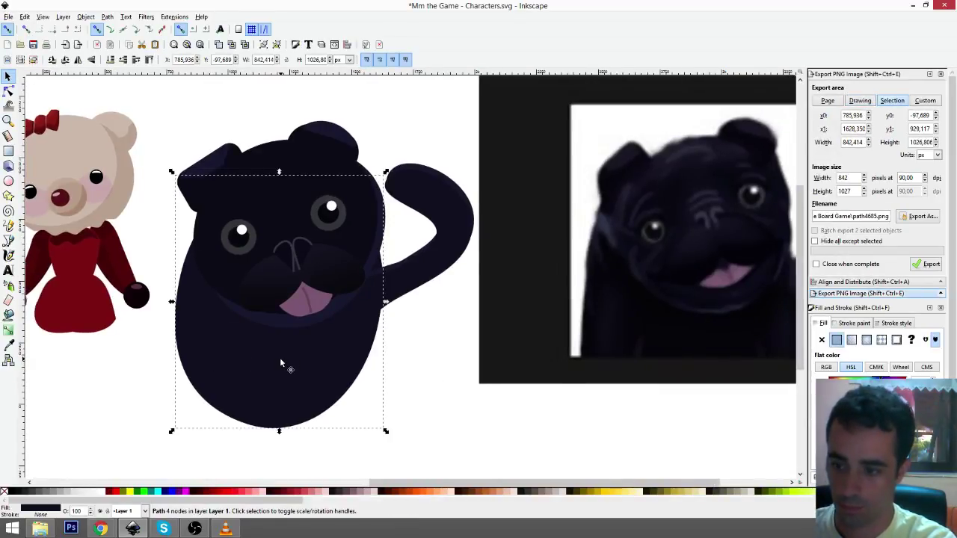
scroll(310, 363, "left", 2)
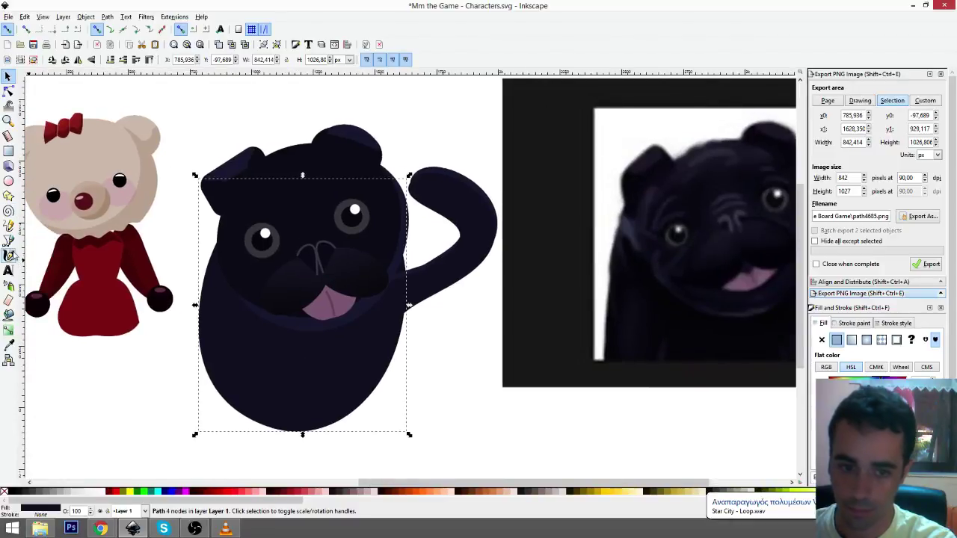
left_click(10, 243)
left_click(127, 60)
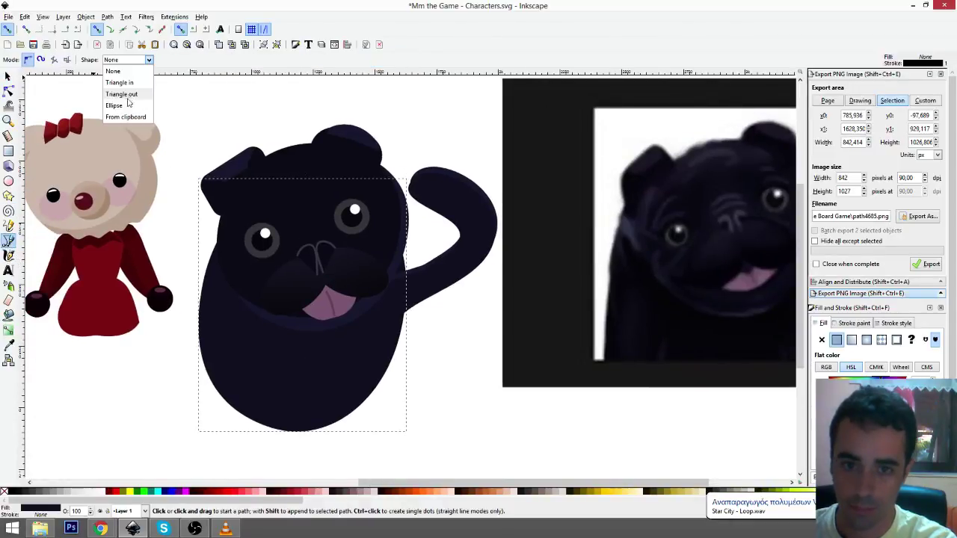
left_click(120, 101)
left_click_drag(217, 284, 220, 329)
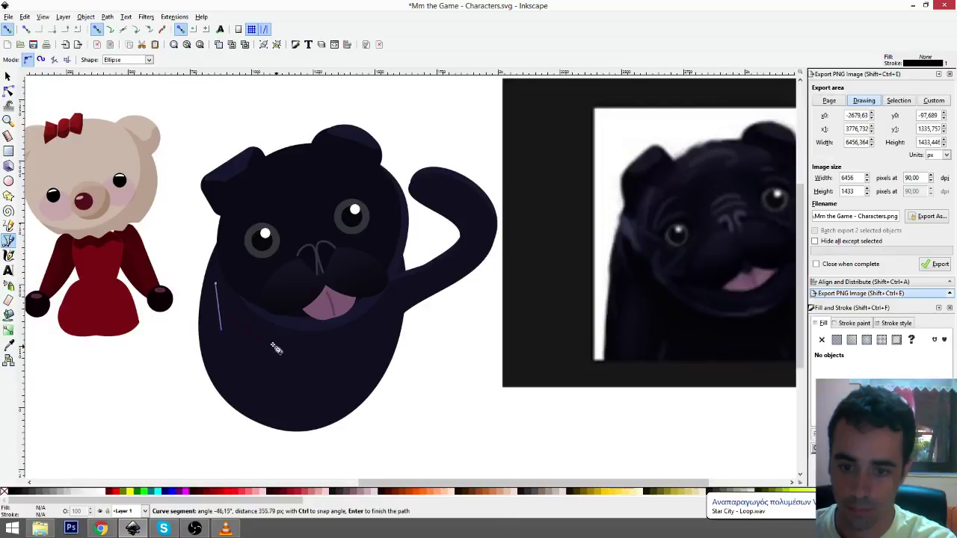
double_click(240, 338)
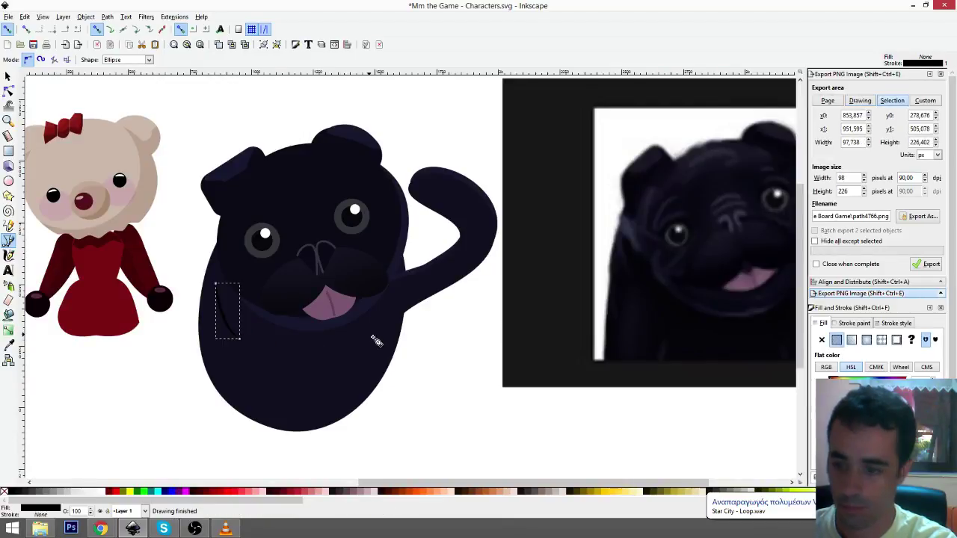
- Fill the shoulder stroke with the right ear's lighter dark blue and shift it slightly up toward the body's left edge
key("d")
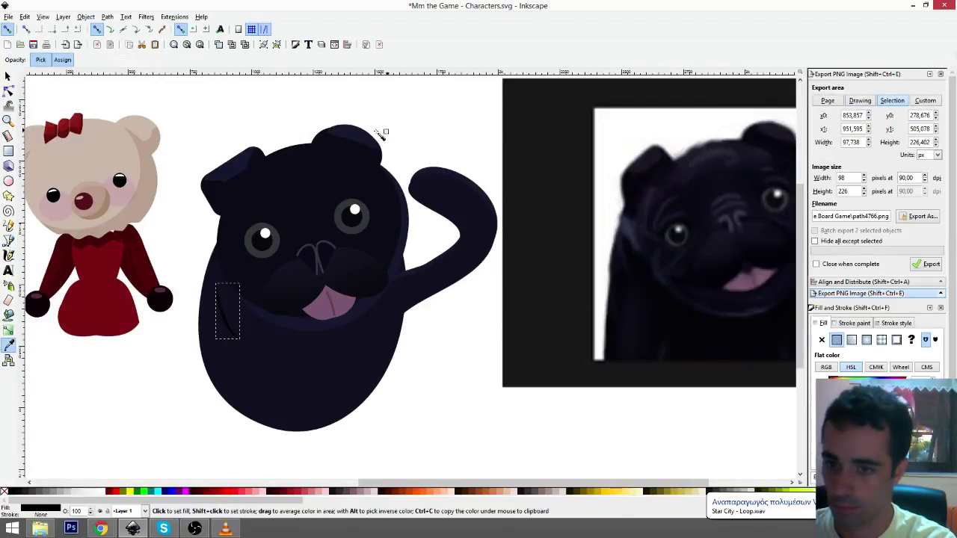
left_click(376, 138)
key("d")
key("s")
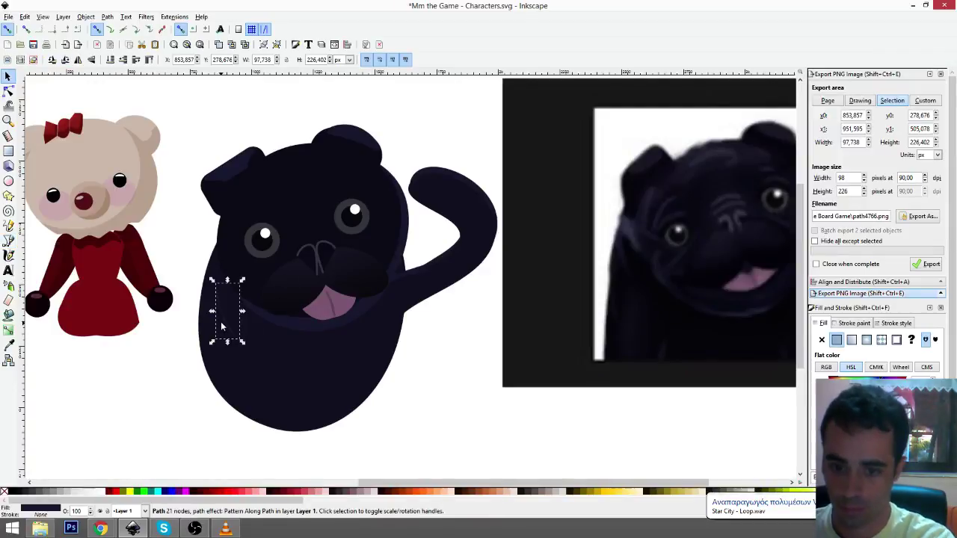
left_click_drag(225, 317, 219, 310)
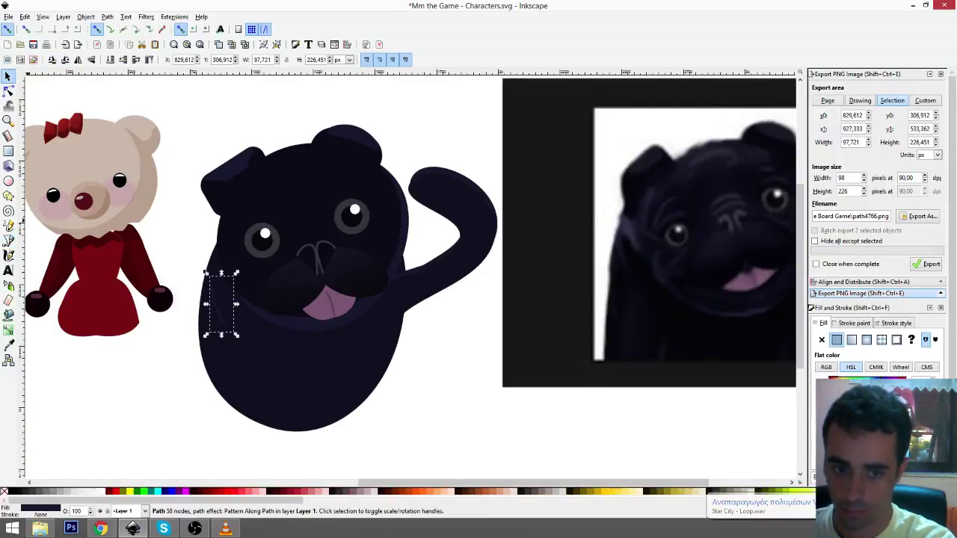
- Draw two slanted, ellipse-shaped strokes on the lower body as leg lines, about 53 by 257 px and 47 by 226 px
left_click(11, 241)
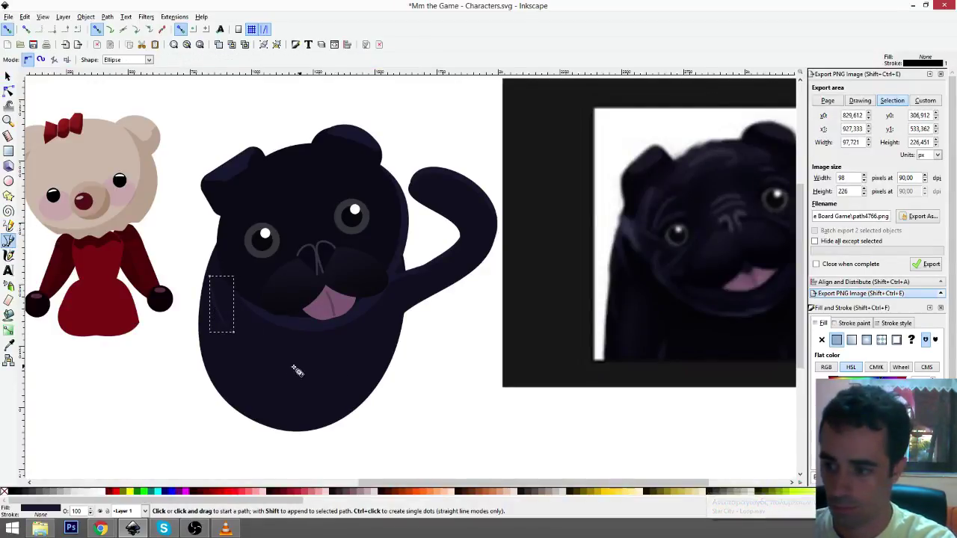
left_click(258, 335)
double_click(247, 397)
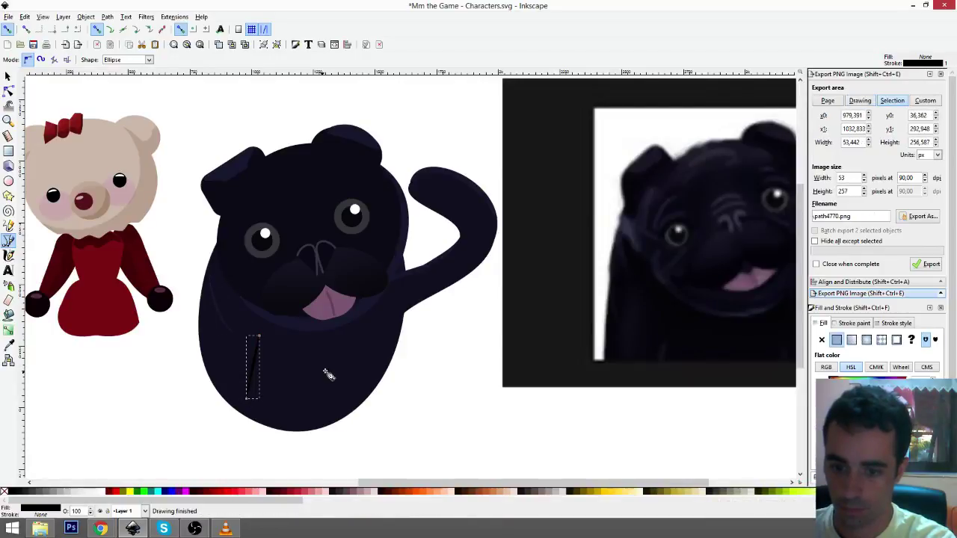
left_click(347, 336)
double_click(357, 392)
- Draw another curved, ellipse-shaped stroke about 117 by 255 px down the left shoulder from the side of the head
scroll(384, 372, "right", 3)
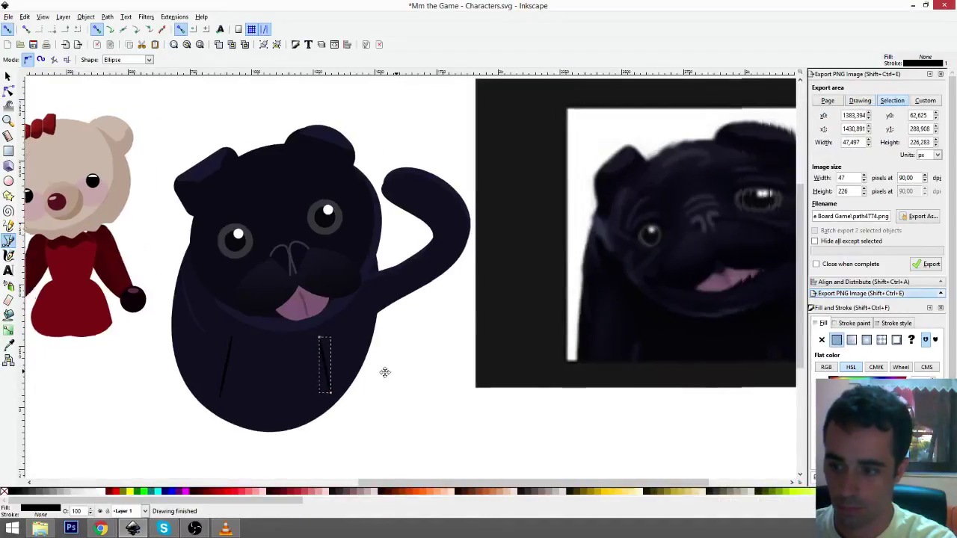
left_click(123, 257)
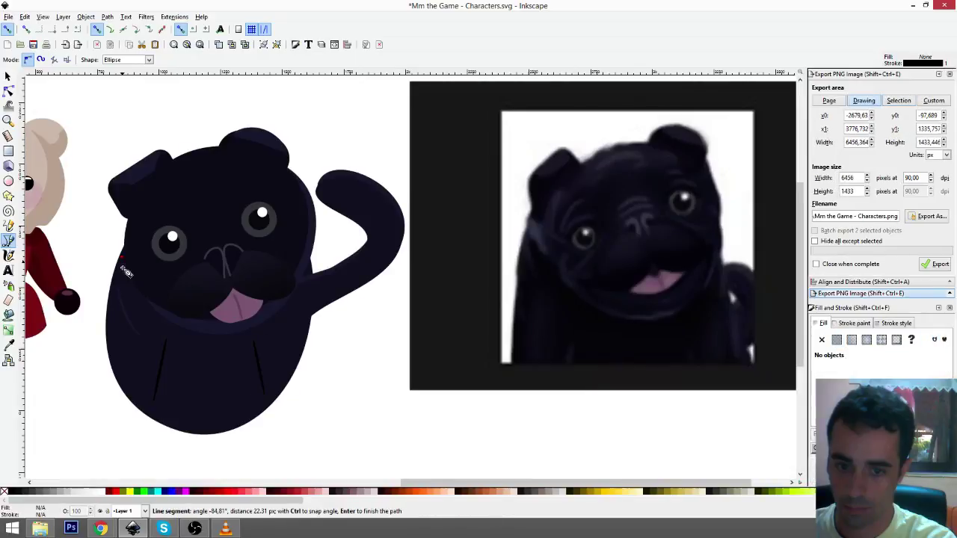
double_click(146, 319)
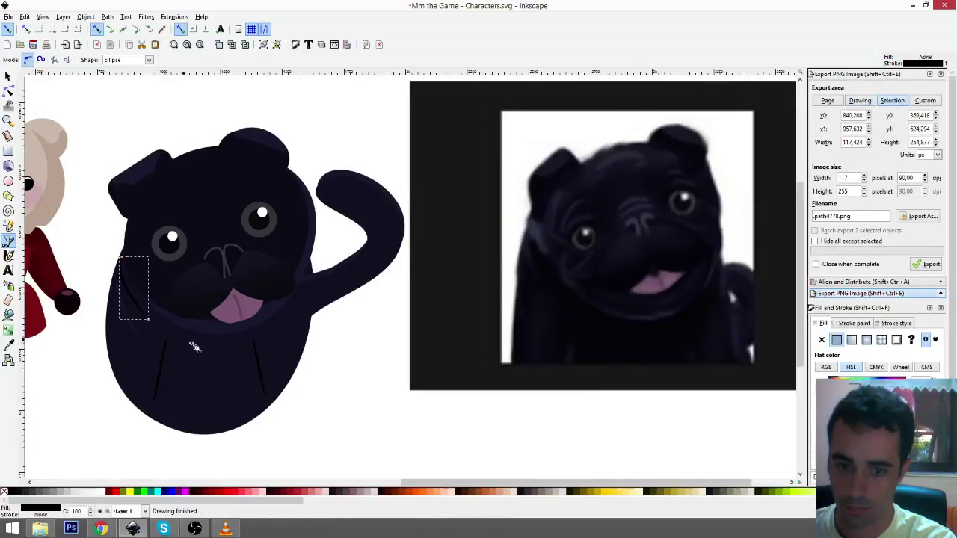
- Fill the newest left shoulder stroke and both leg lines with a lighter dark blue than the body
scroll(318, 355, "right", 1)
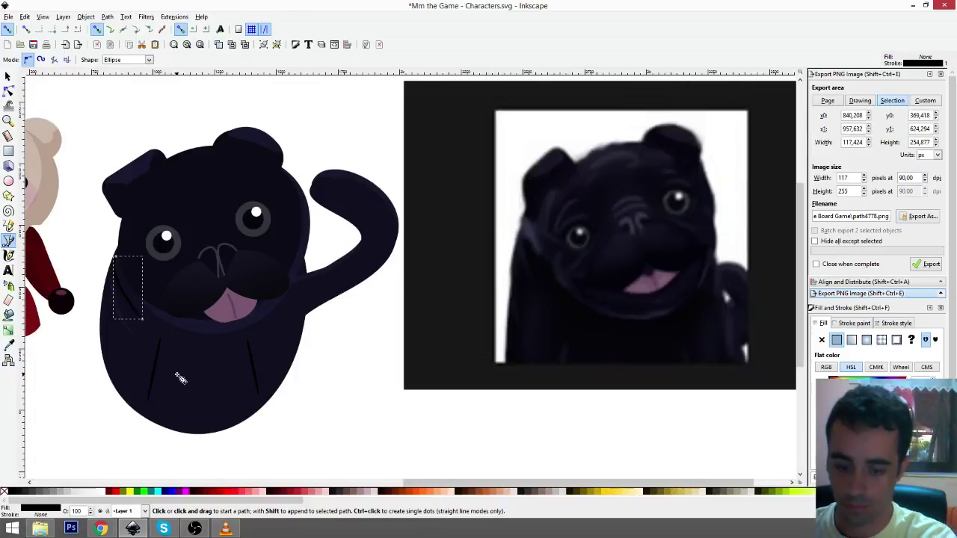
key("s")
left_click(156, 365, "shift")
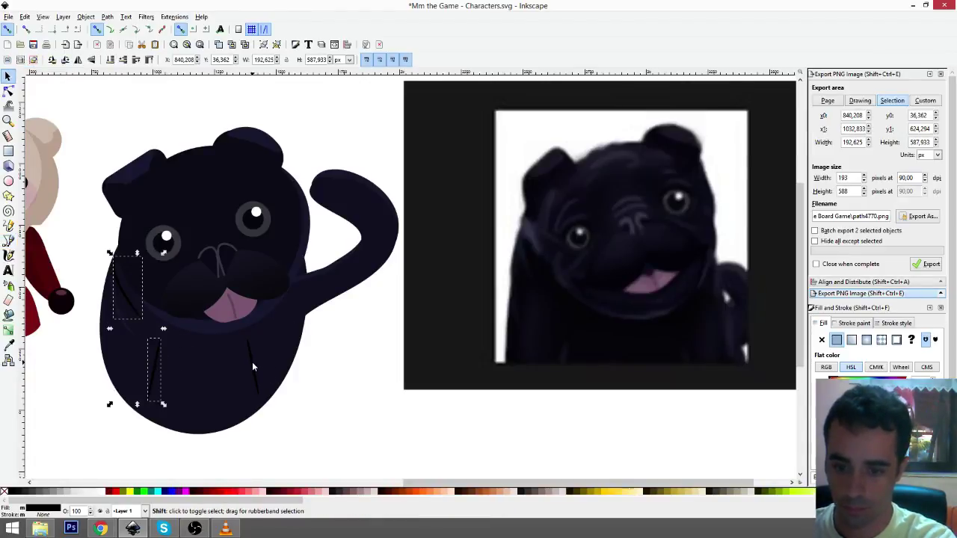
left_click(252, 362, "shift")
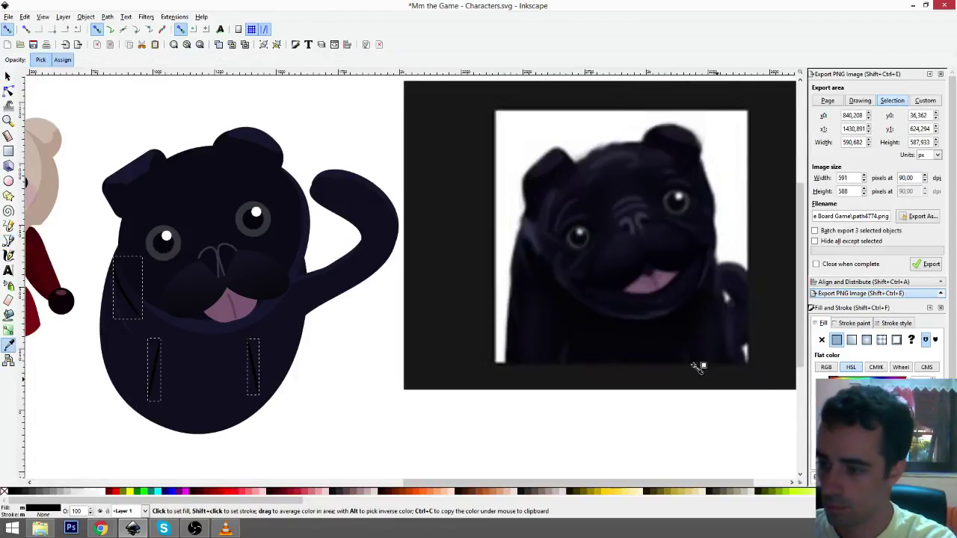
left_click(374, 411)
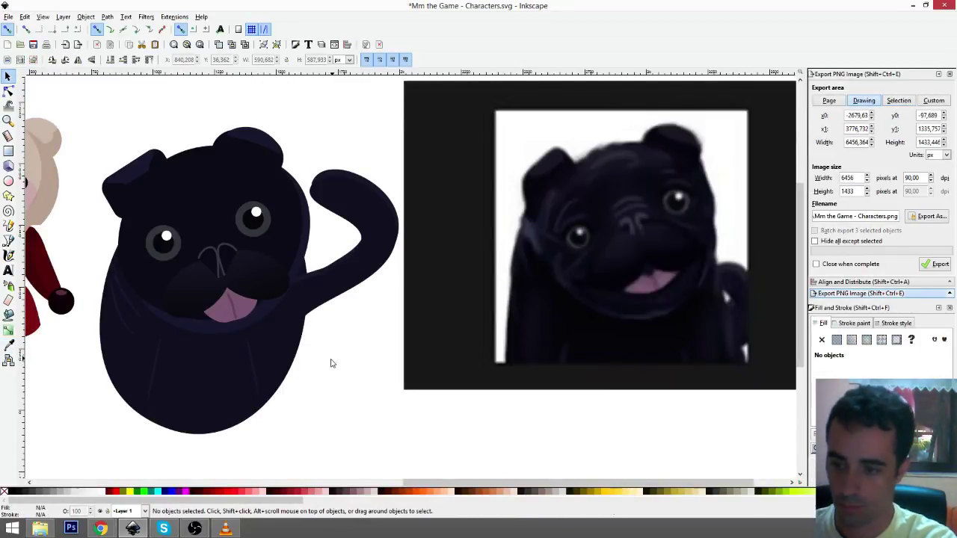
- Draw a dark blue rectangle about 170 by 436 px beside the lower body and round its corners
left_click_drag(334, 369, 387, 355)
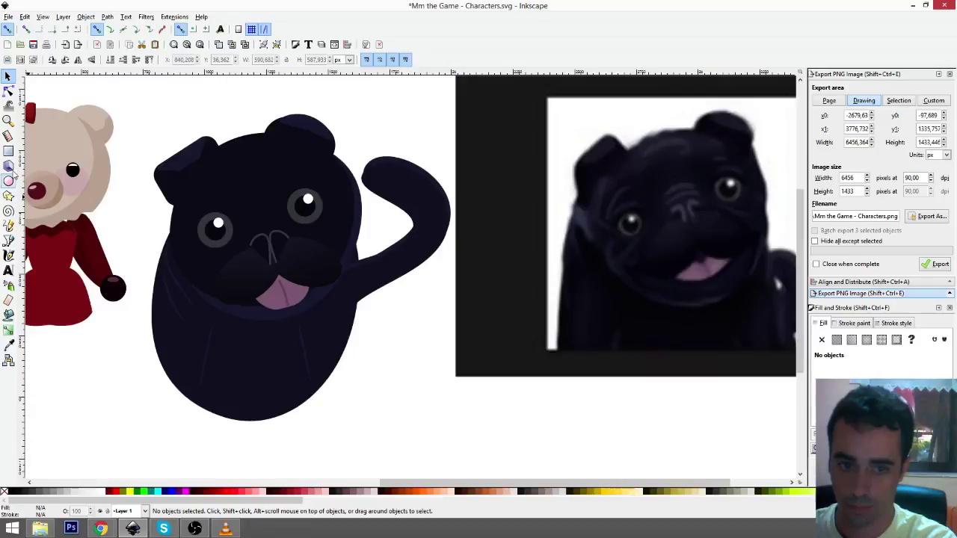
left_click(8, 151)
left_click_drag(372, 338, 421, 450)
key("n")
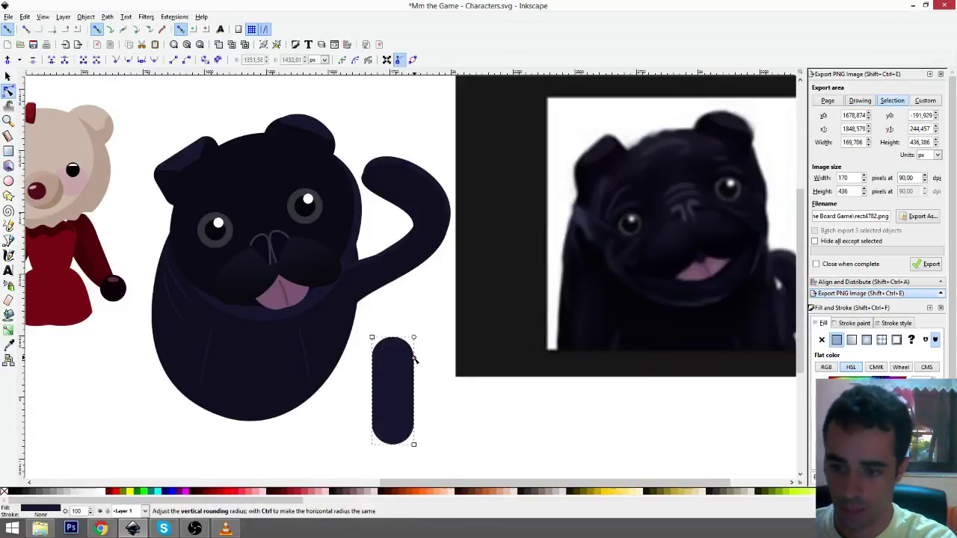
key("s")
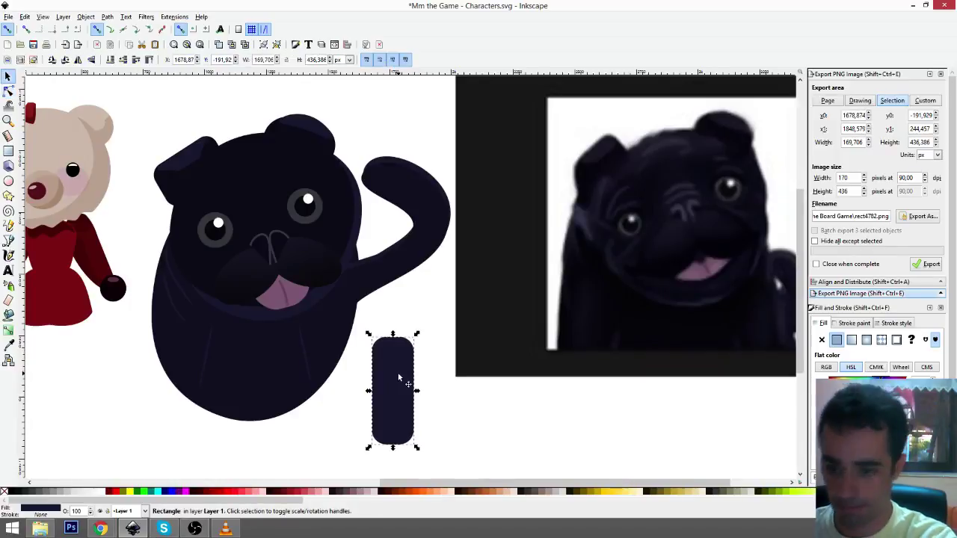
- Rotate the rounded rectangle into a slanted left front leg on the lower body and fill it with the body's dark blue
left_click(399, 378)
left_click_drag(416, 335, 191, 348)
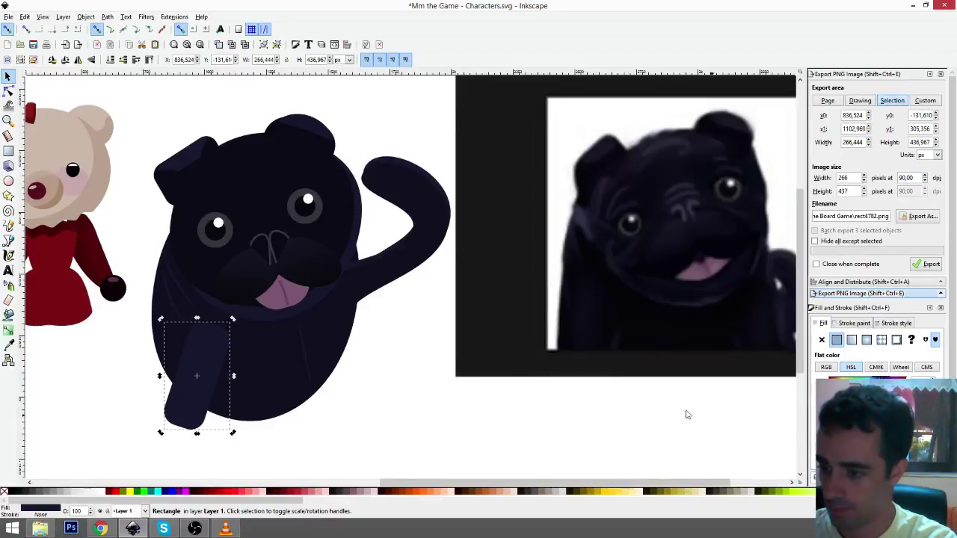
key("d")
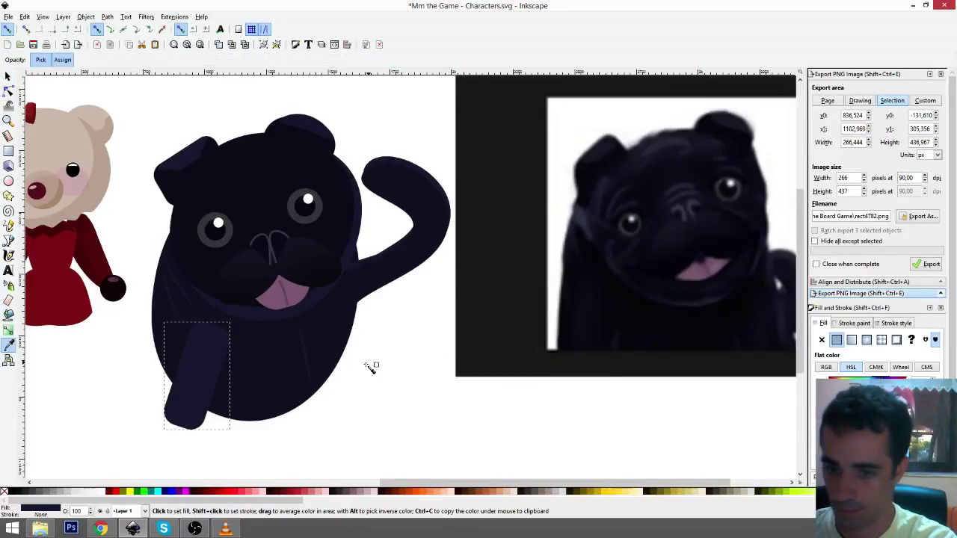
left_click(314, 367)
- Move the left leg line outward, tilt it more, and position the leg under it at the body's lower left
key("s")
left_click_drag(194, 374, 188, 353)
left_click(187, 353)
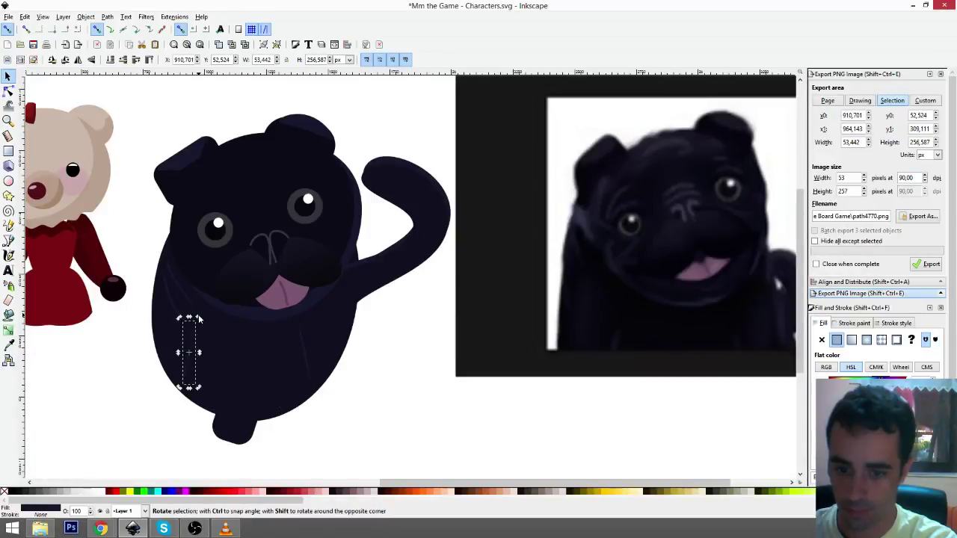
left_click_drag(198, 320, 203, 320)
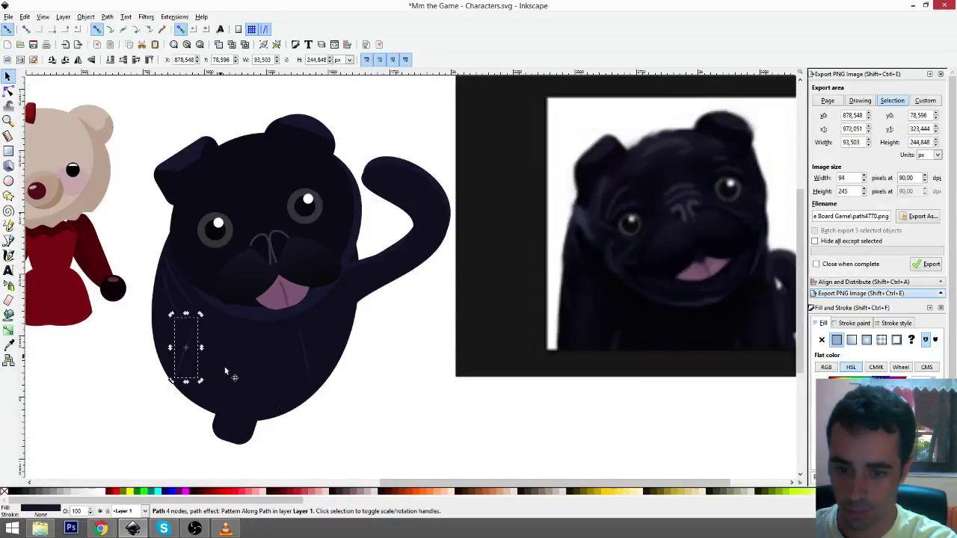
left_click_drag(235, 400, 211, 396)
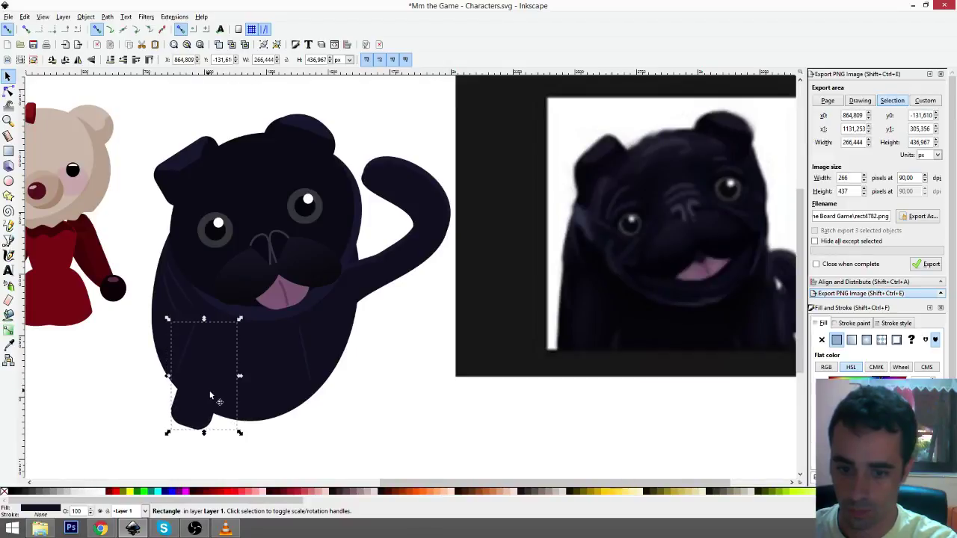
- Rotate and shift the left leg line to about 66 by 254 px along the leg's outer edge
scroll(105, 411, "up", 3)
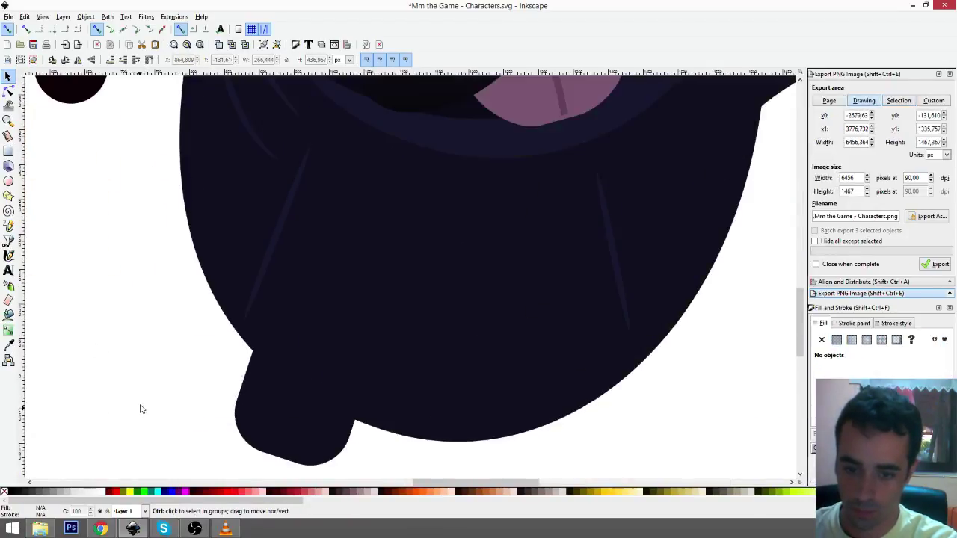
left_click(300, 216)
left_click(299, 216)
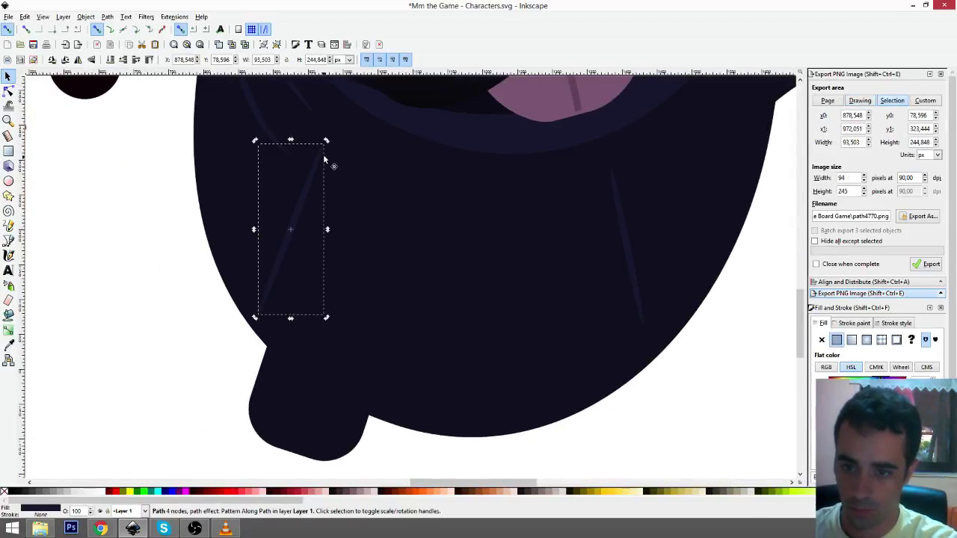
left_click_drag(326, 150, 314, 188)
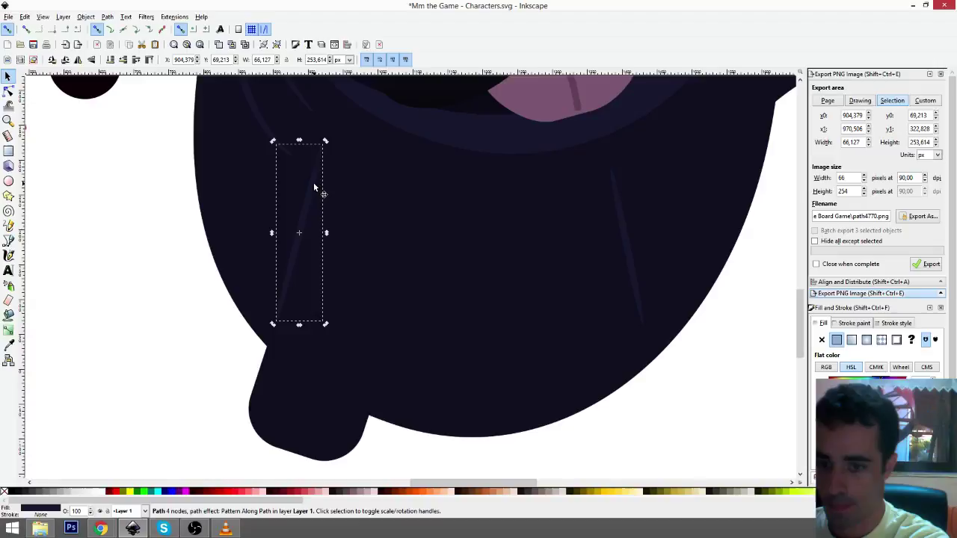
- Duplicate the leg line, place the copy along the leg's inner edge and rotate it to about 46 by 258 px
key("ctrl+d")
mouse_move(321, 195)
left_mouse_down()
mouse_move(364, 231)
mouse_move(427, 230)
left_mouse_up()
left_click(429, 192)
left_click_drag(433, 181, 428, 165)
left_click_drag(415, 216, 400, 217)
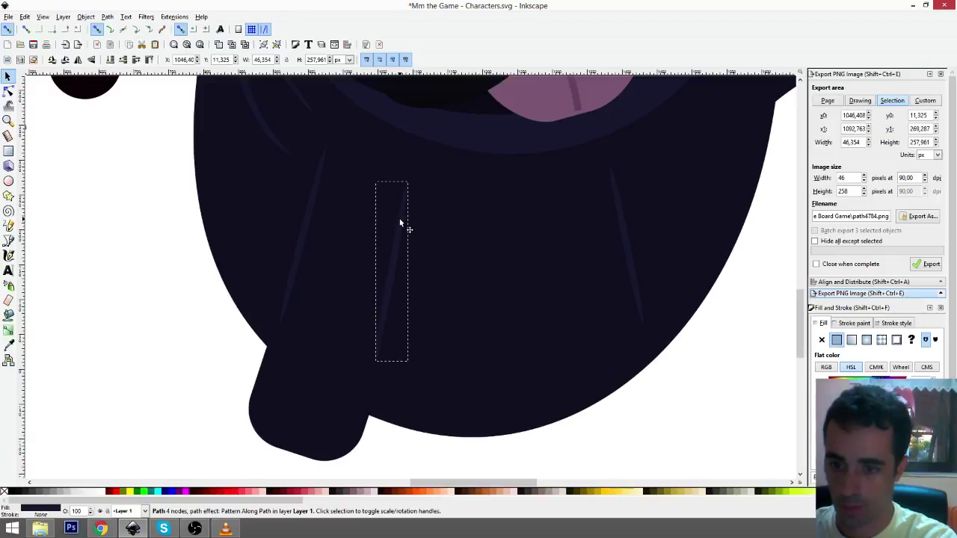
- Group the left leg shape with its two edge lines
left_click(684, 399)
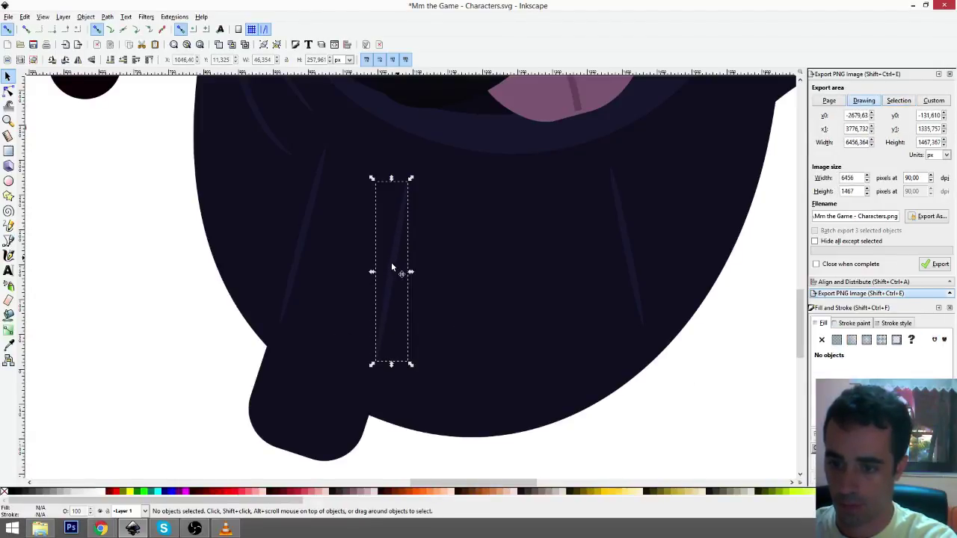
left_click(319, 276, "shift")
left_click(306, 224, "shift")
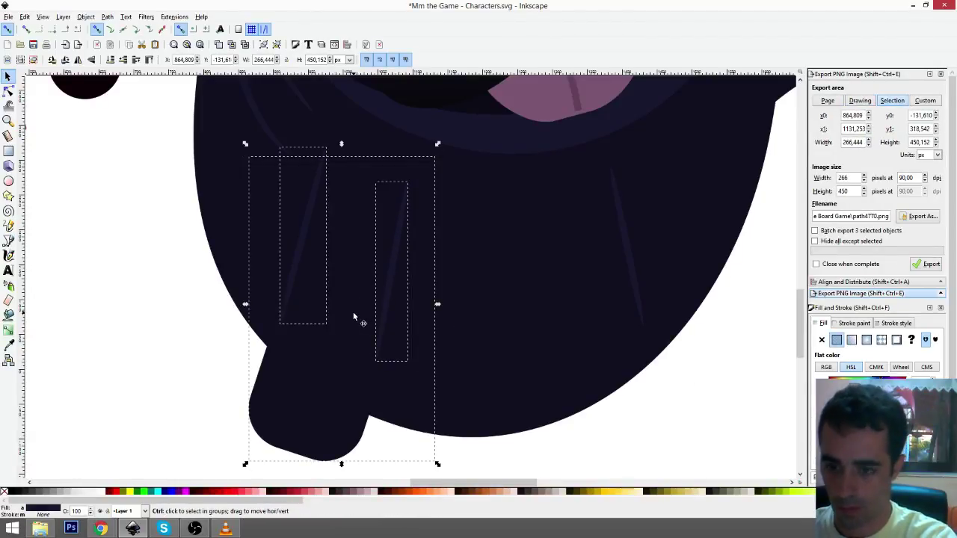
key("ctrl+g")
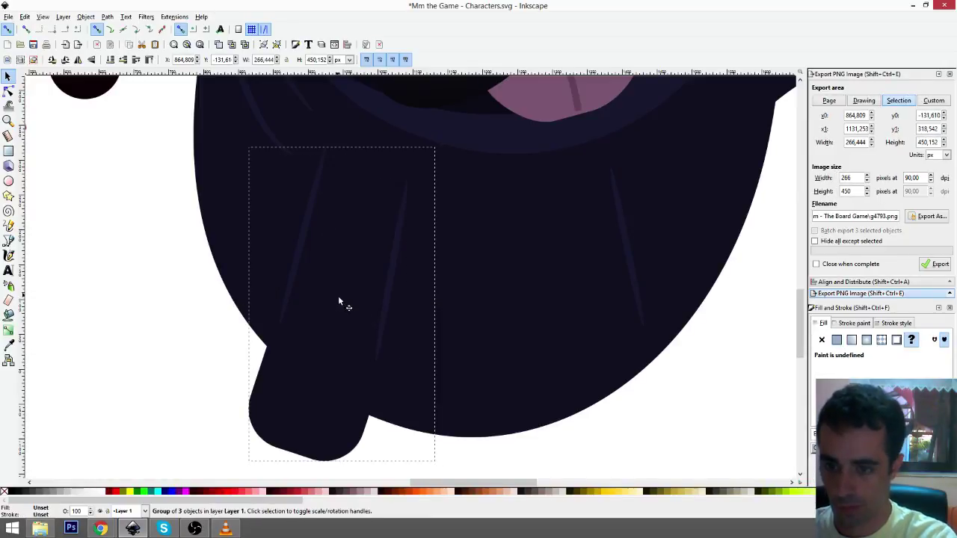
- Place a copy of the leg group on the body's right side and rotate it to slant the opposite way
left_click_drag(339, 301, 590, 320)
left_click(590, 320)
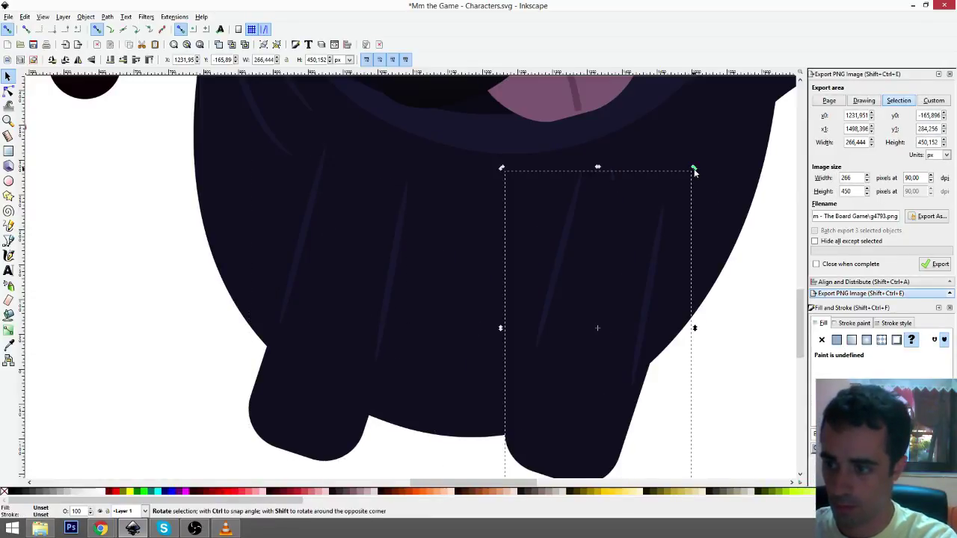
left_click_drag(694, 168, 594, 169)
mouse_move(546, 319)
left_mouse_down()
mouse_move(455, 337)
mouse_move(639, 307)
mouse_move(683, 278)
left_mouse_up()
- Delete the old standalone leg line on the right and adjust the outer line within the right leg's group
left_click(632, 272)
key("Delete")
left_click(742, 331)
left_click(671, 283)
left_click(671, 281, "ctrl")
left_click(726, 385)
- Draw a dark circle about 105 px across near the left leg and duplicate it twice to make three overlapping toes
scroll(726, 387, "down", 2)
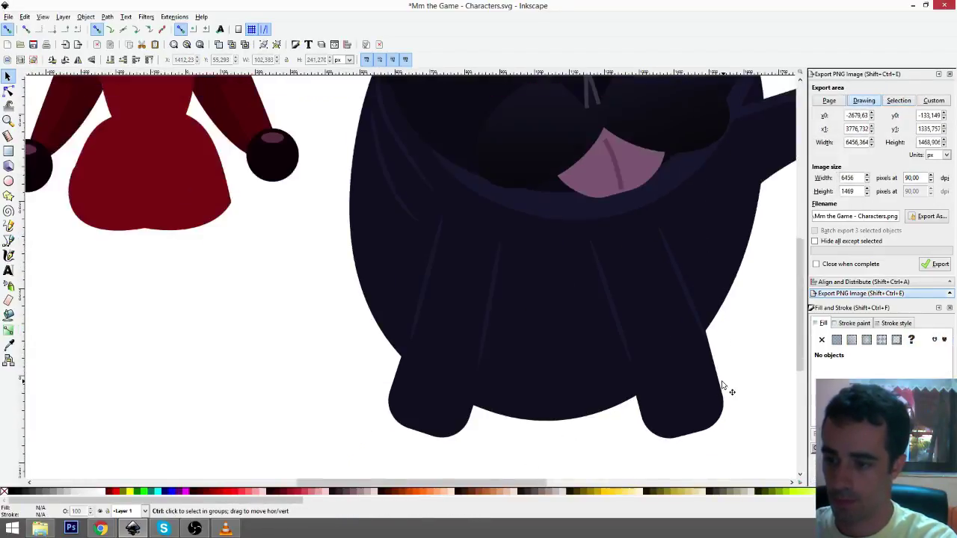
left_click_drag(599, 404, 532, 412)
scroll(589, 391, "down", 1)
left_click_drag(622, 379, 548, 399)
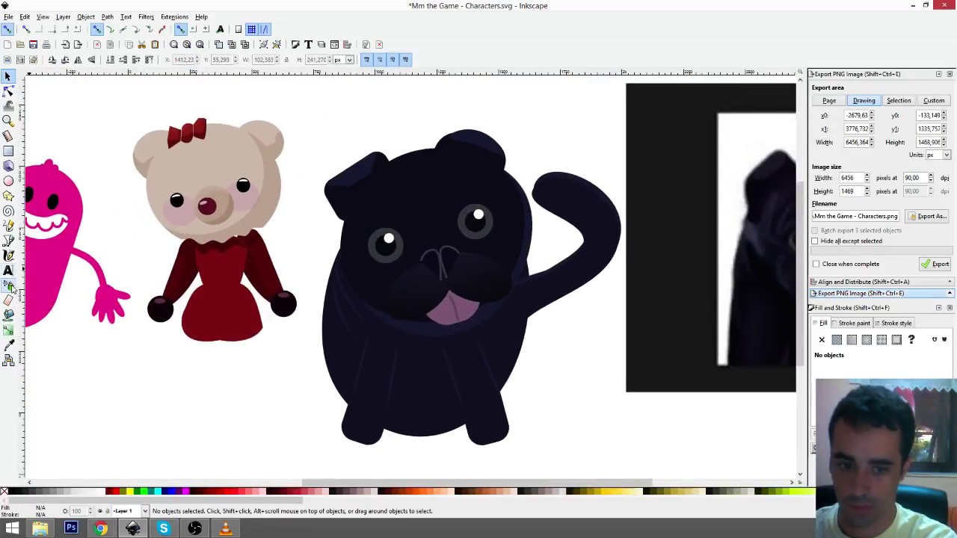
left_click(8, 181)
mouse_move(325, 431)
left_mouse_down()
mouse_move(341, 444)
mouse_move(331, 440)
left_mouse_up()
key("s")
left_click_drag(323, 430, 304, 447)
key("ctrl+d")
key("ctrl+d")
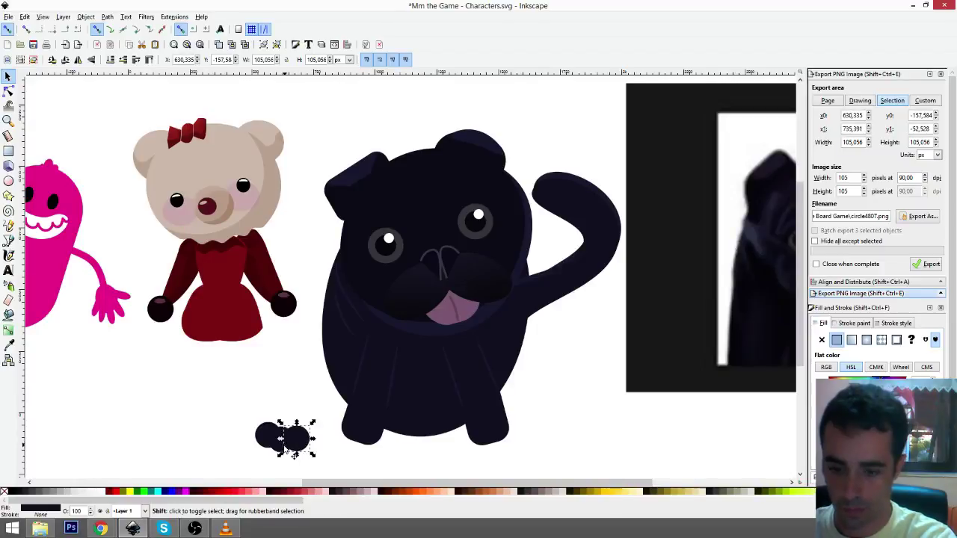
- Group the three toe circles into a paw and place one copy at the end of each front leg
left_click(267, 440, "shift")
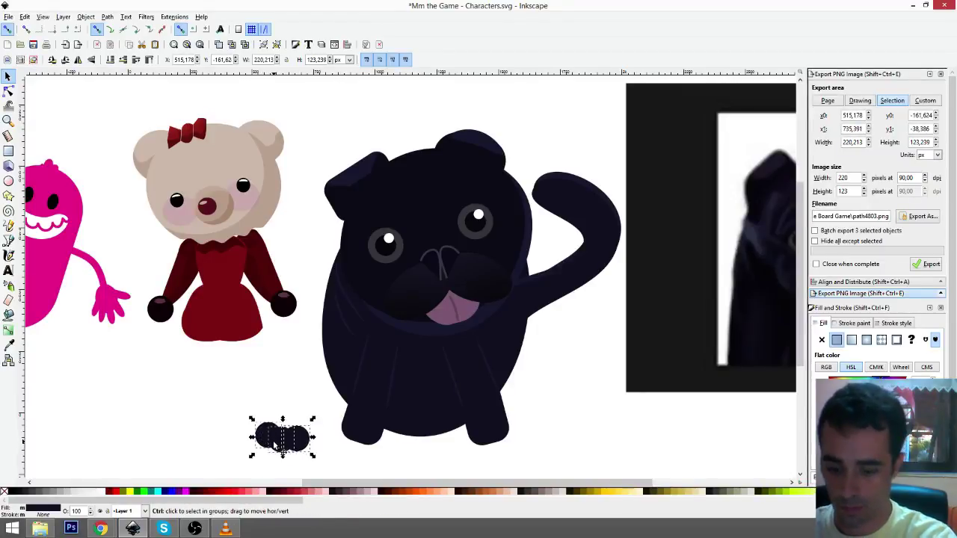
key("ctrl+g")
mouse_move(276, 444)
left_mouse_down()
mouse_move(490, 444)
mouse_move(483, 442)
left_mouse_up()
key("ctrl+d")
left_click(541, 364)
- Group the tail with its highlight shape
left_click_drag(540, 364, 487, 375)
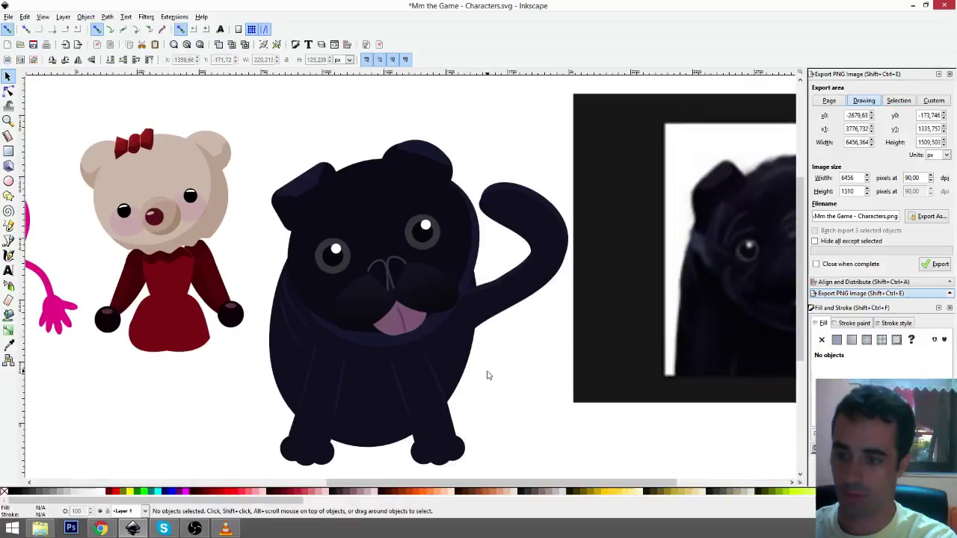
left_click(496, 312)
left_click(456, 376)
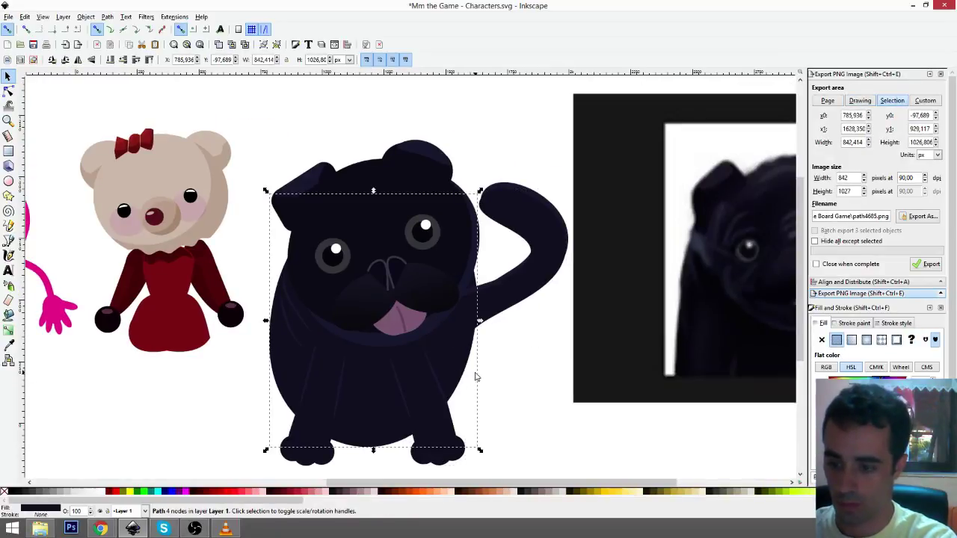
left_click(502, 292)
left_click(544, 203, "shift")
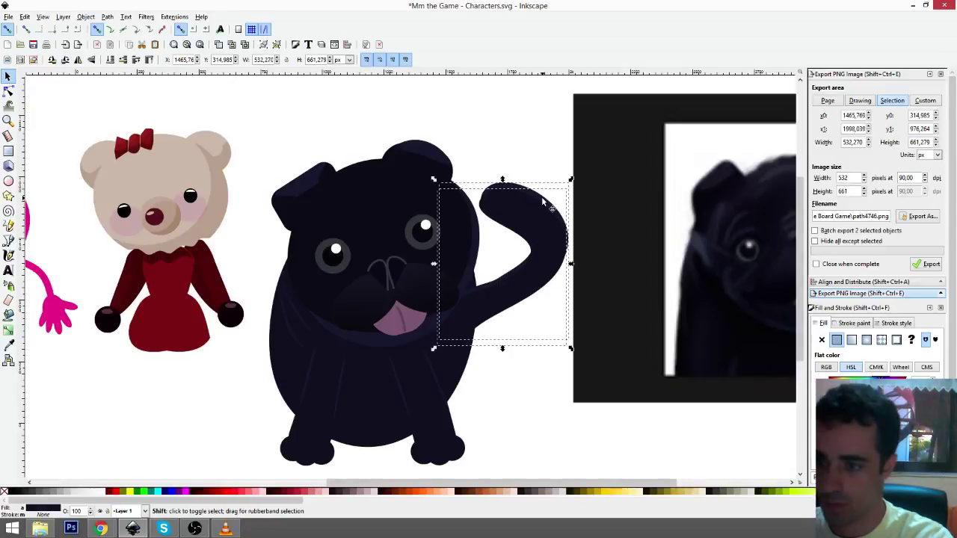
key("ctrl+g")
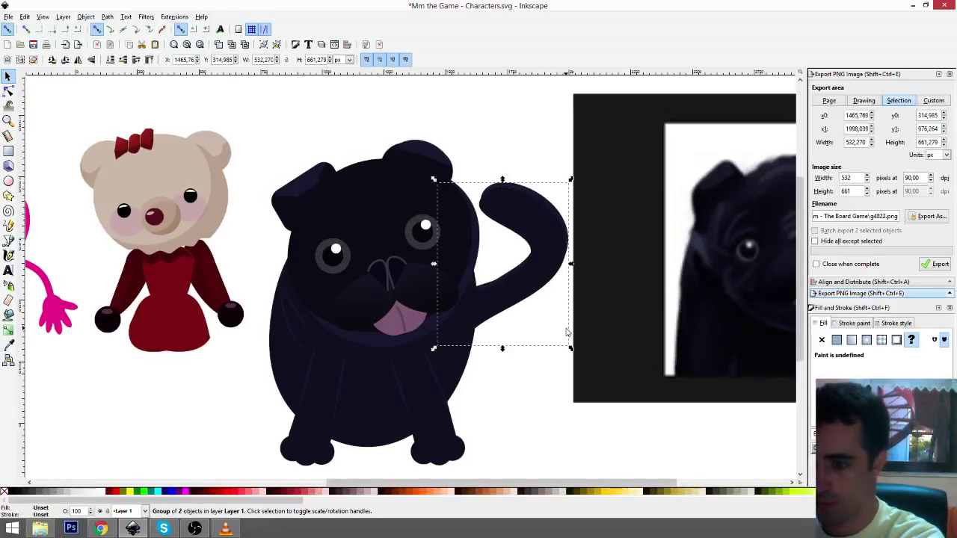
left_click(498, 424)
- Try a rear haunch by duplicating the body, shrinking the copy to about 598 by 704 px and sending it to the back
left_click_drag(507, 392, 461, 386)
left_click(415, 357)
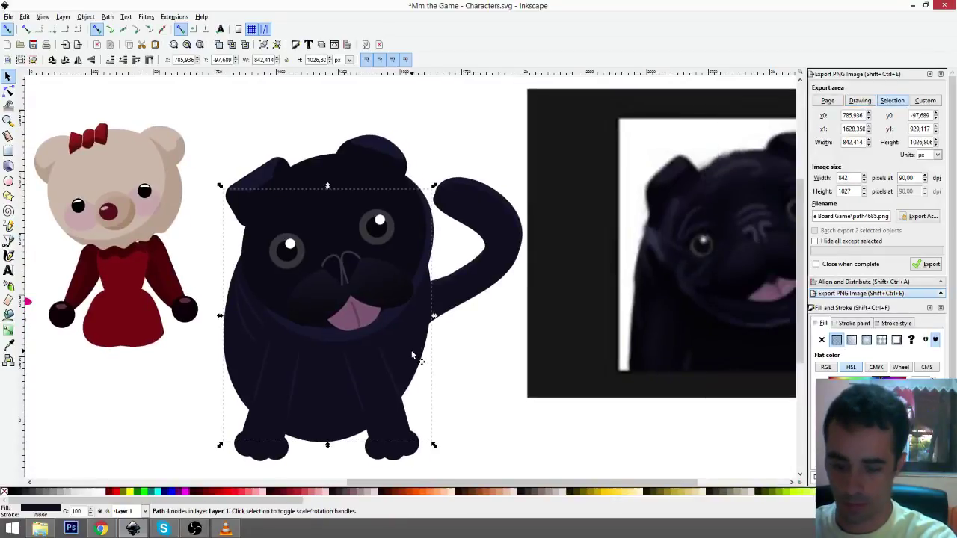
key("ctrl+d")
left_click_drag(412, 354, 477, 360)
left_click(477, 361)
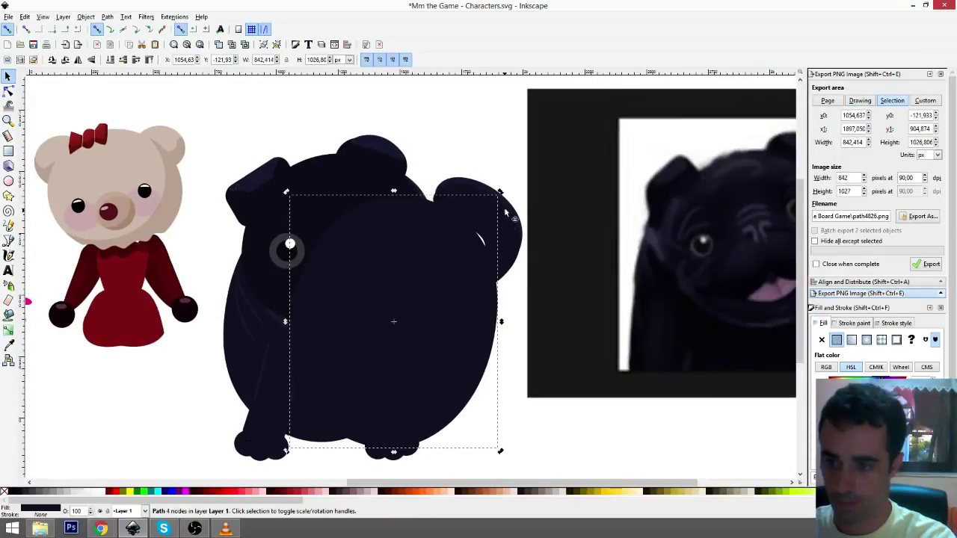
left_click_drag(502, 196, 474, 233)
left_click_drag(431, 348, 421, 350)
key("End")
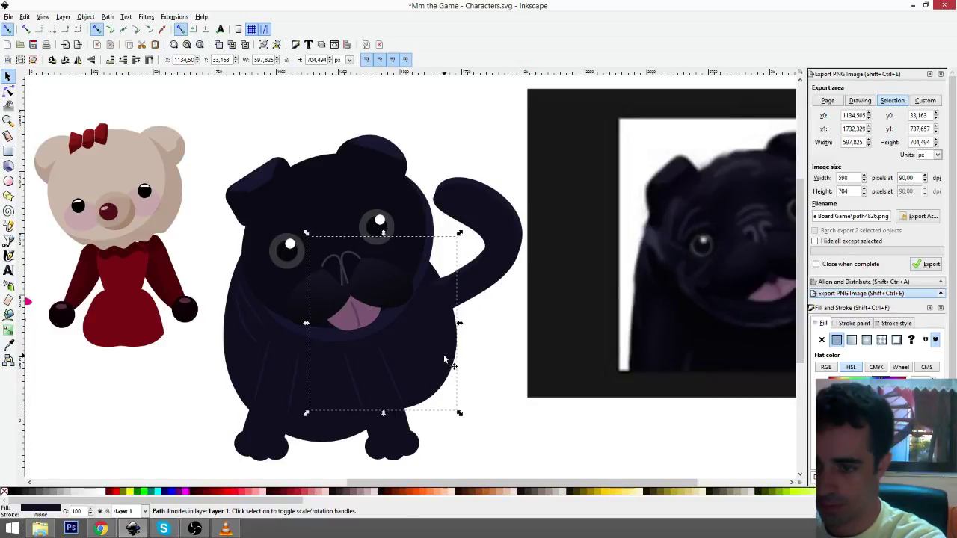
- Try the haunch copy farther right and scaled to about 458 by 500 px, and delete it
mouse_move(444, 360)
left_mouse_down()
mouse_move(417, 358)
mouse_move(457, 356)
left_mouse_up()
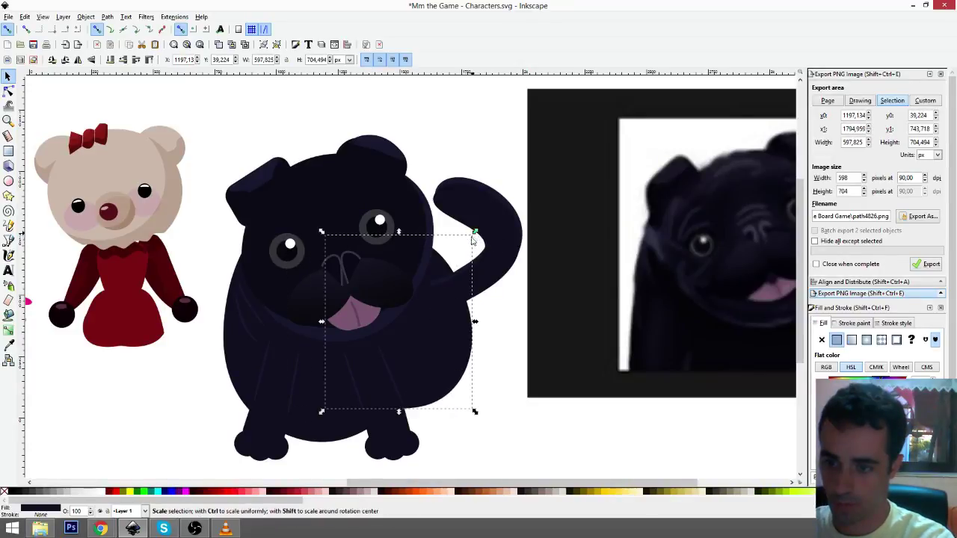
left_click_drag(476, 235, 439, 287)
left_click_drag(438, 363, 502, 428)
key("Delete")
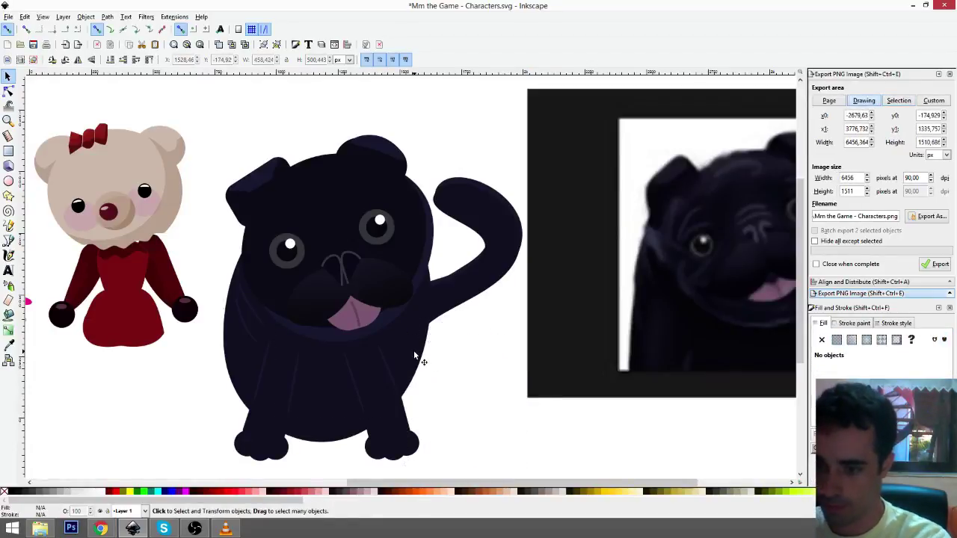
- Draw a dark blue ellipse about 137 by 345 px to the right of the lower body
left_click(421, 367)
left_click(15, 180)
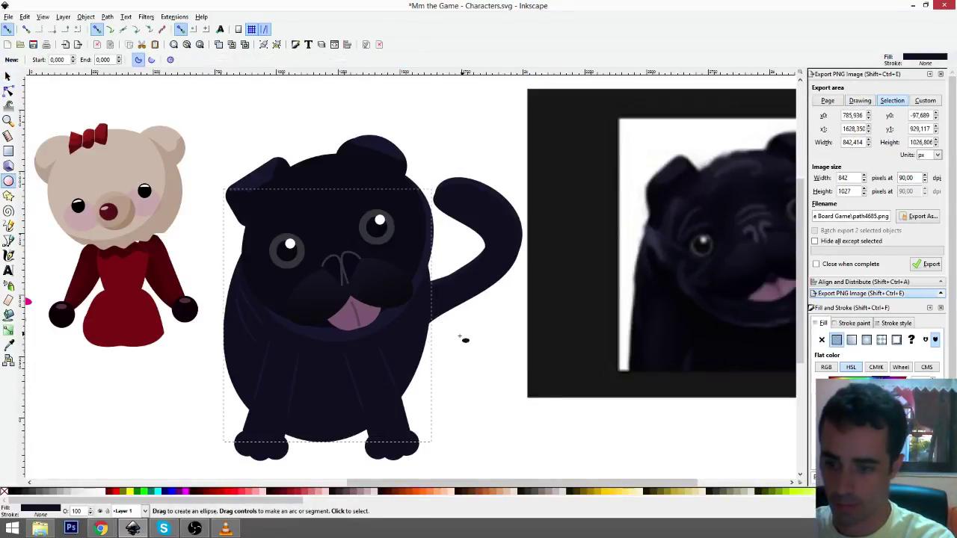
left_click_drag(464, 335, 428, 420)
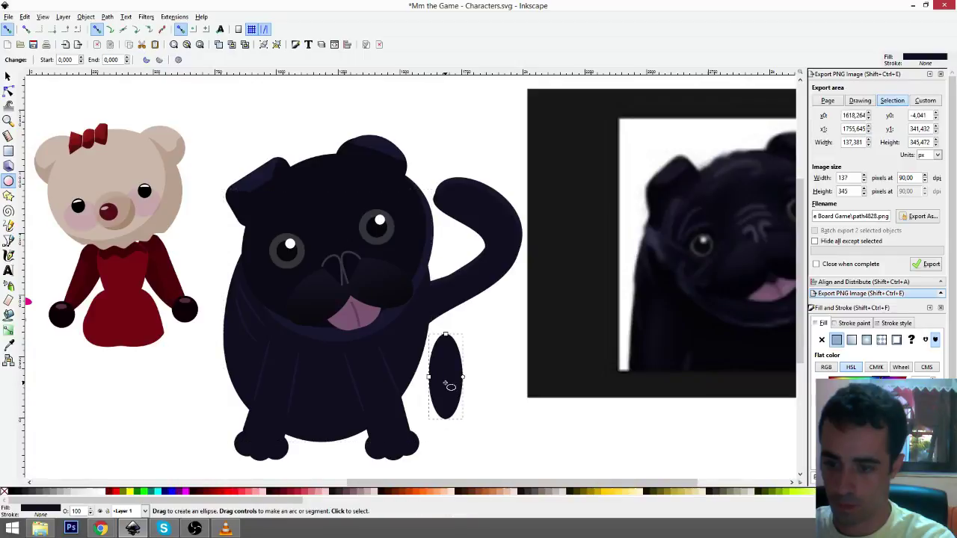
- Move the dark blue ellipse to overlap the body's lower right edge and subtract it from the body shape
key("s")
left_click_drag(446, 383, 431, 370)
left_click(431, 369)
left_click_drag(450, 320, 430, 351)
left_click(409, 350, "shift")
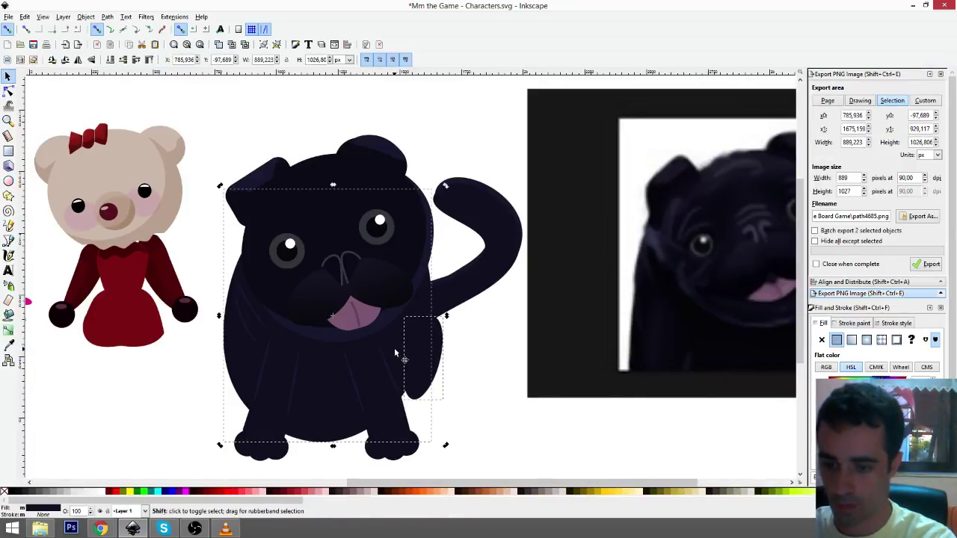
key("ctrl+minus")
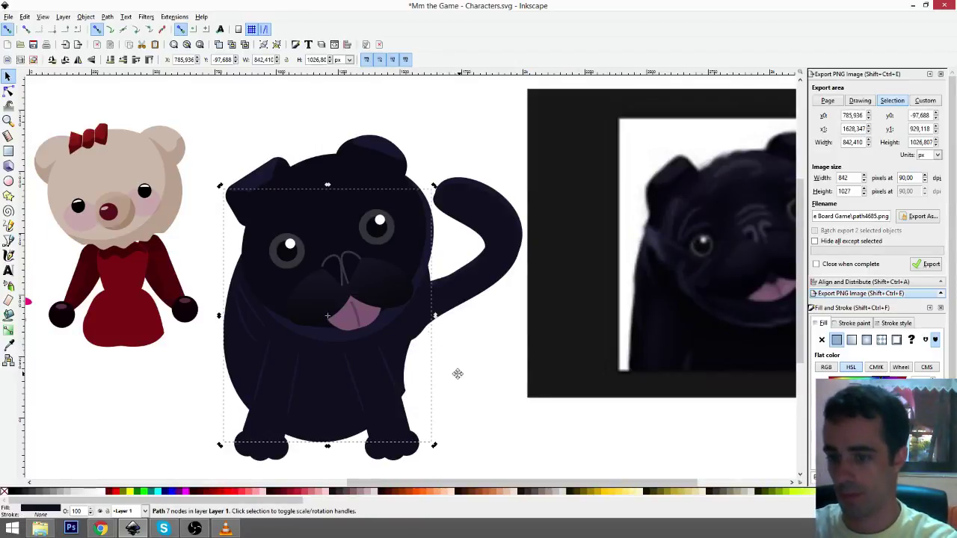
- Smooth the notch cut into the body's right side by reshaping its nodes and curve segments beside the front leg
key("n")
scroll(402, 384, "up", 3)
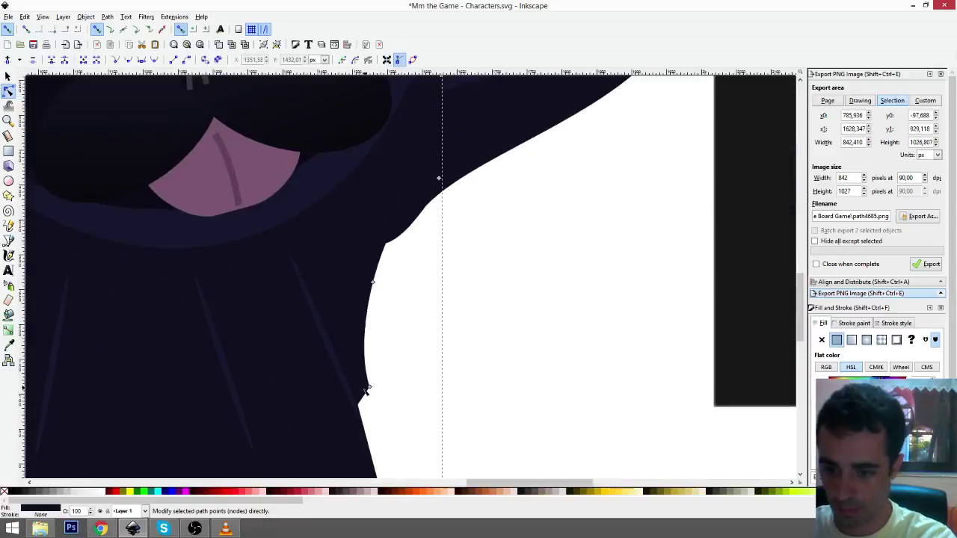
left_click_drag(366, 389, 370, 387)
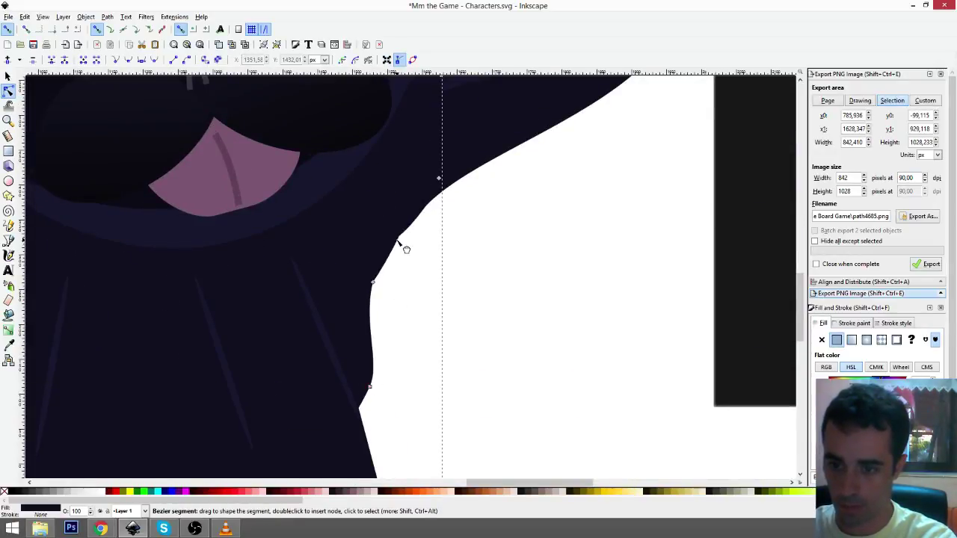
left_click(440, 317)
scroll(456, 380, "down", 3)
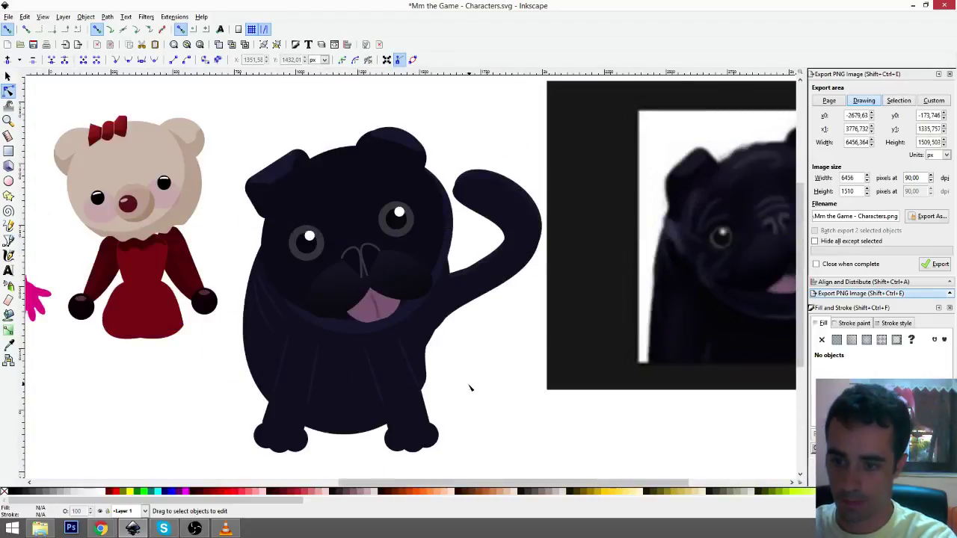
- Duplicate the right front leg with its paw and place the copy under the tail as a hind leg
scroll(471, 387, "up", 1)
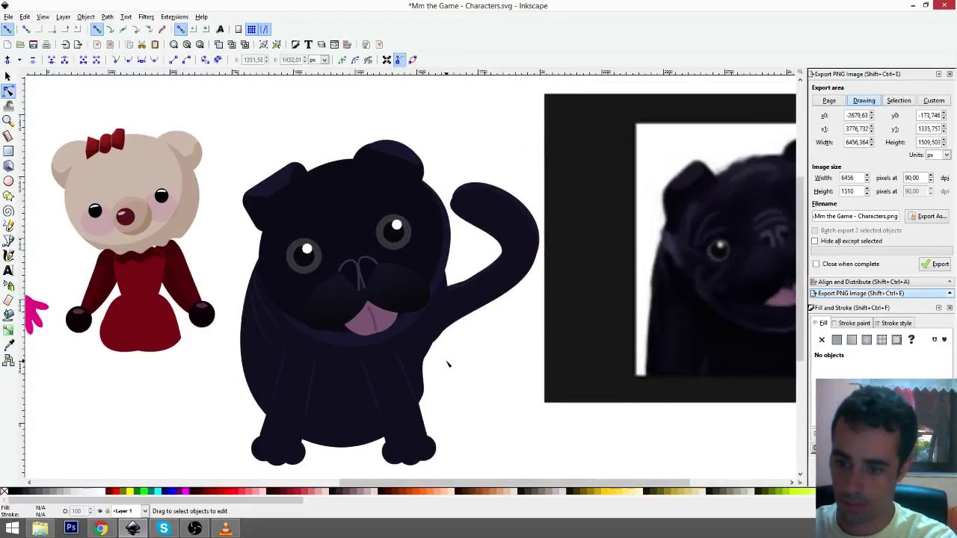
key("s")
left_click(430, 449)
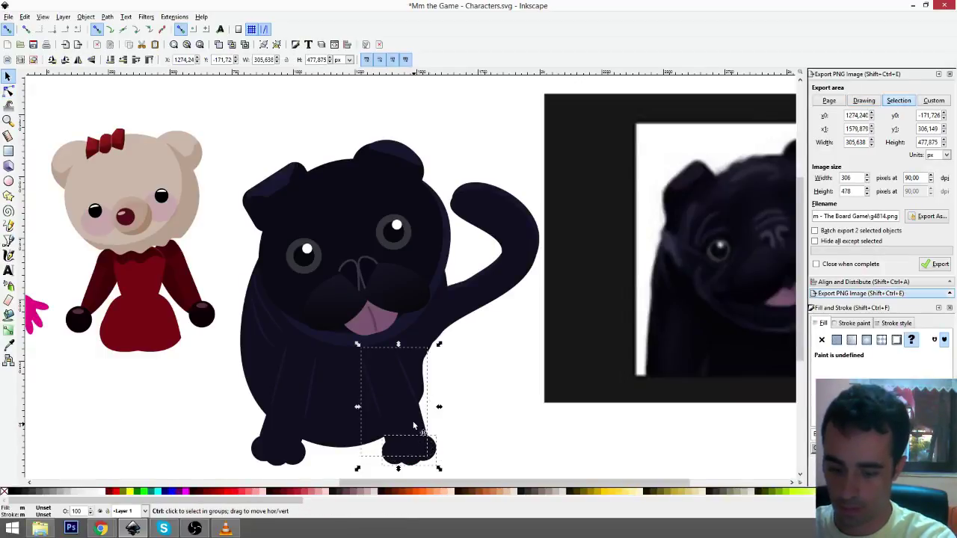
left_click_drag(410, 390, 447, 311)
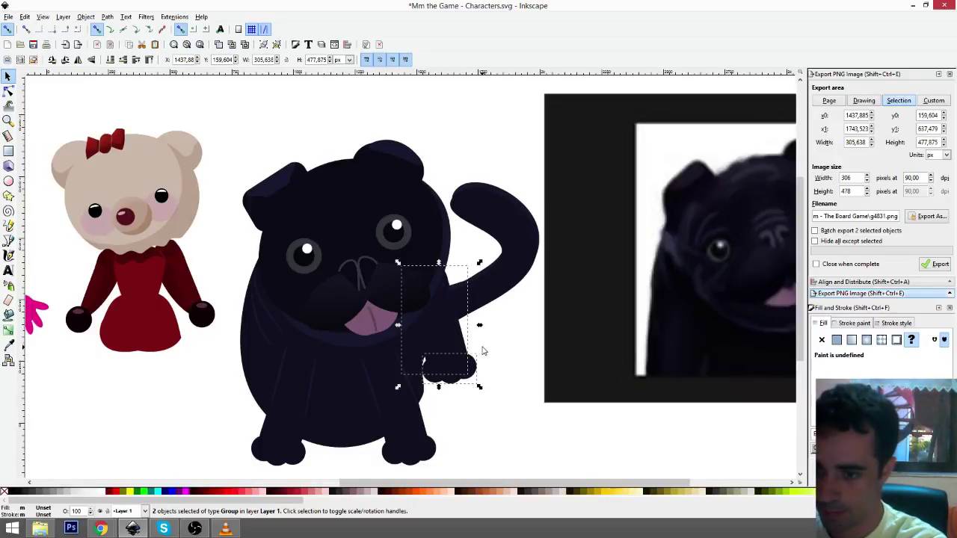
left_click_drag(467, 355, 444, 339)
left_click(495, 411)
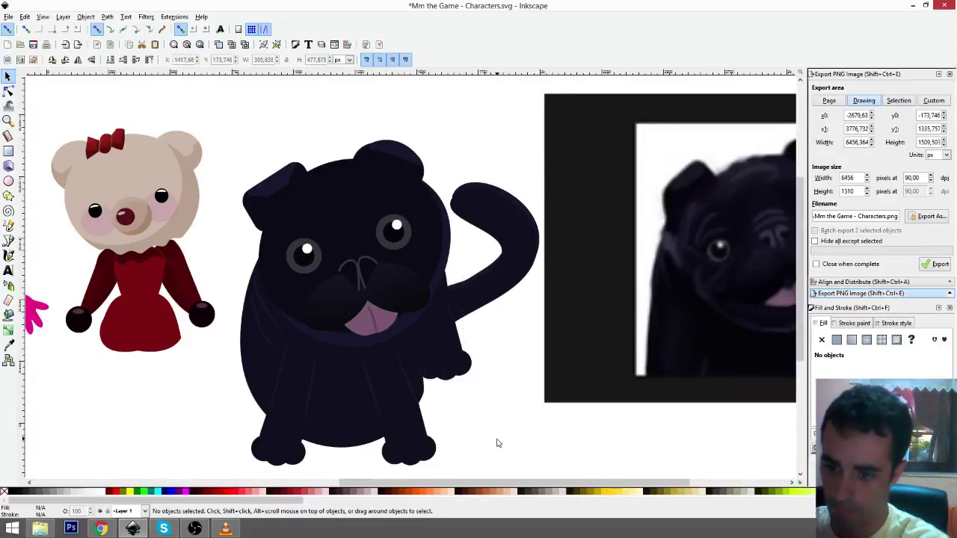
- Take the highlight line out of the hind leg group and position it along the leg's outer side
left_click_drag(495, 441, 471, 413)
scroll(442, 318, "up", 3)
left_click(397, 230)
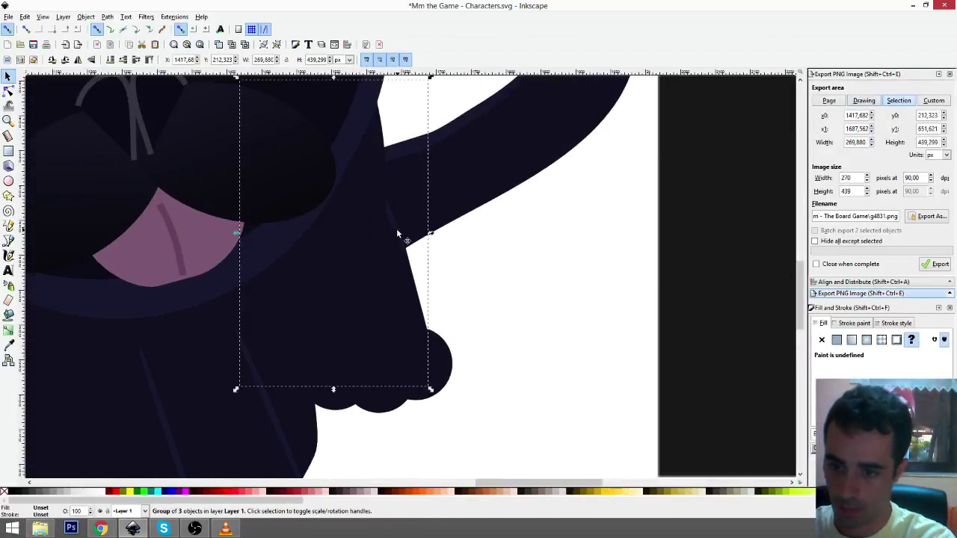
left_click(394, 225, "ctrl")
left_click(412, 301, "ctrl")
left_click_drag(412, 301, 383, 223)
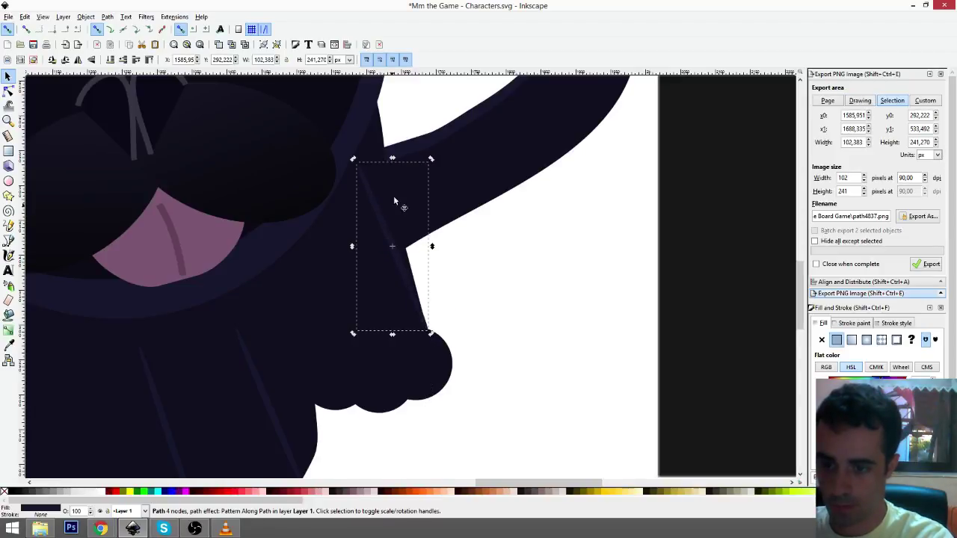
- Rotate the hind leg's highlight line to a steeper angle and shift it onto the leg's outer edge
left_click(394, 197)
left_click_drag(431, 157, 442, 160)
left_click_drag(388, 226, 397, 222)
left_click(534, 365)
scroll(534, 366, "down", 1)
scroll(533, 365, "down", 3)
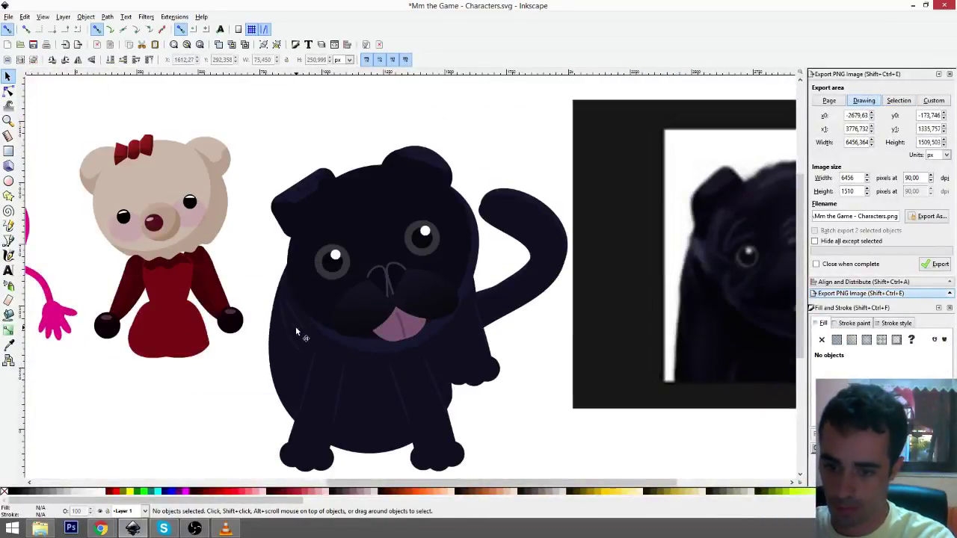
- Place a mirrored copy of the left shoulder's crease line on the inner side of the hind leg, rotated slightly to follow the haunch
left_click(286, 332)
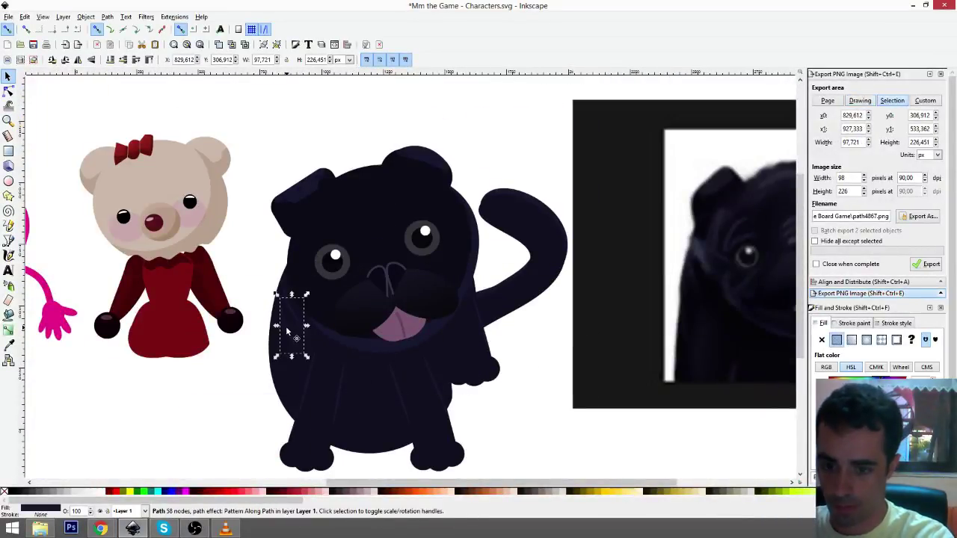
left_click_drag(286, 332, 456, 356)
left_click(457, 353)
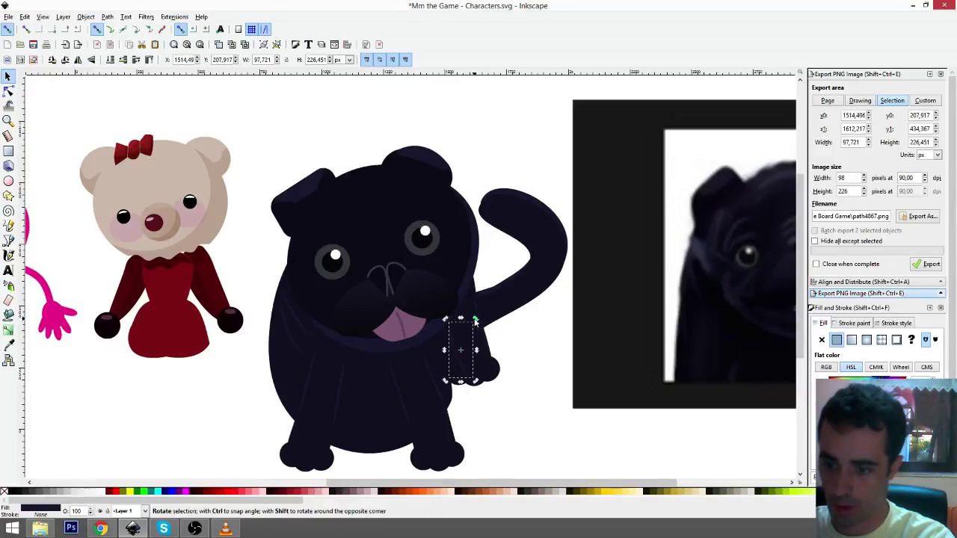
left_click_drag(476, 322, 486, 338)
left_click(486, 425)
scroll(487, 424, "up", 1)
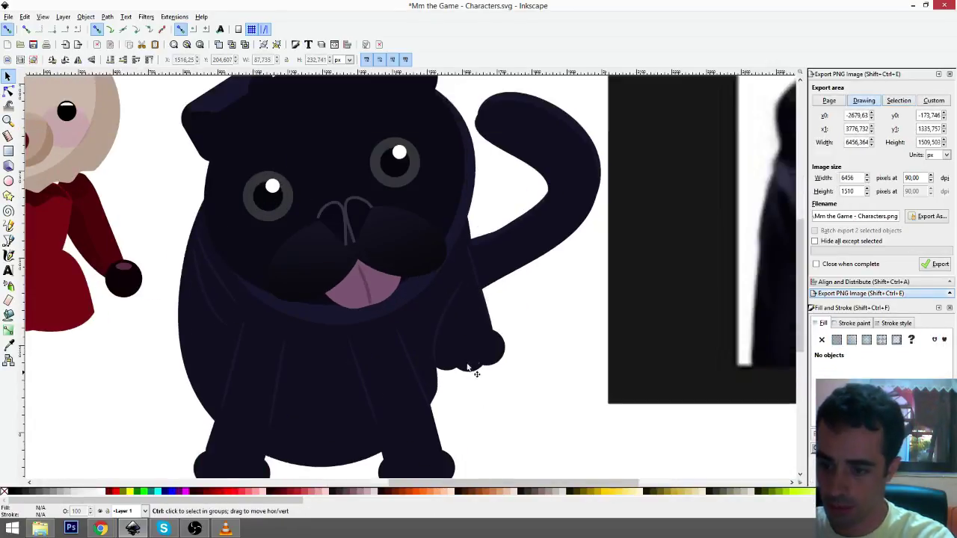
left_click(445, 311)
left_click_drag(445, 311, 440, 313)
left_click(531, 405)
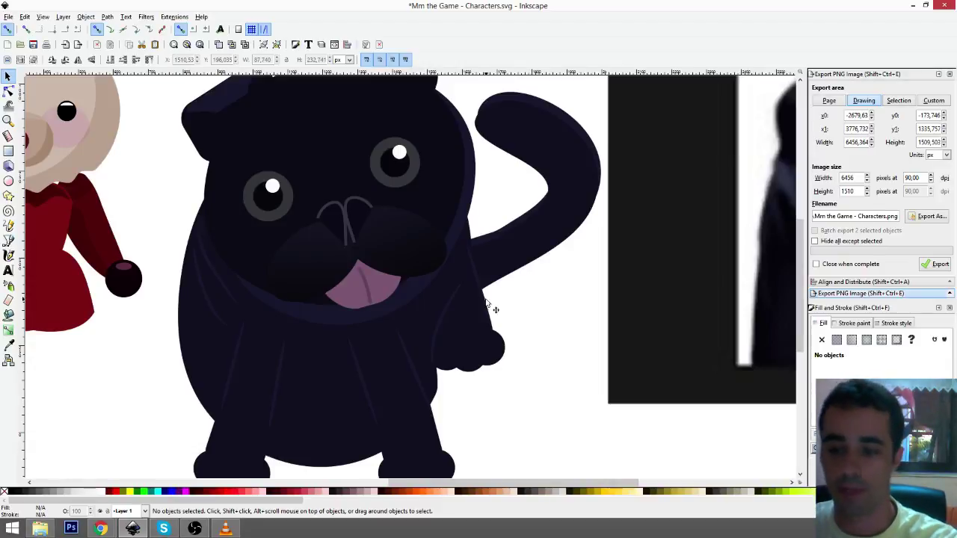
left_click_drag(525, 389, 512, 376)
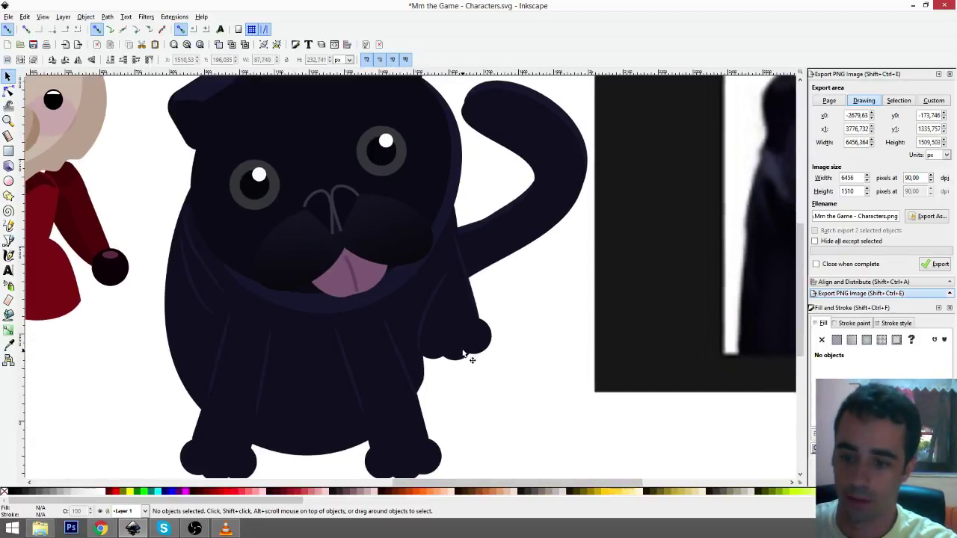
left_click_drag(465, 344, 484, 370)
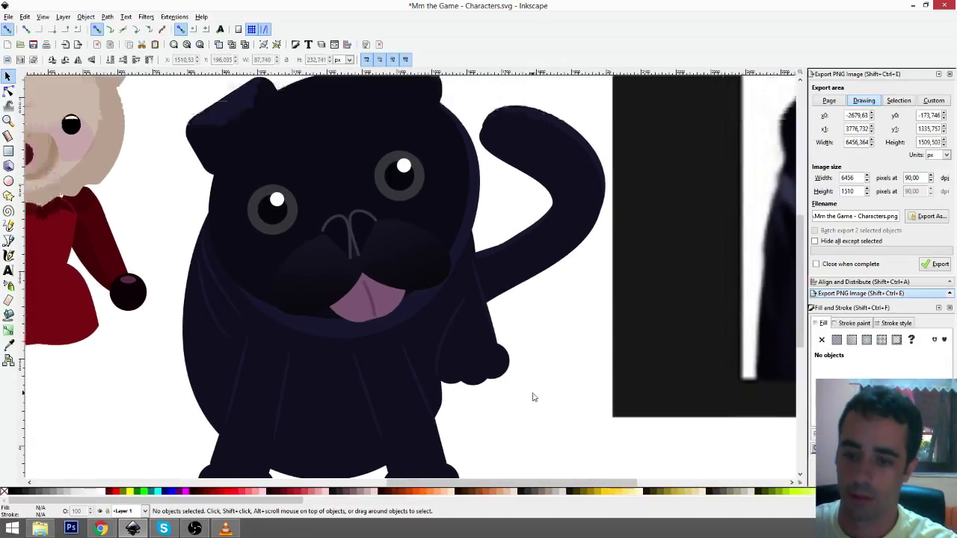
scroll(531, 394, "down", 1)
left_click_drag(531, 397, 529, 374)
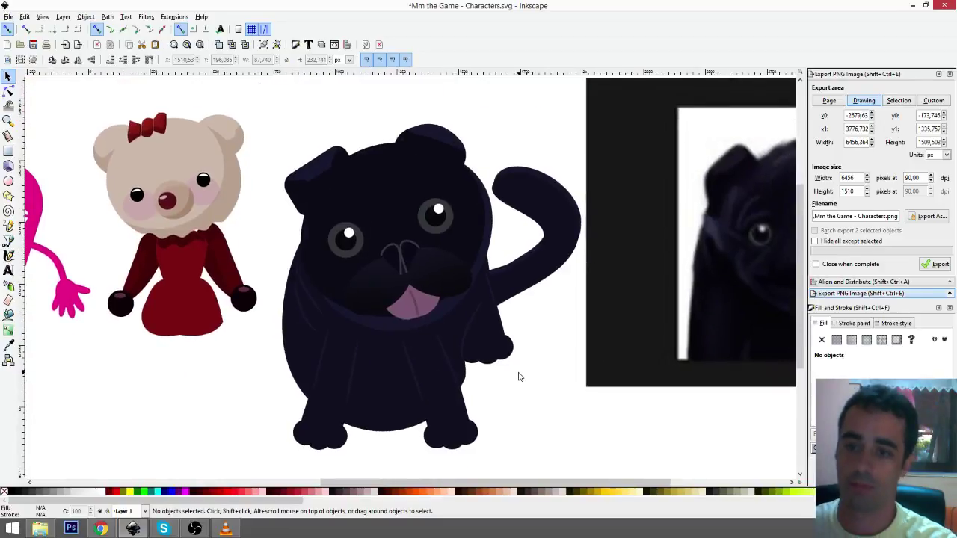
- Rotate the highlight line on the hind leg's outer edge until it slants outward, spanning about 130 by 228 px
left_click(491, 295)
left_click(491, 296)
left_click_drag(507, 273, 516, 277)
left_click(521, 327)
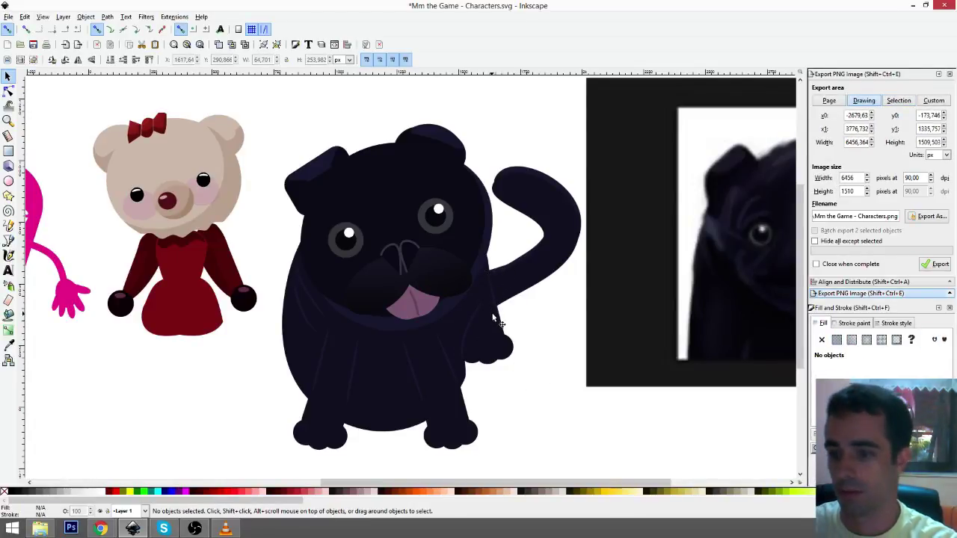
left_click(495, 300)
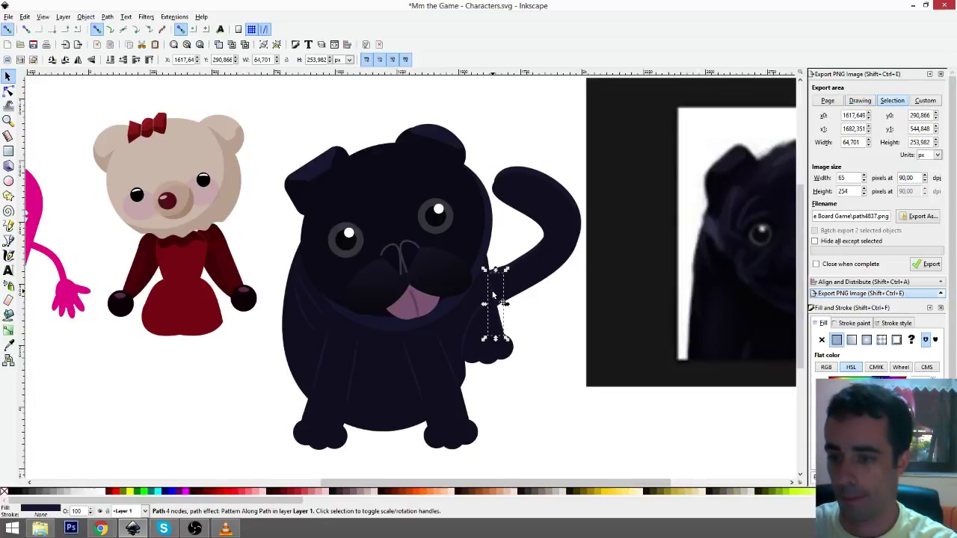
left_click_drag(500, 283, 495, 299)
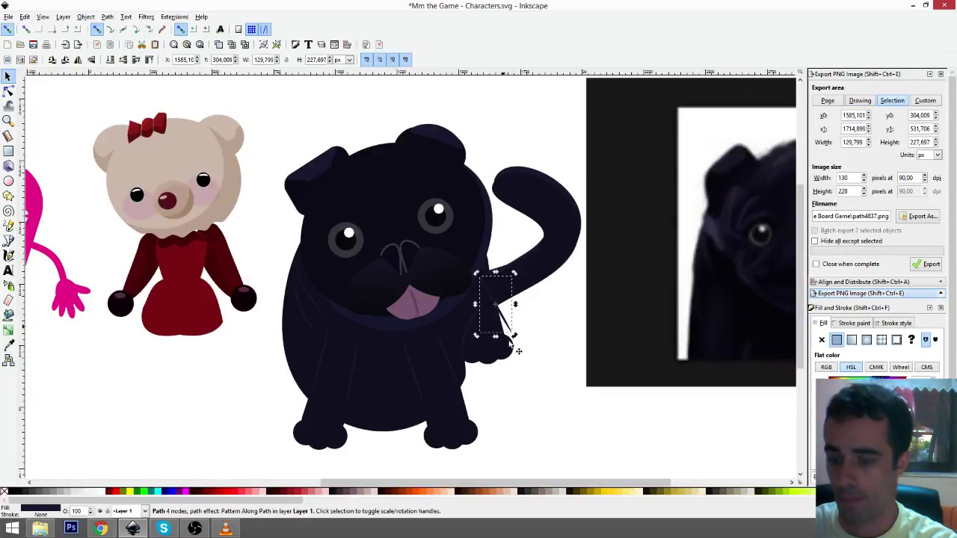
- Shorten the slanted highlight line to about 64 by 78 px and move it down onto the hind leg's outer edge
key("n")
scroll(518, 351, "up", 4)
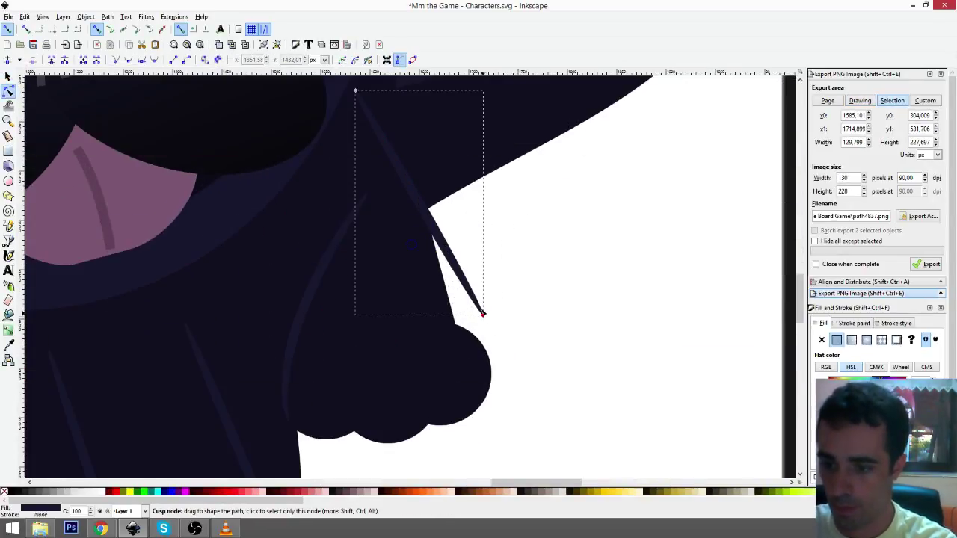
left_click_drag(483, 314, 419, 167)
key("s")
left_click_drag(384, 123, 420, 256)
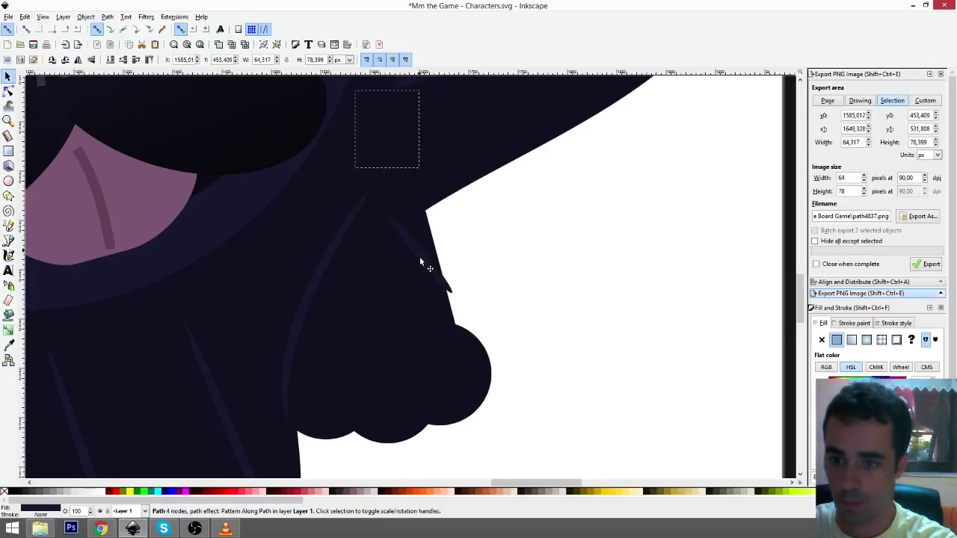
- Bend the outer edge of the hind leg shape inward between the tail base and the paw
left_click(424, 269)
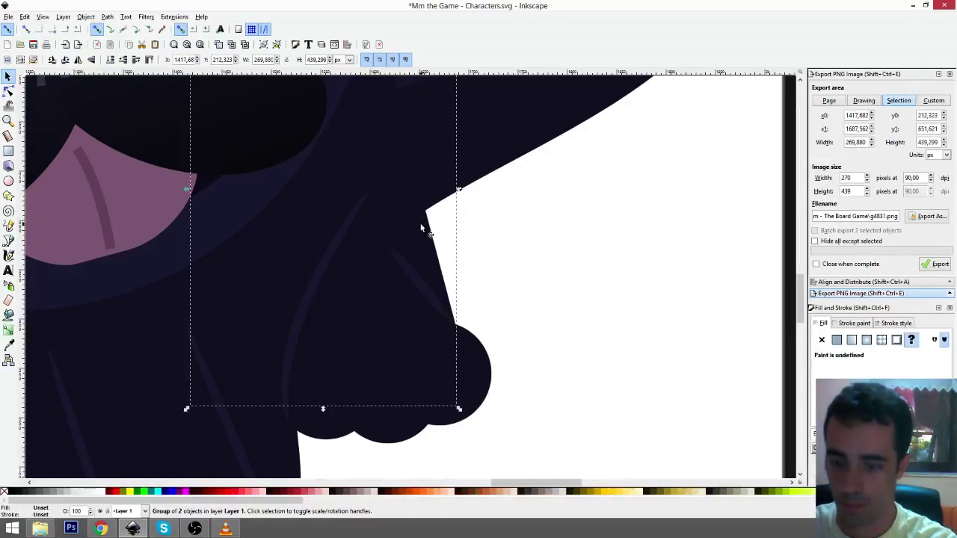
left_click(417, 221, "ctrl")
key("n")
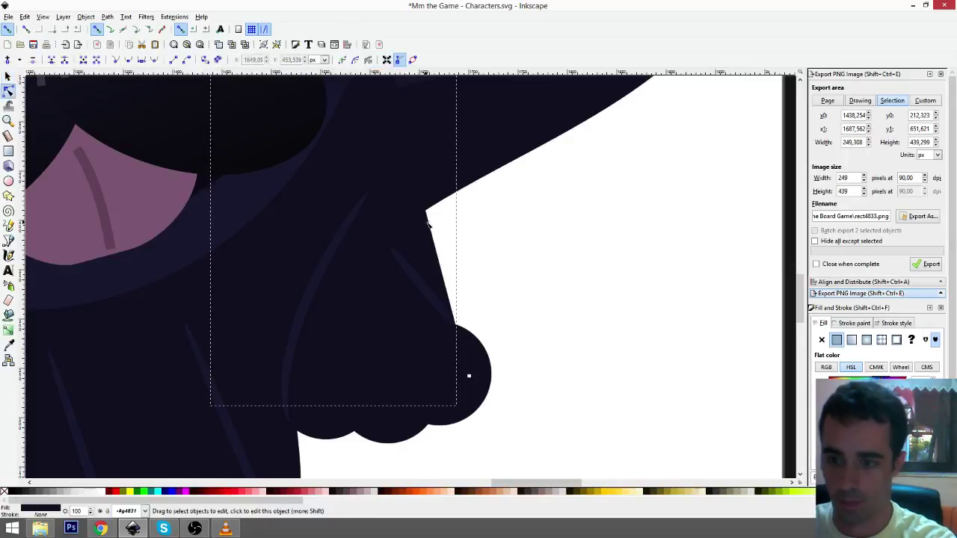
key("Escape")
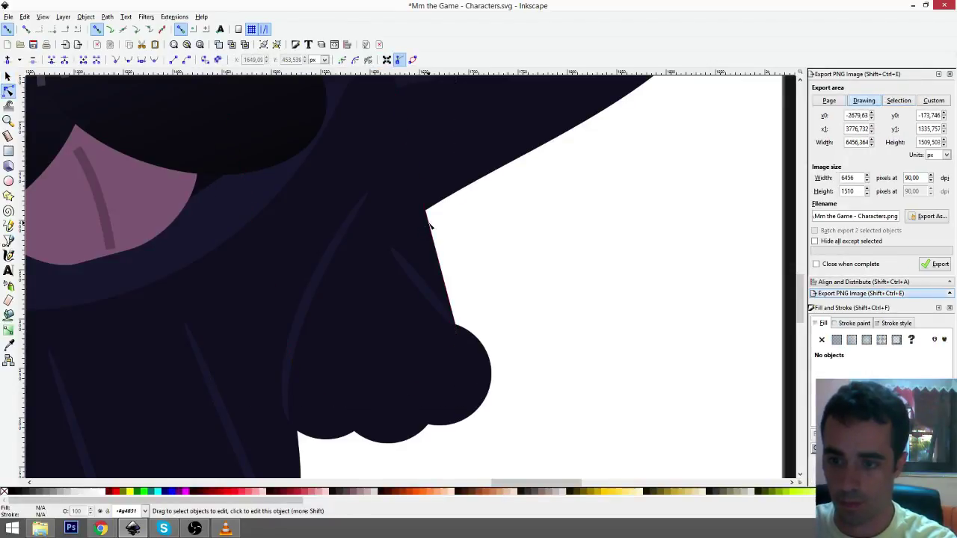
left_click(425, 223)
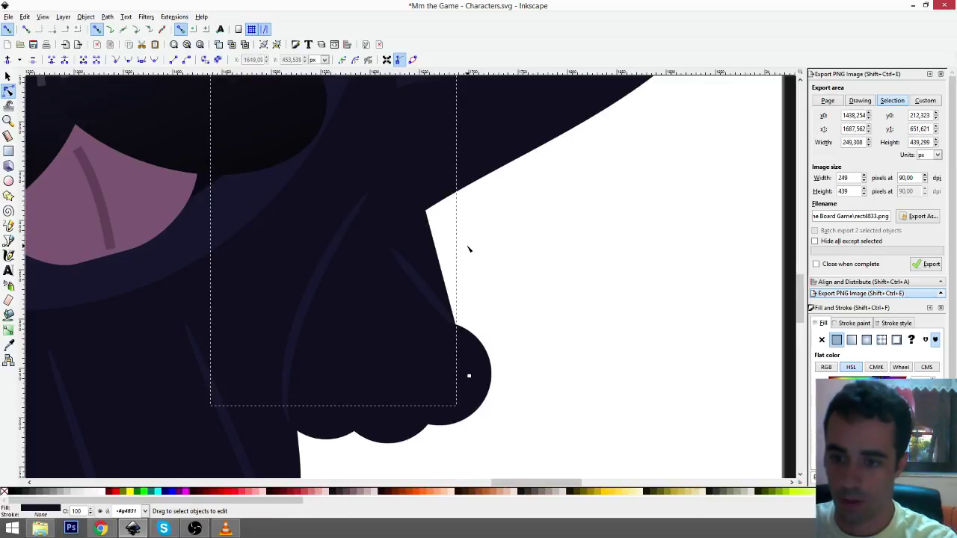
scroll(468, 249, "up", 1)
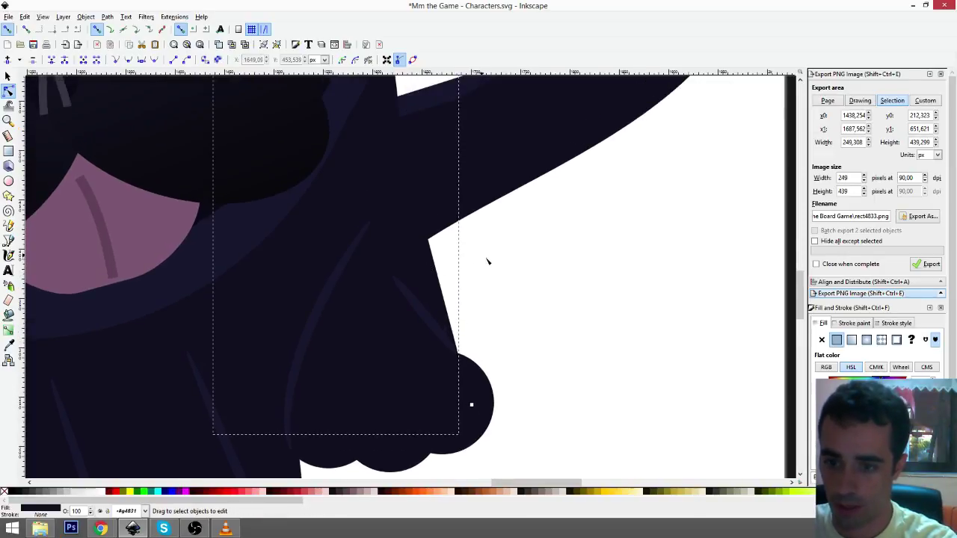
left_click(430, 271)
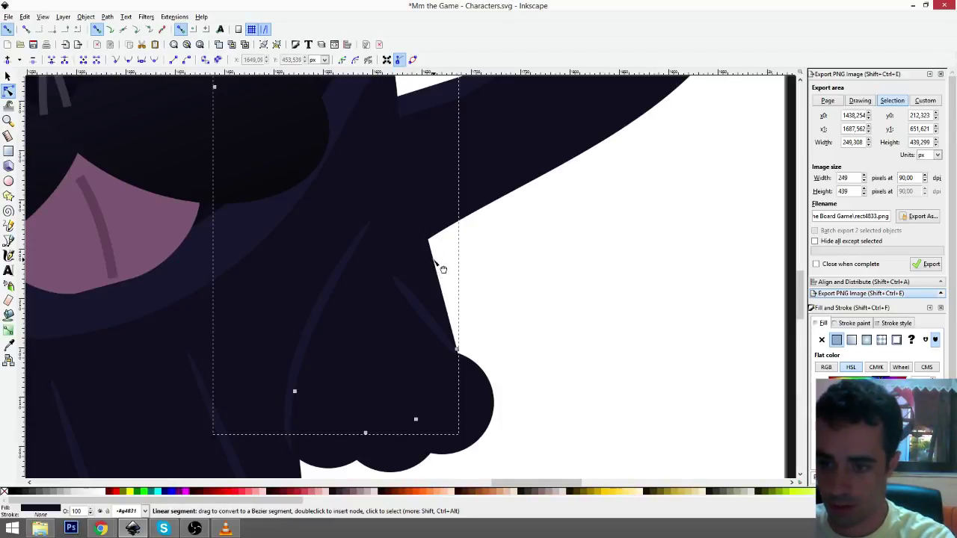
left_click_drag(434, 261, 406, 280)
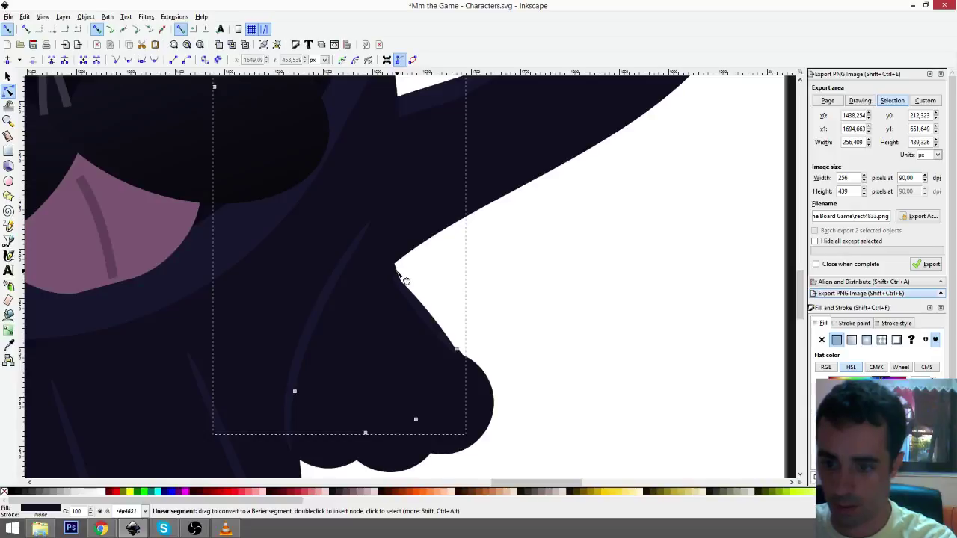
key("s")
left_click(497, 311)
scroll(506, 326, "down", 3)
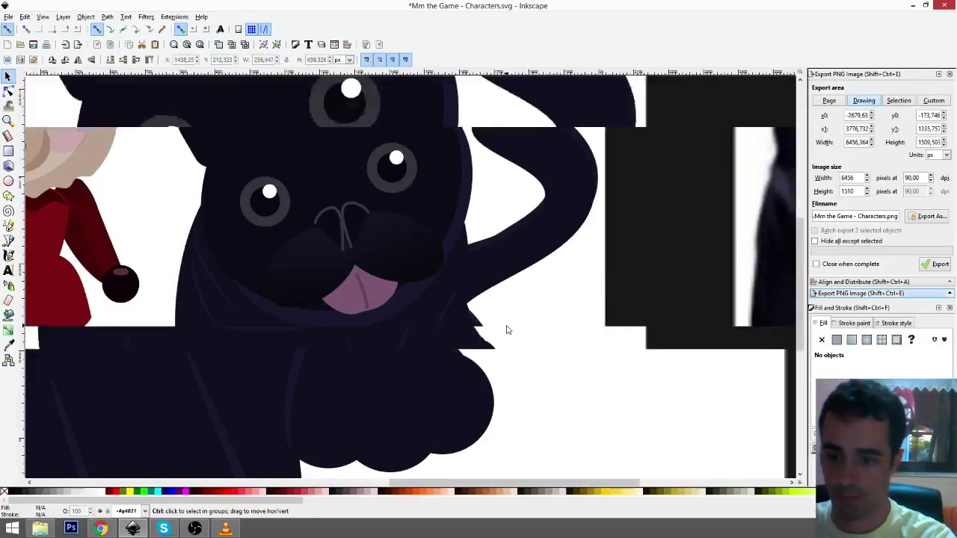
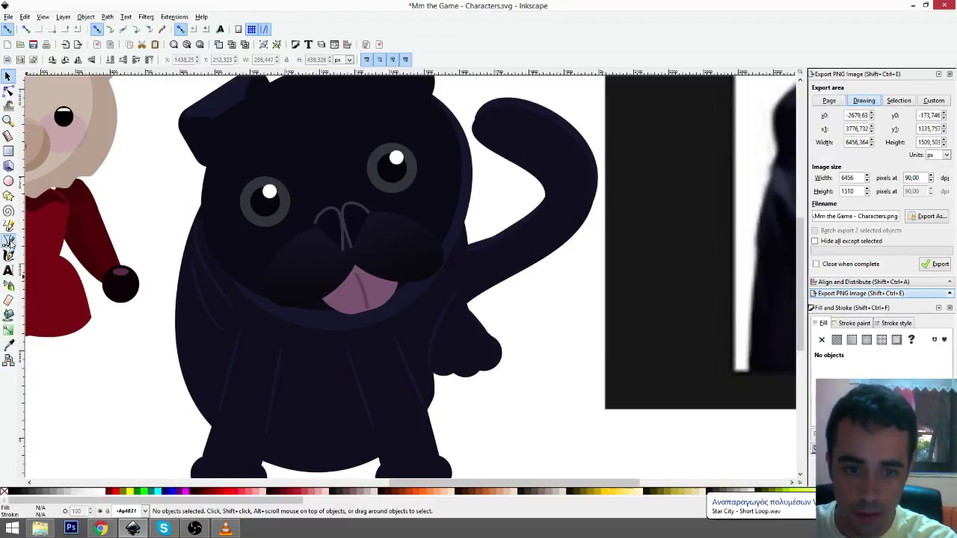
- Draw a short curved path about 42 by 63 px on the hind paw with the Bezier tool
left_click(9, 243)
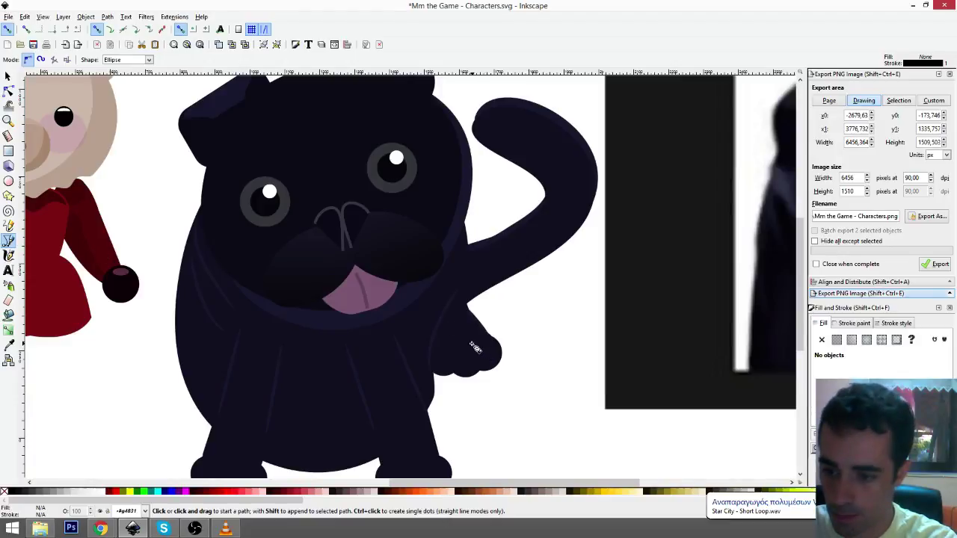
mouse_move(468, 344)
left_mouse_down()
mouse_move(478, 360)
mouse_move(474, 341)
left_mouse_up()
left_click(478, 363)
key("Return")
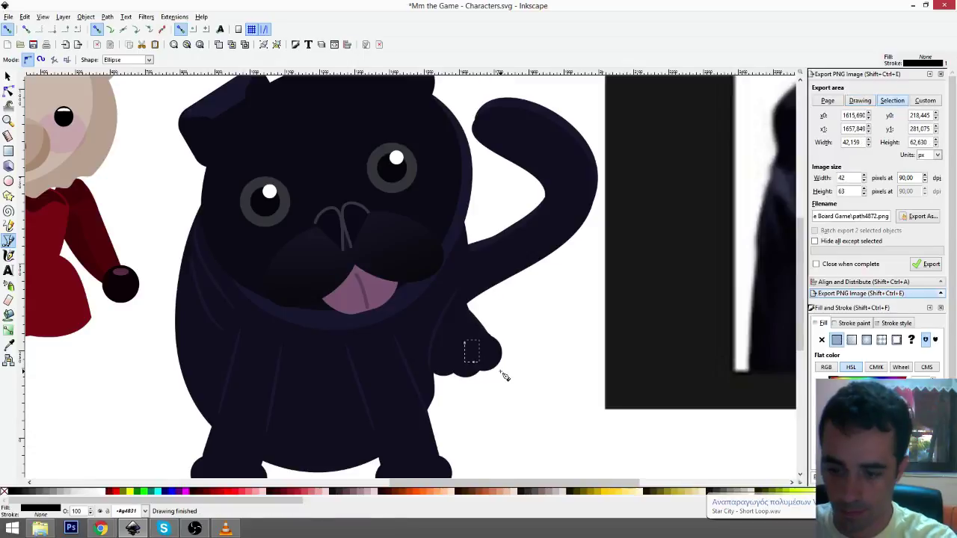
- Recolour the hind paw's curved path dark navy to match the highlight lines and reshape it along the outer toe gap, about 37 by 90 px
key("d")
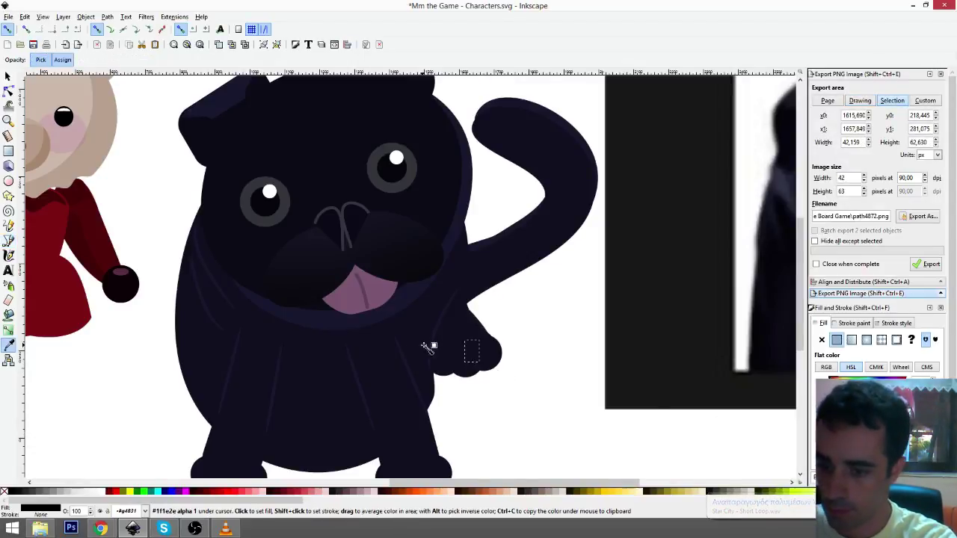
key("b")
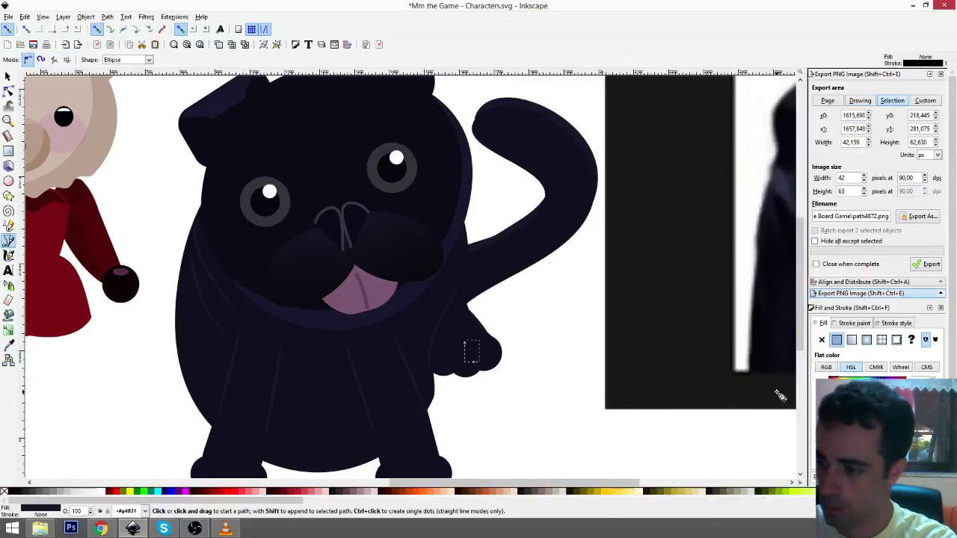
scroll(483, 366, "up", 3)
key("s")
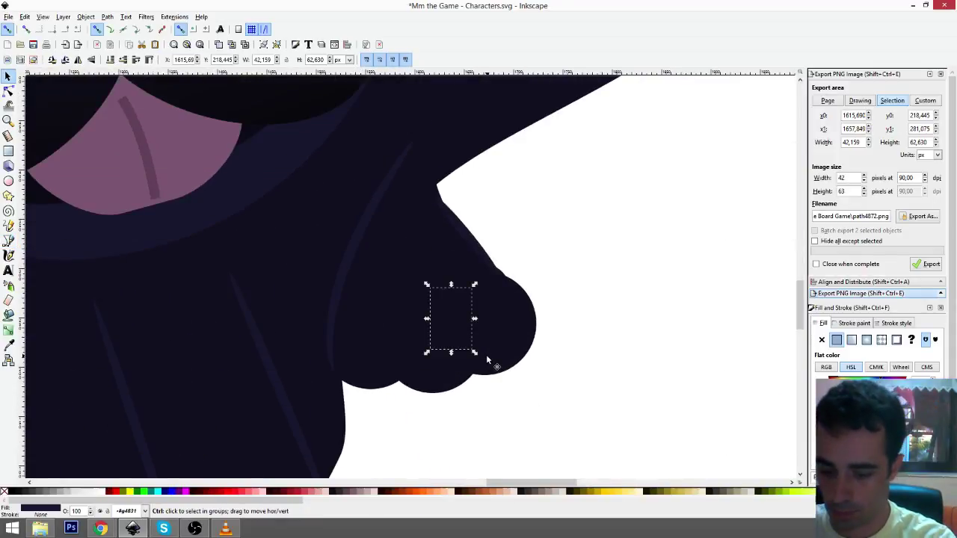
left_click_drag(486, 354, 447, 281)
key("n")
key("s")
- Duplicate the toe line onto the hind paw's inner toe gap and reshape the copy to about 19 by 93 px
key("ctrl+d")
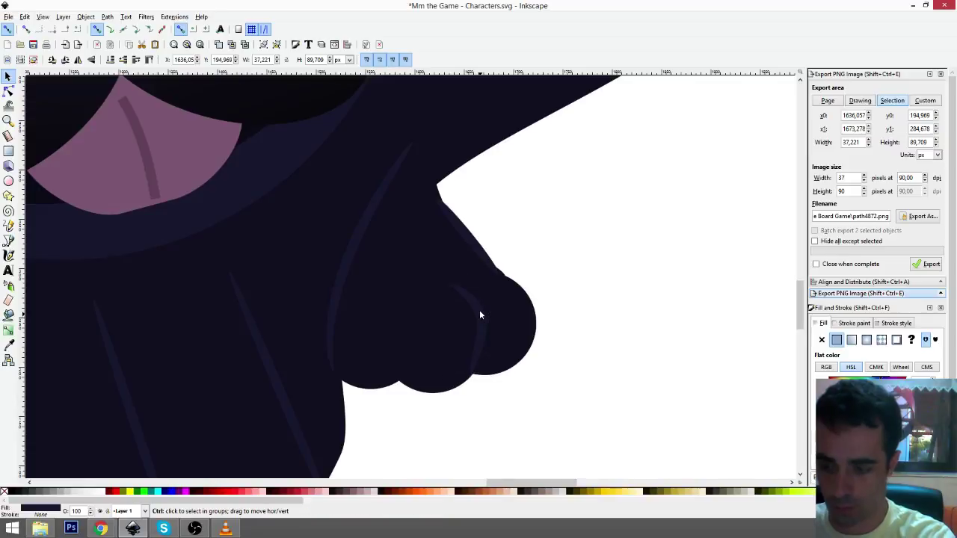
mouse_move(480, 319)
left_mouse_down()
mouse_move(407, 323)
mouse_move(396, 287)
mouse_move(400, 293)
left_mouse_up()
key("n")
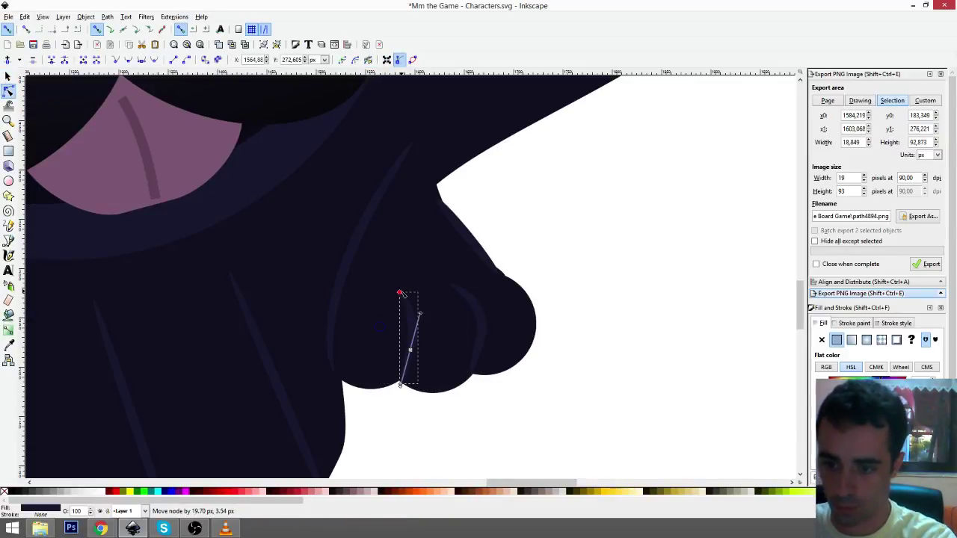
key("s")
left_click(462, 414)
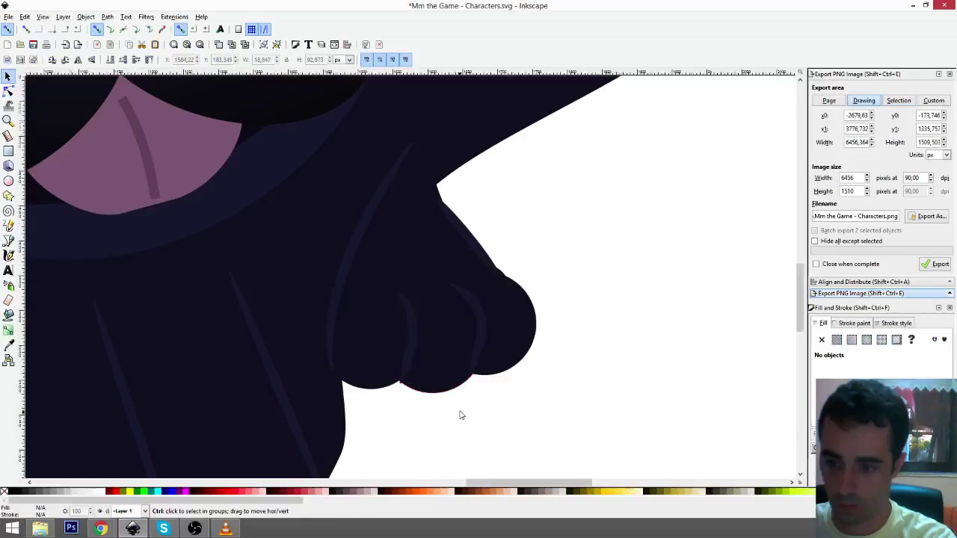
scroll(461, 414, "down", 3)
left_click_drag(468, 404, 537, 343)
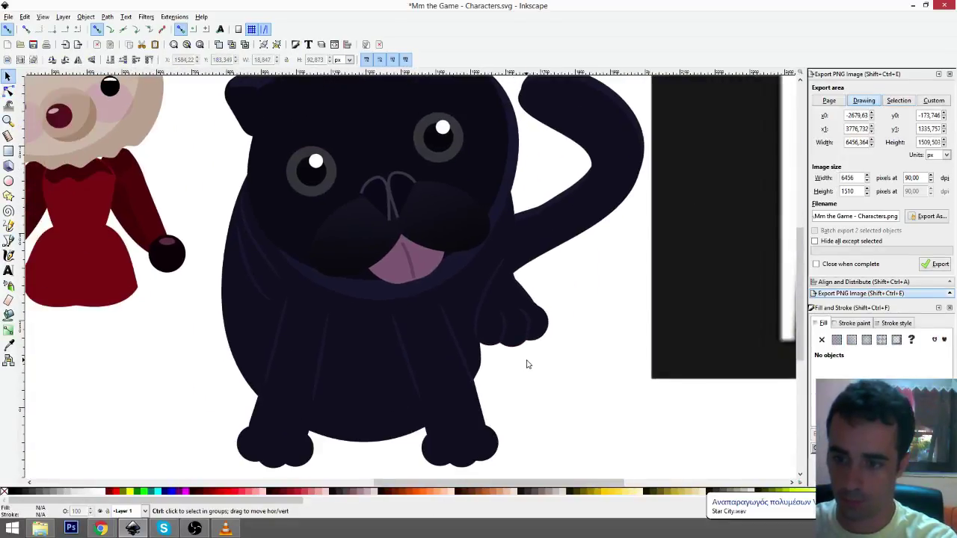
- Place copies of both hind-paw toe lines on the toe gaps of the front paw nearest the tail
left_click(505, 327)
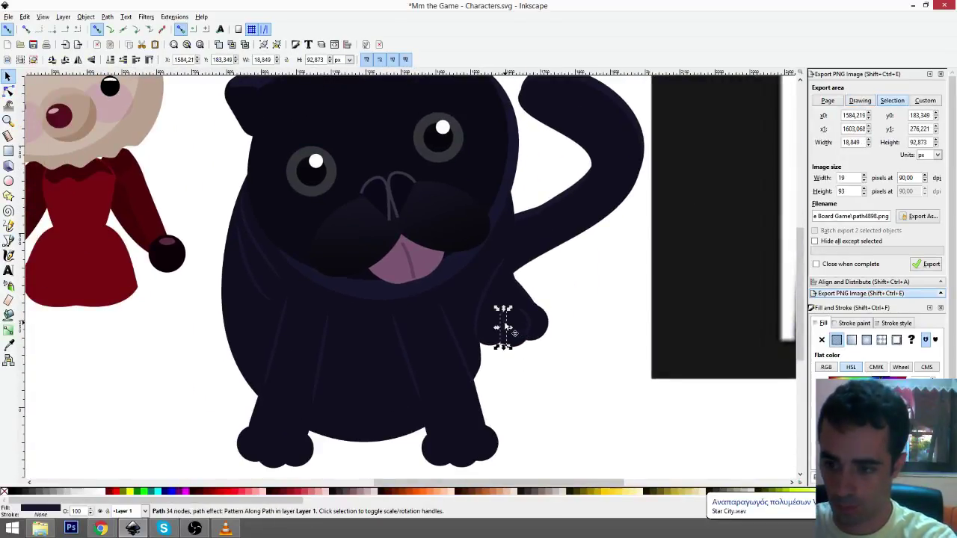
left_click_drag(505, 327, 454, 447)
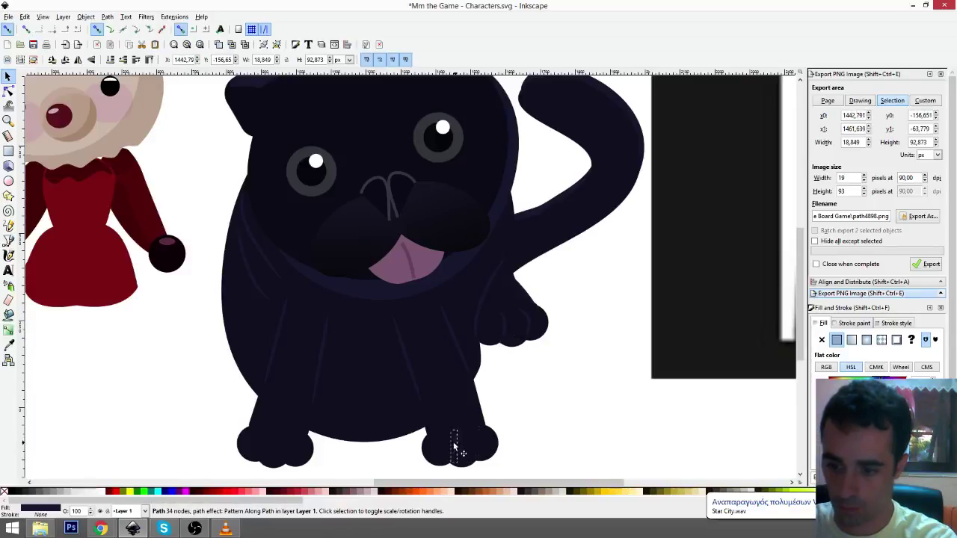
left_click(530, 325)
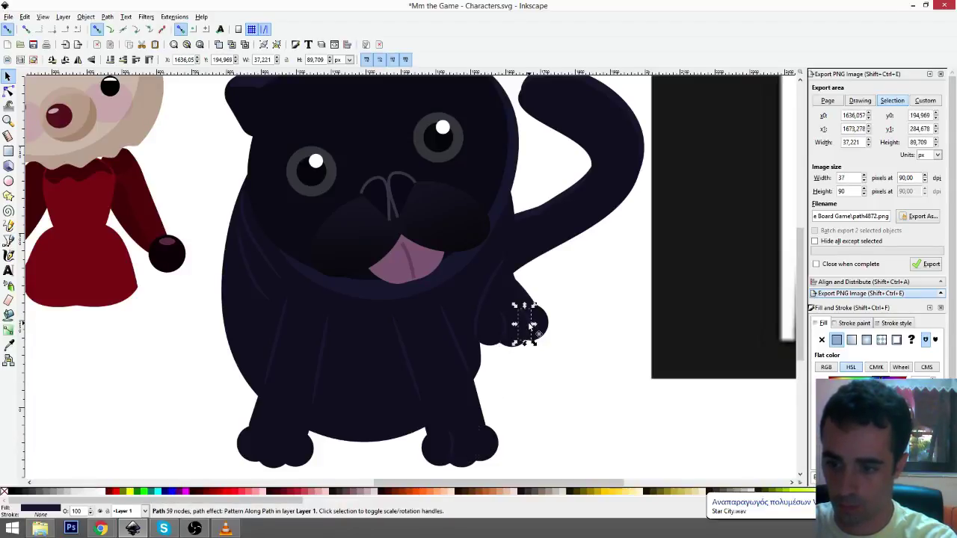
left_click_drag(530, 325, 478, 446)
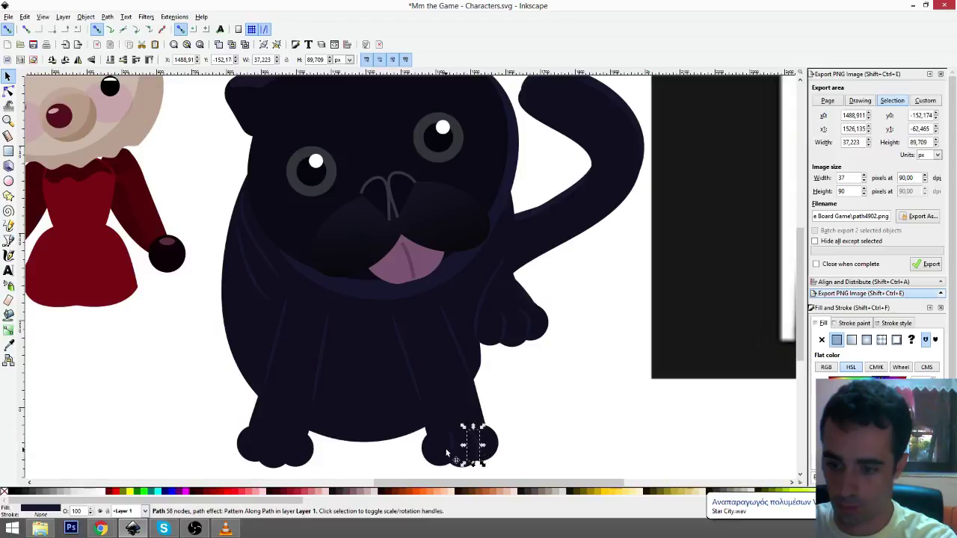
- Group the front paw's two toe lines and place a copy of the group on the other front paw
left_click(454, 447, "shift")
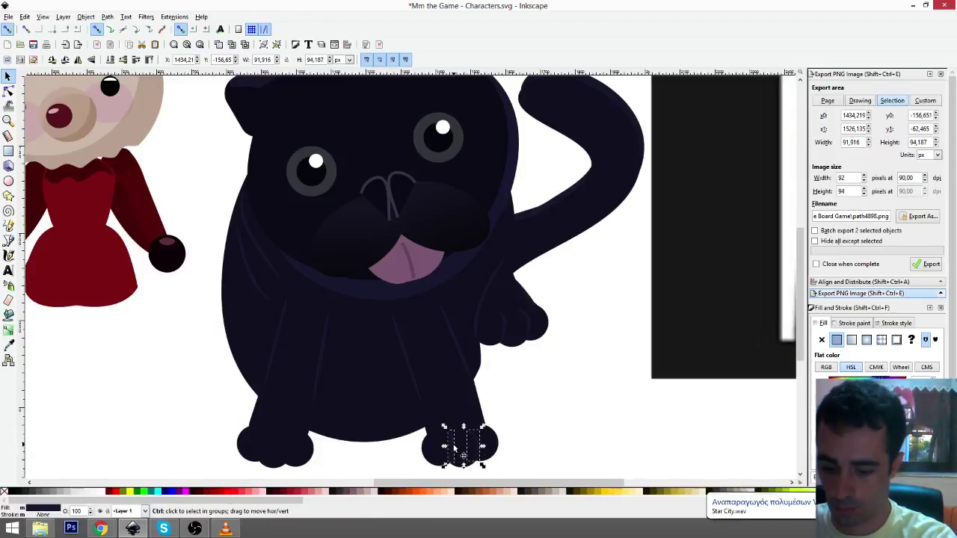
key("ctrl+g")
left_click_drag(453, 447, 269, 443)
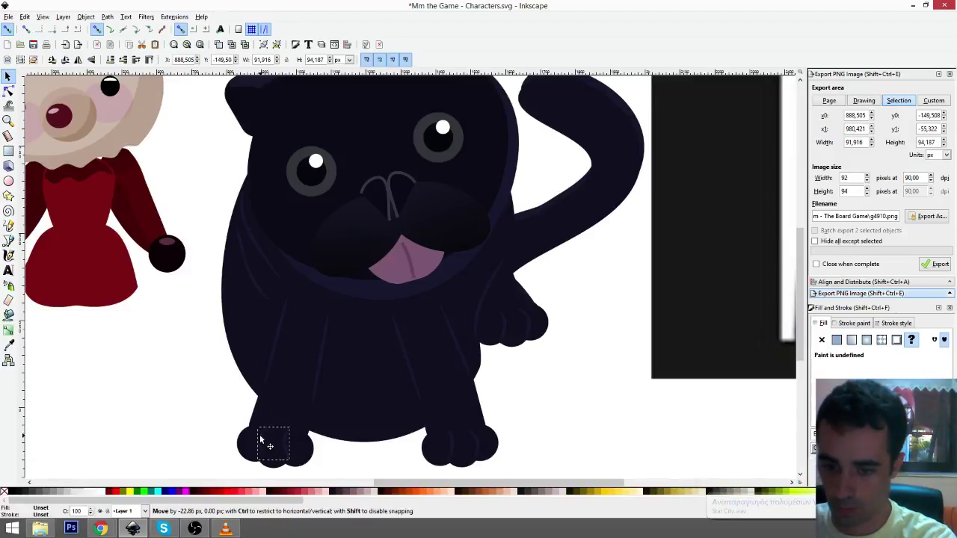
left_click(514, 380)
scroll(516, 377, "down", 2)
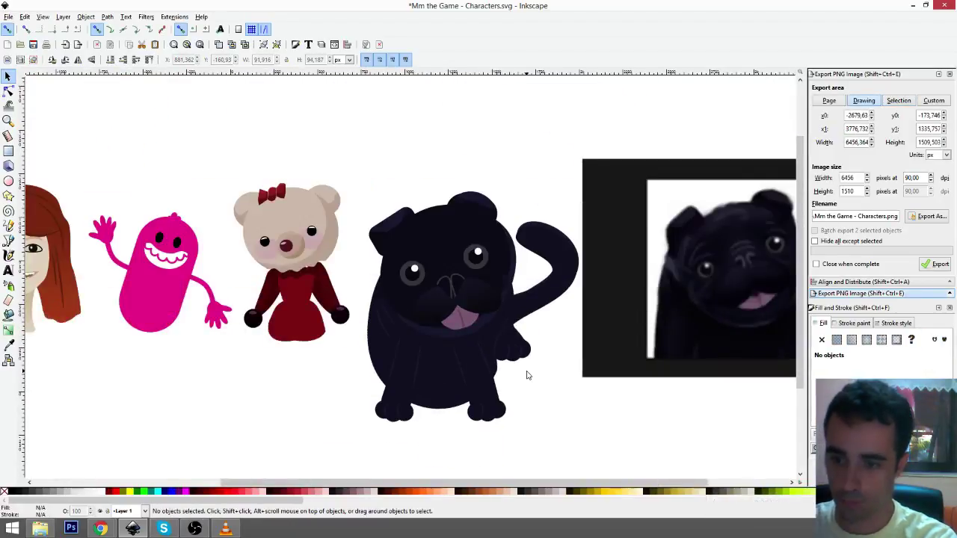
scroll(515, 419, "right", 1)
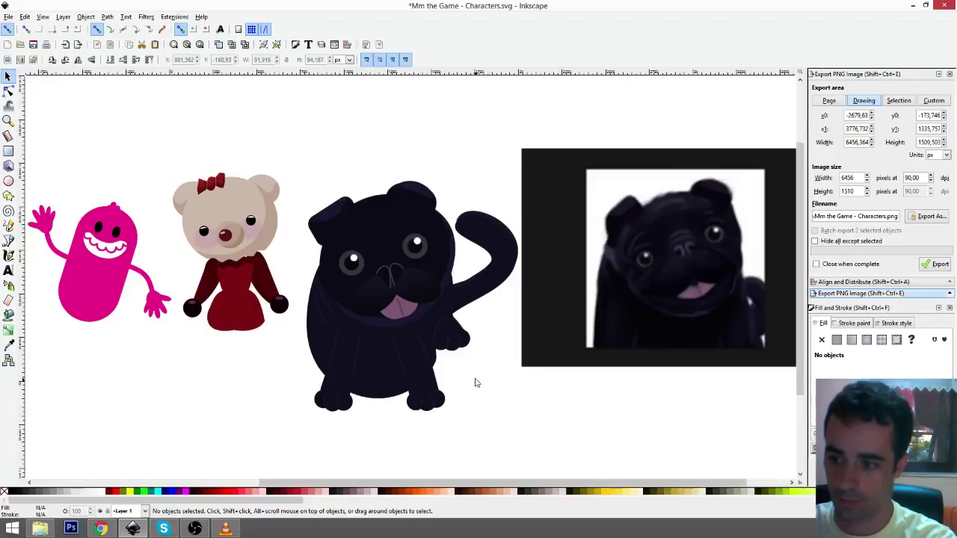
- Extend the muzzle lobe on the bear's side outward by moving its nodes, making it about 311 by 224 px
scroll(416, 354, "up", 1)
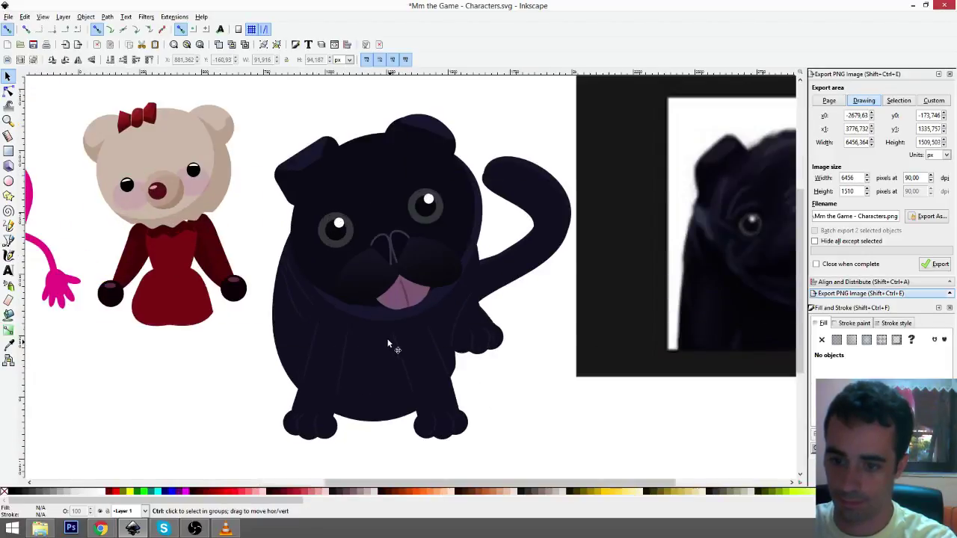
left_click(349, 285)
key("n")
left_click(361, 296)
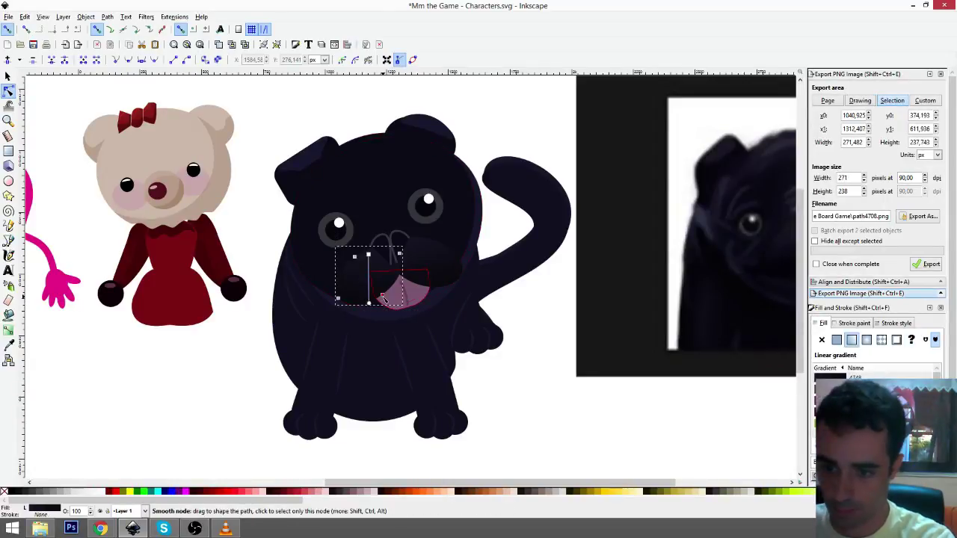
left_click_drag(382, 292, 327, 296)
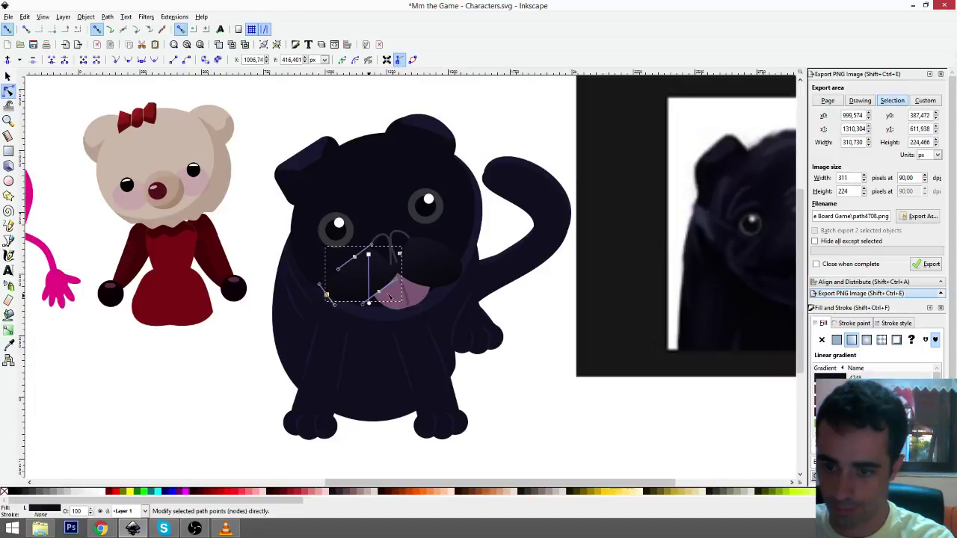
- Pull the outer node of the tail-side muzzle lobe outward and slightly up, making the lobe about 320 by 198 px
left_click(458, 279)
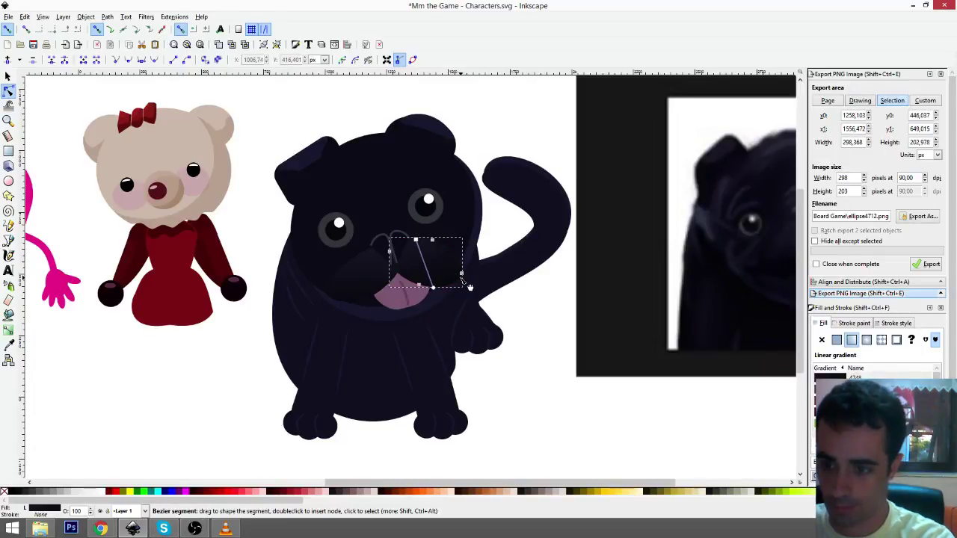
left_click_drag(461, 275, 467, 261)
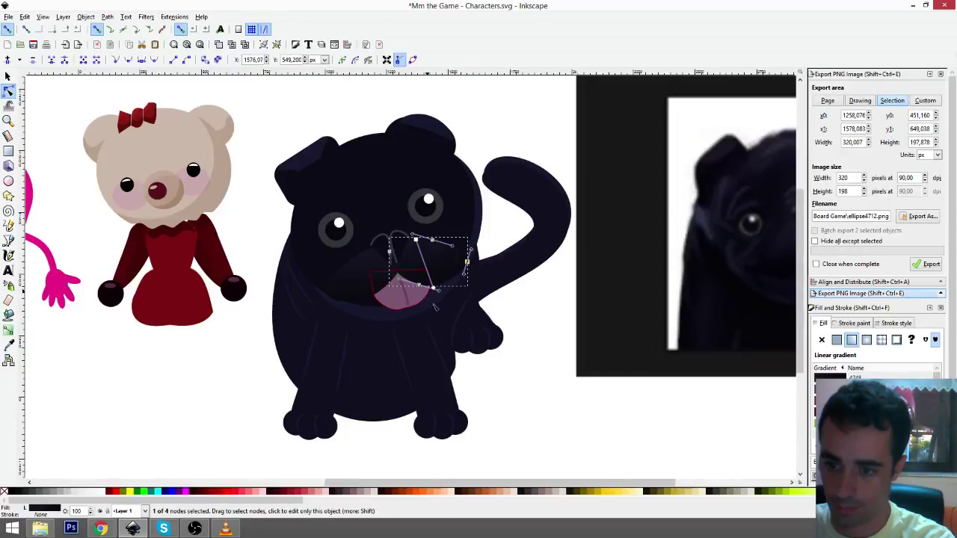
key("s")
left_click(521, 363)
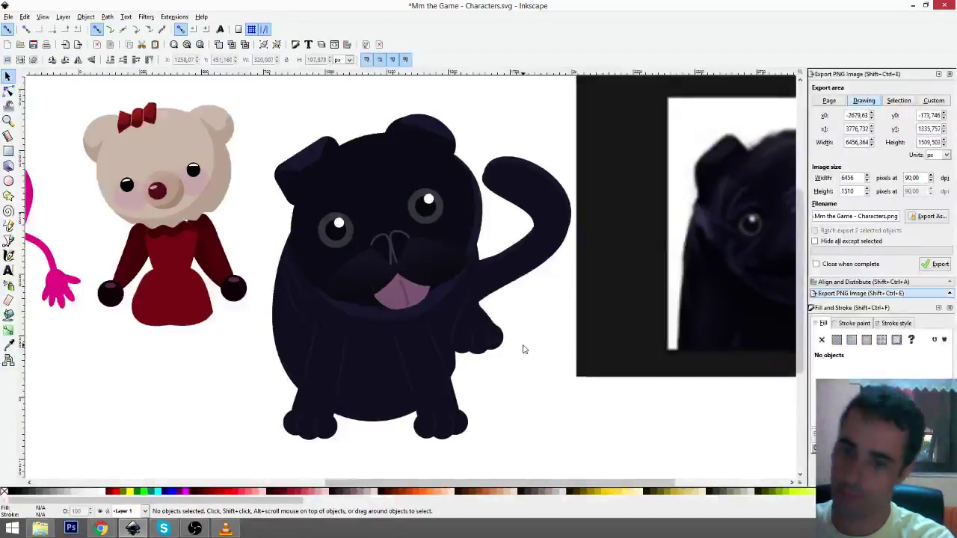
scroll(522, 347, "down", 1)
left_click_drag(515, 369, 457, 367)
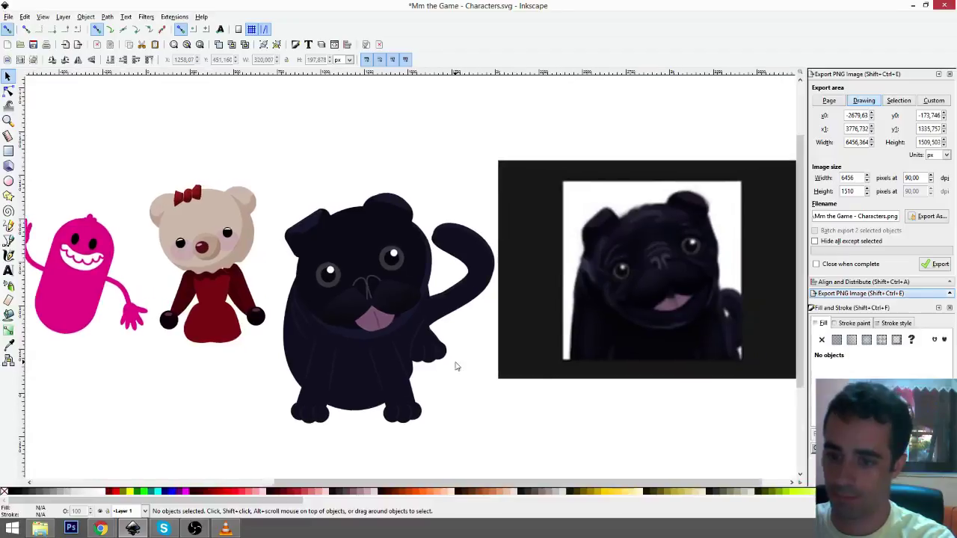
- Give the pug's head shape a linear gradient fill running from the top of the forehead down to between the eyes
left_click(353, 229)
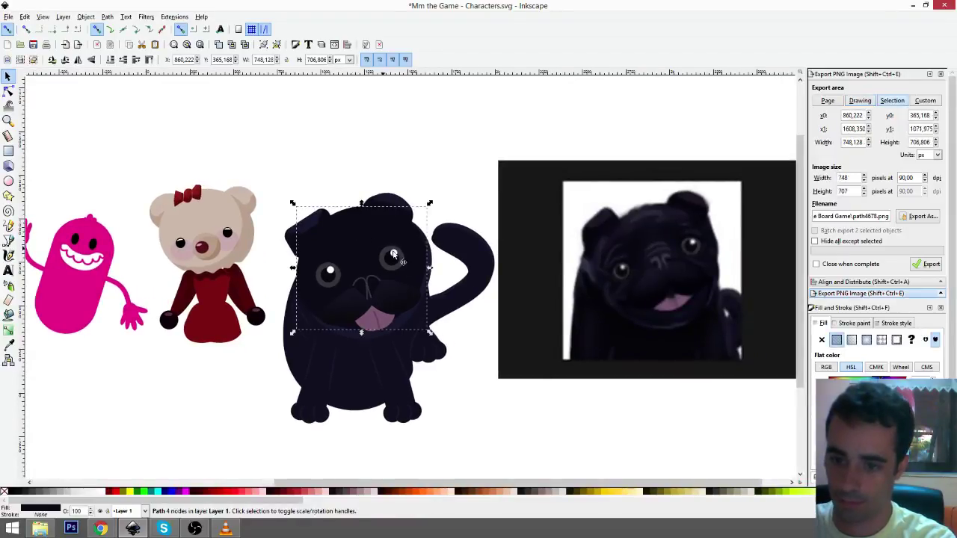
left_click(851, 340)
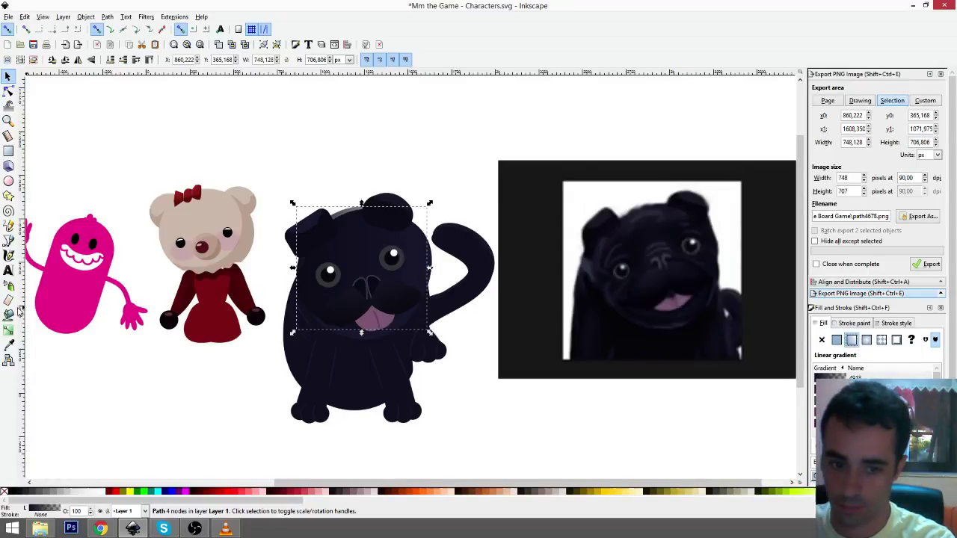
left_click(8, 330)
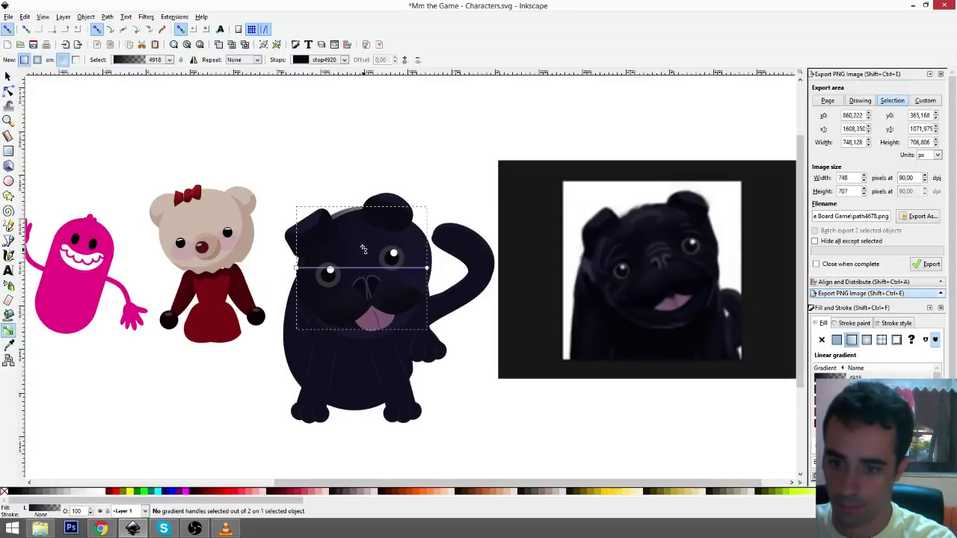
left_click_drag(349, 213, 365, 257)
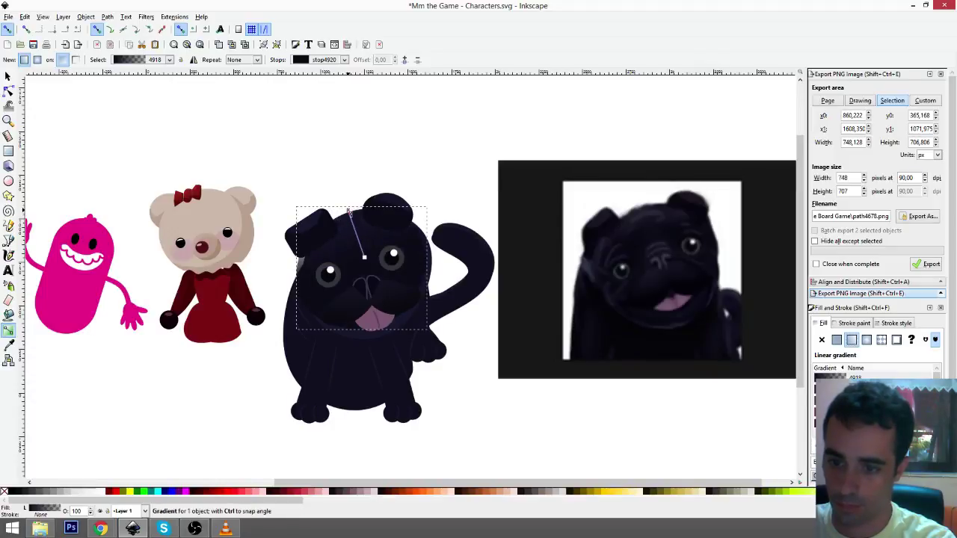
left_click_drag(350, 213, 348, 211)
key("s")
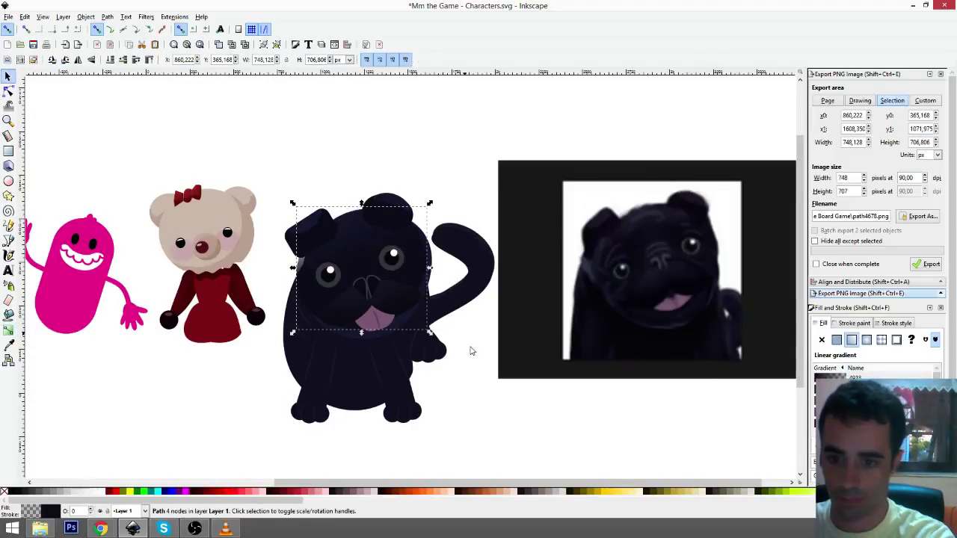
left_click(484, 382)
- Rotate the folded ear on the bear's side together with its highlight shape slightly counterclockwise
scroll(350, 277, "up", 2)
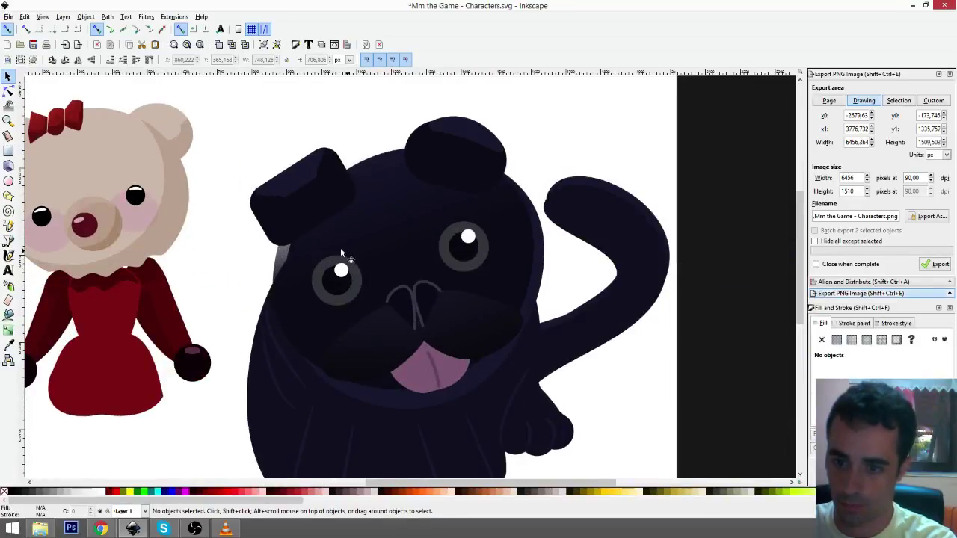
left_click(320, 200)
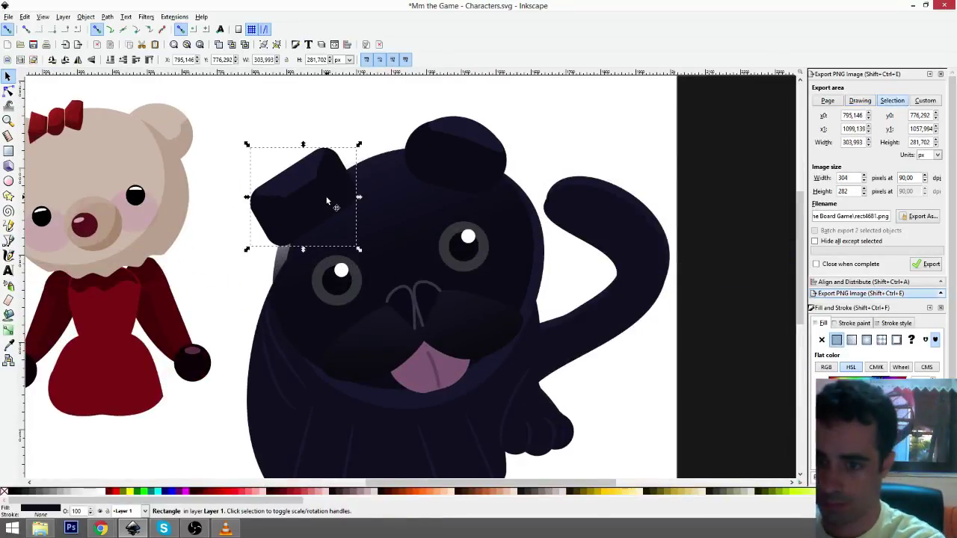
left_click(285, 196, "shift")
left_click(276, 221)
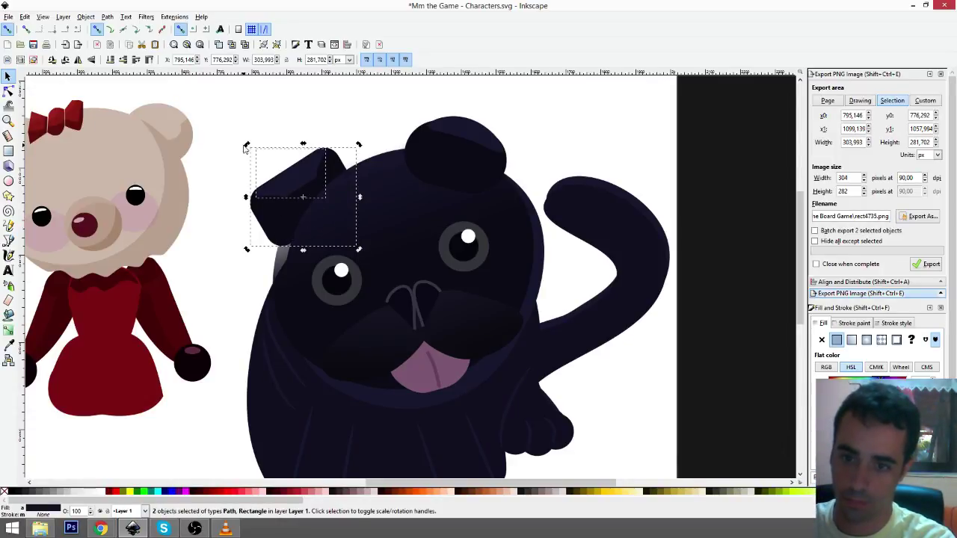
left_click_drag(245, 145, 239, 156)
left_click(325, 98)
- Draw a slanted Bezier line about 183 by 115 px on the forehead above the eye on the bear's side
scroll(414, 262, "down", 1)
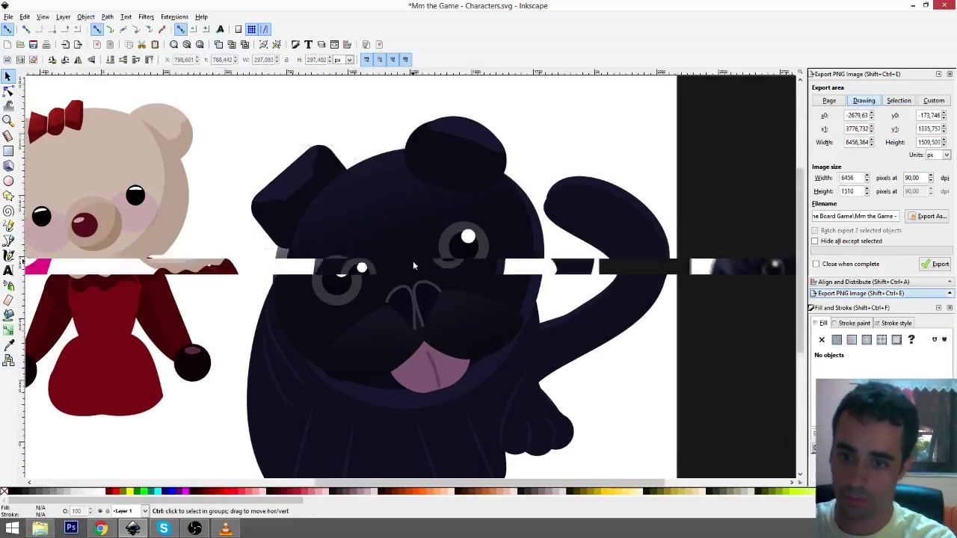
scroll(413, 261, "down", 1)
scroll(414, 262, "right", 1)
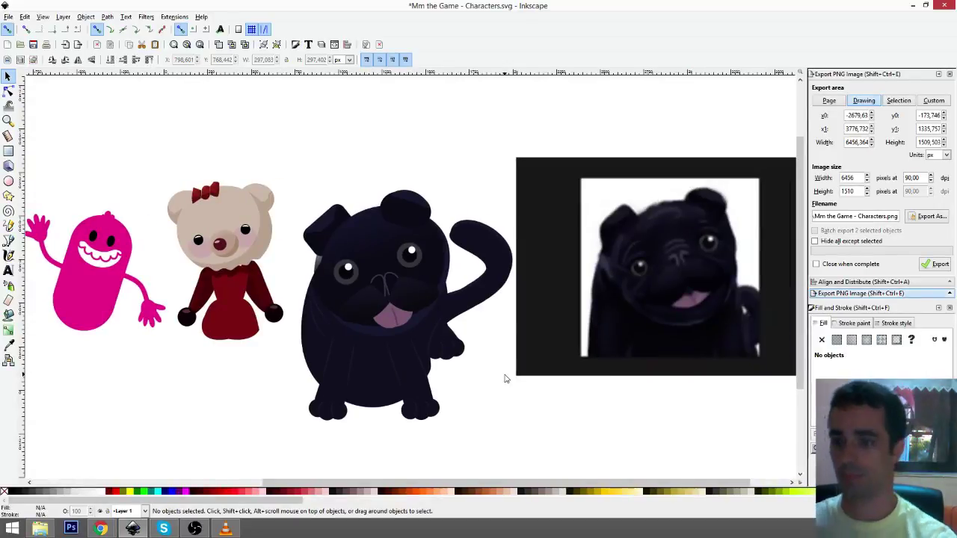
left_click_drag(492, 353, 469, 326)
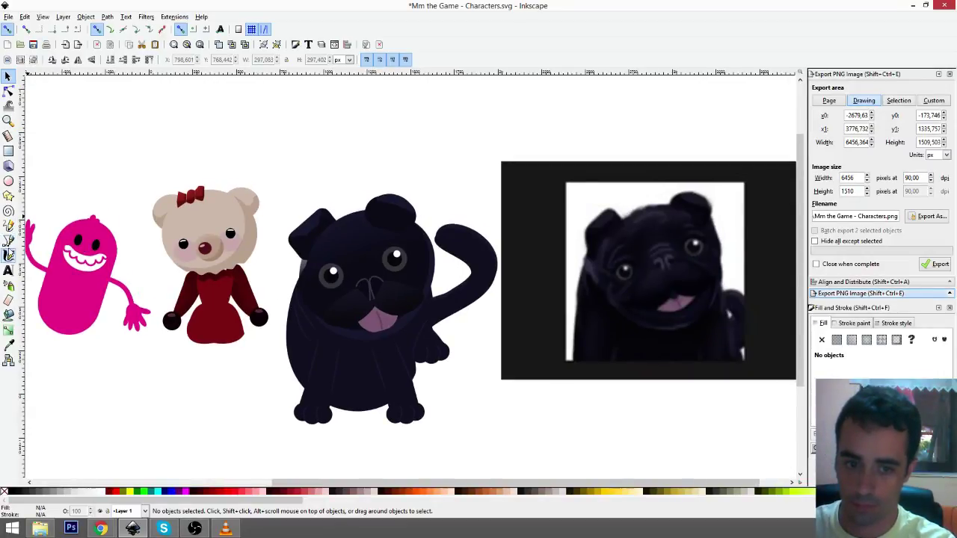
left_click(9, 241)
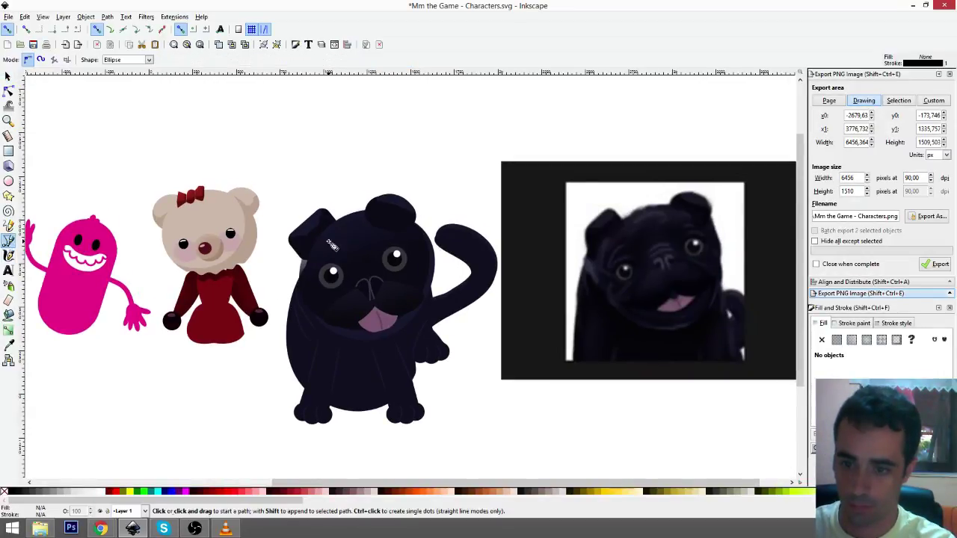
left_click(328, 242)
double_click(361, 222)
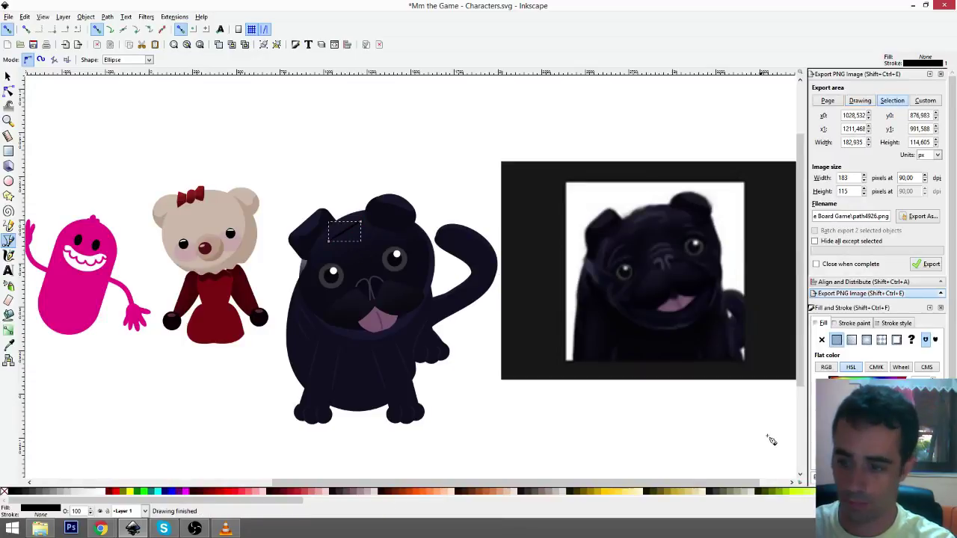
- Recolour the slanted forehead line with a dark navy sampled from the drawing and bend it into an upward arc
key("d")
key("b")
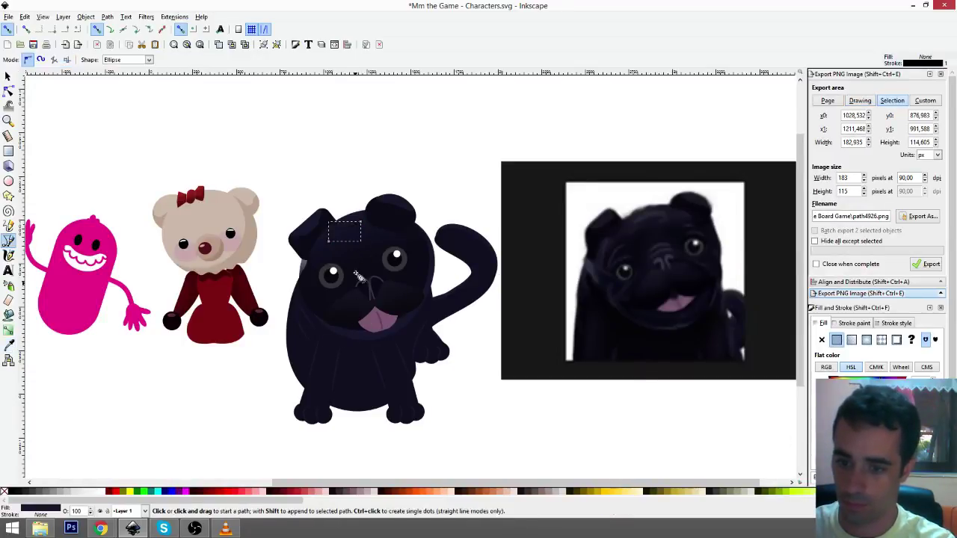
key("n")
scroll(355, 256, "up", 5)
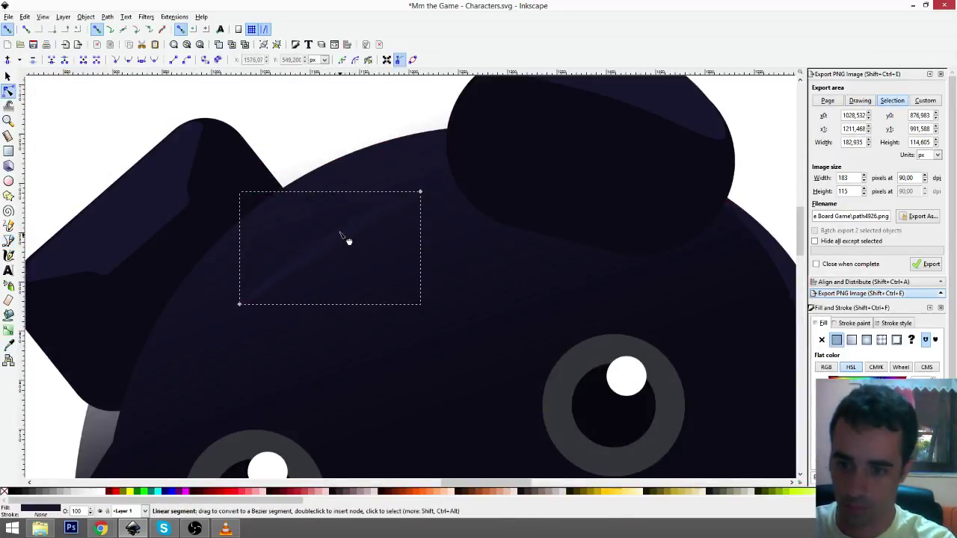
key("shift+u")
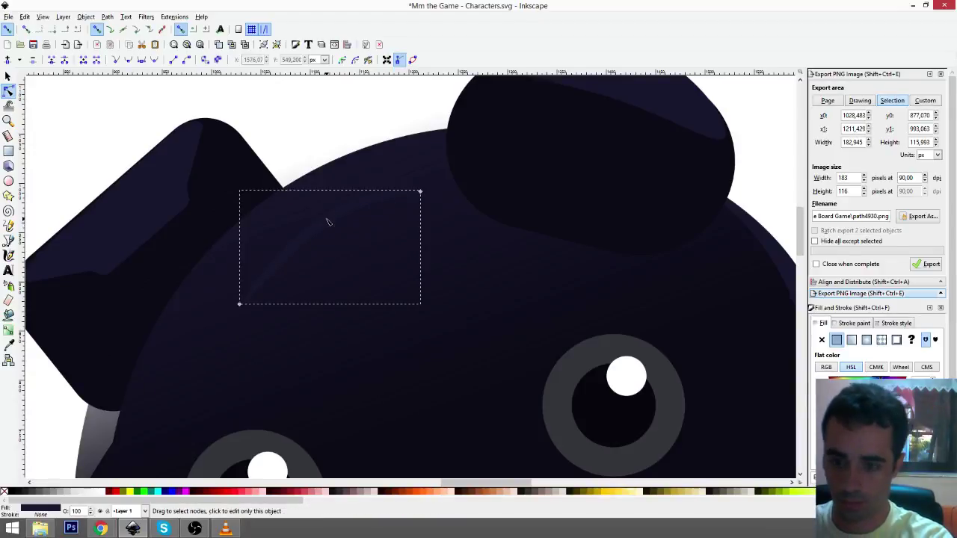
- Place a copy of the curved forehead line nearer the tail-side ear, rotated flatter to about 200 by 87 px
key("s")
left_click_drag(326, 220, 461, 212)
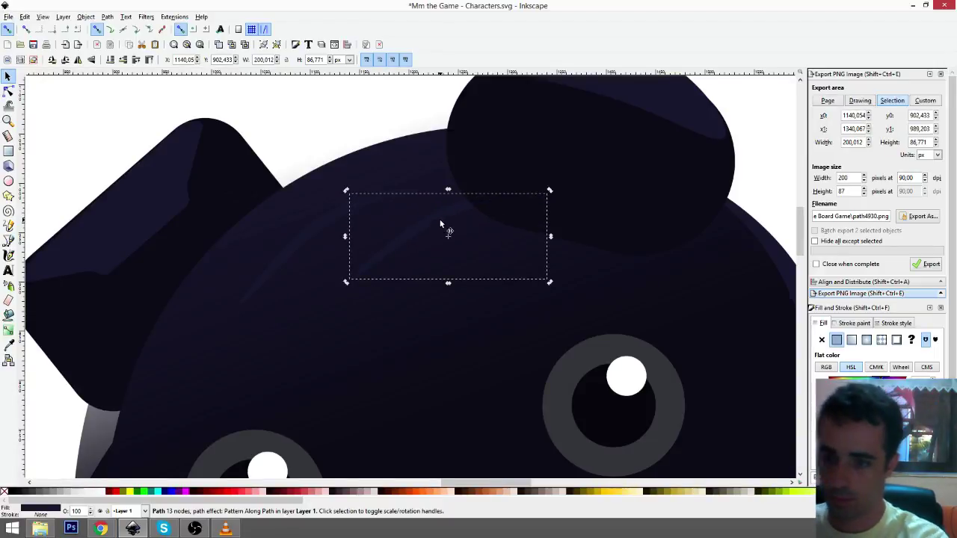
left_click(297, 129)
scroll(481, 362, "down", 3)
left_click_drag(526, 397, 466, 321)
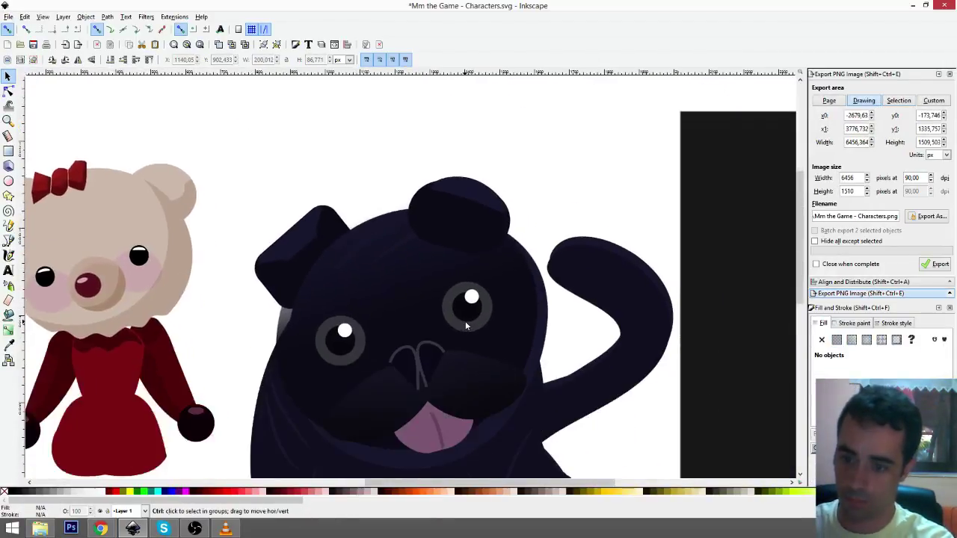
scroll(465, 321, "down", 1)
scroll(477, 325, "down", 3)
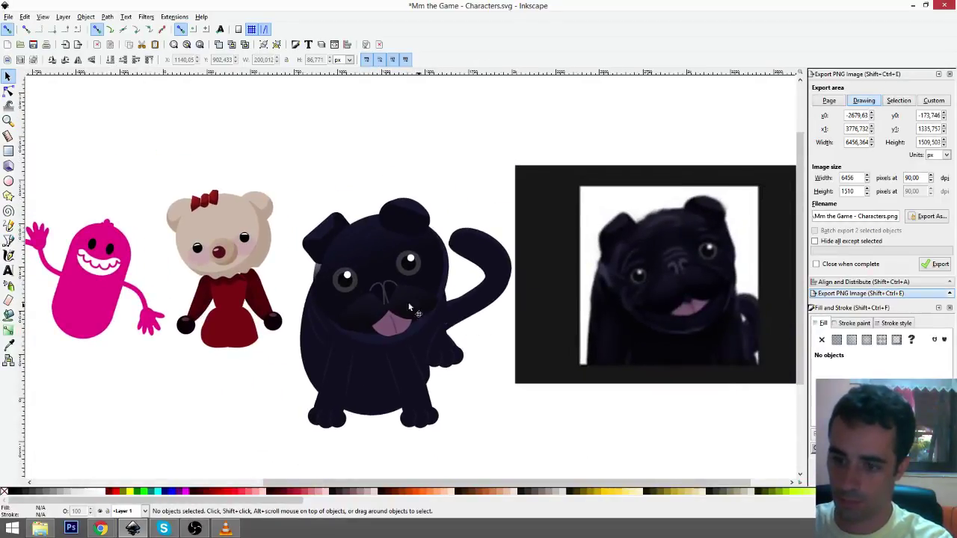
scroll(409, 307, "up", 3)
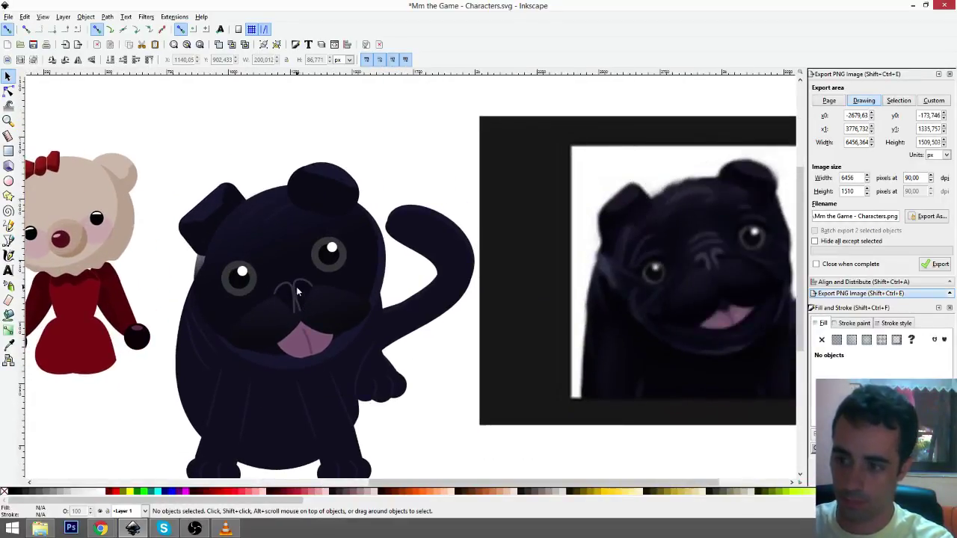
- Duplicate the bear-side eye, offset the copy up onto the forehead, and delete its pupil and white glint to keep only the outer circle
left_click(226, 279)
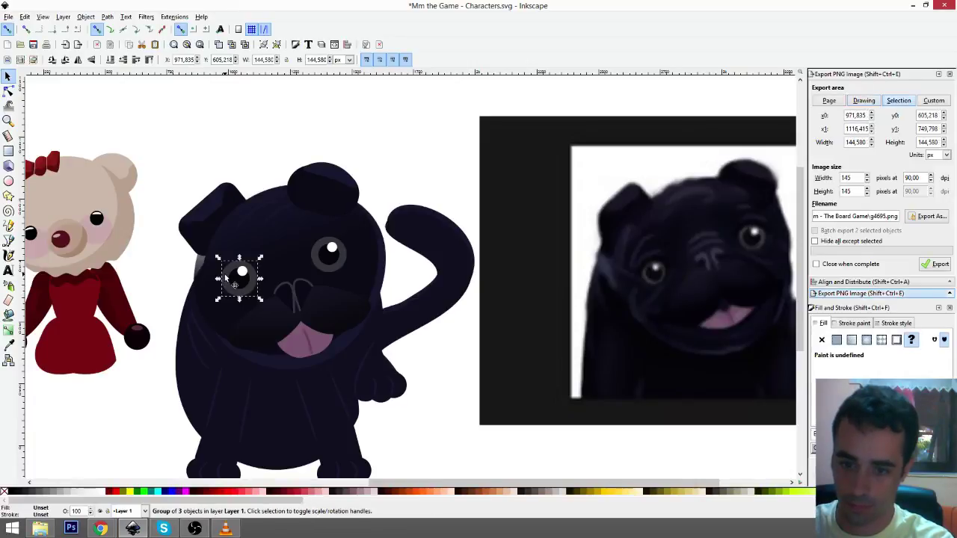
key("ctrl+d")
left_click_drag(226, 279, 243, 246)
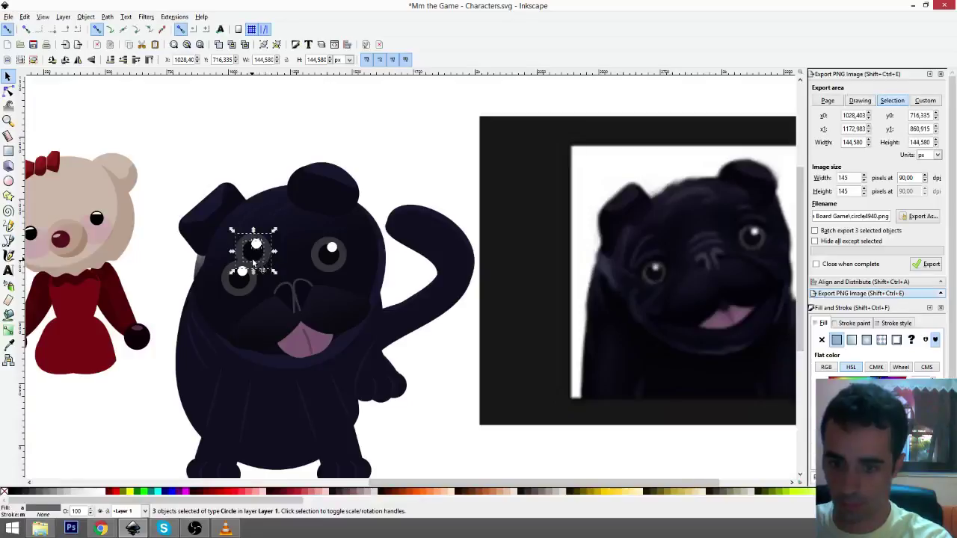
left_click(254, 260)
left_click(252, 256)
key("Delete")
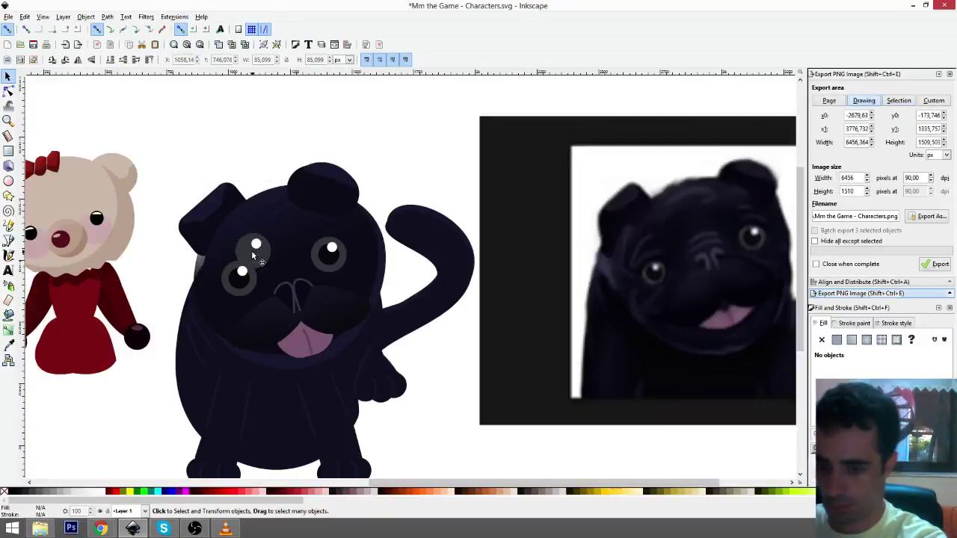
left_click(255, 246)
key("Delete")
- Fill the leftover circle with the pupil's black, widen it to about 149 px and place it behind the bear-side eye, slightly higher
left_click(255, 258)
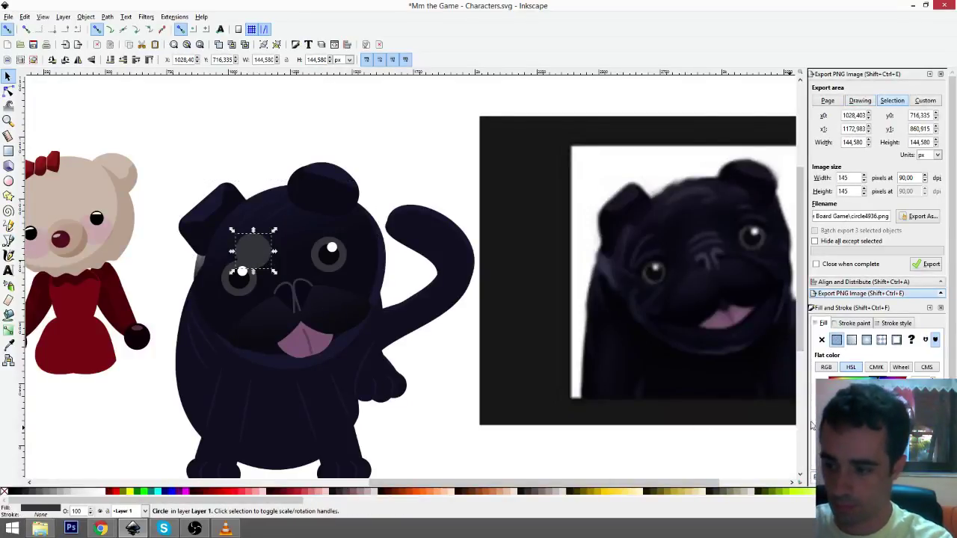
key("d")
left_click(242, 282)
key("s")
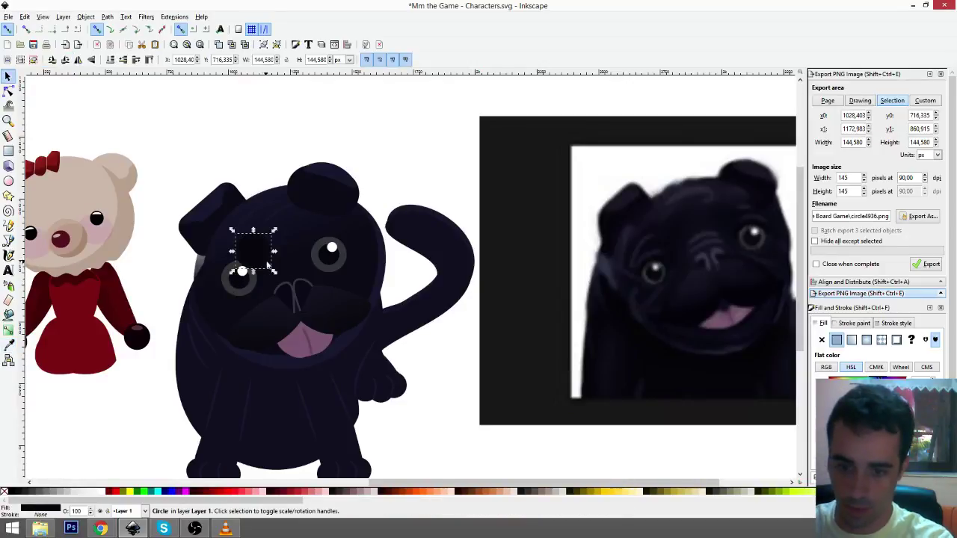
left_click_drag(260, 249, 240, 275)
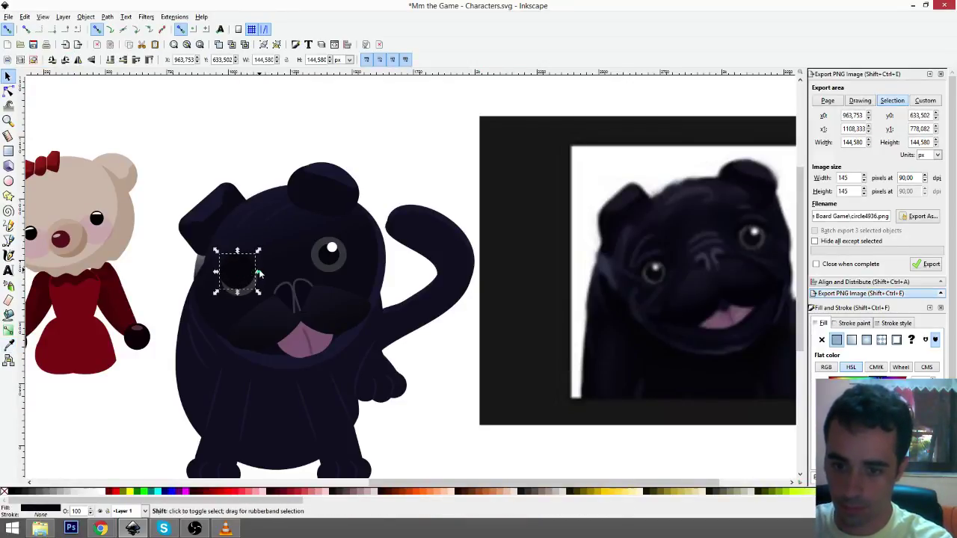
left_click_drag(258, 272, 260, 275)
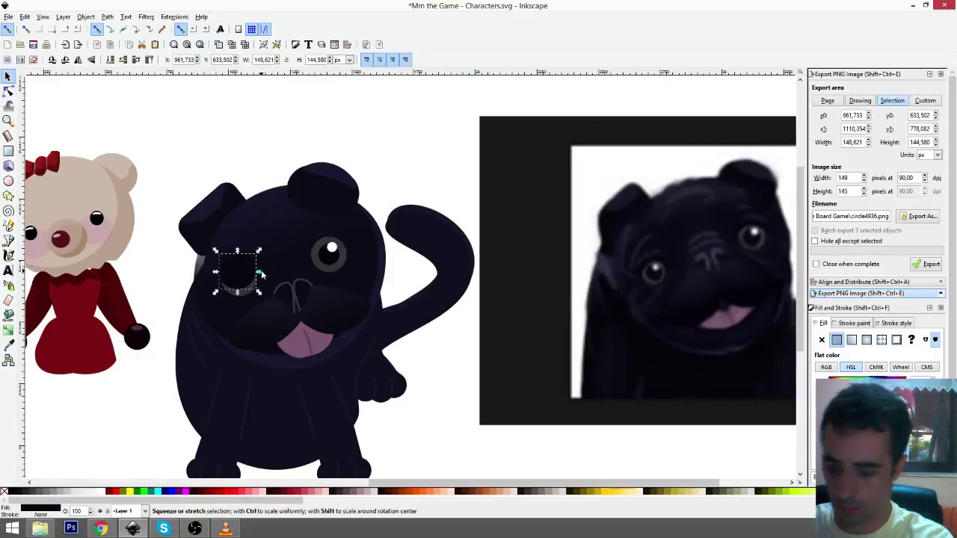
key("Page_Down")
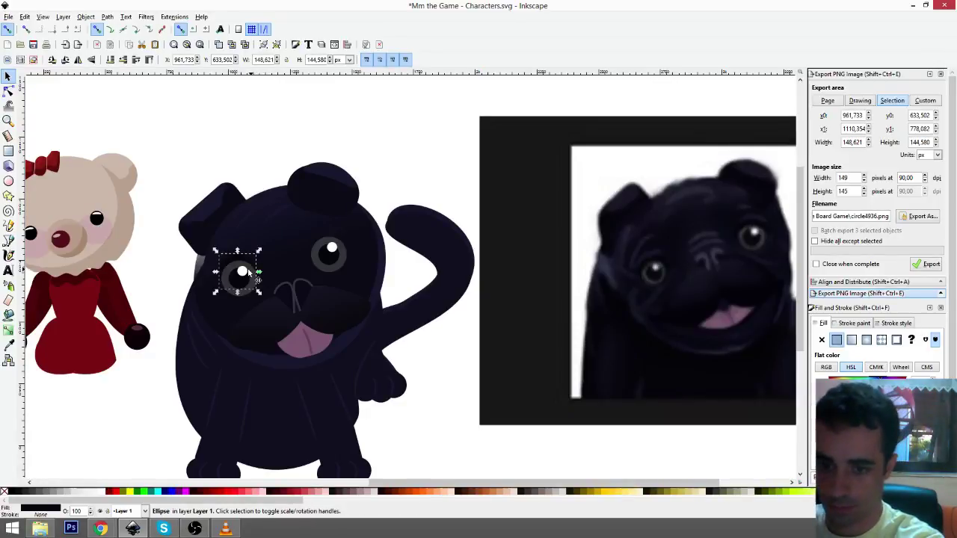
- Place a copy of the black eye-shadow ellipse behind the tail-side eye, offset slightly up toward the bear
scroll(248, 273, "up", 2)
left_click_drag(286, 254, 451, 222)
key("ctrl+d")
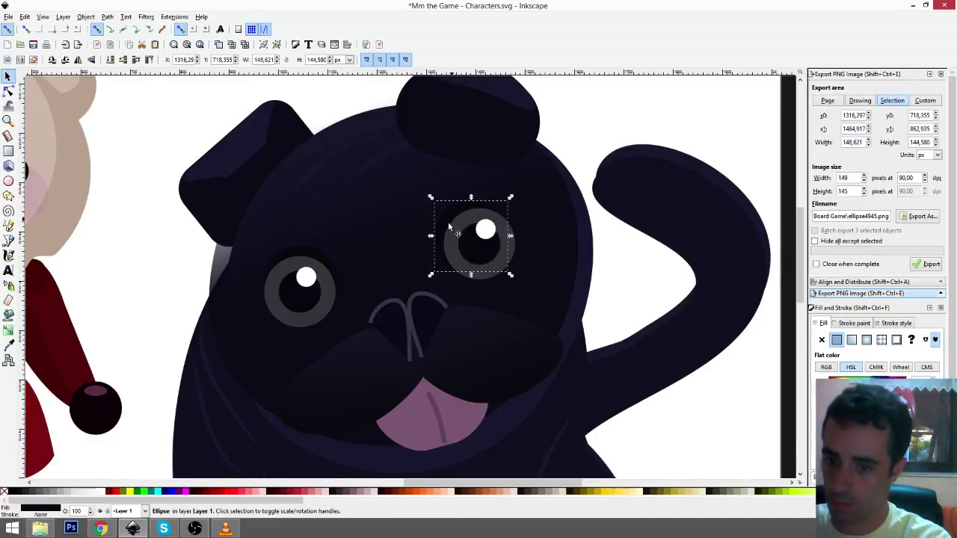
left_click(678, 448)
scroll(656, 420, "down", 2)
left_click_drag(610, 404, 406, 342)
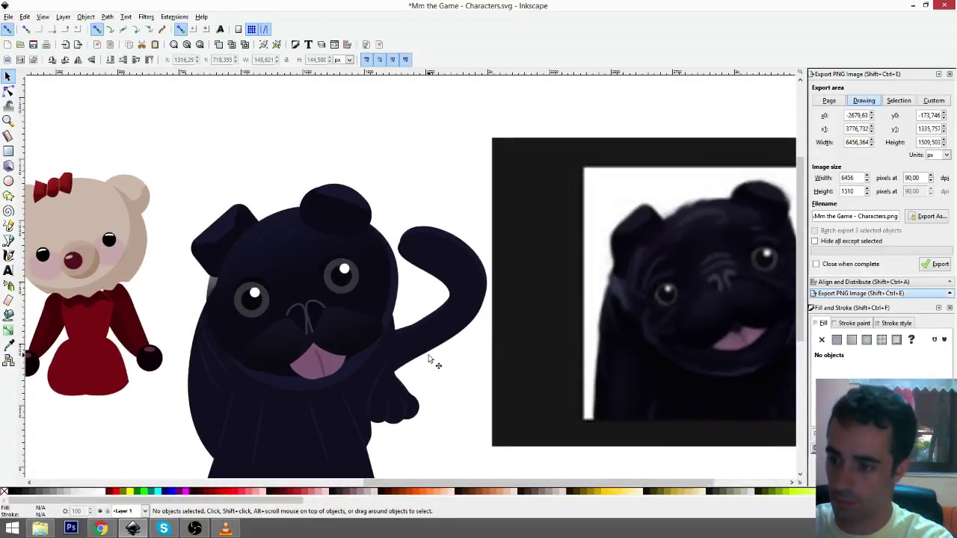
- Set the stroke width of both curved nose lines to 20 px
scroll(415, 357, "right", 1)
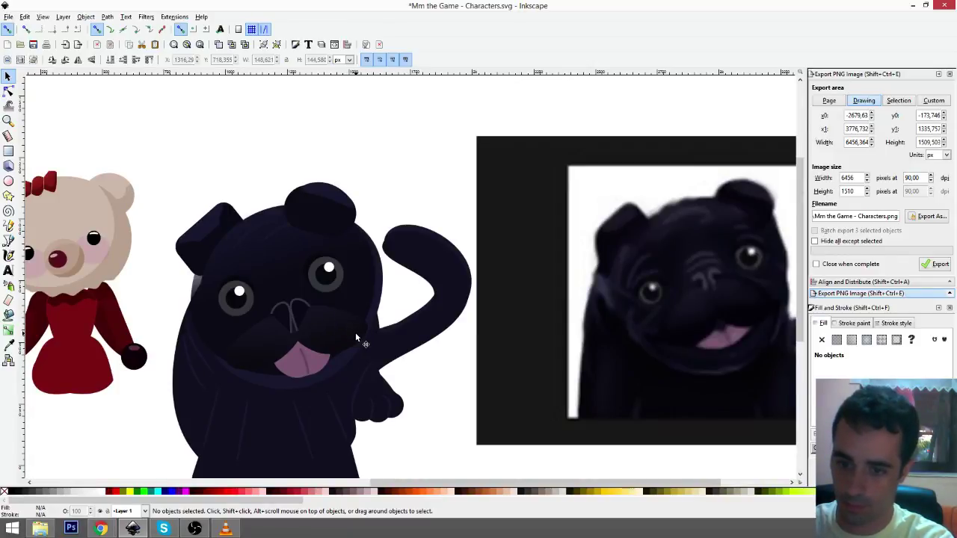
left_click(284, 317, "ctrl")
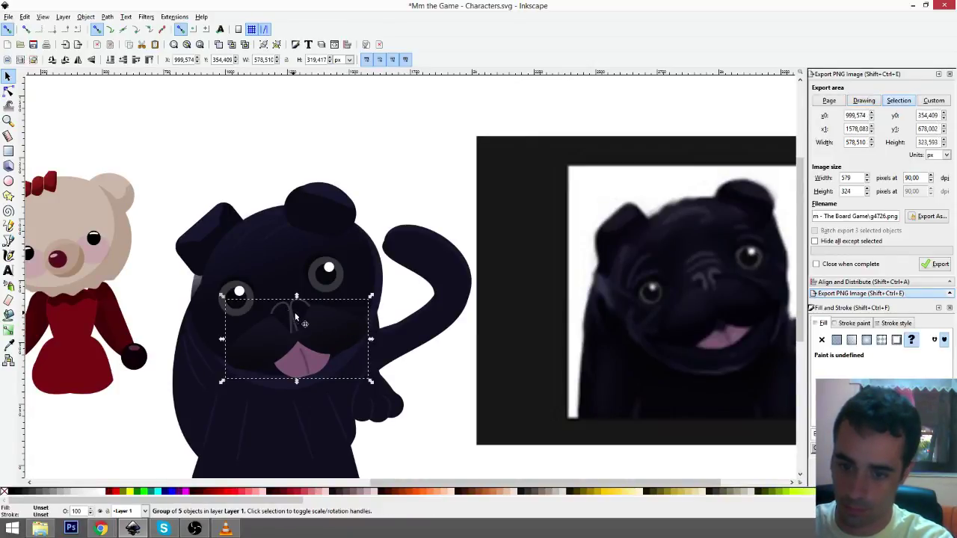
scroll(276, 330, "up", 2)
left_click(290, 292, "ctrl")
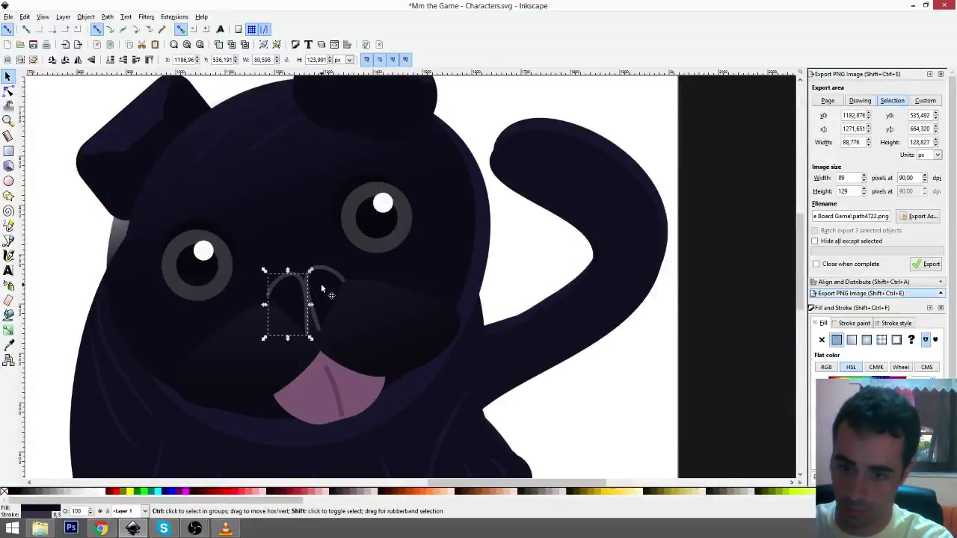
left_click(321, 283, "ctrl+shift")
left_click(896, 323)
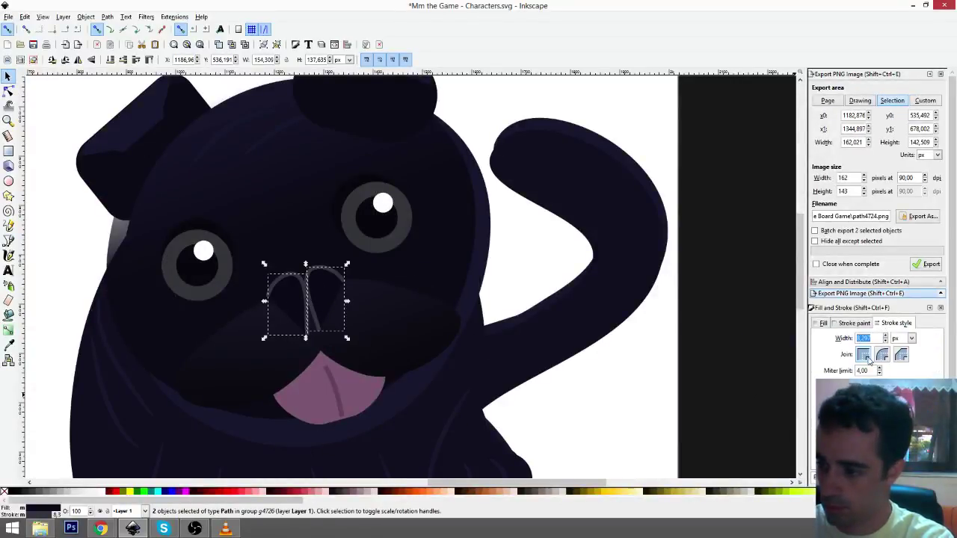
type("15")
key("Return")
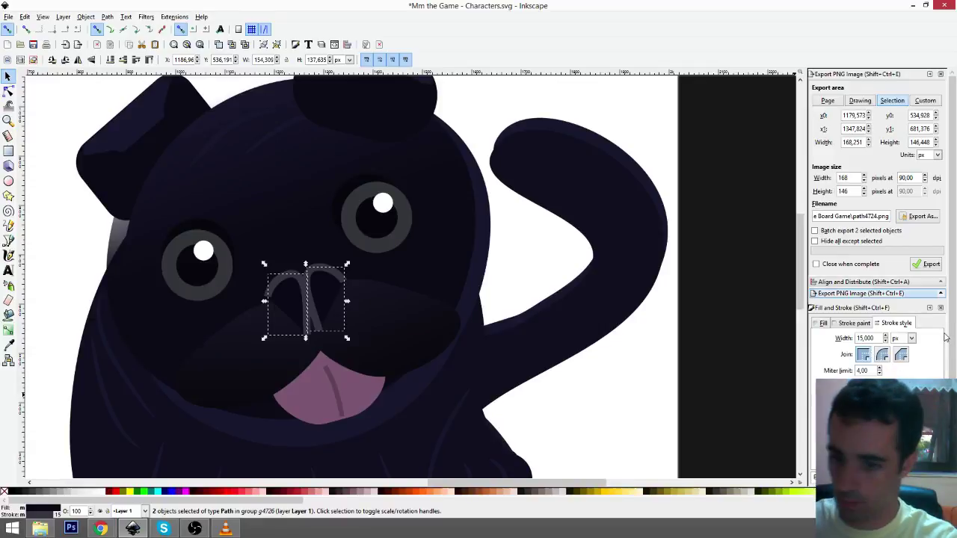
left_click_drag(876, 338, 837, 338)
type("20")
key("Return")
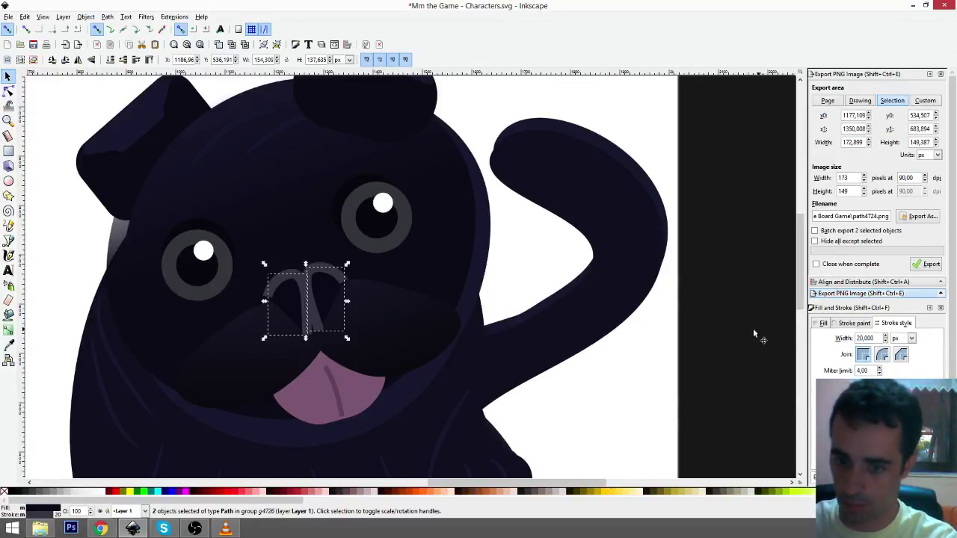
- Darken the stroke colour of the two nose lines so they blend closer to the muzzle
left_click(852, 323)
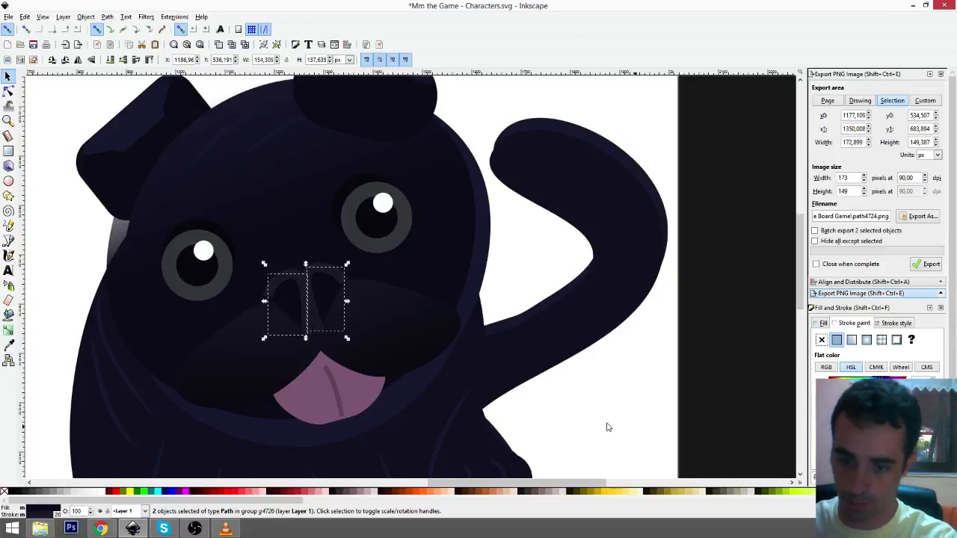
left_click(545, 424)
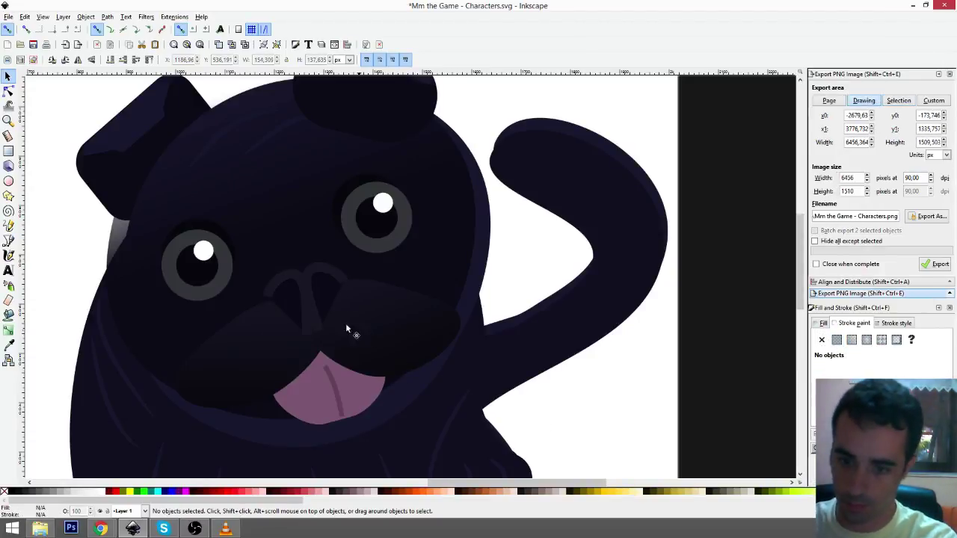
left_click_drag(351, 328, 385, 319)
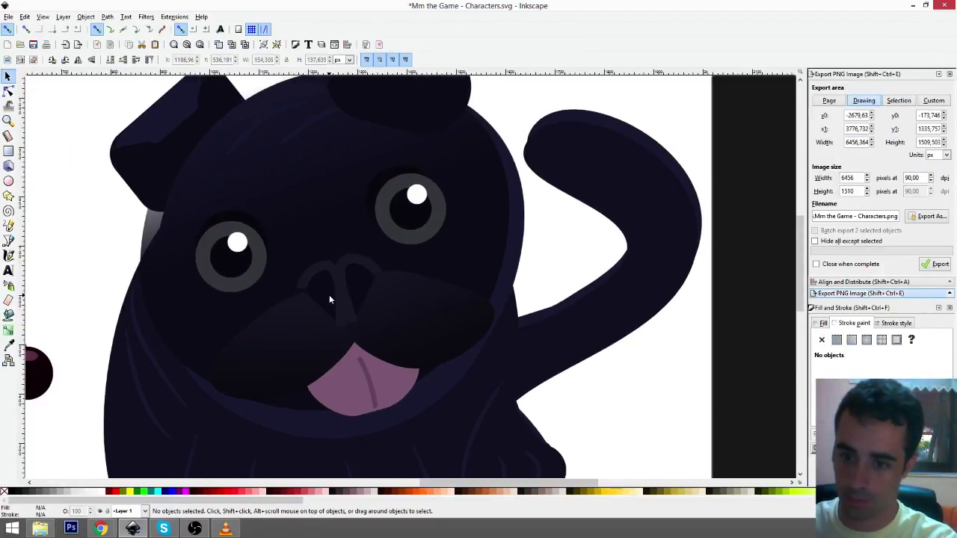
scroll(507, 367, "down", 2, "ctrl")
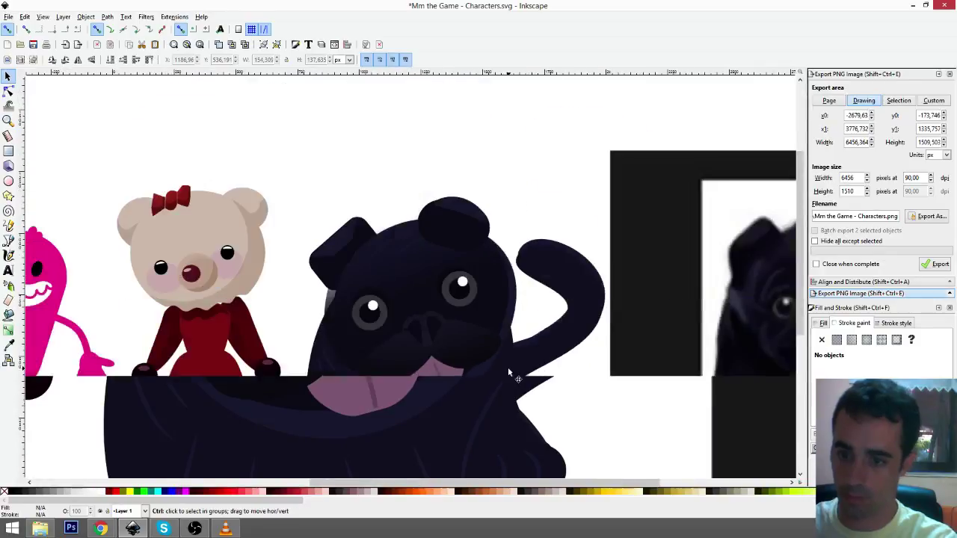
left_click_drag(570, 432, 490, 365)
scroll(475, 359, "right", 3)
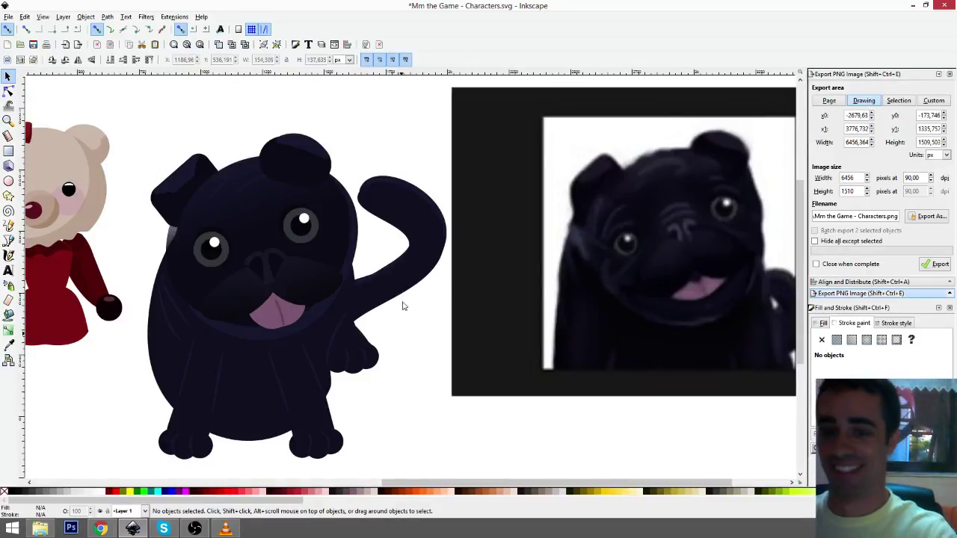
- Duplicate the tail-side ear's base shape in place and give the copy a semi-transparent fill
left_click(288, 153)
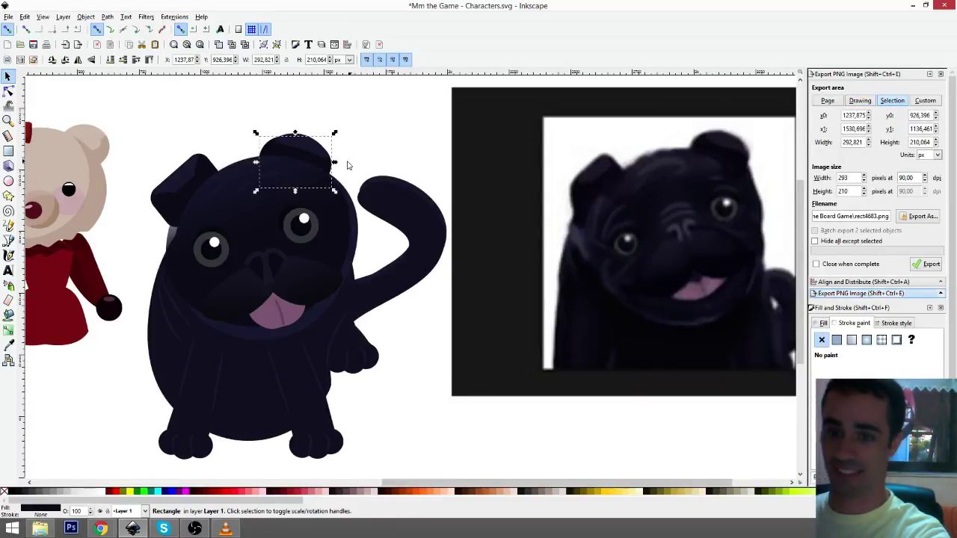
key("ctrl+d")
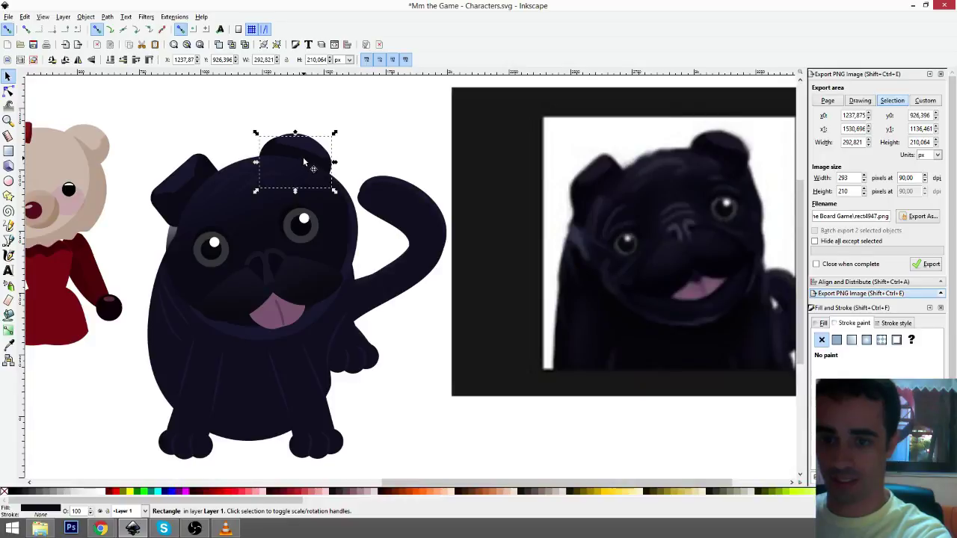
left_click(823, 323)
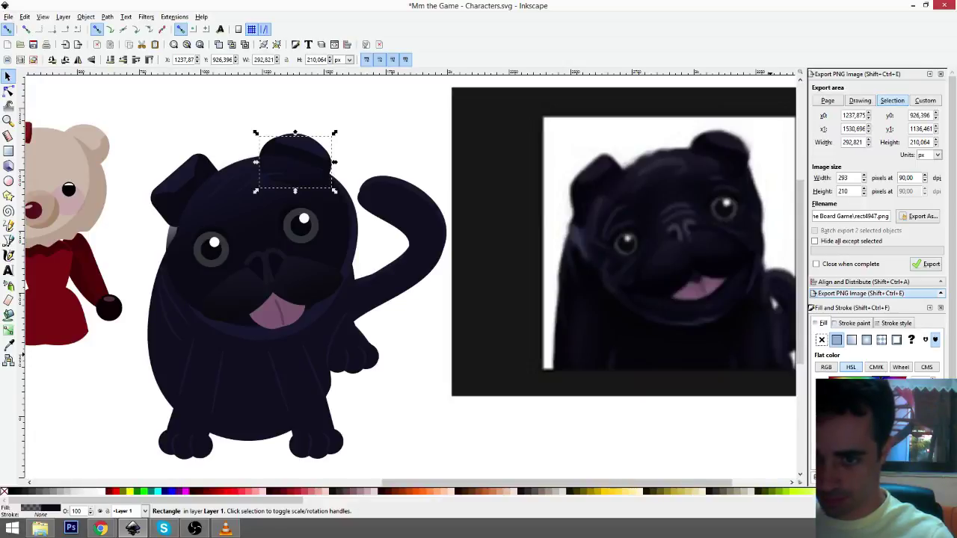
left_click(407, 148)
left_click_drag(446, 315, 459, 320)
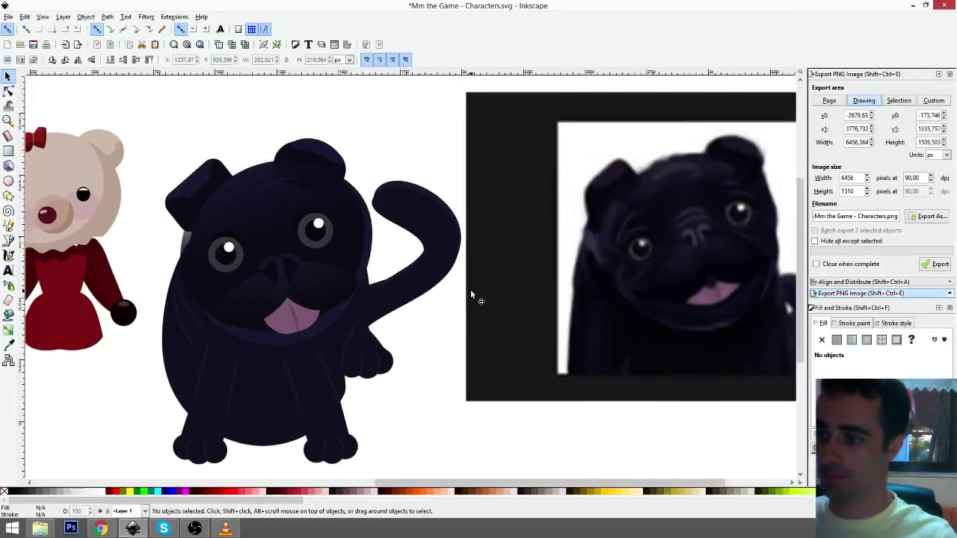
- Delete the pug reference picture beside the character
scroll(470, 290, "down", 3)
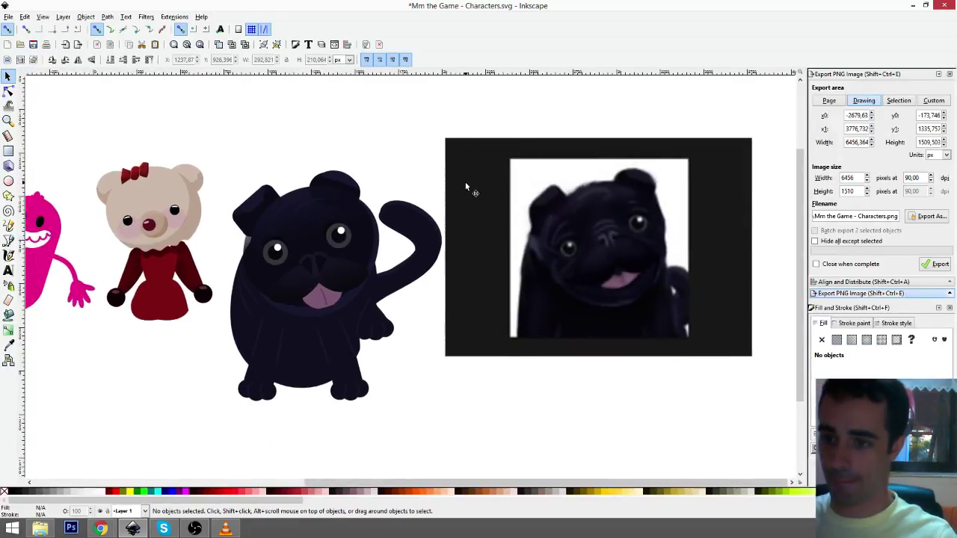
left_click(465, 184)
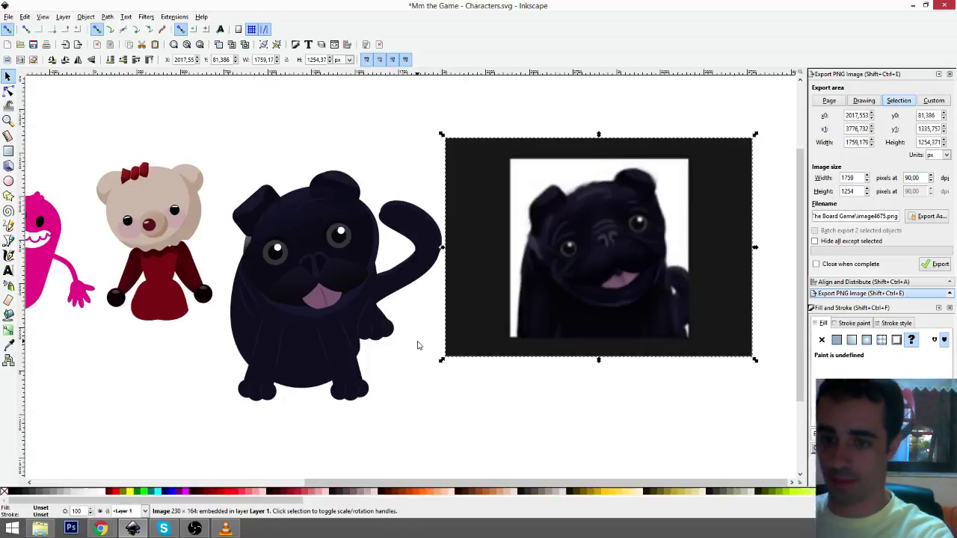
key("Delete")
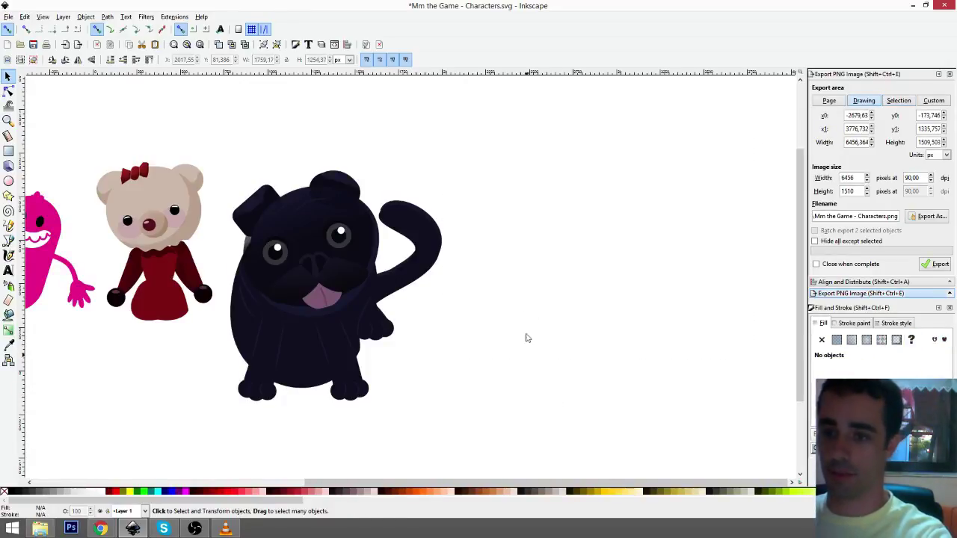
- Group all the pug's shapes, scale the group down to about 881 × 960 px and place it beside the bear
left_click_drag(492, 144, 206, 459)
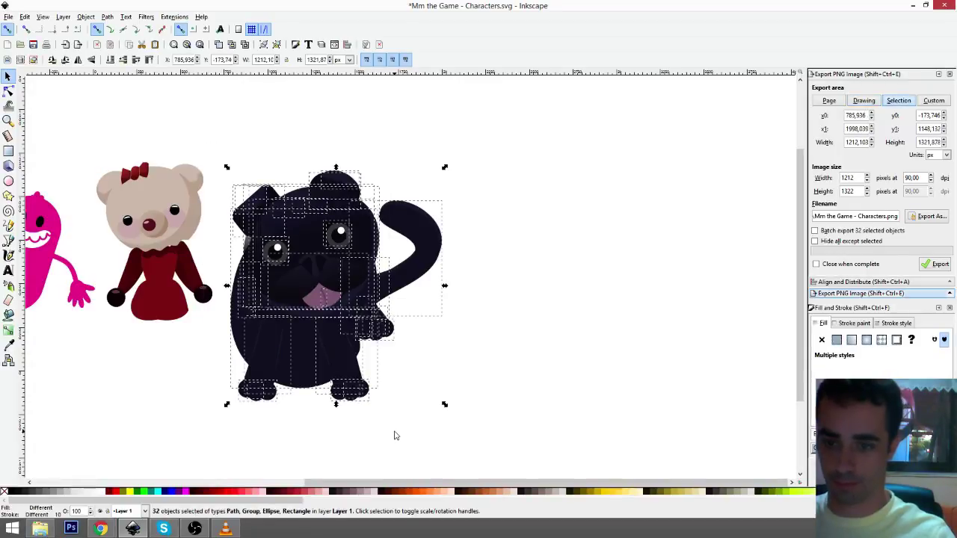
key("ctrl+g")
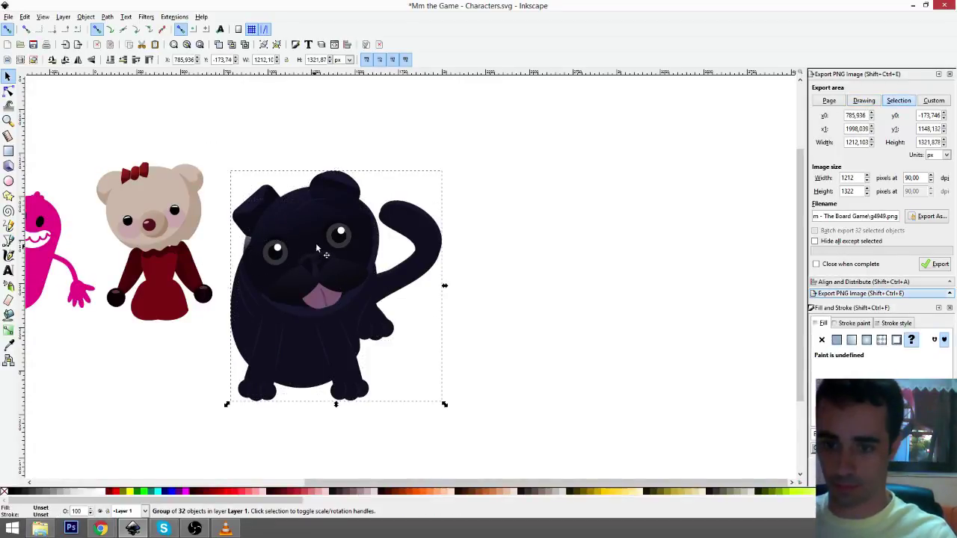
left_click_drag(332, 235, 357, 209)
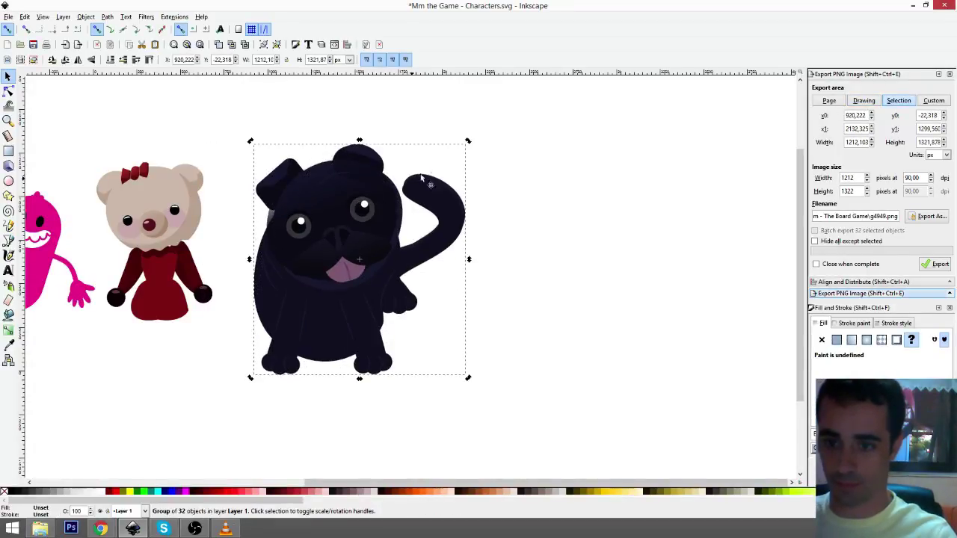
left_click_drag(457, 153, 442, 166)
left_click_drag(409, 286, 360, 267)
left_click(361, 356)
left_click_drag(343, 338, 472, 359)
left_click(422, 267)
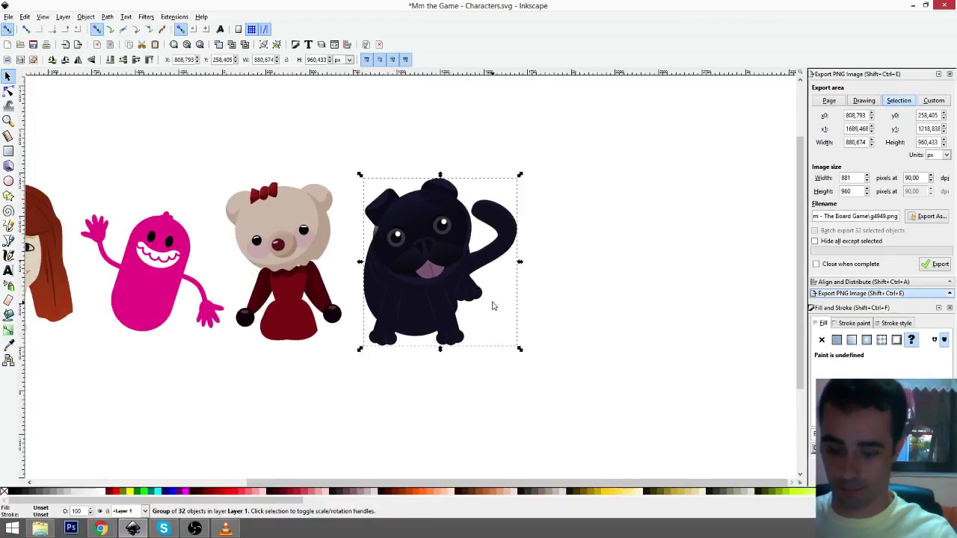
- Set the pug's PNG export filename to Martha in the Mm - The Board Game folder, and save the drawing
left_click(922, 216)
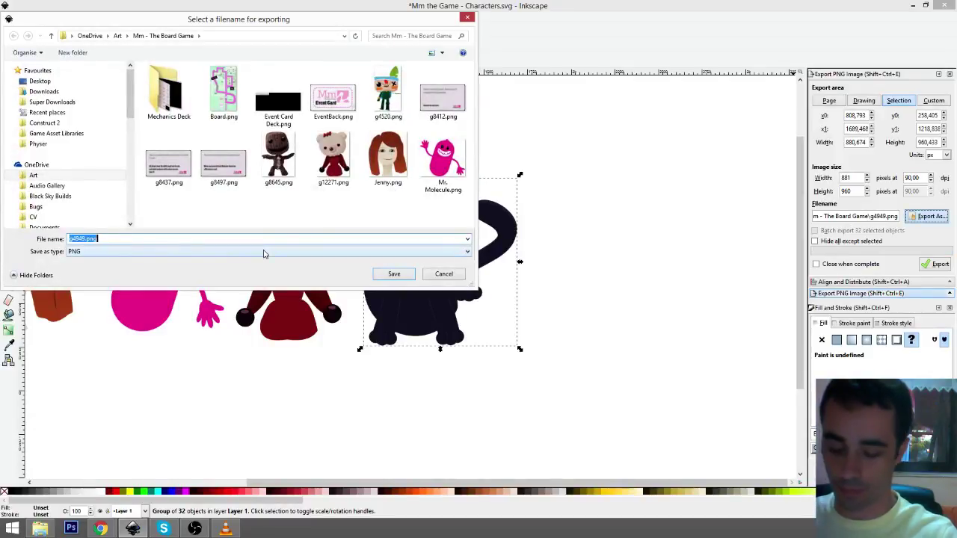
type("Mat")
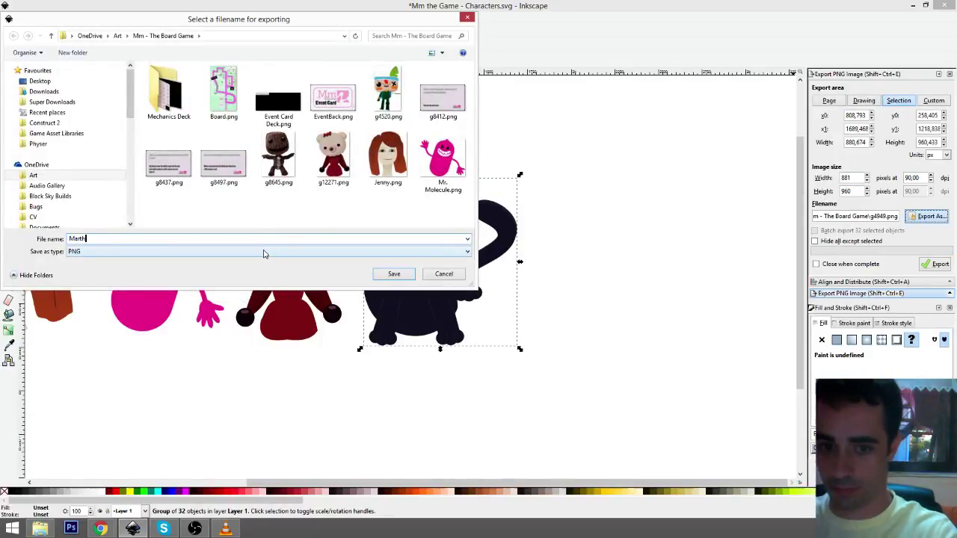
type("tha")
left_click(392, 273)
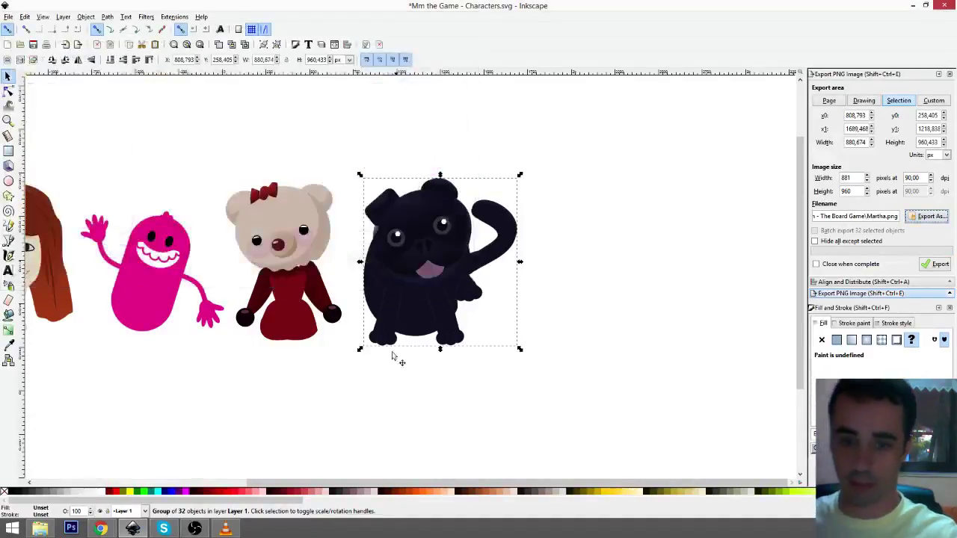
left_click(396, 361)
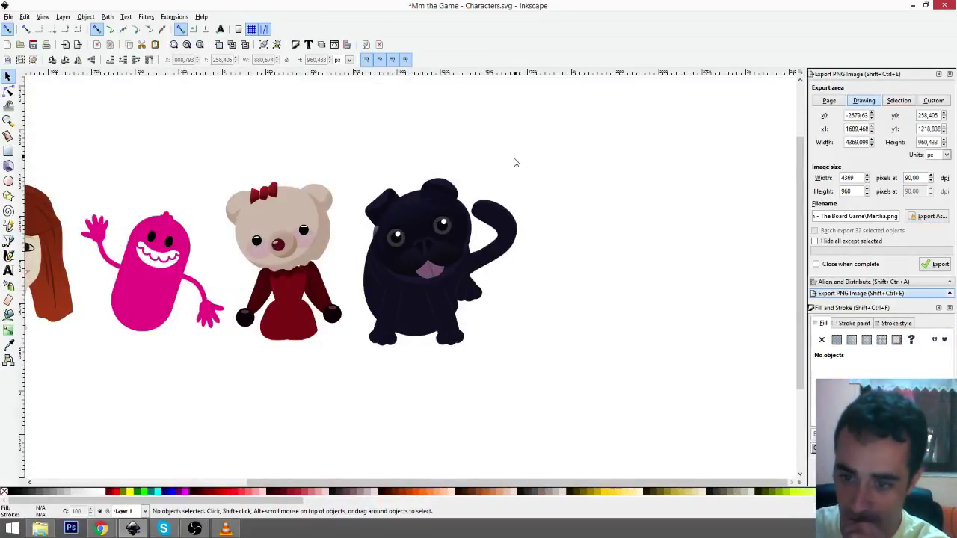
key("ctrl+s")
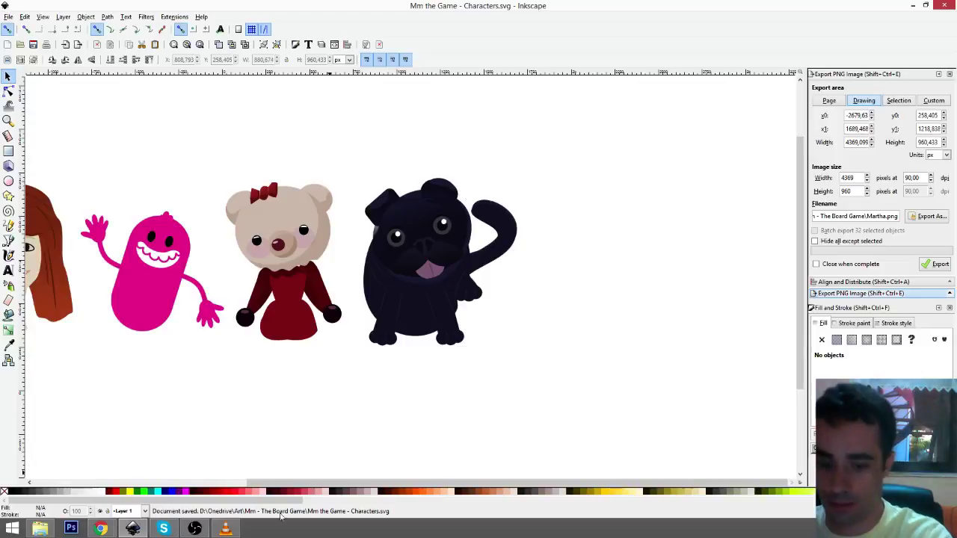
- Launch Tabletop Simulator from the desktop and delete the pug reference picture stored there
left_click(913, 5)
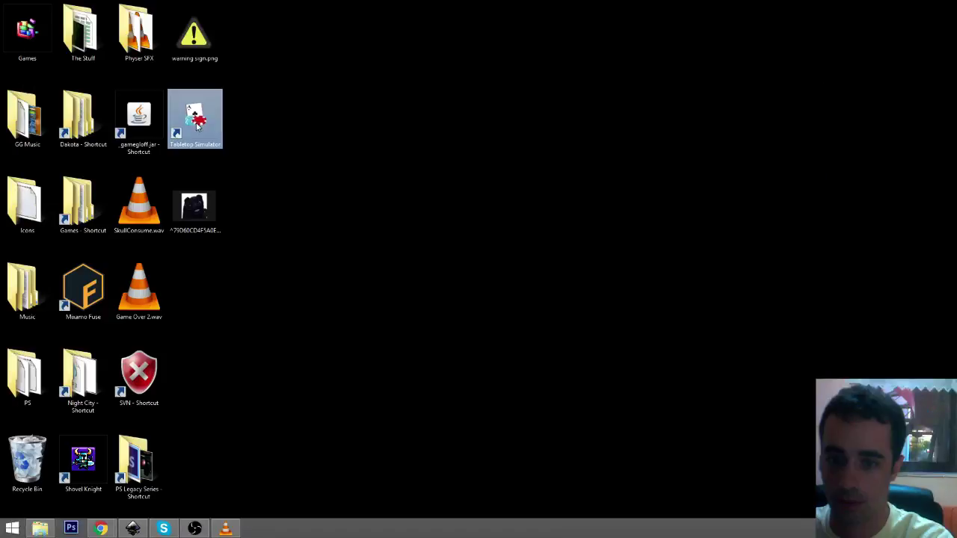
double_click(195, 118)
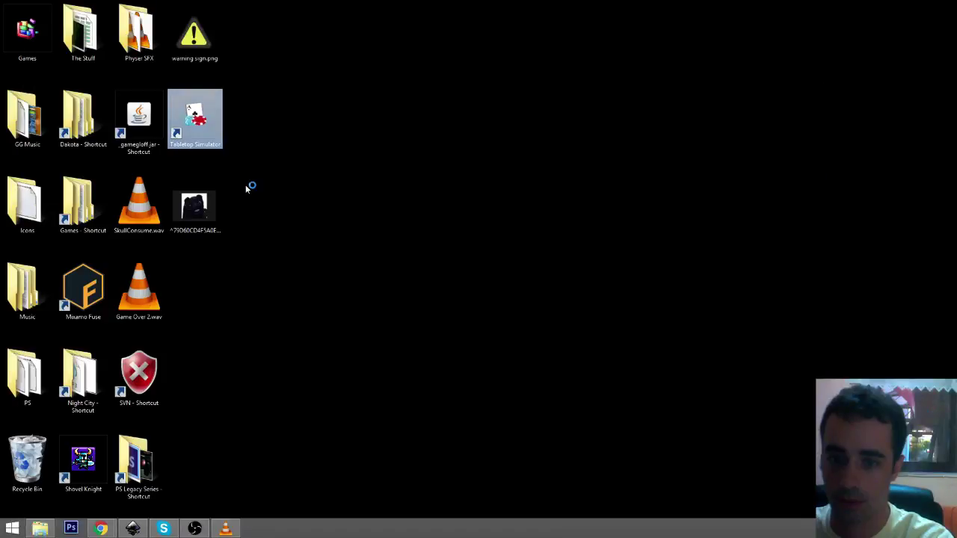
left_click(196, 206)
key("Delete")
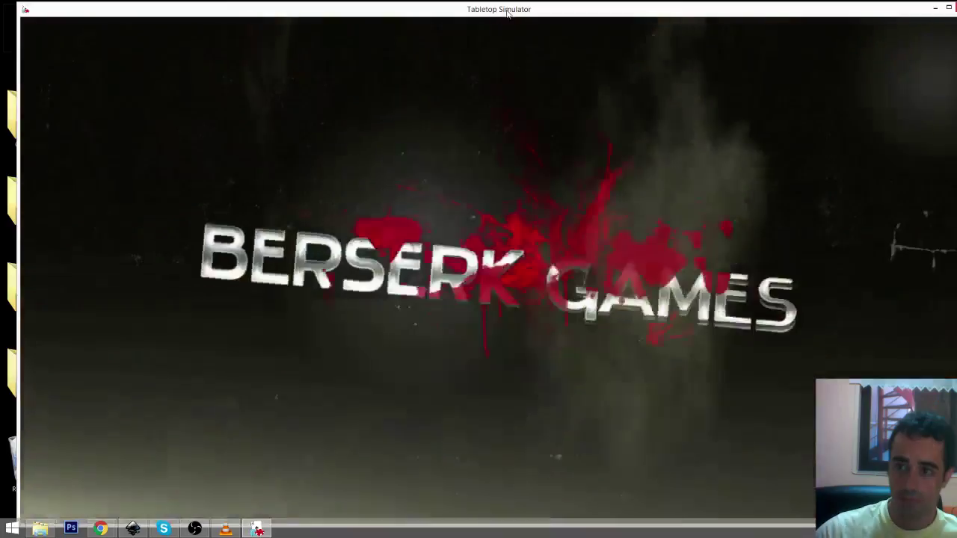
left_click_drag(507, 13, 491, 12)
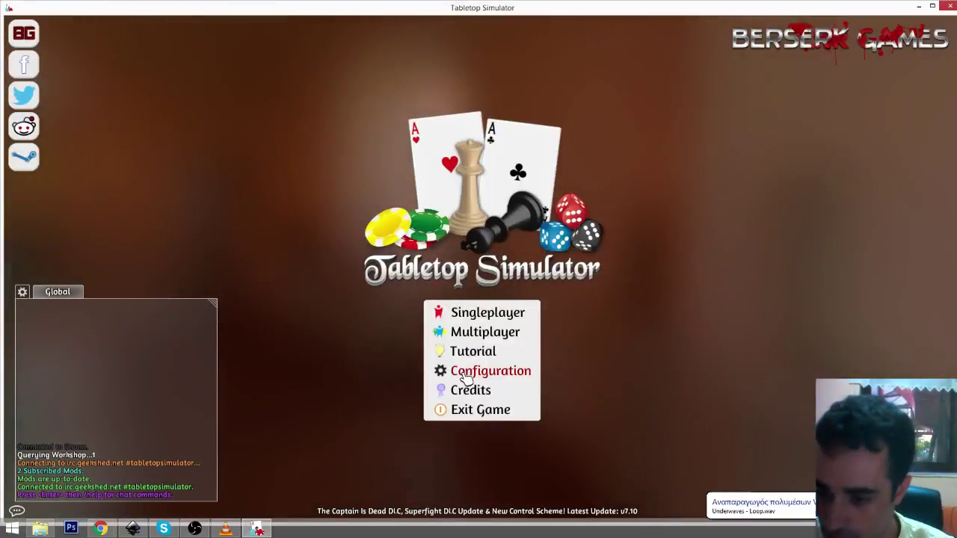
- Start a game session and load the saved game "Mm - The Board Game"
left_click(466, 379)
left_click(561, 392)
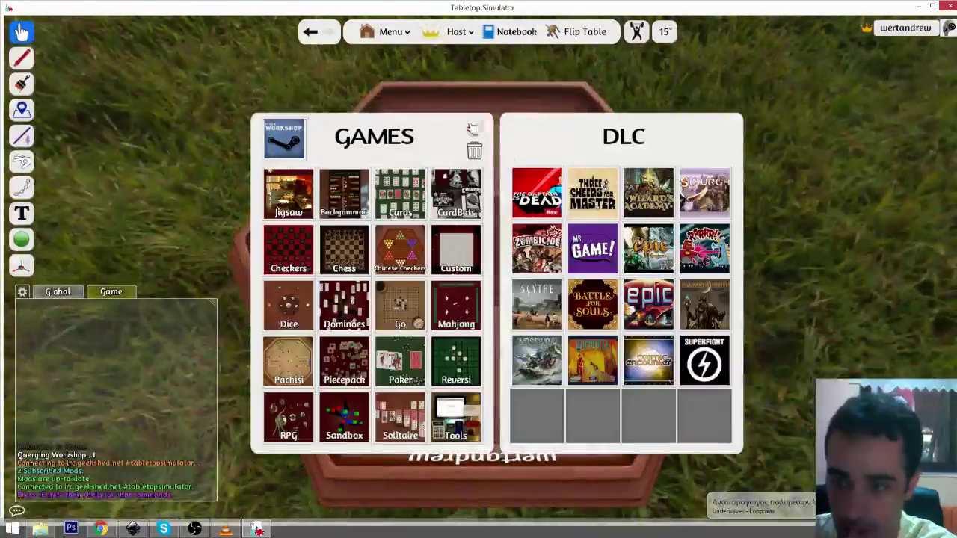
left_click(472, 129)
left_click(390, 32)
left_click(401, 112)
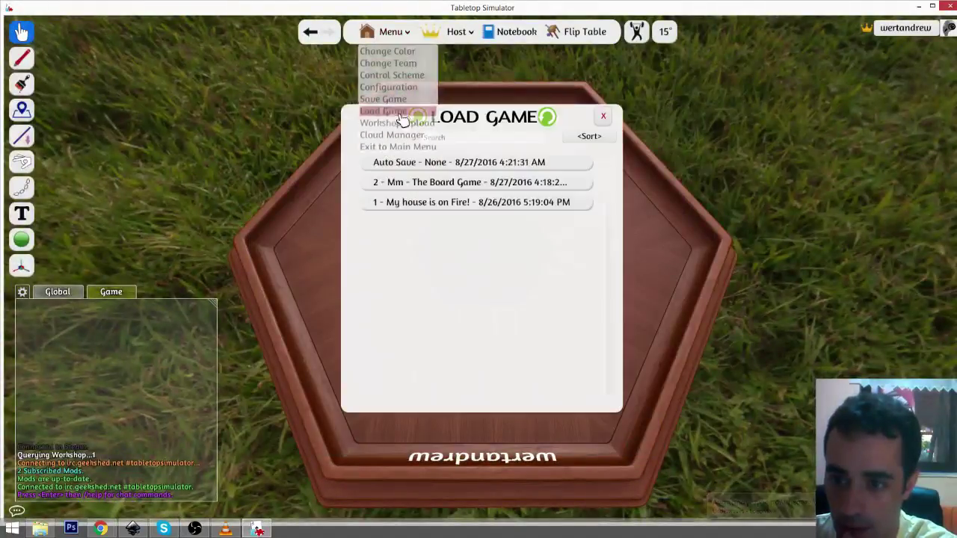
left_click(451, 191)
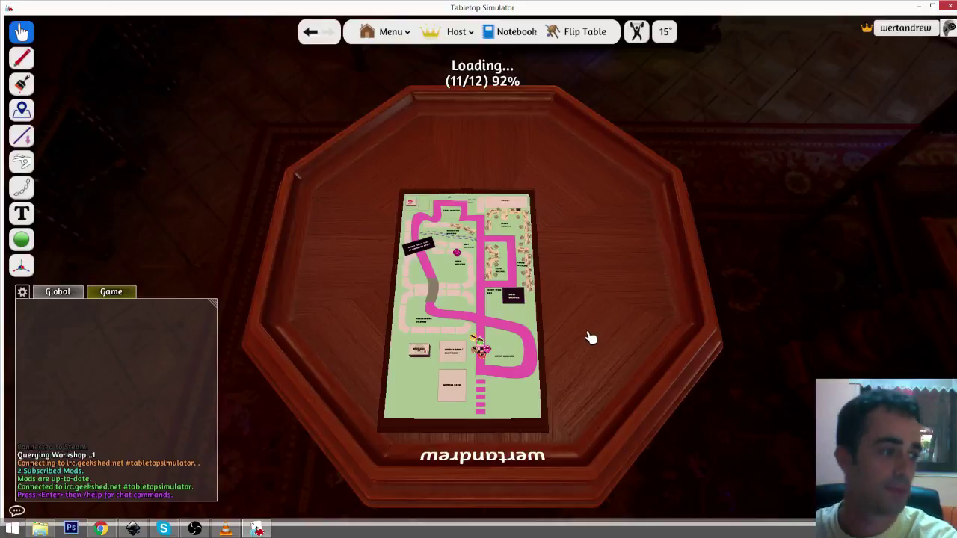
- Copy the pink figurine and paste the duplicate onto the board beside the other figurines, near the Studio Manager area
left_click_drag(589, 332, 567, 300)
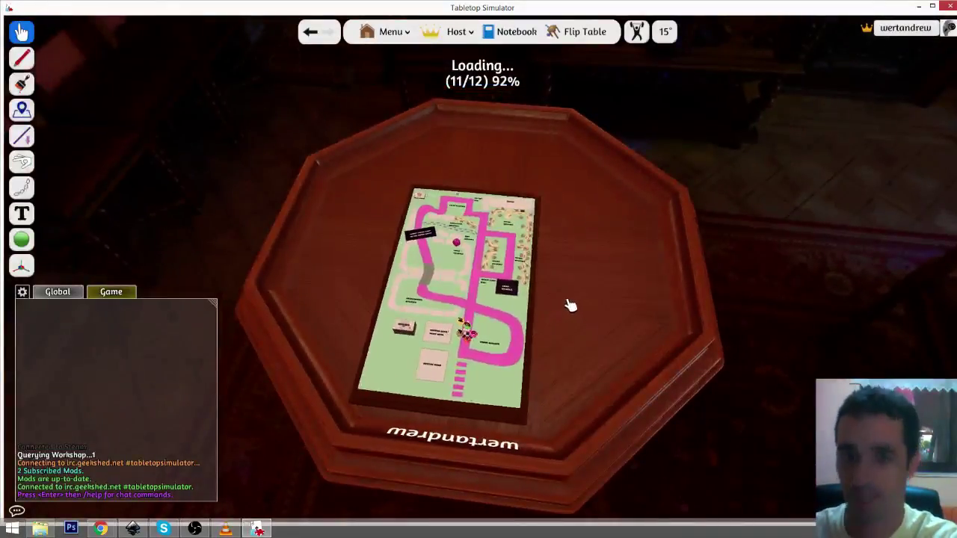
scroll(570, 304, "up", 8)
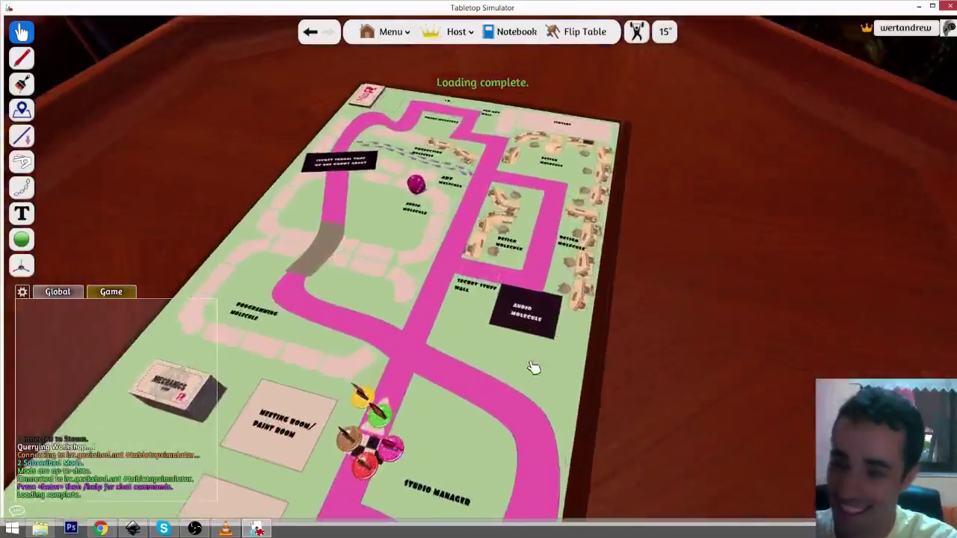
left_click_drag(608, 372, 650, 301)
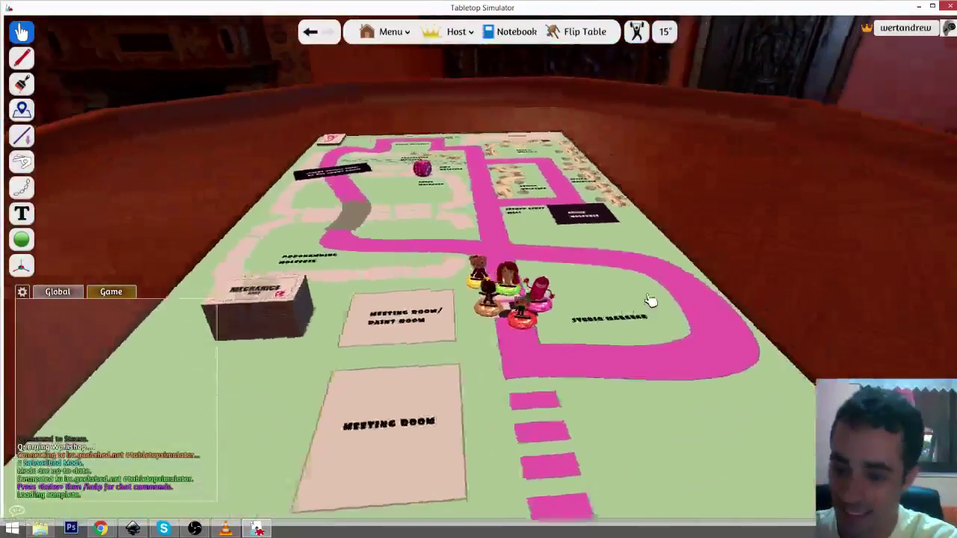
right_click(466, 292)
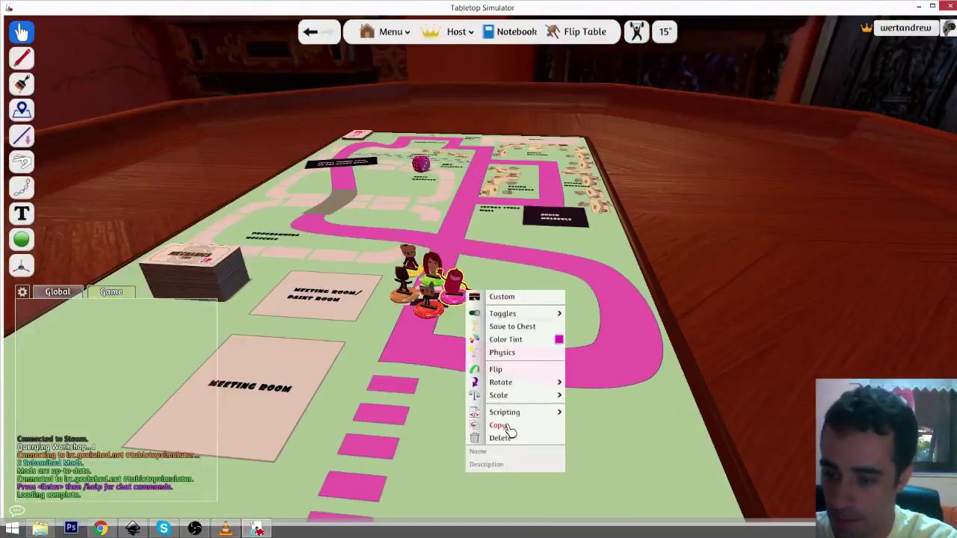
right_click(742, 302)
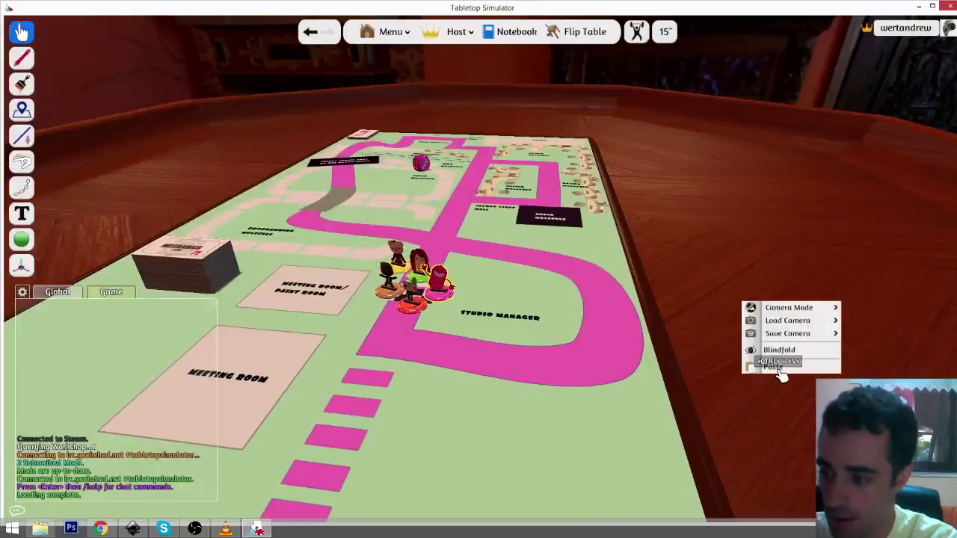
mouse_move(764, 329)
left_click_drag(755, 258, 480, 303)
- Open the duplicate figurine's custom image settings and browse to the Mm - The Board Game folder for its image
right_click(480, 301)
left_click(507, 307)
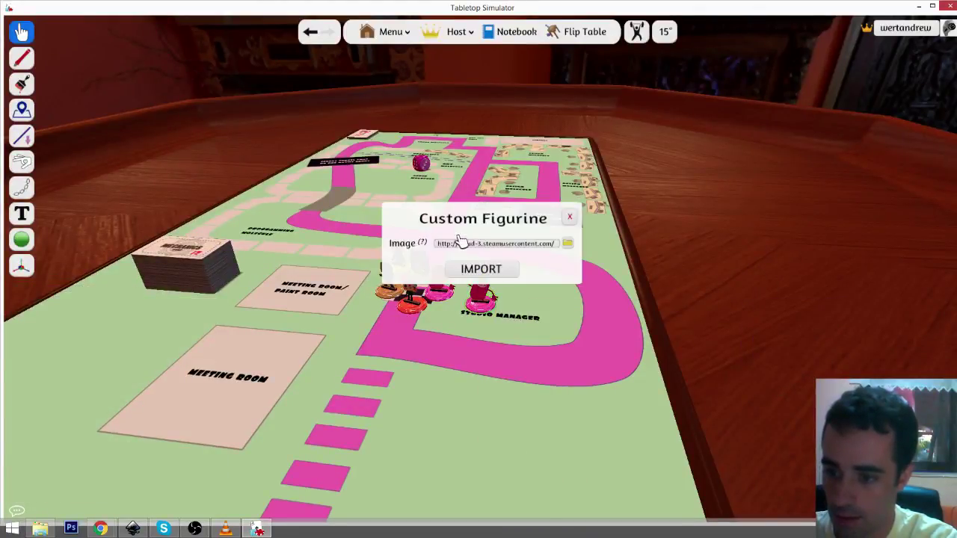
left_click(568, 245)
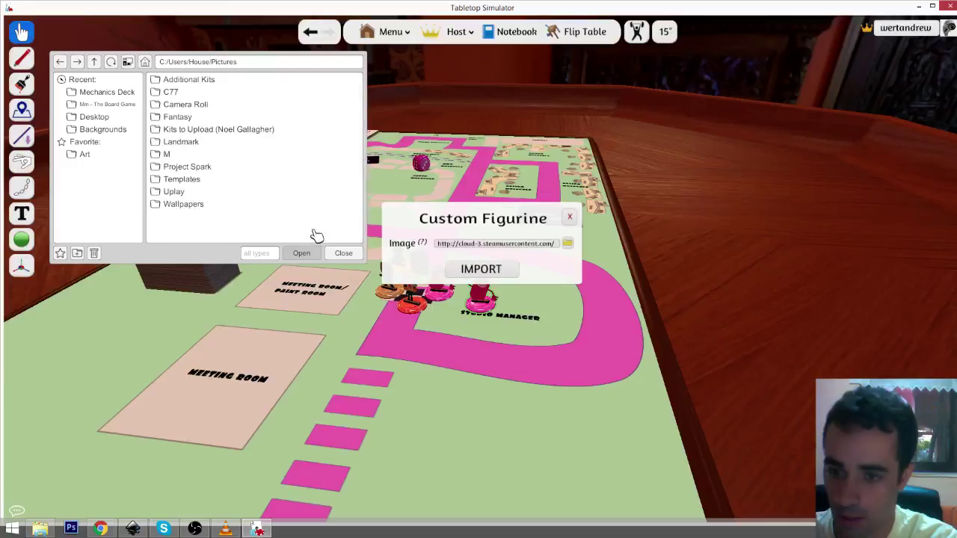
left_click(104, 104)
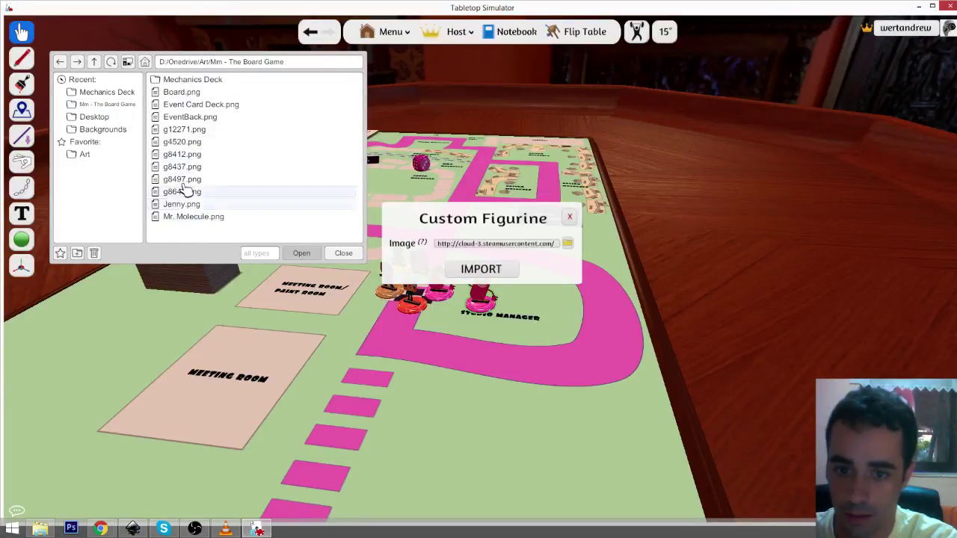
- Switch back to the Characters drawing in Inkscape
left_click(133, 529)
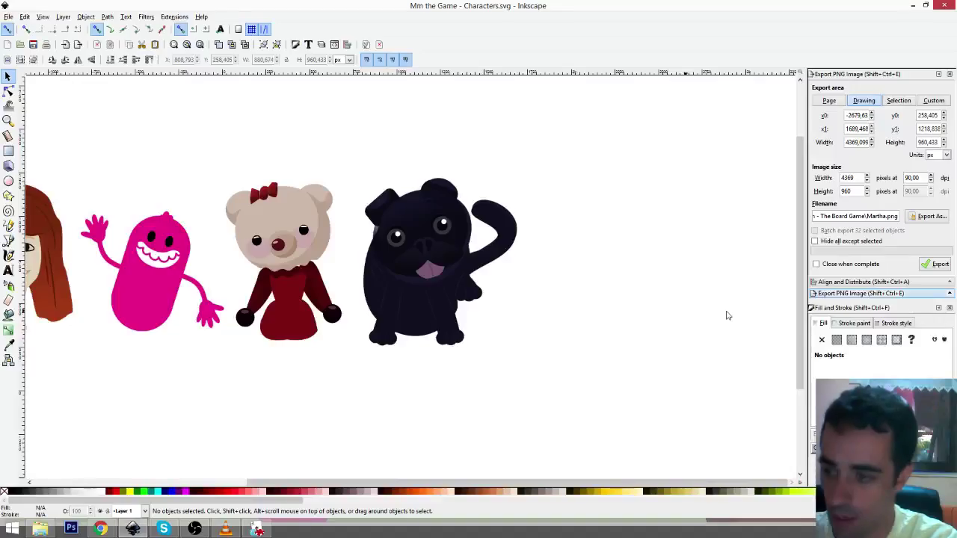
- Select the black dog group, export the selection as Martha.png and switch to Tabletop Simulator
left_click(443, 268)
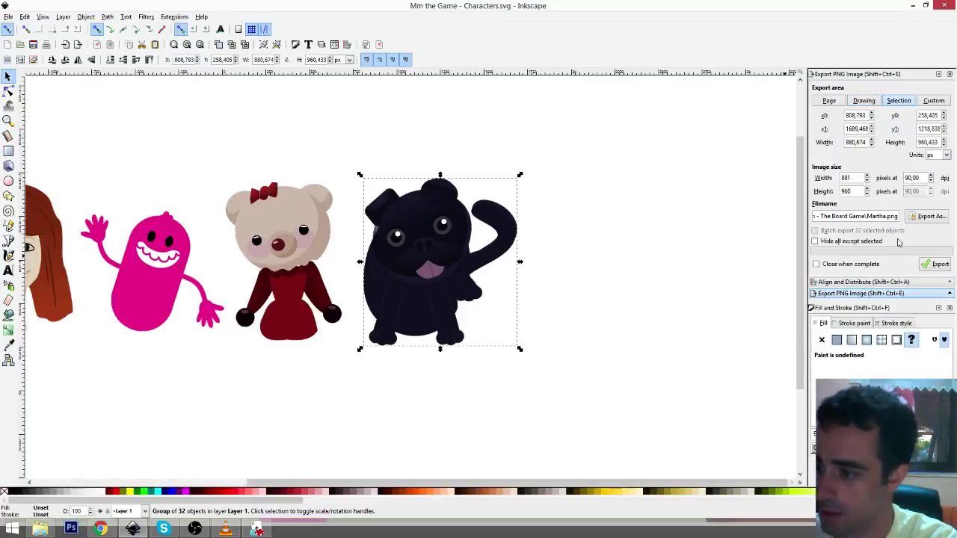
left_click(936, 264)
left_click(913, 6)
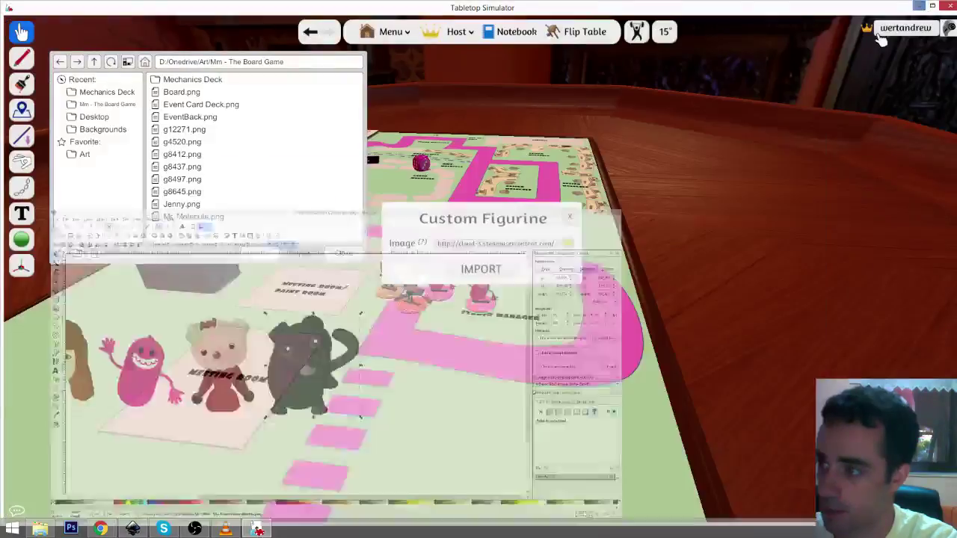
- Refresh the file browser, upload Martha.png to the Steam Cloud and import it as the custom figurine's image
left_click(110, 61)
left_click(182, 216)
left_click(301, 253)
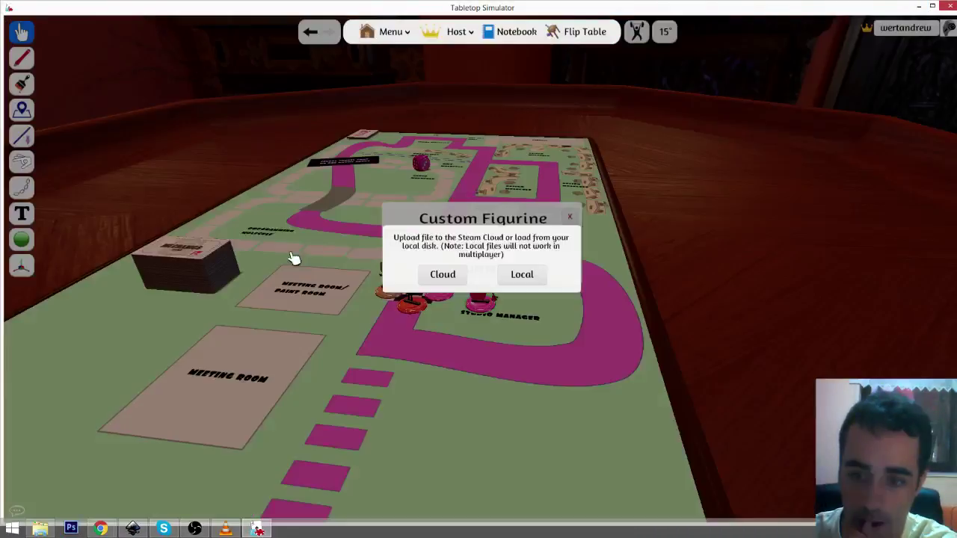
left_click(452, 274)
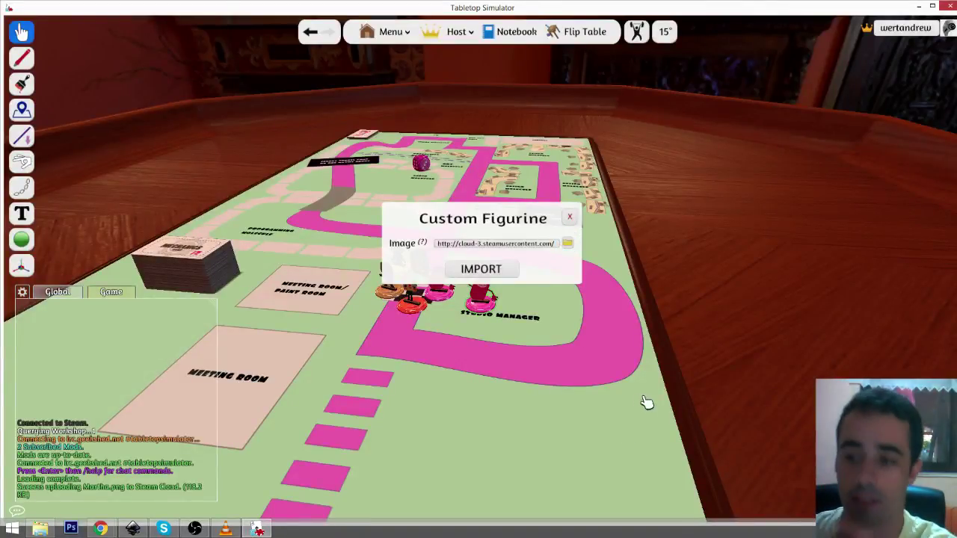
left_click(493, 268)
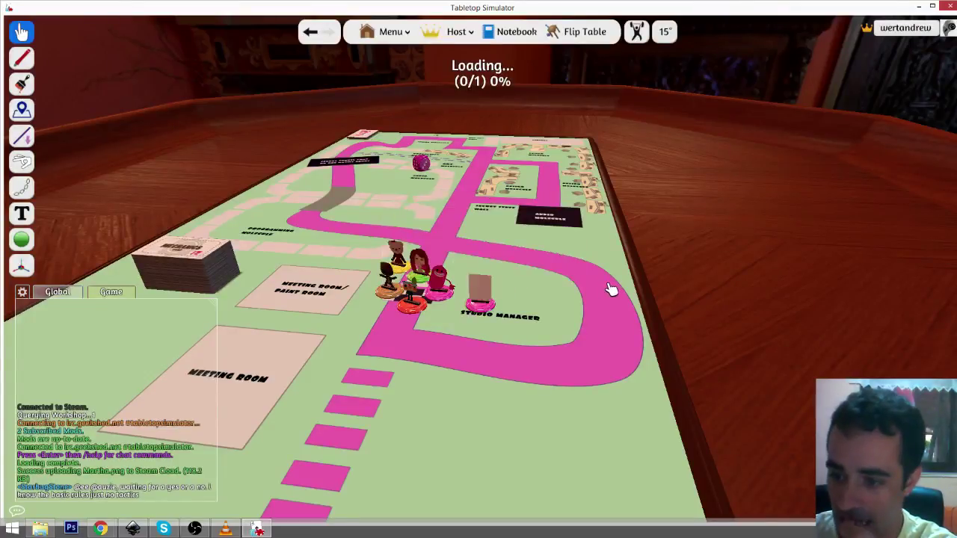
- Examine the dog figurine beside the other character figurines on the board from several angles and distances
scroll(612, 290, "up", 3)
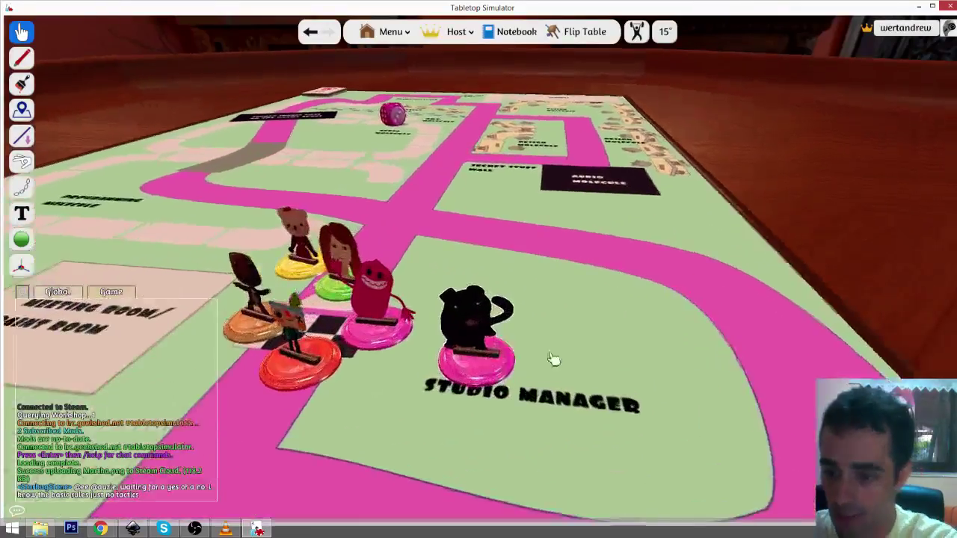
left_click_drag(758, 264, 674, 338)
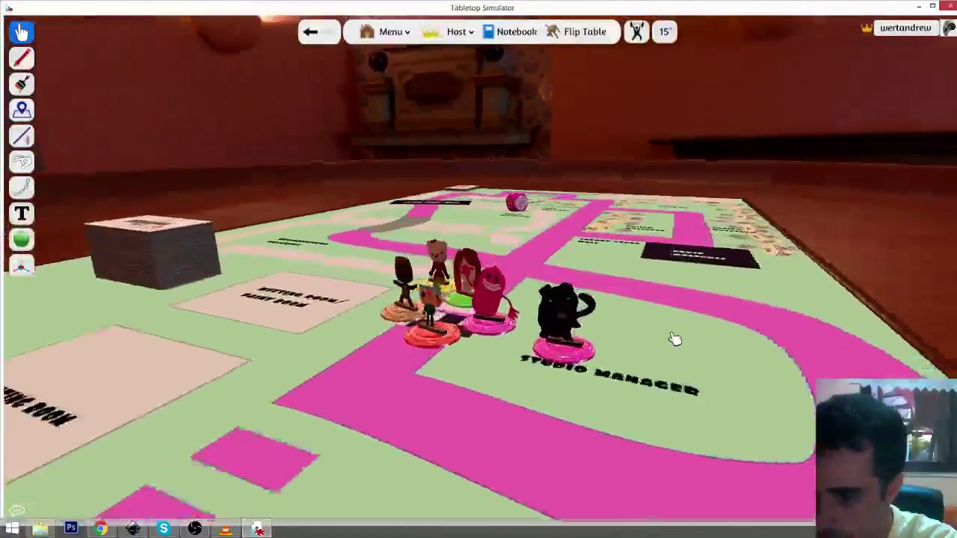
key("w")
key("a")
key("s")
key("d")
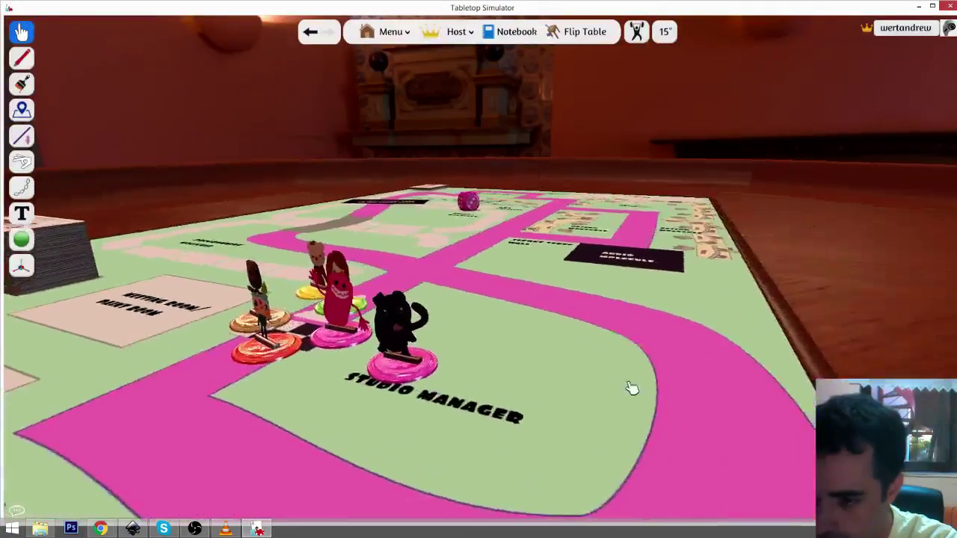
left_click_drag(632, 388, 669, 391)
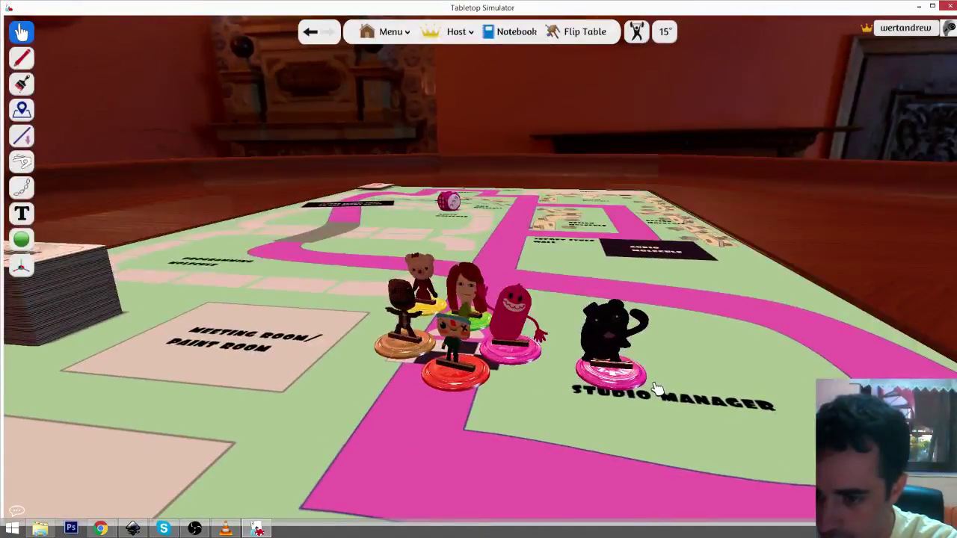
left_click_drag(676, 371, 646, 363)
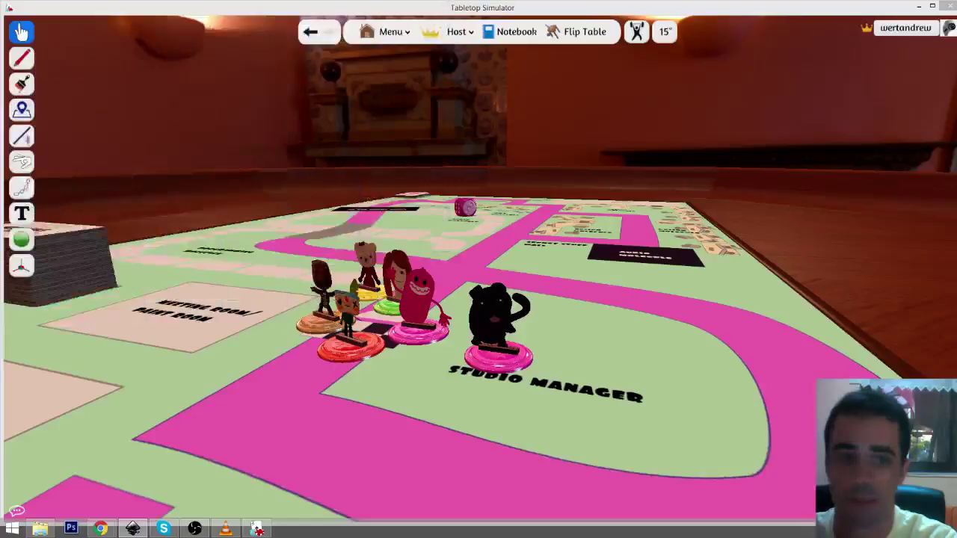
- Switch to Inkscape, compare the dog drawing with its figurine side by side, and maximize the drawing window
left_click_drag(3, 137, 221, 94)
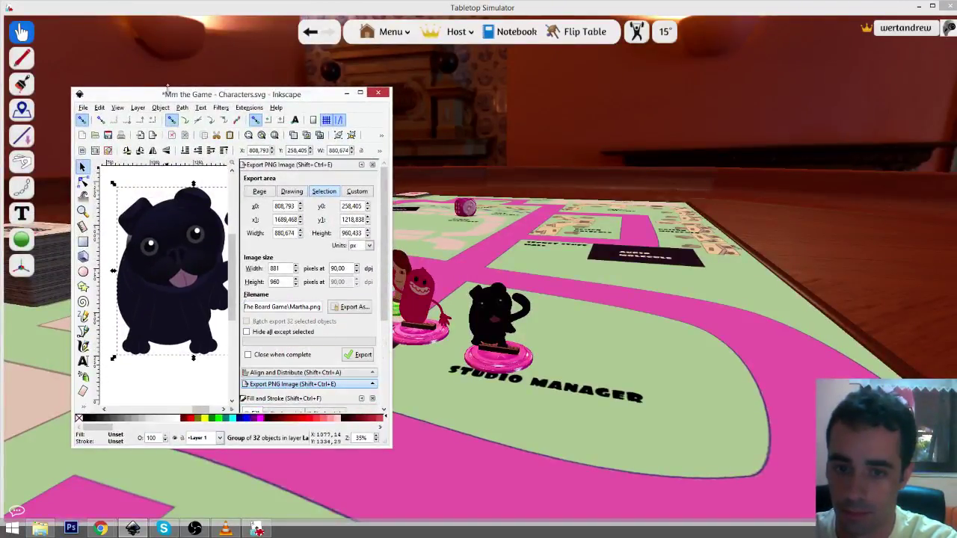
left_click_drag(182, 93, 190, 63)
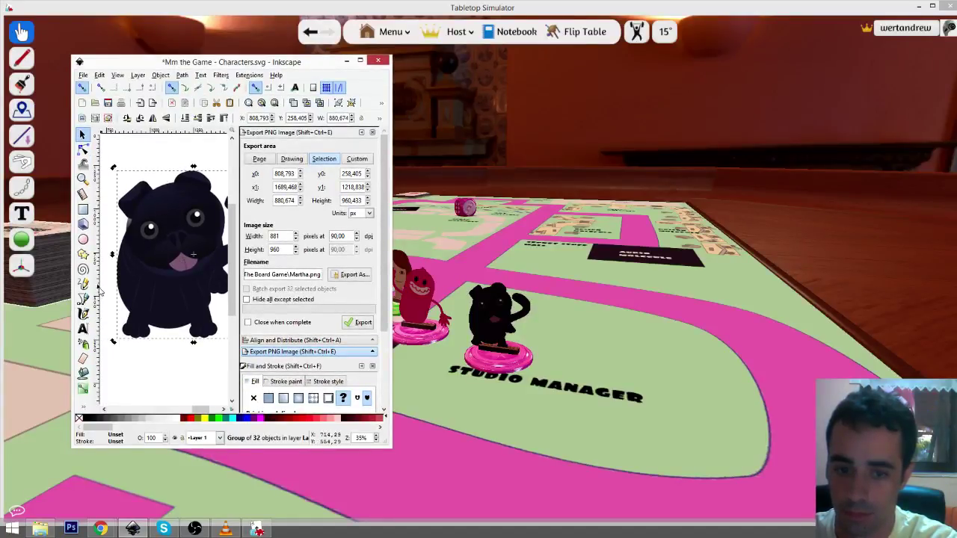
left_click(118, 150)
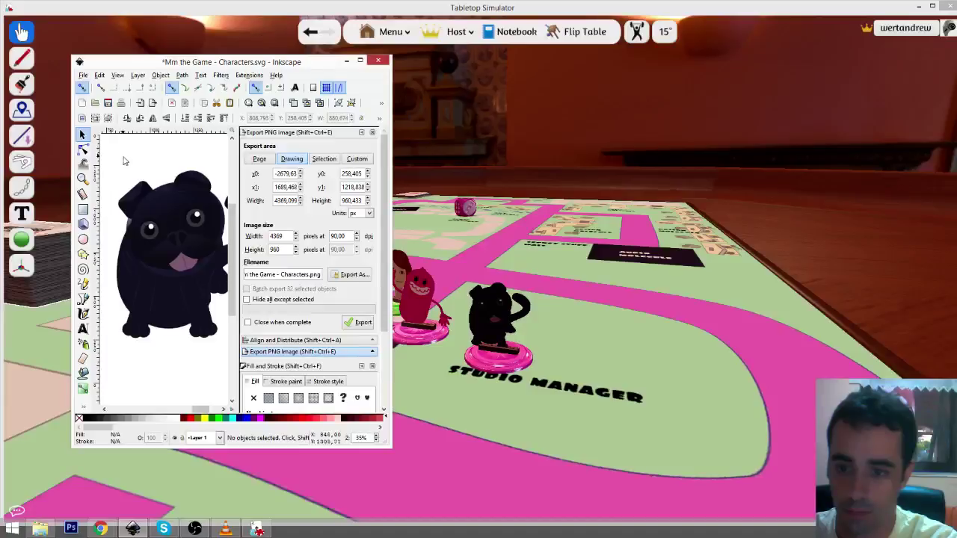
left_click(175, 219, "ctrl")
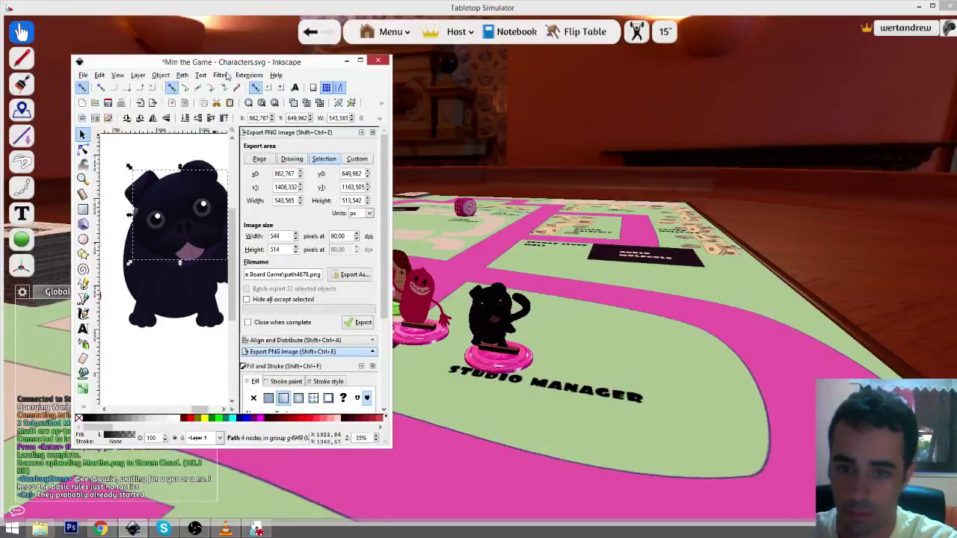
left_click_drag(238, 68, 462, 3)
- Enter the dog's group and lighten the dark navy gradient fill of its head shape
left_click(545, 356)
scroll(513, 284, "up", 2)
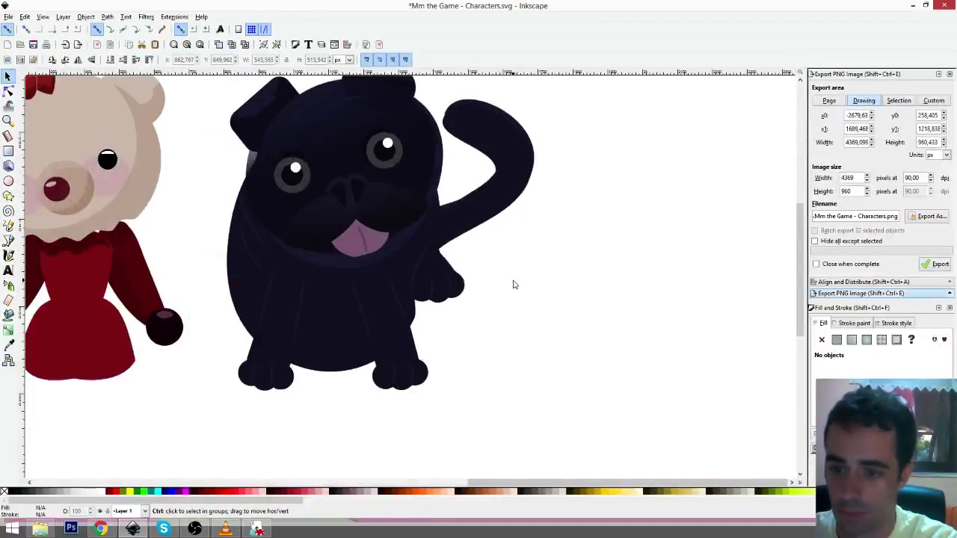
left_click_drag(374, 158, 409, 189)
left_click(359, 163)
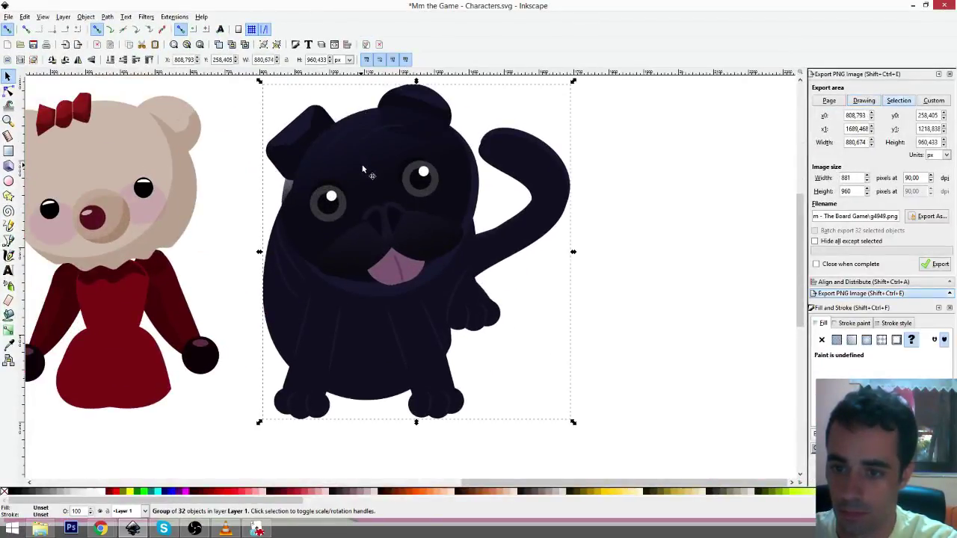
double_click(375, 168)
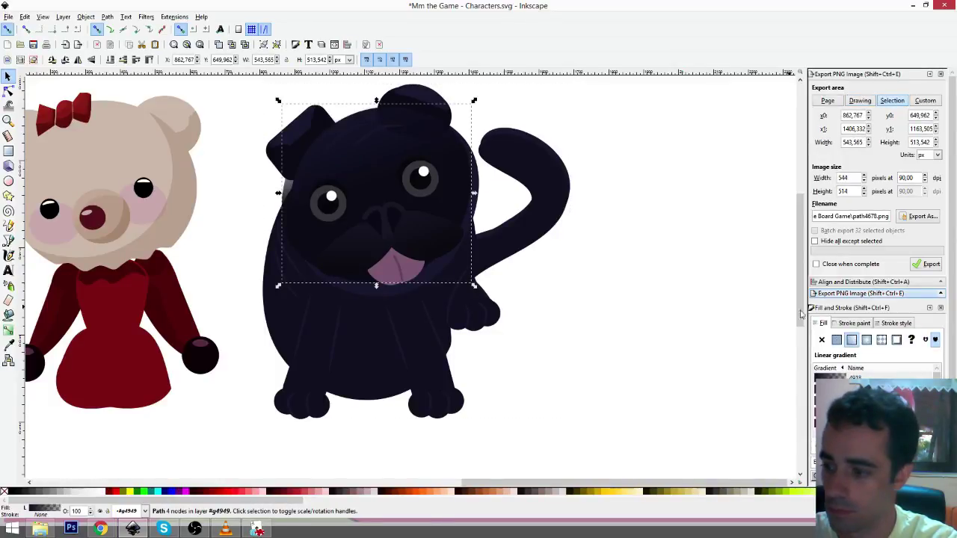
left_click(9, 333)
left_click(380, 178)
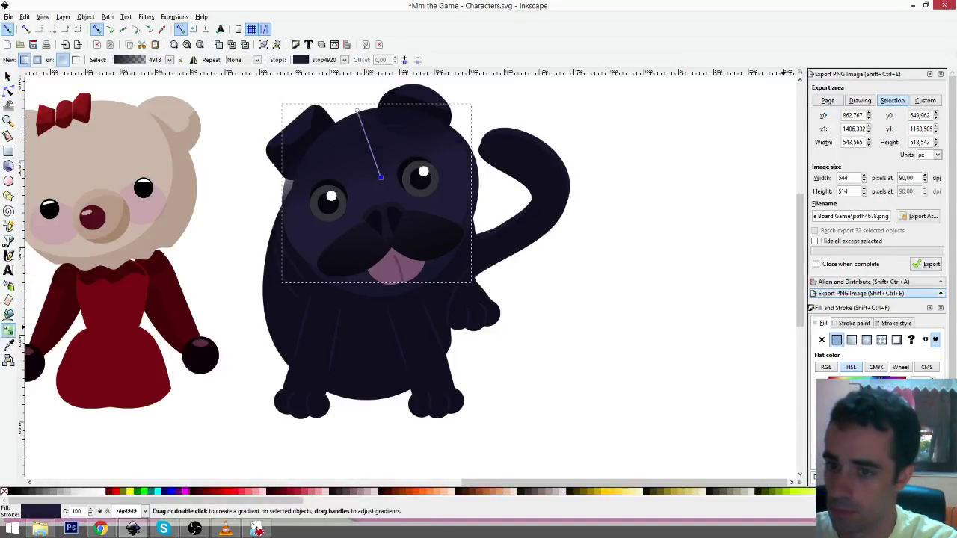
left_click(357, 111)
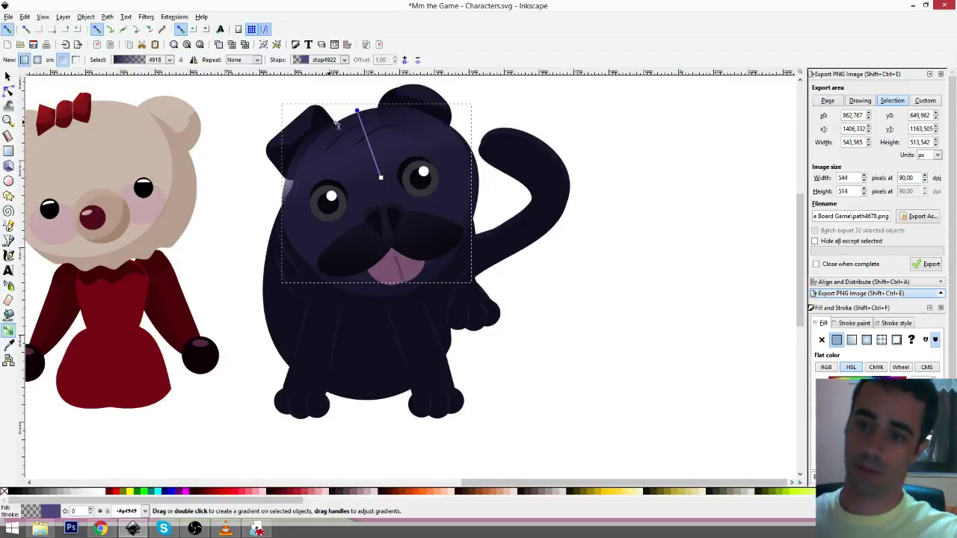
- Lighten both gradient stops of the left half of the dog's muzzle to dark navy shades
key("s")
left_click(350, 248)
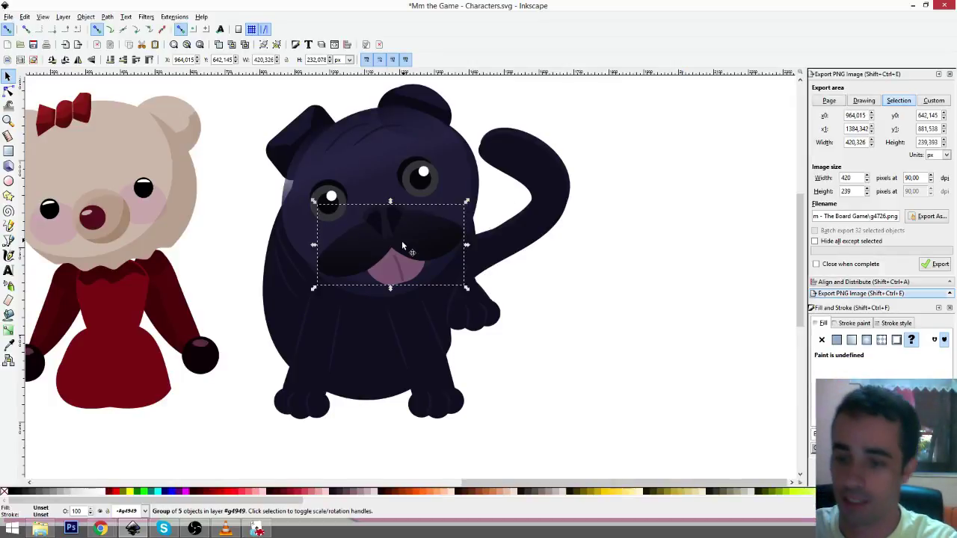
left_click(367, 247, "ctrl")
left_click(445, 228, "ctrl+shift")
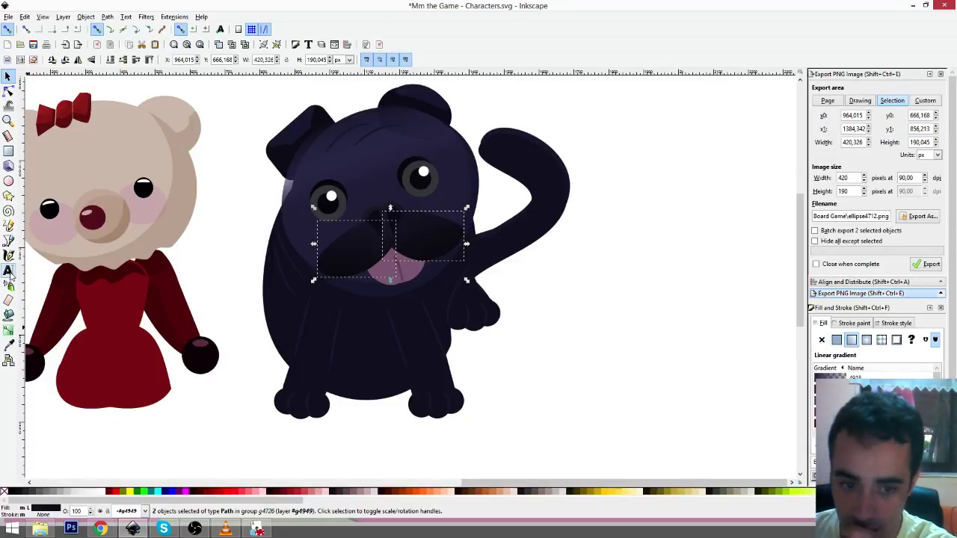
left_click(366, 238, "ctrl")
left_click(8, 330)
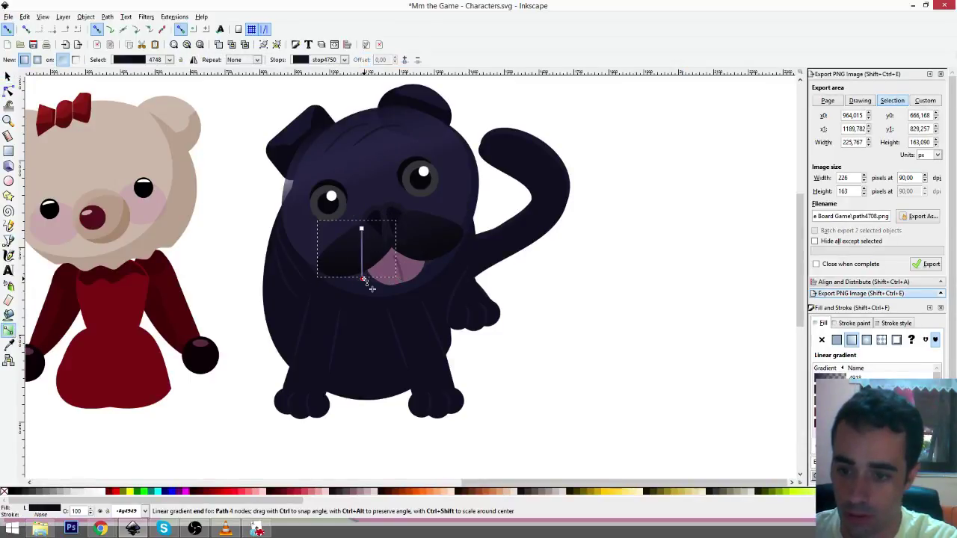
left_click(363, 278)
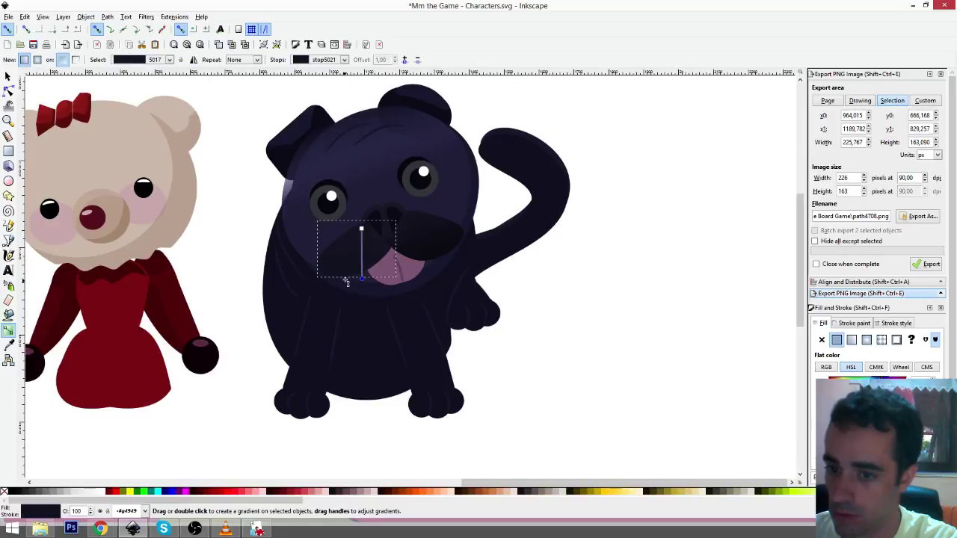
left_click(362, 229)
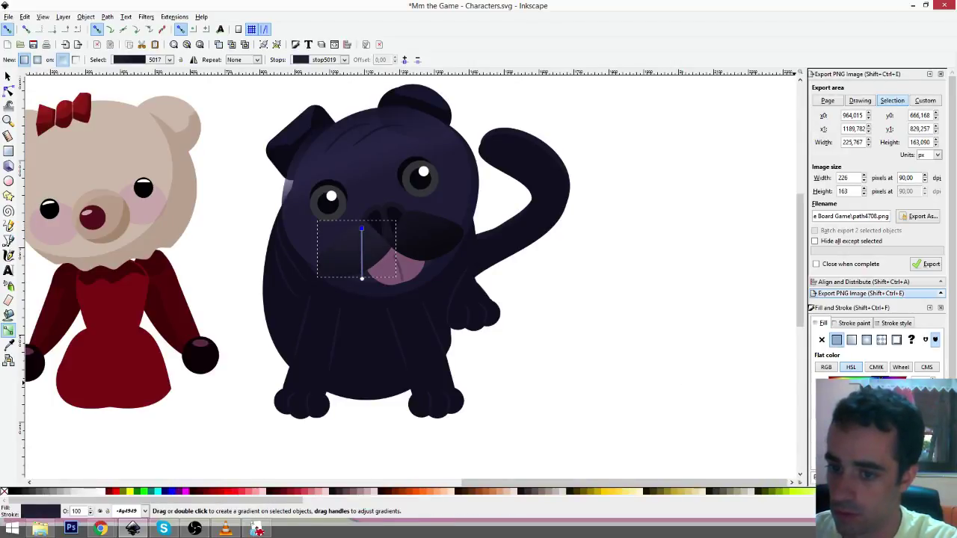
- Recolor the gradient's end stop on the right muzzle half with a color sampled from the left half
key("s")
left_click(423, 225)
left_click(440, 240, "ctrl")
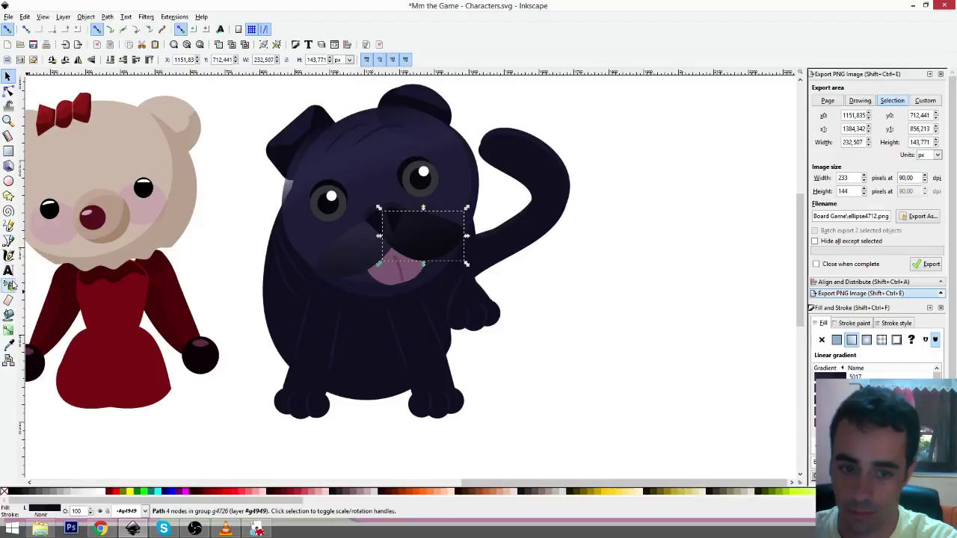
left_click(9, 271)
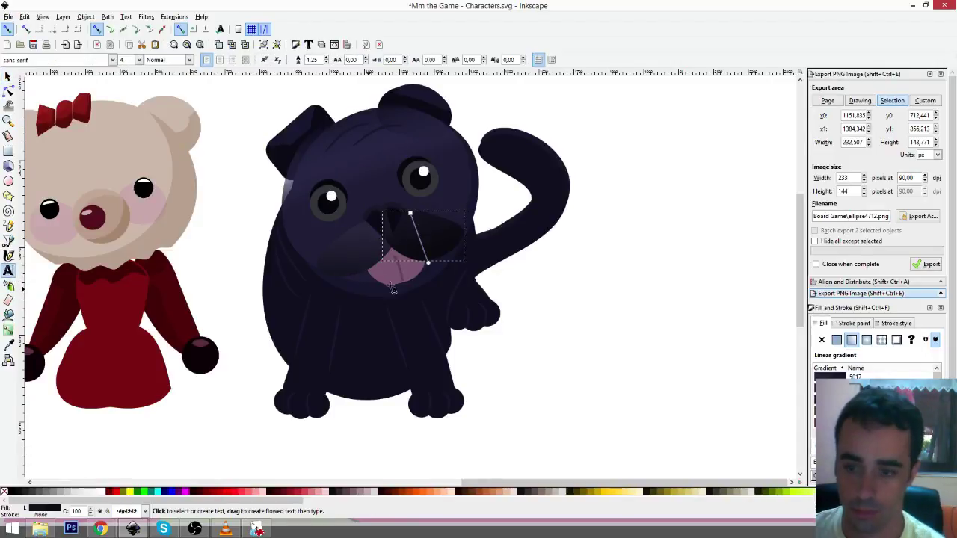
left_click(432, 264)
key("d")
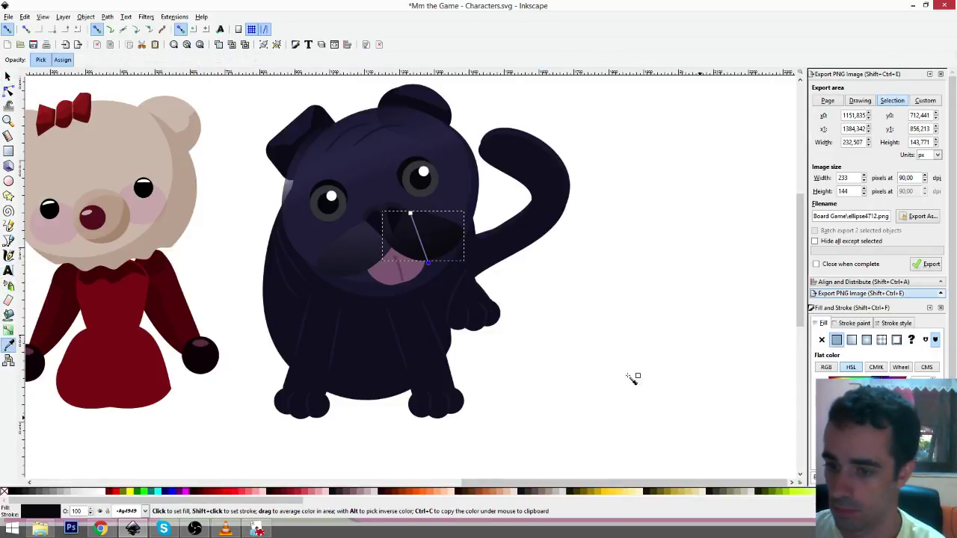
left_click(353, 274)
- Lighten the gradient's start stop on the right muzzle half to match the left half
key("d")
left_click(411, 214)
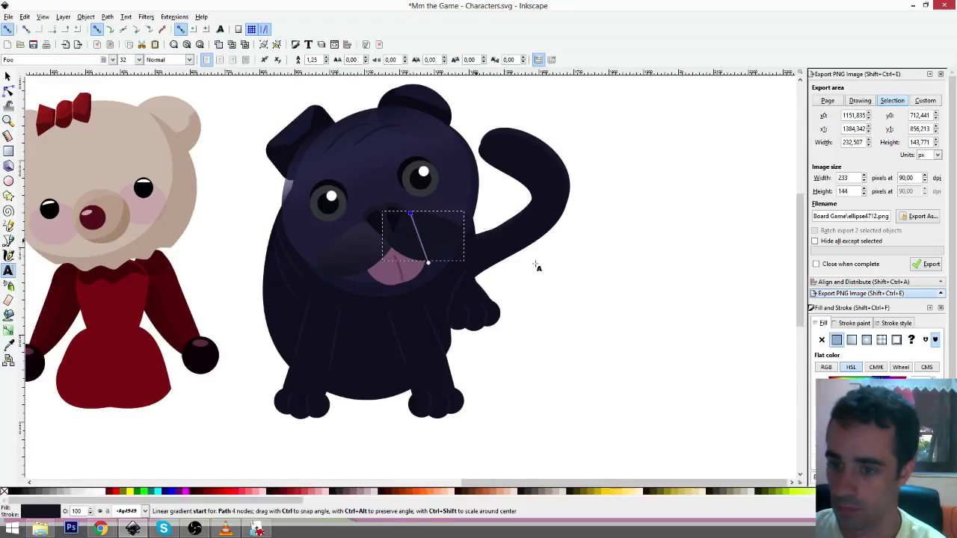
key("F7")
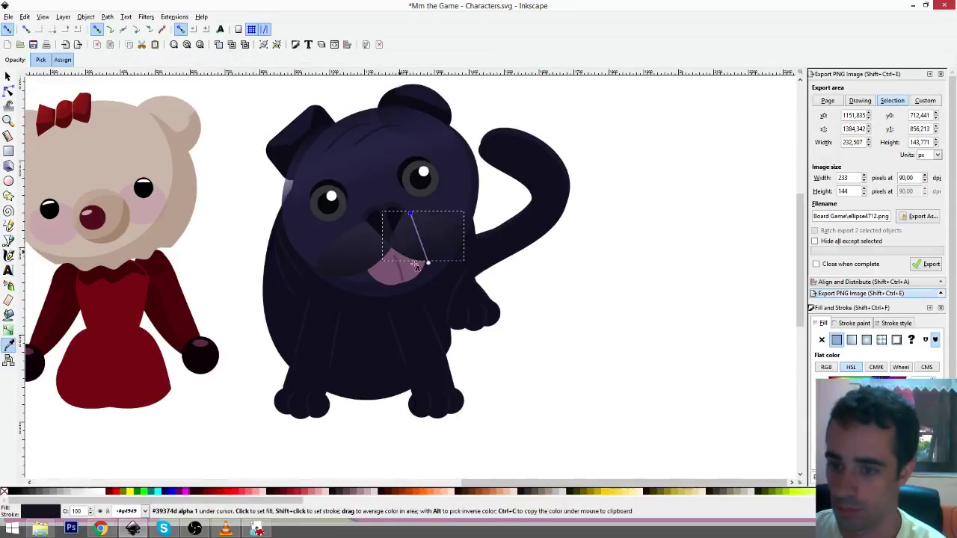
key("F8")
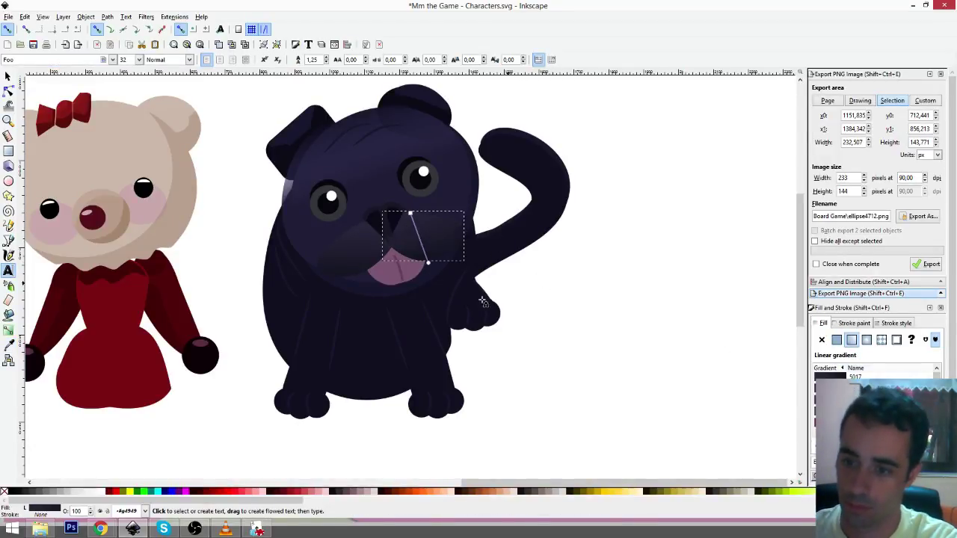
left_click(366, 357)
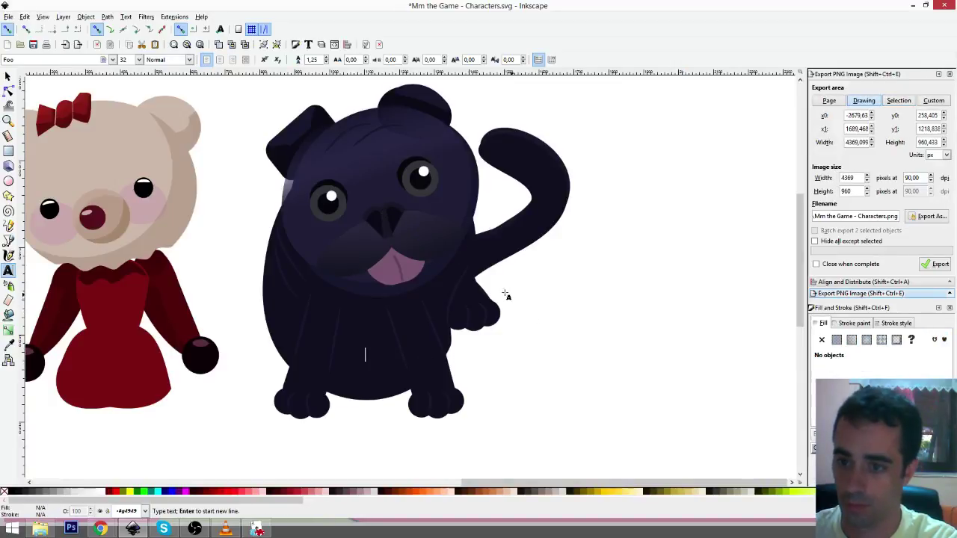
key("F1")
- Recolor the two gradient stops of the dog's forehead highlight to an opaque dark navy and a lighter purplish navy
left_click(290, 204)
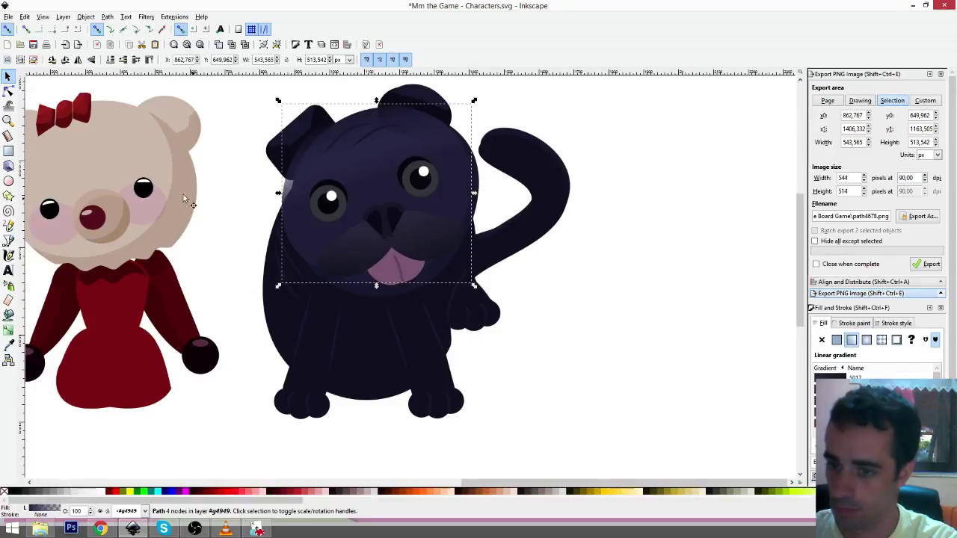
left_click(9, 255)
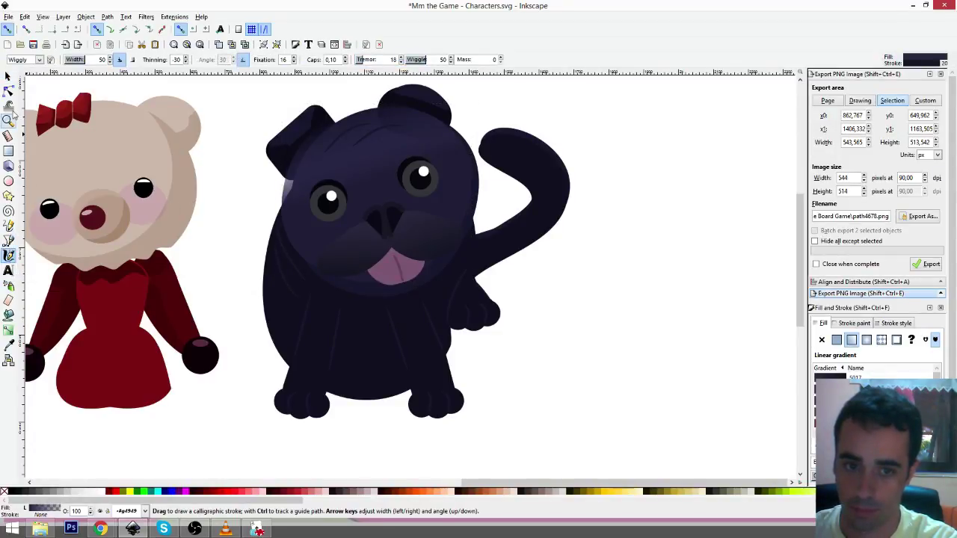
left_click(7, 76)
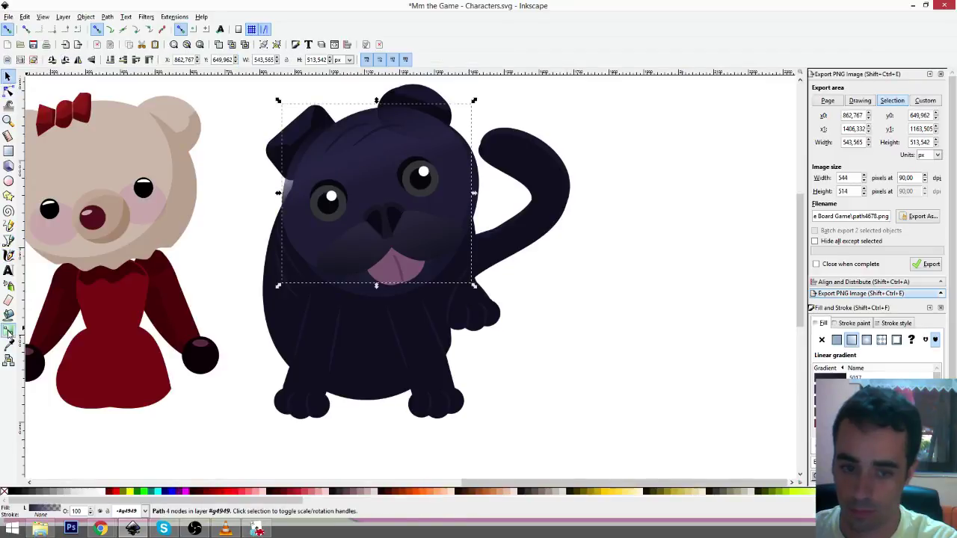
left_click(8, 330)
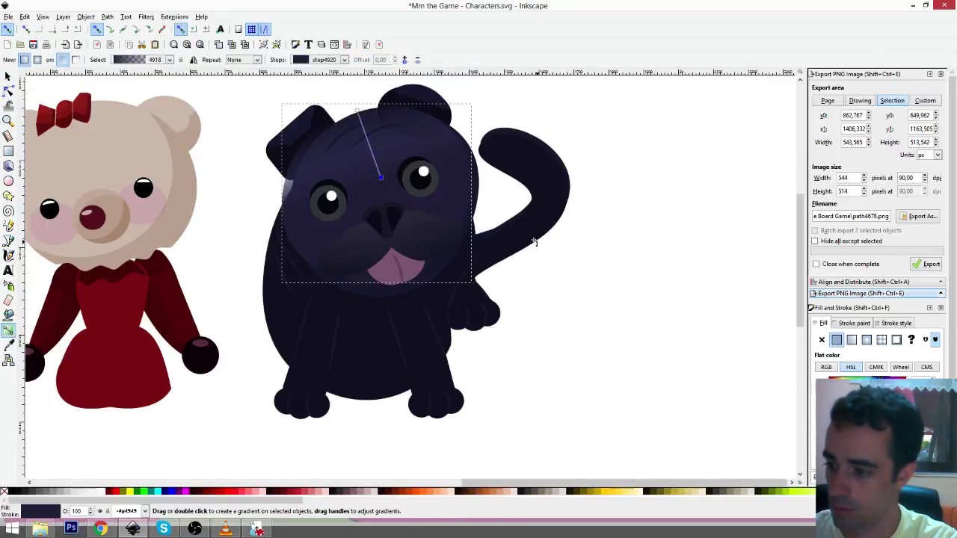
left_click(357, 111)
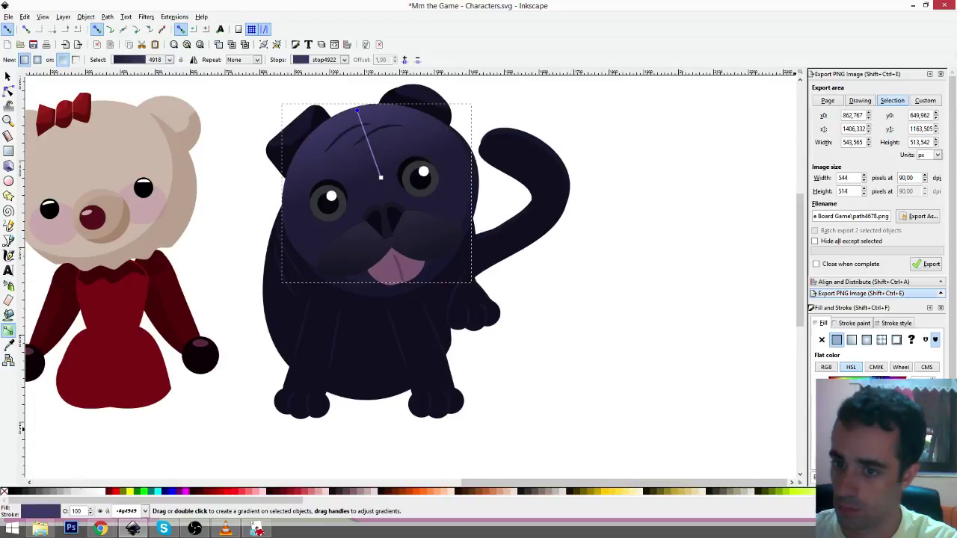
key("s")
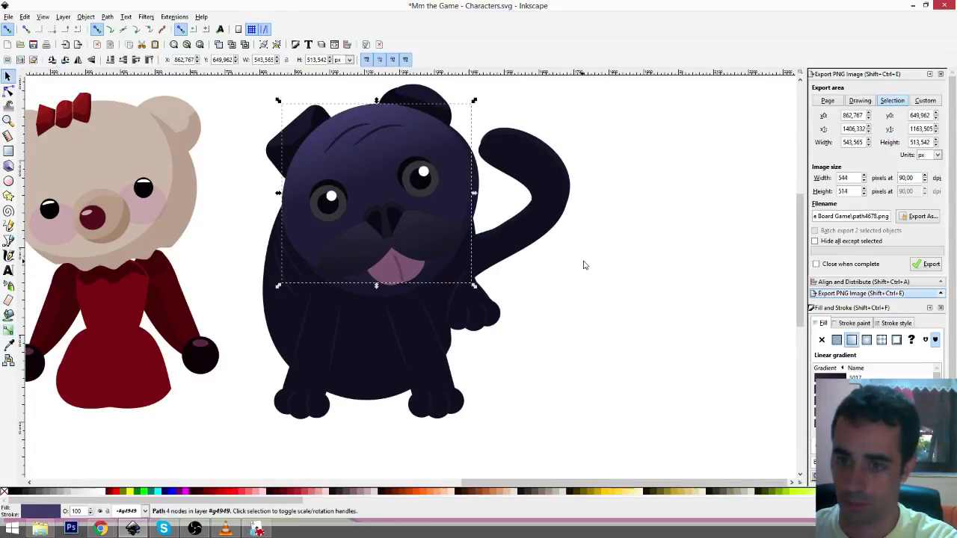
- Lower the dog's forehead highlight in the stacking order so the ears overlap it
key("Page_Down")
key("Page_Down")
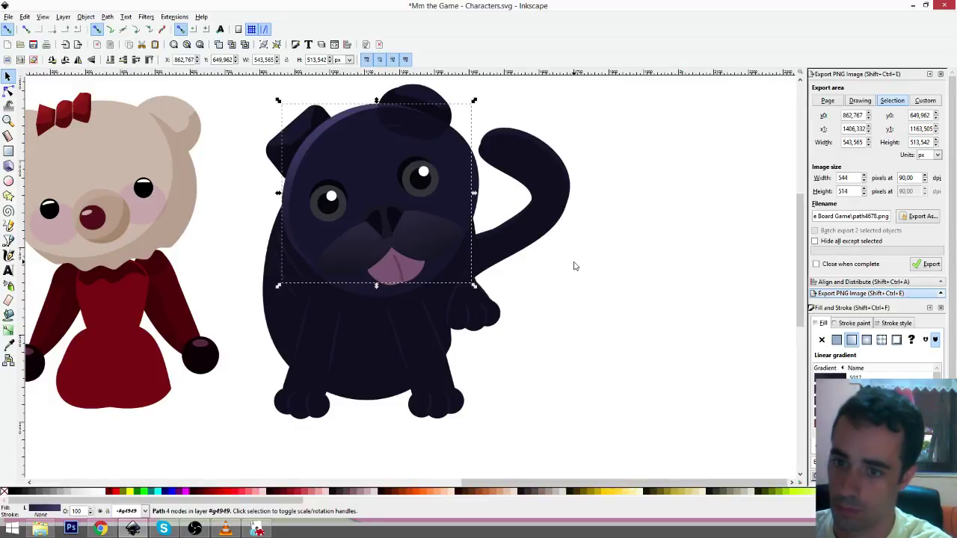
key("ctrl+shift+z")
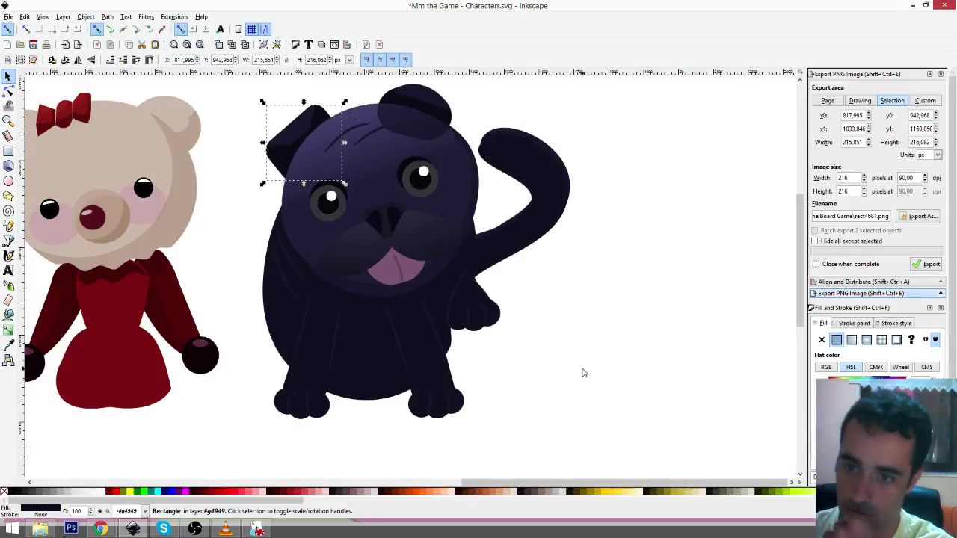
- Soften the part of the dog's upper ear that overlaps the forehead so it blends into the head
left_click(597, 347)
left_click(435, 139, "ctrl")
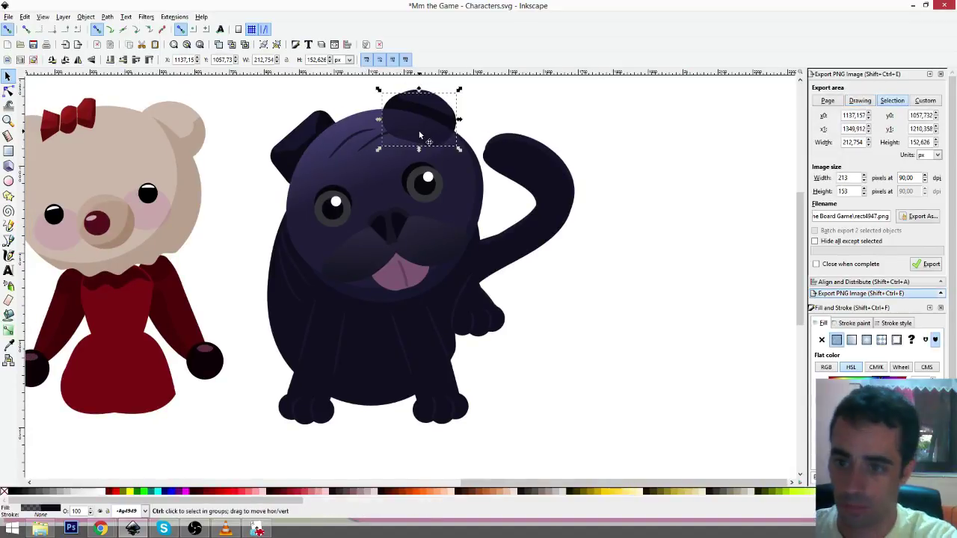
left_click(588, 145)
left_click(439, 136, "ctrl")
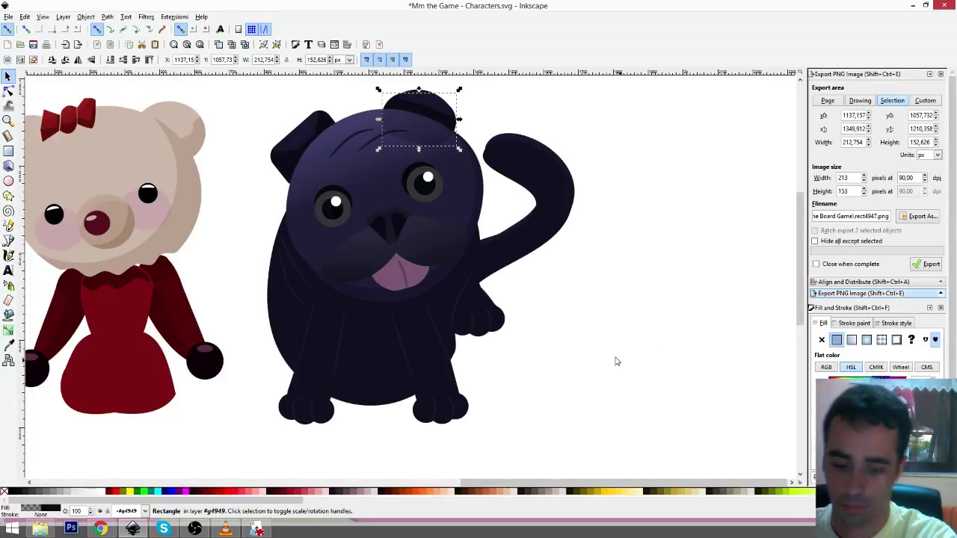
left_click(613, 357)
- Recolor the dog's tail with a lighter sampled navy and apply the tail's color to the body
left_click(560, 210)
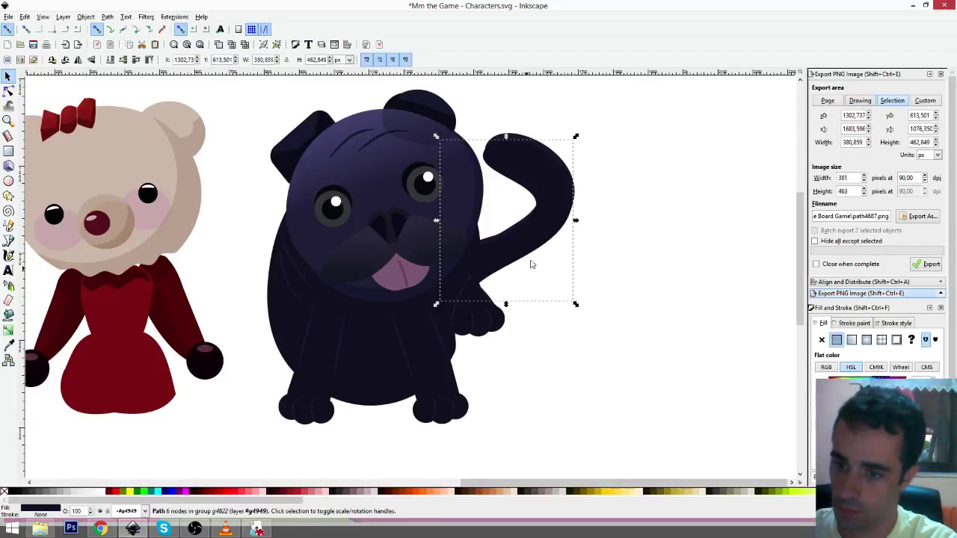
key("d")
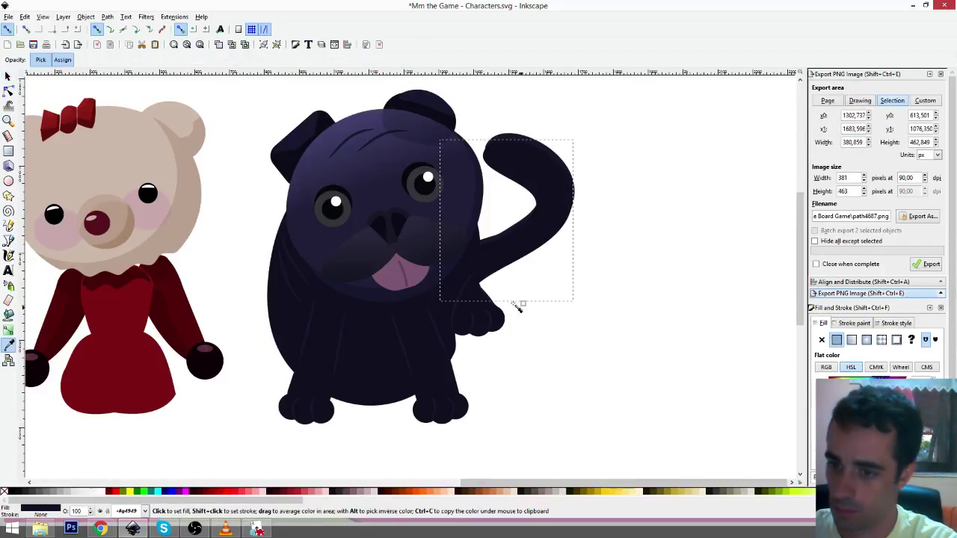
key("s")
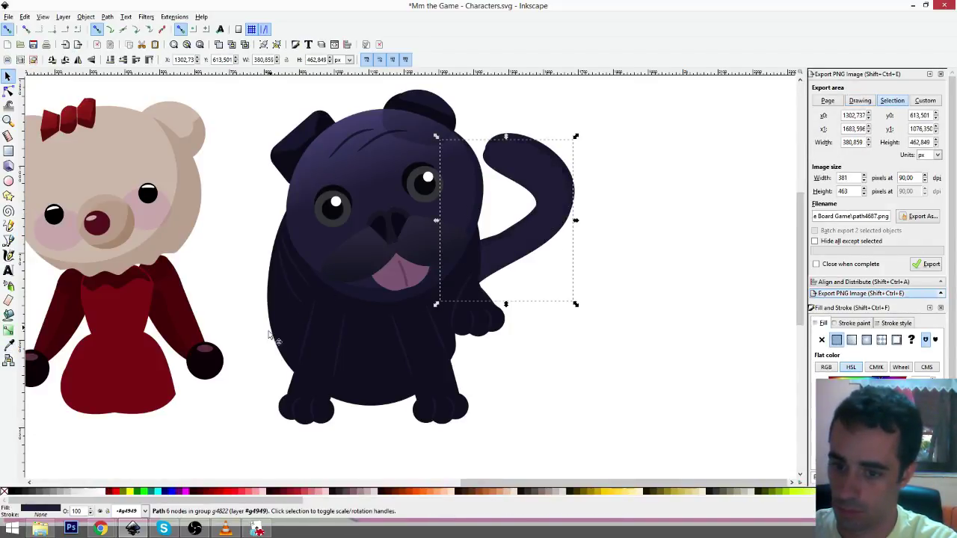
left_click(269, 335)
key("d")
left_click(529, 224)
key("s")
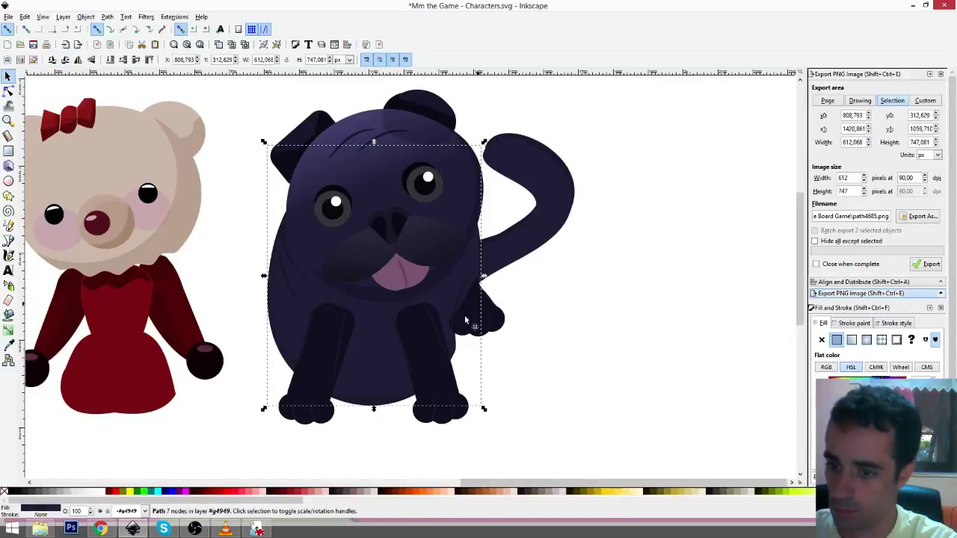
- Try to fill the dog's six leg and paw groups with the flat navy sampled from the body
left_click(326, 365)
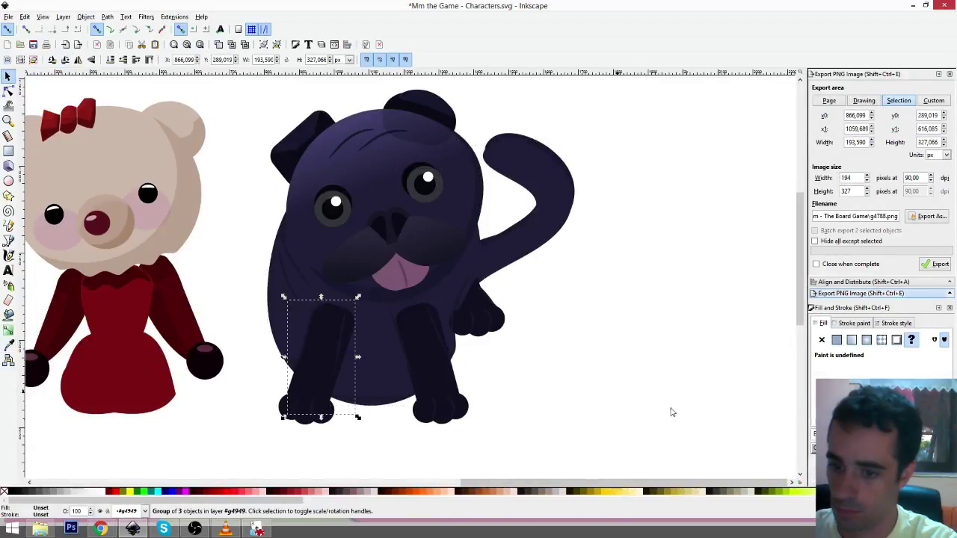
left_click(438, 367, "shift")
left_click(481, 323, "shift")
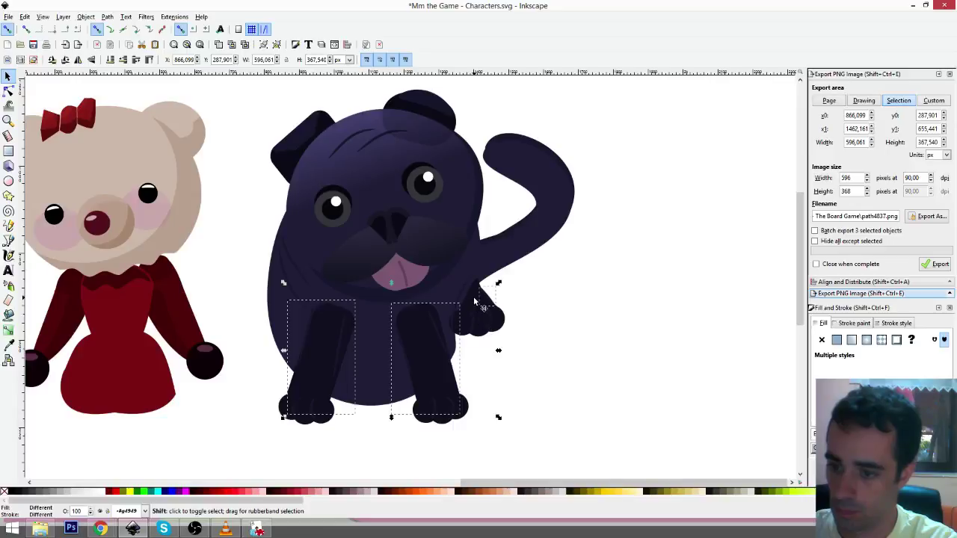
left_click(473, 297, "shift")
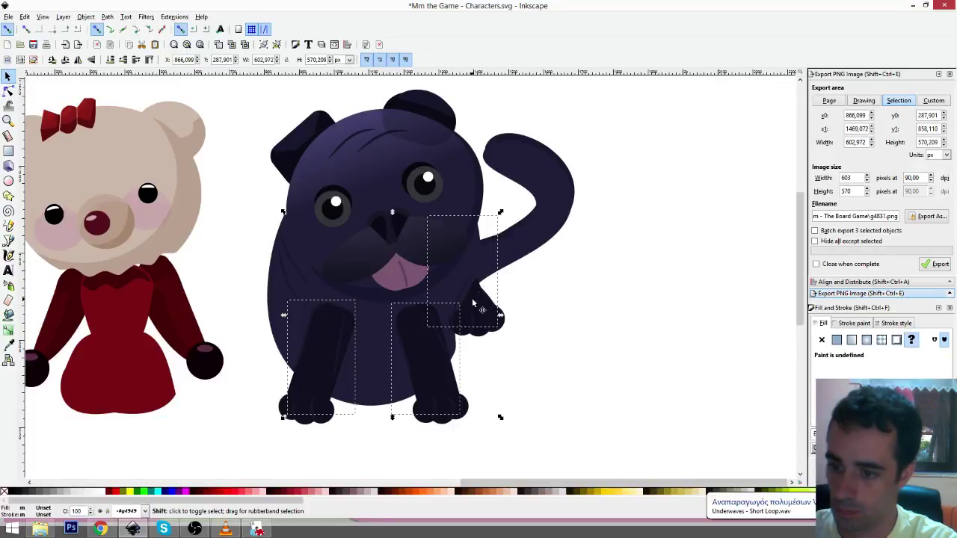
left_click(469, 327, "shift")
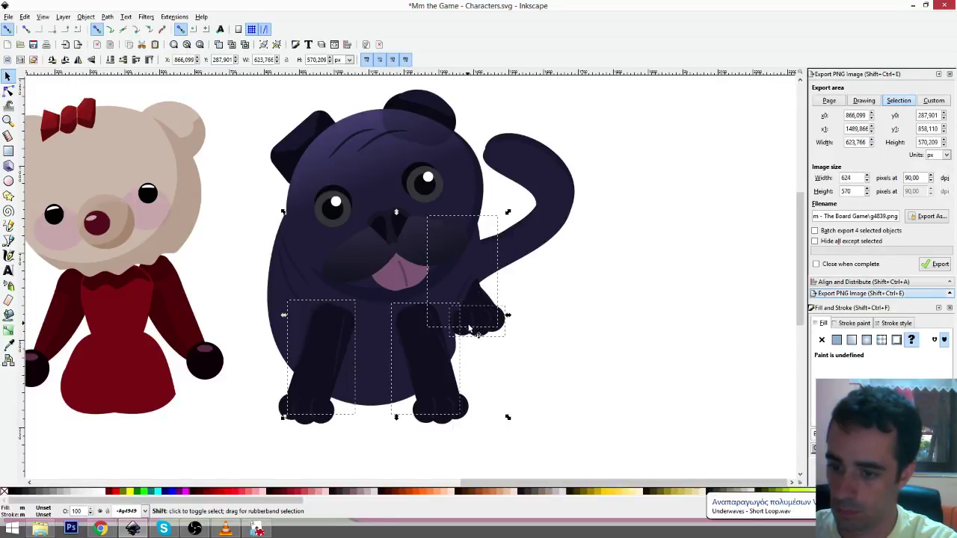
left_click(447, 416, "shift")
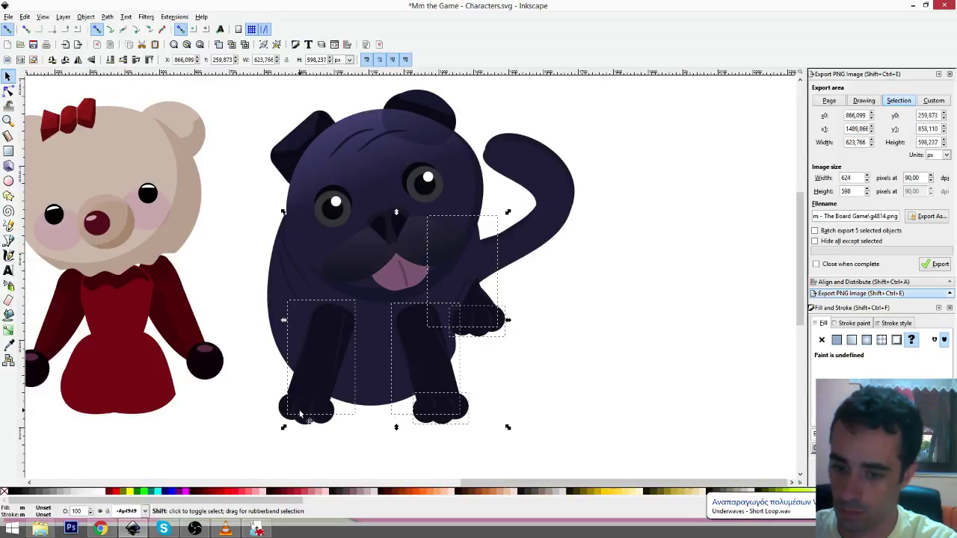
left_click(310, 420, "shift")
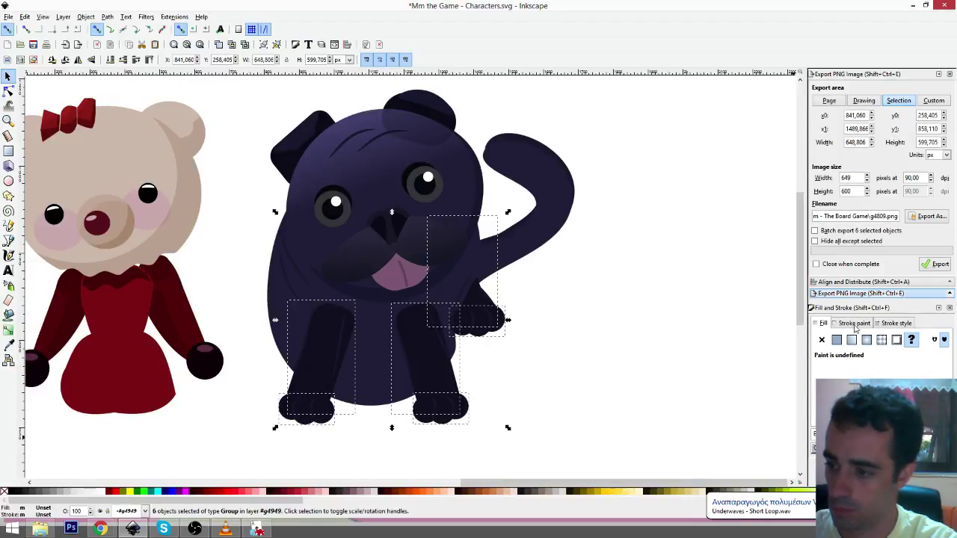
left_click(836, 339)
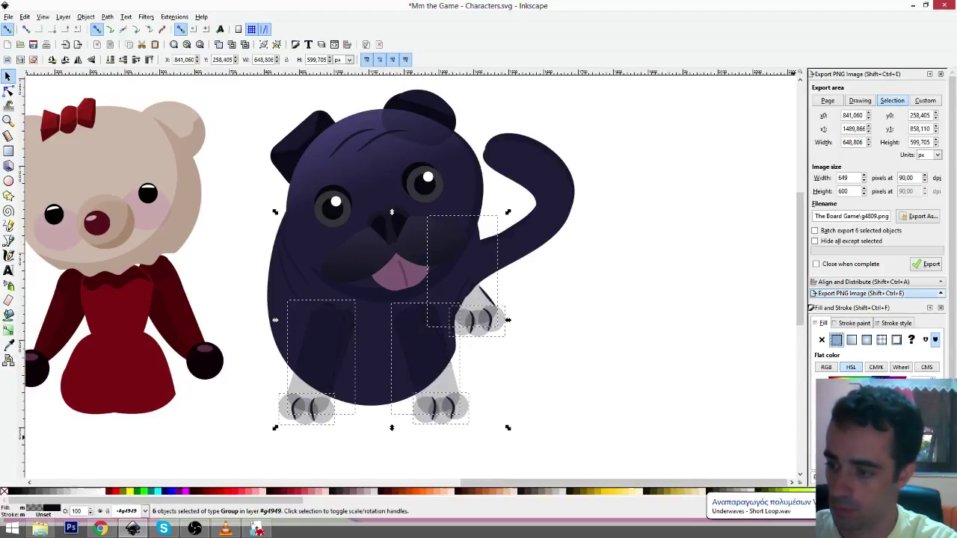
key("d")
left_click(371, 338)
key("d")
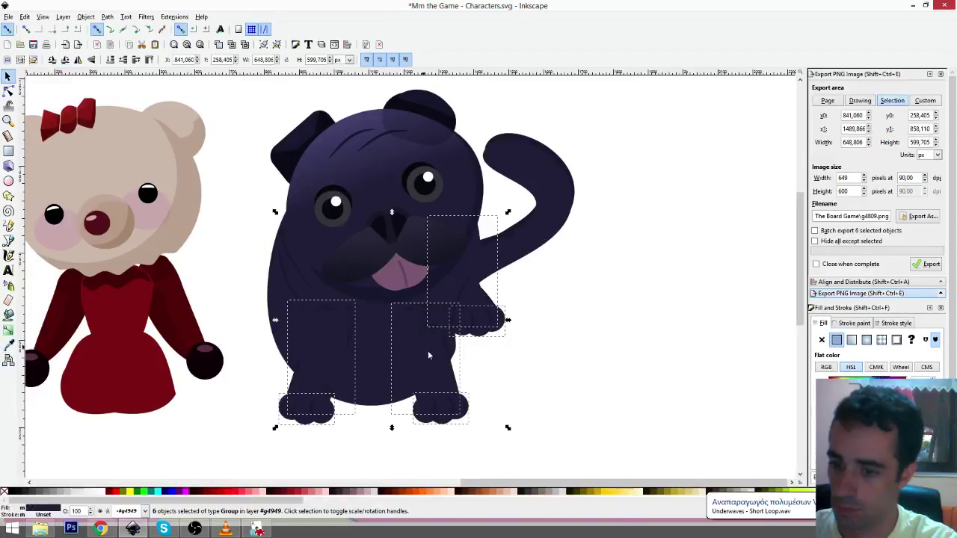
left_click(522, 362)
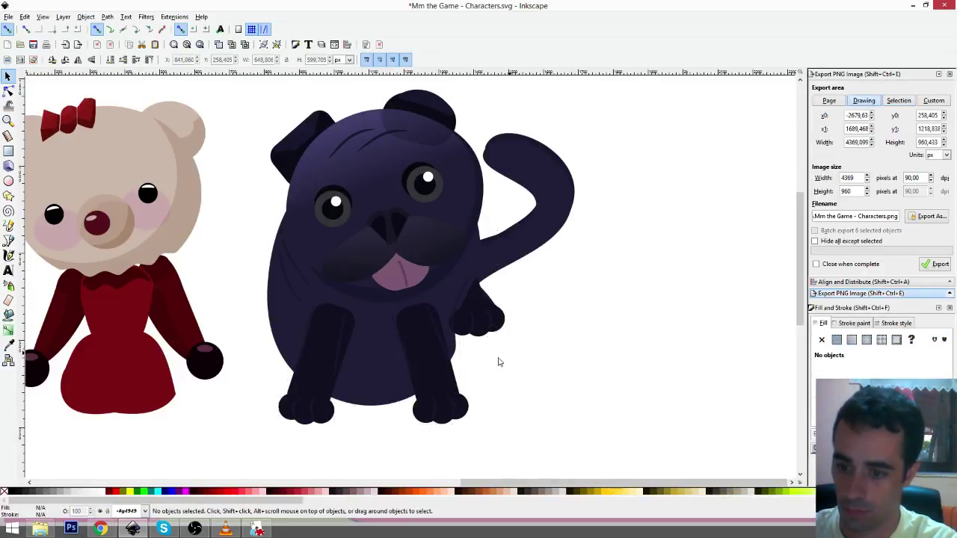
- Recolor only the three leg shapes and the individual toe shapes inside their groups with the body's lighter navy, leaving out the detail lines
left_click(320, 358)
left_click(426, 358, "shift")
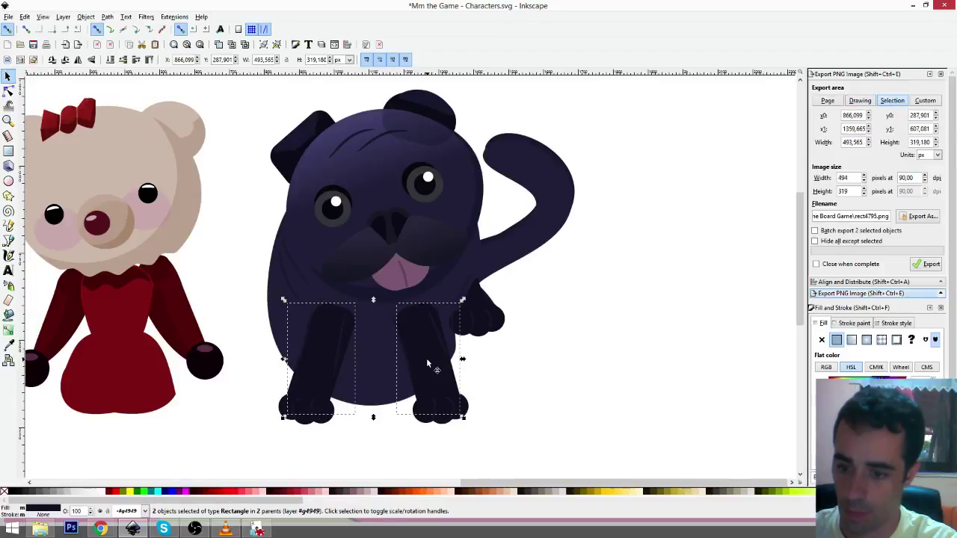
left_click(475, 296, "shift")
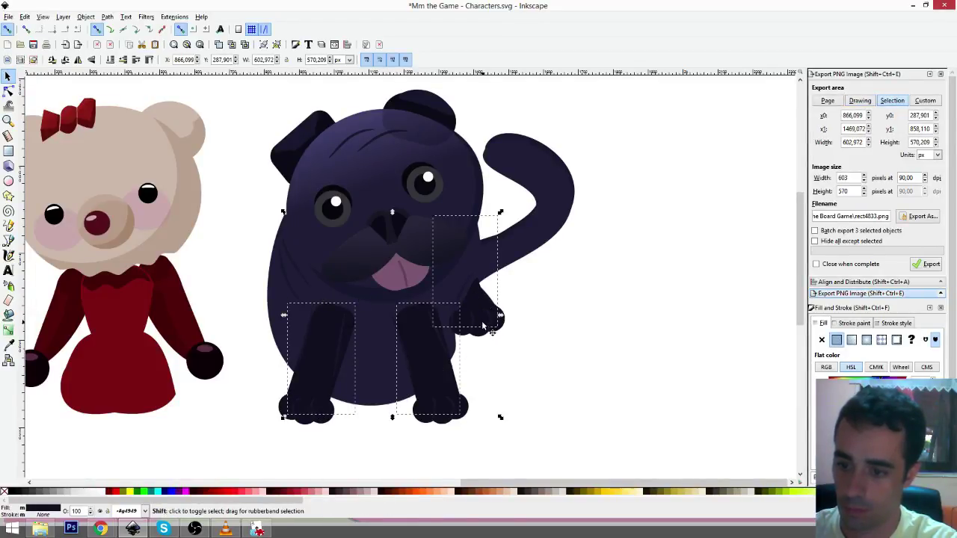
left_click(483, 331, "shift")
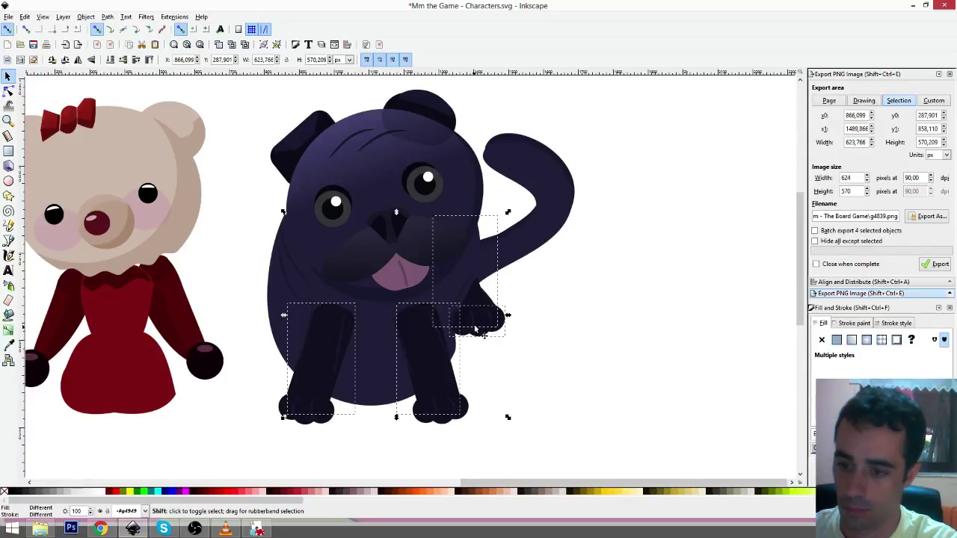
left_click(480, 323, "shift")
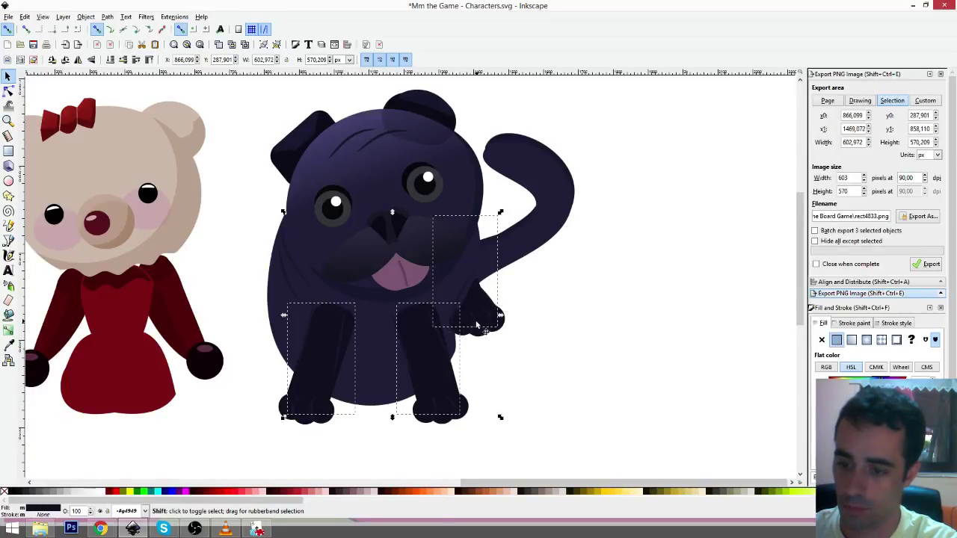
left_click(468, 323, "shift")
left_click(481, 322, "shift")
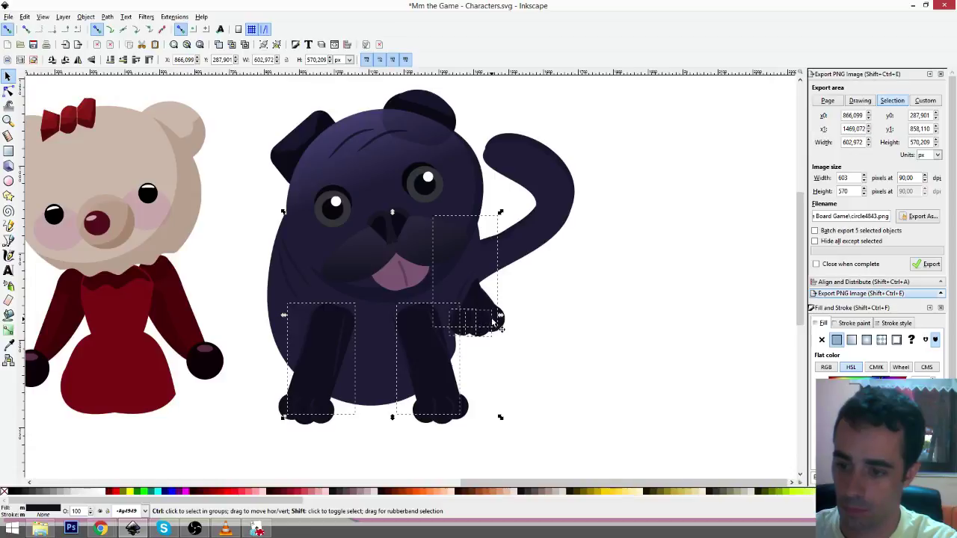
left_click(502, 322, "ctrl+shift")
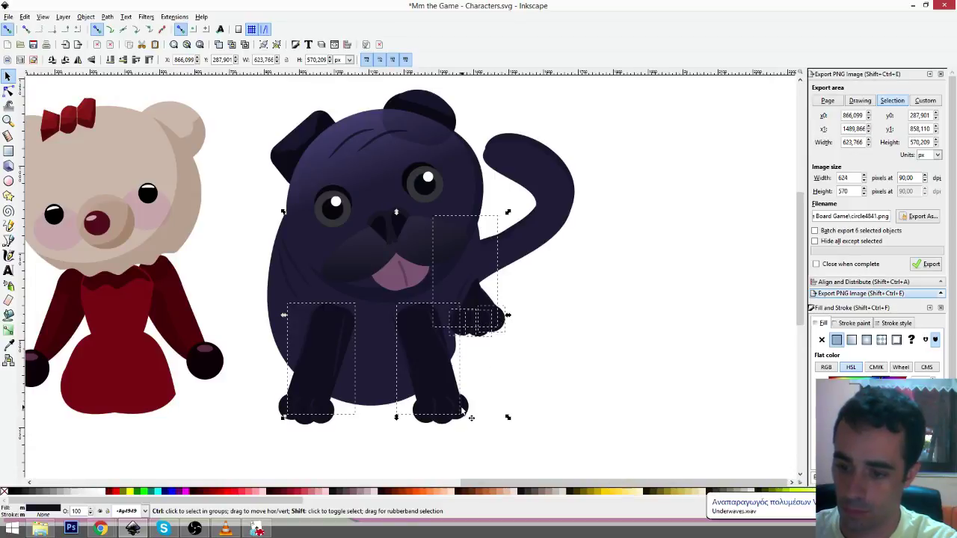
left_click(453, 411, "ctrl+shift")
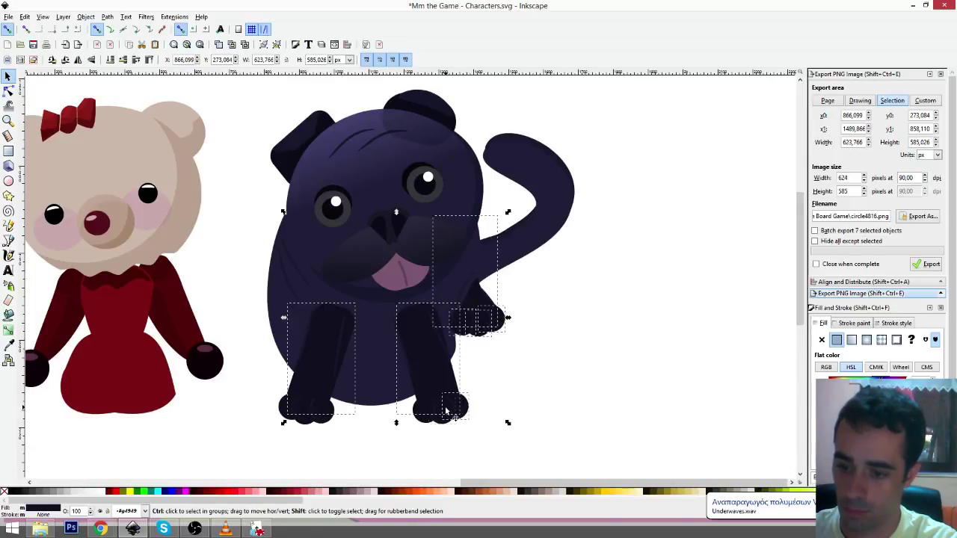
left_click(447, 411, "ctrl+shift")
left_click(422, 409, "ctrl+shift")
left_click(329, 415, "ctrl+shift")
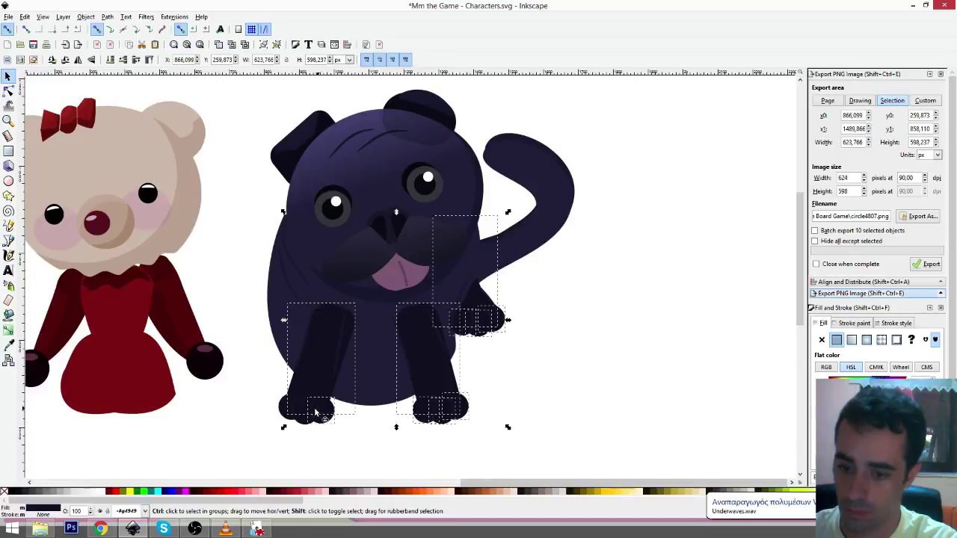
left_click(298, 412, "ctrl+shift")
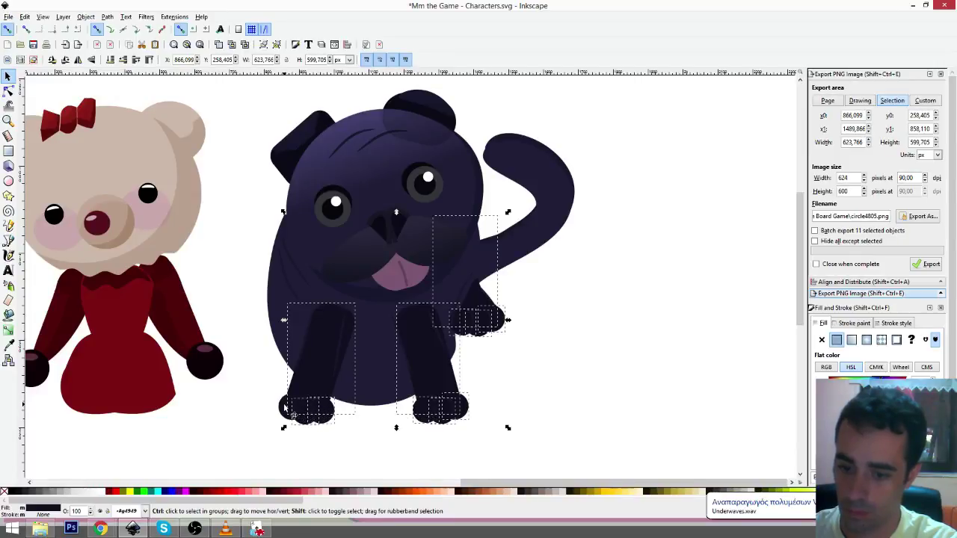
left_click(276, 314, "ctrl+shift")
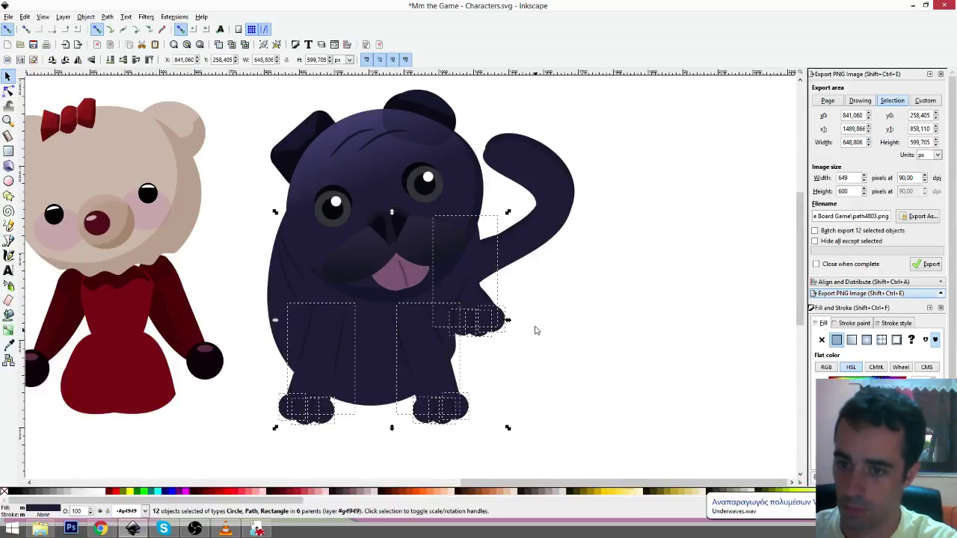
left_click(584, 273)
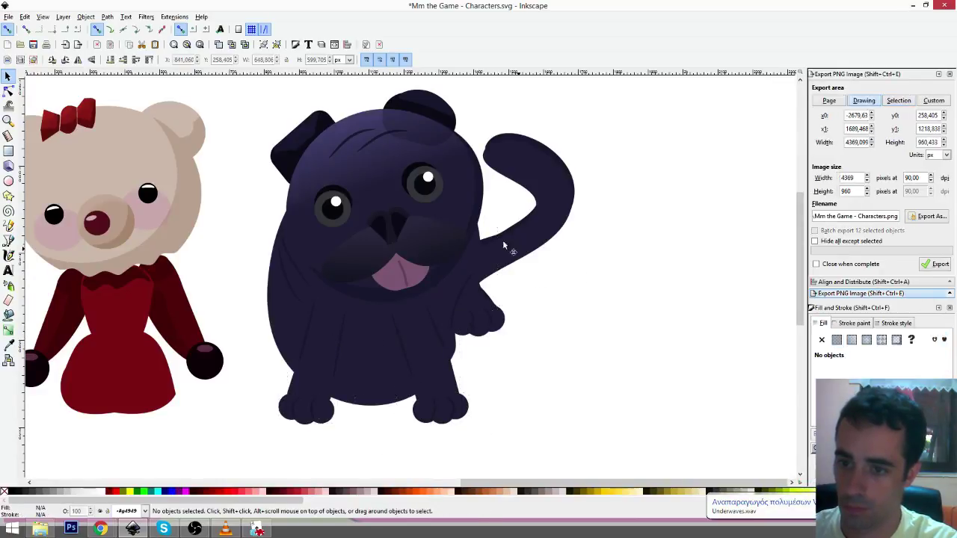
- Recolor the dark shapes on both of the dog's ears with the lighter navy sampled from beside the muzzle
left_click(290, 166)
left_click(393, 110, "ctrl+shift")
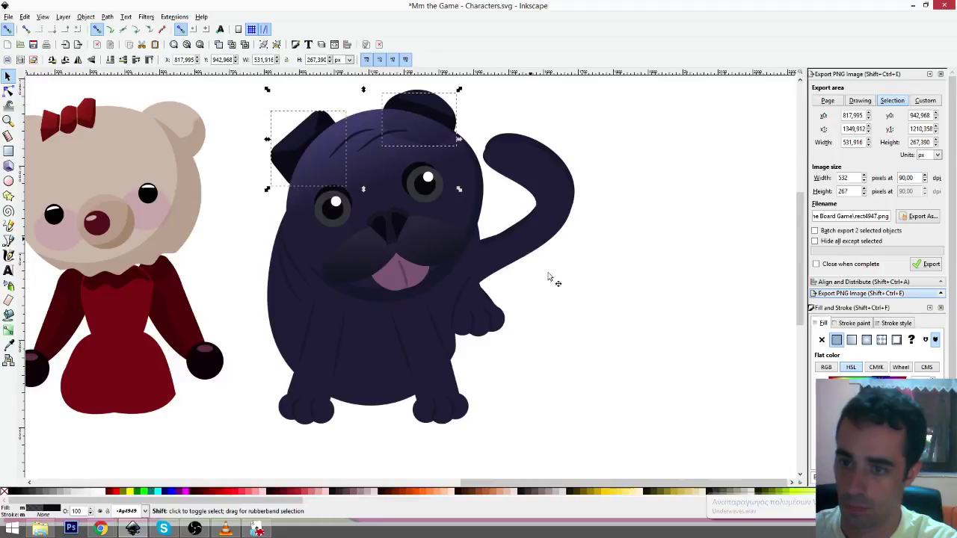
key("d")
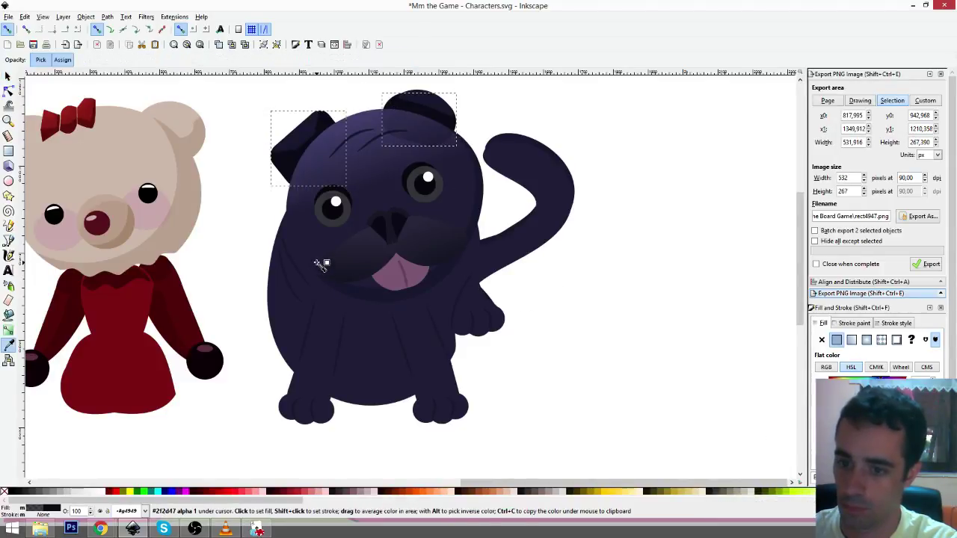
left_click(325, 263)
key("d")
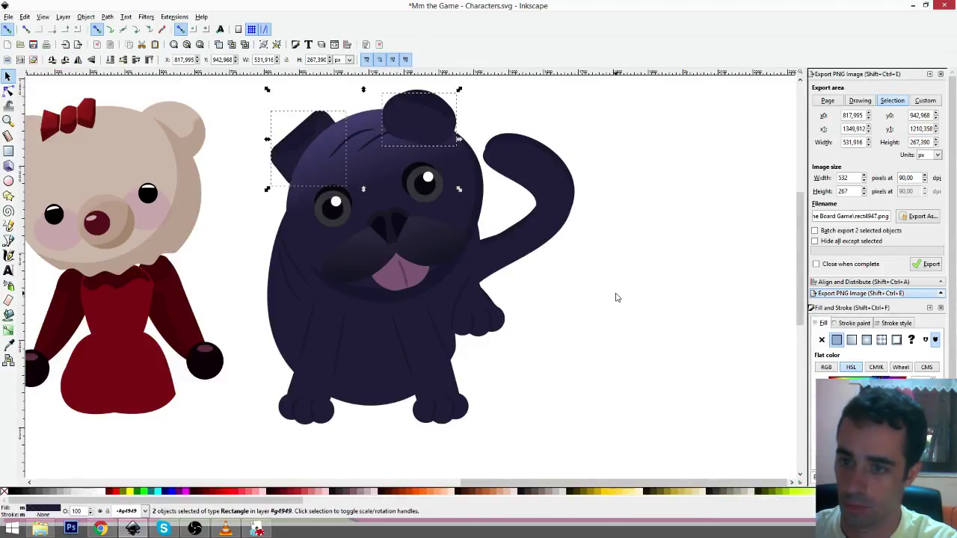
left_click(616, 298)
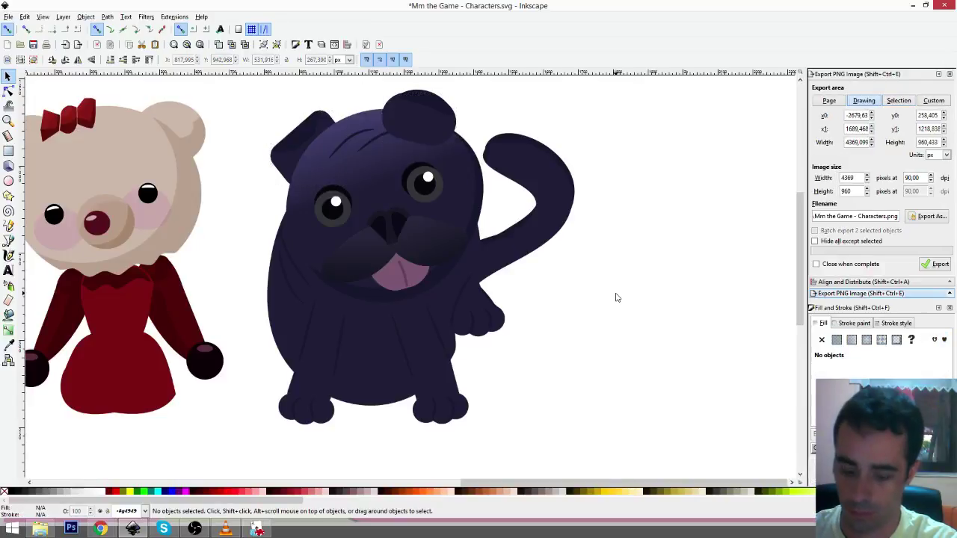
- Make the upper ear's overlapping shape partly transparent so it blends into the forehead
left_click(415, 122)
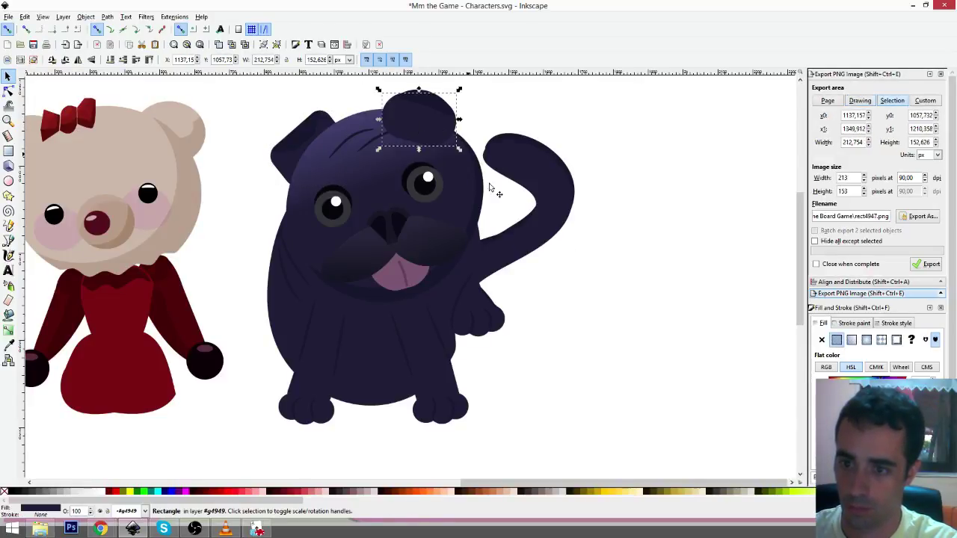
key("Page_Down")
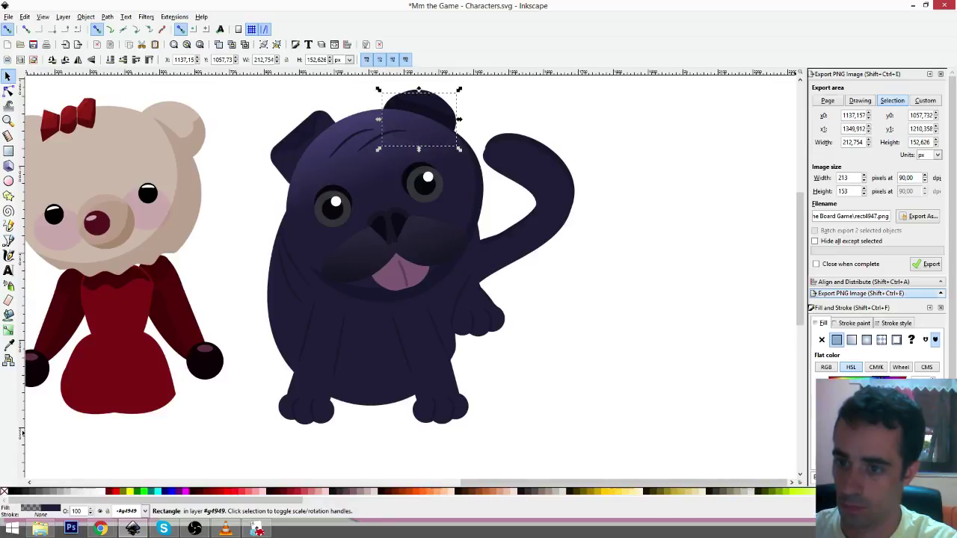
left_click(620, 335)
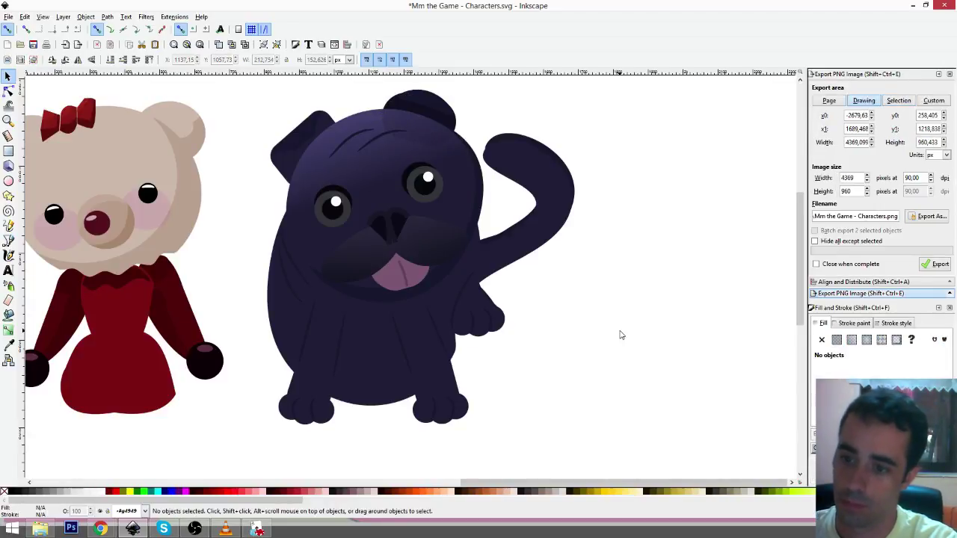
- Darken the shadow shapes under the dog's chin, along the edge of its head and along its tail to near-black
left_click_drag(596, 305, 638, 325)
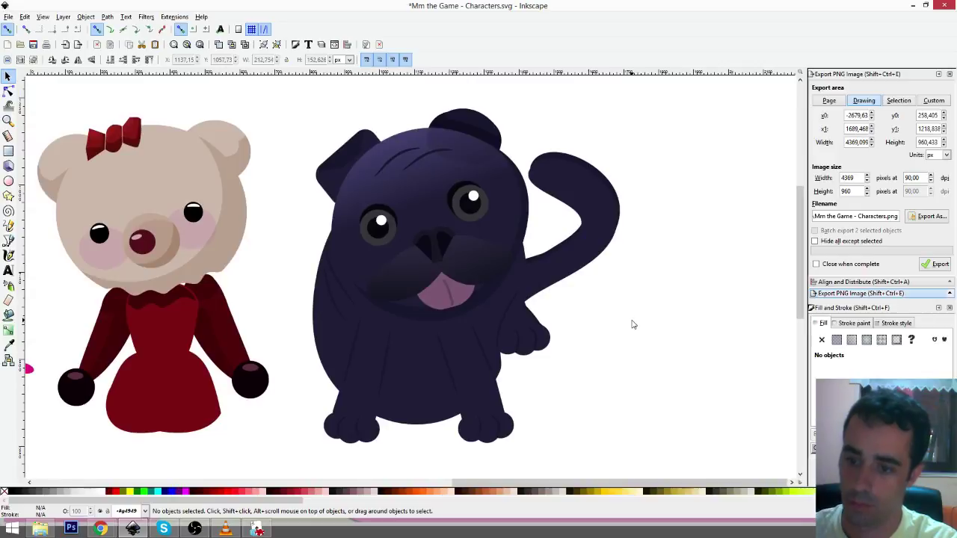
left_click(409, 320)
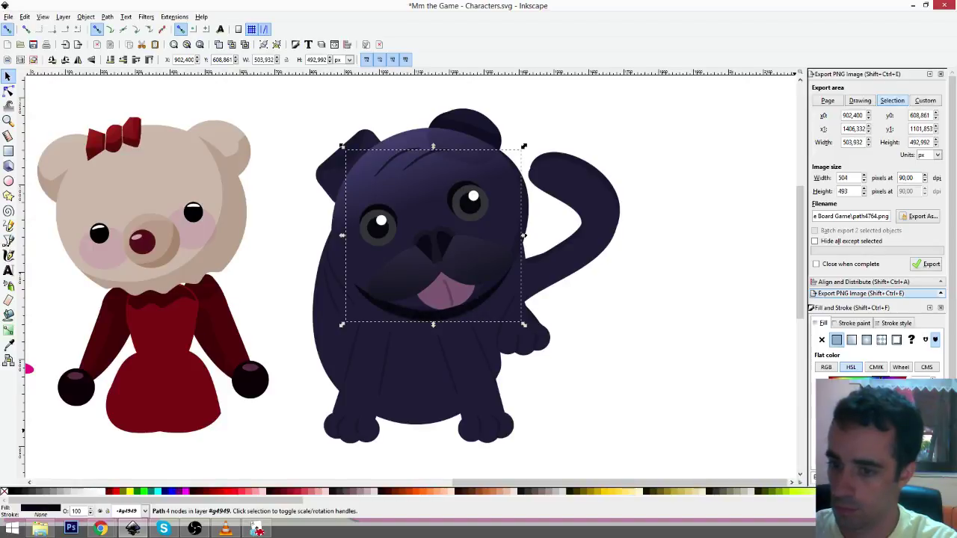
left_click(525, 194, "ctrl")
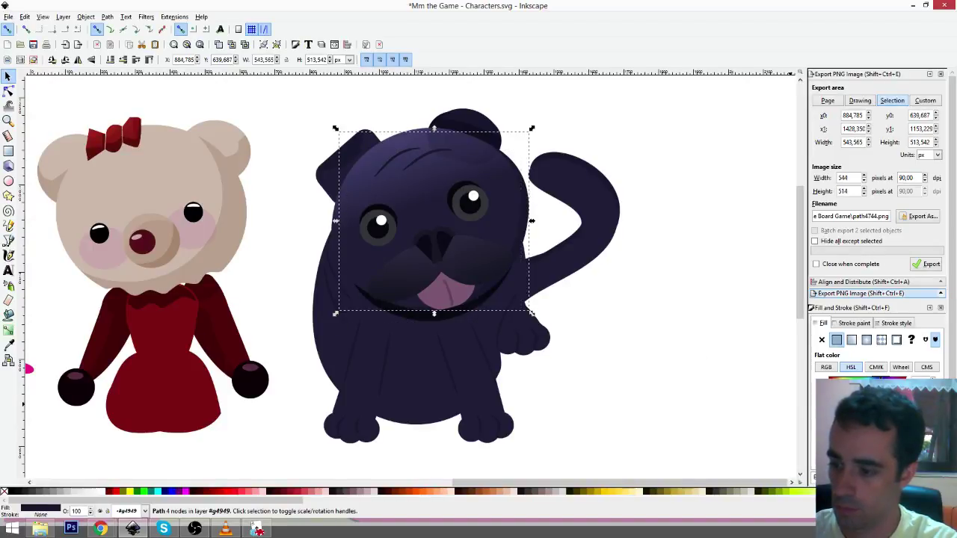
left_click(577, 162, "alt")
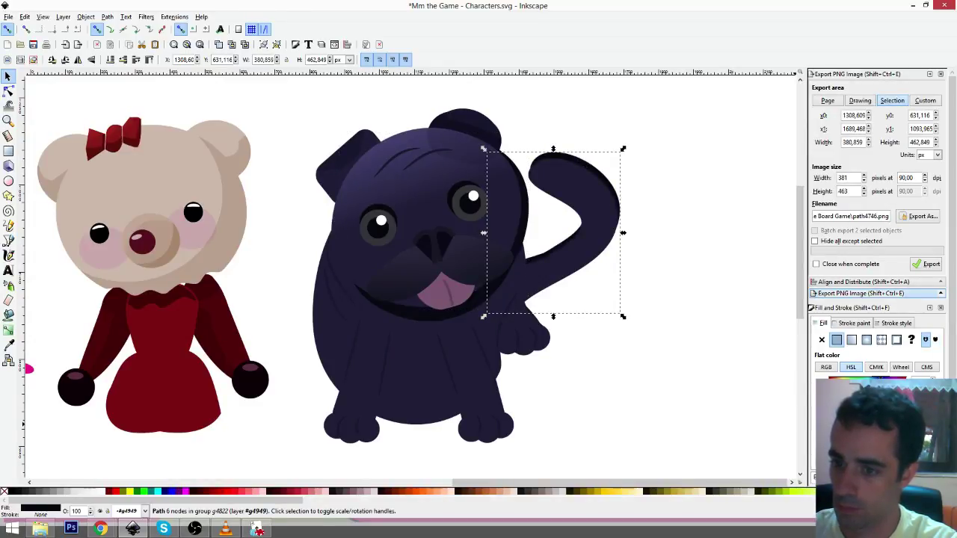
- Select the seven crease lines on the dog's body and legs and darken them to near-black
left_click(357, 346)
left_click(358, 348, "alt")
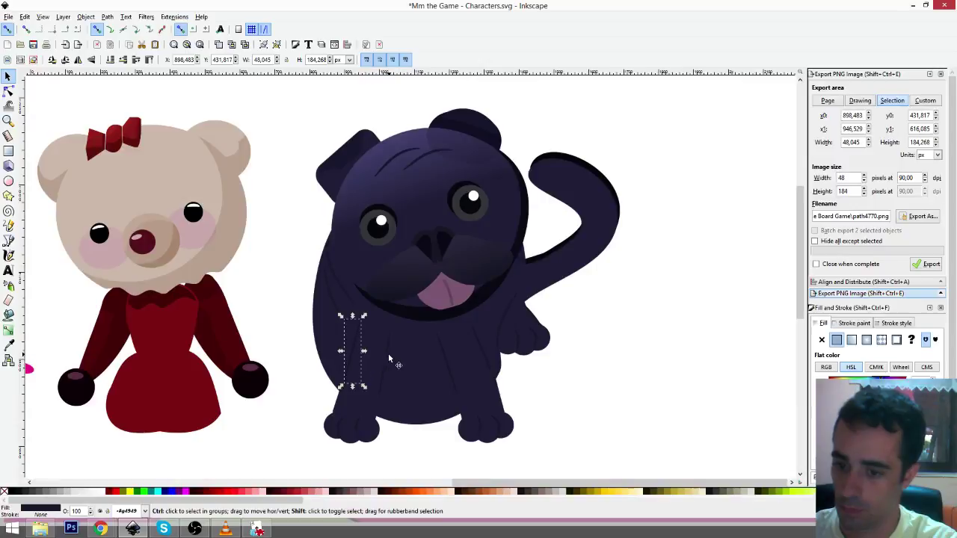
left_click(385, 354, "shift")
left_click(446, 360, "shift")
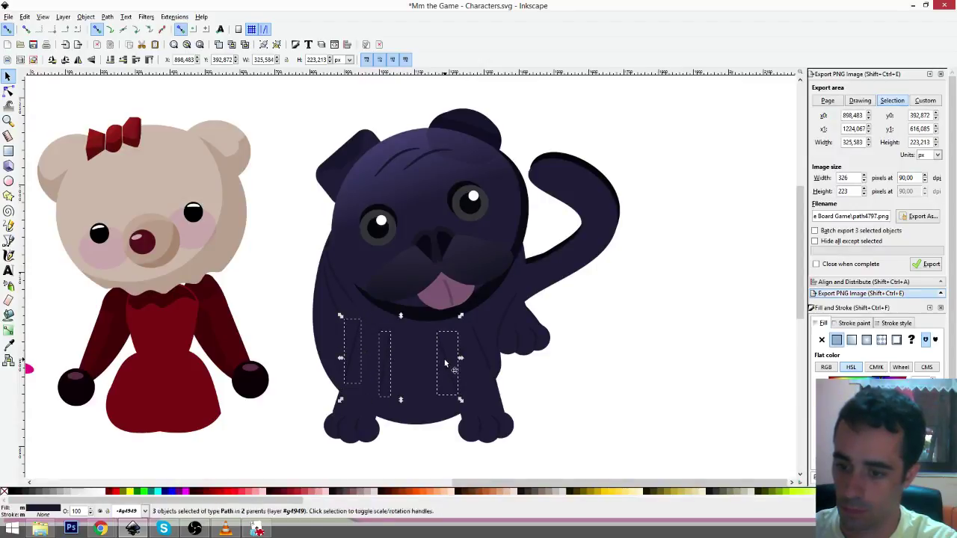
left_click(480, 349, "shift")
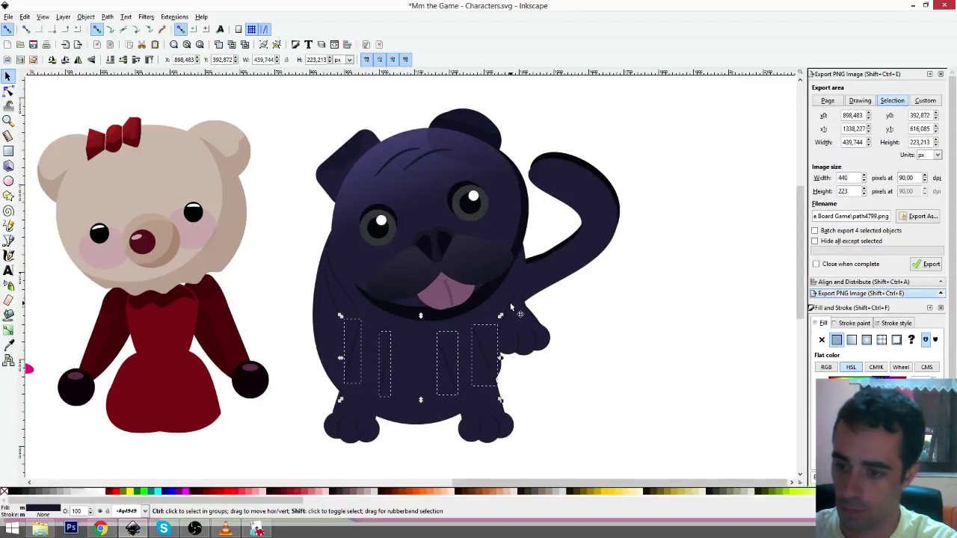
left_click(515, 314, "shift")
left_click(332, 293, "shift")
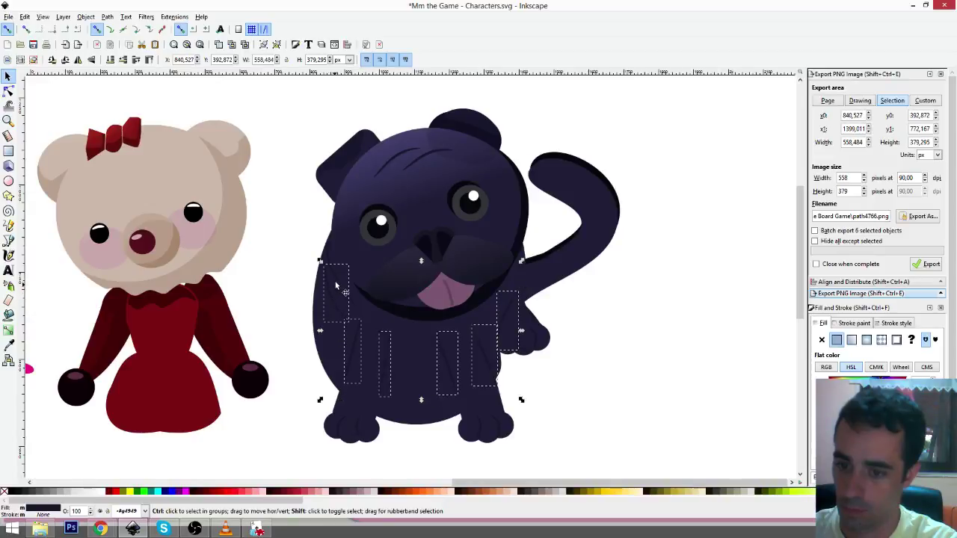
left_click(333, 276, "shift")
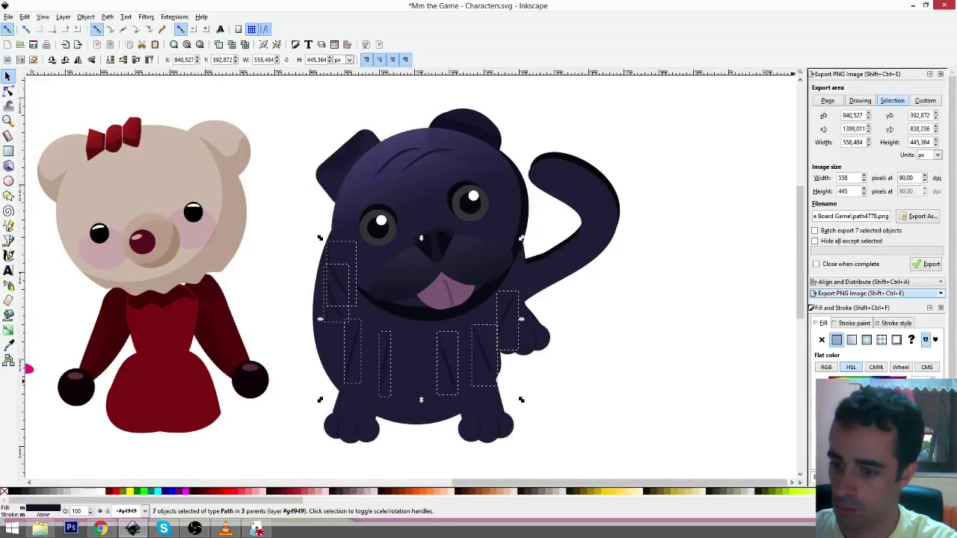
left_click(636, 429)
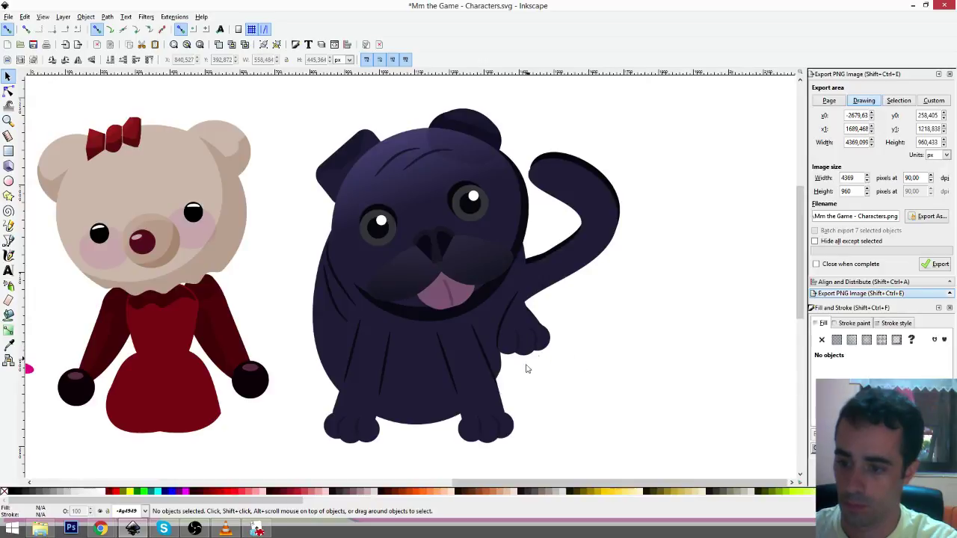
- Darken the six toe lines on the dog's three paws, picking them individually inside their groups
left_click(340, 431, "ctrl")
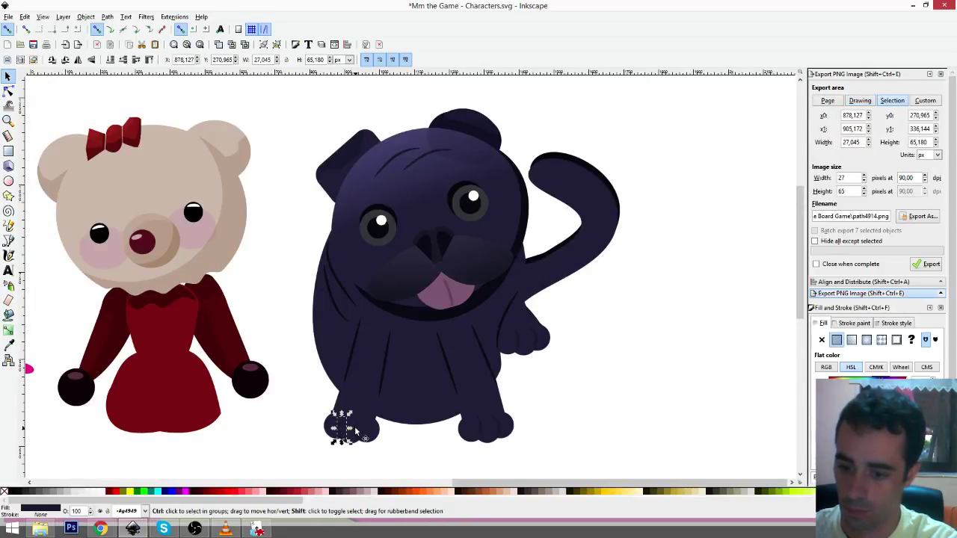
left_click(493, 429, "ctrl+shift")
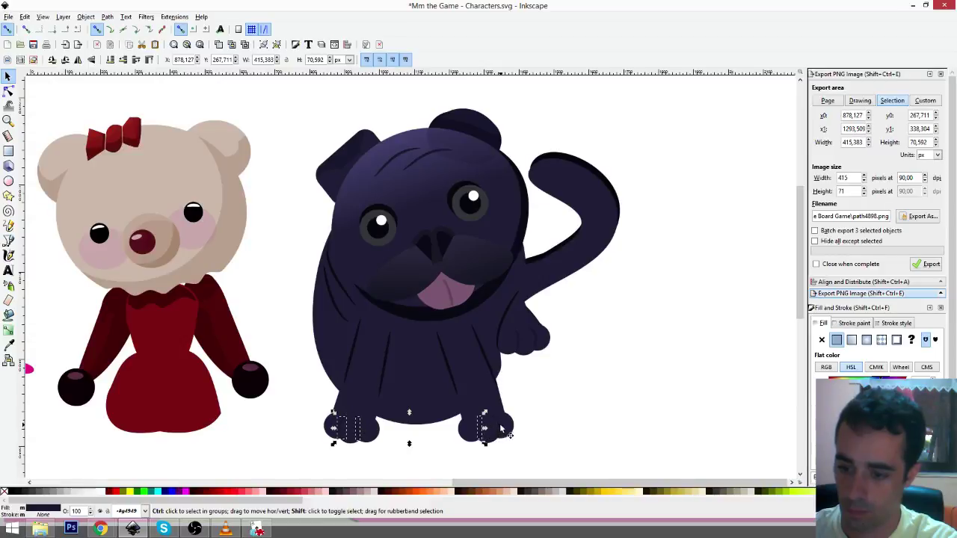
left_click(528, 344, "ctrl+shift")
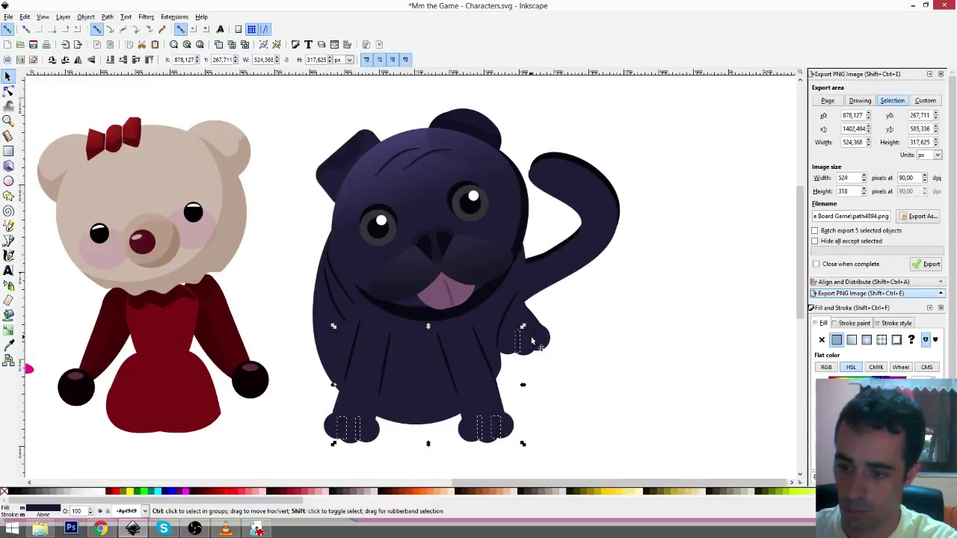
left_click(535, 339, "ctrl+shift")
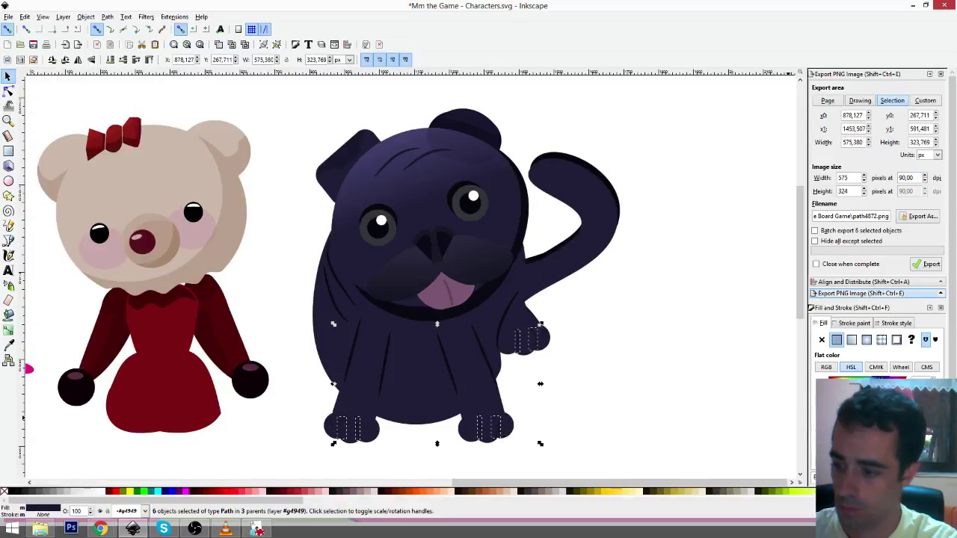
key("d")
key("Escape")
key("s")
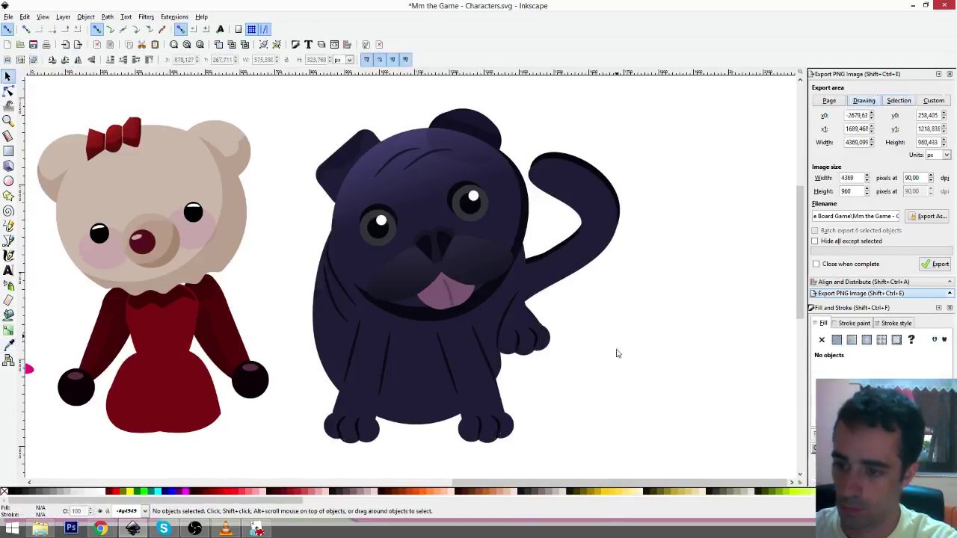
- Examine the recolored dog up close and at small size beside the other characters
scroll(607, 415, "up", 1)
scroll(576, 314, "down", 1)
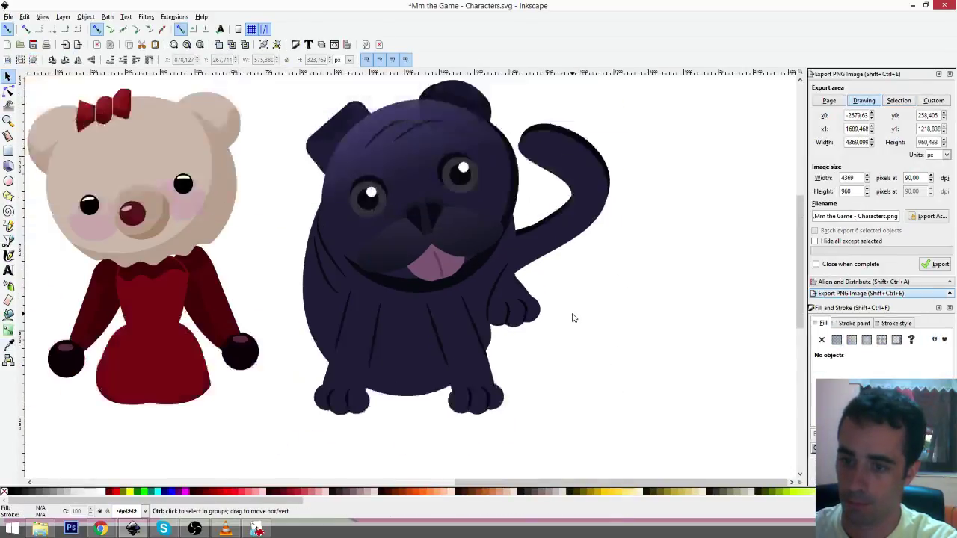
left_click_drag(573, 317, 558, 349)
left_click(383, 264)
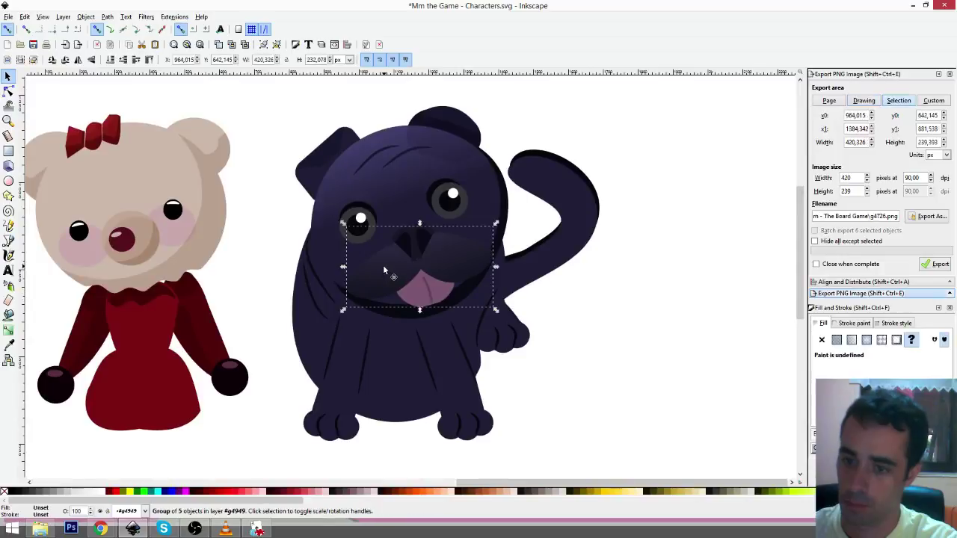
key("Escape")
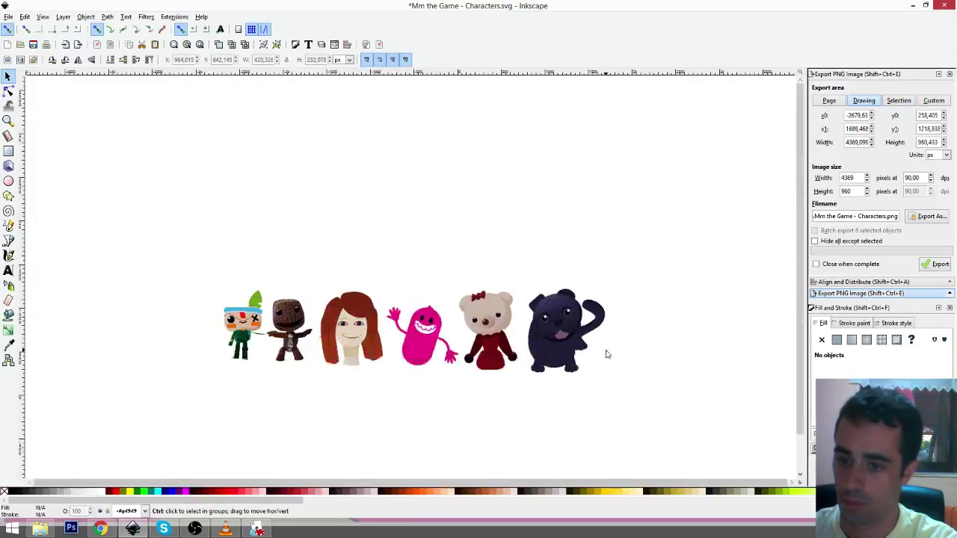
scroll(603, 353, "down", 4)
left_click_drag(608, 352, 581, 363)
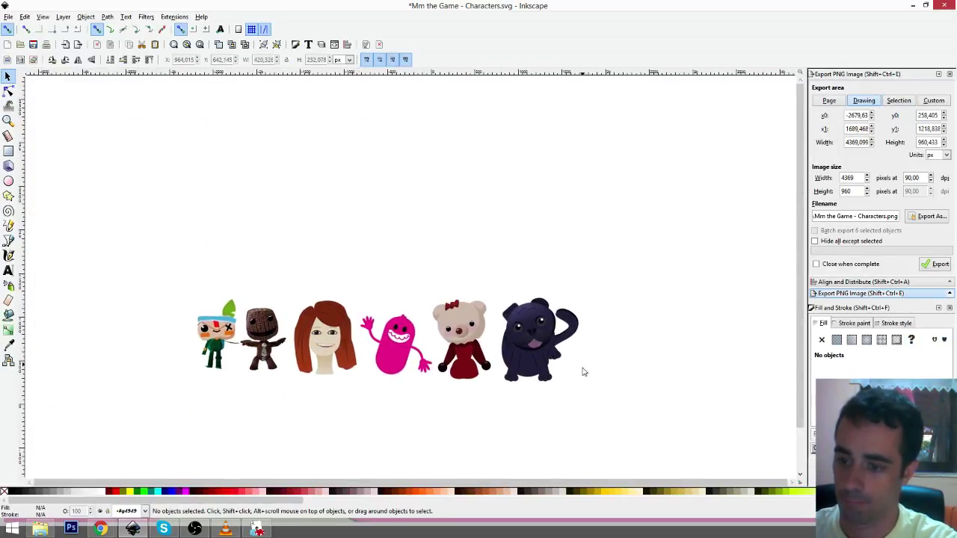
- Soften the two crease lines on the dog's flank beside the cheek with a lighter dark navy
scroll(555, 374, "up", 4)
left_click(374, 265)
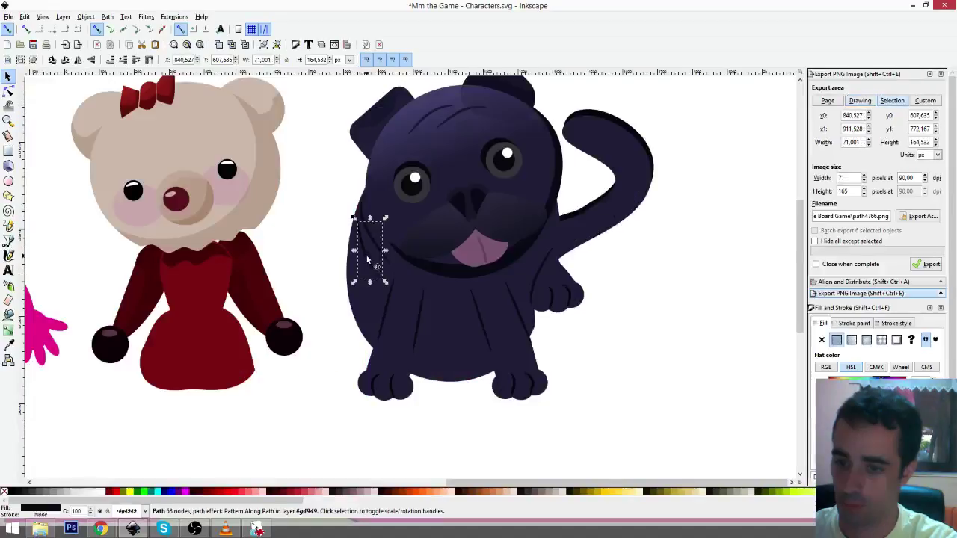
left_click(377, 245, "shift")
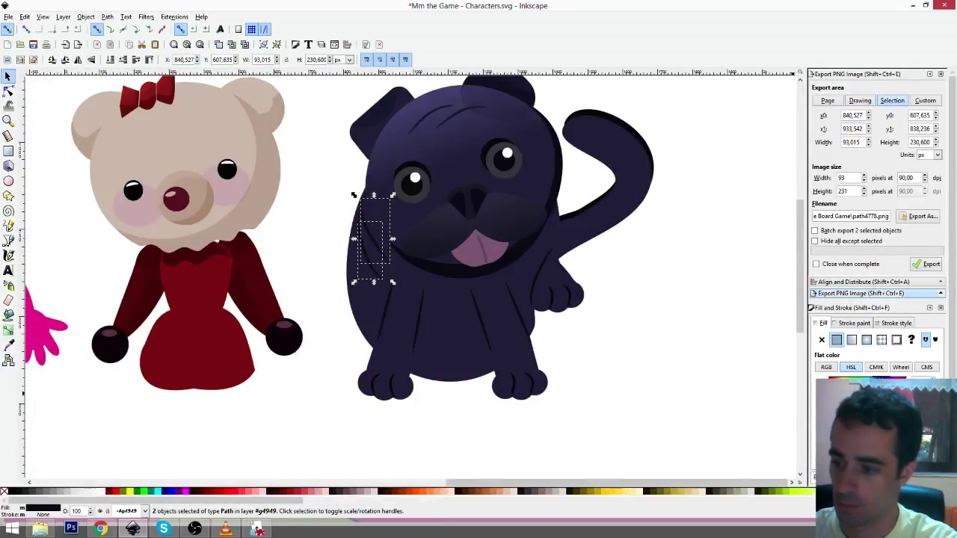
key("ctrl+shift+v")
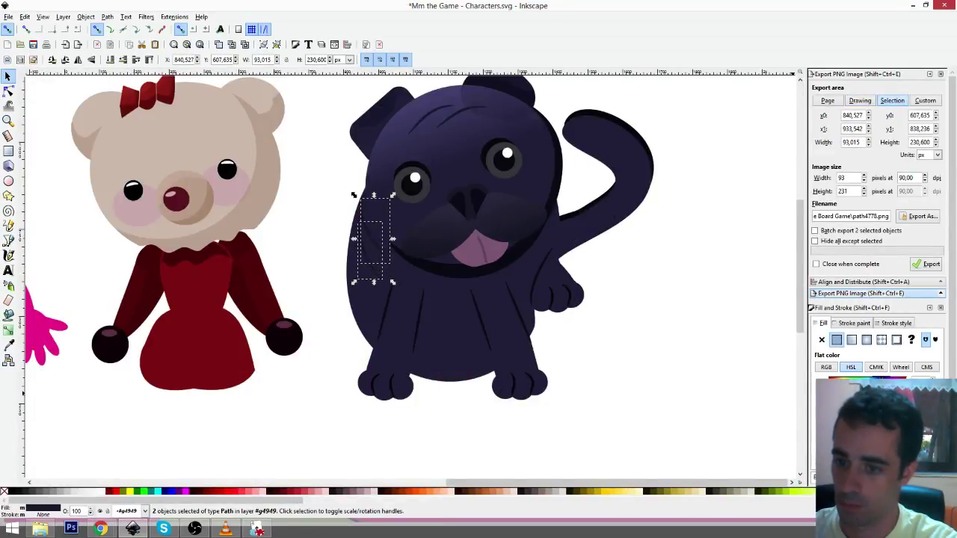
left_click(669, 406)
- Select all the parts of the dog and combine them into one group
mouse_move(679, 340)
left_mouse_down()
mouse_move(654, 382)
mouse_move(578, 363)
left_mouse_up()
scroll(655, 380, "down", 2)
scroll(669, 384, "down", 1)
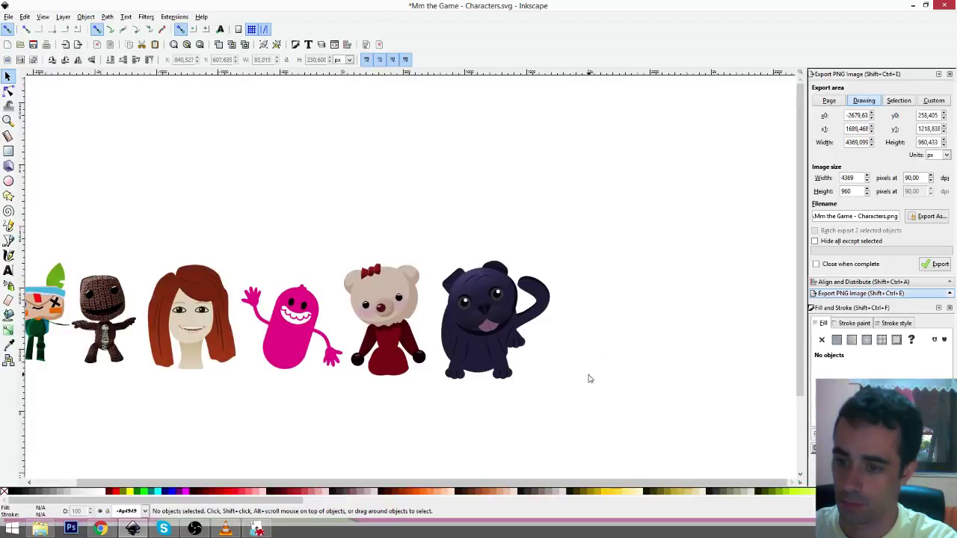
scroll(586, 370, "up", 2)
left_click_drag(573, 129, 289, 439)
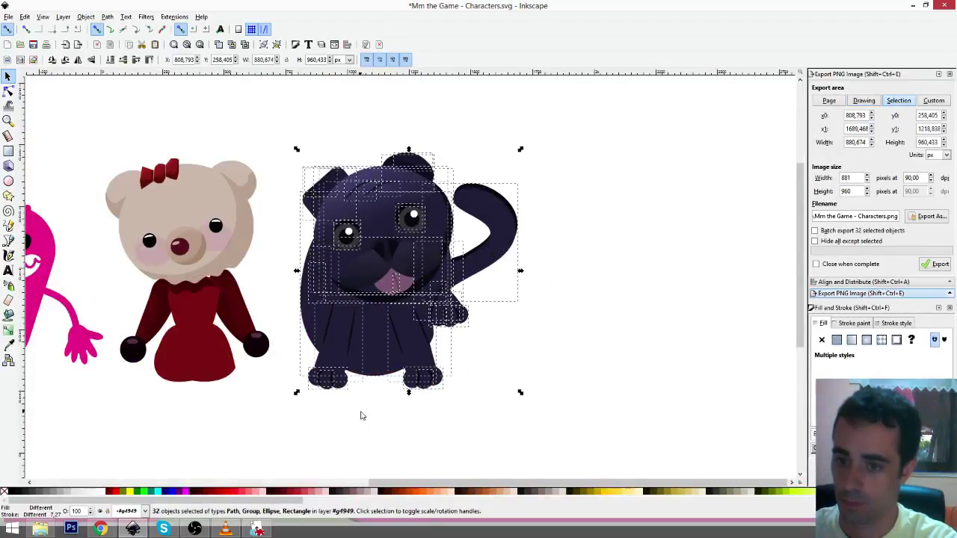
key("ctrl+g")
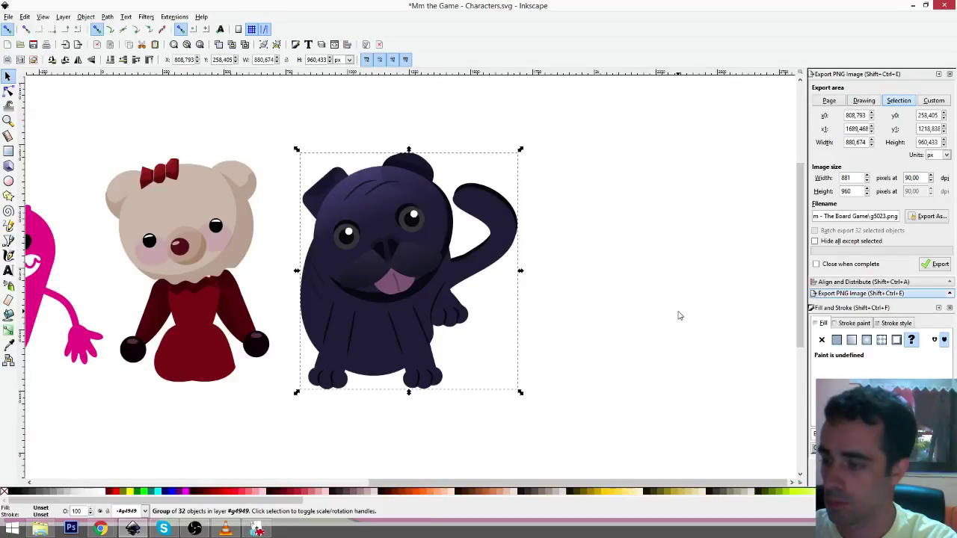
- Export the grouped dog as the PNG image Martha.png at 881 by 960 pixels
key("ctrl")
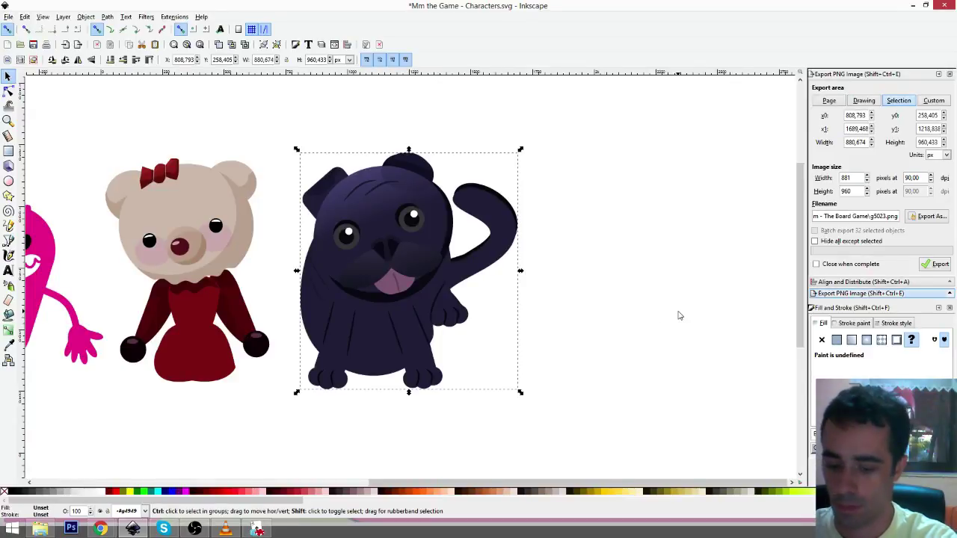
left_click(936, 264)
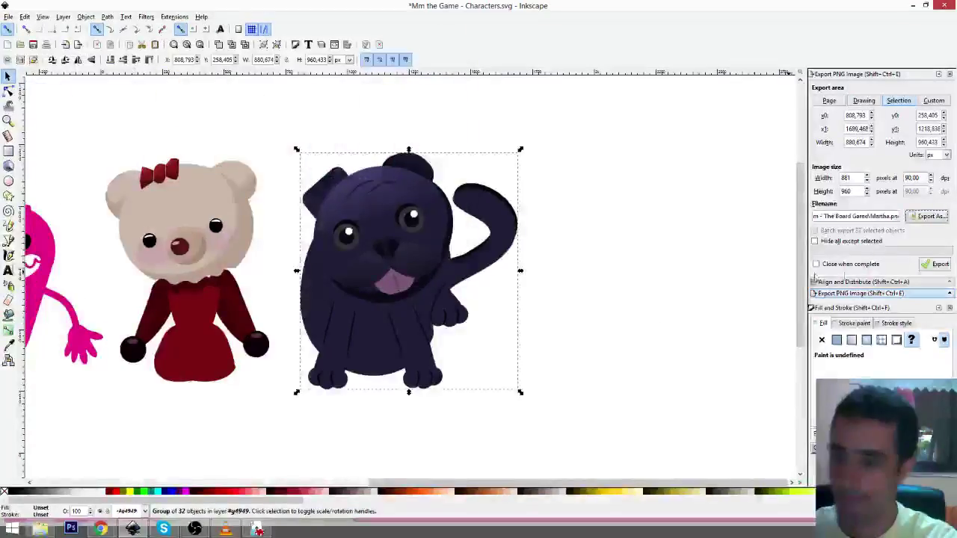
left_click(550, 304)
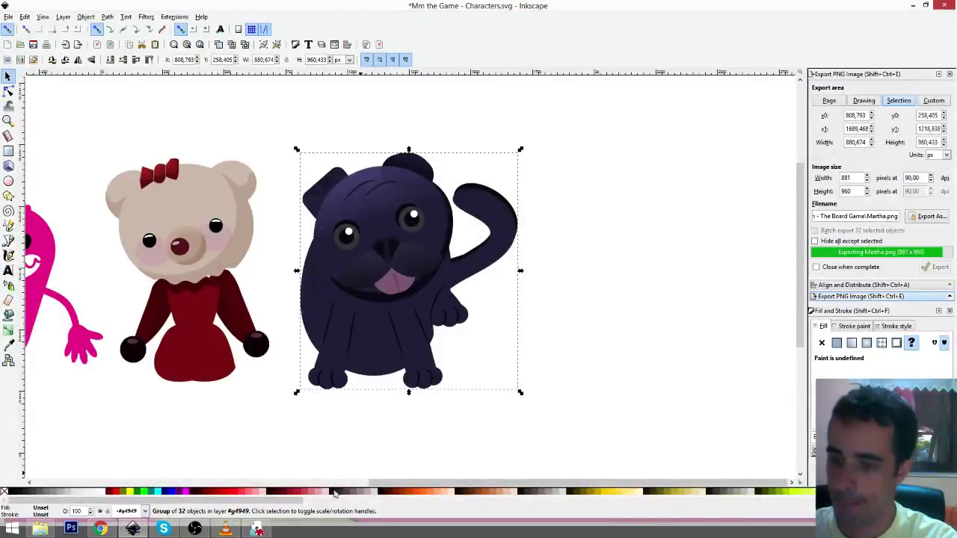
- Switch to Tabletop Simulator and replace the dog figurine's image with the new Martha.png, uploaded to the Steam Cloud
left_click(256, 529)
right_click(487, 308)
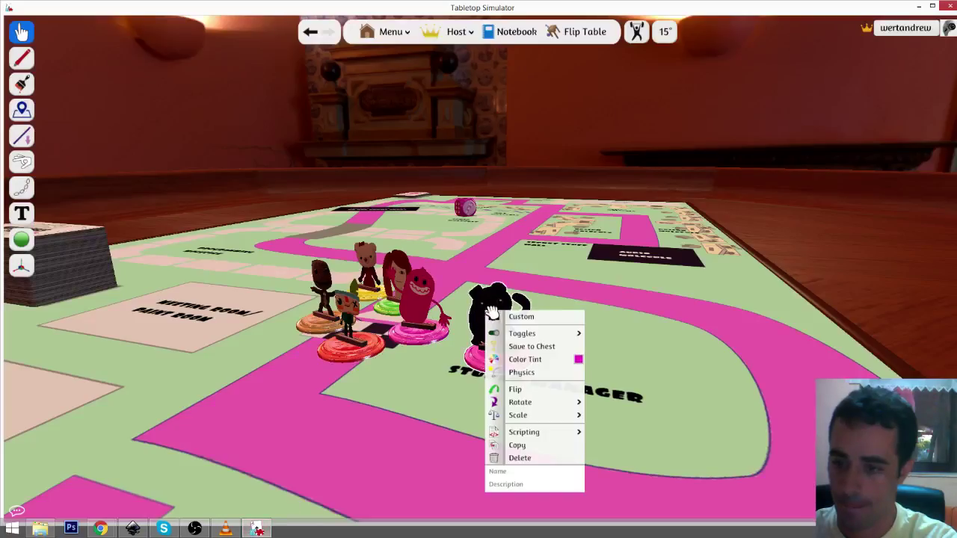
left_click(518, 317)
left_click(568, 245)
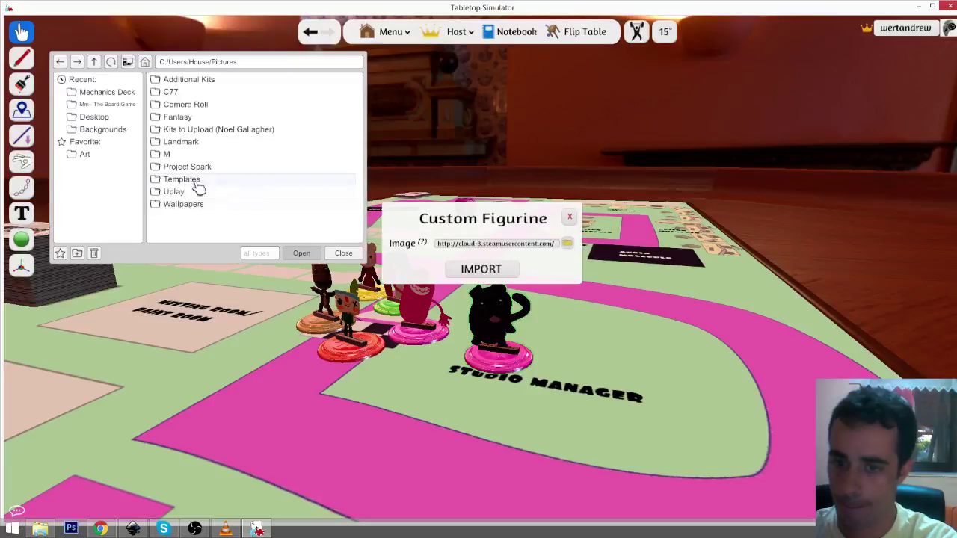
left_click(91, 105)
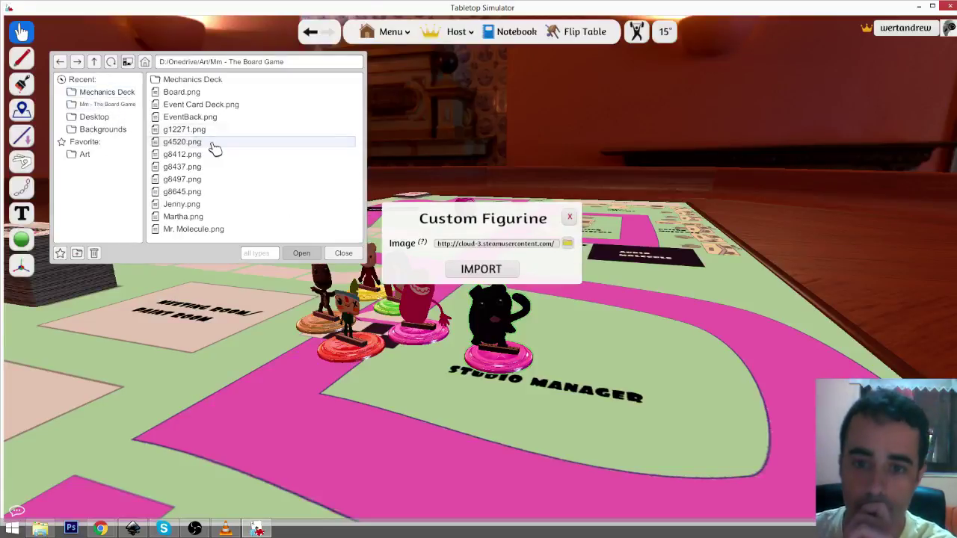
double_click(182, 154)
left_click(441, 273)
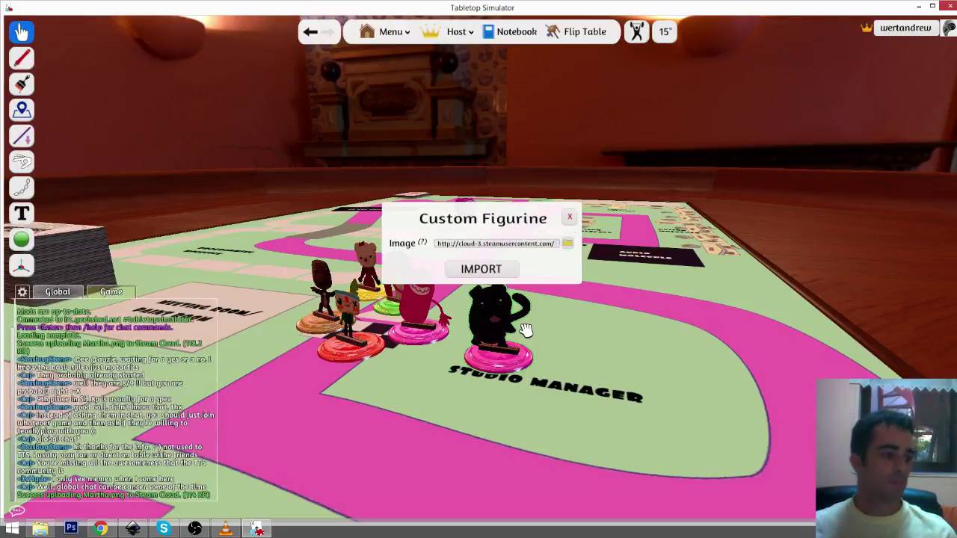
left_click(481, 269)
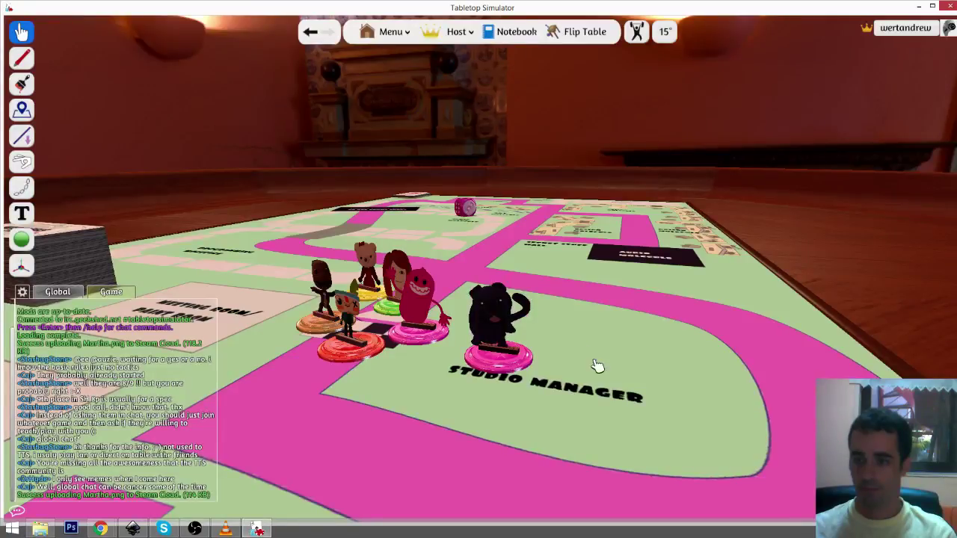
- Tint the dog figurine's base blue with the color 2A26E5
left_click_drag(633, 384, 600, 382)
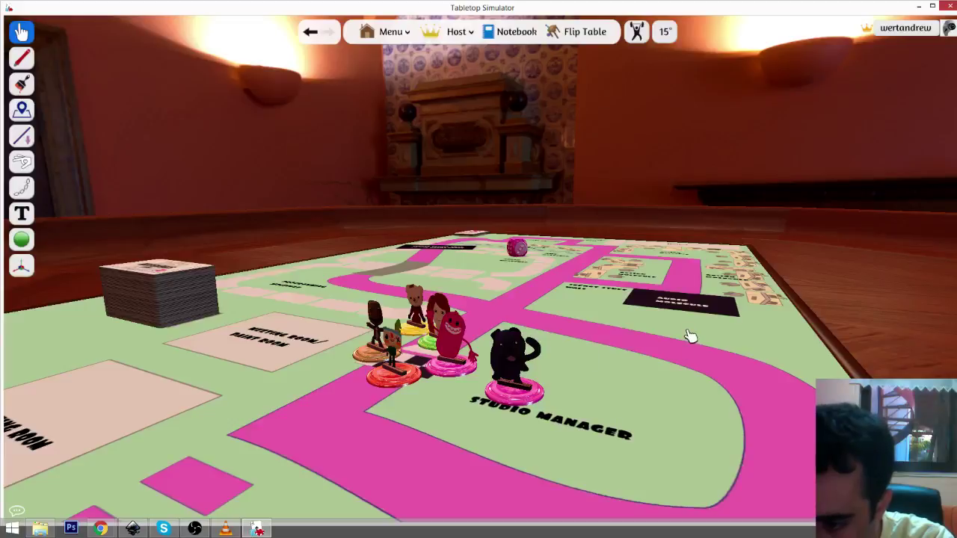
left_click_drag(802, 343, 893, 330)
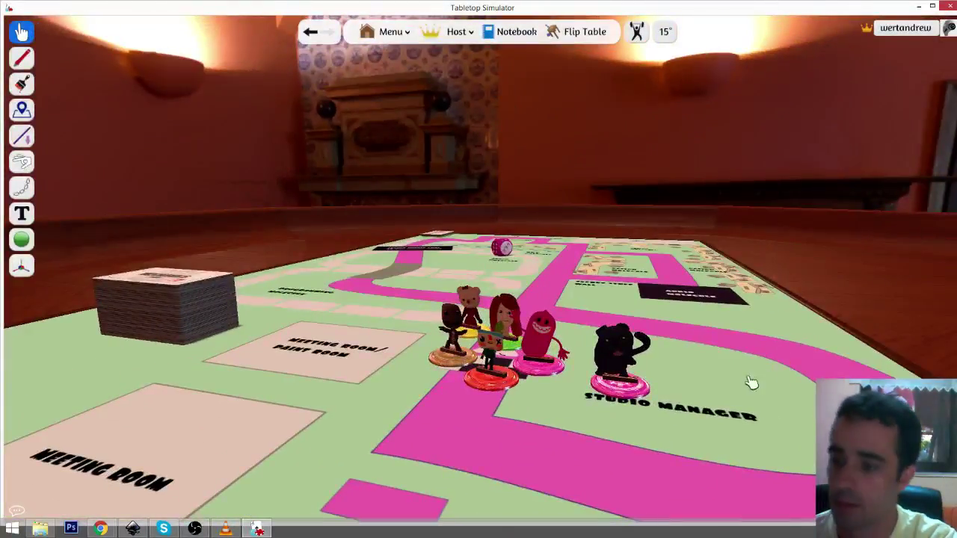
left_click_drag(706, 371, 632, 430)
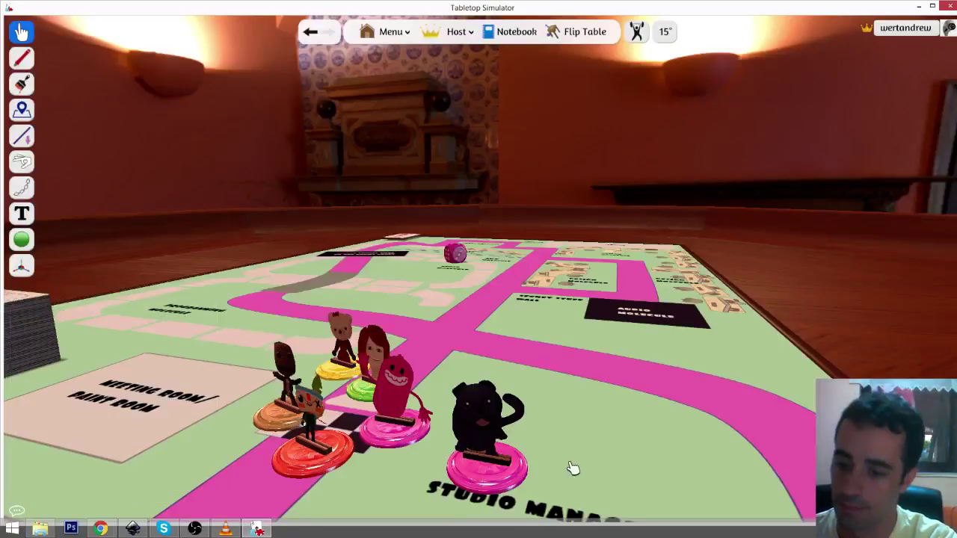
right_click(490, 441)
left_click(567, 395)
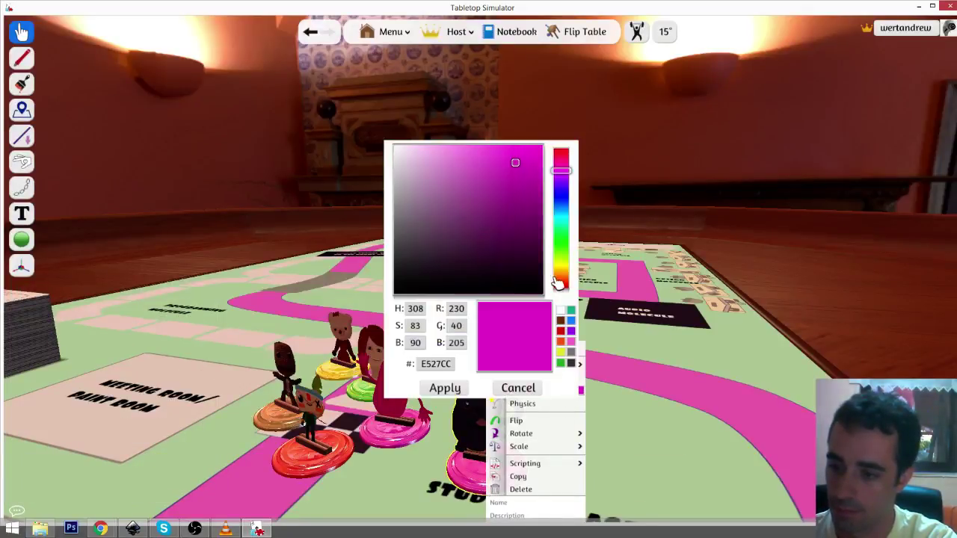
left_click(562, 264)
left_click(564, 196)
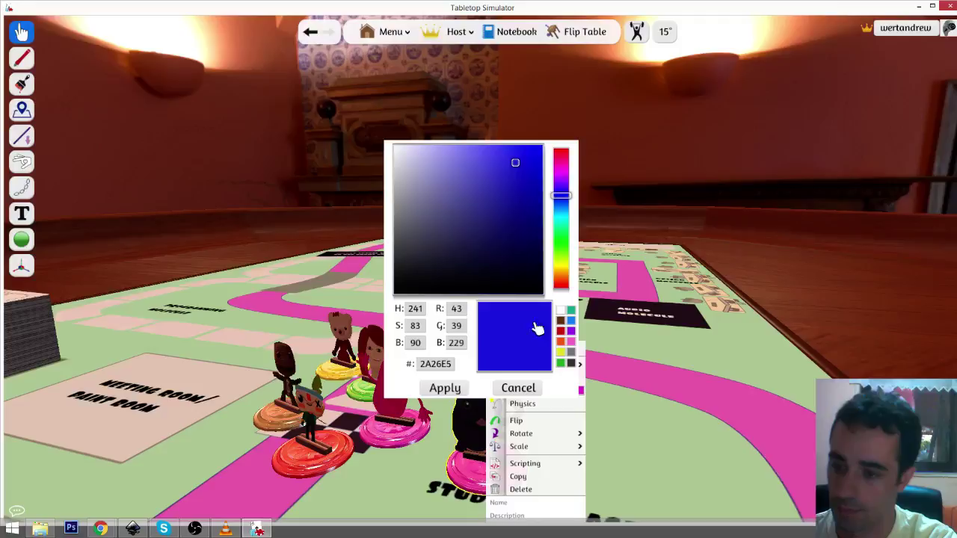
left_click(445, 389)
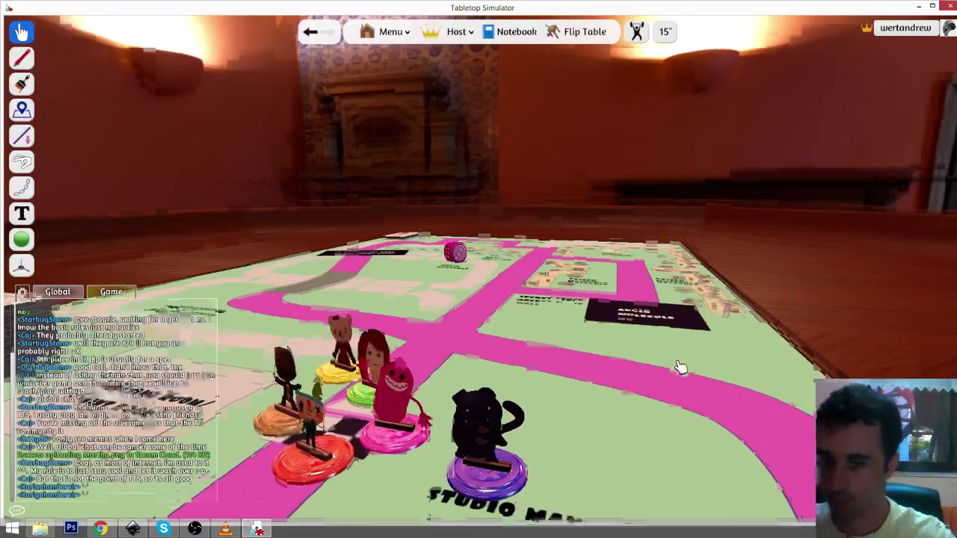
- Move the die from beside the Audio Molecule label to beside the Art Molecule label on the board
left_click_drag(681, 367, 645, 397)
scroll(722, 487, "up", 2)
left_click_drag(544, 387, 705, 231)
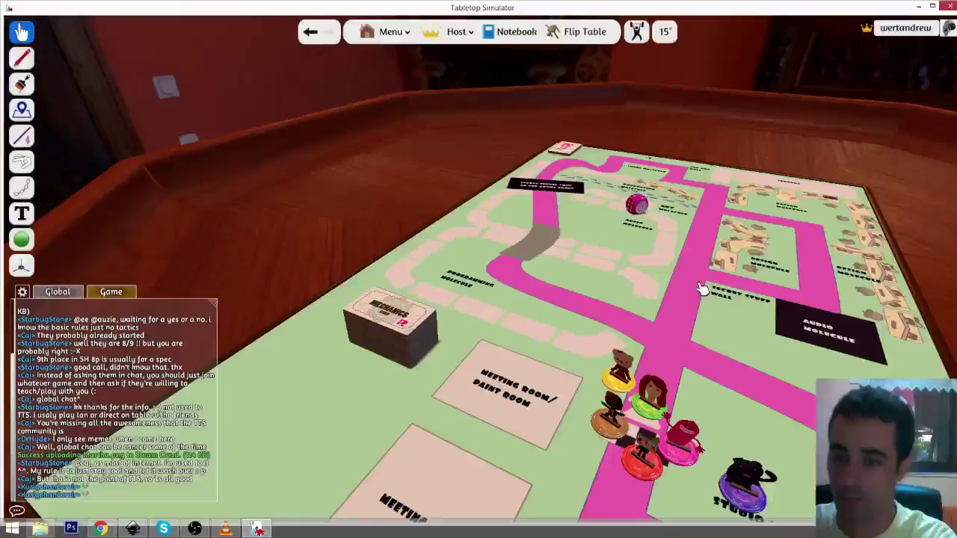
left_click_drag(703, 290, 560, 506)
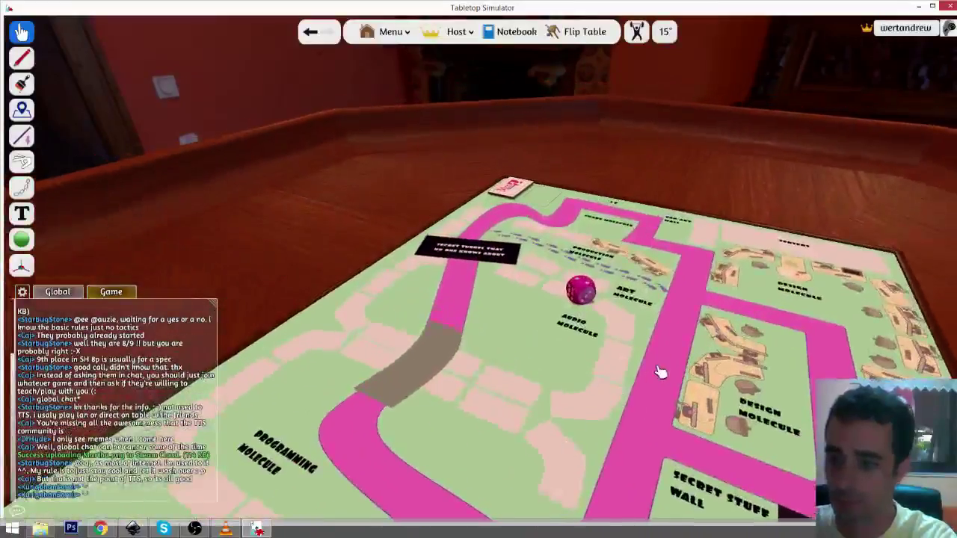
left_click_drag(660, 372, 787, 508)
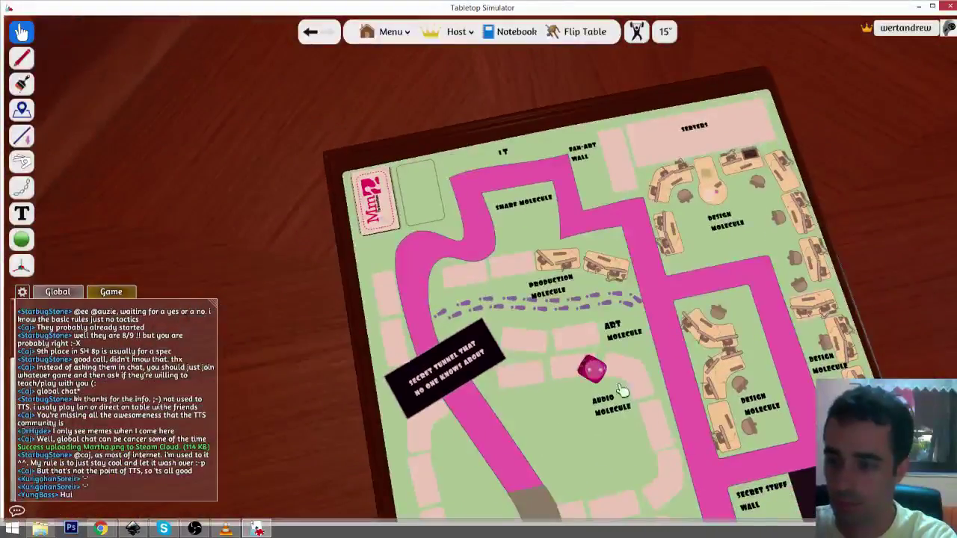
left_click_drag(594, 370, 595, 342)
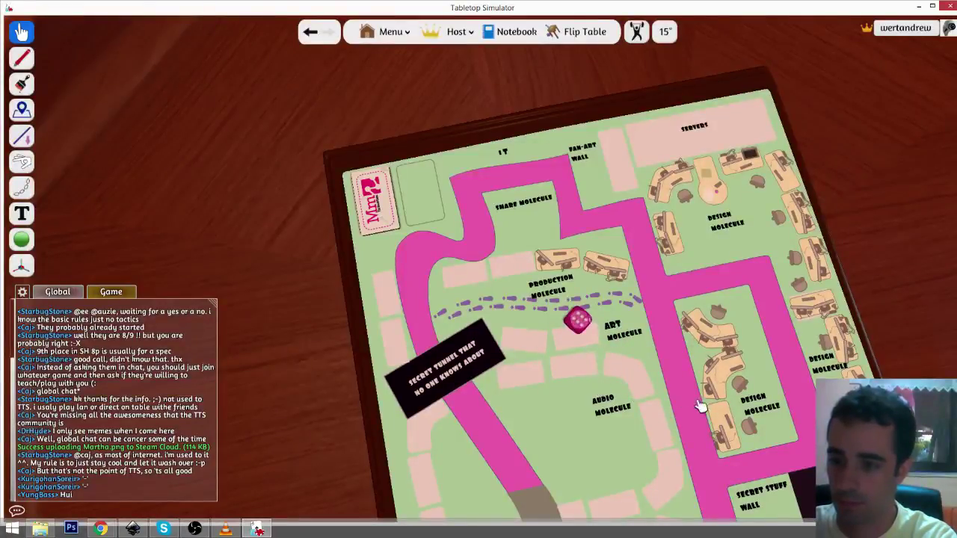
- Save the game over the existing Mm - The Board Game save in slot 2
left_click_drag(676, 369, 342, 337)
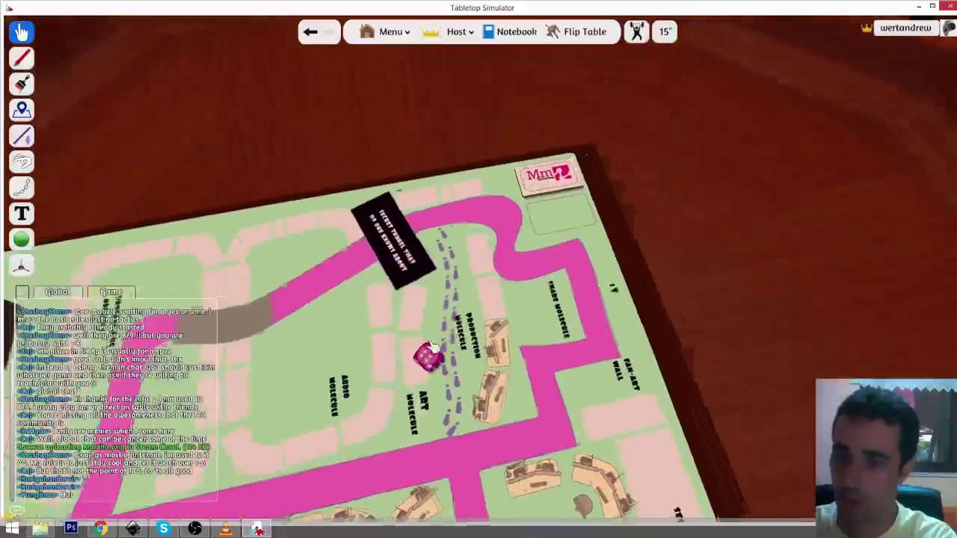
key("a")
key("s")
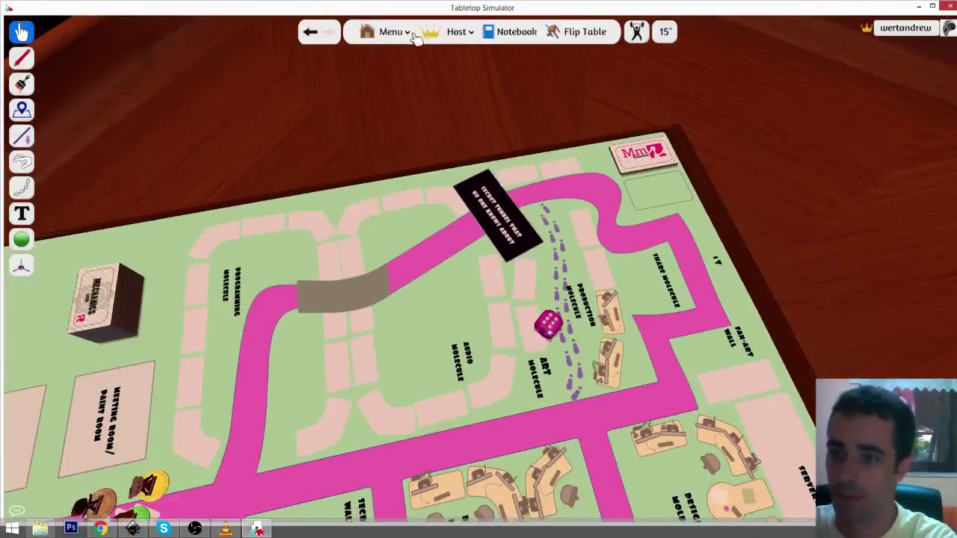
left_click(415, 36)
left_click(387, 97)
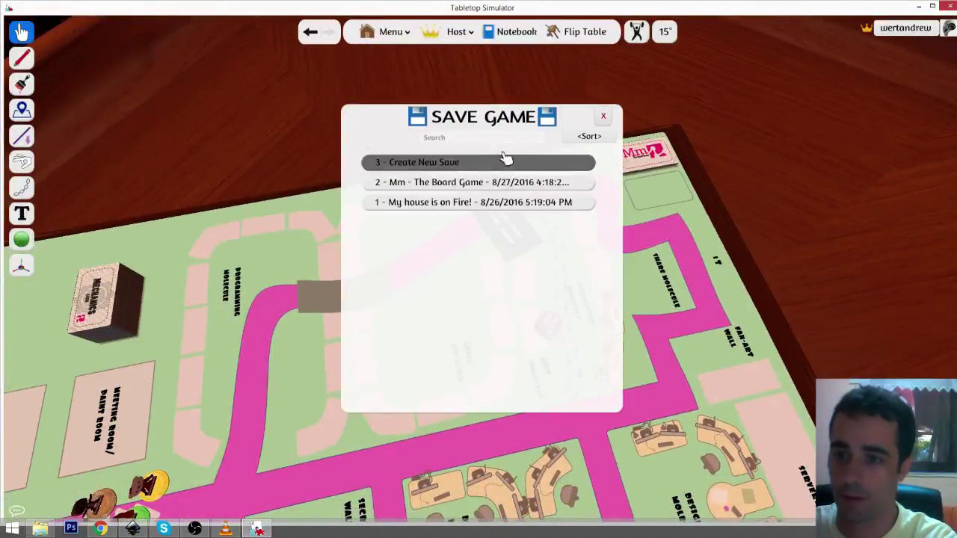
left_click(441, 189)
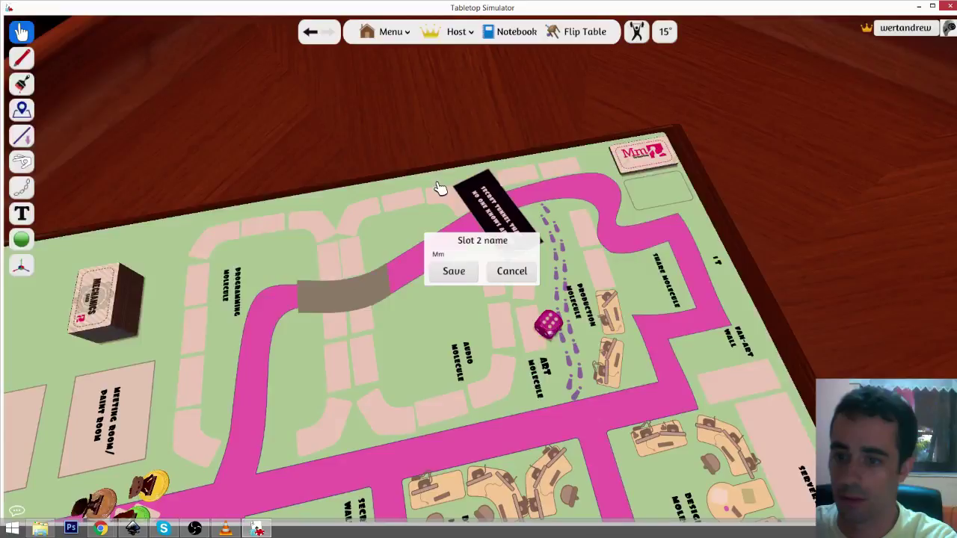
left_click(471, 271)
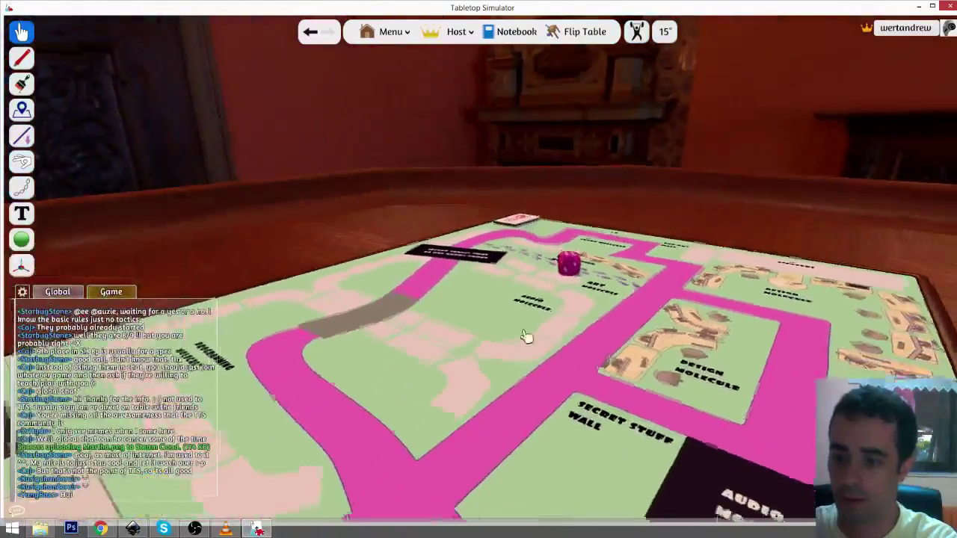
- Move the dog figurine farther from the other characters, along the Studio Manager area
key("s")
left_click_drag(546, 186, 526, 272)
key("w")
key("d")
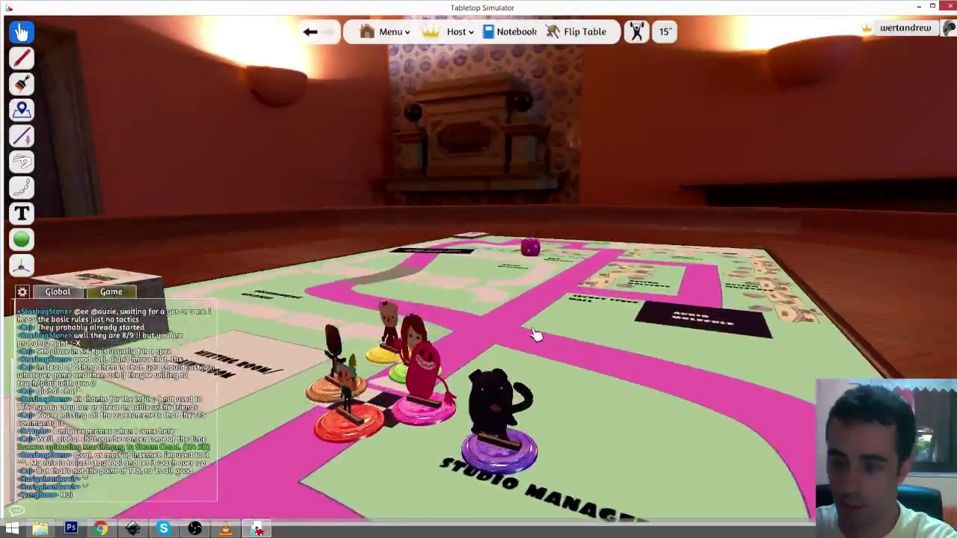
left_click_drag(534, 334, 560, 329)
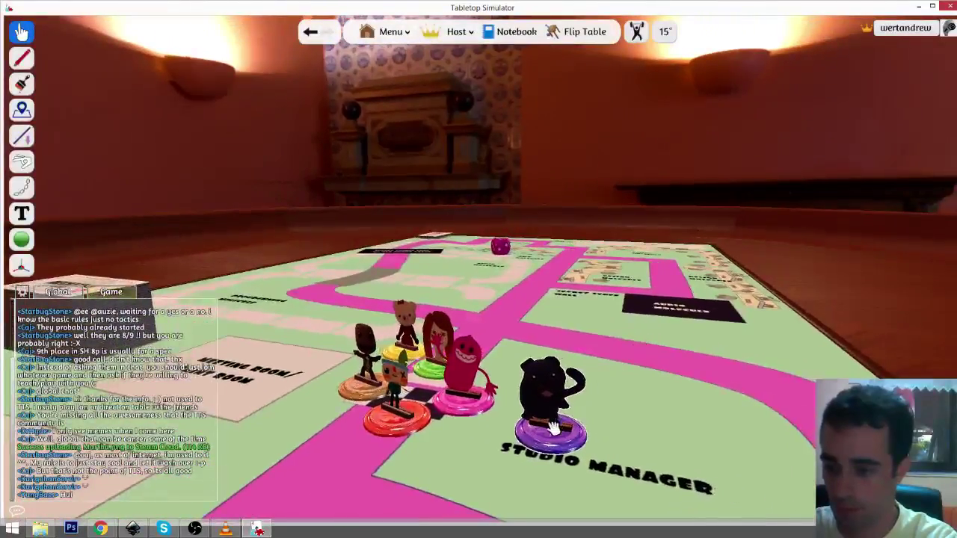
left_click_drag(553, 419, 606, 430)
left_click_drag(696, 417, 675, 391)
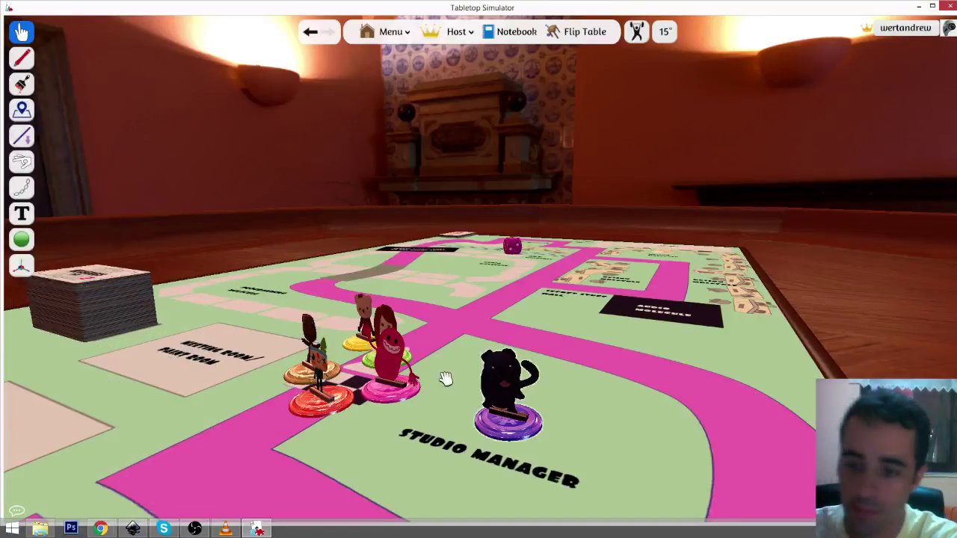
- Shift the pink monster figurine off the checkered squares, then turn the red-based figurine forward and place it in front of them
left_click_drag(392, 389, 412, 391)
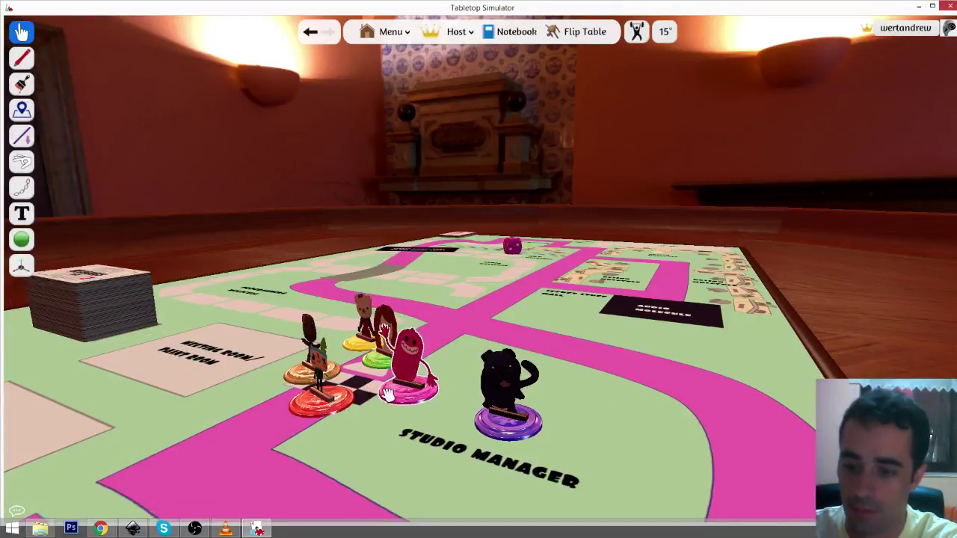
left_click_drag(332, 410, 340, 424)
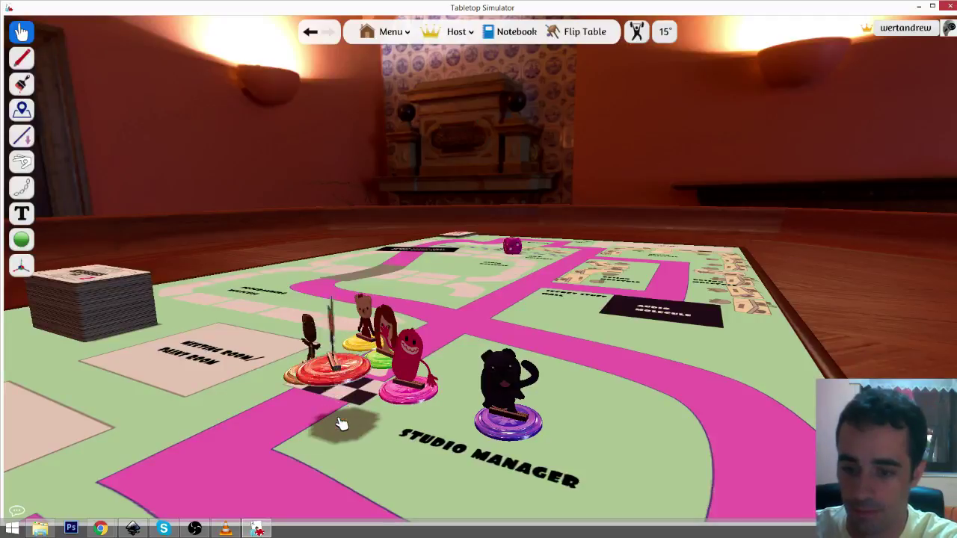
scroll(342, 424, "down", 6)
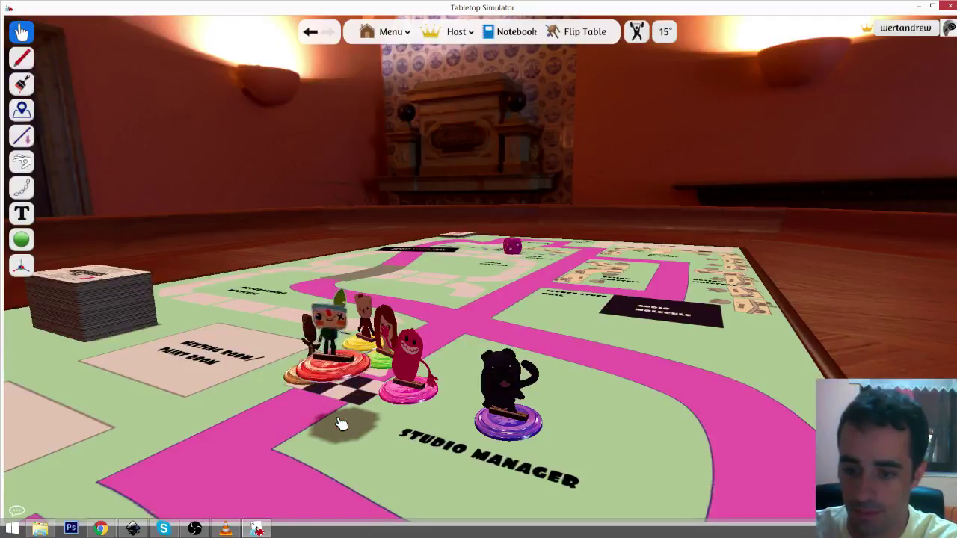
left_click_drag(340, 424, 357, 416)
left_click_drag(513, 321, 506, 304)
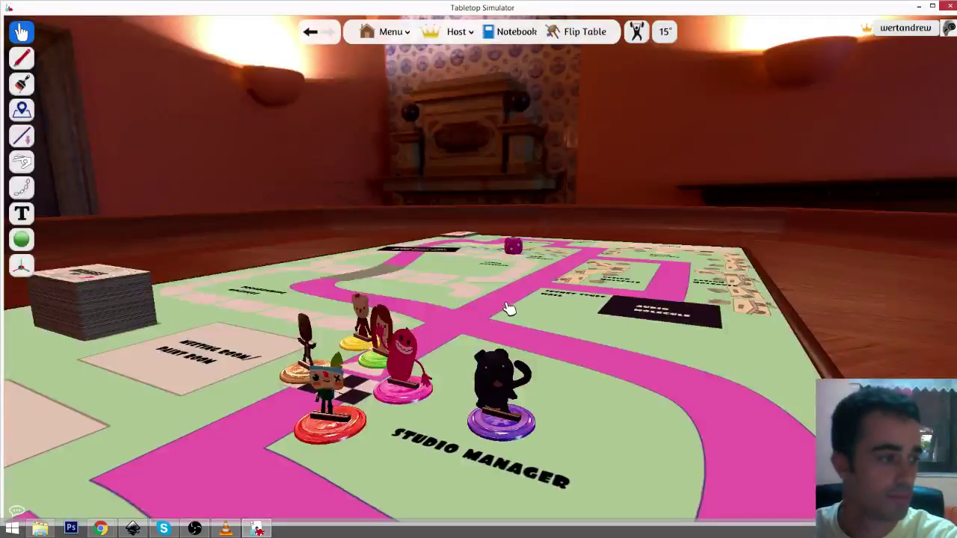
- Scale the dog figurine up by several increments so that it stands much larger than the other characters
key("w")
scroll(507, 386, "down", 4)
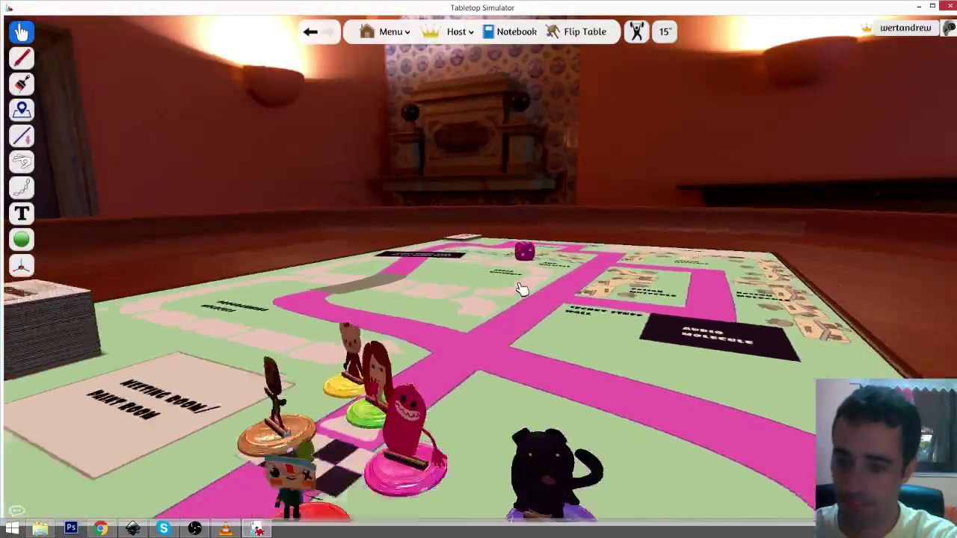
key("w")
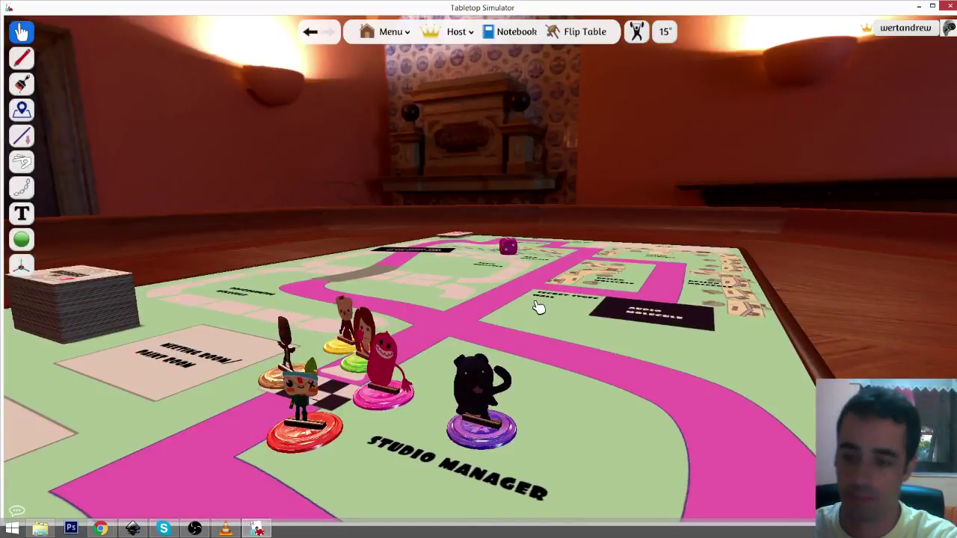
scroll(531, 329, "down", 10)
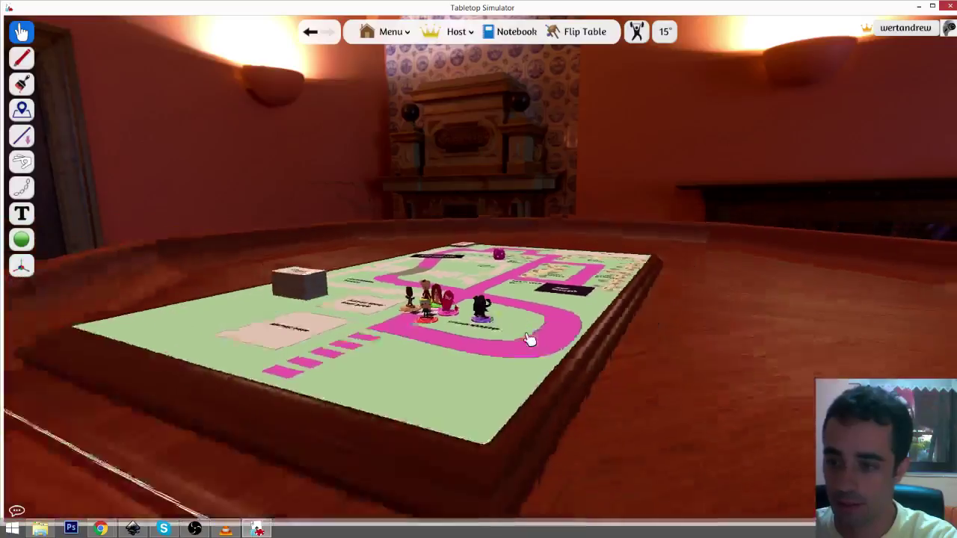
scroll(527, 339, "up", 10)
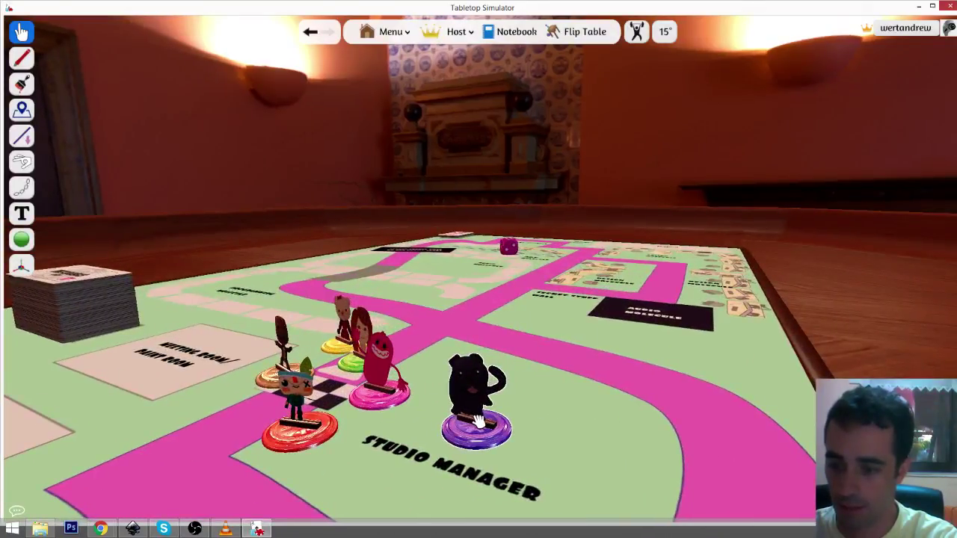
right_click(479, 344)
mouse_move(570, 449)
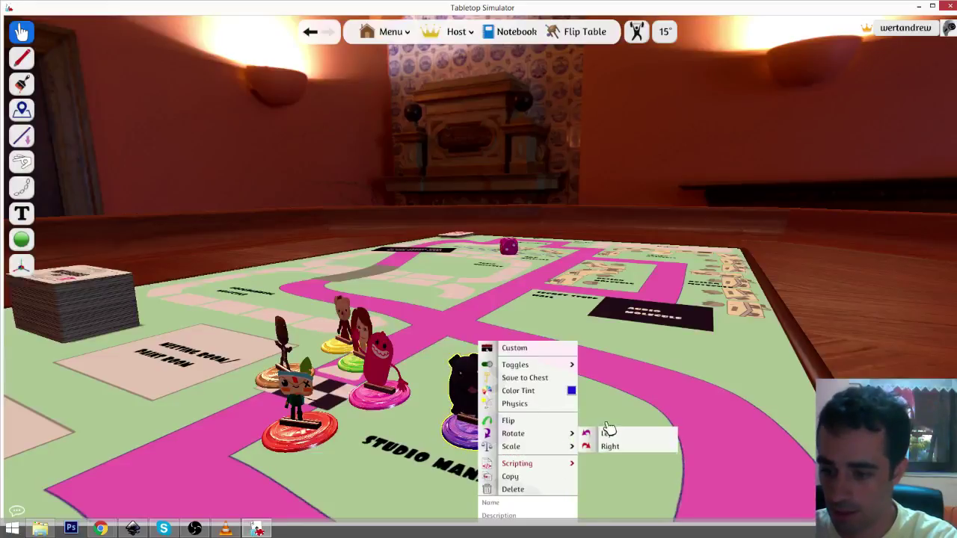
left_click(607, 448)
left_click(606, 448)
left_click(607, 449)
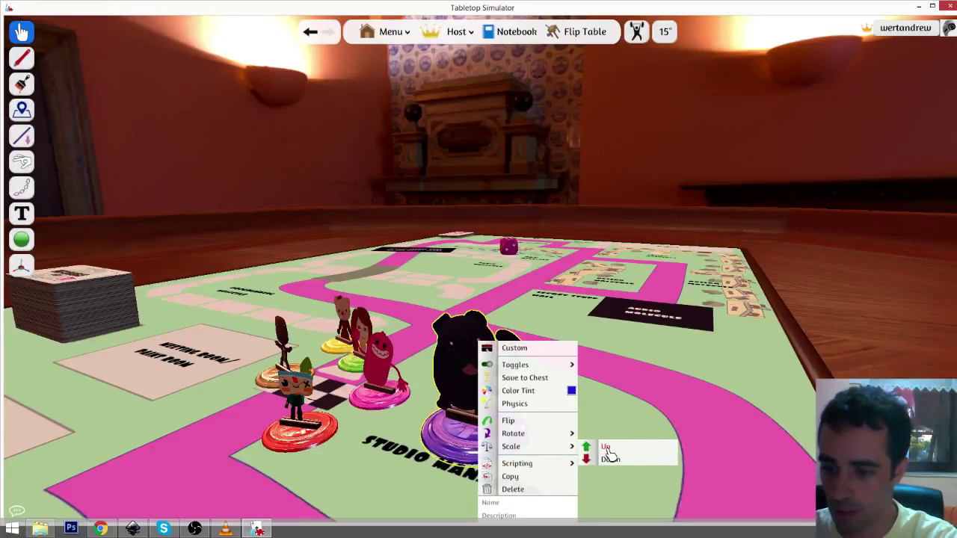
left_click(607, 449)
left_click(607, 450)
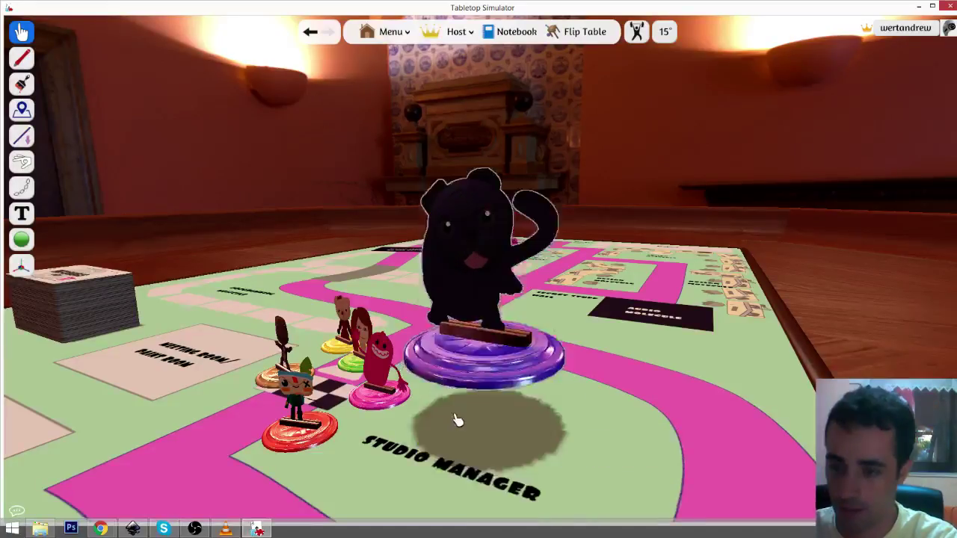
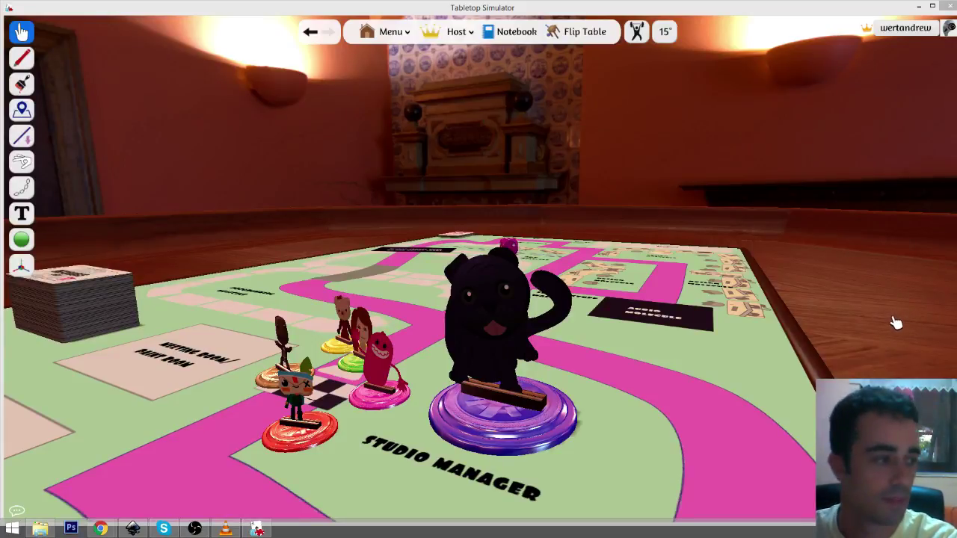
- Scale the dog figurine down by several increments to a size similar to the other characters and move it closer to them
right_click(501, 412)
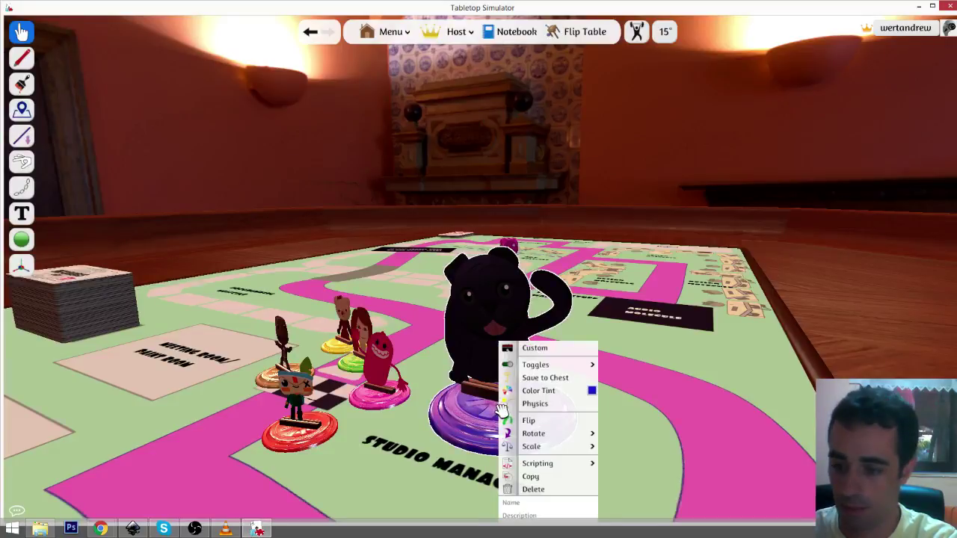
mouse_move(568, 446)
left_click(628, 459)
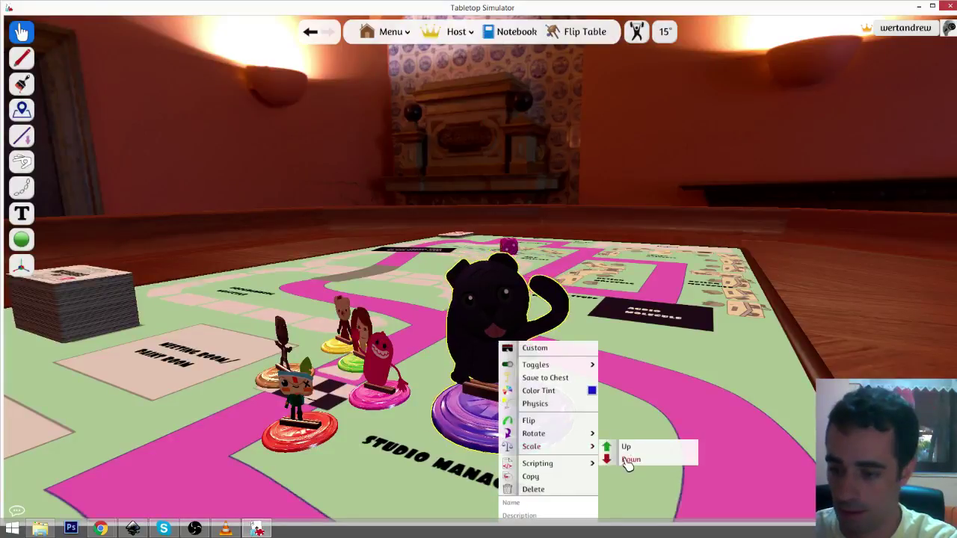
left_click(628, 460)
left_click(628, 460)
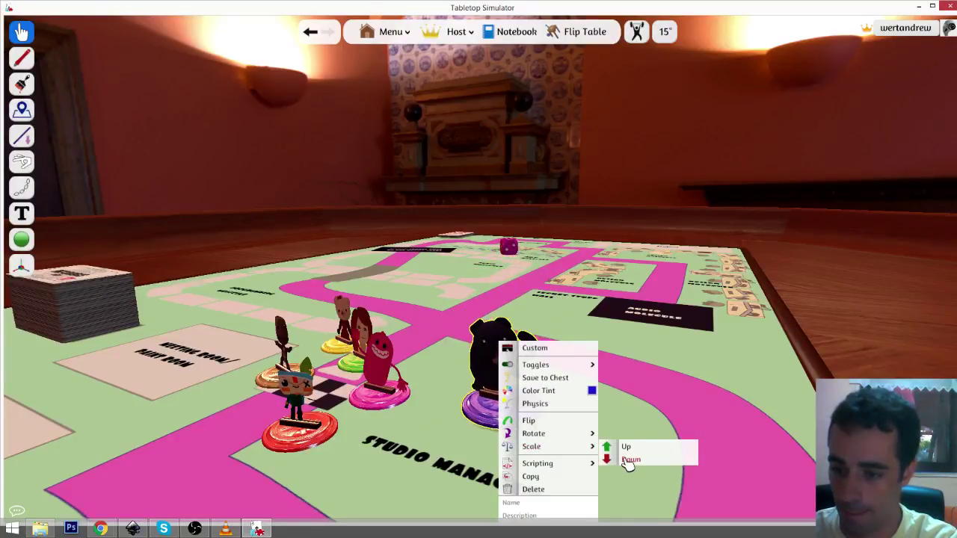
left_click(628, 461)
left_click(628, 459)
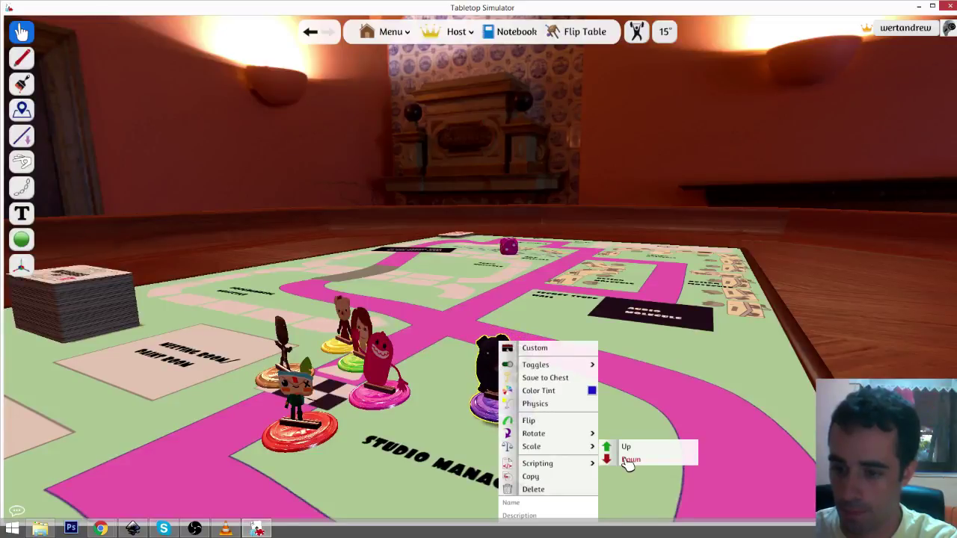
left_click(627, 460)
left_click(879, 357)
left_click_drag(504, 421, 436, 412)
scroll(519, 412, "up", 3)
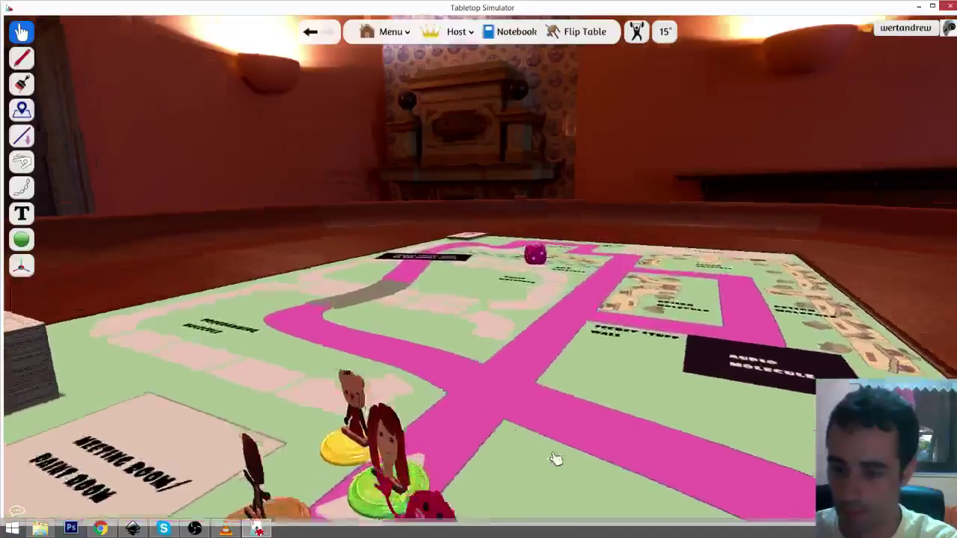
scroll(556, 458, "down", 5)
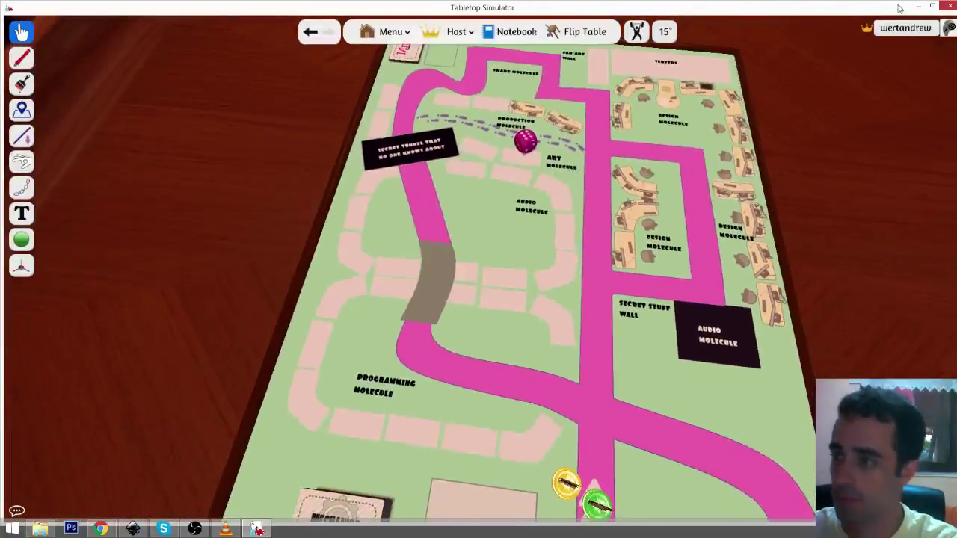
- Exit Tabletop Simulator, then save Mm the Game - Characters.svg in Inkscape and close it
left_click(948, 8)
left_click(578, 232)
key("ctrl+s")
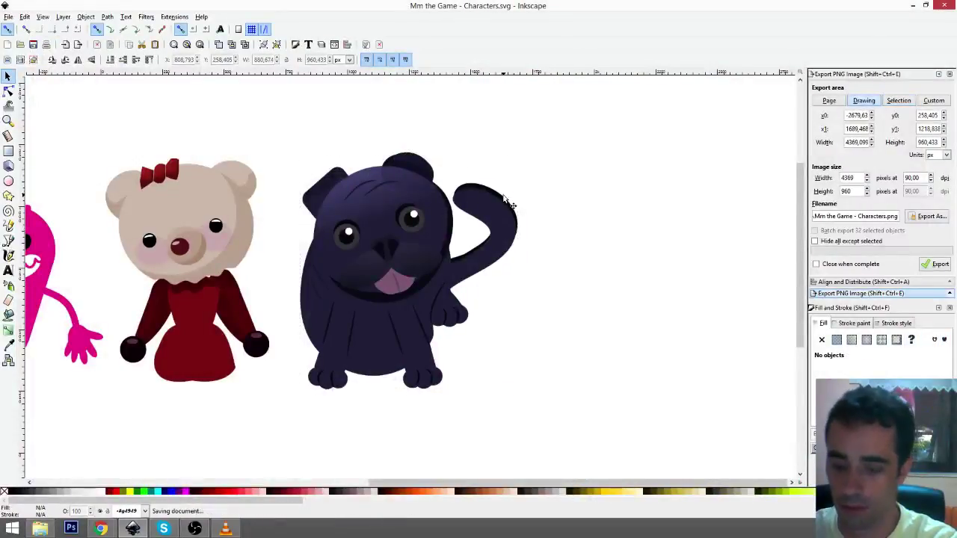
left_click(944, 6)
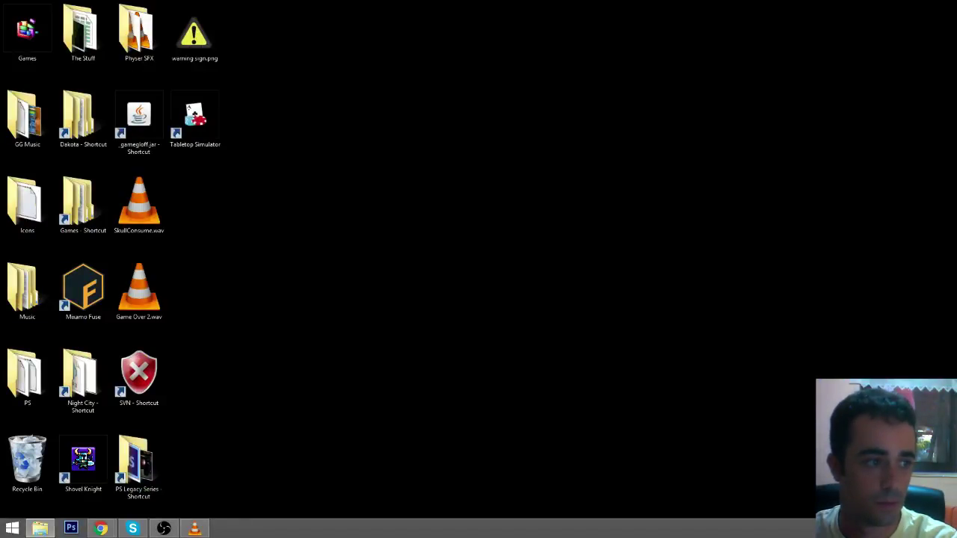
- Open Mm The Game - Placeholder Graphics.svg, Board.png and Mm The Game - Board.svg from the Mm - The Board Game folder
left_click_drag(0, 112, 355, 80)
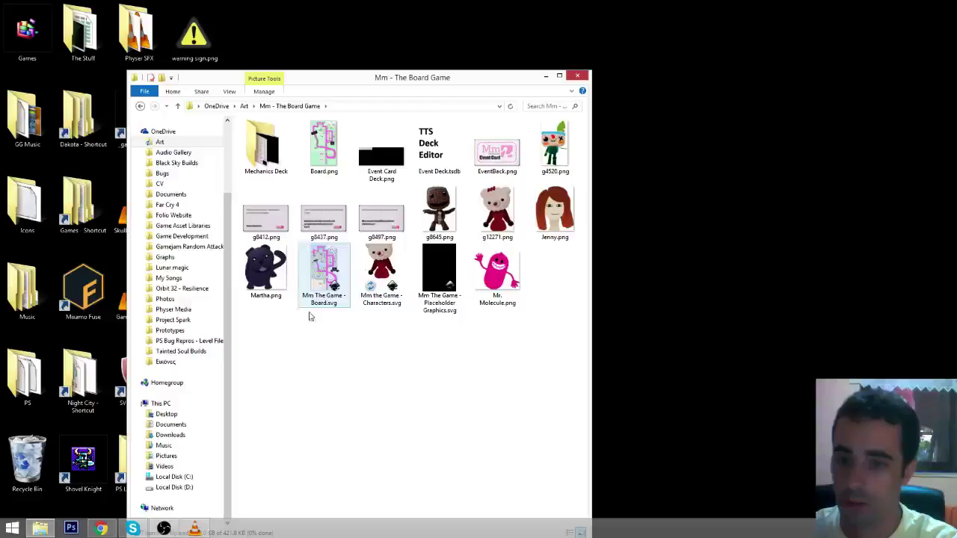
double_click(439, 277)
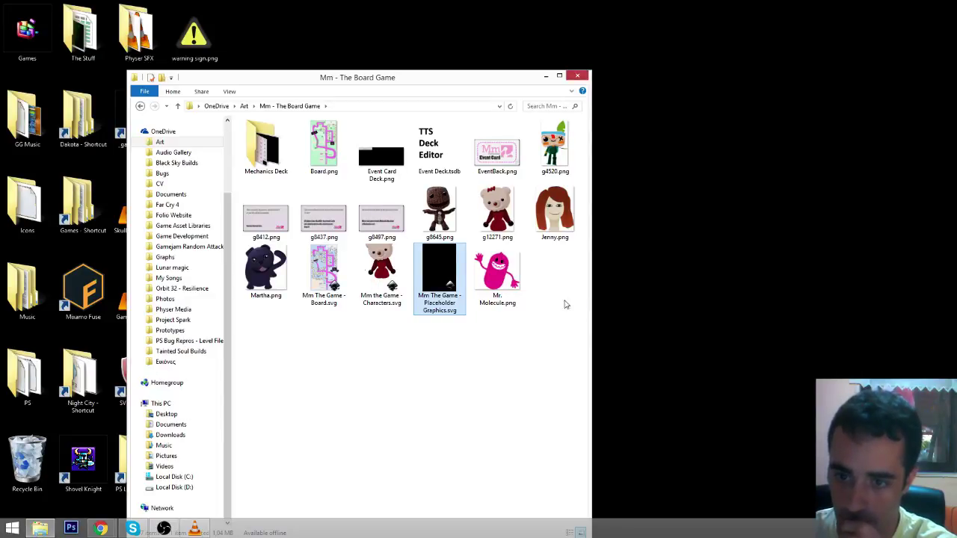
double_click(324, 146)
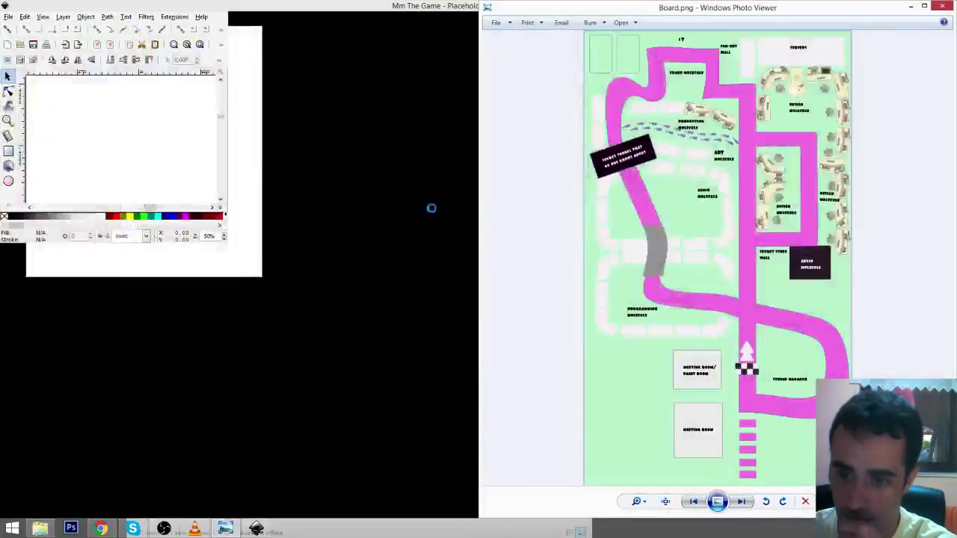
left_click(42, 528)
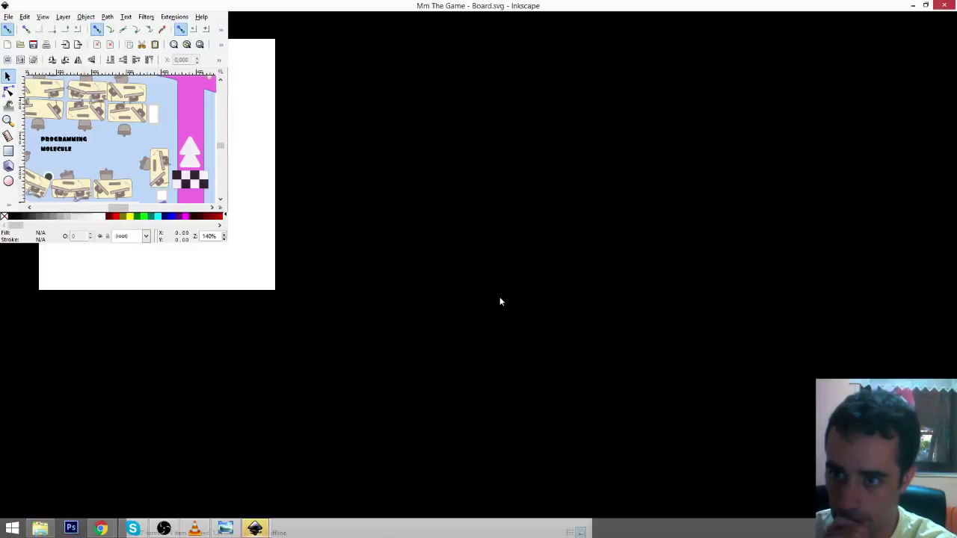
- Select the whole board drawing and export it as Board v2.png in the Mm - The Board Game folder
scroll(596, 251, "down", 1)
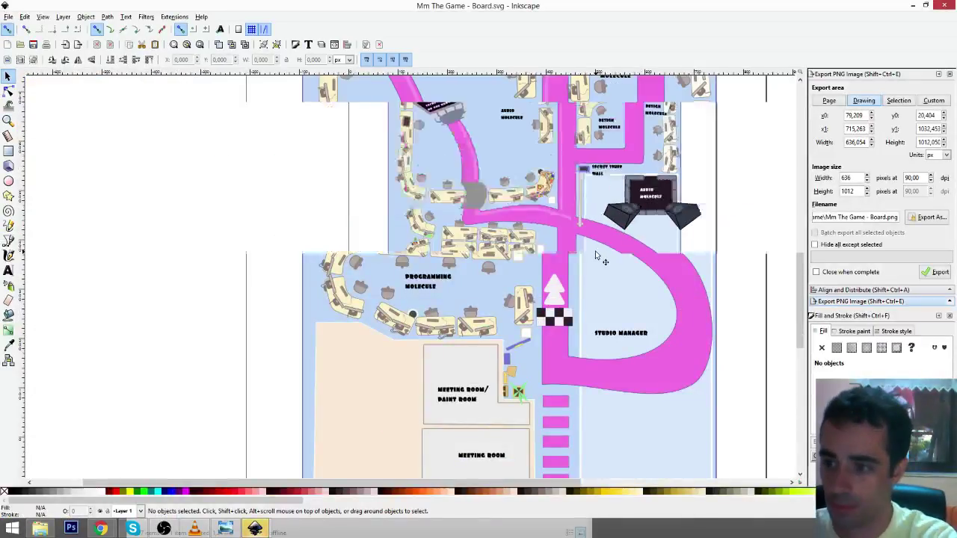
scroll(295, 87, "down", 1)
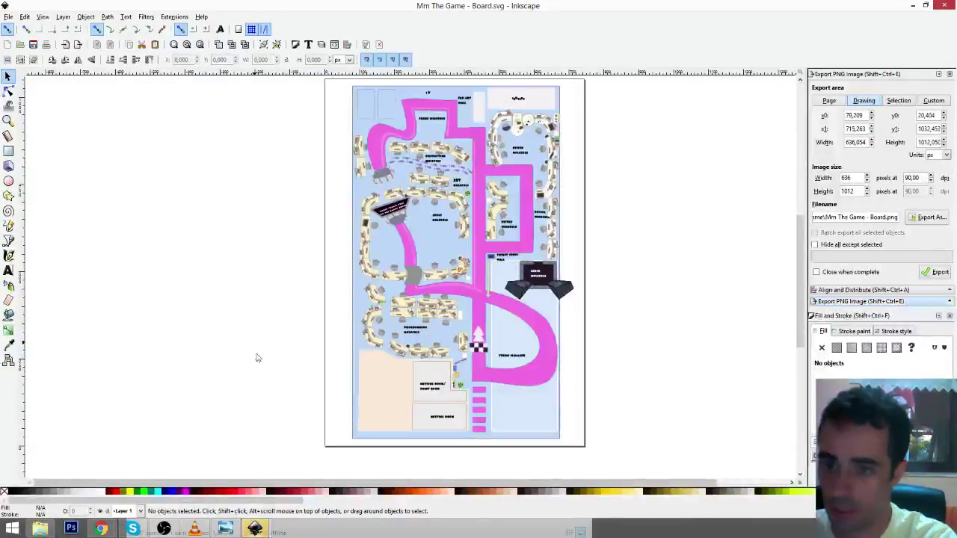
left_click_drag(312, 463, 665, 184)
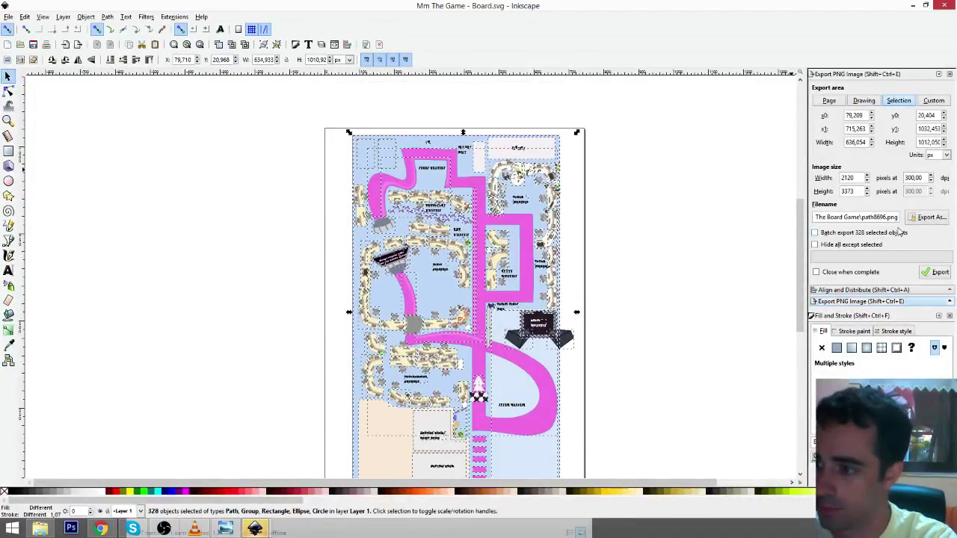
left_click(928, 218)
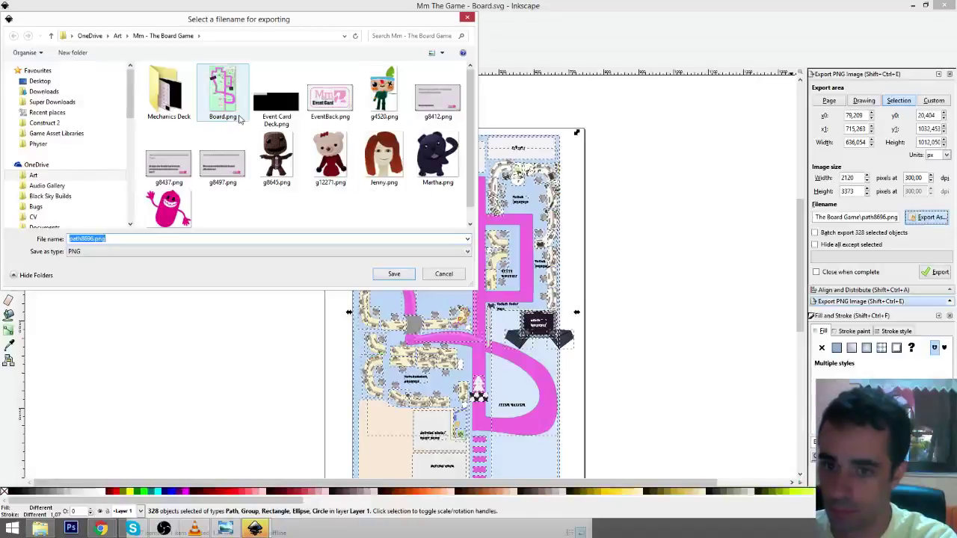
left_click(223, 93)
double_click(84, 239)
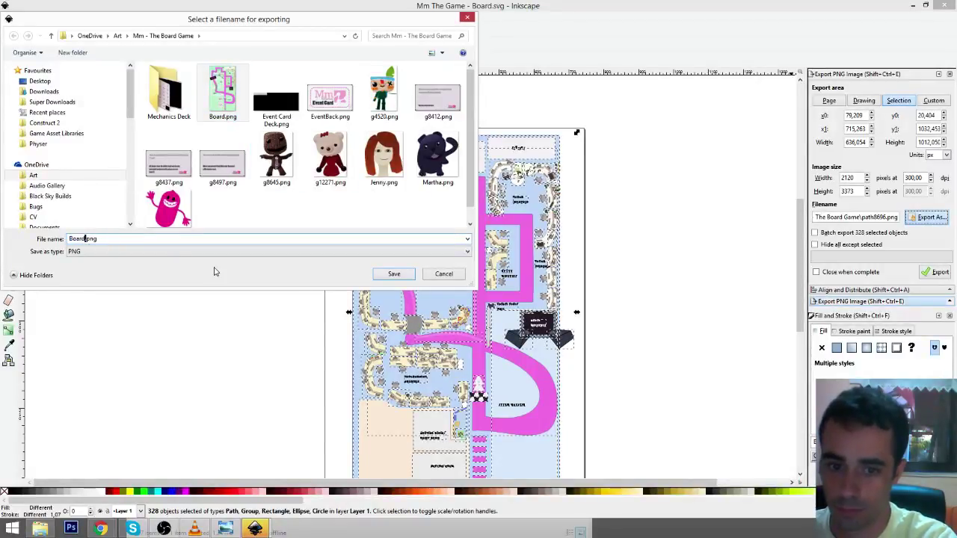
type("v2")
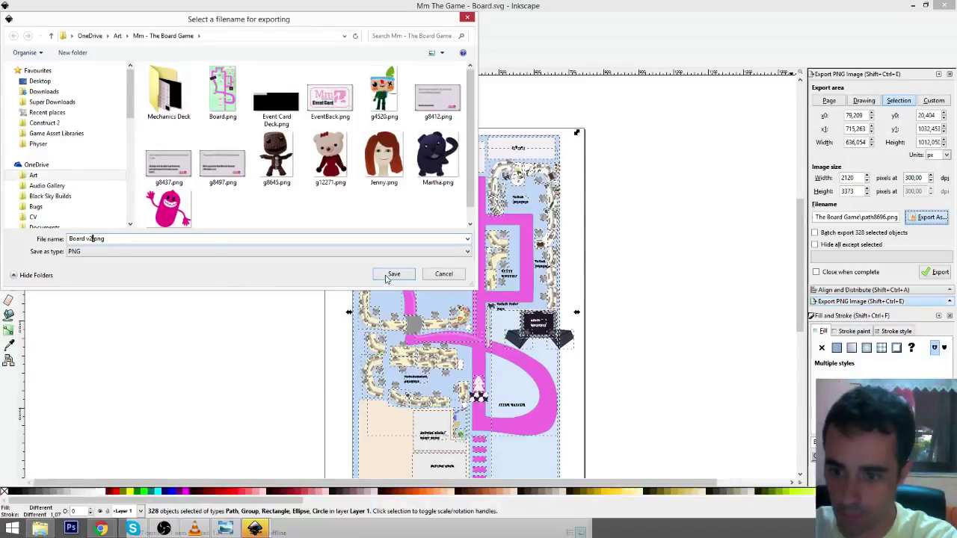
left_click(393, 275)
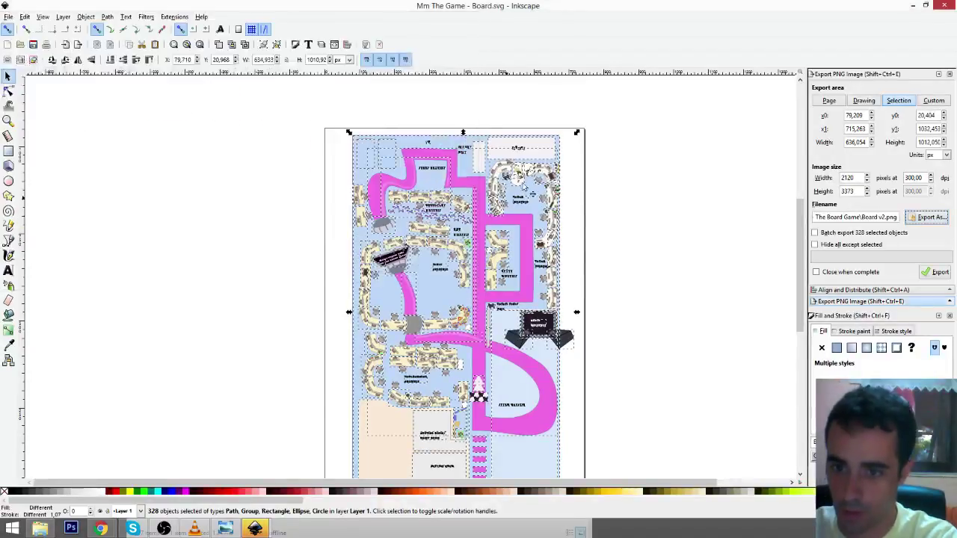
left_click(931, 276)
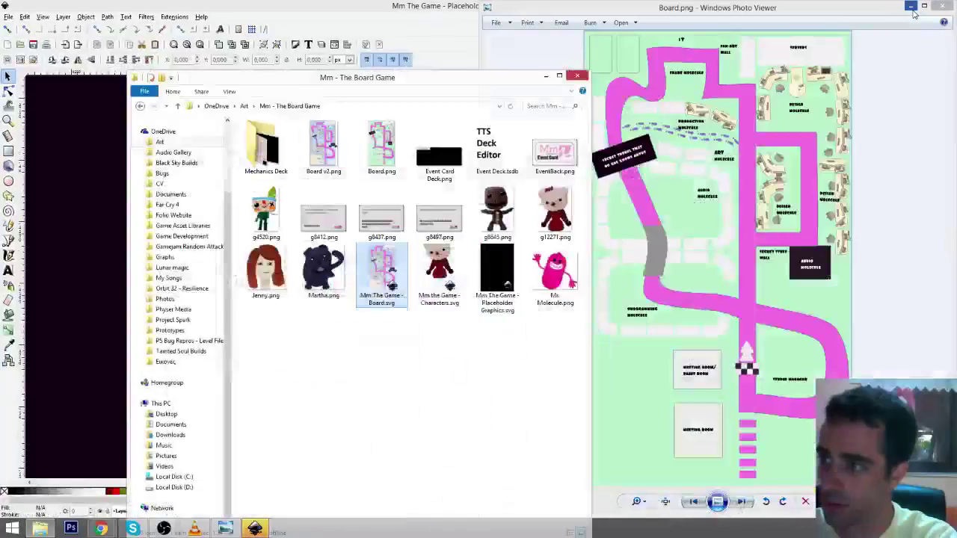
- Minimize the Board.png preview and the Inkscape window, then relaunch Tabletop Simulator from the desktop
left_click(910, 6)
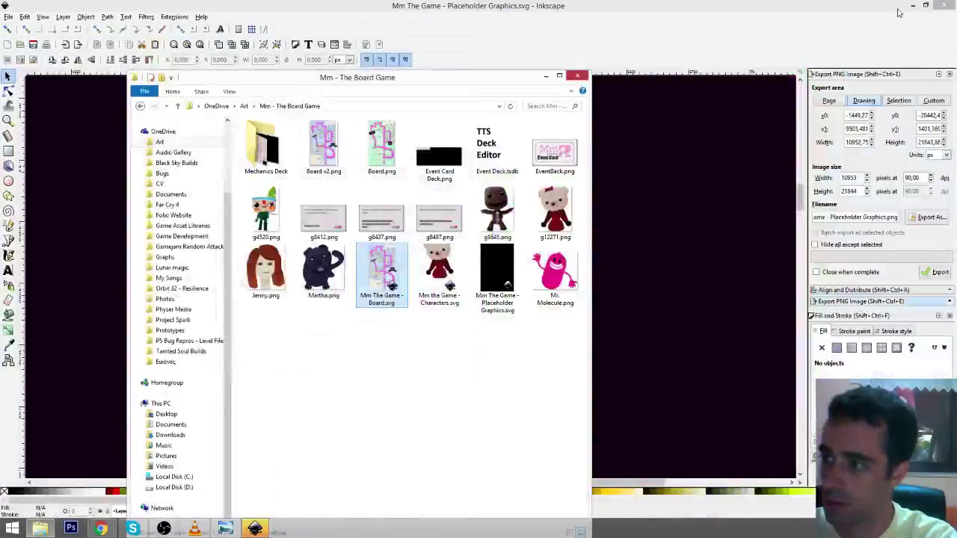
left_click(913, 6)
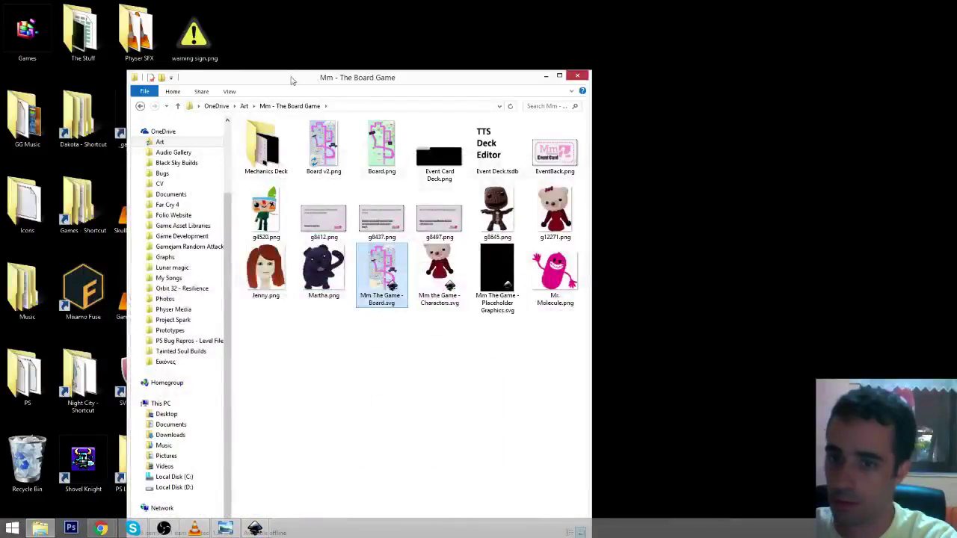
double_click(196, 120)
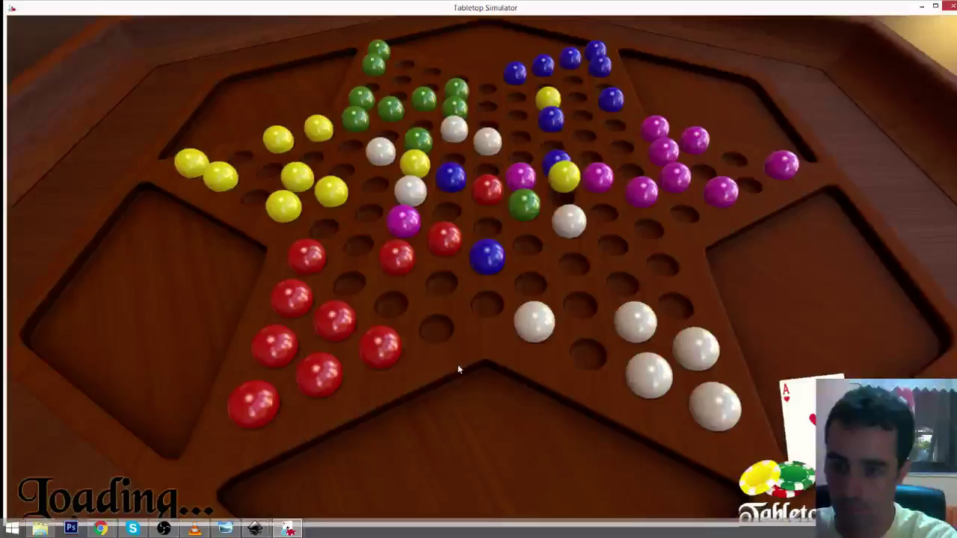
- In Inkscape's Placeholder Graphics file, duplicate the Crystals Dad card and place the copy directly below the original
left_click(255, 529)
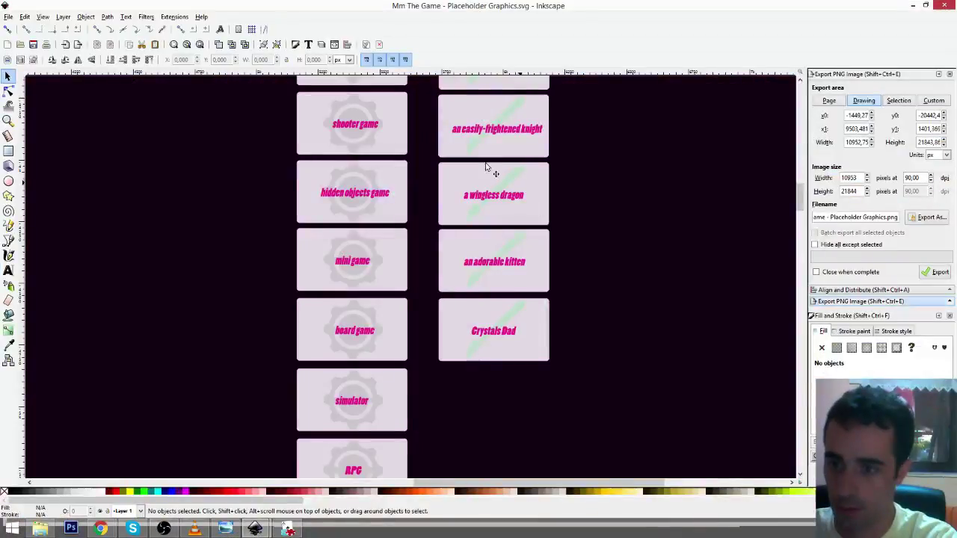
scroll(486, 224, "down", 2)
left_click(509, 299)
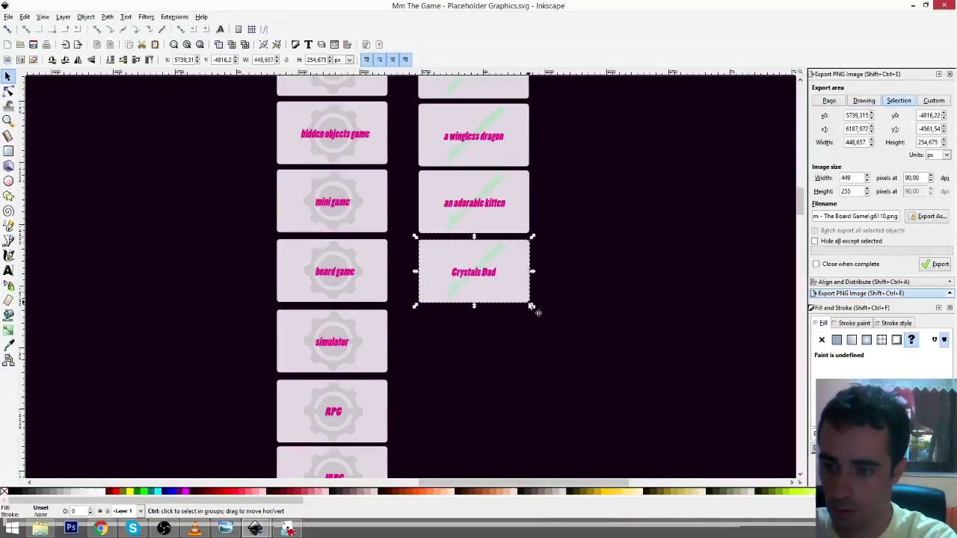
scroll(530, 306, "up", 3)
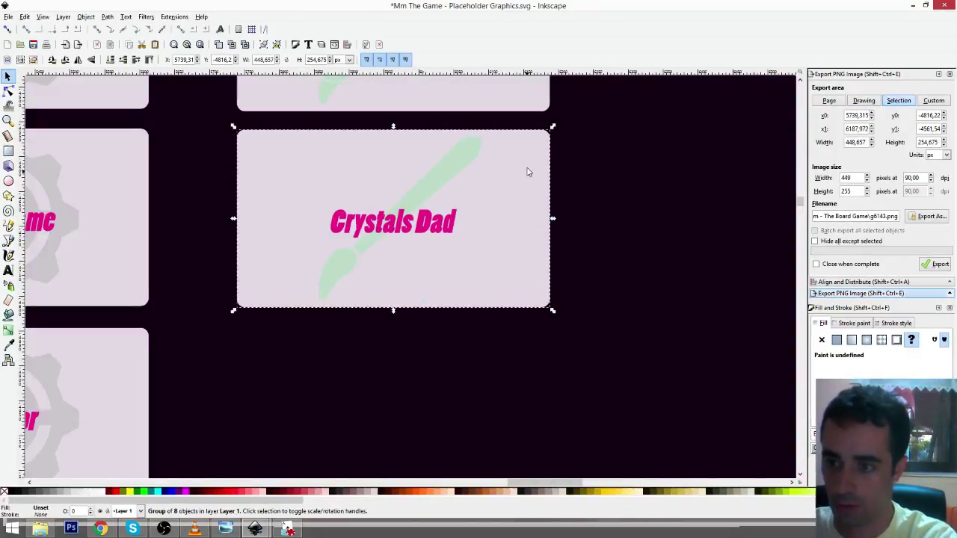
key("ctrl+d")
left_click_drag(528, 171, 527, 367)
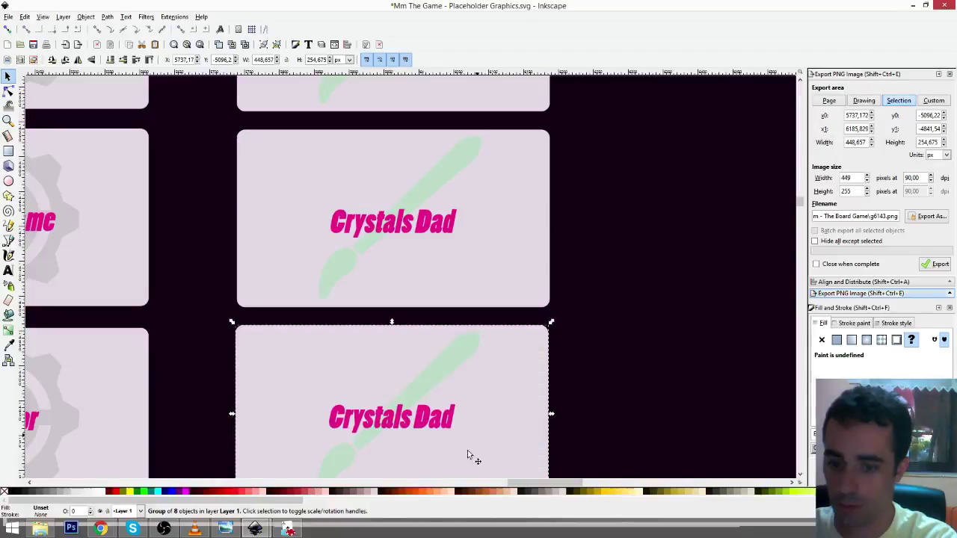
- Switch back to Tabletop Simulator and dismiss the games and DLC selection
left_click(288, 529)
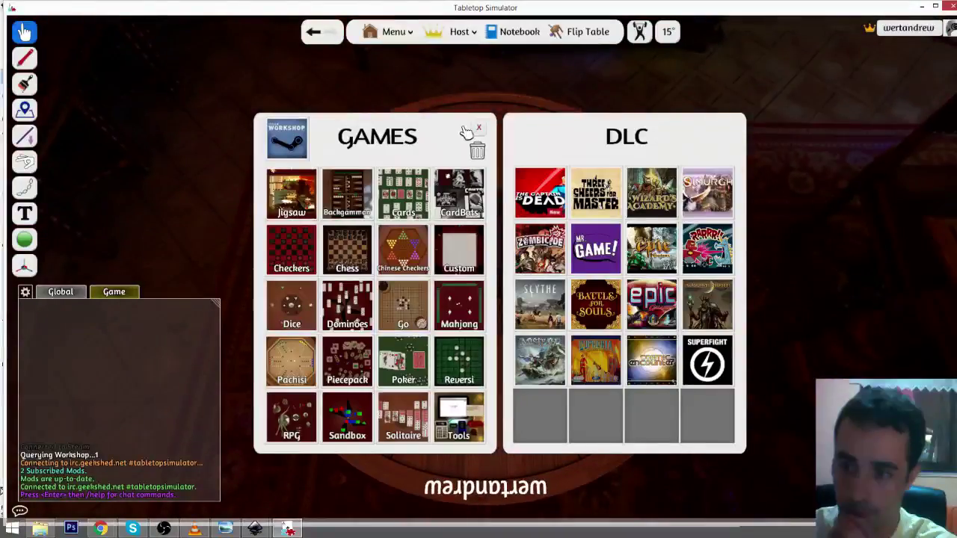
left_click(478, 128)
left_click(389, 31)
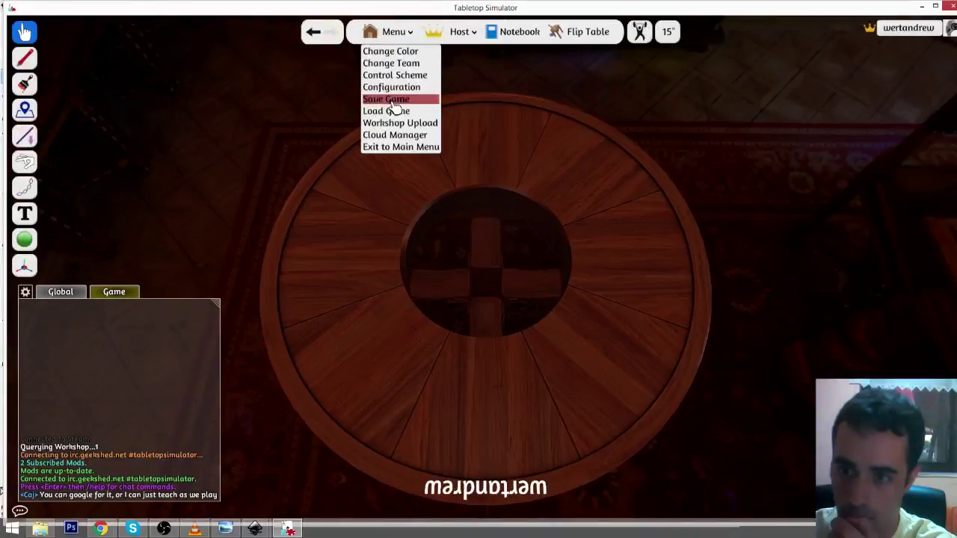
left_click(387, 110)
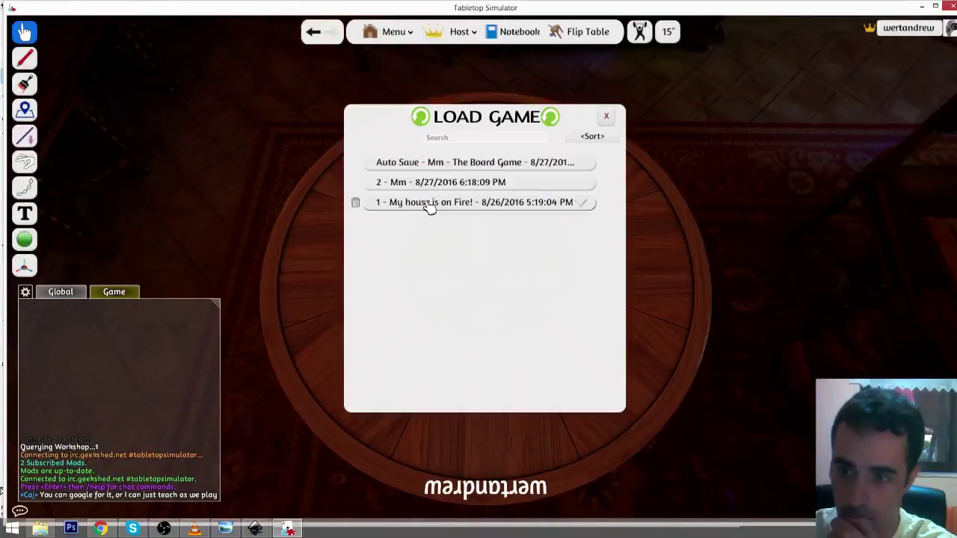
left_click(430, 203)
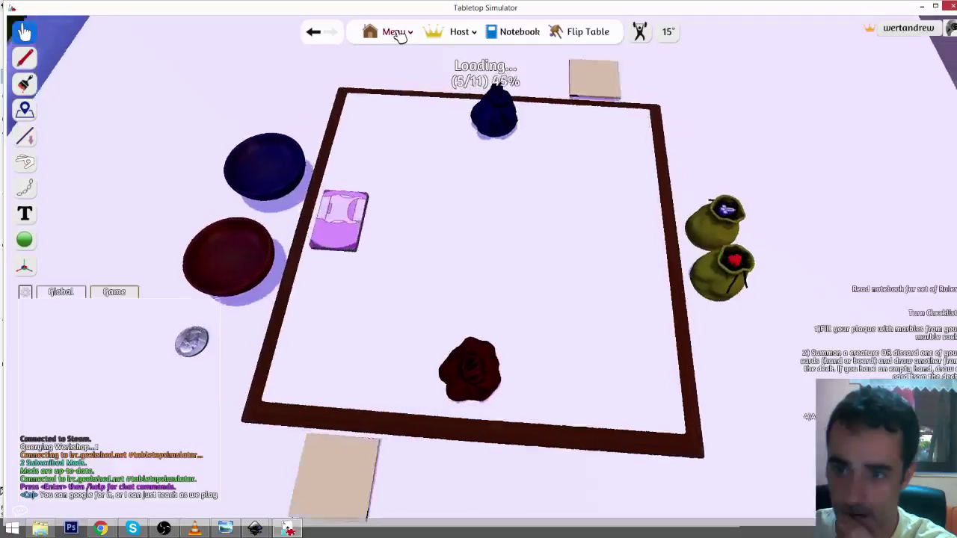
- Load the Mm game save from slot 2
left_click(394, 32)
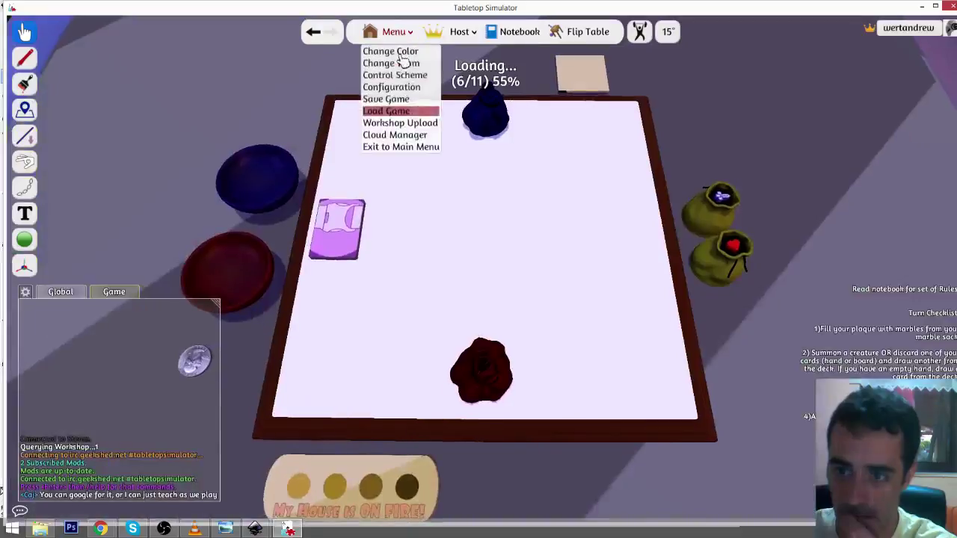
left_click(386, 111)
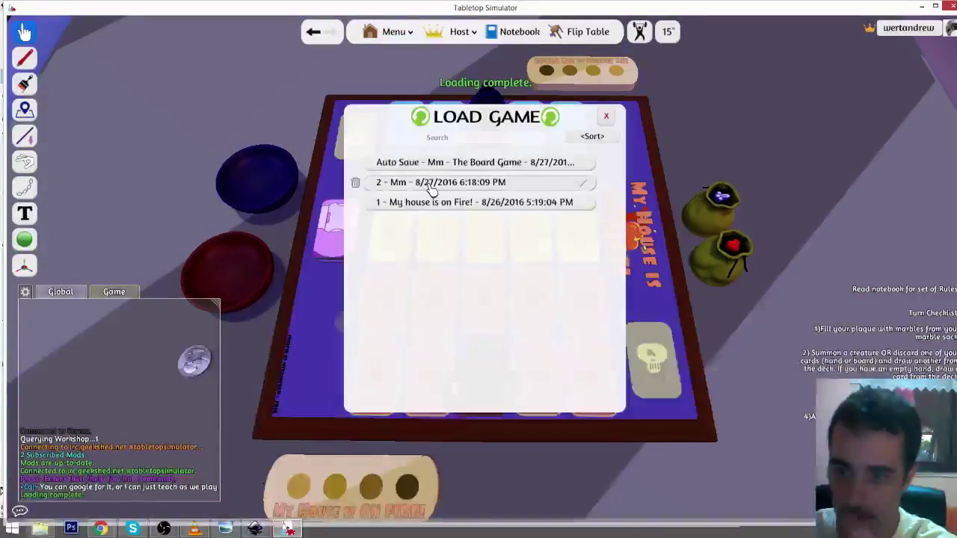
left_click(423, 182)
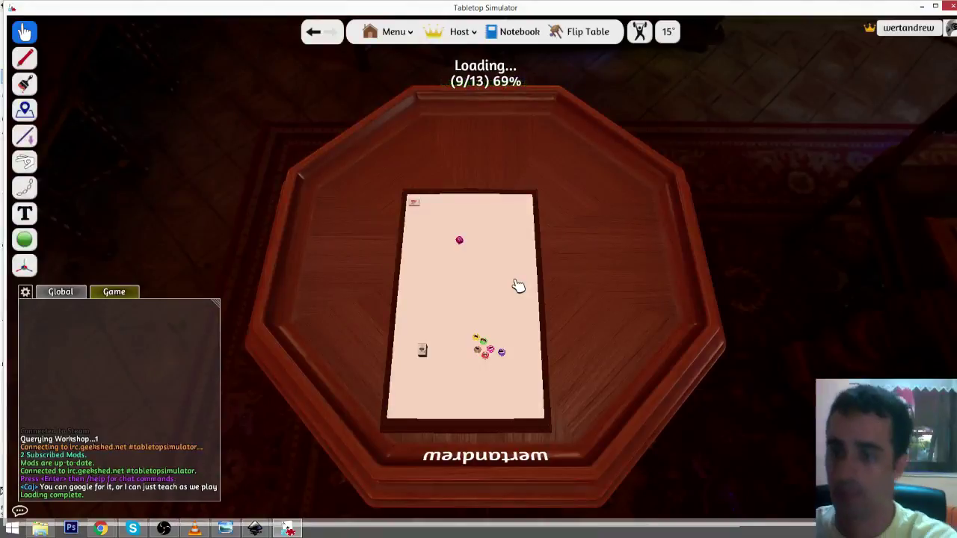
- Open the board's custom settings, choose Board v2.png from the Mm - The Board Game folder as its image, and upload it to the Steam Cloud
right_click(504, 338)
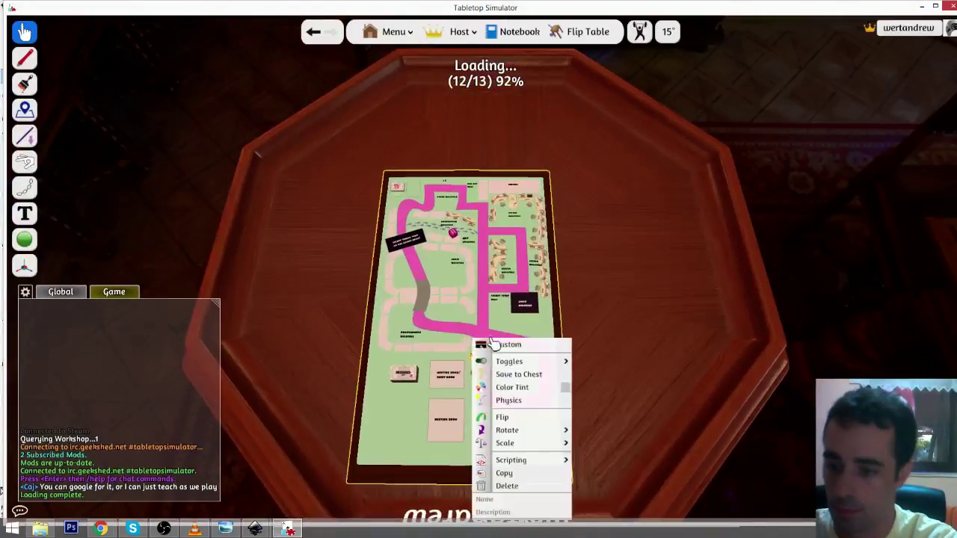
left_click(508, 344)
left_click(571, 245)
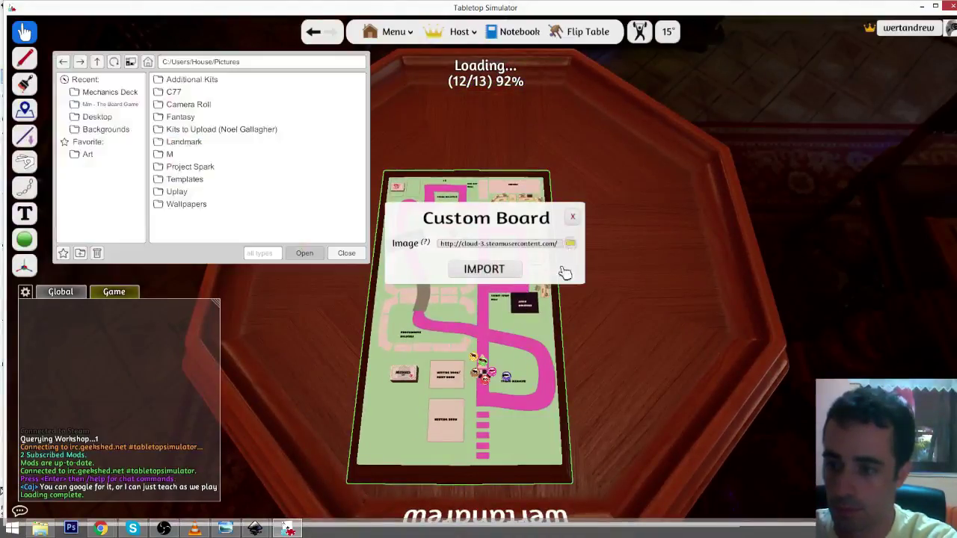
left_click(97, 106)
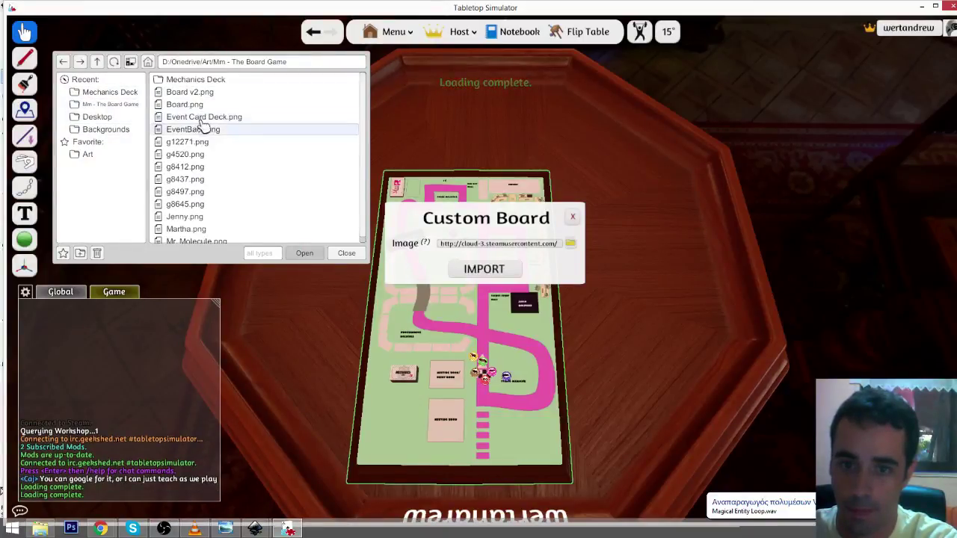
double_click(220, 100)
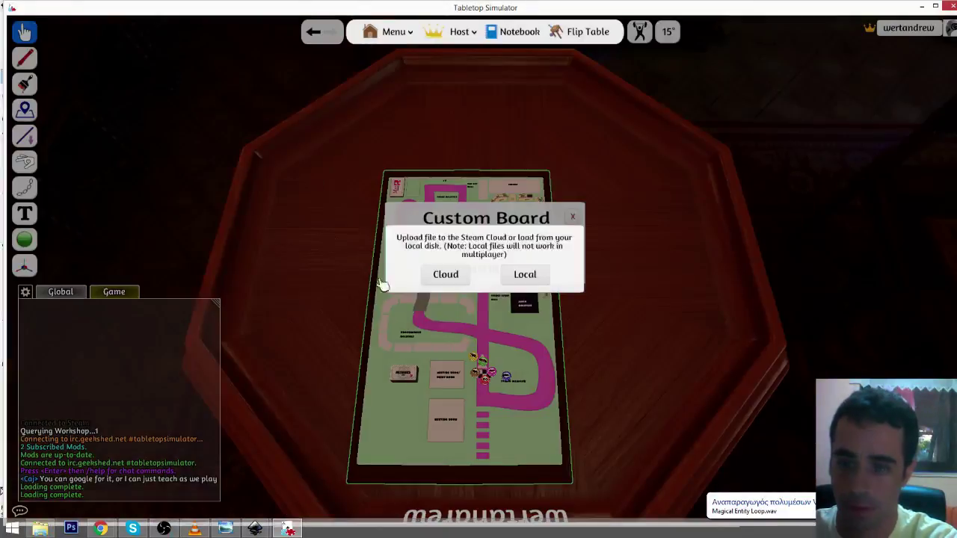
left_click(453, 274)
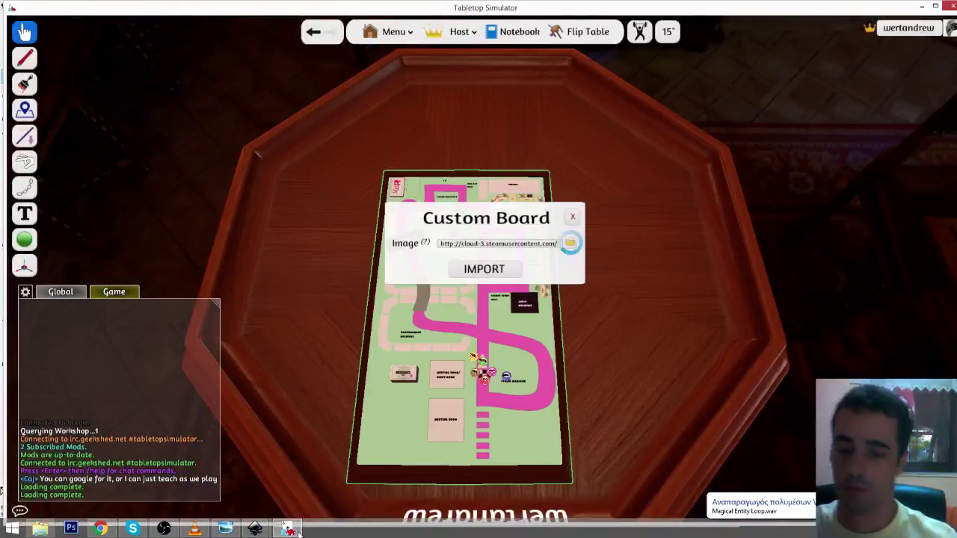
- Switch to the Placeholder Graphics document in Inkscape and snap its window to the right half of the screen
mouse_move(255, 528)
mouse_move(224, 479)
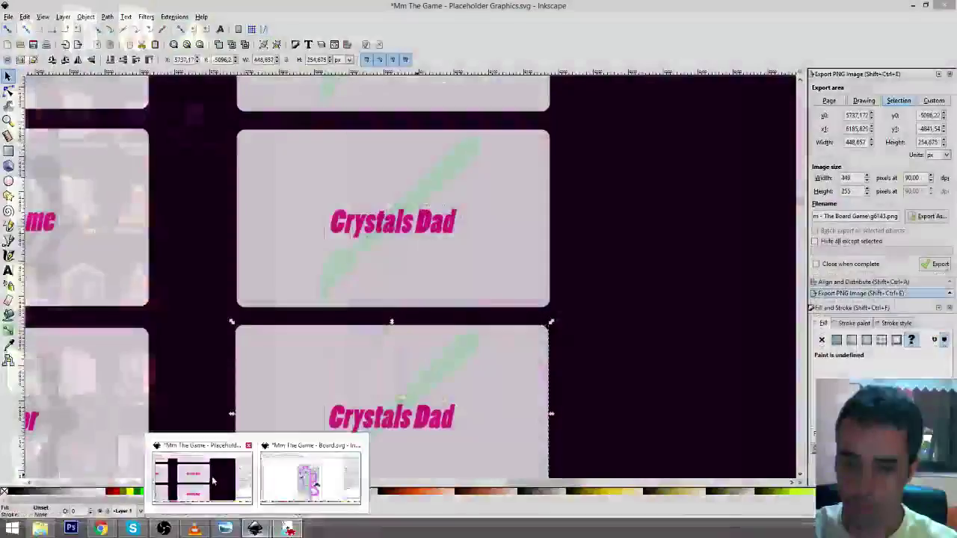
left_click(213, 481)
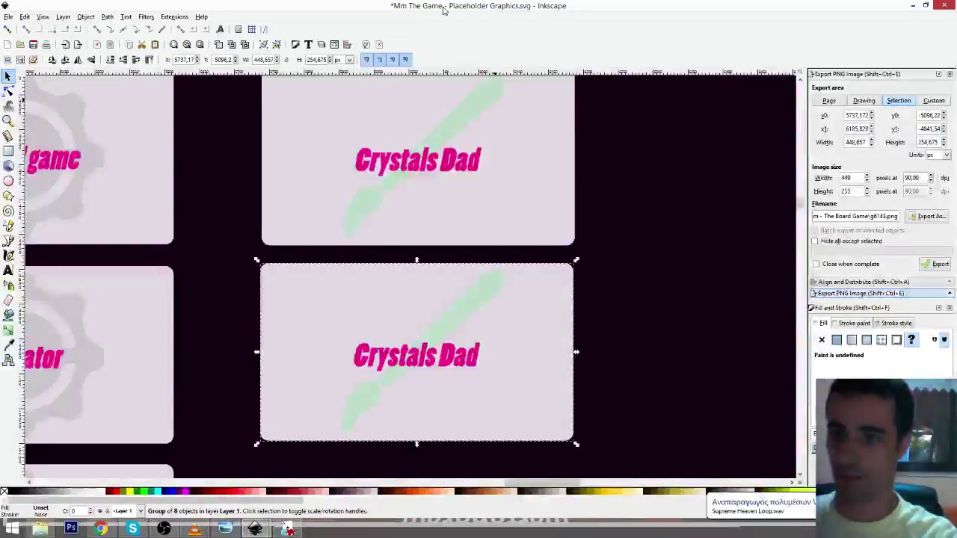
left_click_drag(441, 6, 713, 131)
key("super+Right")
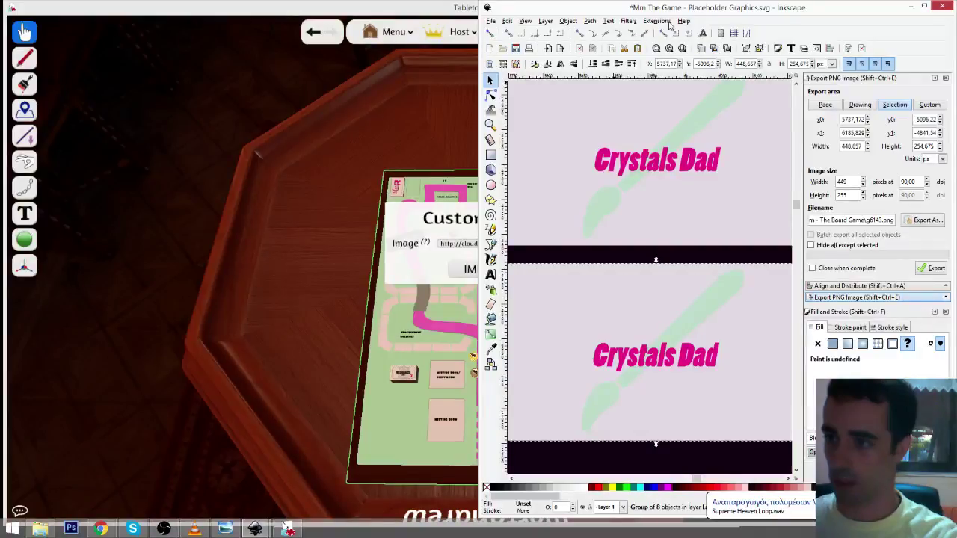
- Create a duplicate window of the Placeholder Graphics document and snap it to the left half of the screen
left_click(526, 21)
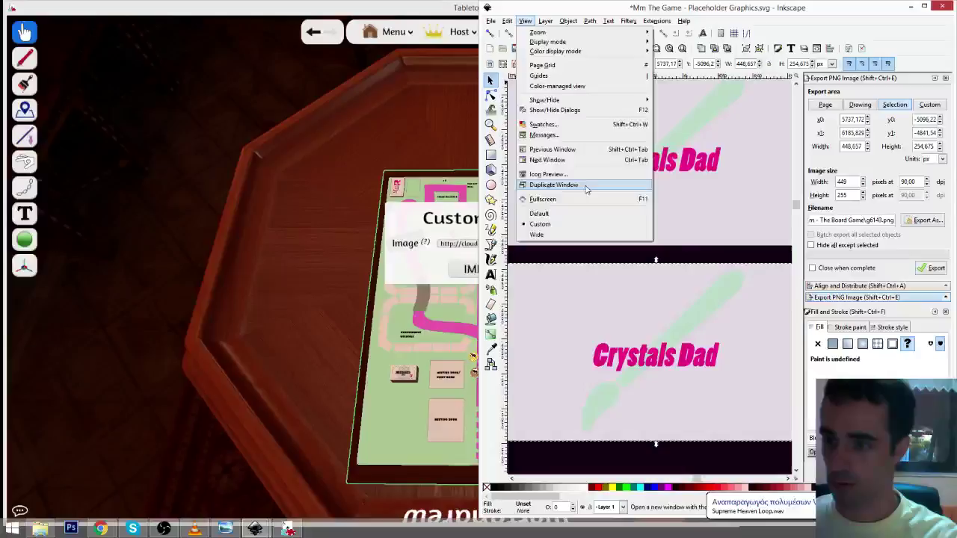
left_click(587, 186)
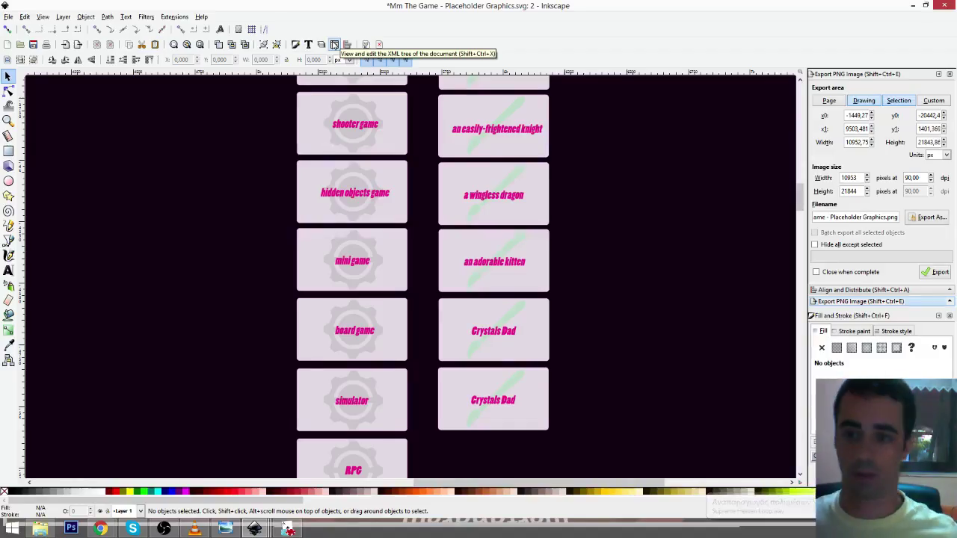
left_click_drag(349, 6, 357, 64)
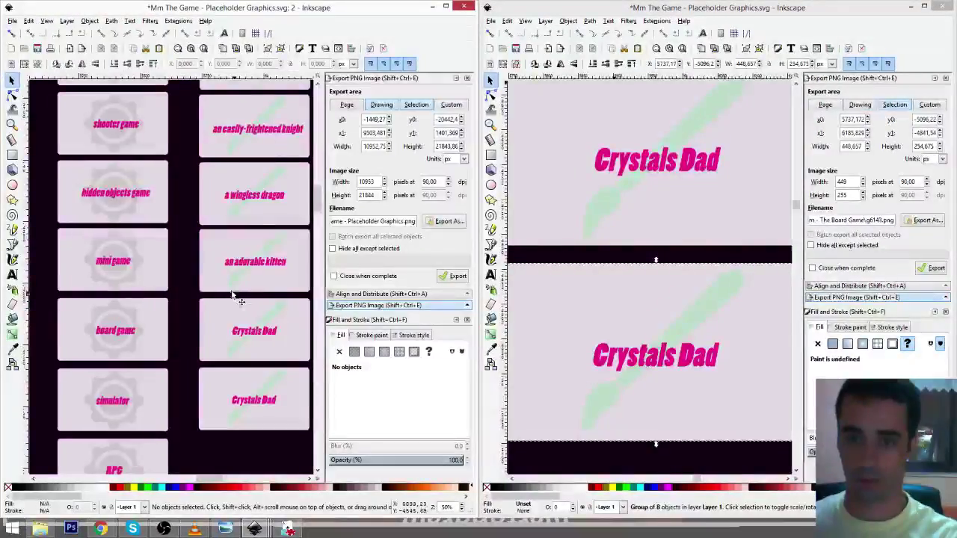
- In the duplicate window, collapse the docked dialogs and display the Player 1 Design Document sheet as a reference
scroll(192, 276, "down", 2)
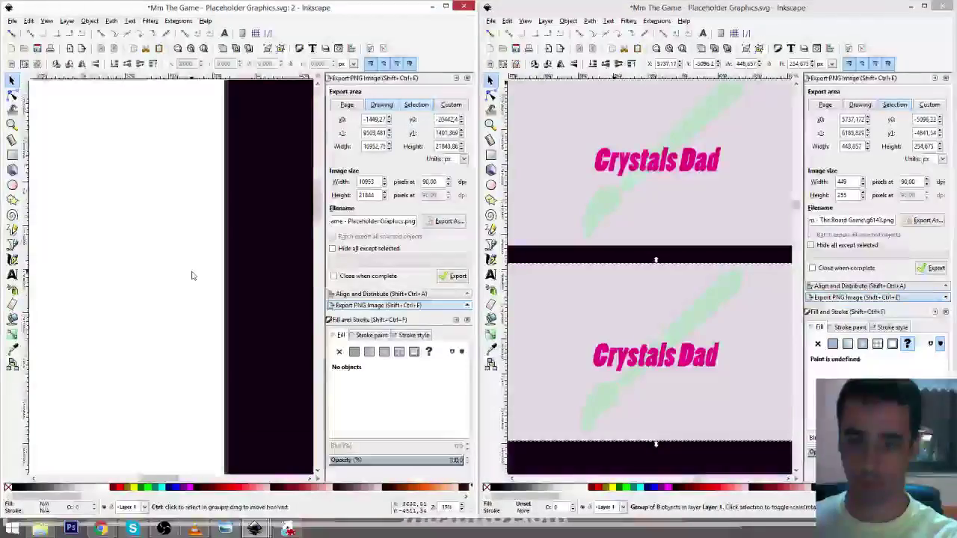
scroll(192, 275, "down", 1)
left_click_drag(217, 306, 271, 347)
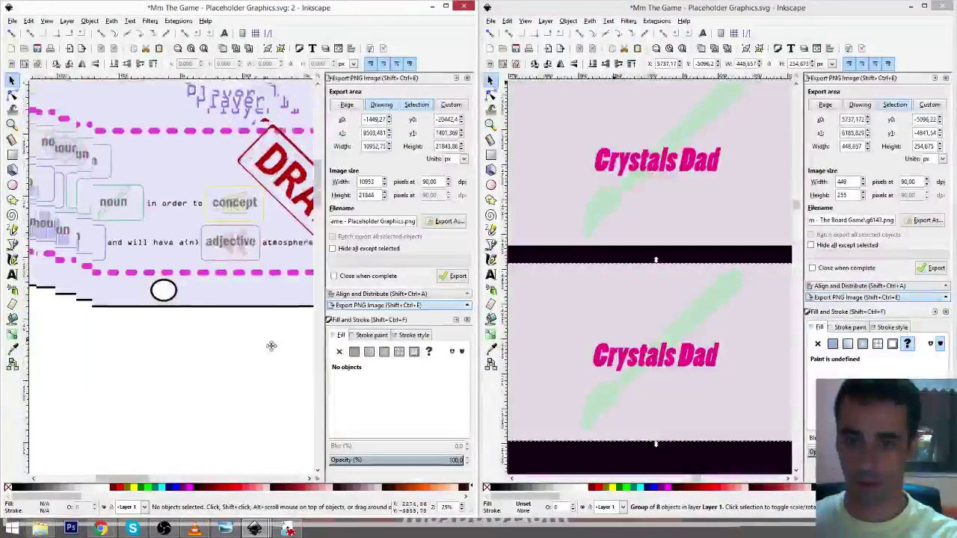
scroll(271, 346, "down", 1)
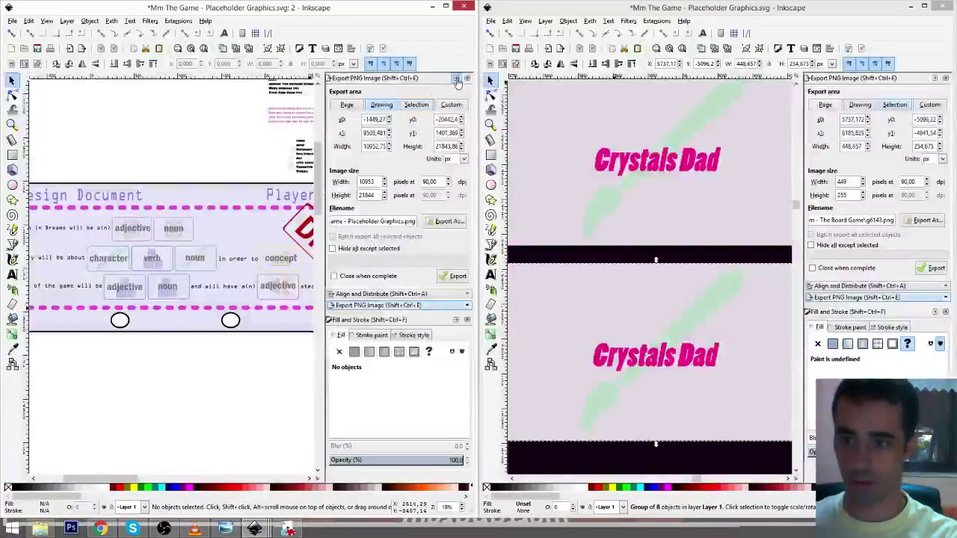
left_click(457, 79)
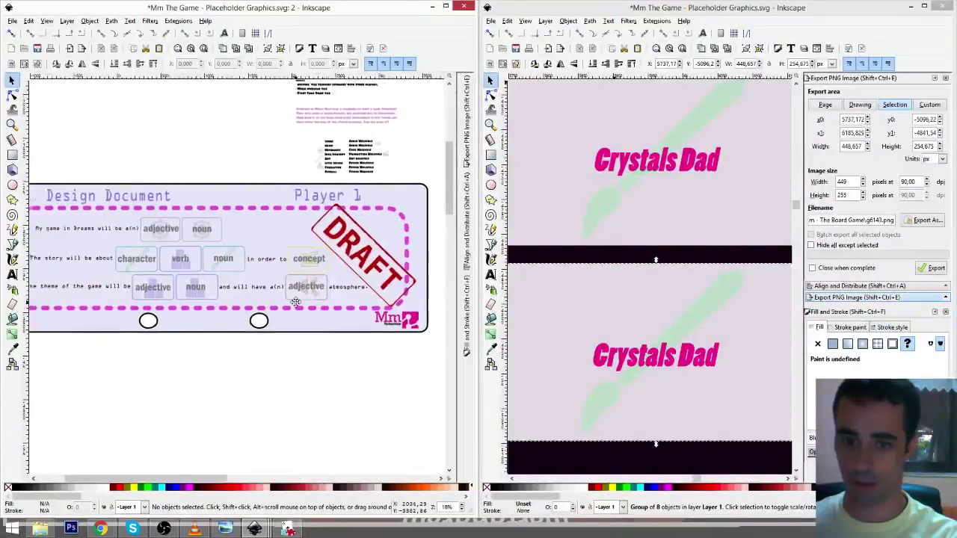
left_click_drag(296, 302, 317, 300)
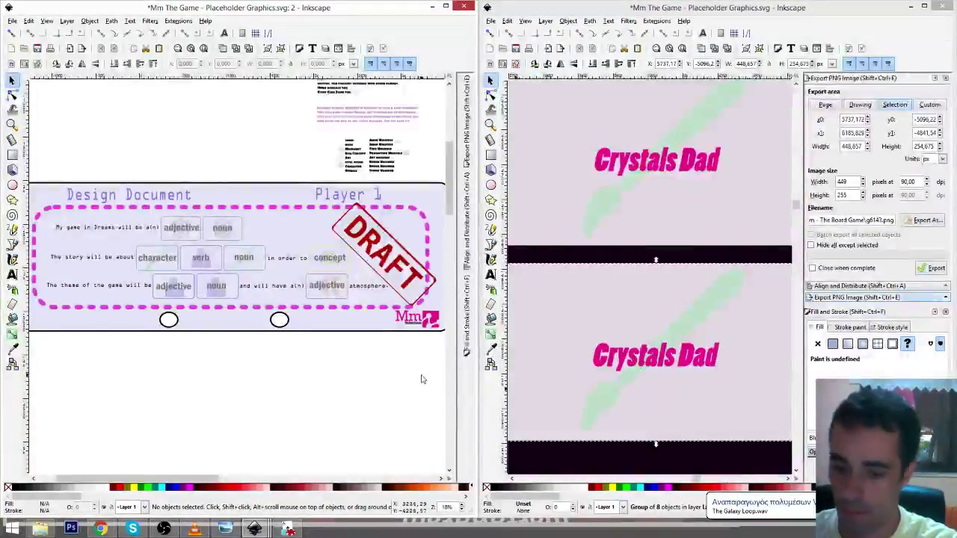
- Switch back to Tabletop Simulator and import the newly uploaded image onto the custom board
left_click(287, 528)
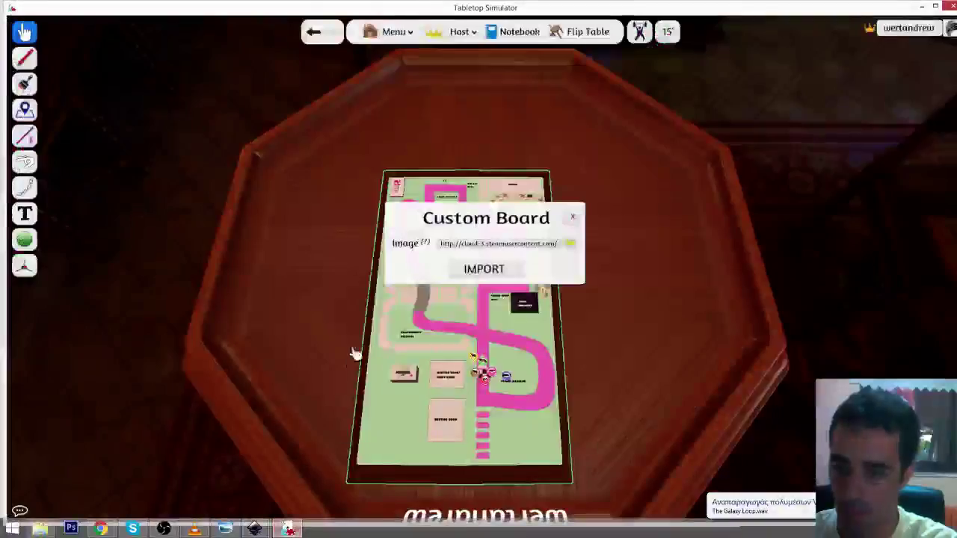
left_click(487, 269)
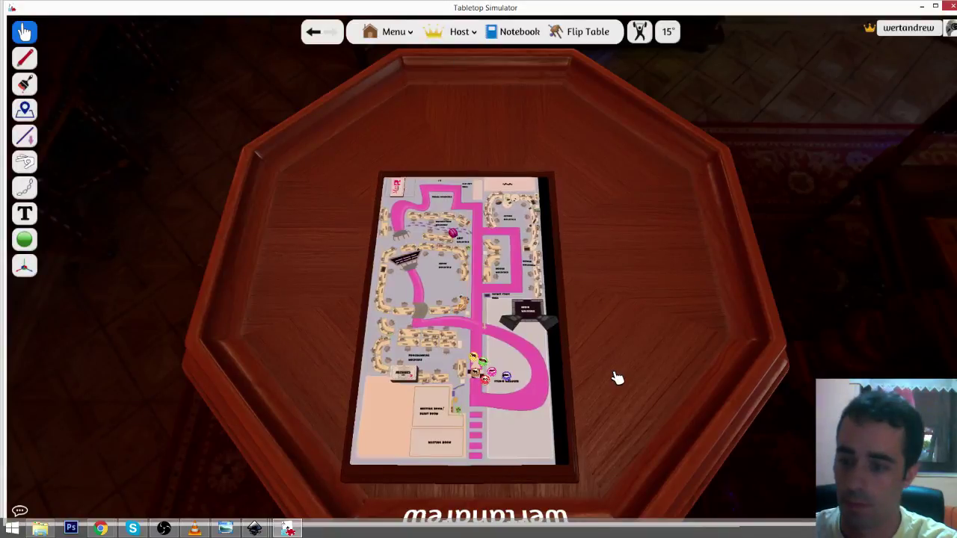
scroll(598, 390, "up", 5)
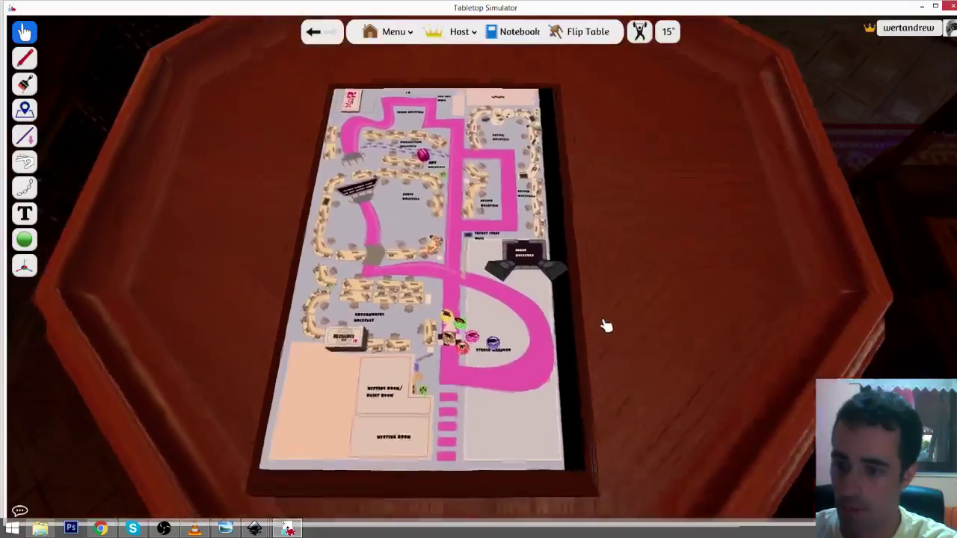
scroll(591, 326, "up", 3)
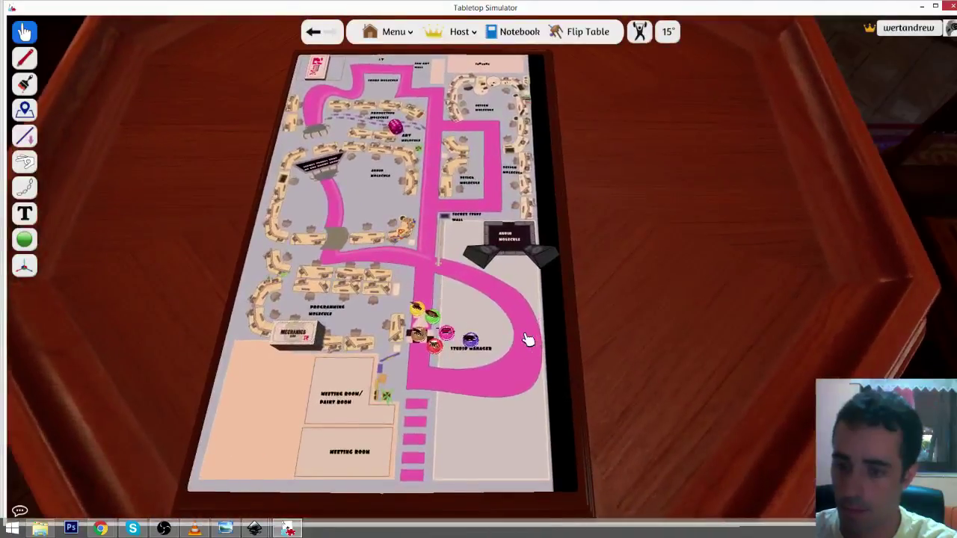
- Move the Mechanics deck onto the empty peach area beside the Meeting Room/Paint Room
left_click_drag(303, 337, 276, 376)
key("a")
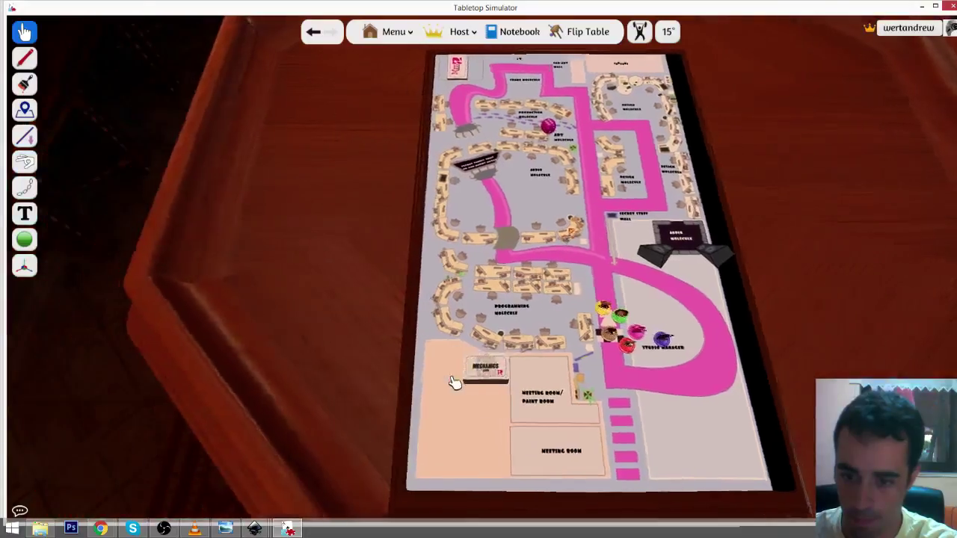
left_click_drag(490, 372, 483, 379)
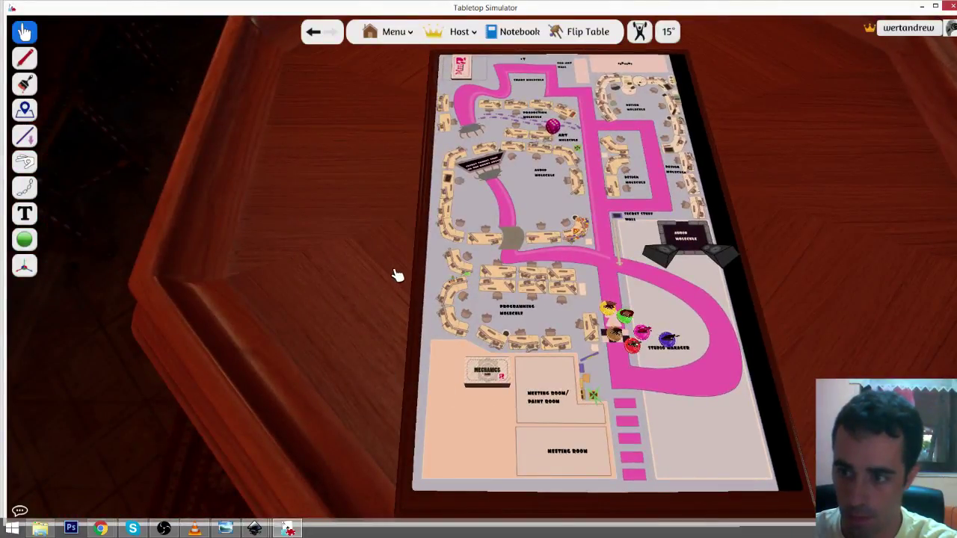
left_click_drag(396, 273, 380, 333)
left_click_drag(575, 329, 483, 314)
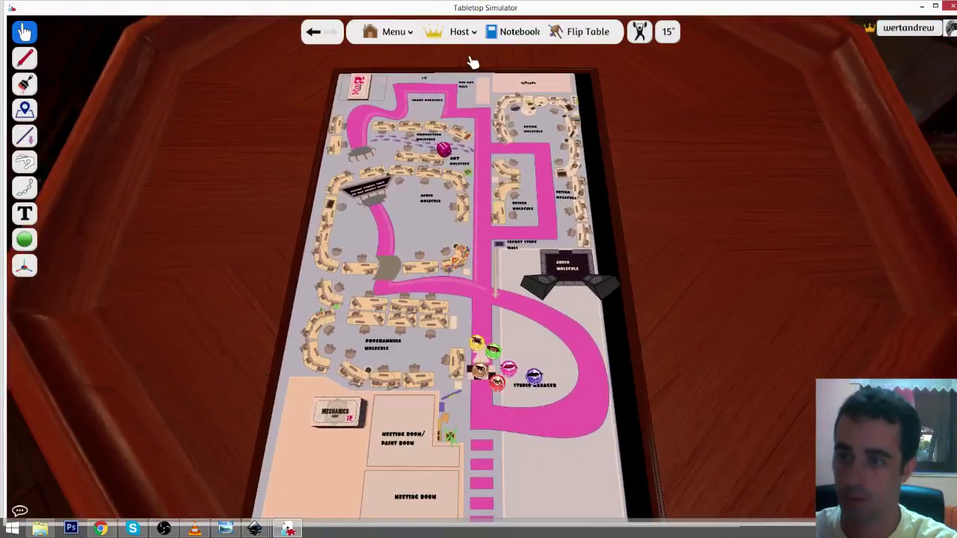
- Save the game over the existing Mm save in slot 2
left_click(389, 32)
left_click(393, 97)
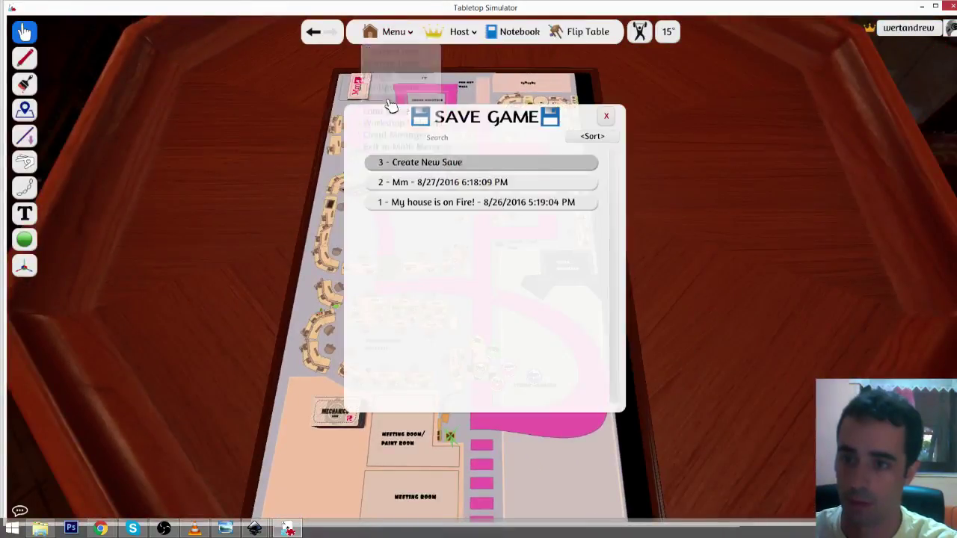
left_click(457, 183)
left_click(457, 272)
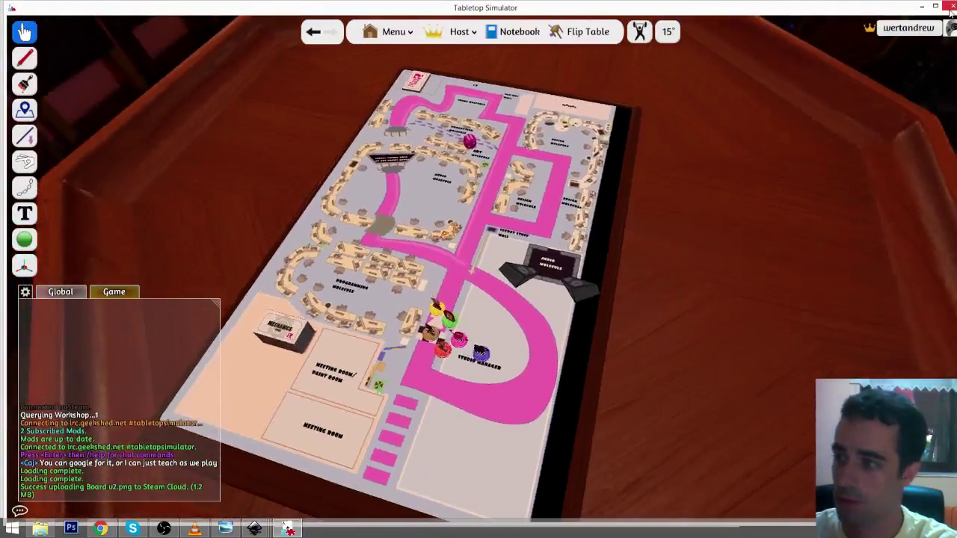
- Minimize Tabletop Simulator and select the text of the lower Crystals Dad card for editing in Inkscape
left_click(922, 6)
left_click_drag(596, 289, 687, 260)
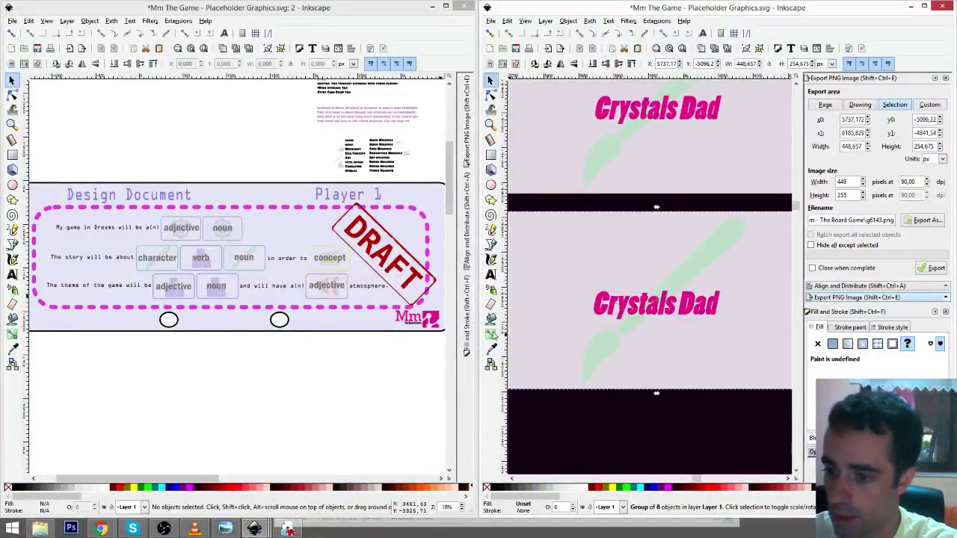
left_click(492, 275)
left_click_drag(594, 305, 720, 304)
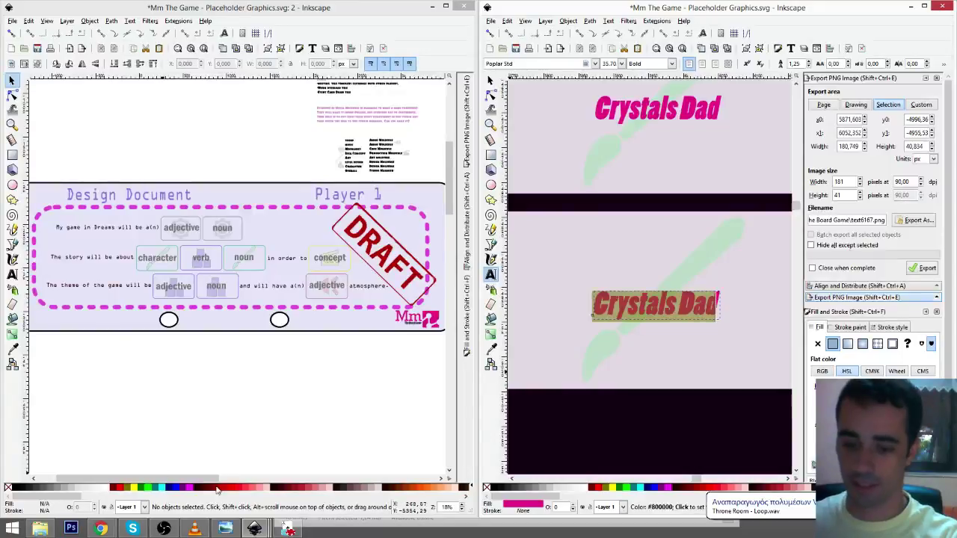
- In Tabletop Simulator, move the red, blue and pink figurines onto the pink path around the start area
left_click(287, 528)
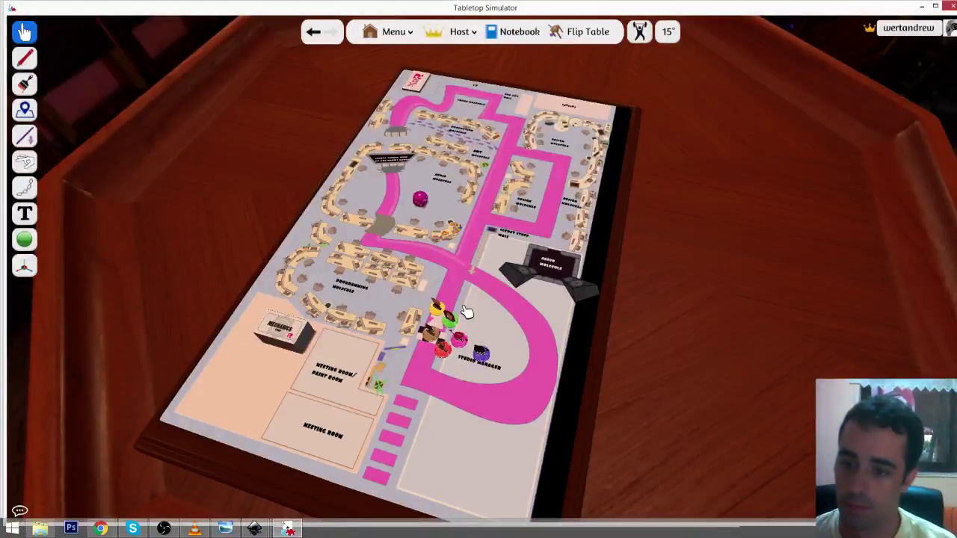
left_click_drag(445, 356, 414, 371)
left_click_drag(480, 356, 444, 386)
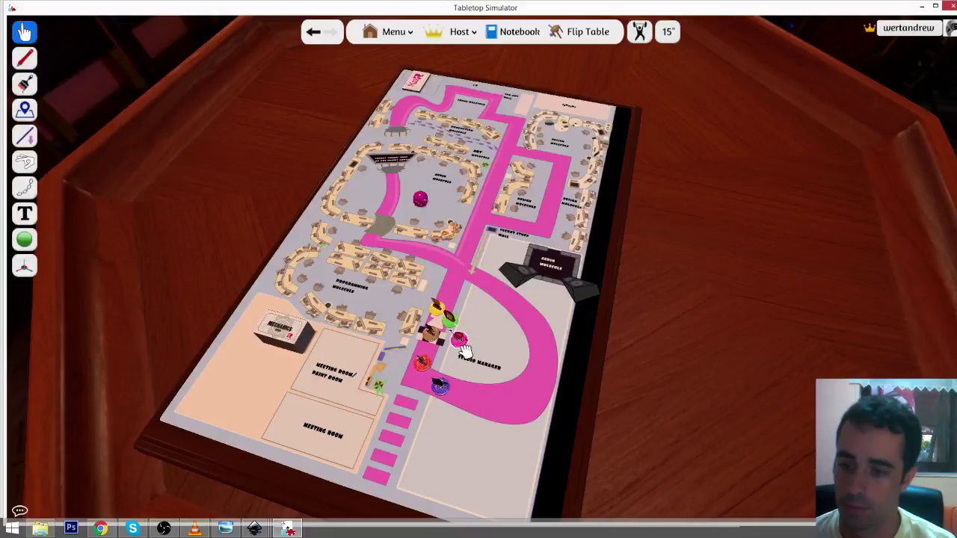
left_click_drag(465, 351, 459, 305)
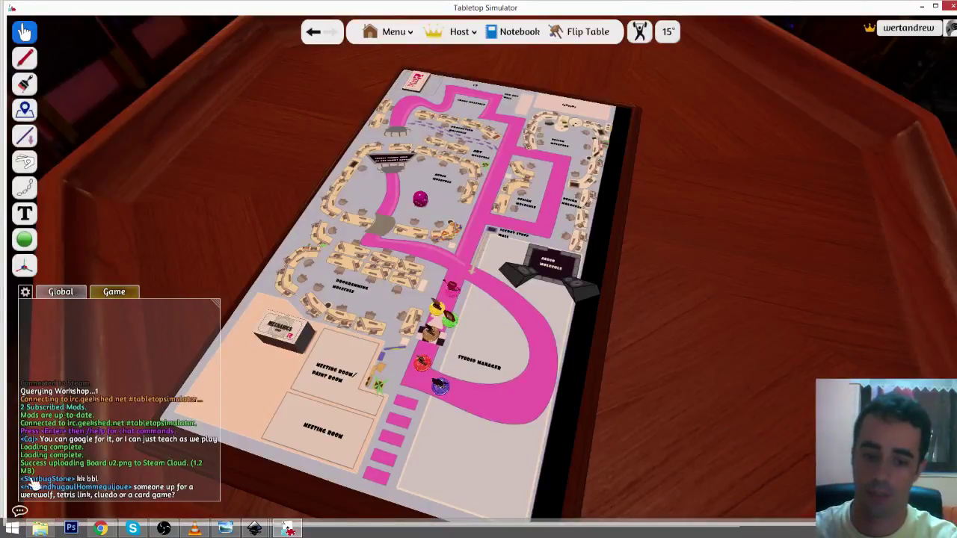
- Switch the chat to the Game log, save the chat settings as they are, and nudge the Mm card deck on the board's corner
left_click(112, 293)
left_click(25, 292)
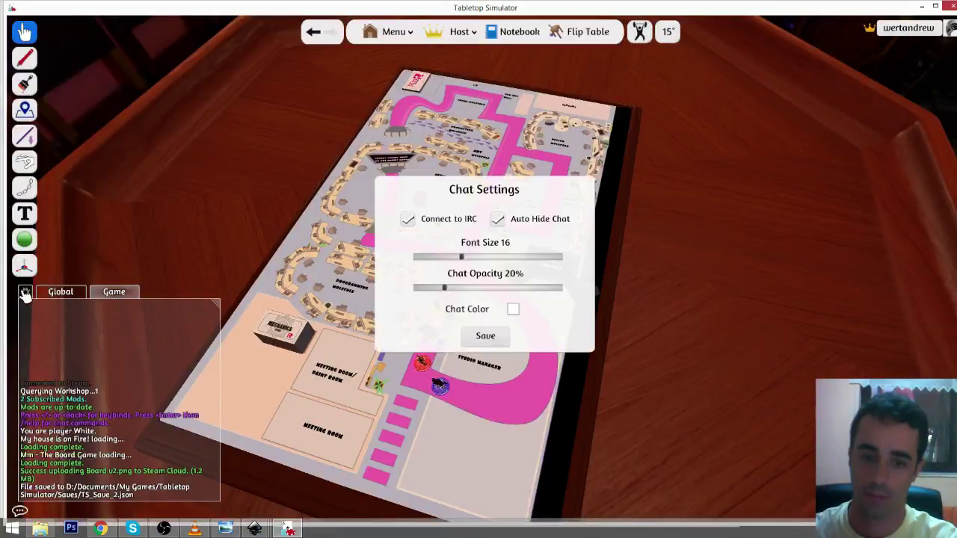
left_click(485, 336)
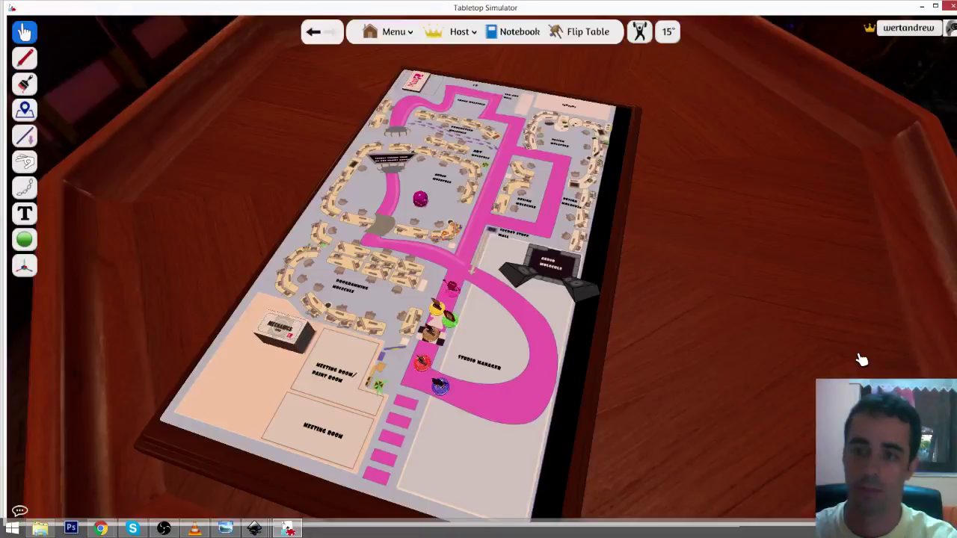
left_click_drag(415, 81, 411, 84)
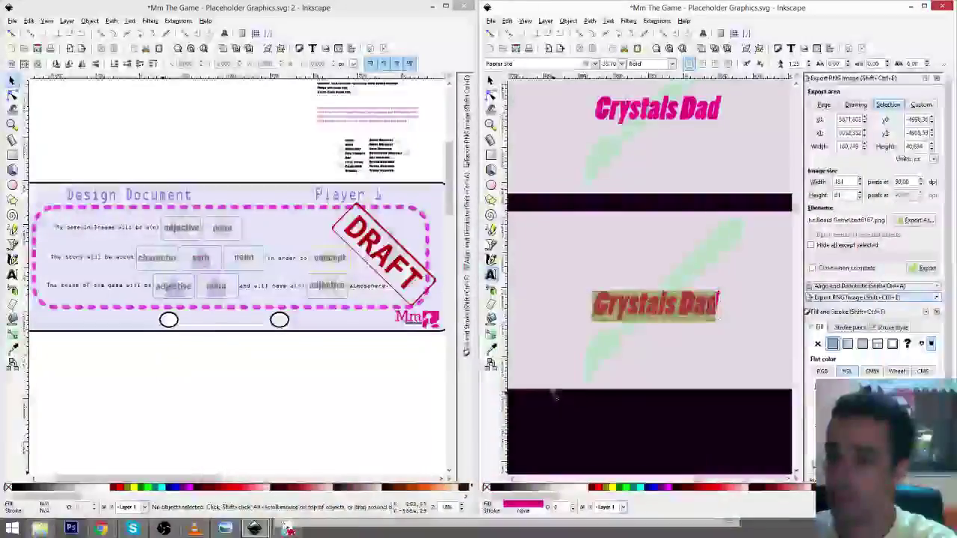
- Back in Inkscape, replace the lower Crystals Dad card's text with "Martha"
left_click_drag(611, 338, 696, 340)
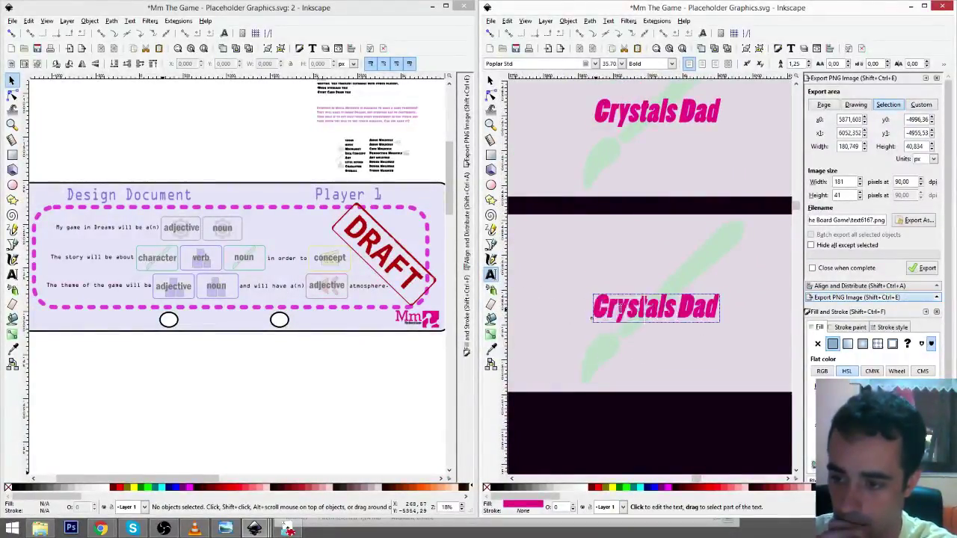
left_click_drag(592, 308, 717, 306)
type("Martha")
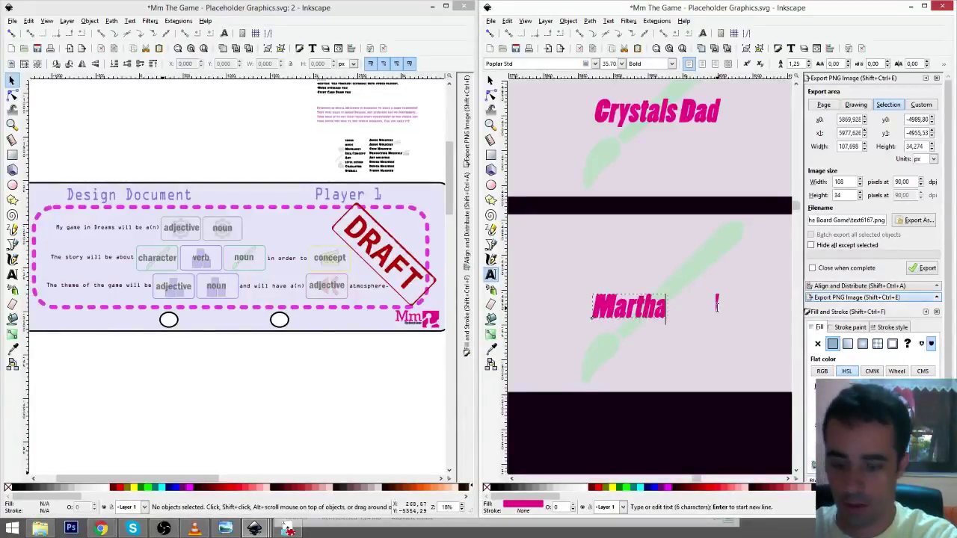
- Centre the "Martha" text on its card and place a duplicate of the whole card directly below it
key("F1")
left_click_drag(652, 306, 673, 309)
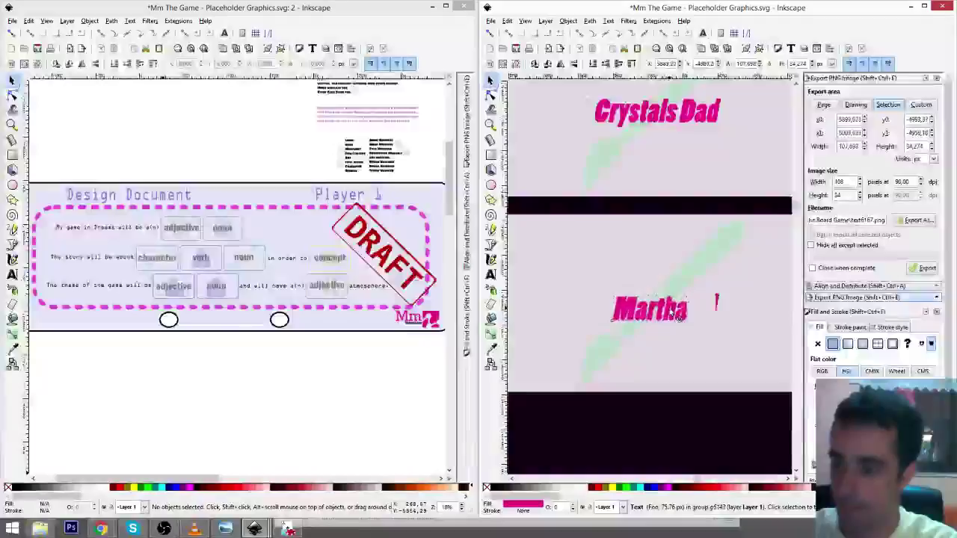
left_click(748, 365)
scroll(731, 372, "down", 1)
left_click_drag(730, 371, 706, 359)
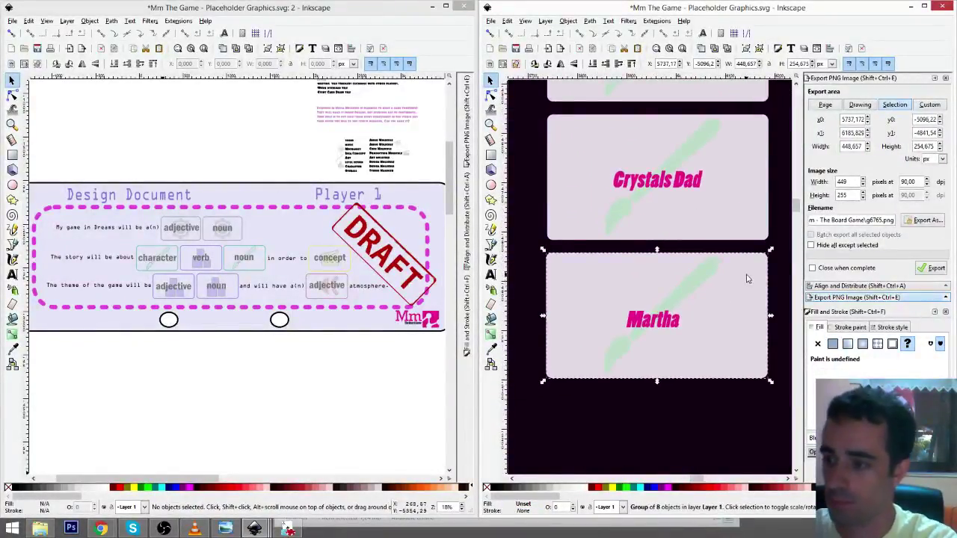
key("ctrl+d")
left_click_drag(744, 279, 743, 416)
scroll(723, 436, "down", 2)
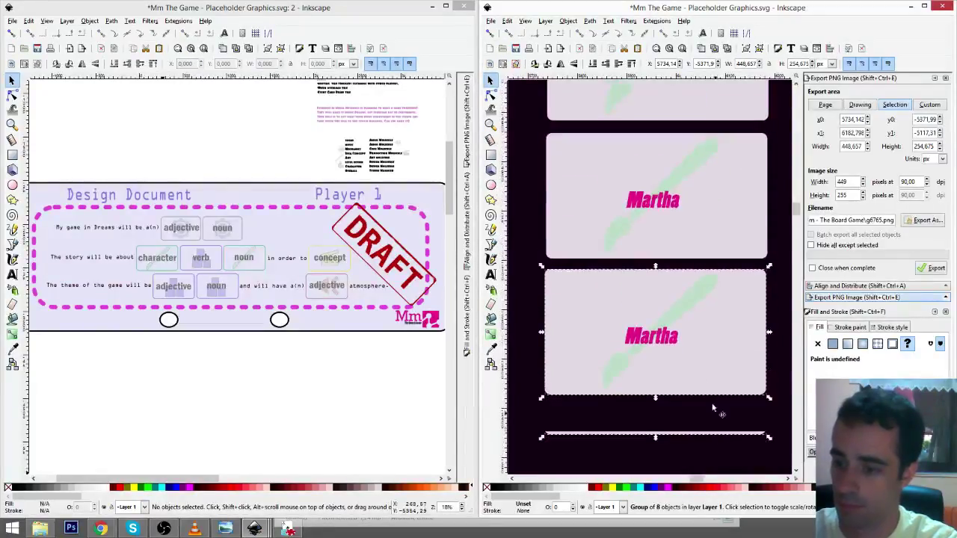
- Replace the text on the new Martha copy with "an Mm developer" and centre it on the card
left_click(492, 274)
left_click_drag(625, 337, 690, 342)
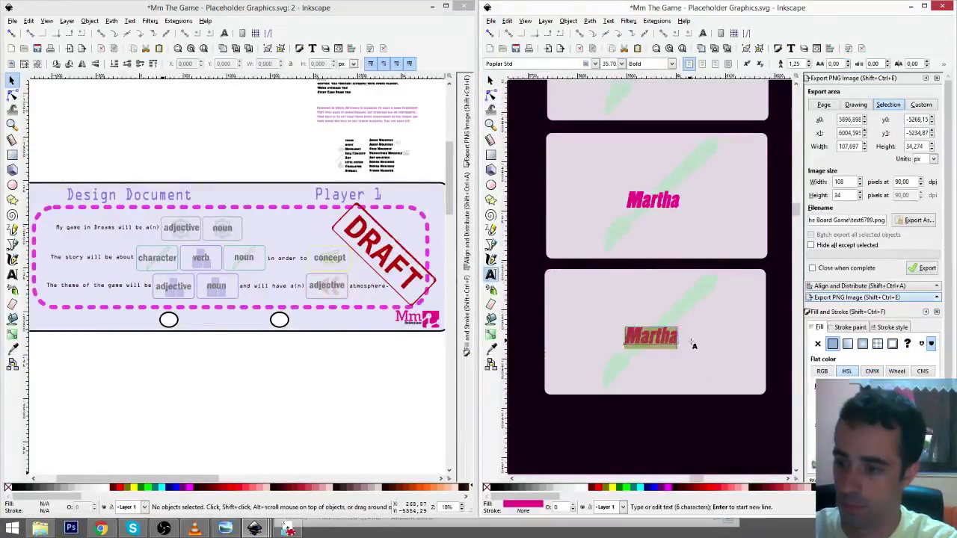
type("an ")
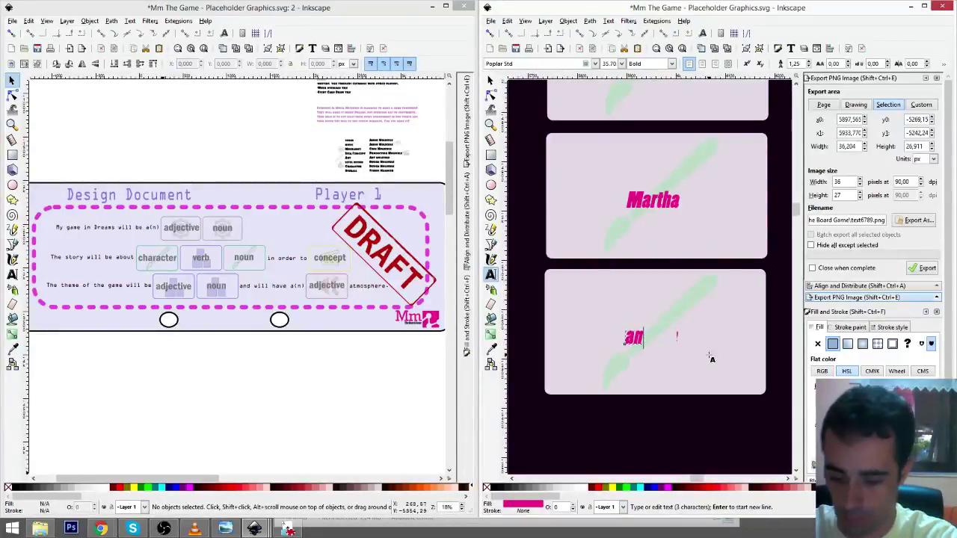
type(" Mm developper")
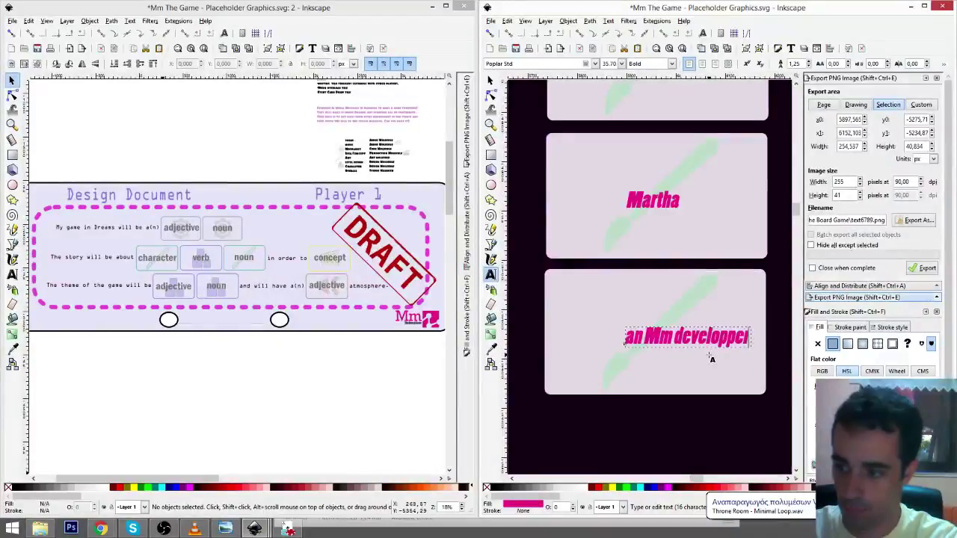
key("Delete")
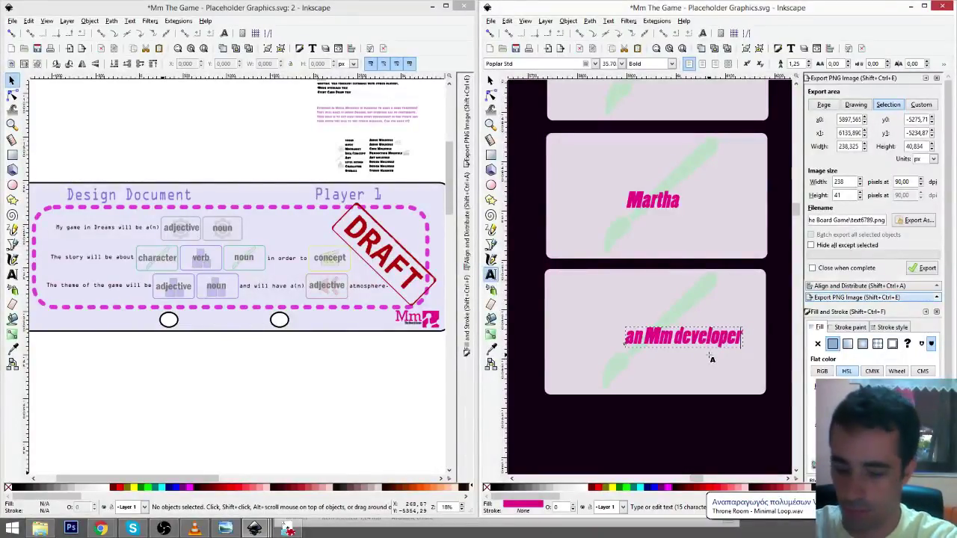
key("F1")
left_click_drag(692, 346, 661, 342)
- Duplicate the "an Mm developer" card and place the copy directly below it in the column
left_click(730, 379)
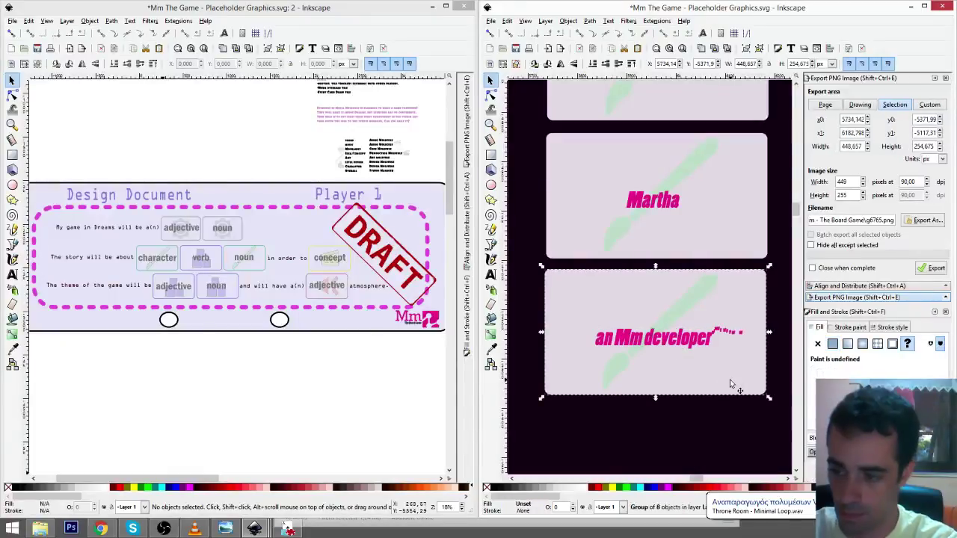
key("ctrl+d")
left_click_drag(675, 292, 635, 427)
scroll(663, 404, "down", 4)
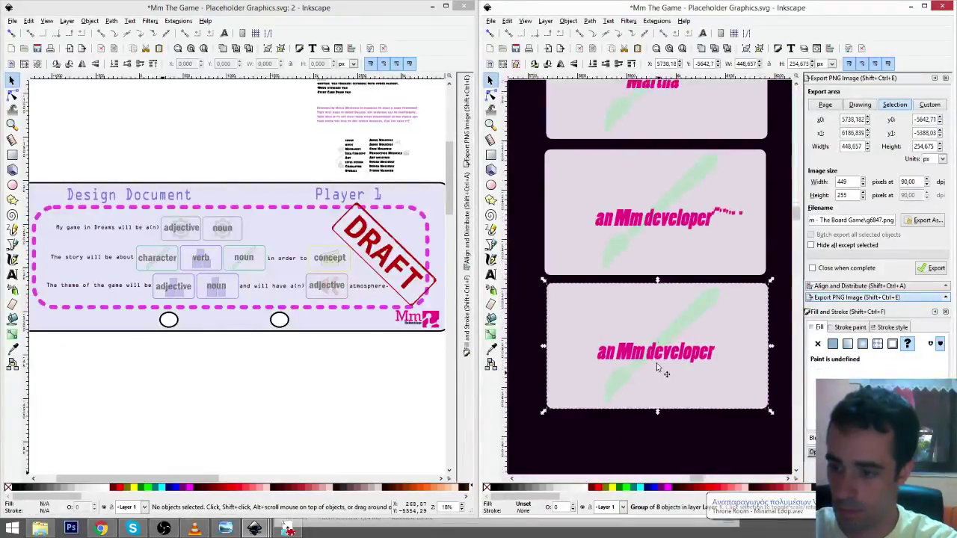
- Change the text on the lowest "an Mm developer" card to "a little girl" and centre it
left_click(491, 274)
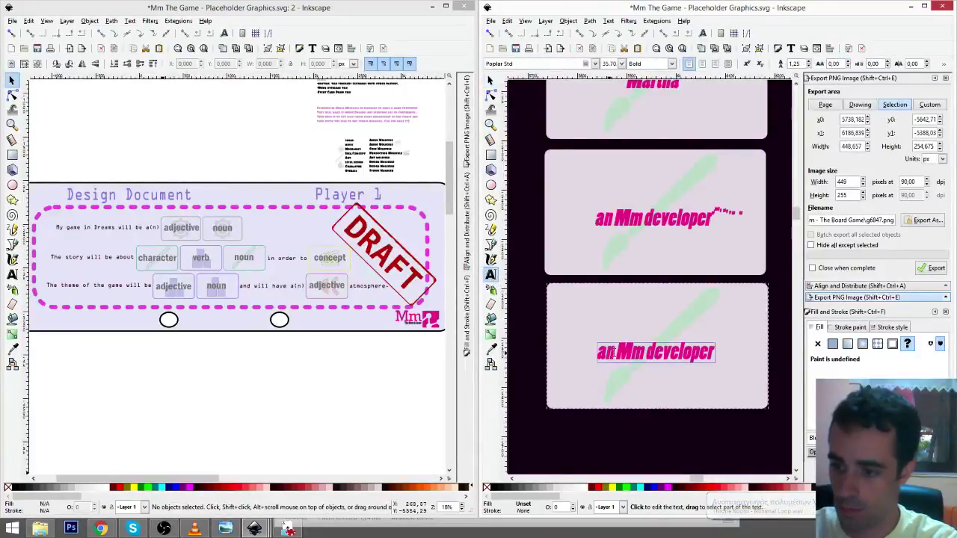
left_click_drag(611, 353, 739, 350)
key("BackSpace")
type("l")
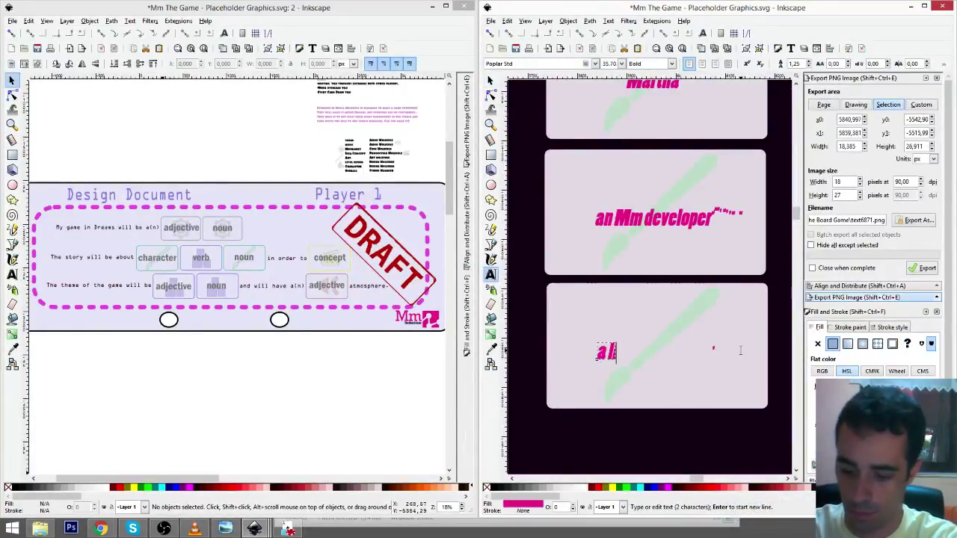
type("ittle")
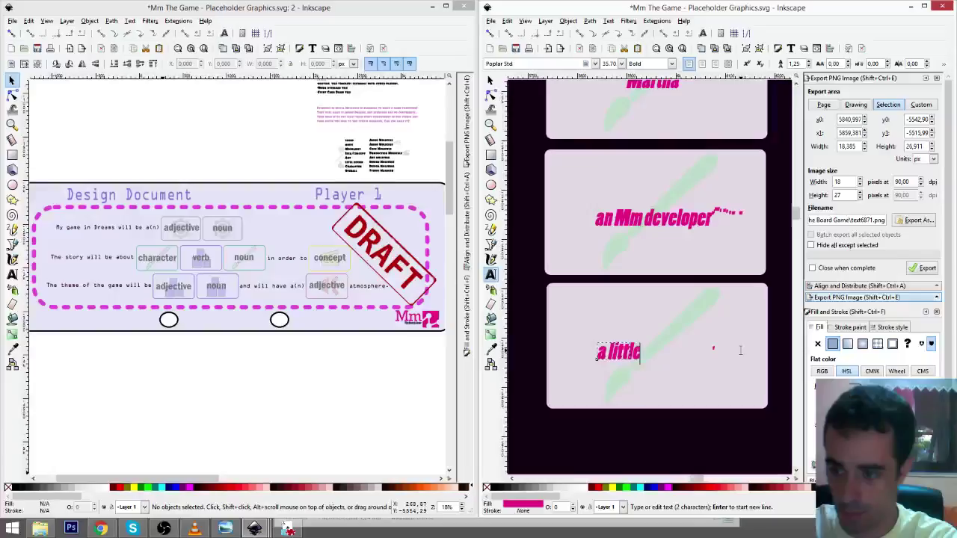
type(" girl")
key("F1")
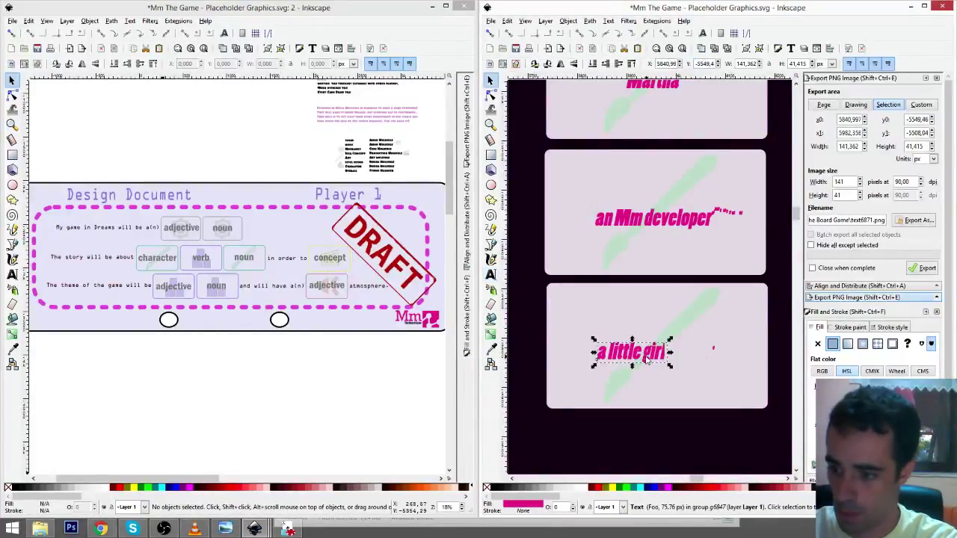
left_click_drag(645, 357, 670, 358)
- Duplicate the "a little girl" card and place the copy directly below the original
left_click(752, 363)
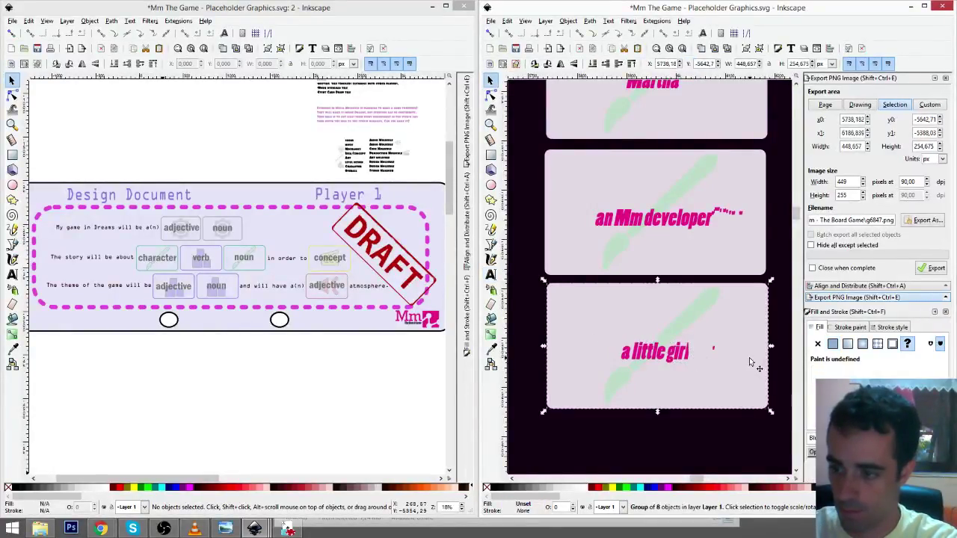
key("ctrl+d")
left_click_drag(629, 306, 619, 432)
scroll(654, 403, "down", 6)
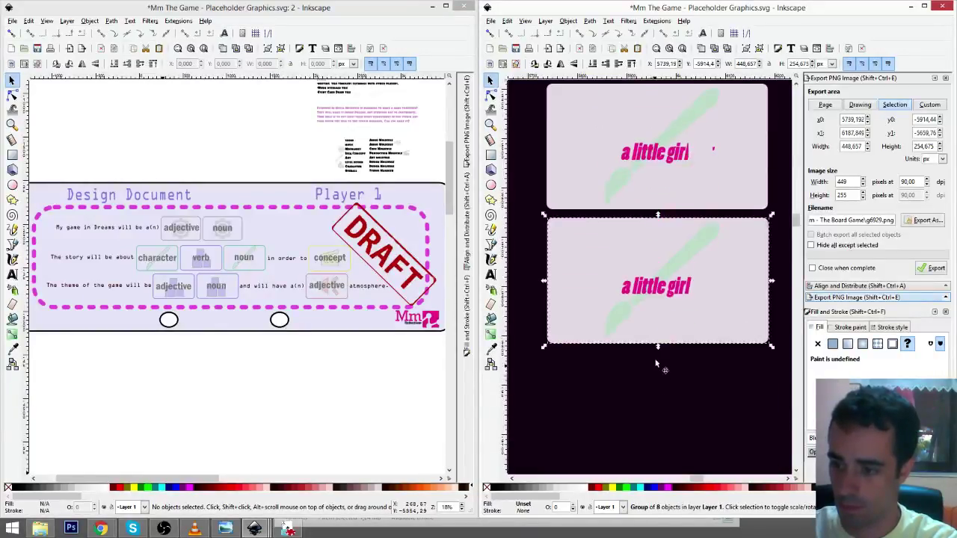
- Change the text on the lower "a little girl" card to "a man" and centre it
left_click(490, 275)
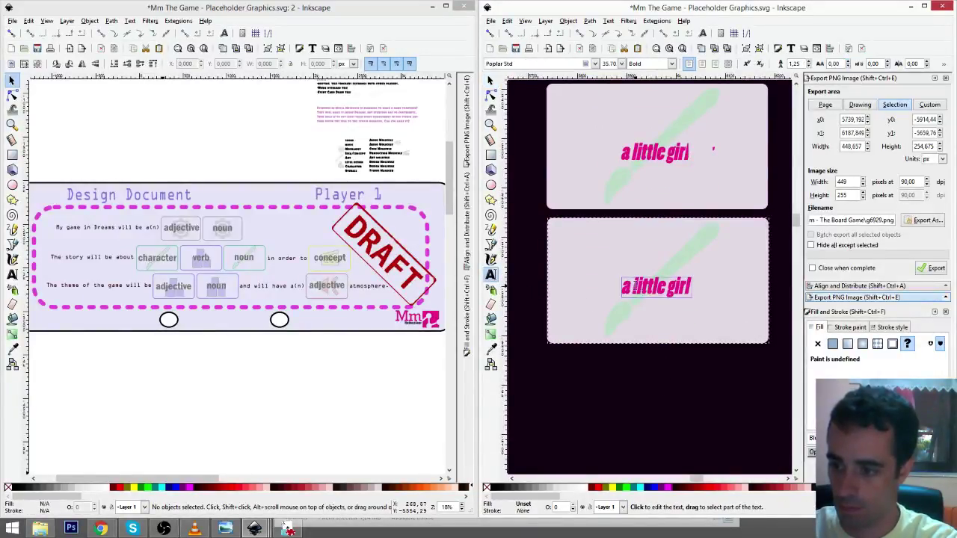
left_click_drag(634, 287, 715, 288)
type("man")
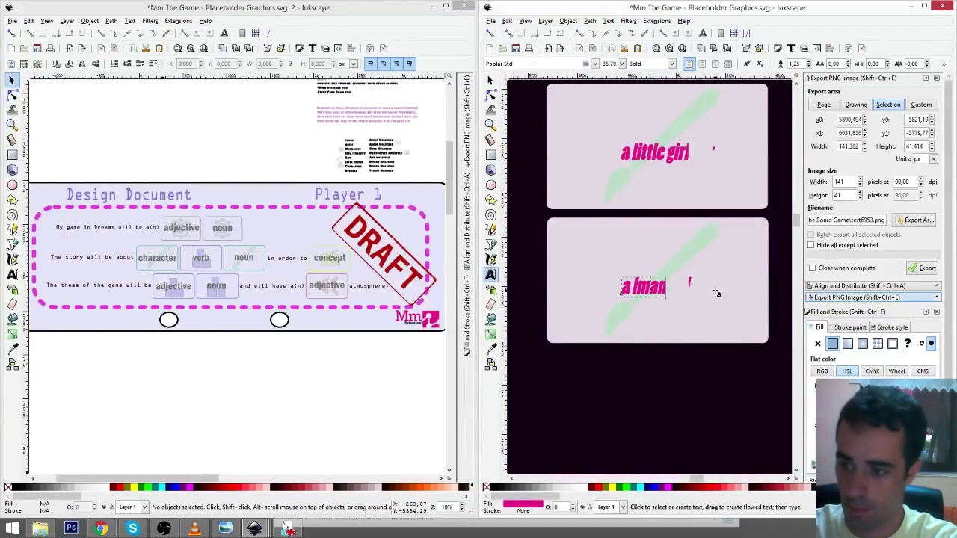
key("BackSpace")
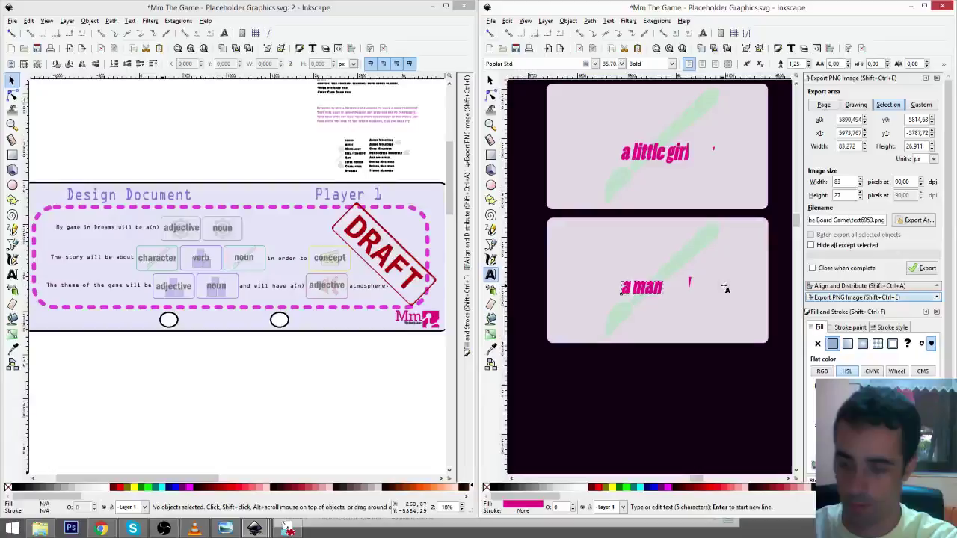
key("F1")
left_click_drag(652, 289, 675, 298)
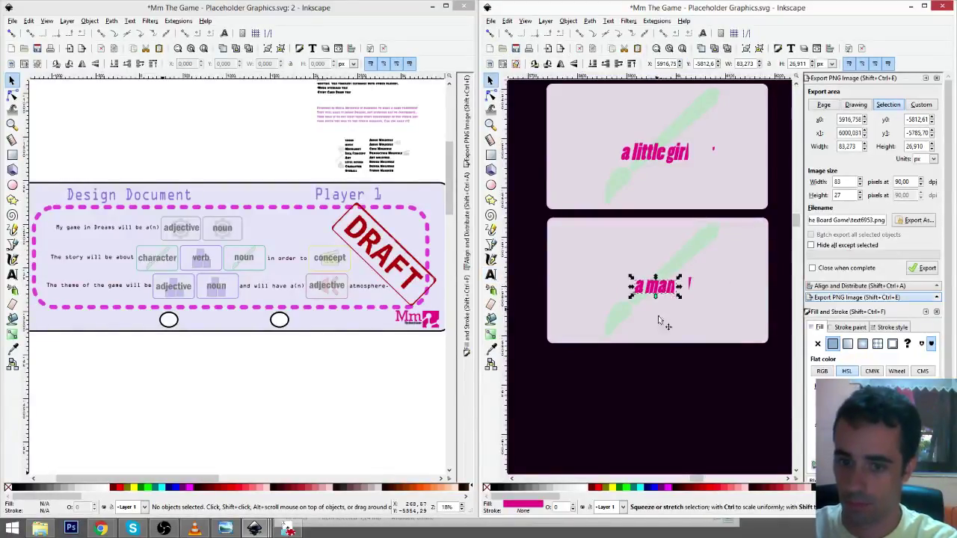
- Duplicate the "a man" card and place the copy directly below it
left_click(688, 376)
left_click(742, 264)
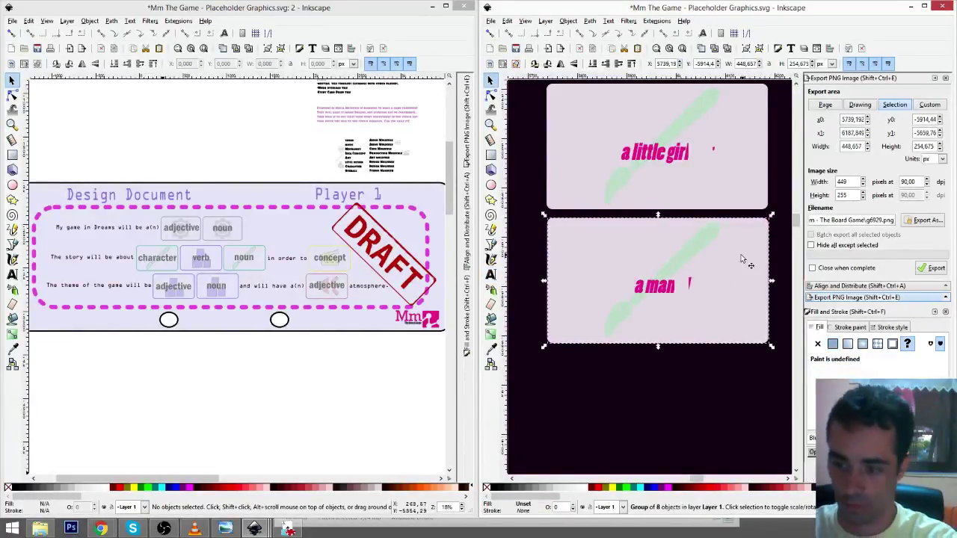
key("ctrl+d")
left_click_drag(682, 242, 590, 385)
left_click_drag(650, 401, 630, 291)
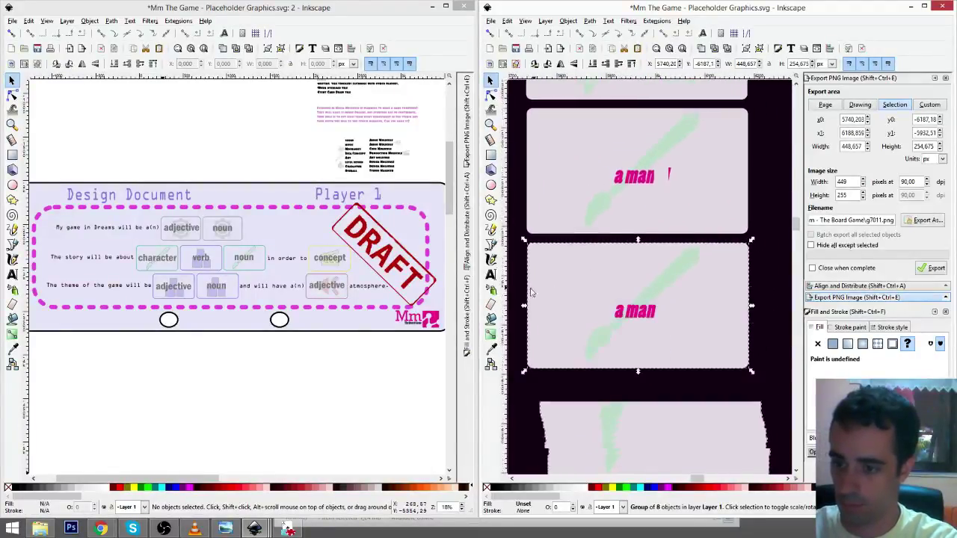
- Change the text on the lower "a man" card to "a woman" and shift it to the card's centre
left_click(490, 275)
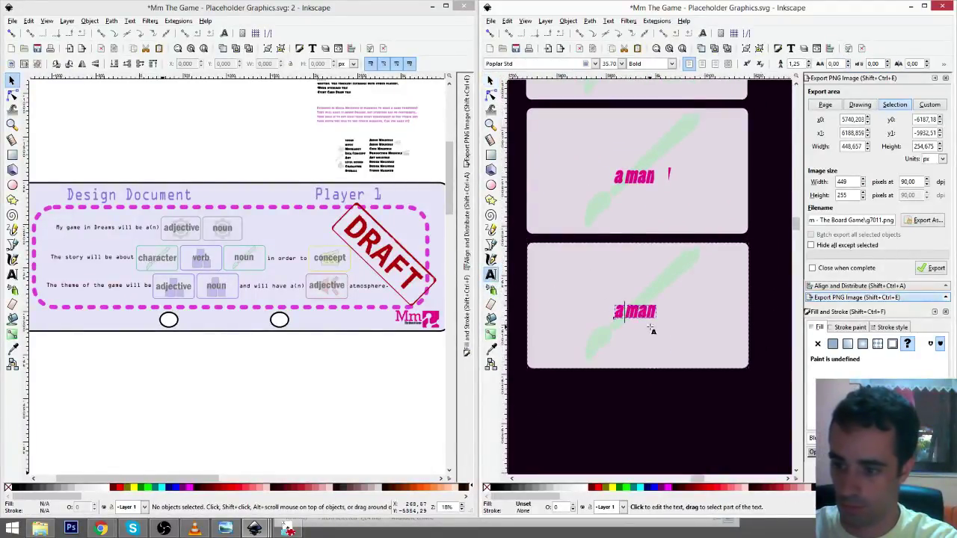
type("wo")
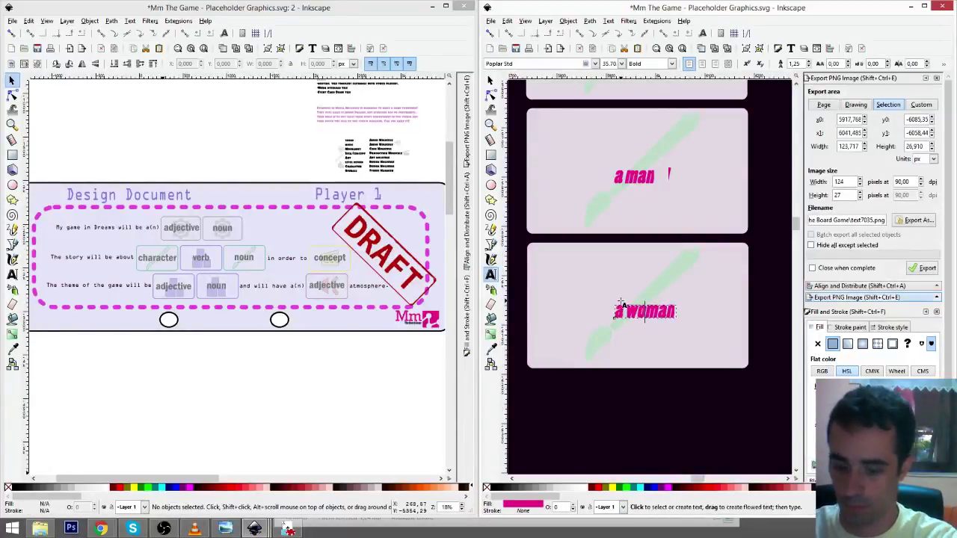
key("F1")
- Duplicate the "a woman" card and place the copy directly below it
left_click(577, 281)
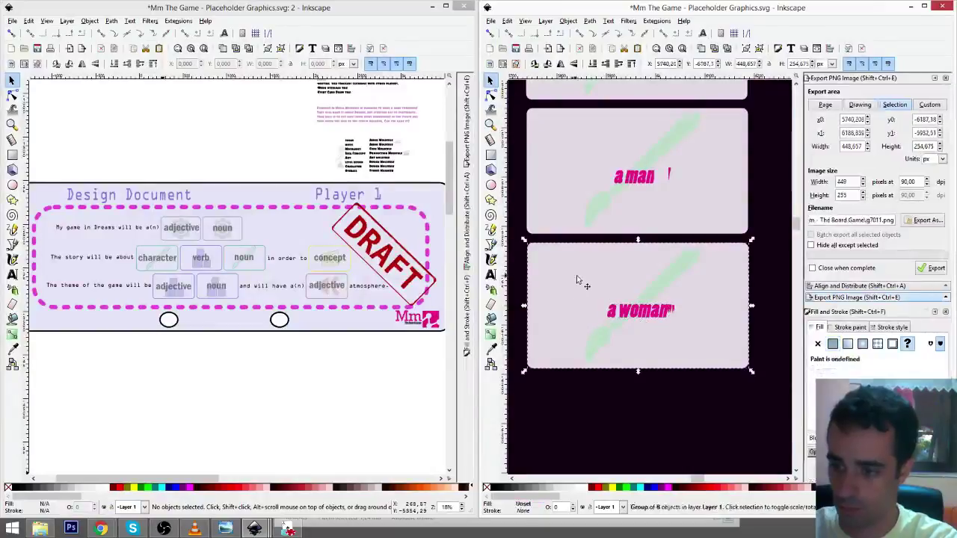
key("ctrl+d")
left_click_drag(577, 257, 577, 391)
- Replace the text on the lower "a woman" card with "a dude" and centre it on the card
key("F8")
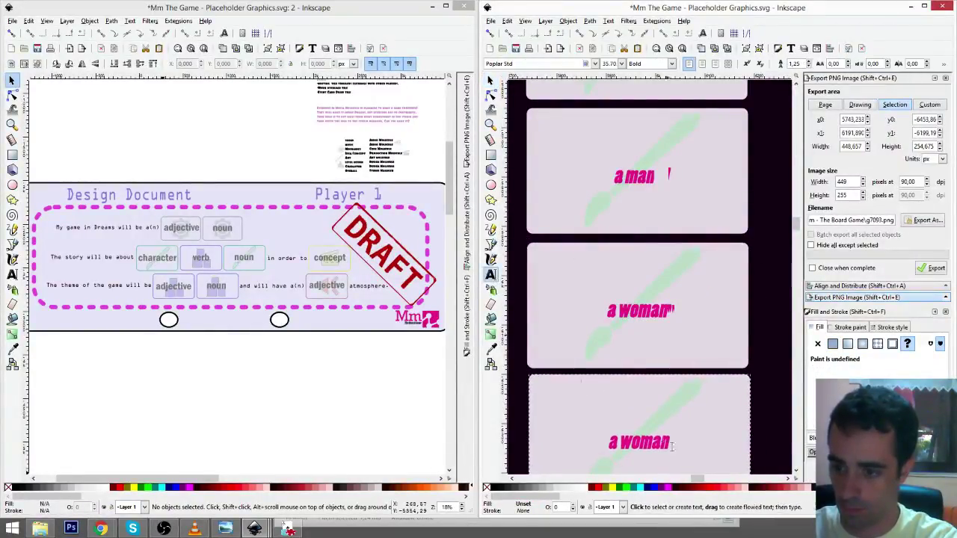
left_click(670, 444)
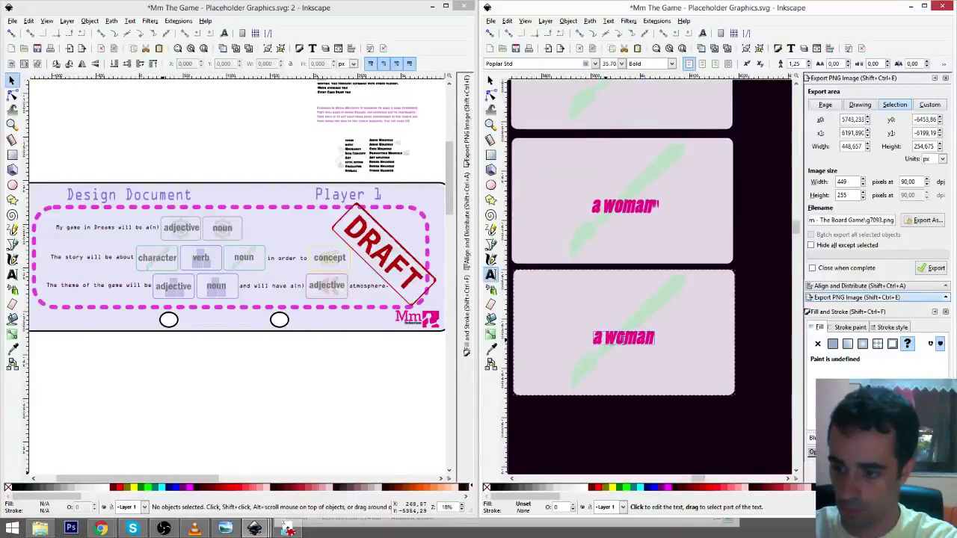
key("ctrl+a")
type("a duce")
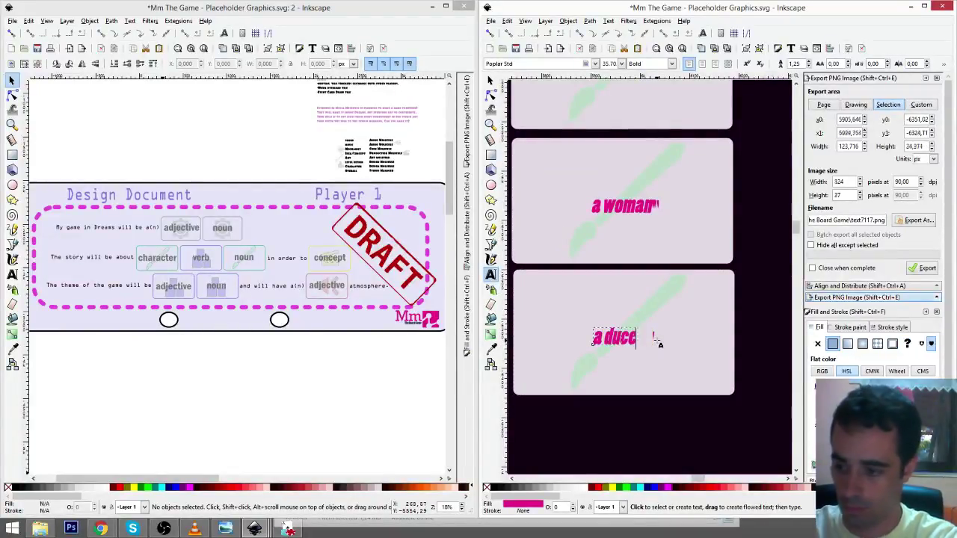
key("BackSpace")
key("BackSpace")
type("de")
key("F1")
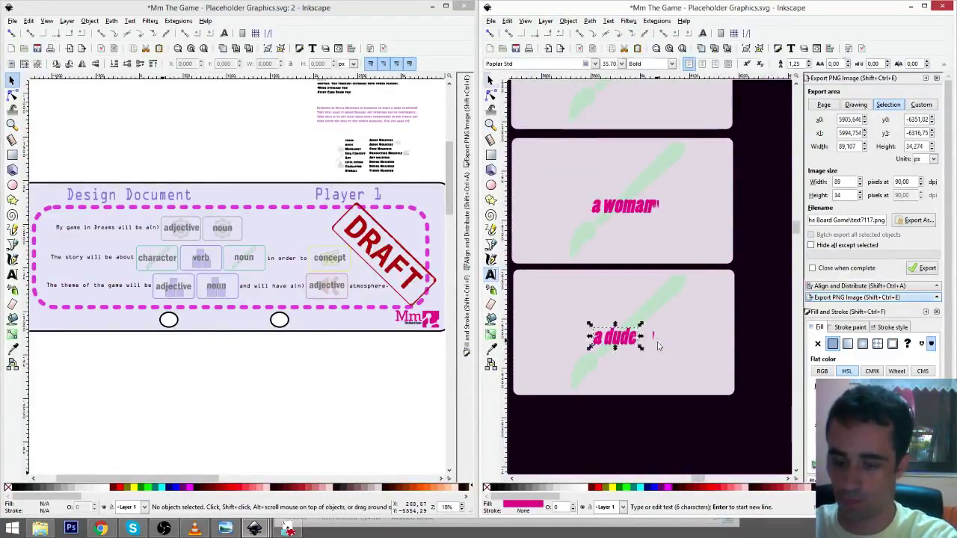
left_click_drag(629, 341, 635, 341)
- Duplicate the "a dude" card and place the copy directly below it
left_click(634, 429)
left_click_drag(614, 385, 655, 315)
left_click(580, 220)
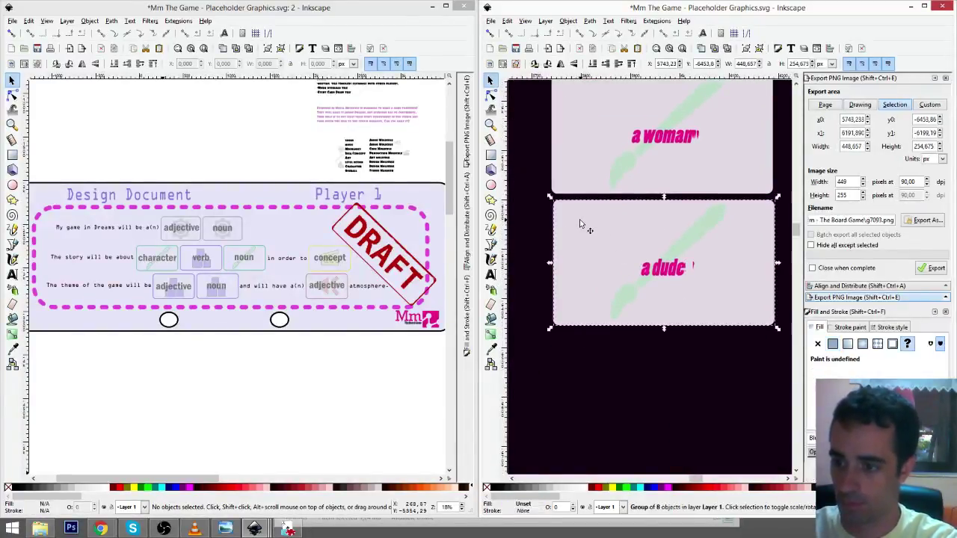
key("ctrl+d")
left_click_drag(579, 219, 573, 255)
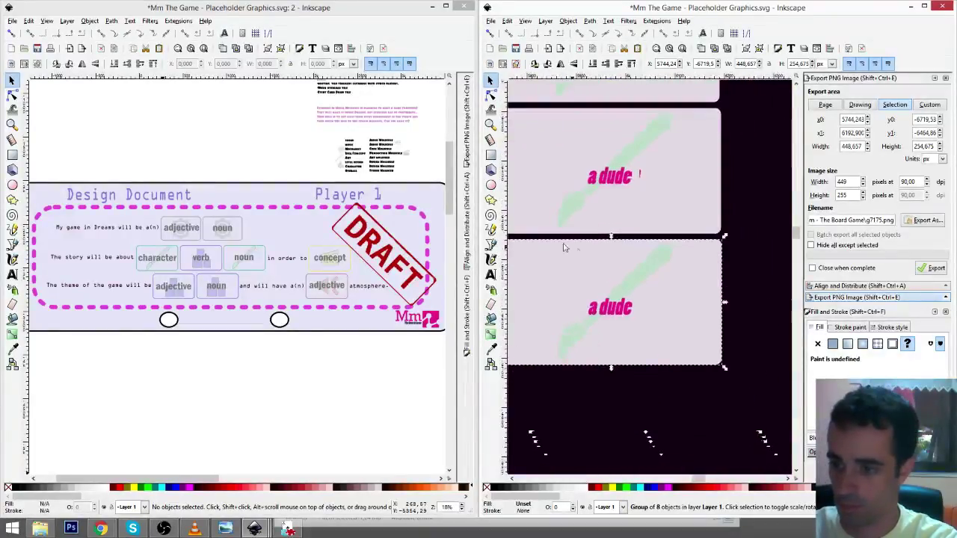
- Change the text on the lower "a dude" card to "a person" and centre it on the card
left_click(490, 275)
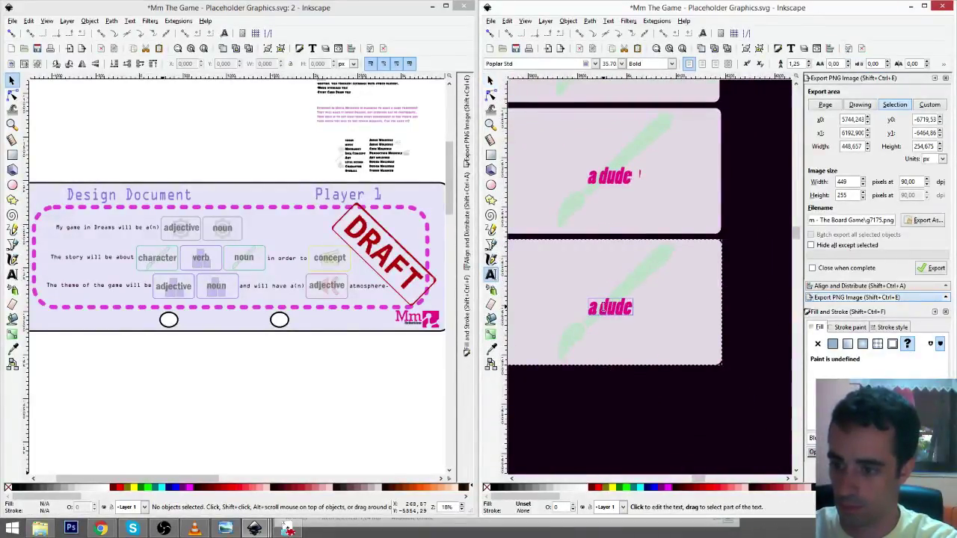
left_click_drag(603, 307, 677, 341)
key("BackSpace")
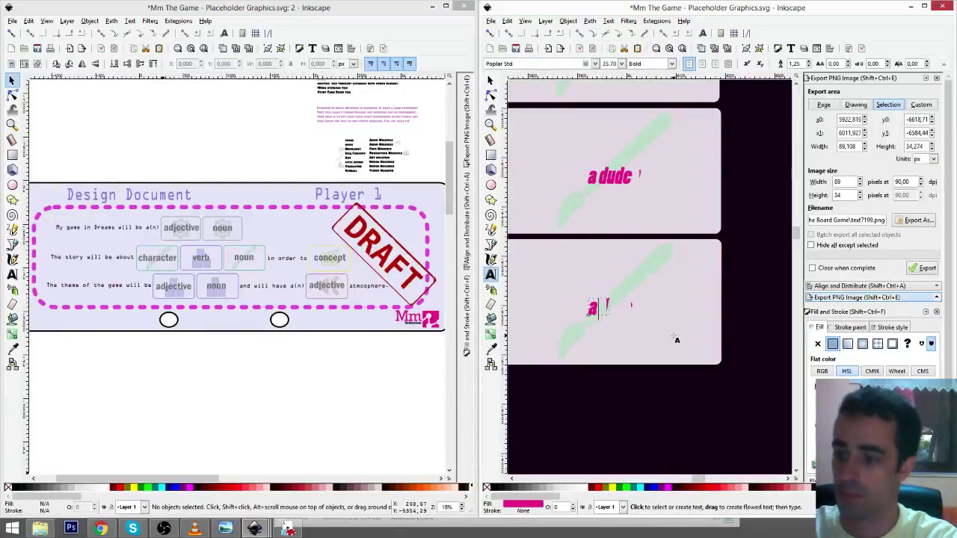
key("BackSpace")
type("person")
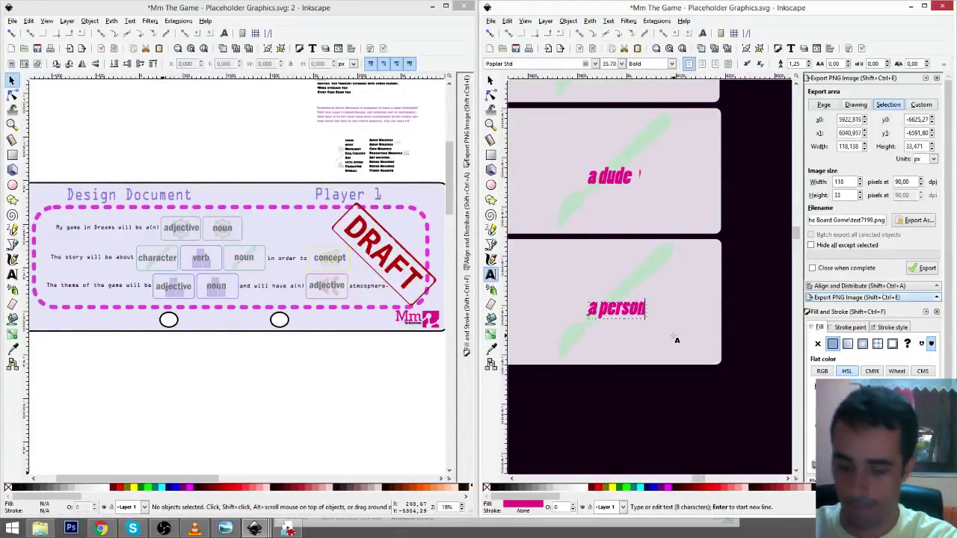
key("F1")
left_click_drag(640, 318, 633, 322)
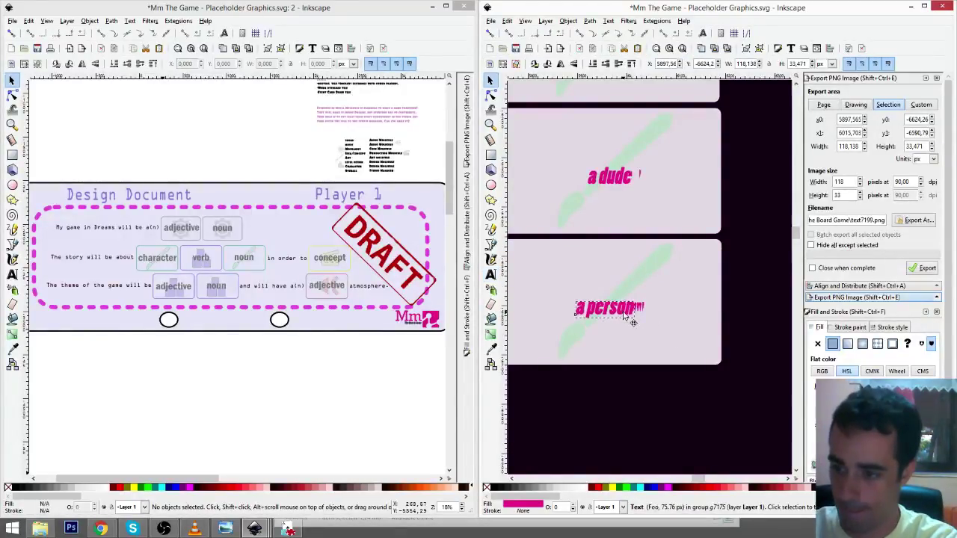
- Duplicate the "a person" card and place the copy directly below it
left_click(624, 311)
left_click_drag(589, 299, 660, 273)
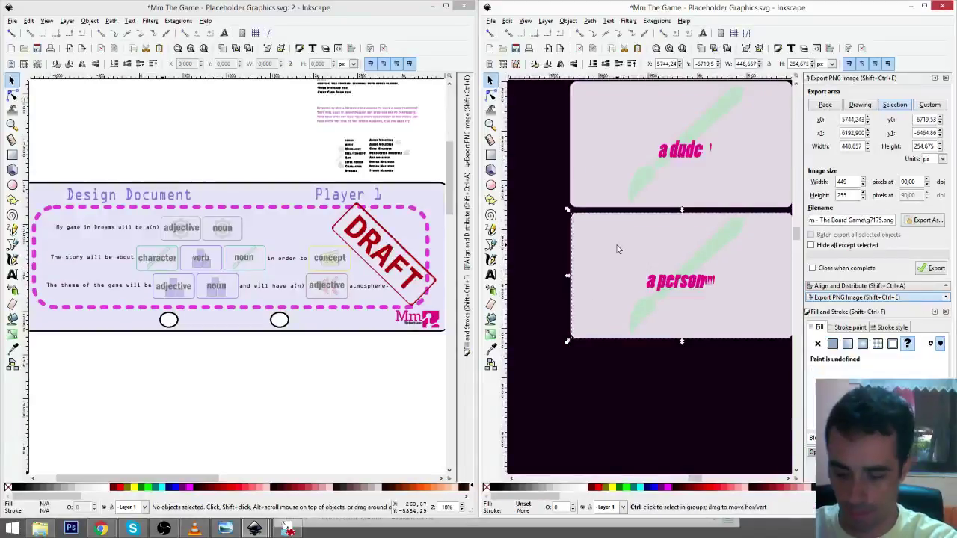
key("ctrl+d")
left_click_drag(616, 240, 614, 367)
left_click_drag(670, 387, 653, 298)
- Replace the text on the lower "a person" card with "two burglars"
key("t")
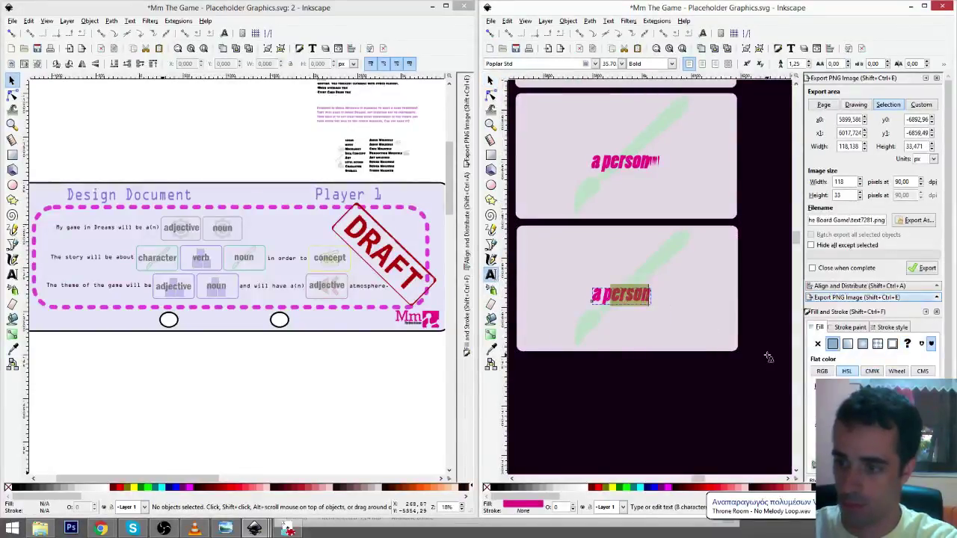
key("BackSpace")
key("BackSpace")
key("BackSpace")
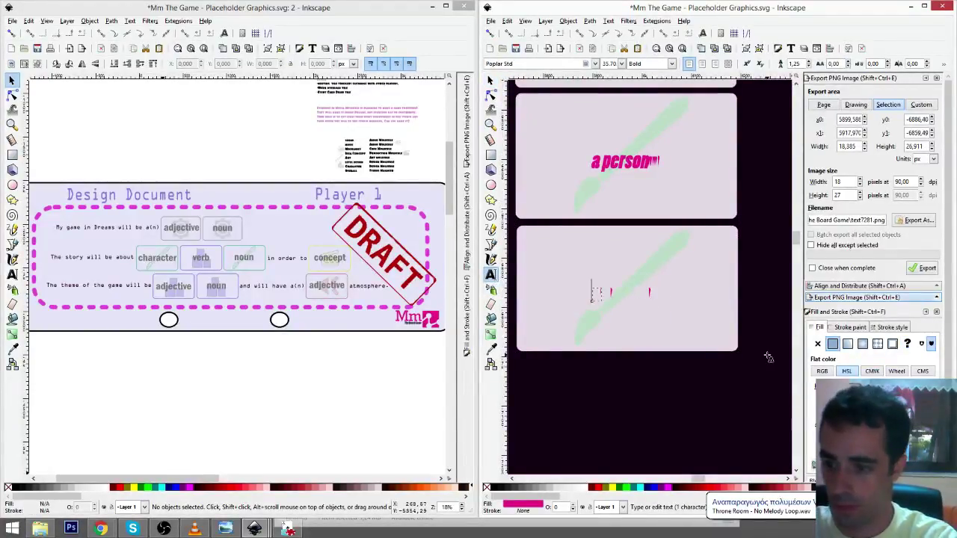
type("two")
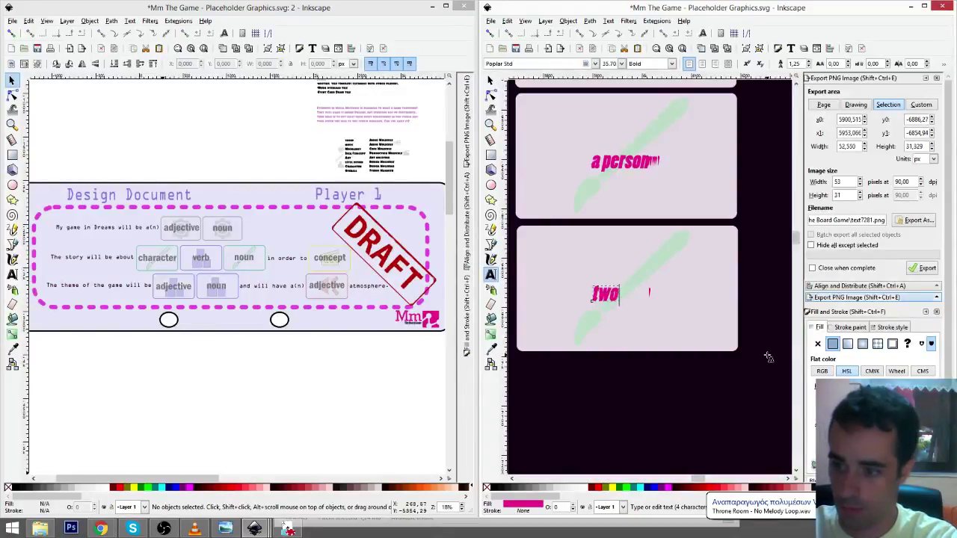
type(" bu")
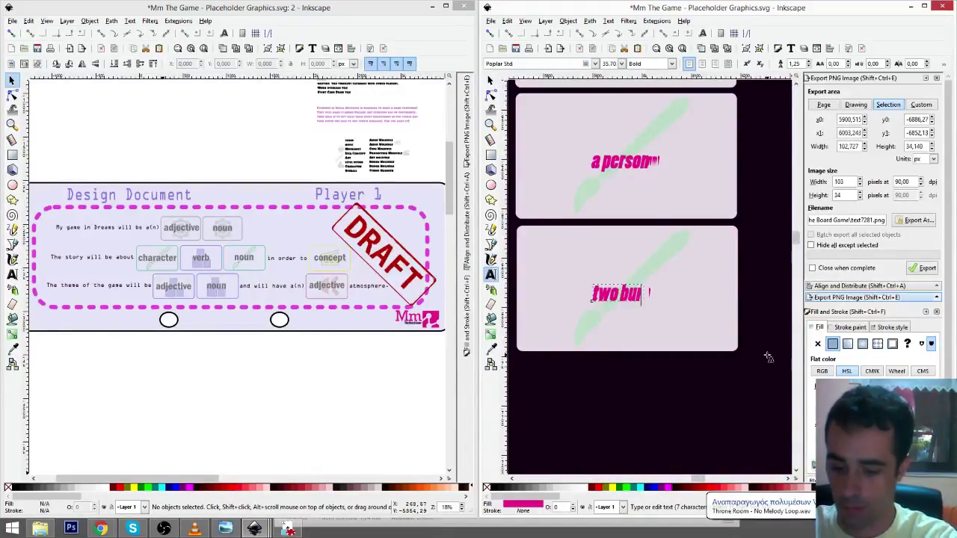
type("rglars")
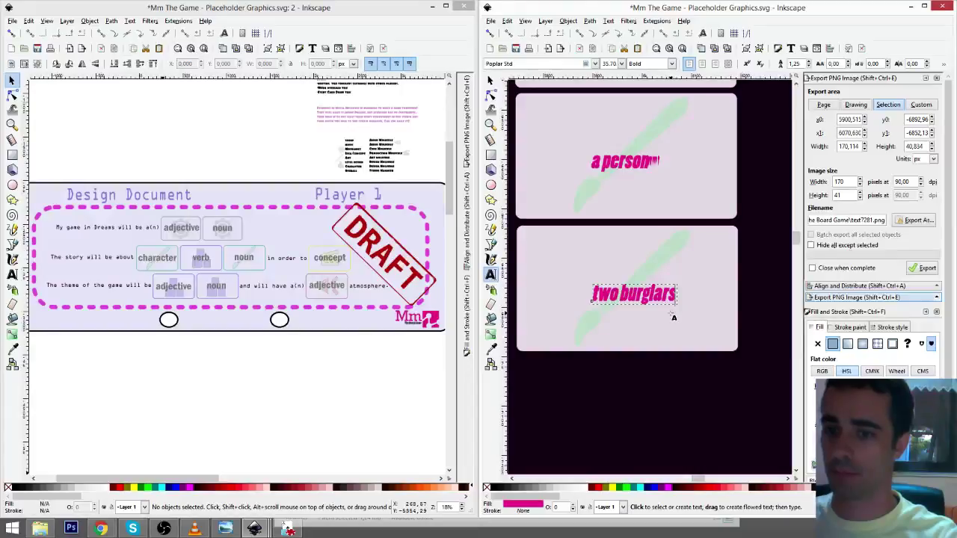
left_click_drag(670, 313, 667, 285)
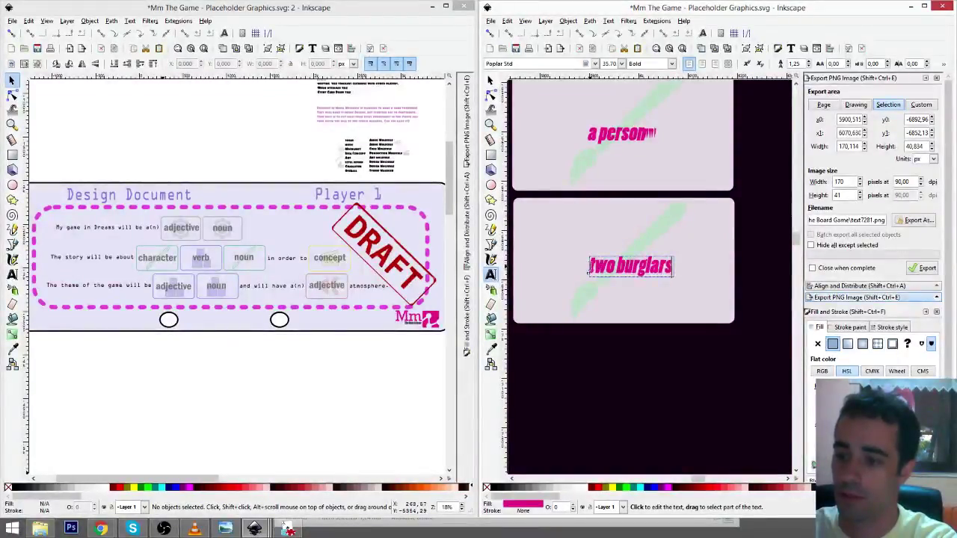
- Change the "two burglars" text on the lowest card to the singular "a burglar"
left_click_drag(589, 267, 676, 271)
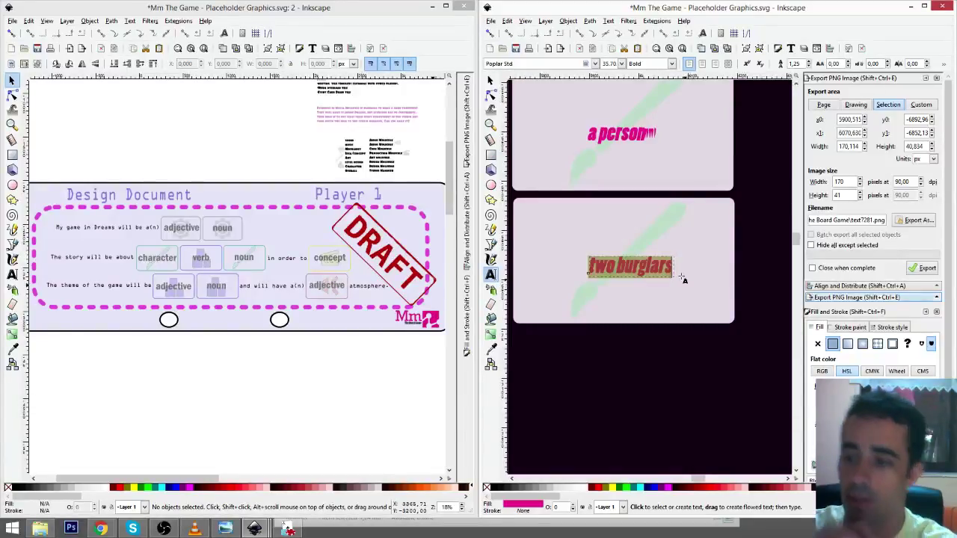
left_click(611, 265)
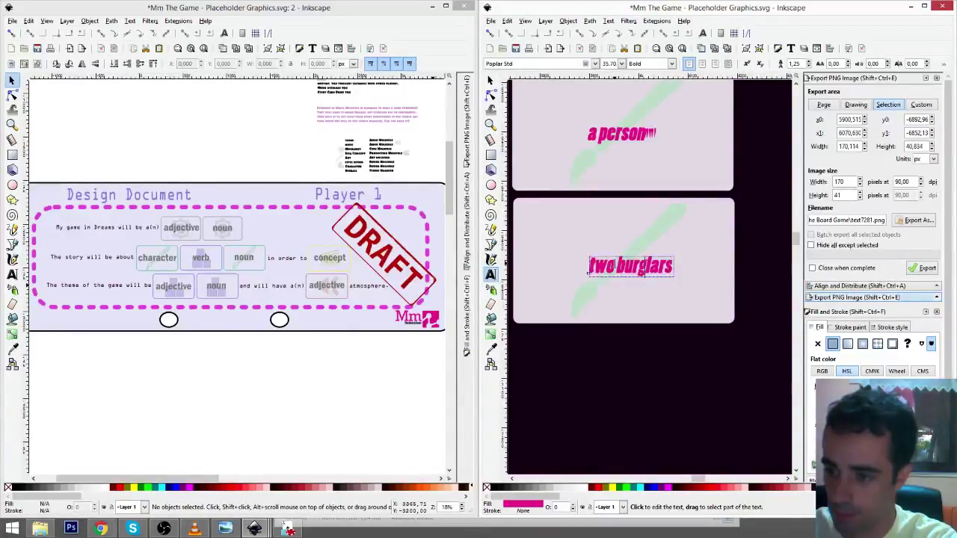
double_click(606, 265)
type("a")
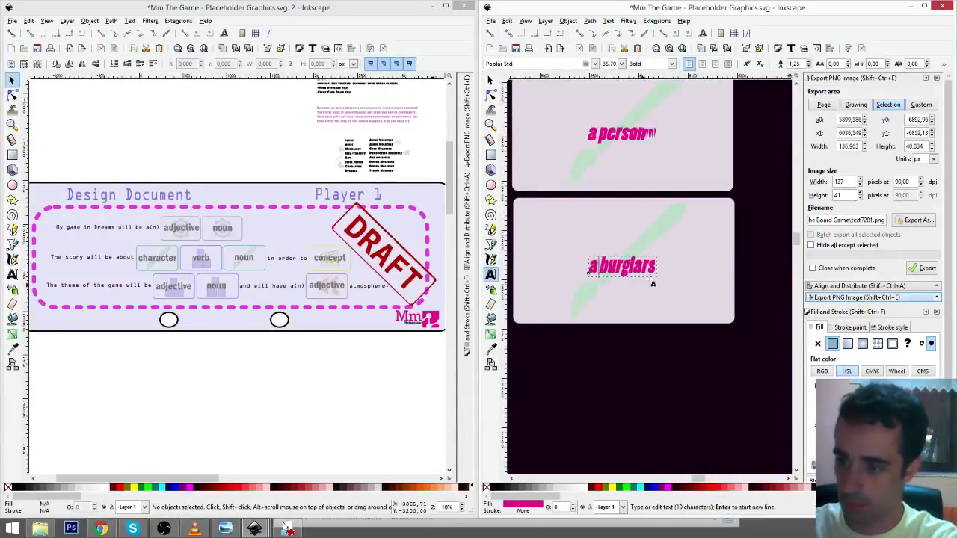
left_click(648, 265)
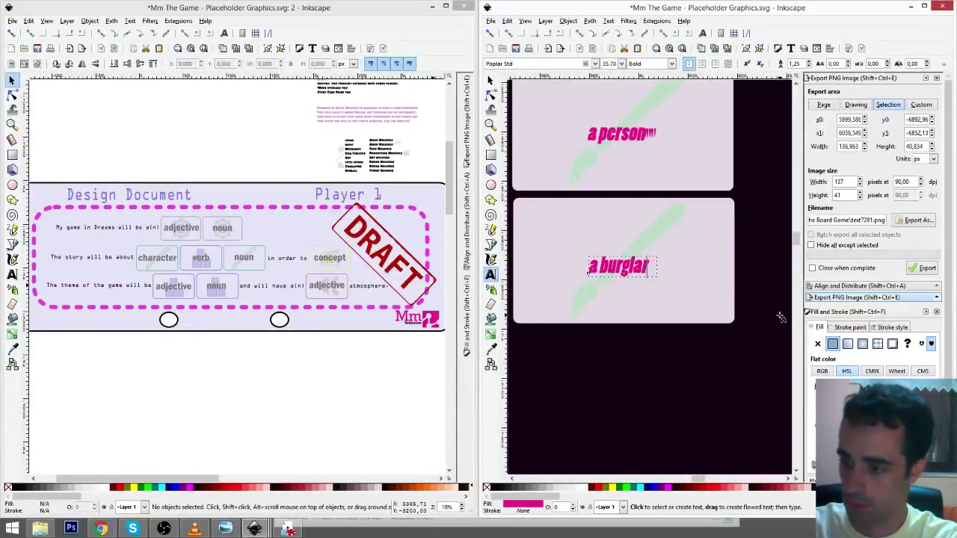
key("F1")
- Duplicate the "a burglar" card and place the copy directly below it
left_click(704, 273)
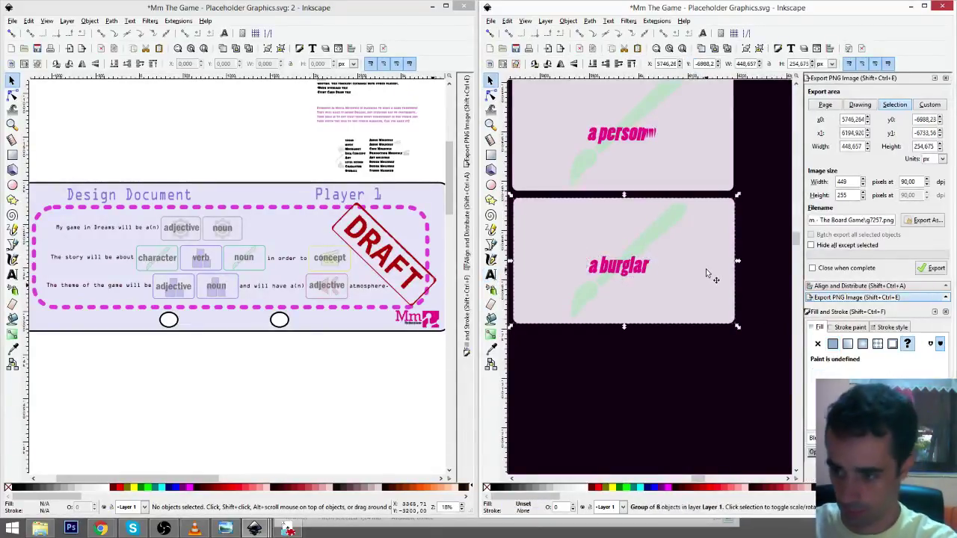
key("ctrl+d")
left_click_drag(706, 273, 694, 374)
left_click_drag(620, 350, 629, 267)
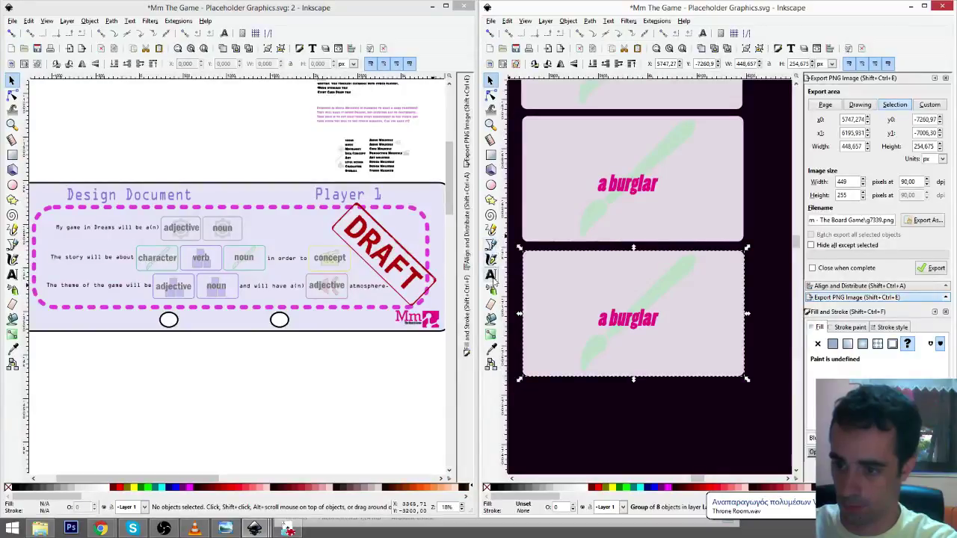
- Change the text on the lower "a burglar" card to "a muffin" and centre it on the card
left_click(491, 274)
left_click_drag(599, 319, 662, 323)
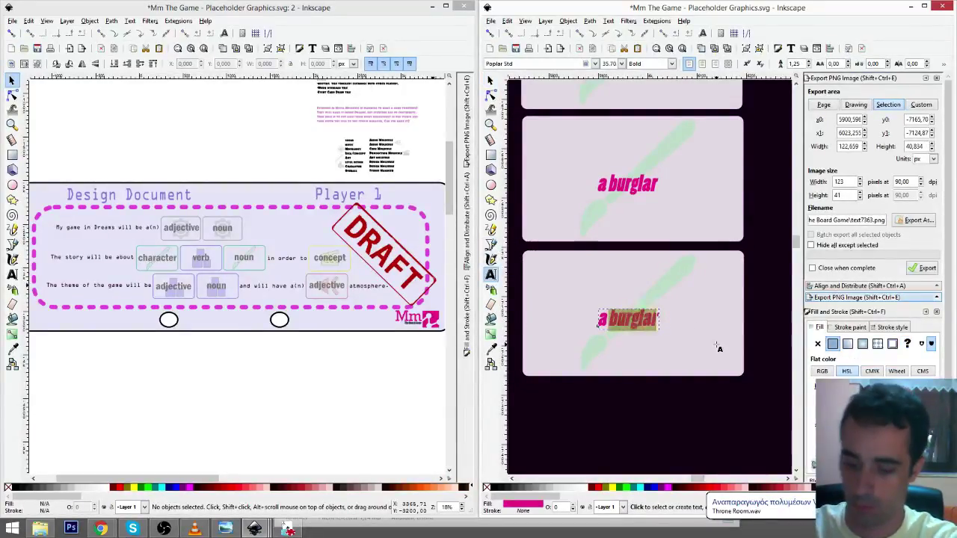
type("a muffin")
key("F1")
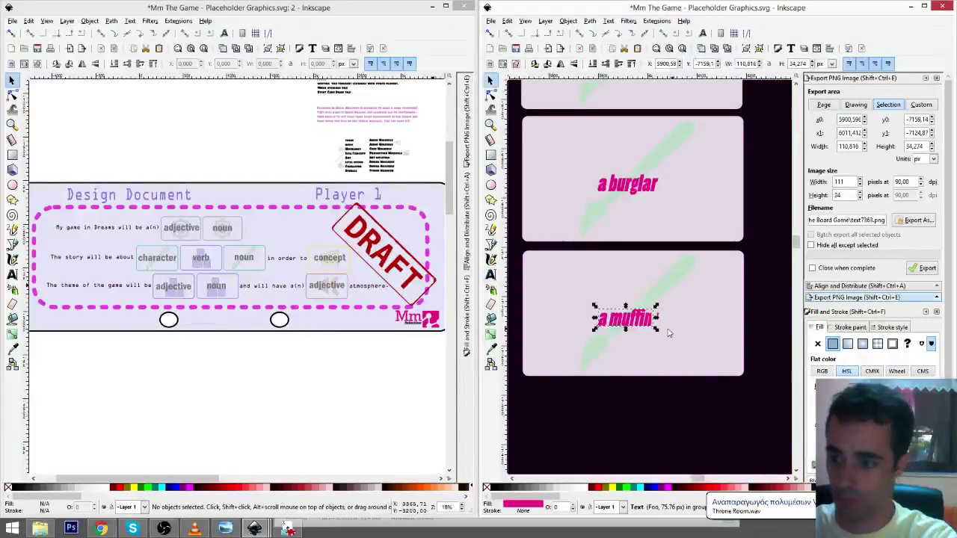
- Duplicate the "a muffin" card and place the copy directly below it
left_click(725, 310)
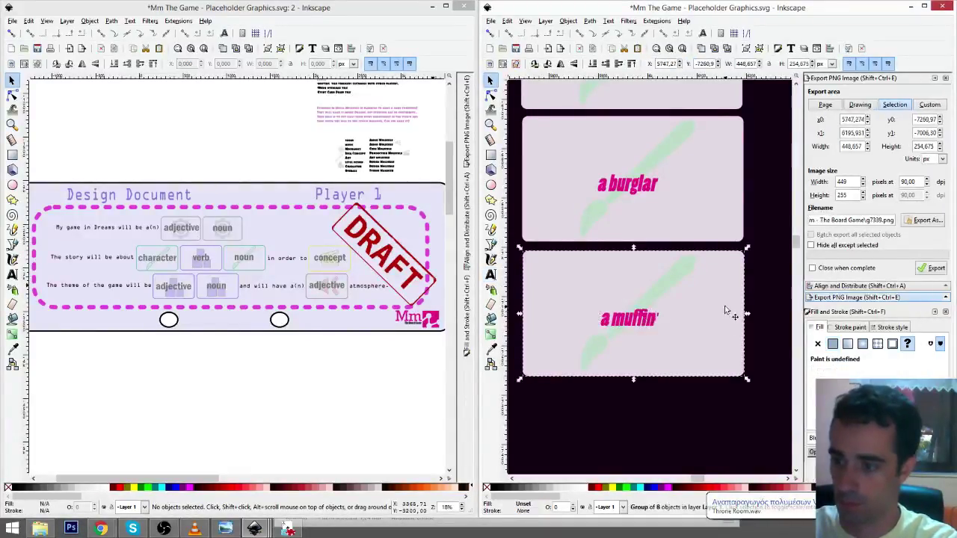
key("ctrl+d")
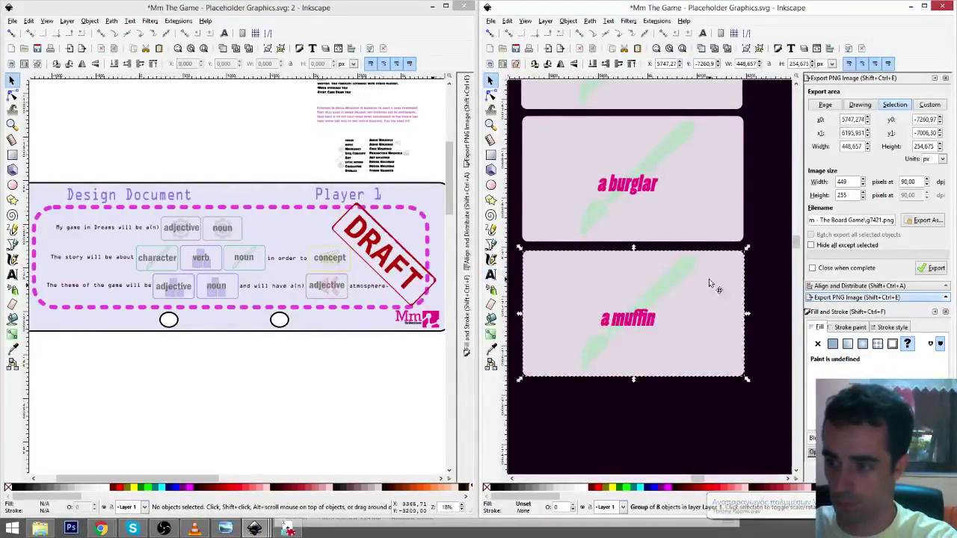
scroll(711, 284, "down", 4)
key("ctrl+d")
left_click_drag(711, 284, 705, 418)
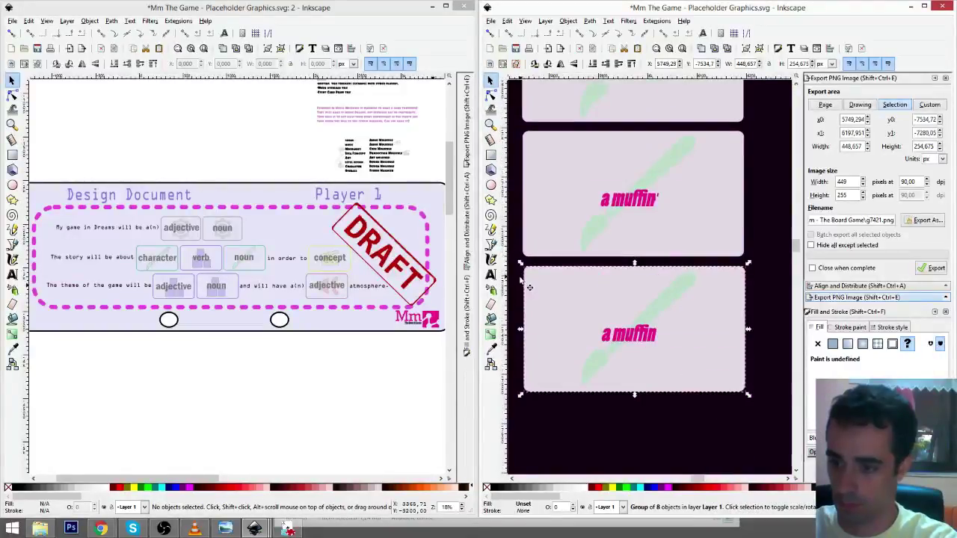
- Change the text on the lower "a muffin" card to "a pancake" and centre it on the card
left_click(491, 274)
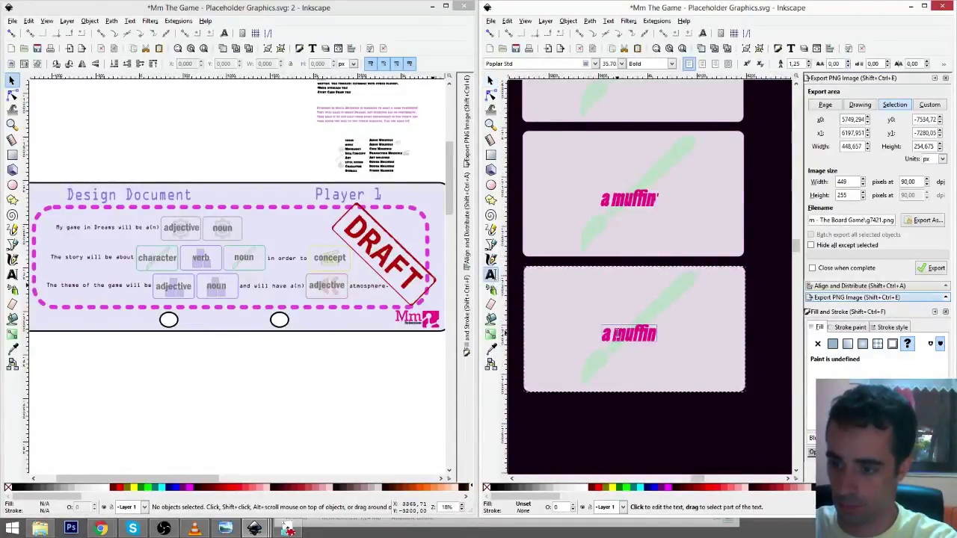
left_click_drag(601, 334, 661, 339)
type("pancake")
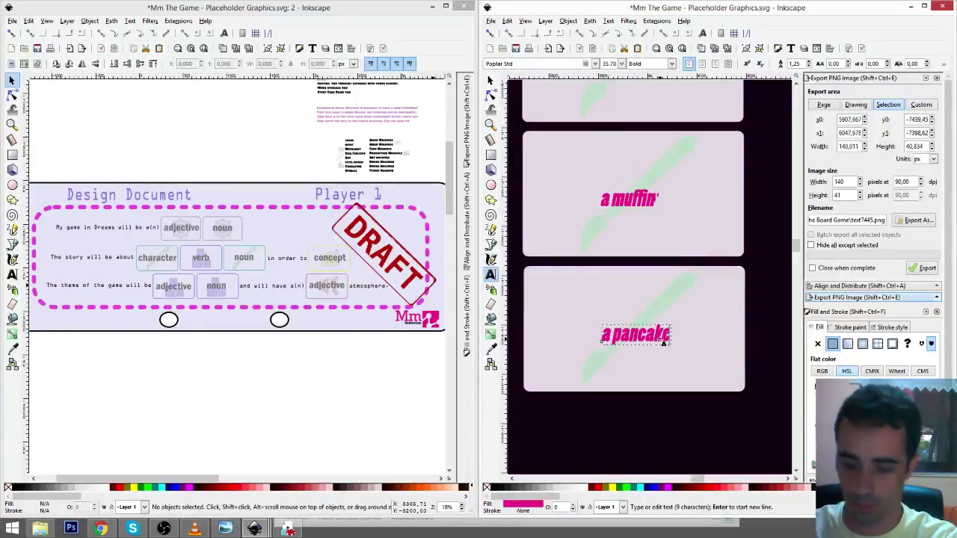
key("F1")
- Duplicate the "a pancake" card and place the copy directly below it
left_click(723, 285)
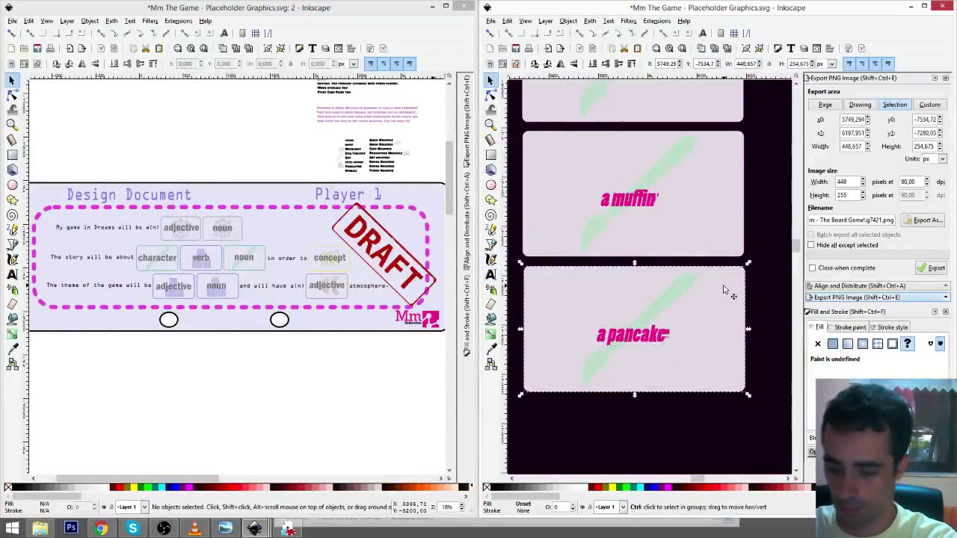
key("ctrl+d")
left_click_drag(718, 299, 722, 420)
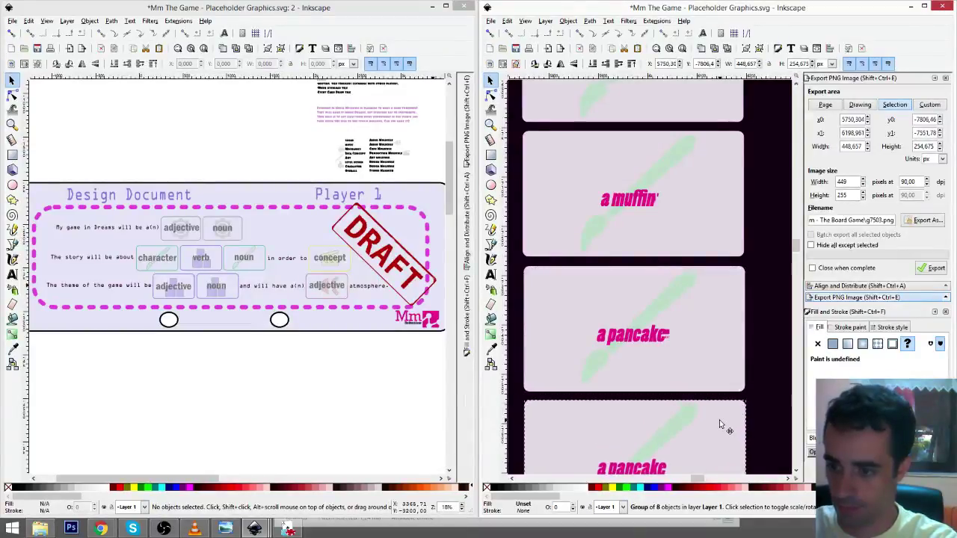
scroll(719, 419, "down", 3)
- Replace the text on the lower "a pancake" card with "a goat" and centre it on the card
key("F8")
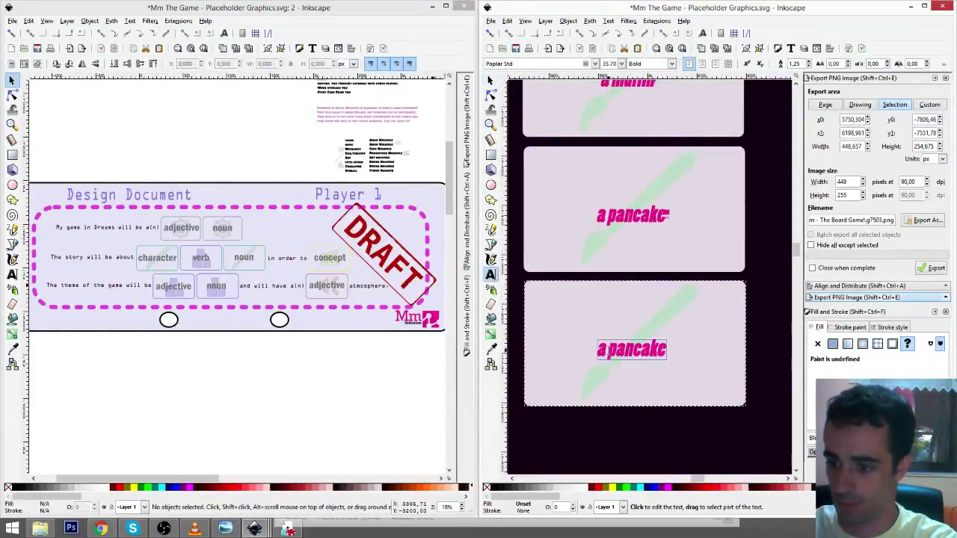
left_click_drag(612, 351, 679, 352)
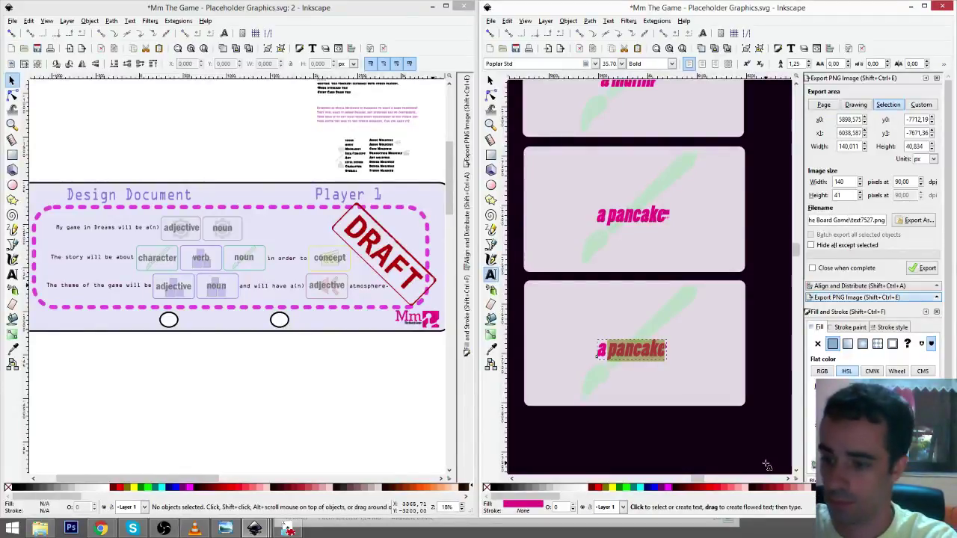
key("BackSpace")
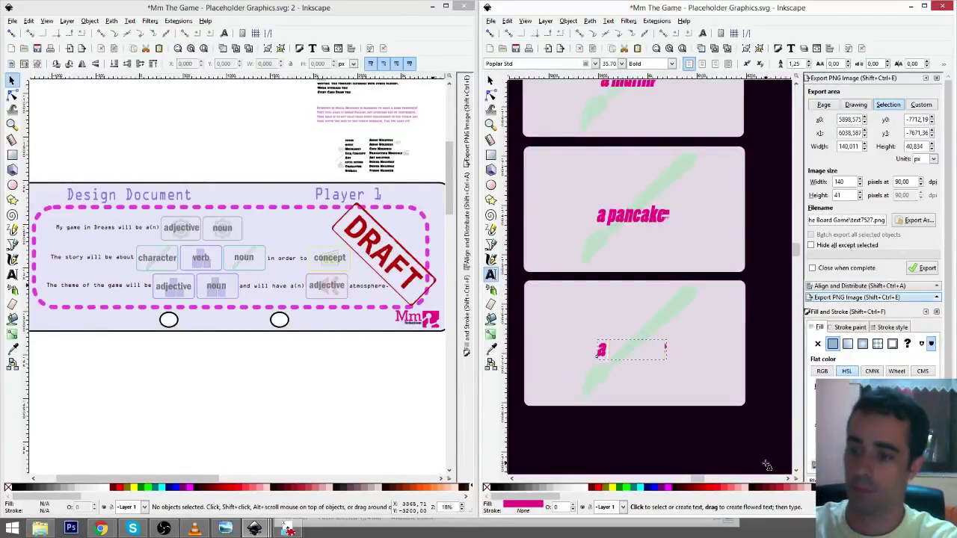
key("BackSpace")
type("a go")
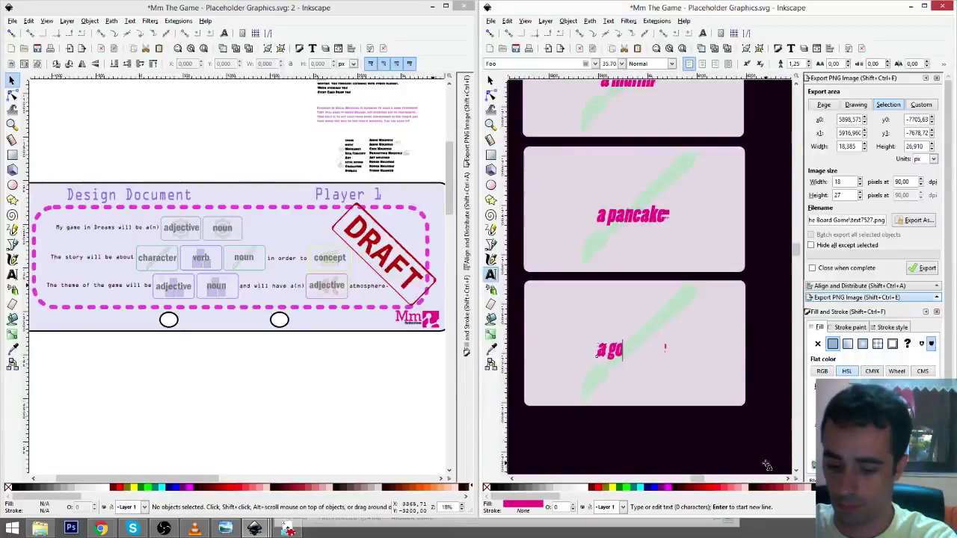
type("al")
key("F1")
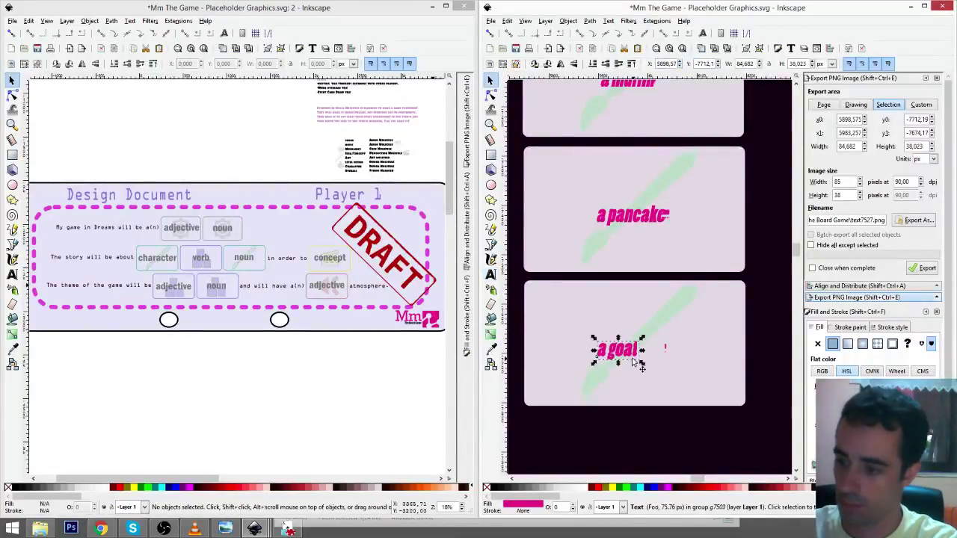
left_click_drag(633, 361, 651, 361)
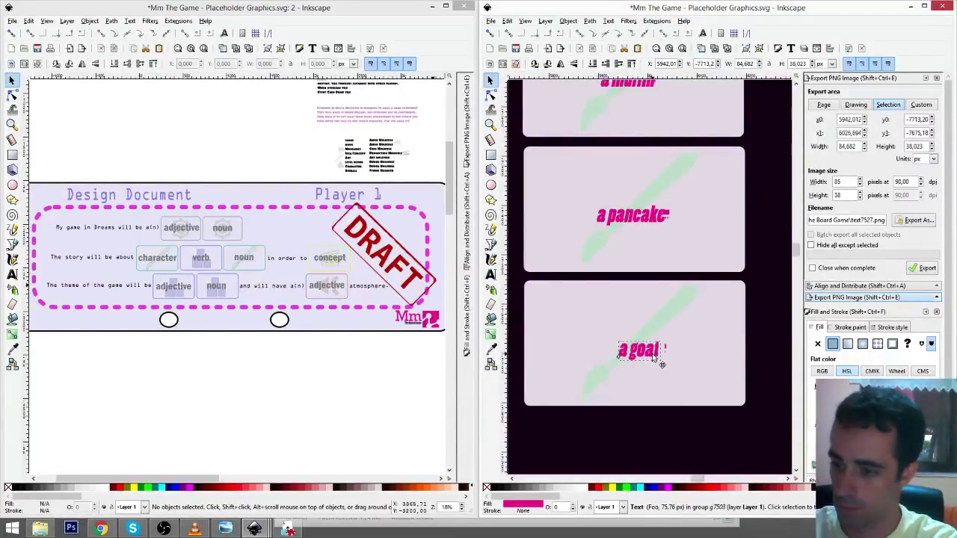
- Duplicate the "a goat" card and place the copy directly below it
left_click(723, 321)
left_click_drag(723, 320, 729, 423)
scroll(688, 369, "down", 5)
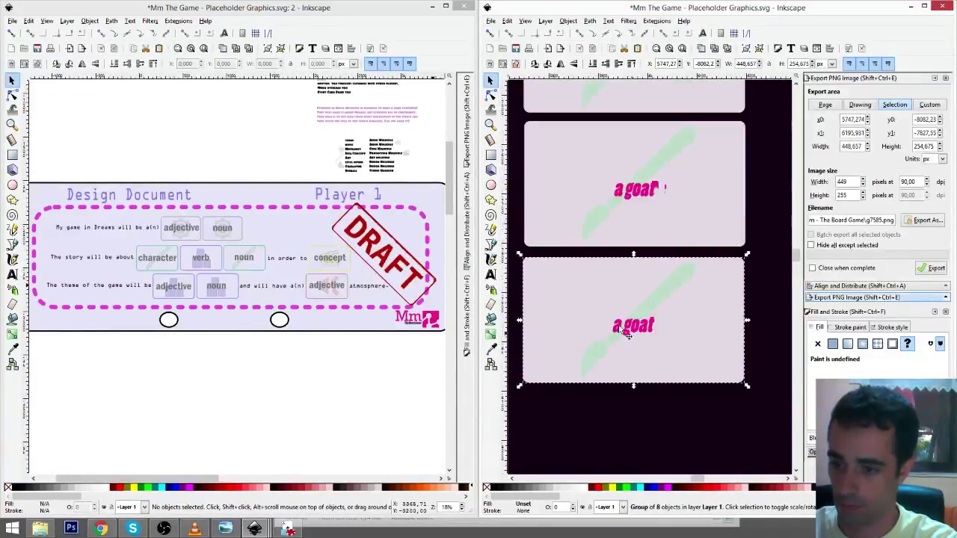
- Change the text on the lower "a goat" card to "a racoon" and centre it on the card
double_click(626, 335)
left_click_drag(630, 327, 658, 326)
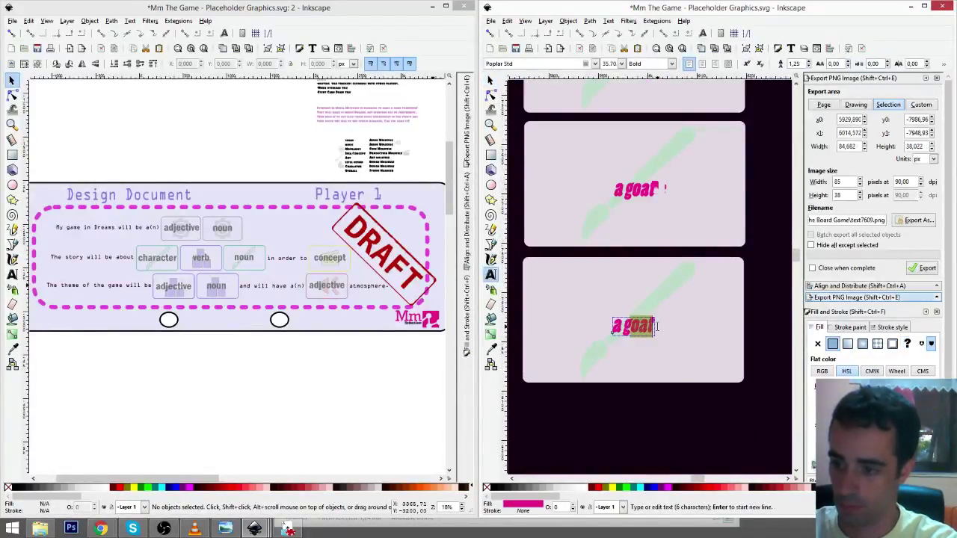
key("BackSpace")
key("BackSpace")
type("raccoo")
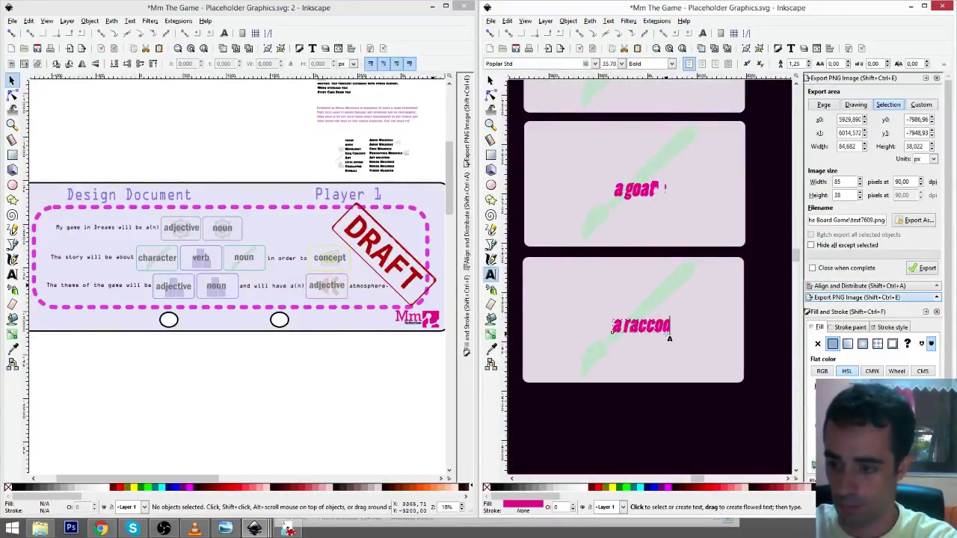
type("n")
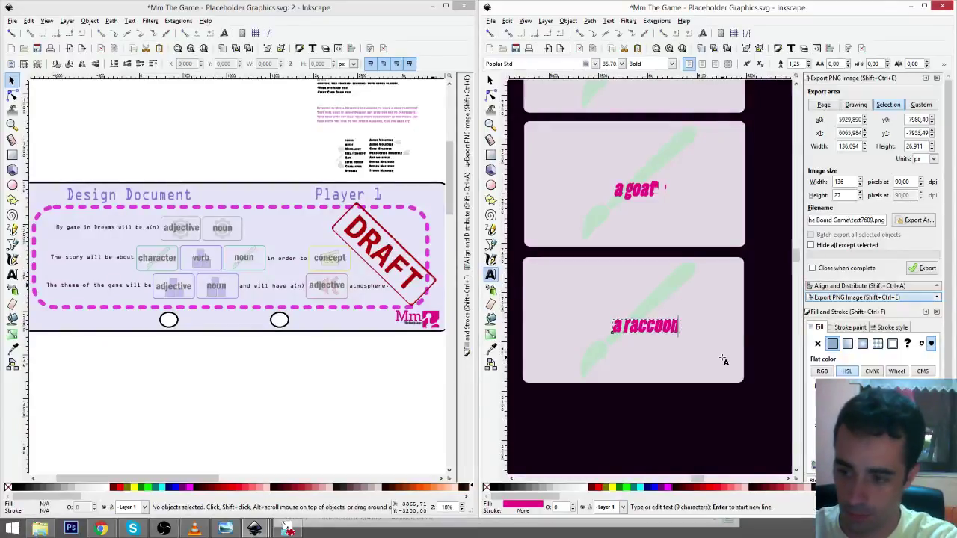
key("Left")
key("Left")
key("Left")
key("BackSpace")
key("F1")
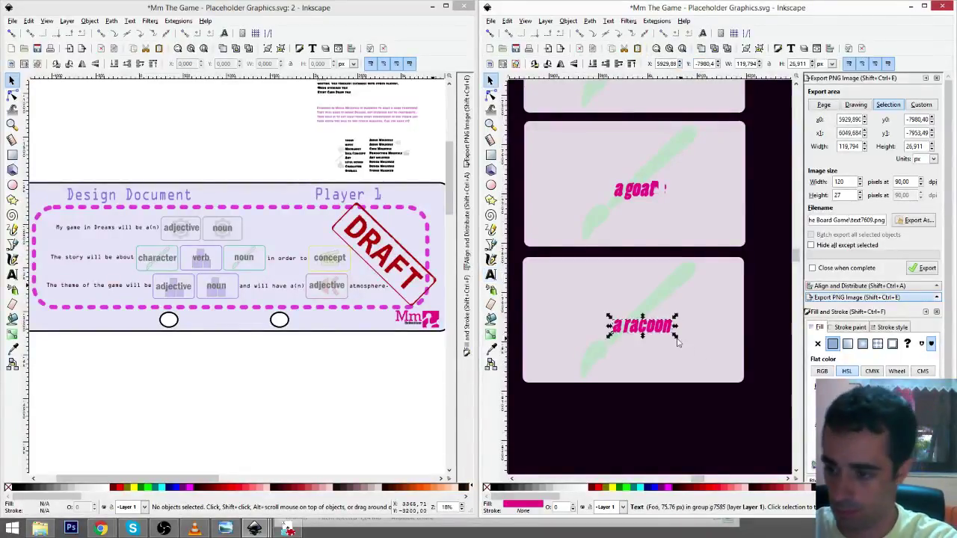
- Duplicate the "a racoon" card and place the copy directly below it
left_click(708, 311)
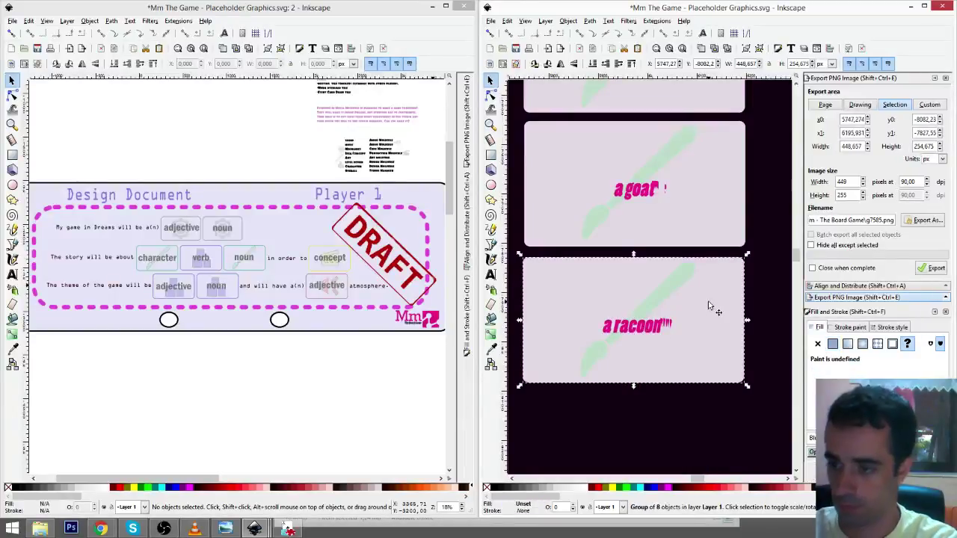
key("ctrl+d")
left_click_drag(709, 288, 709, 416)
scroll(699, 355, "down", 4)
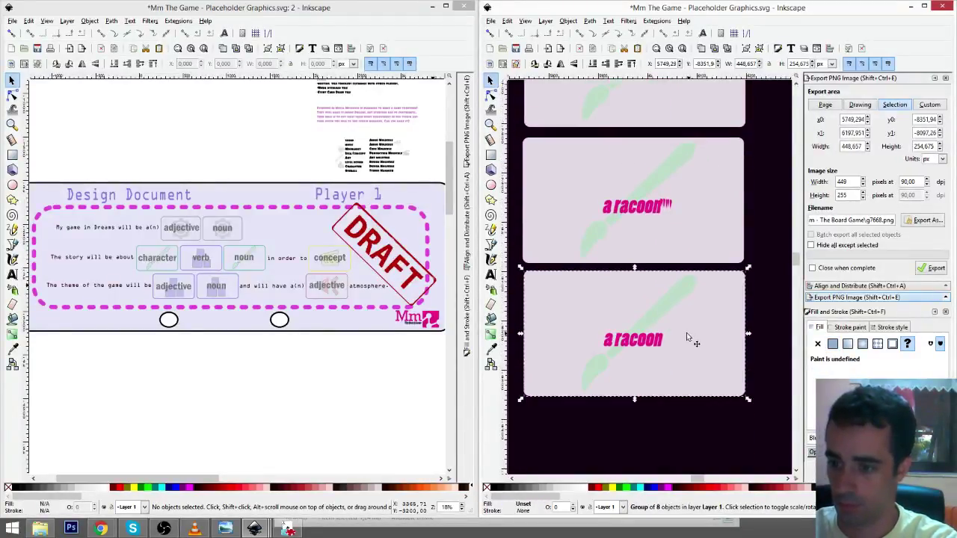
- Replace the text on the lower "a racoon" card with "Coffee Cup" and centre it on the card
scroll(658, 329, "down", 1)
left_click(490, 275)
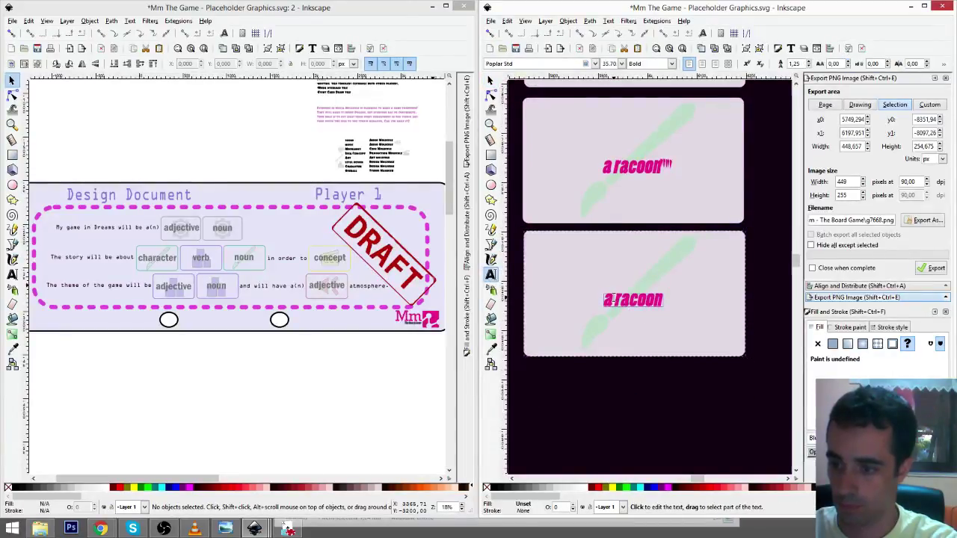
left_click_drag(608, 300, 771, 349)
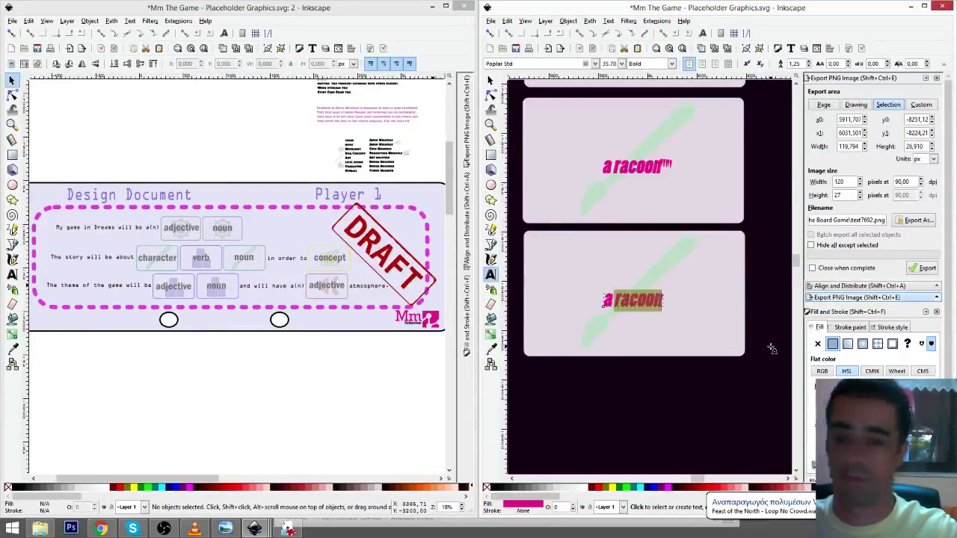
key("BackSpace")
key("BackSpace")
key("BackSpace")
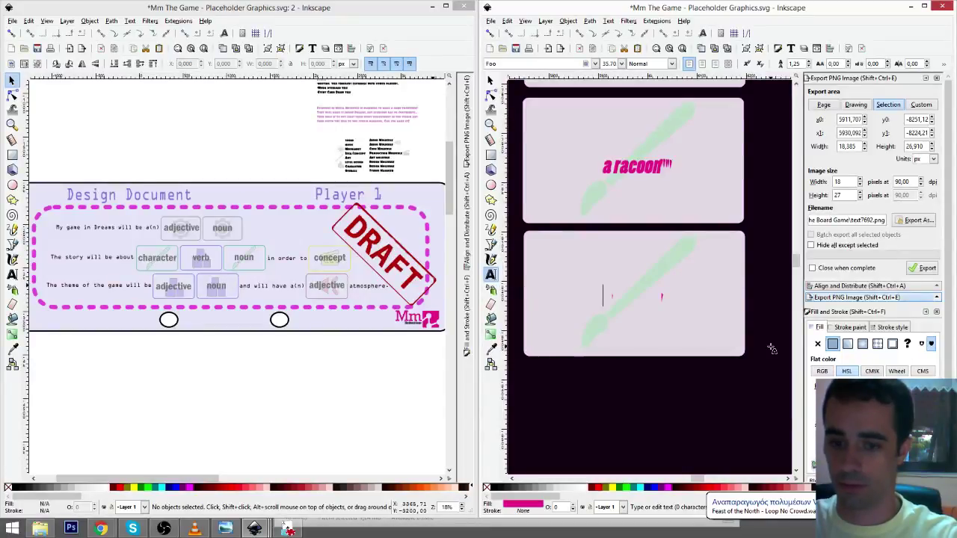
type("Coda")
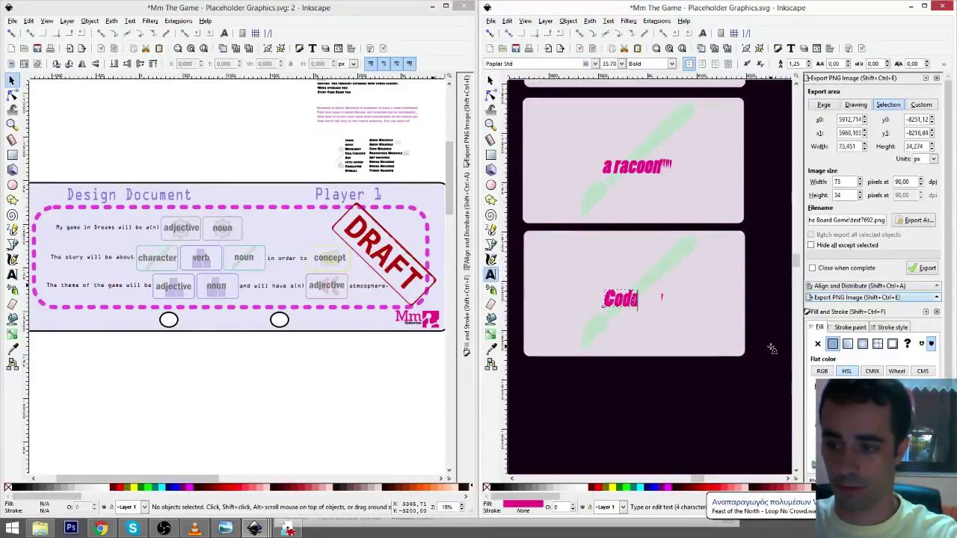
key("BackSpace")
key("BackSpace")
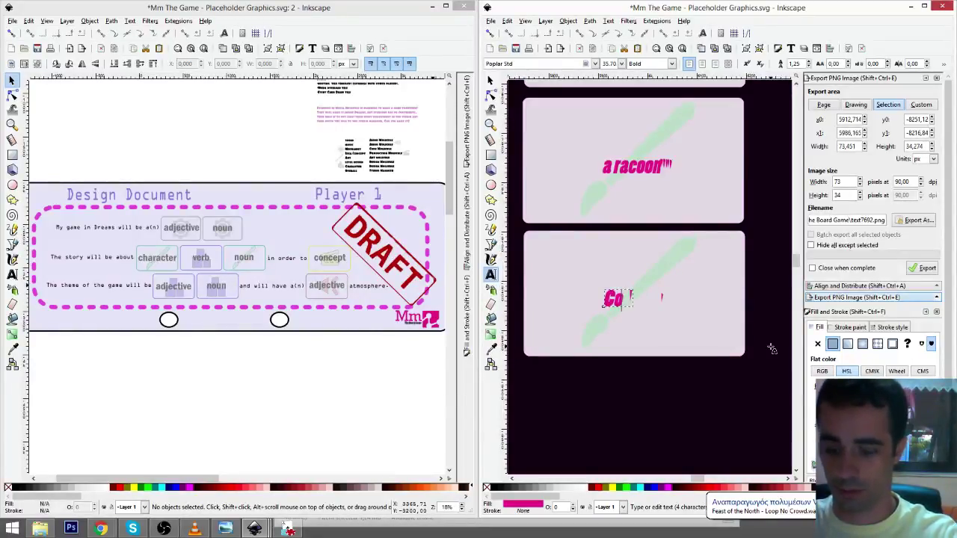
type("ffee Cup")
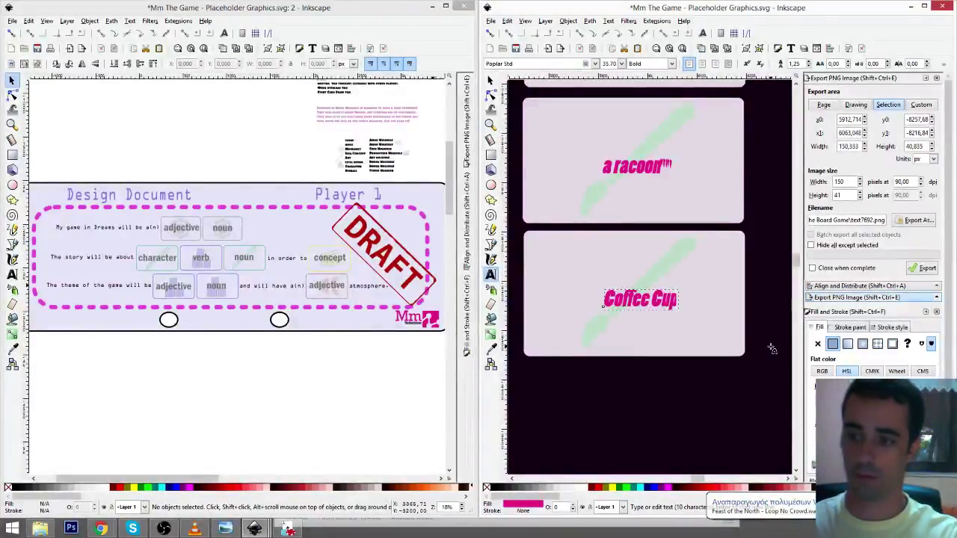
key("F1")
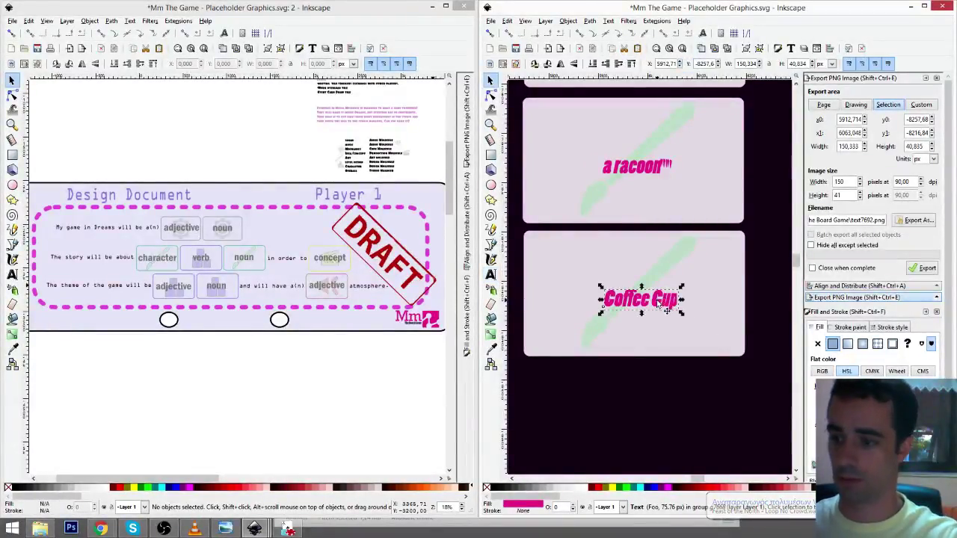
left_click_drag(663, 314, 650, 306)
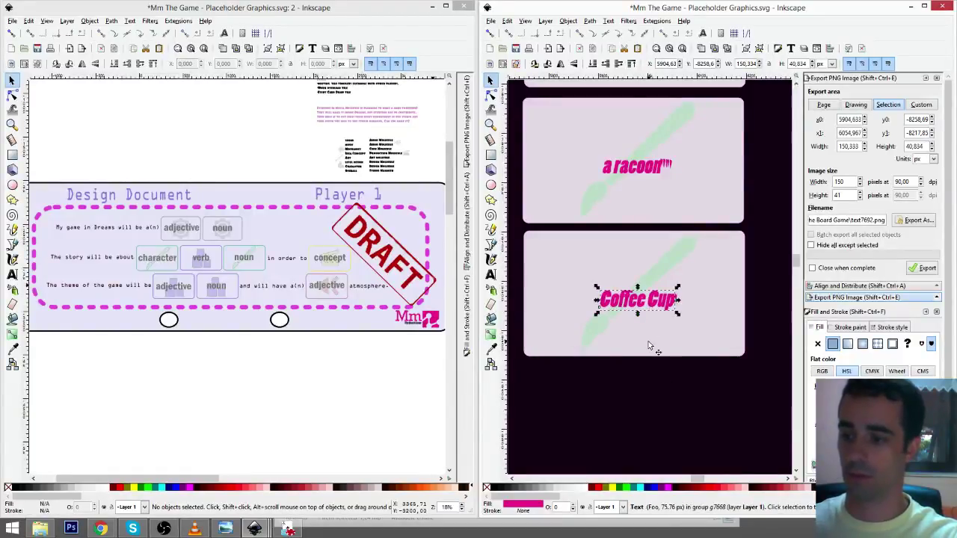
- Duplicate the "Coffee Cup" card and place the copy directly below it
scroll(648, 341, "down", 1)
left_click(716, 277)
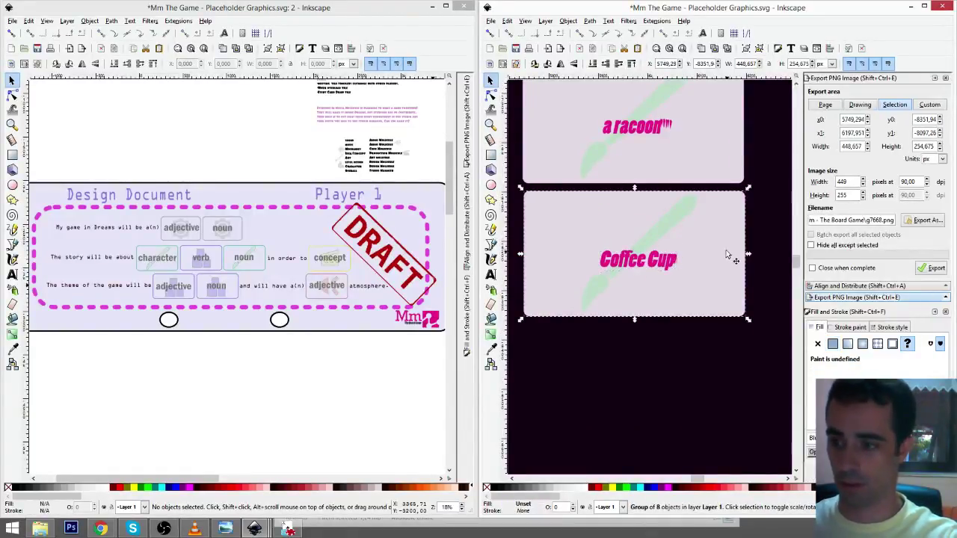
key("ctrl+d")
left_click_drag(711, 224, 710, 358)
scroll(710, 357, "down", 2)
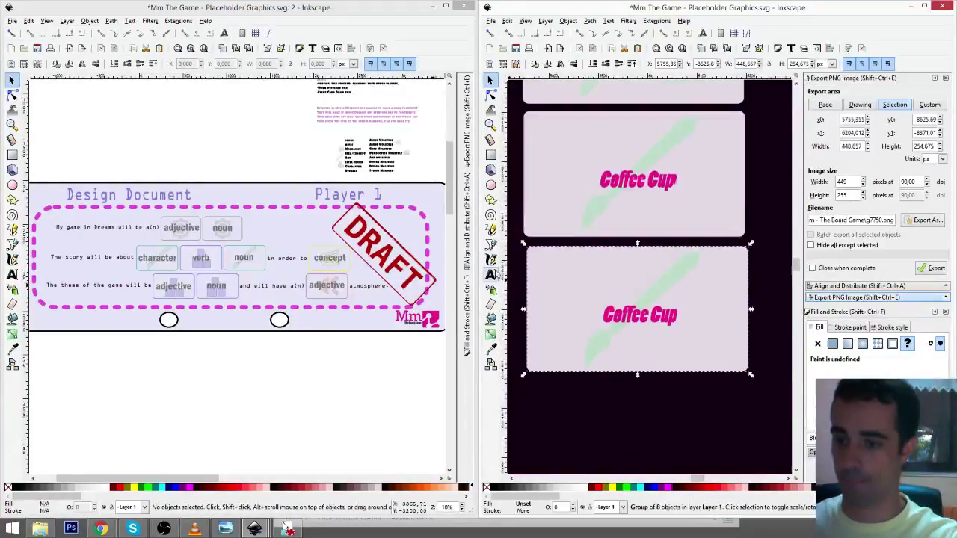
- Change the text on the lower "Coffee Cup" card to "a bipedal flower" and centre it on the card
key("t")
left_click_drag(601, 315, 689, 317)
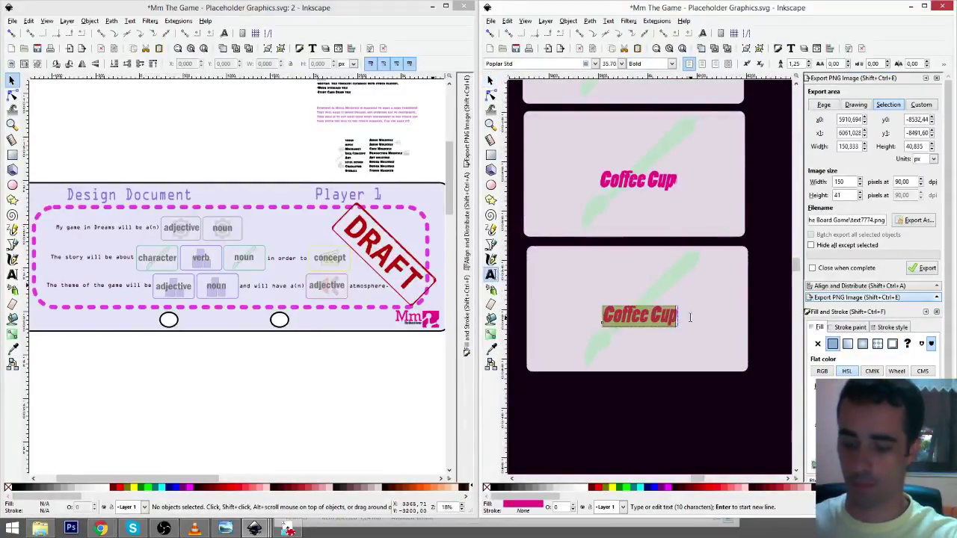
type("bipedal")
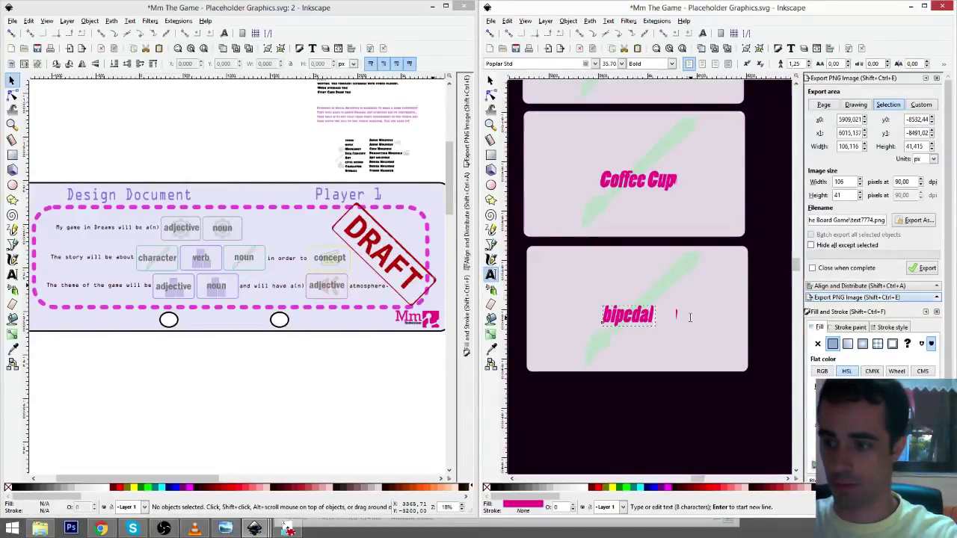
type(" flower")
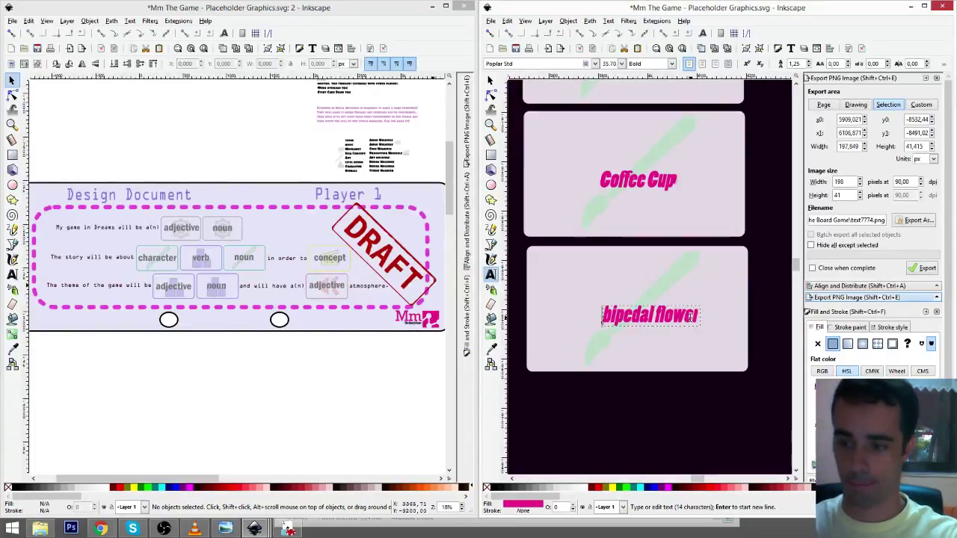
key("Home")
type("a")
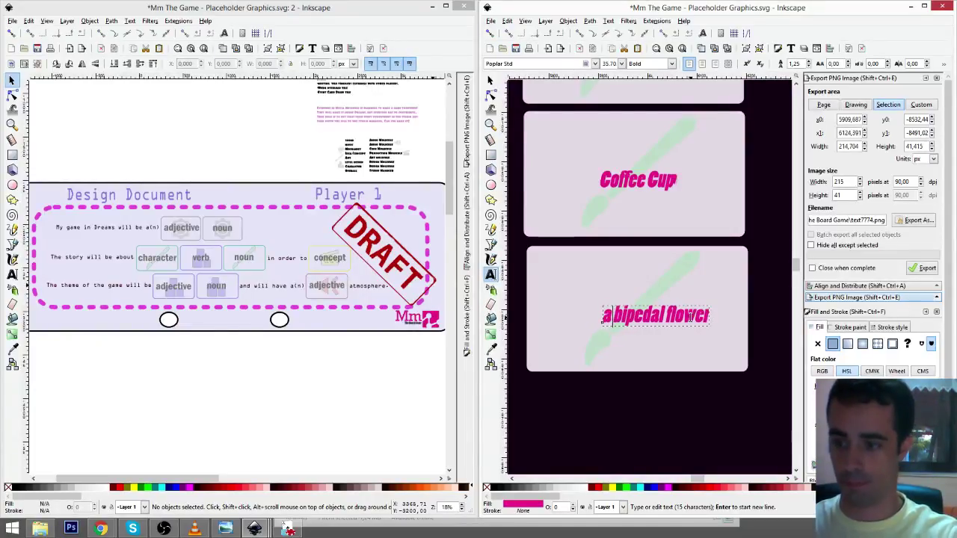
key("F1")
left_click_drag(655, 320, 637, 320)
left_click(762, 321)
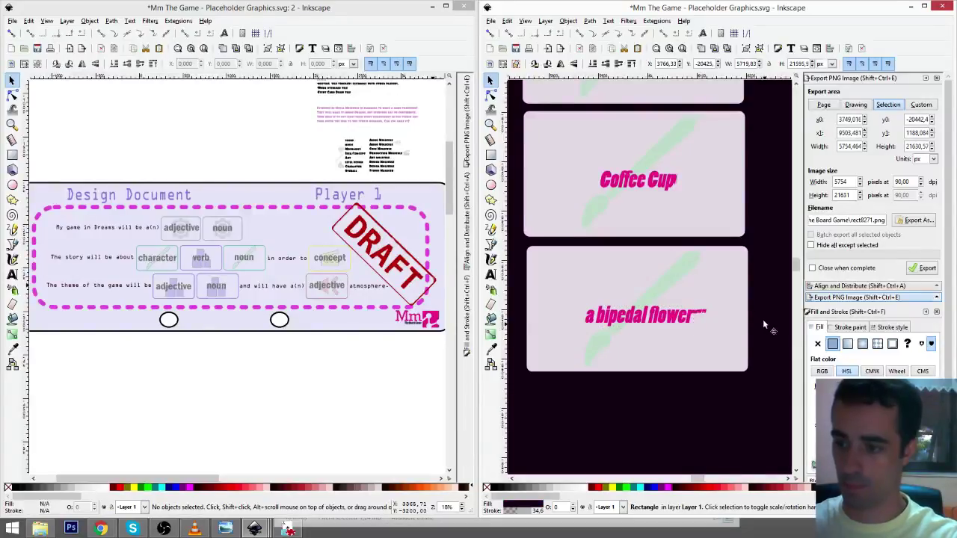
- Duplicate the "a bipedal flower" card and place the copy directly below it
left_click(733, 329)
key("ctrl+d")
left_click_drag(642, 274, 622, 401)
scroll(636, 359, "down", 5)
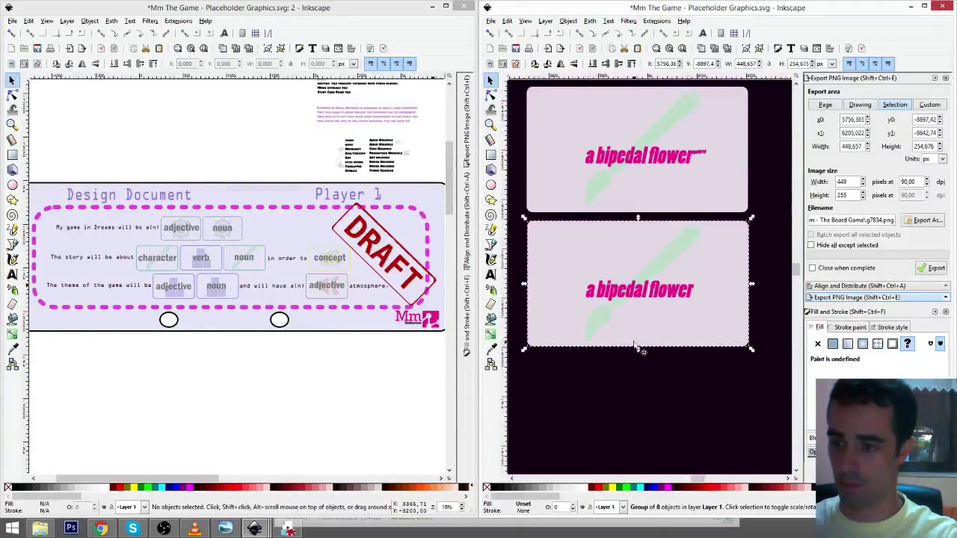
- Change the text on the lower "a bipedal flower" card to "a car" and centre it on the card
double_click(598, 291)
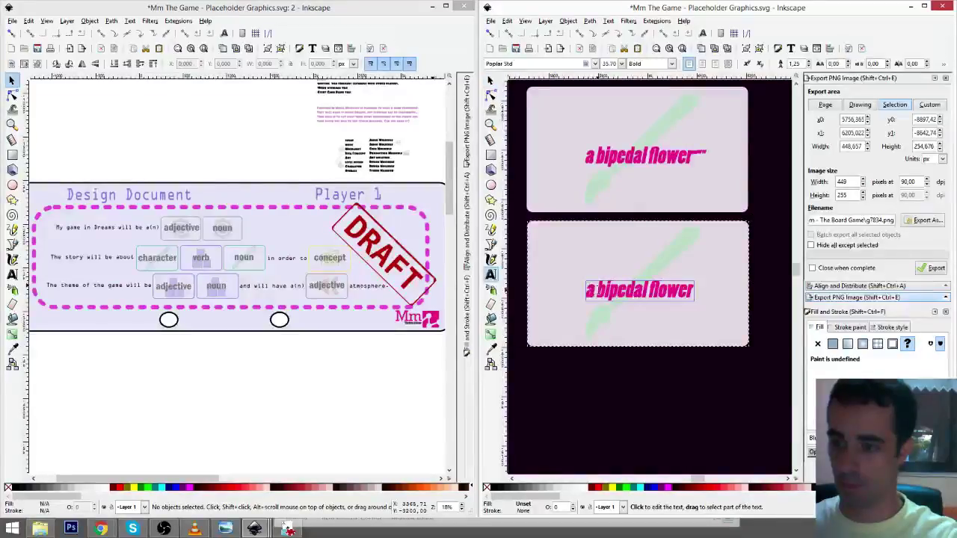
left_click_drag(595, 291, 712, 306)
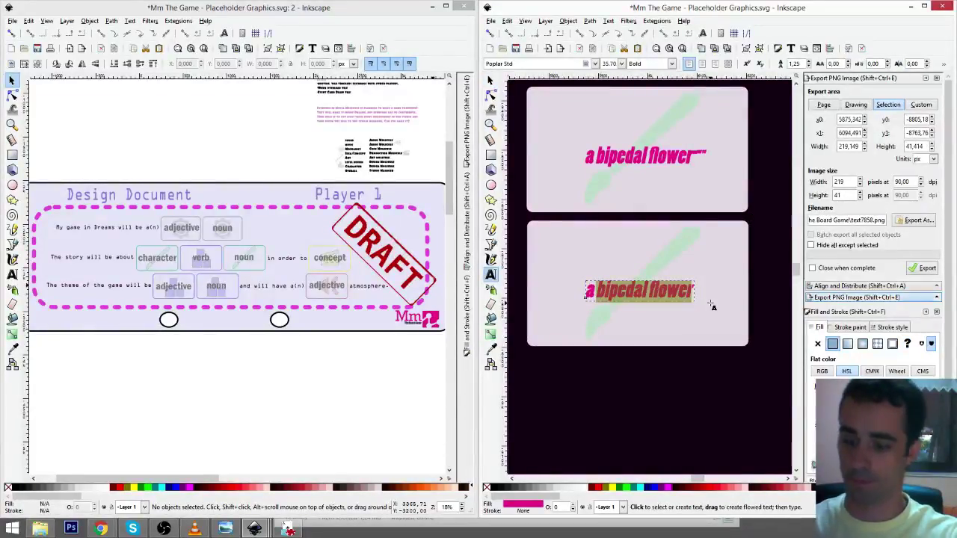
type("cat")
key("F1")
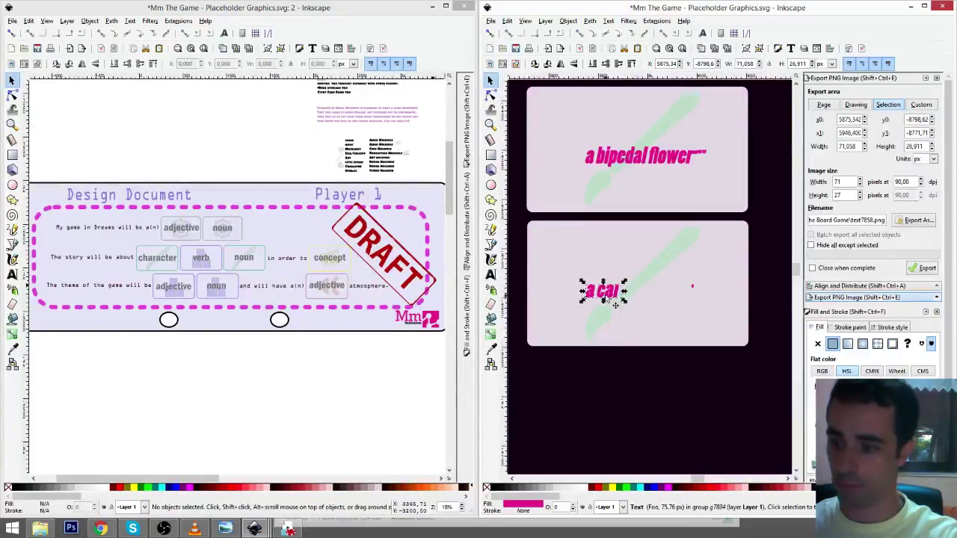
left_click_drag(613, 299, 647, 299)
- Duplicate the "a car" card and place the copy directly below it
left_click(675, 322)
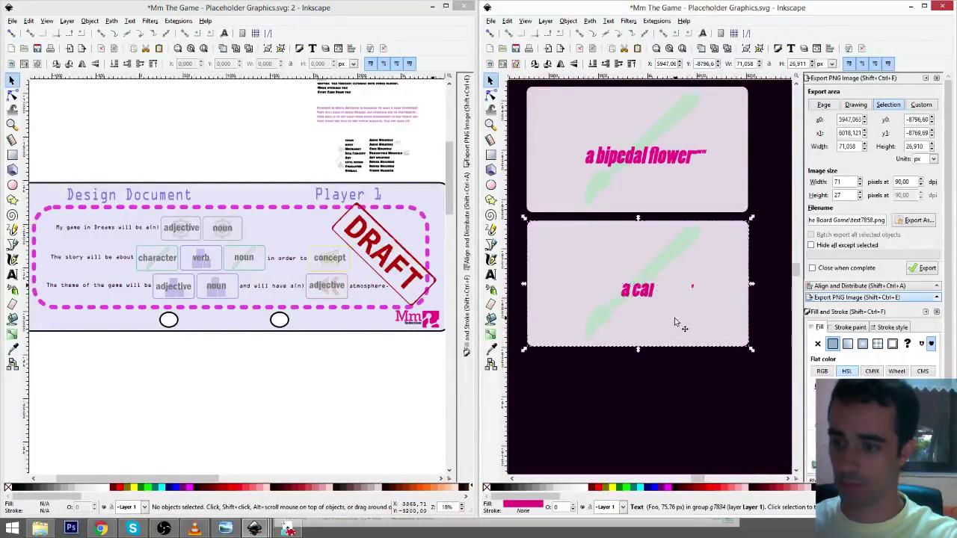
scroll(677, 325, "up", 2)
scroll(671, 316, "down", 2)
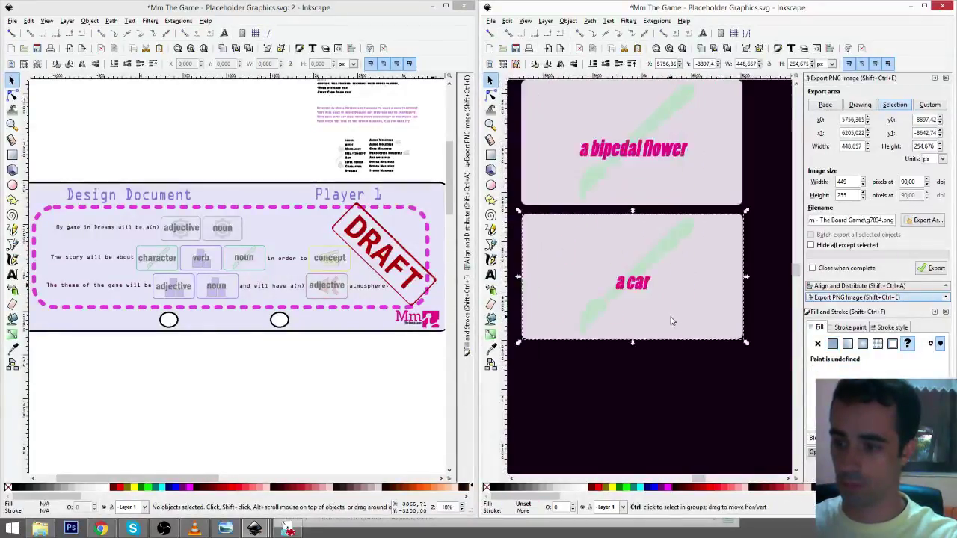
left_click_drag(670, 311, 689, 316)
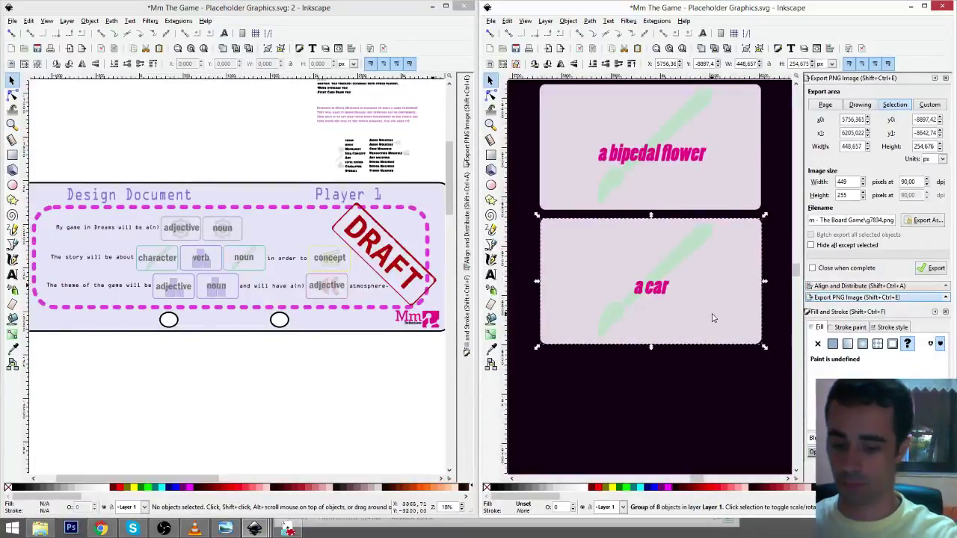
key("ctrl+d")
left_click_drag(709, 271, 710, 405)
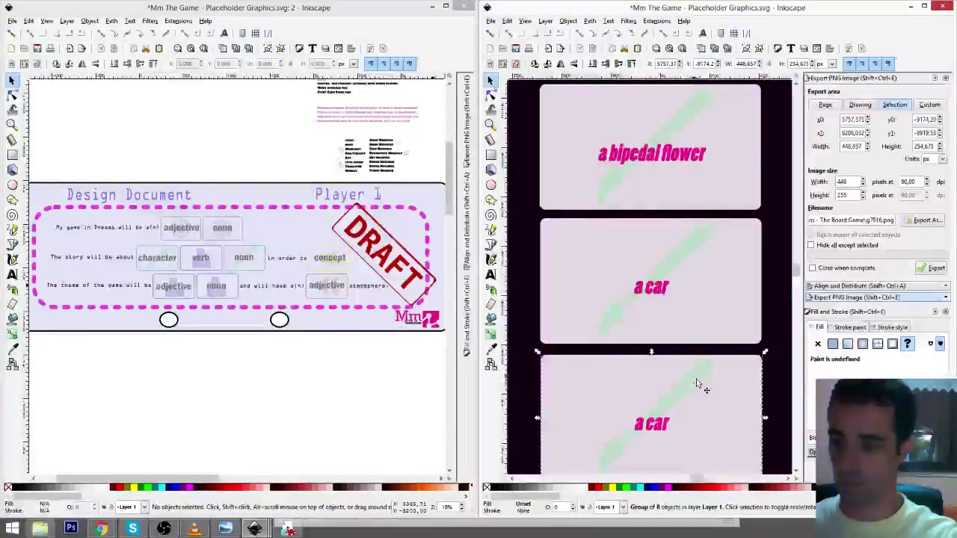
- Change the text on the lower "a car" card to "a marionette" and centre it on the card
scroll(697, 383, "up", 1)
left_click_drag(670, 379, 668, 343)
scroll(669, 342, "down", 2)
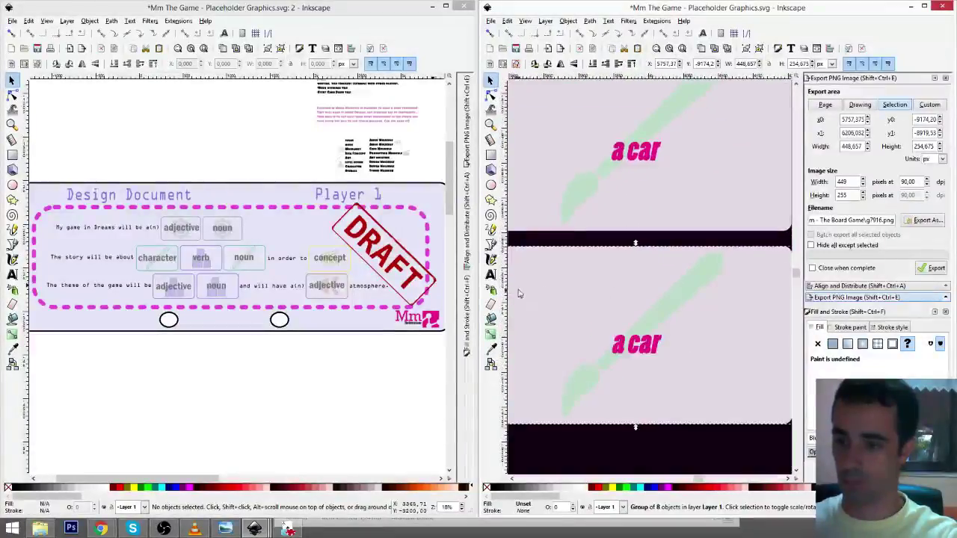
left_click(491, 274)
double_click(642, 346)
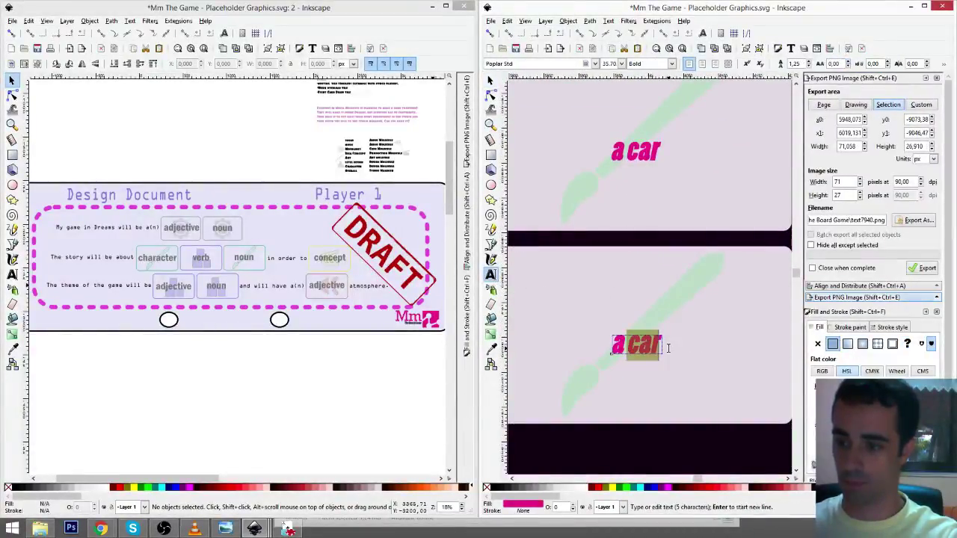
type("marionetter")
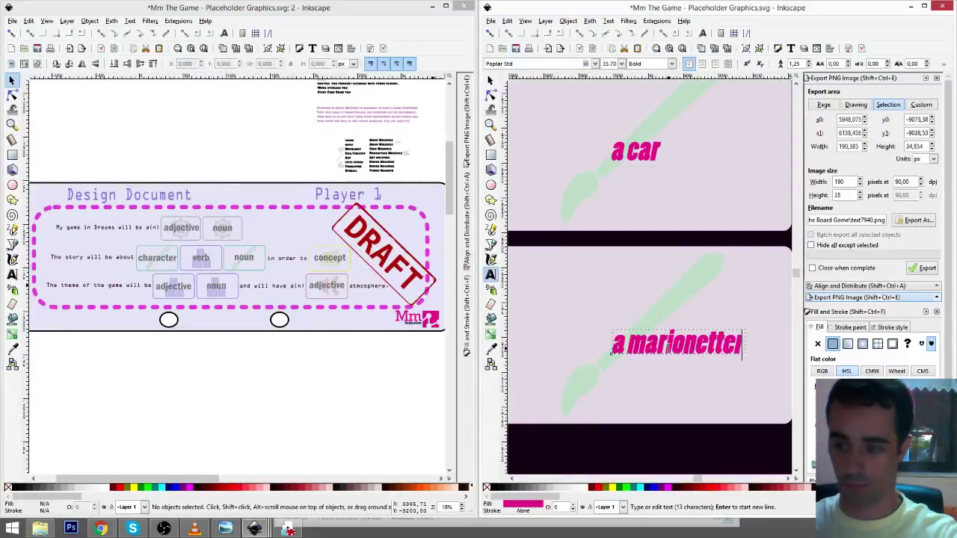
key("BackSpace")
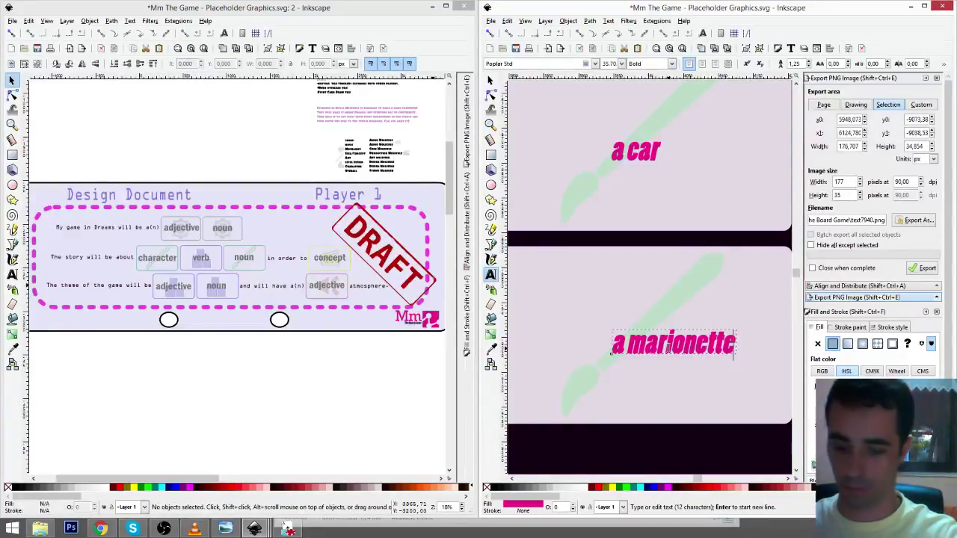
key("F1")
left_click_drag(703, 352, 672, 354)
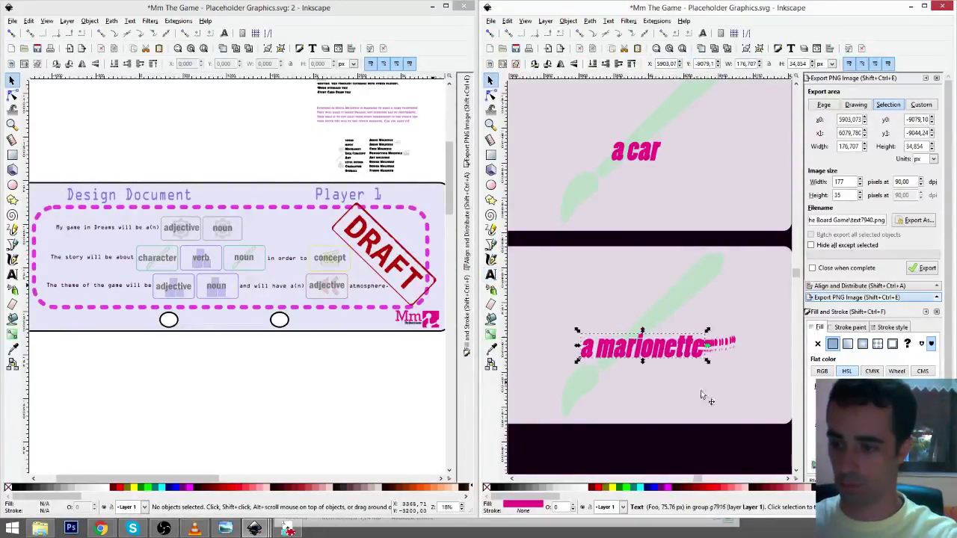
- Duplicate the "a marionette" card and place the copy directly below it
left_click(714, 404)
scroll(714, 404, "down", 2, "ctrl")
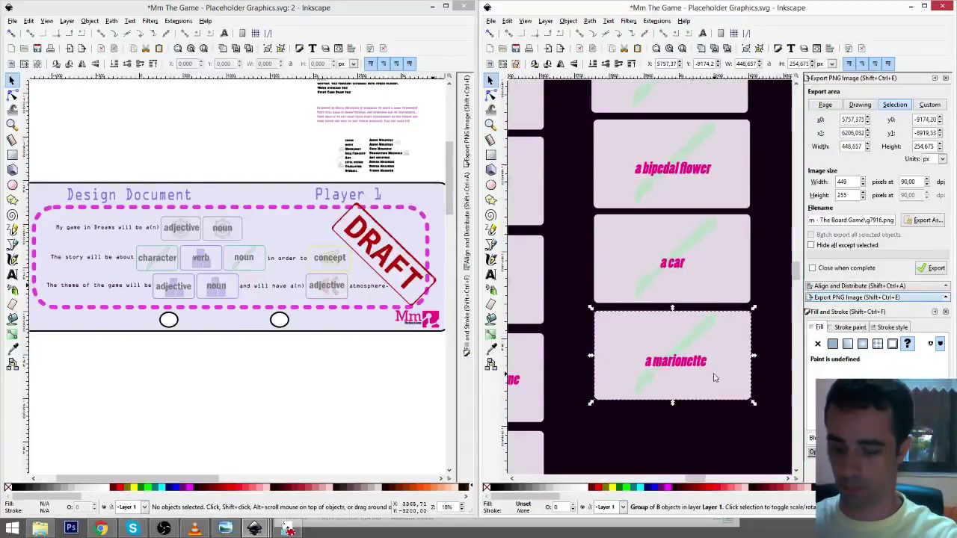
key("ctrl+d")
left_click_drag(729, 346, 726, 431)
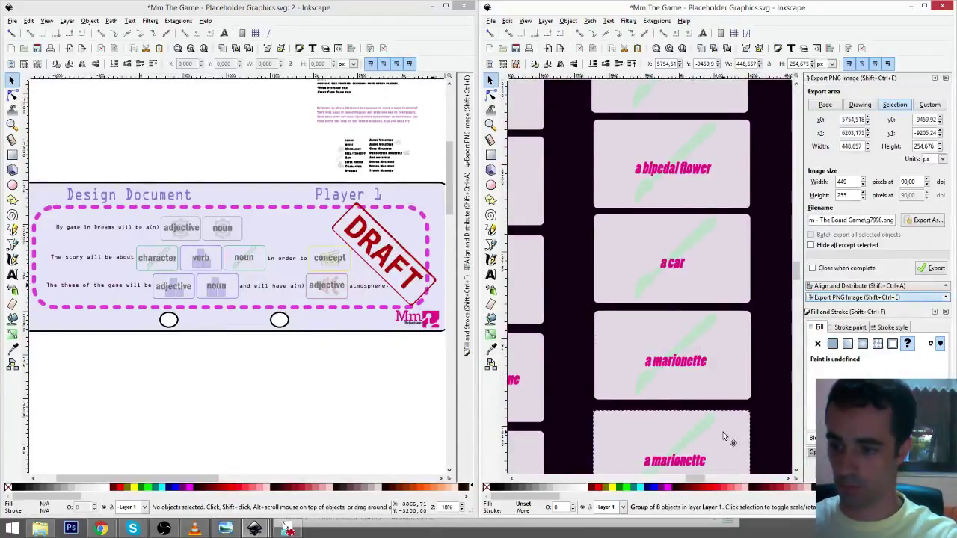
scroll(726, 434, "down", 4)
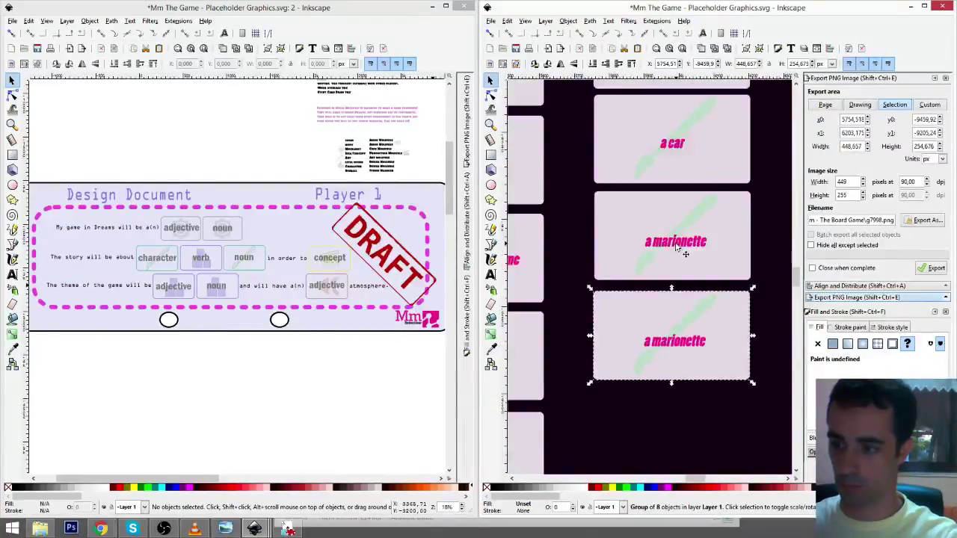
- Recentre the text on the upper "a marionette" card and on the "a car" card
left_click(684, 250)
double_click(687, 249)
left_click_drag(699, 252, 694, 250)
double_click(682, 145)
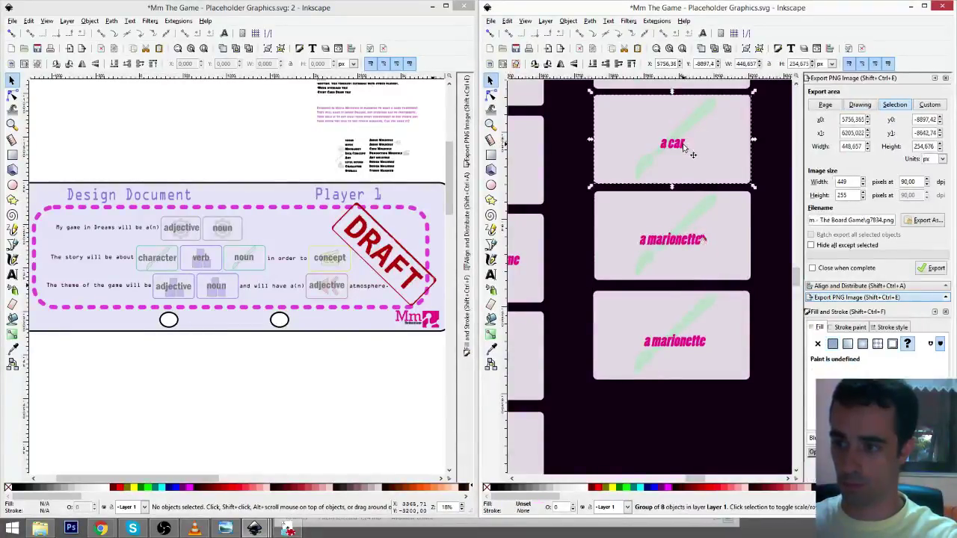
left_click(681, 145)
left_click_drag(673, 143, 675, 147)
- Change the text on the lower "a marionette" card to "a pianist" and centre it on the card
double_click(688, 345)
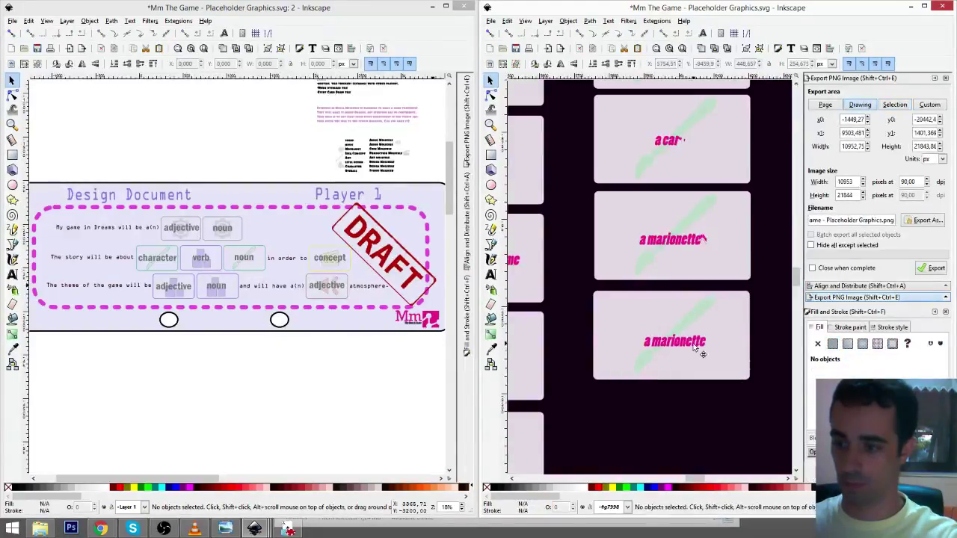
left_click(694, 344)
left_click_drag(694, 344, 701, 348)
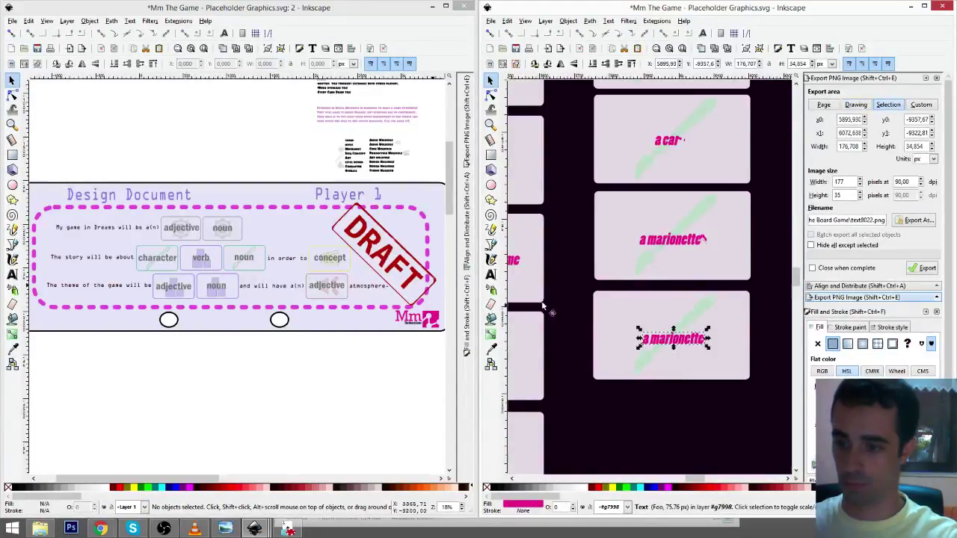
key("t")
key("ctrl+a")
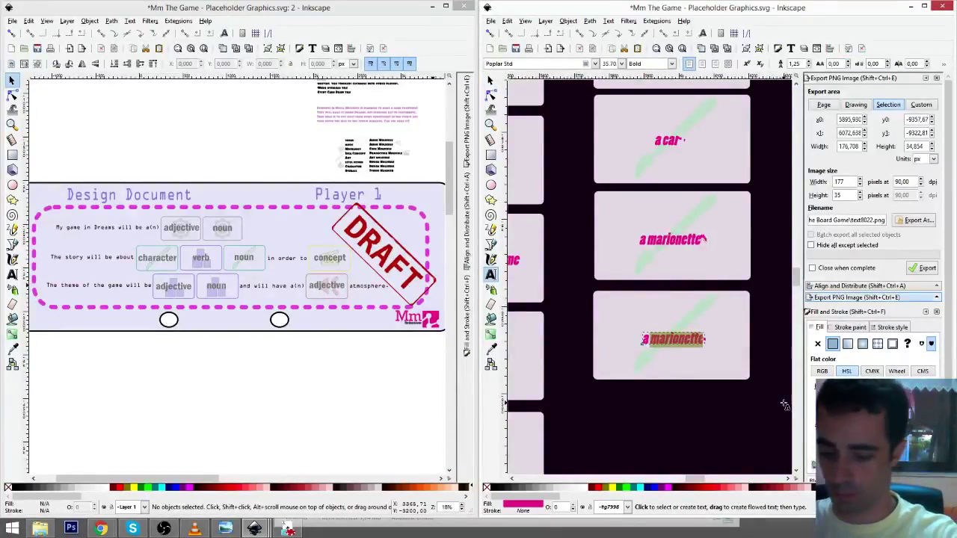
type("a pia")
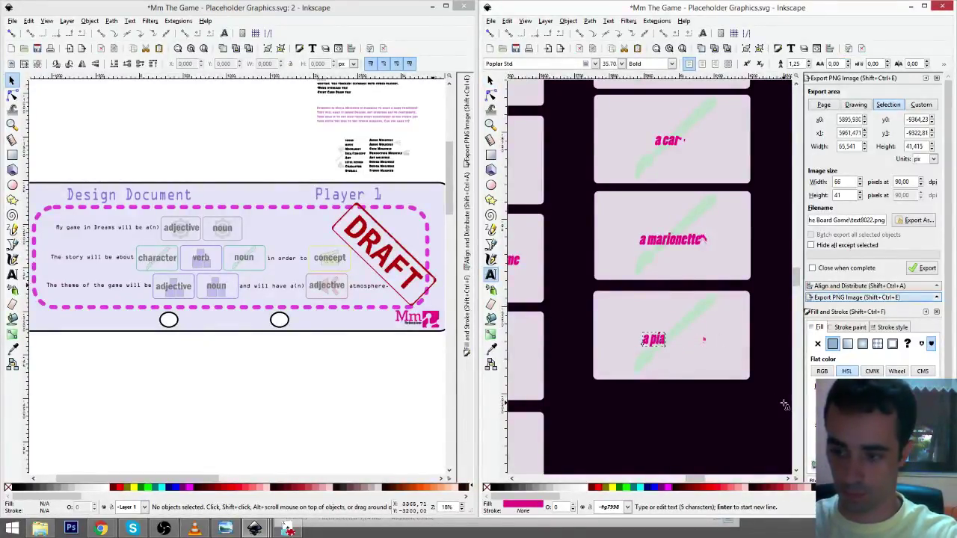
type("nist")
key("F1")
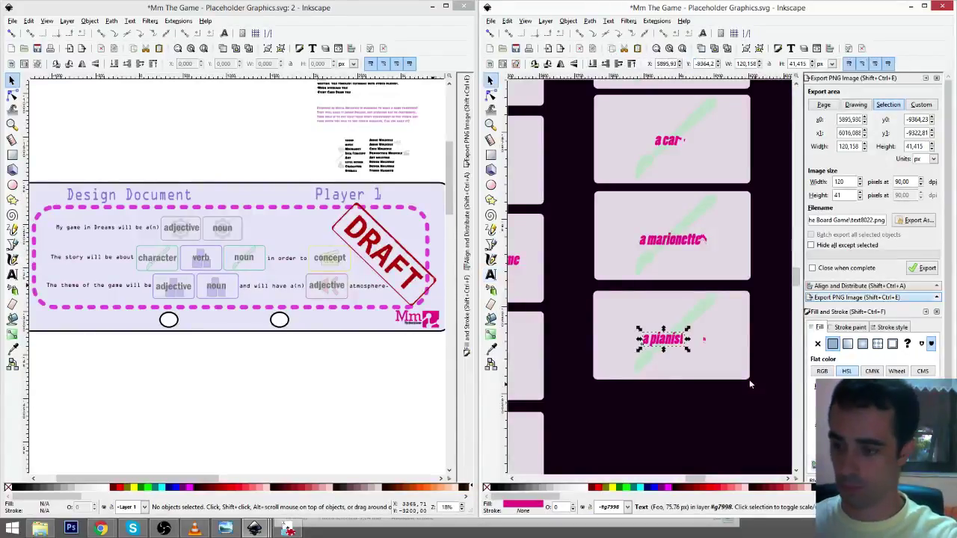
left_click_drag(679, 343, 686, 342)
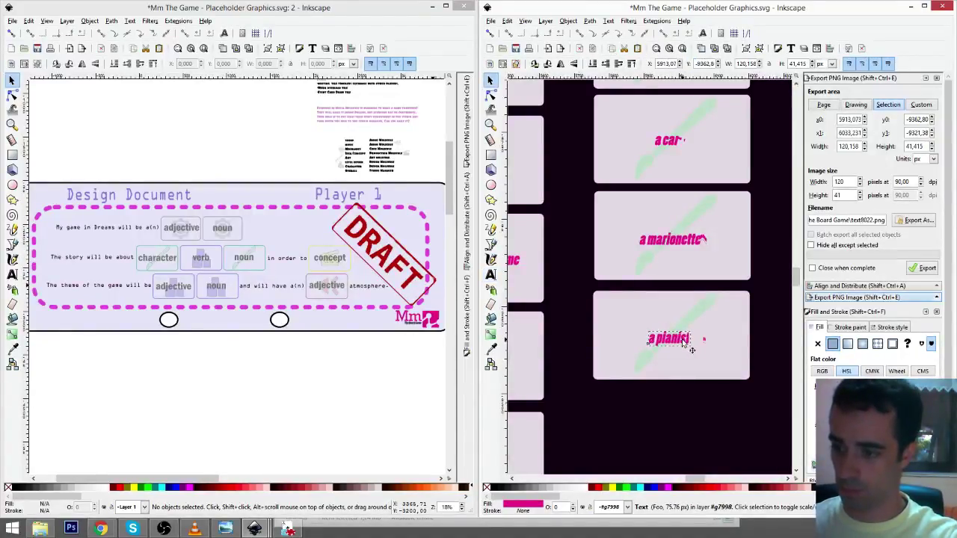
left_click(731, 310)
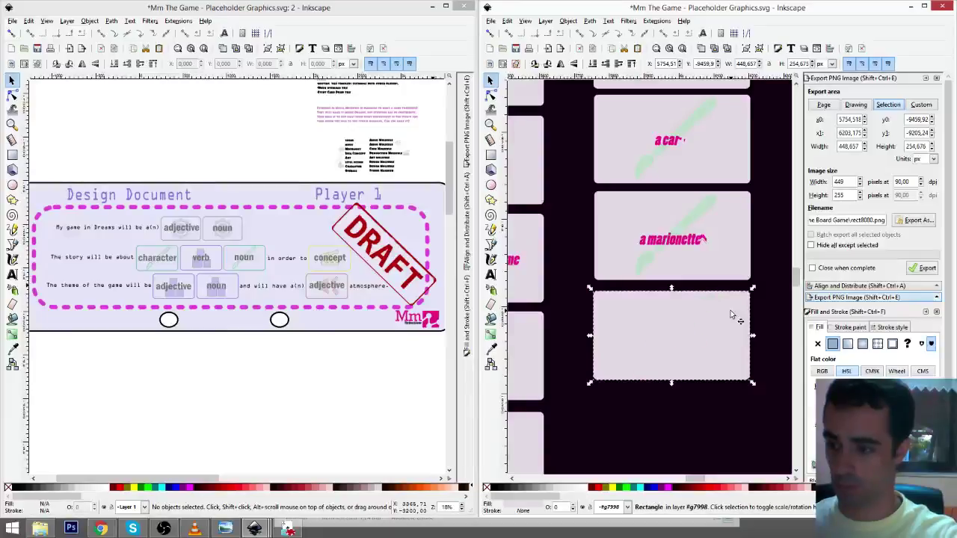
left_click_drag(730, 311, 732, 418)
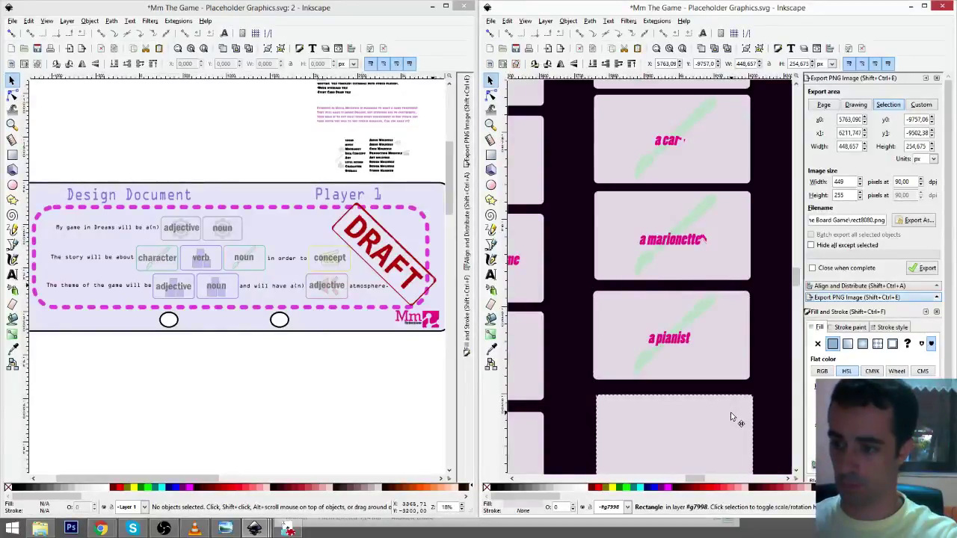
key("ctrl+z")
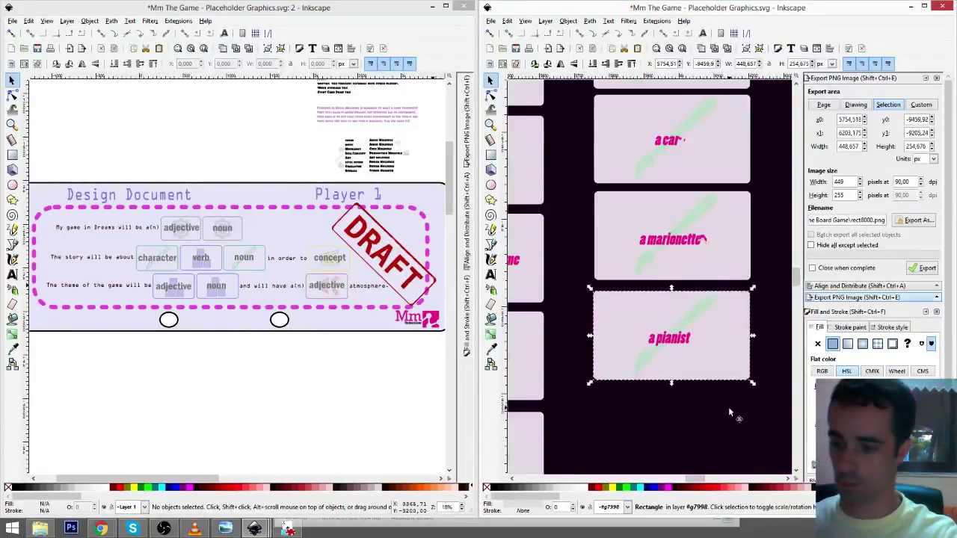
key("r")
left_click(738, 359)
key("s")
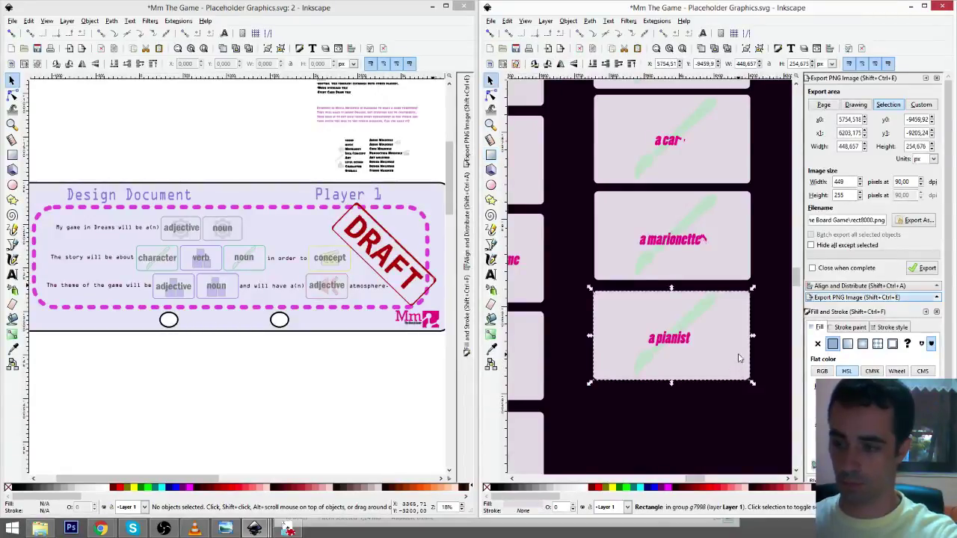
key("ctrl+d")
left_click_drag(734, 325, 742, 418)
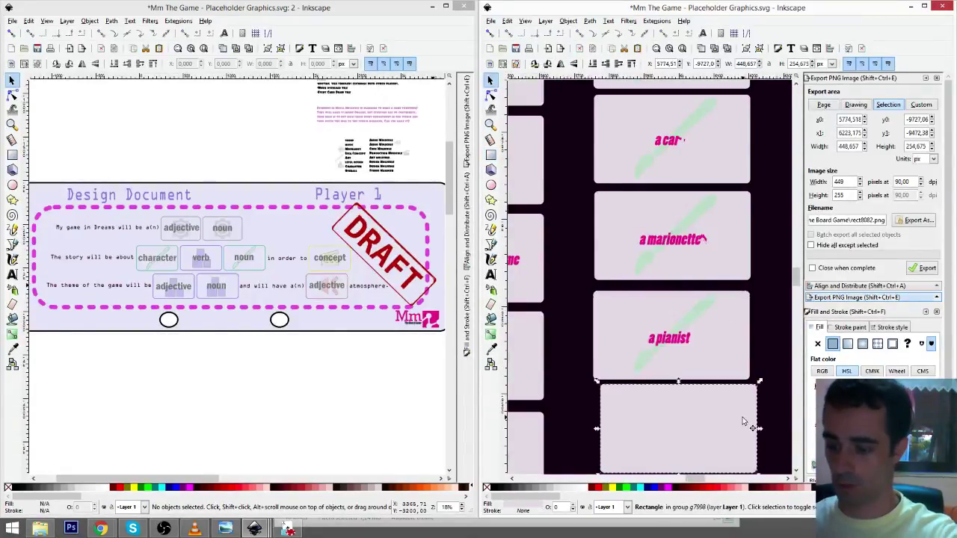
key("ctrl+x")
- Duplicate the whole "a pianist" card group and place the copy directly below it
left_click(728, 350)
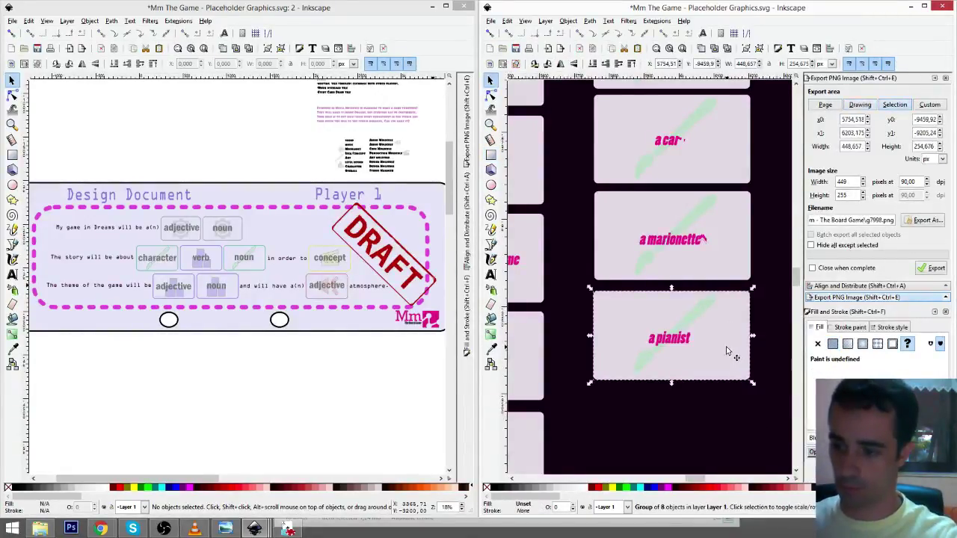
key("ctrl+d")
left_click_drag(726, 346, 702, 317)
- Change the text on the lower "a pianist" card to "a headless person" and centre it on the card
left_click(490, 275)
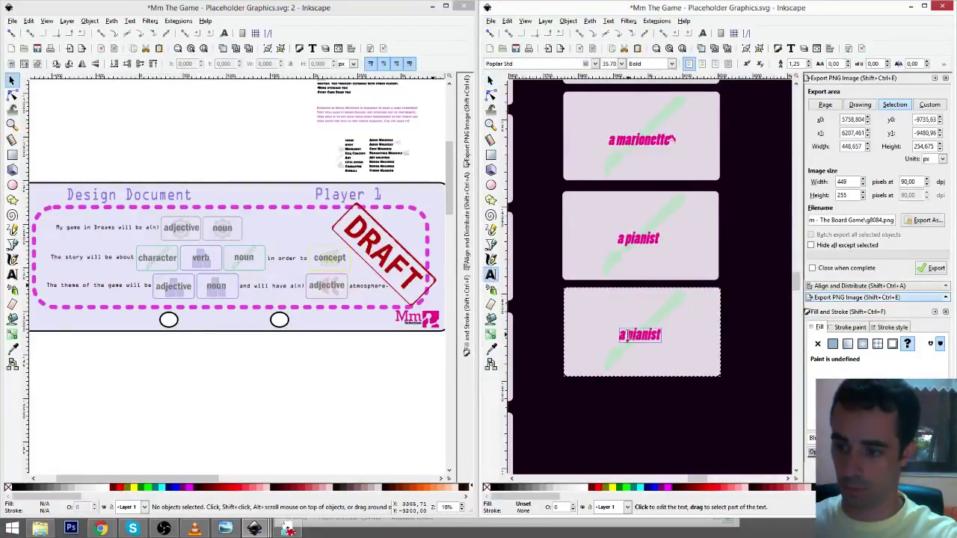
double_click(643, 335)
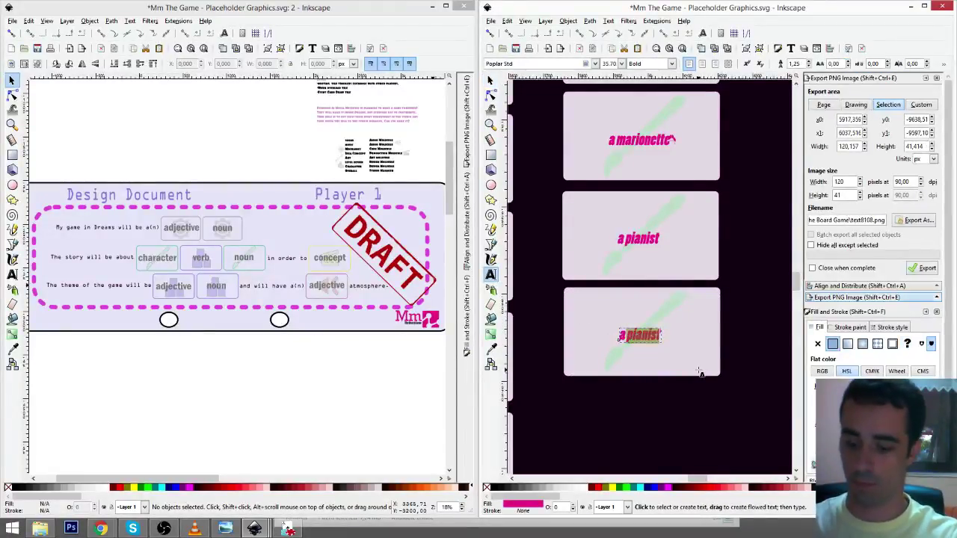
type("a headless")
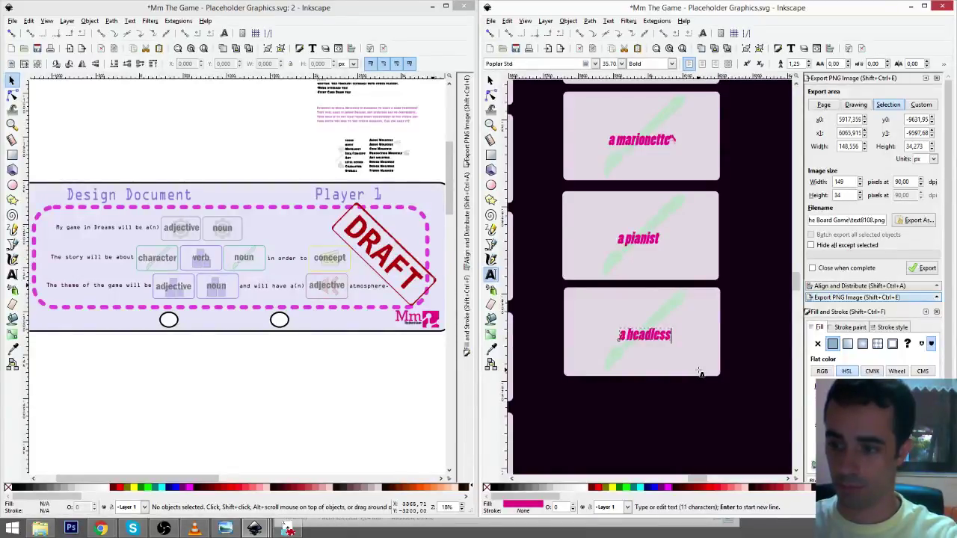
type("p")
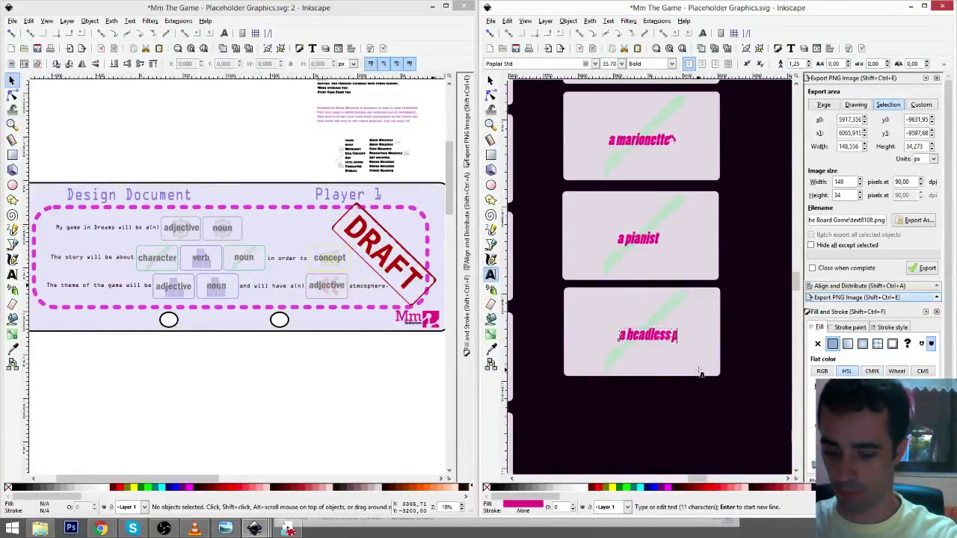
type("erson")
key("F1")
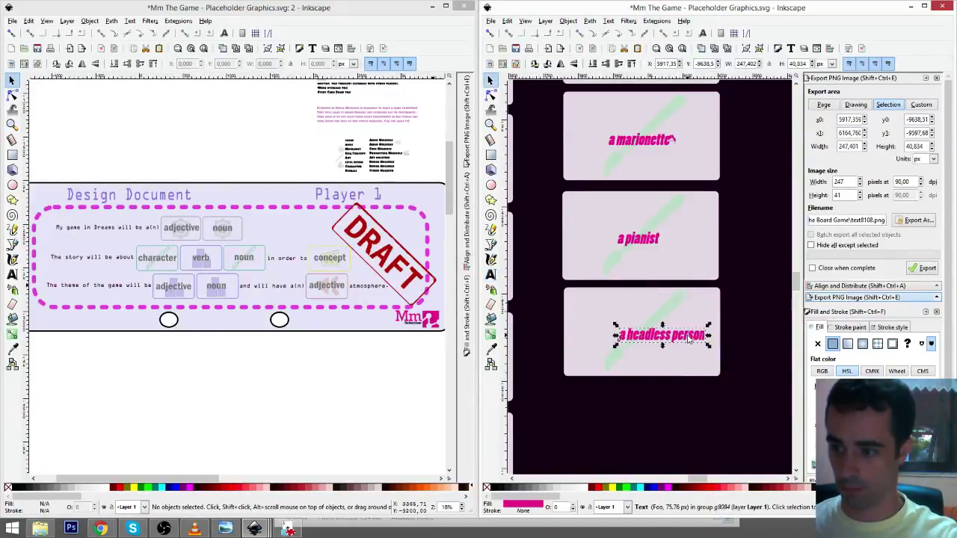
left_click_drag(688, 338, 670, 338)
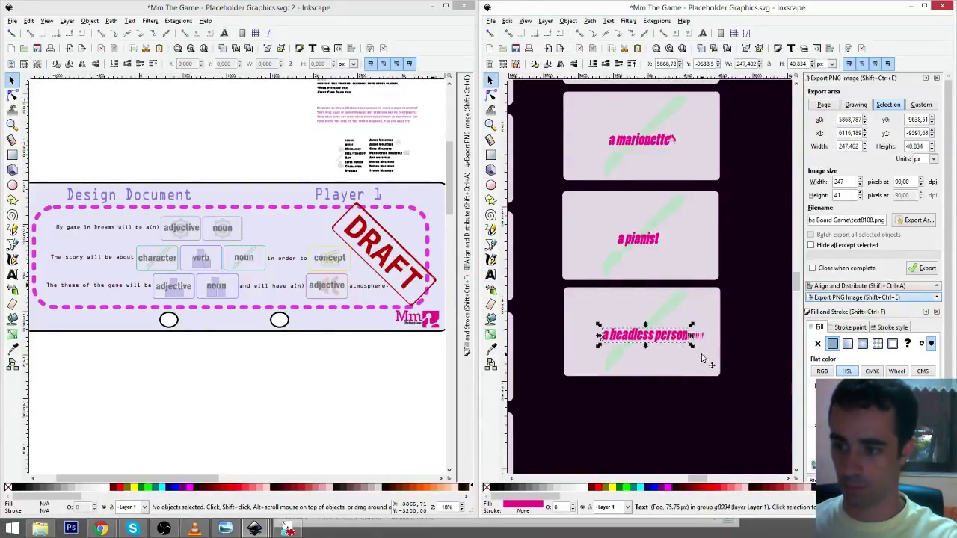
- Duplicate the "a headless person" card and place the copy directly below it
left_click(701, 354)
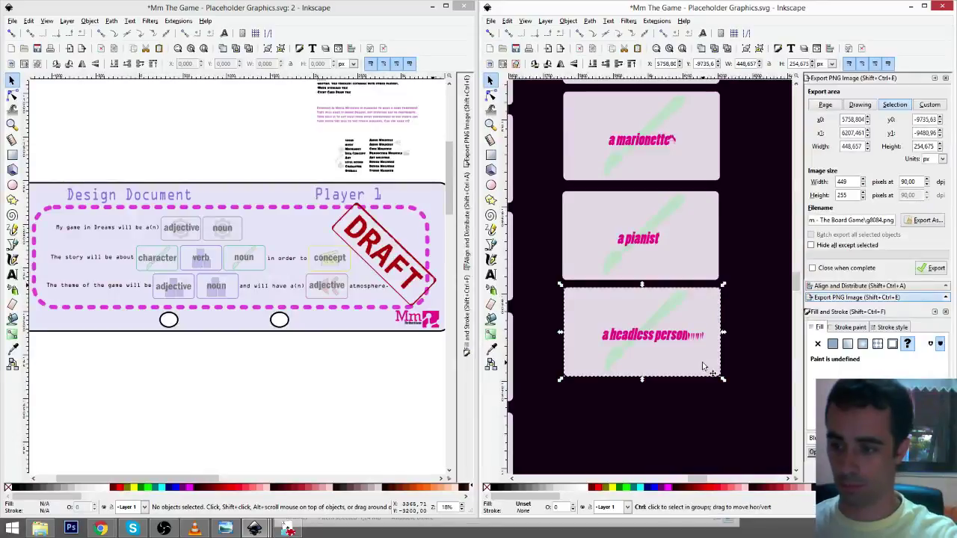
key("ctrl+d")
left_click_drag(703, 316, 705, 406)
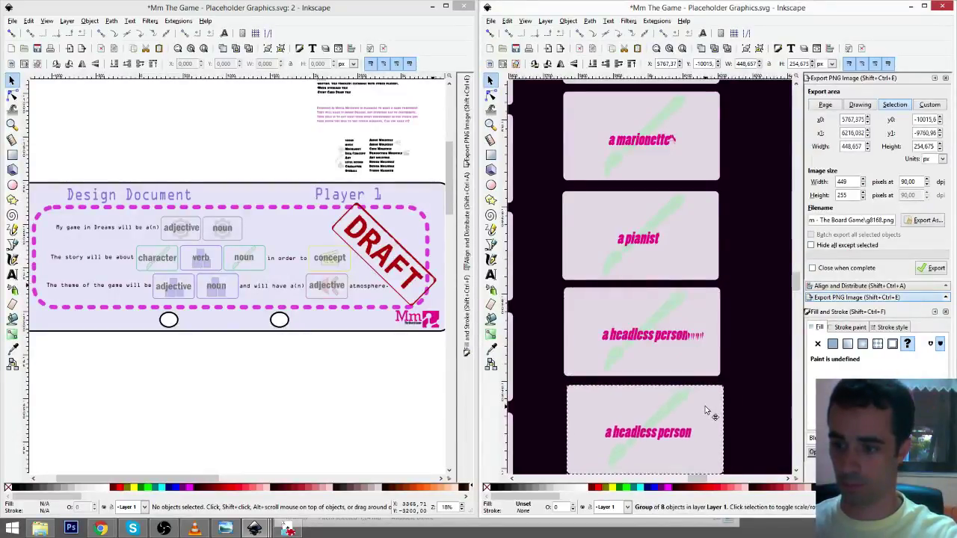
- Change the text on the lower "a headless person" card to "a zombie" and centre it on the card
left_click(490, 275)
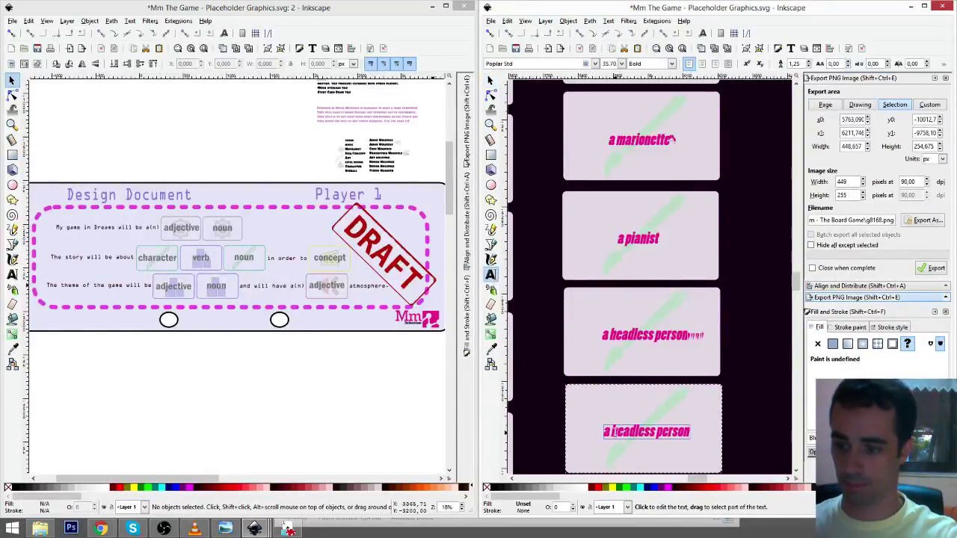
left_click_drag(605, 432, 689, 433)
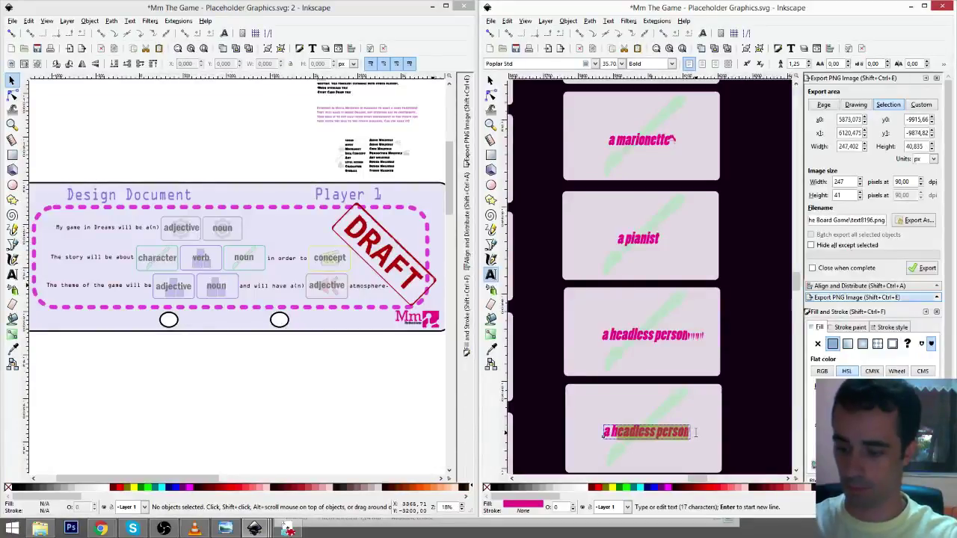
key("BackSpace")
key("BackSpace")
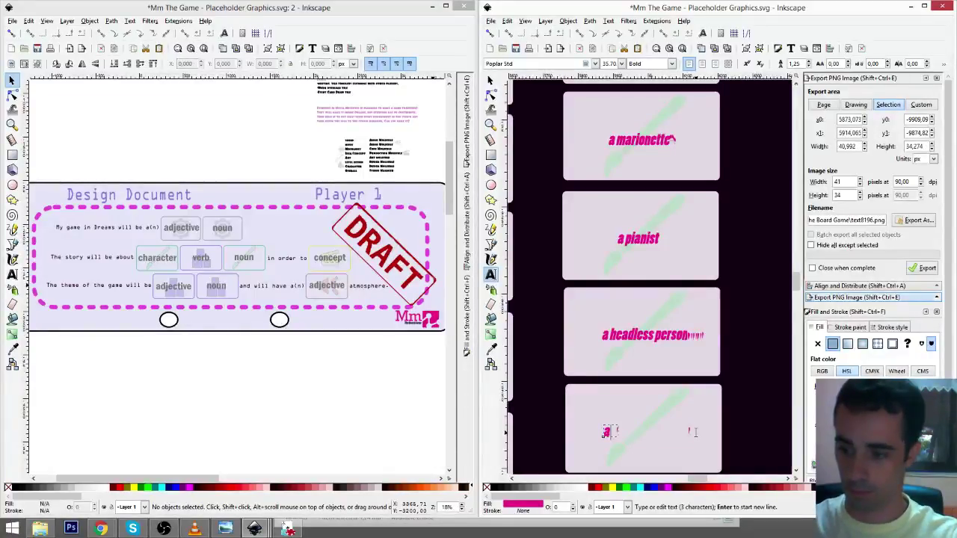
type("ombie")
key("F1")
left_click_drag(634, 433, 662, 441)
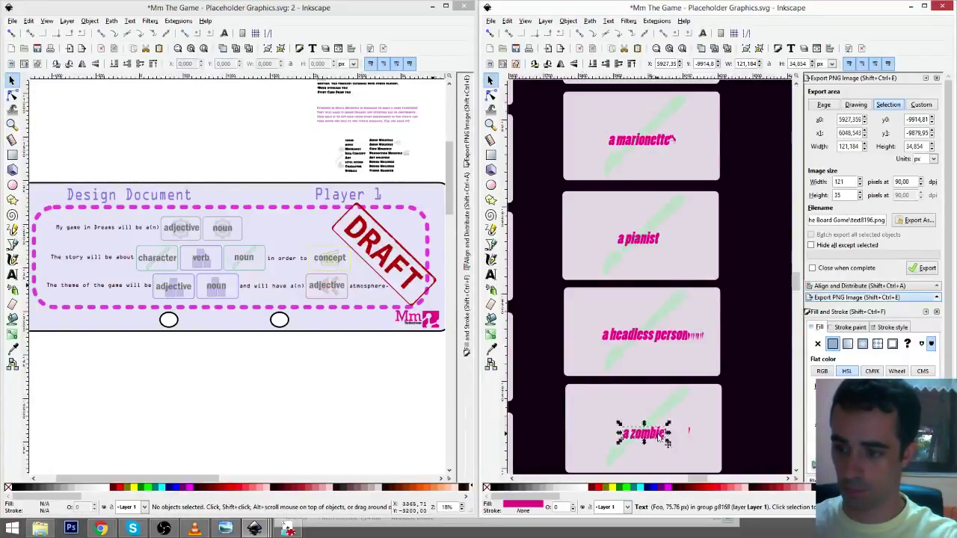
left_click(741, 414)
scroll(738, 413, "down", 2)
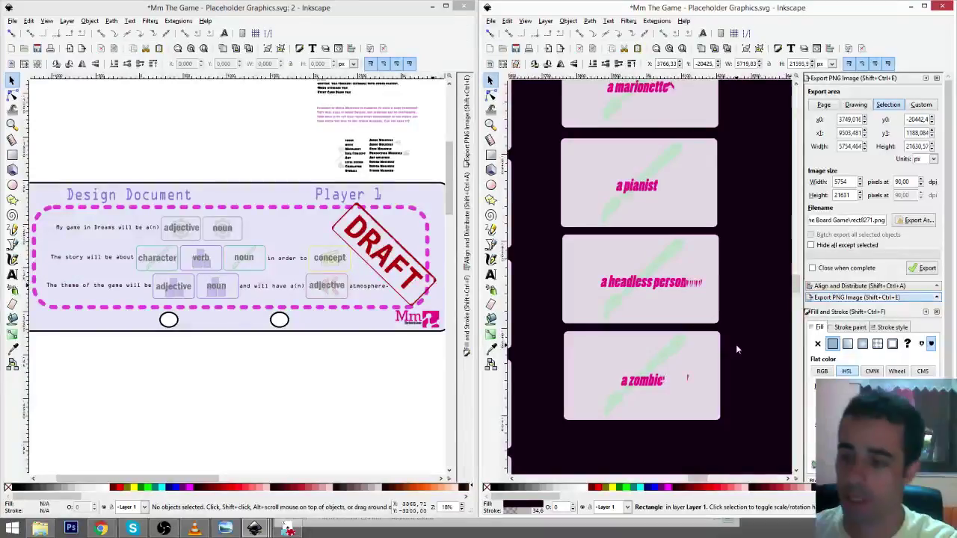
left_click(718, 374)
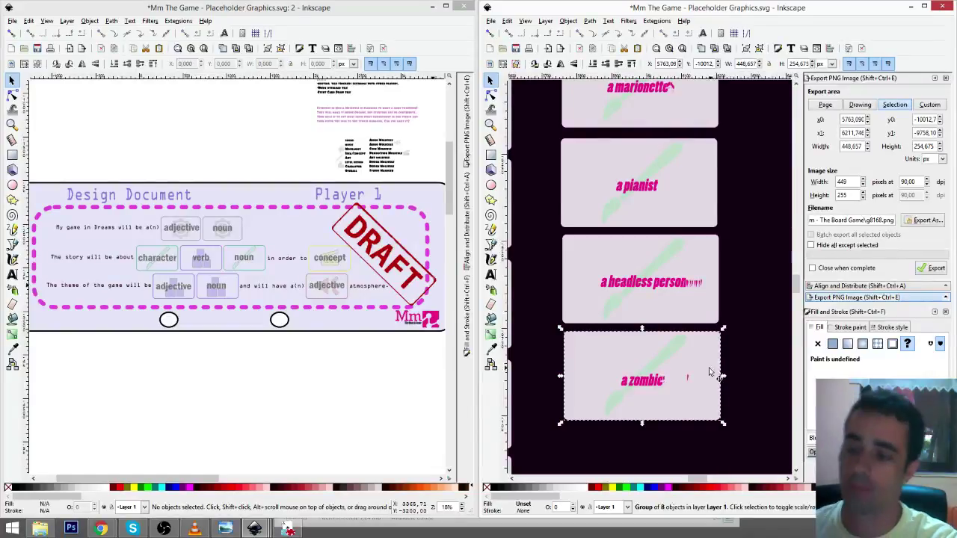
scroll(711, 371, "down", 2)
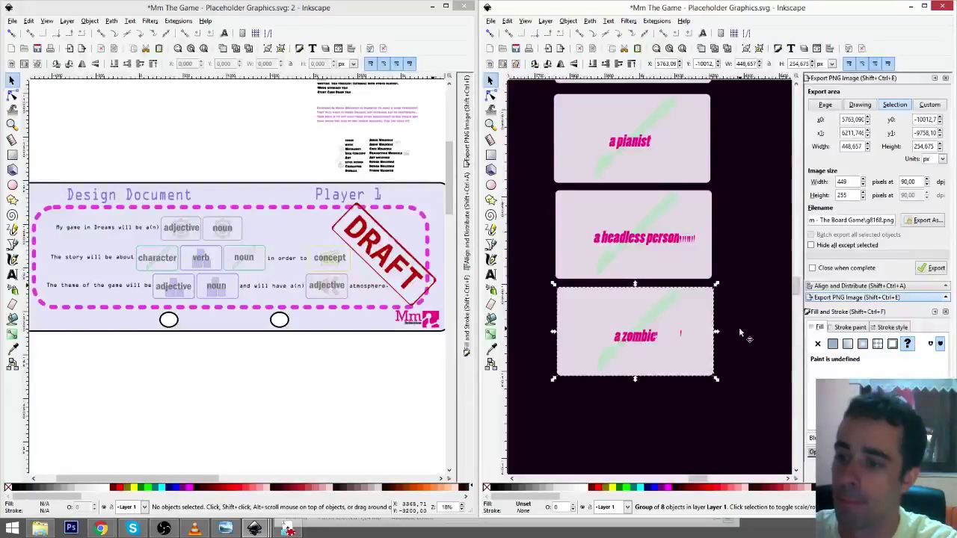
- Correct the spelling on the "a racoon" card to "a raccoon" and recentre the text on the card
scroll(739, 327, "up", 1)
scroll(739, 327, "up", 10)
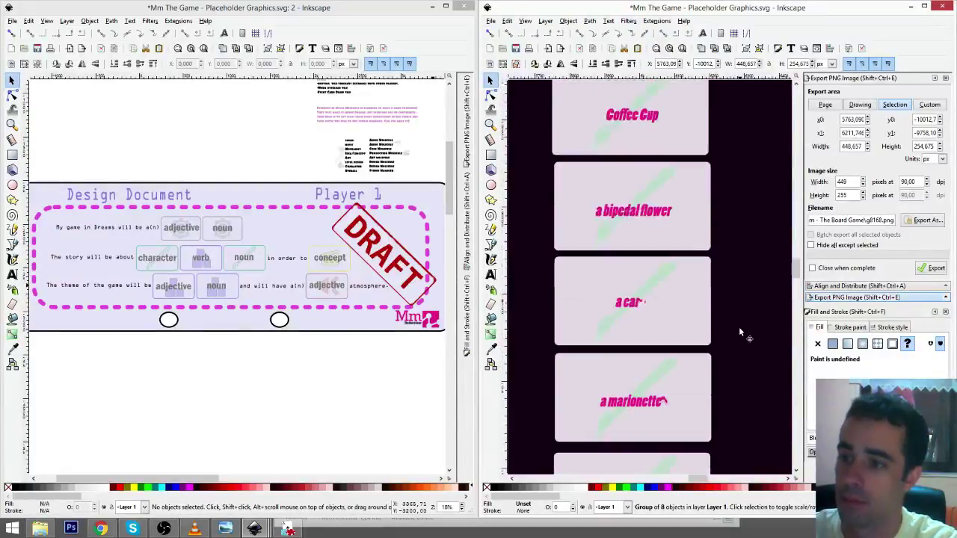
scroll(739, 334, "up", 4)
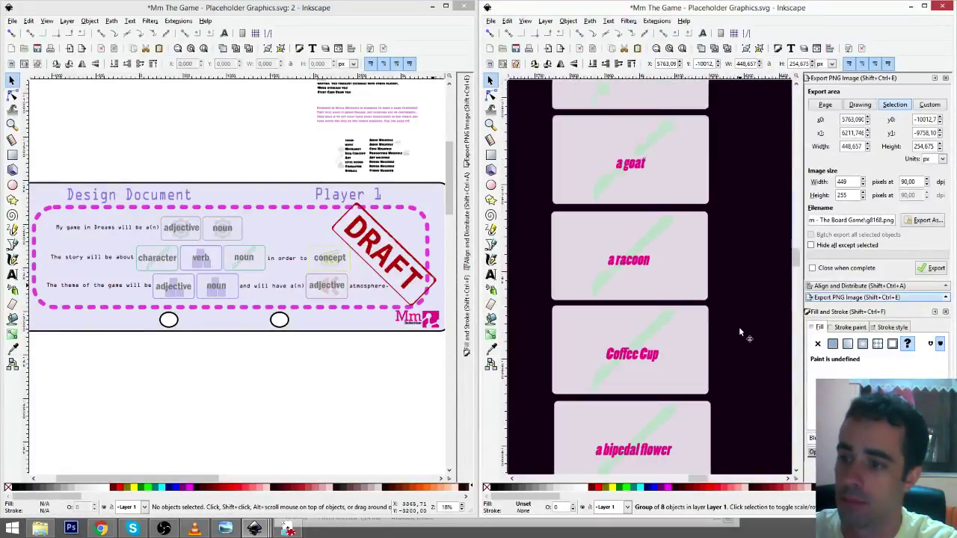
left_click(634, 266)
left_click(490, 275)
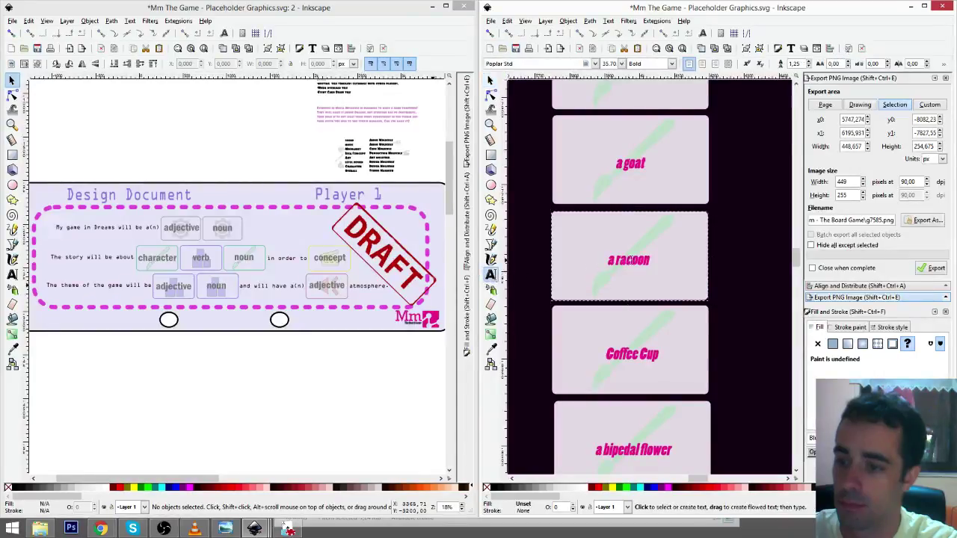
left_click(635, 261)
type("c")
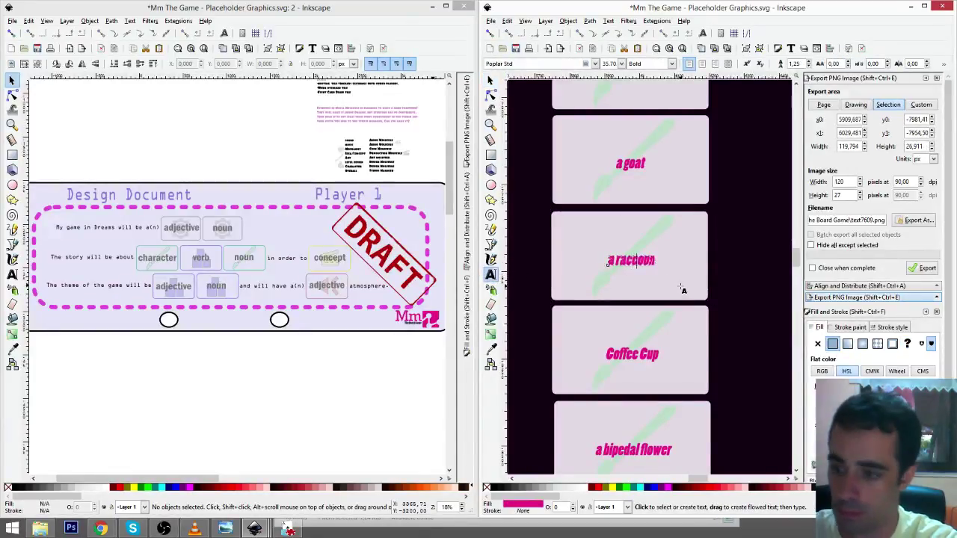
key("F1")
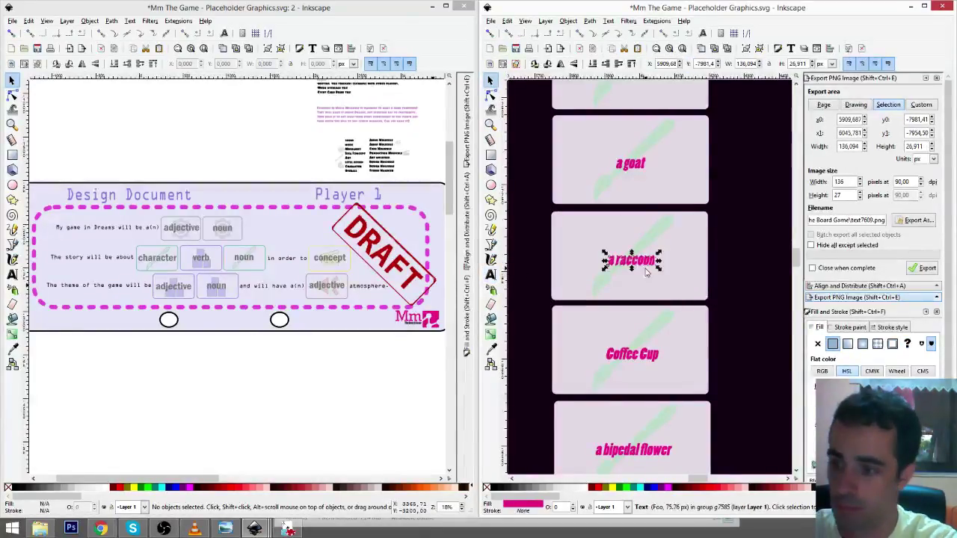
- Duplicate the "a zombie" card and place the copy directly below it
scroll(673, 324, "down", 5)
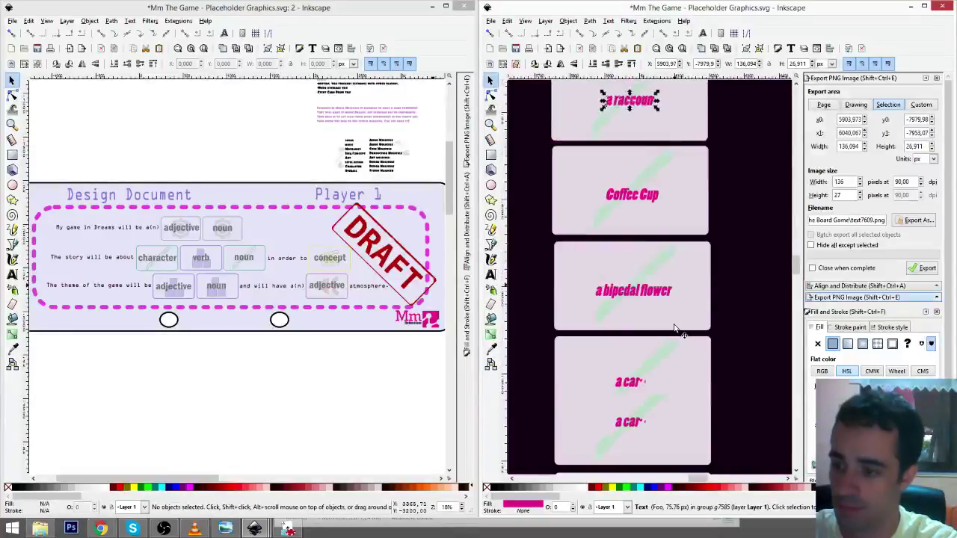
scroll(674, 329, "down", 10)
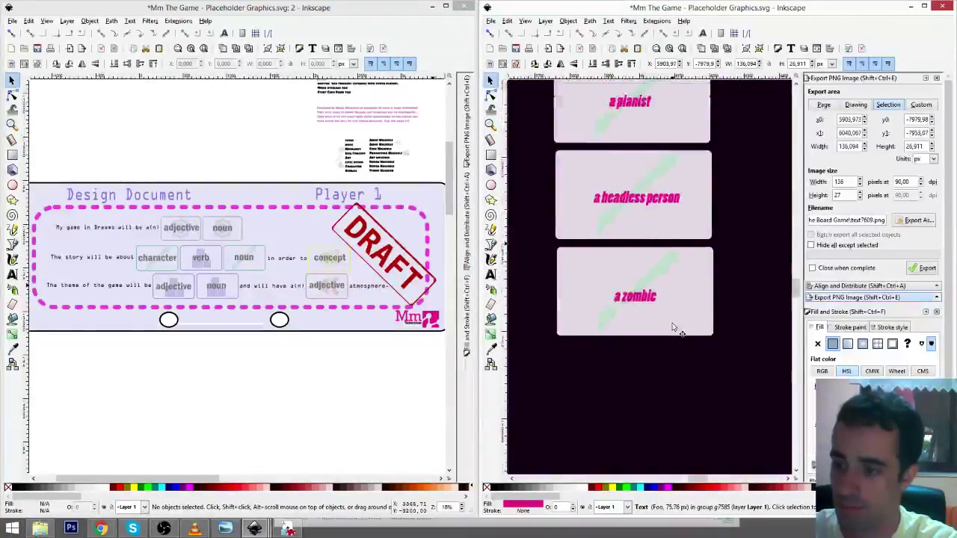
left_click(700, 292)
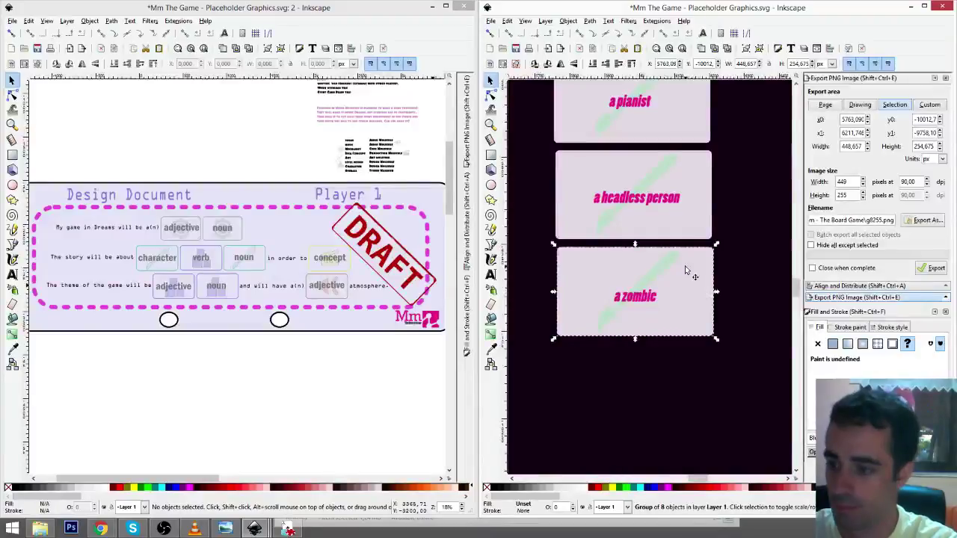
key("ctrl+d")
left_click_drag(685, 266, 693, 365)
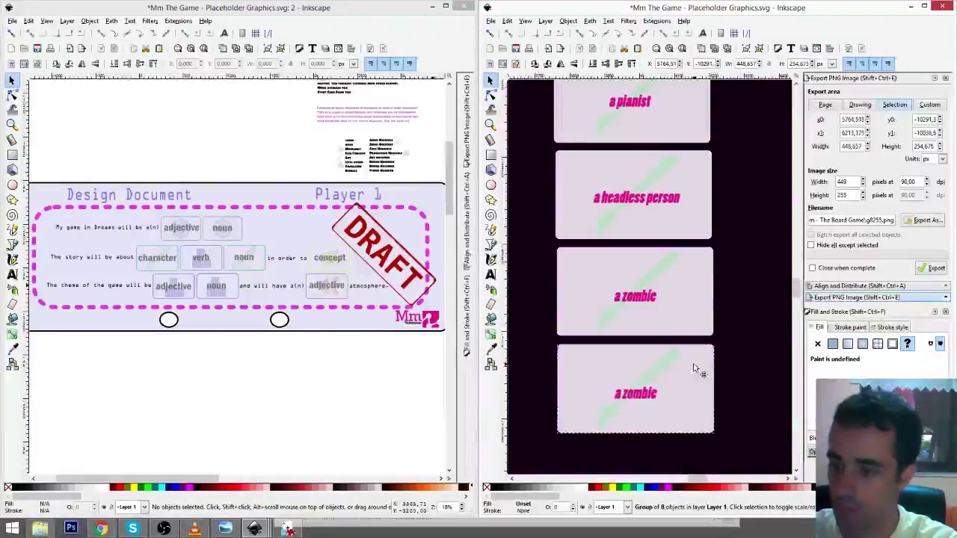
- Change the text on the lower "a zombie" card to "a party animal" and centre it on the card
key("t")
left_click_drag(626, 393, 662, 396)
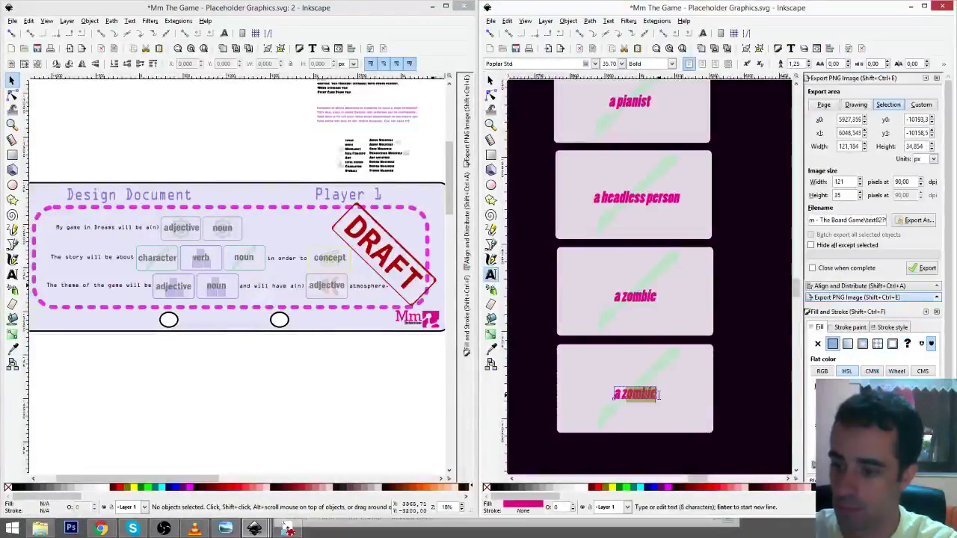
scroll(755, 419, "down", 2)
type("a ")
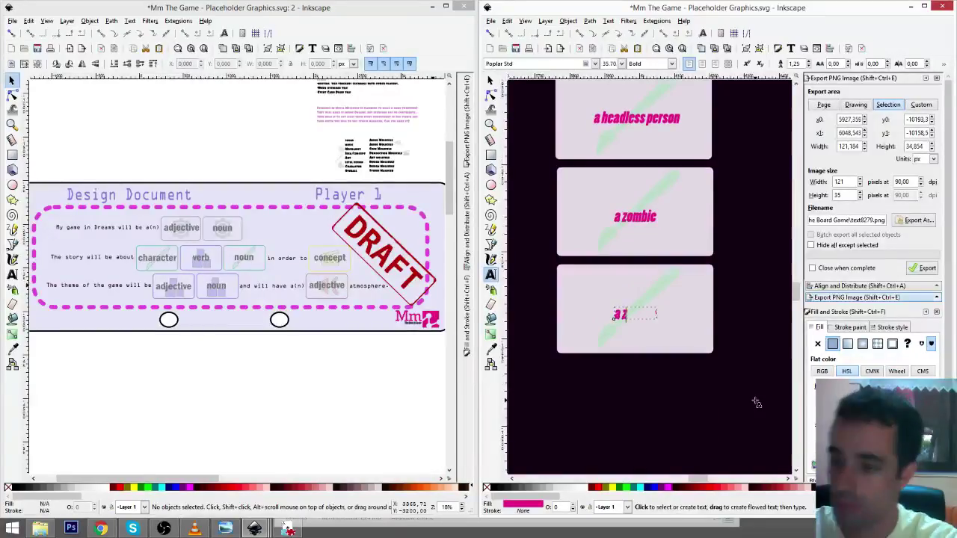
type("party")
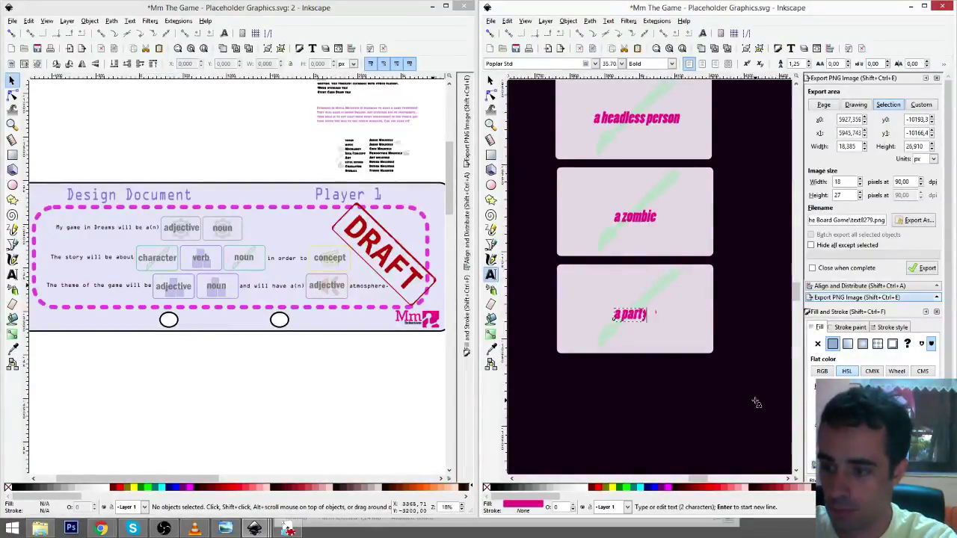
type(" animal")
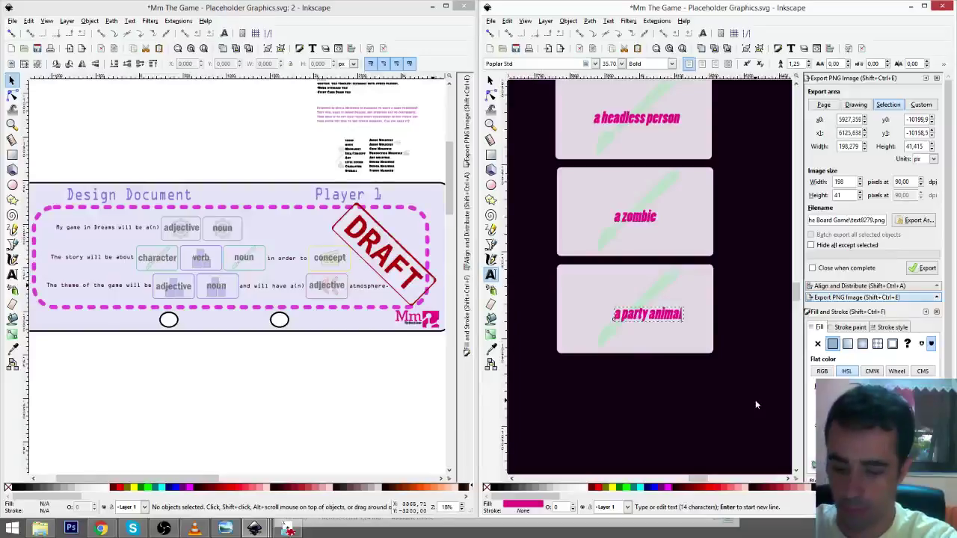
key("F1")
left_click_drag(680, 319, 660, 317)
- Duplicate the "a party animal" card and place the copy directly below it
left_click(697, 282)
key("ctrl+d")
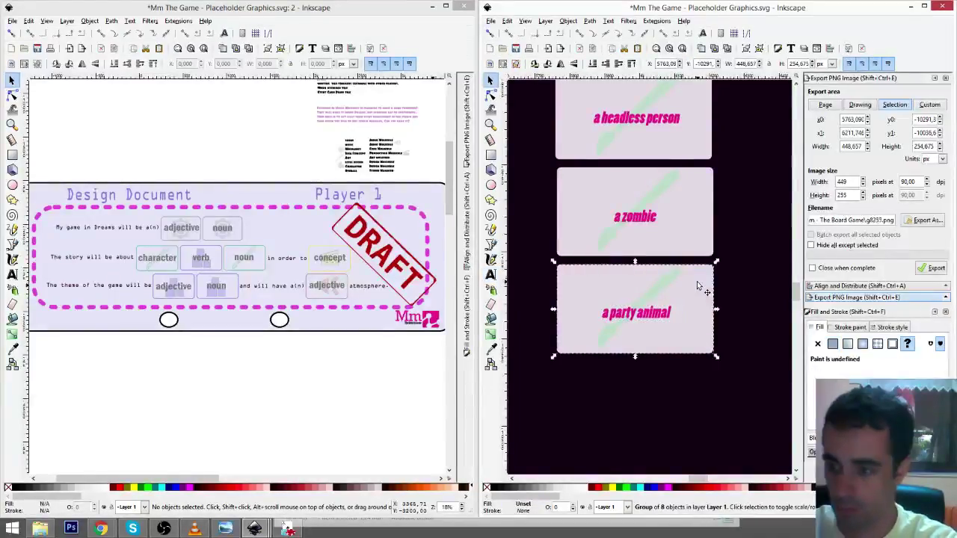
left_click_drag(697, 284, 696, 388)
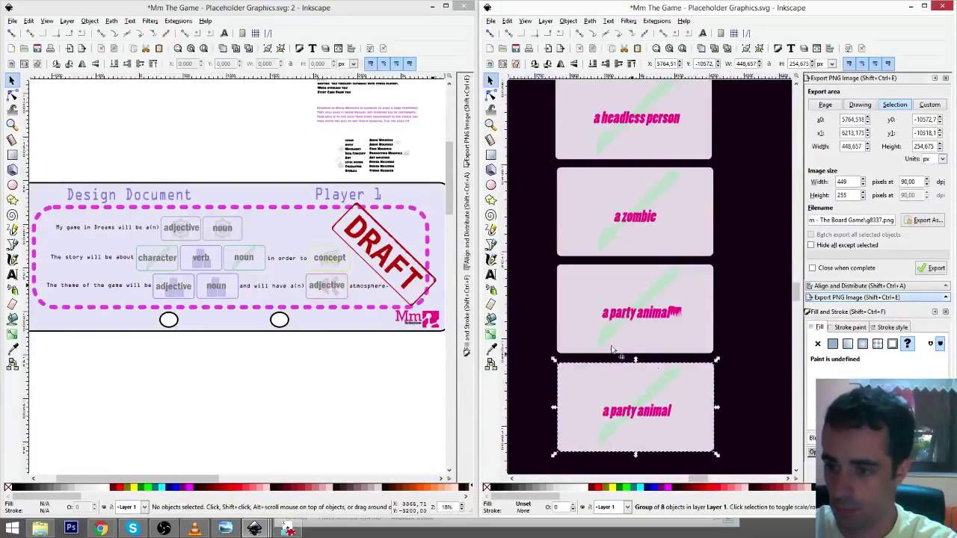
- Change the text on the lower "a party animal" card to "a maniac" and centre it on the card
key("t")
scroll(663, 421, "down", 3)
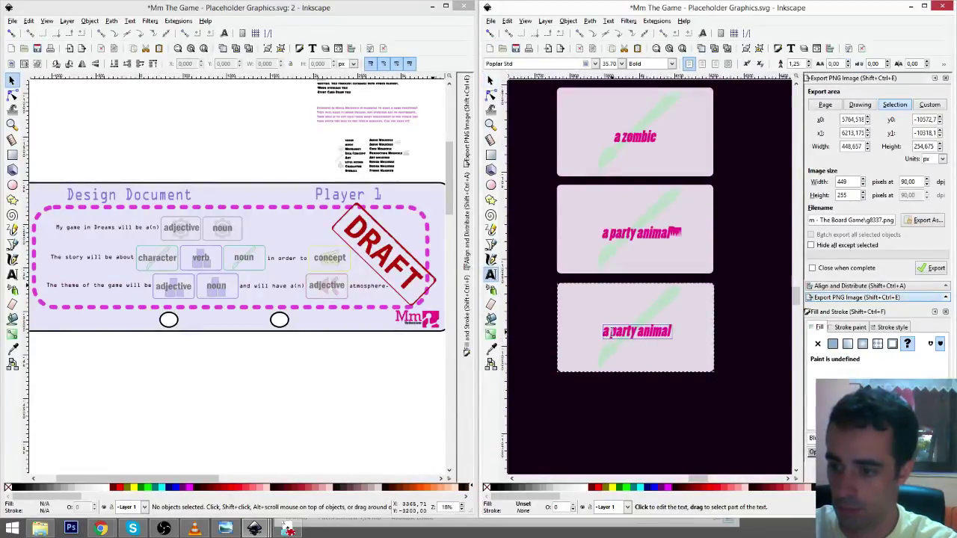
left_click_drag(612, 333, 693, 337)
type("a maniac")
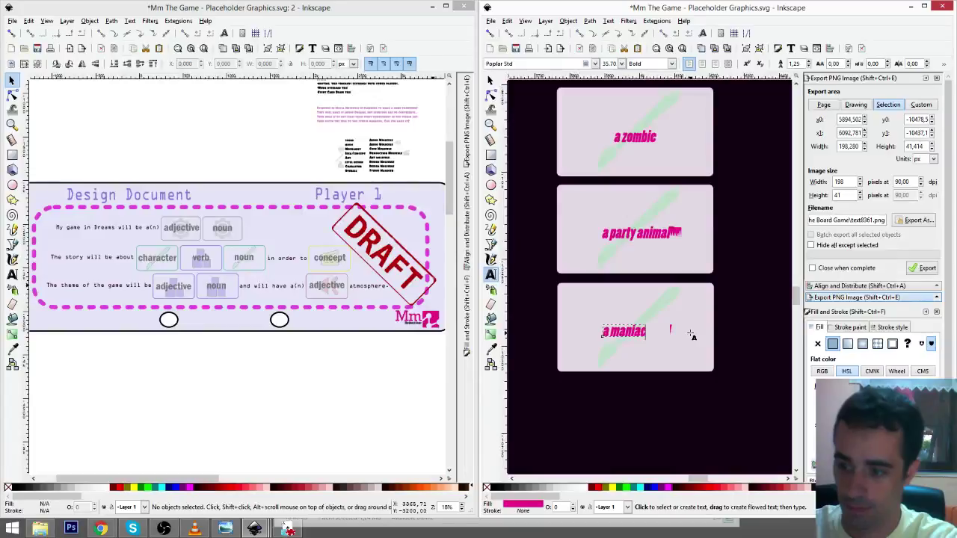
key("F1")
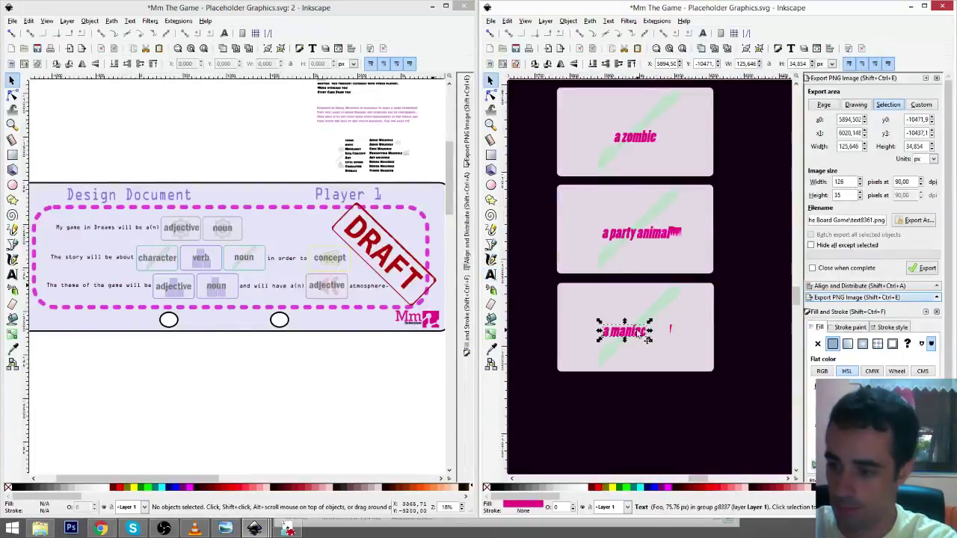
left_click_drag(639, 331, 651, 331)
- Duplicate the "a maniac" card and place the copy directly below it
left_click(699, 309)
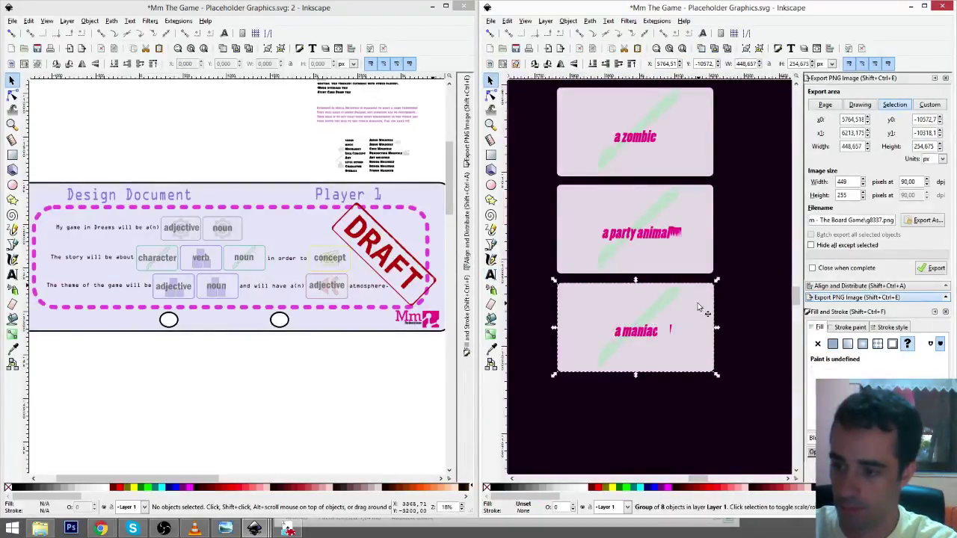
key("ctrl+d")
left_click_drag(697, 303, 698, 401)
- Change the text on the lower "a maniac" card to "a girl that shouts all the time" and centre it on the card
left_click(491, 275)
scroll(596, 348, "down", 4)
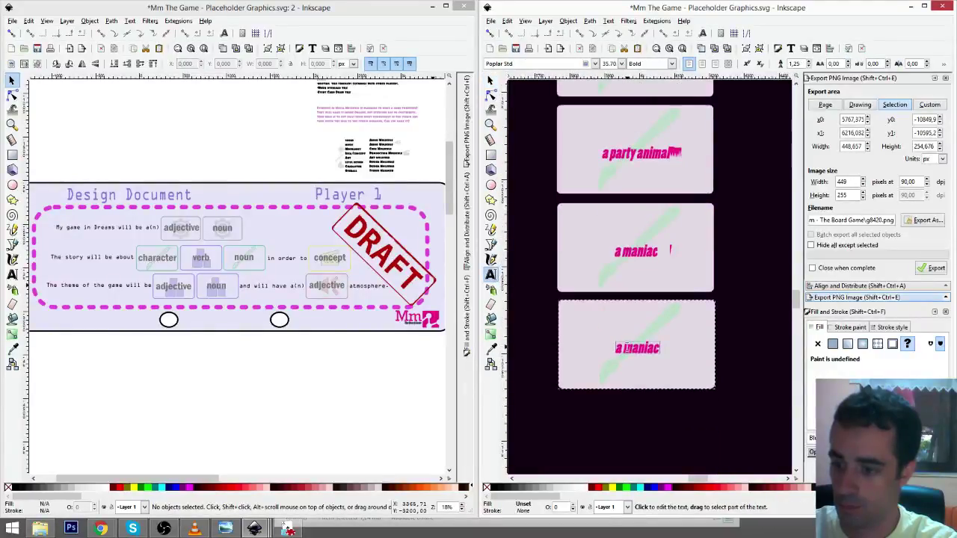
left_click_drag(623, 349, 671, 352)
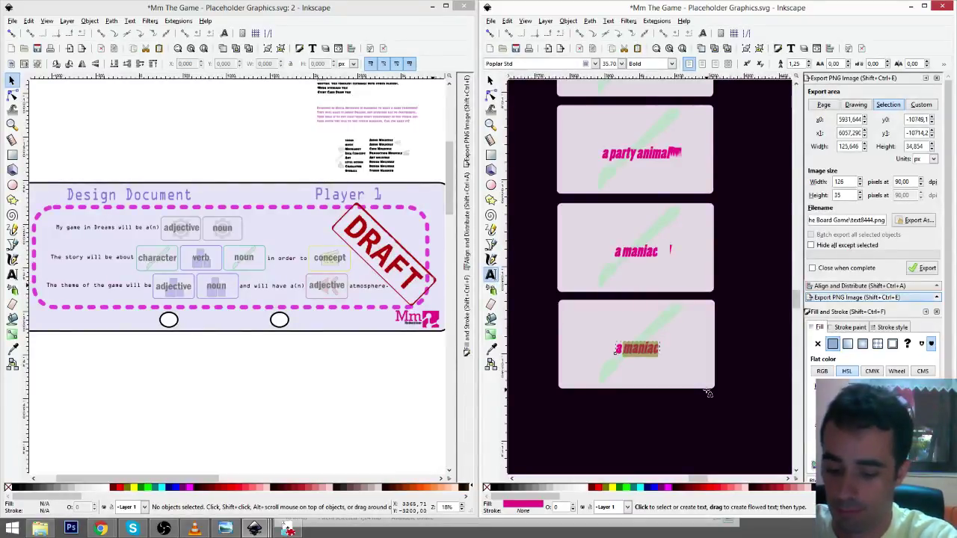
type("a girl that shouts")
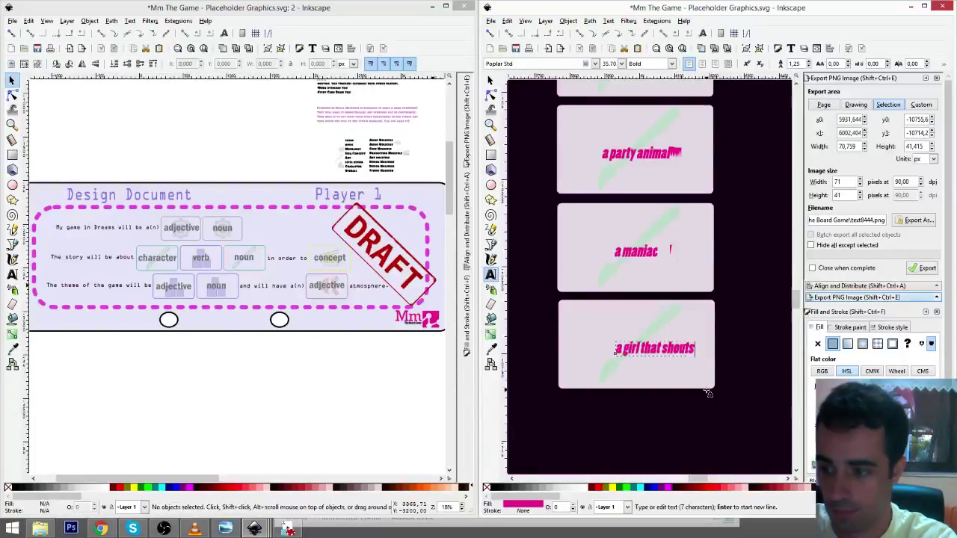
type(" all the time")
key("F1")
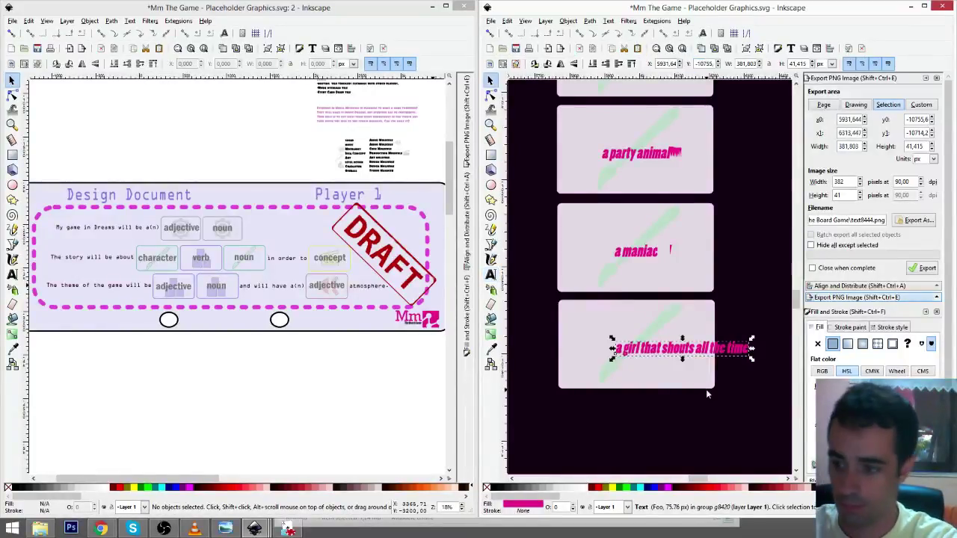
left_click_drag(681, 358, 637, 359)
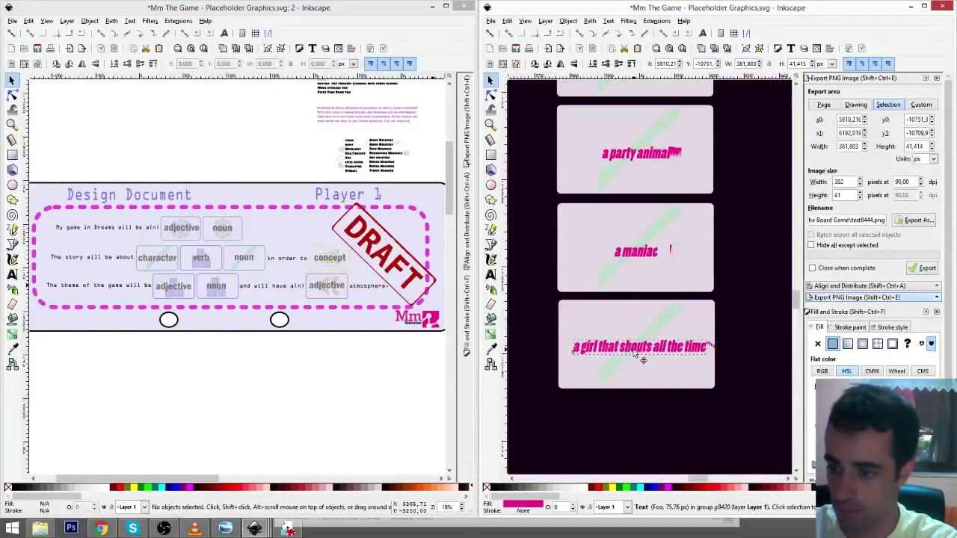
- Duplicate the "a girl that shouts all the time" card and place the copy directly below it
left_click(638, 356)
scroll(650, 336, "down", 4)
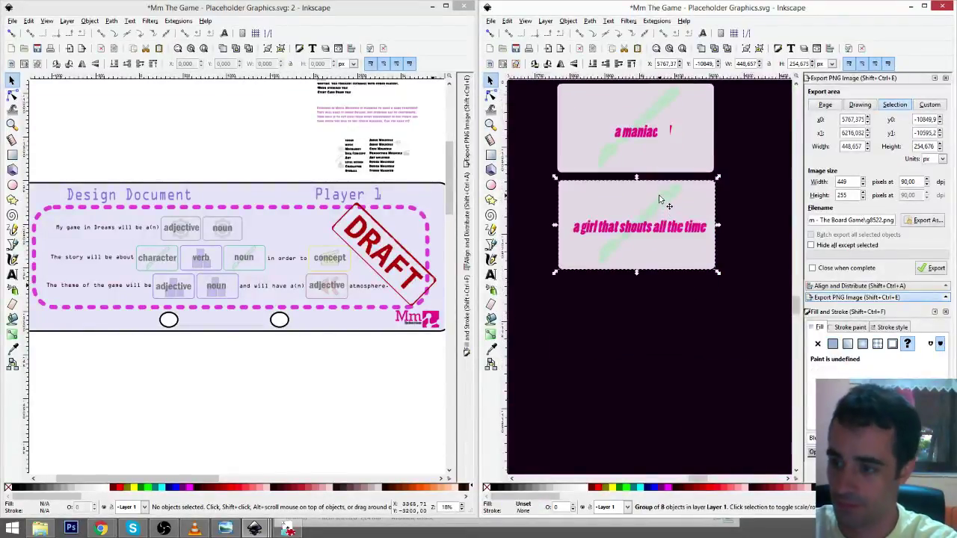
key("ctrl+d")
left_click_drag(659, 199, 659, 296)
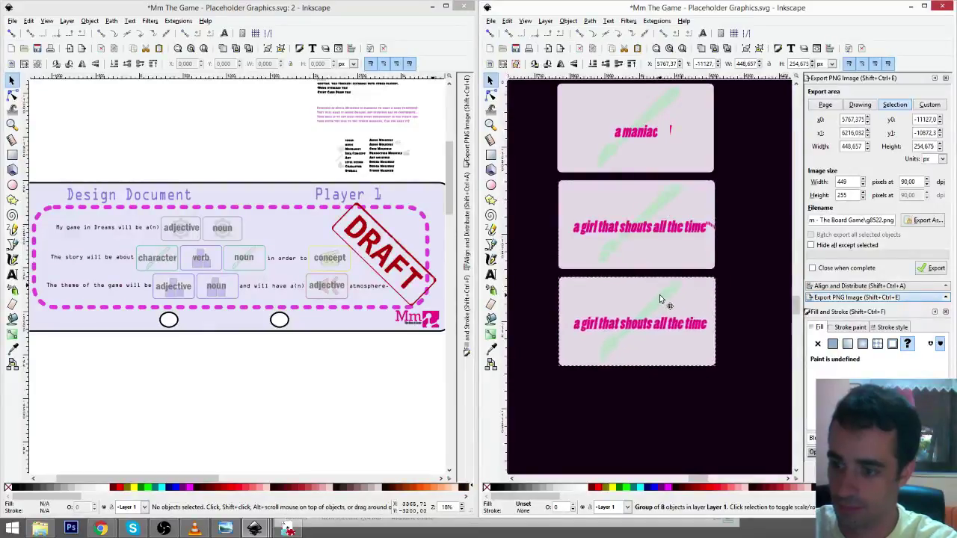
- Change the text on the lower "a girl that shouts all the time" card to "a pennyless king" and centre it on the card
left_click(491, 275)
left_click(605, 324)
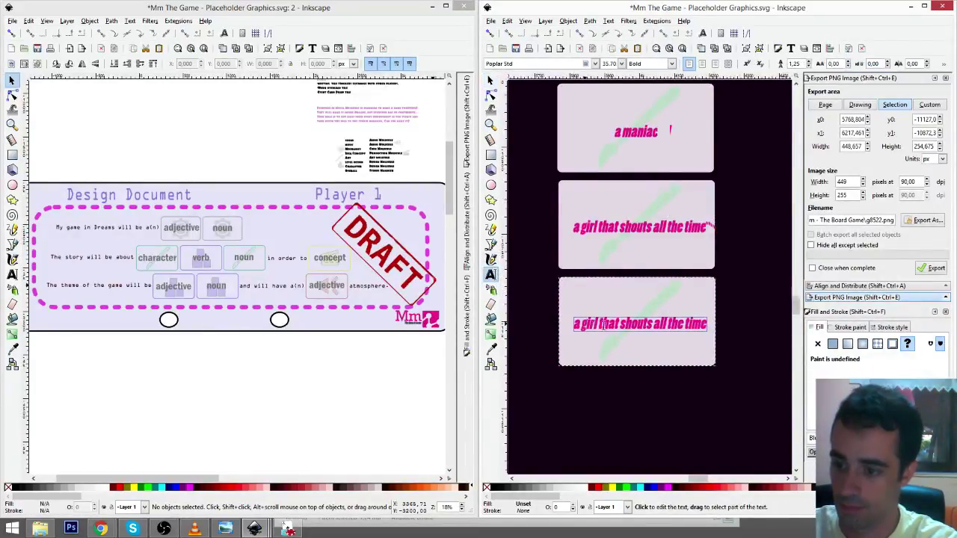
left_click_drag(587, 325, 731, 329)
key("BackSpace")
key("BackSpace")
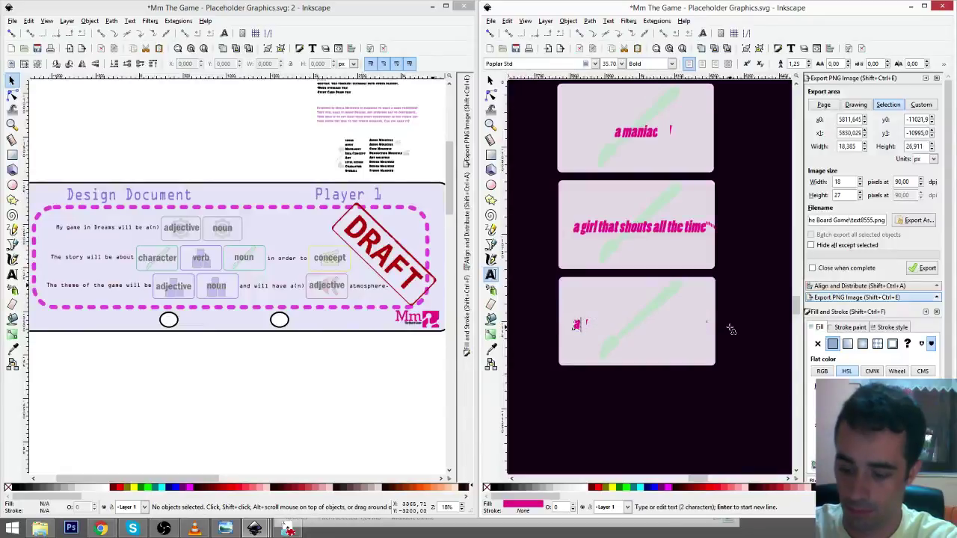
type("pennyless")
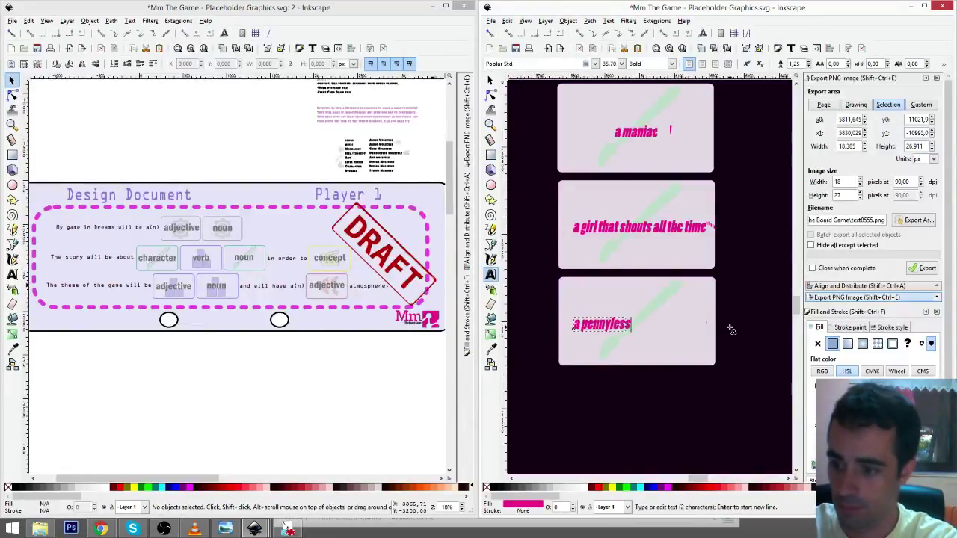
type(" Ki")
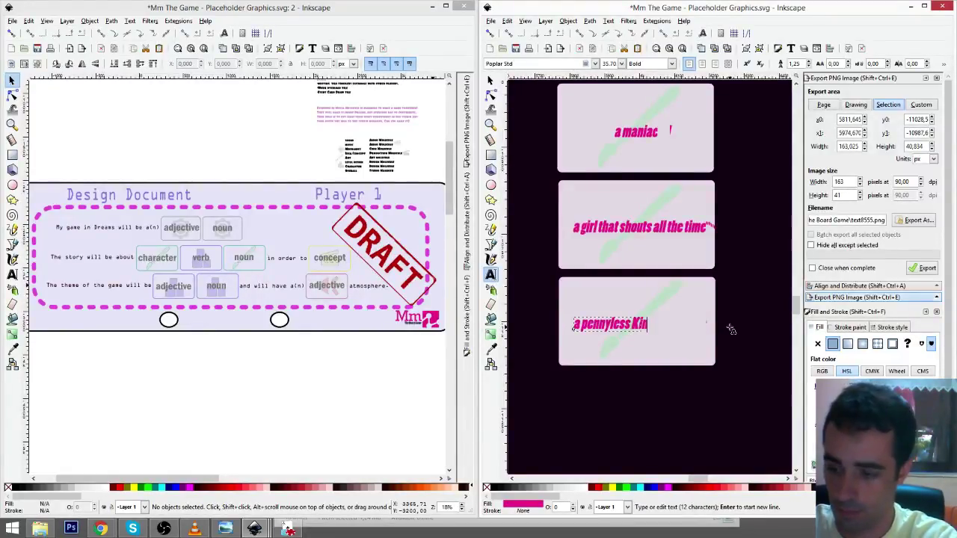
key("BackSpace")
key("BackSpace")
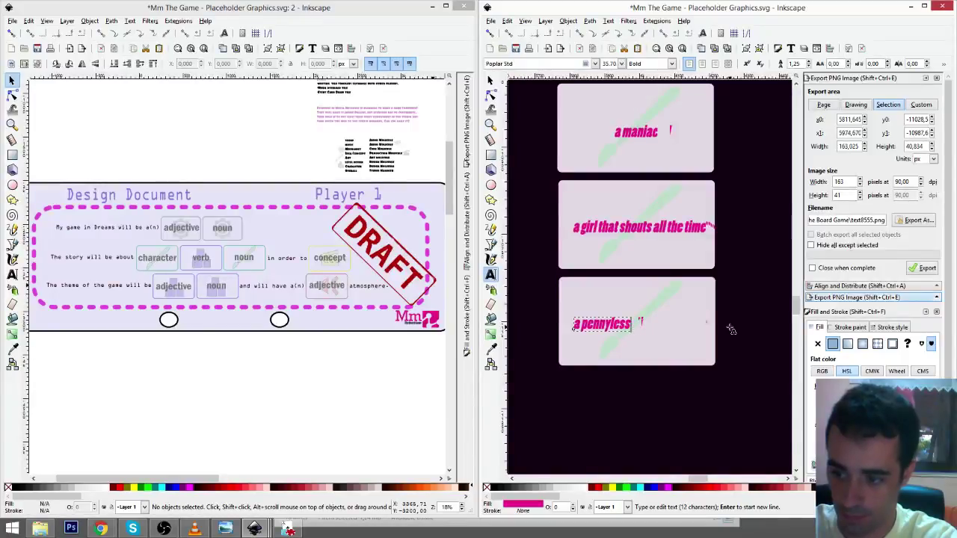
type("k")
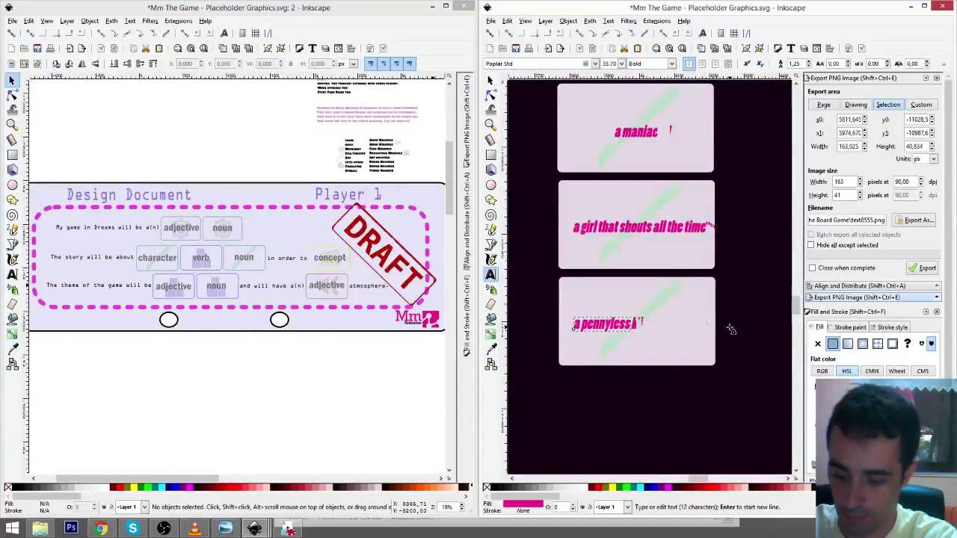
type("ing")
key("F1")
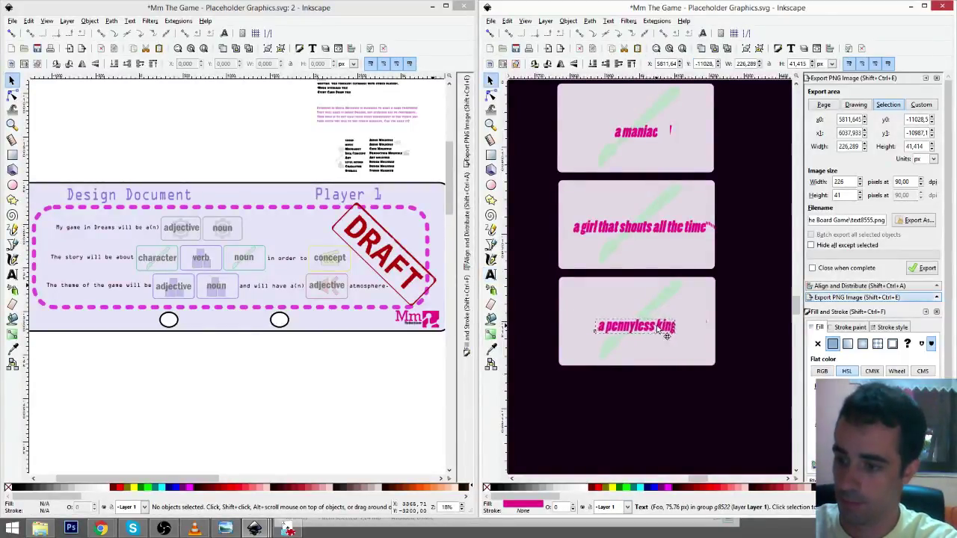
- Duplicate the "a pennyless king" card and place the copy directly below it
left_click(704, 299)
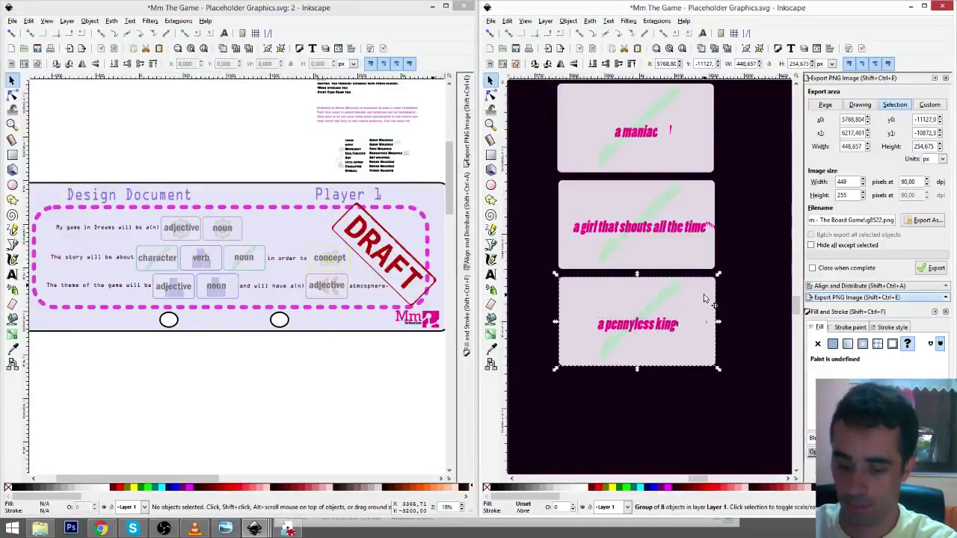
key("ctrl+d")
left_click_drag(700, 303, 700, 397)
- Change the text on the lower "a pennyless king" card to "a polite lion" and centre it on the card
left_click(490, 274)
scroll(588, 359, "down", 1)
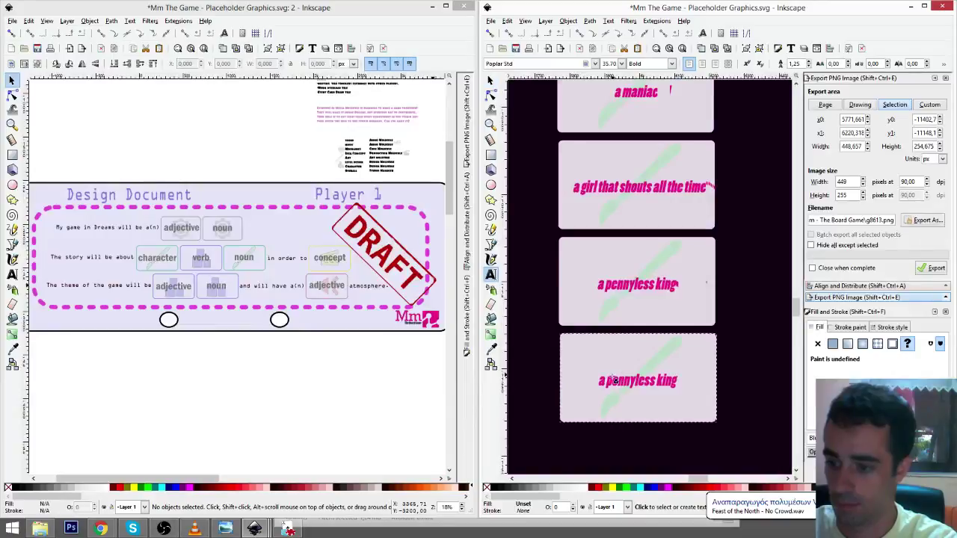
left_click_drag(607, 381, 693, 382)
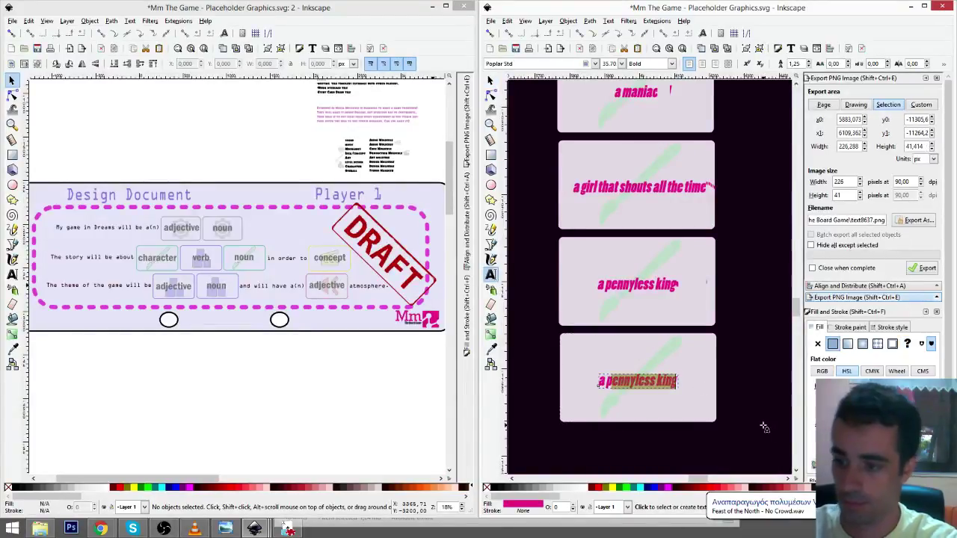
type("polite")
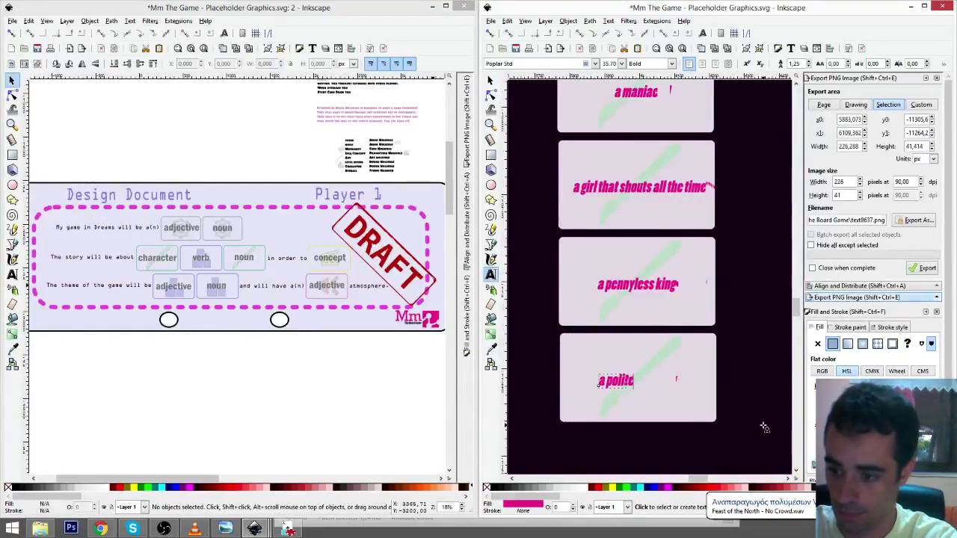
type(" lion")
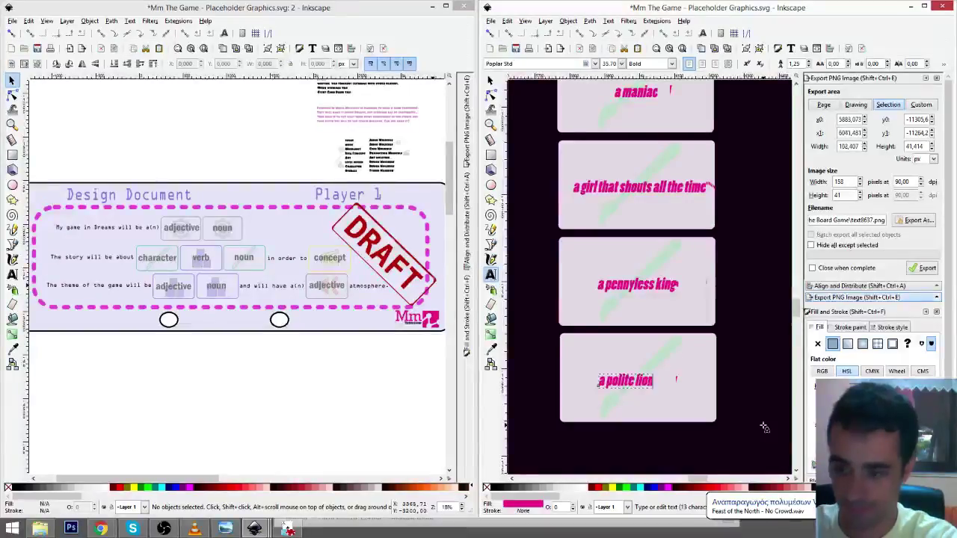
key("F1")
left_click_drag(640, 382, 662, 389)
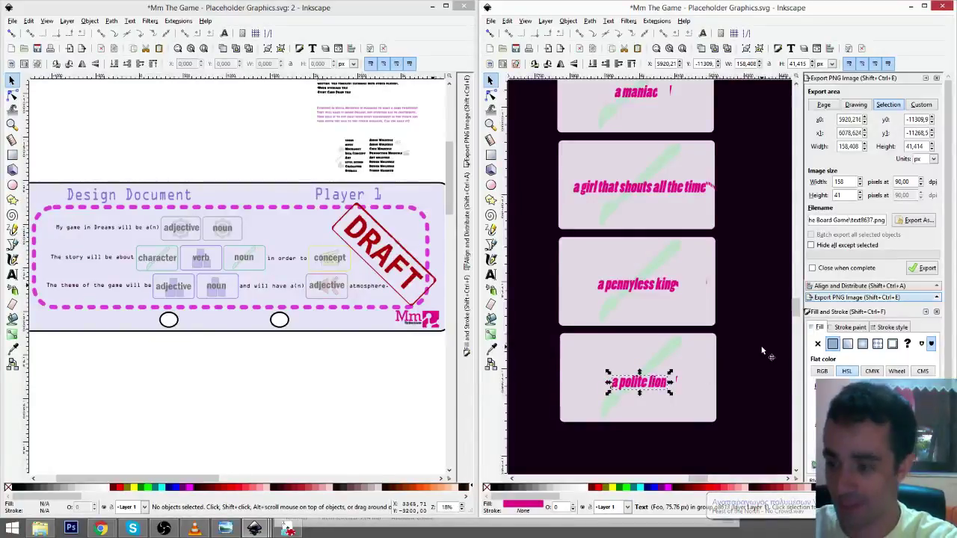
- Select the whole "a polite lion" card at the end of the column
left_click(748, 346)
scroll(748, 346, "down", 3)
left_click(709, 271)
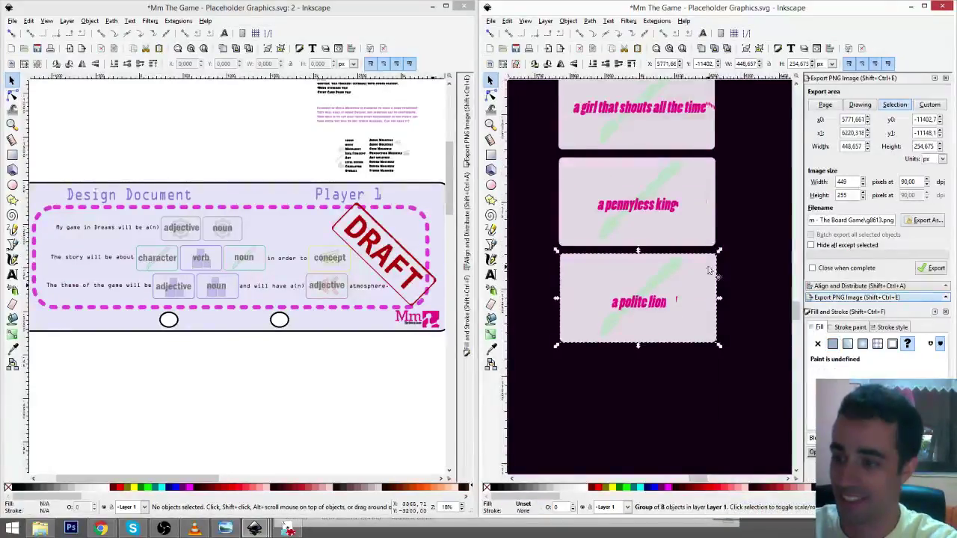
- Duplicate the "a polite lion" card, place the copy directly below it, and change the copy's text to "a man in large trousers"
key("ctrl+d")
left_click_drag(708, 271, 691, 363)
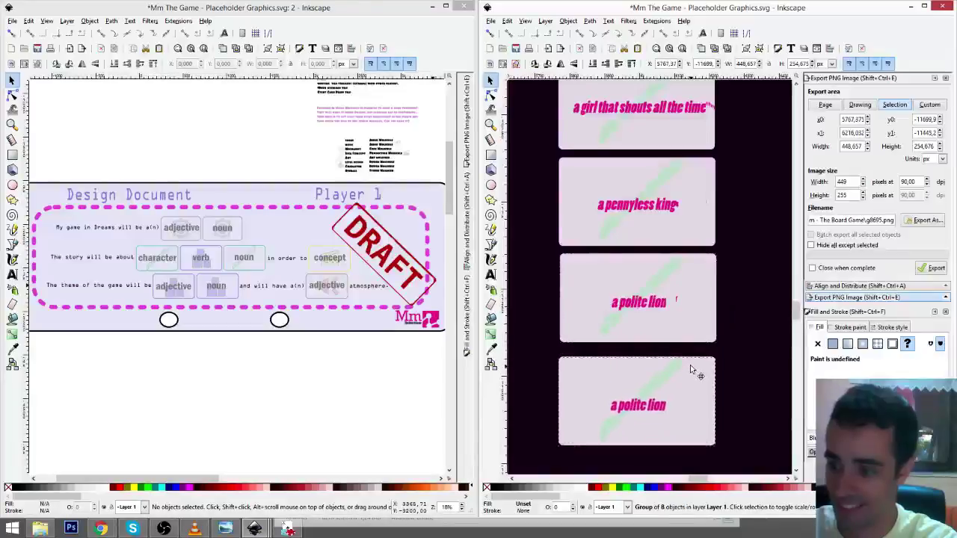
key("t")
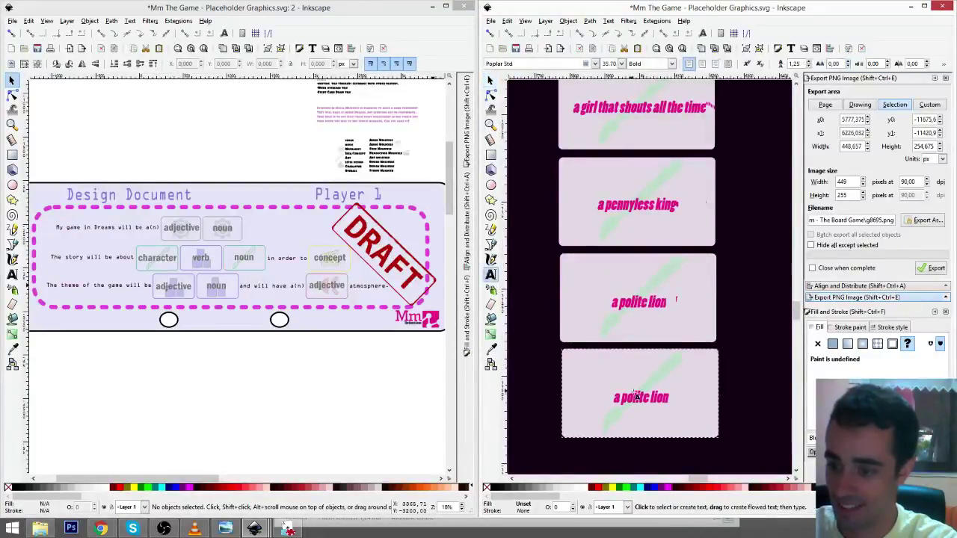
scroll(635, 335, "down", 3)
left_click_drag(621, 317, 690, 320)
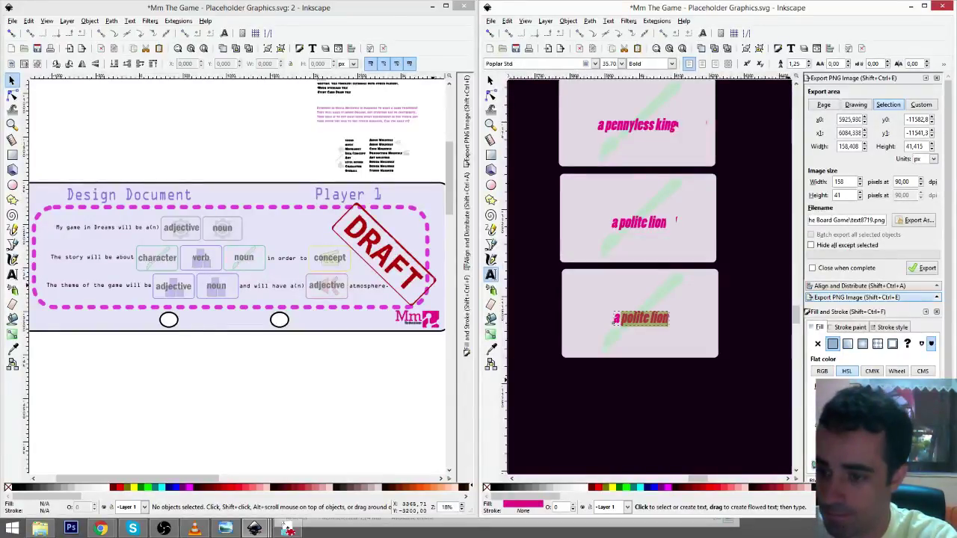
type("a man in")
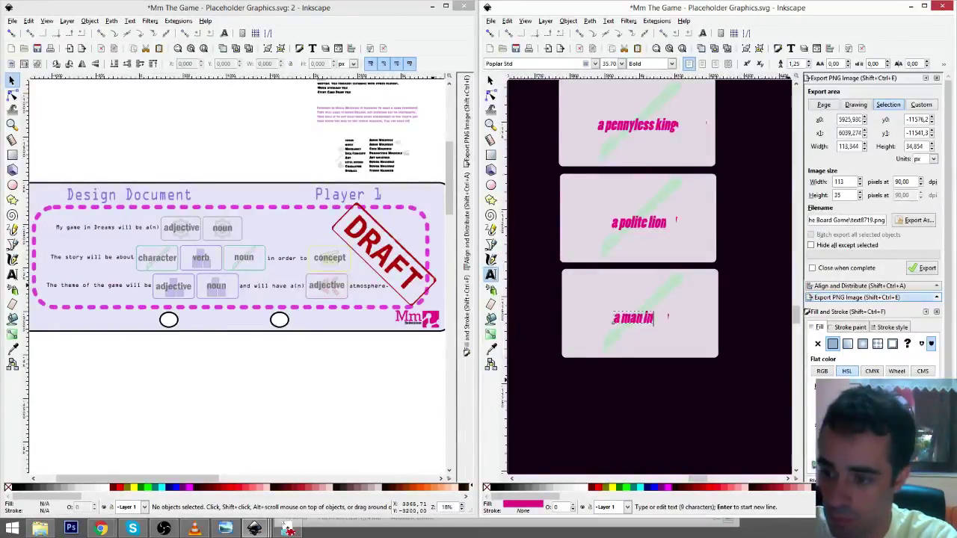
type(" large trousers")
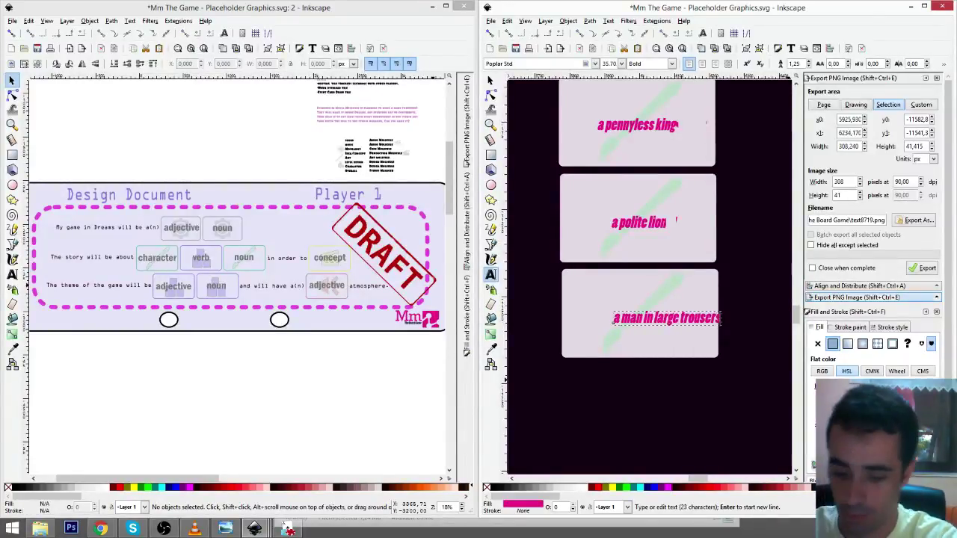
key("F1")
- Center the "a man in large trousers" text on its card and place a duplicate of the card below it
left_click_drag(703, 323, 698, 388)
left_click(682, 320)
key("ctrl+d")
- Replace the text on the lowest "a man in large trousers" card with "a hardcore fan" and center it on the card
left_click(490, 273)
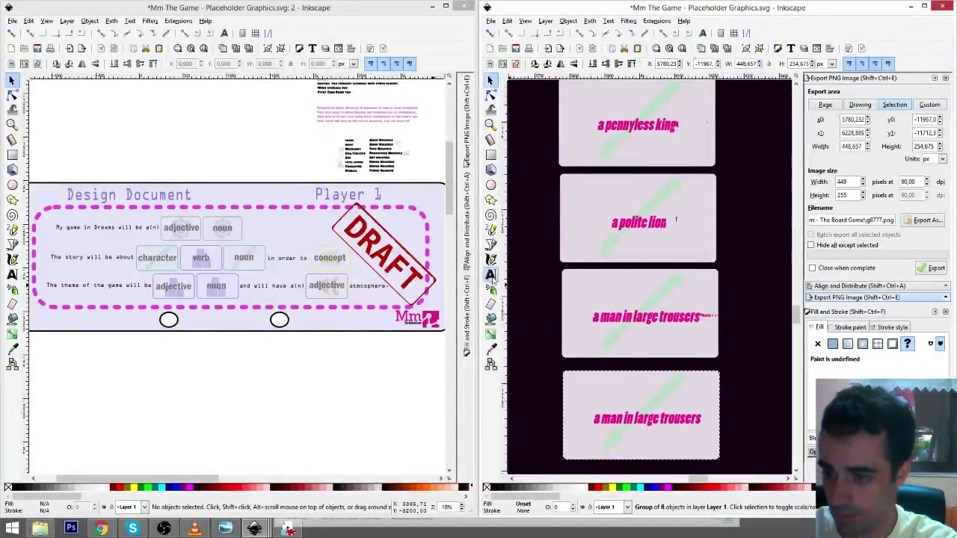
left_click(622, 419)
key("ctrl+a")
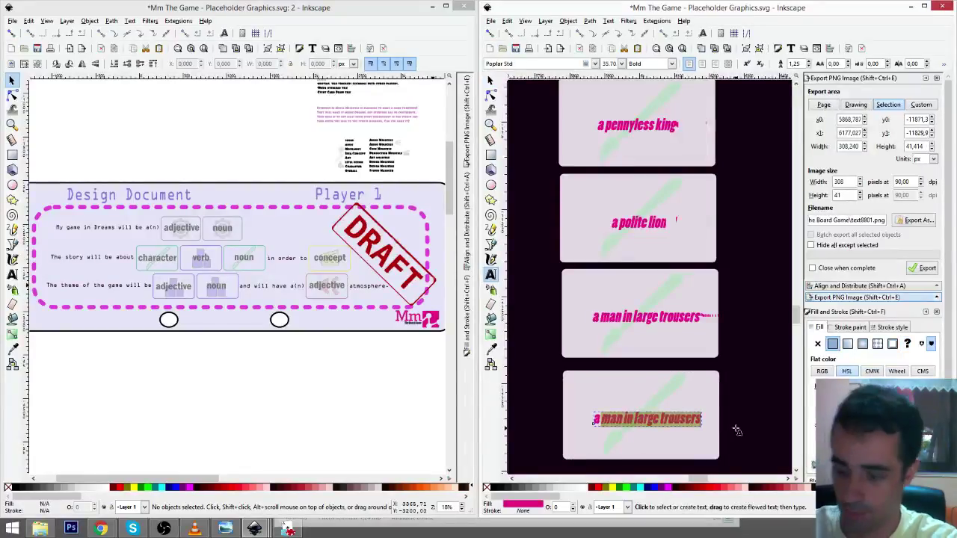
type("a ka")
type("rdcore")
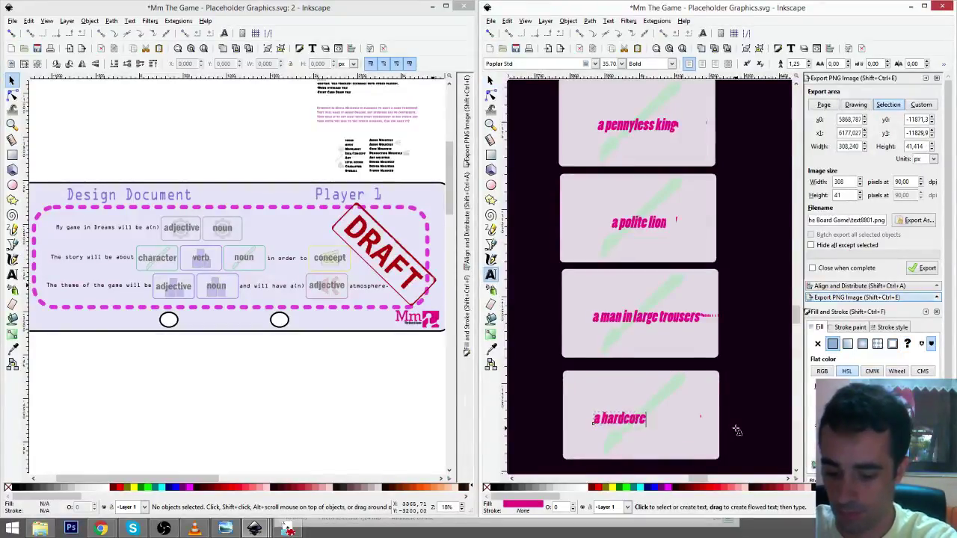
type(" fan")
key("F1")
left_click_drag(643, 419, 657, 419)
- Duplicate the "a hardcore fan" card and place the copy directly below it in the column
scroll(740, 385, "down", 4)
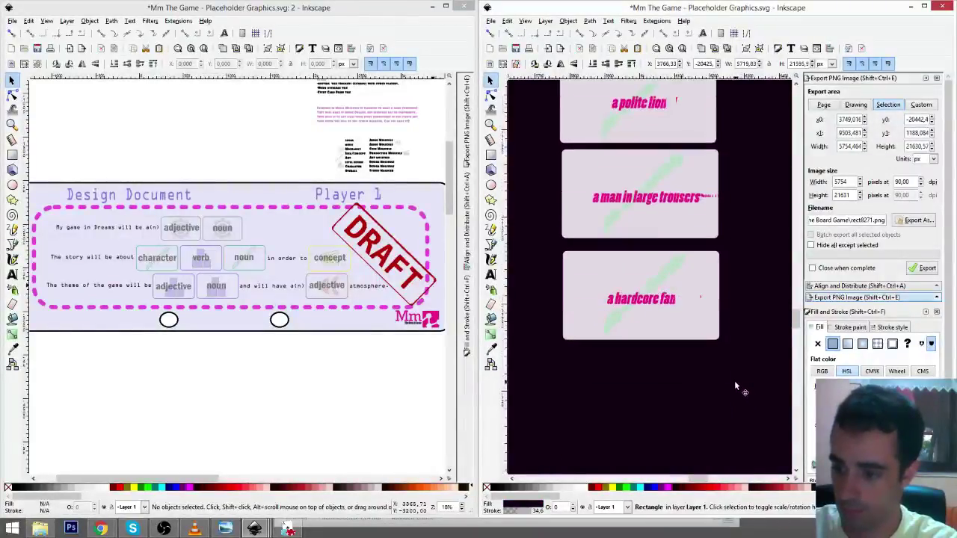
left_click(702, 294)
key("ctrl+d")
left_click_drag(703, 292, 705, 383)
- Change the text on the lower "a hardcore fan" card to "a silly umbrella"
left_click(491, 275)
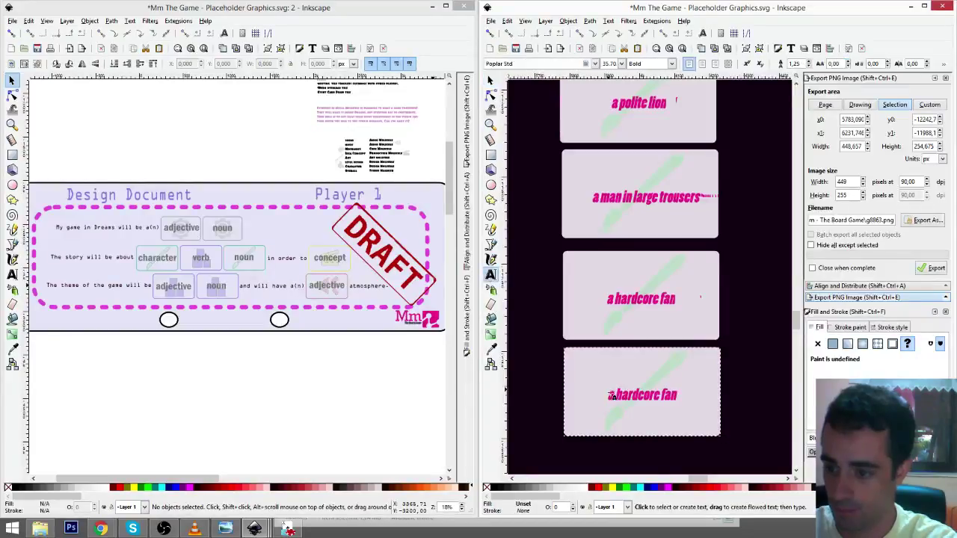
triple_click(618, 397)
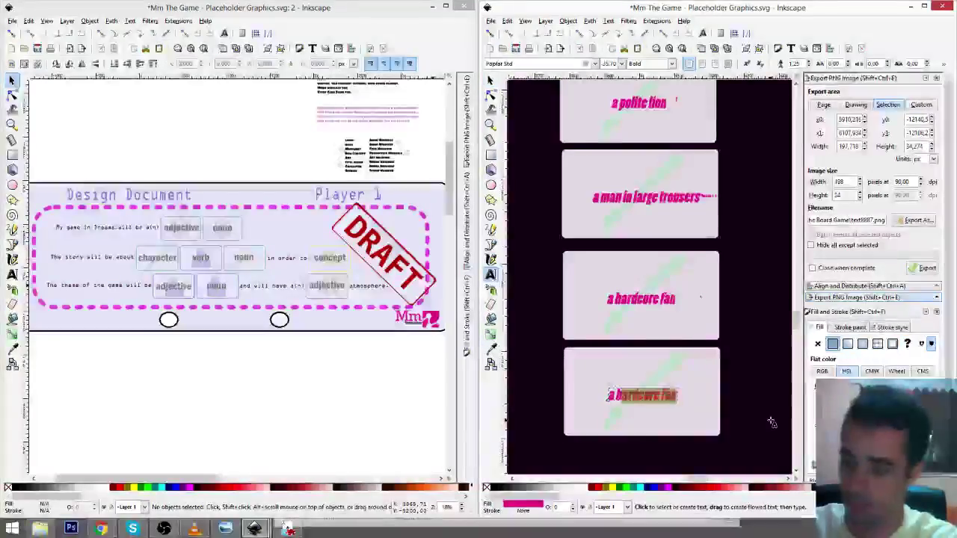
type("a silly")
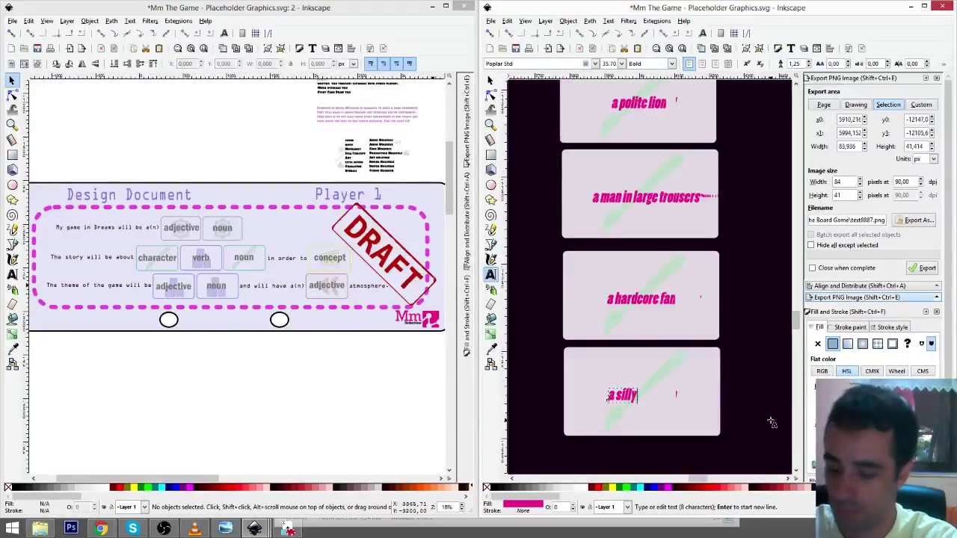
type(" umbrella")
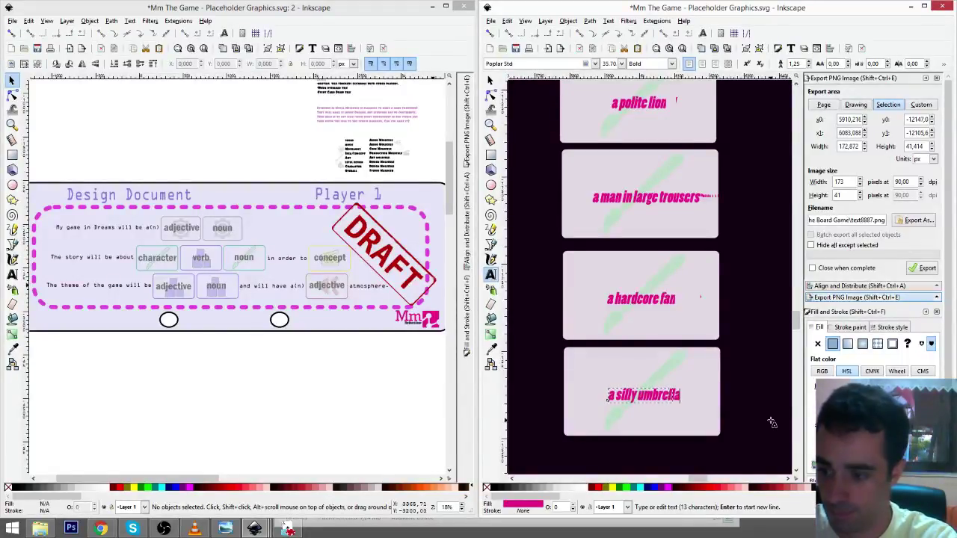
key("F1")
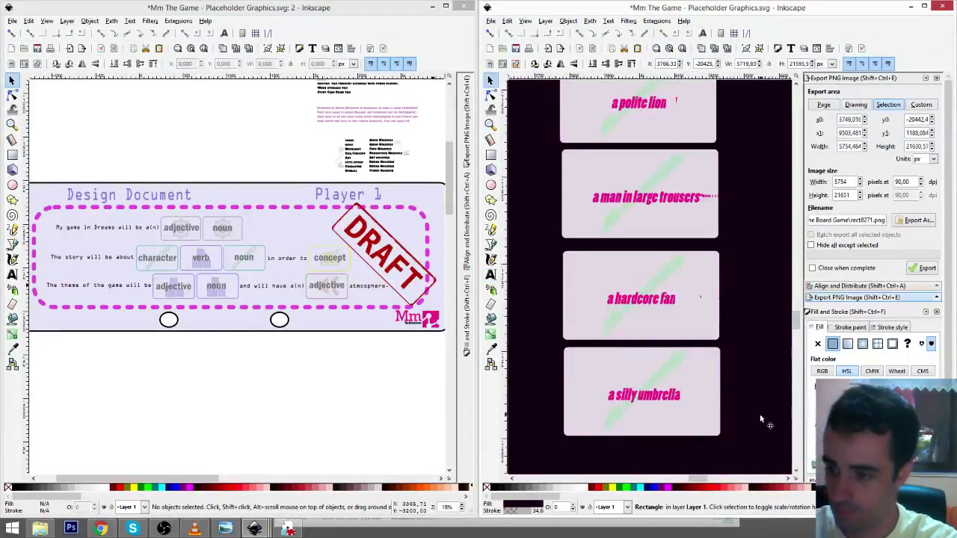
- Duplicate the "a silly umbrella" card and place the copy directly below it in the column
scroll(744, 374, "down", 3)
left_click(714, 299)
key("ctrl+d")
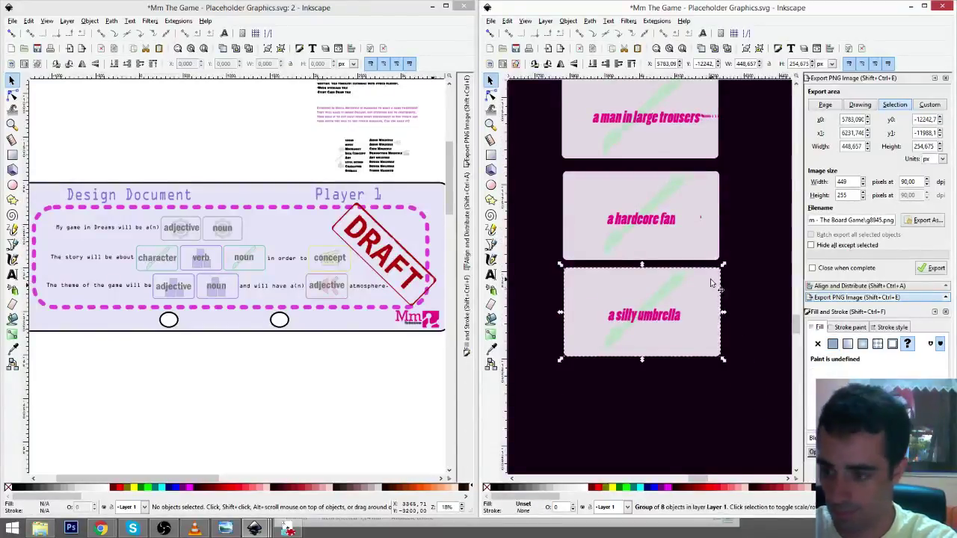
left_click_drag(714, 299, 706, 390)
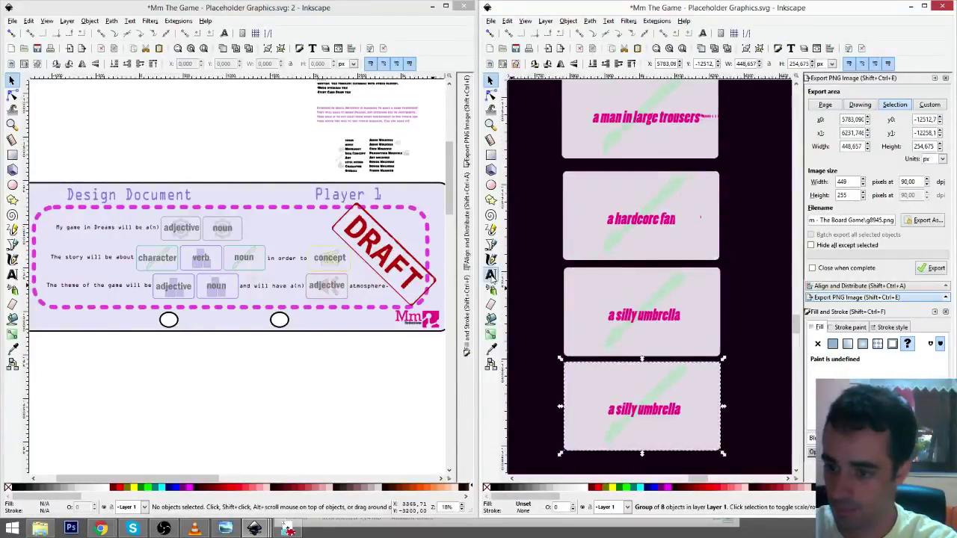
- Replace the text on the lower "a silly umbrella" card with "the undertaker"
key("F8")
left_click_drag(616, 410, 774, 432)
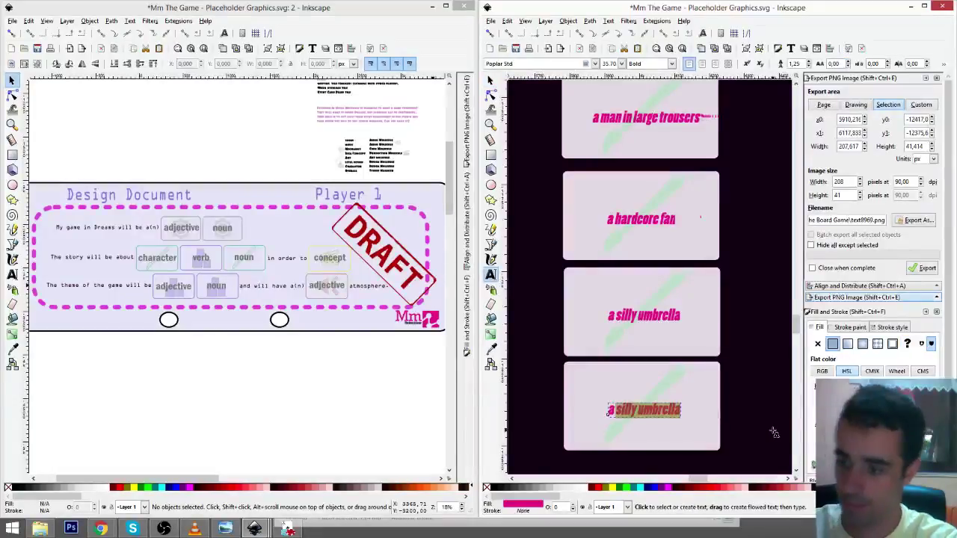
key("BackSpace")
key("BackSpace")
key("BackSpace")
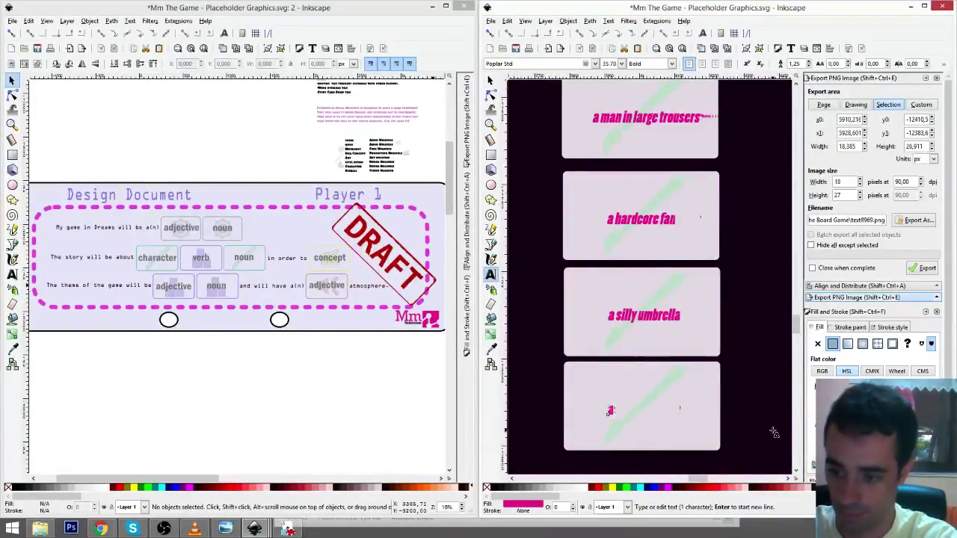
type("the")
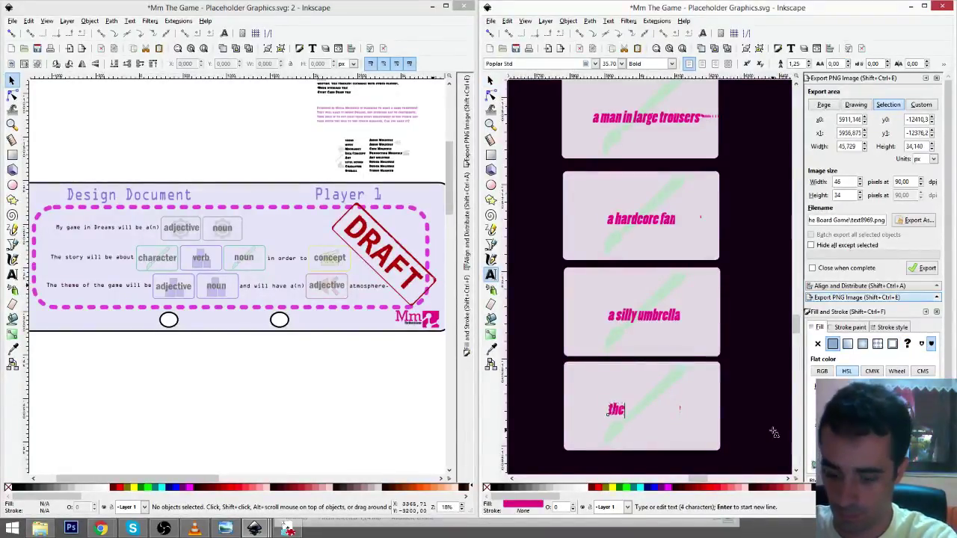
type(" un")
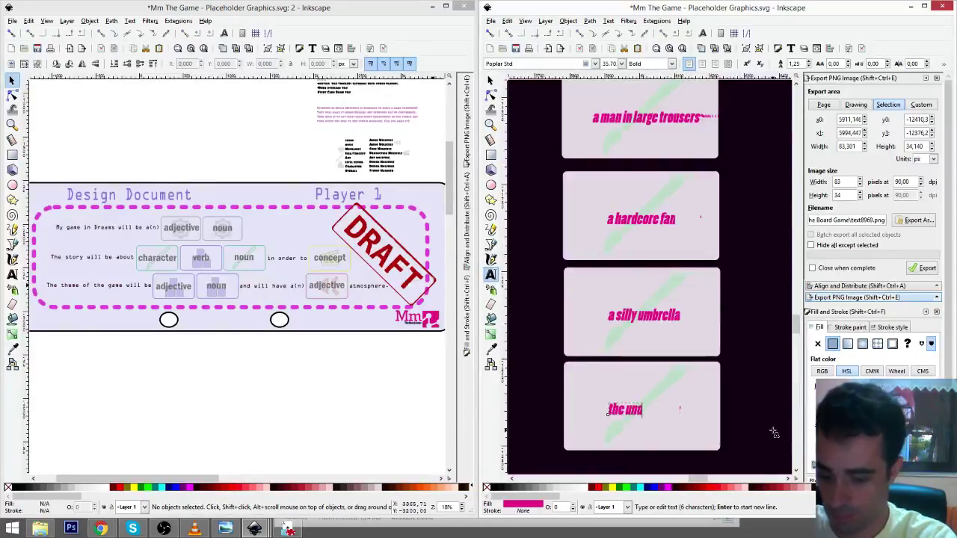
type("dertaker")
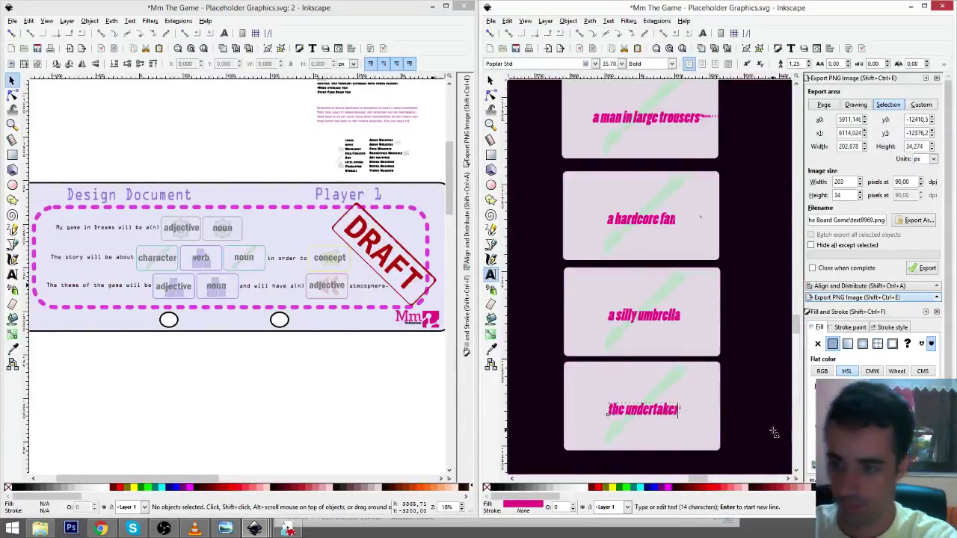
key("F1")
left_click(760, 410)
- Duplicate "the undertaker" card and place the copy directly below it in the column
scroll(759, 430, "down", 4)
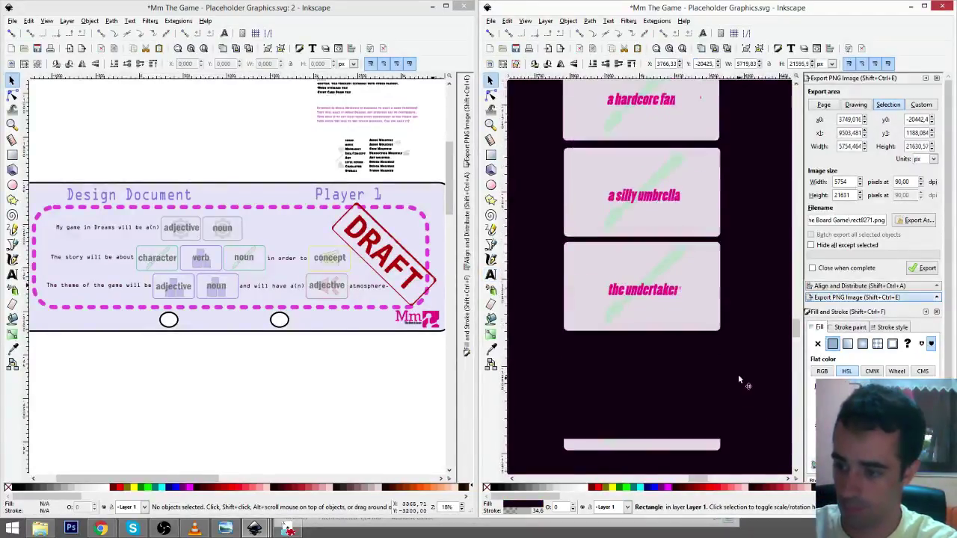
left_click(697, 252)
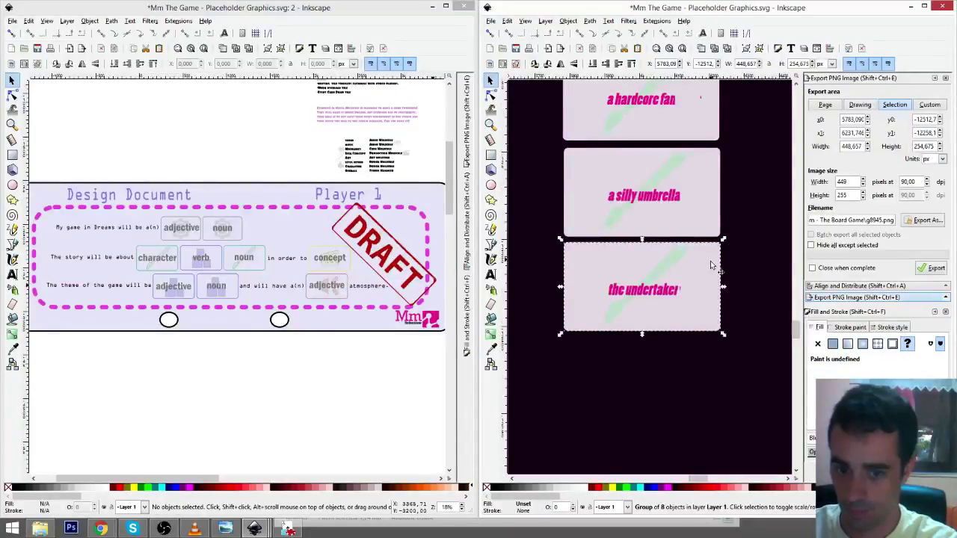
key("ctrl+d")
left_click_drag(707, 262, 706, 358)
- Replace the text on the lower "the undertaker" card with "an ant" and center it on the card
left_click(491, 274)
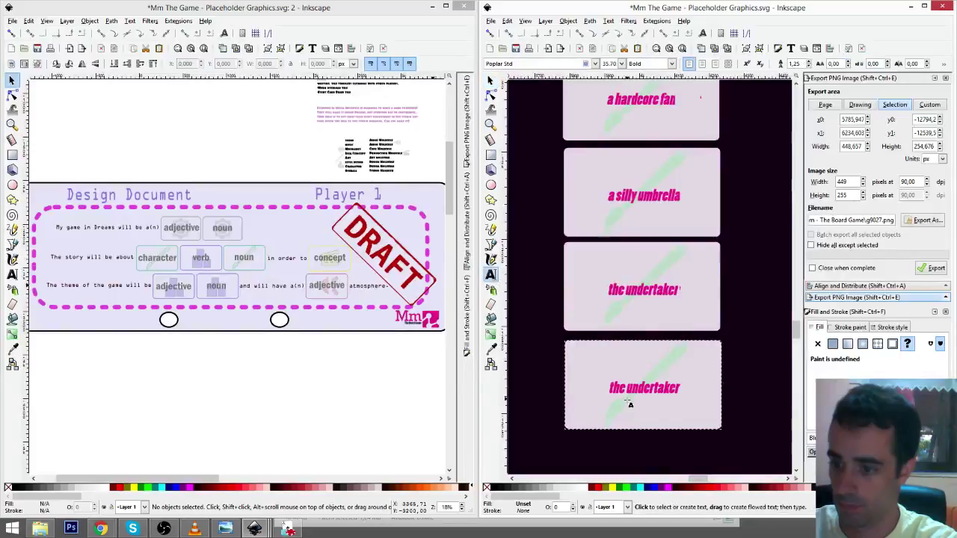
left_click_drag(611, 388, 684, 387)
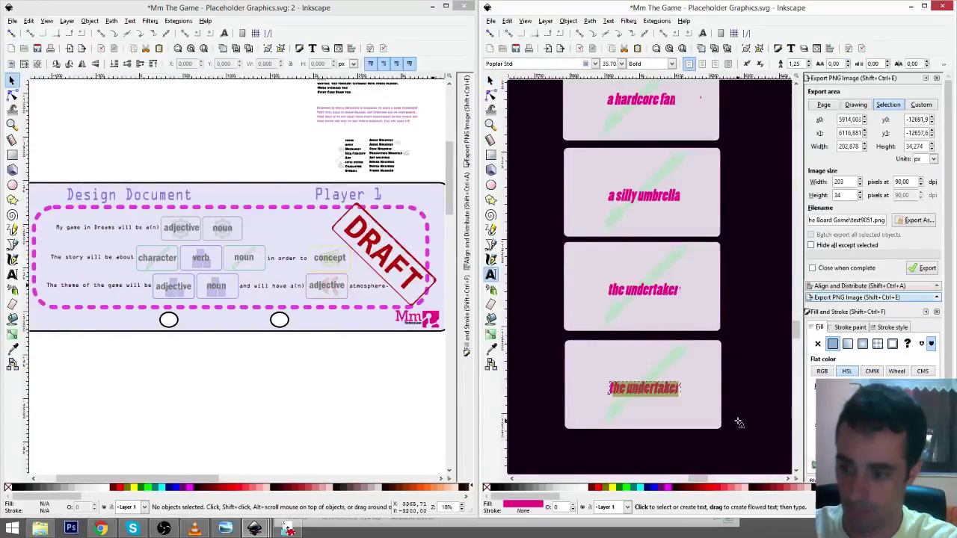
key("BackSpace")
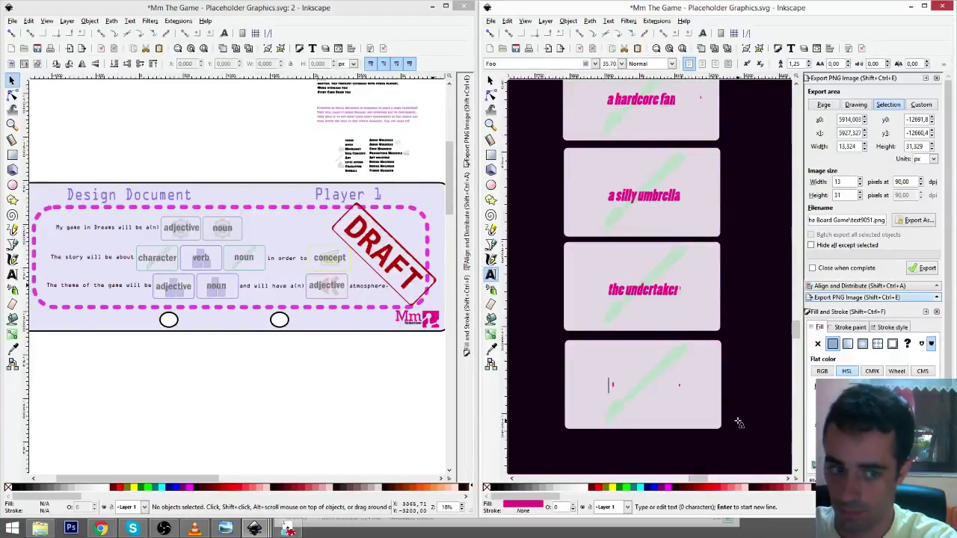
type("an ani")
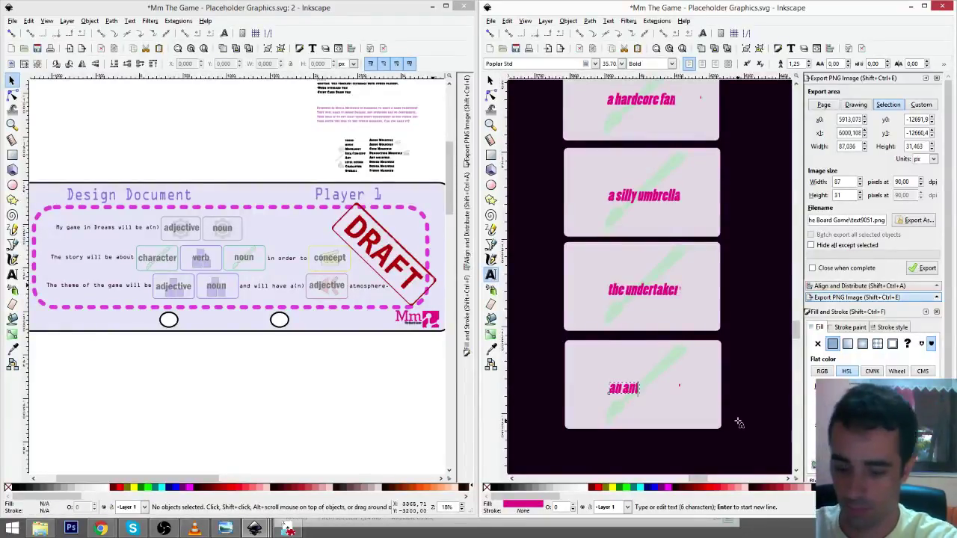
key("F1")
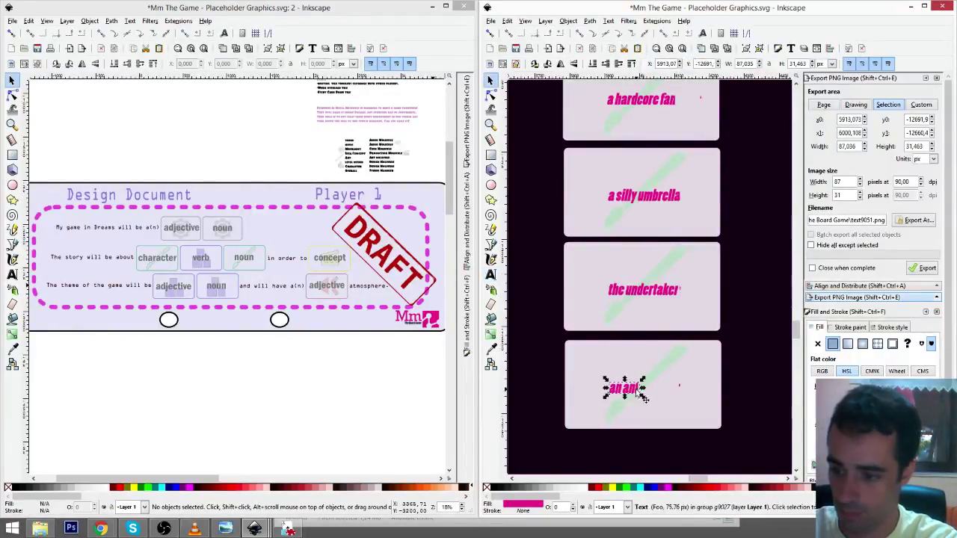
left_click_drag(635, 389, 657, 395)
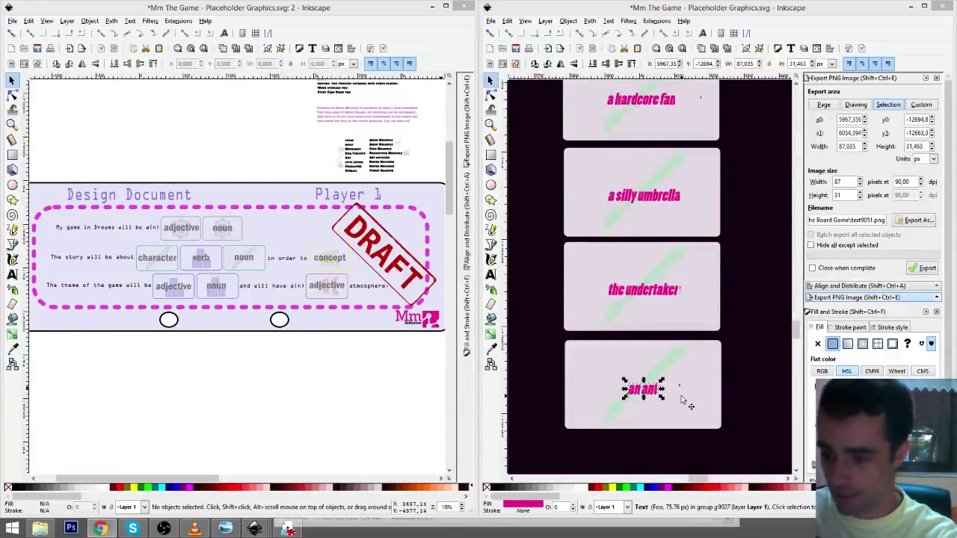
left_click_drag(651, 391, 652, 389)
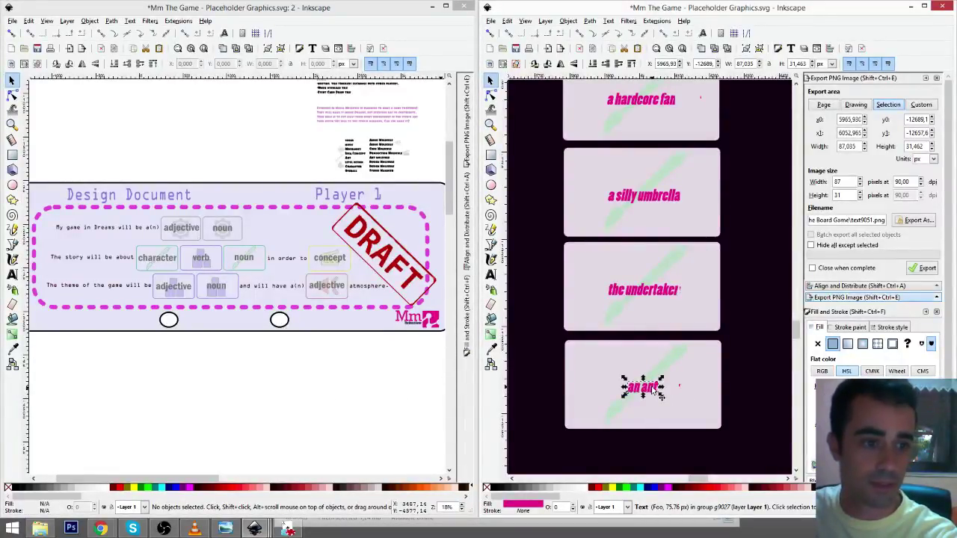
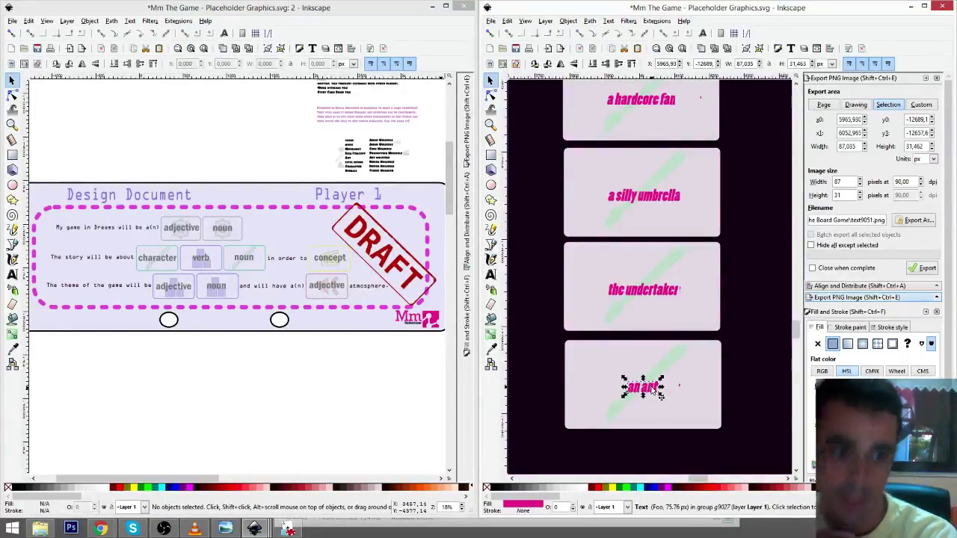
left_click(732, 380)
scroll(699, 404, "down", 2)
scroll(688, 374, "down", 3, "ctrl")
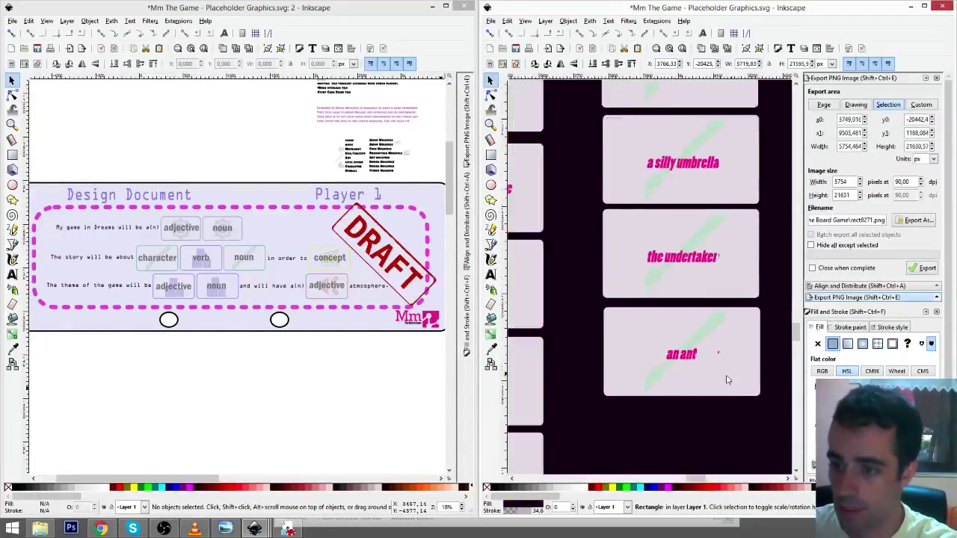
left_click_drag(662, 392, 678, 390)
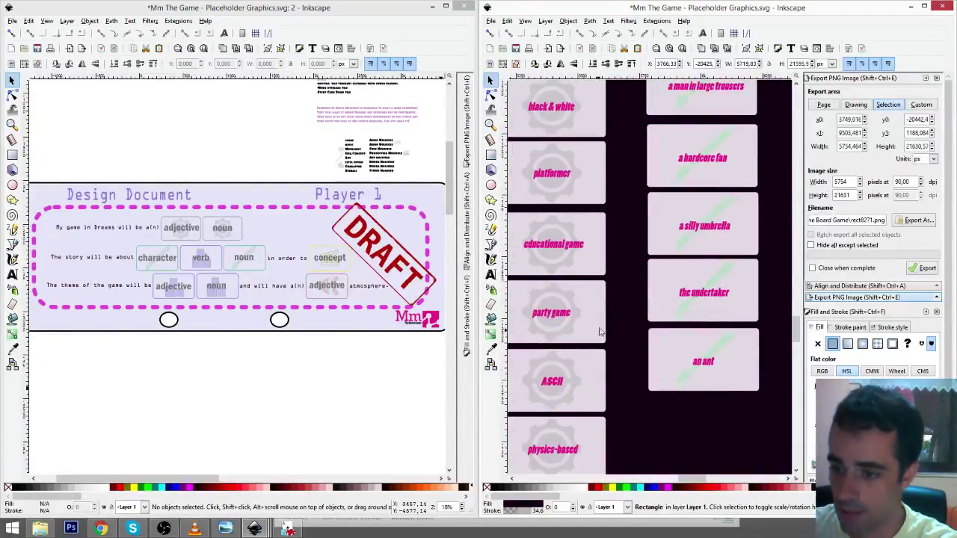
scroll(647, 404, "down", 2)
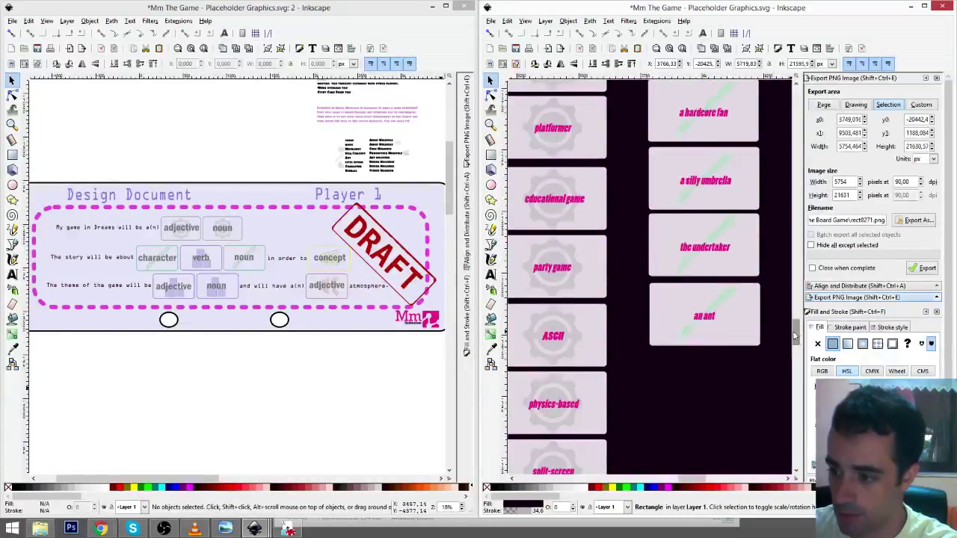
scroll(794, 336, "down", 3)
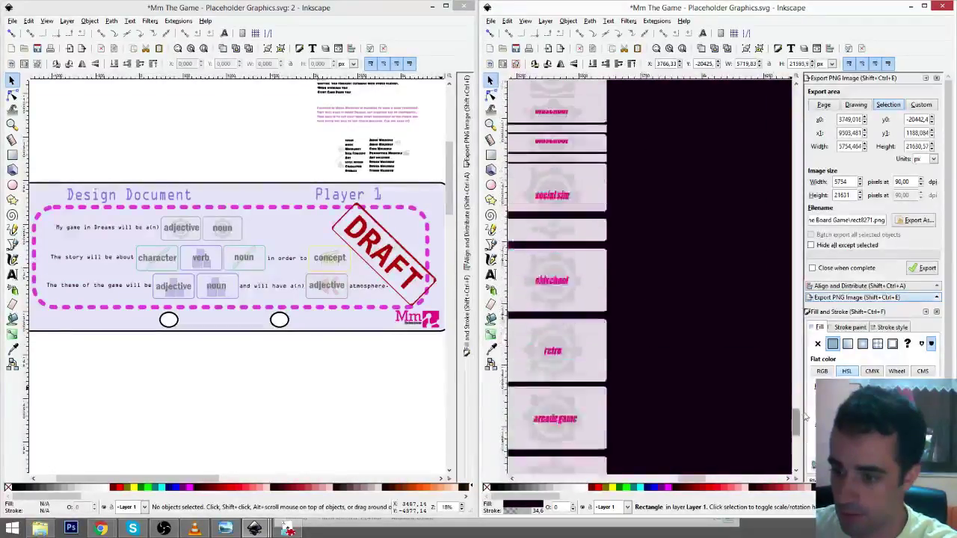
- Duplicate the "an ant" card and place the copy directly below it in the column
left_click_drag(805, 336, 805, 334)
left_click_drag(722, 357, 635, 370)
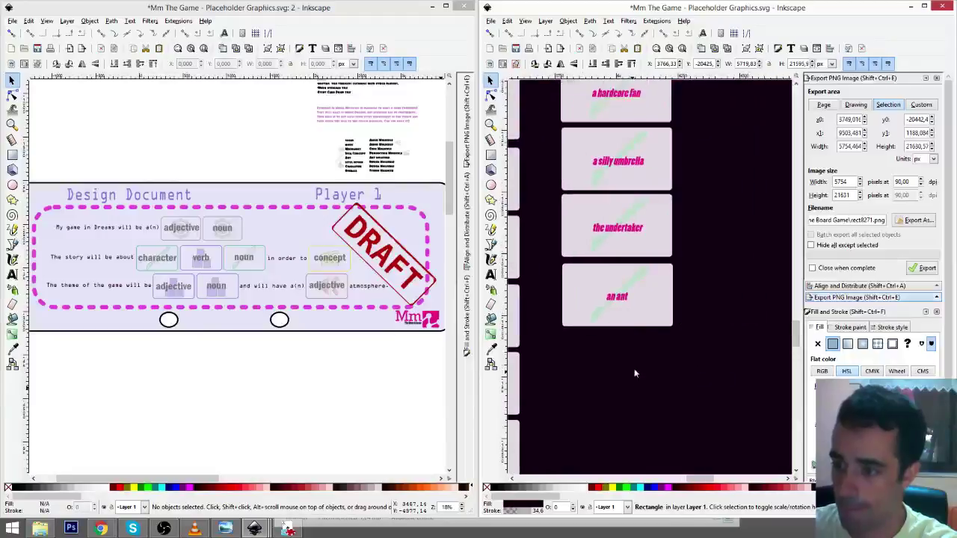
scroll(651, 341, "up", 1)
left_click_drag(661, 331, 687, 333)
left_click(690, 306)
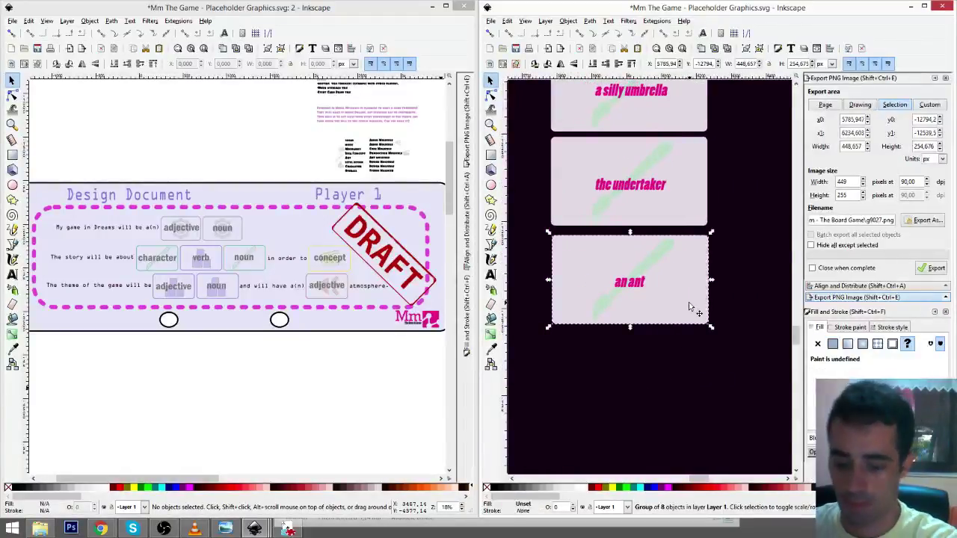
key("ctrl+d")
left_click_drag(694, 281, 695, 379)
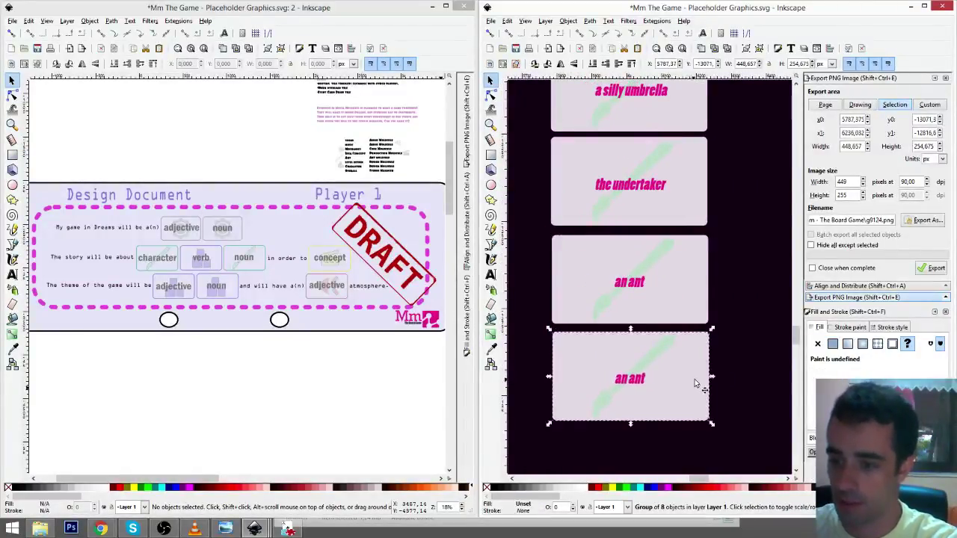
- Replace the text on the lower "an ant" card with "an important person" and center it on the card
scroll(723, 349, "left", 1)
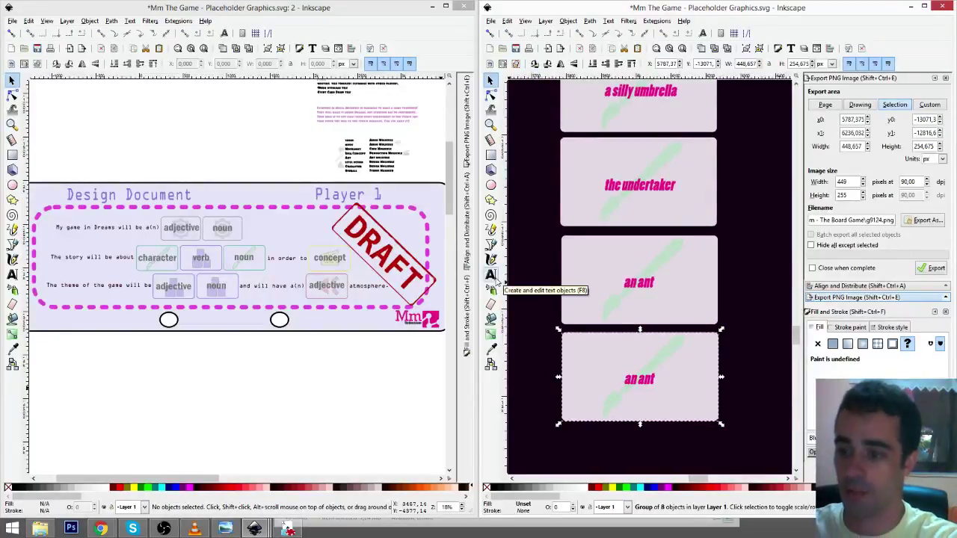
left_click(492, 276)
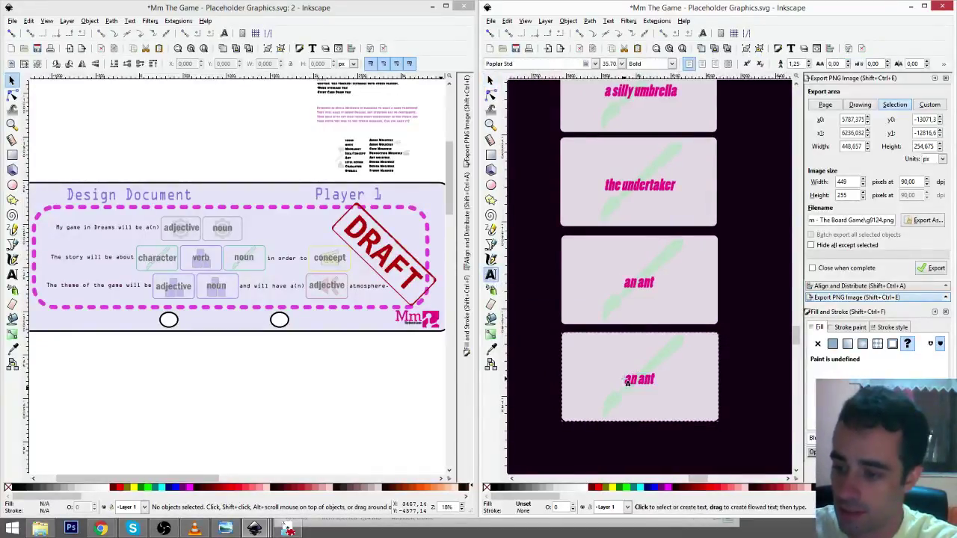
left_click_drag(627, 382, 734, 443)
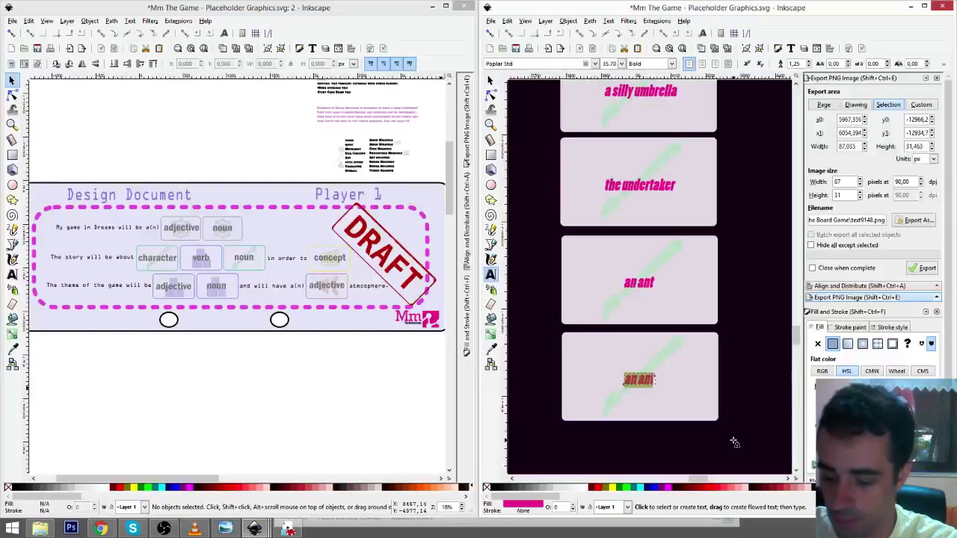
type("an imp")
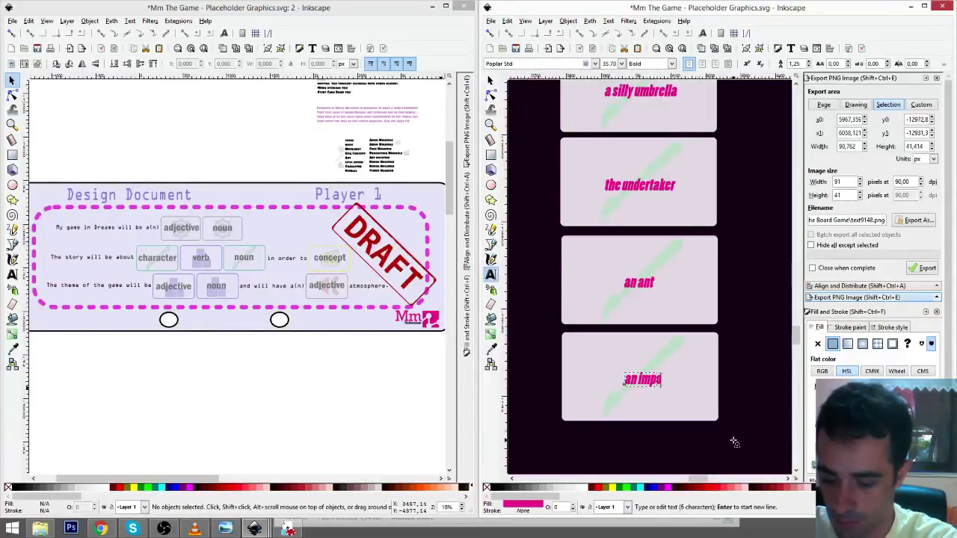
type("ortant pe")
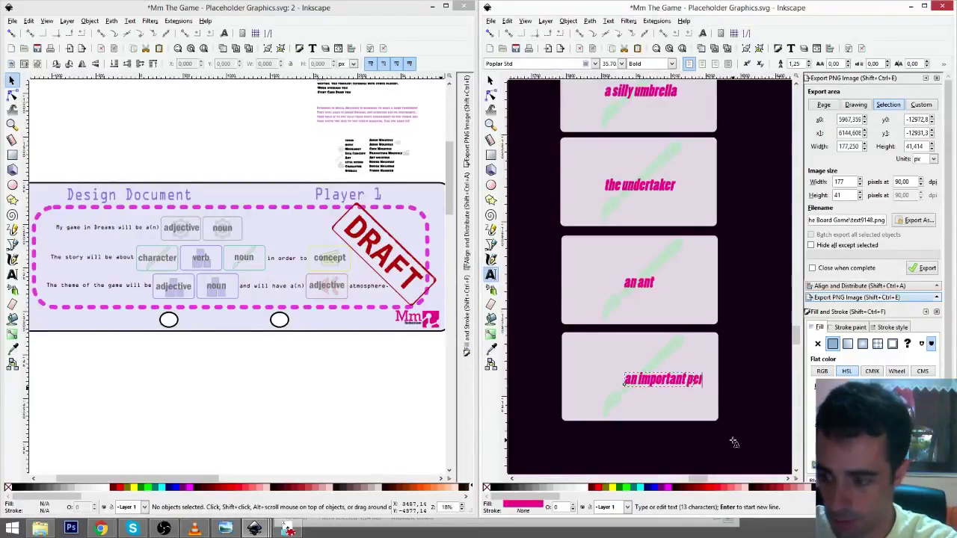
type("rson")
key("F1")
left_click_drag(710, 385, 681, 390)
- Duplicate the "an important person" card and place the copy directly below it in the column
left_click(708, 409)
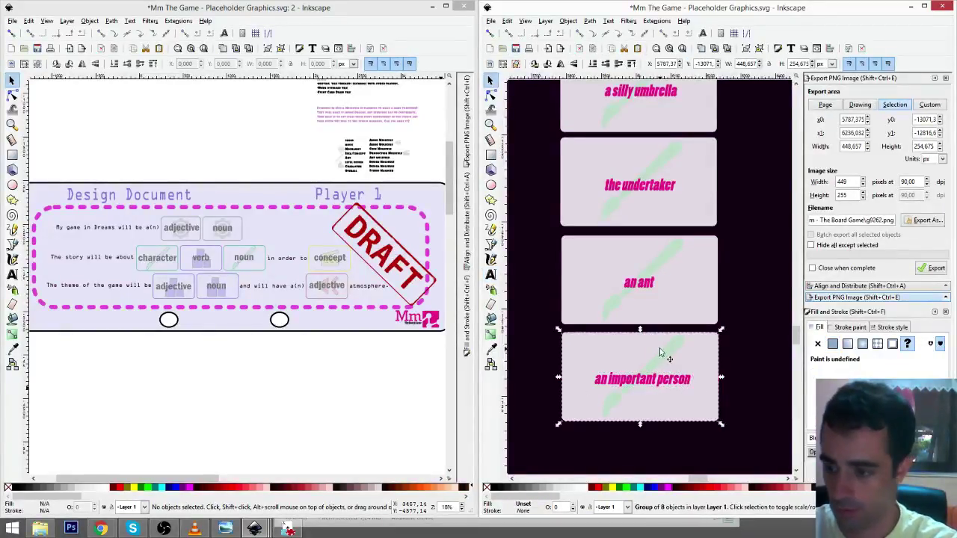
key("ctrl+d")
left_click_drag(660, 352, 662, 448)
- Replace the text on the lower "an important person" card with "the president of USA"
scroll(677, 438, "down", 4)
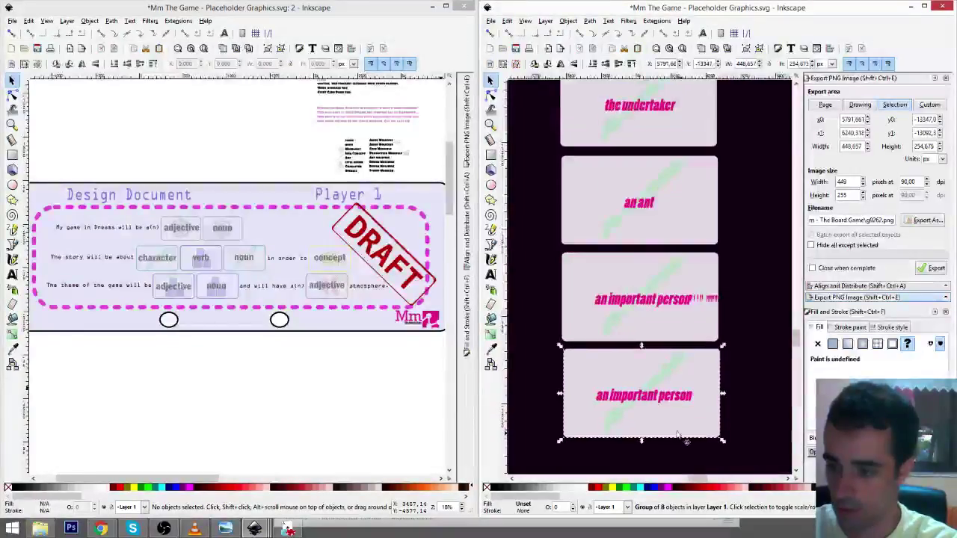
left_click(491, 275)
left_click(706, 400)
key("ctrl+a")
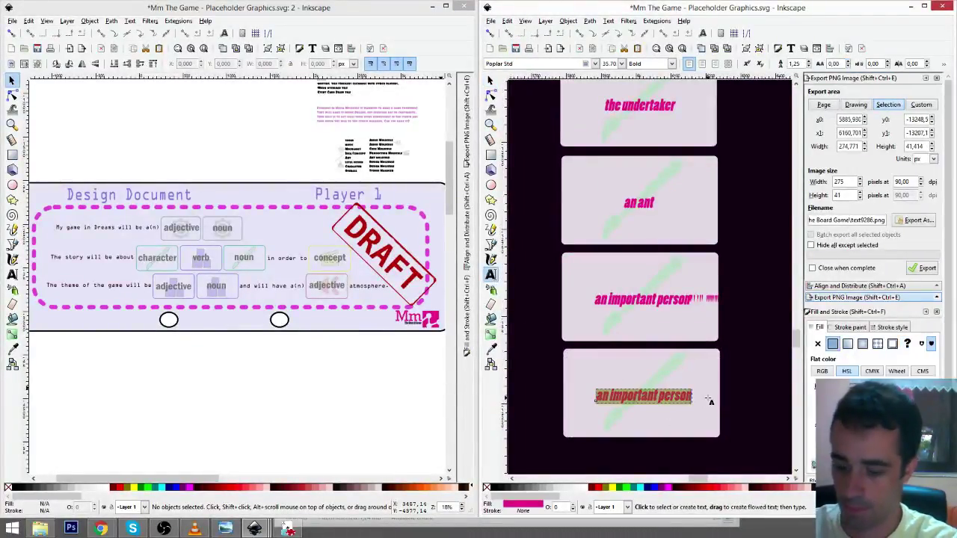
key("BackSpace")
type("the pres")
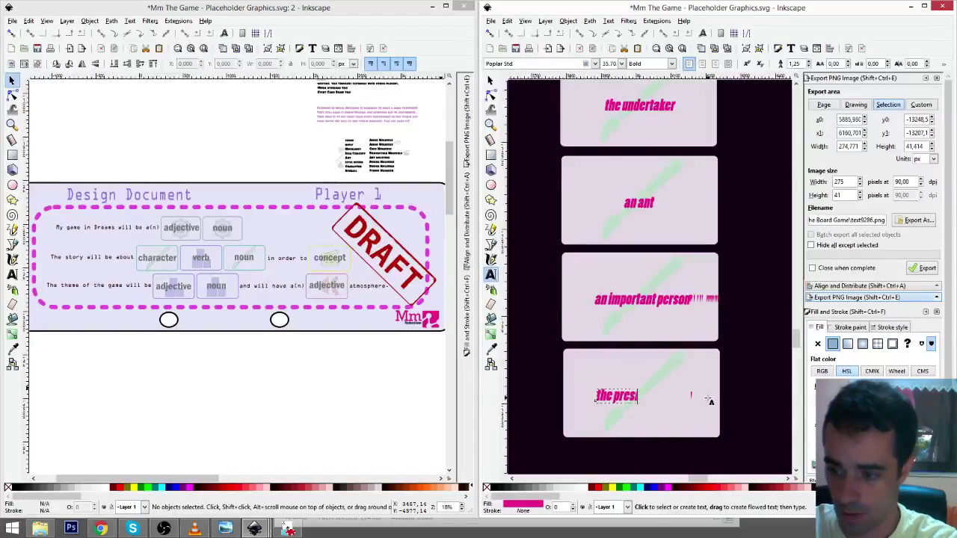
type("ident of")
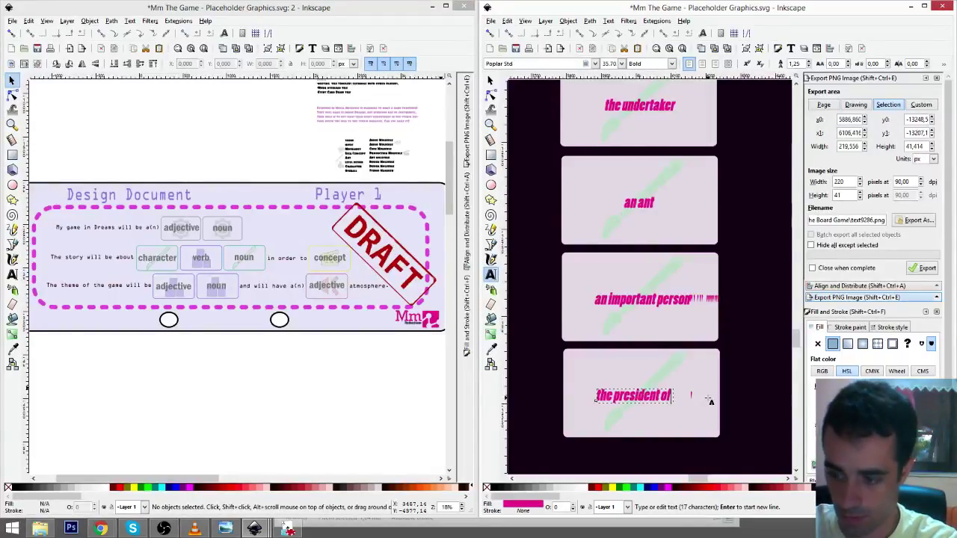
type(" t")
key("F1")
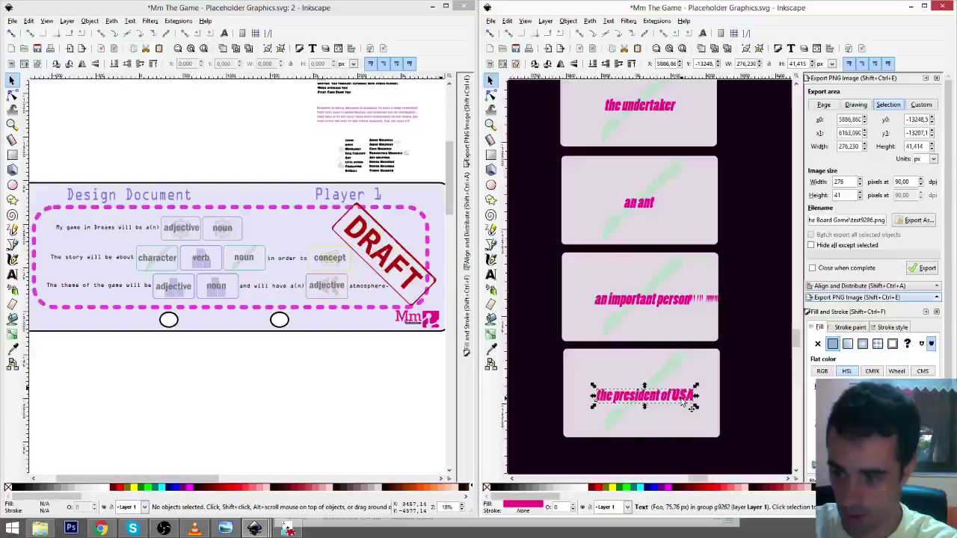
key("Escape")
- Duplicate "the president of USA" card and place the copy directly below it in the column
scroll(682, 402, "down", 3)
left_click(710, 249)
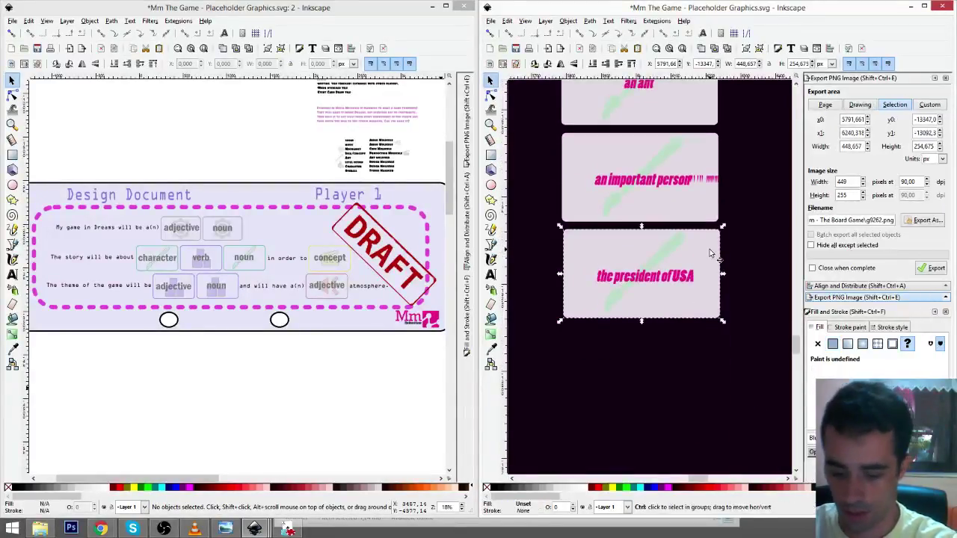
key("ctrl+d")
left_click_drag(702, 243, 703, 347)
- Replace the text on the lower "the president of USA" card with "a journalist" and center it on the card
left_click(491, 275)
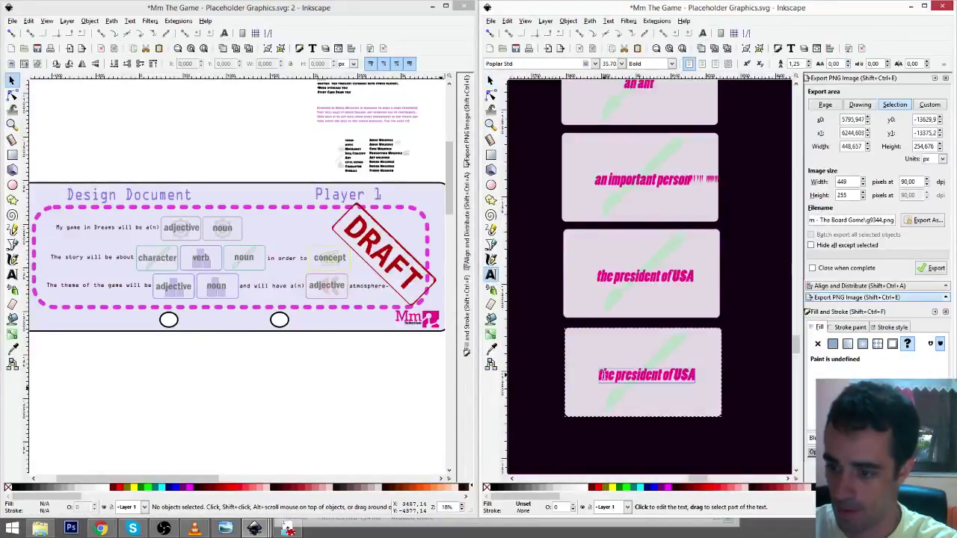
left_click_drag(603, 374, 700, 379)
key("BackSpace")
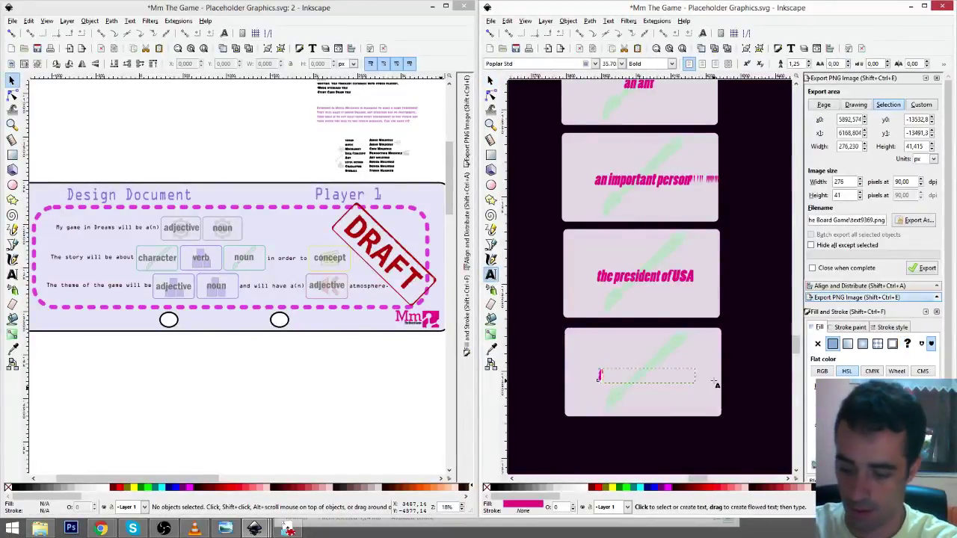
type("a l")
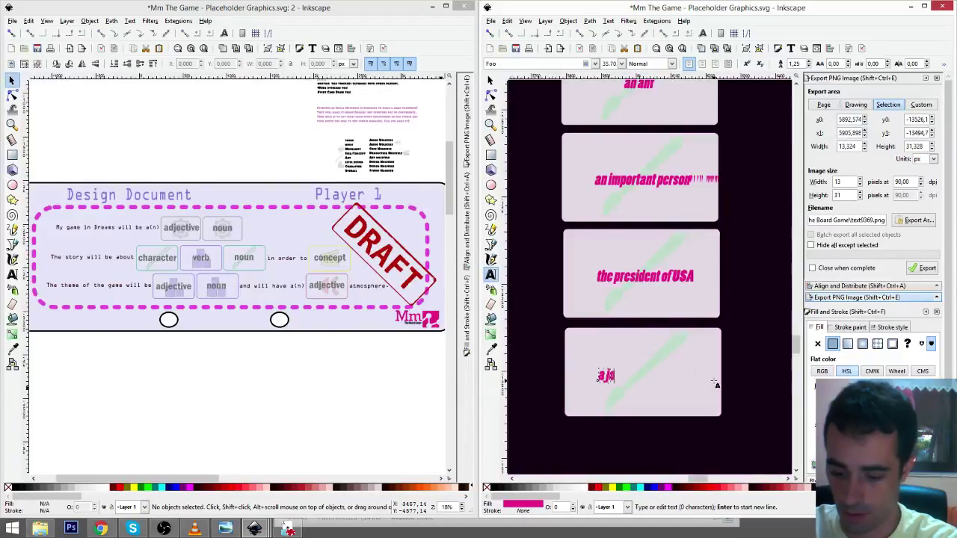
type("ournalist")
key("F1")
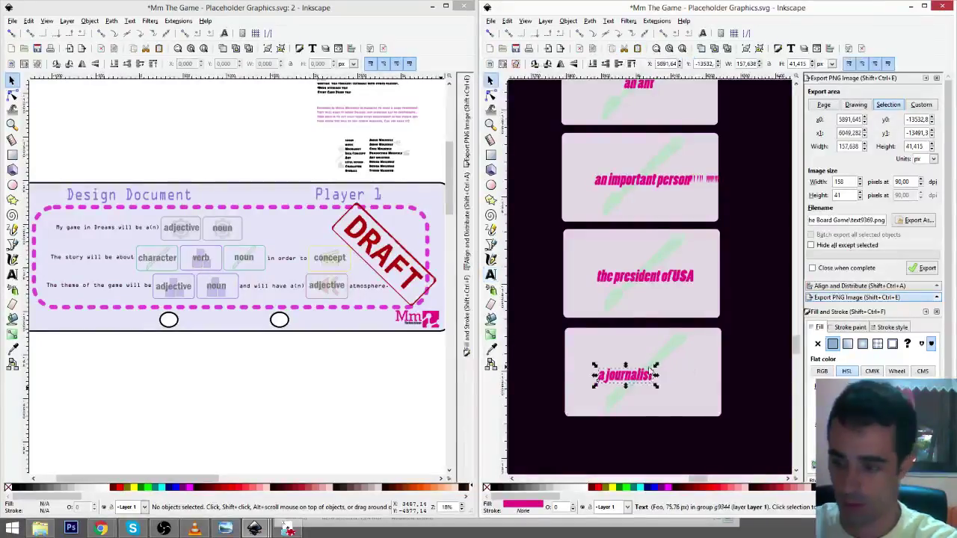
left_click_drag(643, 379, 663, 380)
- Duplicate the "a journalist" card and place the copy directly below it in the column
left_click(711, 365)
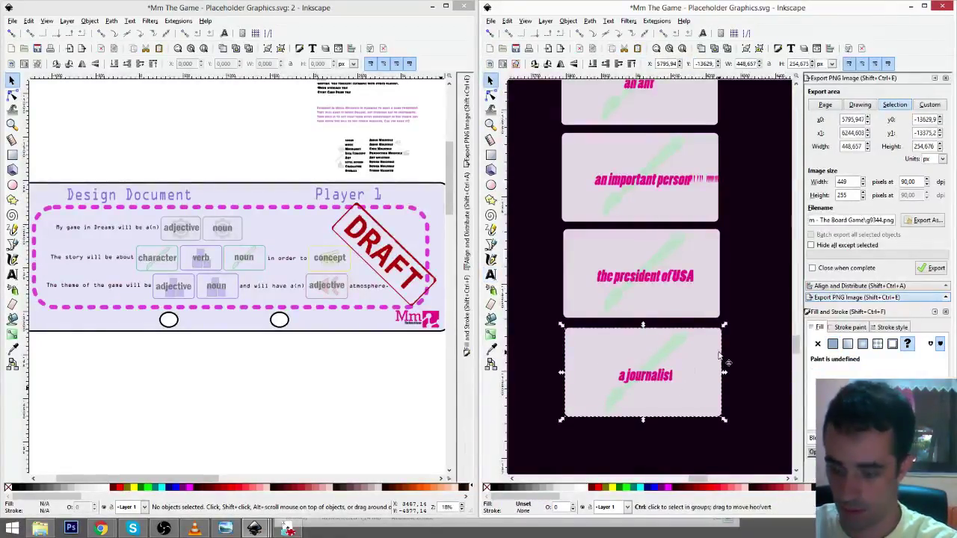
key("ctrl+d")
left_click_drag(707, 346, 707, 449)
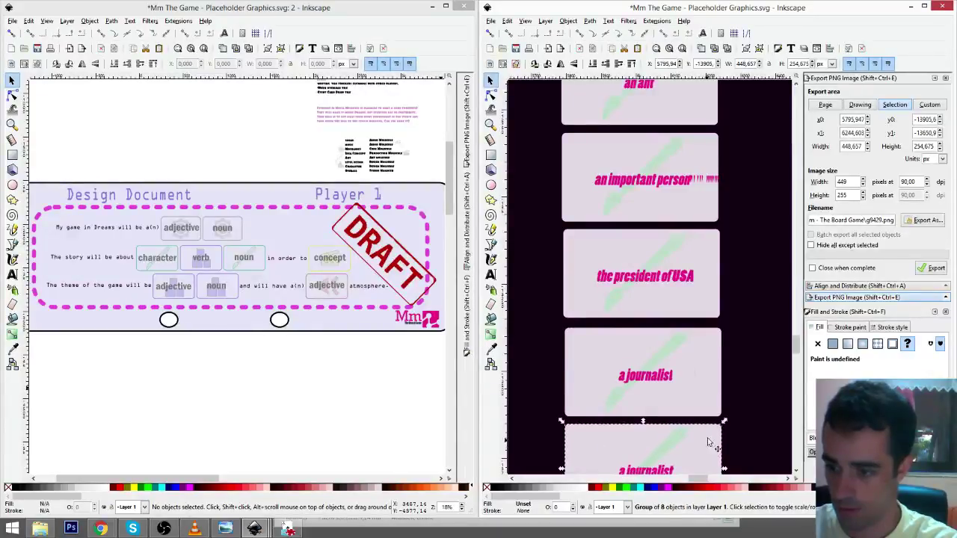
- Replace the text on the lower "a journalist" card with "a dog with a sense of humour" and center it on the card
scroll(688, 411, "down", 4)
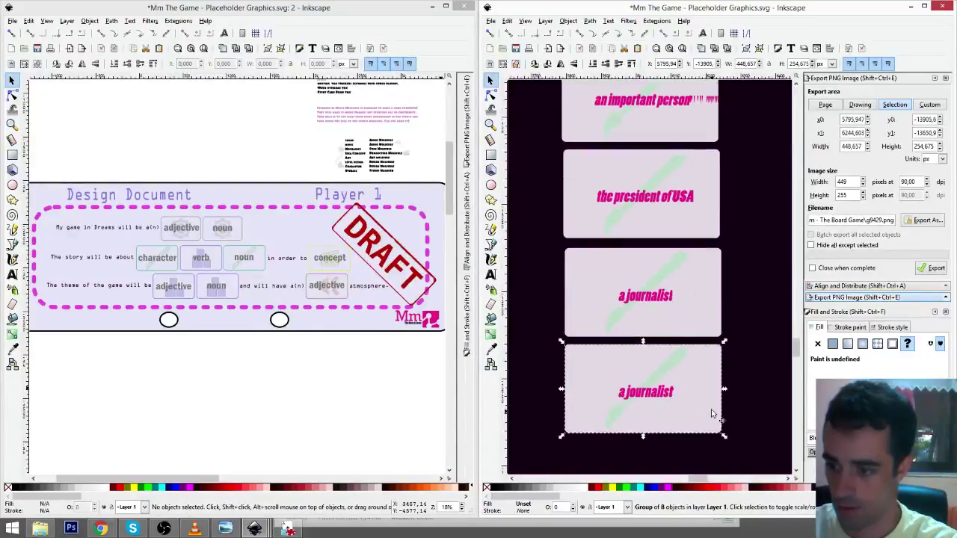
left_click(490, 274)
left_click_drag(632, 353, 713, 363)
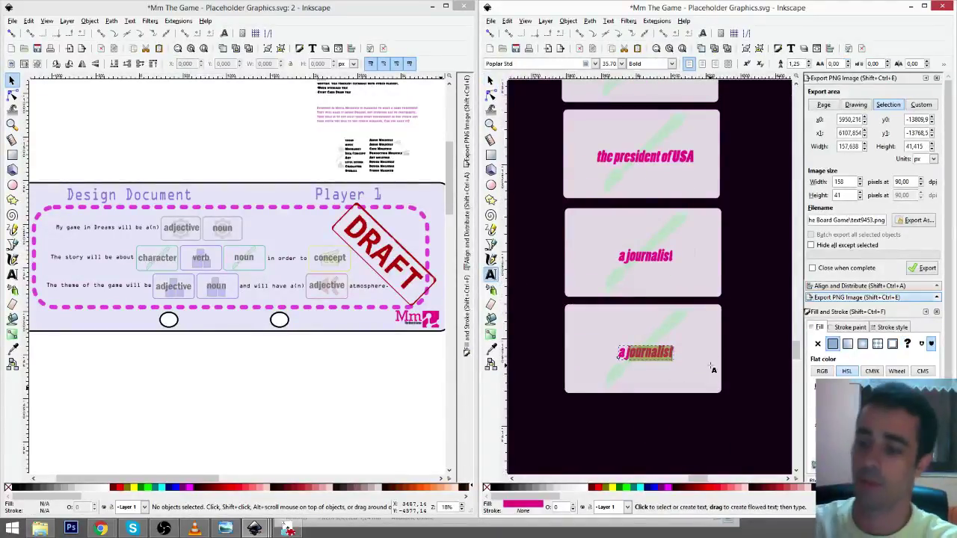
key("BackSpace")
key("BackSpace")
key("BackSpace")
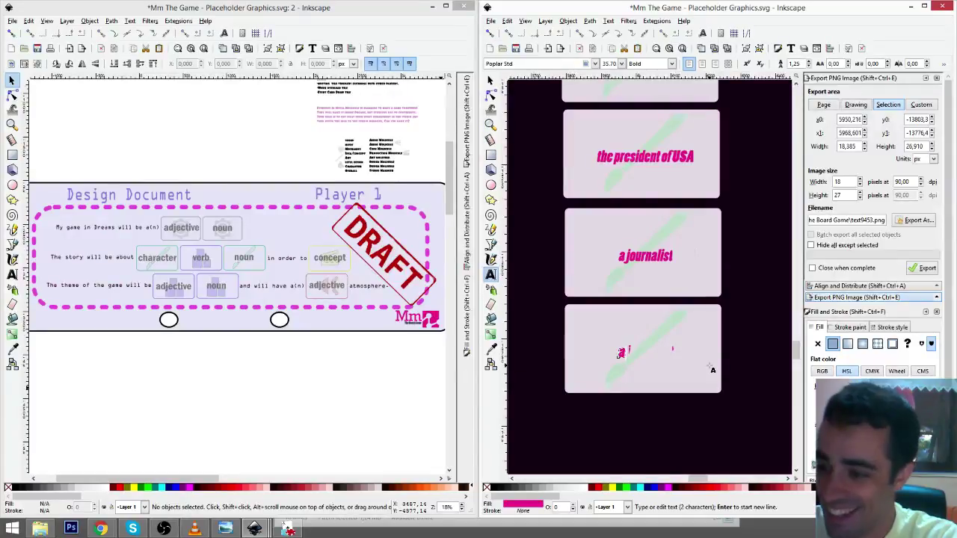
key("BackSpace")
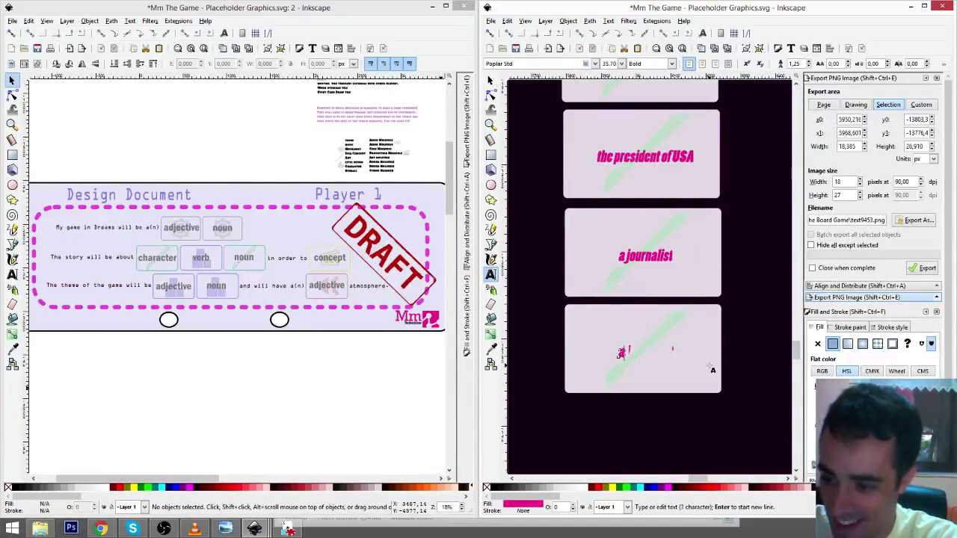
type("dog")
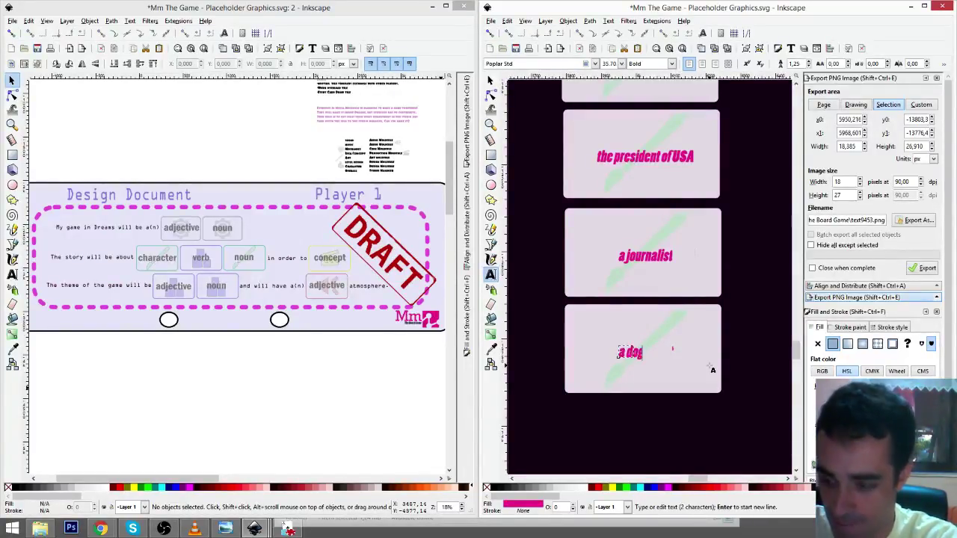
type(" with a")
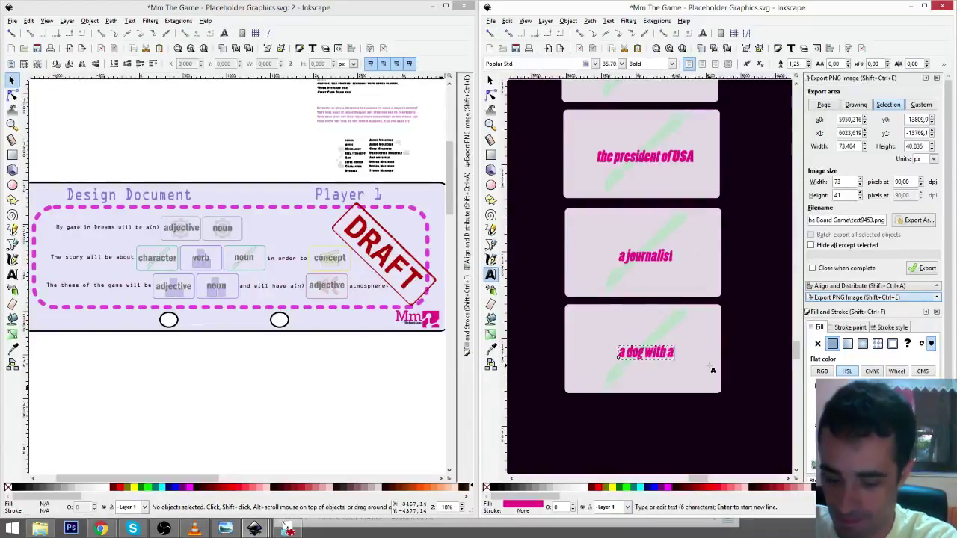
type(" sense of hu")
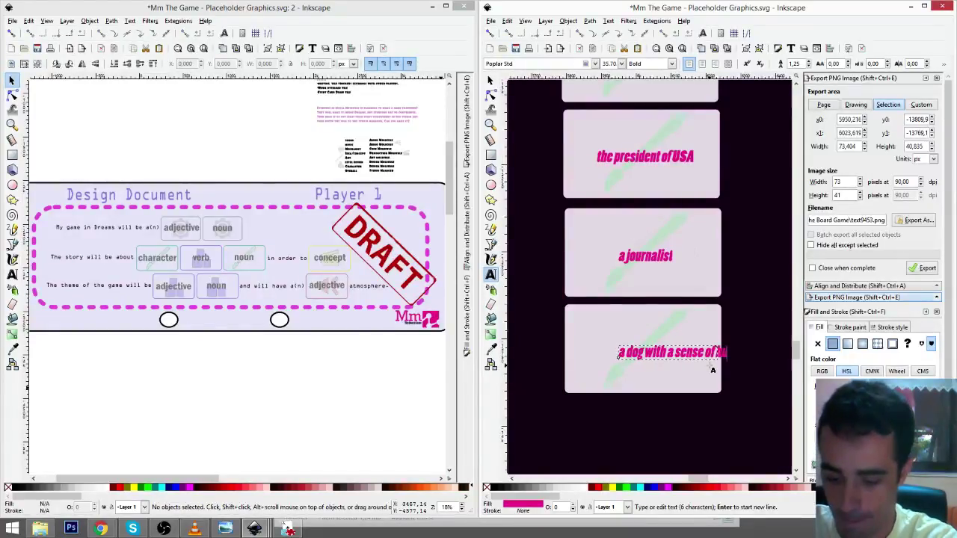
type("mour")
key("F1")
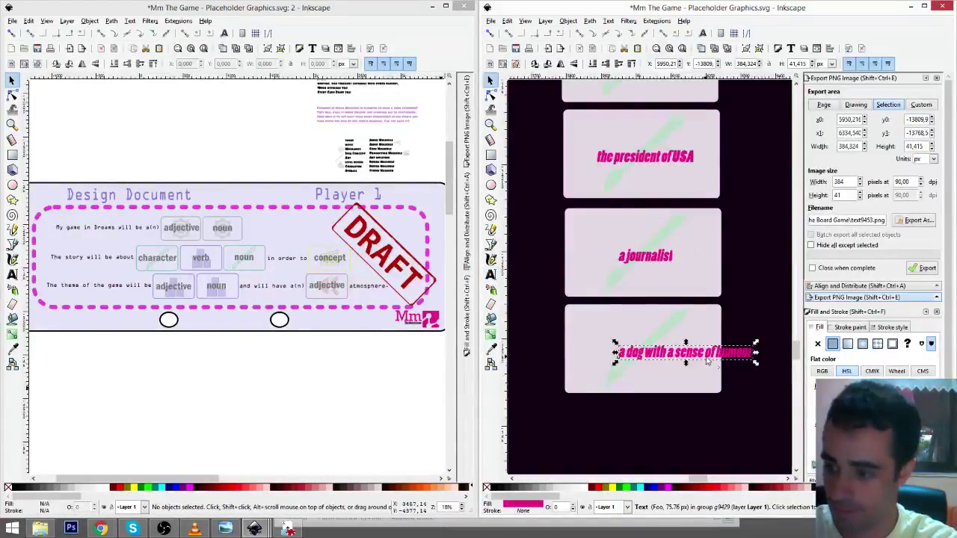
left_click_drag(706, 362, 665, 356)
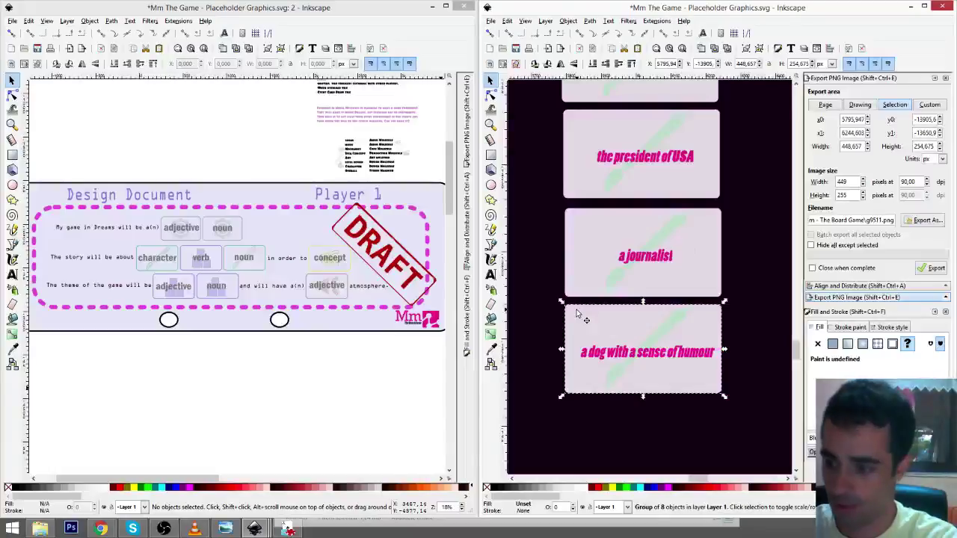
- Duplicate the "a dog with a sense of humour" card and place the copy directly below it in the column
key("ctrl+d")
left_click_drag(576, 314, 578, 414)
scroll(579, 414, "down", 3)
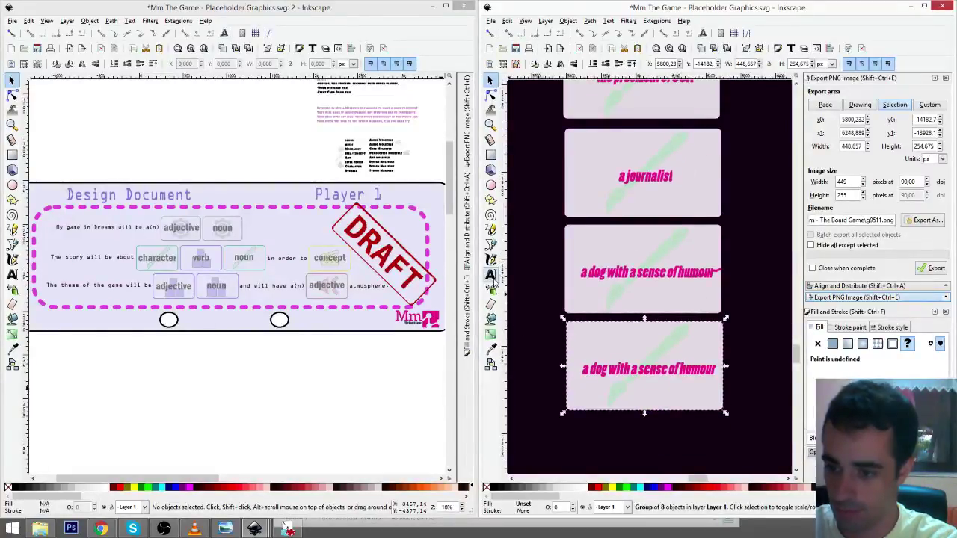
- Replace the text on the lower "a dog with a sense of humour" card with "a rocket cheetah"
left_click(490, 275)
left_click_drag(581, 369, 729, 370)
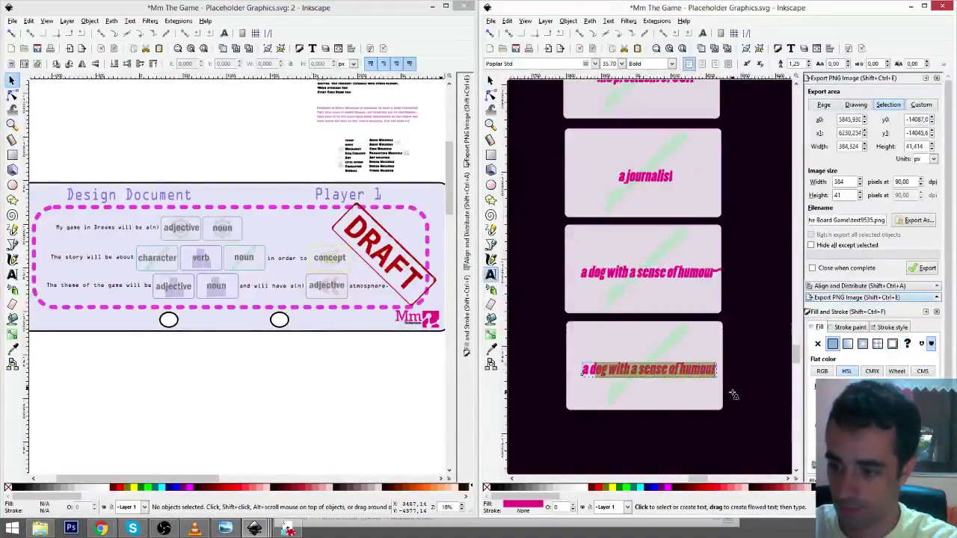
type("a do")
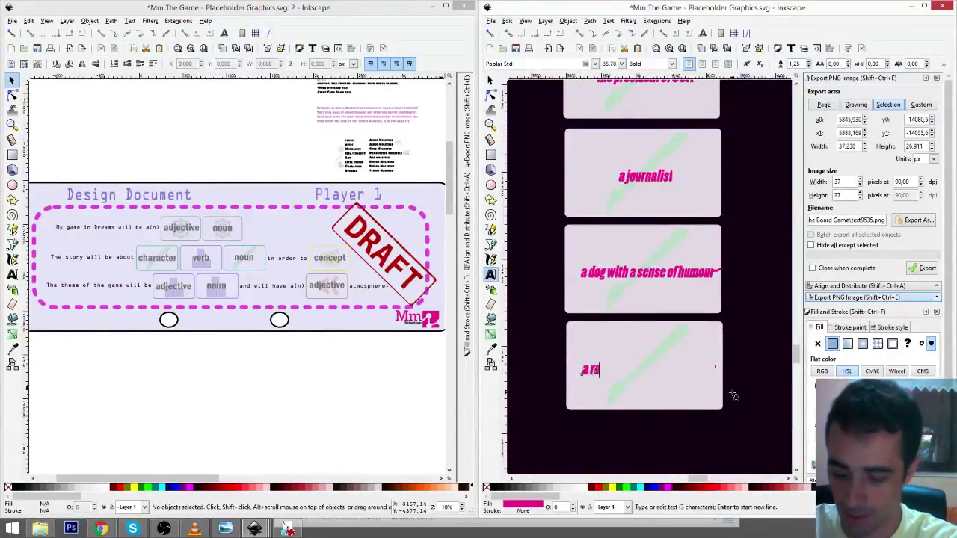
type("ocket chee")
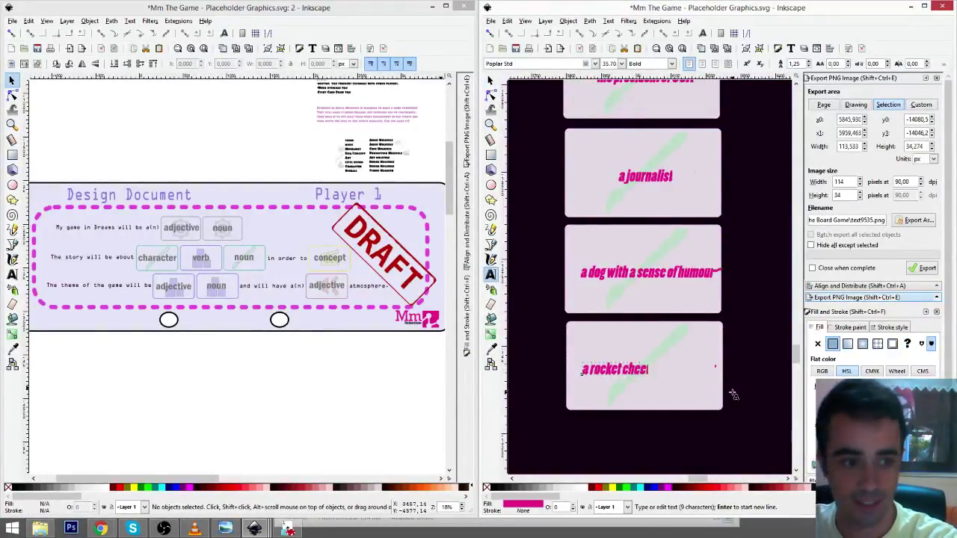
type("tah")
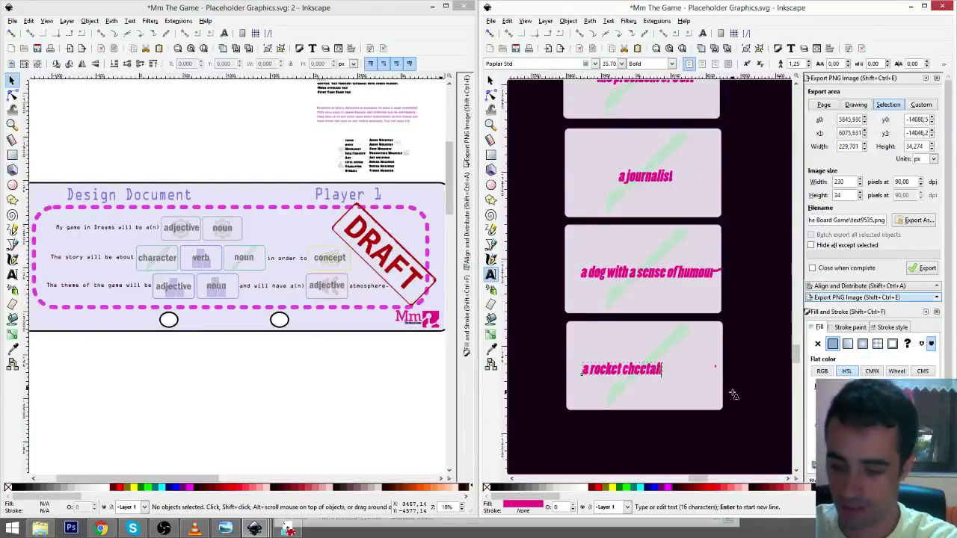
- Center the "a rocket cheetah" text on its card and place a duplicate of the card directly below it
key("F1")
left_click_drag(653, 380, 671, 380)
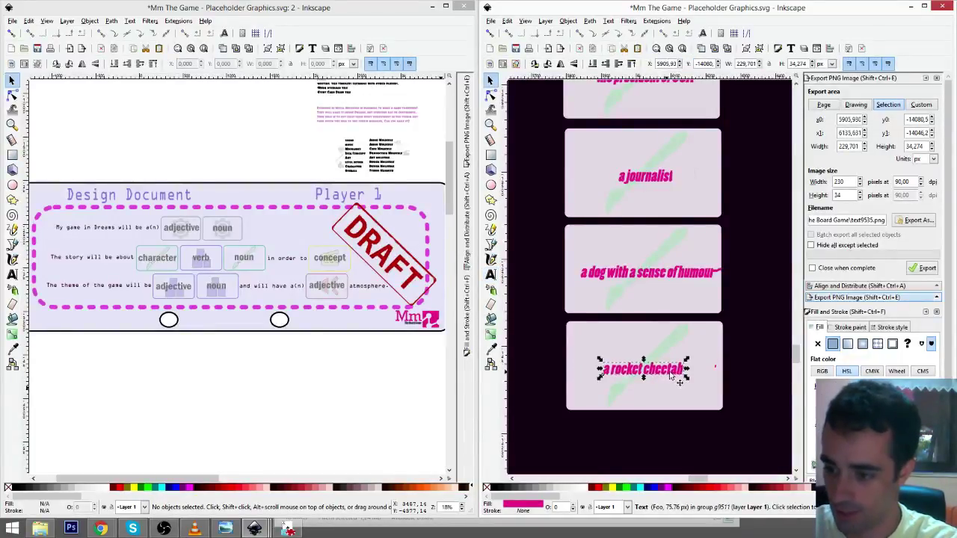
left_click(703, 345)
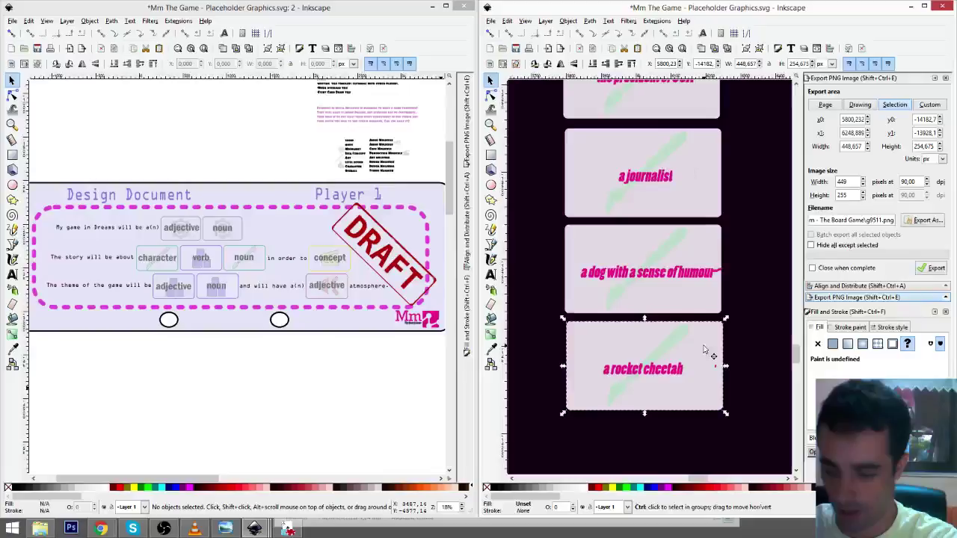
key("ctrl+d")
left_click_drag(703, 349, 703, 441)
- Replace the text on the lower "a rocket cheetah" card with "an explosive sheep"
key("F8")
scroll(621, 367, "down", 4)
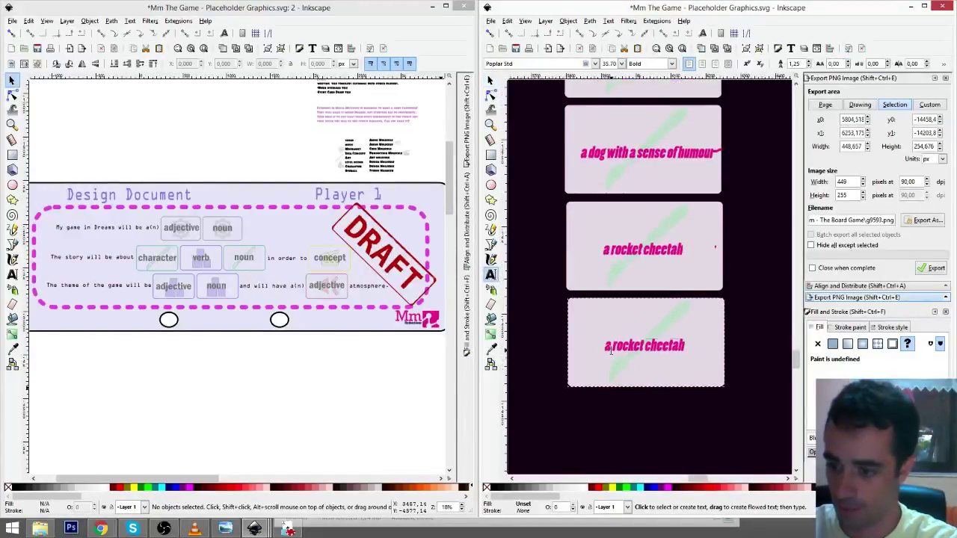
left_click_drag(614, 347, 705, 348)
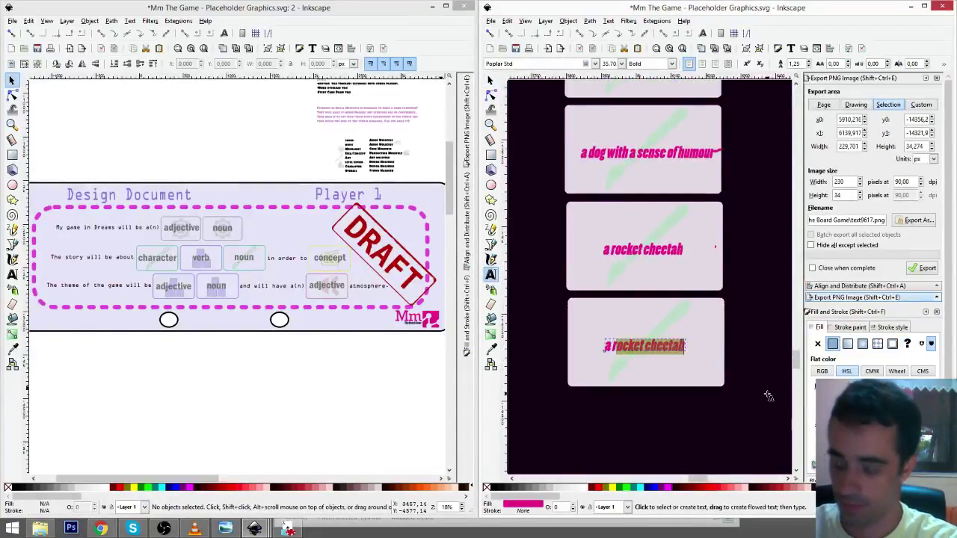
key("BackSpace")
key("BackSpace")
key("BackSpace")
type("n exp")
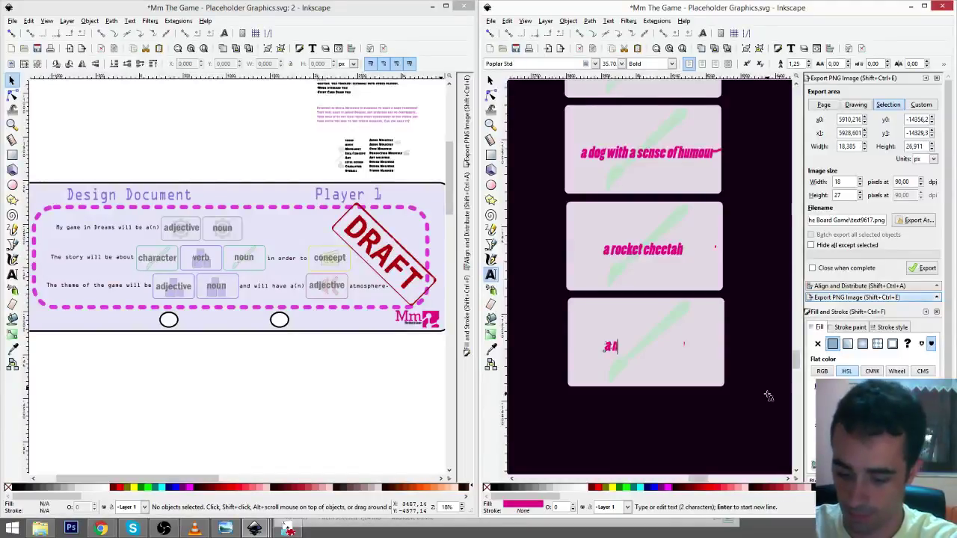
type("losive sheep")
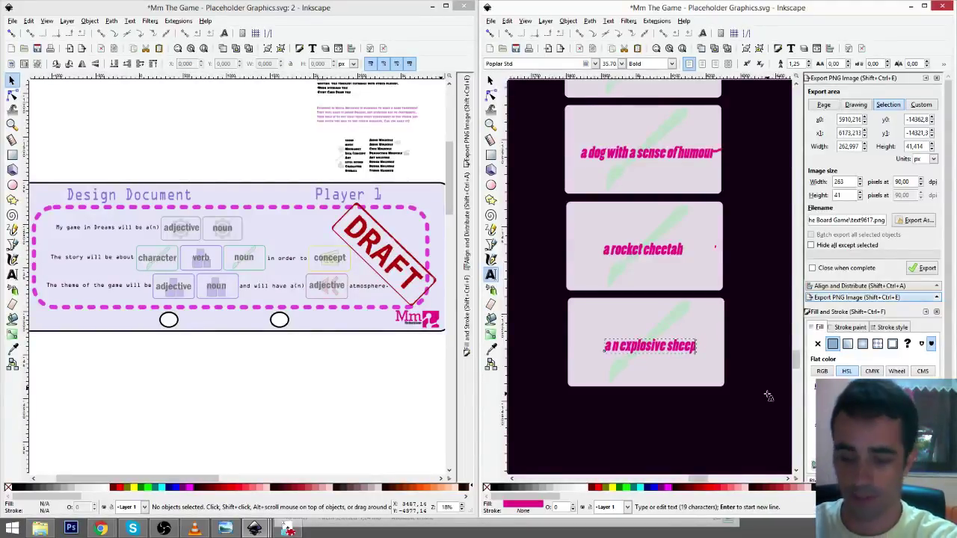
key("F1")
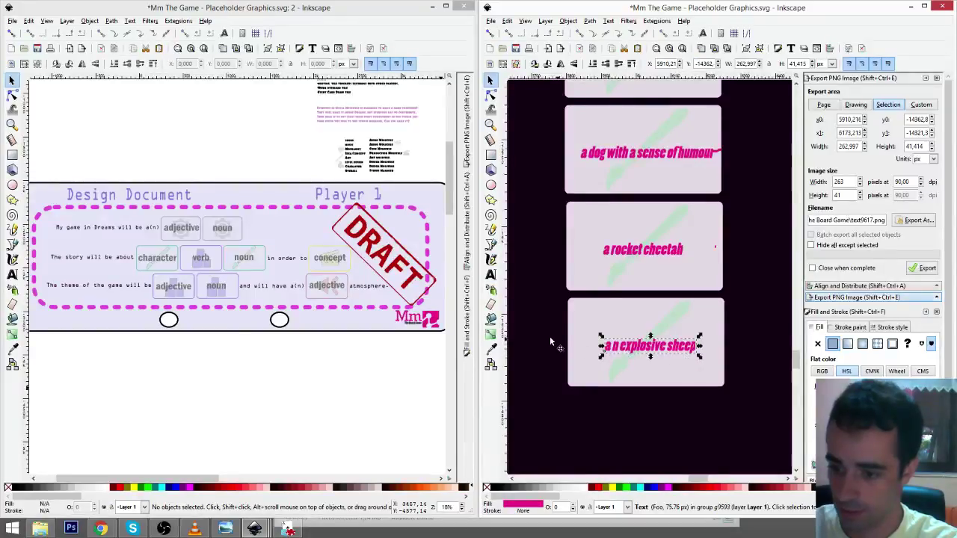
key("F8")
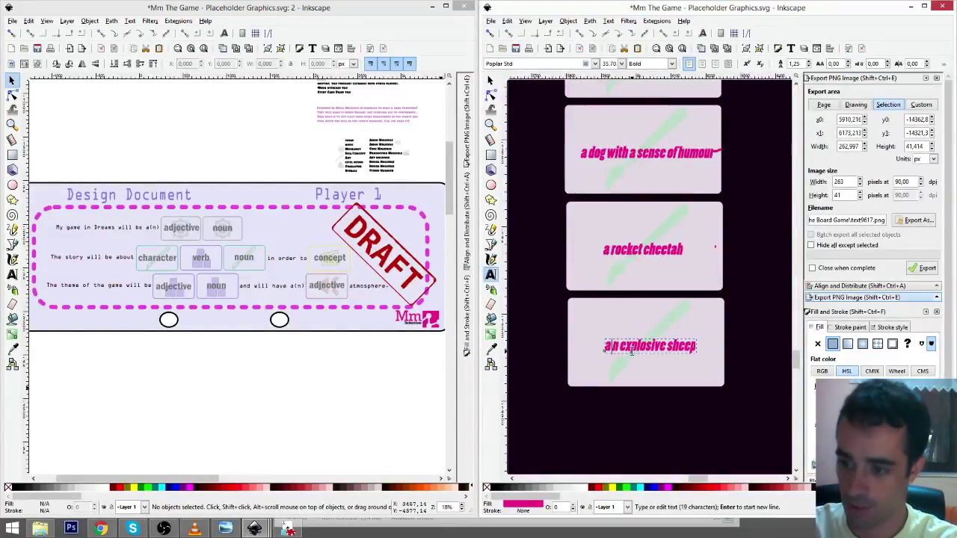
key("BackSpace")
key("F1")
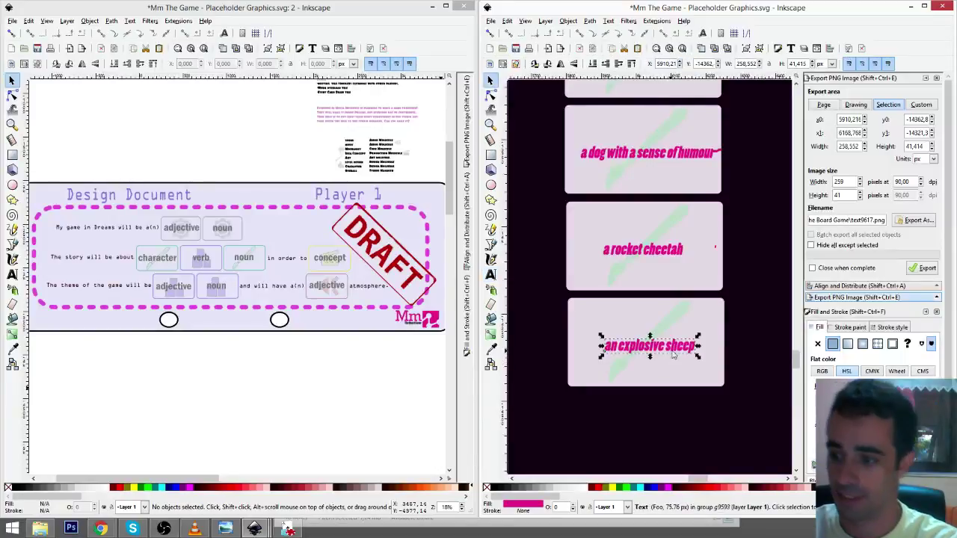
- Duplicate the "an explosive sheep" card and place the copy directly below it in the column
left_click(709, 320)
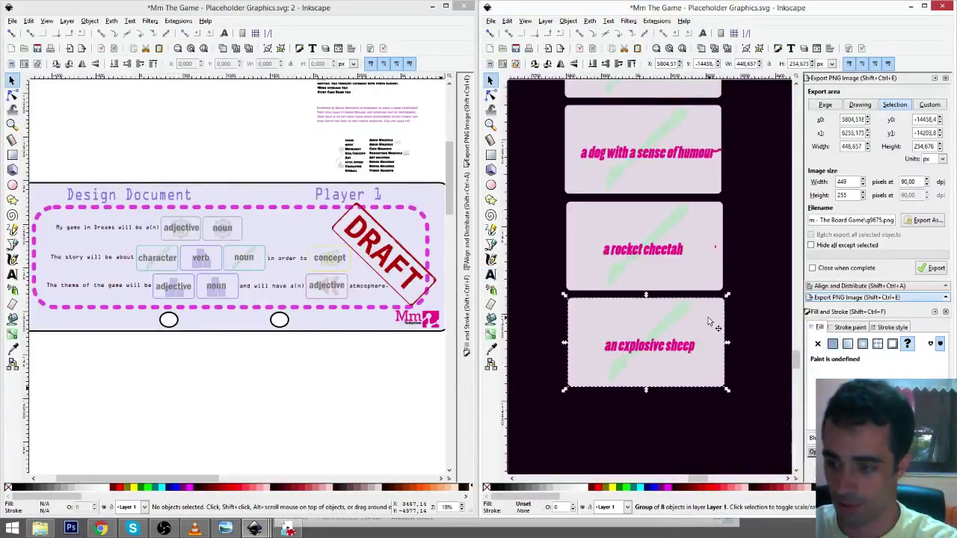
key("ctrl+d")
left_click_drag(708, 317, 709, 415)
scroll(655, 343, "down", 4)
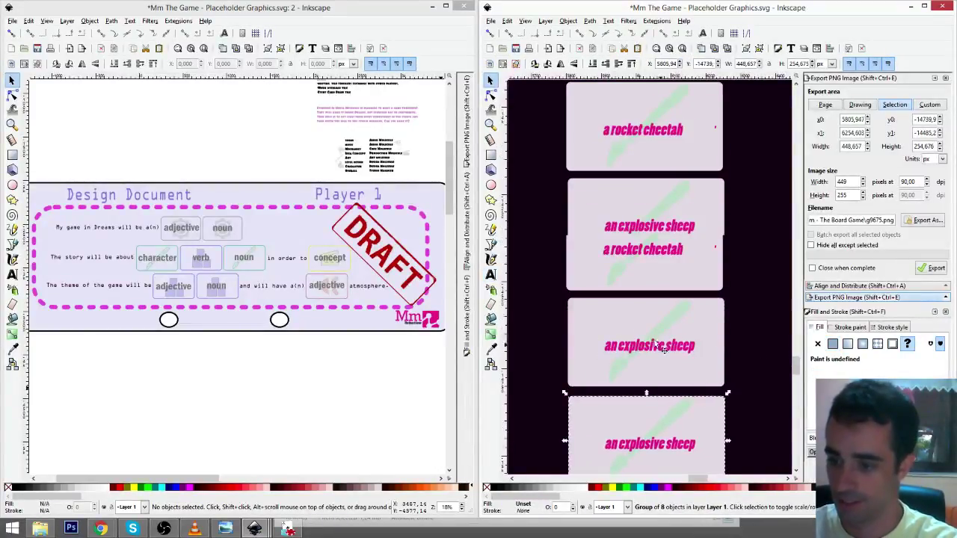
key("ctrl+z")
- Replace the text on the lower "an explosive sheep" card with "a half-eaten cake"
left_click(491, 274)
left_click(608, 326)
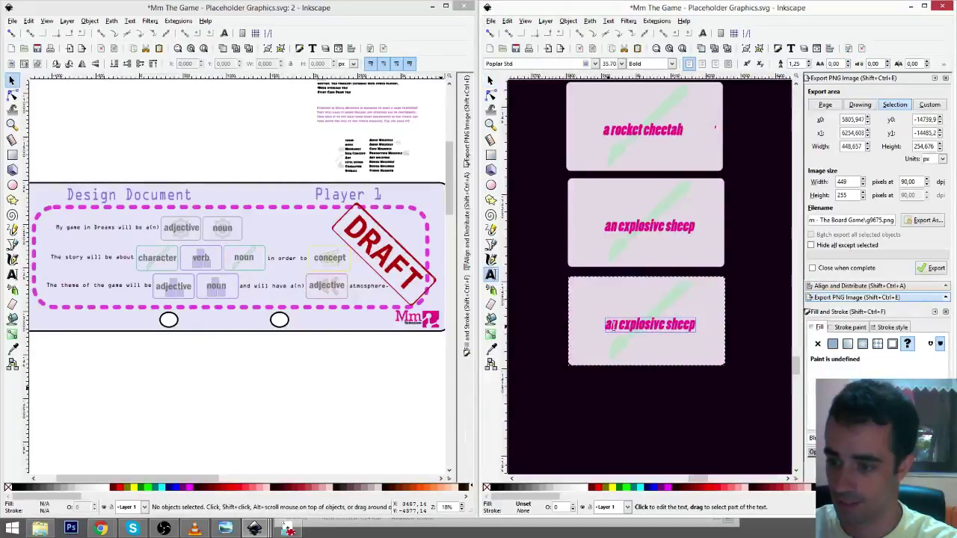
key("ctrl+a")
key("BackSpace")
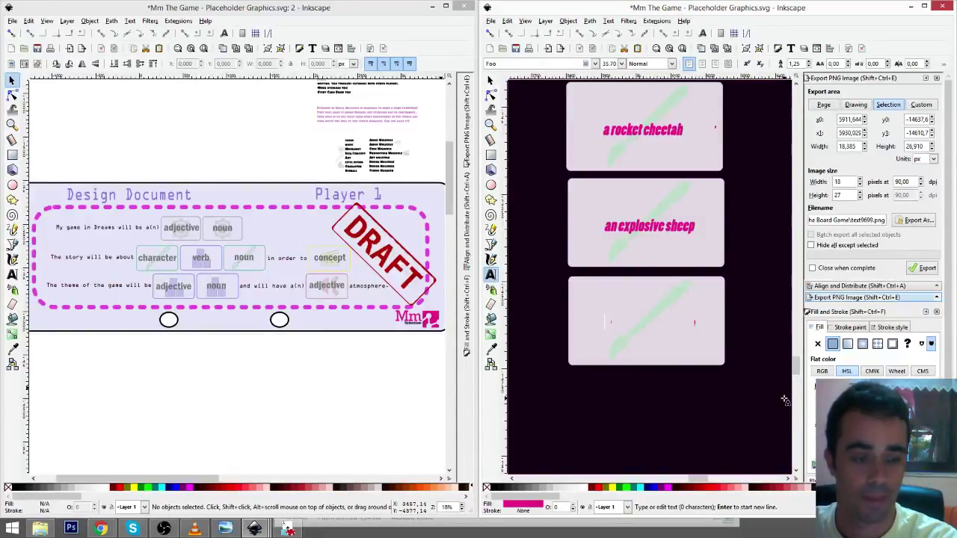
type("half-e")
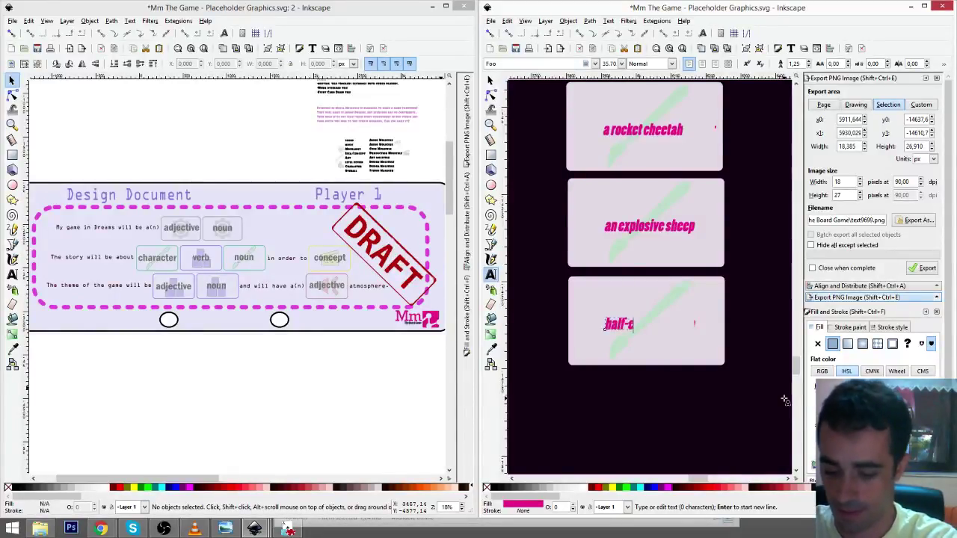
type("aten ca")
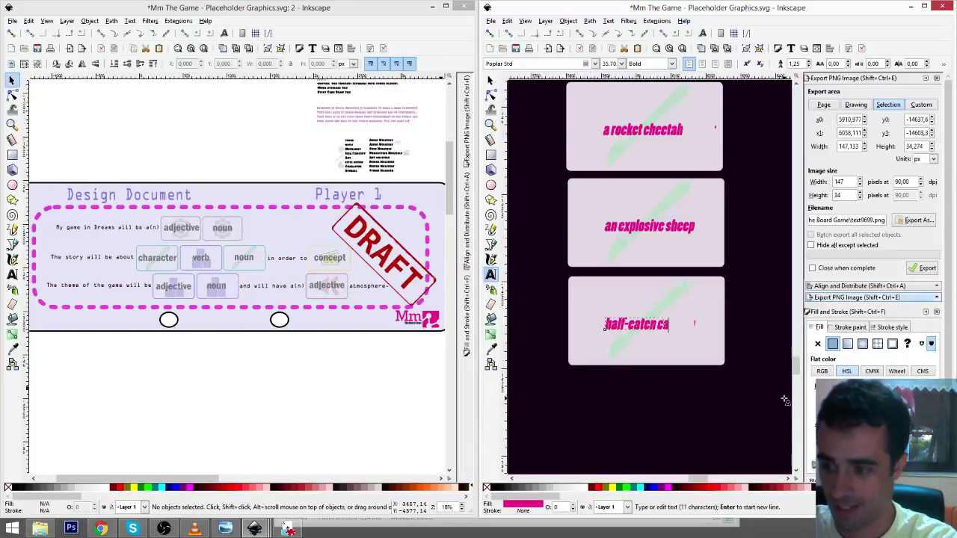
type("kea")
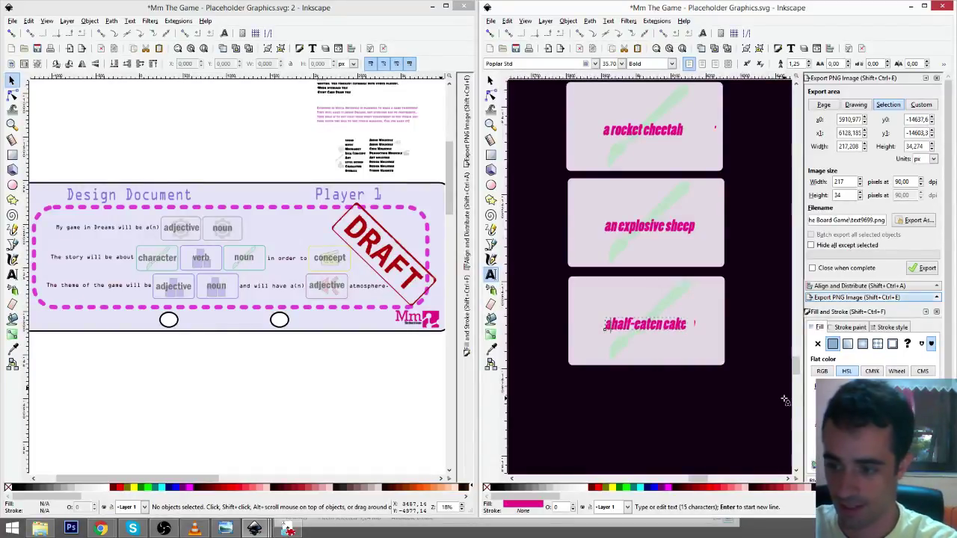
key("F1")
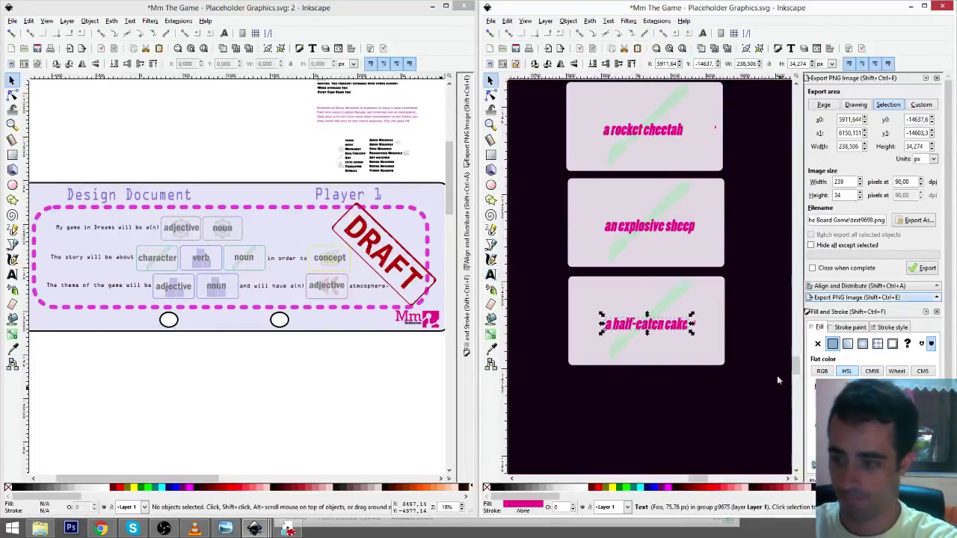
- Duplicate the "a half-eaten cake" card and place the copy directly below it in the column
left_click(726, 355)
left_click(722, 348)
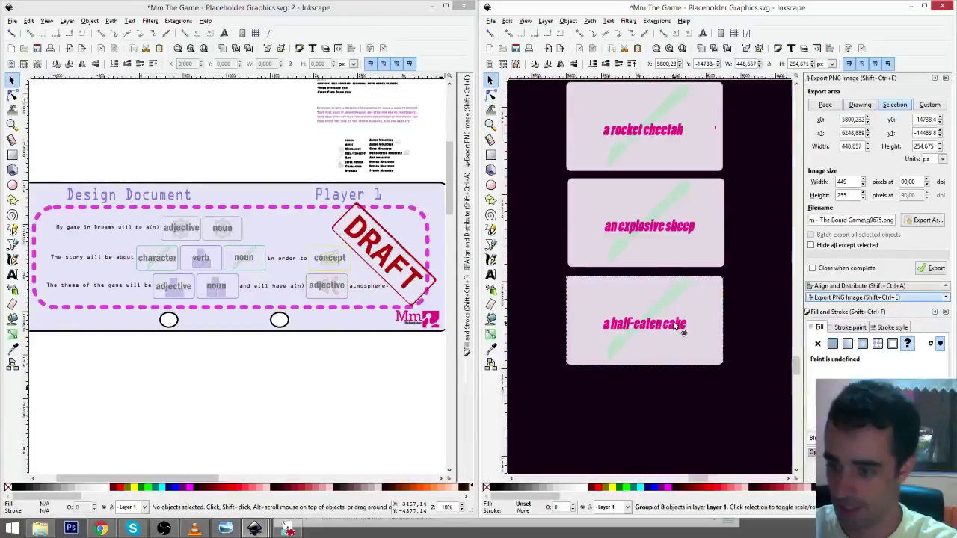
key("ctrl+d")
left_click_drag(705, 297, 703, 395)
- Replace the text on the lower "a half-eaten cake" card with "a plushie" and center it on the card
left_click(491, 274)
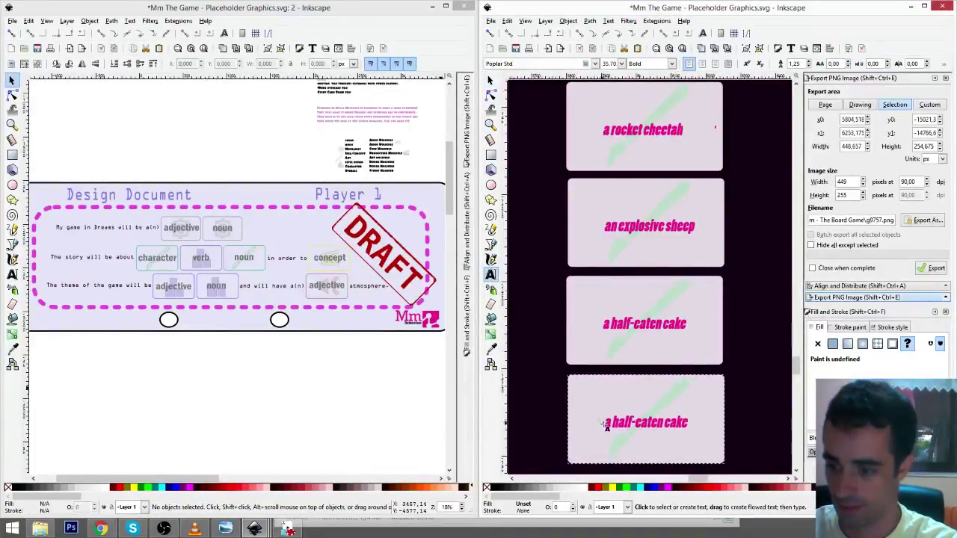
left_click_drag(606, 423, 710, 426)
type("a plushie")
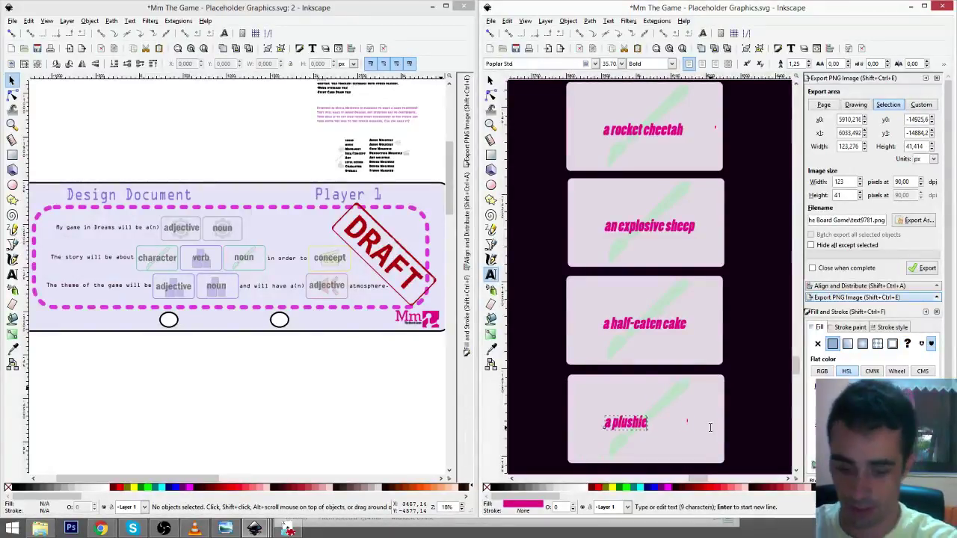
key("F1")
left_click_drag(647, 432, 667, 433)
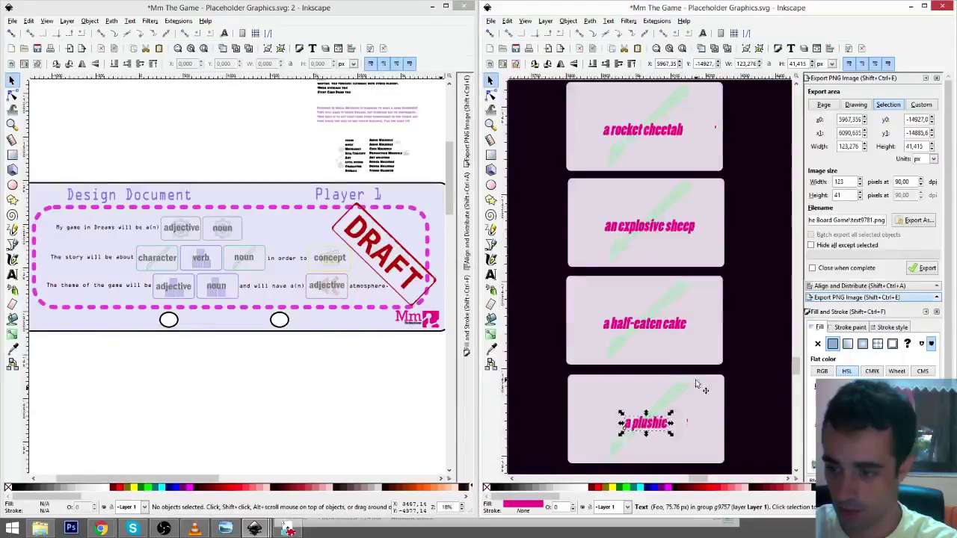
- Duplicate the "a plushie" card and place the copy directly below it in the column
left_click(696, 379)
scroll(696, 379, "down", 4)
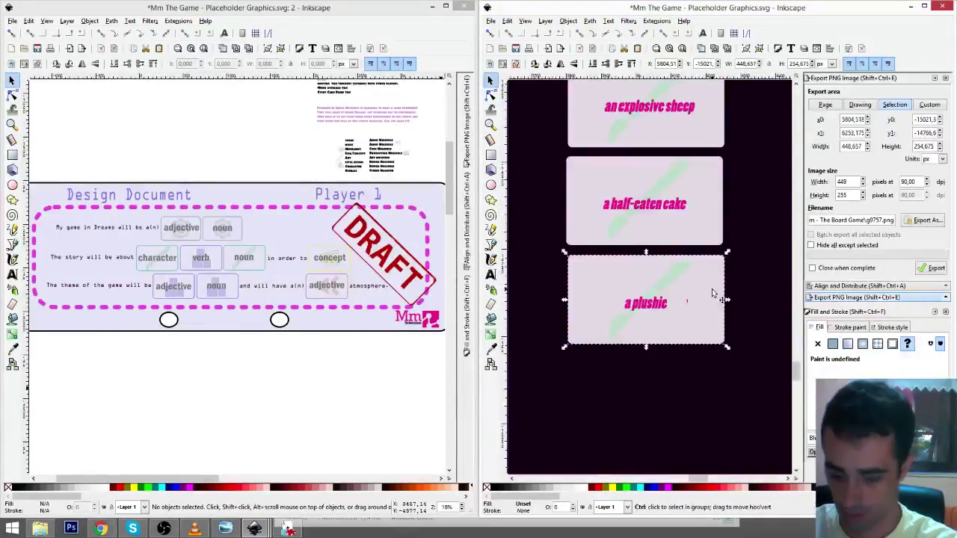
key("ctrl+d")
left_click_drag(710, 283, 711, 388)
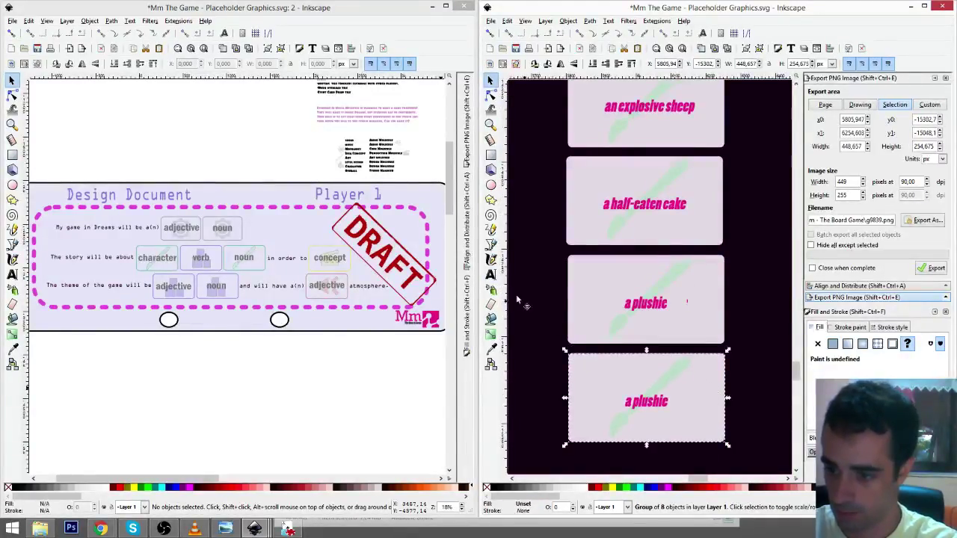
- Replace the text on the lower "a plushie" card with "an unknown hover biker" and shift it to fit within the card
left_click(491, 273)
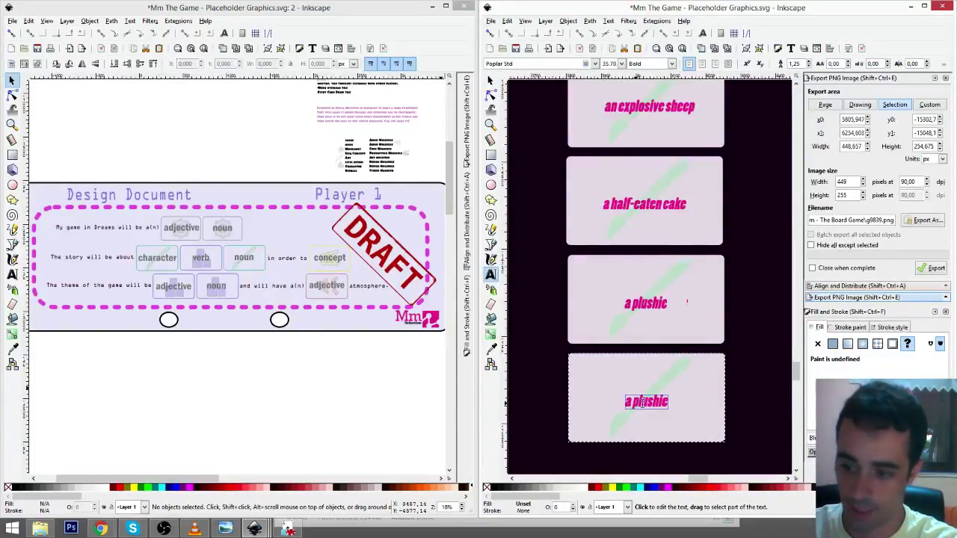
left_click_drag(626, 403, 678, 404)
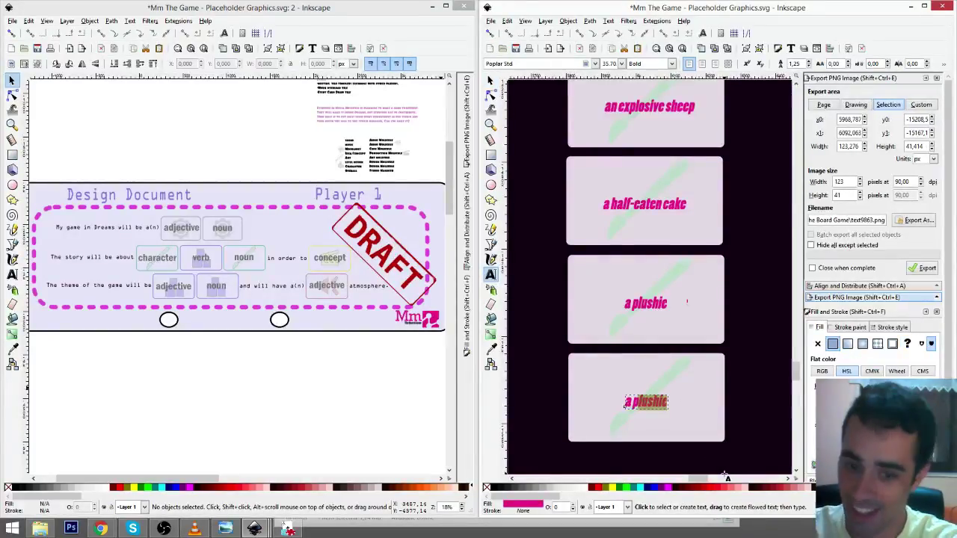
type("a ")
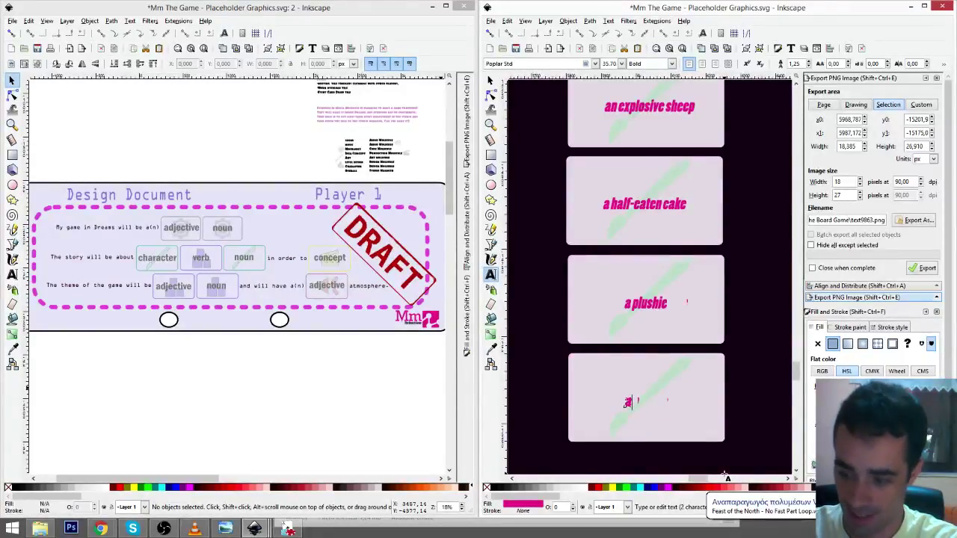
type("n")
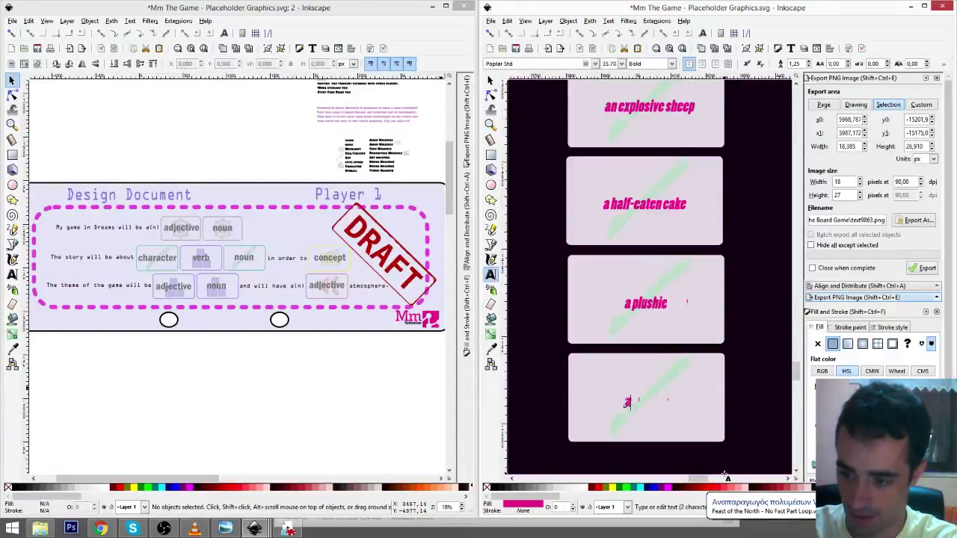
type(" unknown")
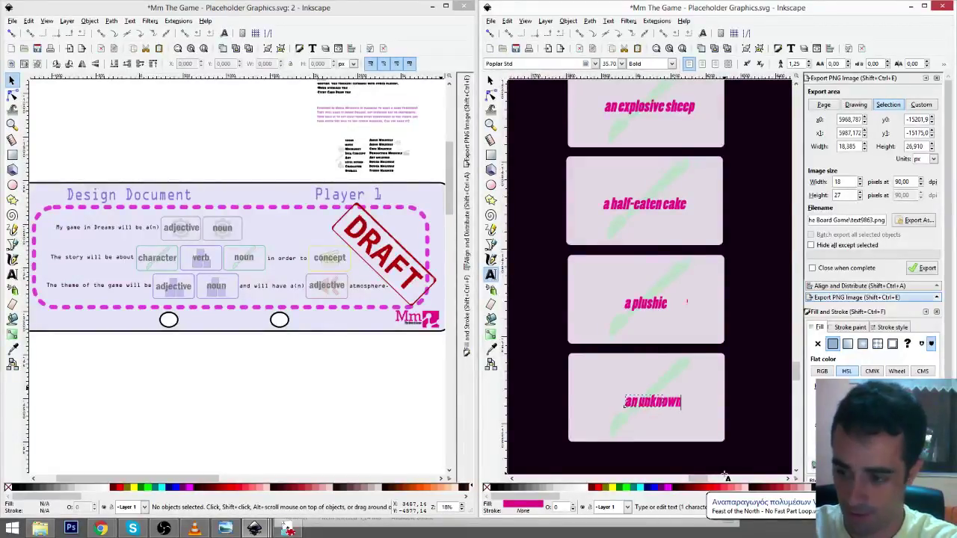
type(" hover")
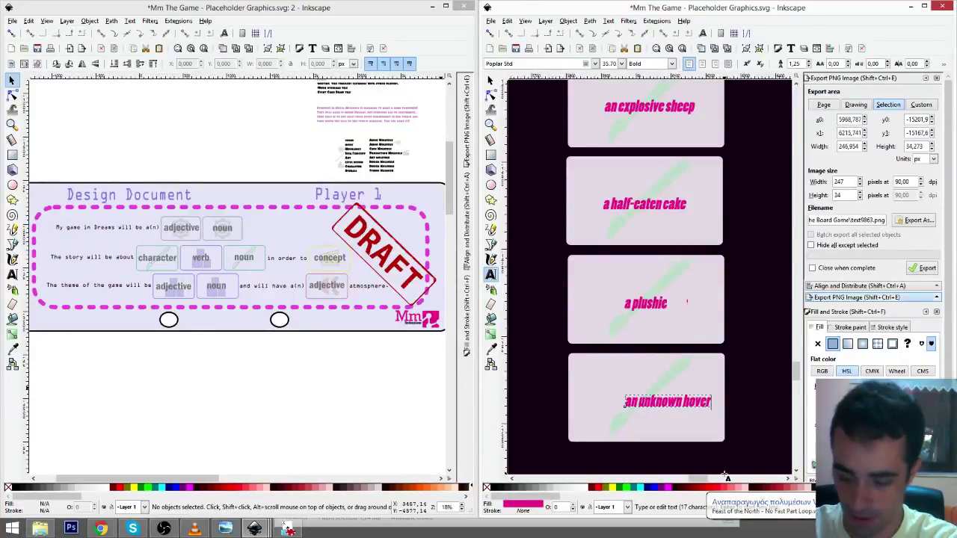
type(" biker")
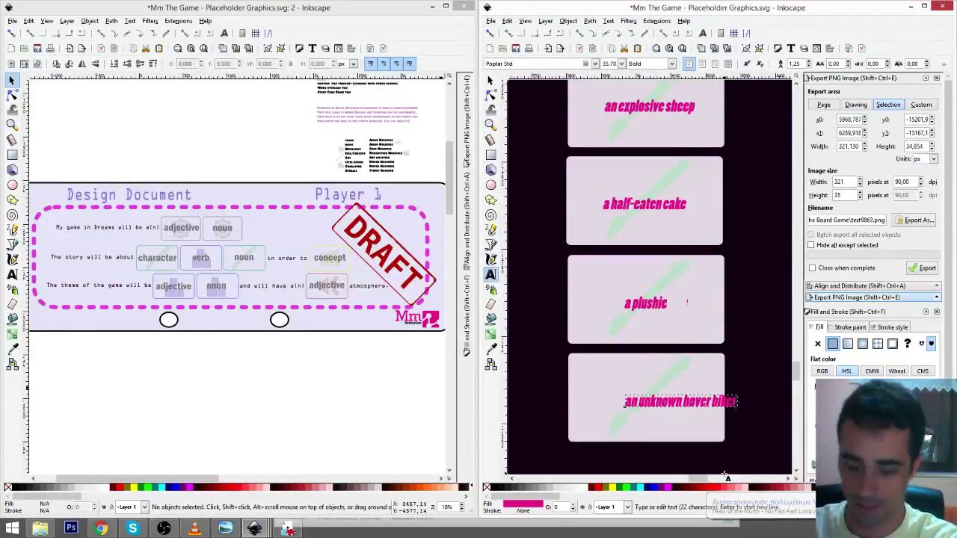
key("F1")
key("Left")
key("Left")
key("Left")
key("Left")
key("Left")
key("Left")
key("Left")
key("Left")
key("Left")
key("Left")
key("Left")
key("Left")
key("Left")
key("Left")
key("Left")
key("Left")
key("Left")
key("Left")
key("Left")
key("Left")
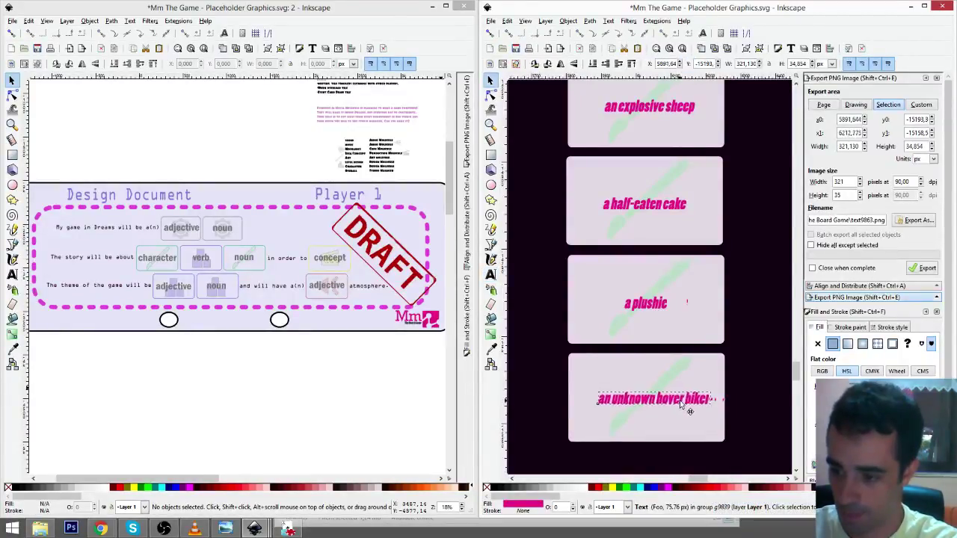
left_click(710, 383)
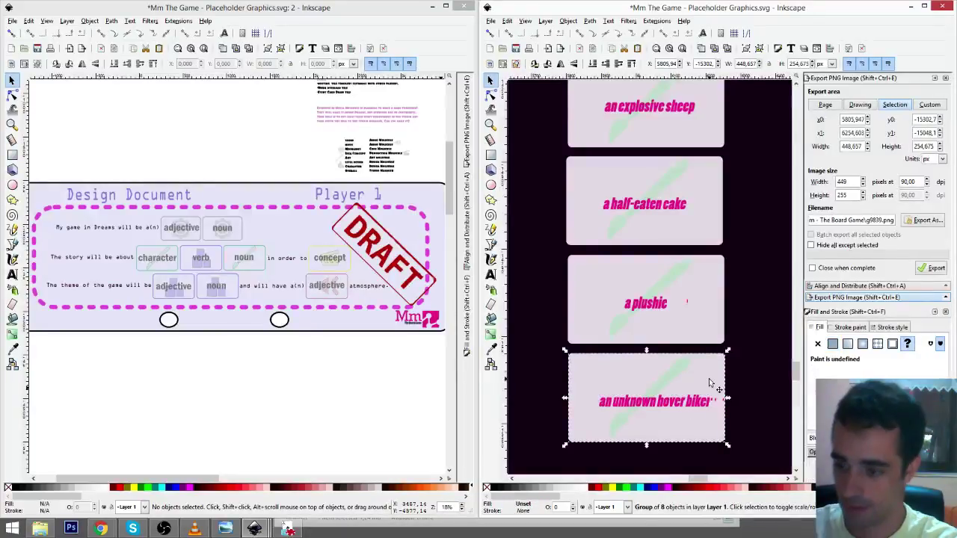
left_click(677, 407, "ctrl")
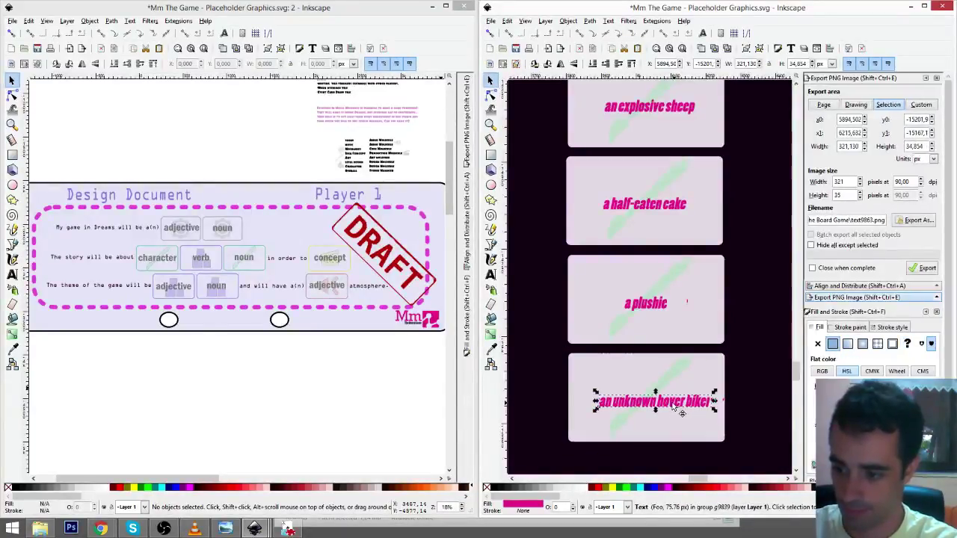
- Duplicate the "an unknown hover biker" card and place the copy directly below it in the column
left_click(686, 372)
scroll(696, 314, "down", 2)
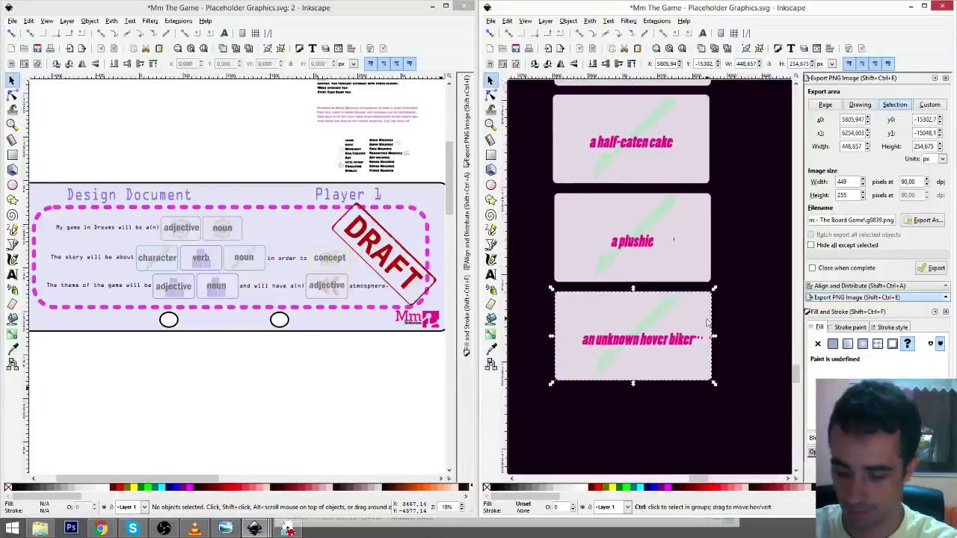
key("ctrl+d")
left_click_drag(698, 307, 695, 401)
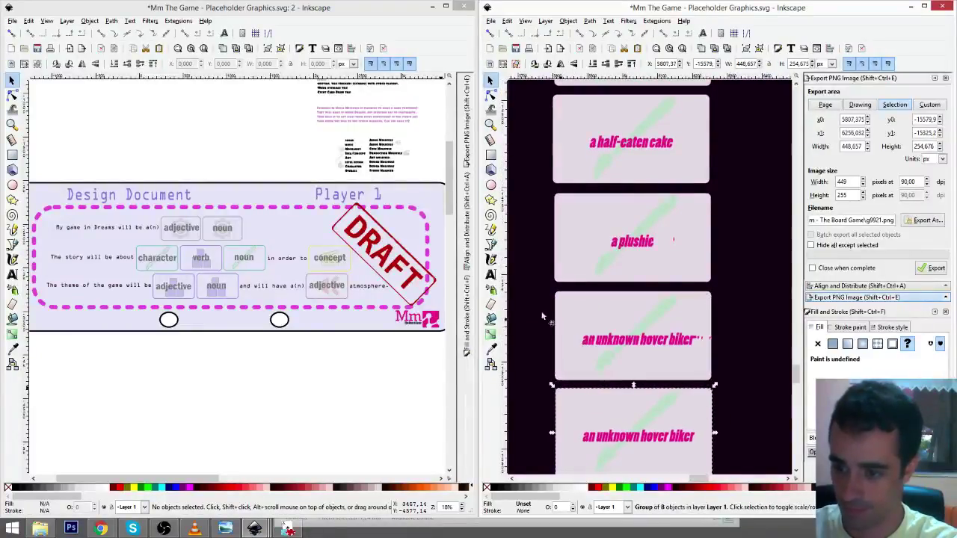
- Replace the text on the lower "an unknown hover biker" card with "a mysterious sausage" and shift it to center it on the card
left_click(490, 275)
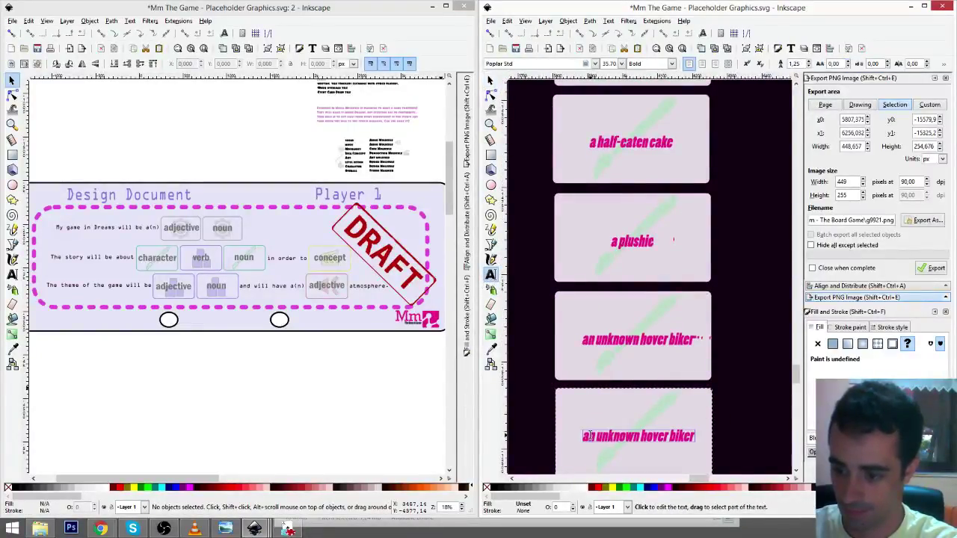
left_click_drag(589, 436, 722, 438)
type("a")
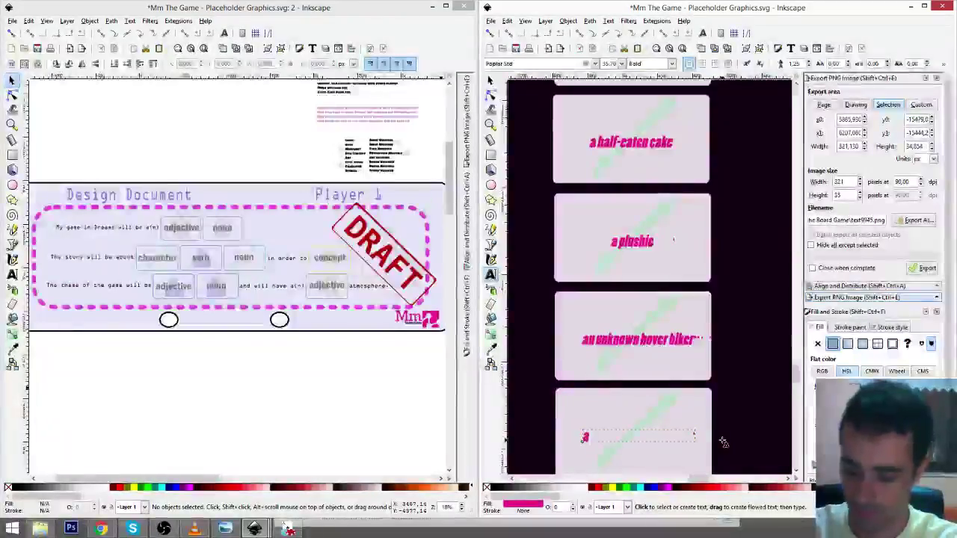
type(" mysterious")
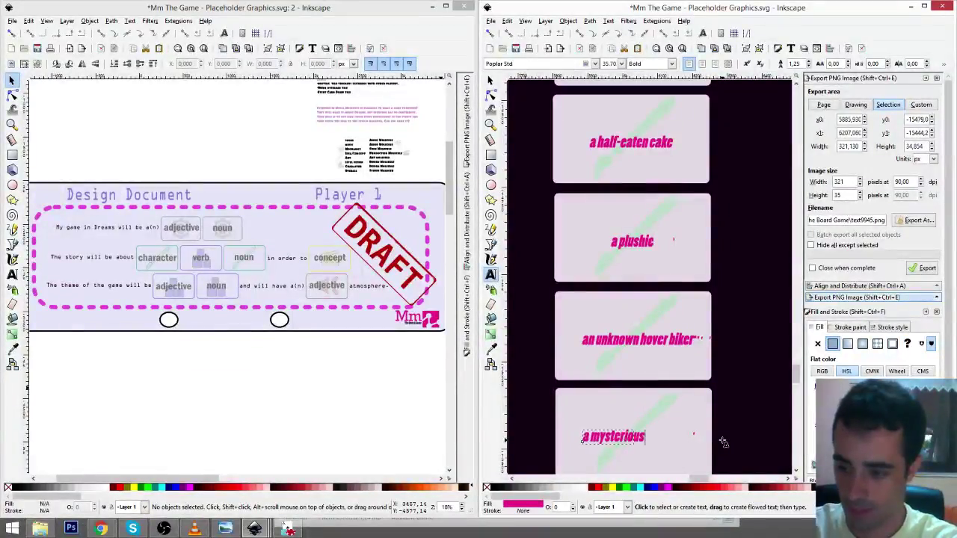
type(" sausage")
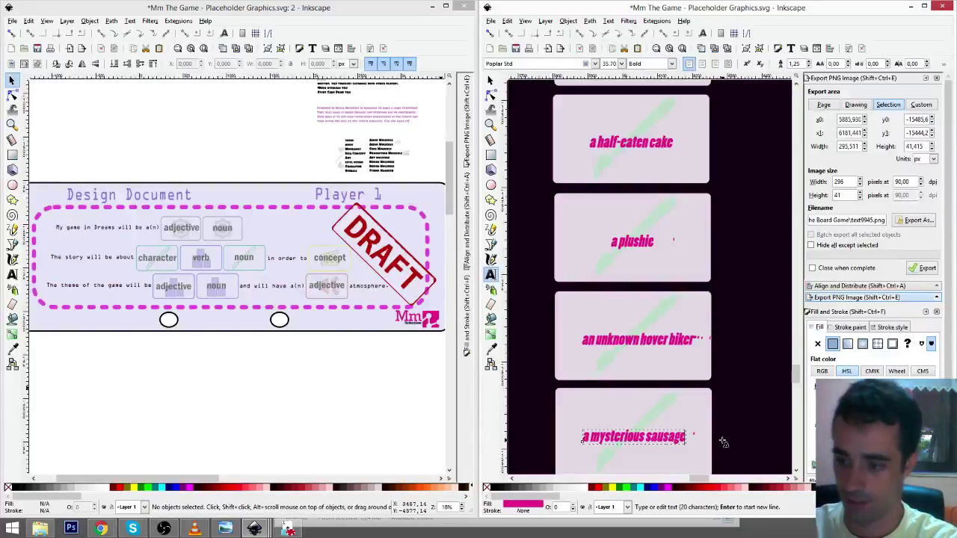
key("F1")
left_click_drag(679, 446, 676, 445)
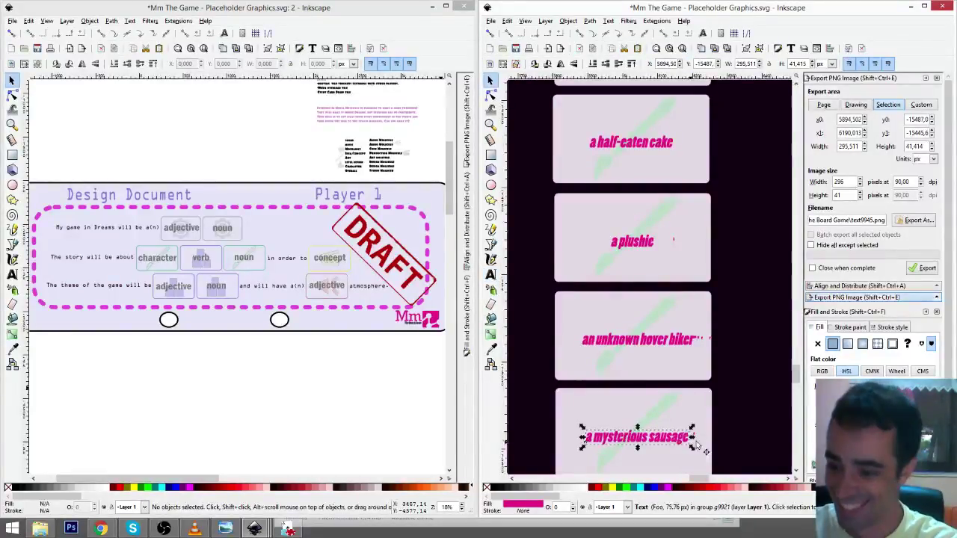
- Duplicate the "a mysterious sausage" card and place the copy directly below it in the column
scroll(696, 443, "down", 4)
left_click_drag(681, 325, 695, 381)
left_click(695, 303)
key("ctrl+d")
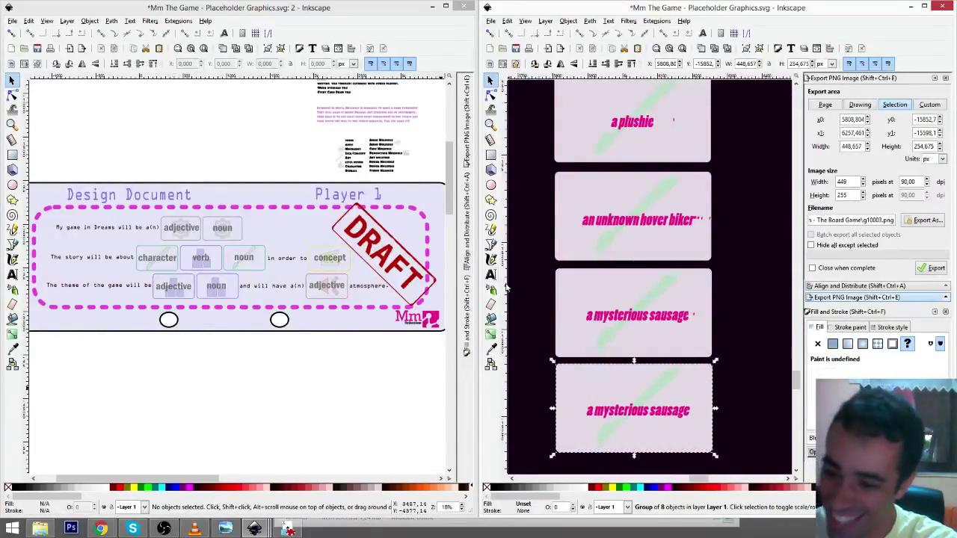
- Replace the text on the lower "a mysterious sausage" card with "a teddy bear with guns"
left_click(491, 275)
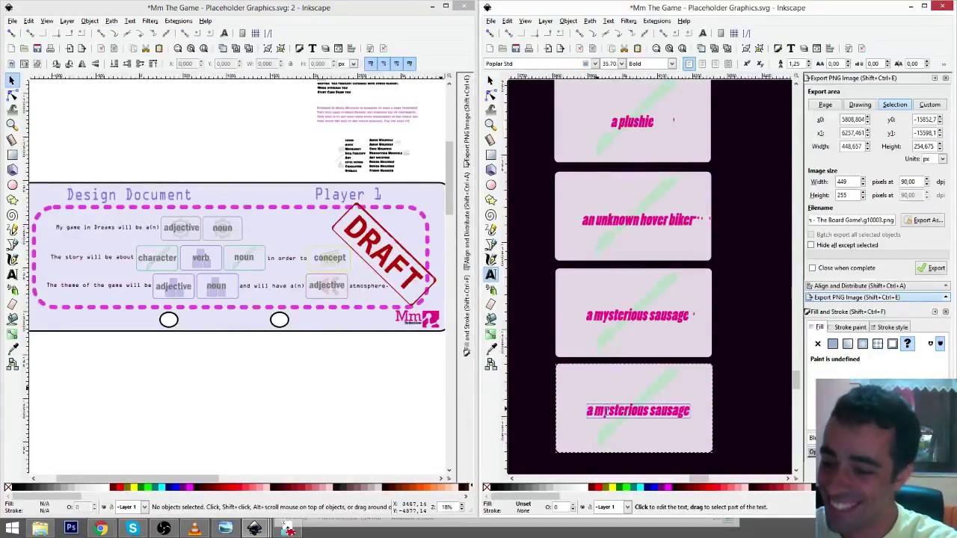
triple_click(604, 411)
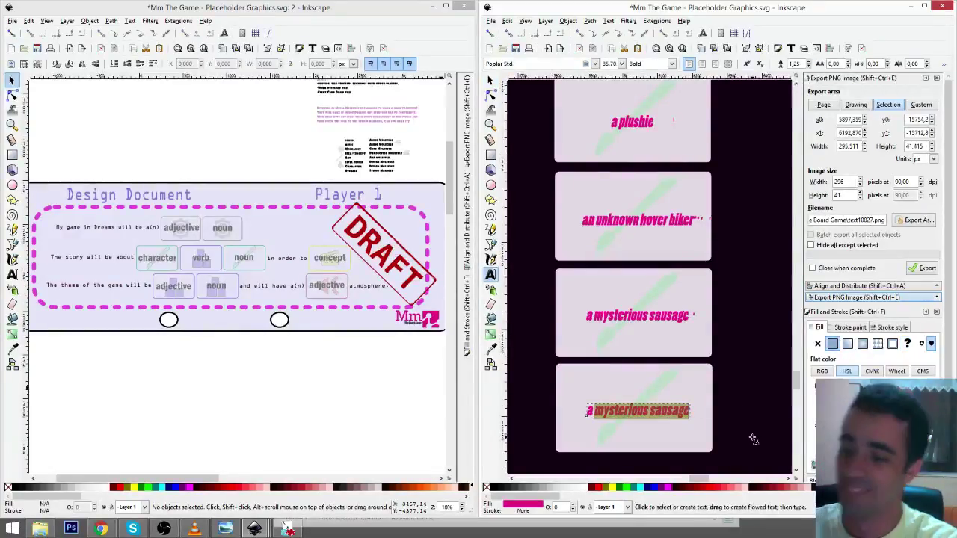
type("a teddy")
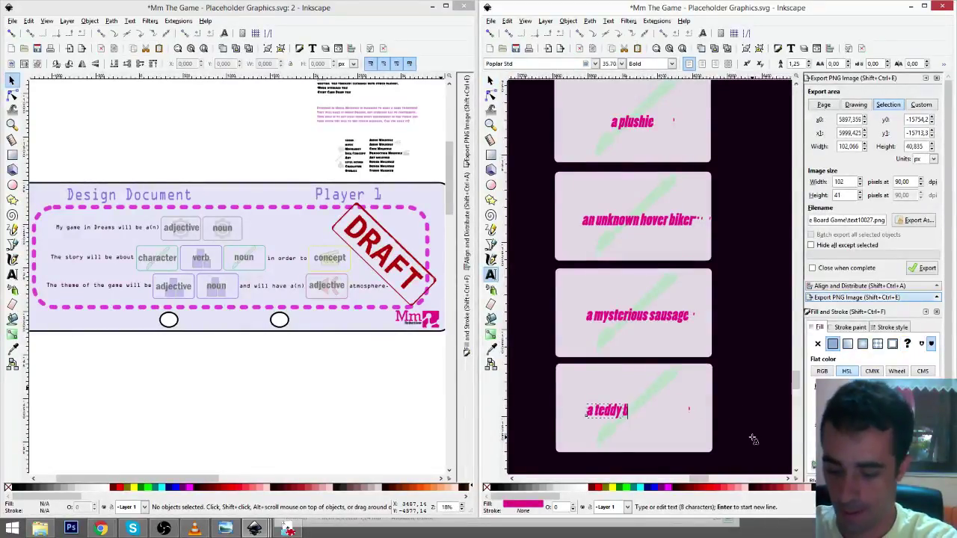
type(" bear with")
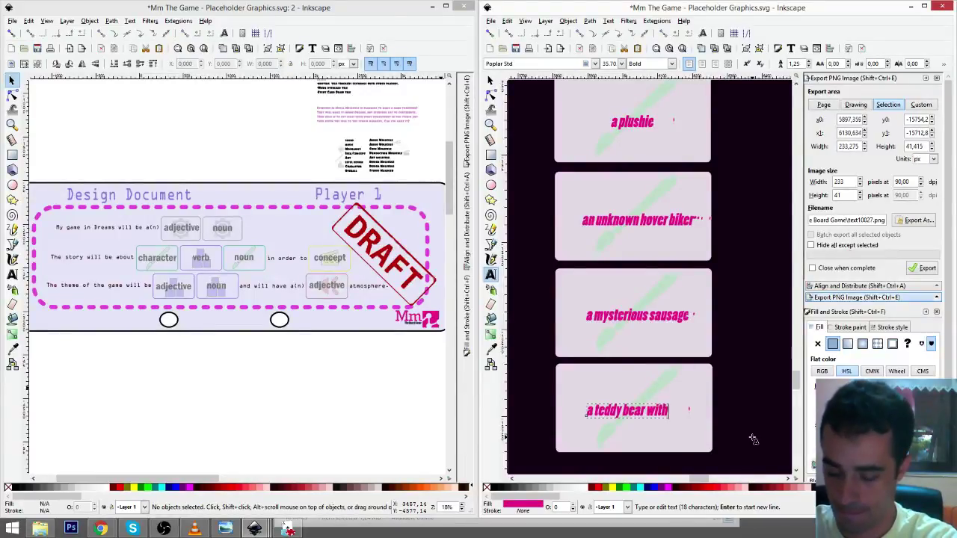
type(" guns")
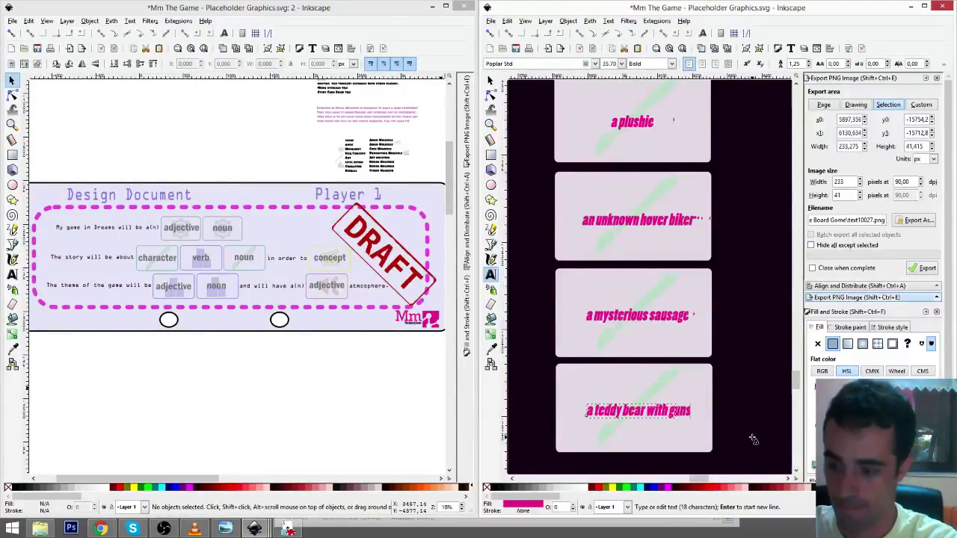
key("F1")
- Duplicate the "a teddy bear with guns" card and place the copy directly below it in the column
left_click(695, 378)
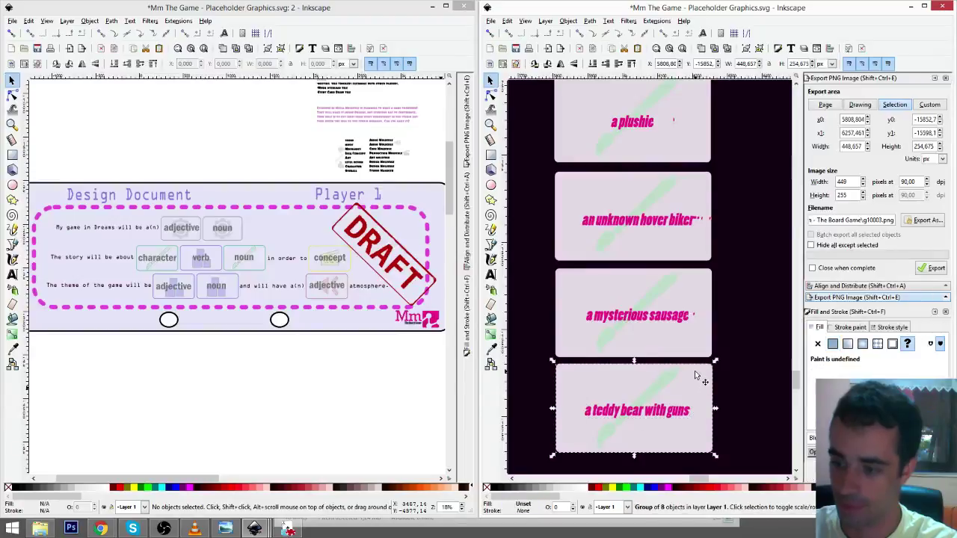
scroll(695, 374, "down", 3)
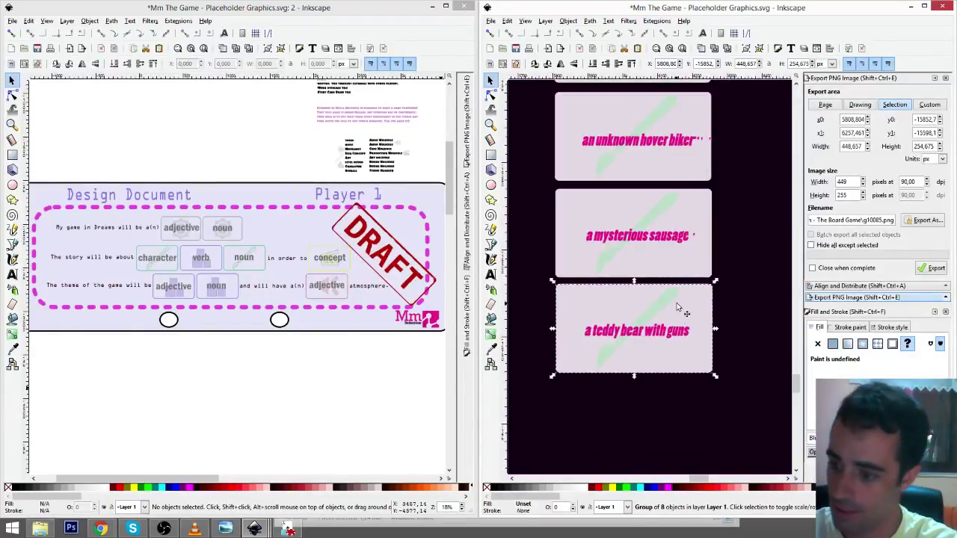
key("ctrl+d")
left_click_drag(692, 303, 693, 399)
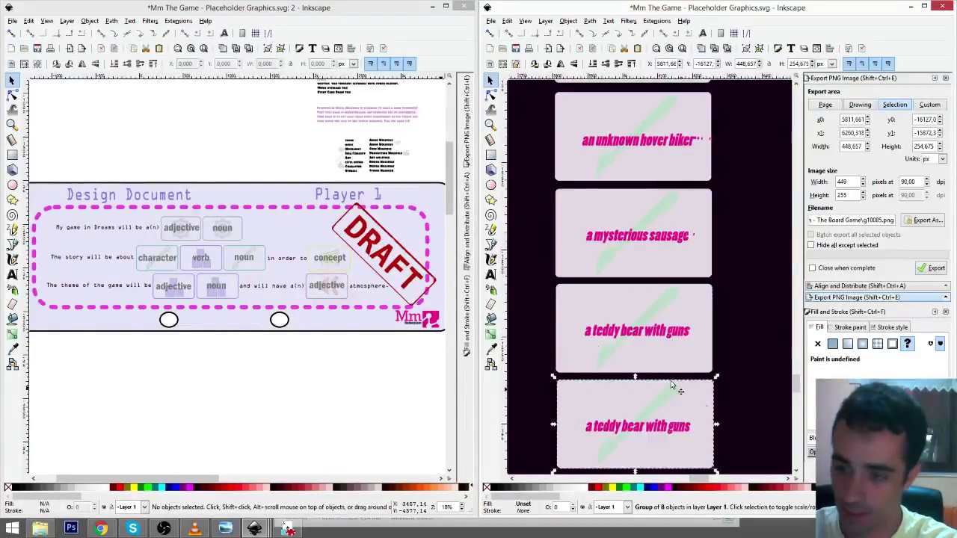
- Replace the text on the lower "a teddy bear with guns" card with "an unlimited data plan"
left_click(491, 275)
left_click_drag(596, 426, 733, 449)
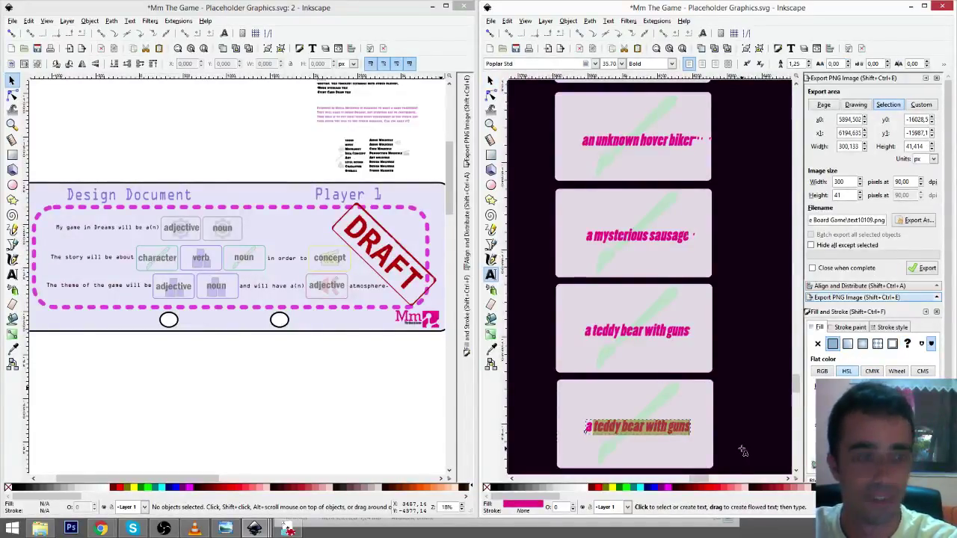
key("BackSpace")
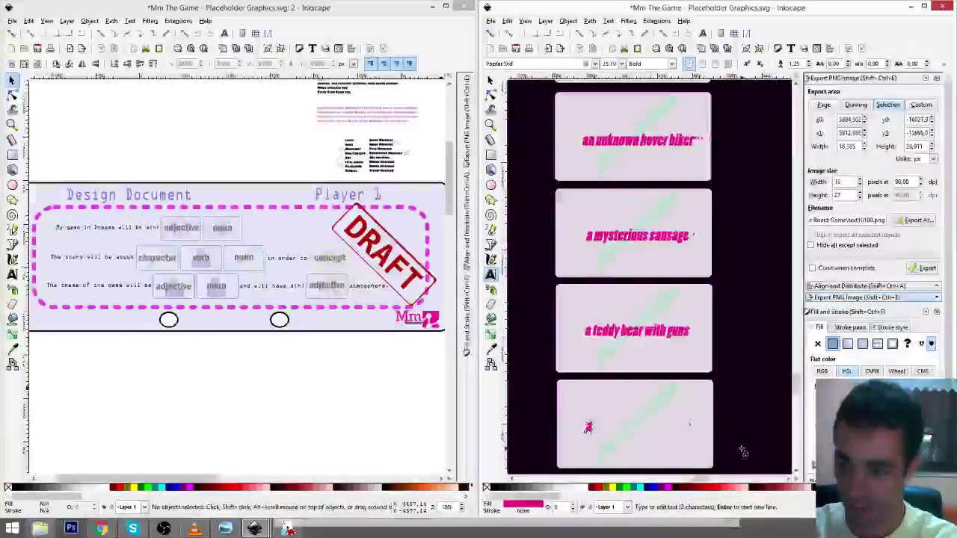
type("n u")
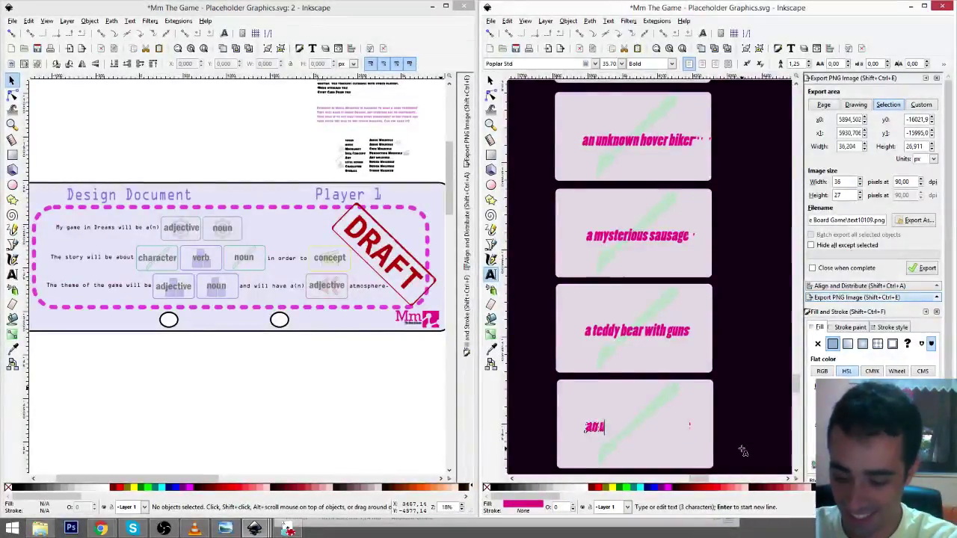
type("nlimited")
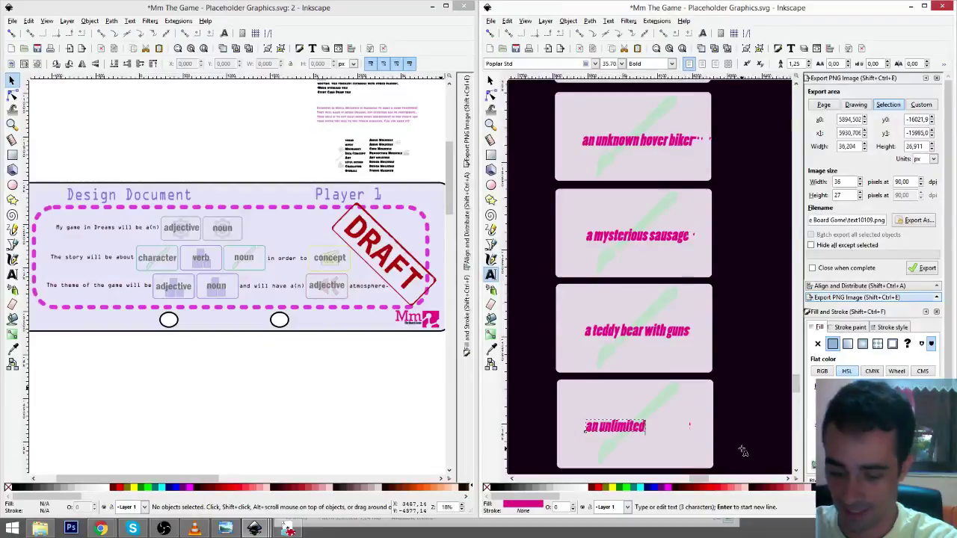
type(" data p")
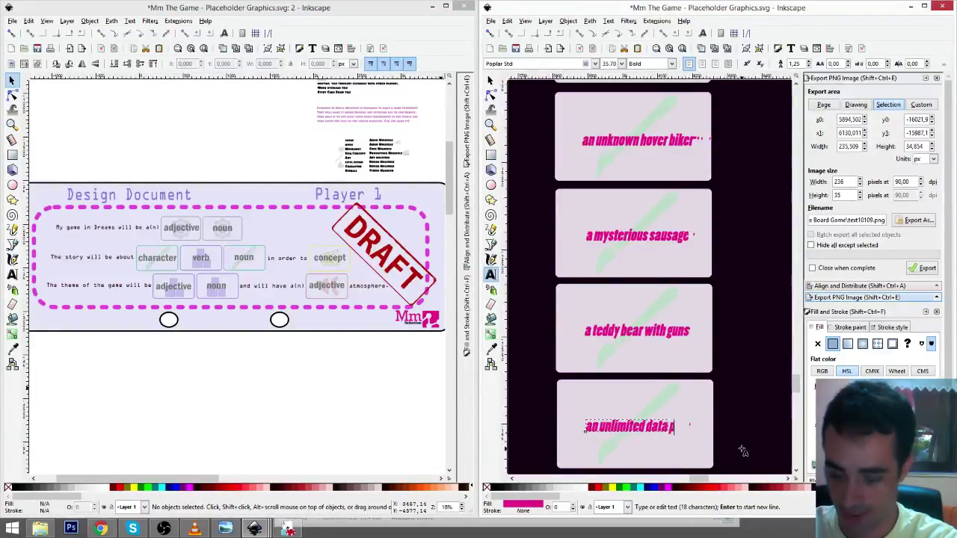
type("lan")
key("F1")
left_click(741, 413)
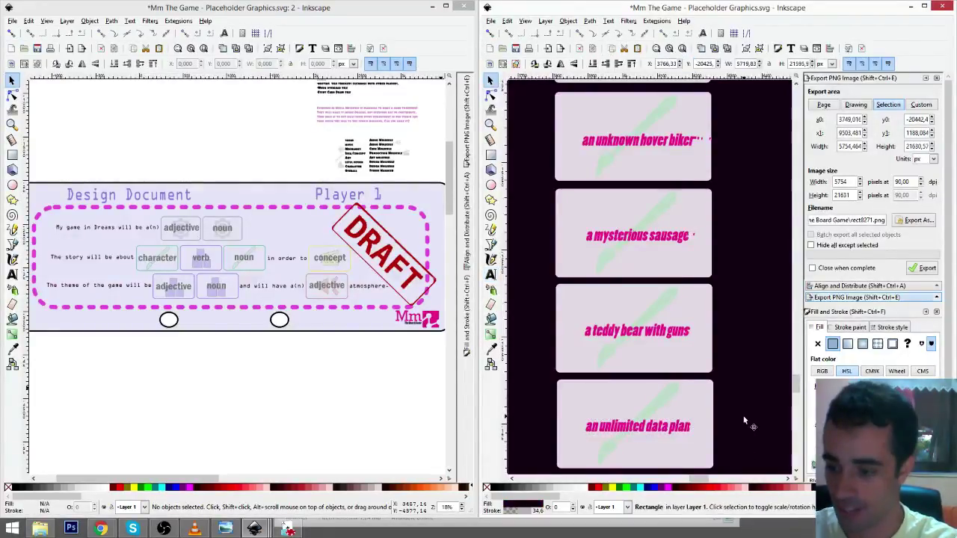
- Duplicate the "an unlimited data plan" card and place the copy directly below it in the column
scroll(737, 408, "down", 3)
left_click(696, 312)
key("ctrl+d")
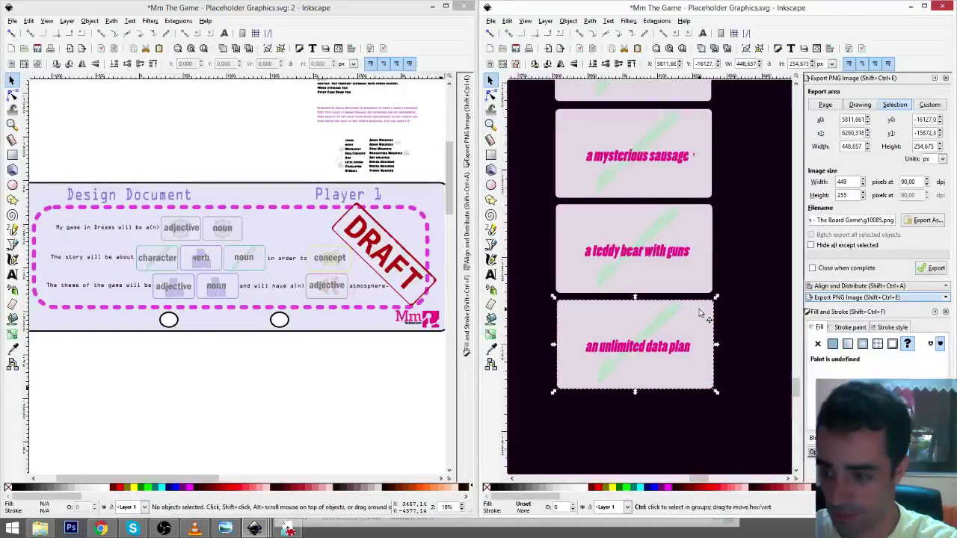
left_click_drag(697, 311, 700, 401)
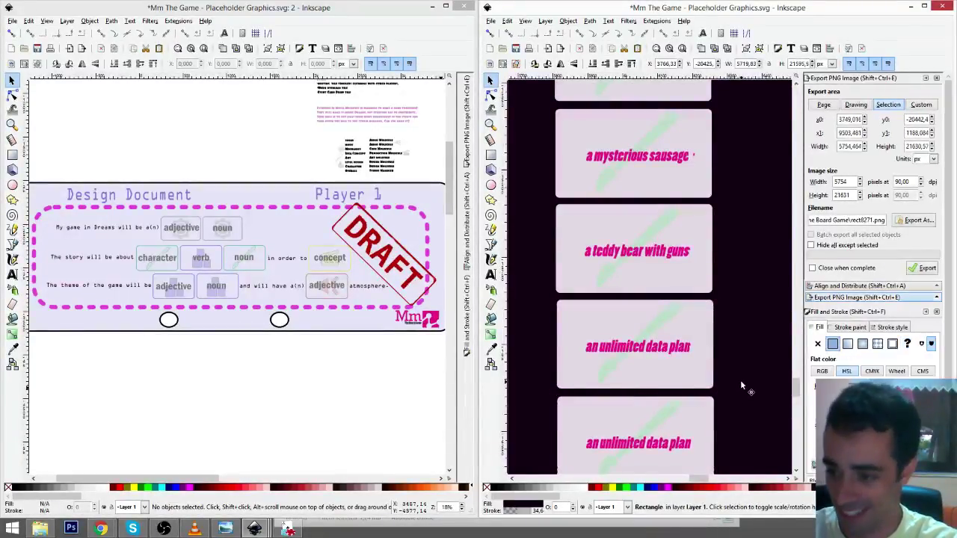
- Replace the text on the lower "an unlimited data plan" card with "Mrs. Molecule" and center it on the card
scroll(740, 380, "down", 3)
left_click(491, 274)
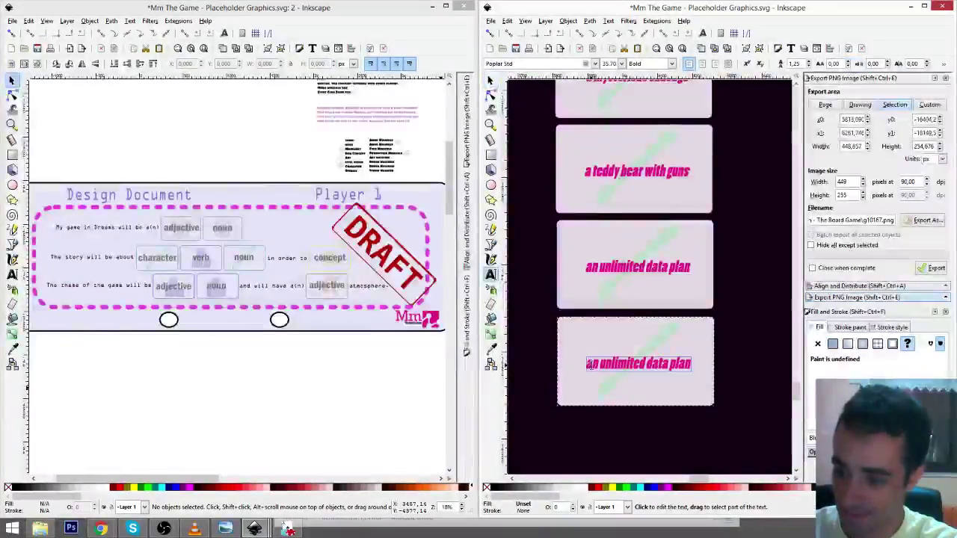
left_click_drag(587, 365, 722, 365)
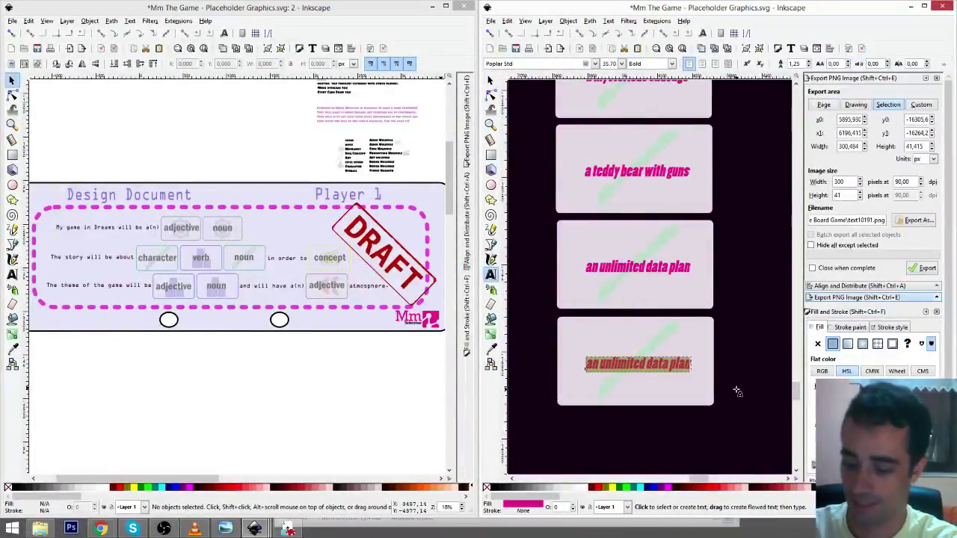
type("a")
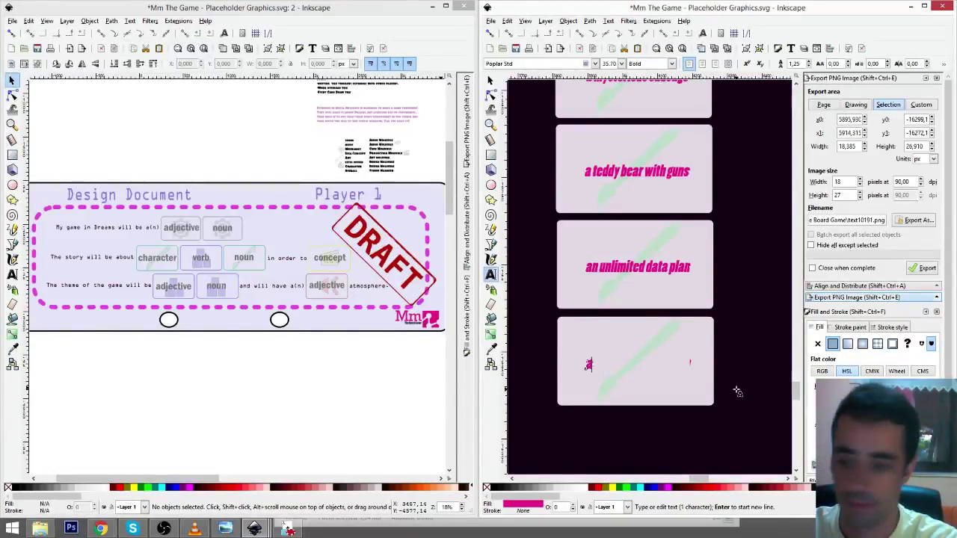
key("BackSpace")
type("M")
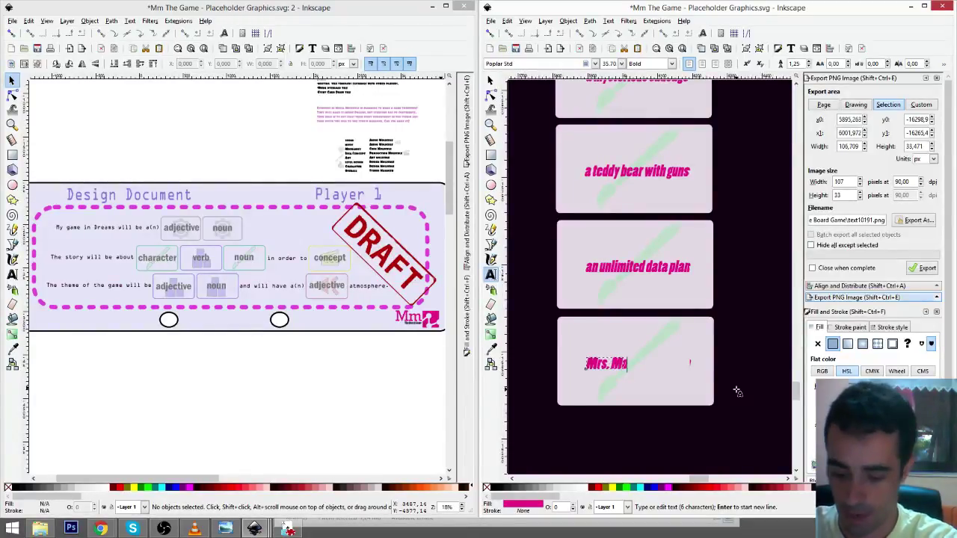
type("Mrs. Molecule")
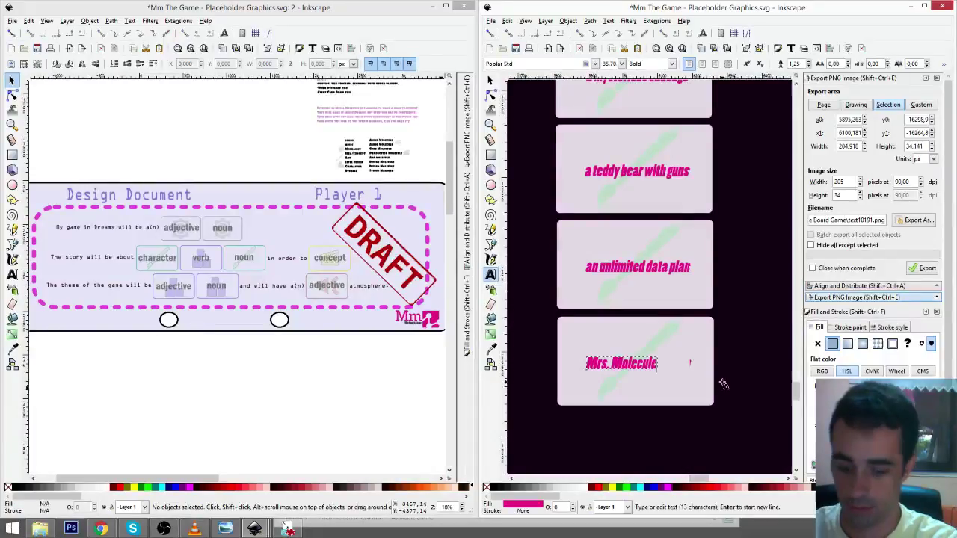
key("F1")
left_click_drag(642, 362, 657, 366)
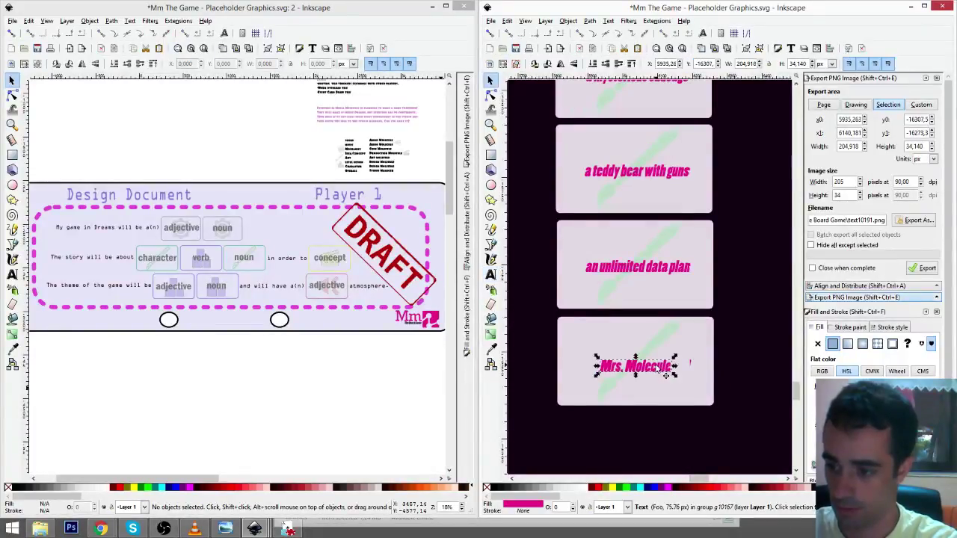
- Duplicate the "Mrs. Molecule" card and place the copy directly below it in the column
left_click(699, 331)
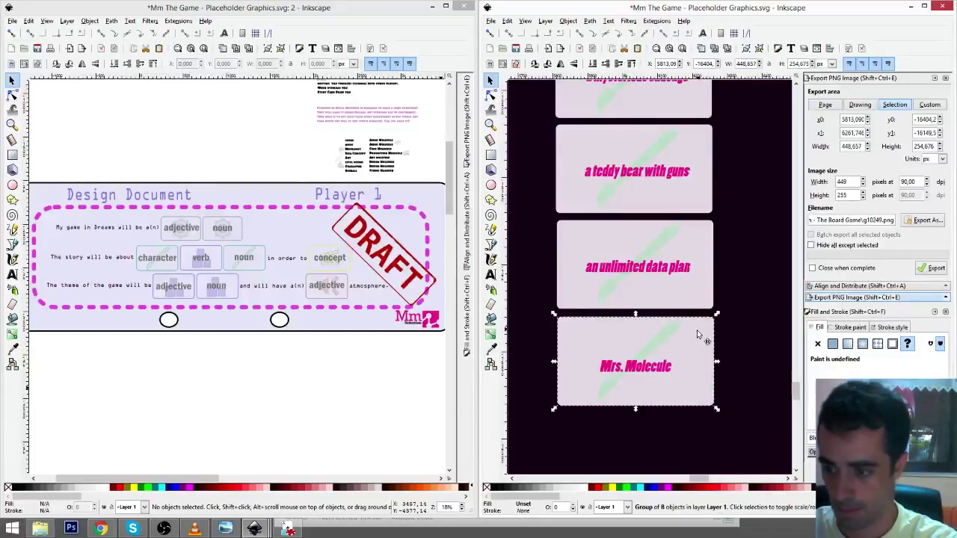
key("ctrl+d")
left_click_drag(702, 332, 698, 424)
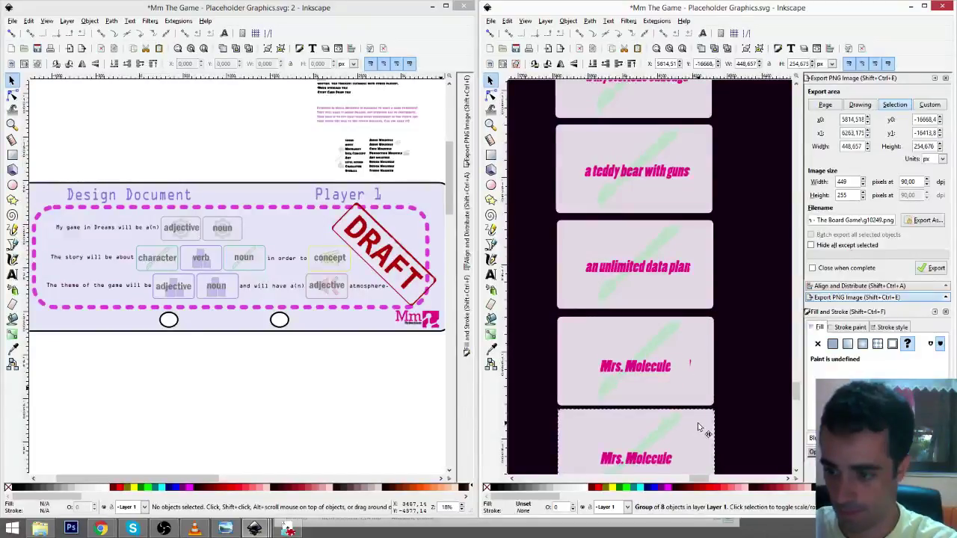
- Replace the text on the lower "Mrs. Molecule" card with "a Russian egg" and center it on the card
scroll(698, 423, "down", 3)
left_click(491, 274)
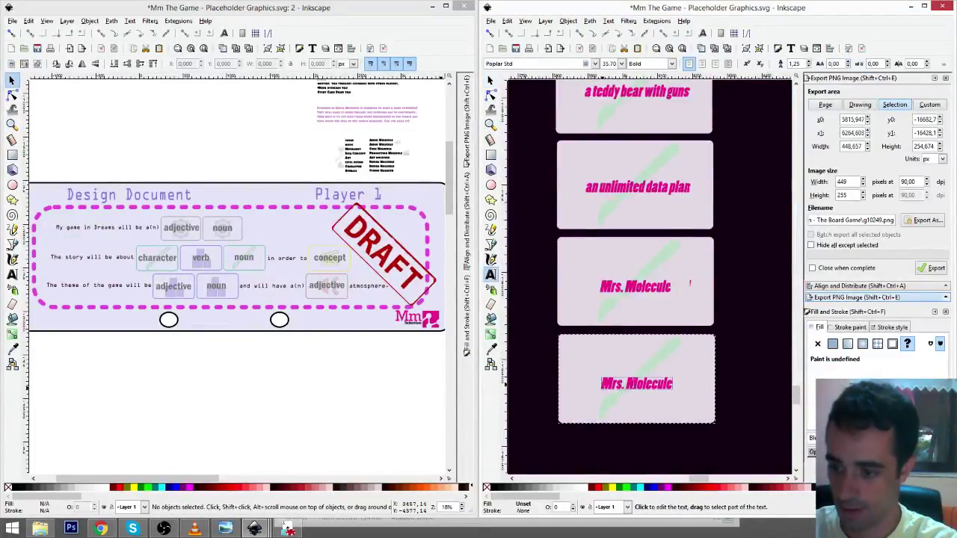
left_click_drag(601, 385, 674, 386)
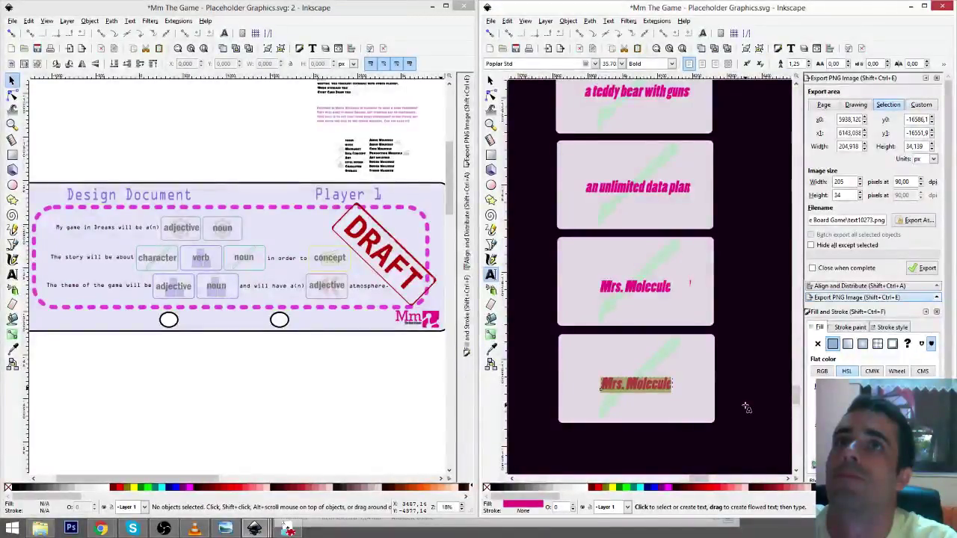
type("A")
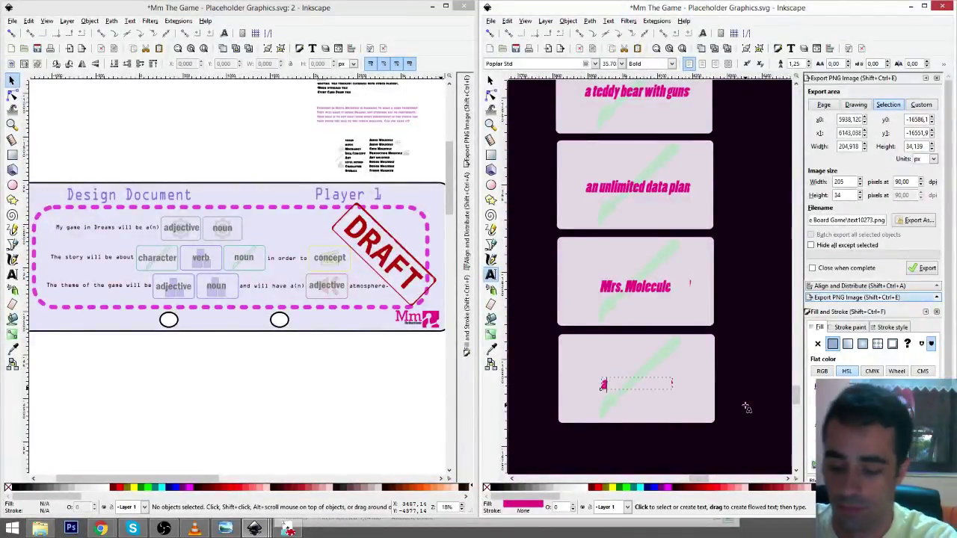
type(" Russian")
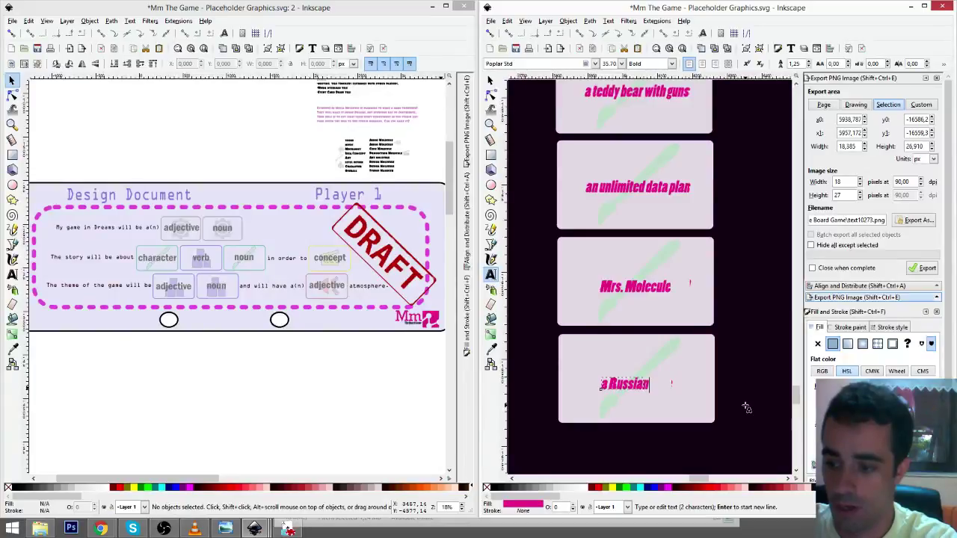
type(" cg")
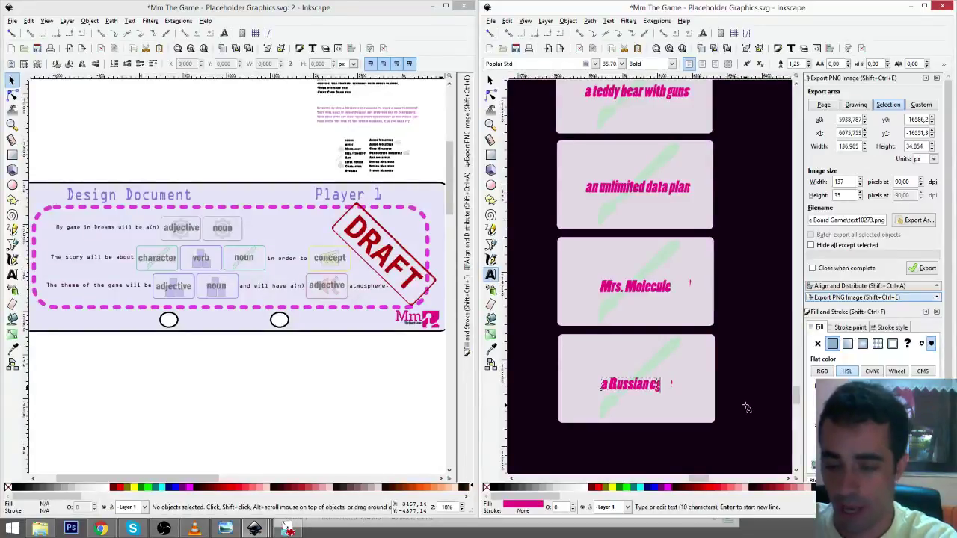
type("g")
key("F1")
left_click_drag(652, 389, 656, 386)
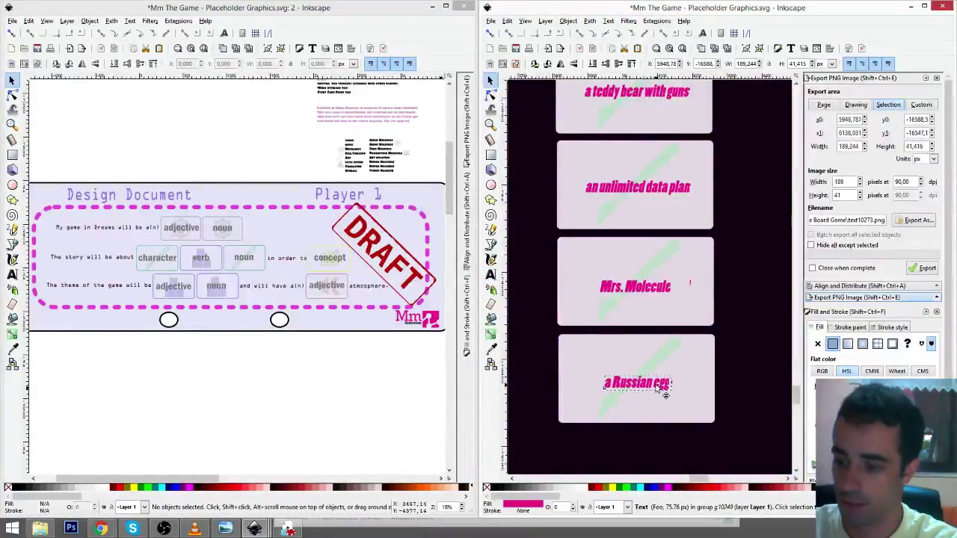
left_click(742, 377)
- Duplicate the "a Russian egg" card and place the copy directly below it in the column
scroll(720, 335, "down", 3)
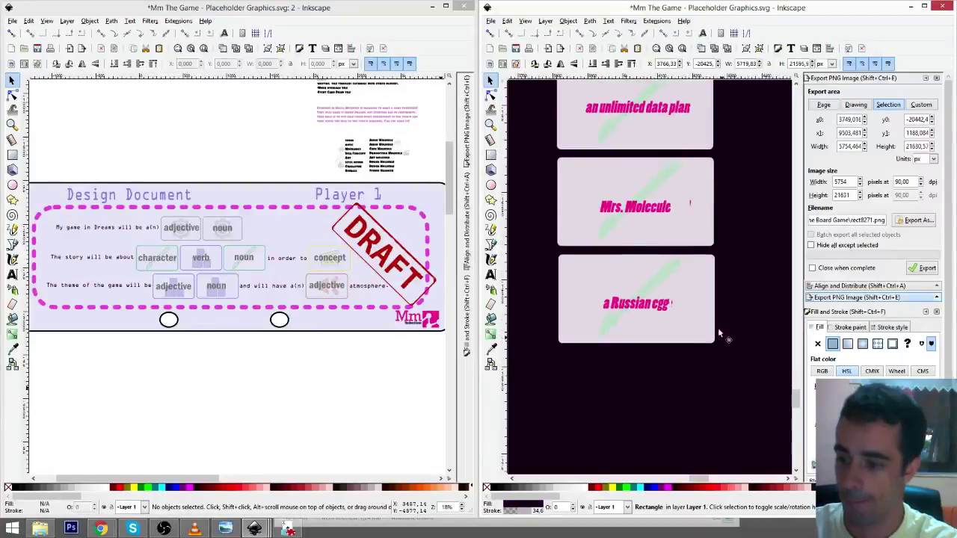
left_click(711, 299)
key("ctrl+d")
left_click_drag(700, 281, 711, 380)
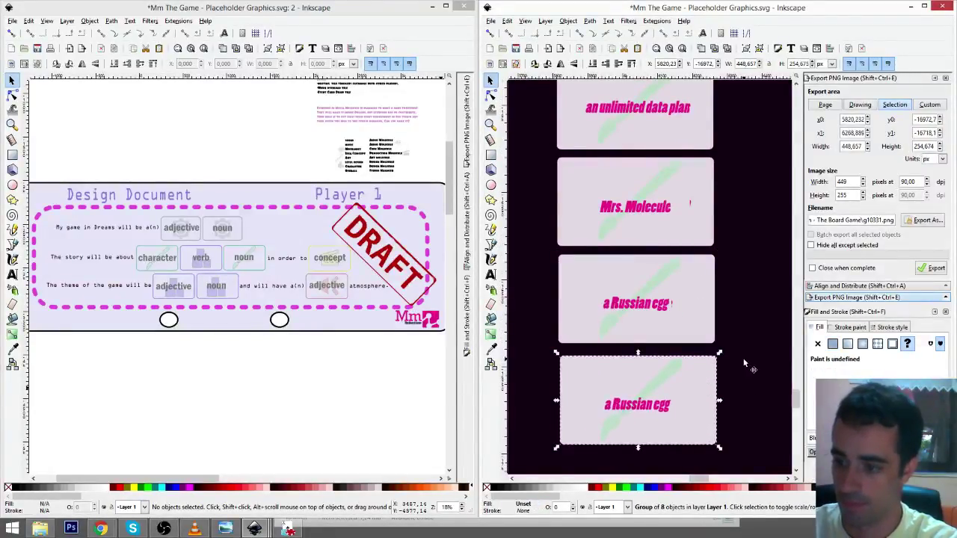
- Replace the text on the lower "a Russian egg" card with "a slice of bread" and center it on the card
scroll(744, 364, "down", 2)
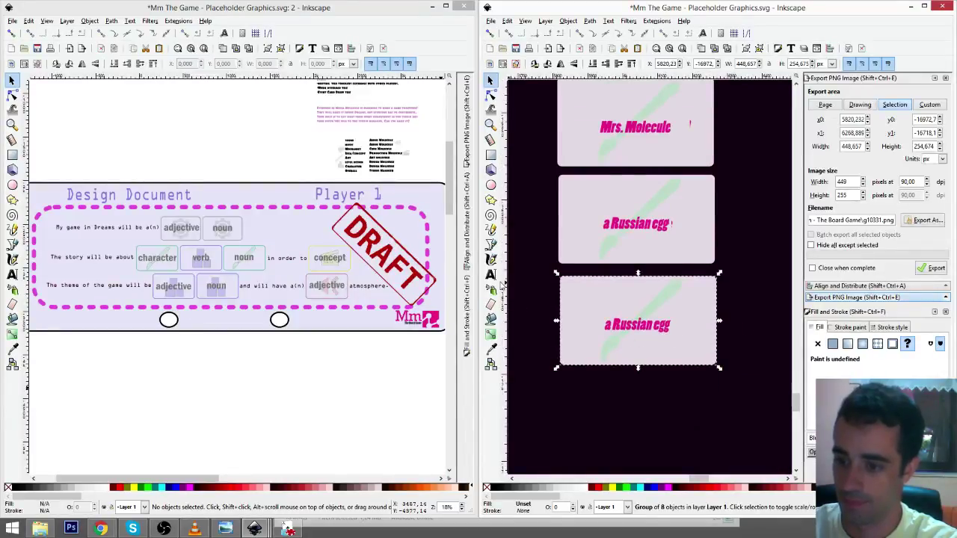
left_click(491, 274)
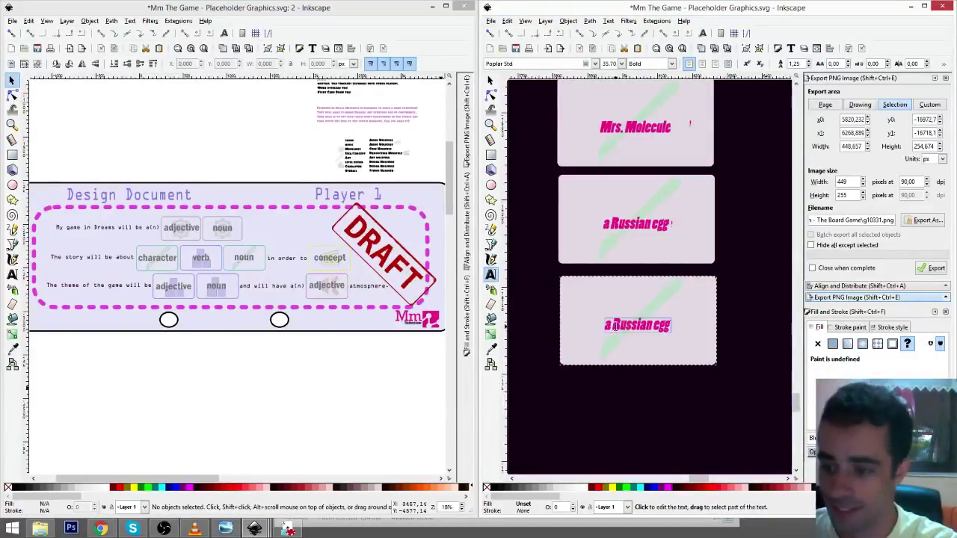
left_click_drag(612, 325, 728, 346)
key("BackSpace")
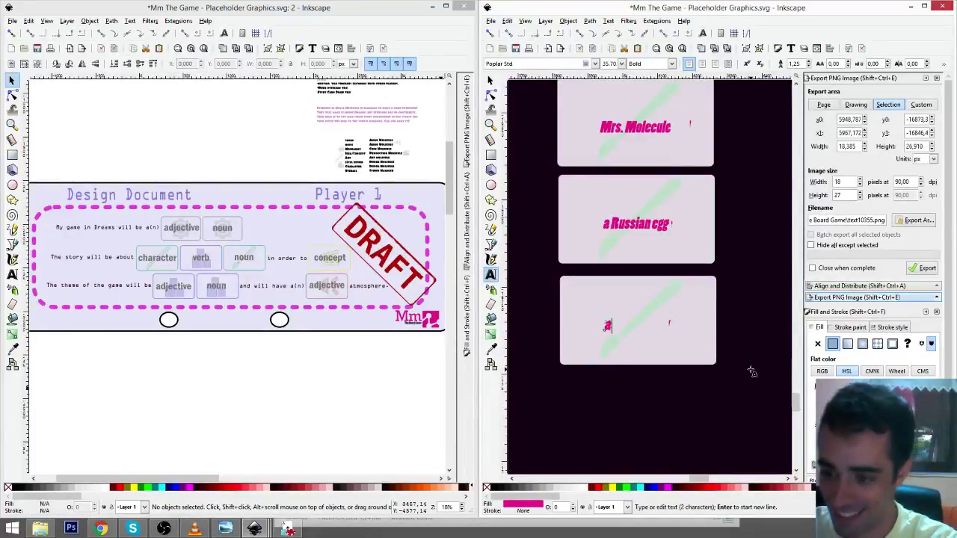
key("BackSpace")
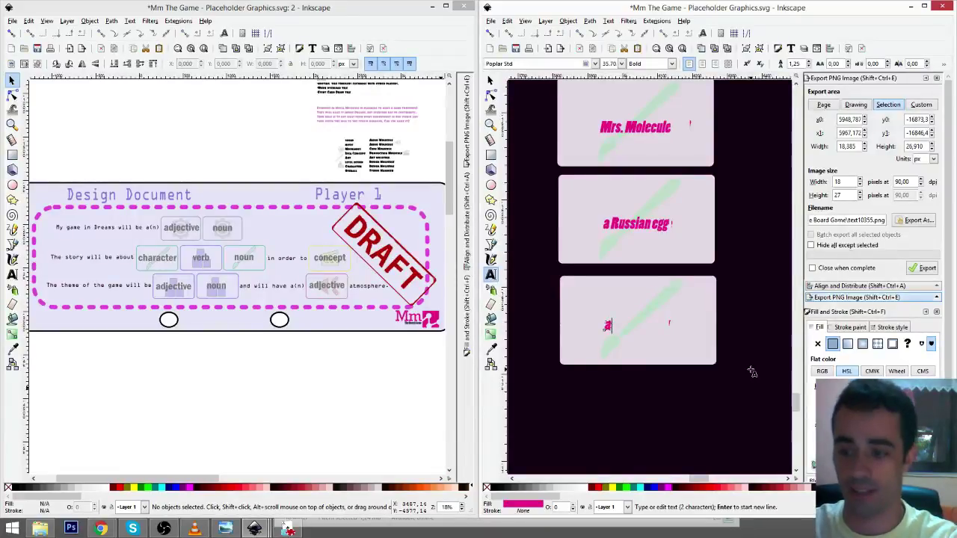
type("slice")
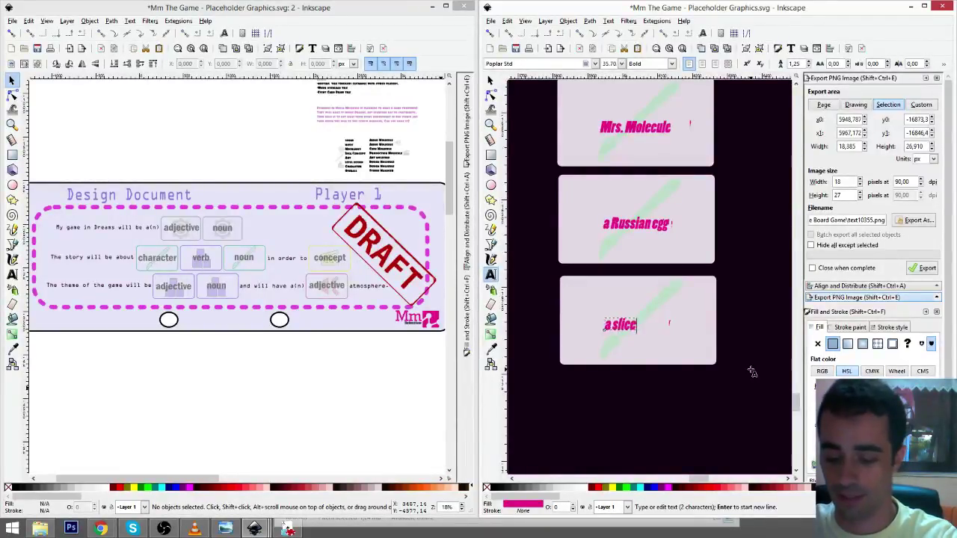
type("d of bread")
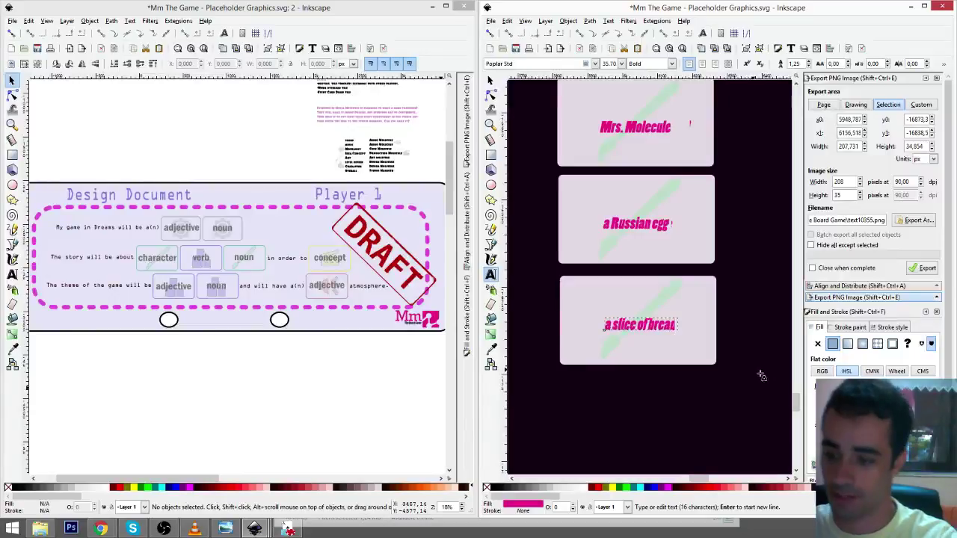
key("F1")
left_click_drag(660, 328, 657, 327)
- Duplicate the "a slice of bread" card and place the copy directly below it in the column
scroll(659, 327, "down", 1)
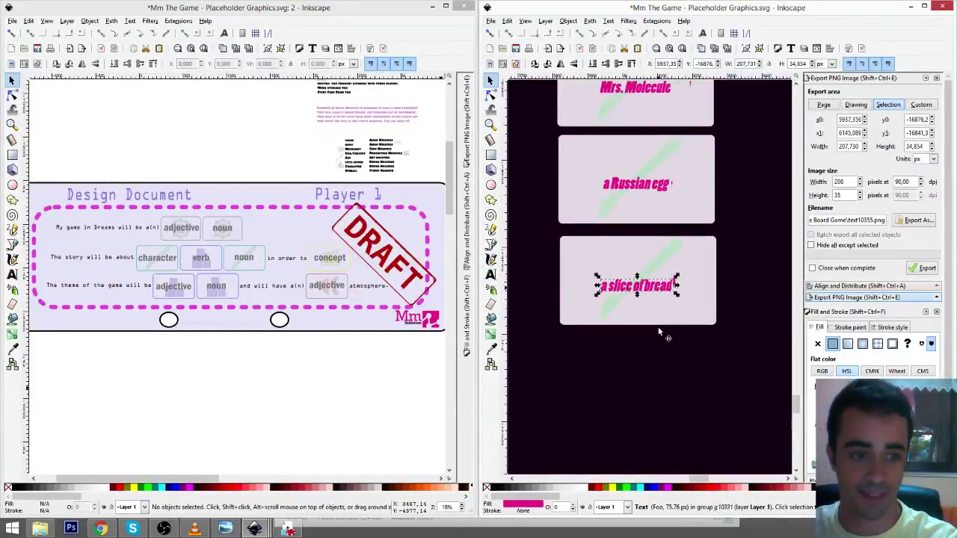
scroll(651, 328, "down", 1)
left_click(576, 216)
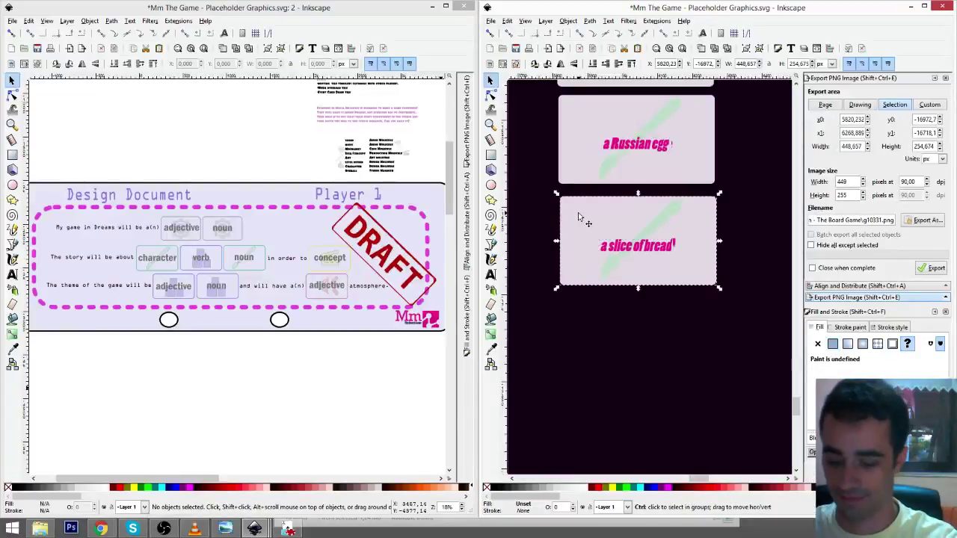
key("ctrl+d")
left_click_drag(572, 214, 572, 316)
- Replace the text on the lower "a slice of bread" card with "a robotic giraffe" and center it on the card
key("t")
left_click(623, 343)
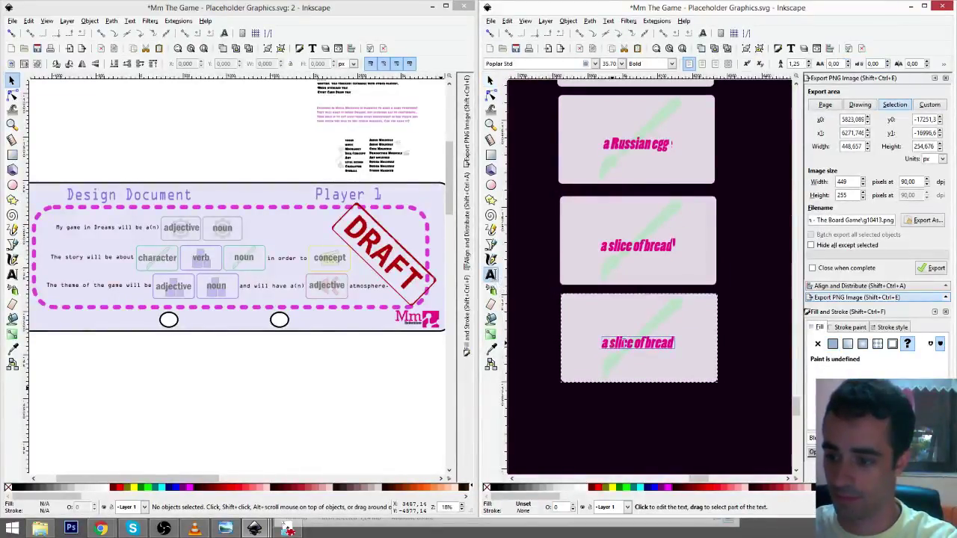
key("ctrl+a")
key("BackSpace")
key("BackSpace")
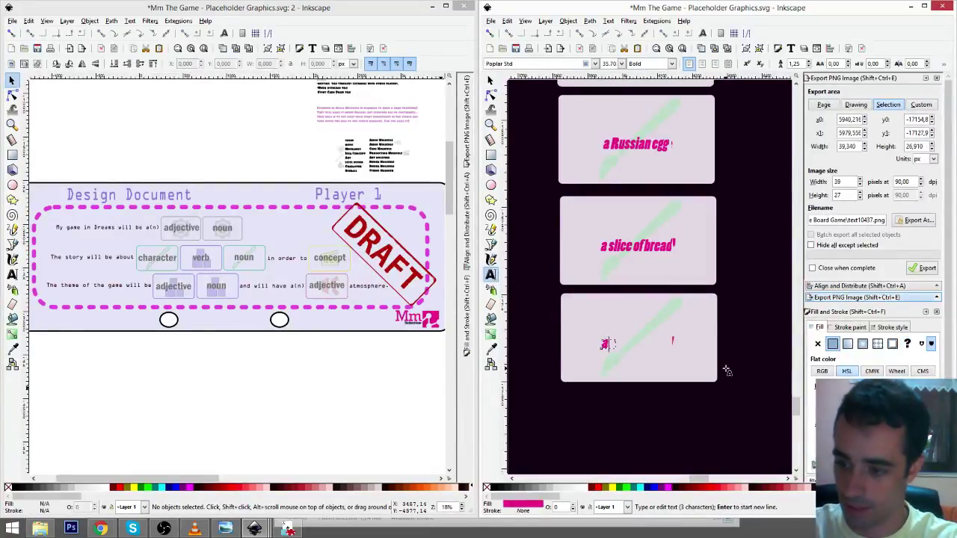
type("robotic")
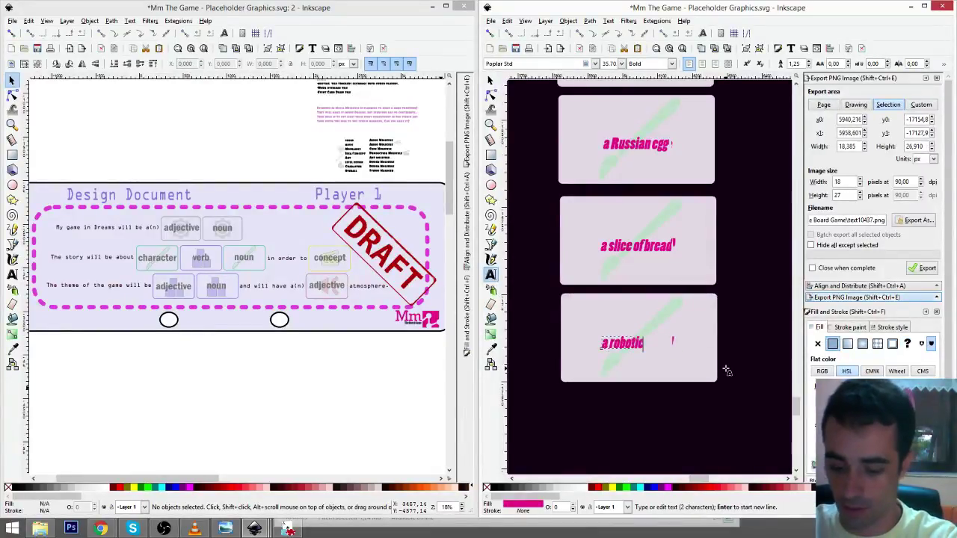
type(" giraffe")
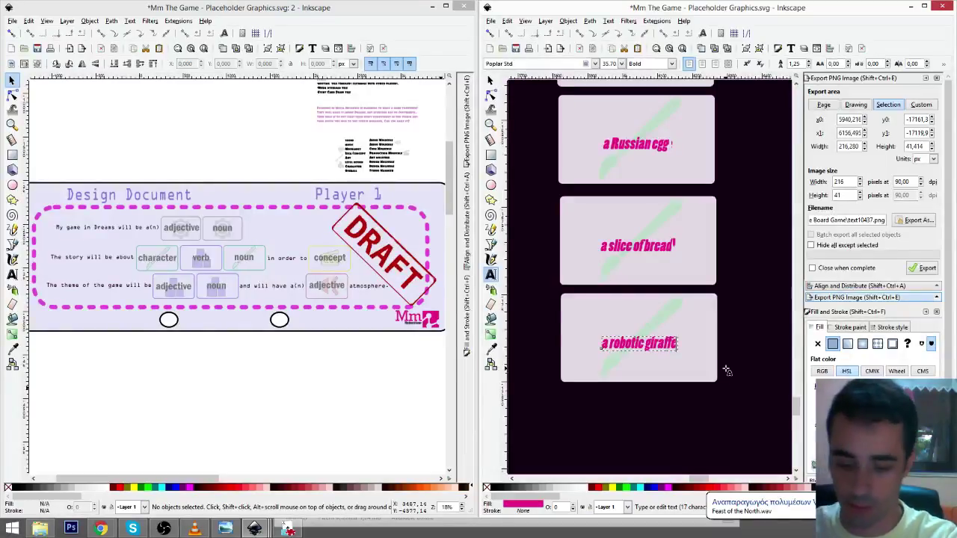
key("F1")
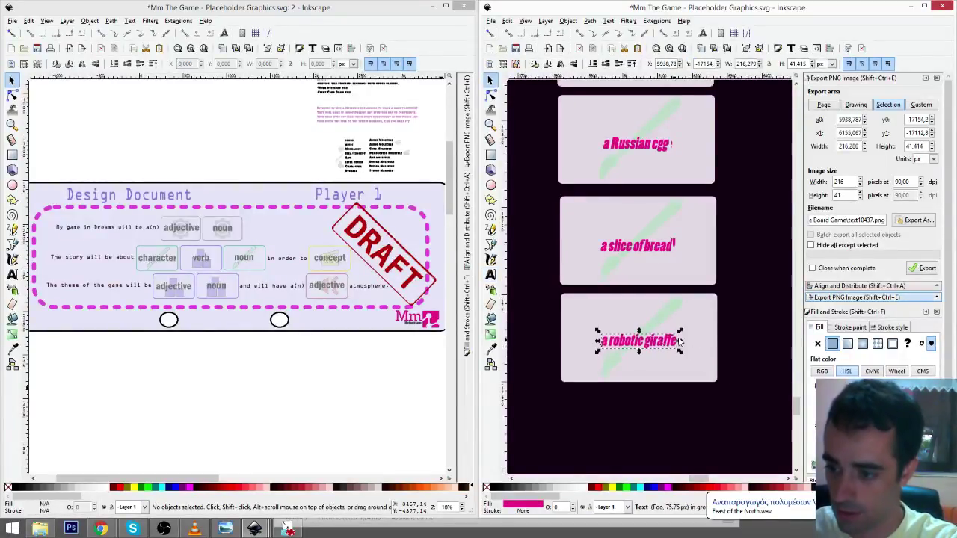
- Duplicate the "a robotic giraffe" card and place the copy directly below it in the column
left_click(704, 314)
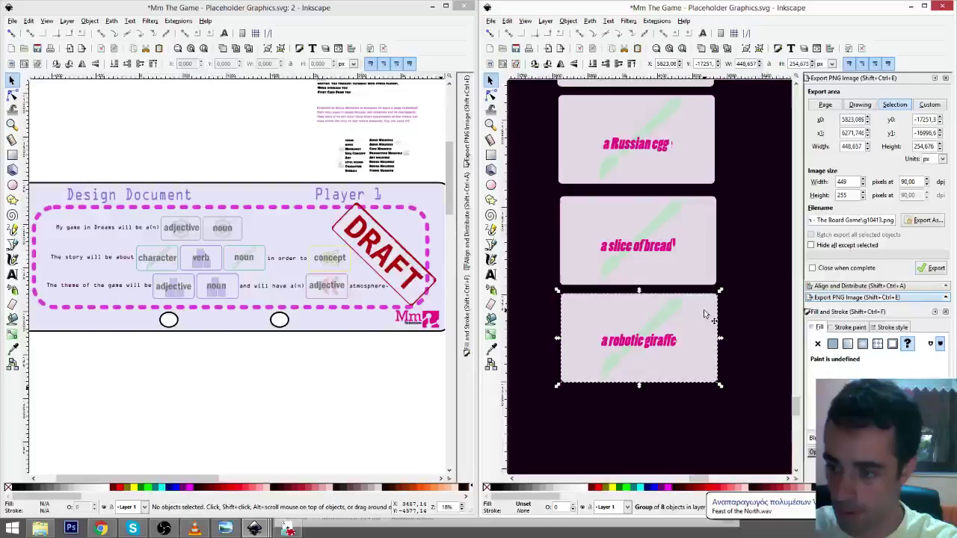
scroll(704, 314, "down", 3)
key("ctrl+d")
left_click_drag(686, 240, 684, 336)
- Extend the text on the upper "a robotic giraffe" card to "a robotic giraffe with chainsaws" and center it on the card
left_click(492, 289)
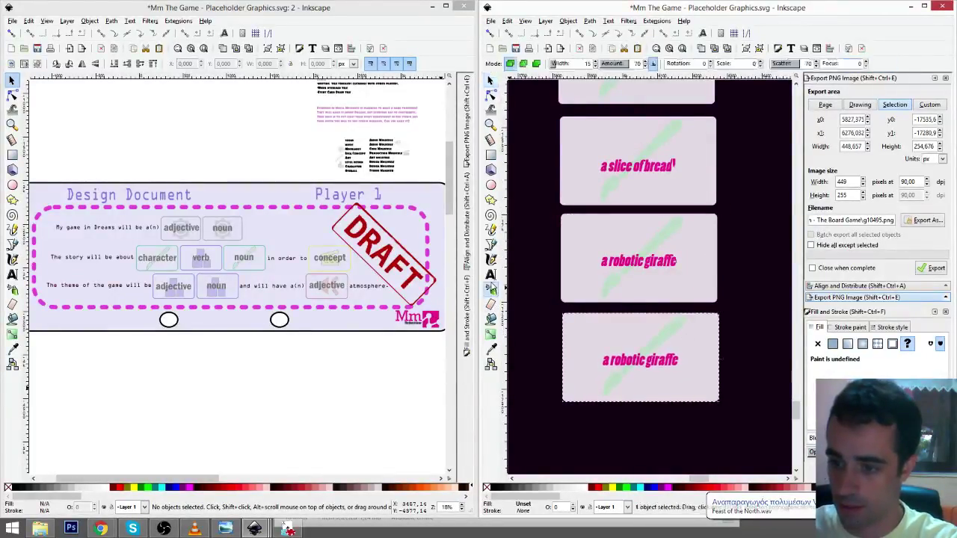
left_click(490, 273)
left_click(676, 261)
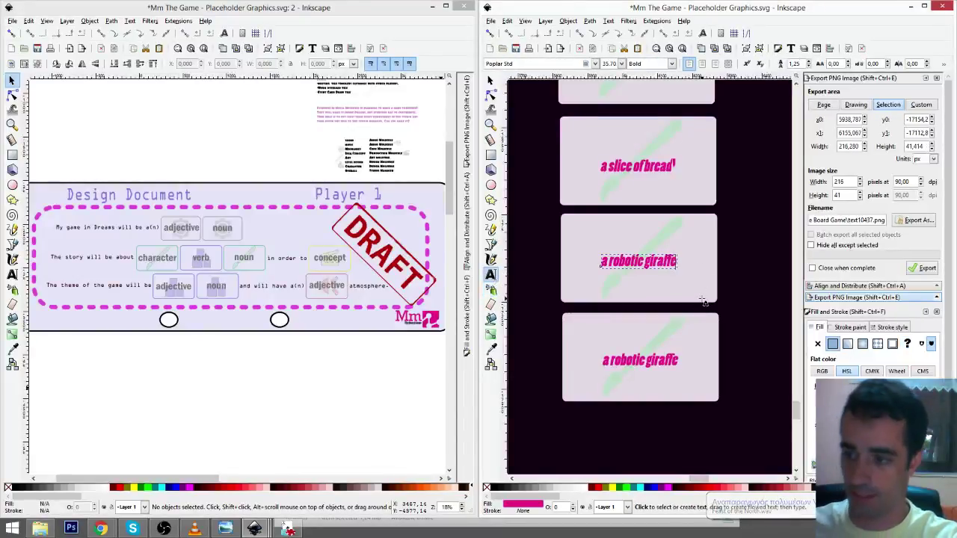
type("with c")
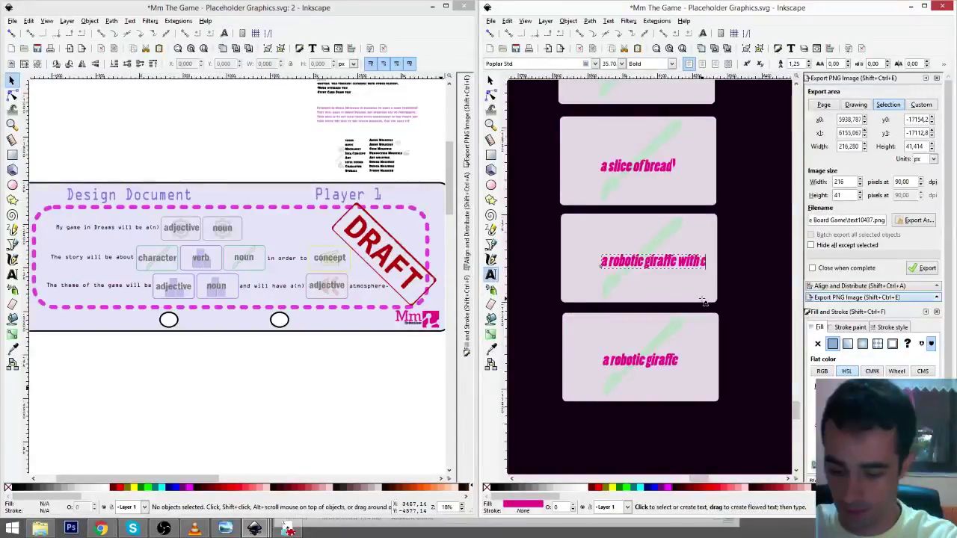
type("hainsaws")
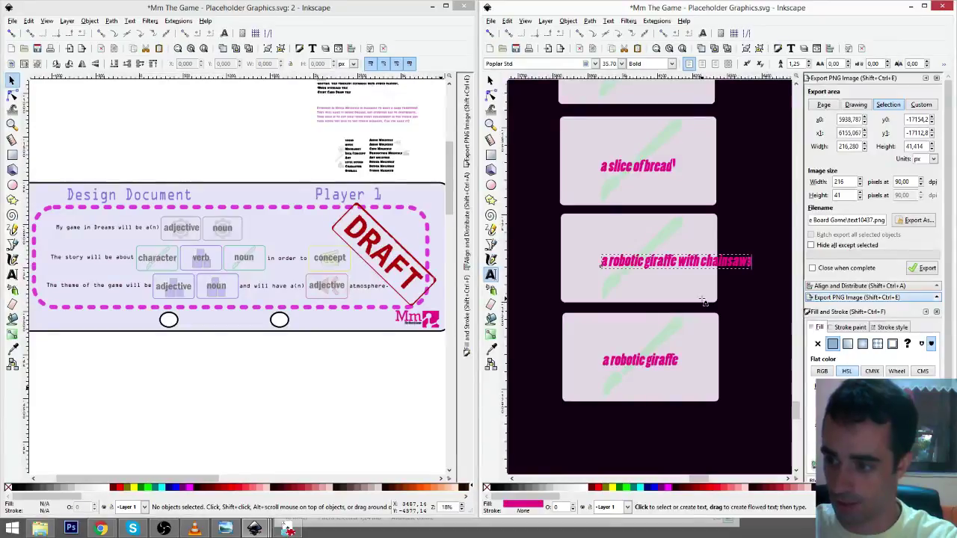
key("F1")
left_click_drag(735, 266, 700, 271)
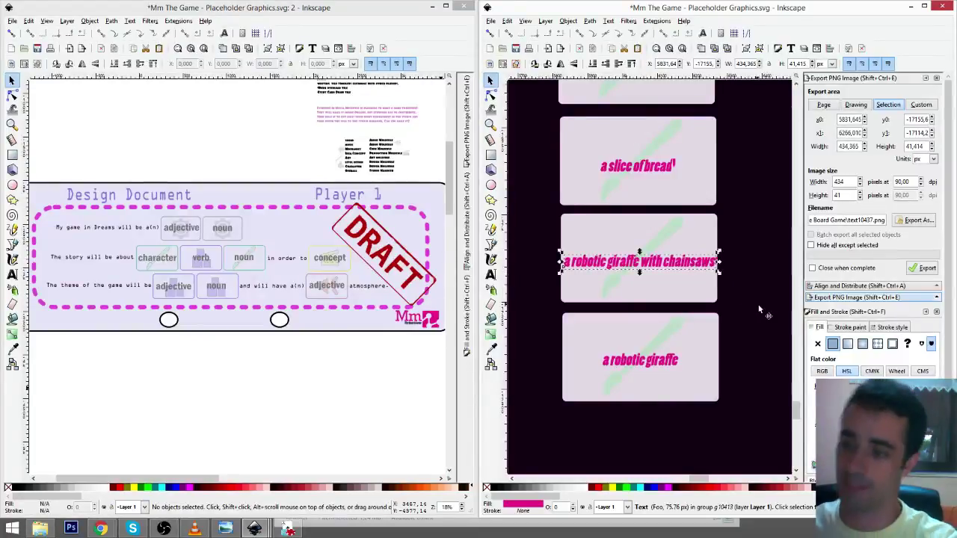
left_click(740, 380)
- Scale the "a robotic giraffe with chainsaws" text down proportionally to about 344 px wide, keeping it centered on its card
scroll(710, 322, "down", 1)
left_click(690, 317)
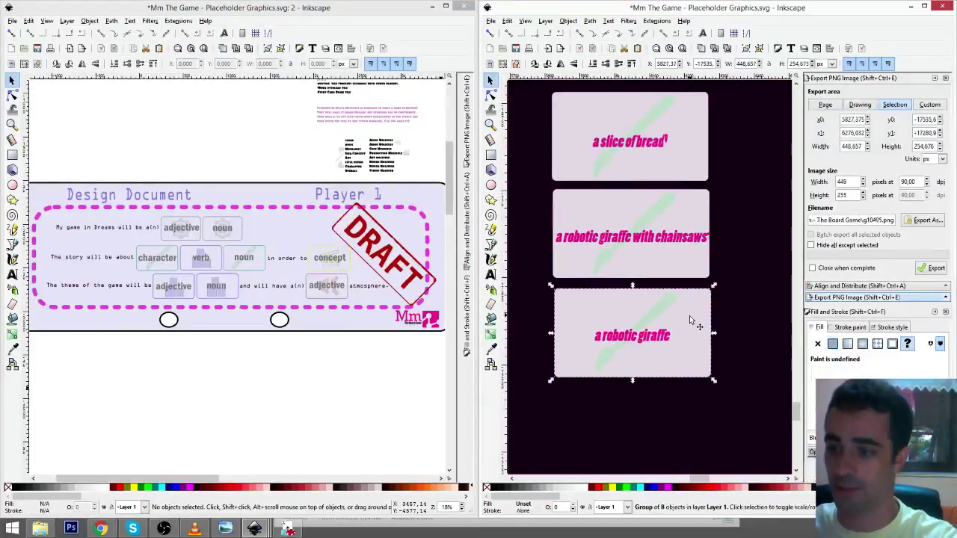
left_click(603, 246)
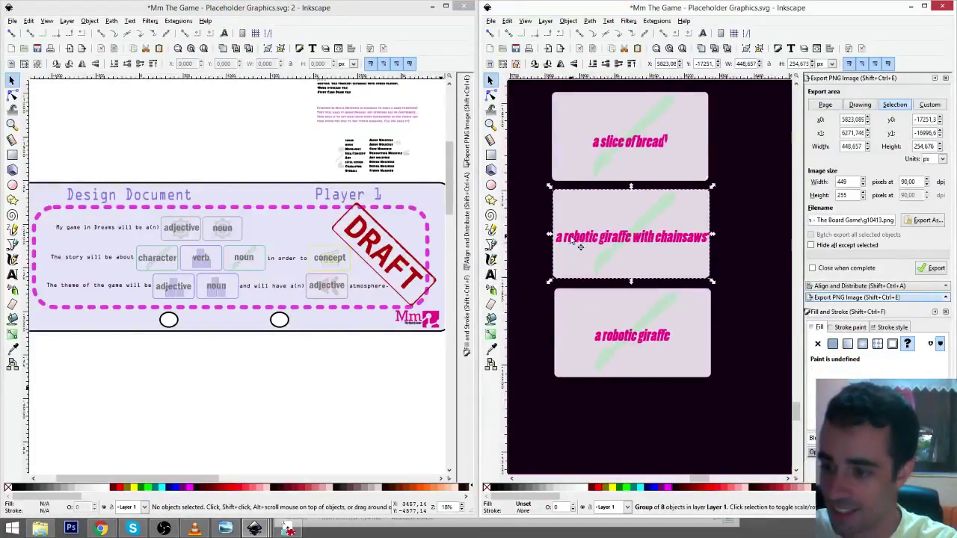
left_click(602, 246, "ctrl")
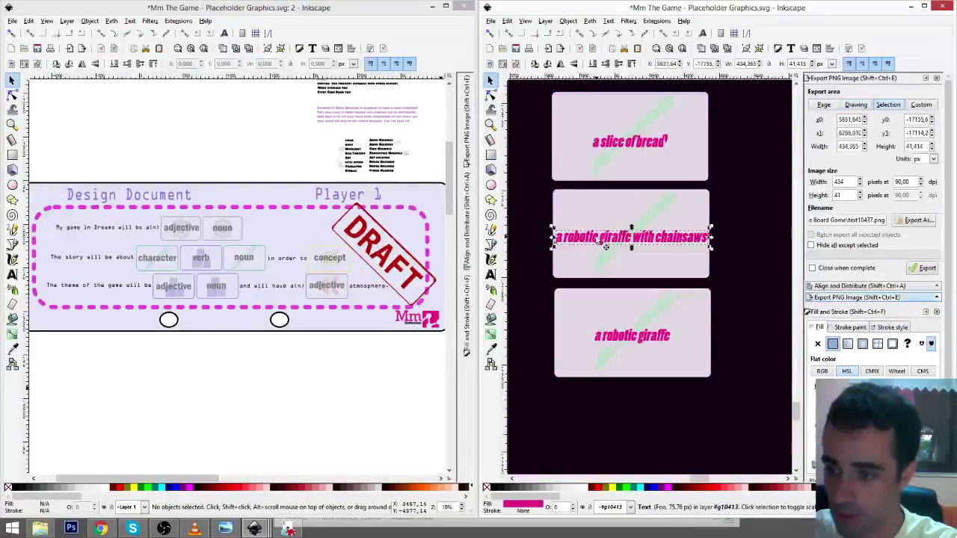
left_click_drag(554, 228, 558, 233)
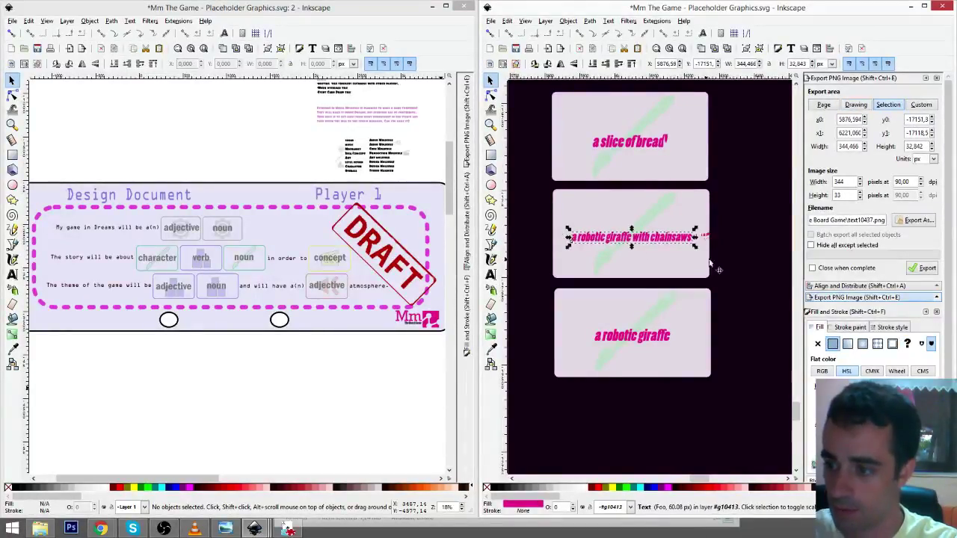
- Replace the text on the lower "a robotic giraffe" card with "a nervous keyboard" and center it on the card
left_click(636, 338)
left_click(640, 338, "ctrl")
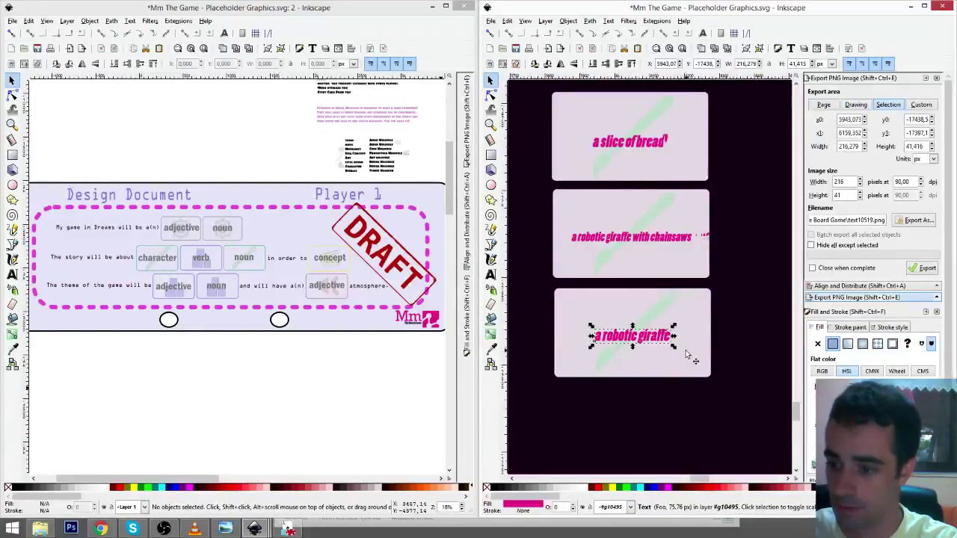
left_click_drag(685, 350, 694, 313)
left_click(491, 274)
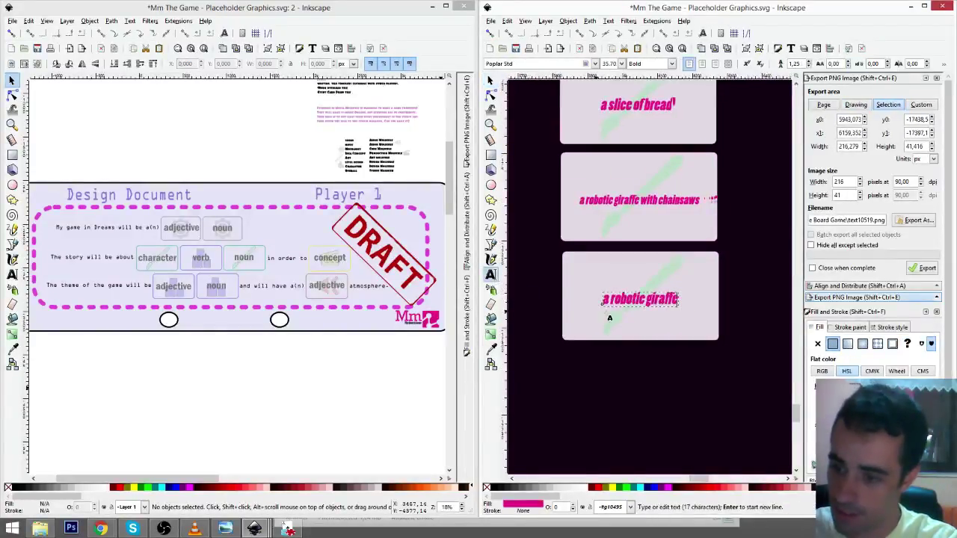
key("ctrl+a")
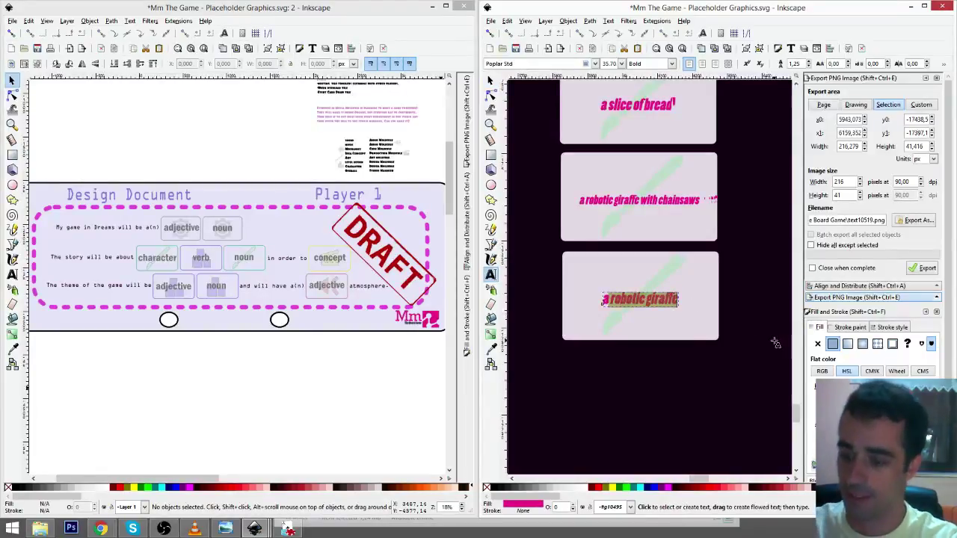
type("a")
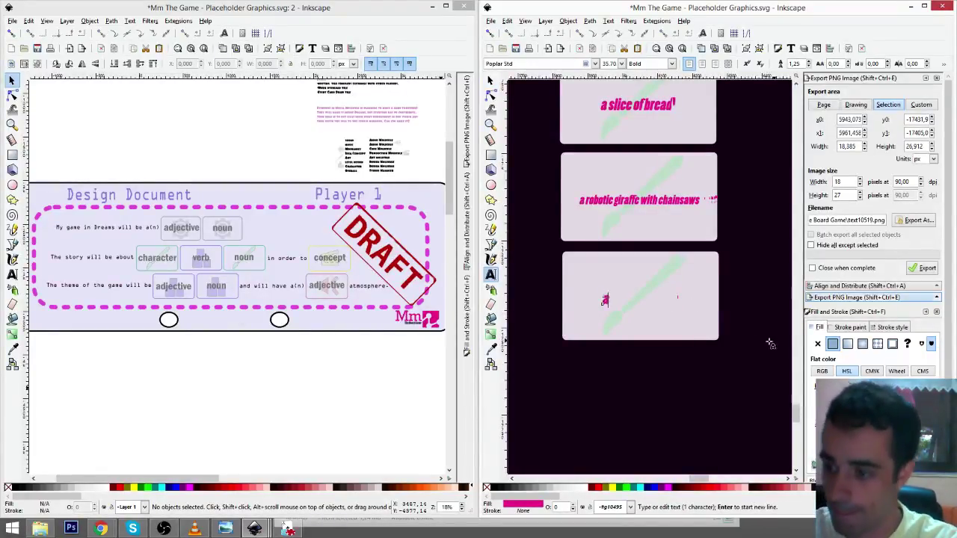
scroll(705, 374, "left", 5)
scroll(757, 299, "left", 2)
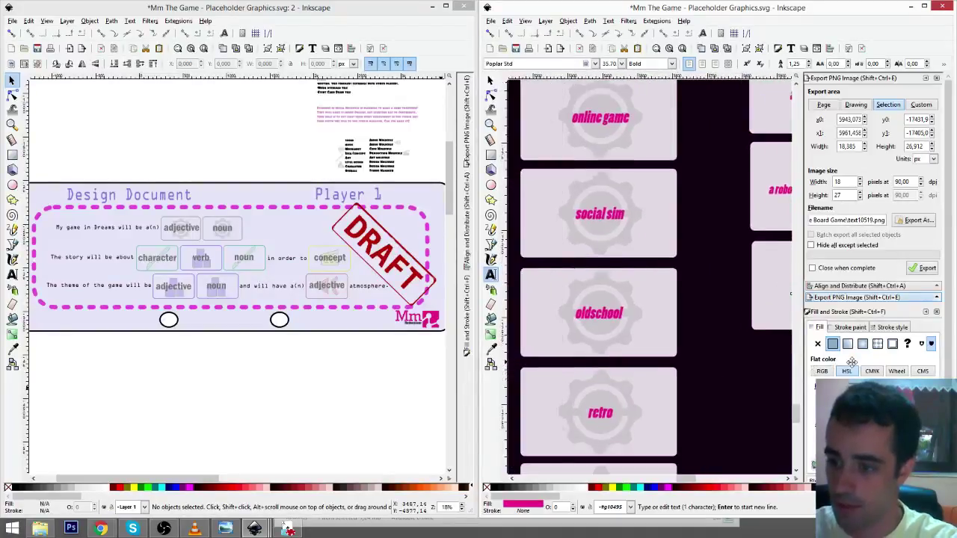
left_click_drag(852, 362, 680, 352)
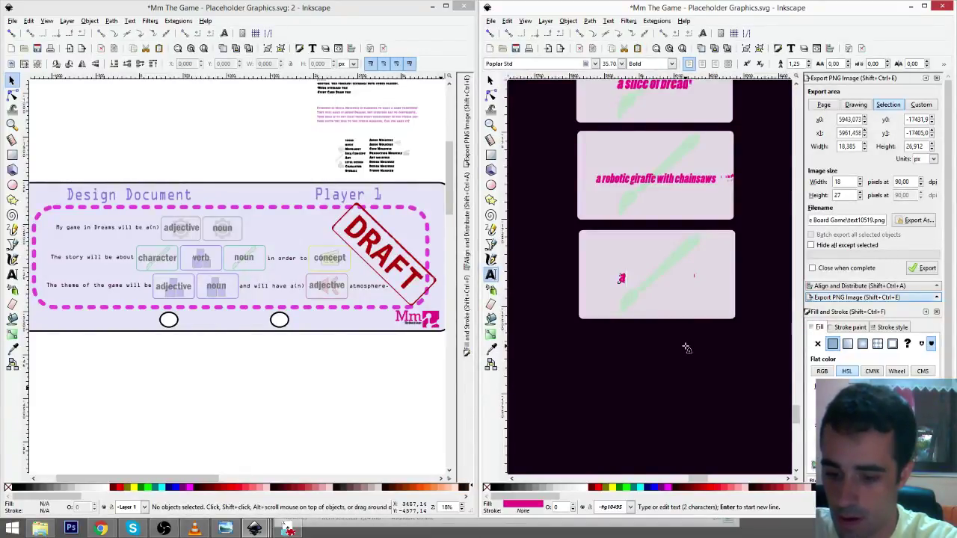
type("nervous ")
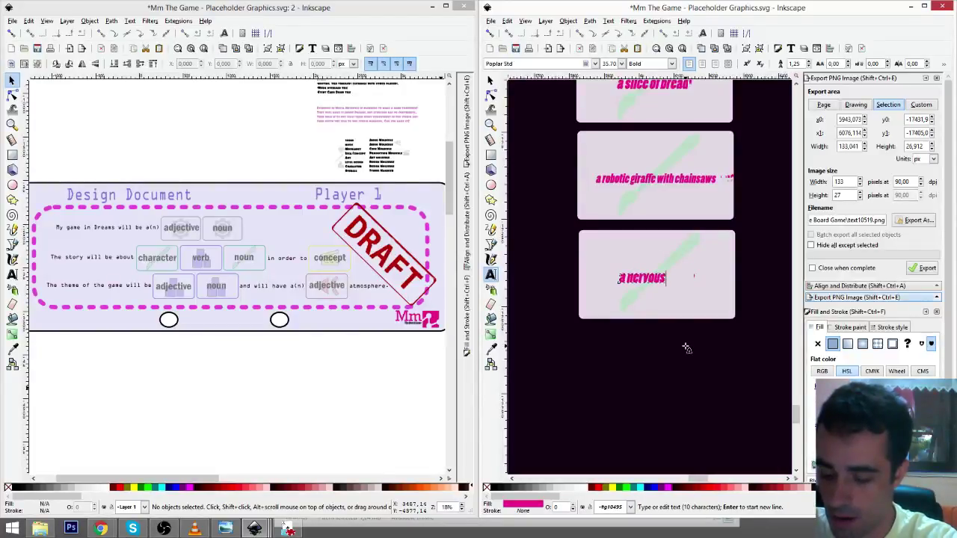
type("keyb")
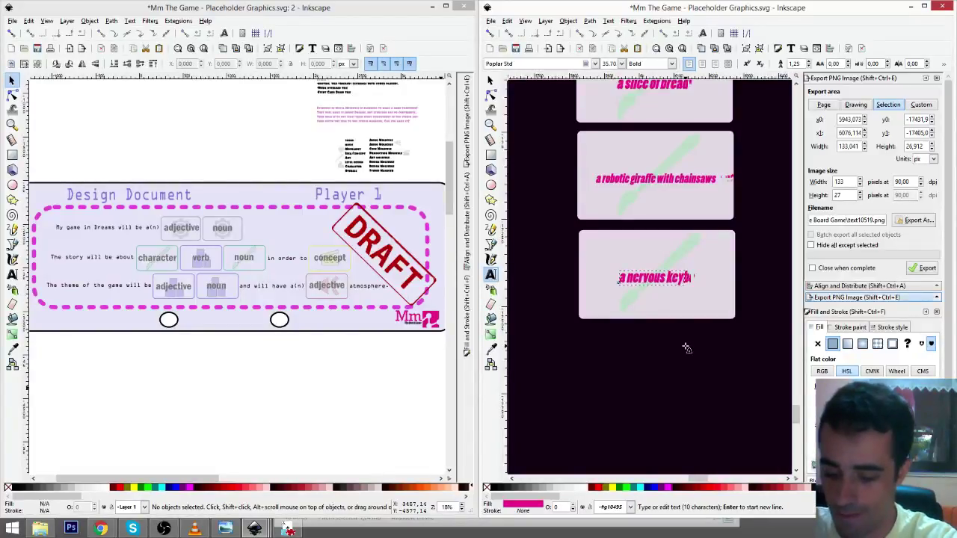
type("oard")
key("F1")
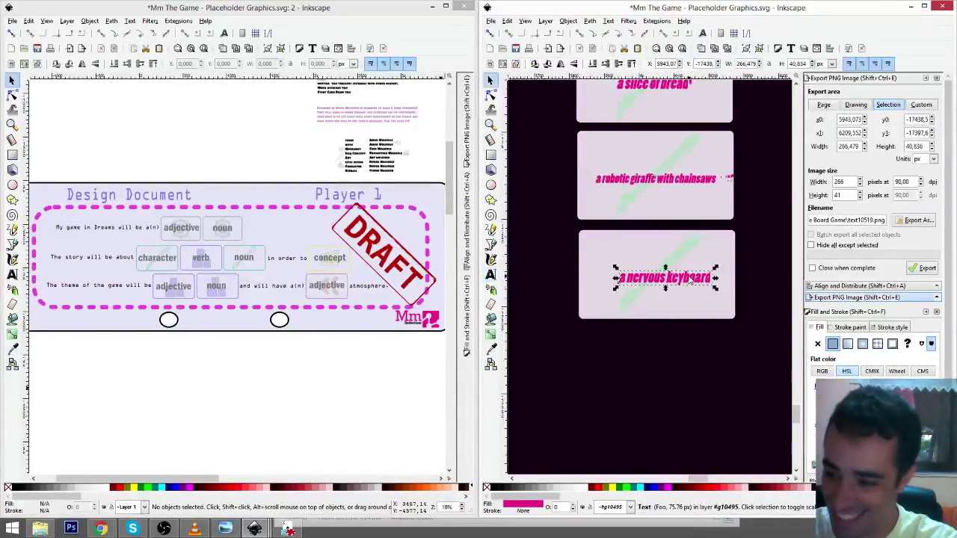
left_click_drag(682, 282, 680, 279)
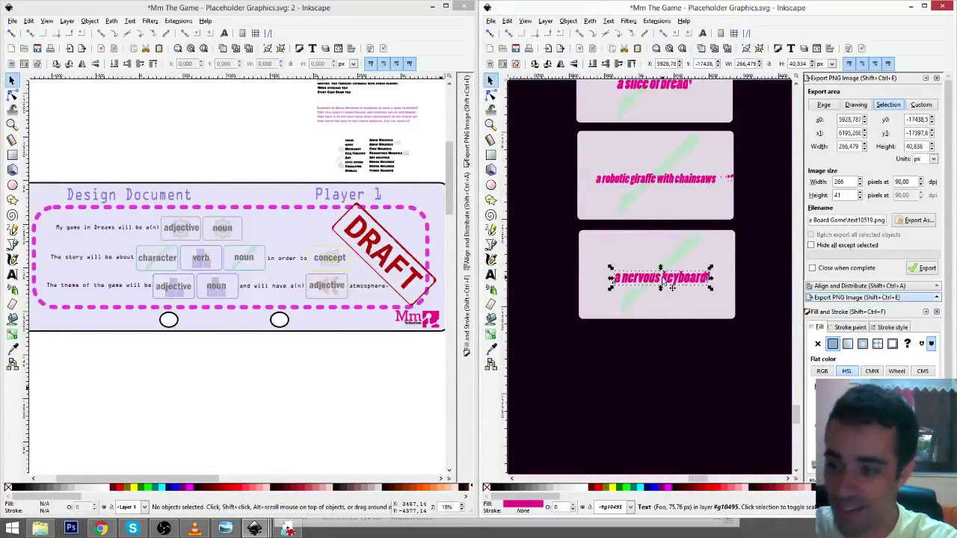
left_click(713, 314)
middle_click(715, 352)
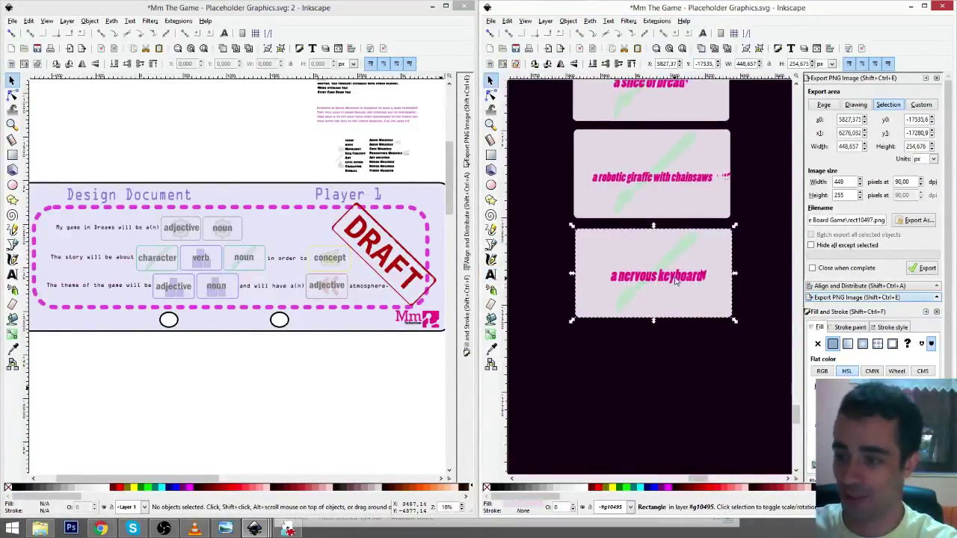
key("ctrl+d")
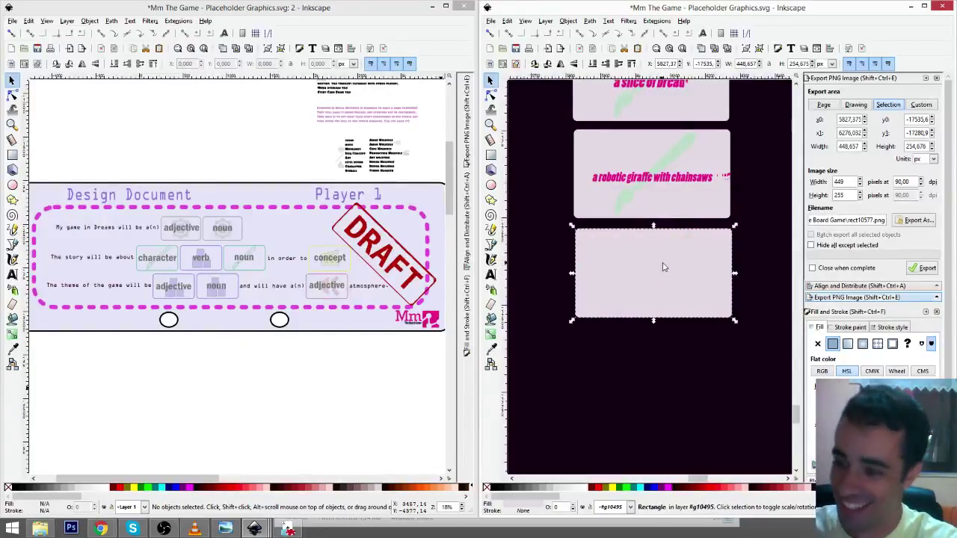
left_click_drag(663, 267, 676, 350)
key("Delete")
- Duplicate the whole "a nervous keyboard" card group and place the copy directly below it in the column
left_click(608, 243)
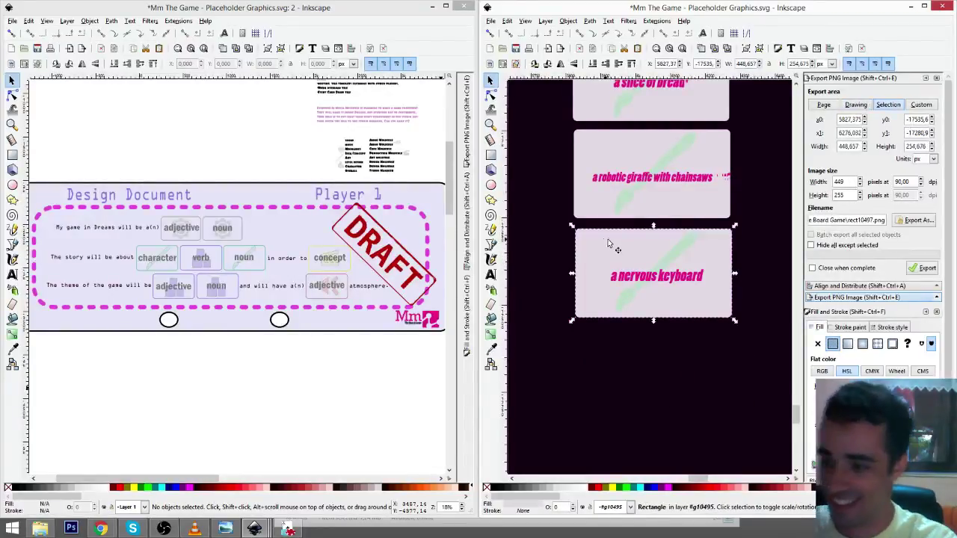
key("ctrl")
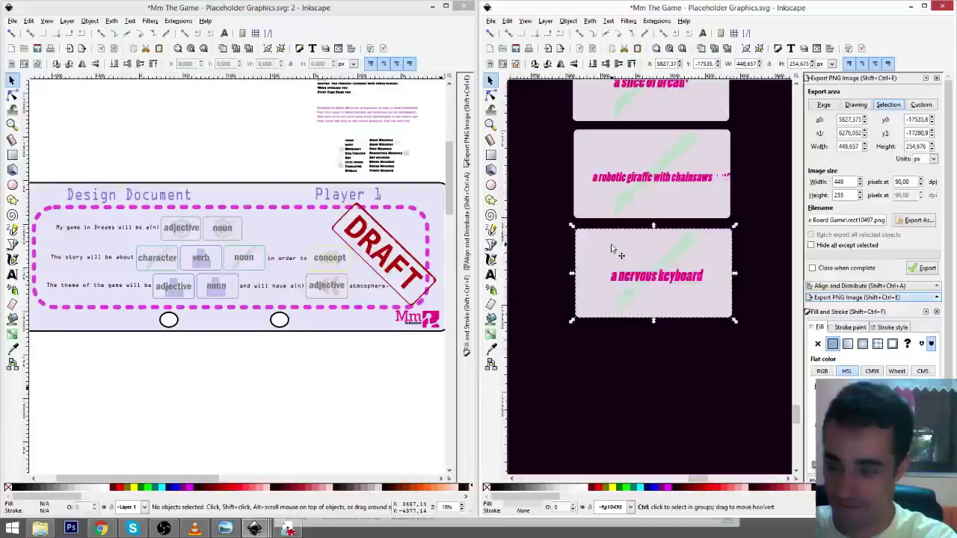
key("r")
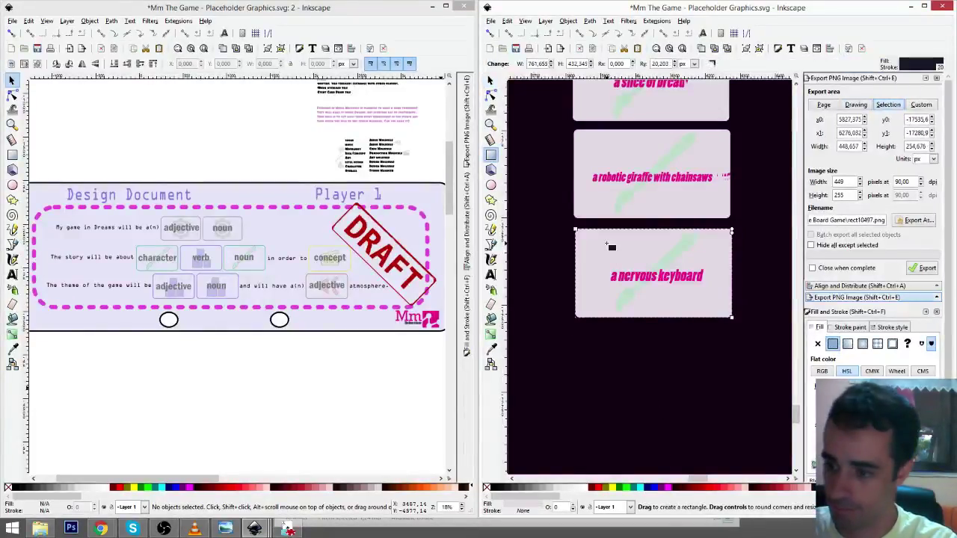
key("s")
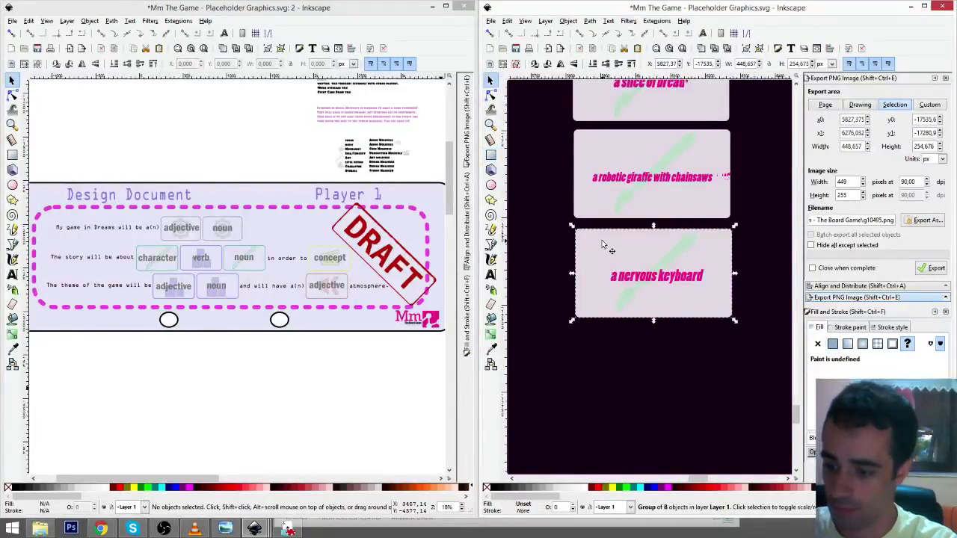
key("ctrl+d")
left_click_drag(604, 243, 607, 344)
scroll(607, 340, "down", 3)
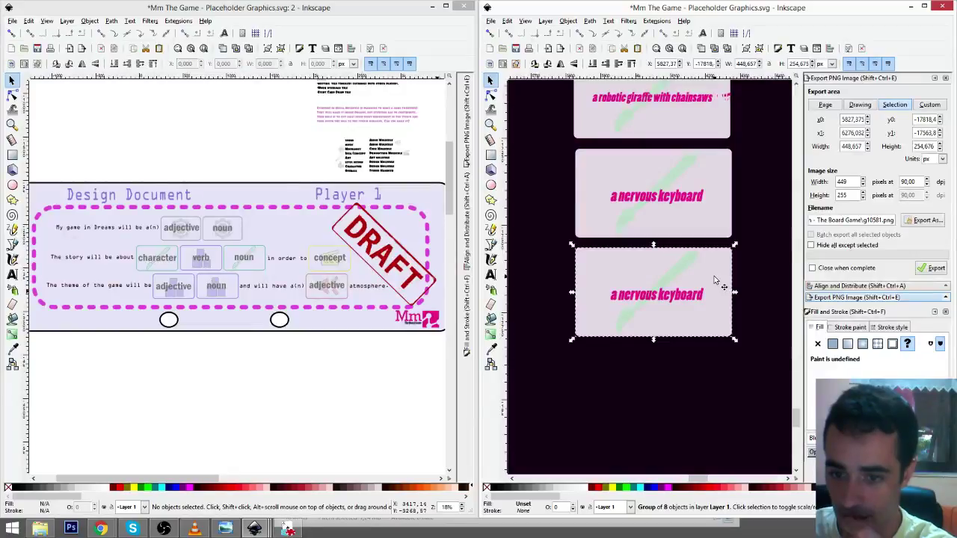
- Replace the text on the lower "a nervous keyboard" card with "a priest" and center it on the card
left_click(654, 319)
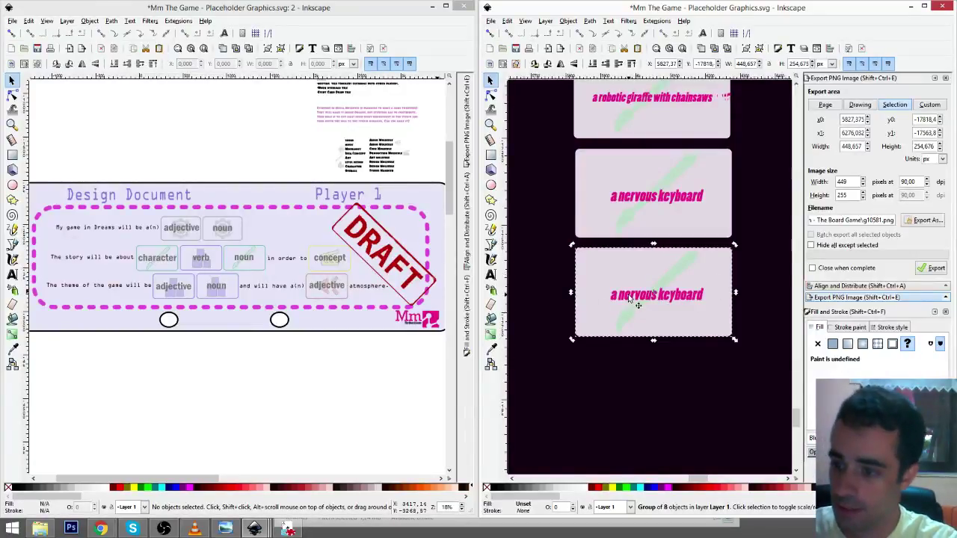
left_click(490, 274)
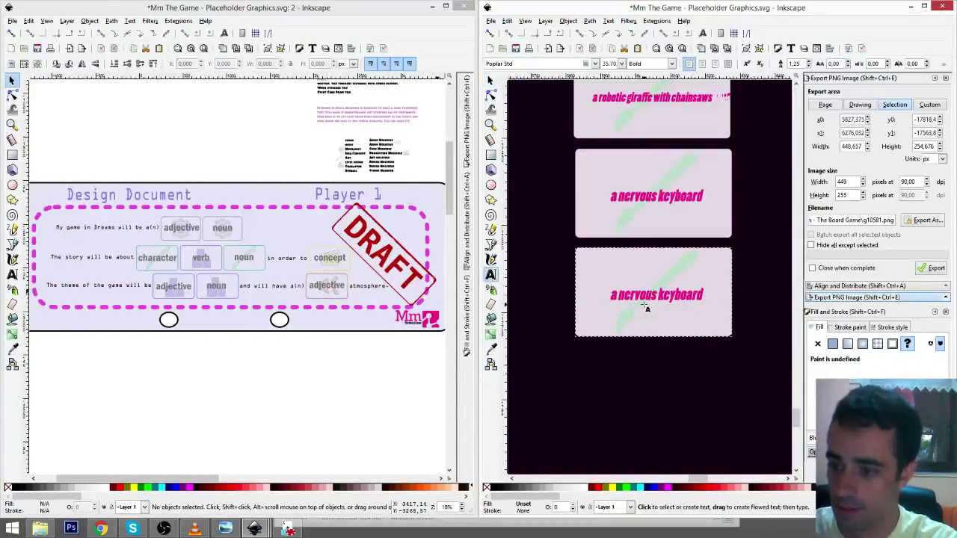
left_click_drag(703, 294, 618, 294)
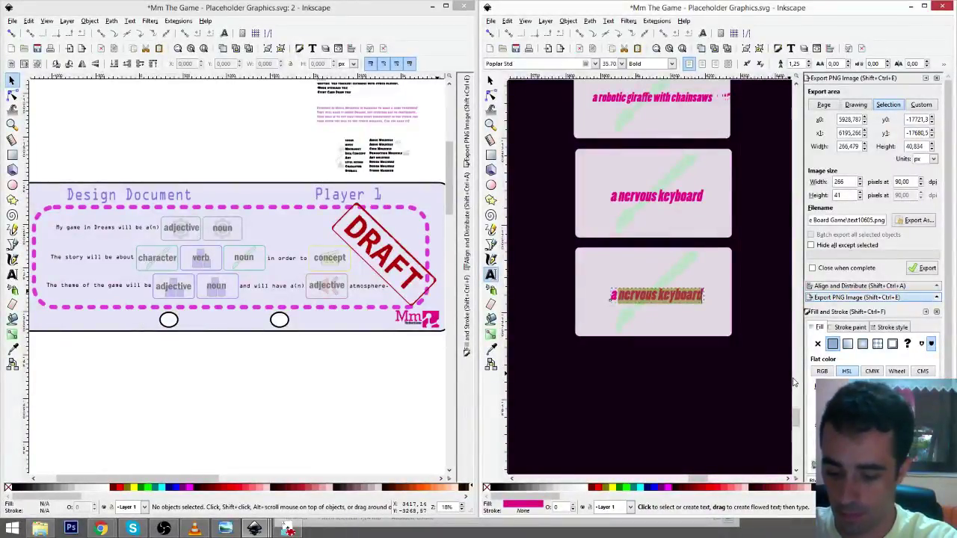
type("a priest")
key("F1")
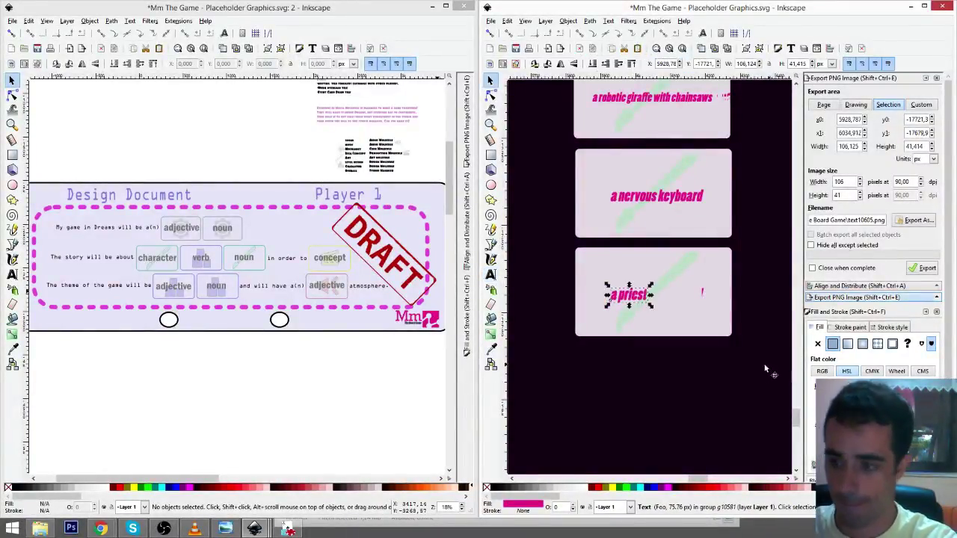
left_click(641, 297)
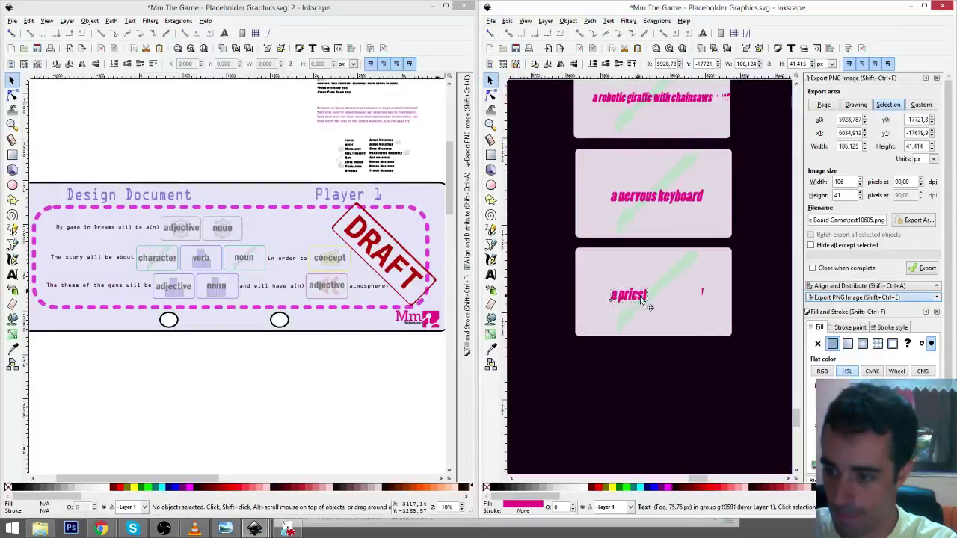
left_click_drag(640, 297, 664, 298)
- Duplicate the "a priest" card and place the copy directly below it in the column
left_click(717, 261)
key("ctrl+d")
left_click_drag(712, 259, 716, 364)
- Change the text on the lower "a priest" card to "a lawyer" and center it on the card
key("F8")
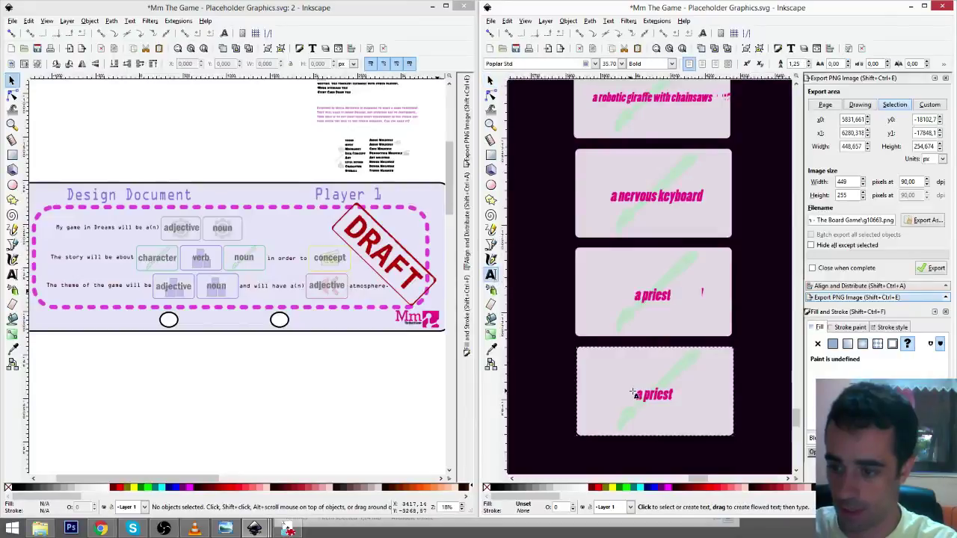
left_click(683, 397)
key("BackSpace")
key("BackSpace")
key("BackSpace")
key("BackSpace")
key("BackSpace")
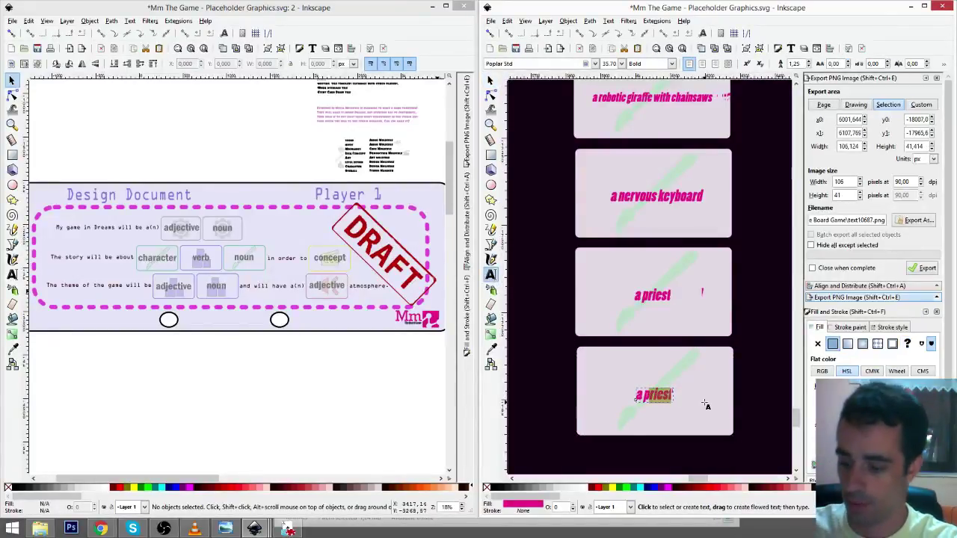
type("lawyer")
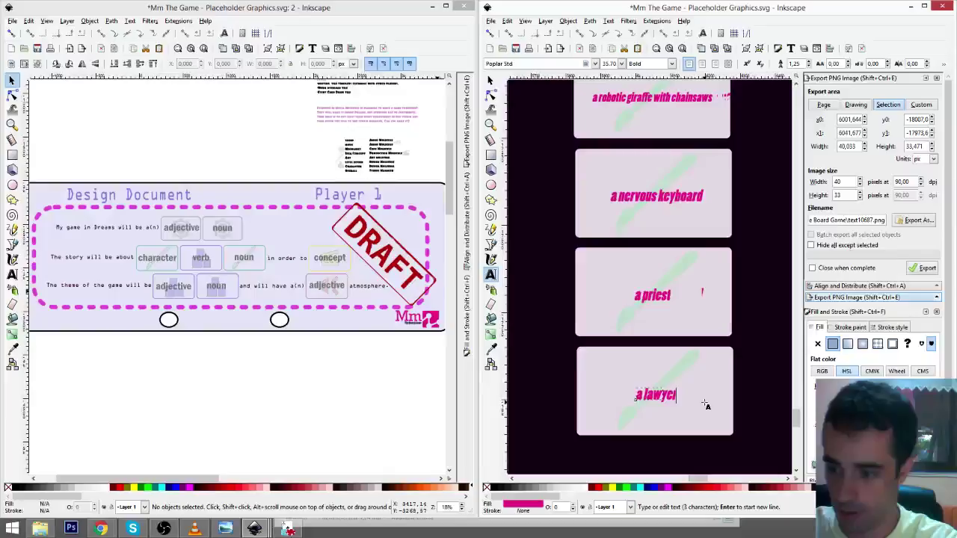
key("F1")
- Duplicate the "a lawyer" card and place the copy directly below it in the column
left_click(721, 383)
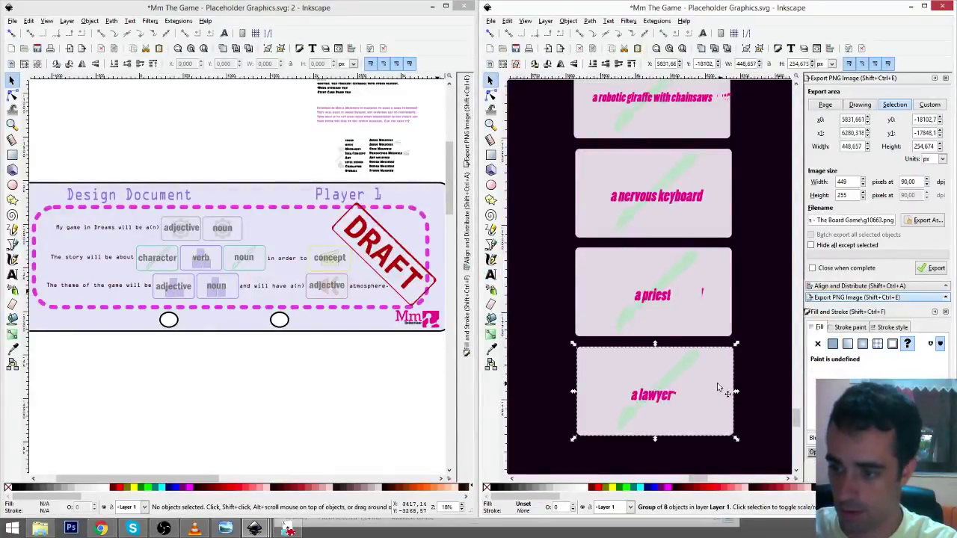
scroll(718, 388, "down", 3)
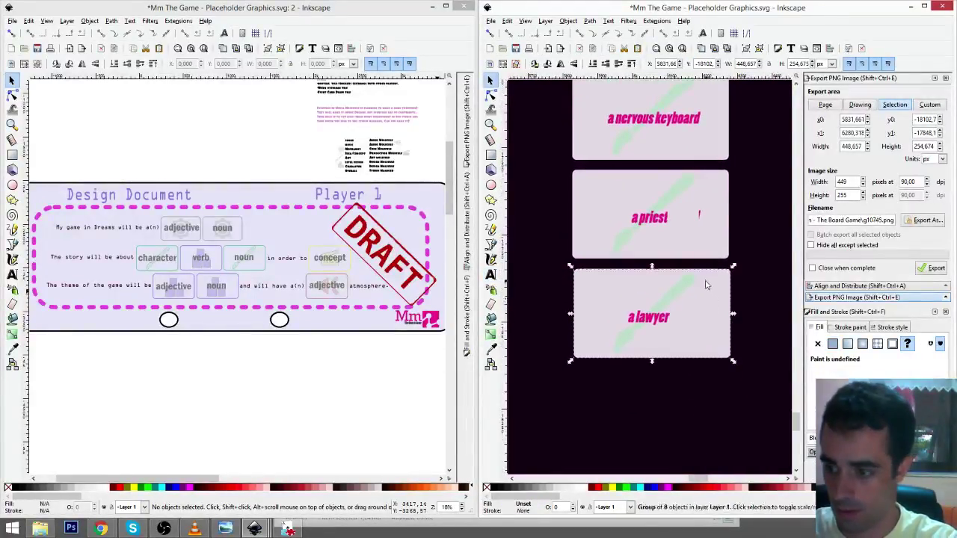
key("ctrl+d")
left_click_drag(706, 287, 711, 385)
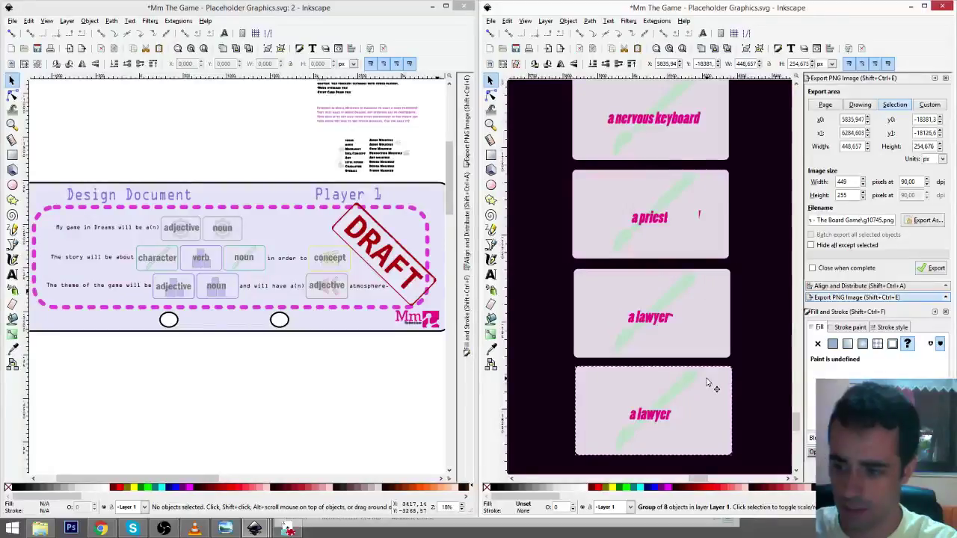
- Replace the text on the lower "a lawyer" card with "a salty guitar"
left_click(491, 273)
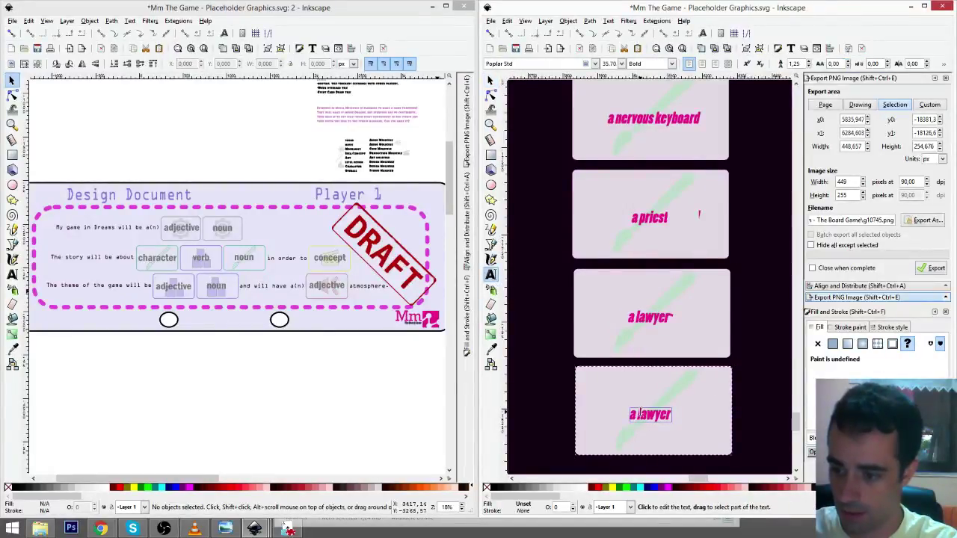
left_click_drag(640, 413, 693, 421)
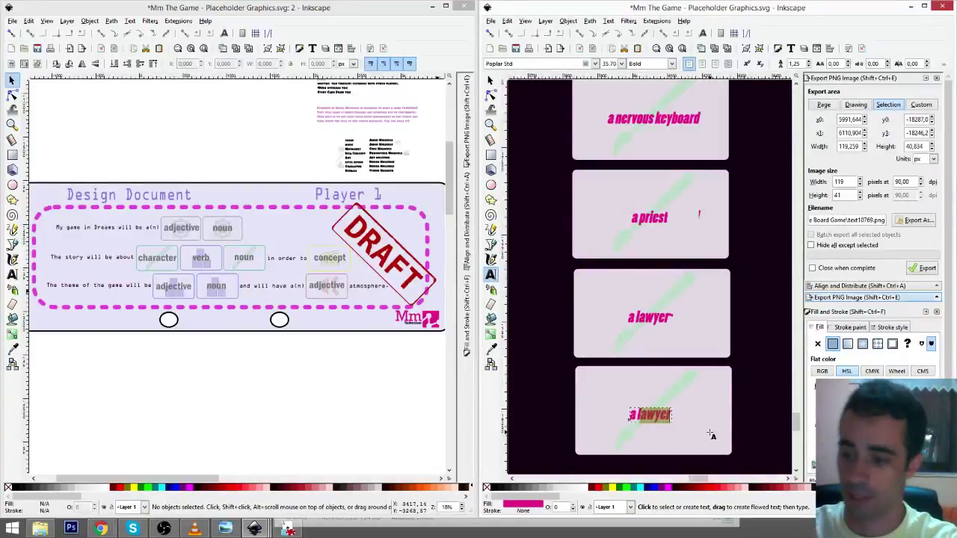
type("a")
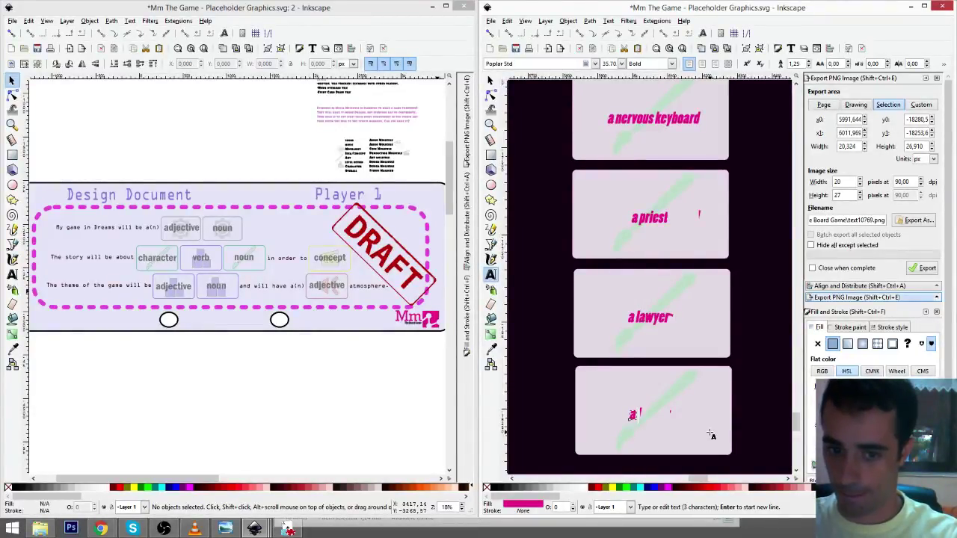
key("BackSpace")
key("BackSpace")
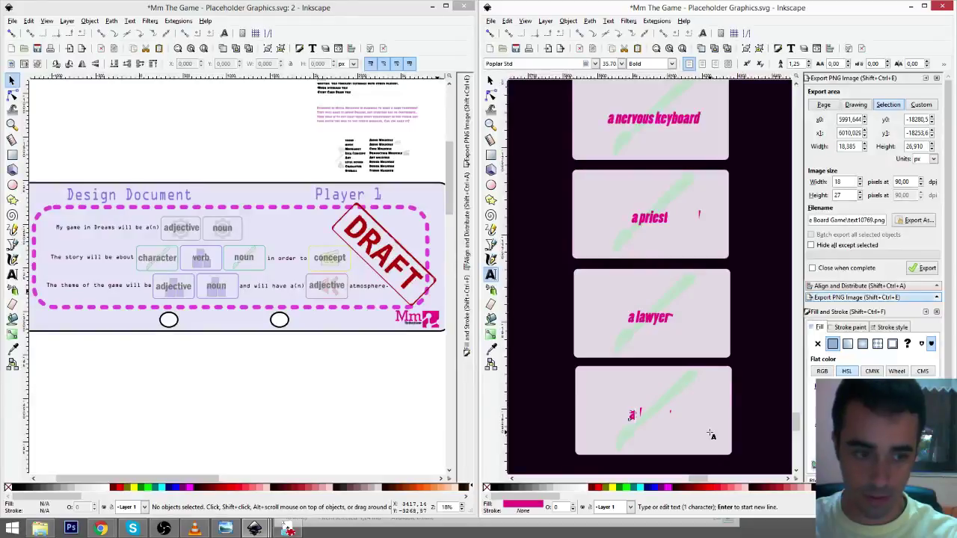
key("BackSpace")
type("sal")
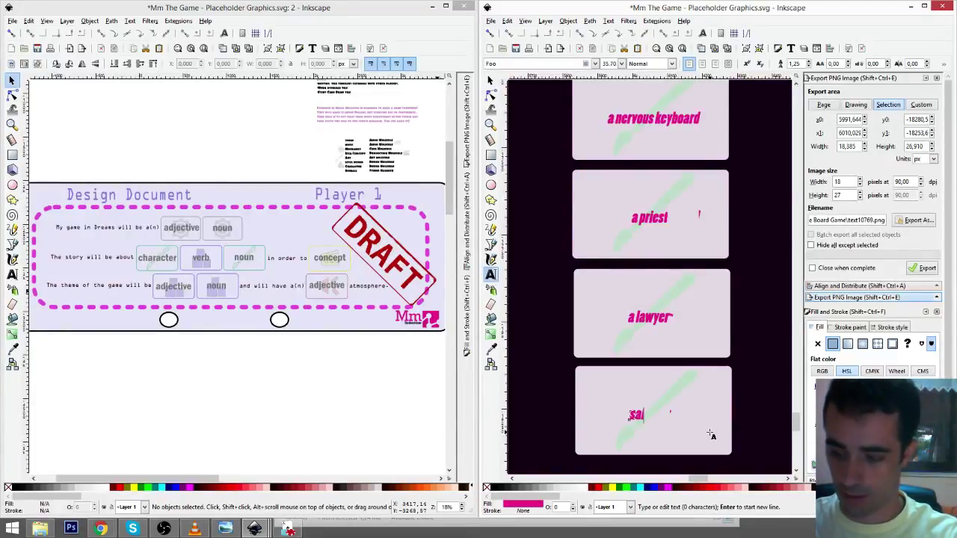
type("ty guitar")
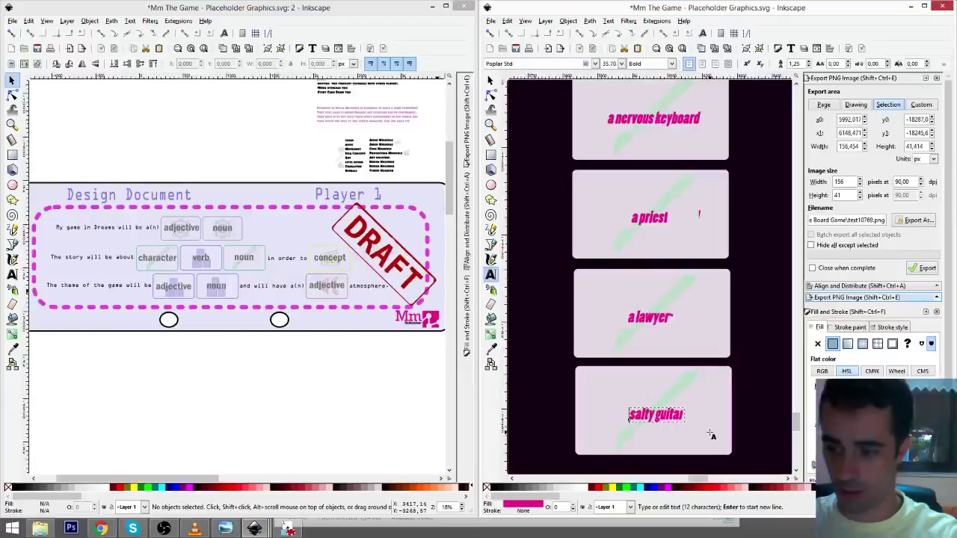
key("Home")
type("a")
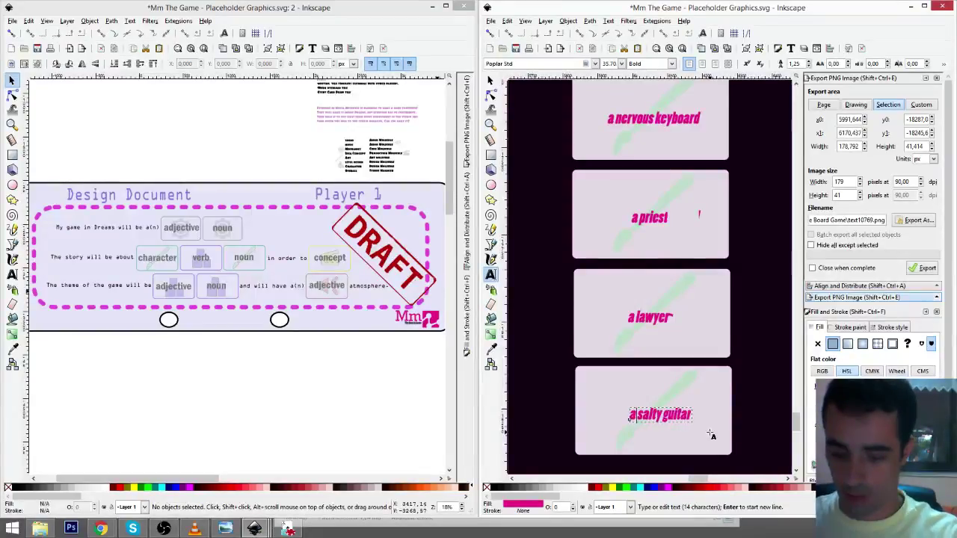
- Duplicate the "a salty guitar" card and place the copy directly below it in the column
key("F1")
scroll(703, 374, "down", 3)
left_click(707, 352)
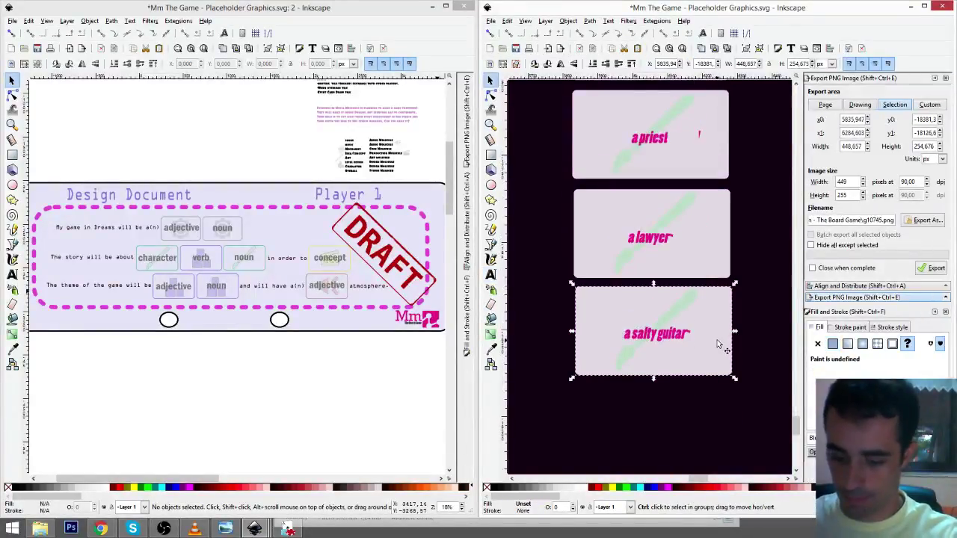
key("ctrl+d")
left_click_drag(715, 337, 691, 408)
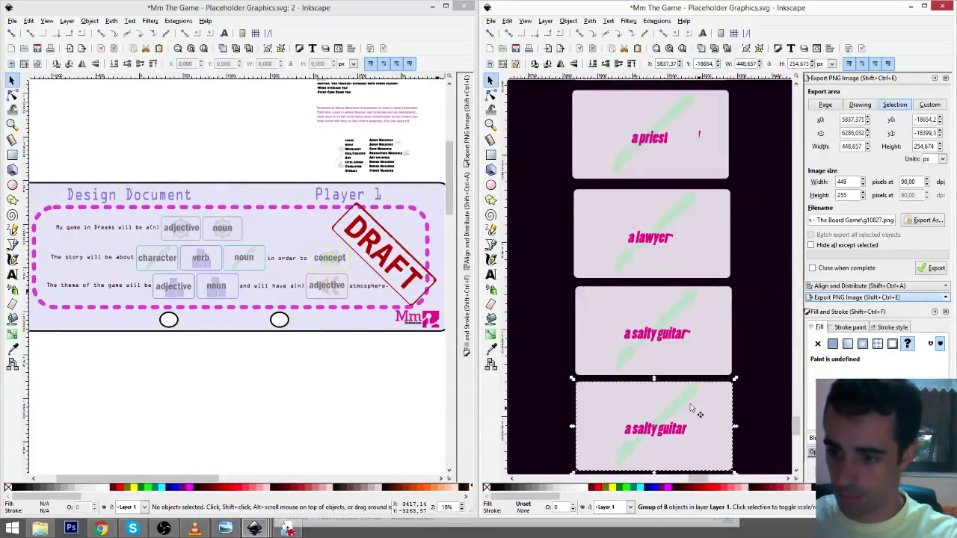
- Replace the text on the lower "a salty guitar" card with "a man in black" and center it on the card
left_click(491, 274)
left_click(636, 429)
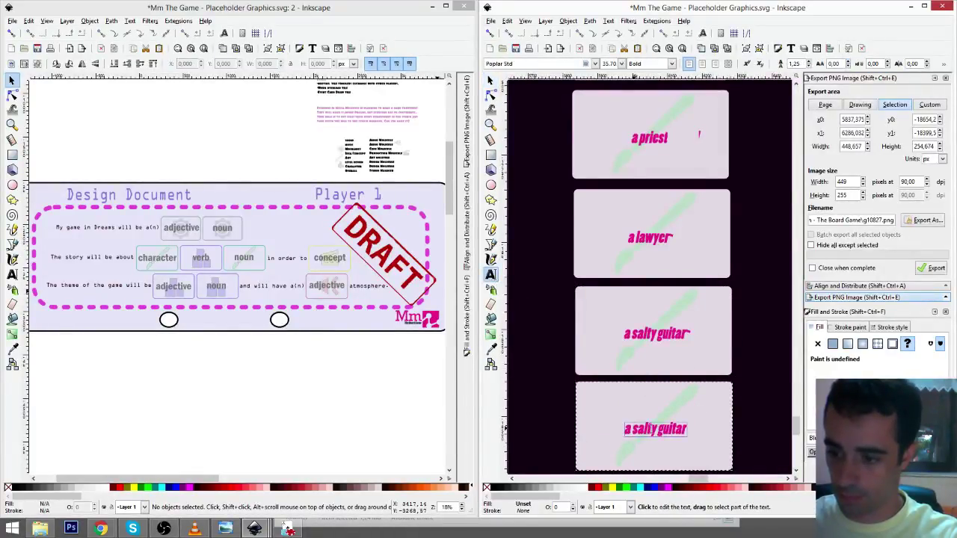
key("ctrl+a")
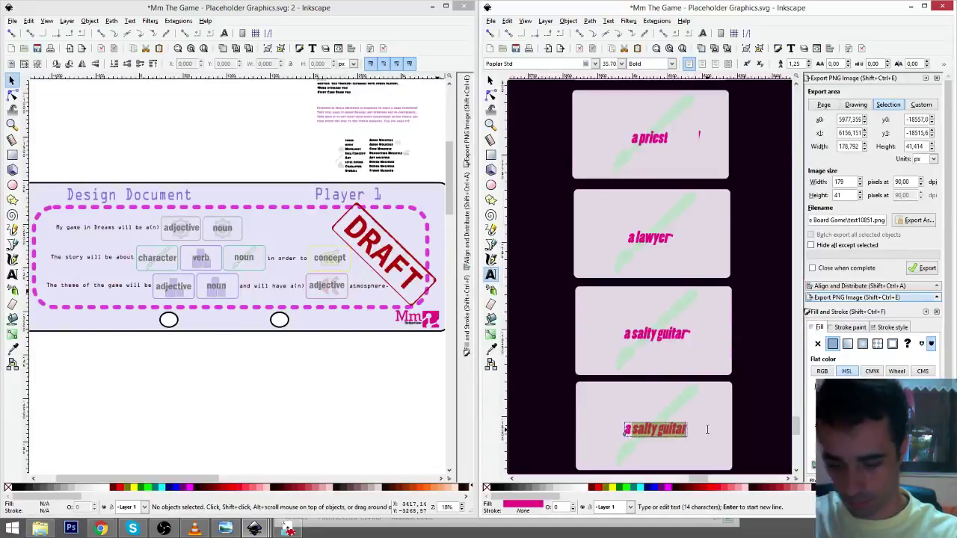
type("a man in b")
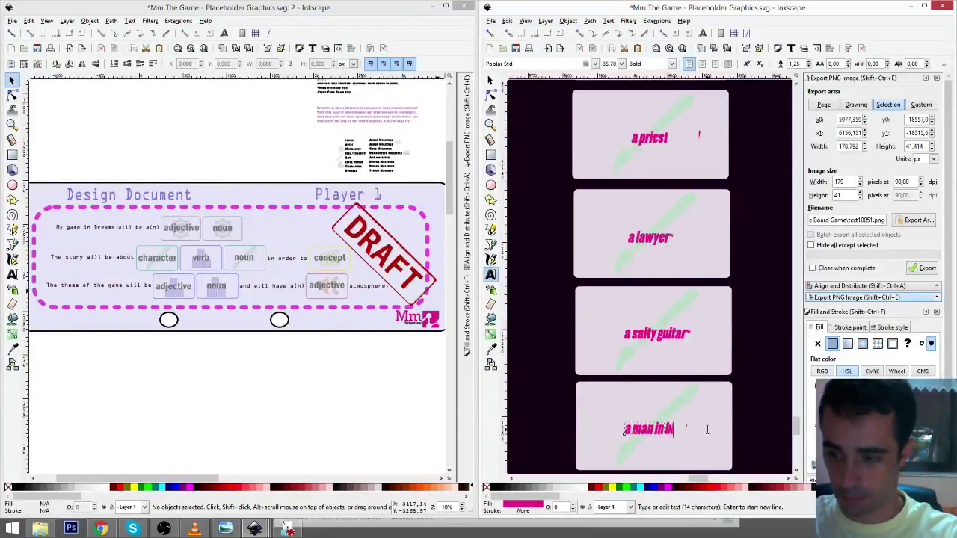
type("lakc")
key("BackSpace")
key("BackSpace")
key("BackSpace")
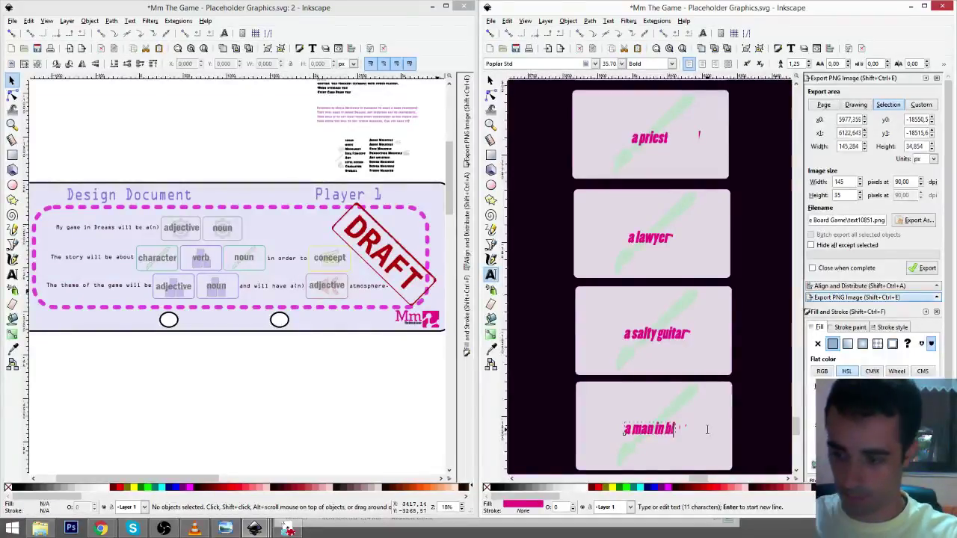
type("ack")
key("F1")
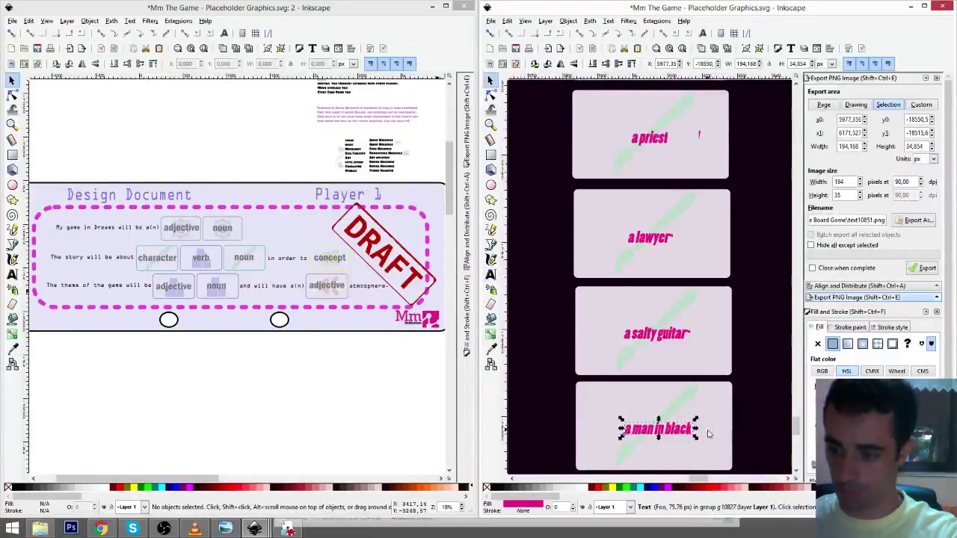
scroll(744, 385, "down", 3)
left_click_drag(684, 326, 681, 326)
- Duplicate the "a man in black" card and place the copy directly below it in the column
left_click(725, 286)
key("ctrl+d")
left_click_drag(724, 296, 709, 387)
- Replace the text on the lower "a man in black" card with "a serial killer"
left_click(491, 275)
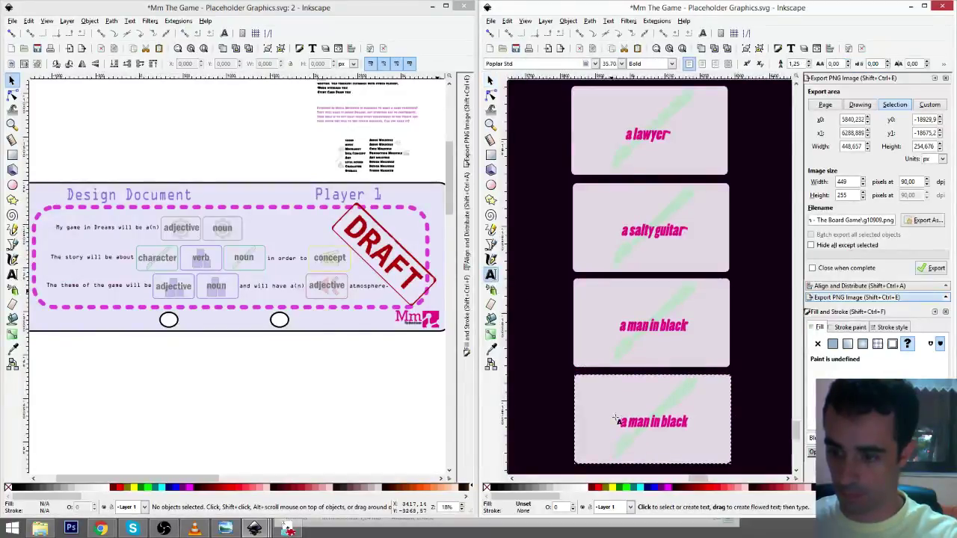
triple_click(640, 424)
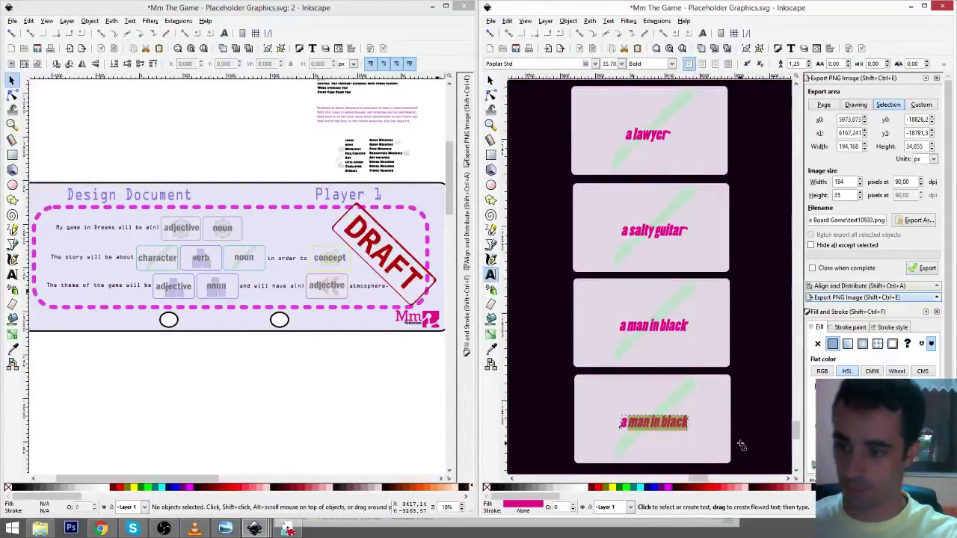
type("a serial")
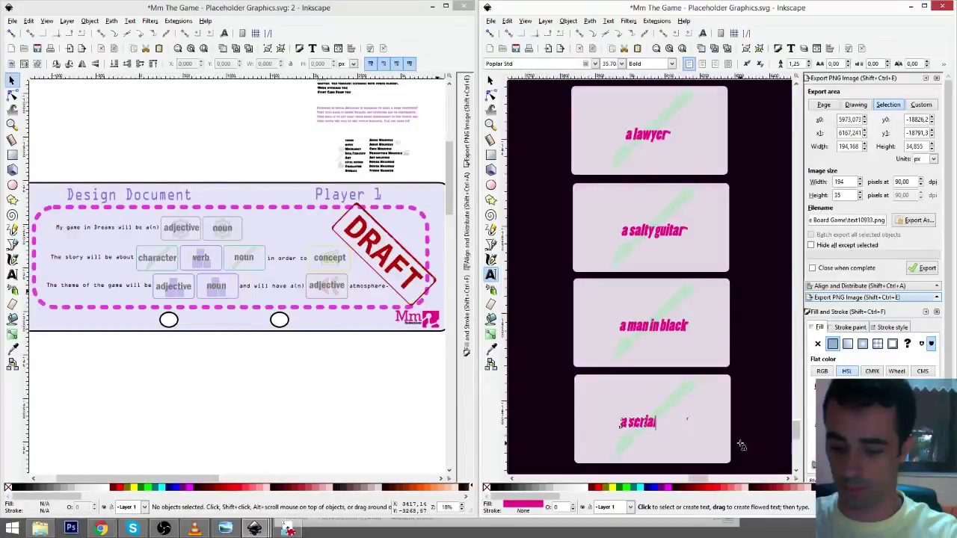
type(" killer")
key("F1")
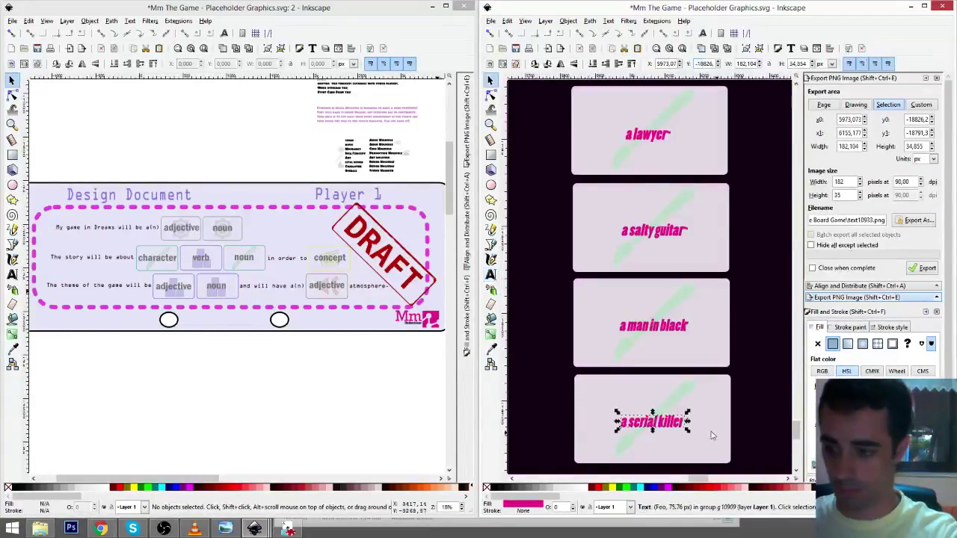
- Duplicate the "a serial killer" card and place the copy directly below it in the column
left_click(718, 404)
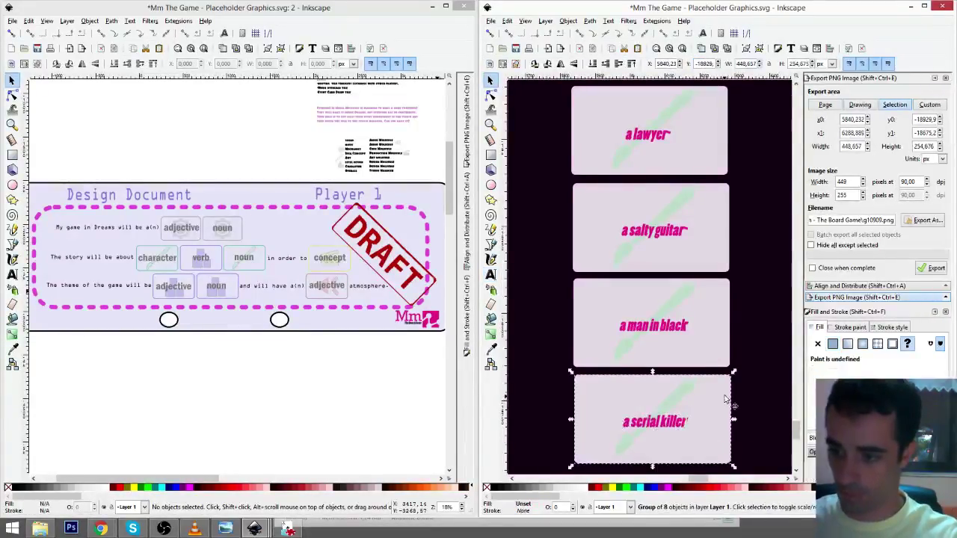
scroll(723, 349, "down", 1)
key("ctrl+d")
left_click_drag(718, 344, 721, 446)
- Replace the lower "a serial killer" card's text with "the most righteous person in the world" and move it to start at the card's left edge
scroll(691, 417, "down", 2)
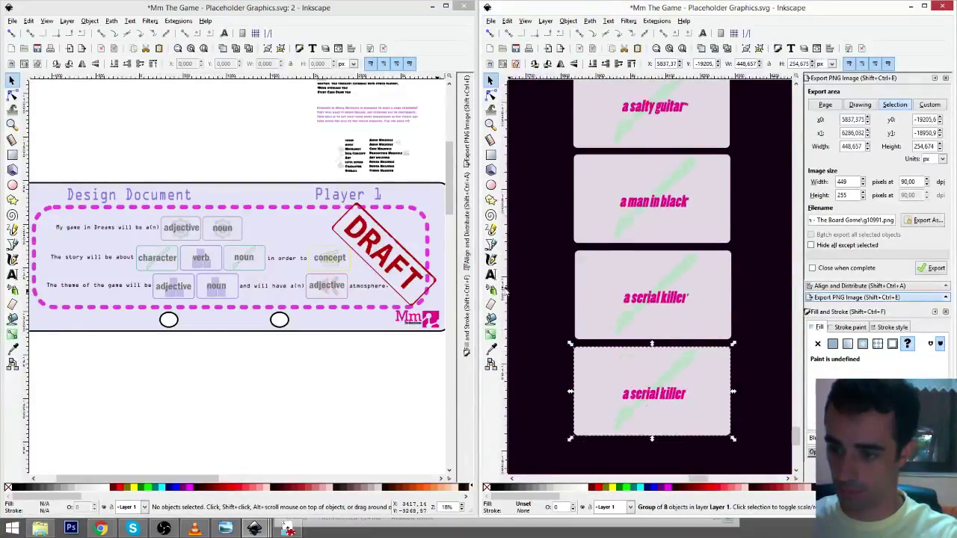
key("F8")
left_click(625, 395)
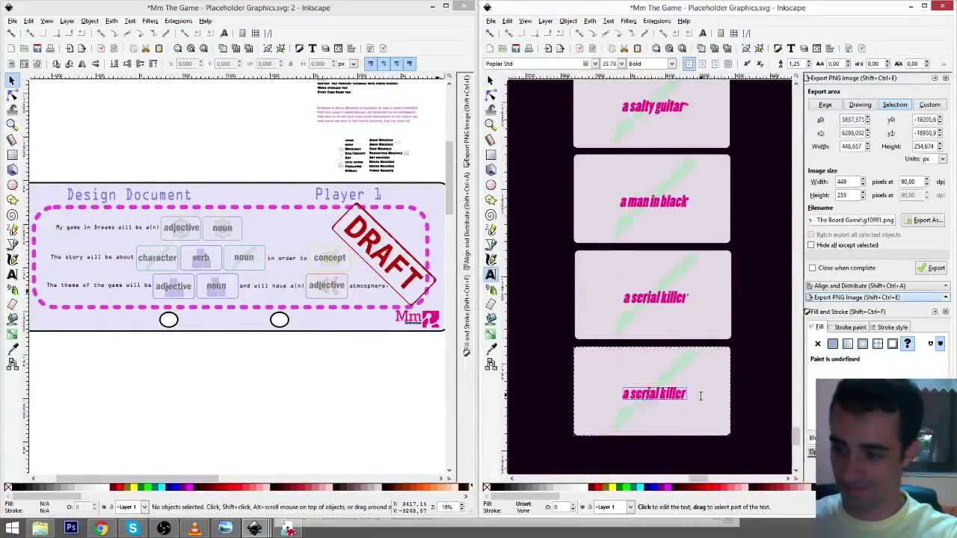
type("the most rig")
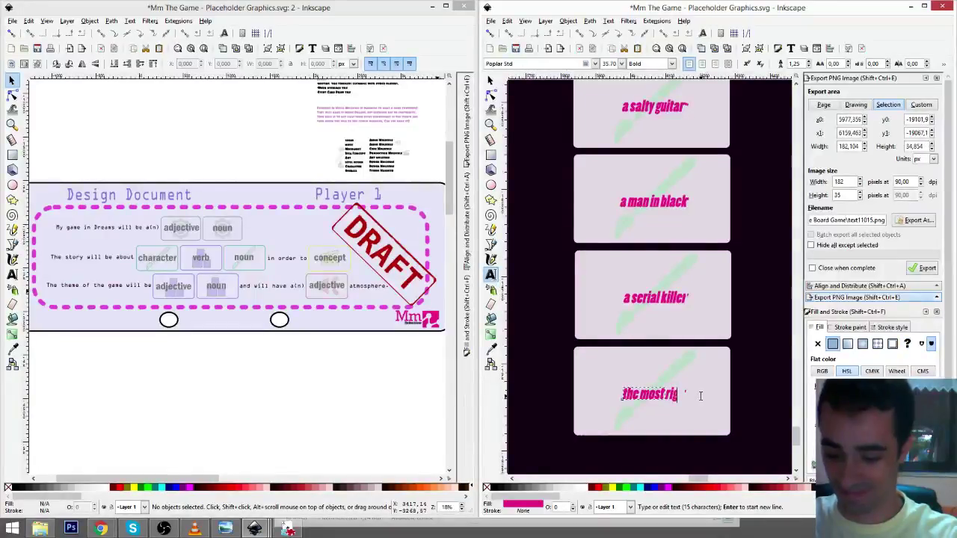
type("hteous person")
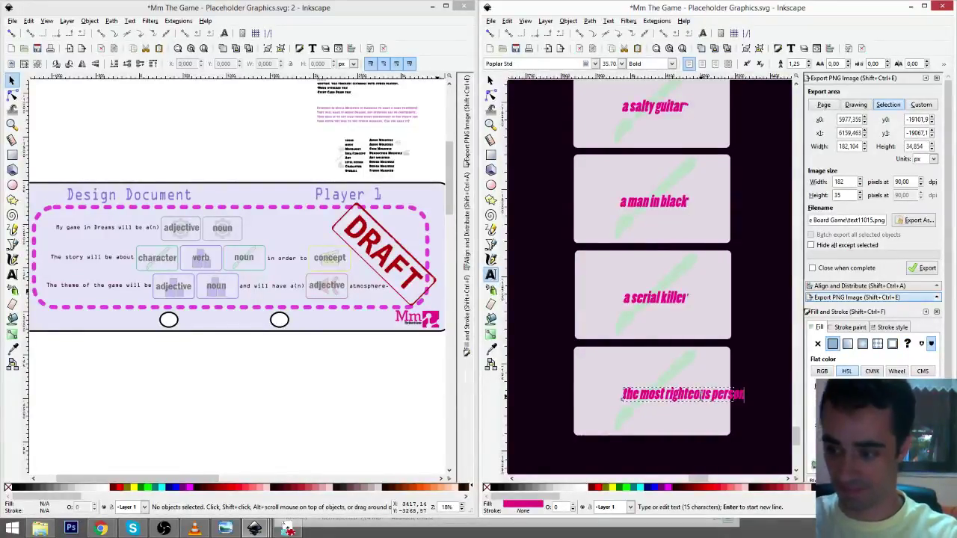
type(" in the world")
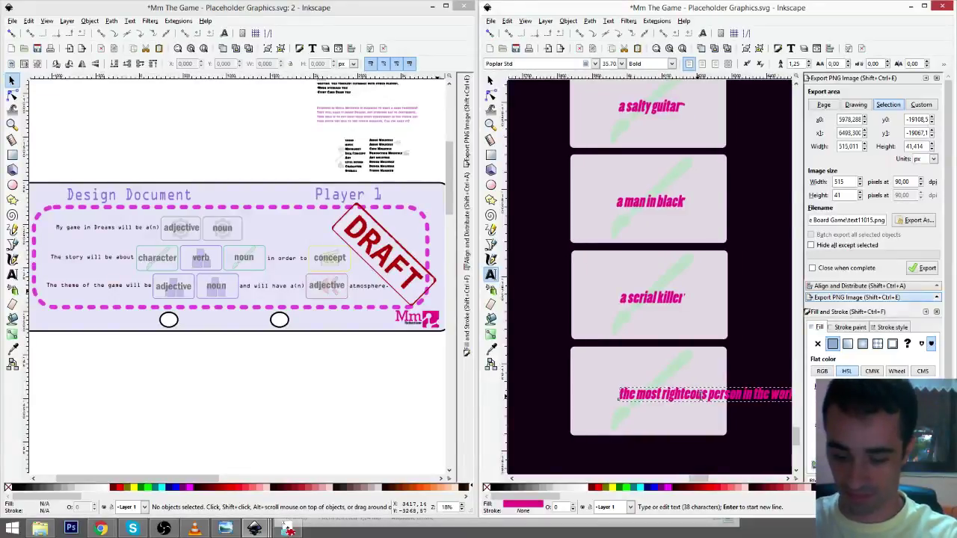
key("F1")
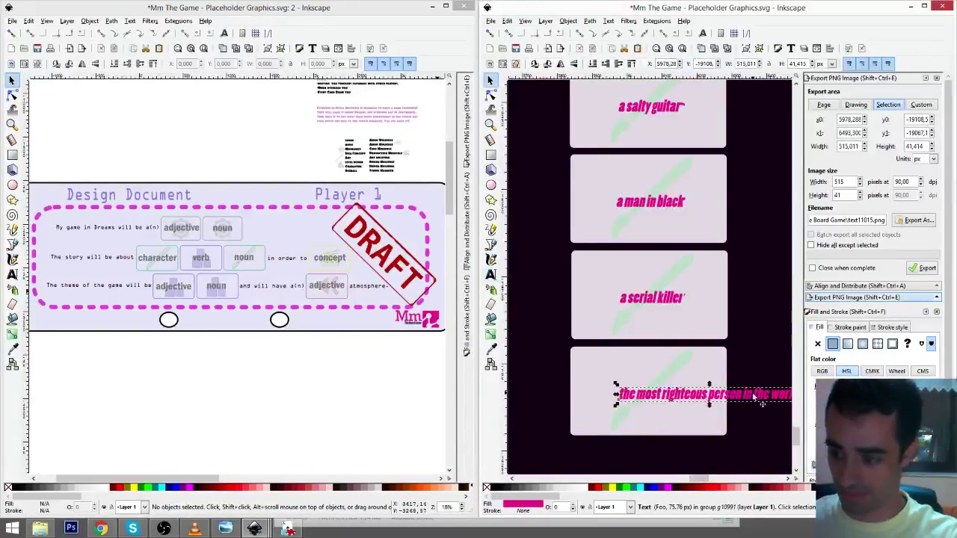
left_click_drag(753, 397, 712, 400)
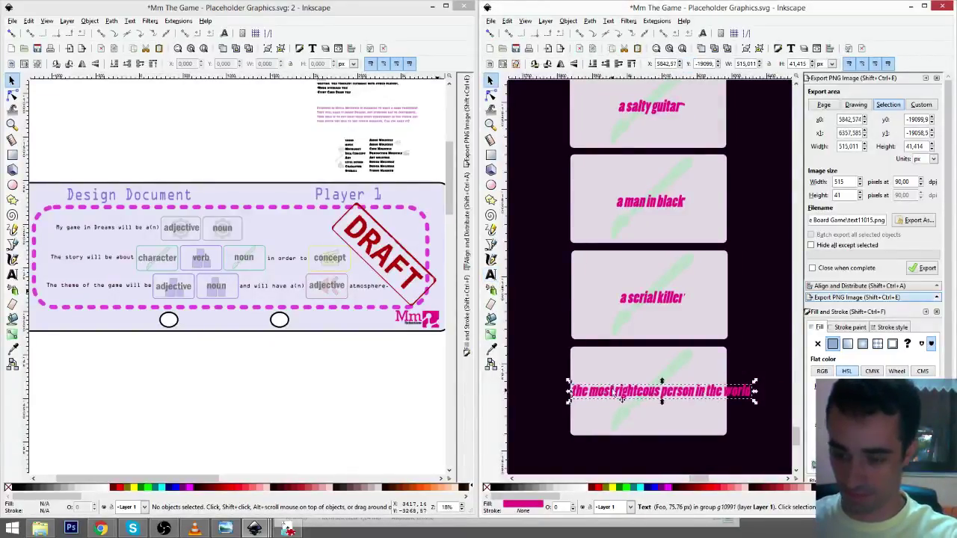
- Break the long text into two lines before "in the world", center-align the lines and center the text on its card
left_click(491, 276)
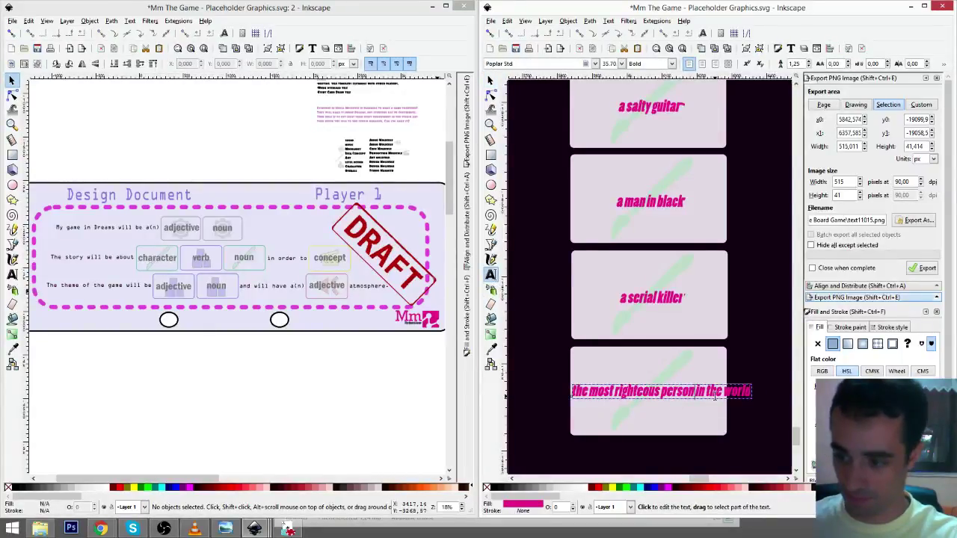
key("Return")
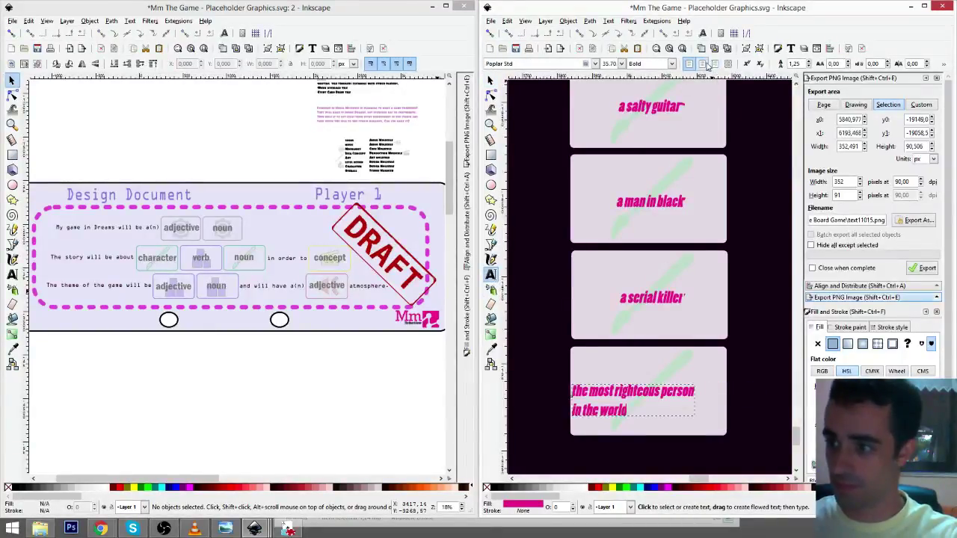
key("F1")
left_click_drag(659, 402, 675, 396)
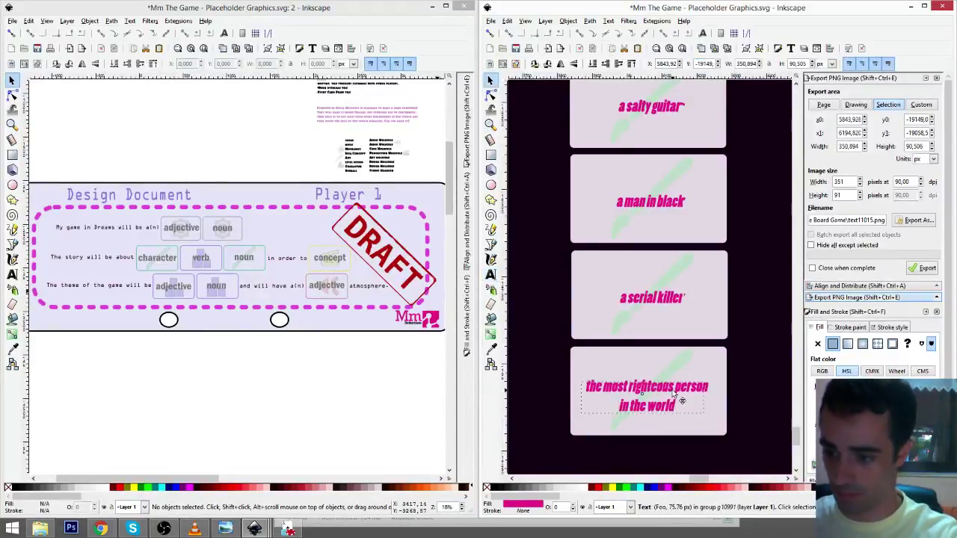
left_click(753, 404)
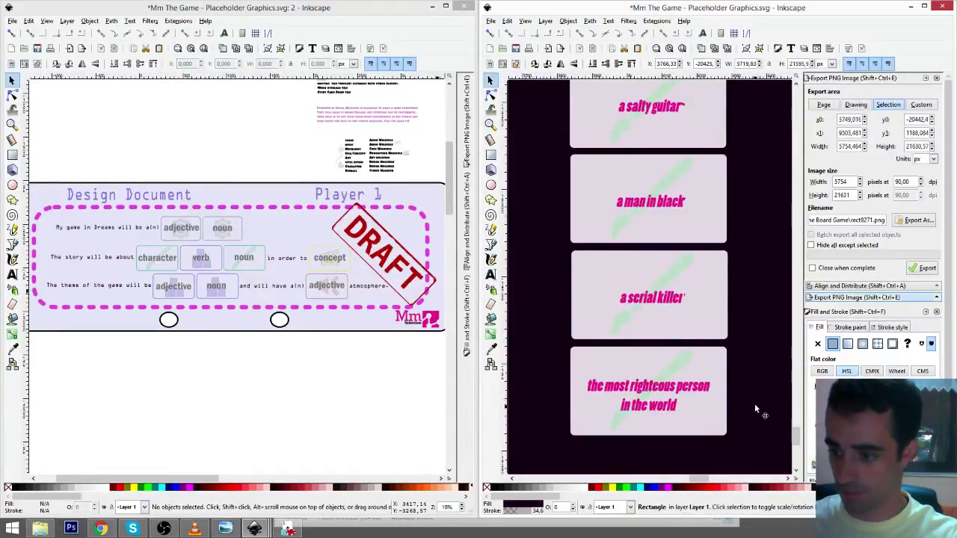
- Duplicate the "the most righteous person in the world" card and place the copy directly below it in the column
scroll(748, 382, "down", 1)
scroll(745, 375, "down", 1)
left_click(707, 277)
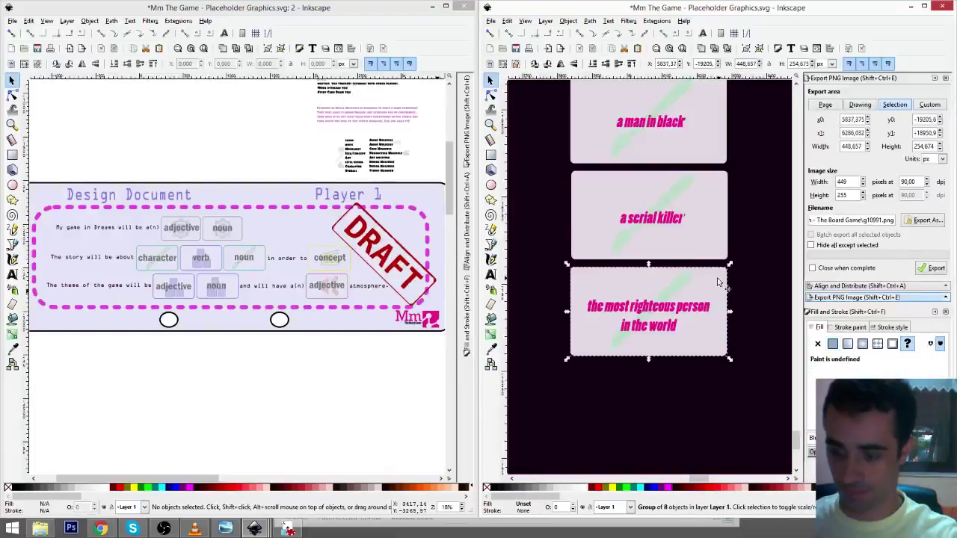
key("ctrl+d")
left_click_drag(714, 285, 699, 383)
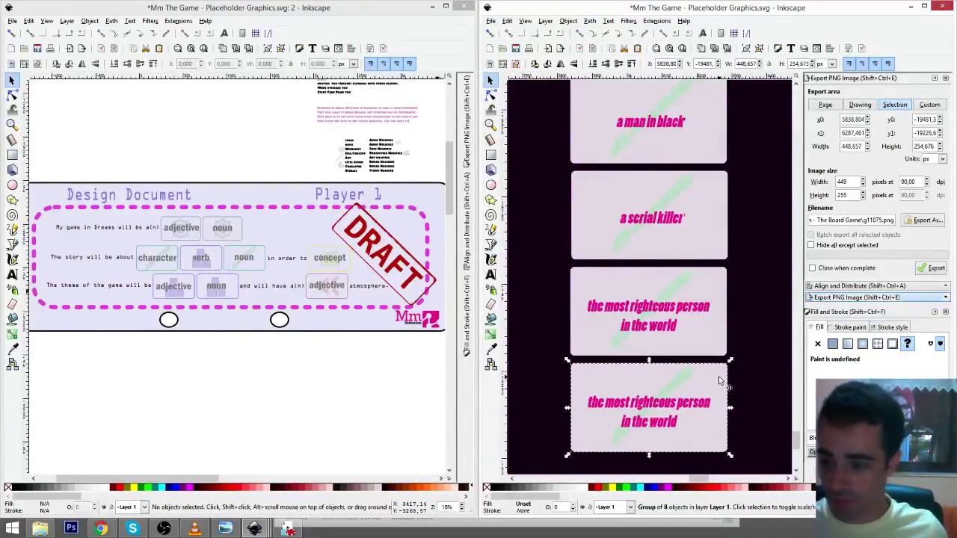
- Replace the text on the lowest card with "a malevolent clown" and center it vertically on the card
left_click_drag(717, 373, 722, 275)
left_click(490, 274)
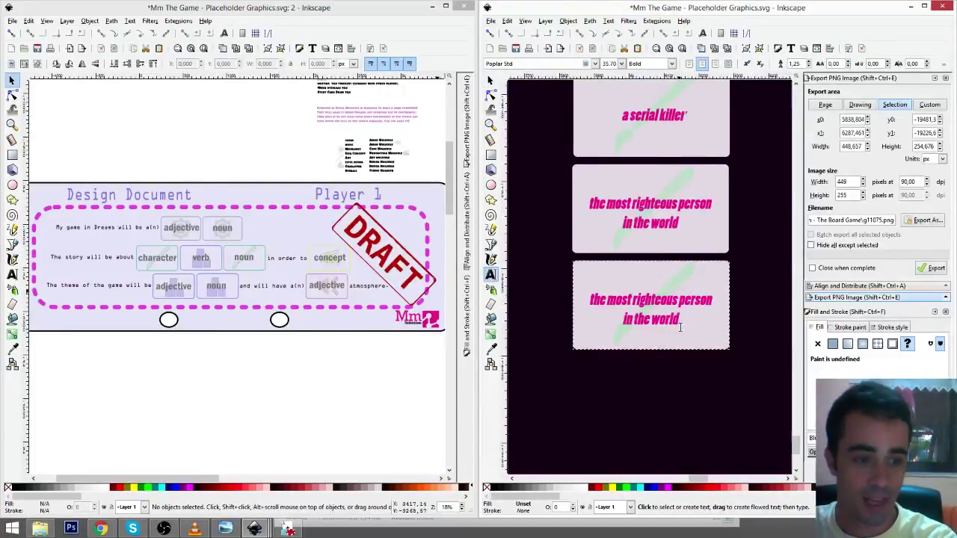
left_click_drag(609, 302, 677, 320)
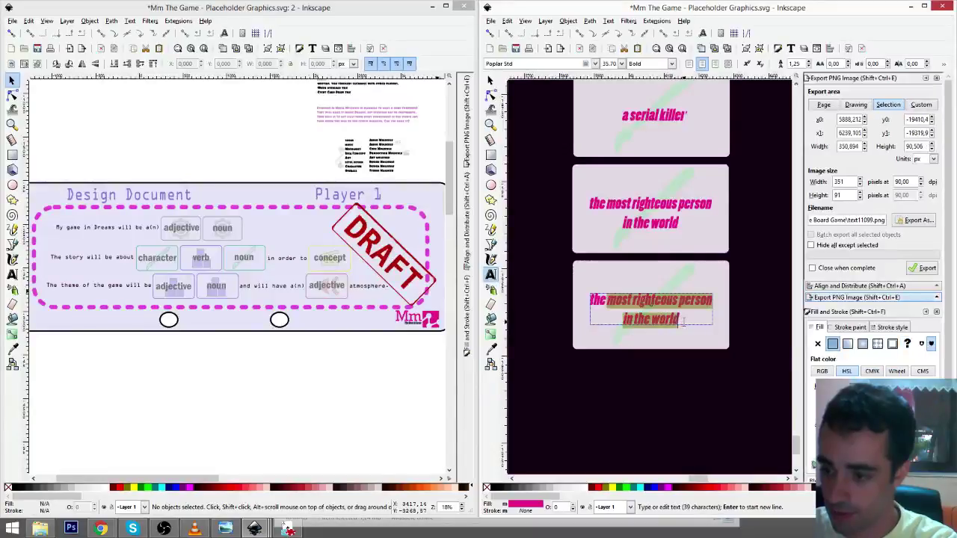
type("the")
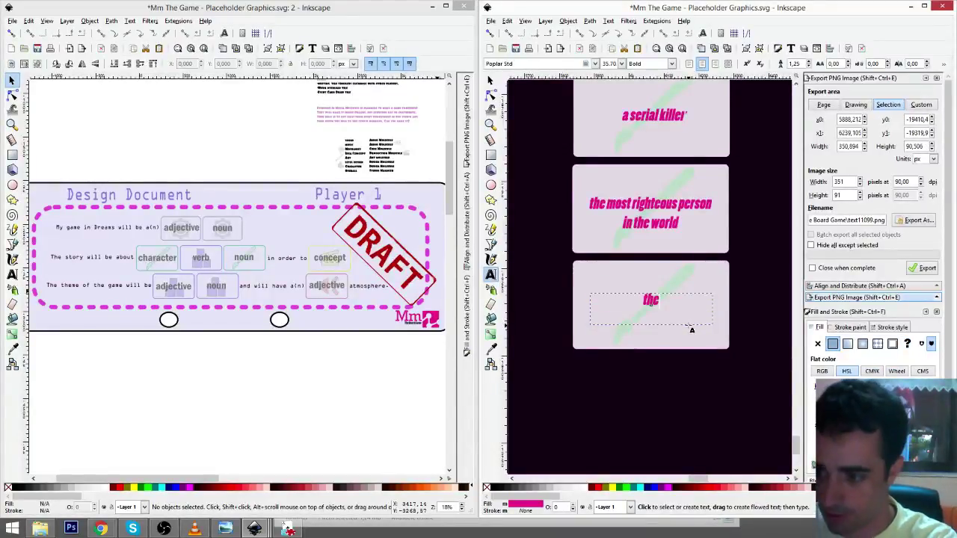
key("BackSpace")
key("BackSpace")
key("BackSpace")
type("a")
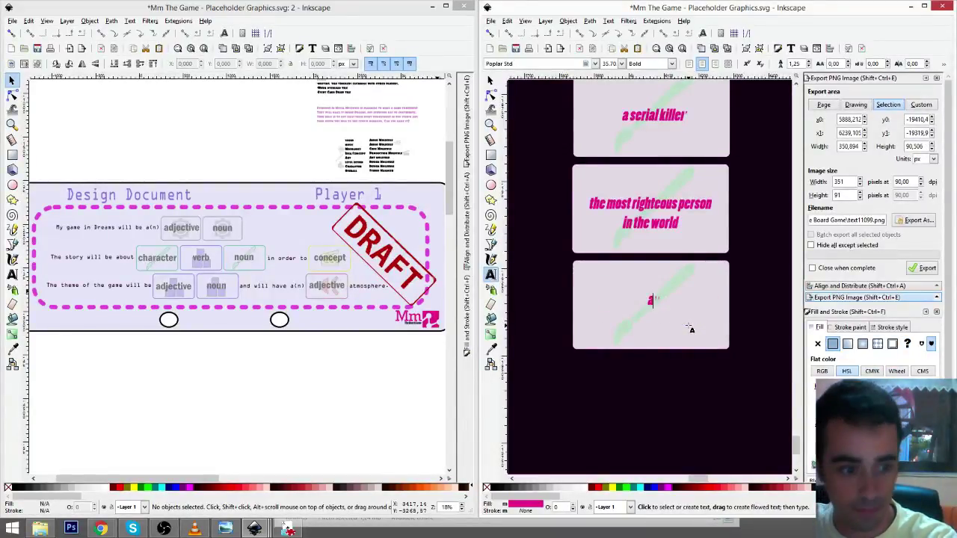
type(" malevo")
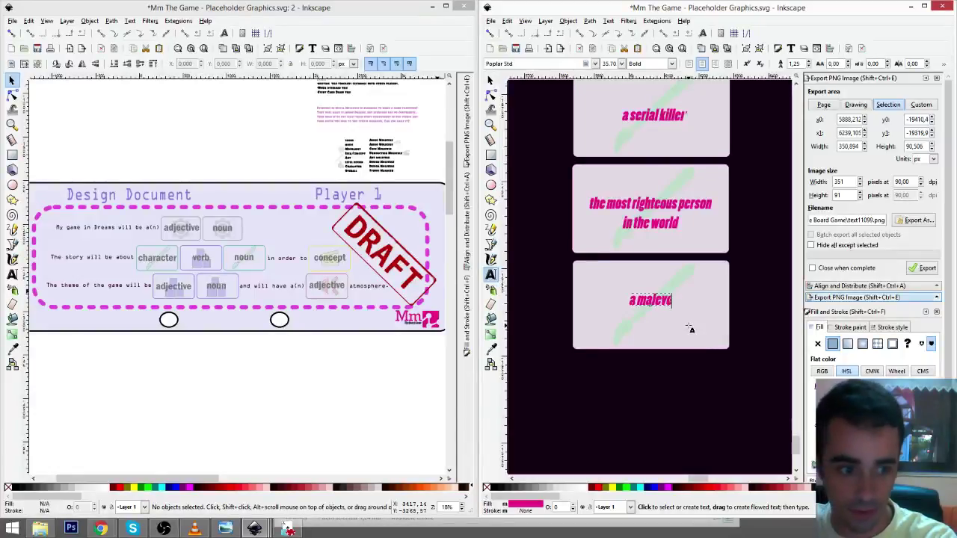
type("lent")
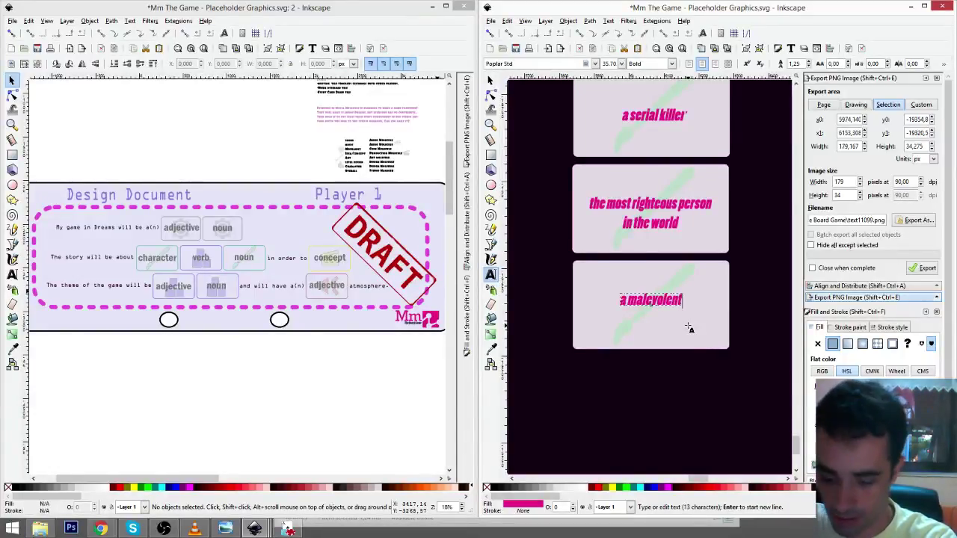
type(" clow")
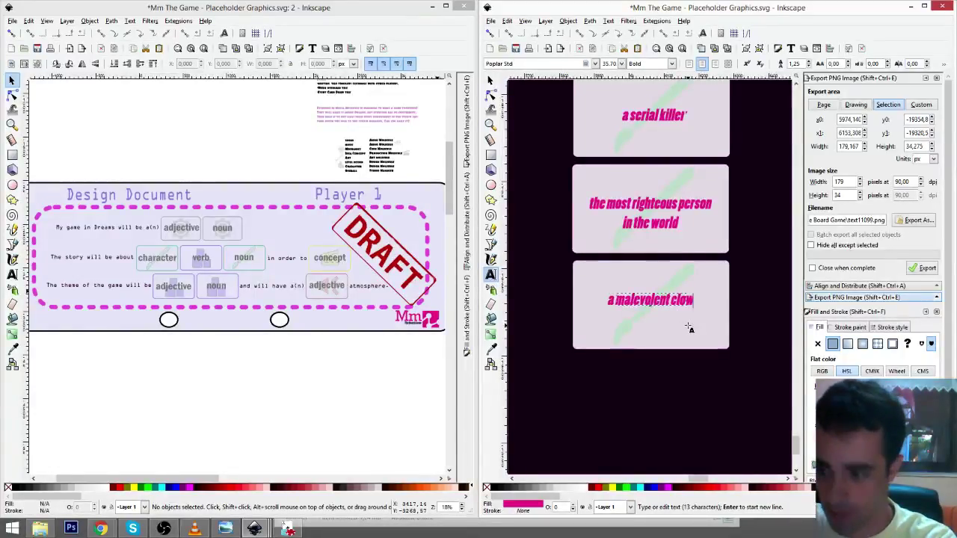
type("n")
key("F1")
left_click_drag(682, 303, 681, 309)
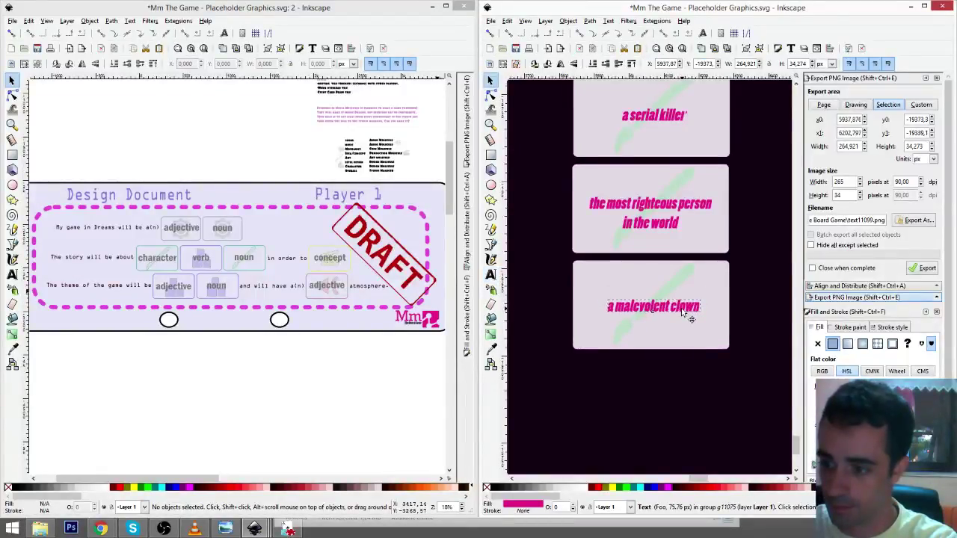
- Duplicate the "a malevolent clown" card and place the copy directly below it in the column
left_click(720, 278)
key("ctrl+d")
left_click_drag(720, 278, 710, 383)
key("ctrl+d")
- Replace the text on the lowest card with "a living shop"
key("F8")
scroll(653, 400, "down", 2)
left_click_drag(617, 370, 706, 370)
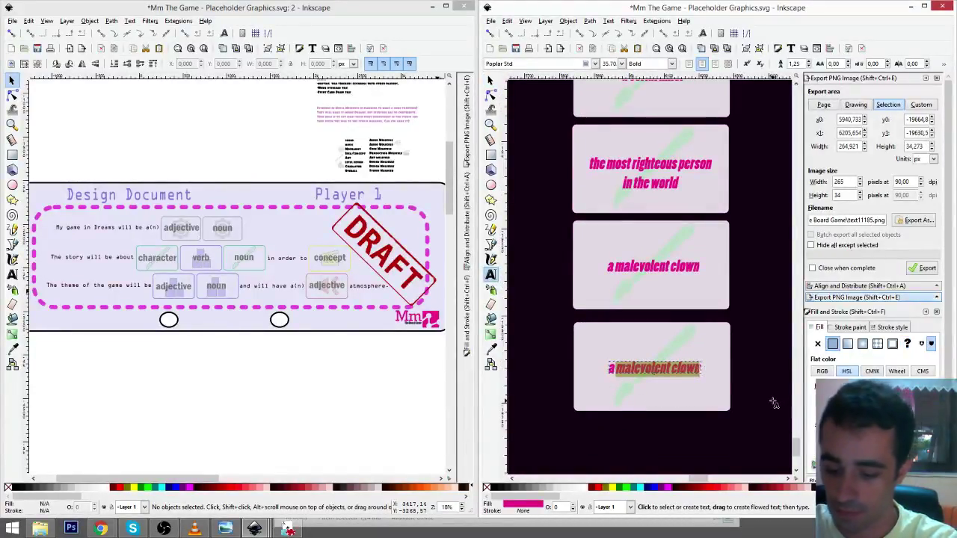
type("a sho")
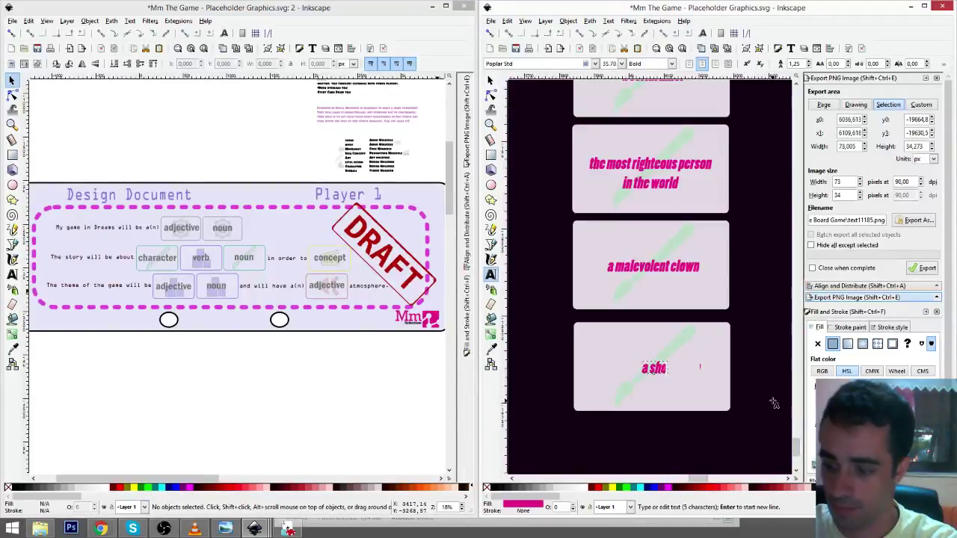
type("p")
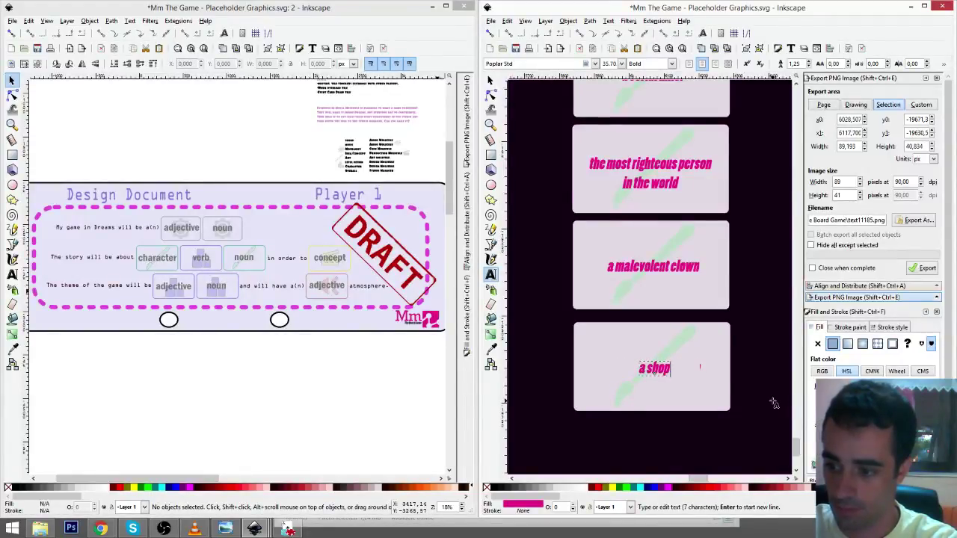
key("BackSpace")
key("BackSpace")
key("BackSpace")
key("BackSpace")
type("living sho")
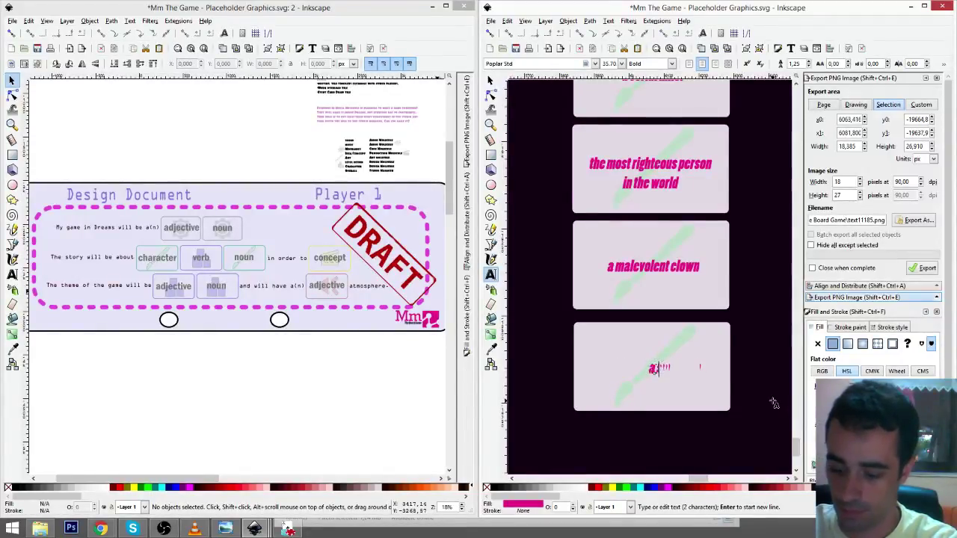
type("p")
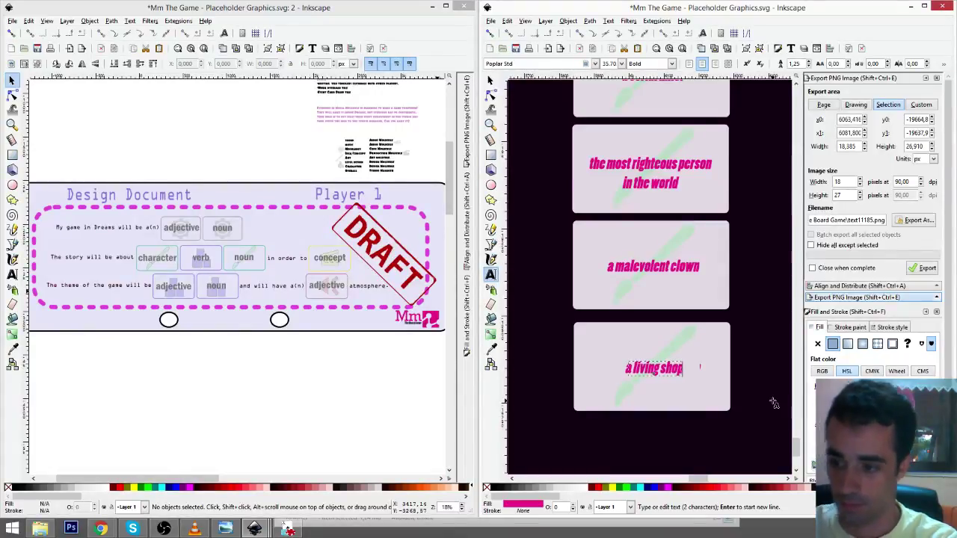
key("F1")
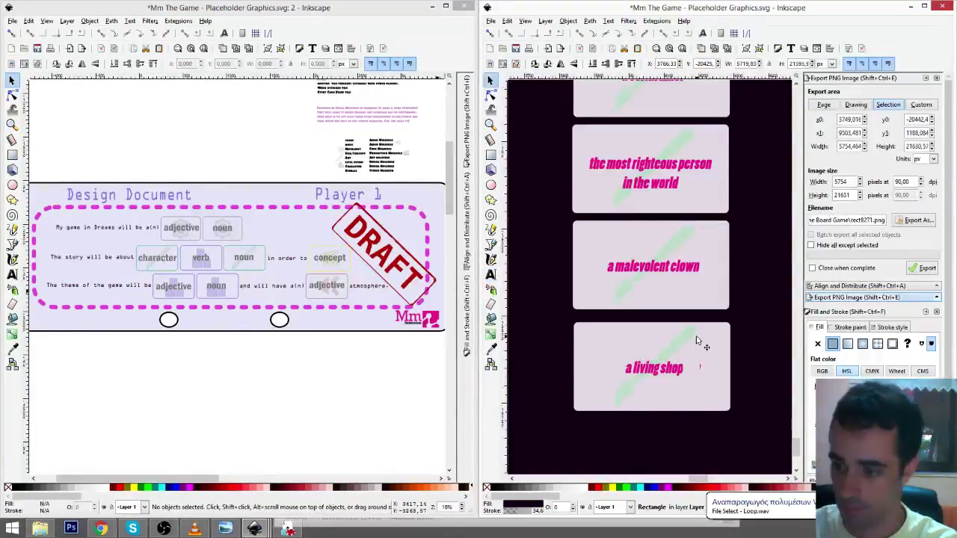
- Duplicate the "a living shop" card and place the copy directly below it in the column
left_click(696, 335)
key("ctrl+d")
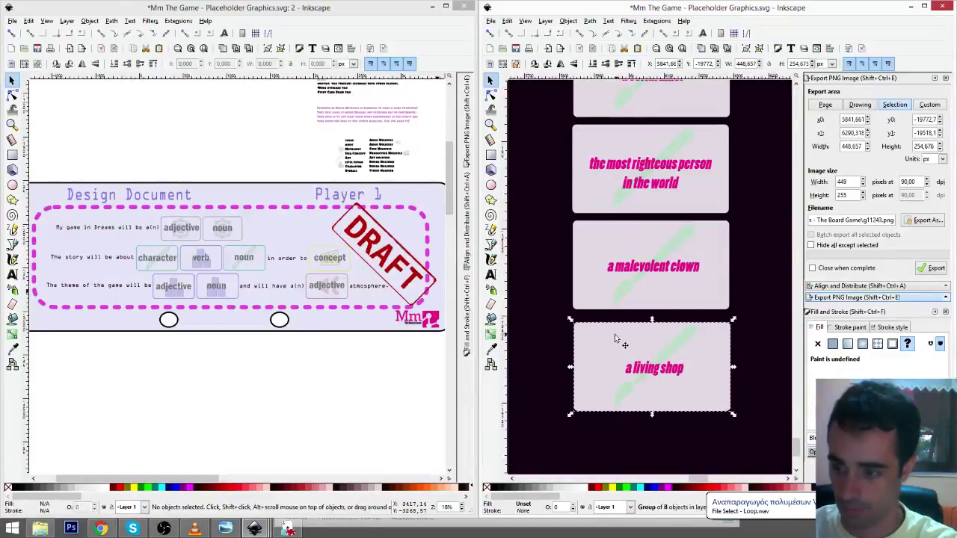
left_click_drag(620, 336, 615, 435)
scroll(615, 435, "down", 3)
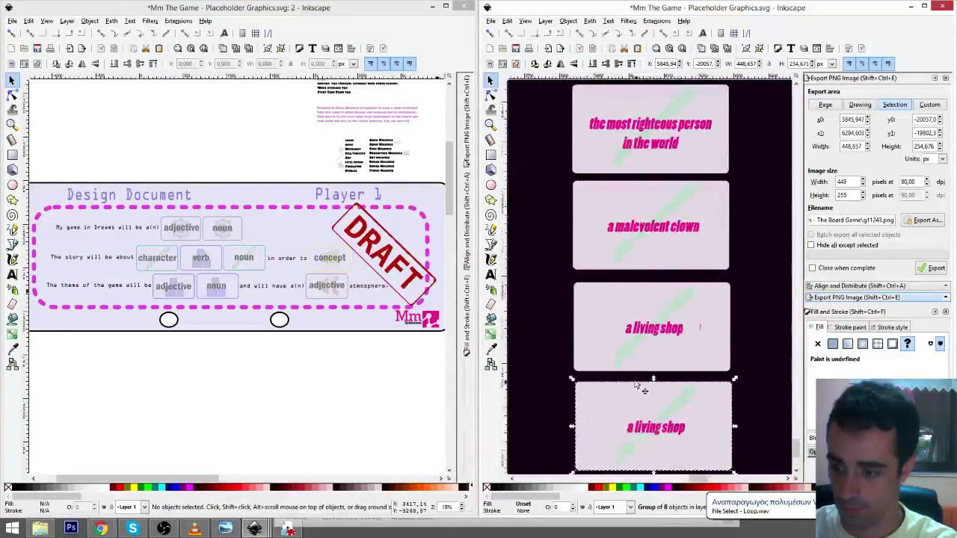
- Replace the text on the lowest card with "Clair the carnivorous cabbage"
left_click(491, 274)
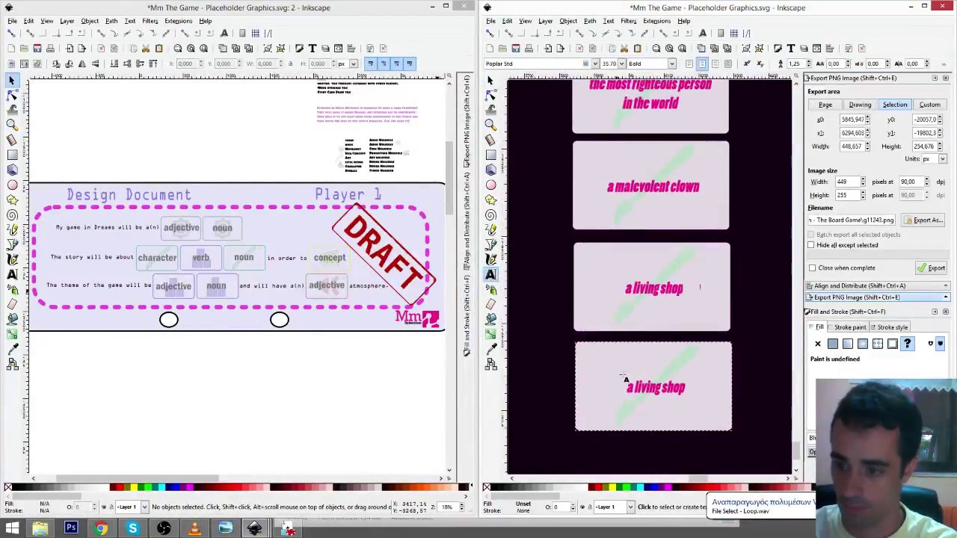
left_click(664, 389)
key("ctrl+a")
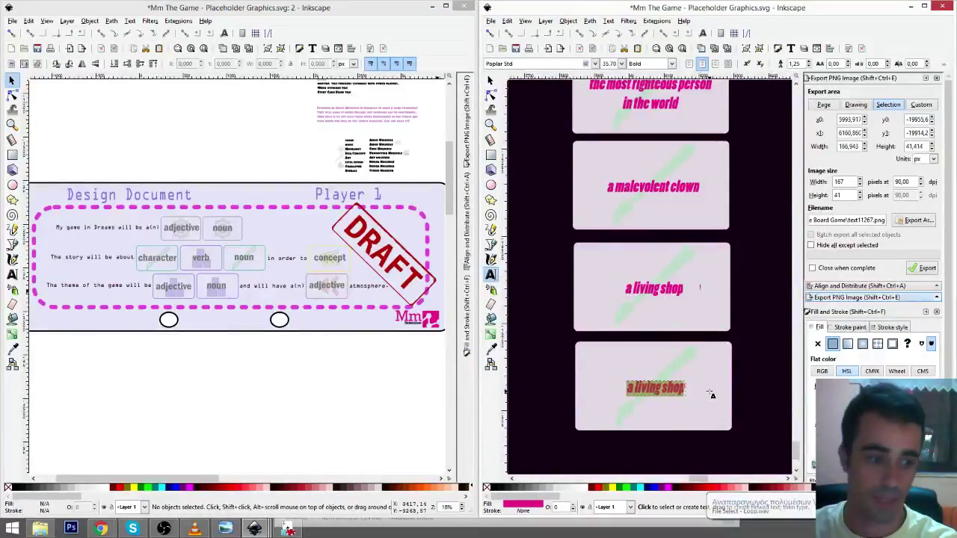
type("Cla")
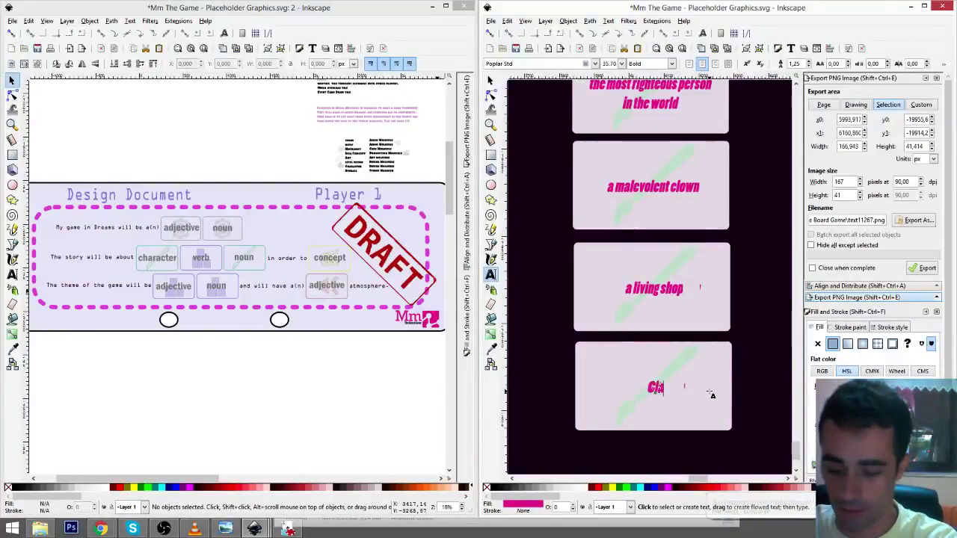
type("ire")
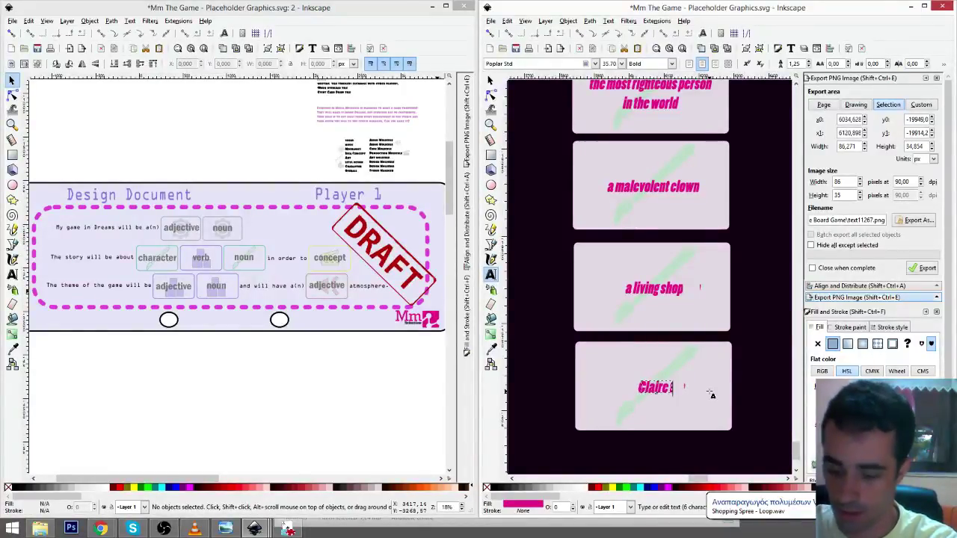
type(" the carniva")
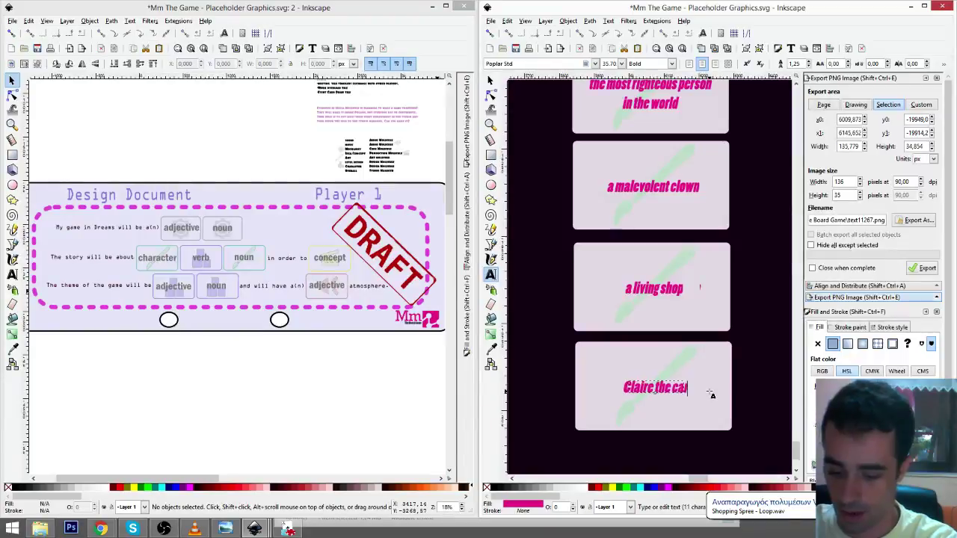
type("rous c")
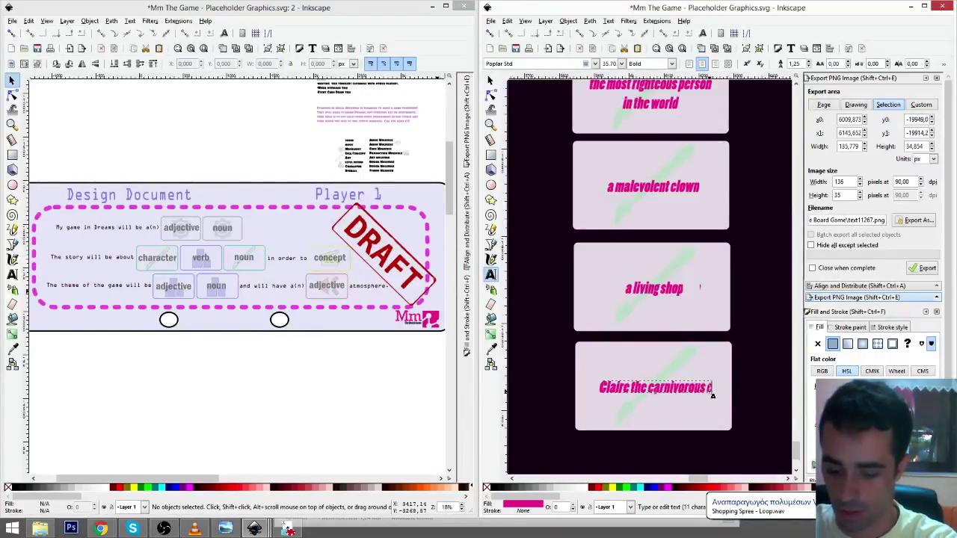
type("abbage")
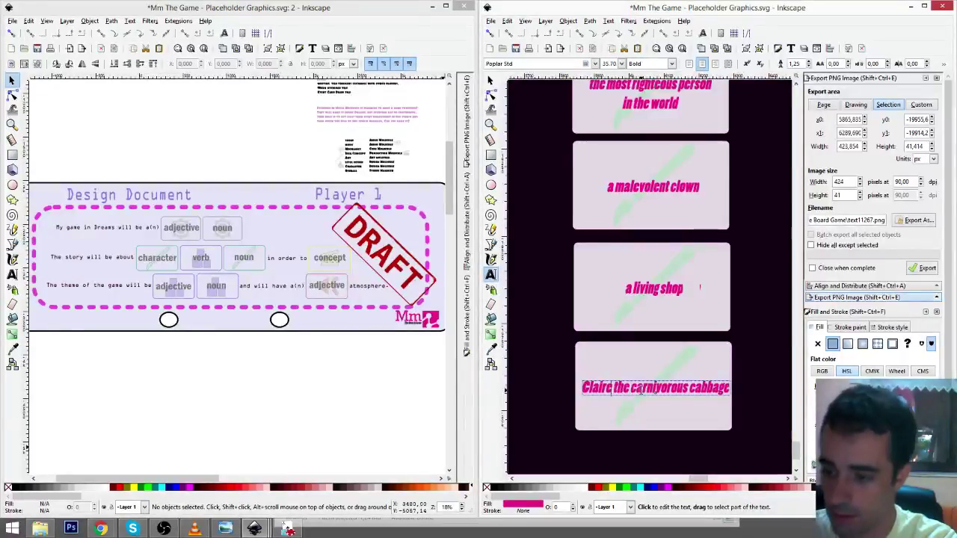
key("BackSpace")
key("Left")
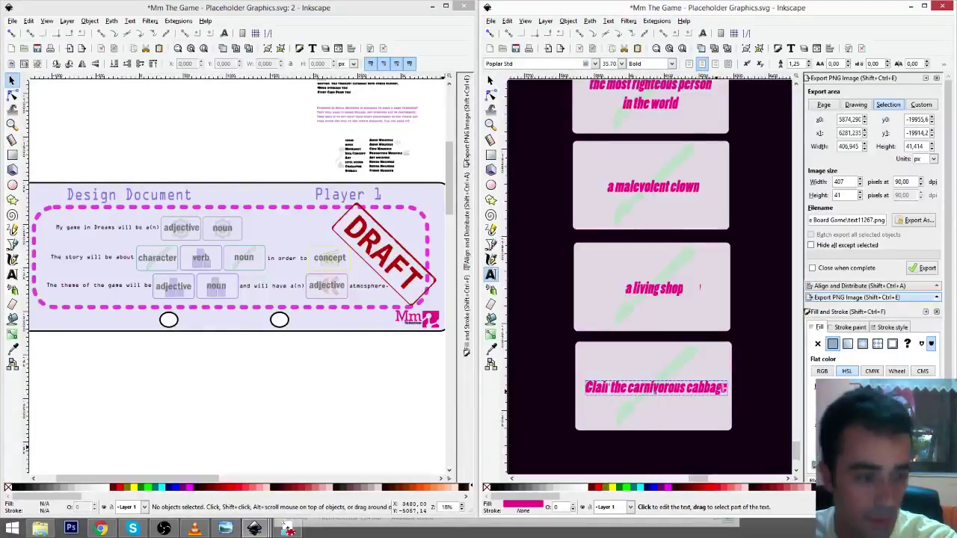
key("F1")
- Duplicate the "Clair the carnivorous cabbage" card and place the copy directly below it in the column
left_click(620, 355)
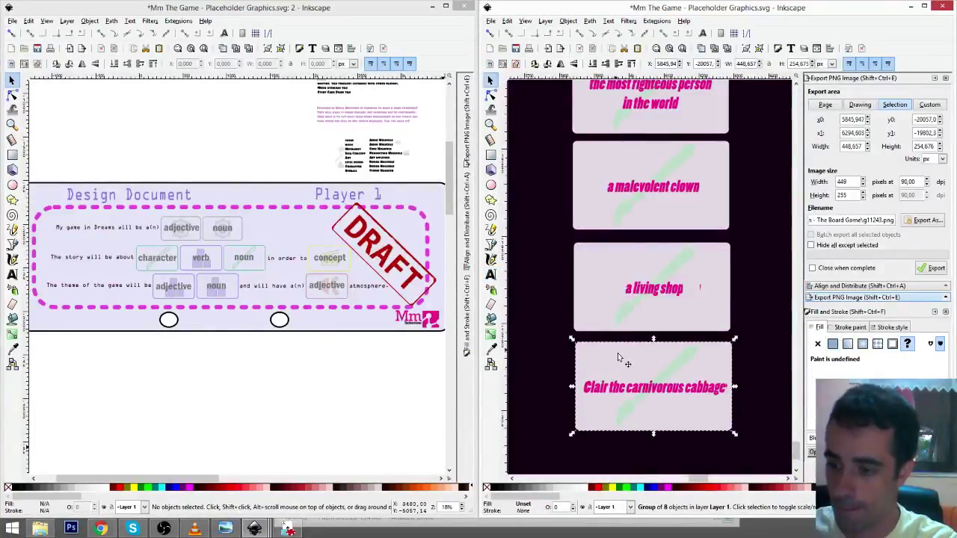
left_click_drag(660, 375, 618, 384)
key("ctrl+d")
- Replace the text on the lowest card with "an evil friend request"
left_click(491, 274)
left_click(582, 416)
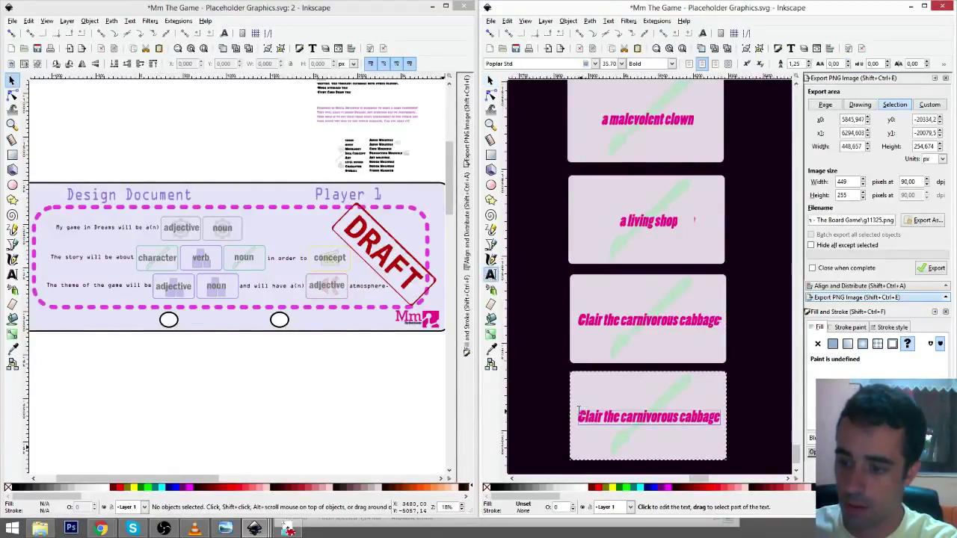
left_click_drag(580, 416, 726, 423)
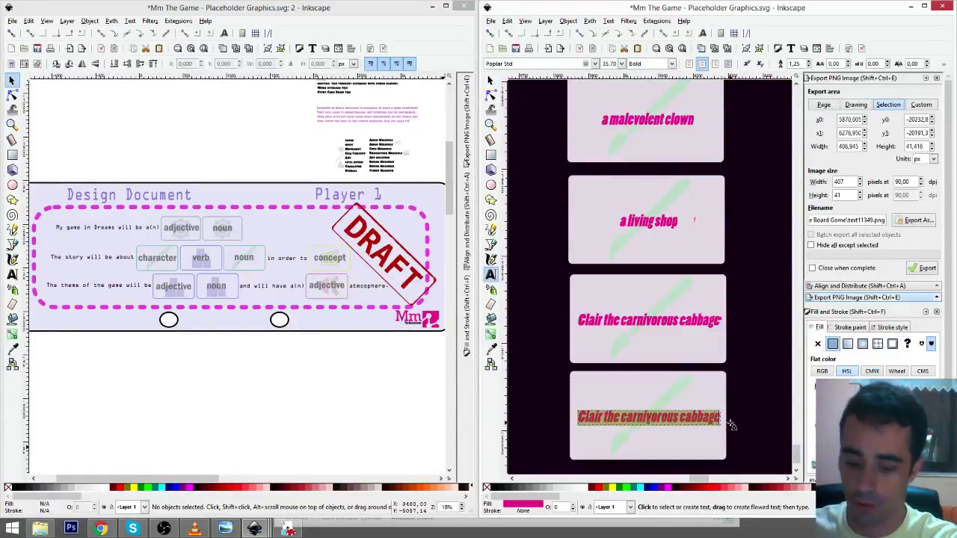
type("an ")
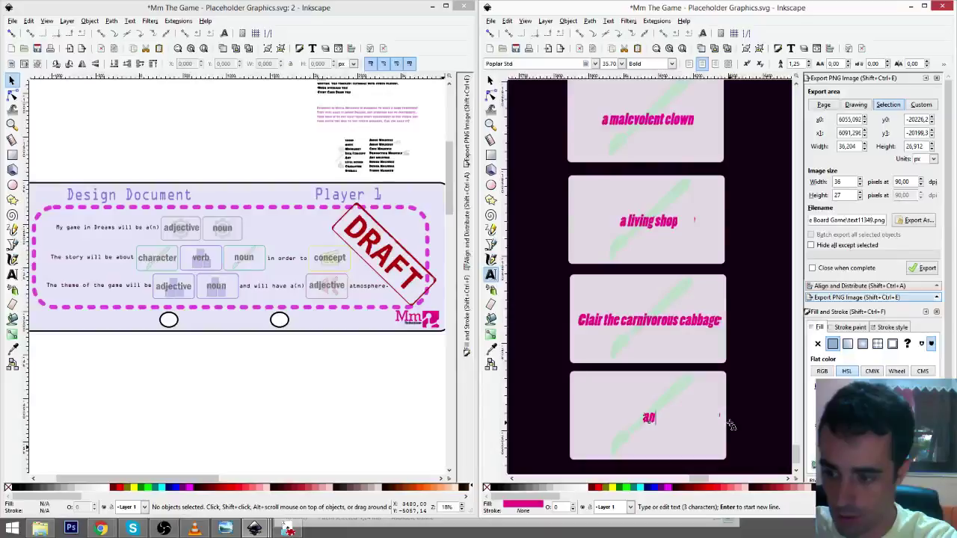
type("e")
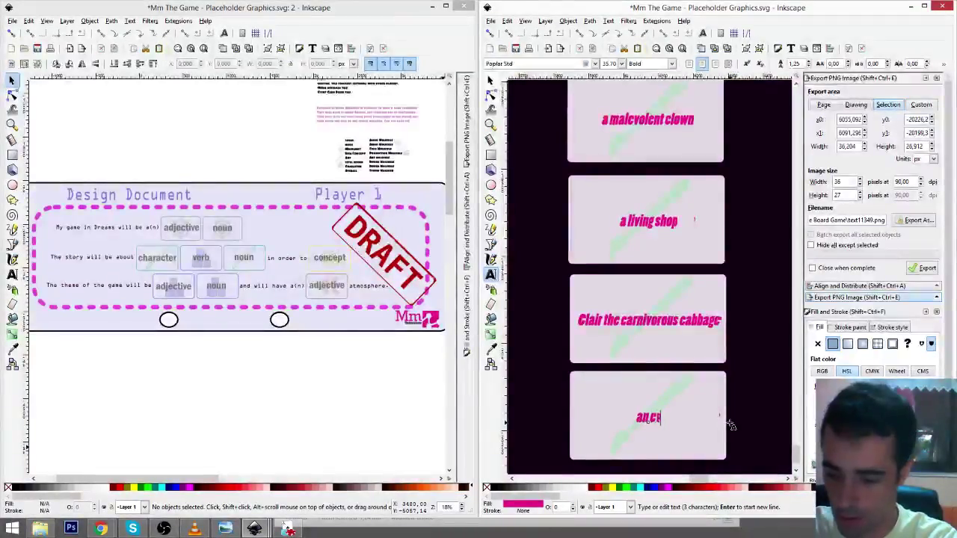
type("vil friend re")
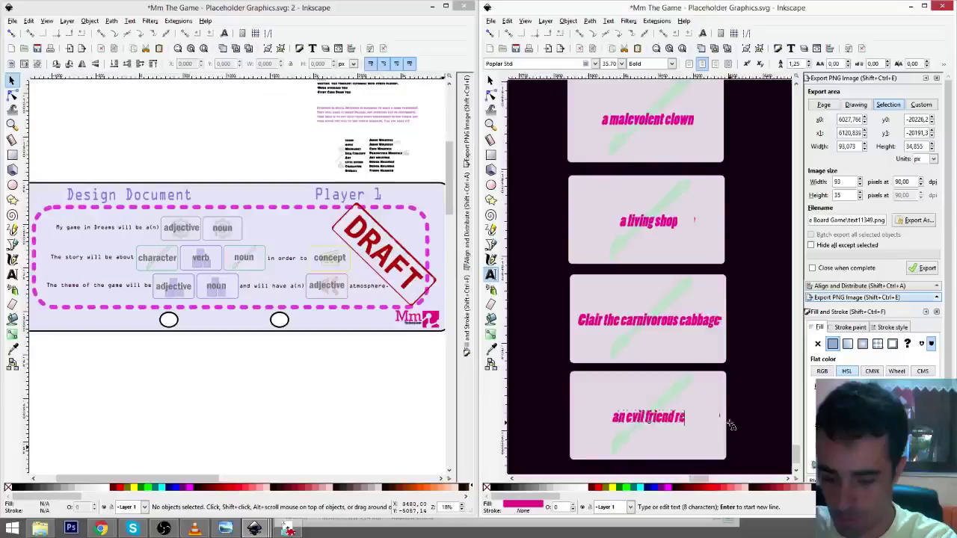
type("quest")
key("F1")
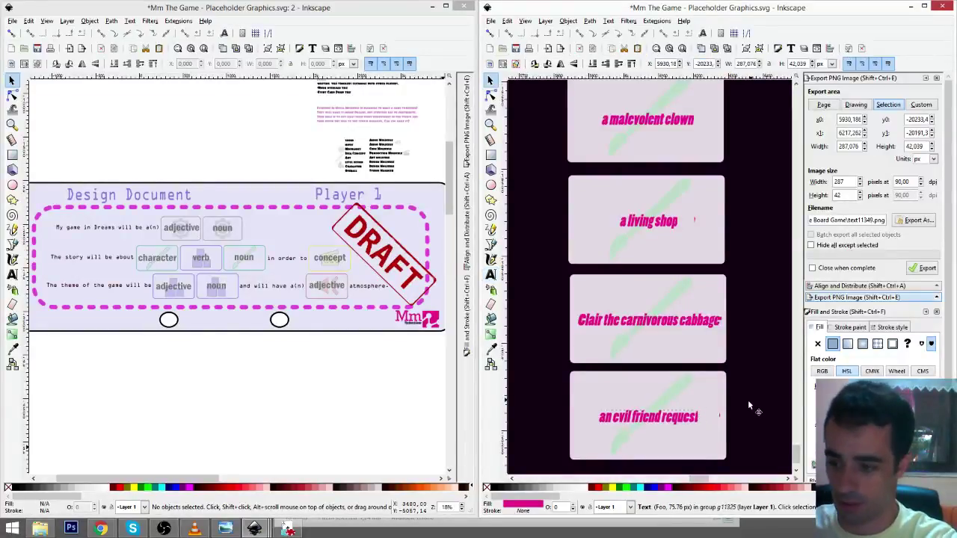
- Duplicate the "an evil friend request" card and place the copy directly below it in the column
left_click(748, 400)
scroll(745, 406, "down", 1)
left_click(711, 352)
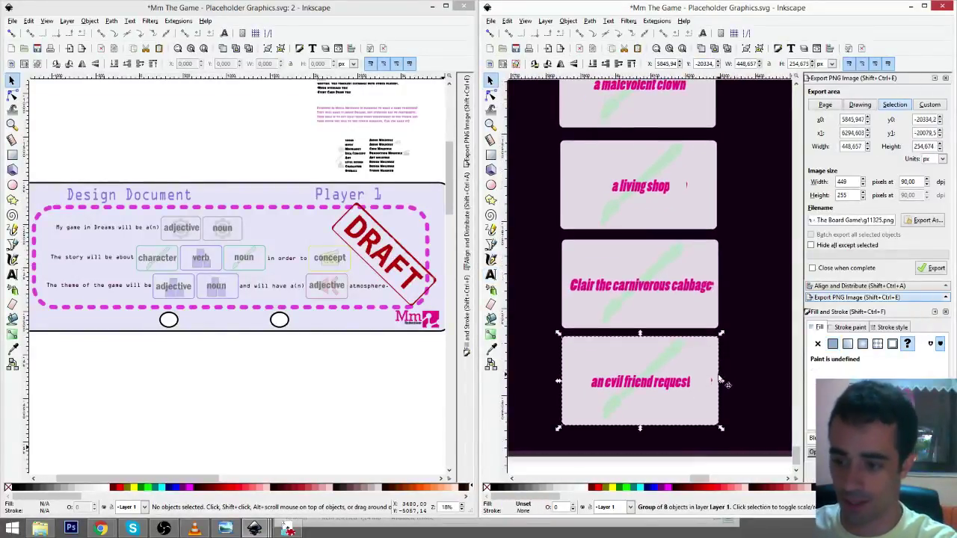
key("ctrl+d")
left_click_drag(703, 349, 703, 449)
scroll(742, 277, "down", 5)
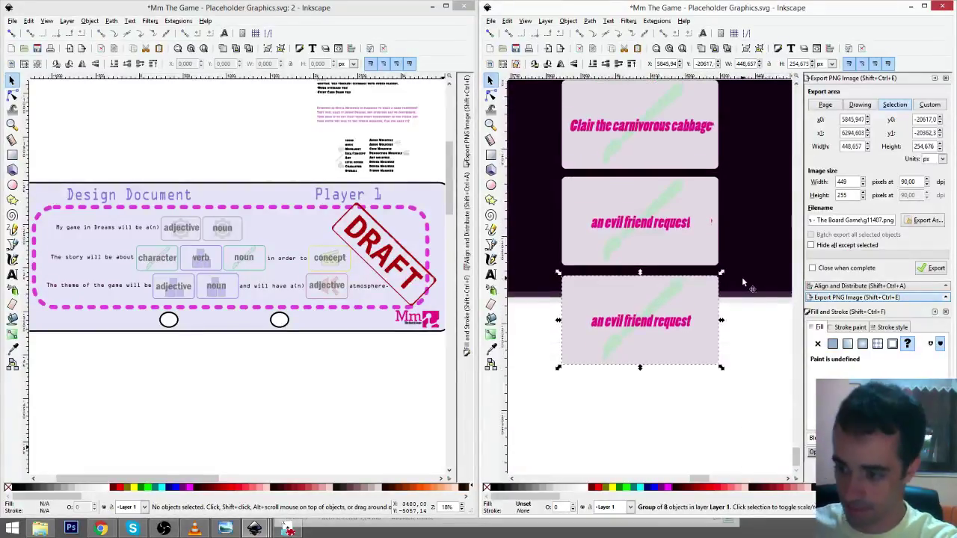
- Replace the text on the lowest card with "a country"
left_click(491, 275)
left_click(590, 313)
left_click_drag(591, 313, 703, 326)
key("BackSpace")
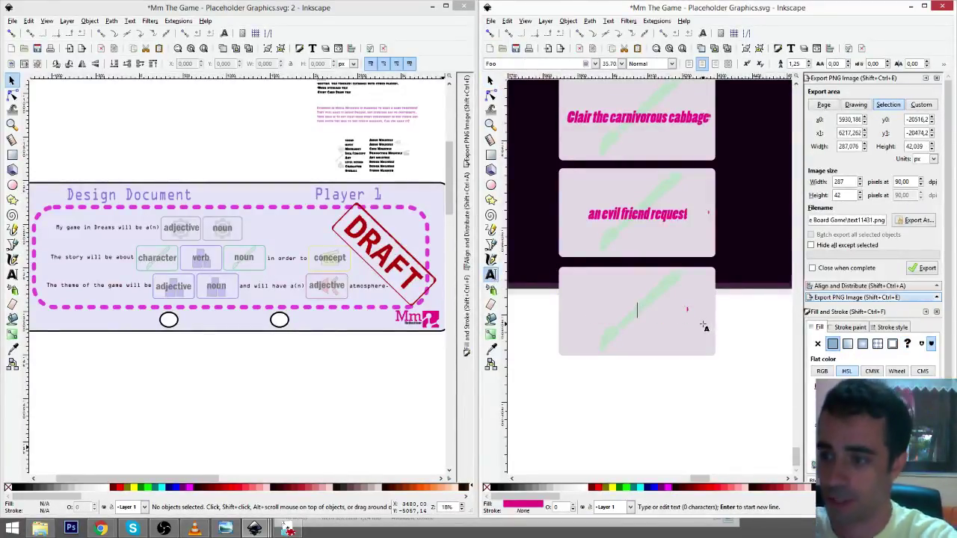
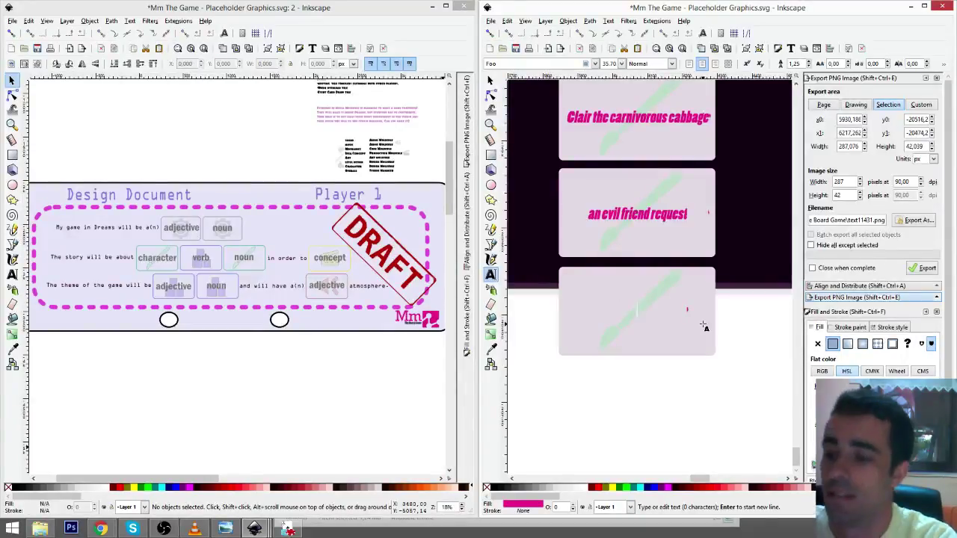
type("a country")
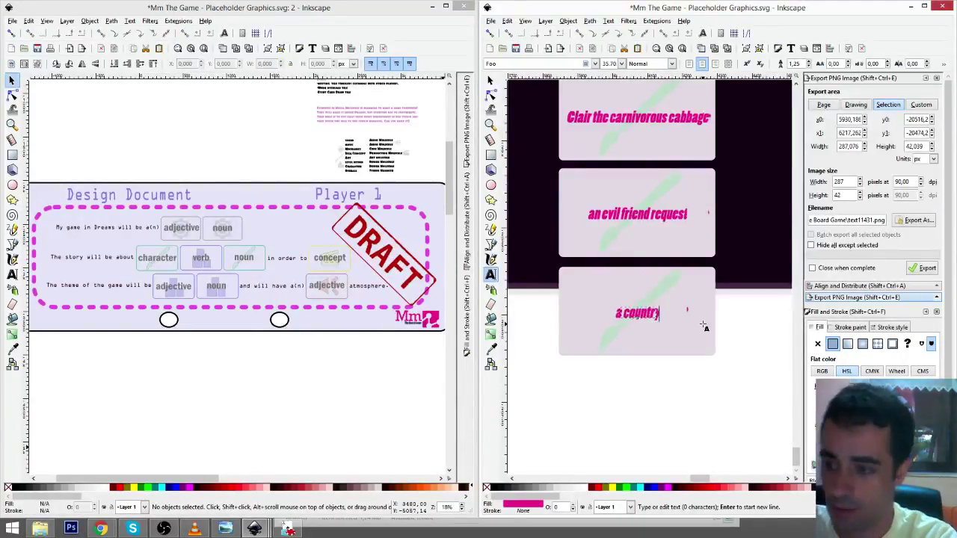
key("F1")
- Duplicate the "a country" card and place the copy directly below it in the column
left_click(709, 285)
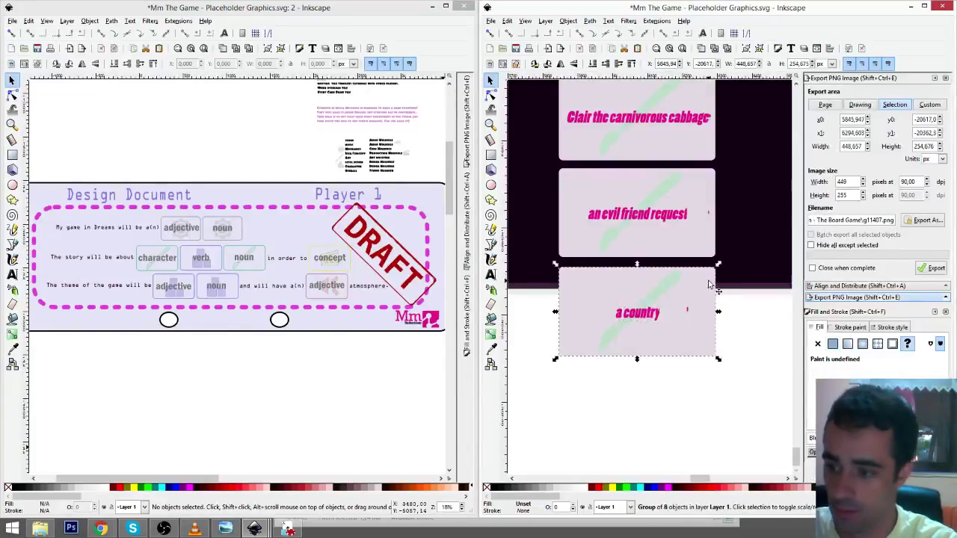
key("ctrl+d")
left_click_drag(709, 286, 714, 382)
- Change the text on the lowest card to "a flexible pencil"
key("F8")
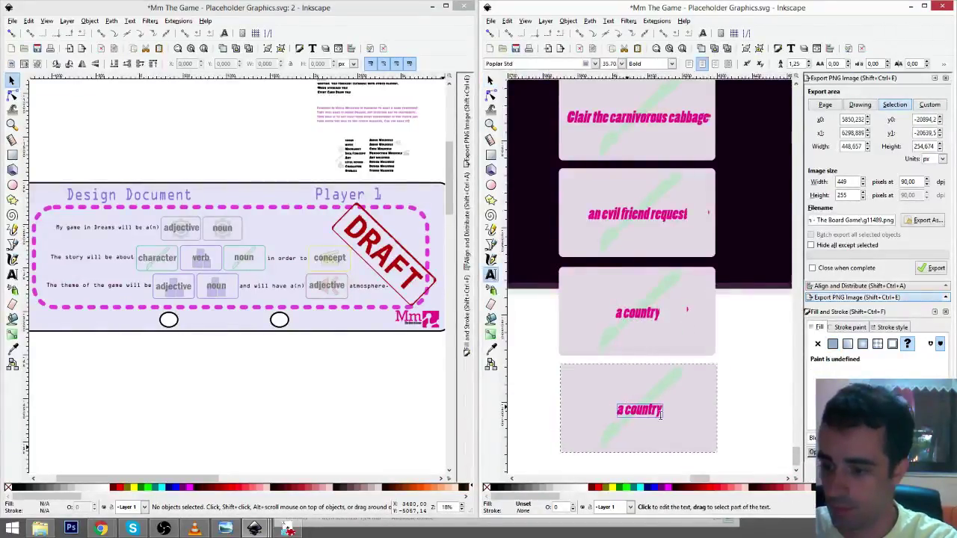
left_click(660, 414)
key("BackSpace")
key("BackSpace")
key("BackSpace")
key("BackSpace")
key("BackSpace")
key("BackSpace")
key("BackSpace")
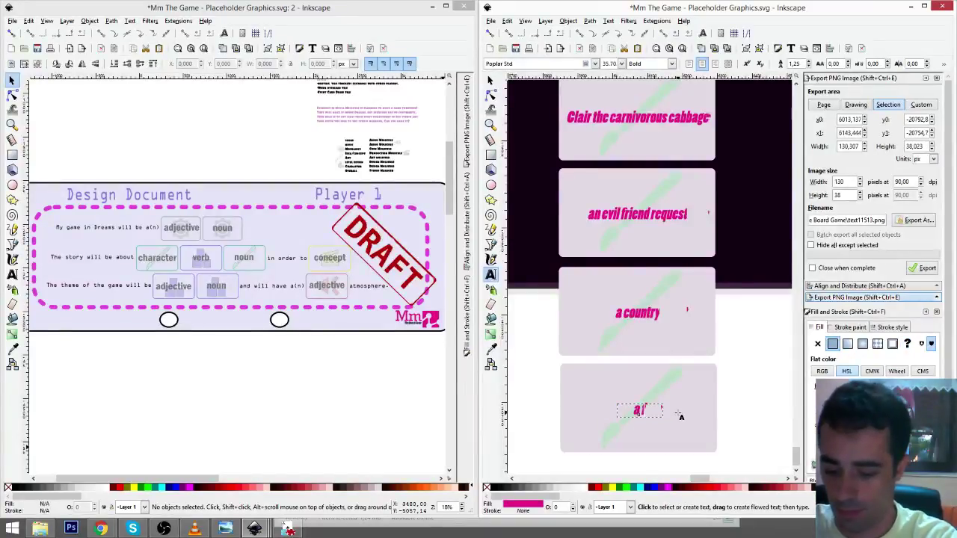
type("flexible p")
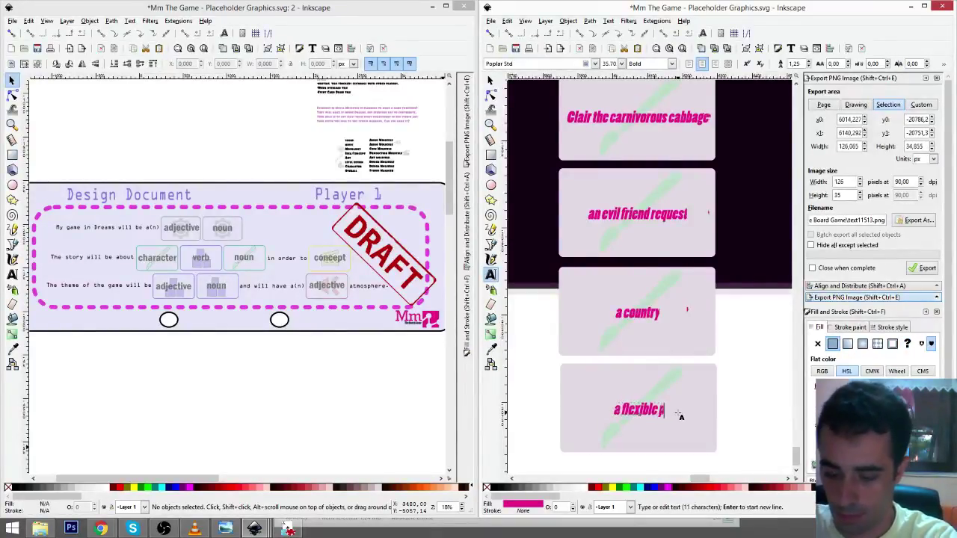
type("encil")
key("Escape")
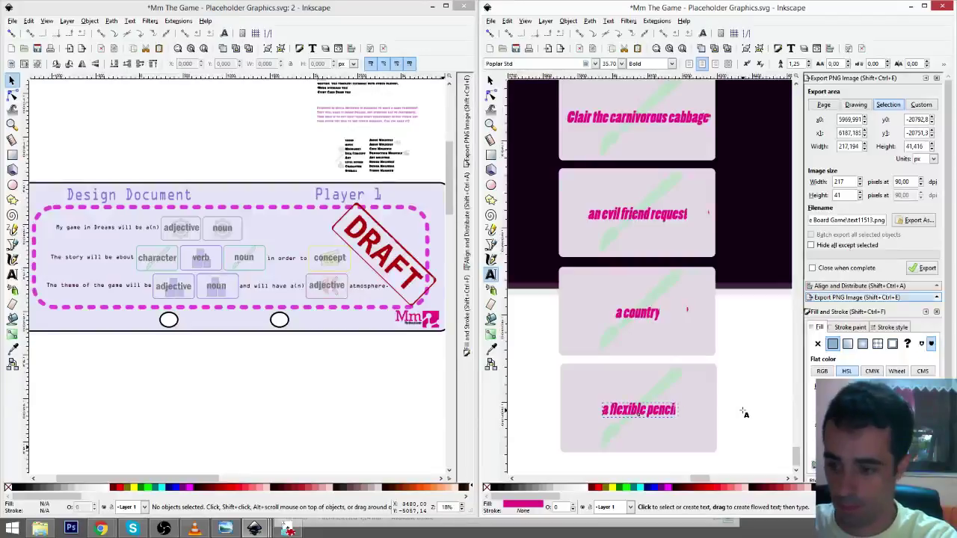
key("F1")
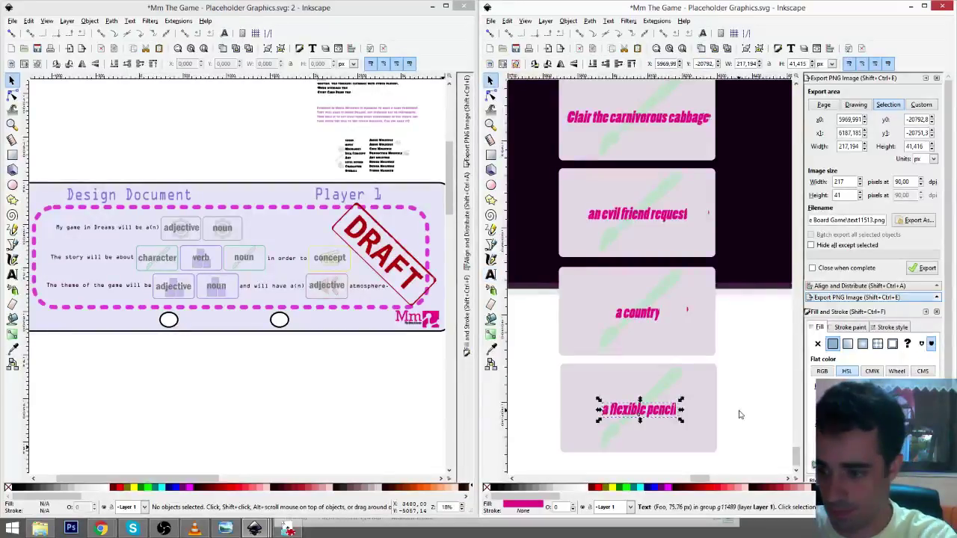
- Duplicate the "a flexible pencil" card, place the copy directly below it in the column and activate the Text tool
left_click(696, 321)
left_click_drag(740, 414, 696, 420)
key("ctrl+d")
left_click(491, 275)
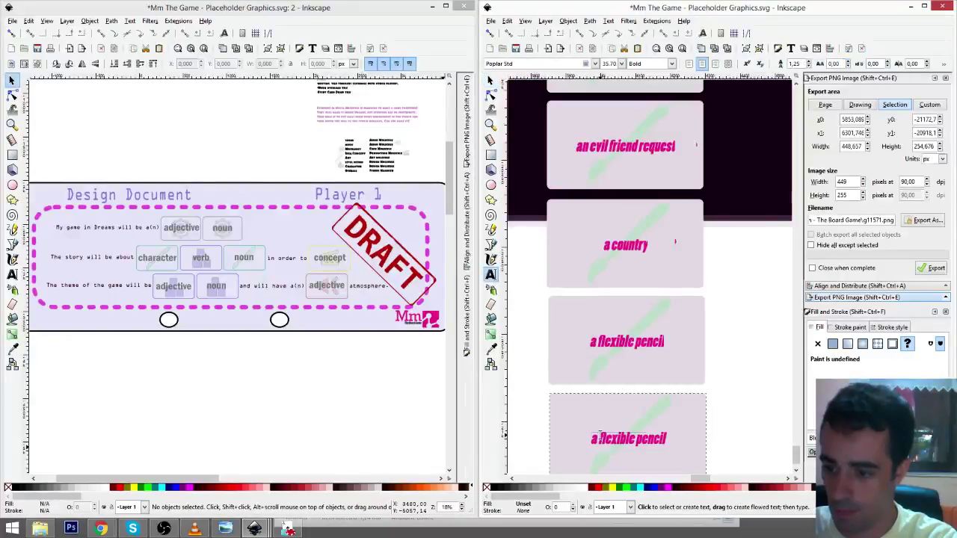
- Change the text on the lowest card to "a thick cloud"
left_click_drag(603, 439, 682, 442)
key("BackSpace")
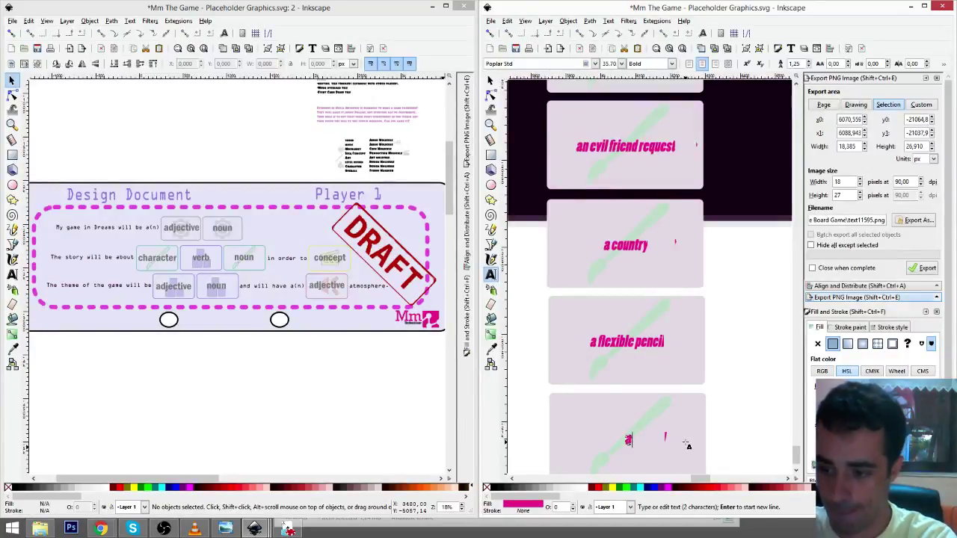
type("fan")
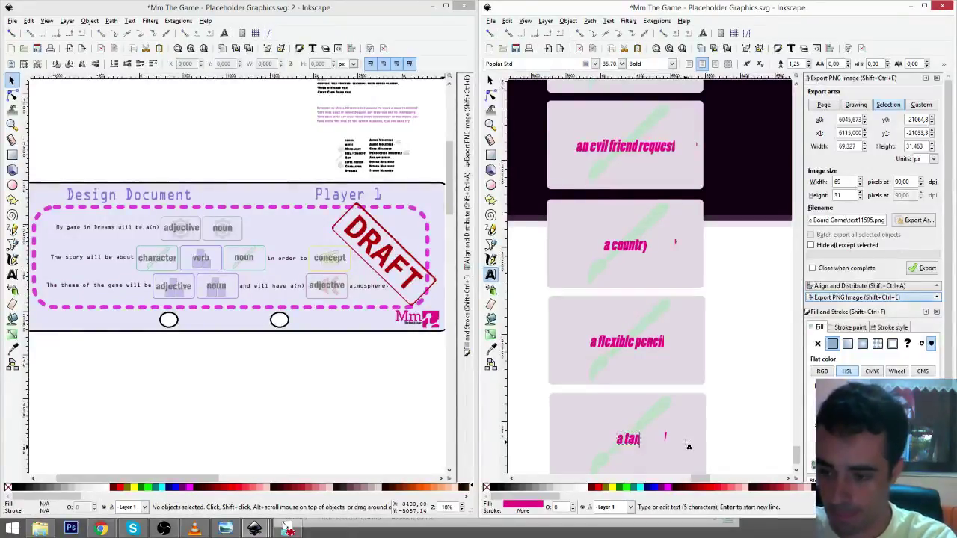
key("BackSpace")
key("BackSpace")
key("BackSpace")
key("BackSpace")
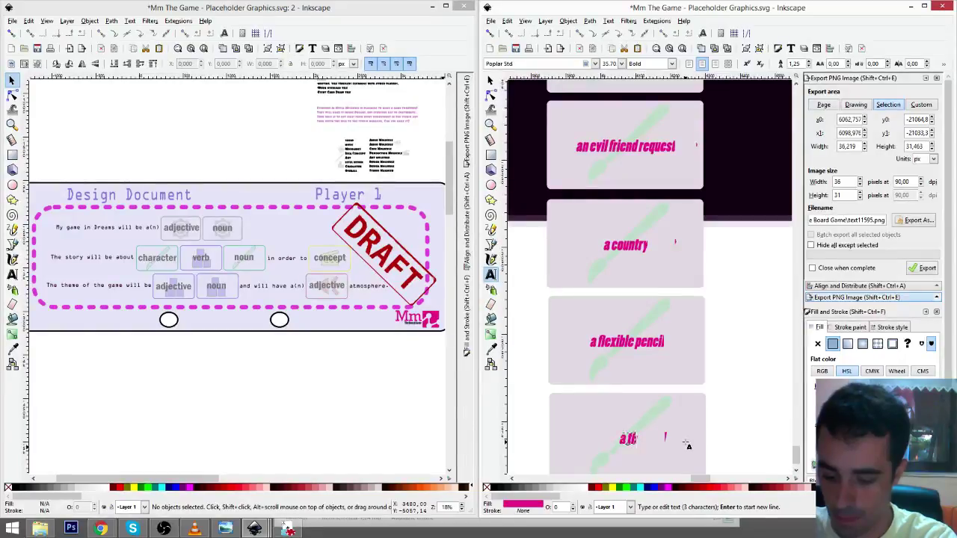
type("hick cloud")
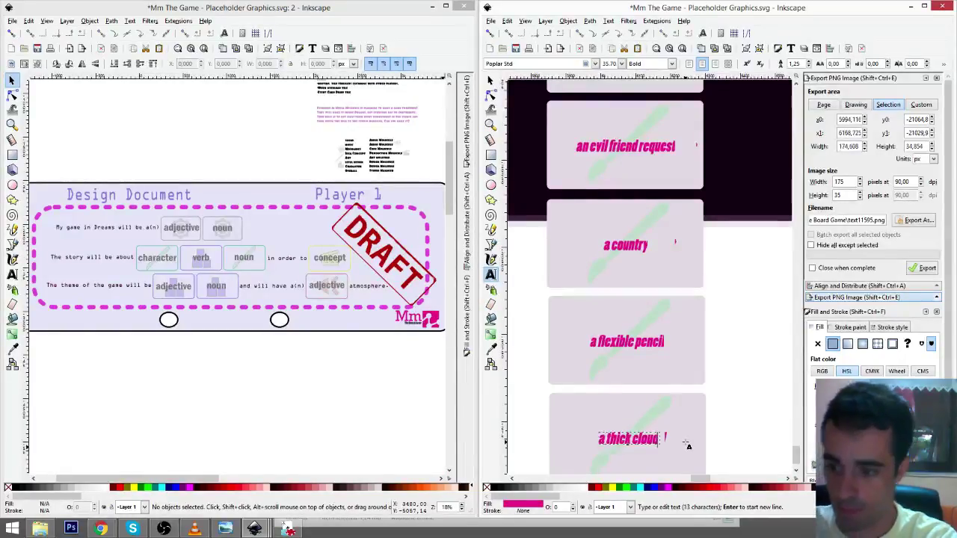
key("F1")
- Duplicate the "a thick cloud" card and place the copy directly below it in the column
scroll(727, 441, "down", 4)
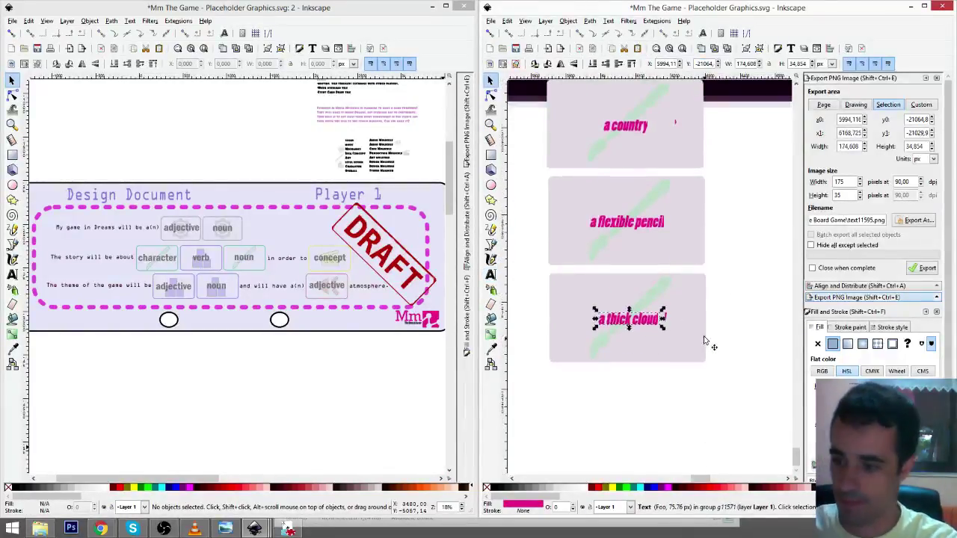
left_click(684, 297)
key("ctrl+d")
left_click_drag(690, 296, 712, 325)
- Replace the text on the lowest card with "a tough mercenary"
scroll(691, 391, "up", 1)
scroll(693, 380, "down", 1)
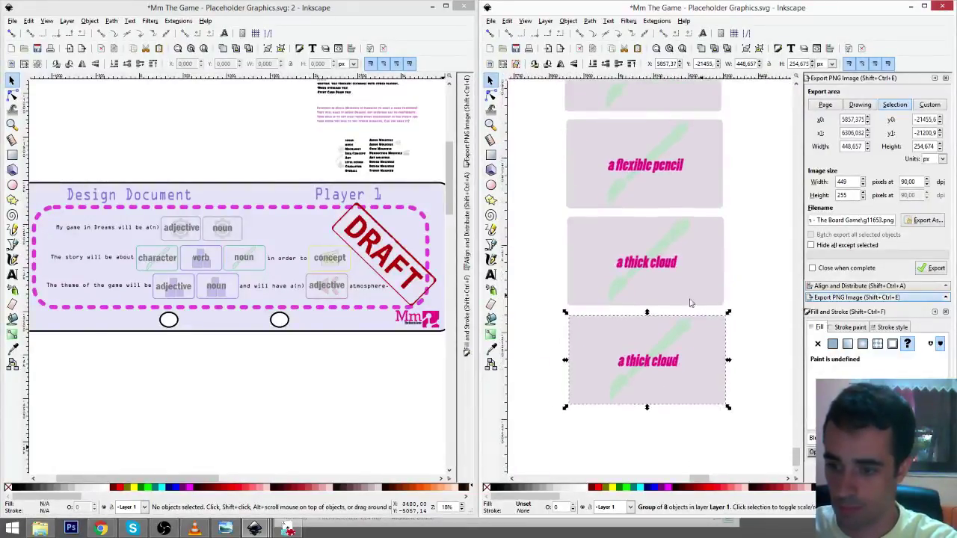
left_click(491, 274)
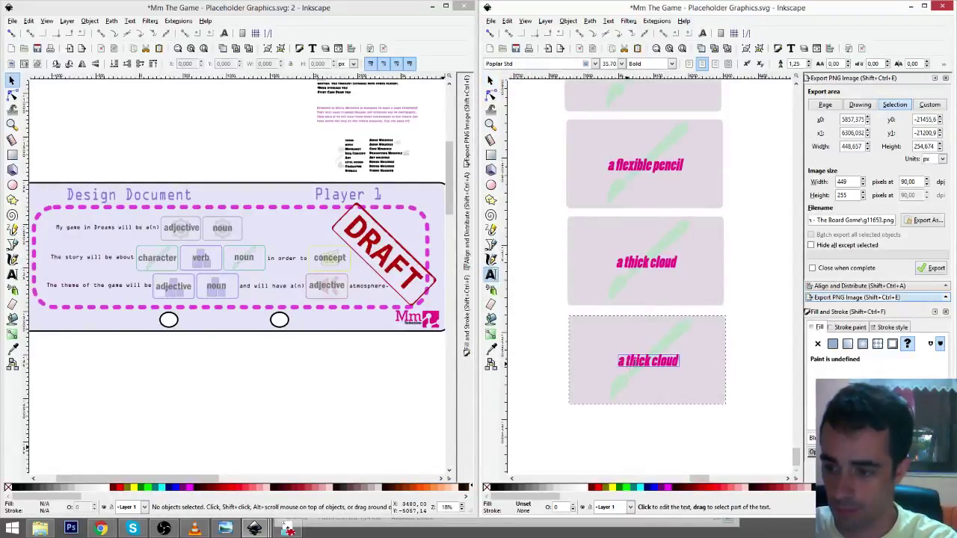
left_click_drag(625, 362, 692, 362)
key("BackSpace")
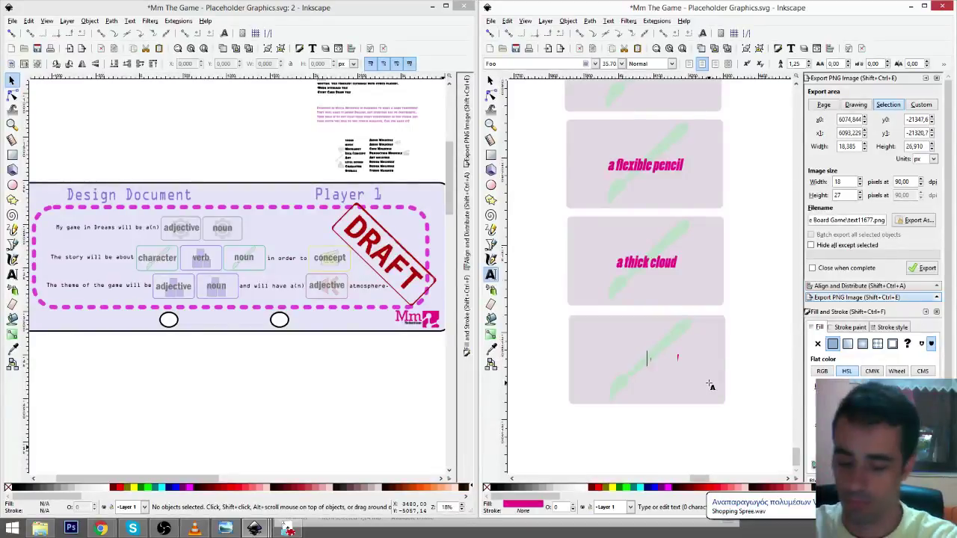
type("a tough")
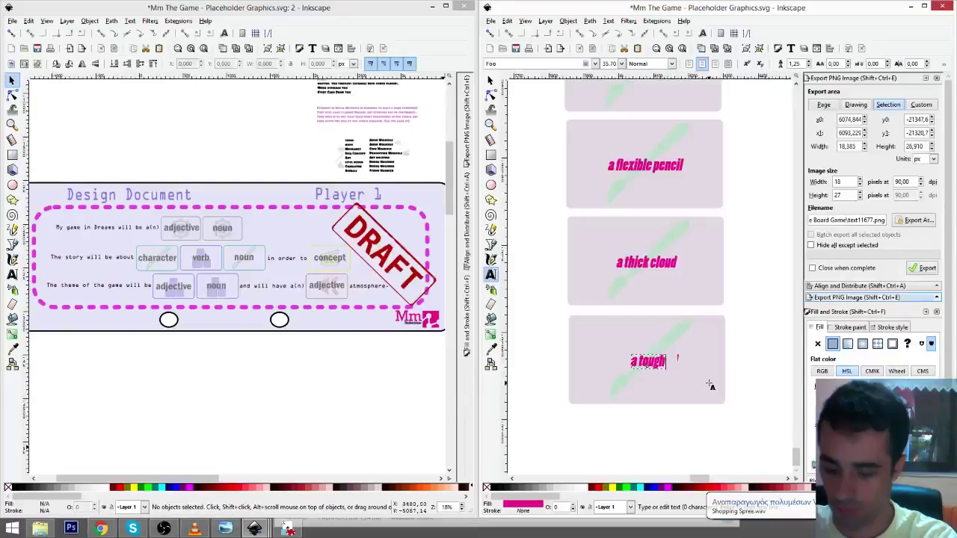
type(" mercenary")
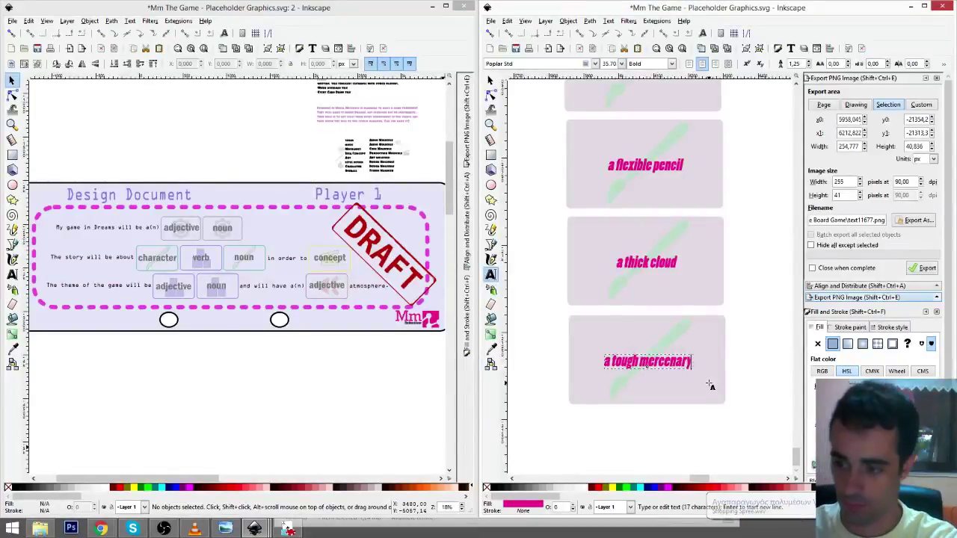
key("F1")
- Duplicate the "a tough mercenary" card and place the copy directly below it in the column
left_click(703, 334)
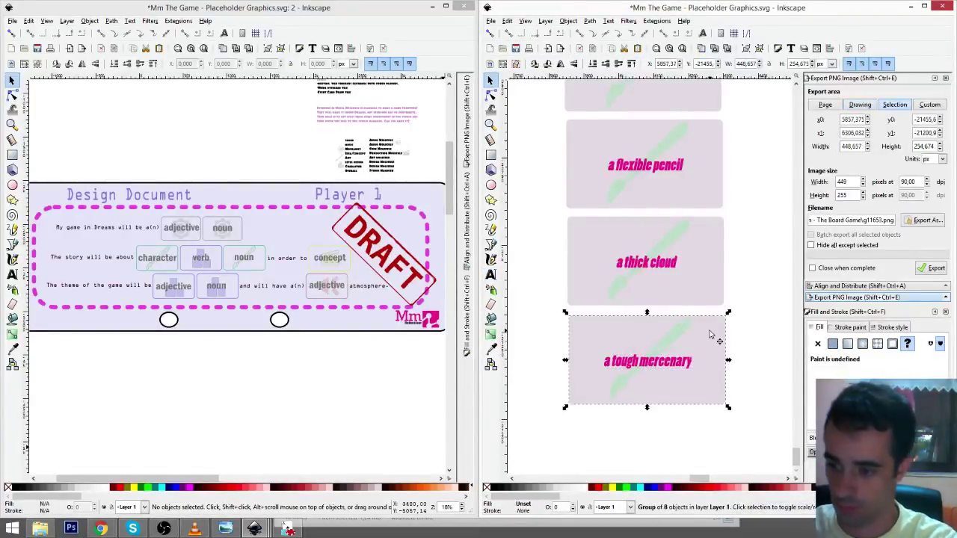
key("ctrl+d")
left_click_drag(704, 331, 704, 427)
- Change the text on the lowest card to "a crybaby"
scroll(710, 411, "down", 3)
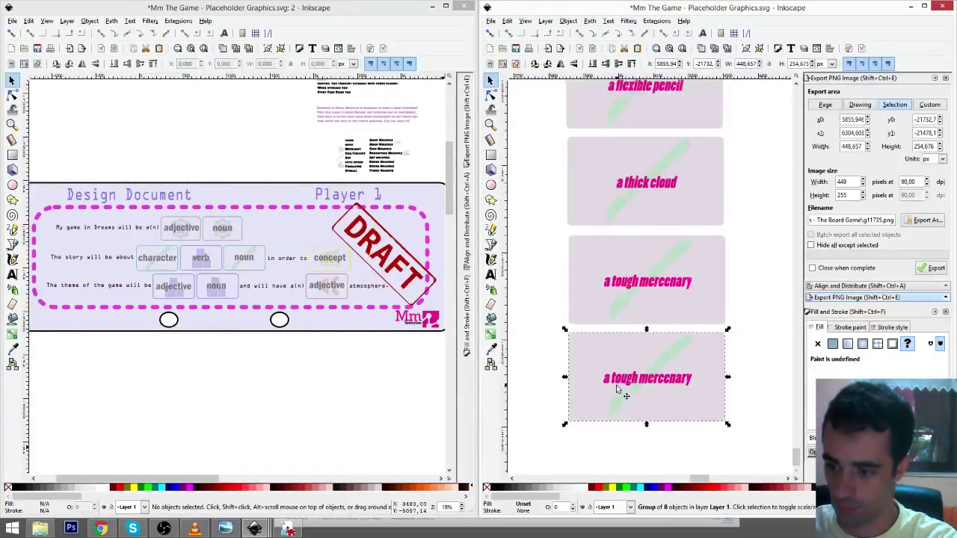
left_click(491, 276)
left_click(613, 379)
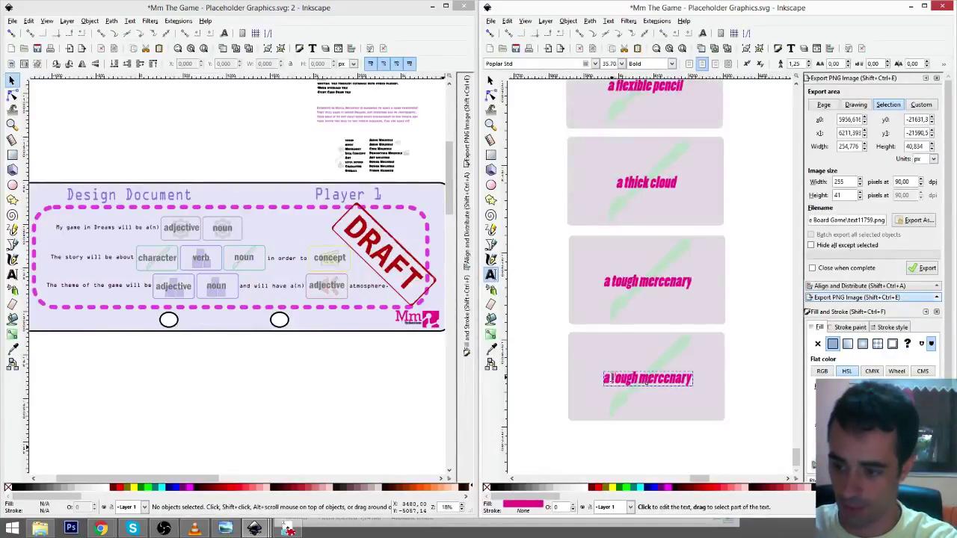
key("ctrl+a")
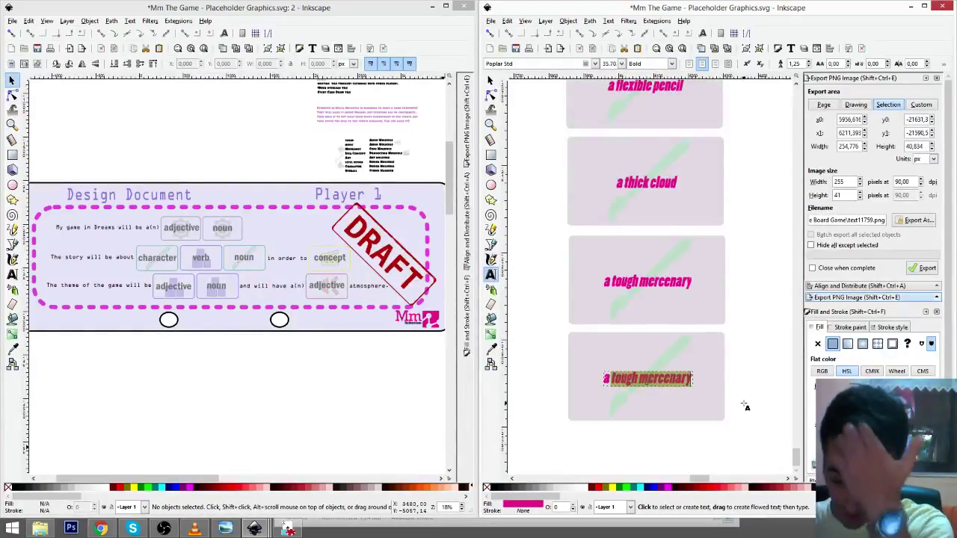
type("a crybabay")
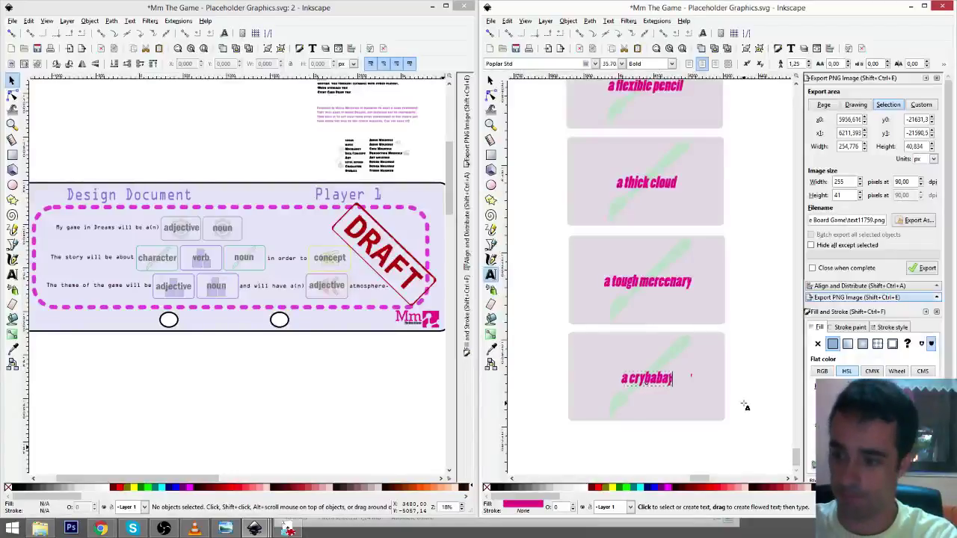
left_click(667, 378)
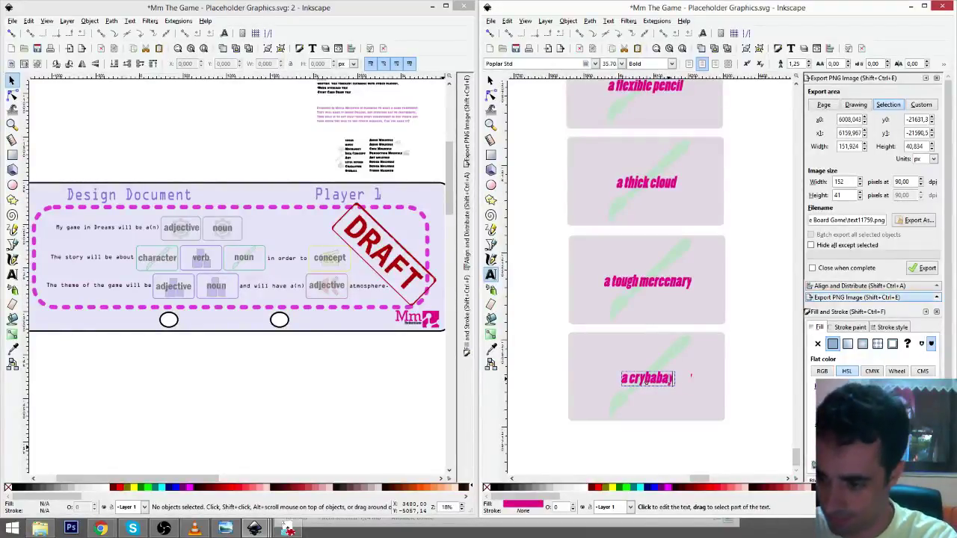
key("BackSpace")
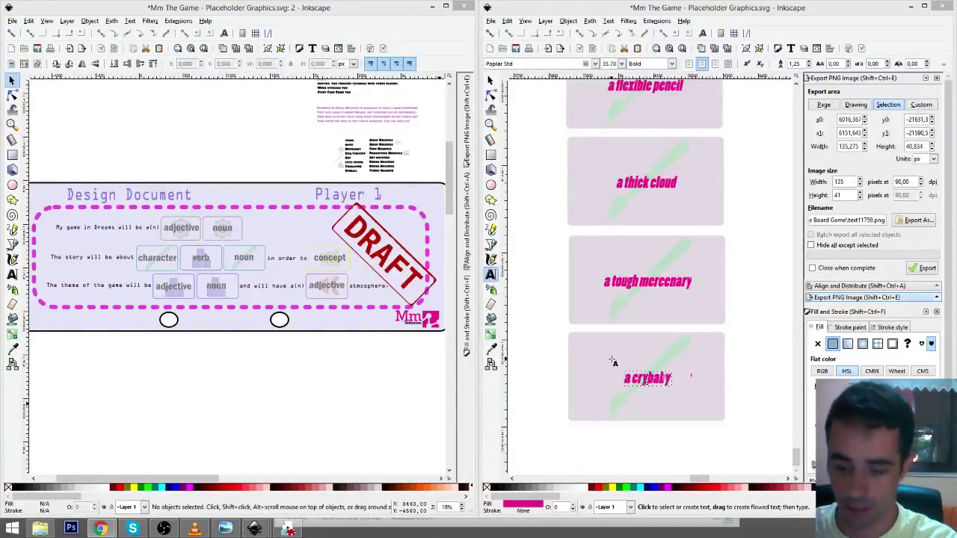
left_click(571, 8)
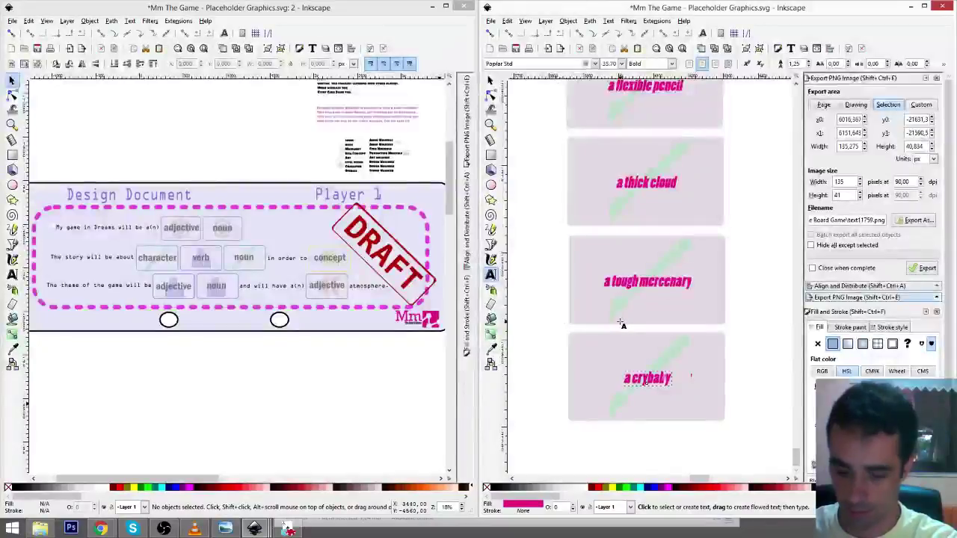
key("F1")
- Duplicate the "a crybaby" card and place the copy directly below it in the column
left_click(598, 354)
scroll(609, 336, "down", 2)
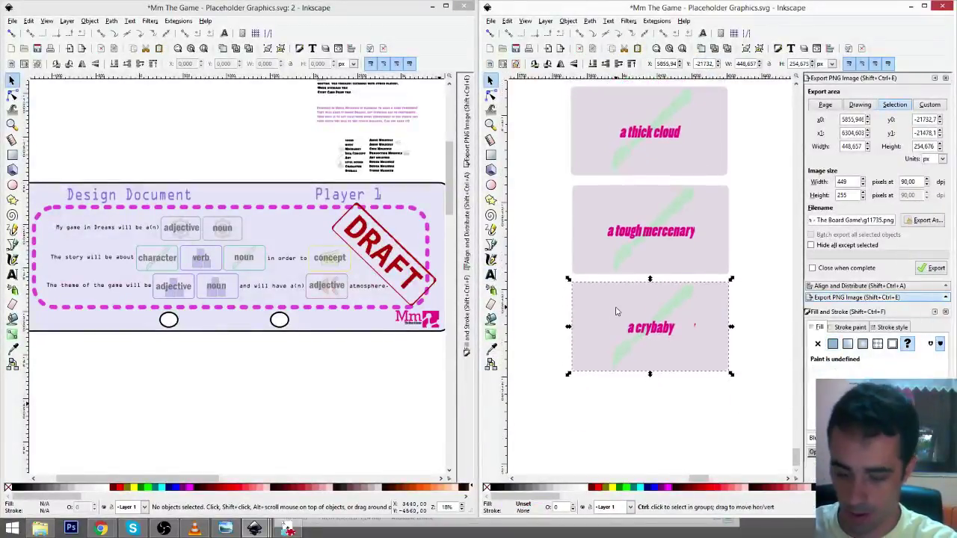
key("ctrl+d")
left_click_drag(612, 305, 616, 401)
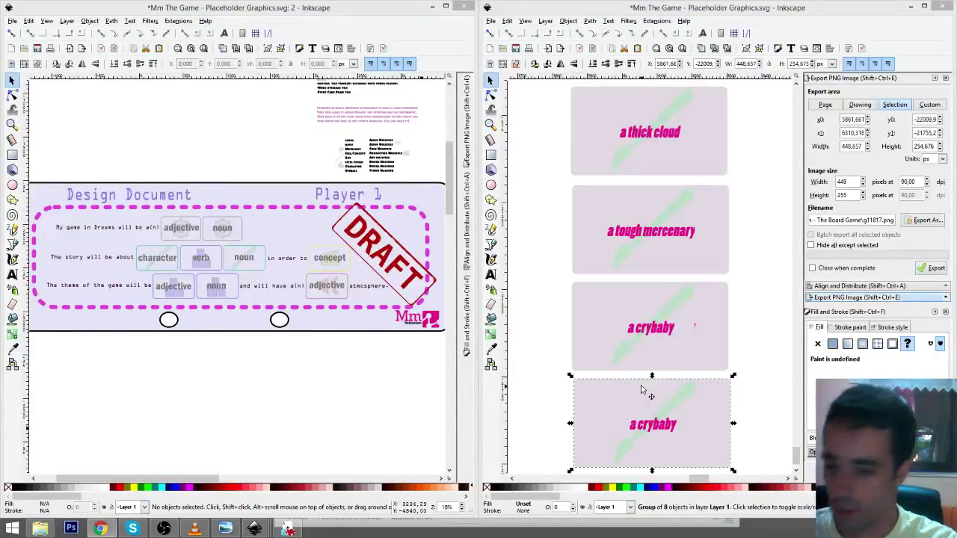
- Change the text on the lowest card to "an elegant butcher"
scroll(711, 427, "down", 2)
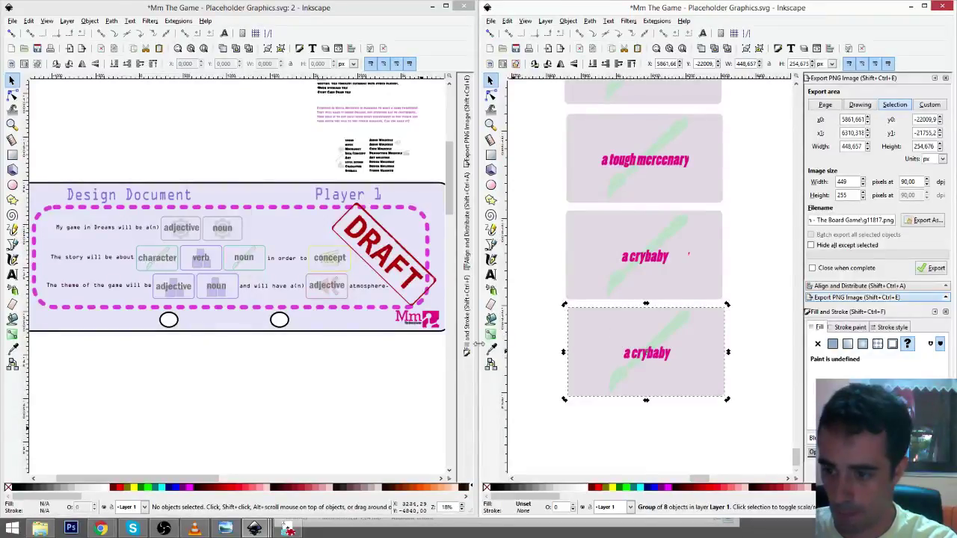
left_click(490, 275)
left_click_drag(636, 354, 672, 356)
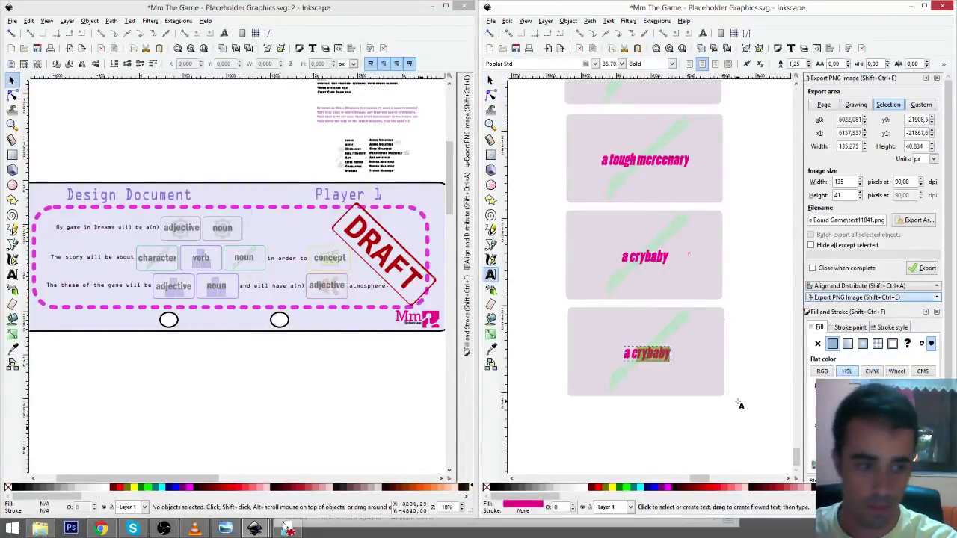
key("BackSpace")
key("BackSpace")
key("BackSpace")
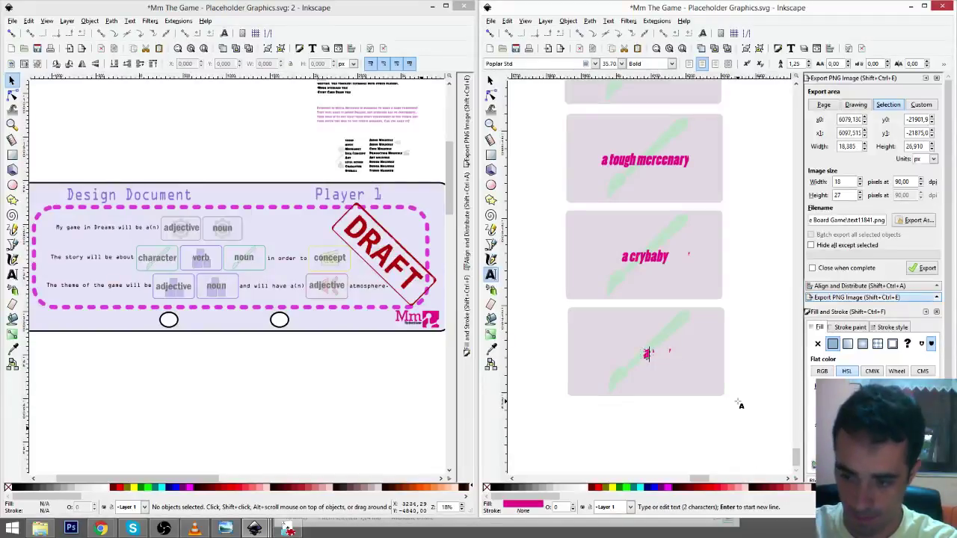
type("n")
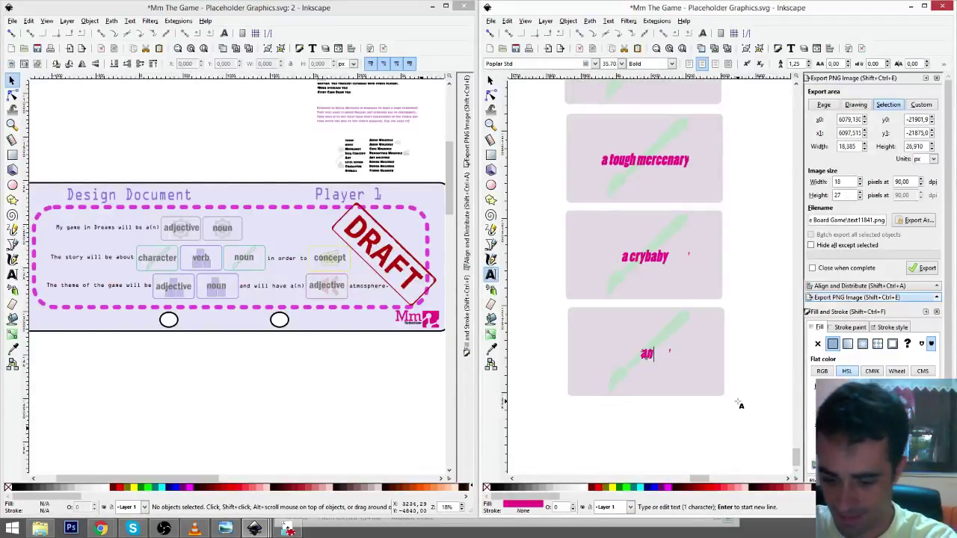
type(" elegant butcher")
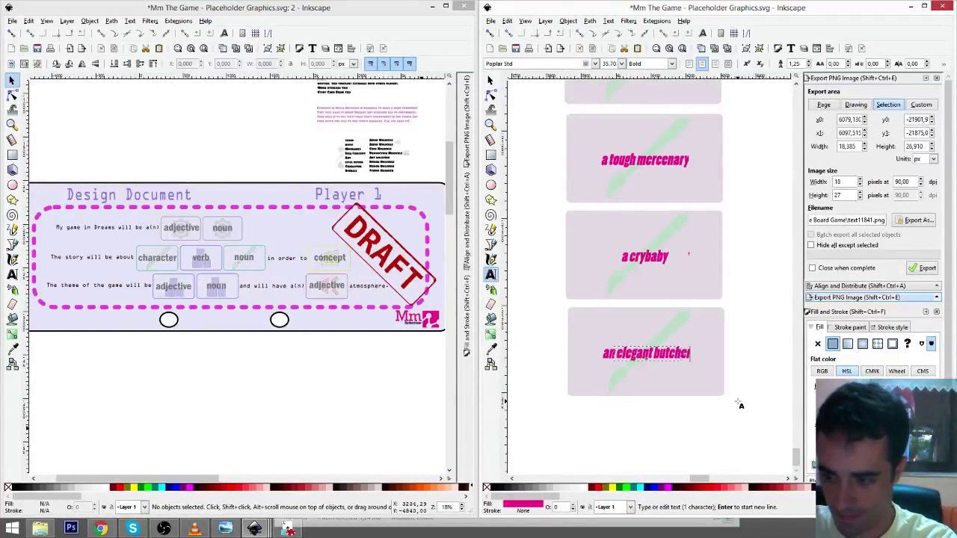
key("Escape")
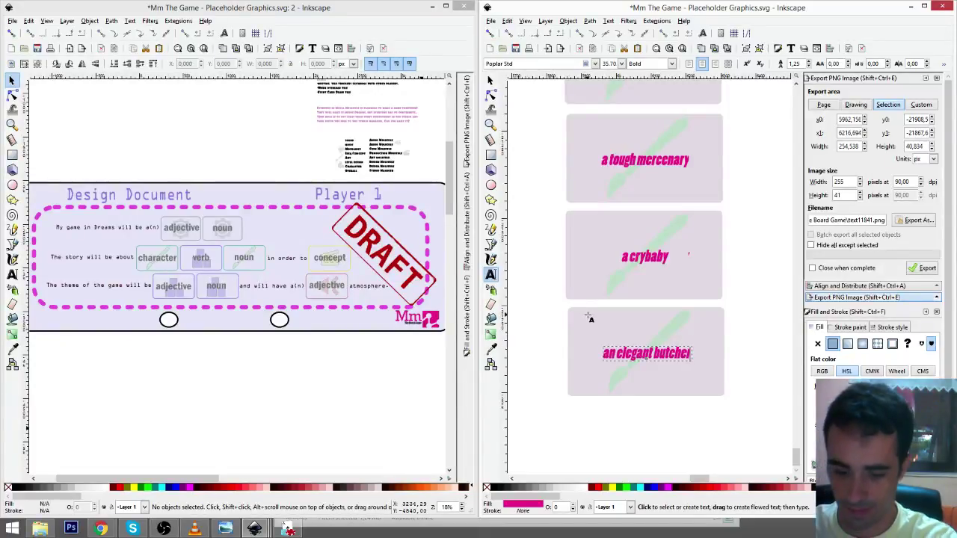
key("F1")
- Duplicate the "an elegant butcher" card and place the copy directly below it in the column
left_click(588, 320)
key("ctrl+d")
left_click_drag(600, 325, 599, 421)
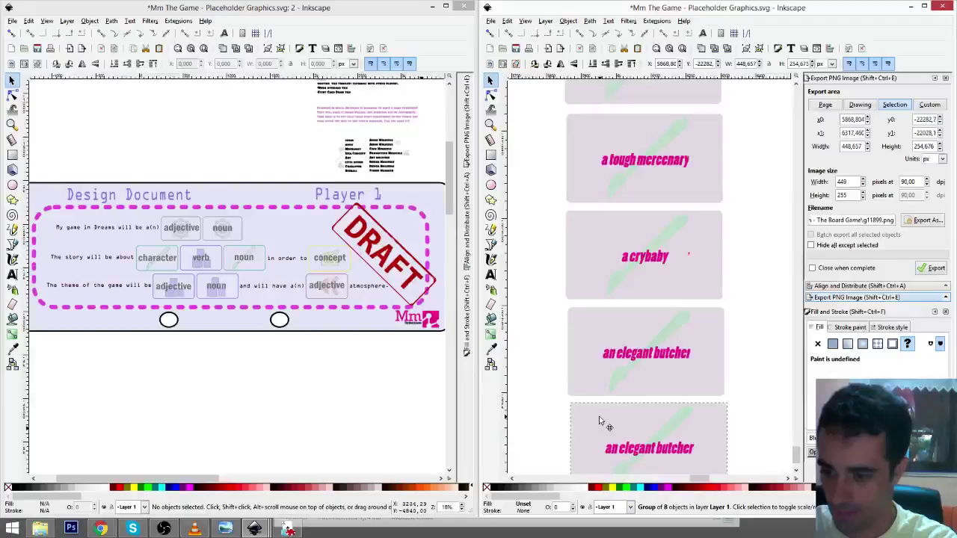
- Change the text on the lowest card to "a paper squirrel"
scroll(599, 421, "down", 3)
double_click(619, 368)
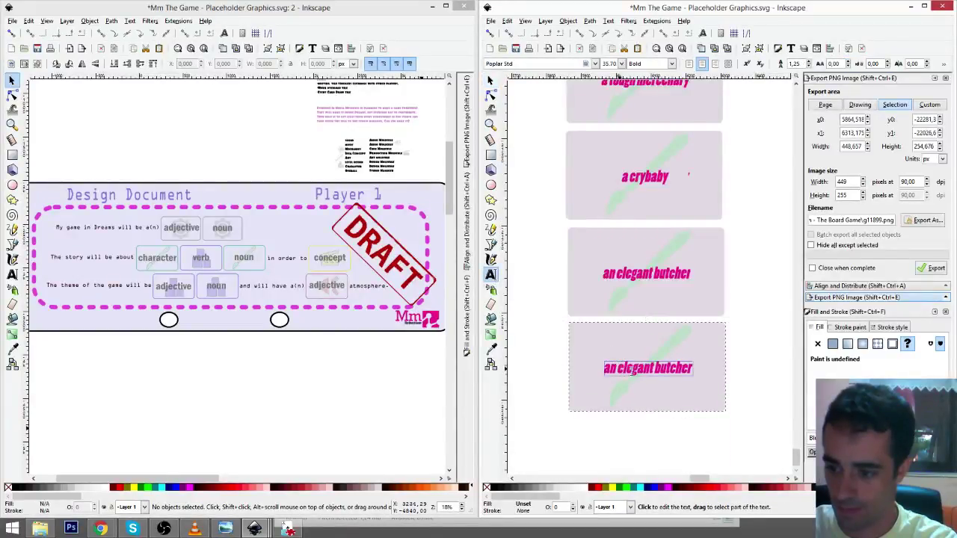
left_click_drag(618, 370, 677, 373)
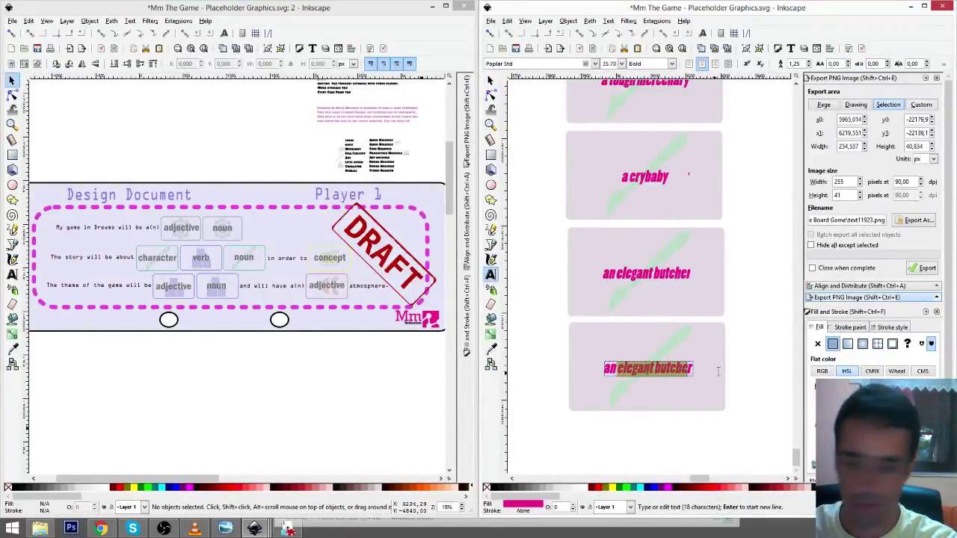
key("Delete")
key("BackSpace")
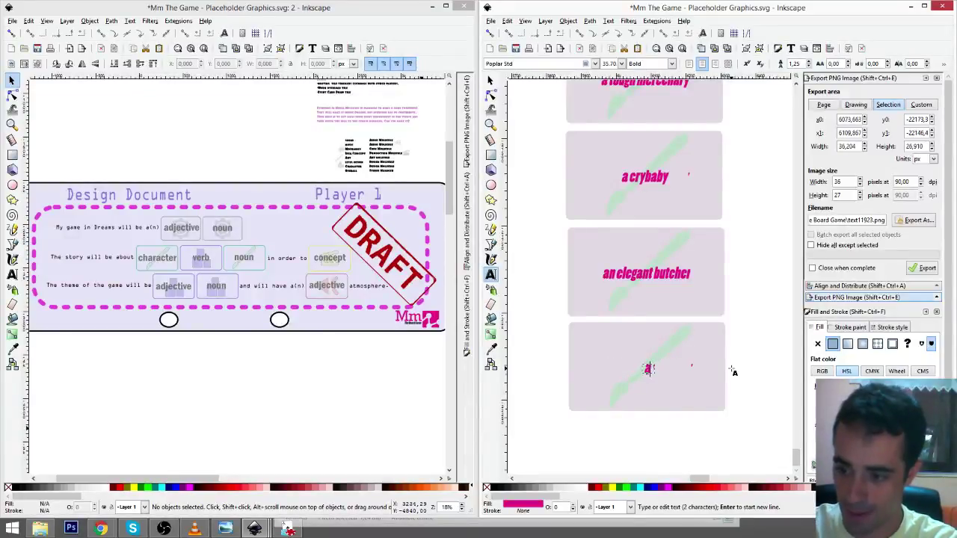
type("paper s")
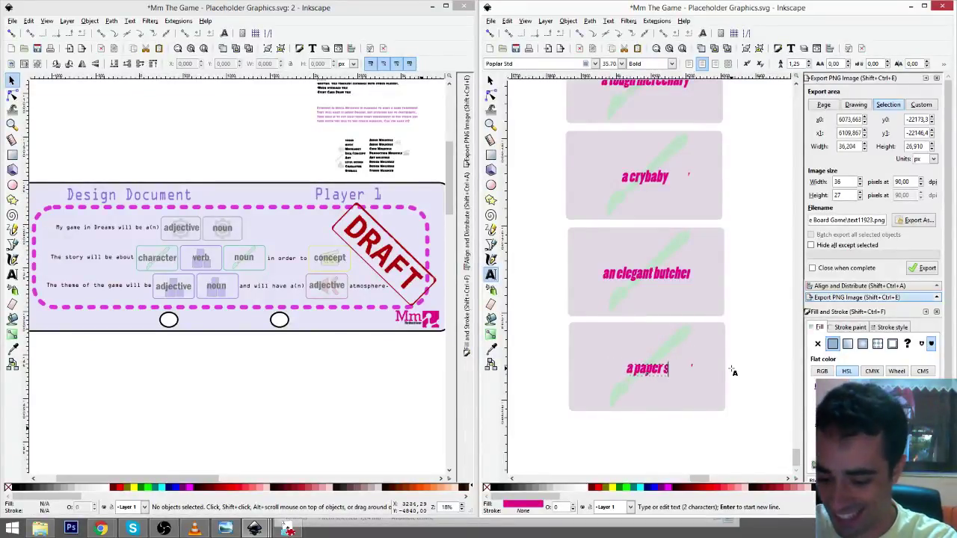
type("quirrel")
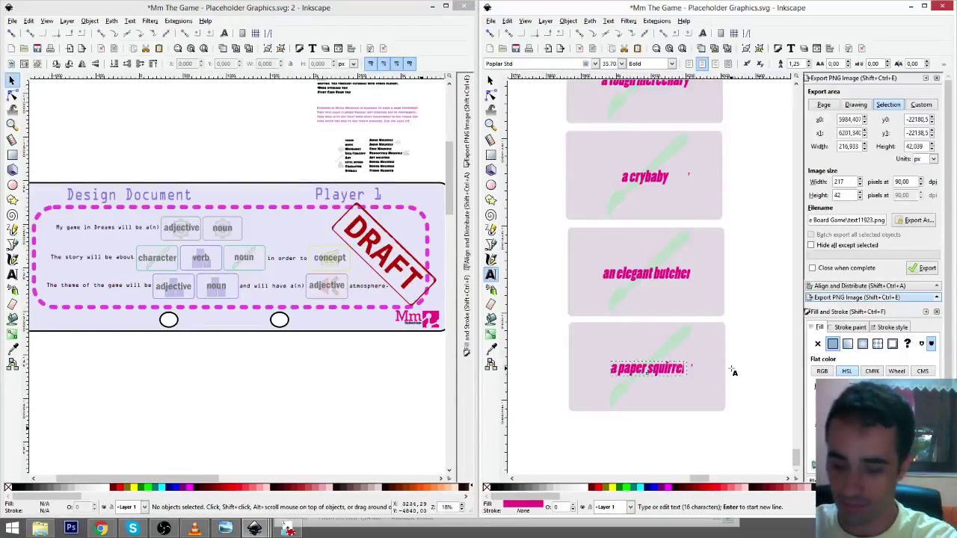
key("F1")
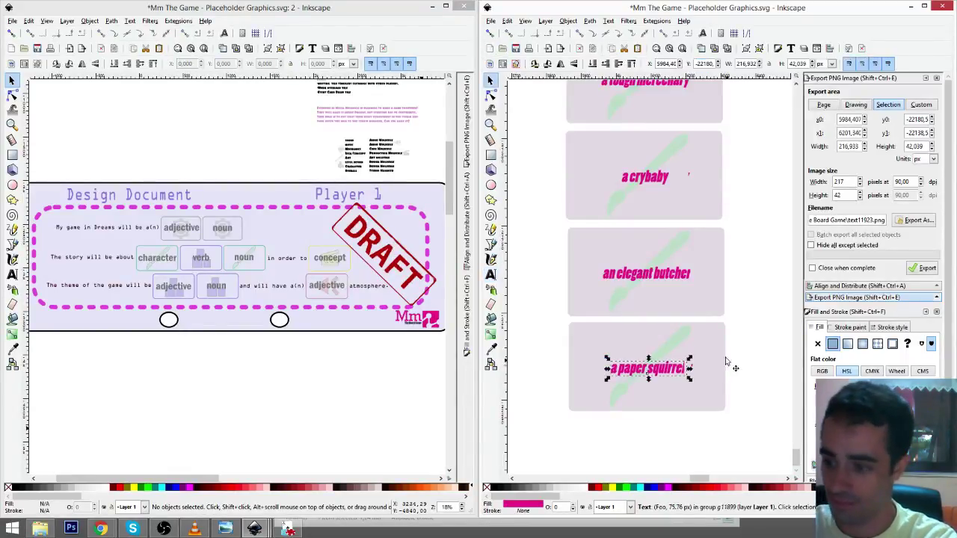
- Duplicate the "a paper squirrel" card and place the copy directly below it in the column
left_click(719, 348)
key("ctrl")
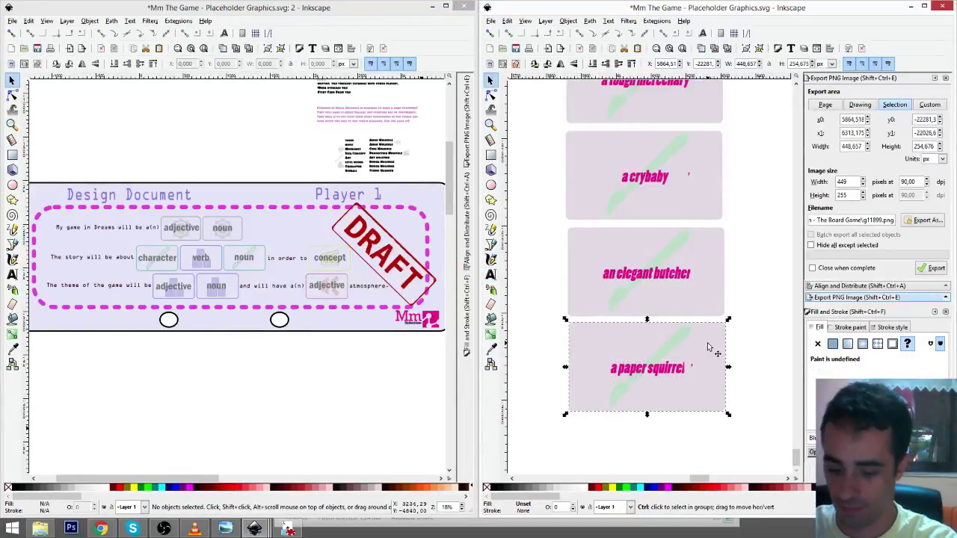
key("ctrl+d")
left_click_drag(708, 348, 712, 449)
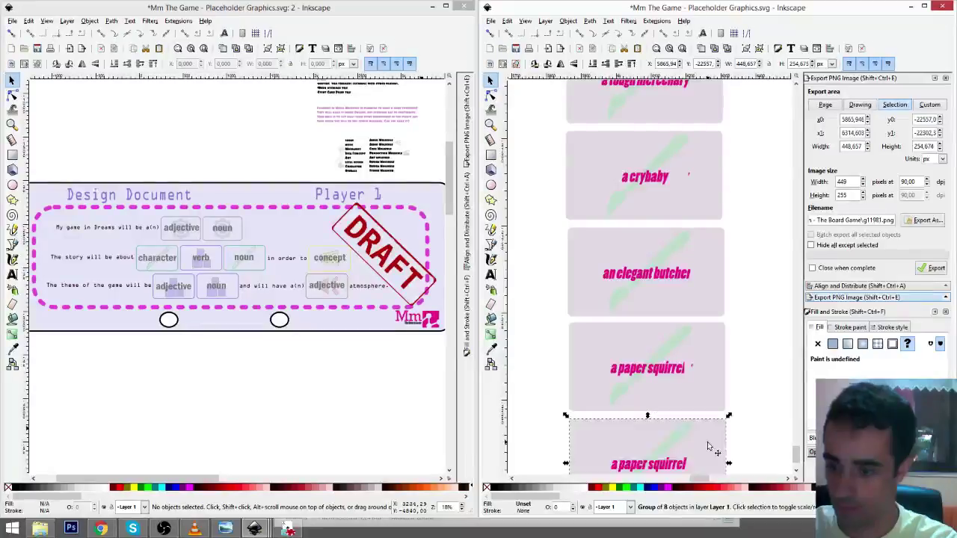
- Change the text on the lowest card to "a fake queen"
scroll(711, 423, "down", 4)
left_click(490, 275)
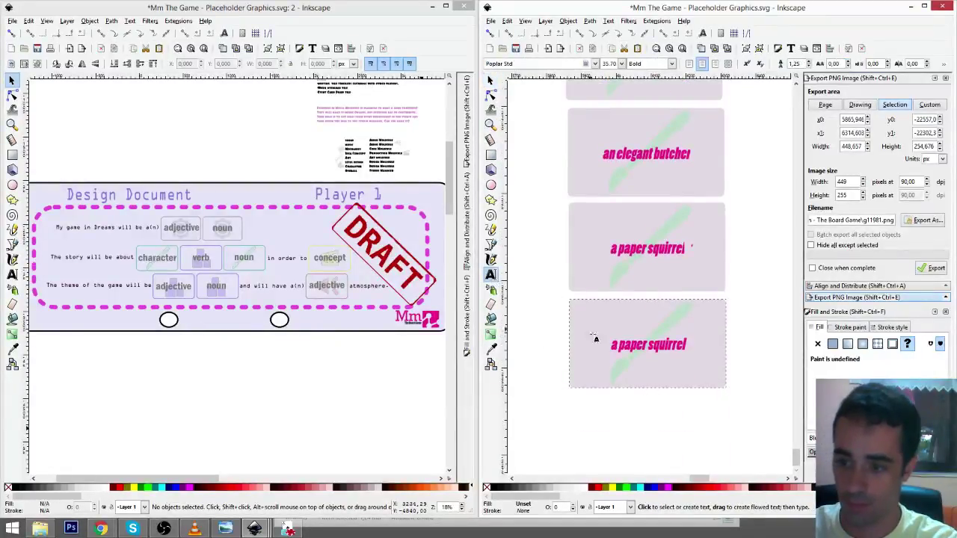
left_click(613, 345)
key("ctrl+a")
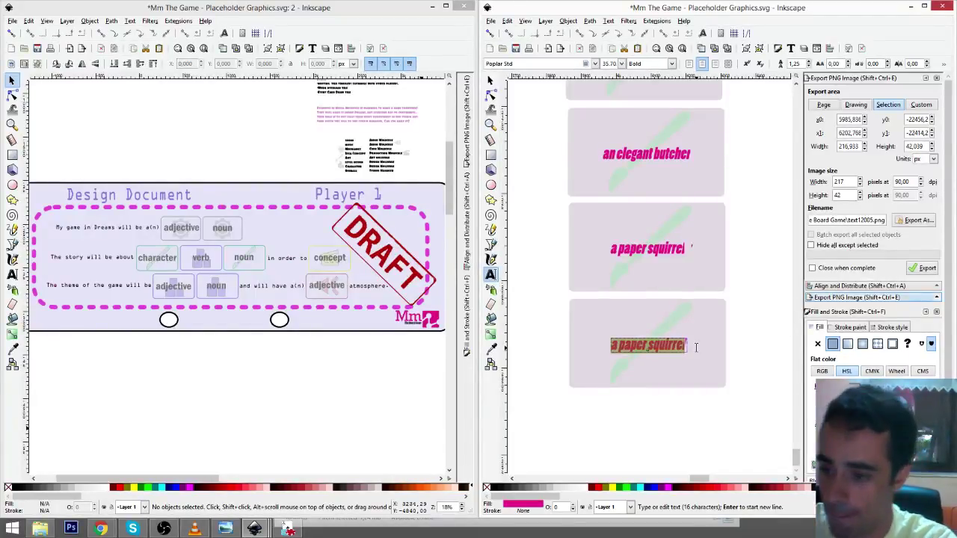
type("a fa")
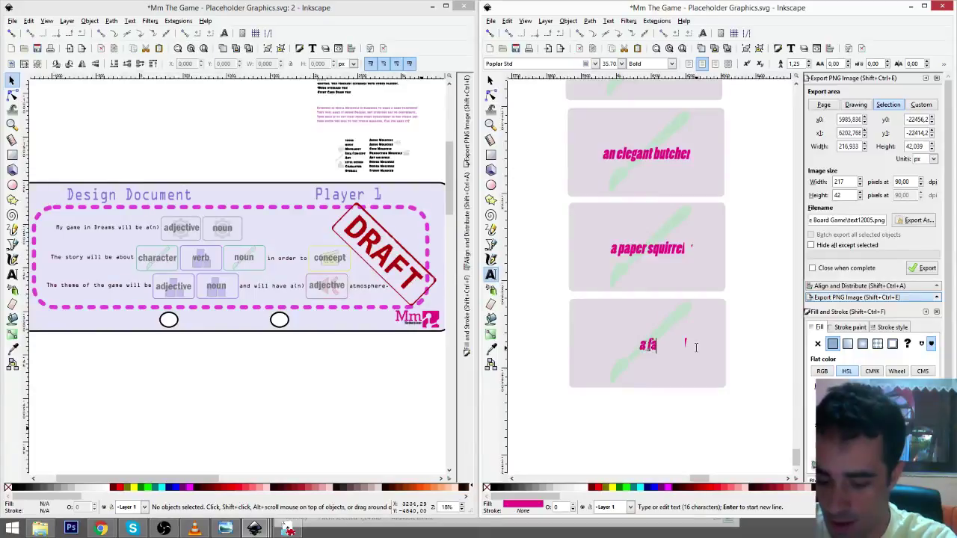
type("ke queen")
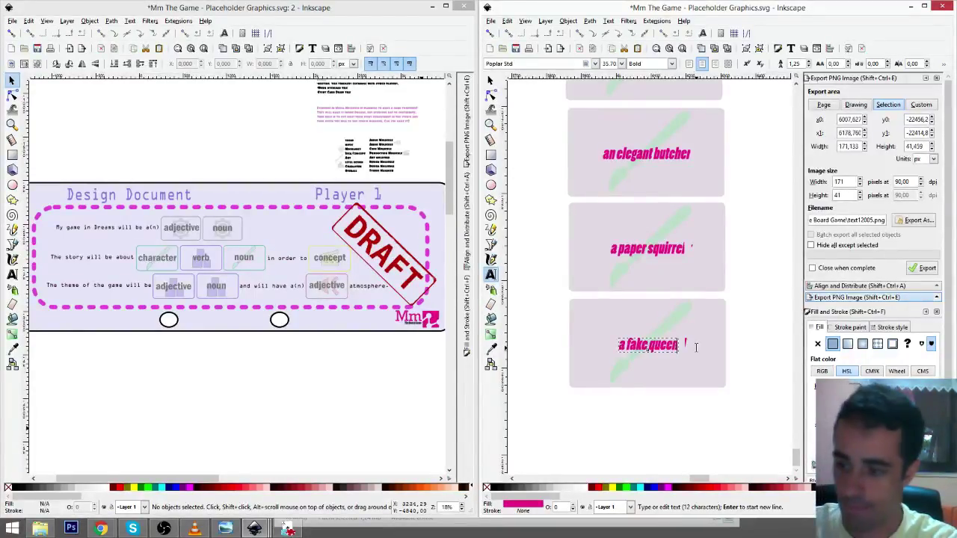
key("F1")
left_click(741, 322)
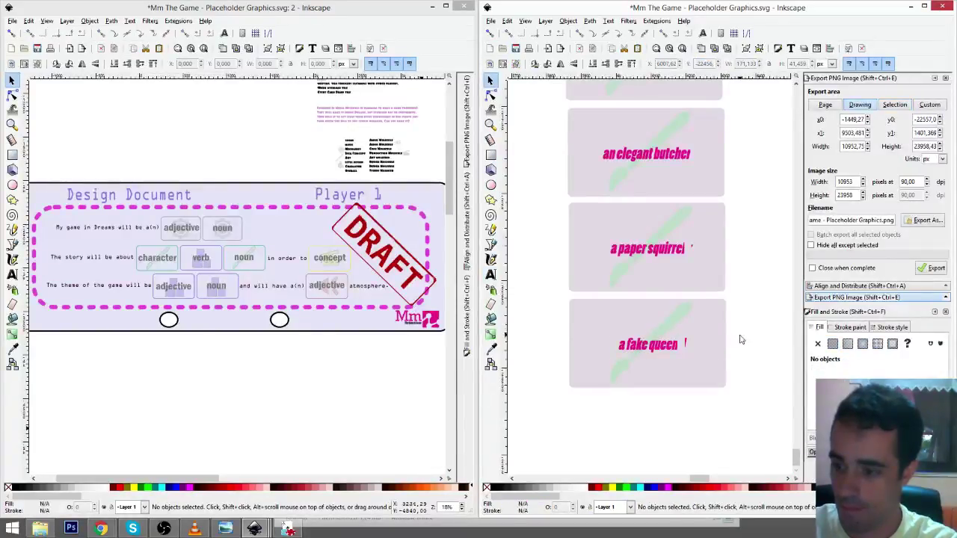
- Duplicate the "a fake queen" card and place the copy directly below it in the column
left_click_drag(732, 331, 708, 394)
left_click(711, 293)
key("ctrl+d")
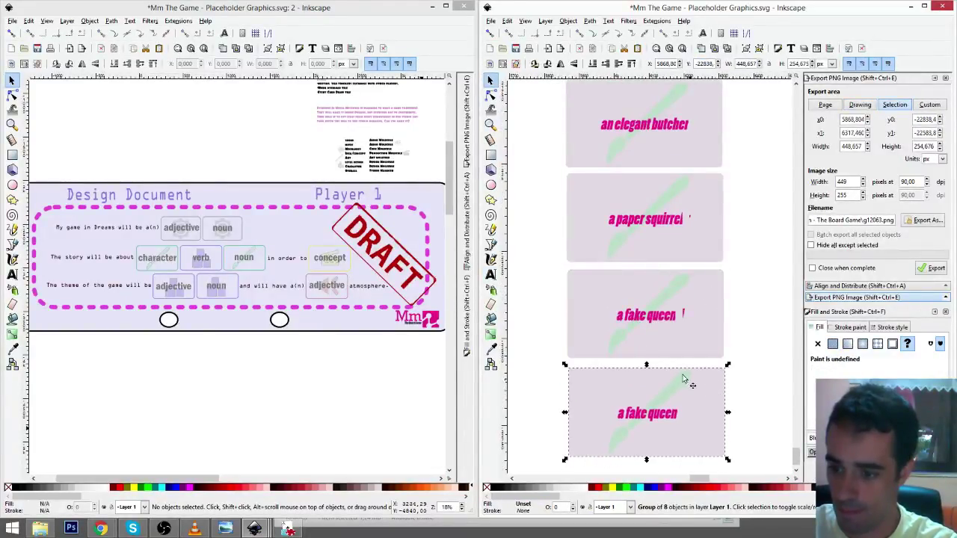
- Change the text on the lowest card to "an award-winning elephant"
left_click(491, 275)
triple_click(688, 413)
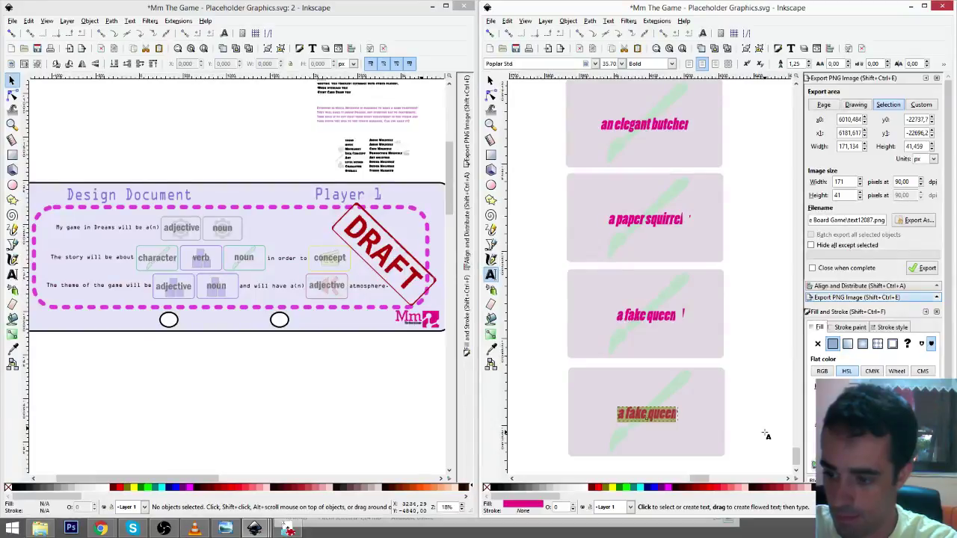
type("an")
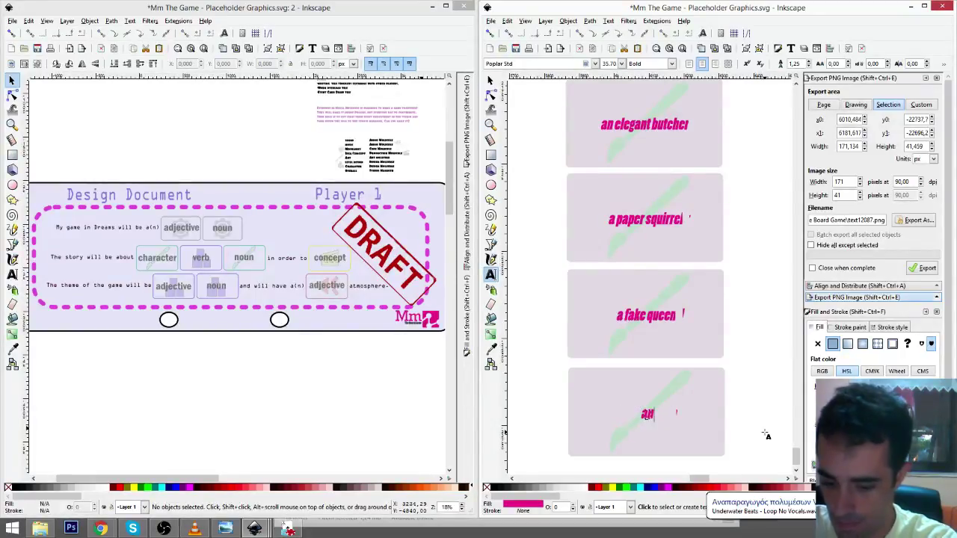
type(" award-winning")
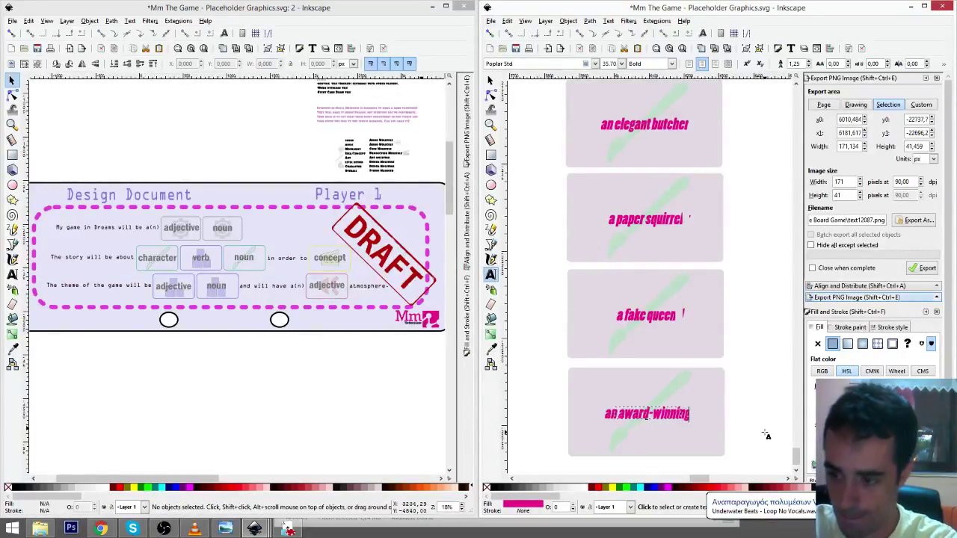
type(" ele")
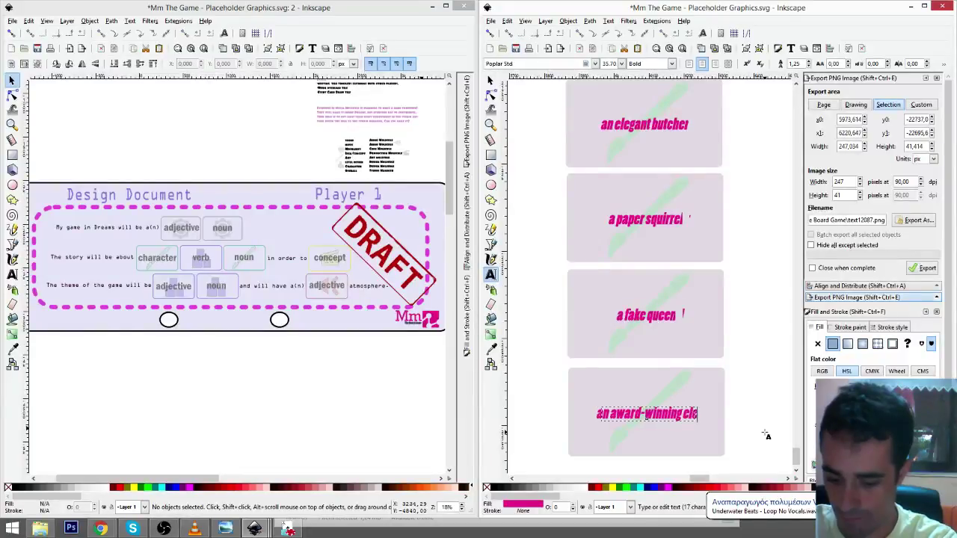
type("phant")
key("F1")
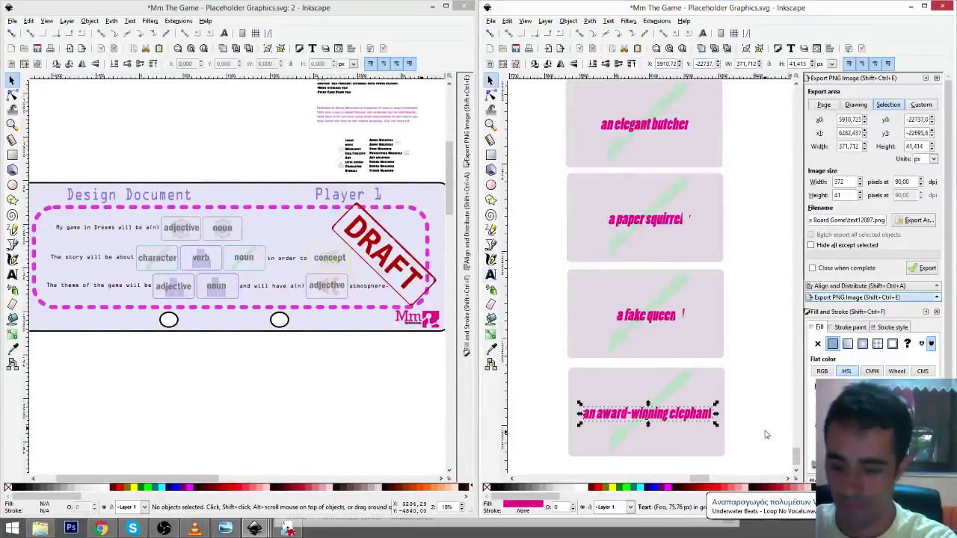
- Nudge the "an award-winning elephant" text slightly sideways to center it on its card
scroll(763, 389, "down", 3)
left_click(754, 344)
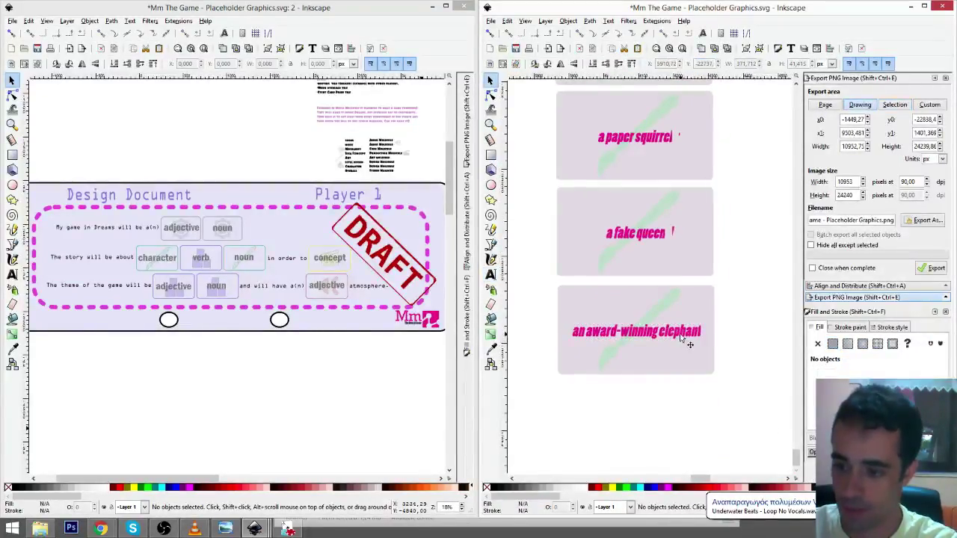
left_click(688, 342)
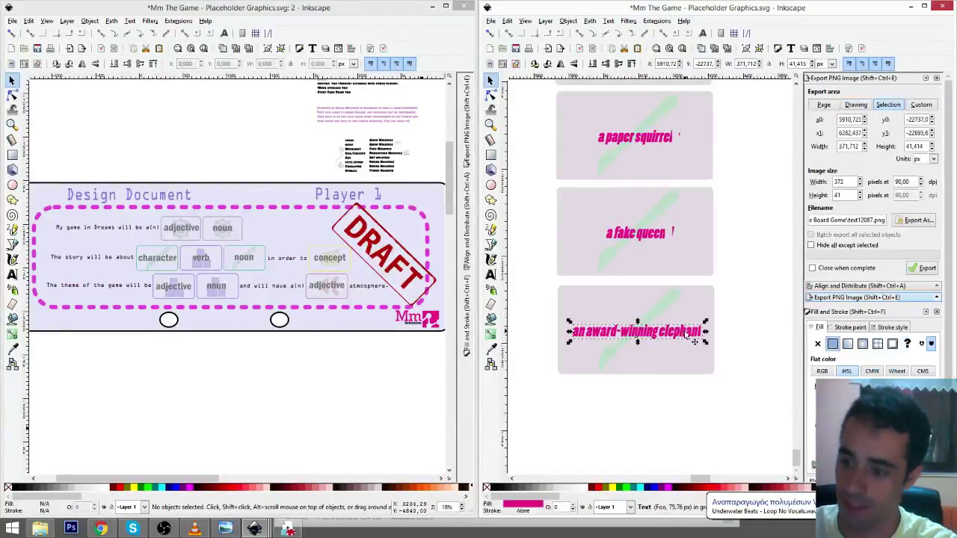
left_click_drag(684, 331, 684, 332)
- Duplicate the "an award-winning elephant" card and place the copy directly below it in the column
left_click(704, 297, "shift")
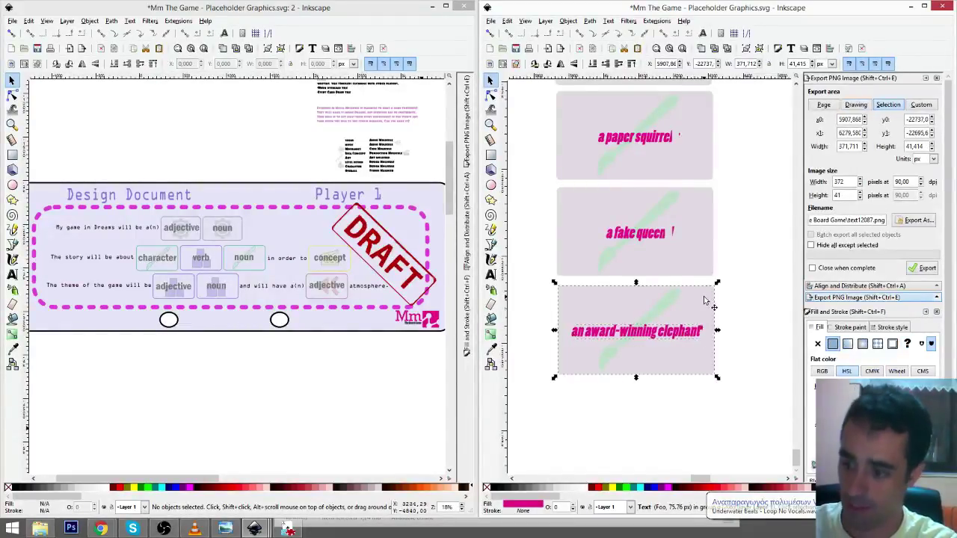
key("ctrl+d")
left_click_drag(705, 299, 700, 400)
scroll(701, 401, "down", 2)
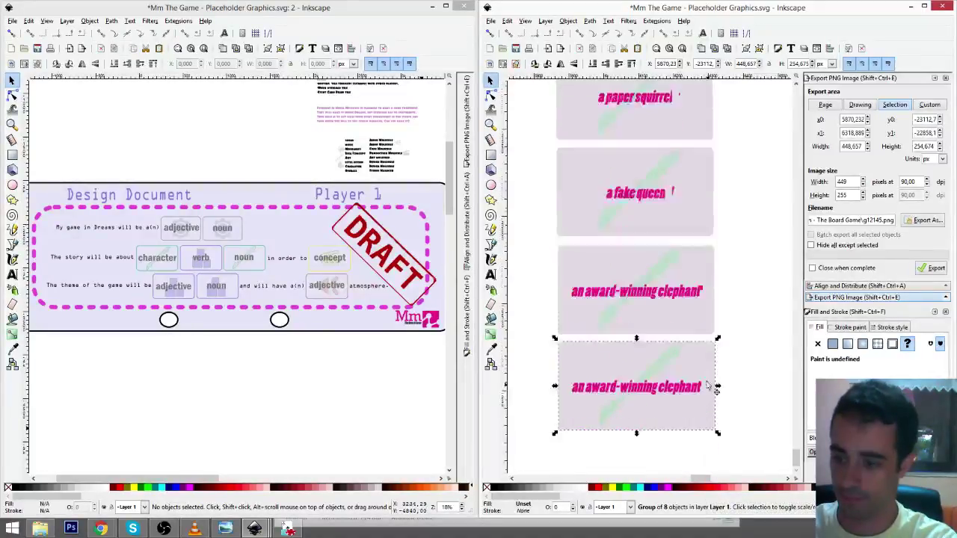
- Change the text on the lowest card to "an underrated actor"
left_click(491, 274)
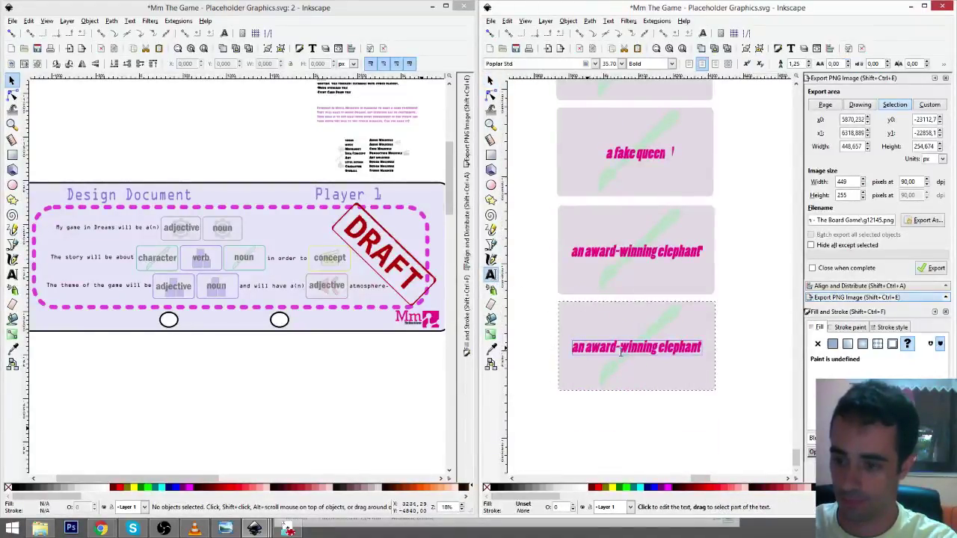
type("a")
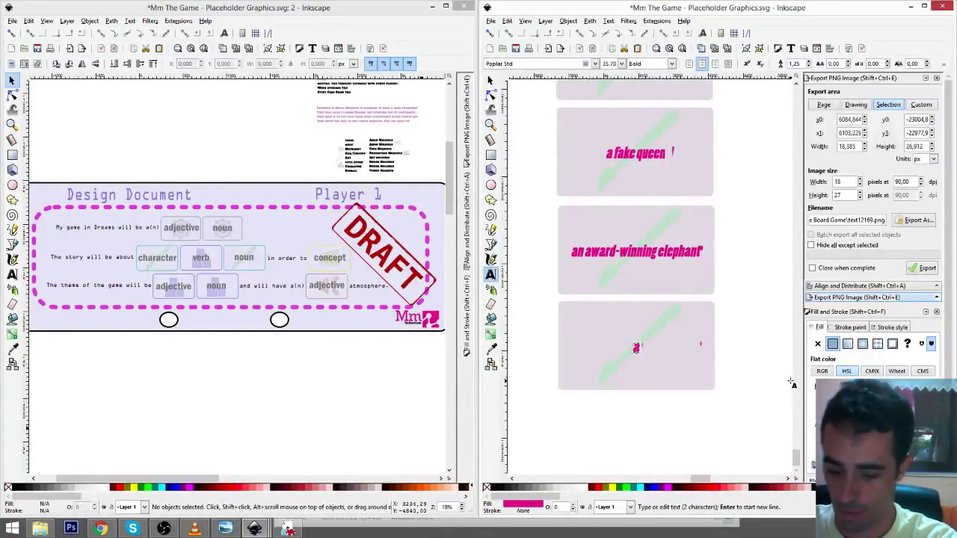
type(" unde")
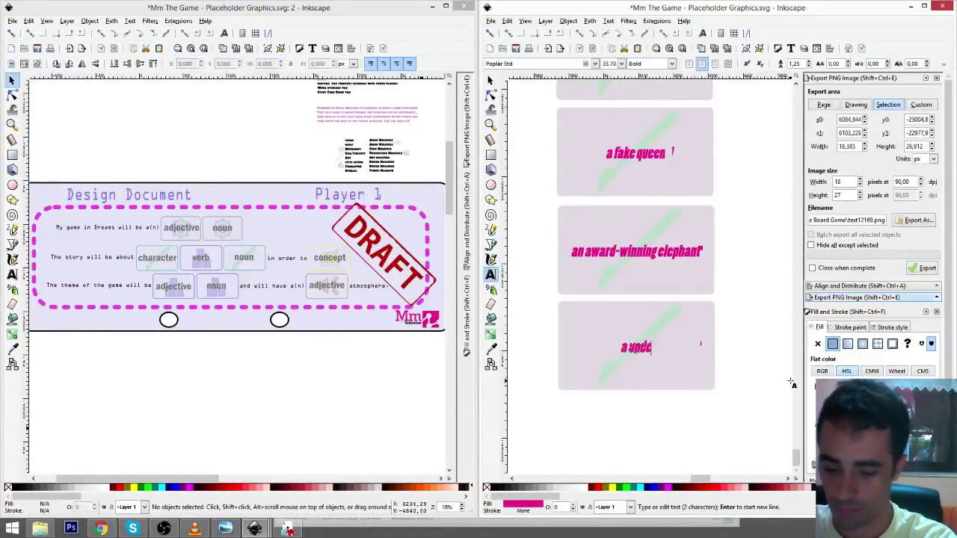
type("rrated actor")
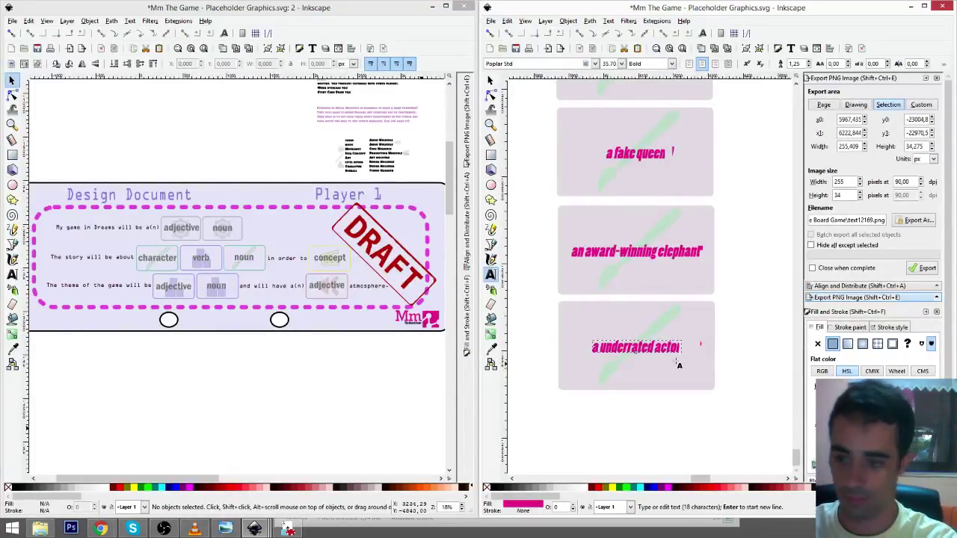
left_click(598, 349)
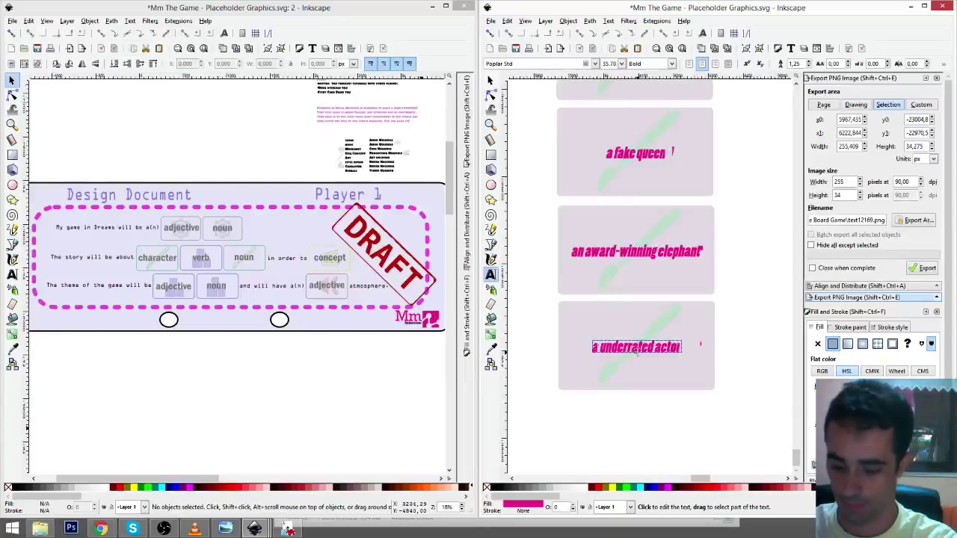
type("n")
key("F1")
key("Escape")
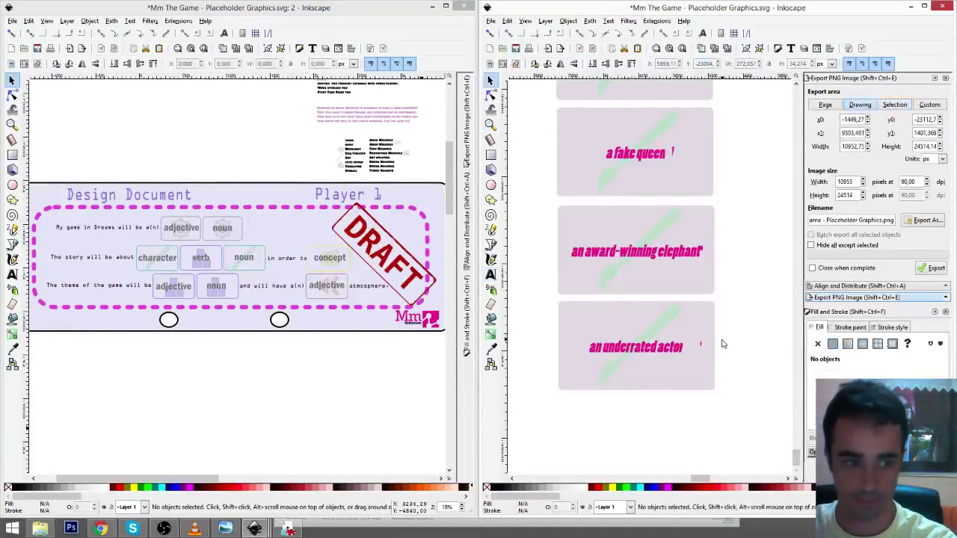
- Duplicate the "an underrated actor" card and place the copy directly below it in the column
left_click(696, 334)
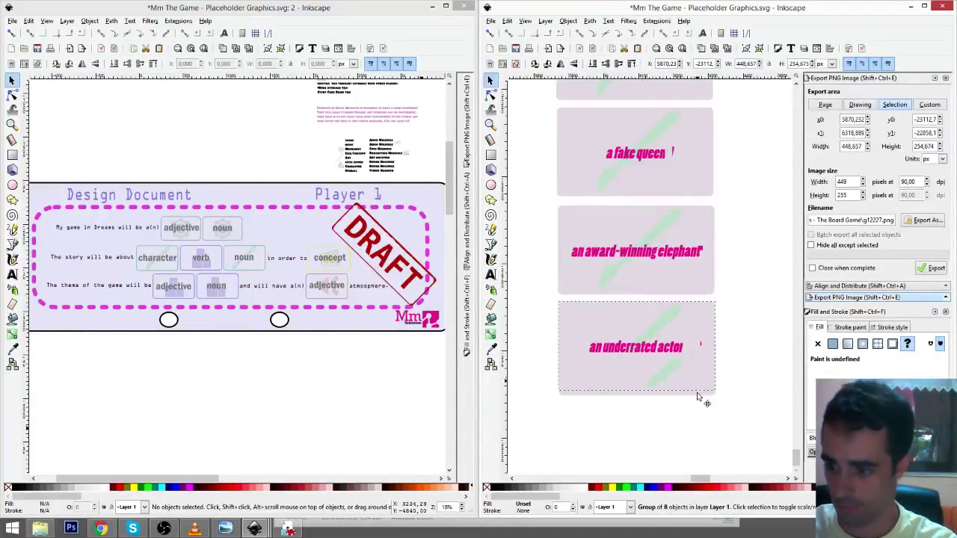
left_click_drag(697, 396, 696, 424)
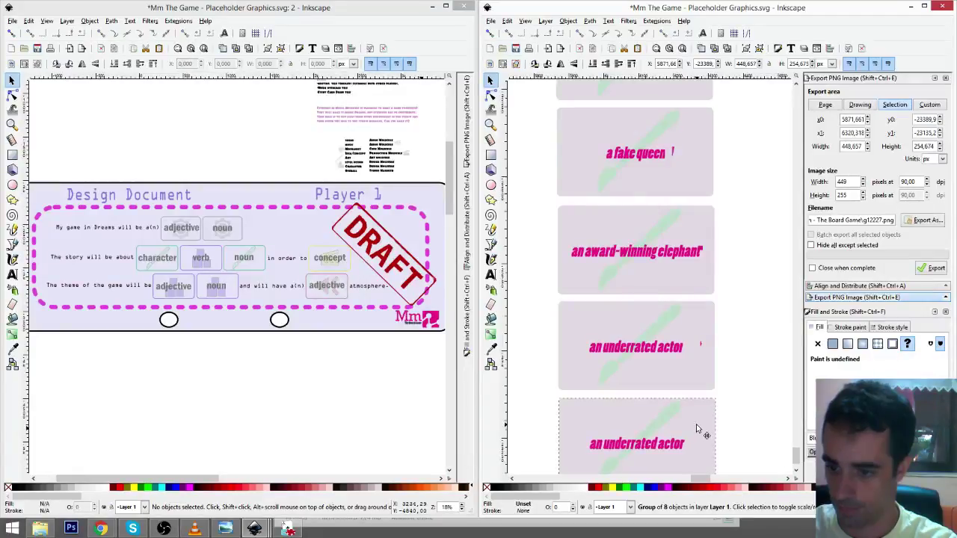
- Change the text on the lowest card to "an acrobate fairy"
key("t")
left_click(598, 444)
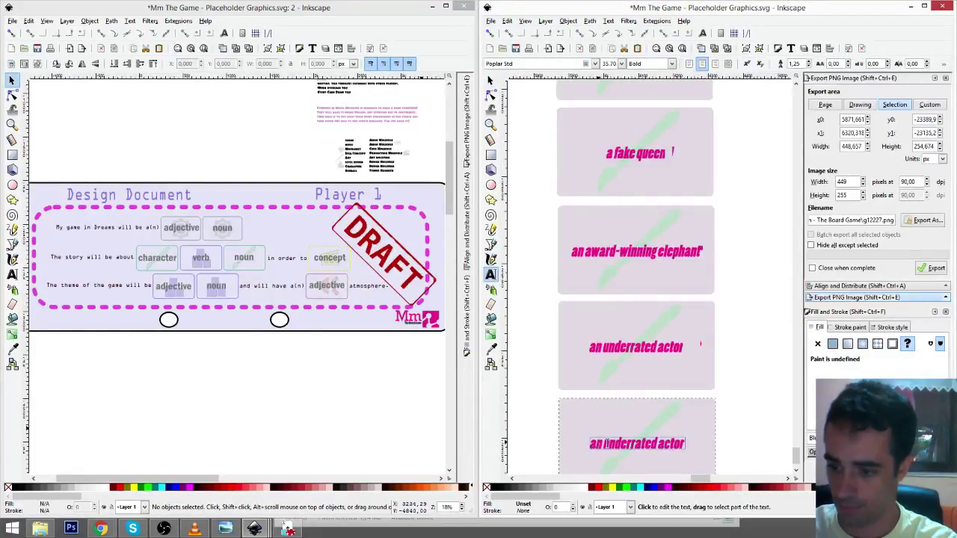
left_click_drag(606, 443, 697, 445)
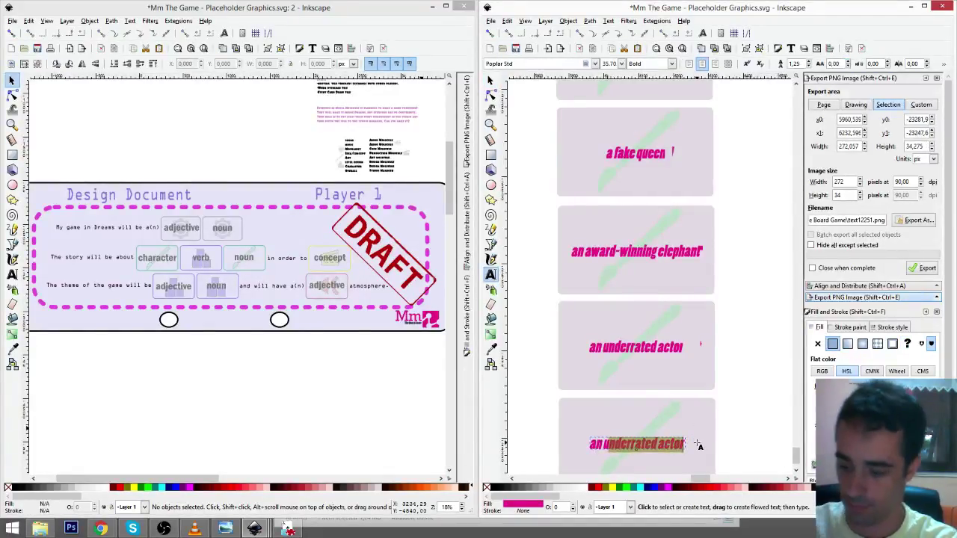
type("act")
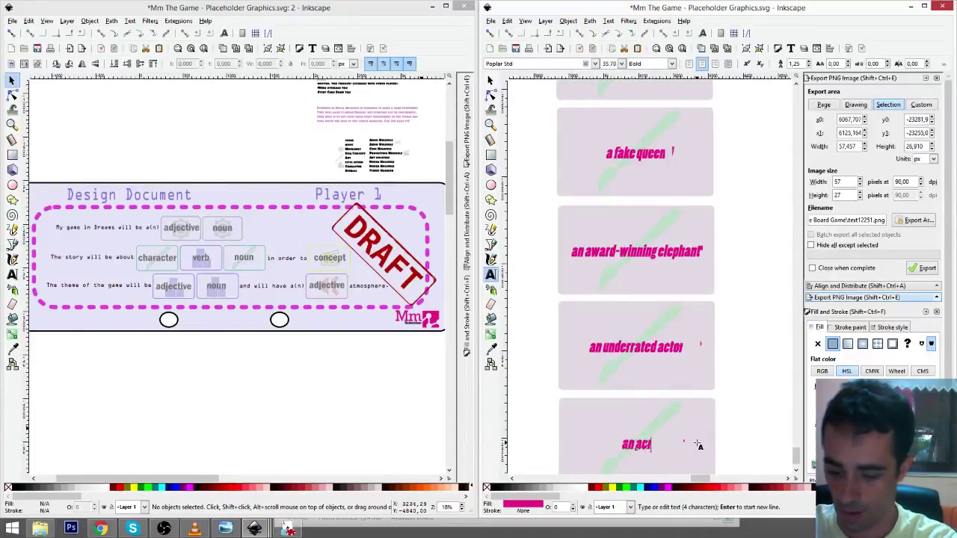
key("BackSpace")
type("robate")
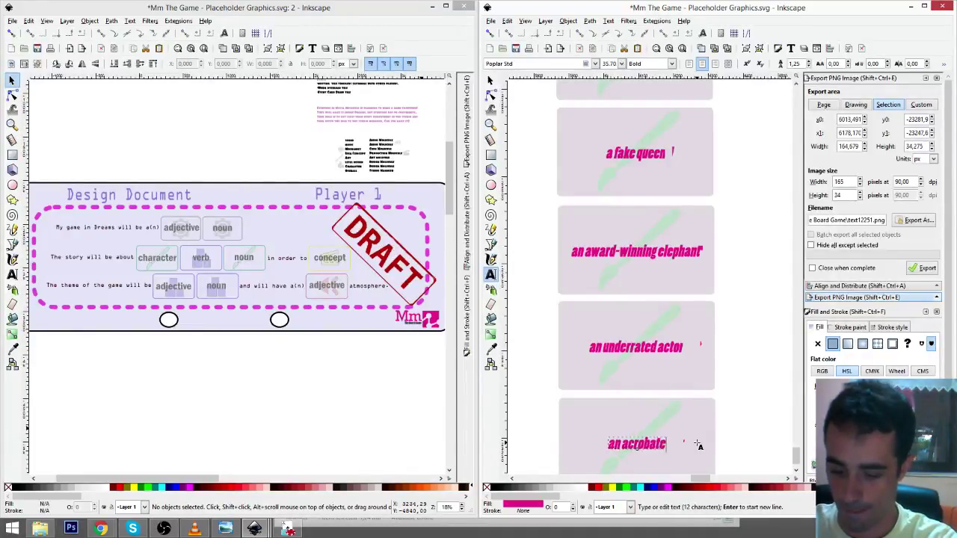
type(" fairy")
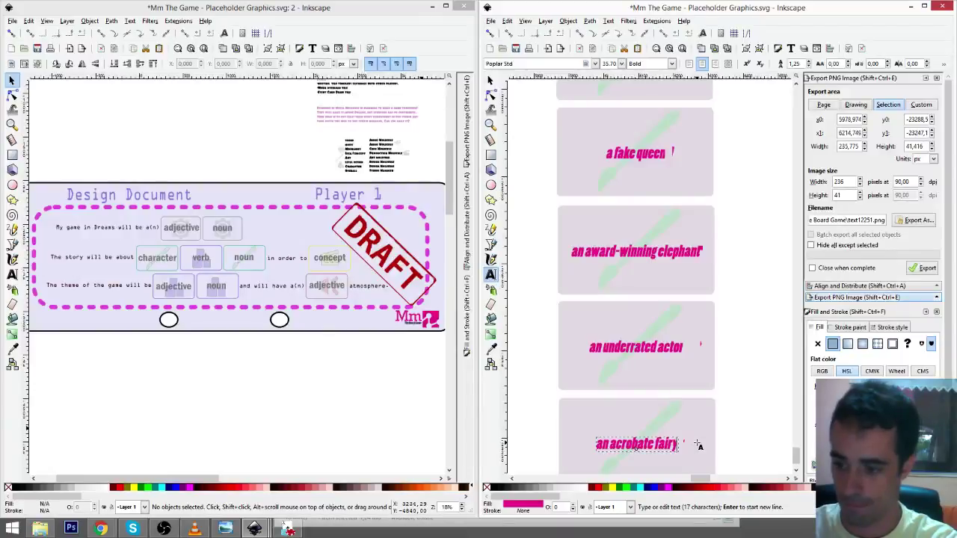
scroll(711, 337, "down", 5)
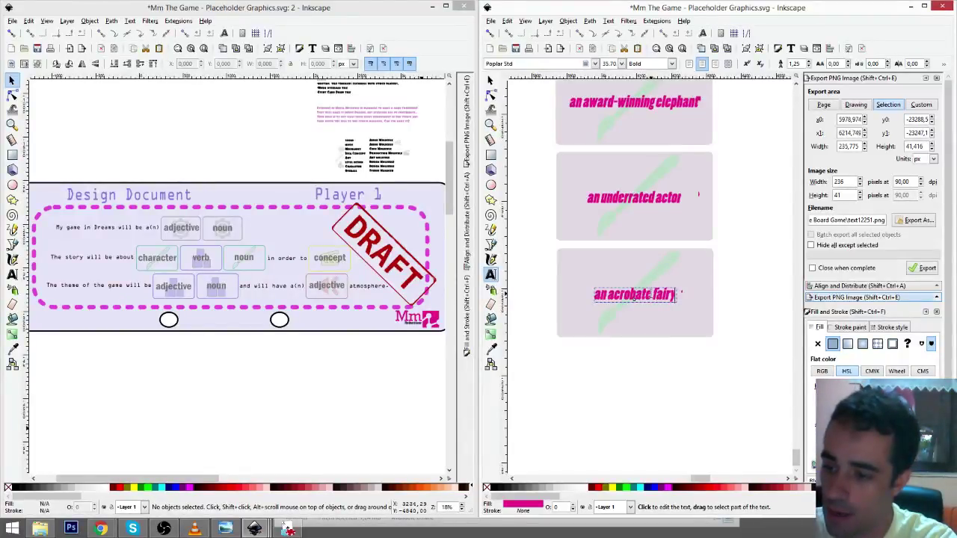
key("F1")
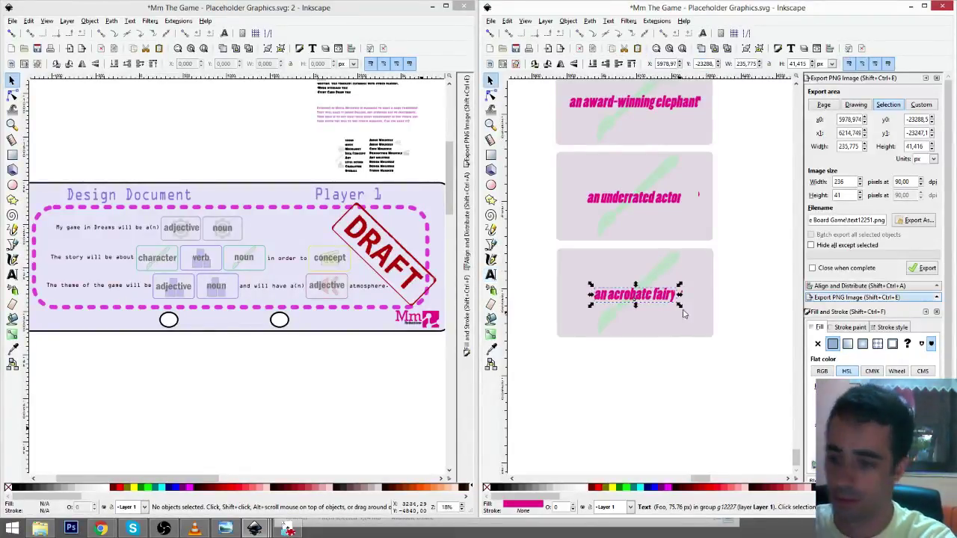
- Correct the word "acrobate" on the lowest card so its text reads "an acrobatic fairy"
left_click(703, 270)
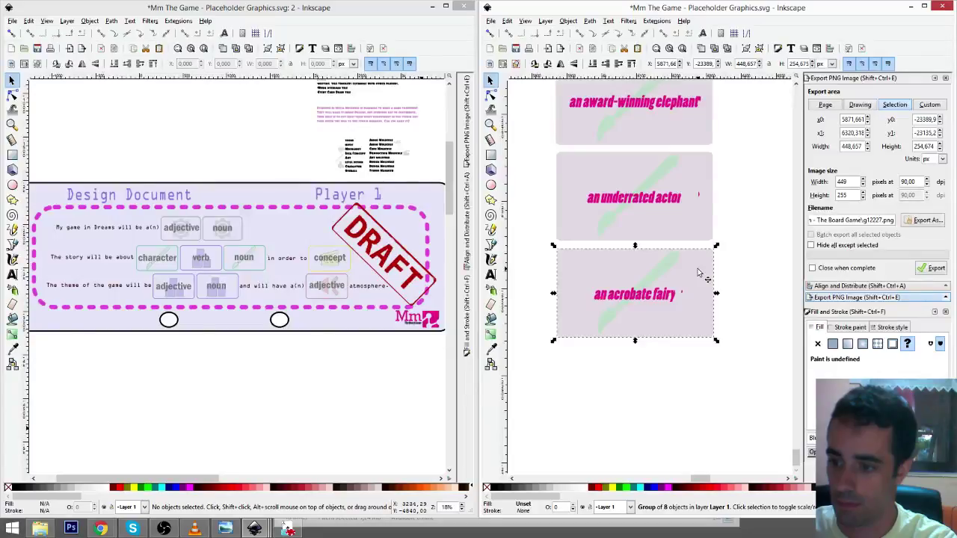
key("F2")
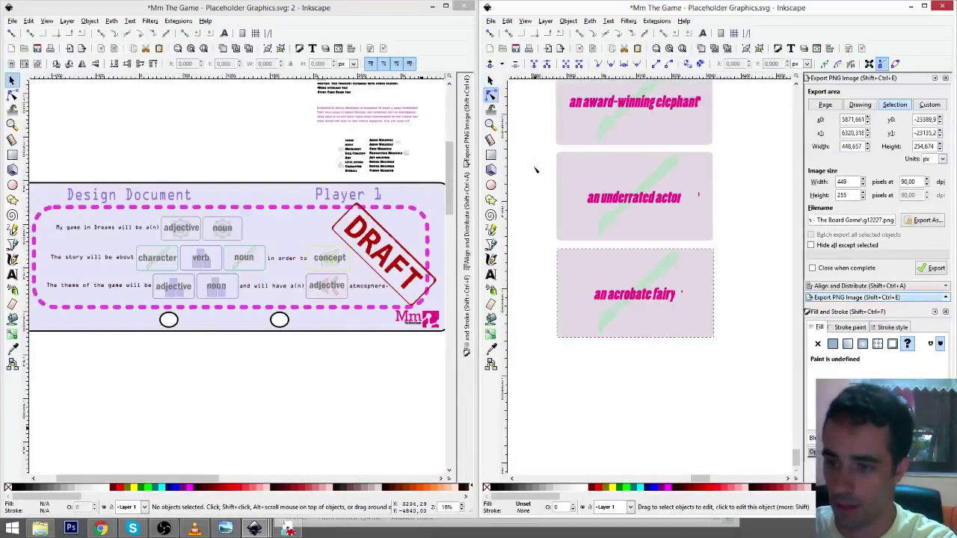
left_click(490, 274)
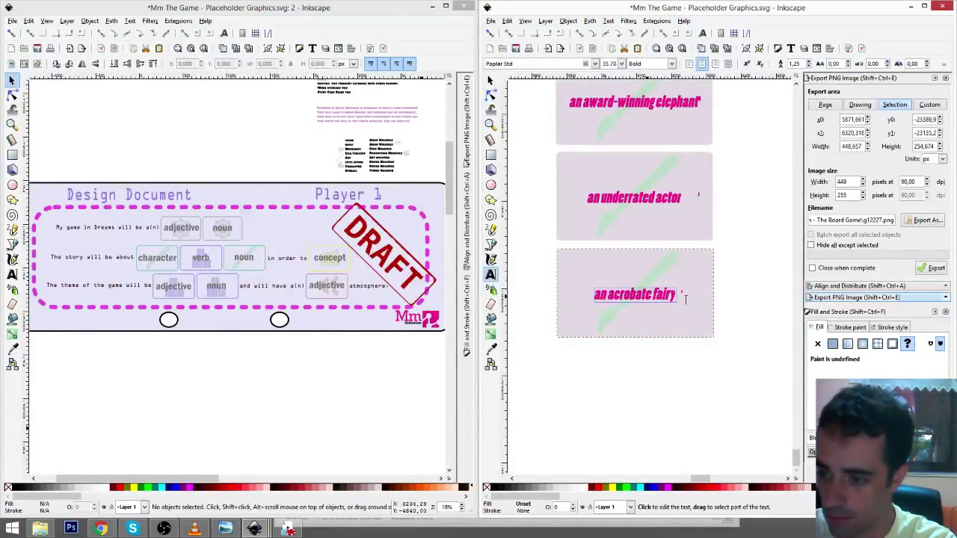
left_click(685, 300)
key("BackSpace")
type("ic")
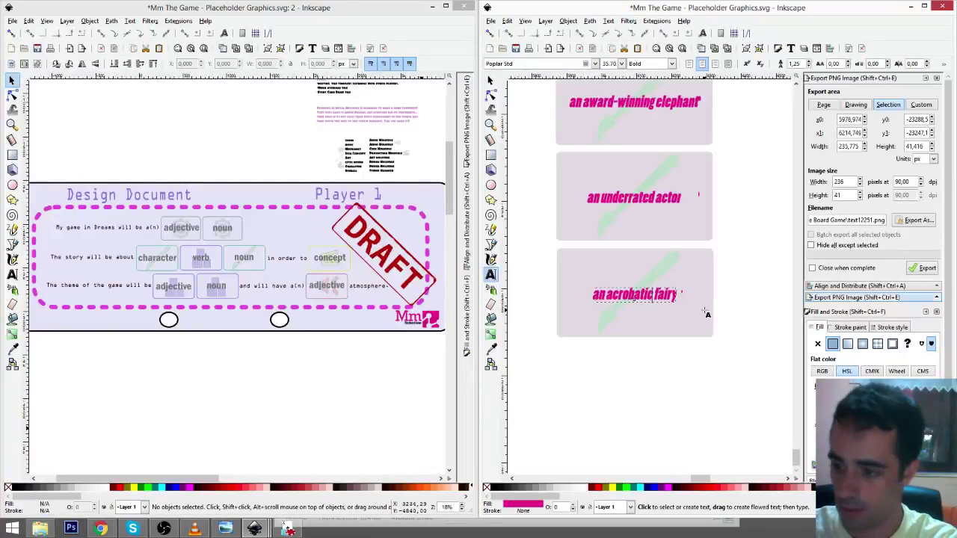
key("F1")
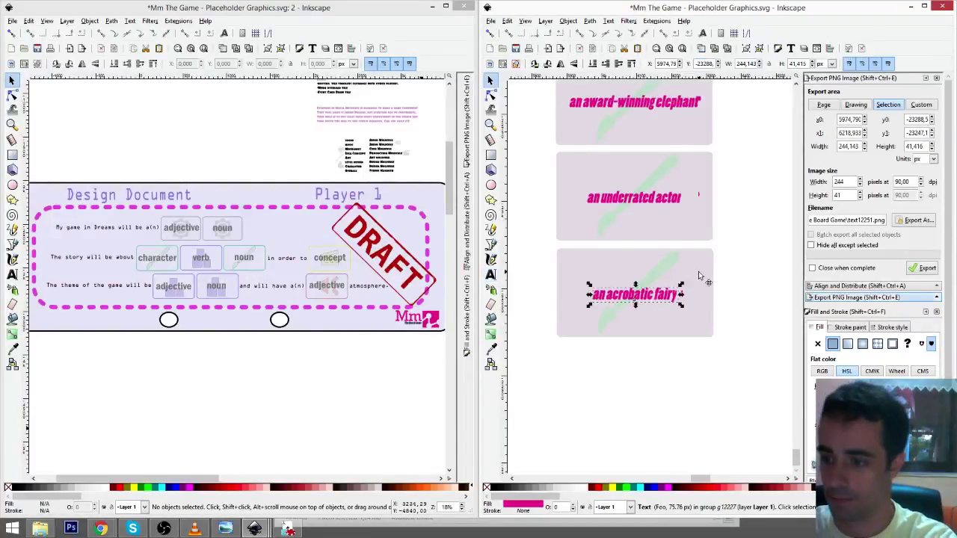
- Duplicate the "an acrobatic fairy" card and place the copy directly below it in the column
left_click(701, 278)
key("ctrl+d")
left_click_drag(696, 274, 696, 369)
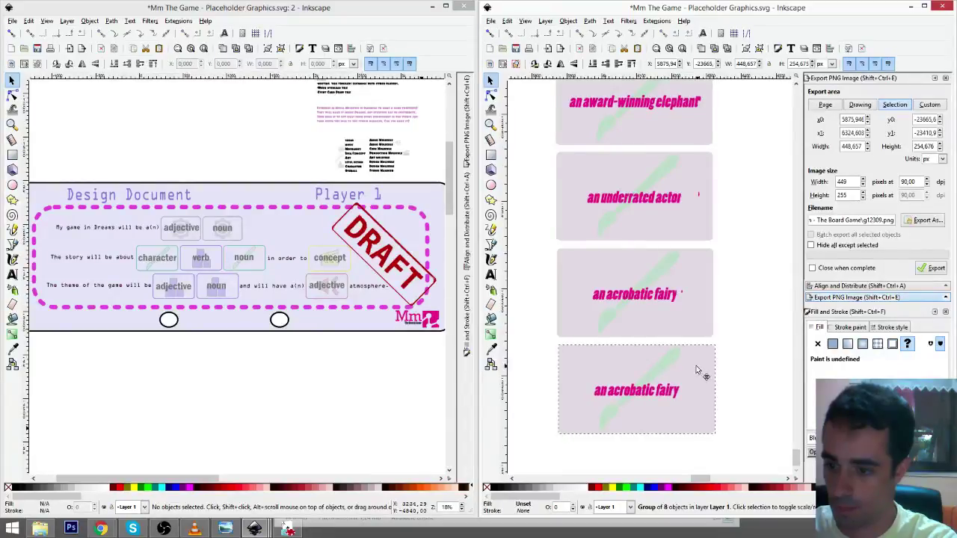
- Change the text on the lowest card to "the chosen one"
key("F8")
left_click_drag(595, 391, 720, 393)
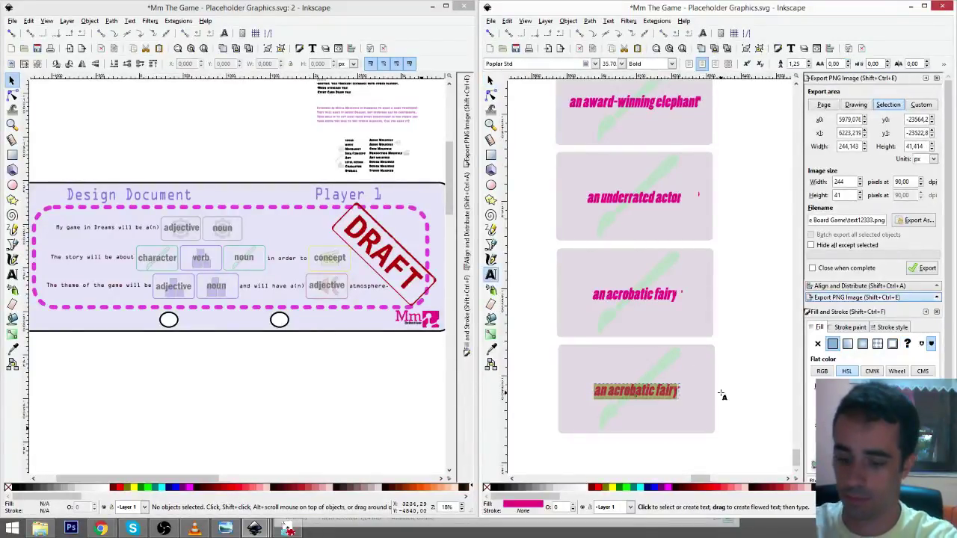
type("the cl")
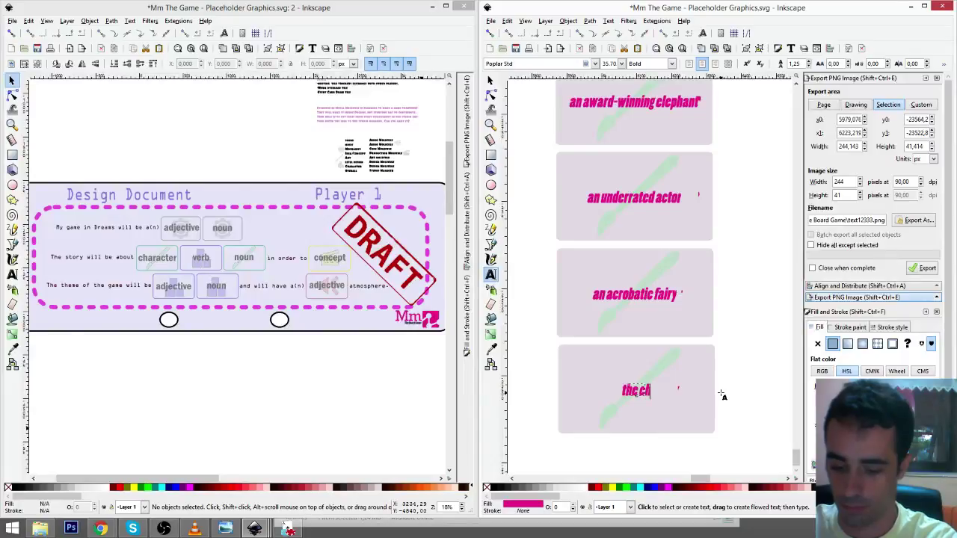
key("BackSpace")
type("hosen one")
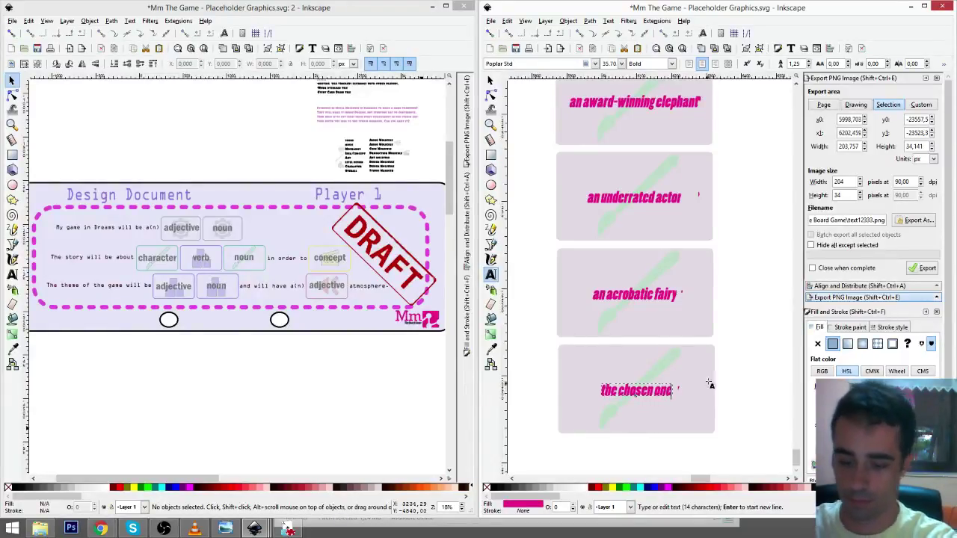
key("F1")
left_click(744, 373)
- Duplicate the "the chosen one" card and place the copy directly below it in the column
scroll(723, 329, "down", 2)
left_click(714, 290)
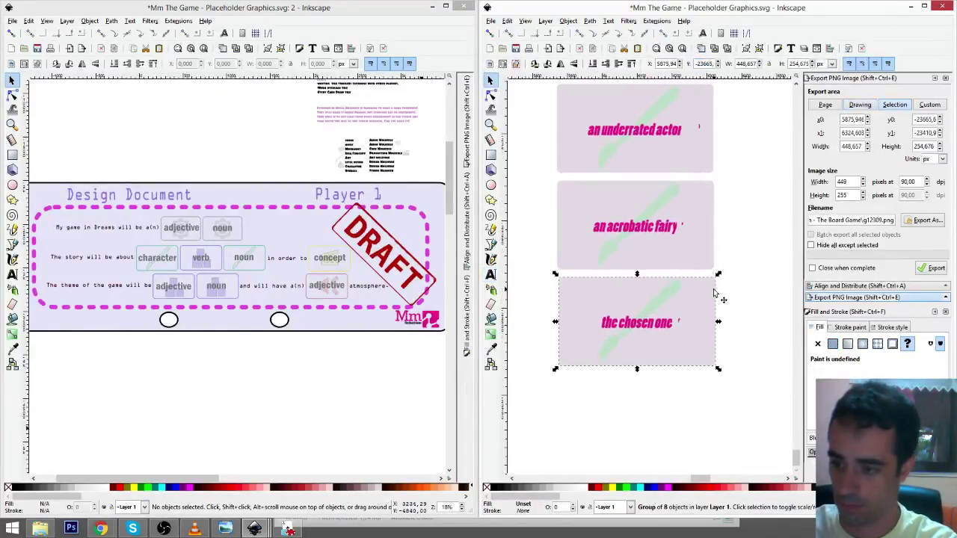
key("ctrl+d")
left_click_drag(714, 294, 715, 389)
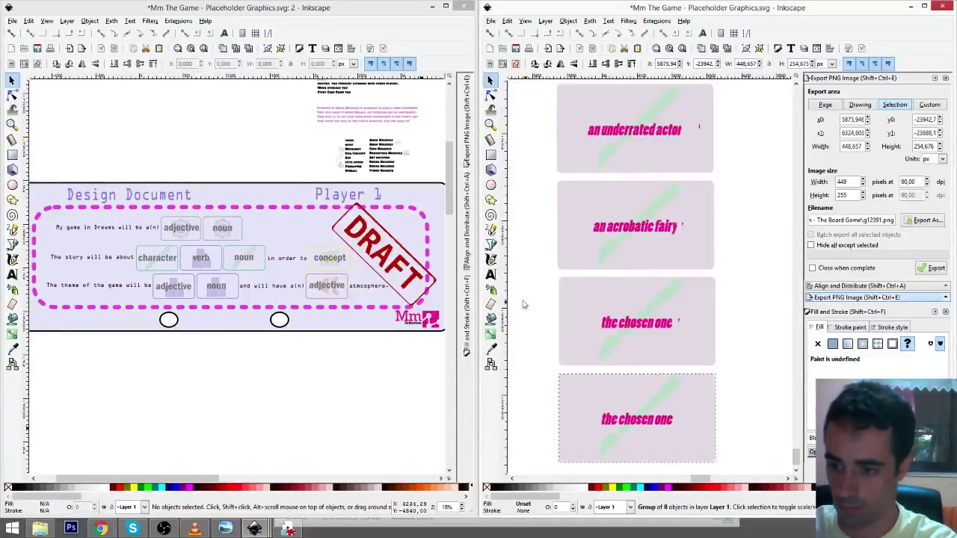
- Change the text on the lowest card to "an archmage"
left_click(490, 274)
left_click(670, 420)
key("ctrl+a")
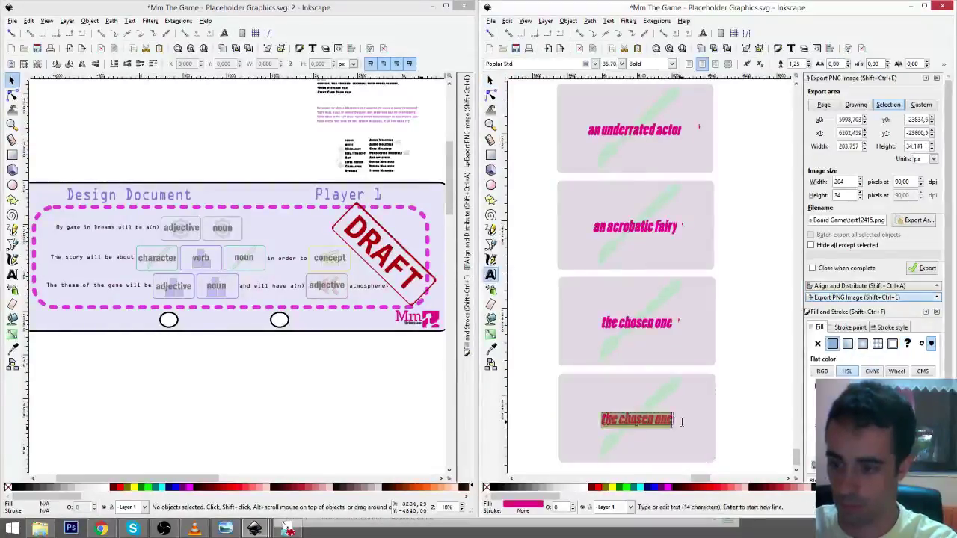
type("a")
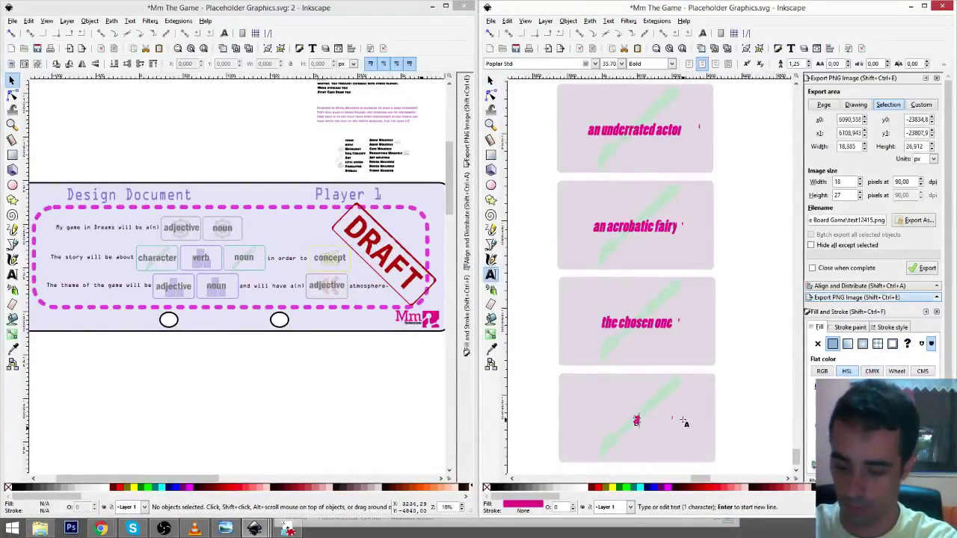
type("n archmage")
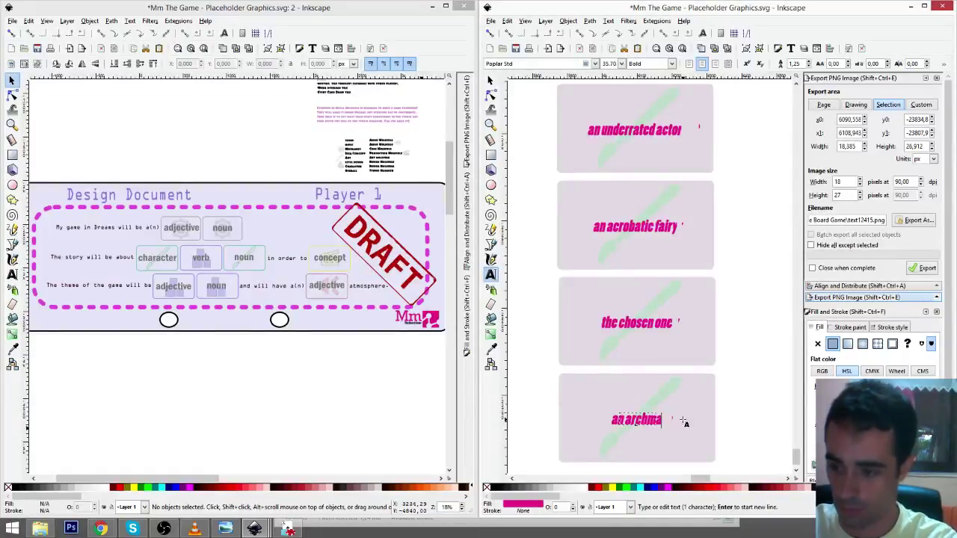
key("F1")
left_click(747, 406)
- Duplicate the "an archmage" card and place the copy directly below it in the column
left_click_drag(747, 406, 689, 354)
left_click(688, 269)
key("ctrl+d")
- Change the text on the lowest card to "a troll"
left_click(491, 274)
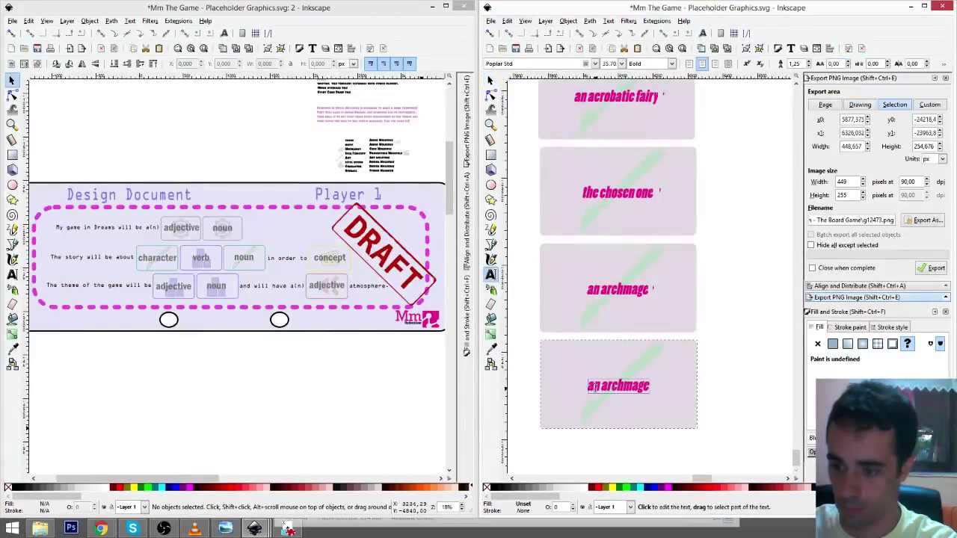
left_click(666, 386)
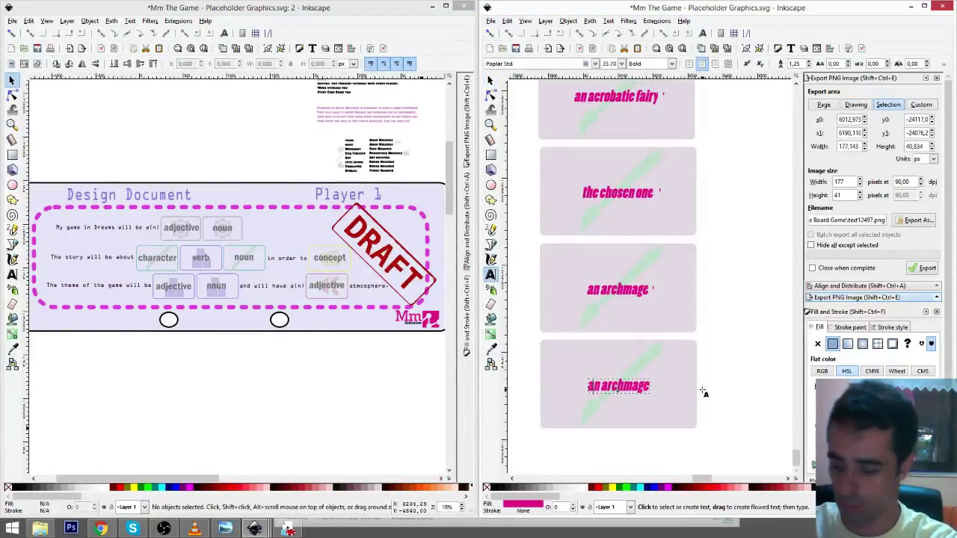
key("ctrl+a")
type("a")
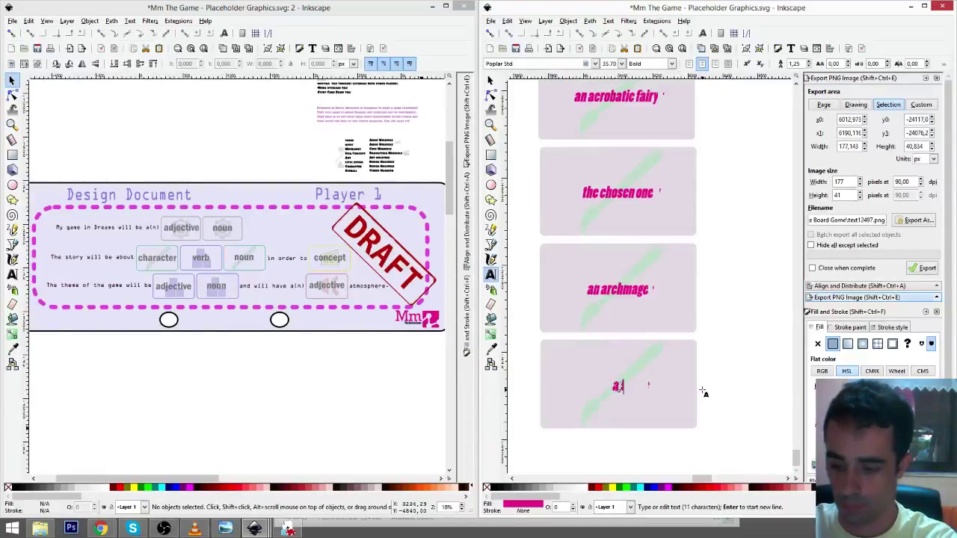
type(" troll")
key("F1")
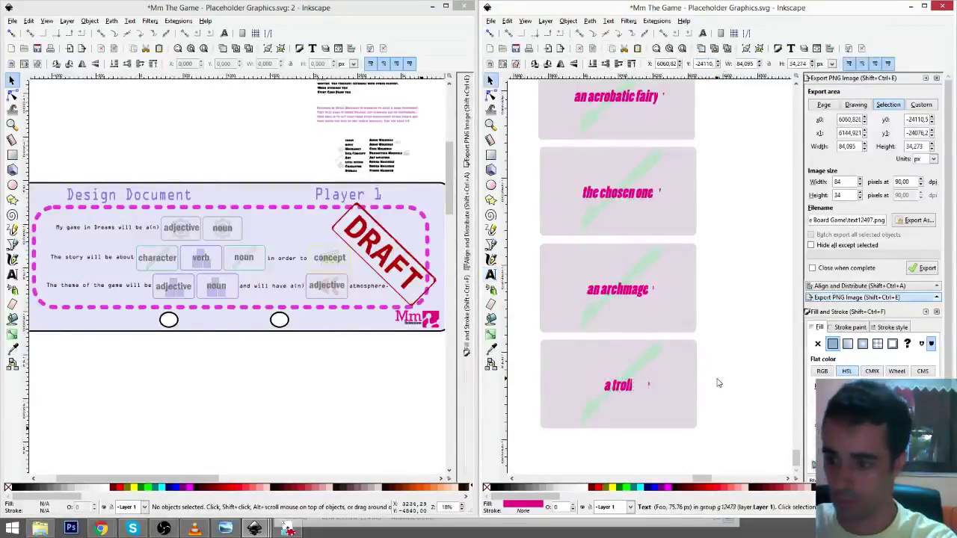
- Duplicate the "a troll" card and place the copy directly below it in the column
left_click(677, 368)
key("ctrl+d")
left_click_drag(681, 367, 685, 463)
scroll(696, 403, "down", 5)
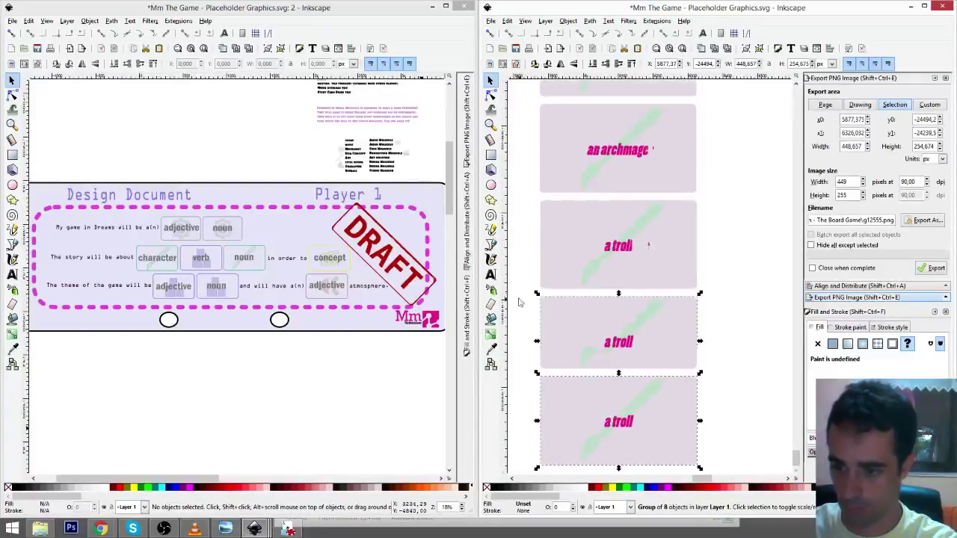
- Replace the word "troll" on the lowest card so its text reads "a selfish person"
key("t")
left_click_drag(614, 341, 656, 348)
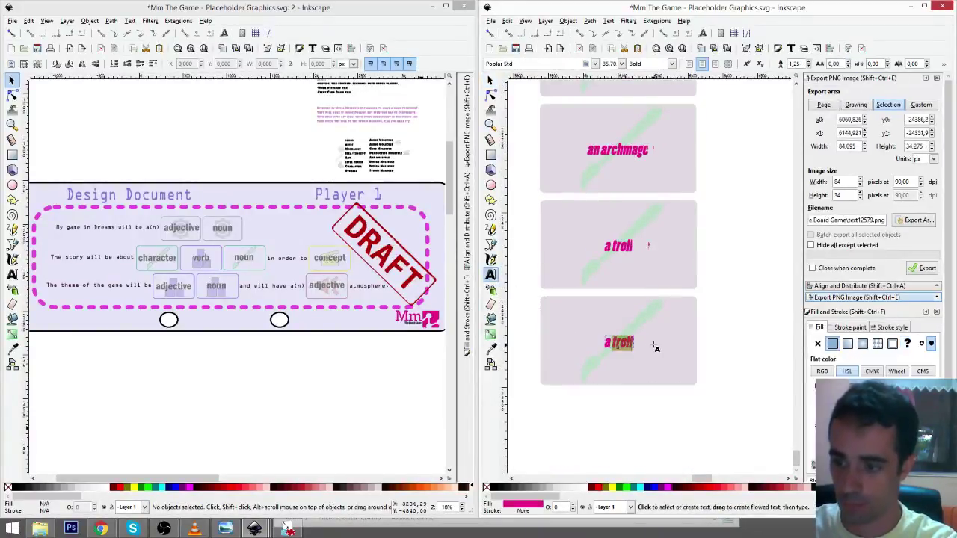
type("selfis")
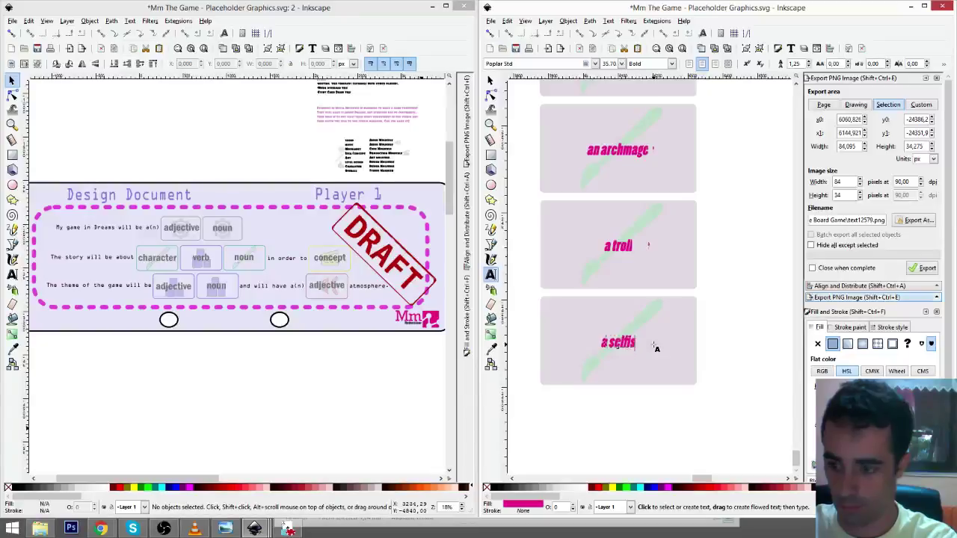
type("h person")
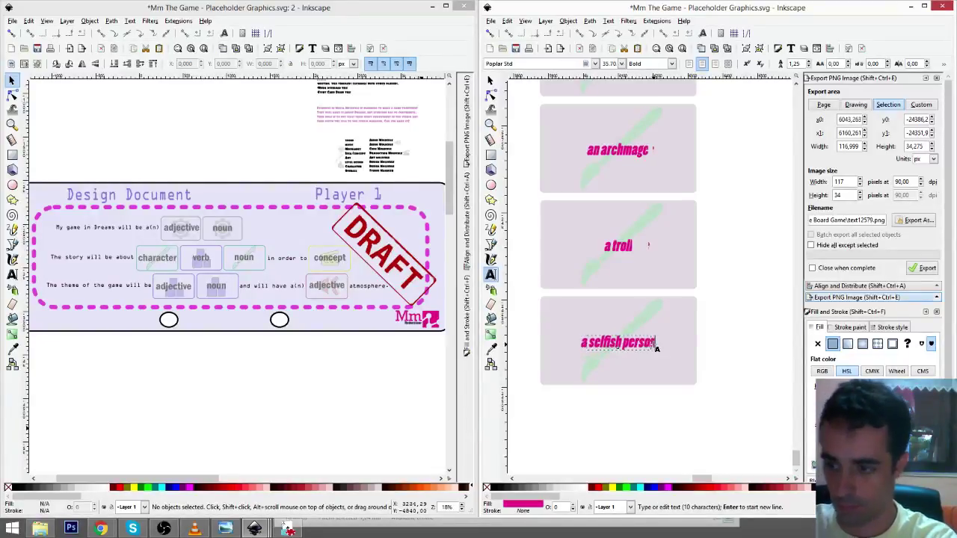
key("F1")
- Duplicate the "a selfish person" card and place the copy directly below it in the column
left_click(686, 322)
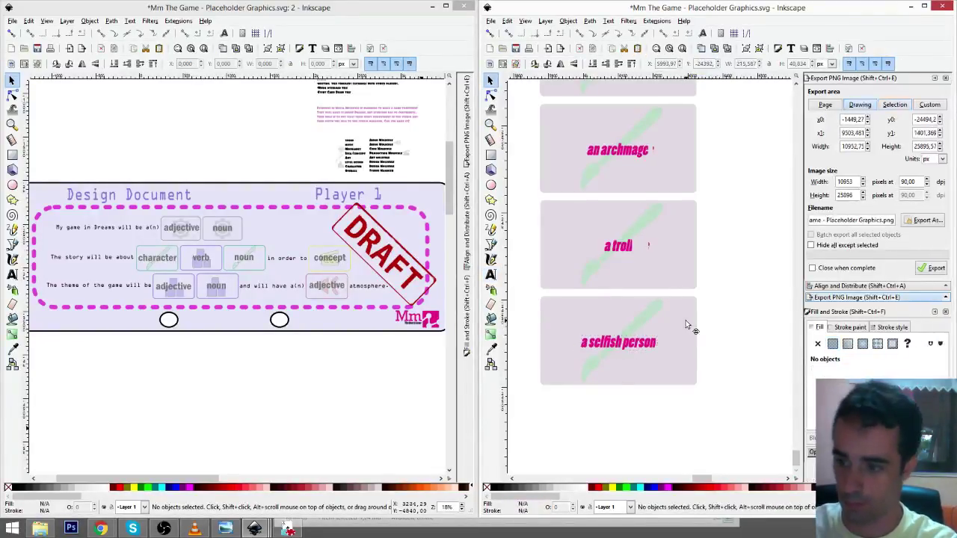
key("ctrl+d")
left_click_drag(683, 322, 683, 417)
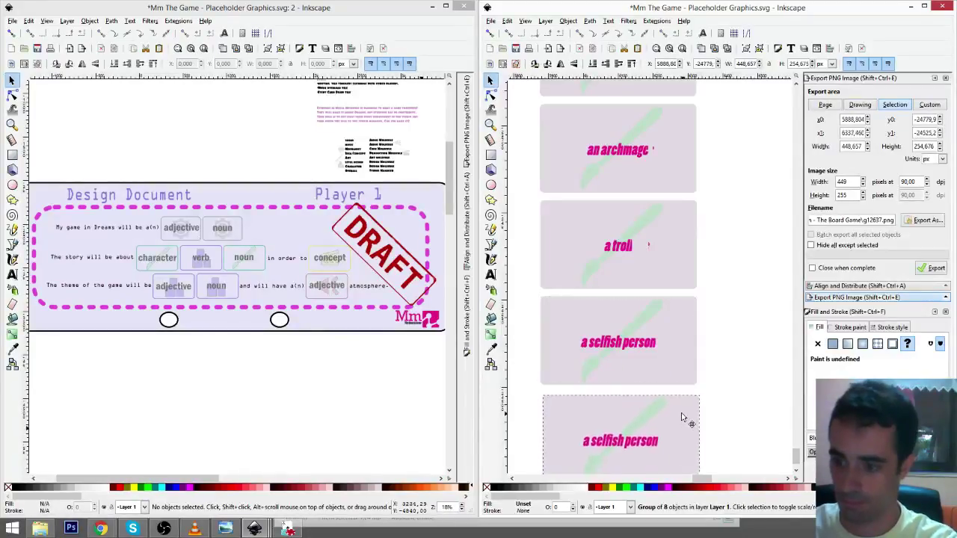
- Change the text on the lowest card to "a feminist camel"
key("F8")
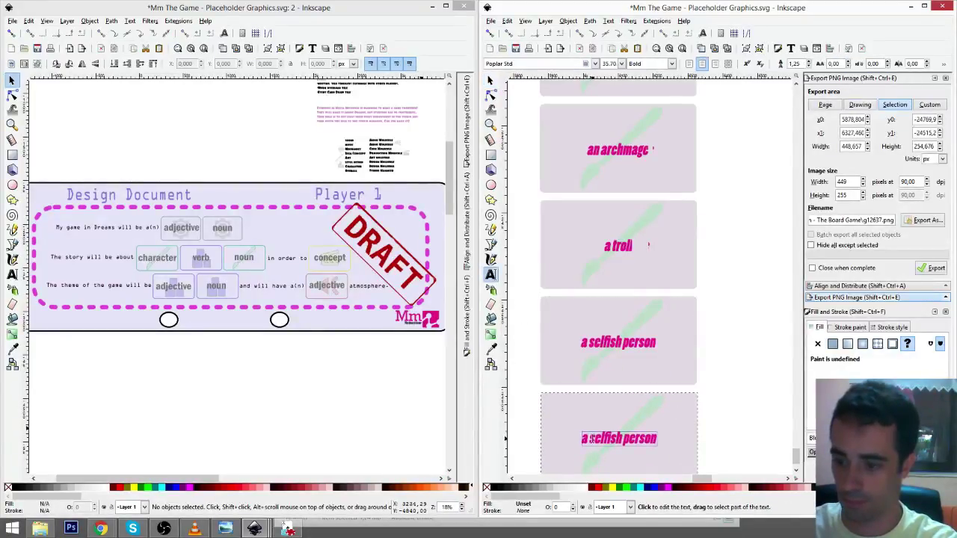
left_click_drag(591, 439, 720, 454)
type("t")
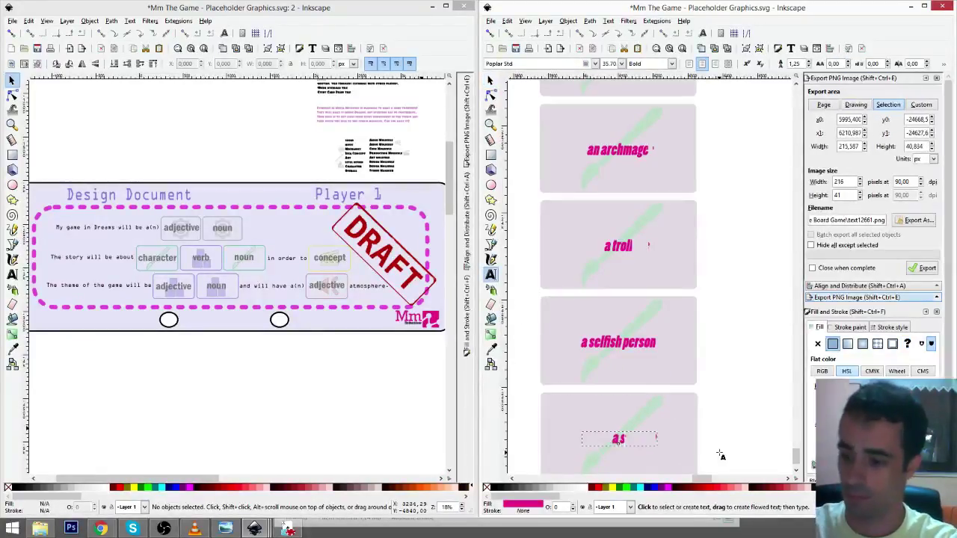
key("BackSpace")
type("fem")
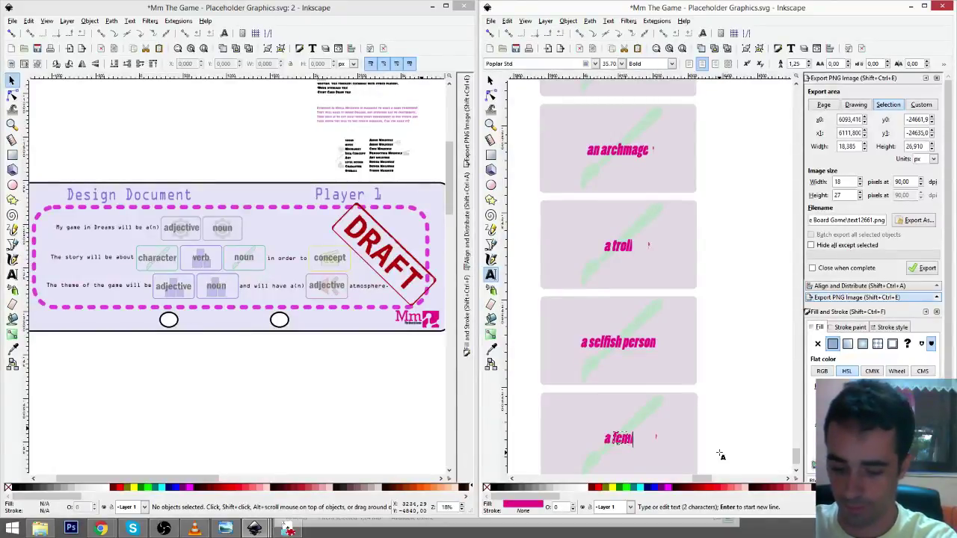
type("inist camel")
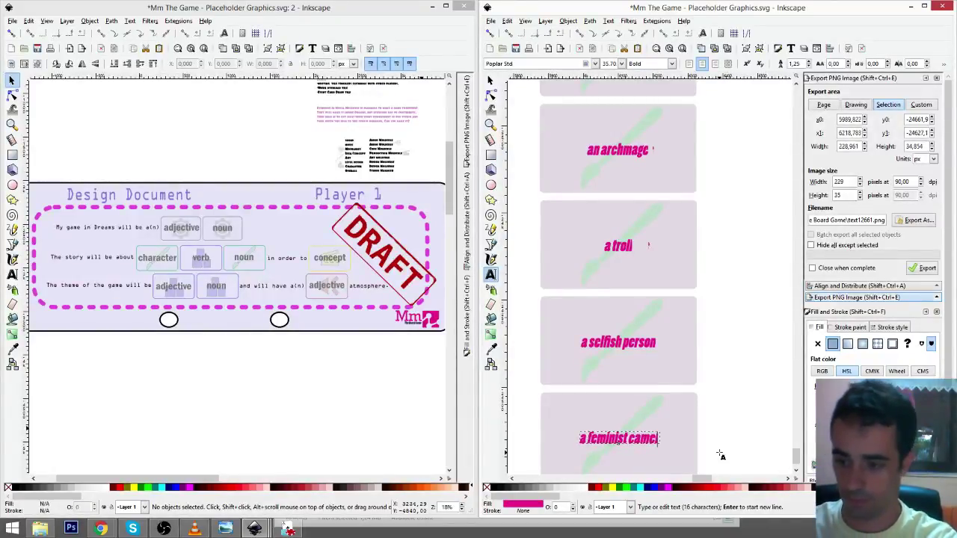
key("F1")
left_click(724, 427)
- Duplicate the "a feminist camel" card and place the copy directly below it in the column
scroll(721, 359, "down", 4)
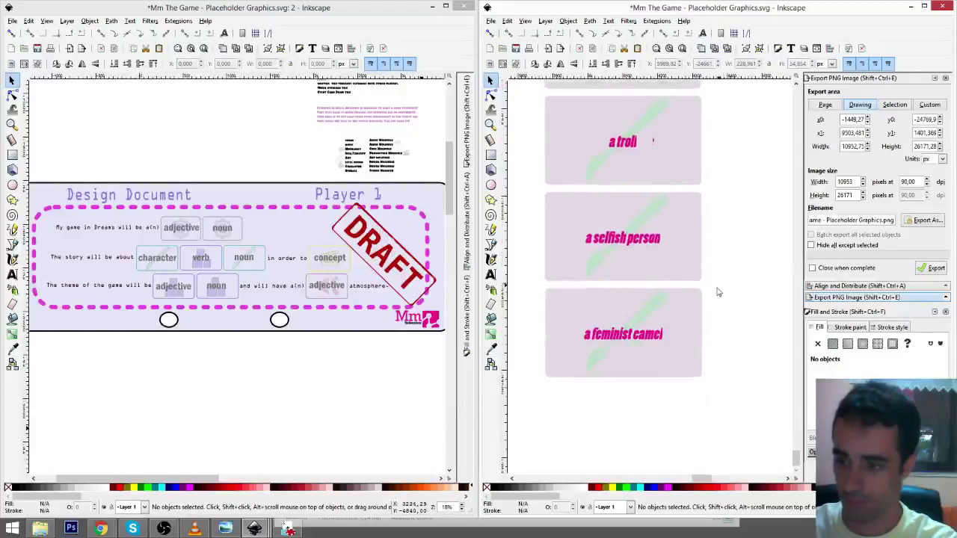
left_click(685, 285)
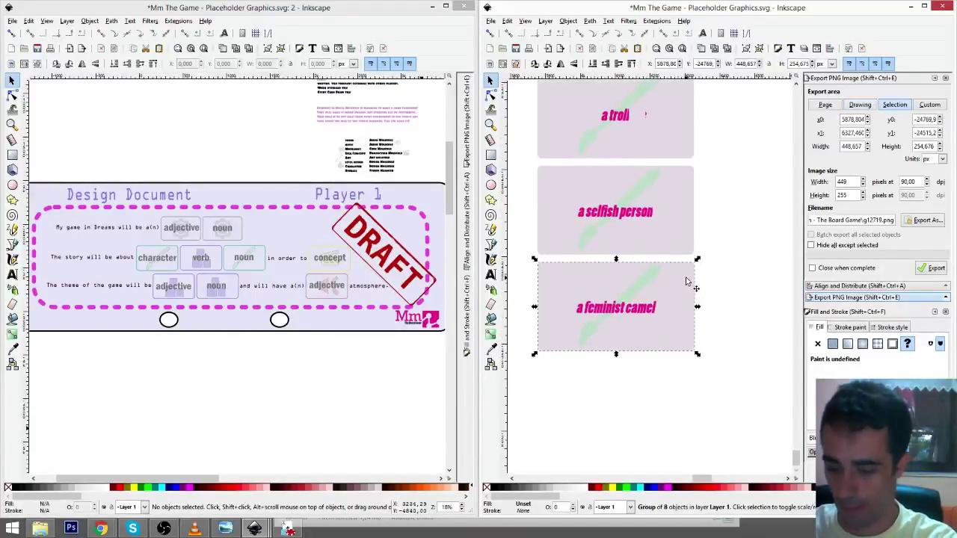
key("ctrl+d")
left_click_drag(685, 286, 686, 379)
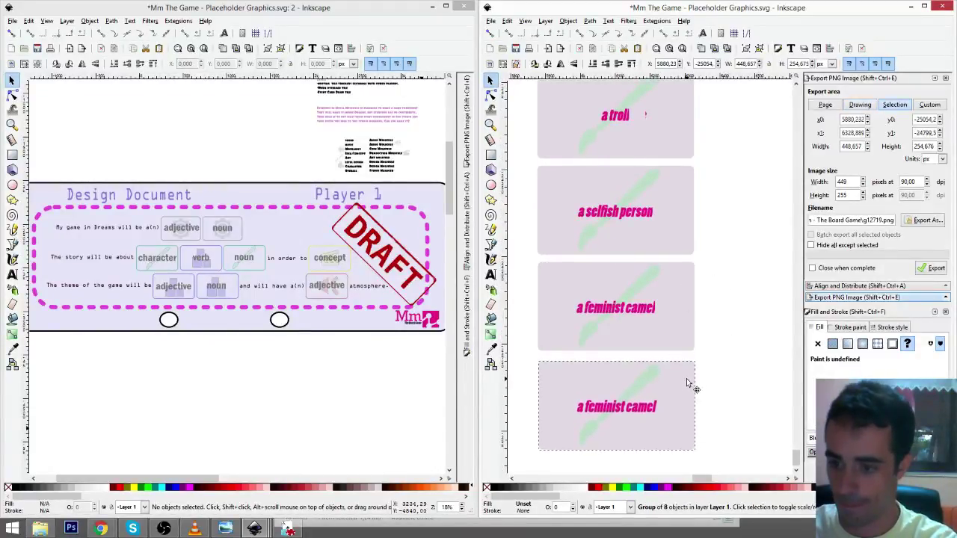
- Replace the text on the lowest card with "an outright silly"
left_click(490, 274)
left_click(591, 407)
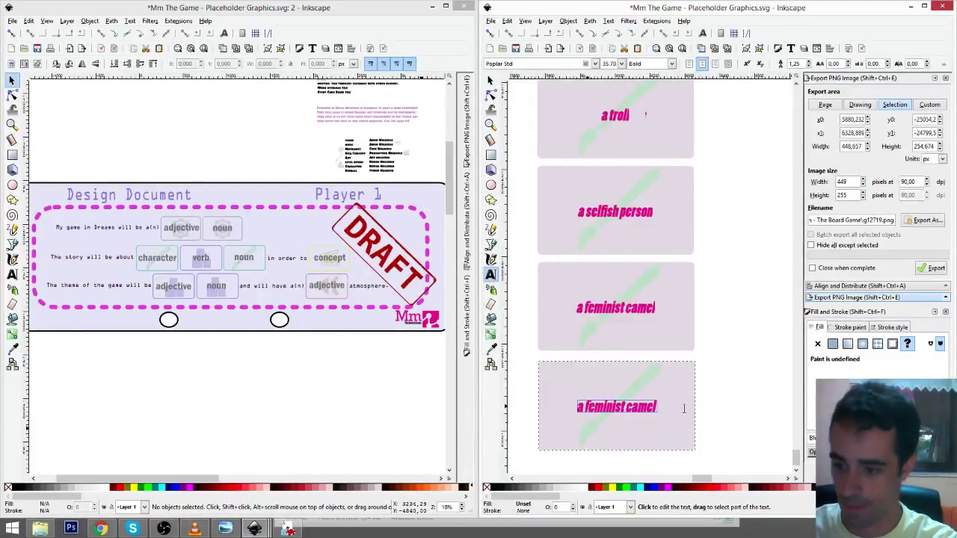
key("ctrl+a")
type("a")
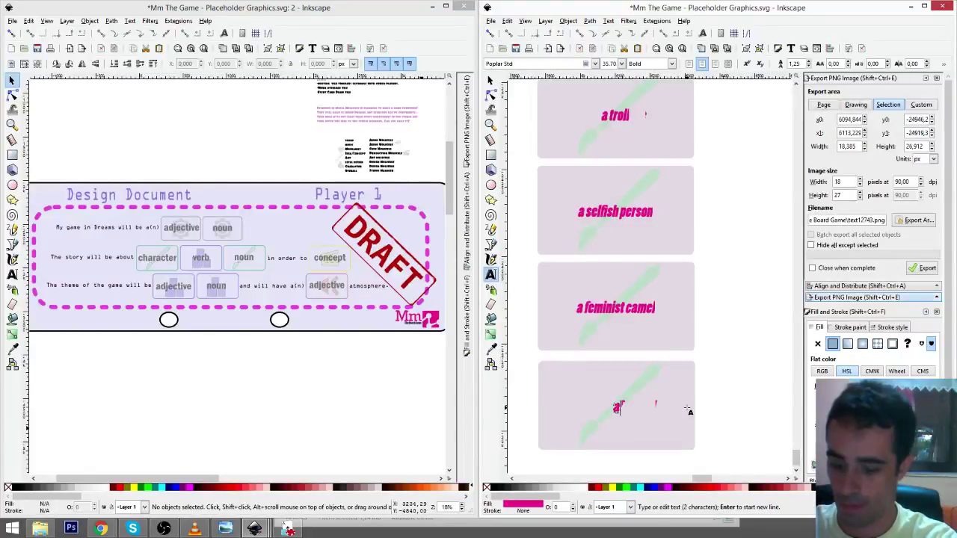
key("BackSpace")
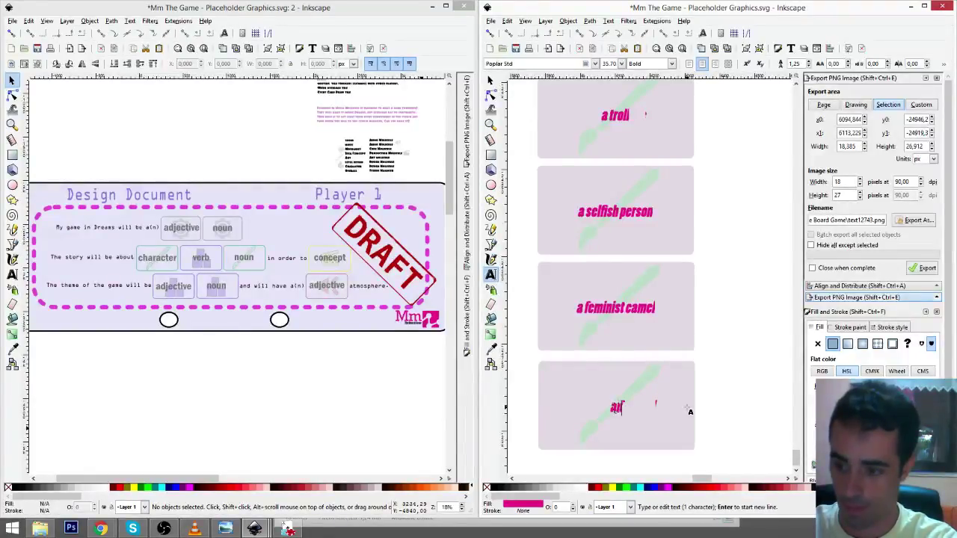
type("nd")
key("BackSpace")
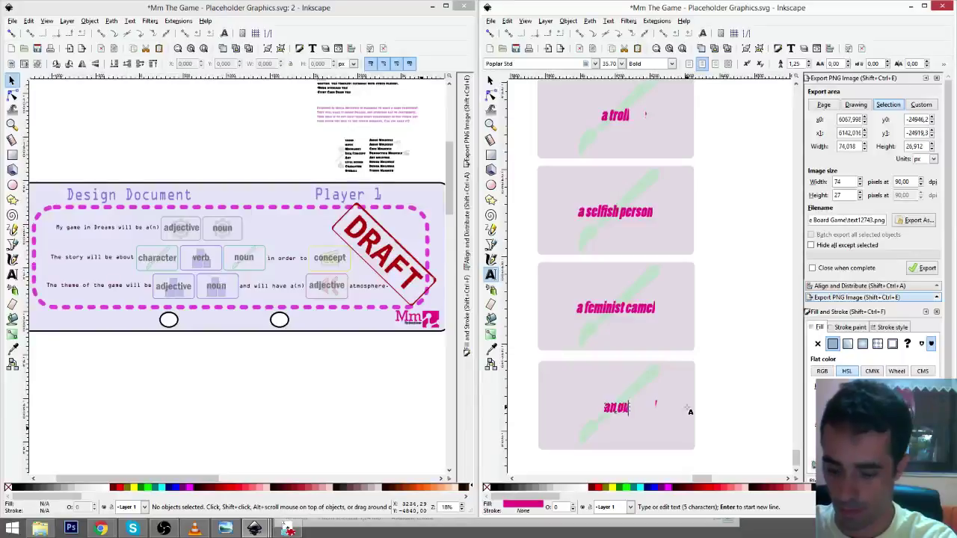
type("outright")
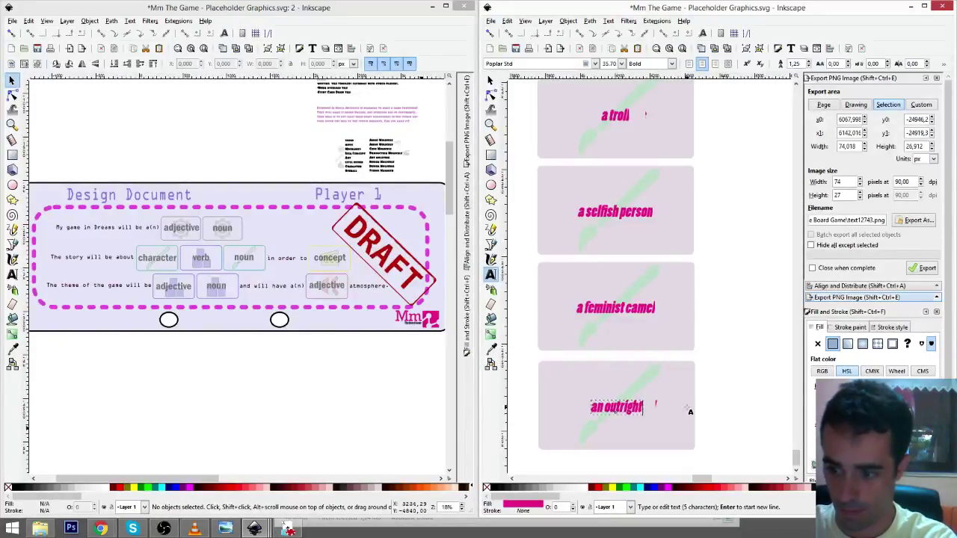
type(" silly")
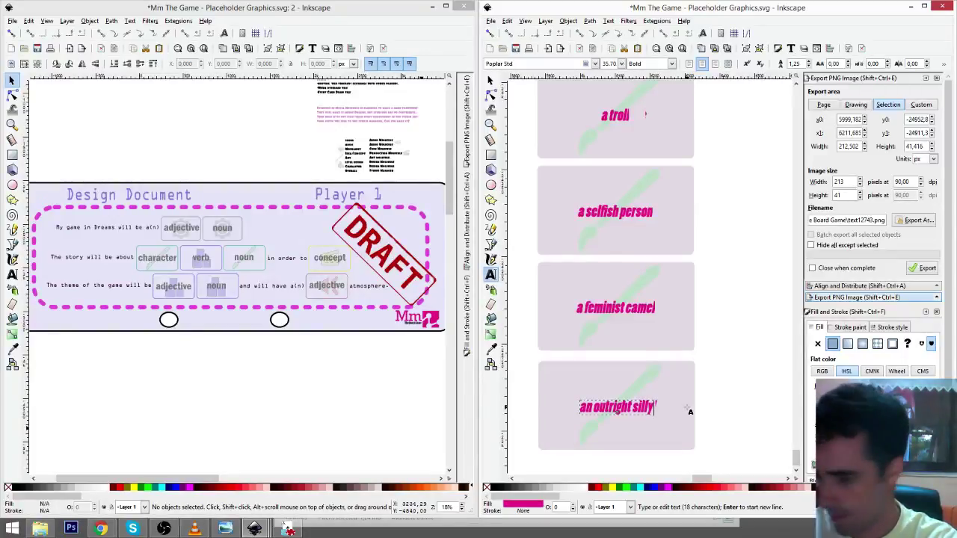
- Complete the bottom card's text to read "an outright silly napkin"
type("napkin")
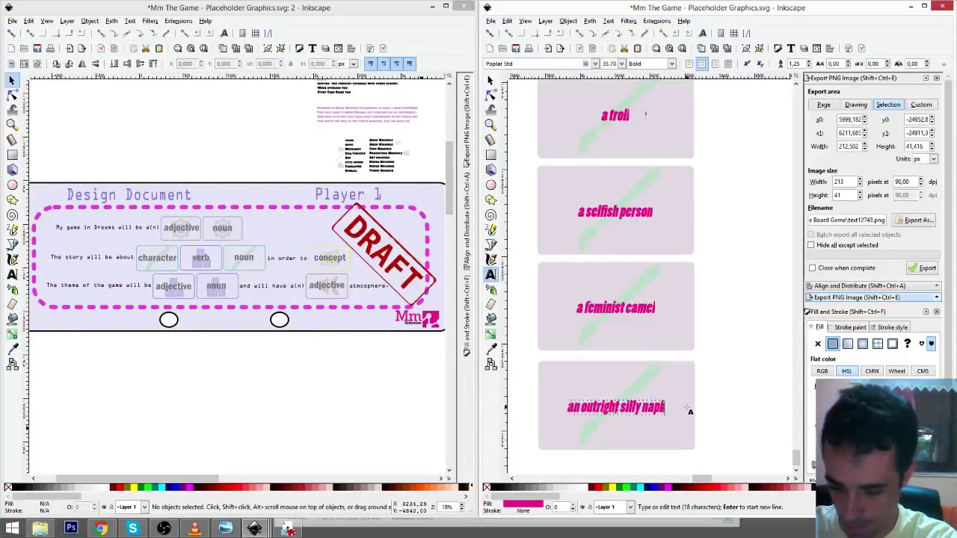
key("F1")
left_click(733, 404)
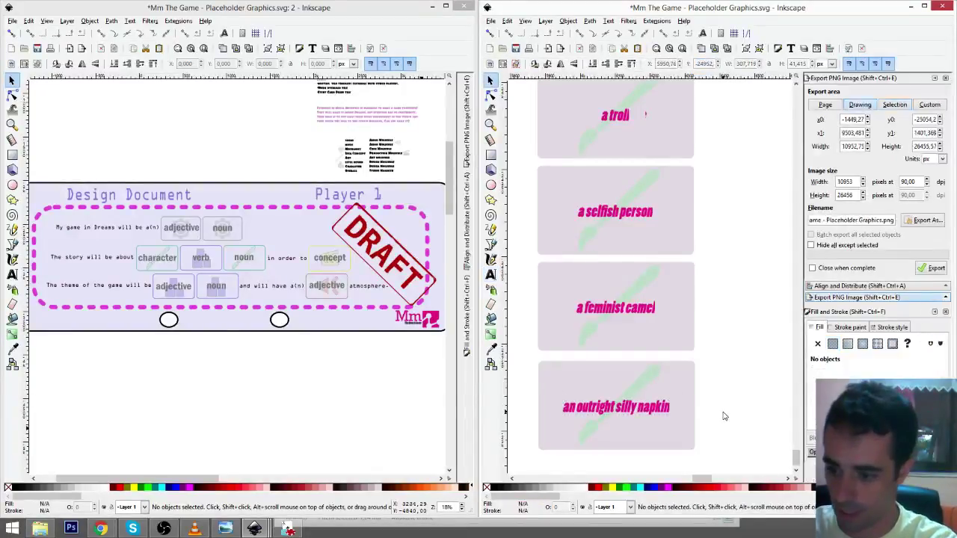
- Hyphenate the adjective on the bottom card so the text reads "an outright-silly napkin"
scroll(724, 417, "up", 1)
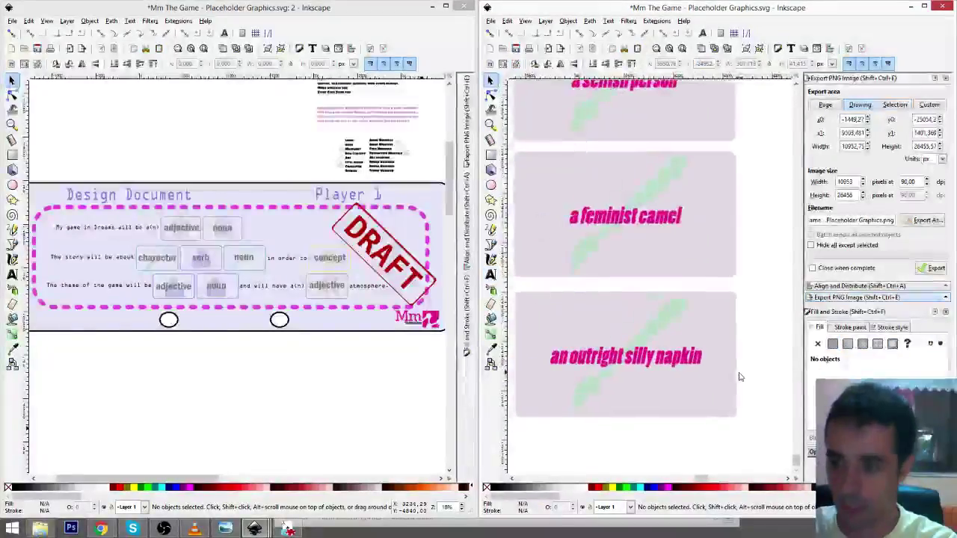
left_click(634, 358)
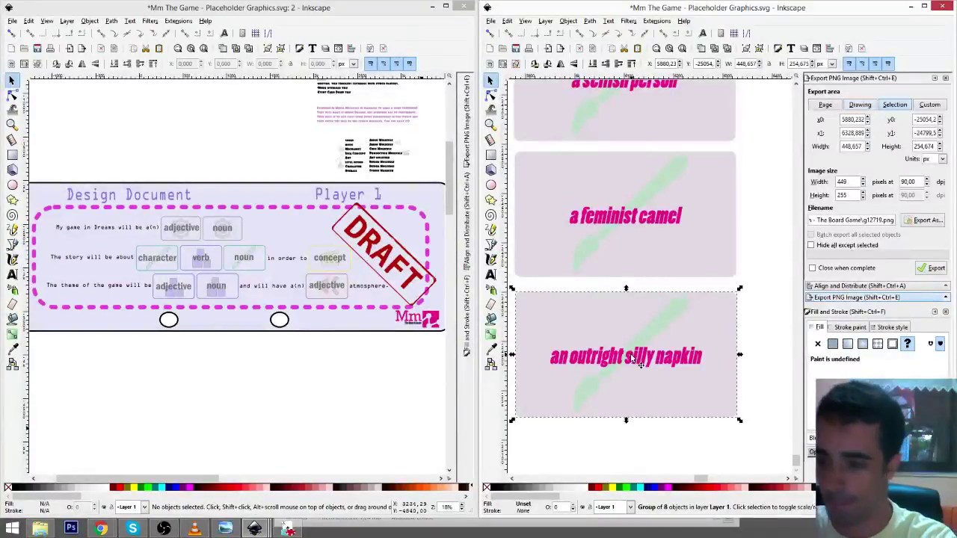
key("F2")
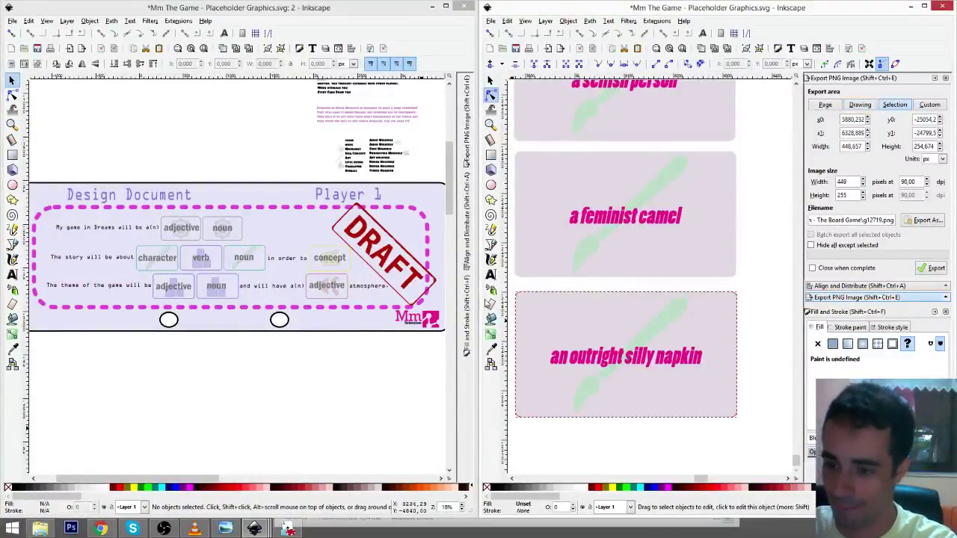
left_click(490, 274)
left_click(628, 358)
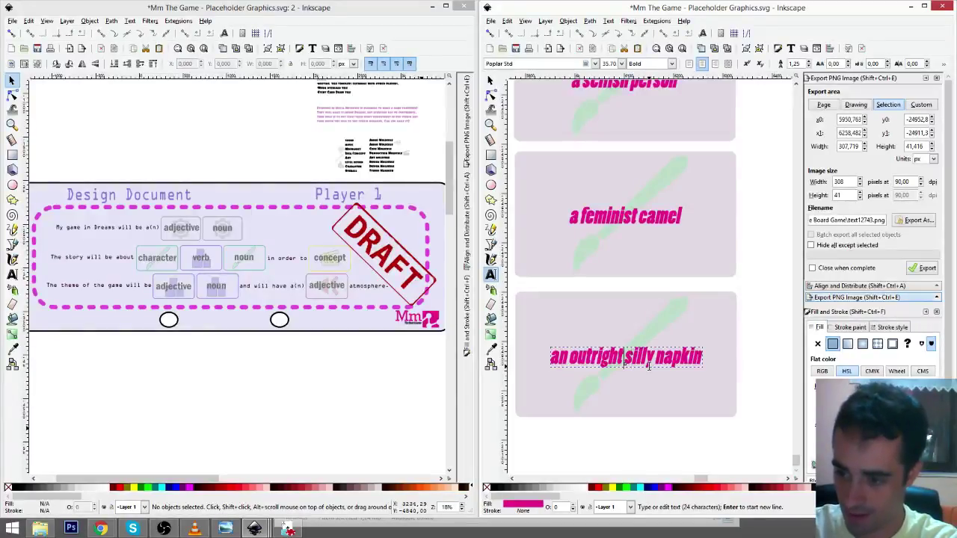
type("-")
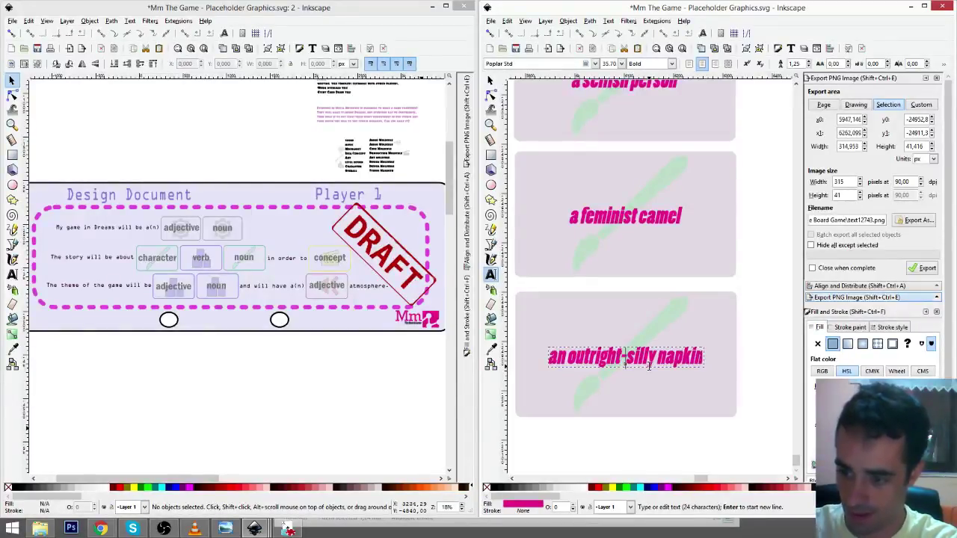
key("F1")
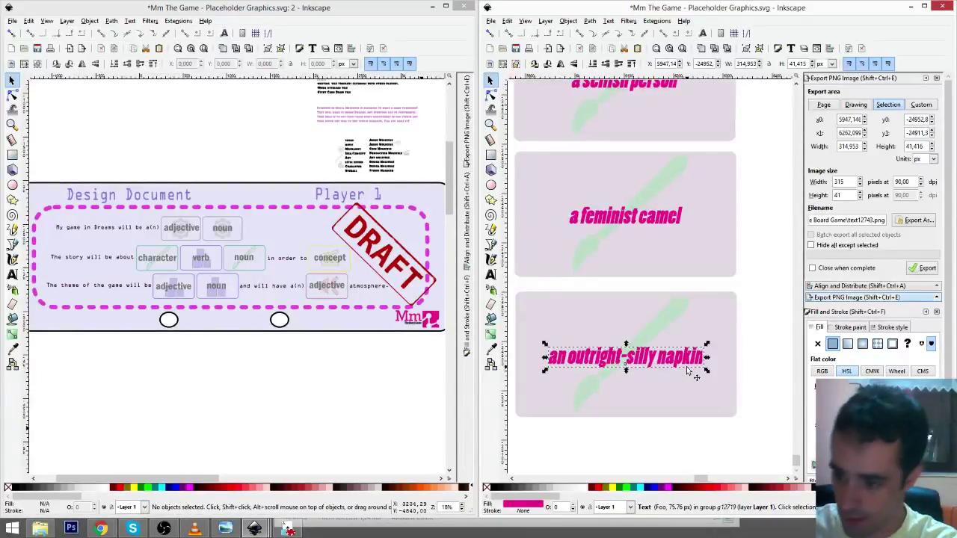
left_click(750, 351)
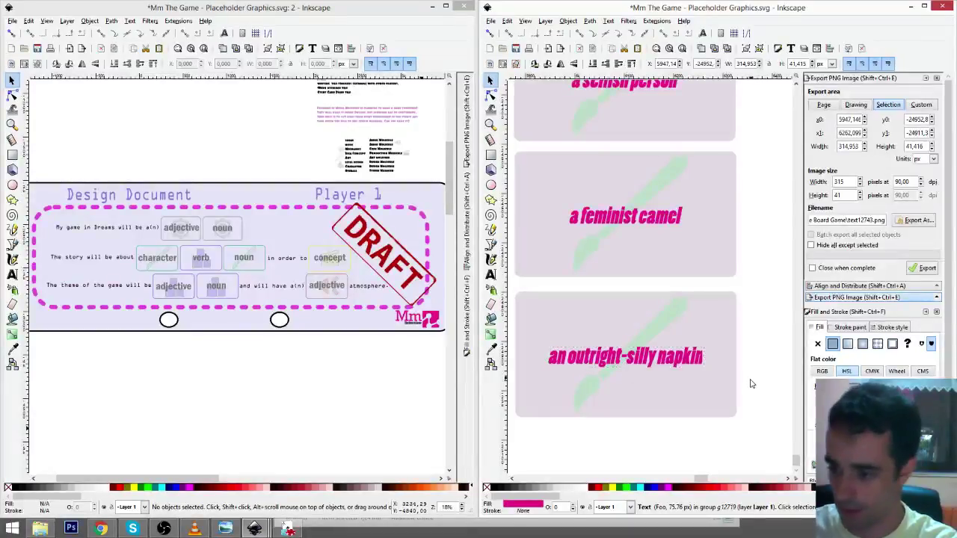
- Duplicate the "an outright-silly napkin" card and place the copy directly below it in the column
left_click(722, 329)
scroll(722, 326, "down", 1)
key("ctrl+d")
left_click_drag(718, 294, 720, 427)
scroll(728, 407, "down", 3)
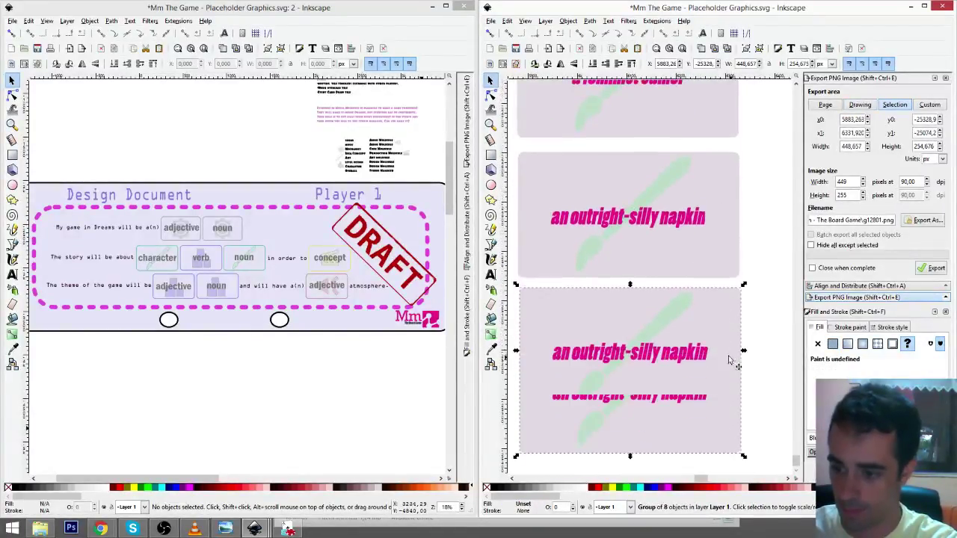
- Replace the text on the new bottom card with "the monster"
key("t")
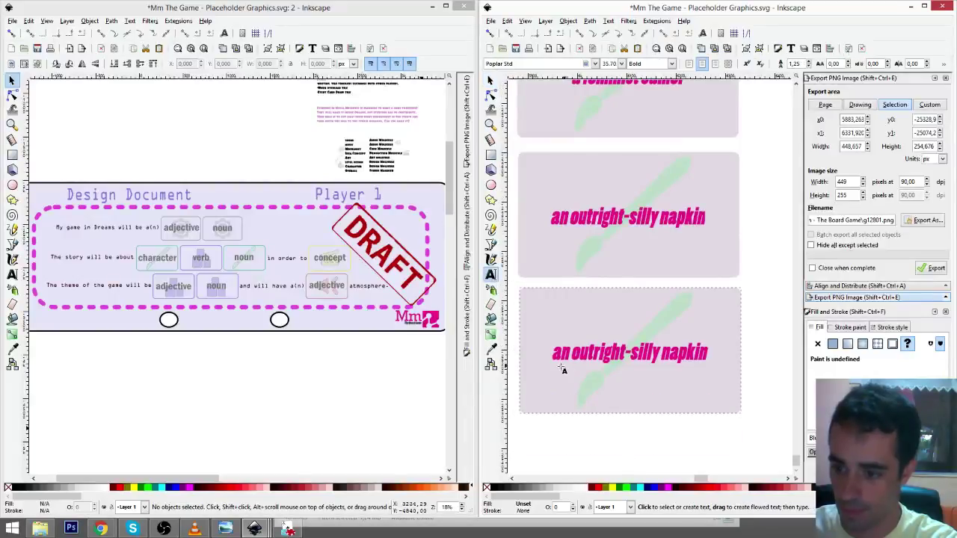
left_click(711, 357)
key("ctrl+a")
type("a")
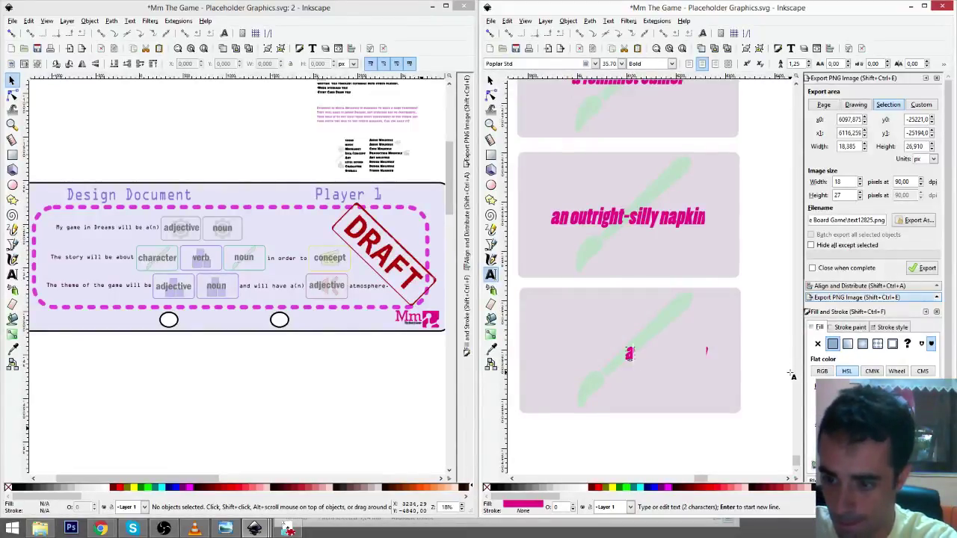
key("BackSpace")
key("BackSpace")
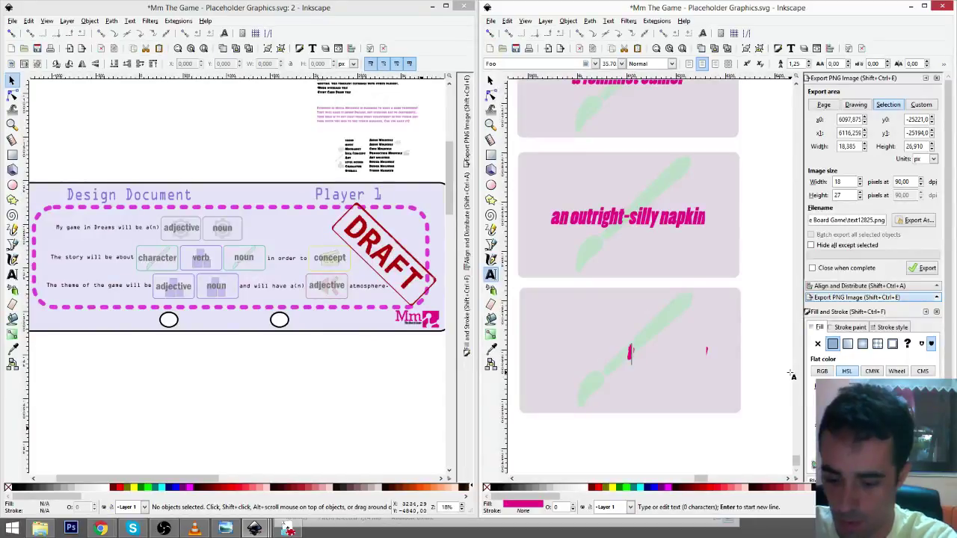
type("ter")
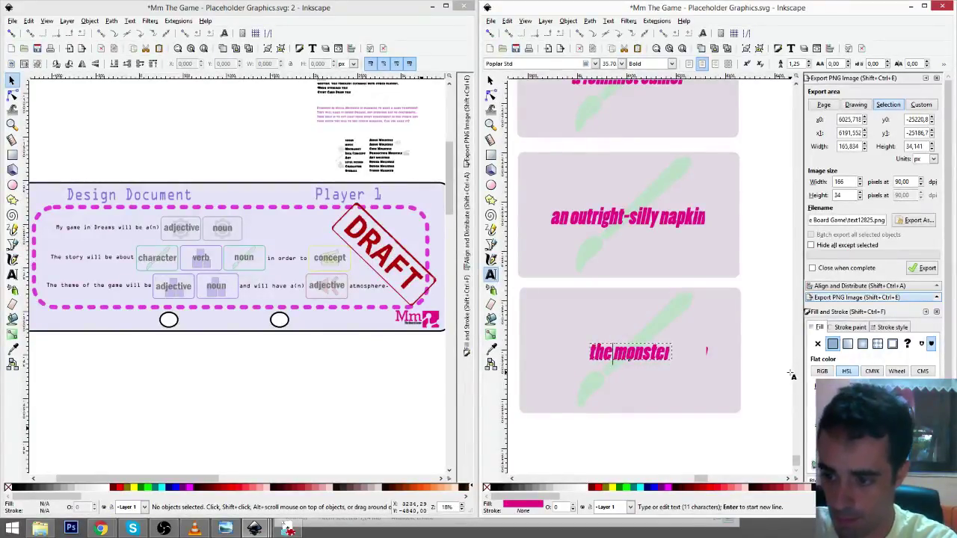
- Change the article on the bottom card so its text reads "a monster"
key("BackSpace")
key("BackSpace")
key("BackSpace")
type("a")
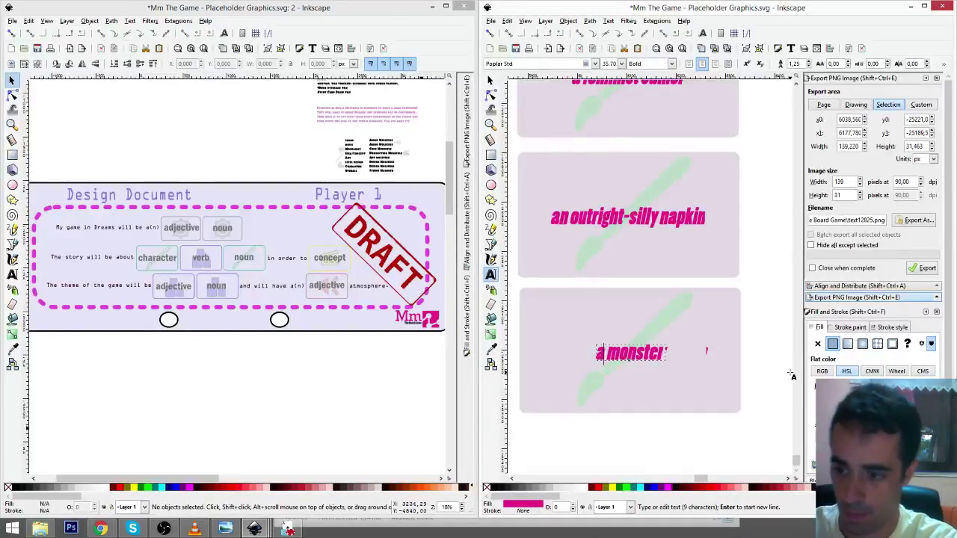
key("F1")
left_click(759, 362)
- Duplicate the "a monster" card and place the copy directly below it
left_click(717, 315)
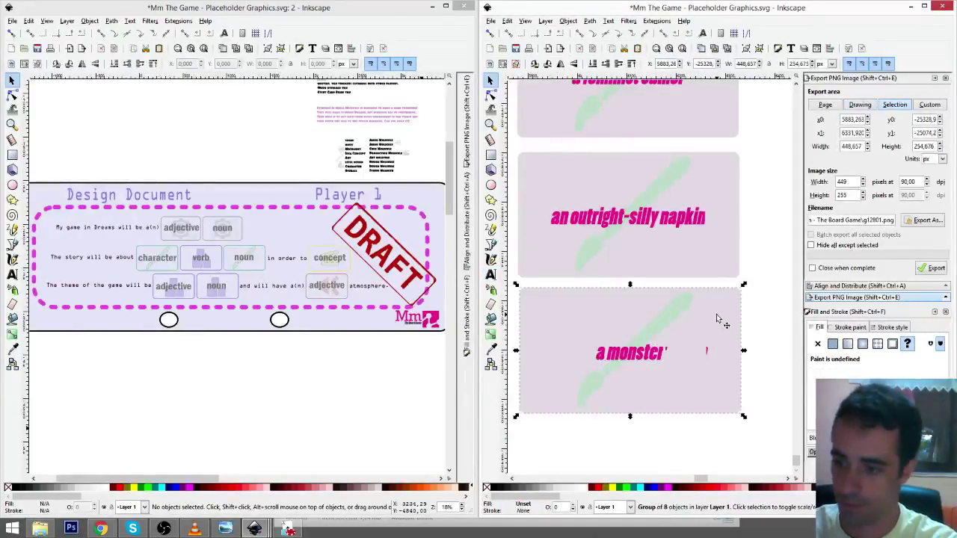
key("ctrl+d")
left_click_drag(712, 394, 716, 438)
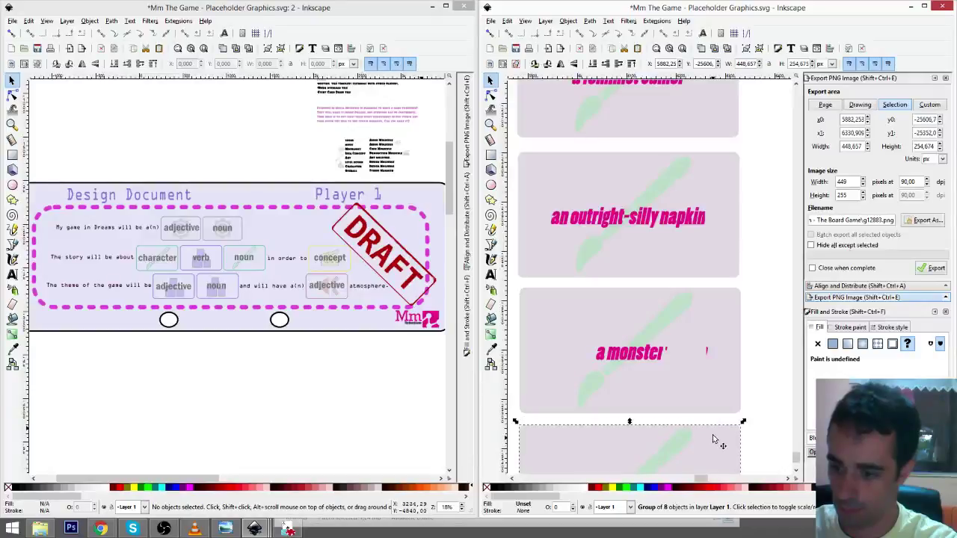
scroll(711, 426, "down", 4)
- Replace the text on the new bottom card with "a playboy"
left_click(490, 274)
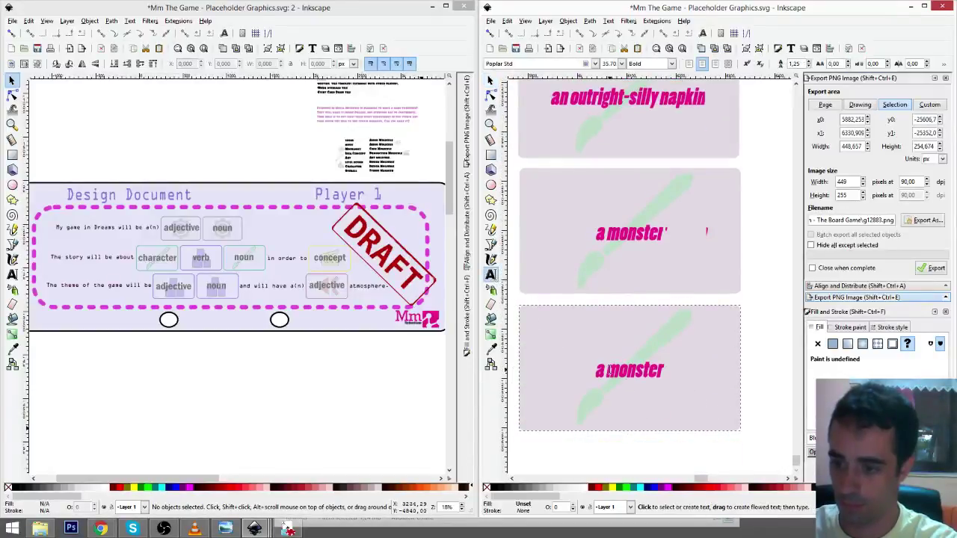
left_click_drag(596, 371, 673, 368)
type("a p")
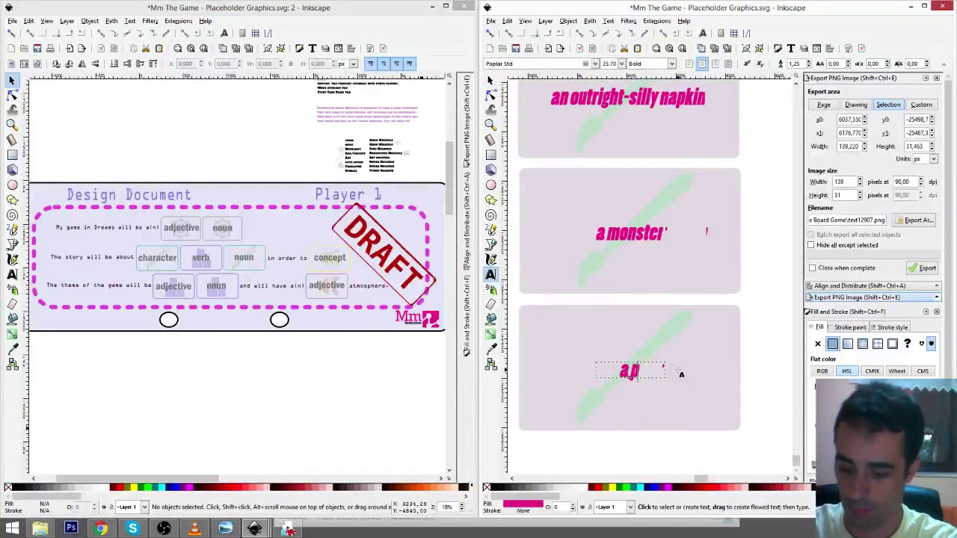
type("layboy")
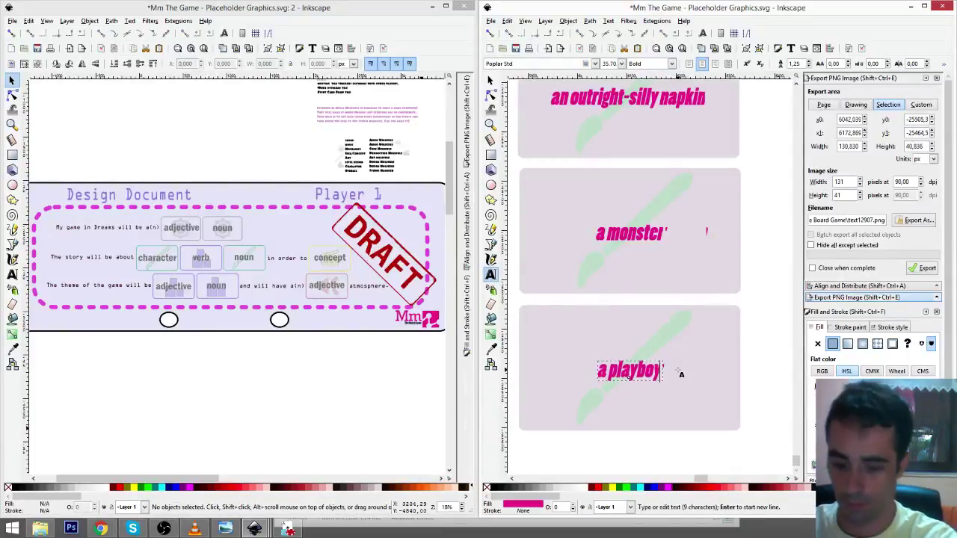
key("F1")
left_click(753, 342)
- Duplicate the "a playboy" card and place the copy directly below it
left_click(723, 342)
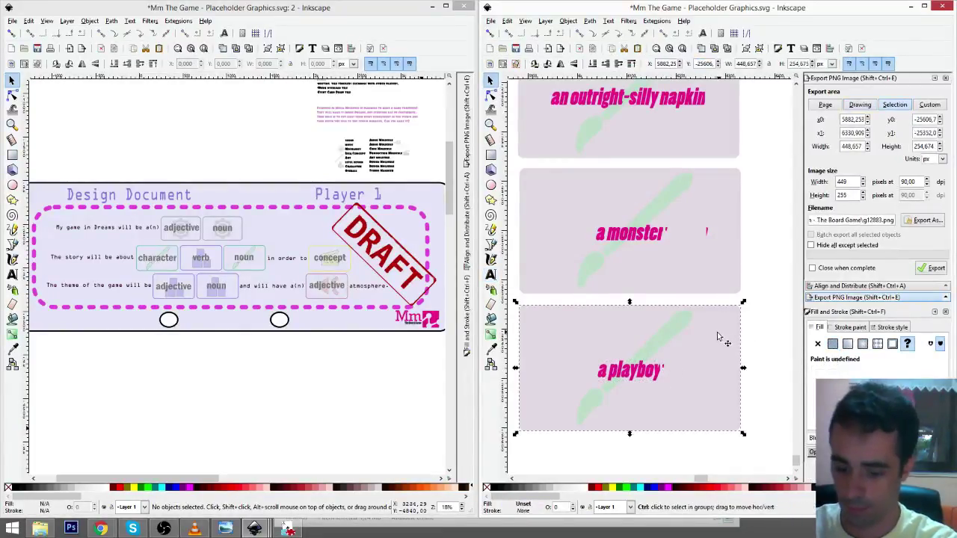
key("ctrl+d")
left_click_drag(705, 341, 704, 469)
scroll(744, 407, "down", 3)
scroll(732, 374, "down", 2)
- Replace the text on the new bottom card with "an awesome hippie"
left_click(490, 274)
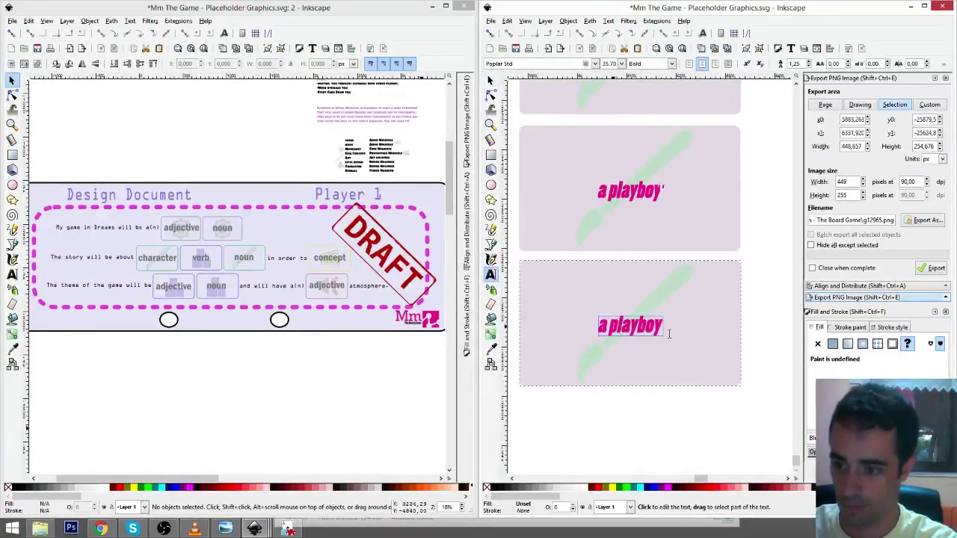
left_click(669, 334)
key("BackSpace")
key("BackSpace")
key("BackSpace")
key("BackSpace")
key("BackSpace")
key("BackSpace")
key("BackSpace")
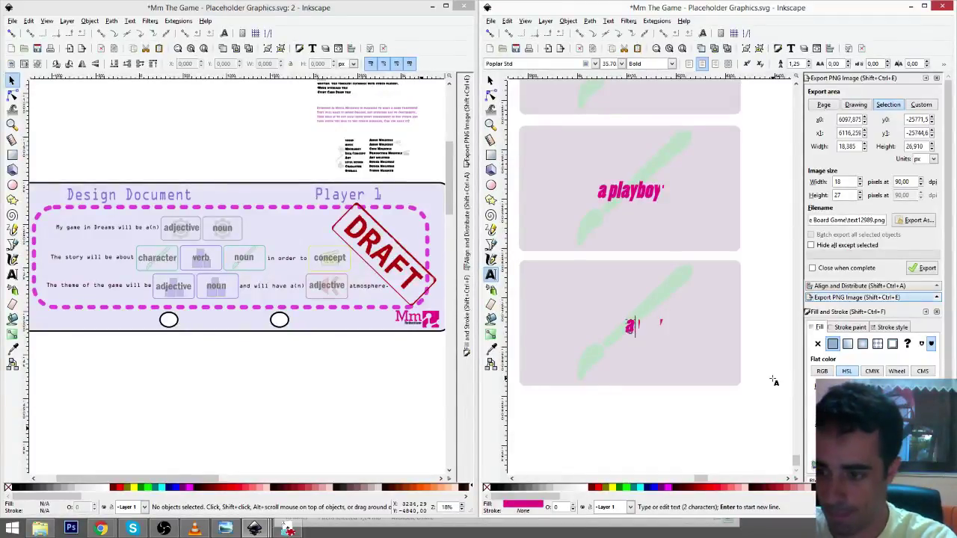
type("n")
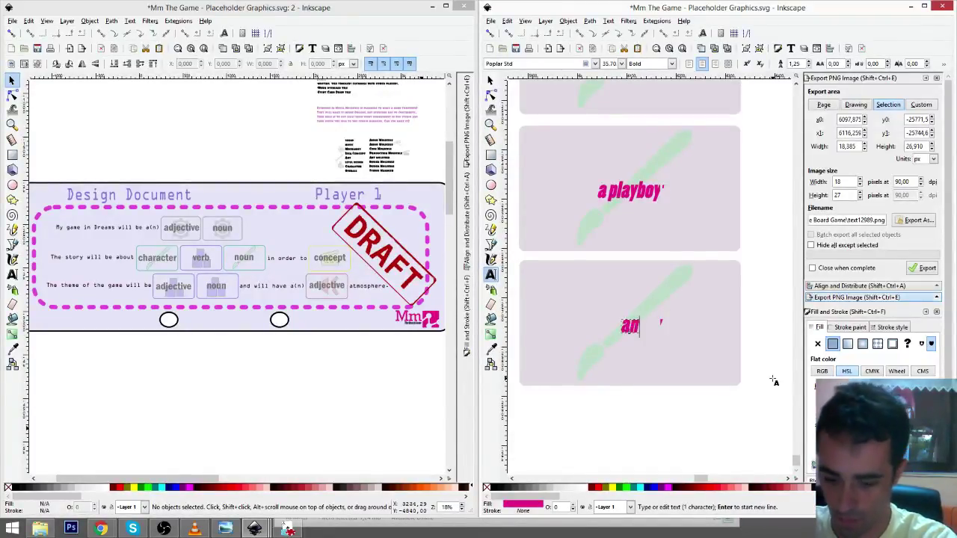
type(" awesome h")
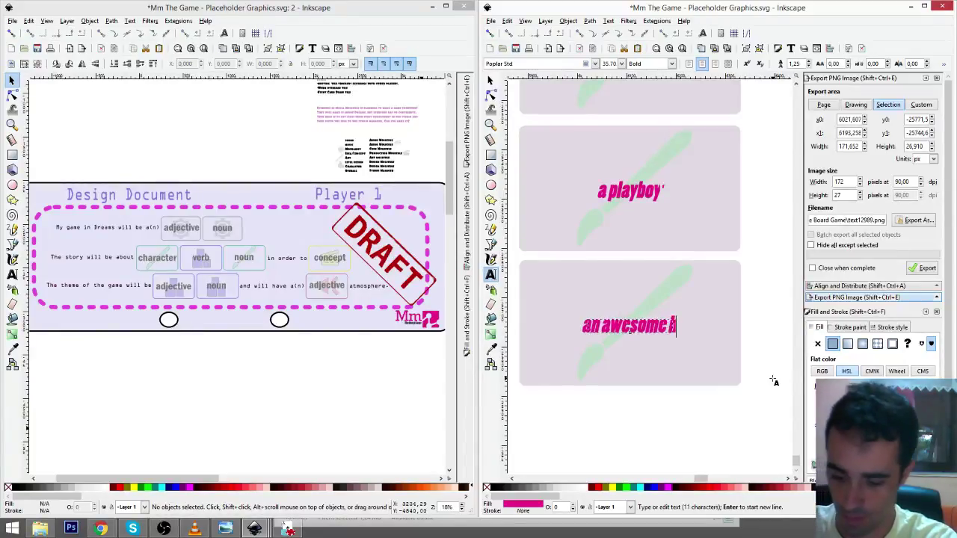
type("ippie")
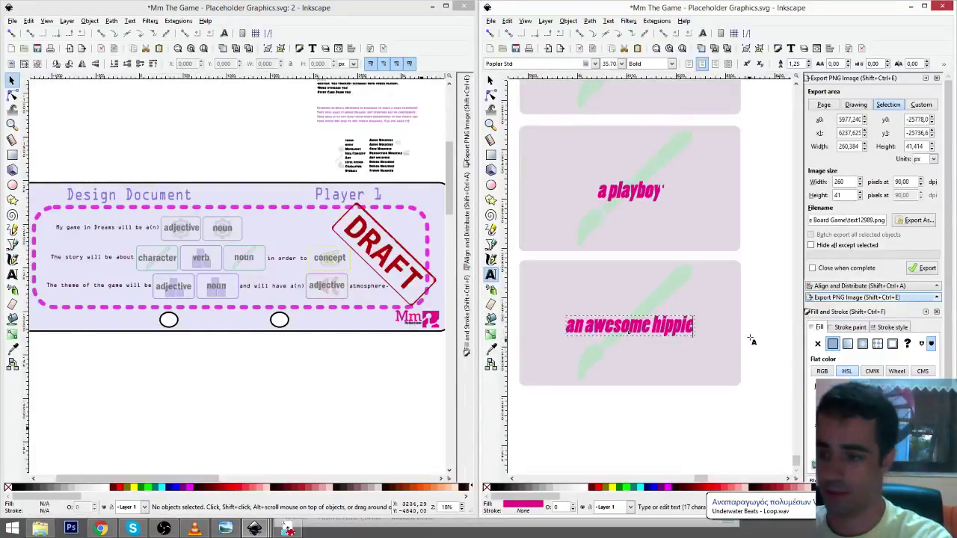
key("F1")
key("Escape")
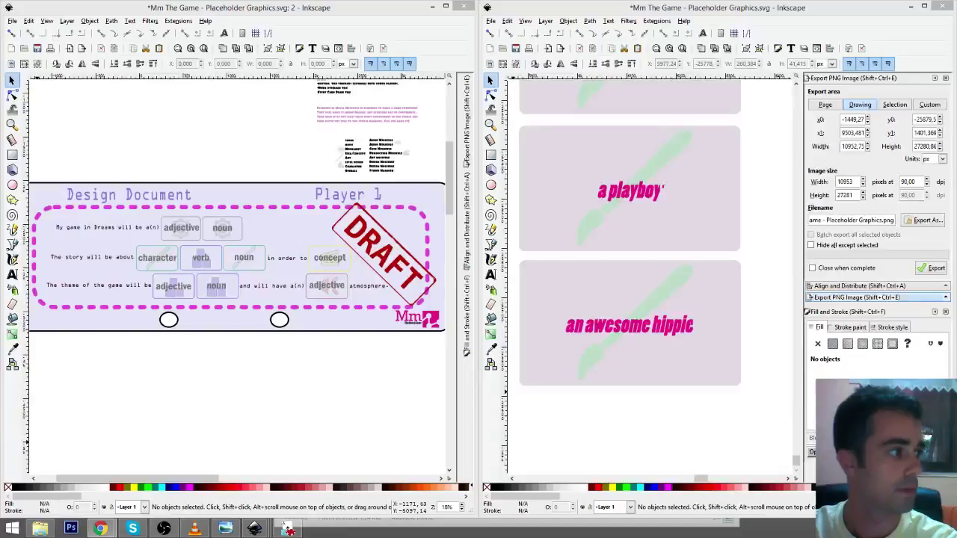
- Correct the spelling of the last word on the bottom card so it reads "an awesome hippy"
left_click(690, 329)
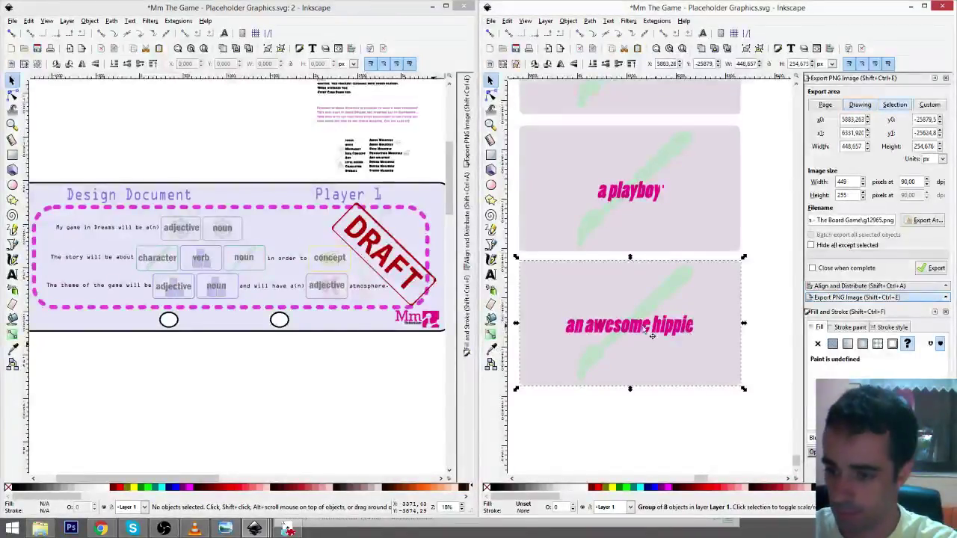
left_click(491, 276)
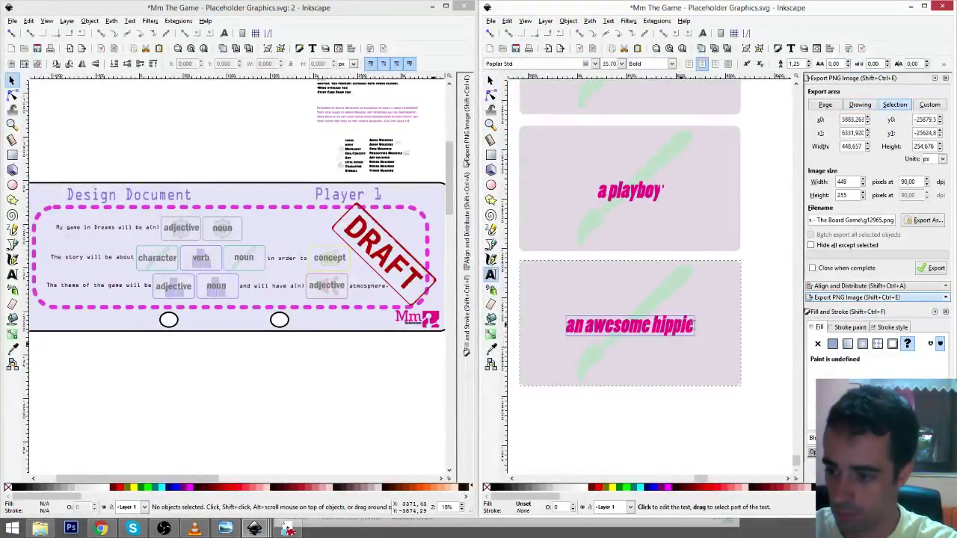
left_click_drag(679, 326, 695, 329)
type("y")
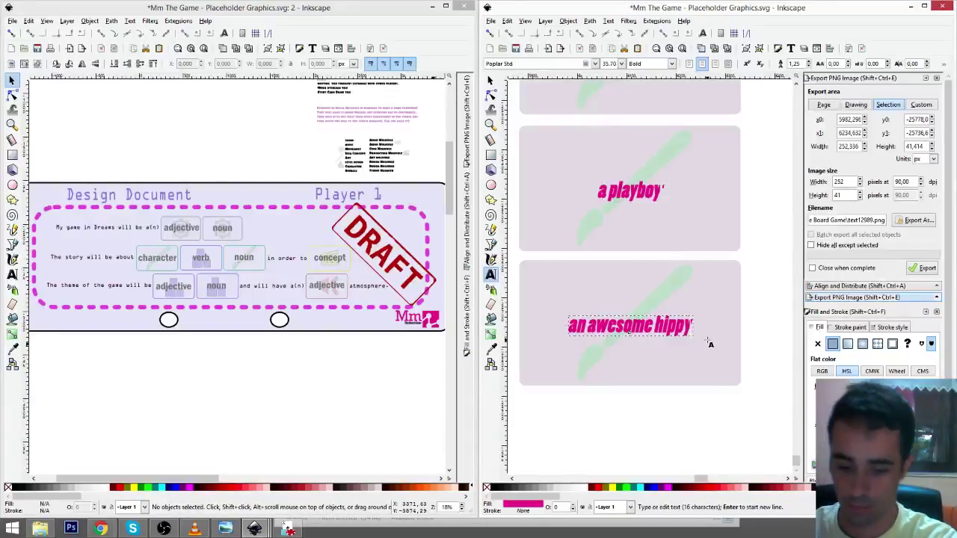
key("F1")
left_click(772, 321)
- Duplicate the "an awesome hippy" card and place the copy directly below it
left_click_drag(699, 354, 705, 322)
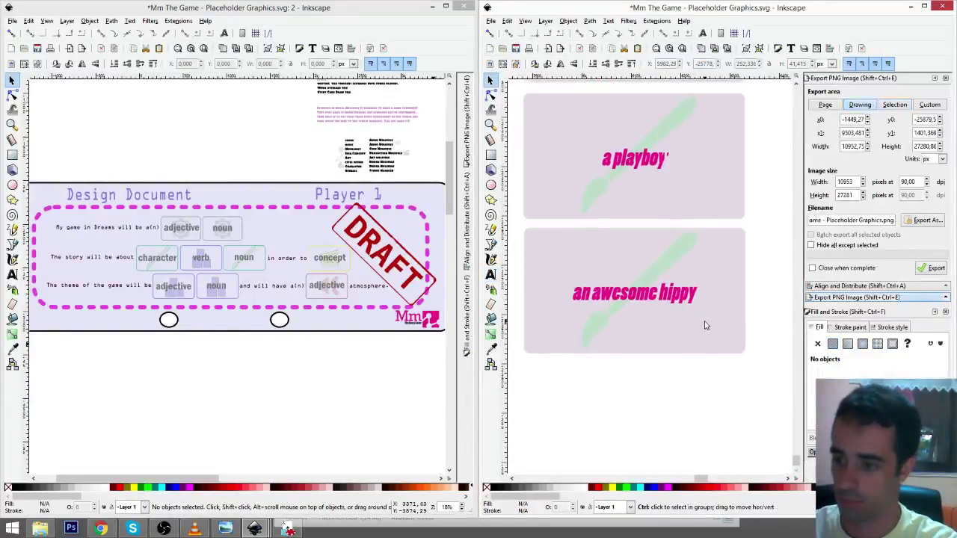
scroll(704, 325, "down", 1)
left_click(715, 280)
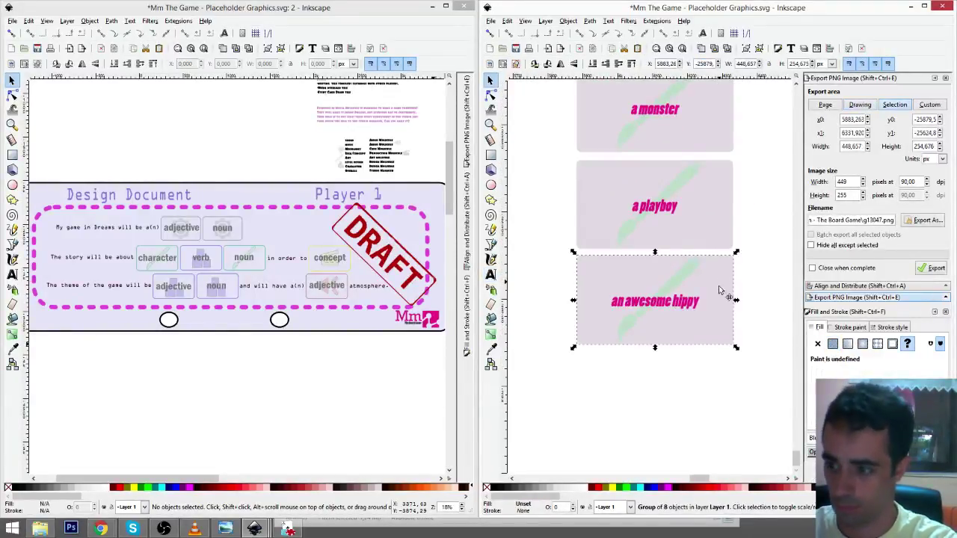
key("ctrl+d")
left_click_drag(719, 290, 720, 384)
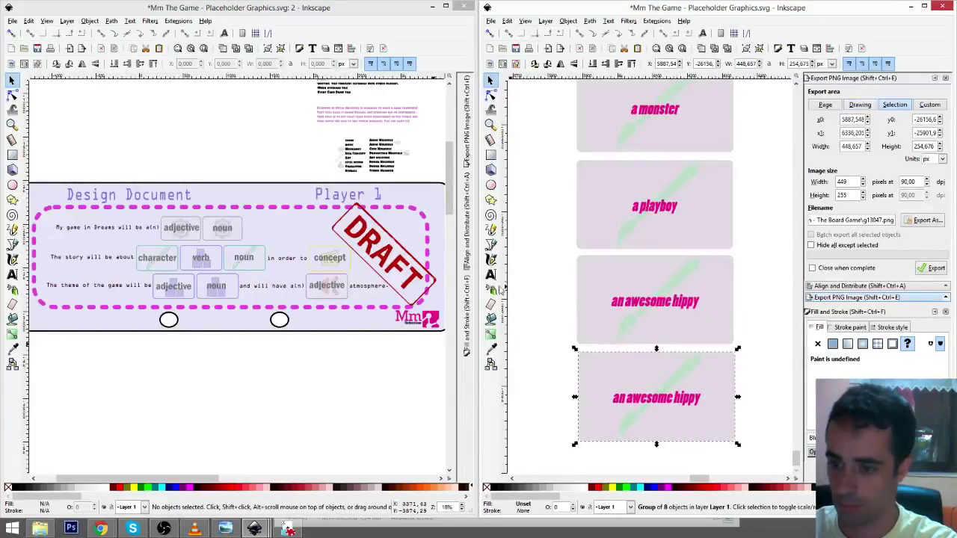
- Replace the text on the new bottom card with "a turtle with a hat"
left_click(491, 274)
left_click(619, 399)
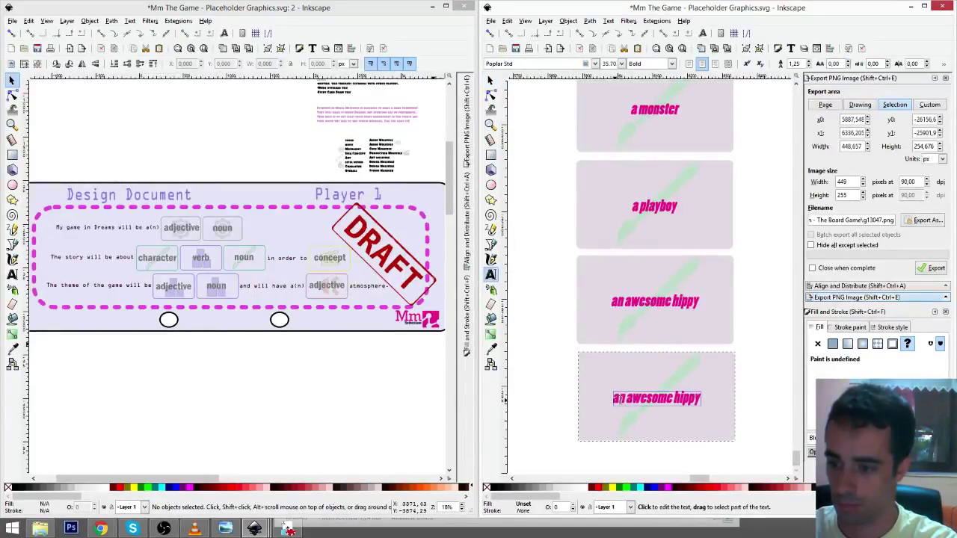
left_click_drag(617, 398, 701, 401)
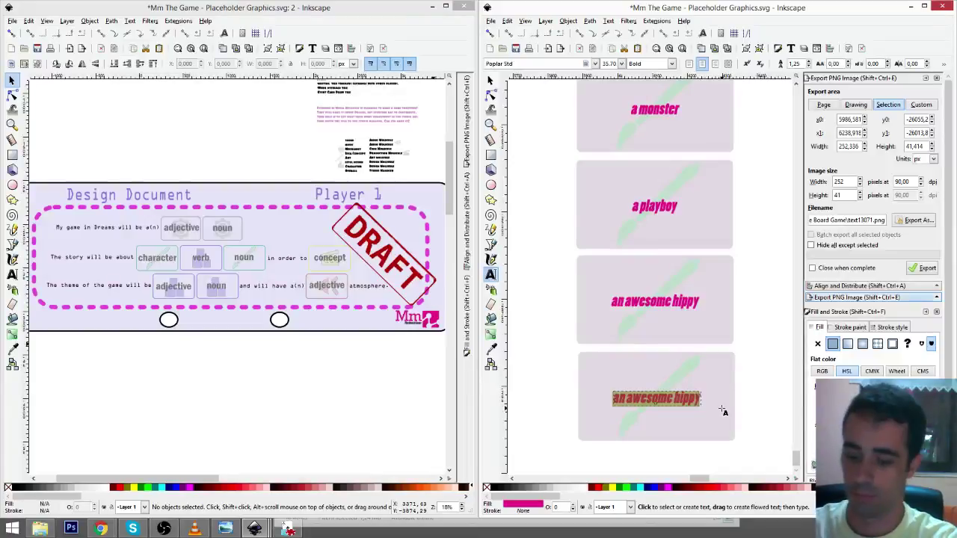
type("a tur")
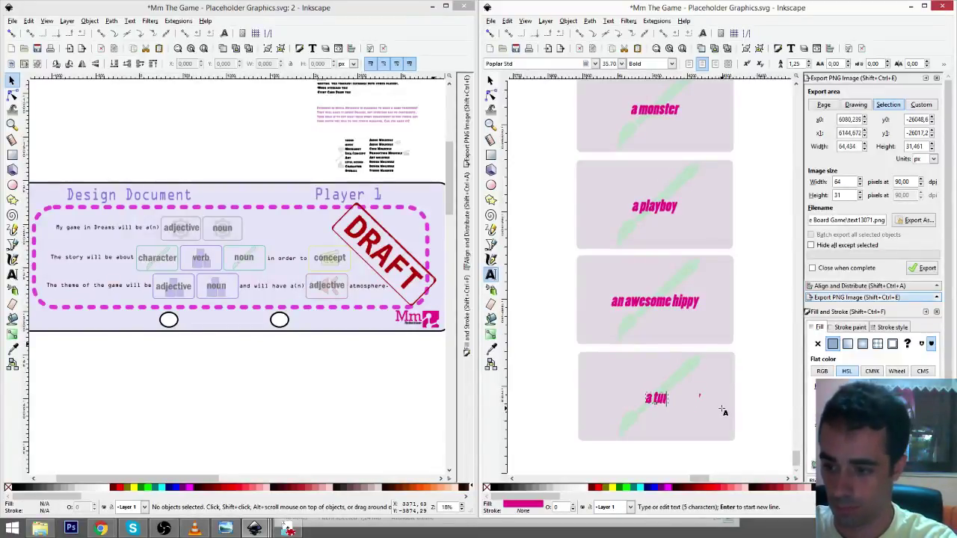
type("t")
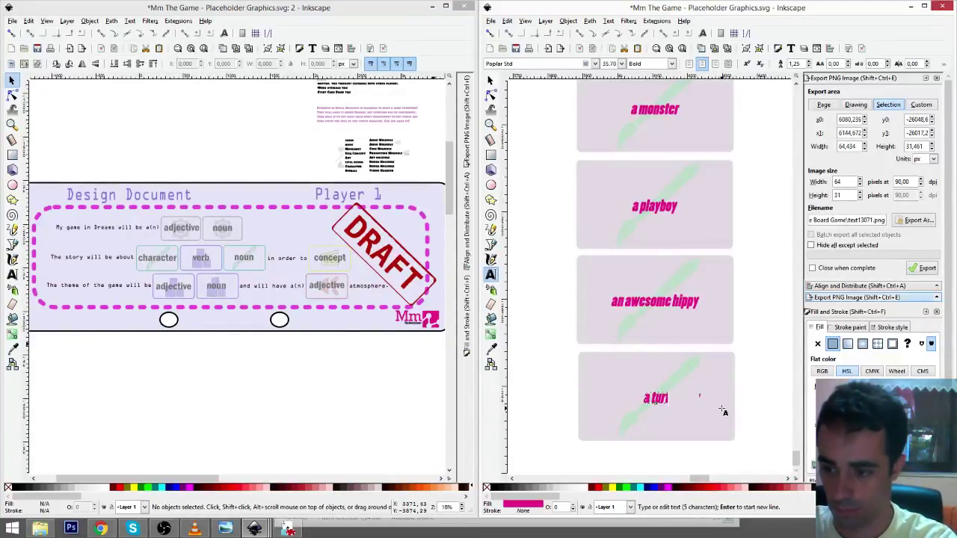
type("le with a")
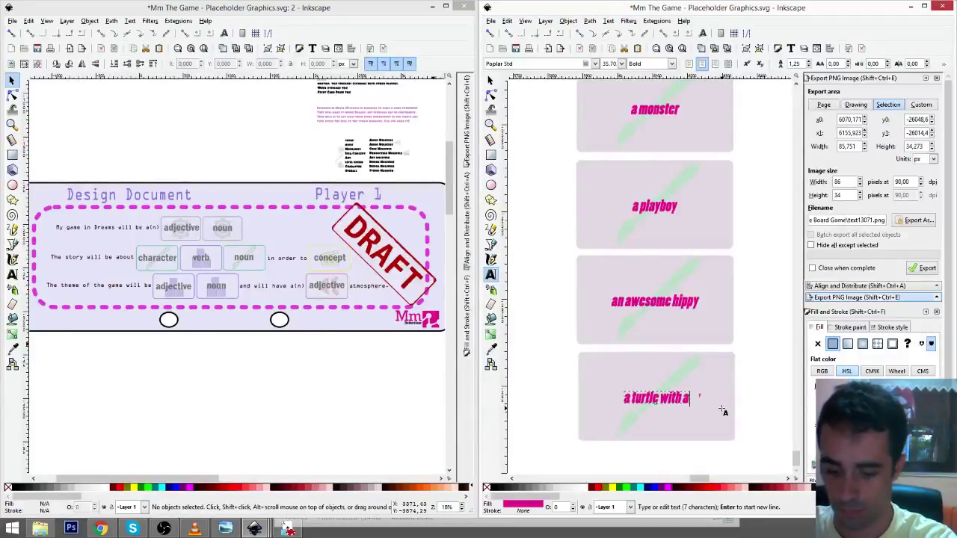
type(" hat")
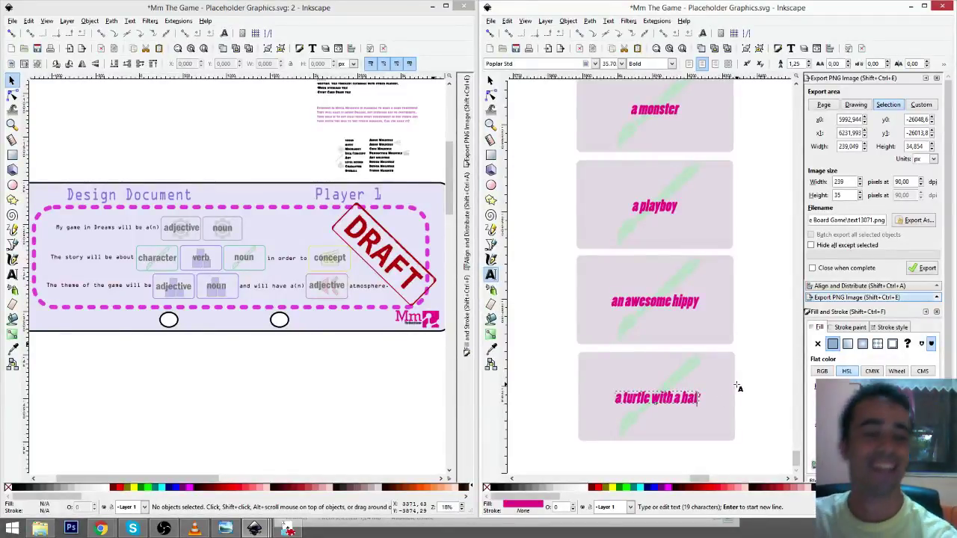
key("F1")
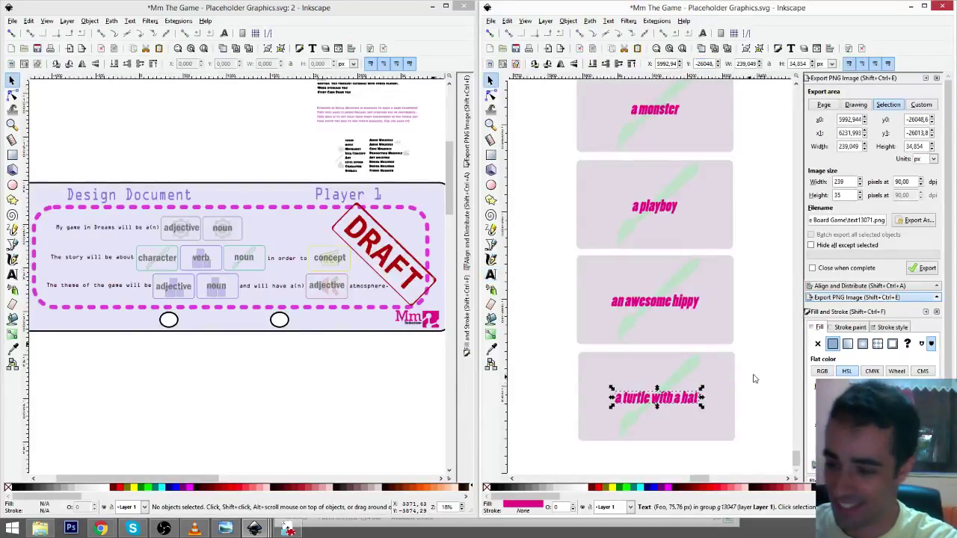
left_click(754, 378)
- Duplicate the "a turtle with a hat" card and place the copy directly below it
left_click(727, 380)
left_click_drag(724, 393, 724, 371)
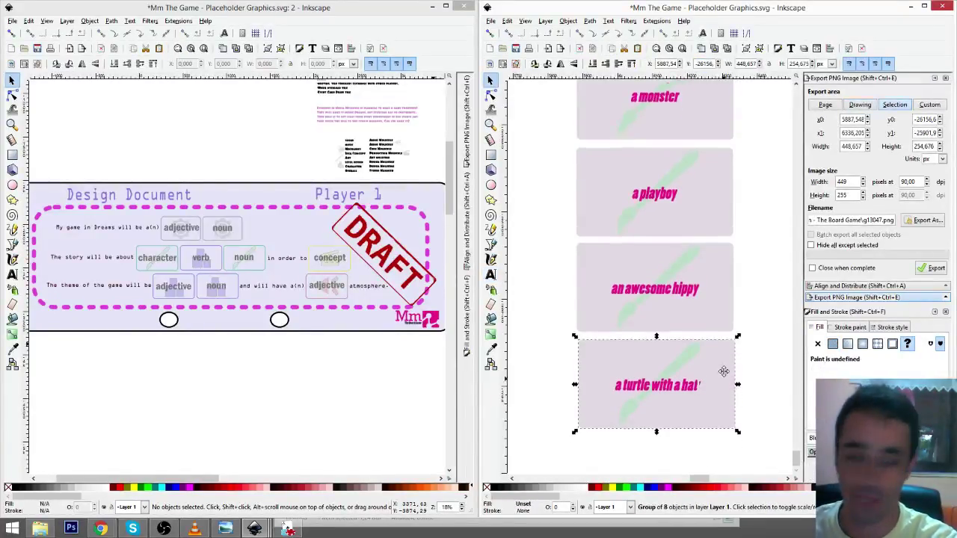
scroll(723, 371, "down", 1)
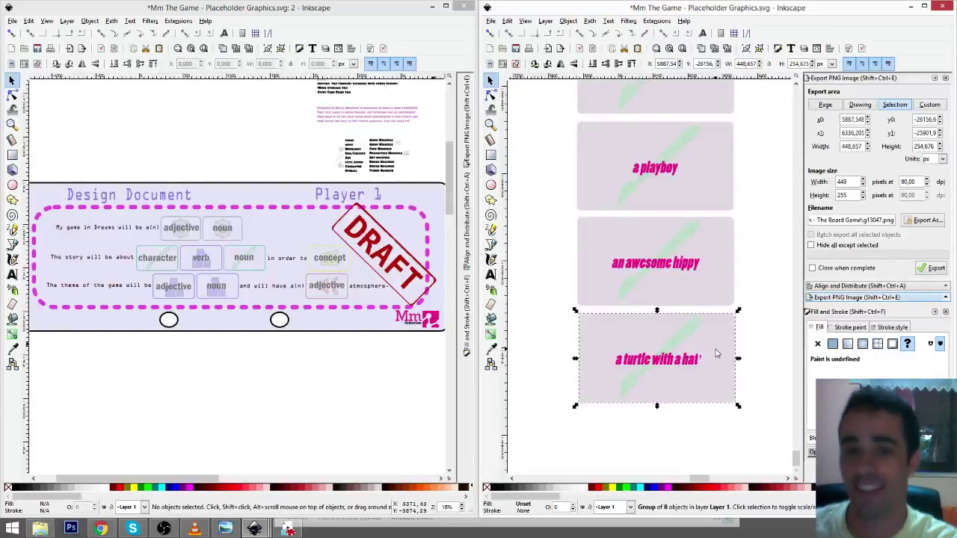
key("ctrl+d")
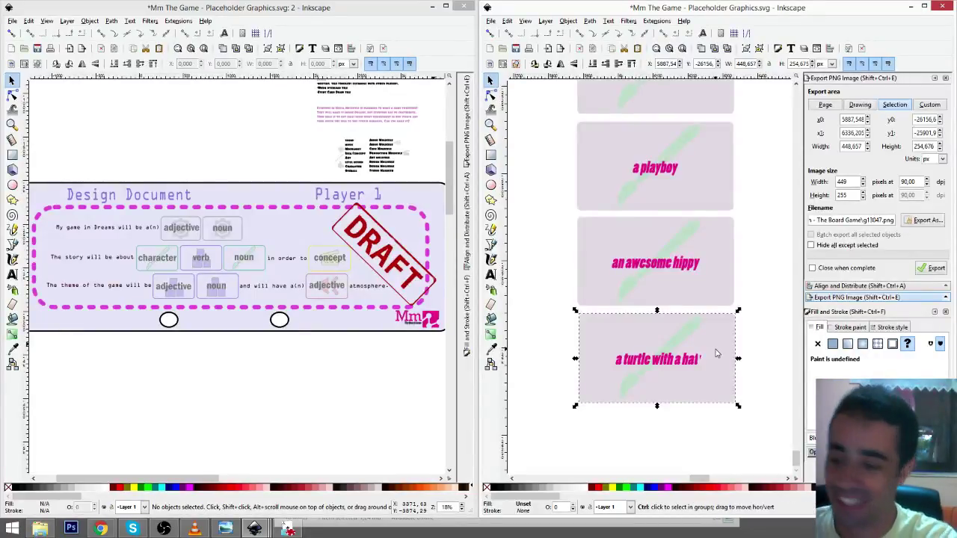
left_click_drag(716, 353, 720, 434)
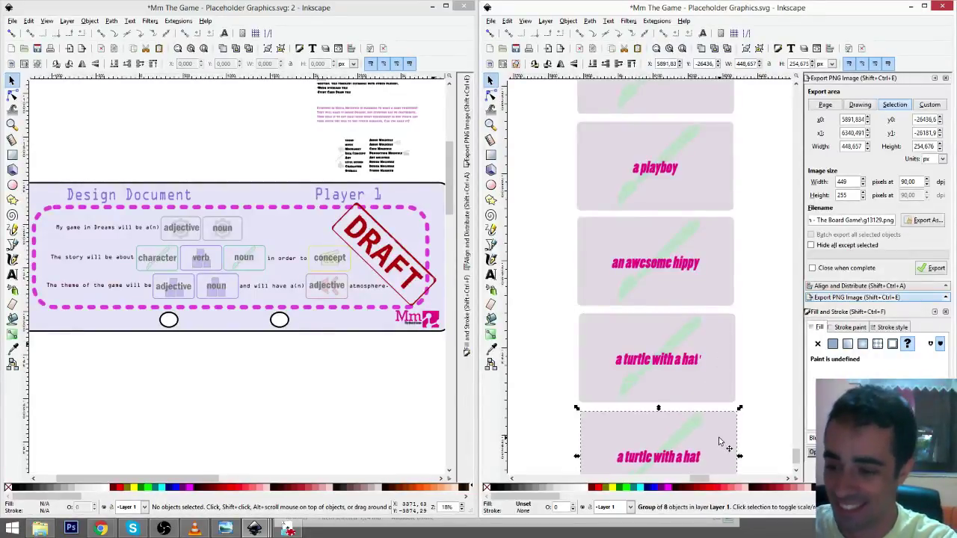
scroll(719, 434, "down", 3)
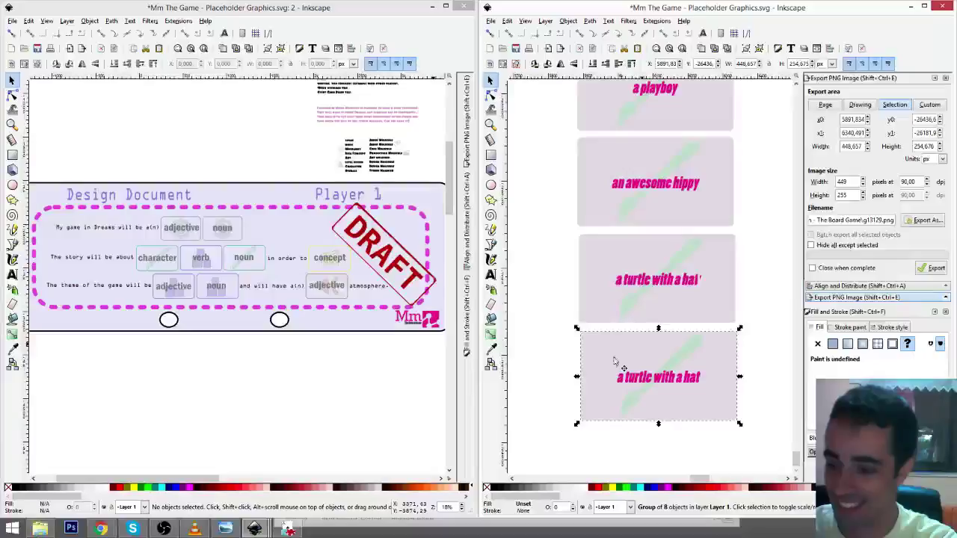
- Replace the text on the new bottom card with "a musical whoopee cushion", fixing the spelling of "whoopee"
key("t")
left_click_drag(617, 377, 703, 379)
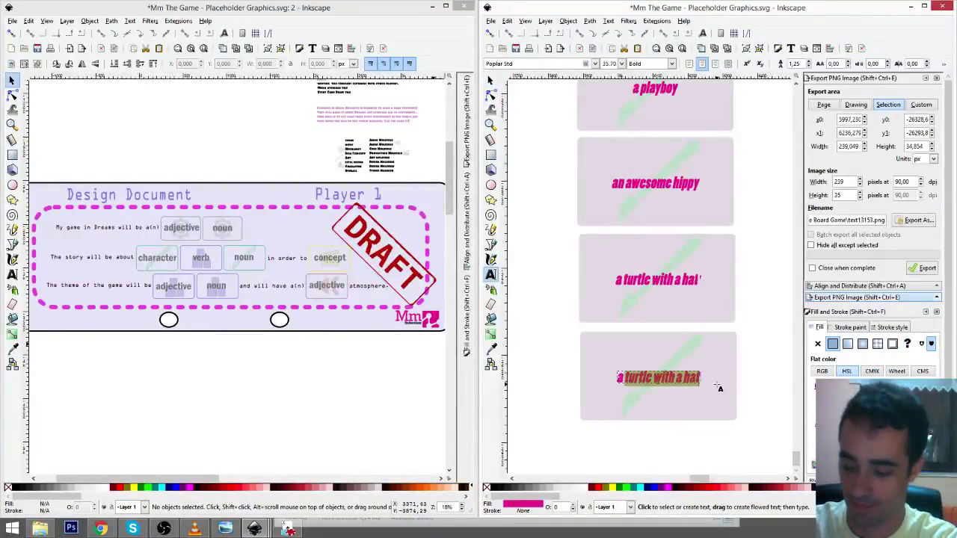
type("a musical")
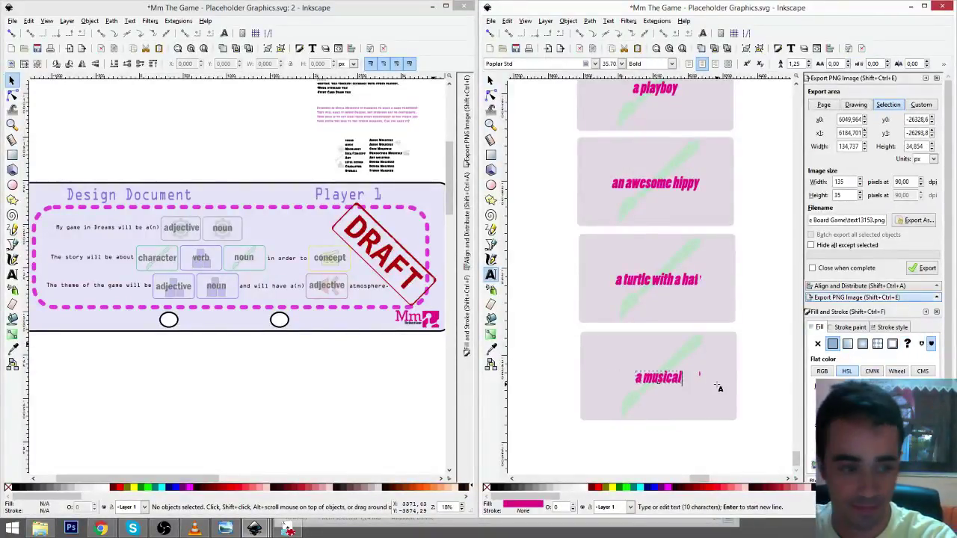
type(" w")
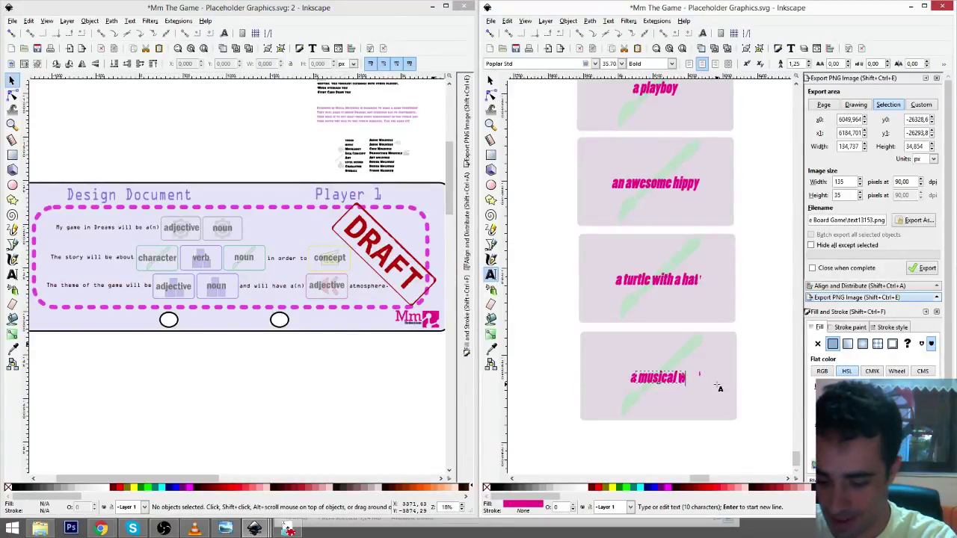
type("jopp")
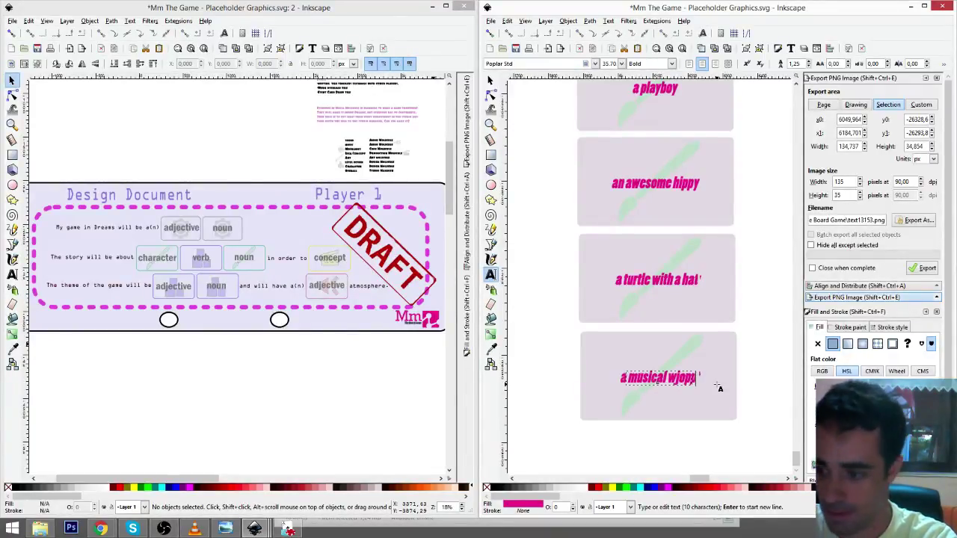
type("ece")
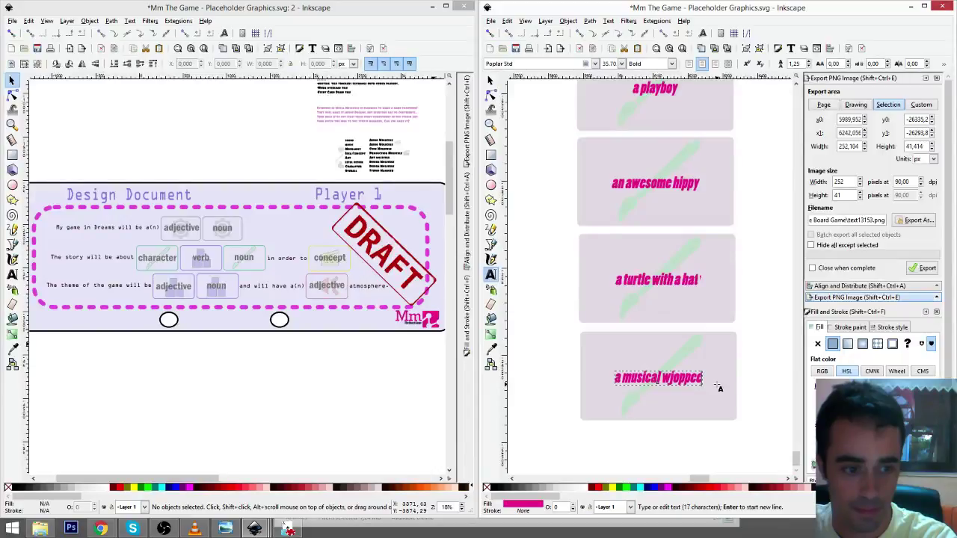
key("Left")
key("Left")
key("BackSpace")
key("Left")
key("Left")
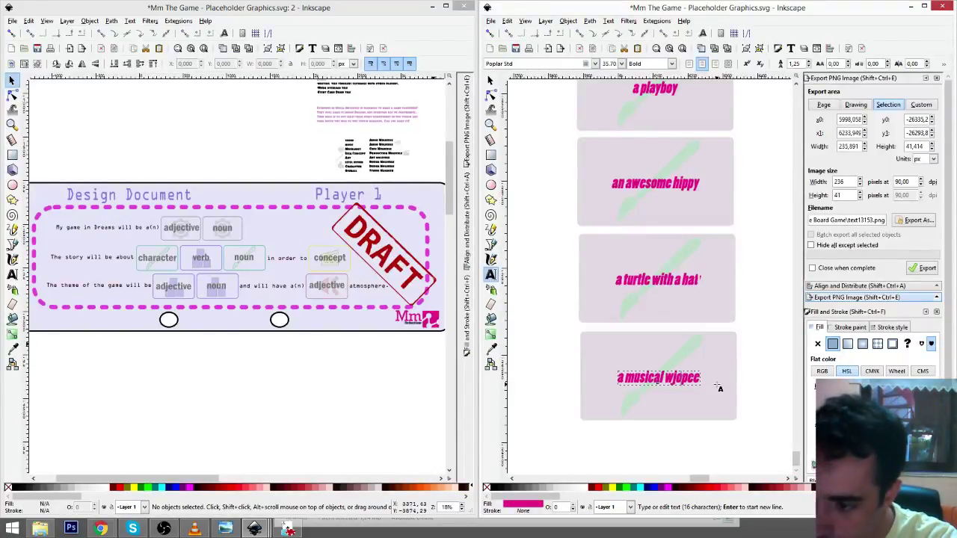
key("BackSpace")
type("h")
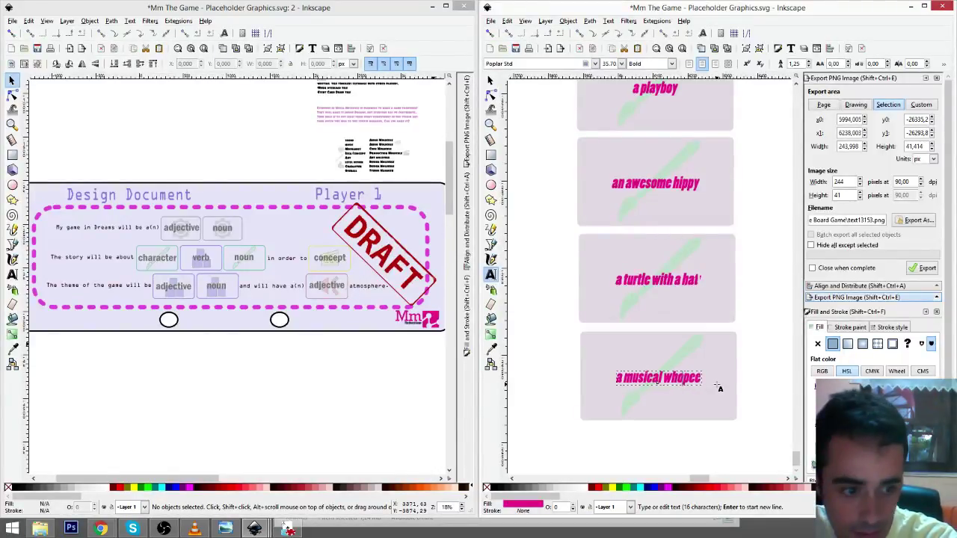
type("oopee")
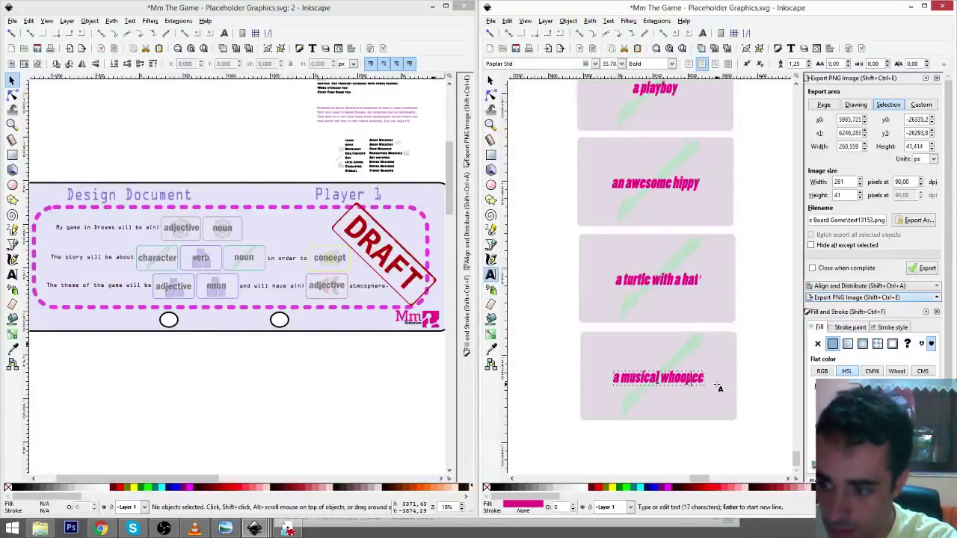
type(" cushion")
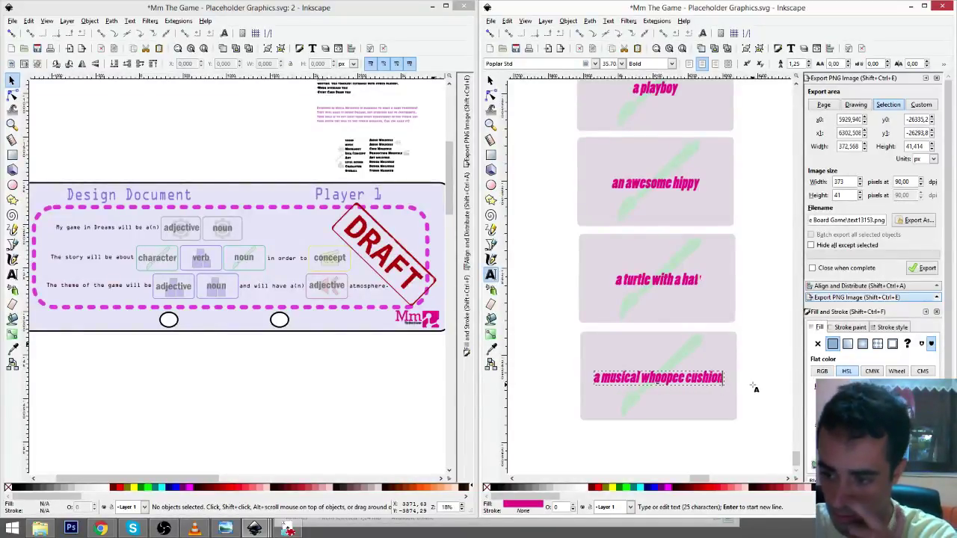
key("F1")
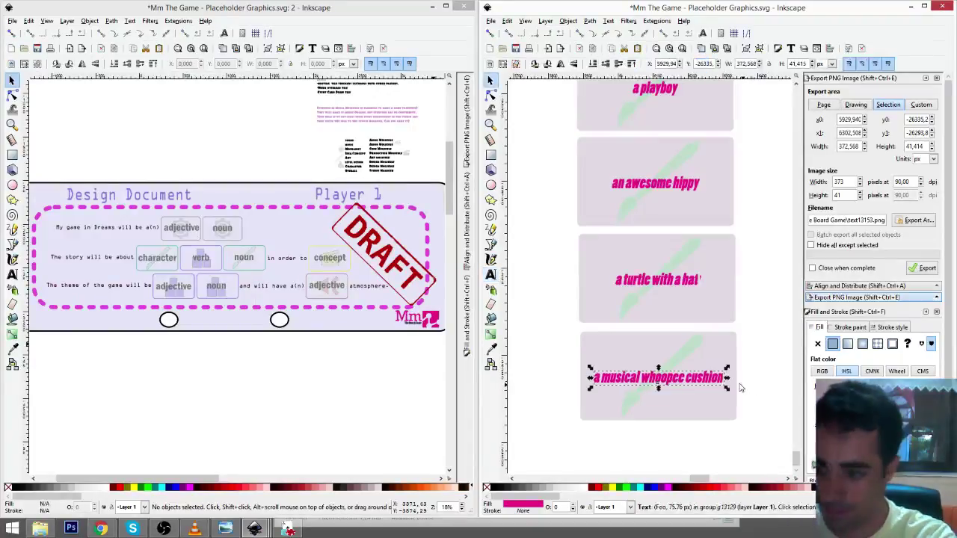
- Duplicate the "a musical whoopee cushion" card and place the copy directly below it
left_click(724, 347)
key("ctrl+d")
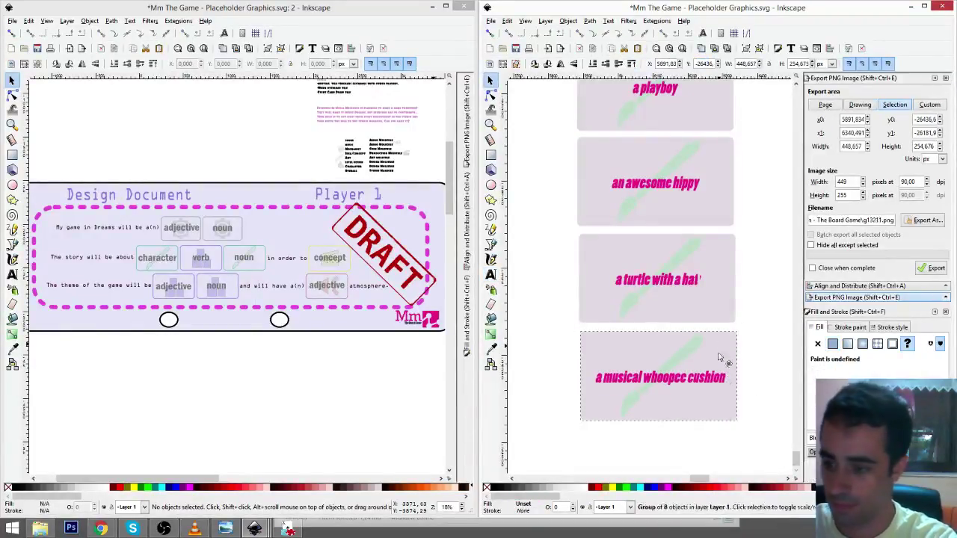
left_click_drag(718, 359, 722, 448)
scroll(714, 428, "down", 4)
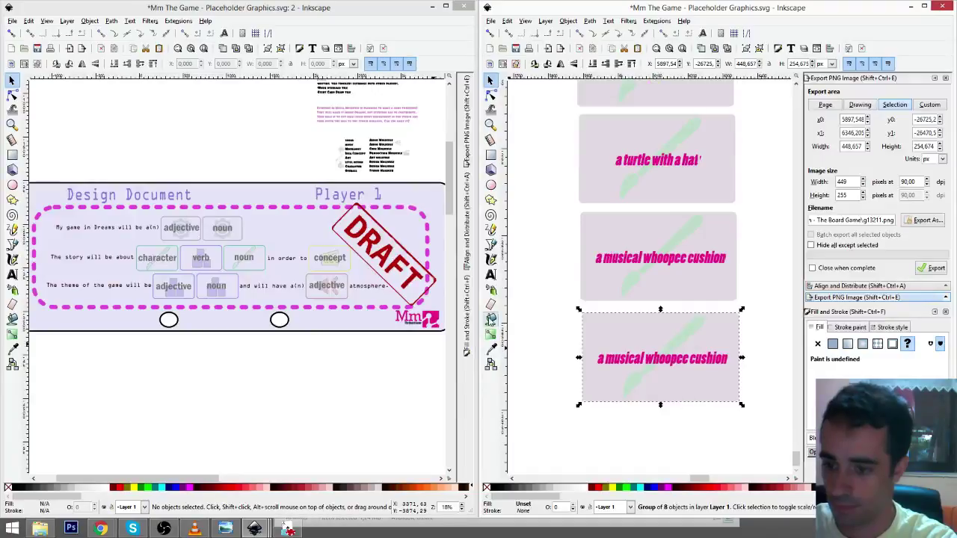
- Replace the text on the new bottom card with "a tiger"
left_click(491, 274)
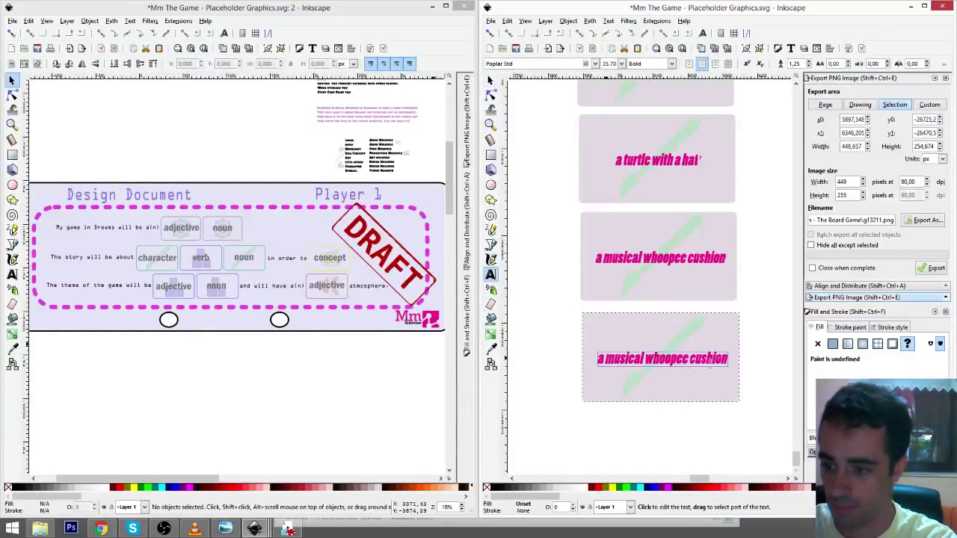
left_click_drag(599, 359, 744, 358)
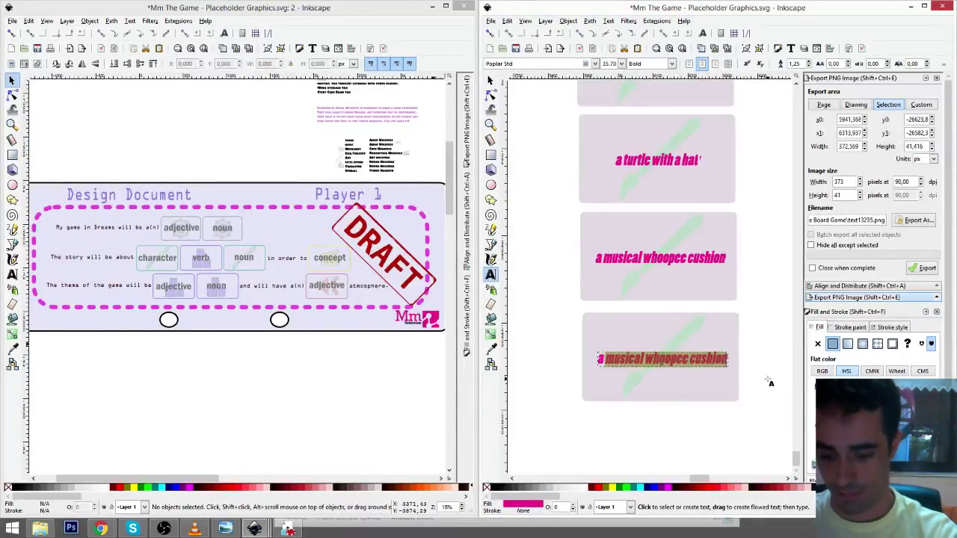
type("a tige")
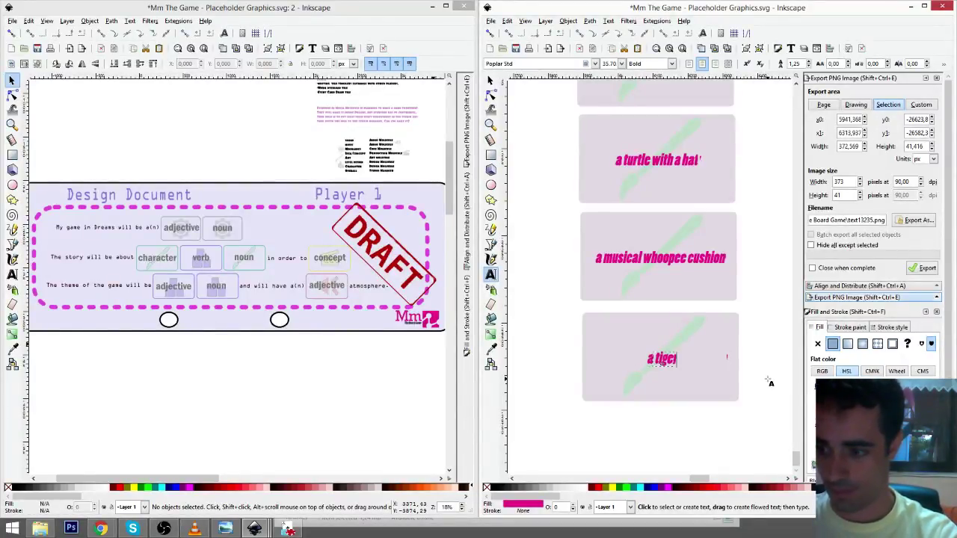
type("r")
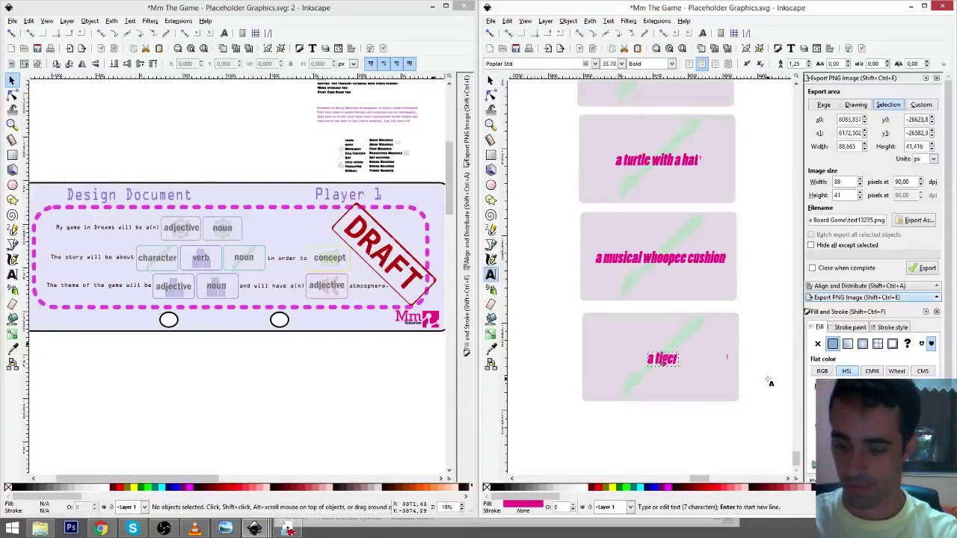
- Change the article and insert an adjective so the bottom card's text reads "an awkward tiger"
key("ctrl+Left")
type("e")
key("BackSpace")
key("BackSpace")
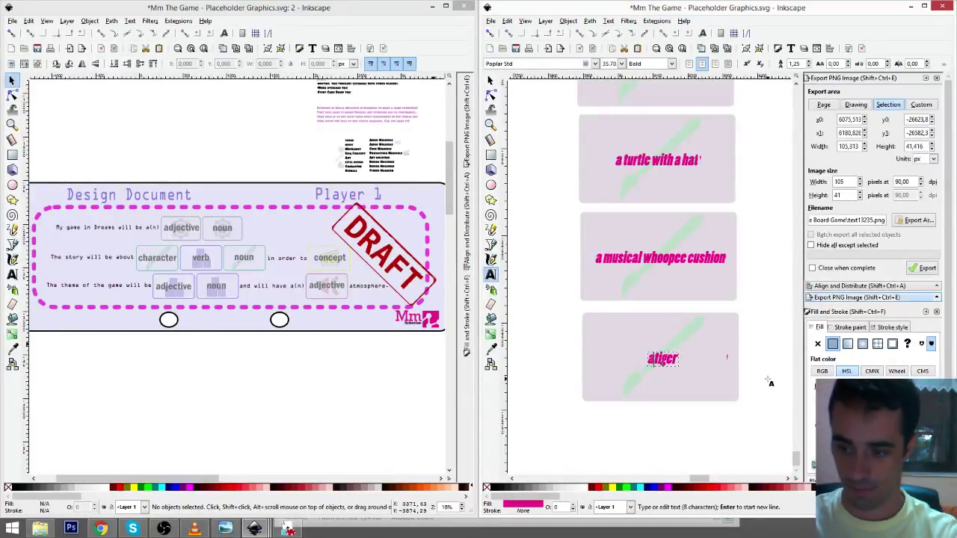
key("BackSpace")
key("BackSpace")
type("n ")
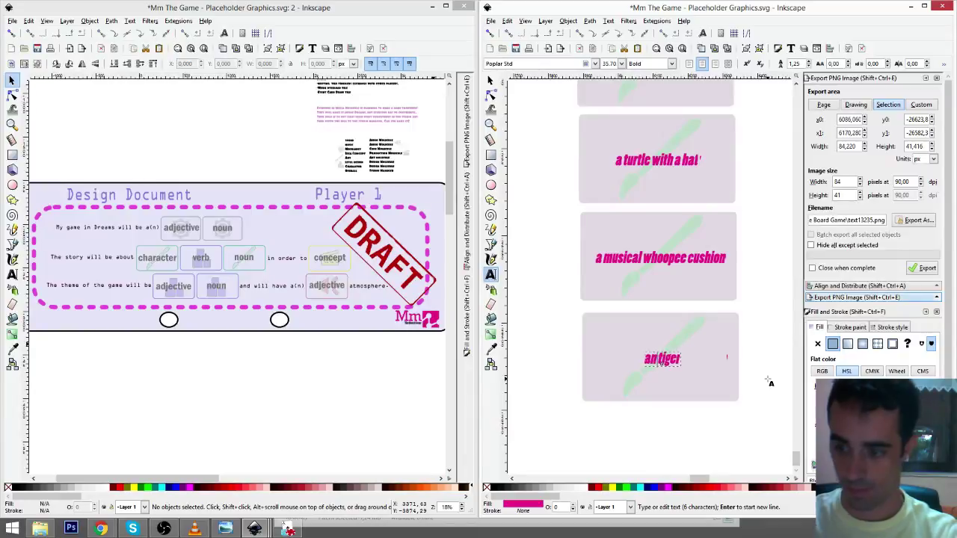
type("awkawrd")
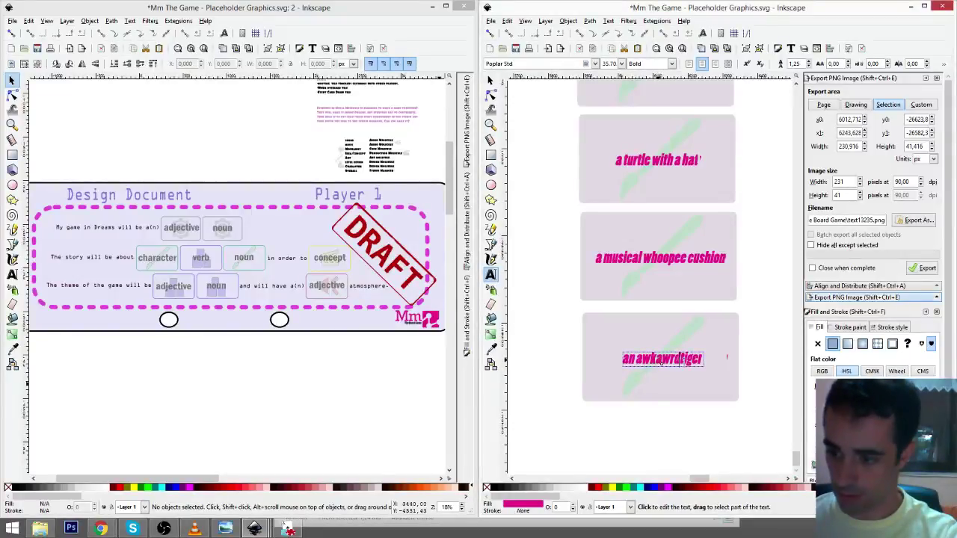
key("BackSpace")
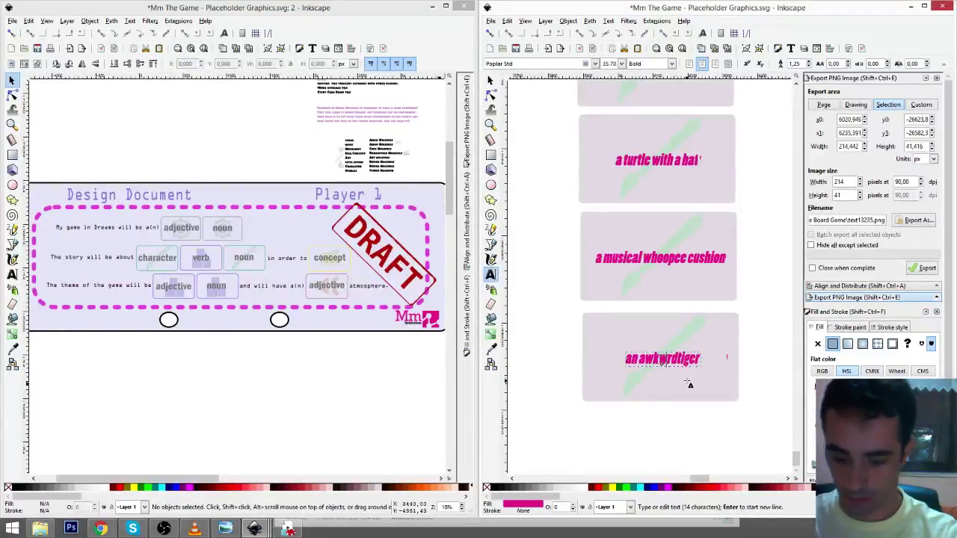
key("Right")
type("a")
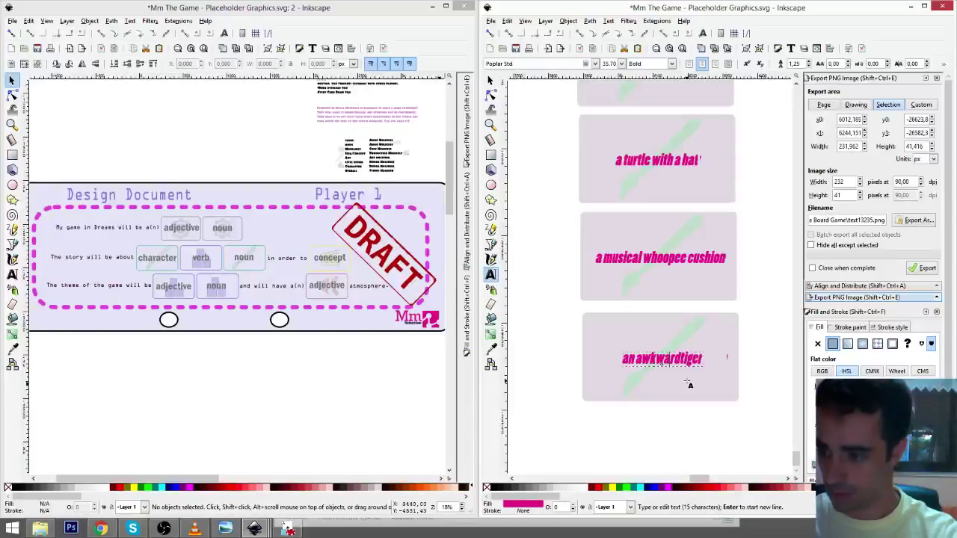
key("Right")
key("Right")
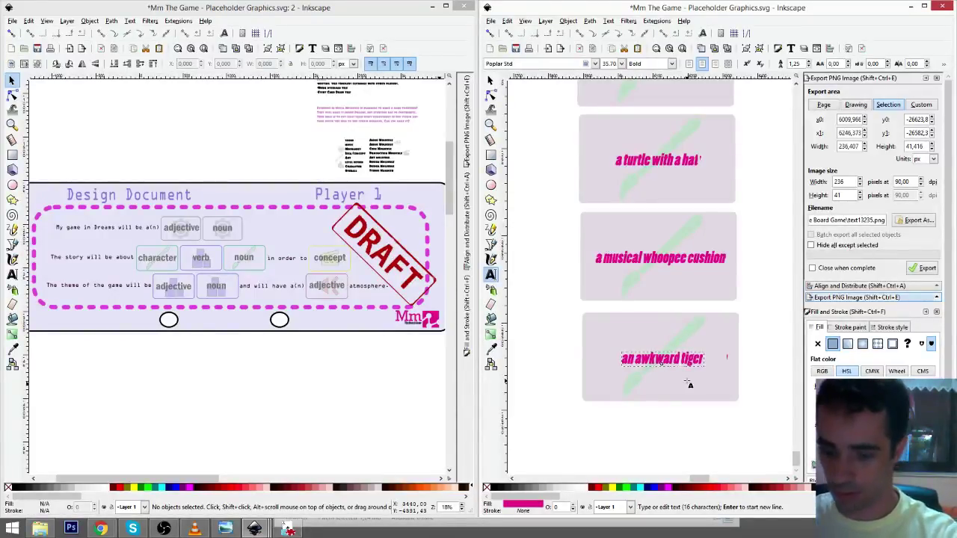
- Nudge the "an awkward tiger" text slightly downward on its card and deselect it
key("F1")
left_click_drag(685, 363, 687, 366)
left_click(764, 402)
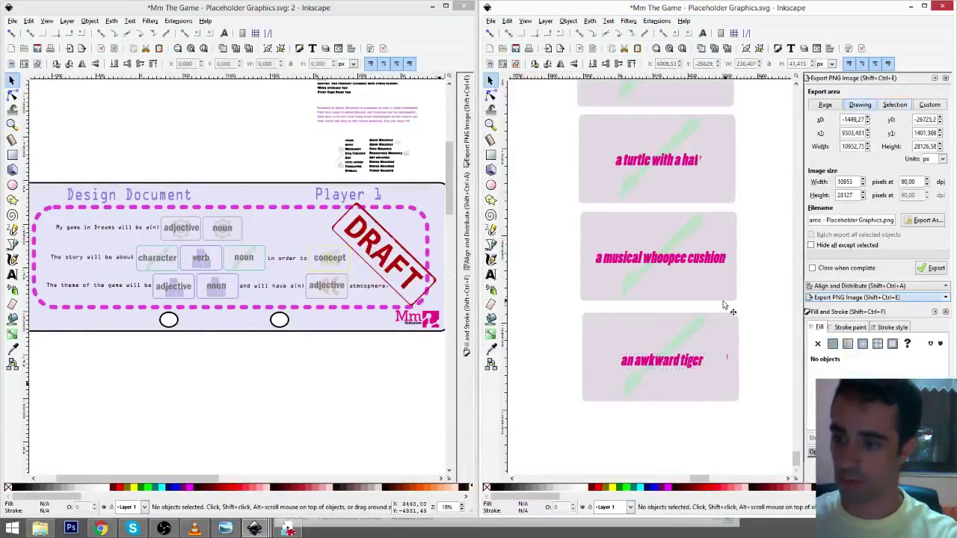
- Duplicate the "an awkward tiger" card and place the copy directly below it
left_click(717, 335)
scroll(718, 336, "down", 1)
key("ctrl+d")
left_click_drag(720, 321, 706, 405)
- Replace the text on the new bottom card with "a kangaroo"
left_click(490, 274)
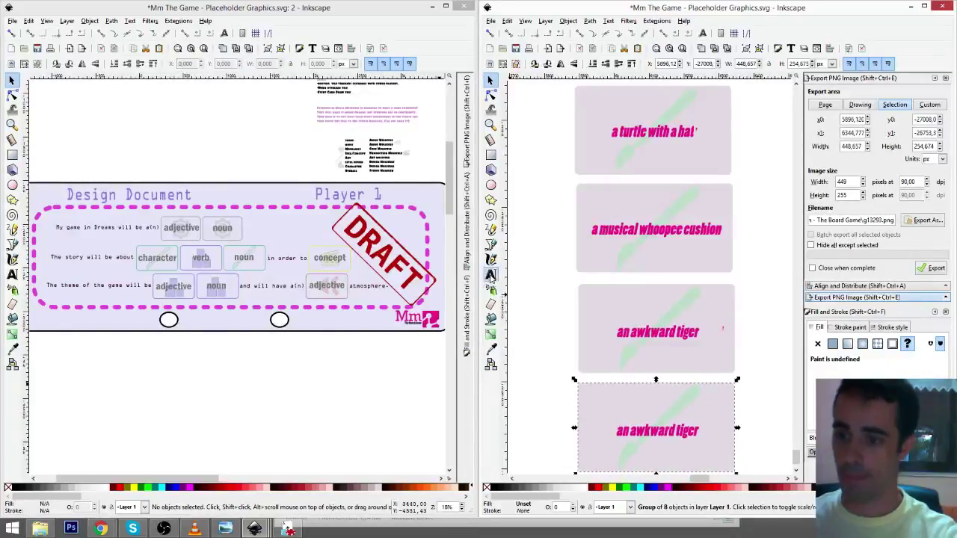
left_click(620, 431)
left_click_drag(631, 432, 701, 432)
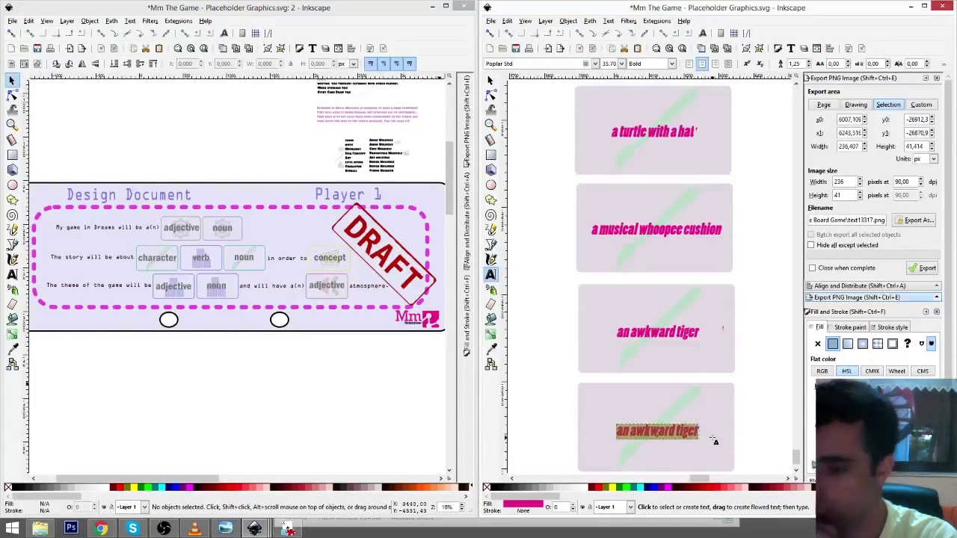
type("a ")
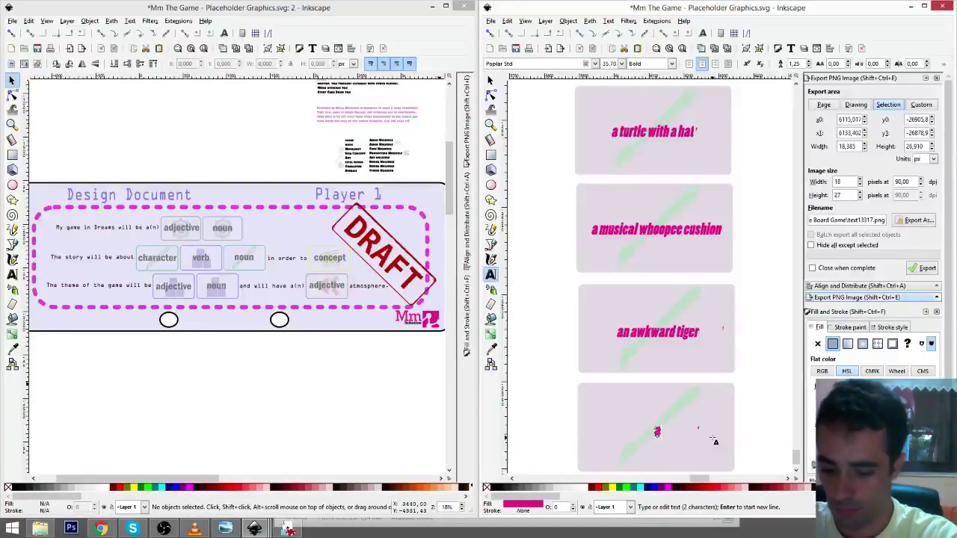
type("kan")
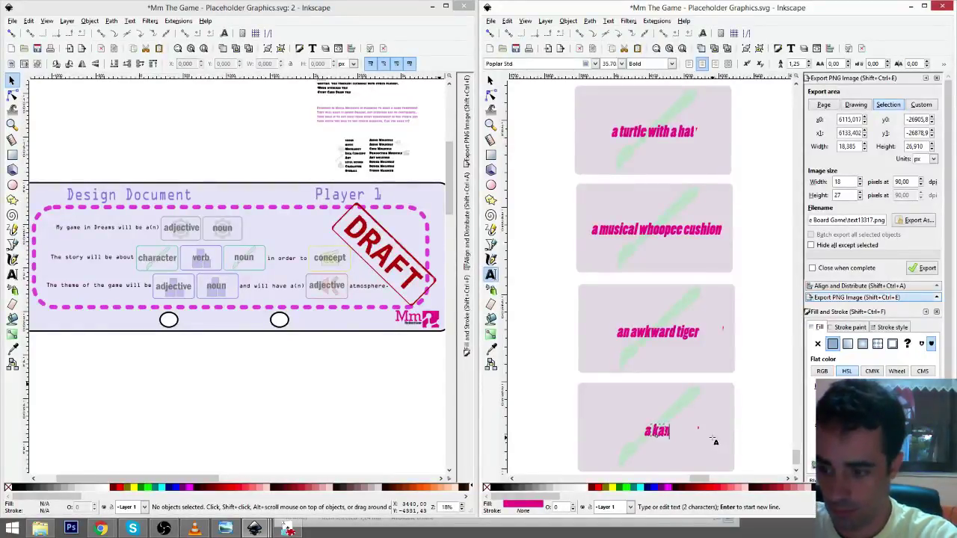
type("garoo")
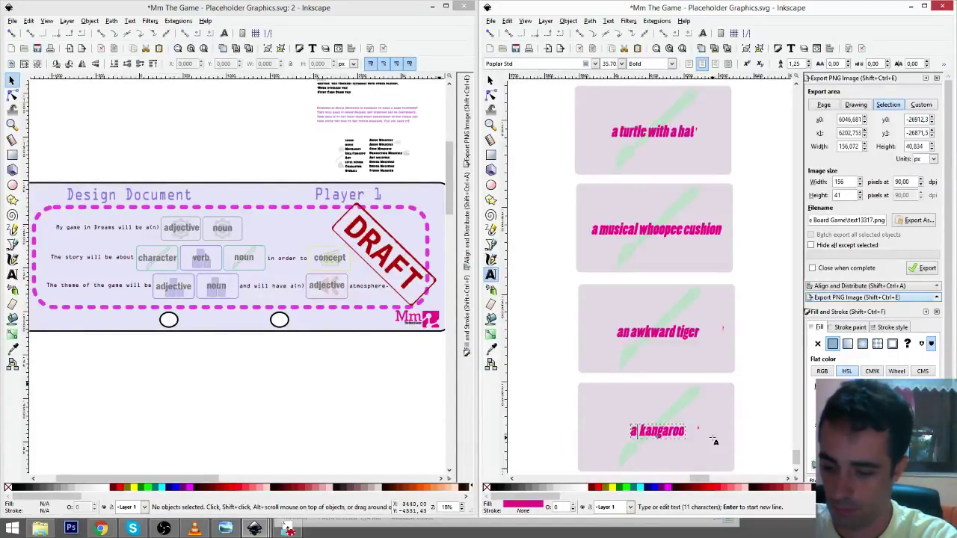
- Insert "superstar" before the noun so the bottom card's text reads "a superstar kangaroo", and deselect it
type("sup")
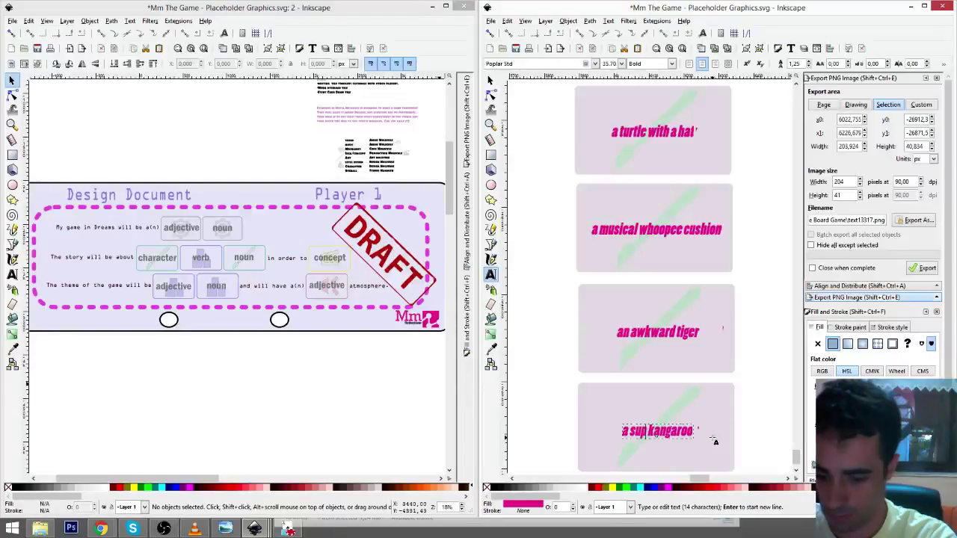
type("er")
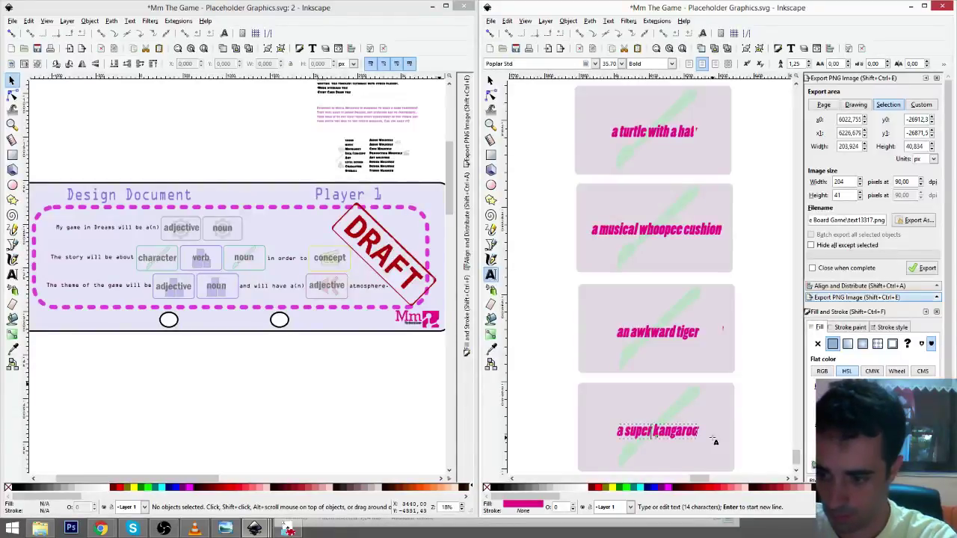
type("star")
key("F1")
key("Escape")
- Duplicate the "a superstar kangaroo" card and place the copy directly below it
scroll(751, 299, "down", 3)
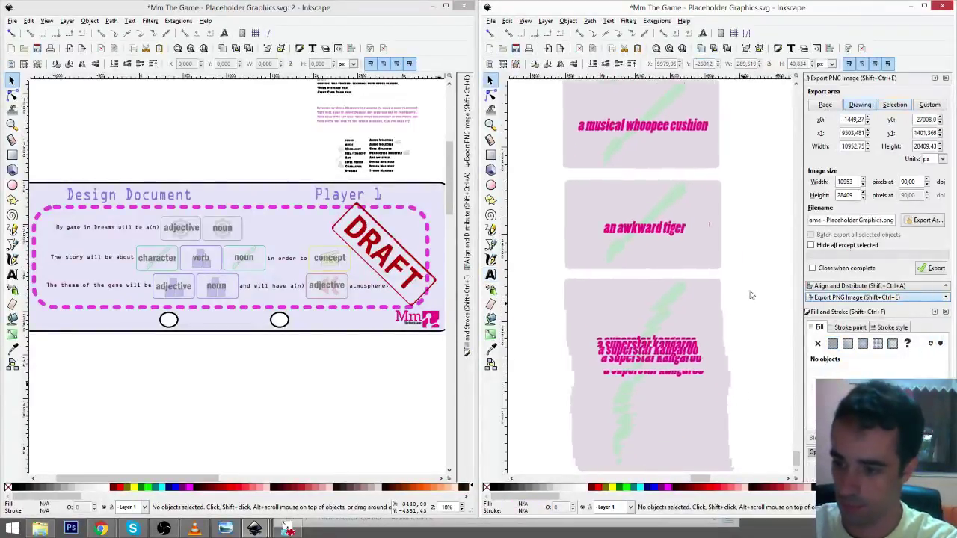
left_click(715, 294)
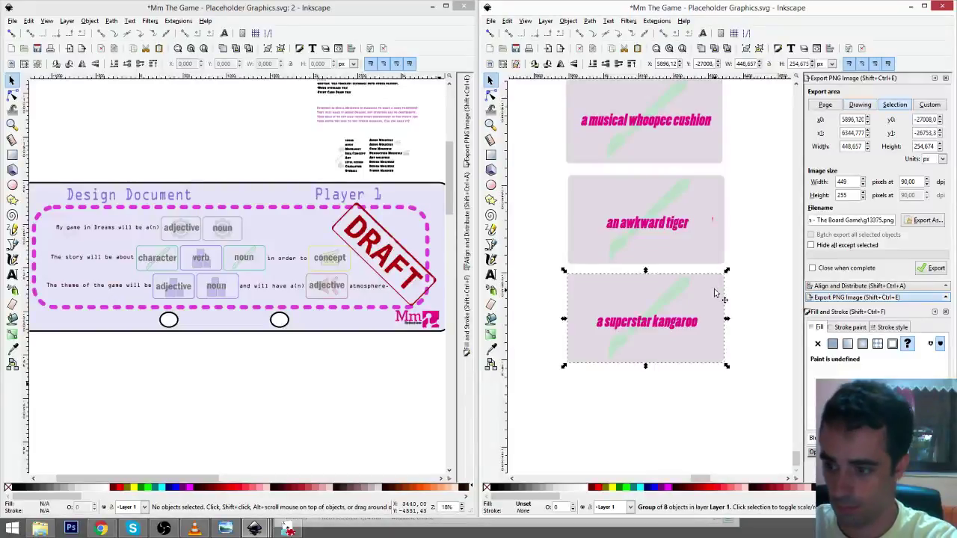
key("ctrl+d")
left_click_drag(714, 293, 715, 388)
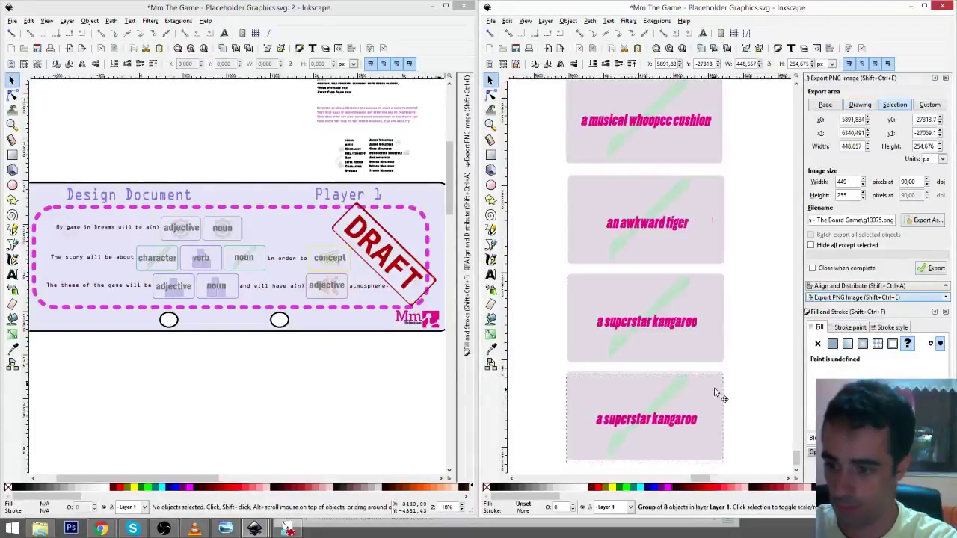
- Replace the text on the new bottom card with "a person with no sense of humour"
left_click(490, 275)
left_click(607, 419)
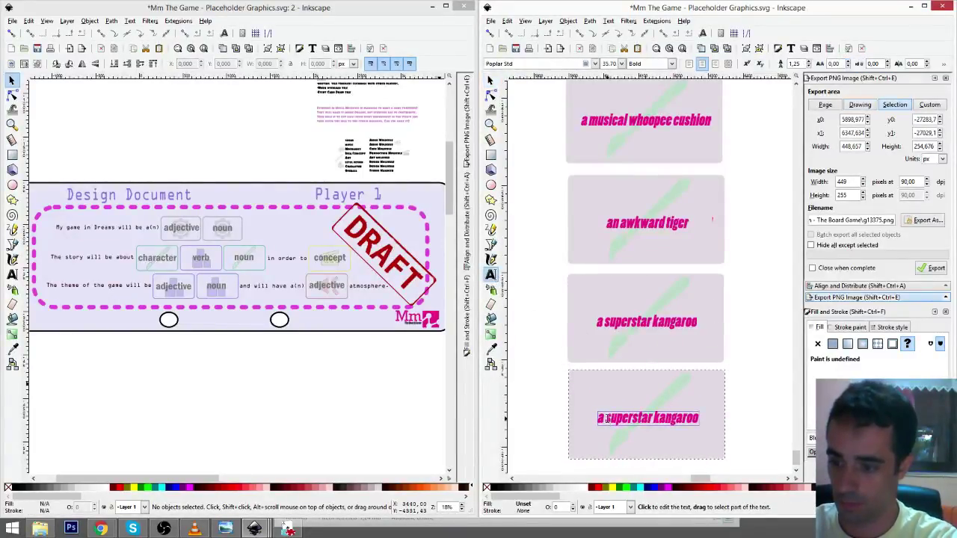
left_click_drag(598, 418, 721, 419)
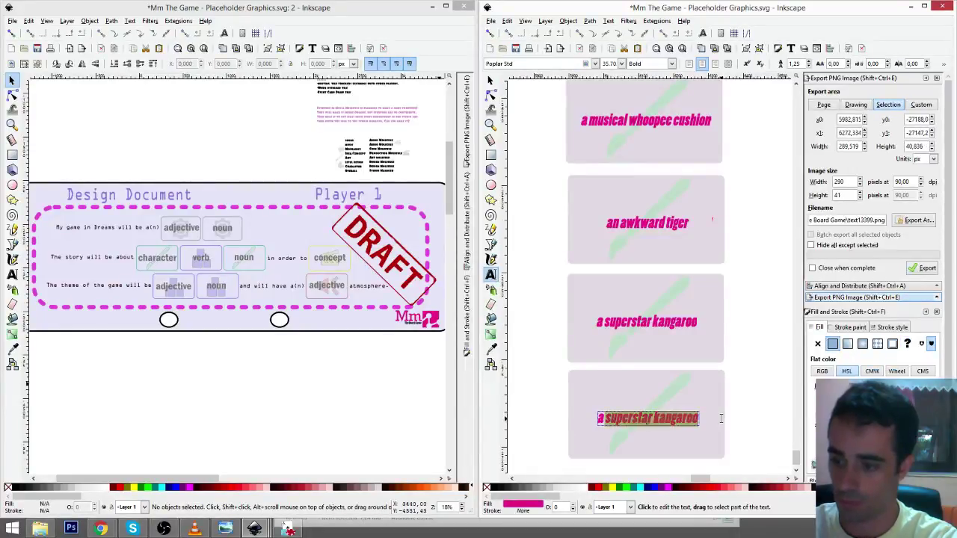
key("BackSpace")
type("a")
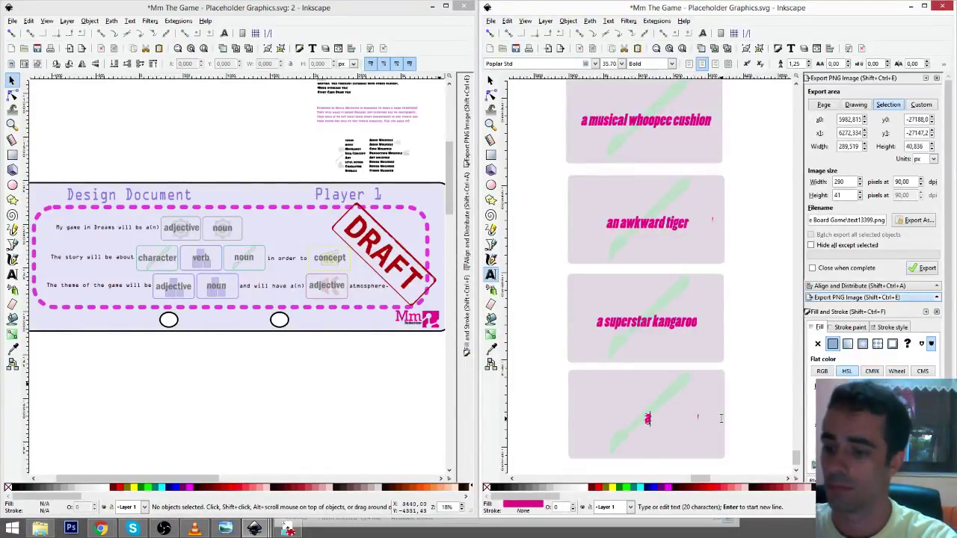
type(" person")
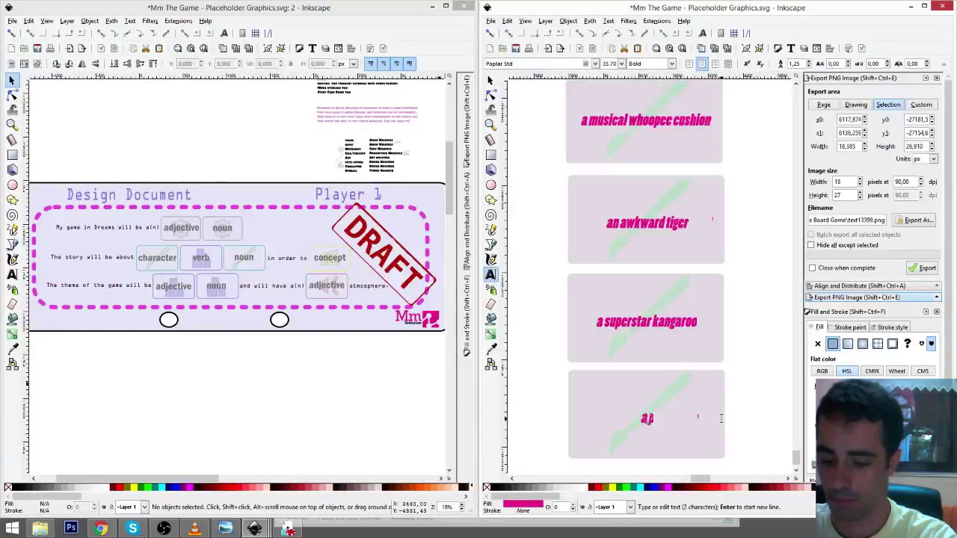
type(" wi")
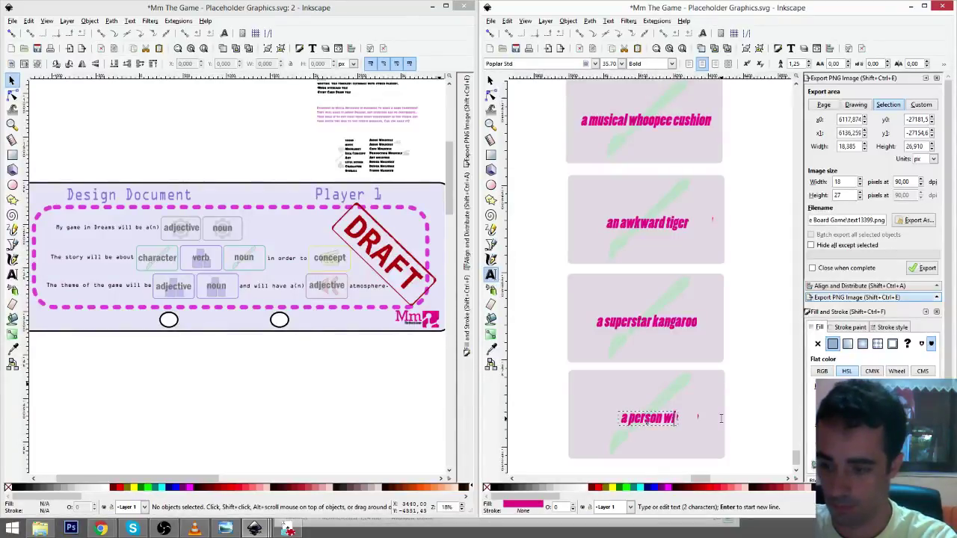
type("th no")
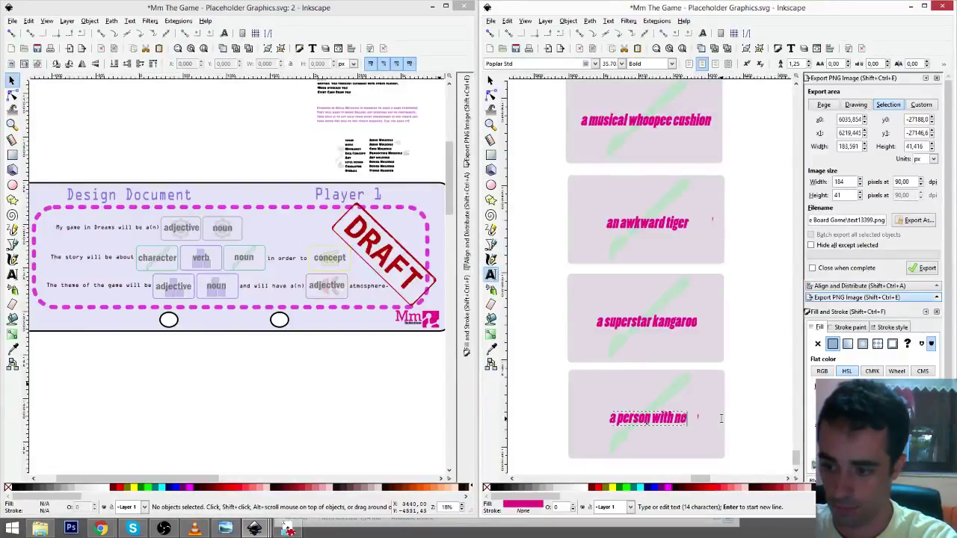
type(" sense of")
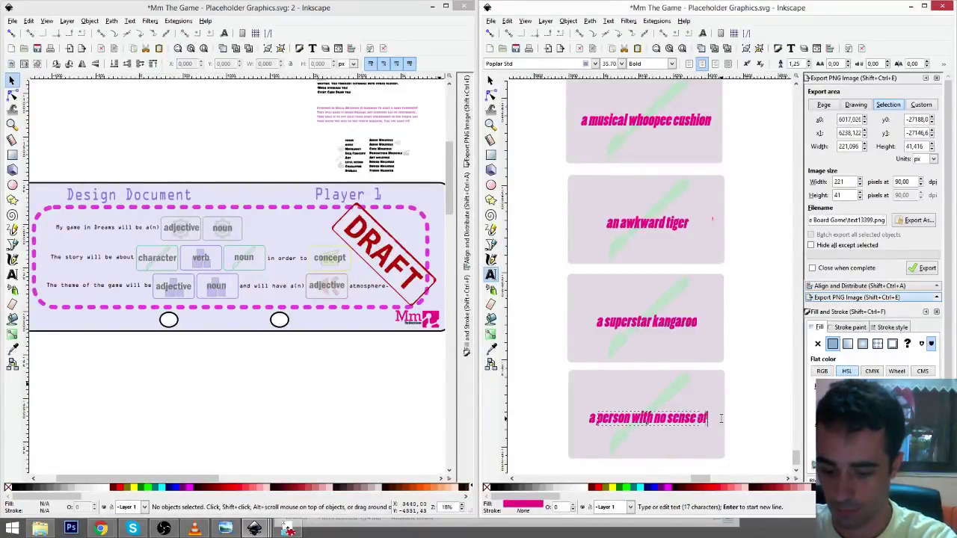
type(" humour")
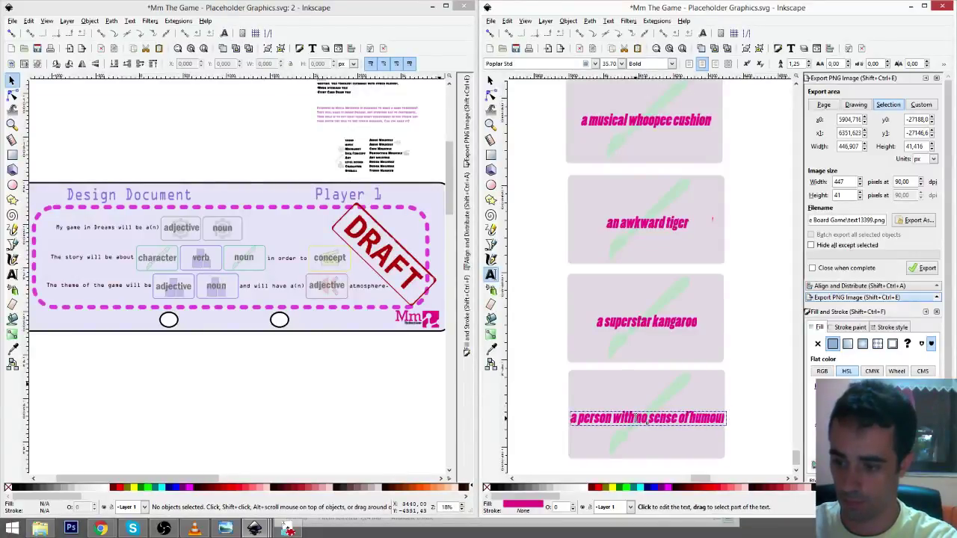
- Break the bottom card's text into two lines before "no sense of humour"
left_click(725, 430)
key("ctrl+Left")
key("ctrl+Left")
key("ctrl+Left")
key("ctrl+Left")
key("Return")
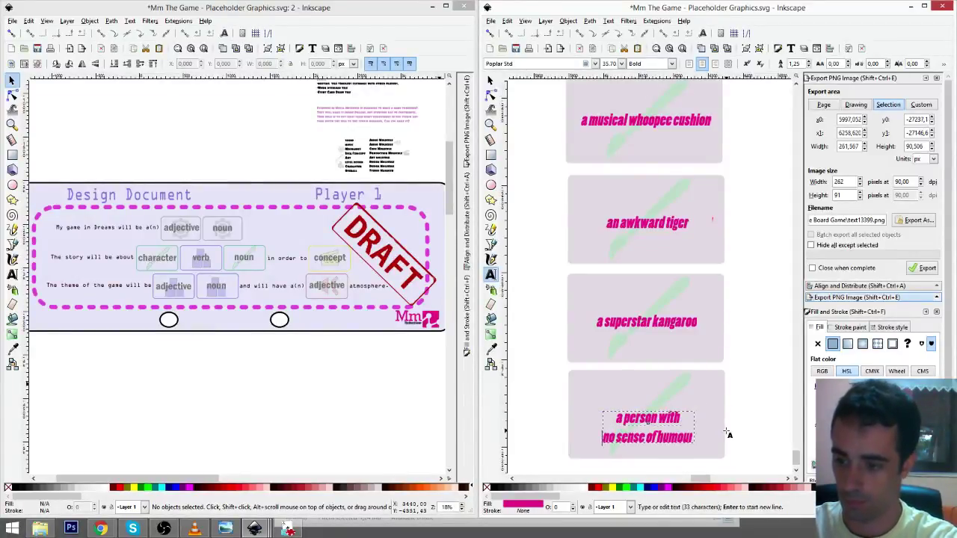
- Move the two-line "a person with no sense of humour" text slightly upward on its card and deselect it
key("F1")
left_click_drag(675, 420, 678, 410)
left_click(760, 415)
- Duplicate the "a person with no sense of humour" card and place the copy directly below it
scroll(731, 342, "down", 2)
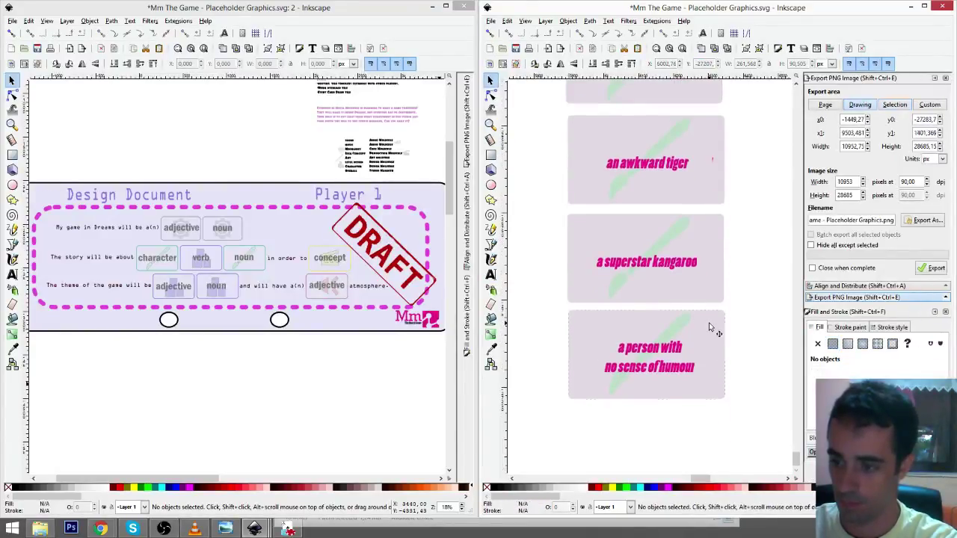
left_click(709, 327)
key("ctrl+d")
left_click_drag(715, 326, 712, 426)
- Replace the new bottom card's text with "a ghost that likes toilets", shift it slightly downward to the card's middle and deselect it
scroll(714, 426, "down", 2)
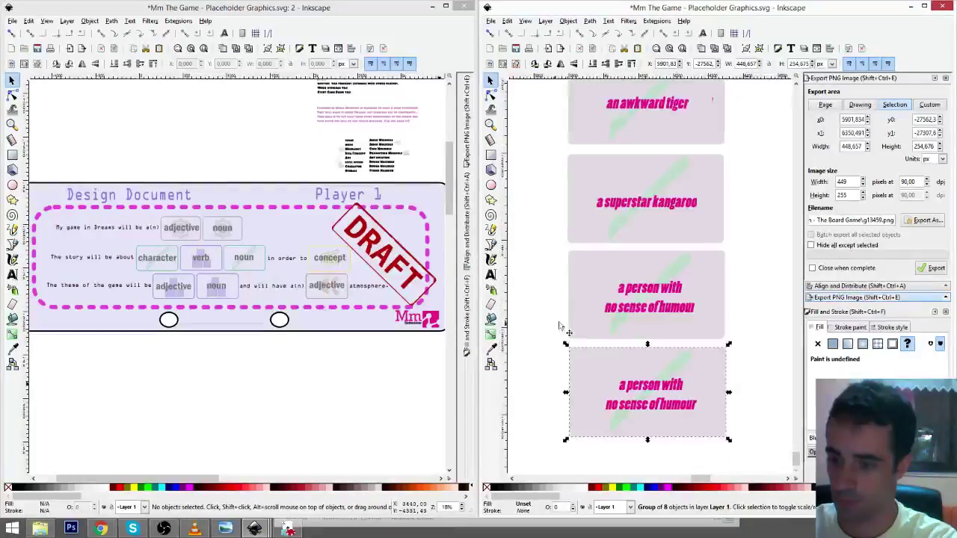
left_click(491, 275)
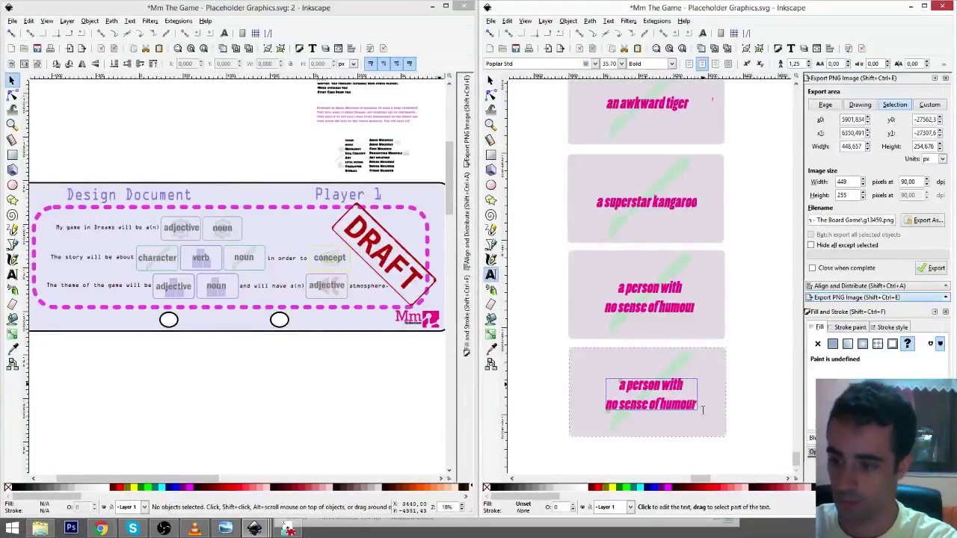
left_click_drag(620, 386, 727, 416)
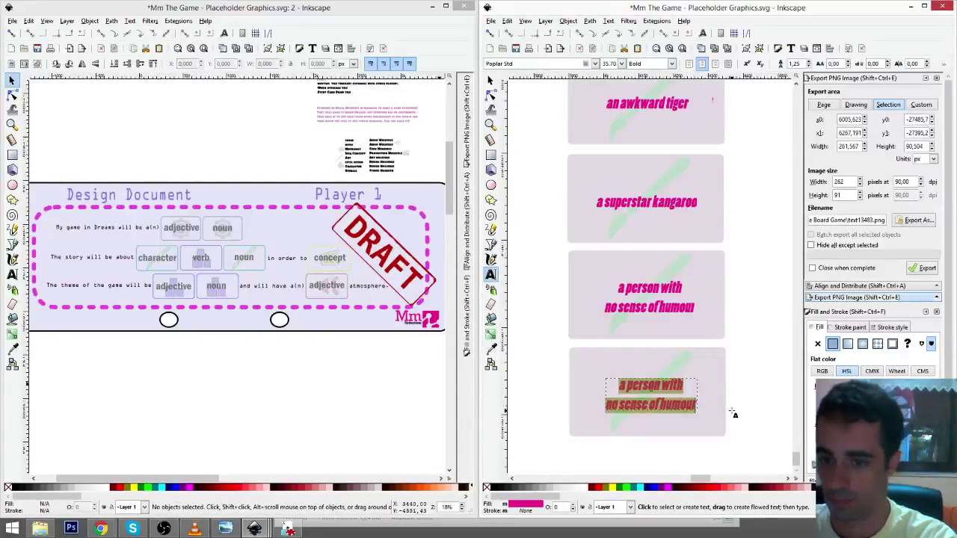
type("a ")
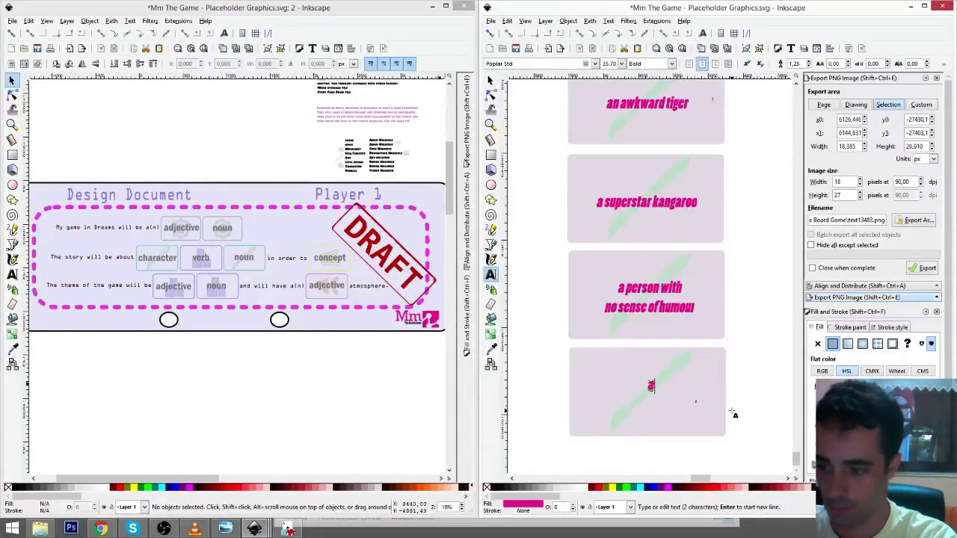
type("ghost")
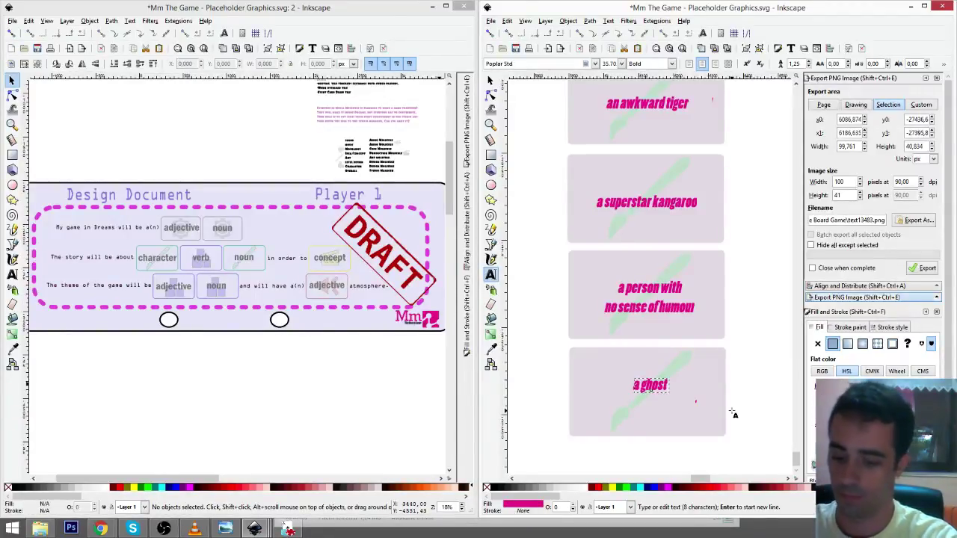
type(" that l")
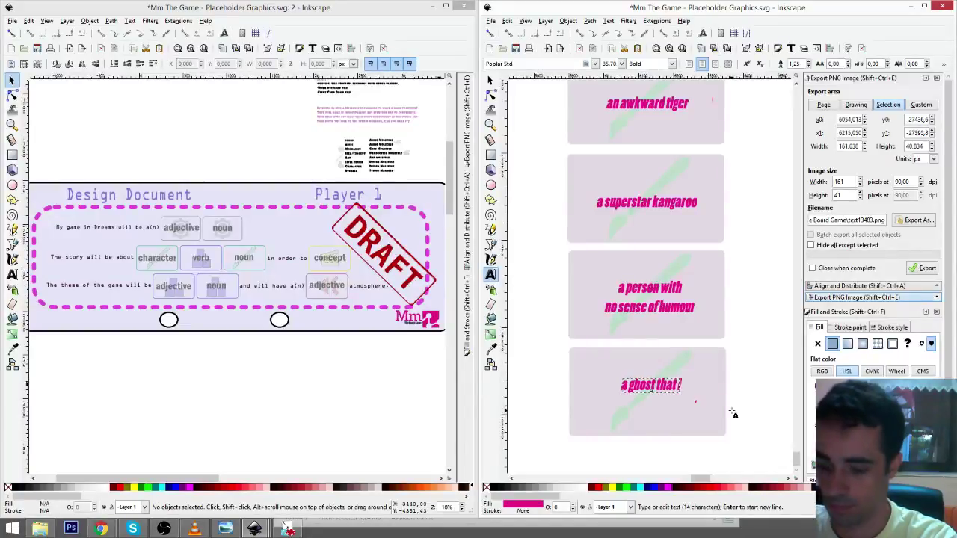
type("ikes t")
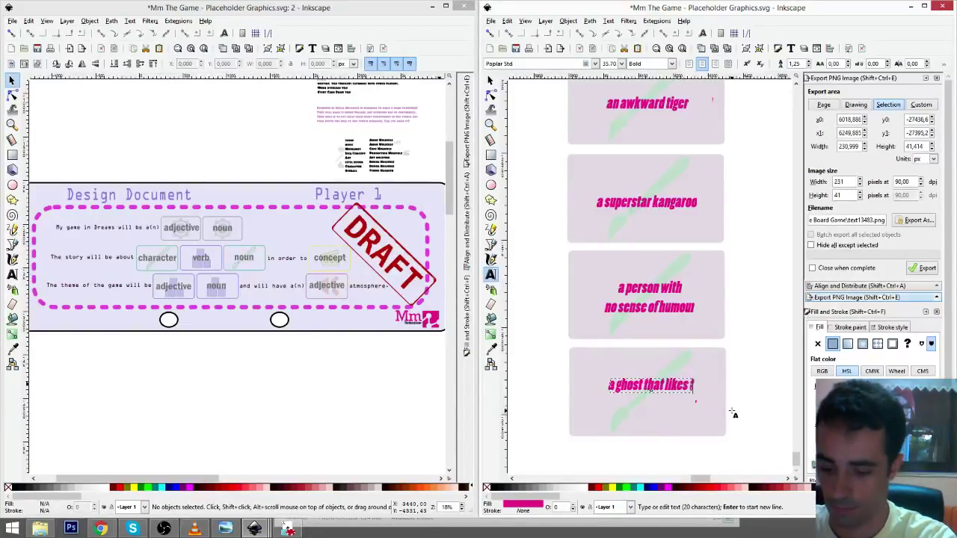
type("oilets")
key("F1")
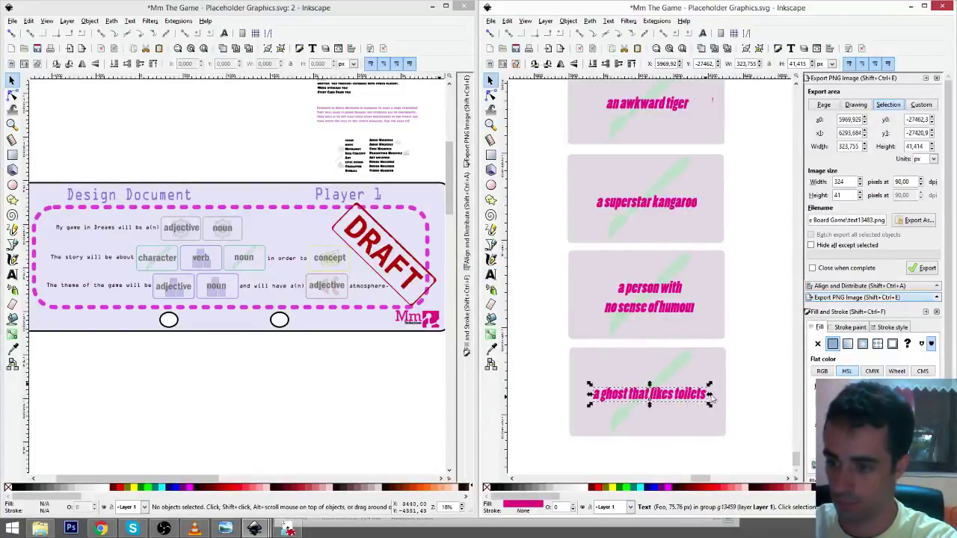
left_click(744, 392)
- Duplicate the "a ghost that likes toilets" card and place the copy directly below it
scroll(750, 379, "down", 2)
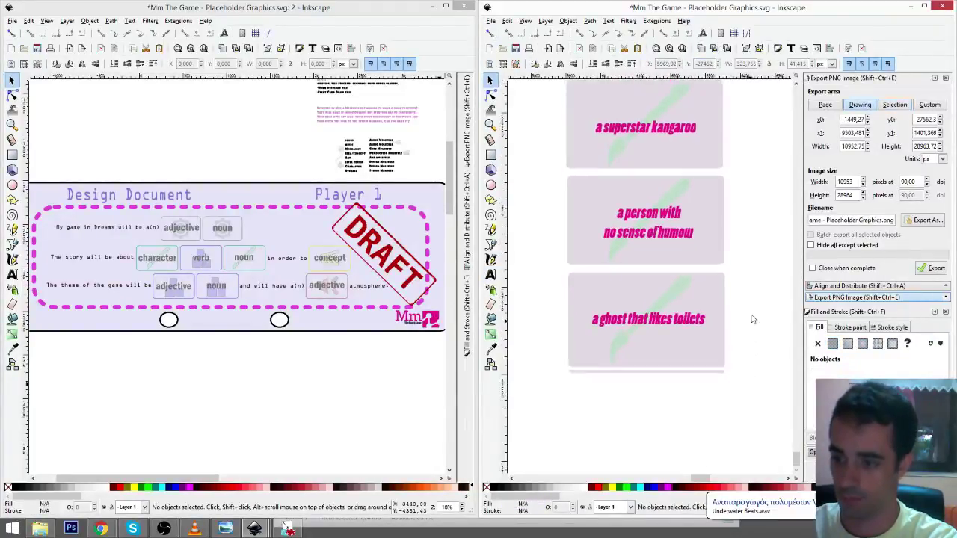
left_click(716, 302)
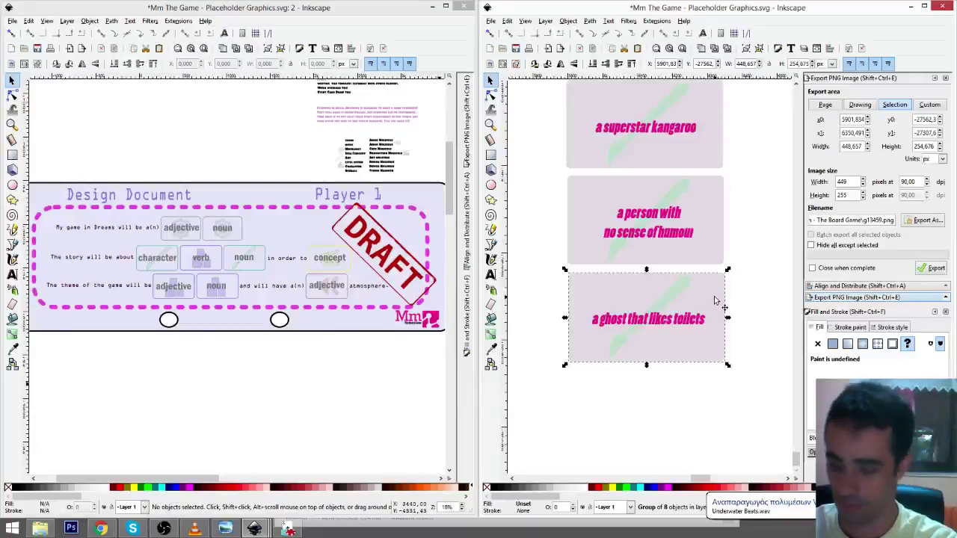
key("ctrl+d")
left_click_drag(711, 298, 707, 392)
left_click_drag(562, 353, 556, 271)
key("ctrl+z")
- Replace the duplicated bottom card's ghost text with "a box that question your every decision"
left_click(490, 274)
left_click(598, 332)
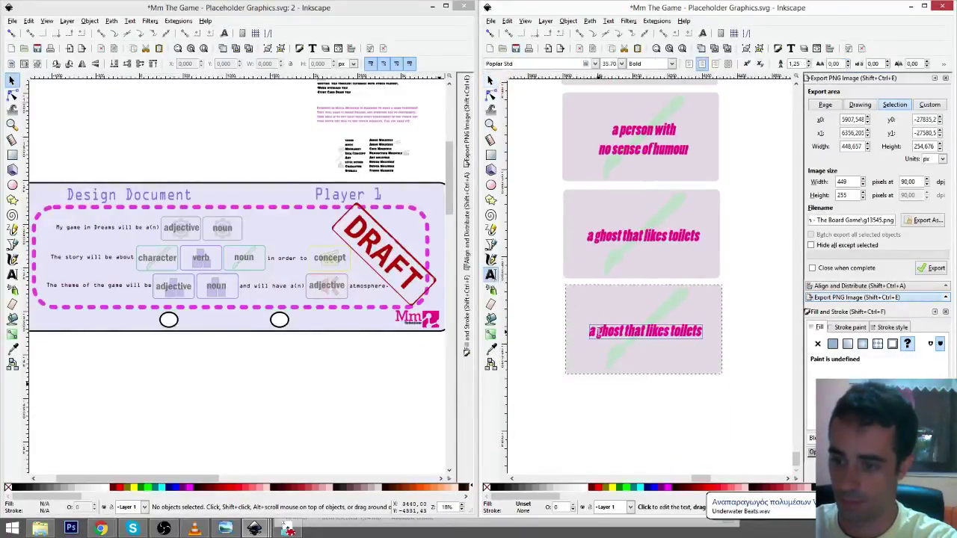
left_click_drag(598, 331, 720, 333)
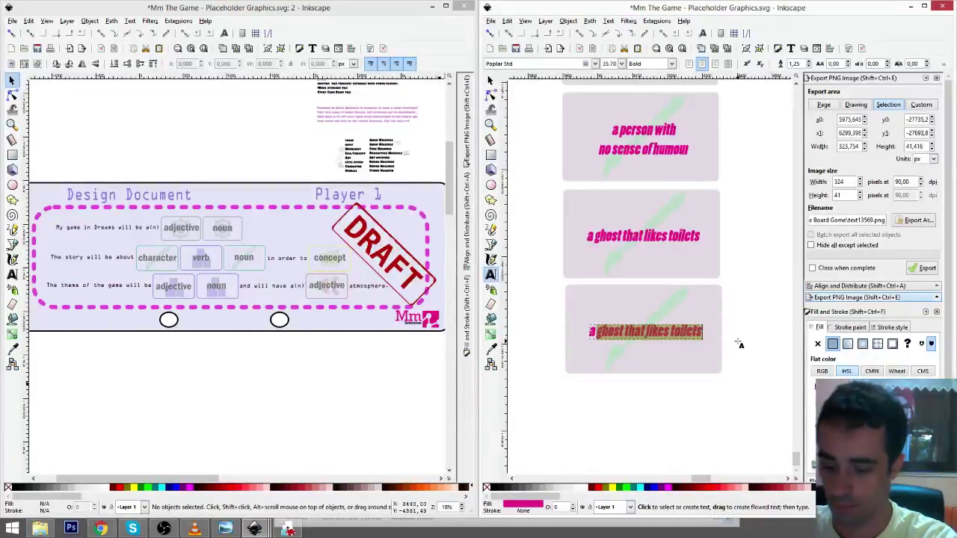
type("box")
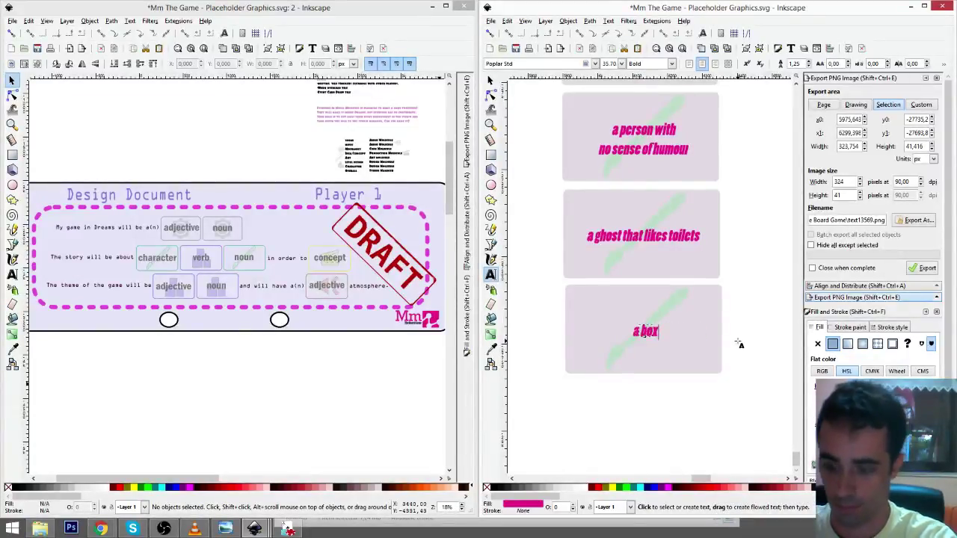
type(" that quest")
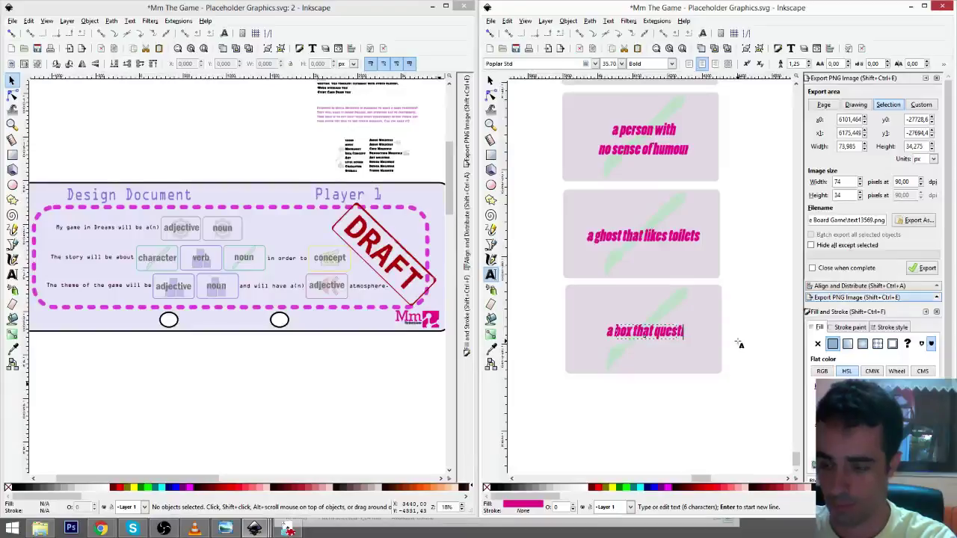
type("ion y")
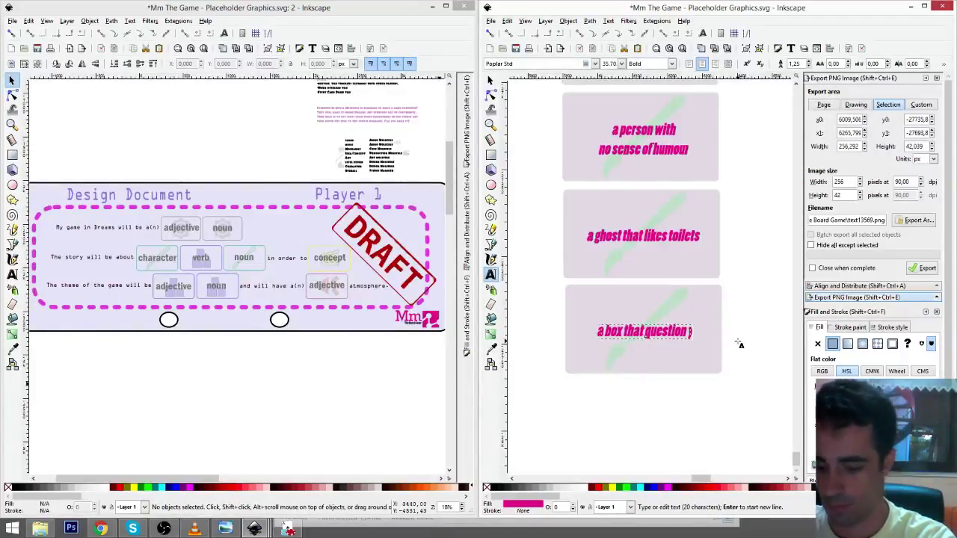
type("our ever")
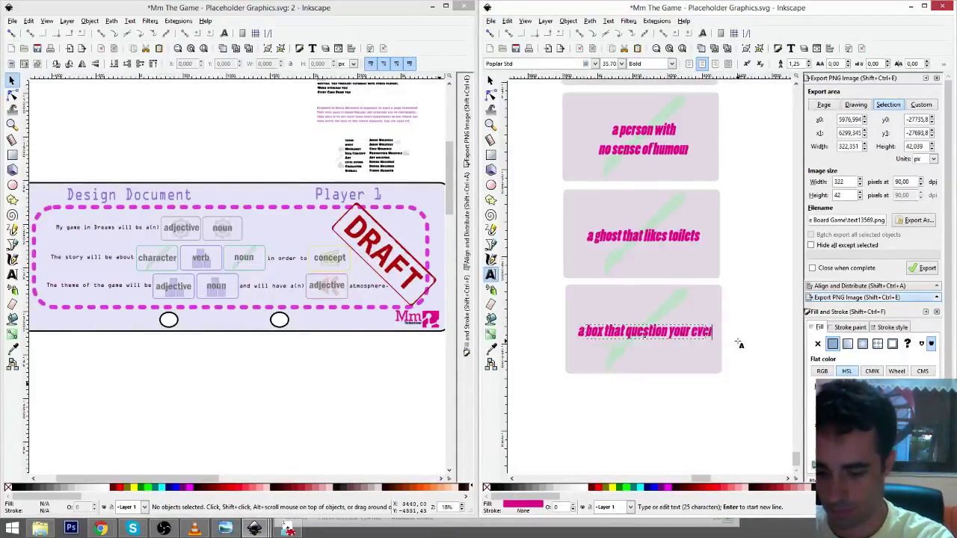
type("y des")
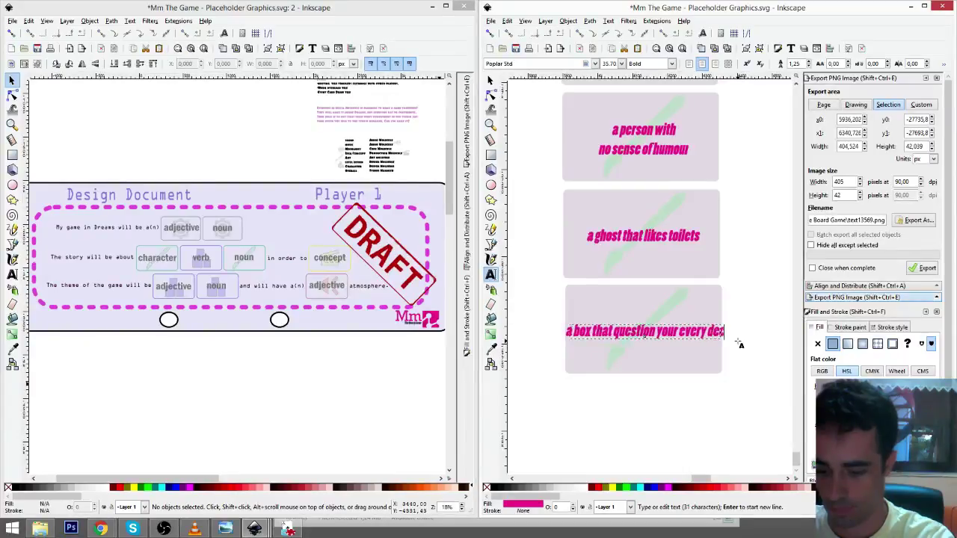
key("BackSpace")
type("cision")
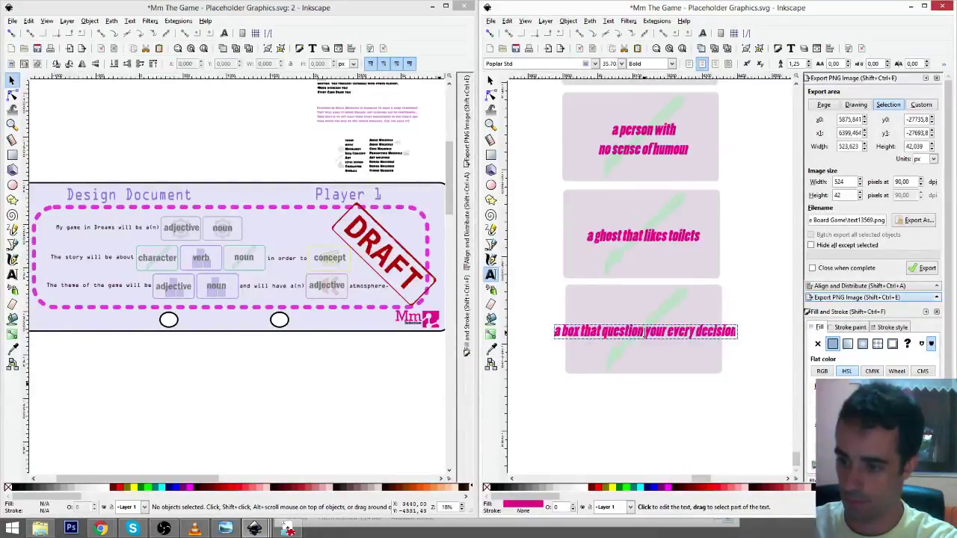
- Correct "question" to "questions" in the bottom card's text and break it into two lines before "your every decision"
type("s")
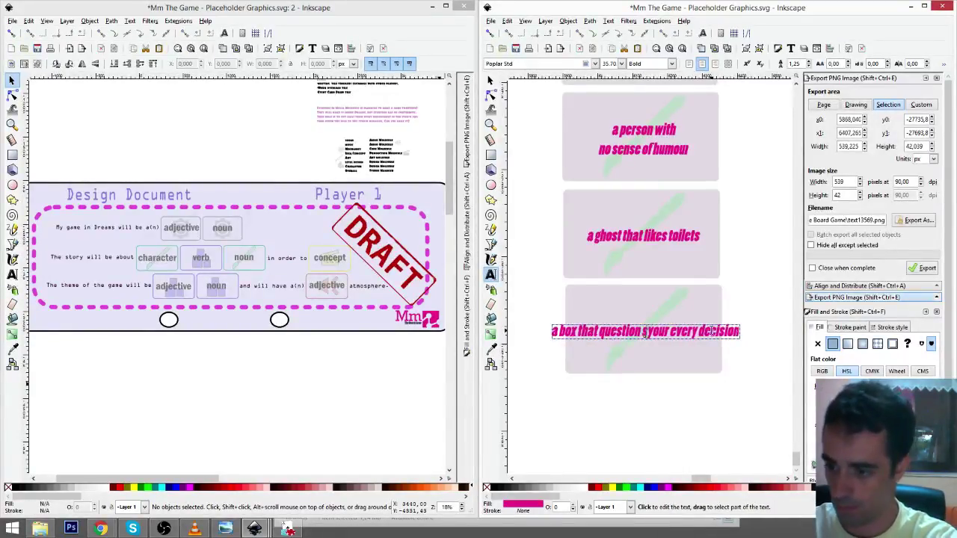
left_click(711, 331)
key("BackSpace")
key("BackSpace")
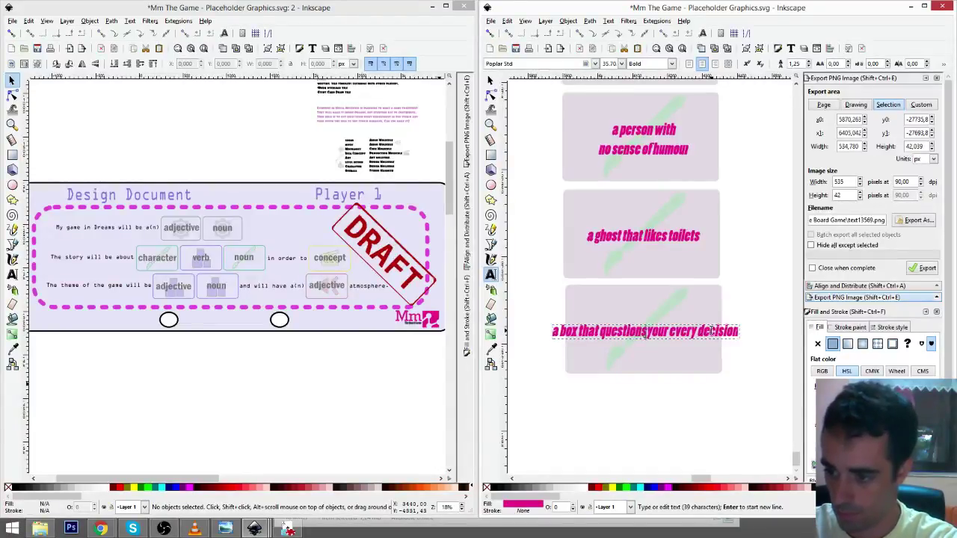
type("s")
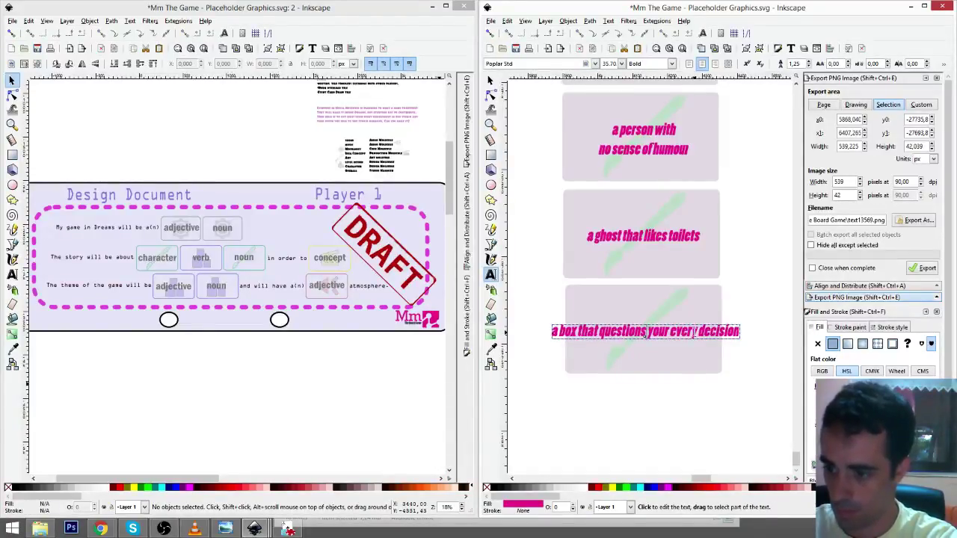
key("Return")
key("F1")
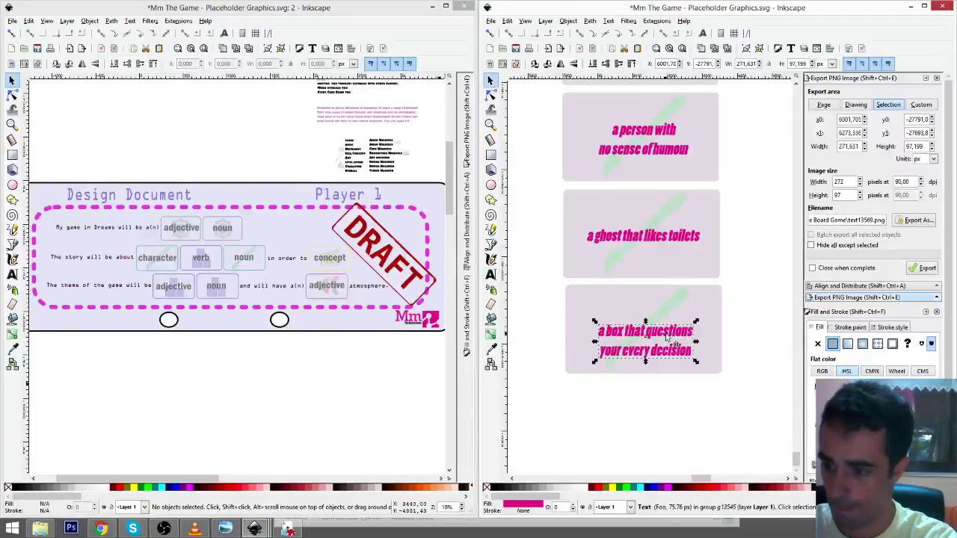
- Shift the "a box that questions your every decision" text slightly upward and place a duplicate of its card directly below
left_click_drag(668, 333, 690, 423)
scroll(673, 352, "down", 1)
left_click(683, 330)
key("ctrl+d")
- Replace the new bottom card's text with "a man in a dress"
left_click(490, 274)
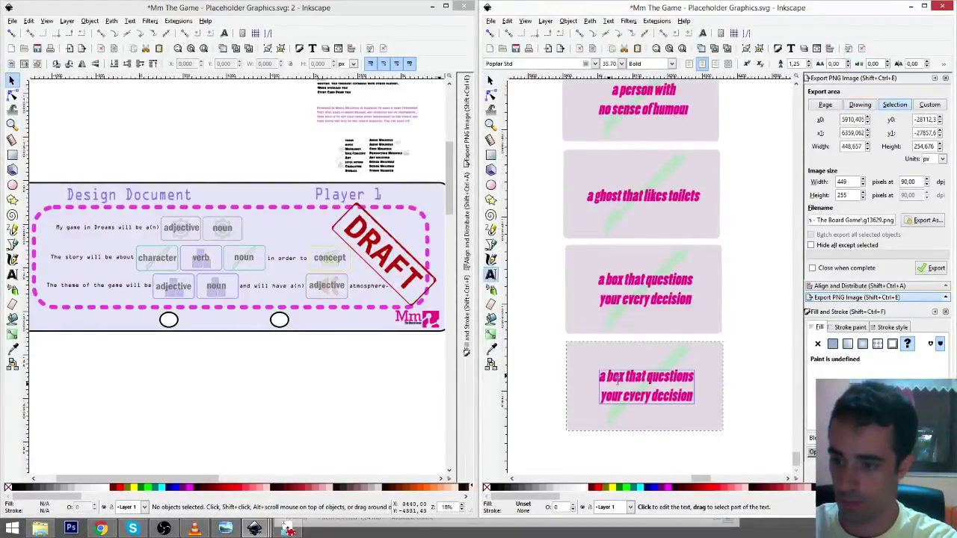
left_click_drag(607, 378, 694, 400)
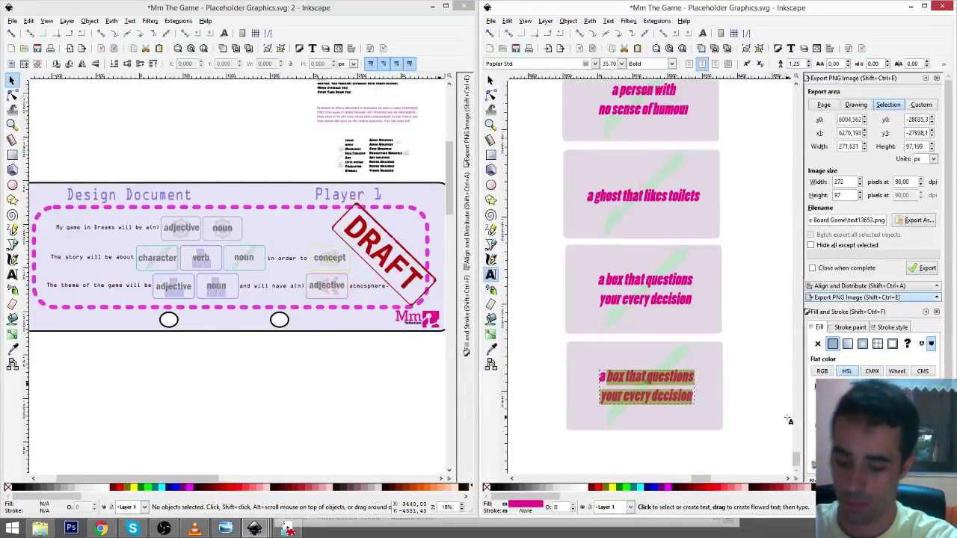
type("a man")
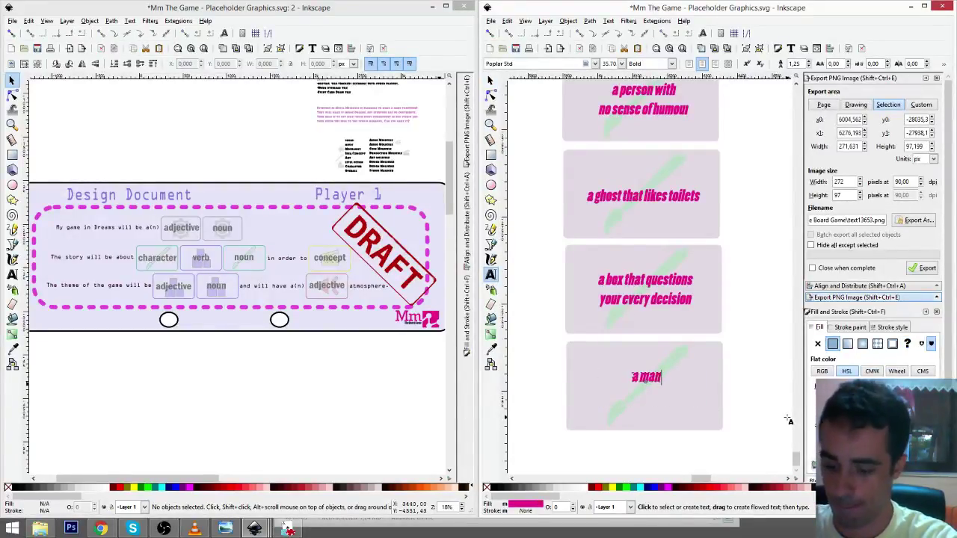
type(" in a dress")
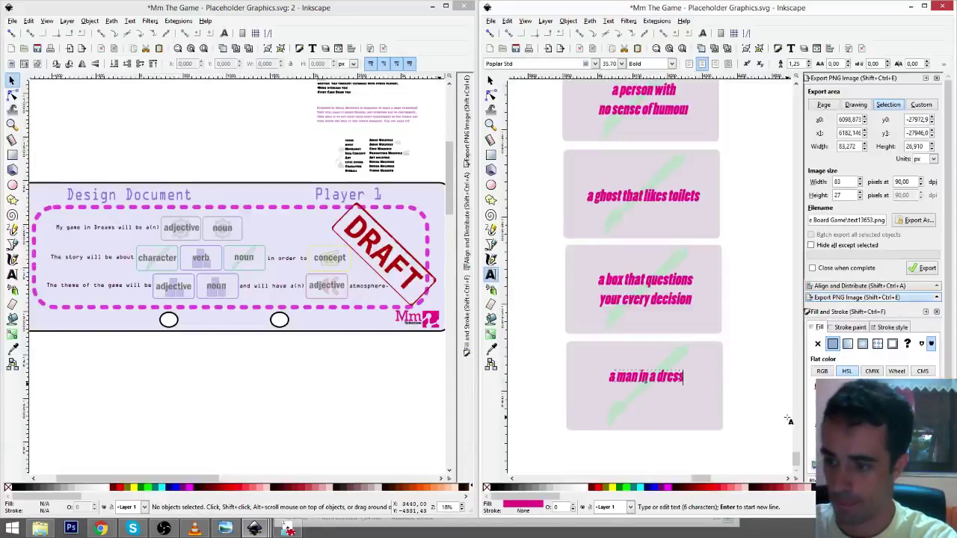
key("F1")
- Move the "a man in a dress" text slightly downward to the middle of its card
left_click(667, 398)
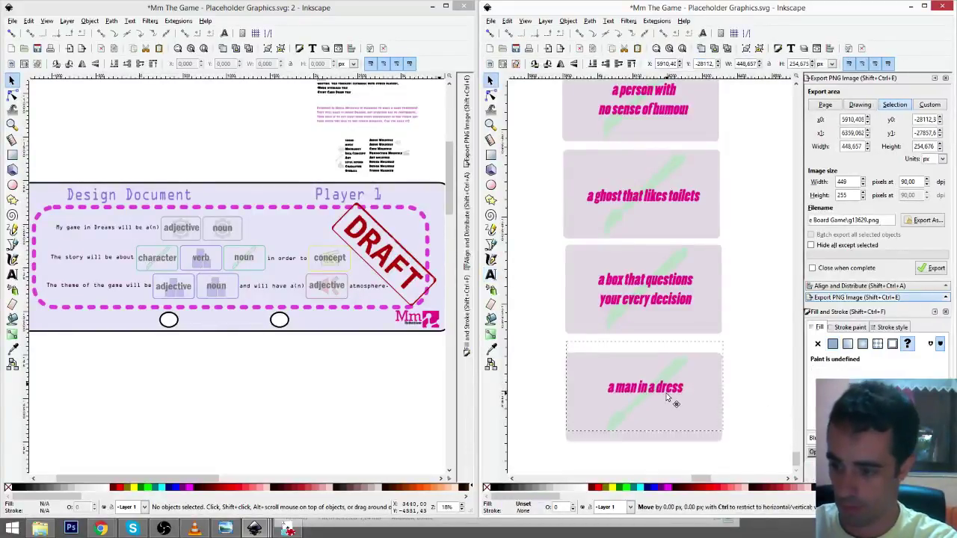
left_click_drag(668, 398, 664, 391)
double_click(668, 377)
left_click(665, 379)
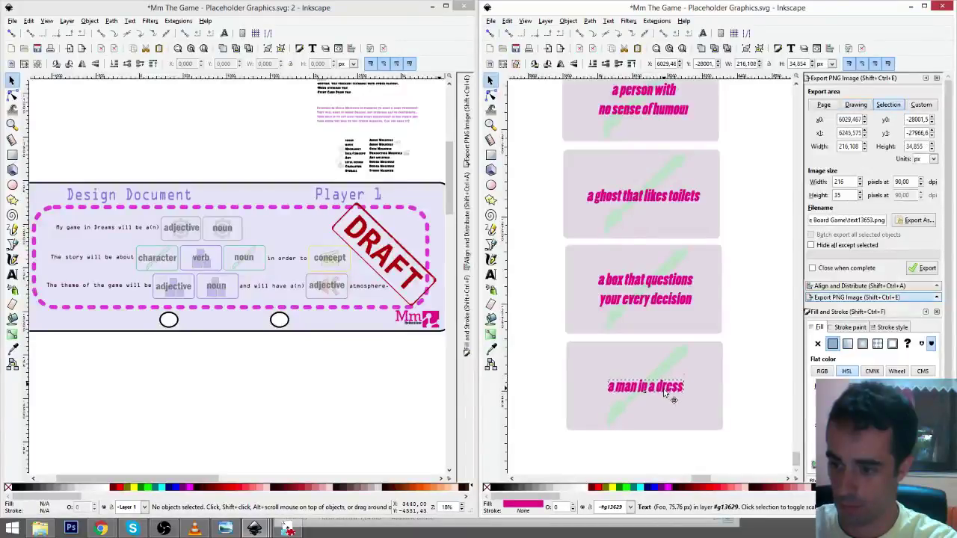
left_click(724, 374)
left_click(713, 358)
key("Home")
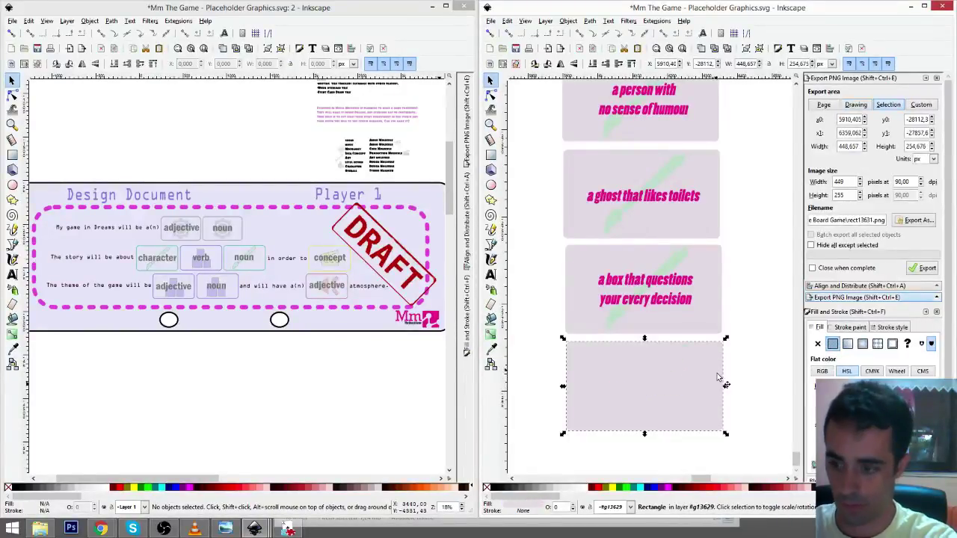
scroll(710, 374, "down", 5)
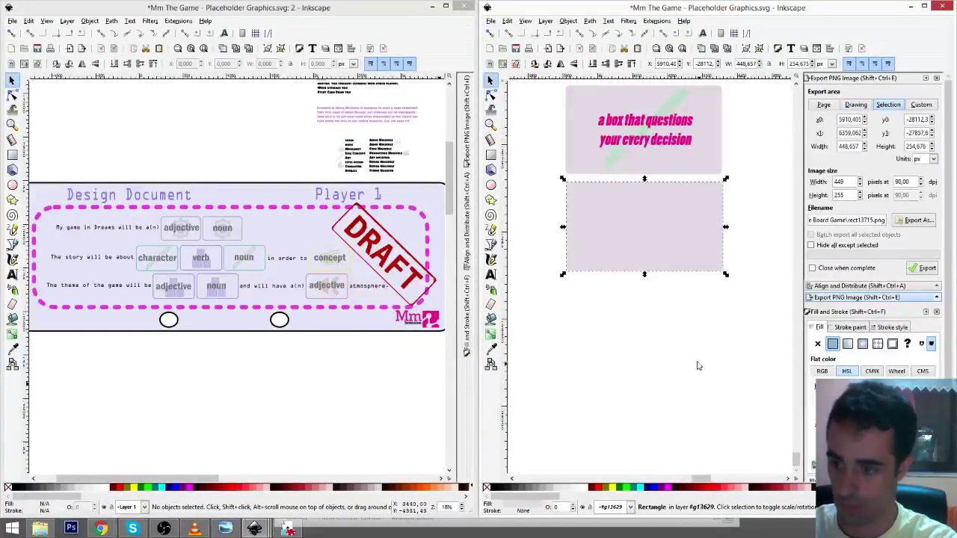
key("End")
left_click(678, 316)
double_click(681, 302)
- Duplicate the "a man in a dress" card and place the copy directly below it
left_click(696, 205)
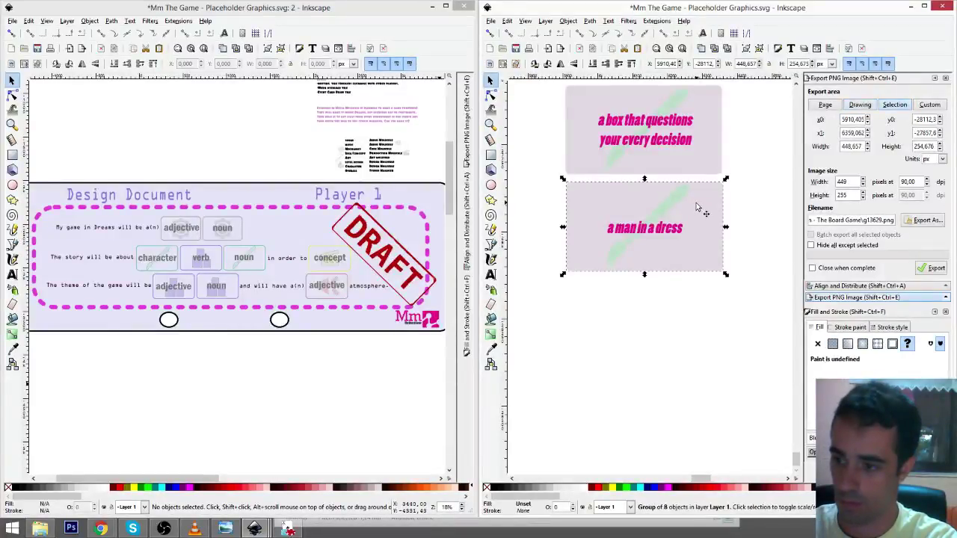
key("ctrl+d")
left_click_drag(696, 209, 700, 306)
- Replace the new bottom card's text with "a fictional character" and deselect it
left_click(490, 275)
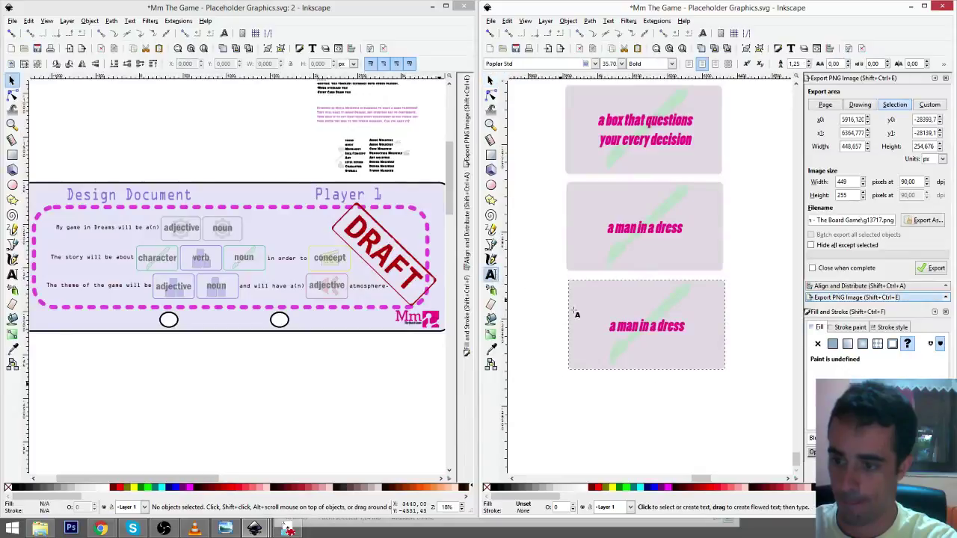
left_click_drag(613, 325, 686, 326)
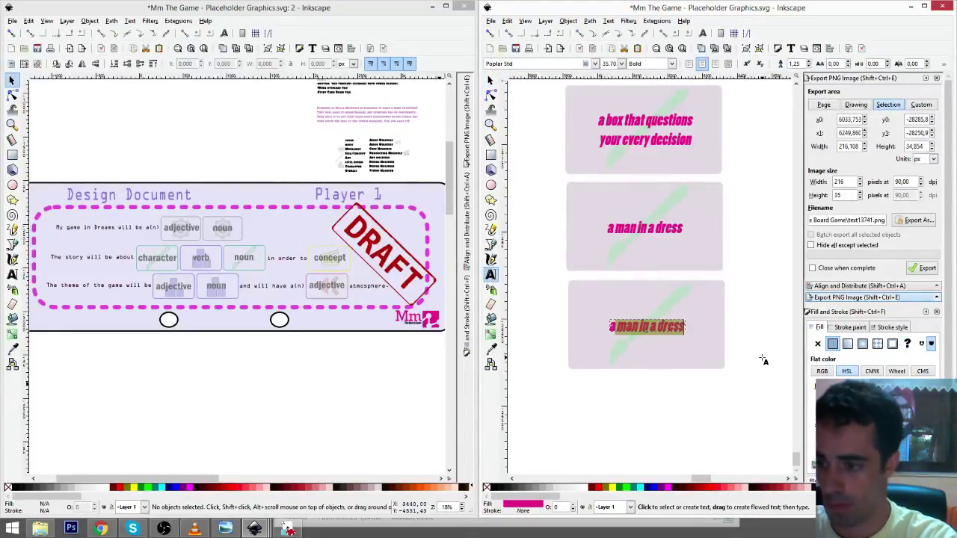
key("BackSpace")
type("a n")
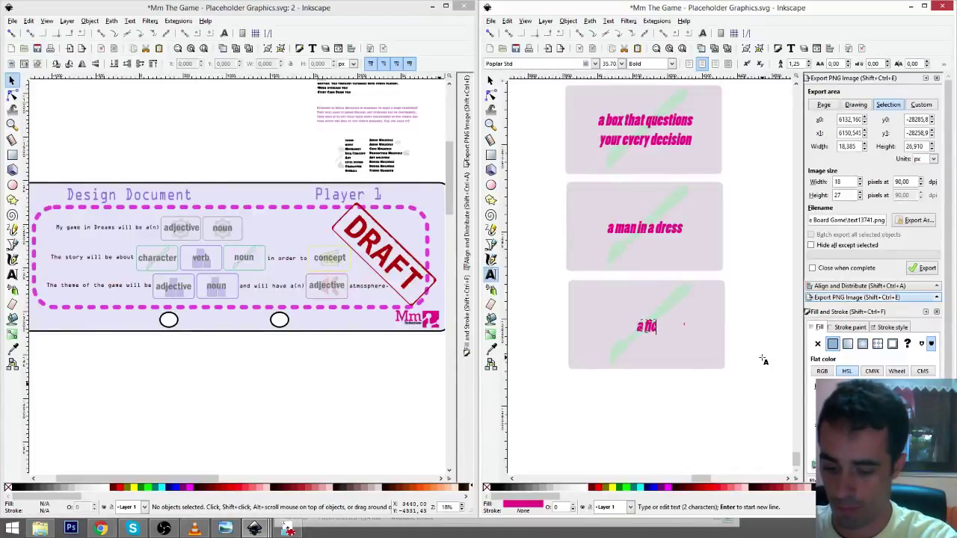
type("ti")
key("BackSpace")
key("BackSpace")
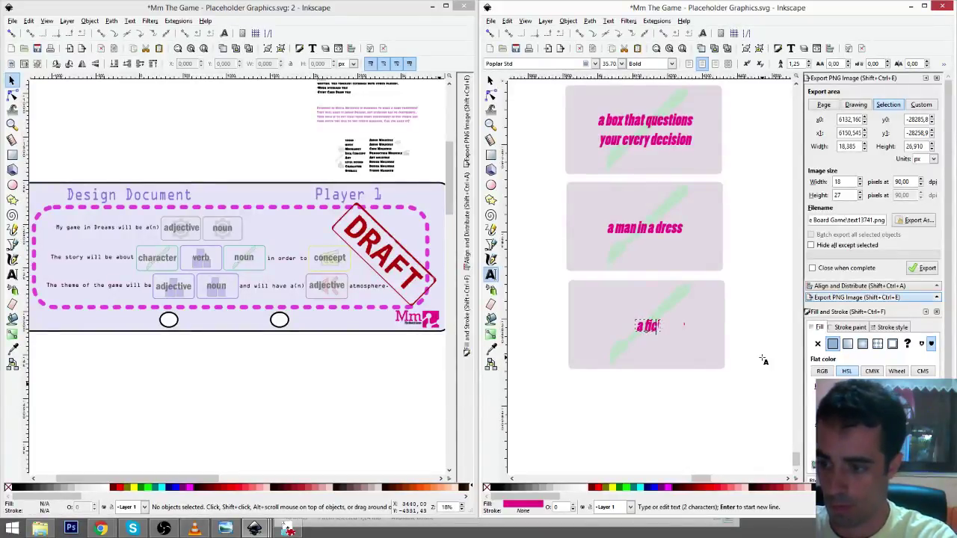
type("t")
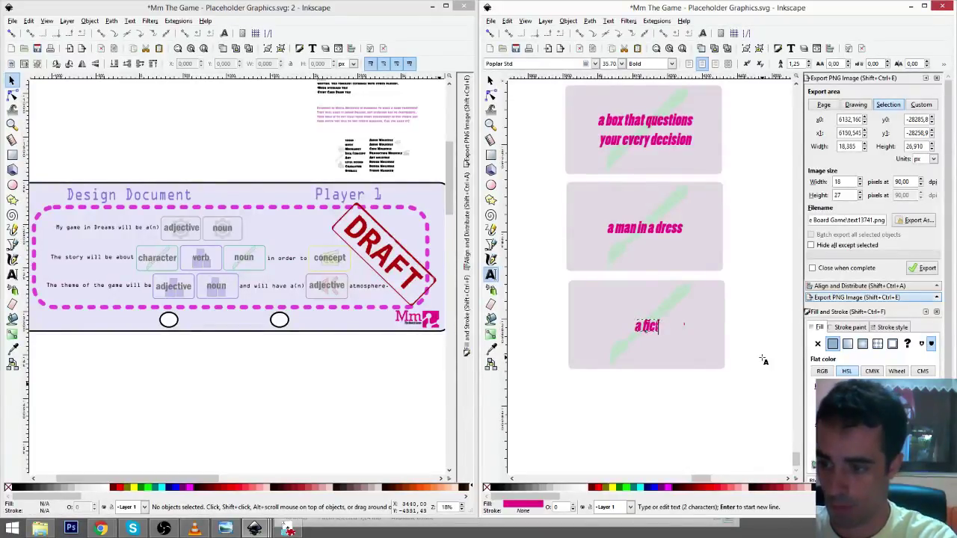
type("ional char")
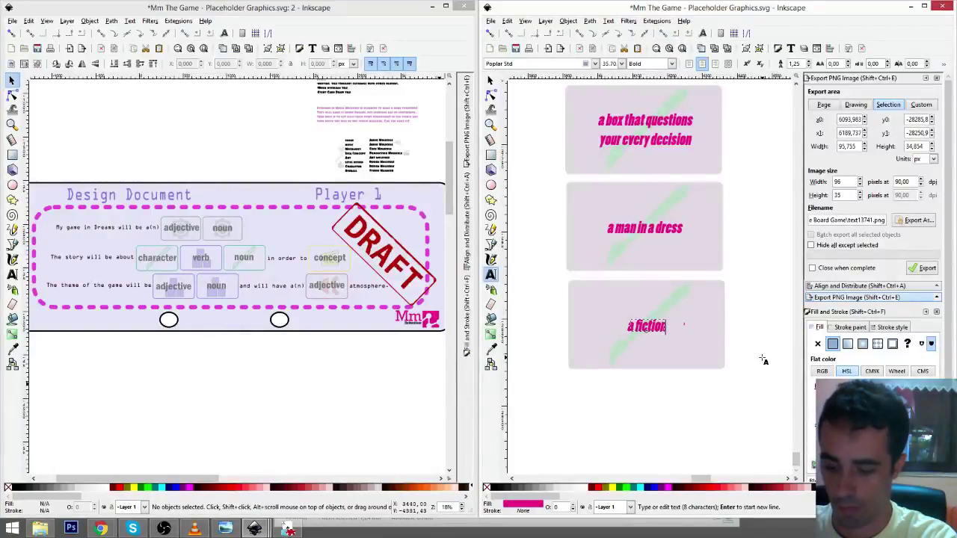
type("acter")
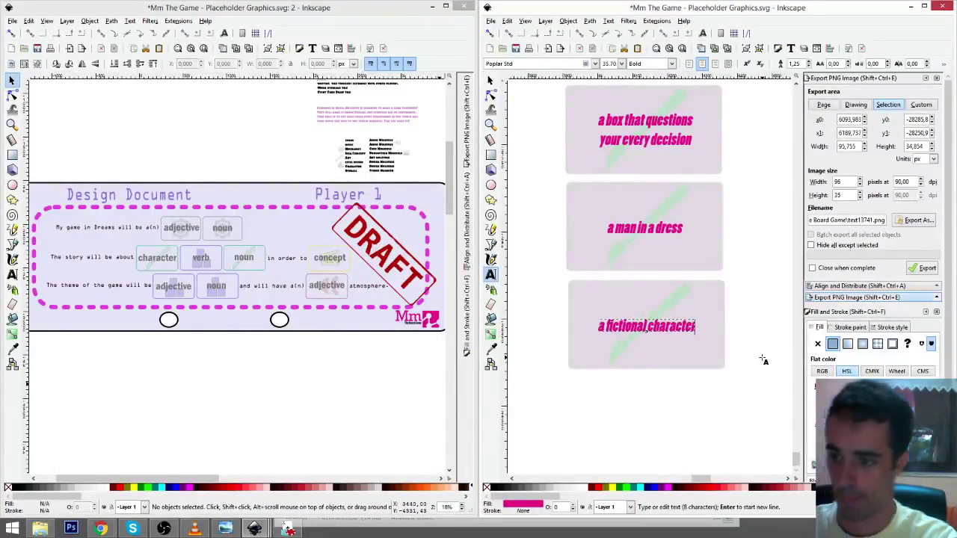
key("F1")
left_click(745, 323)
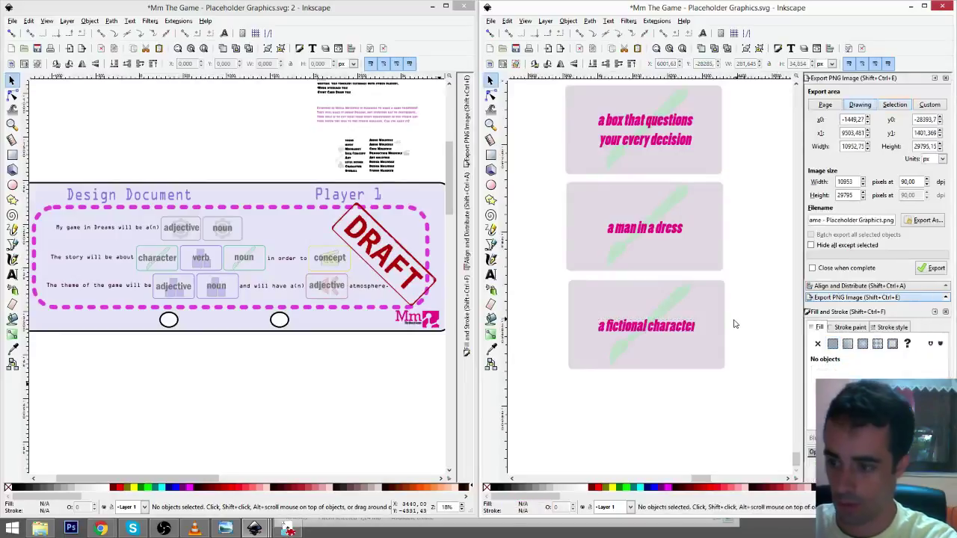
- Add a second line reading "from outer space" to the "a fictional character" text
left_click(695, 338)
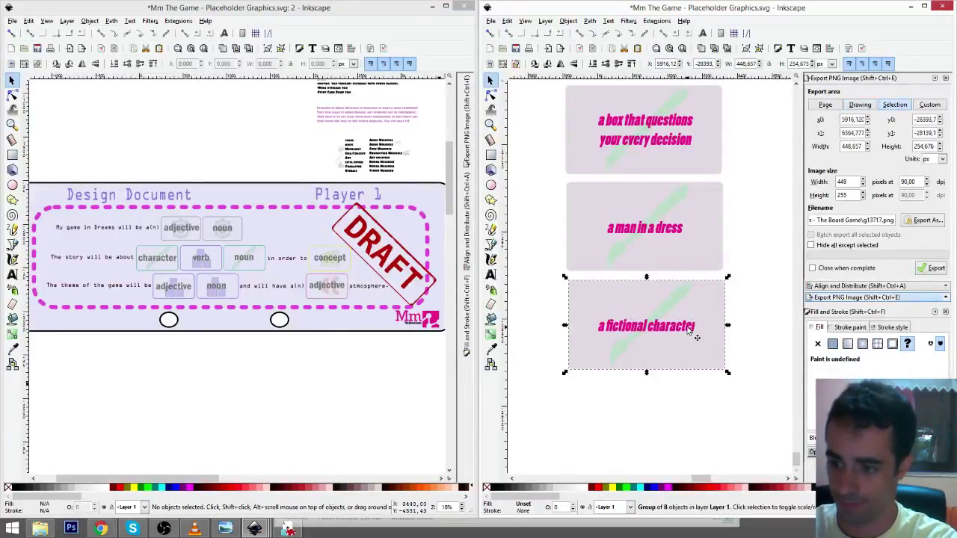
left_click(491, 274)
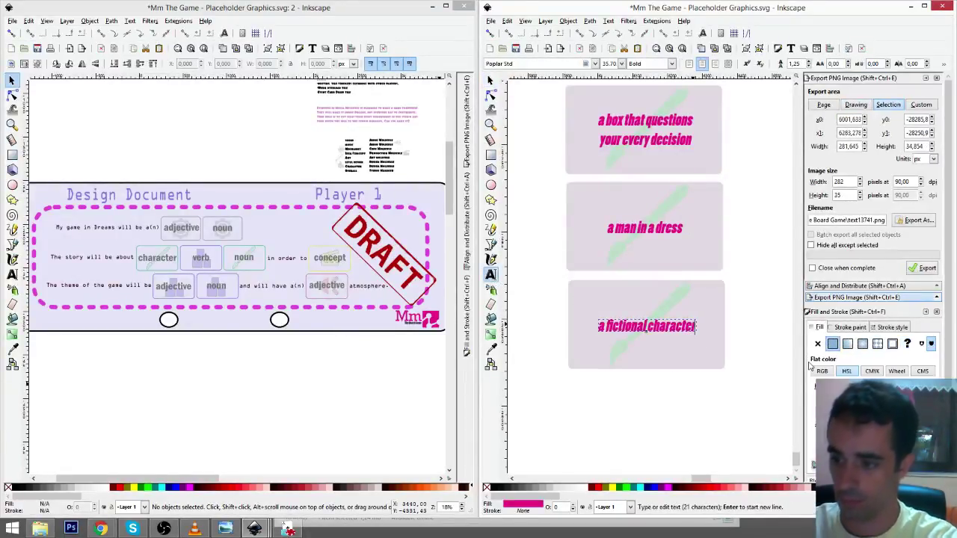
type("fr")
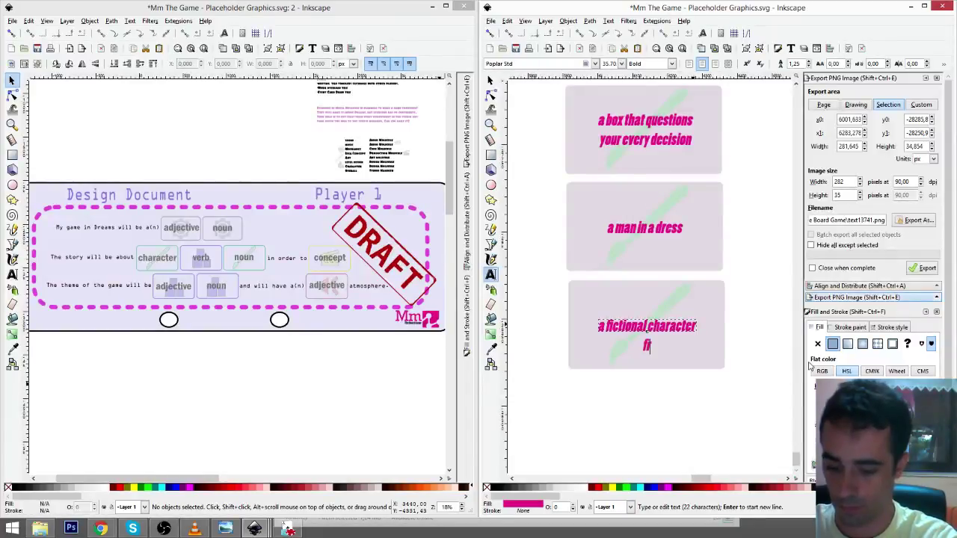
type("om outer space.")
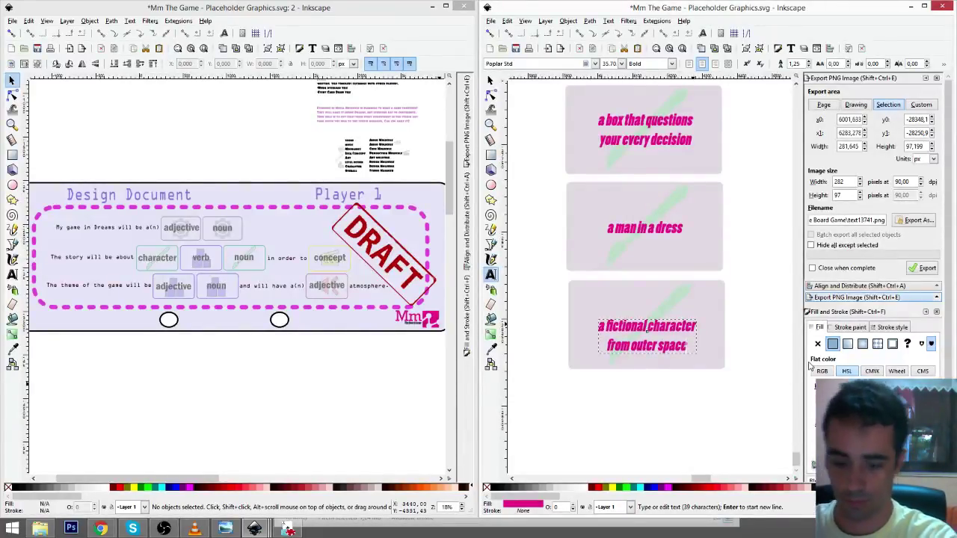
key("F1")
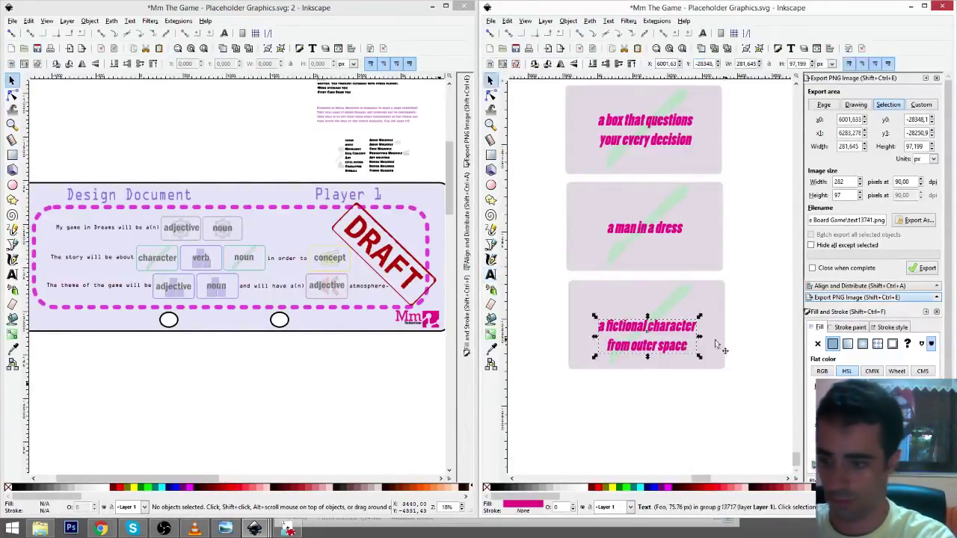
- Shift the "a fictional character from outer space" text slightly upward and place a duplicate of its card directly below
left_click(620, 290)
key("ctrl+d")
left_click_drag(612, 290, 612, 393)
left_click(491, 275)
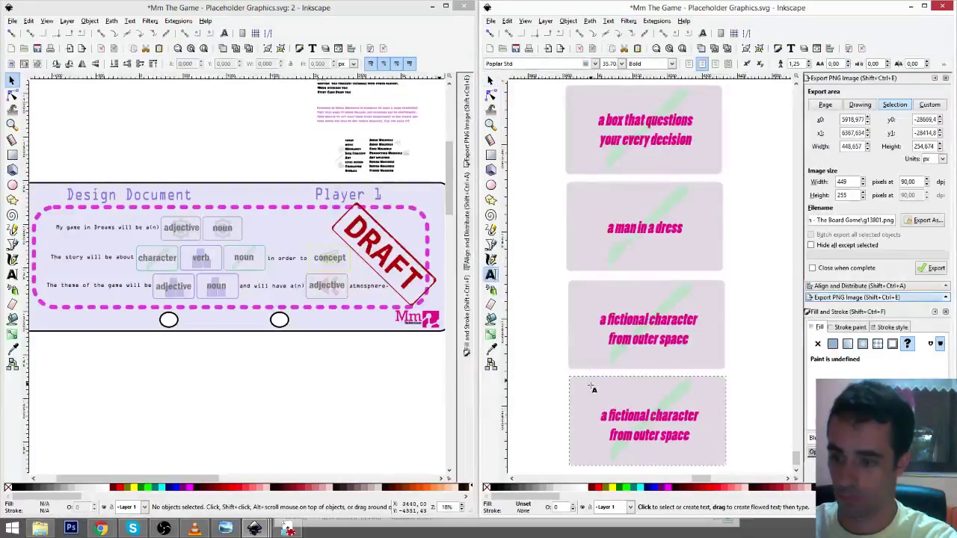
- Replace the bottom card's text with "an alien with" and "relationship problems" on two lines
left_click(639, 432)
key("ctrl+a")
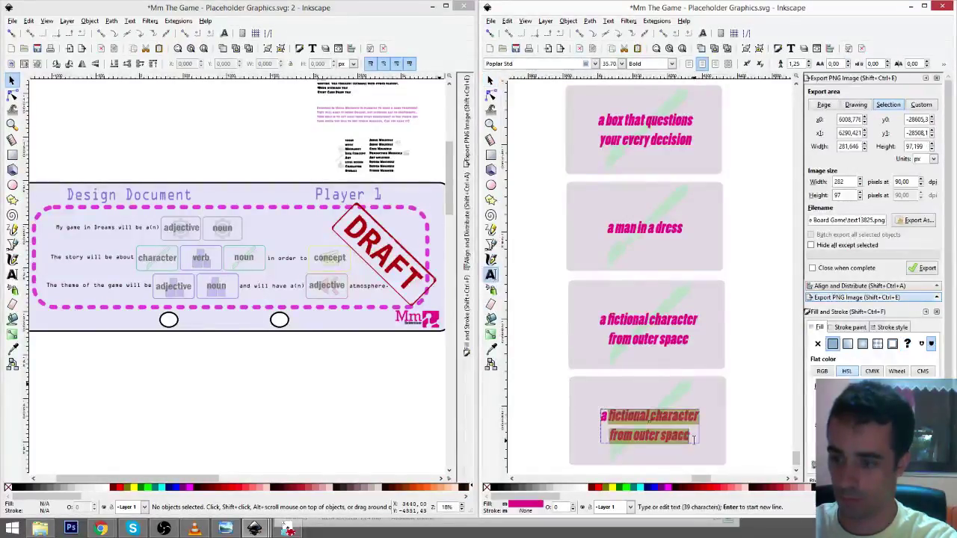
type("an")
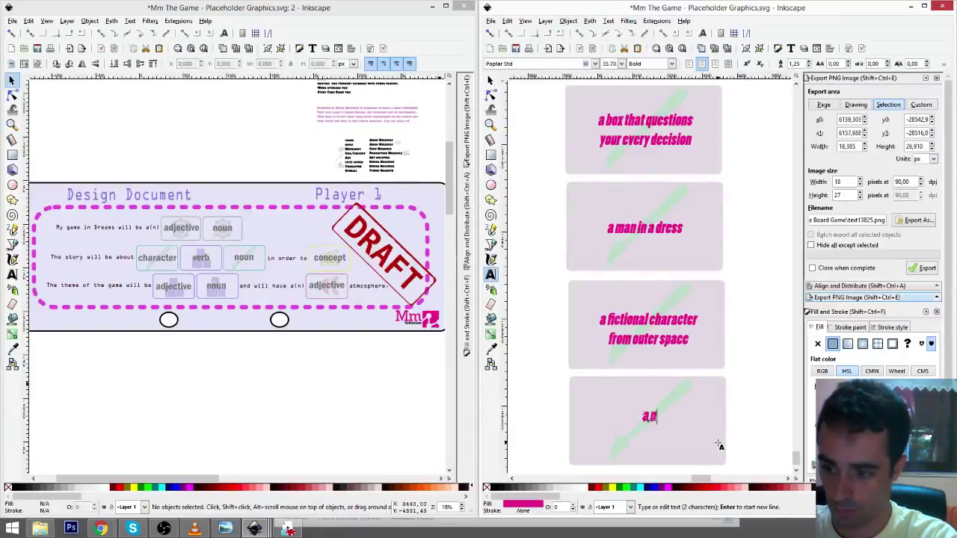
key("BackSpace")
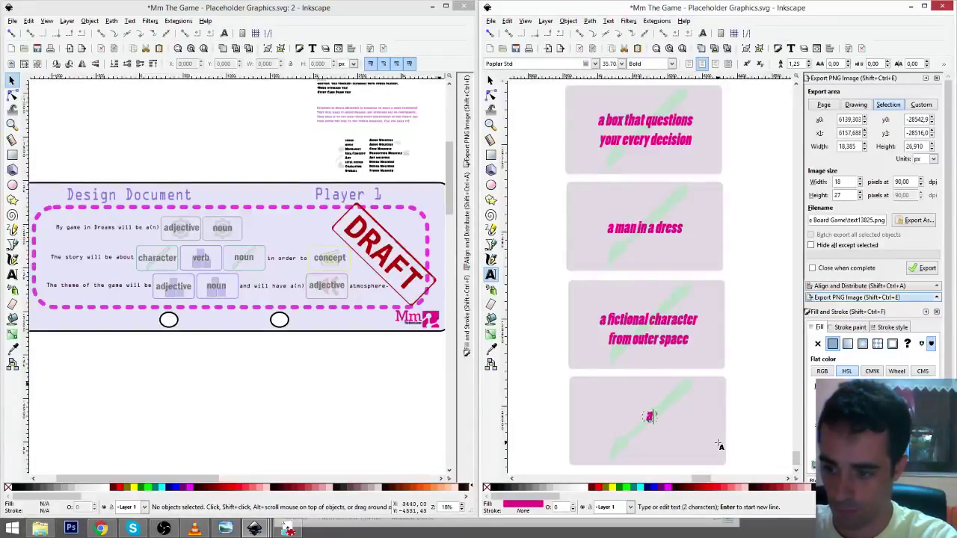
type("n")
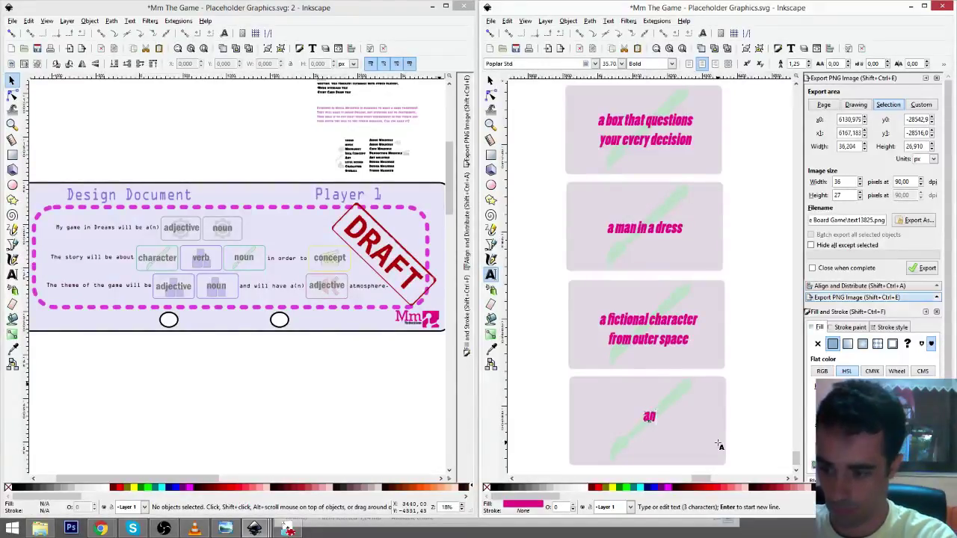
type(" alien w")
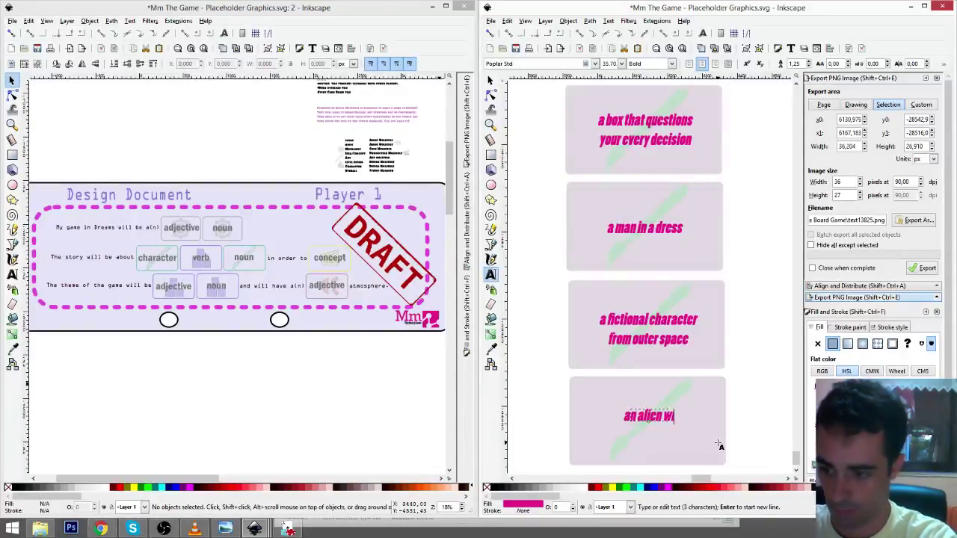
type("ith ")
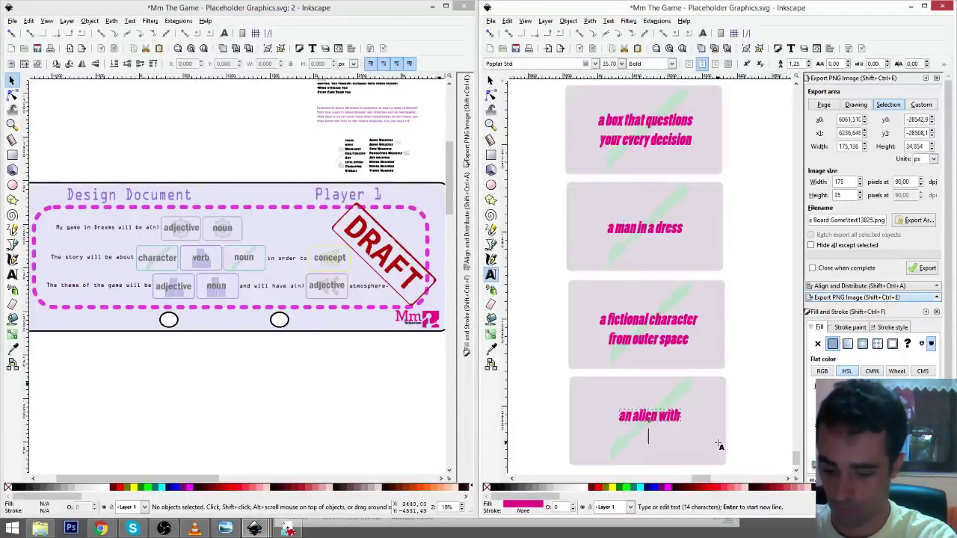
type("rela")
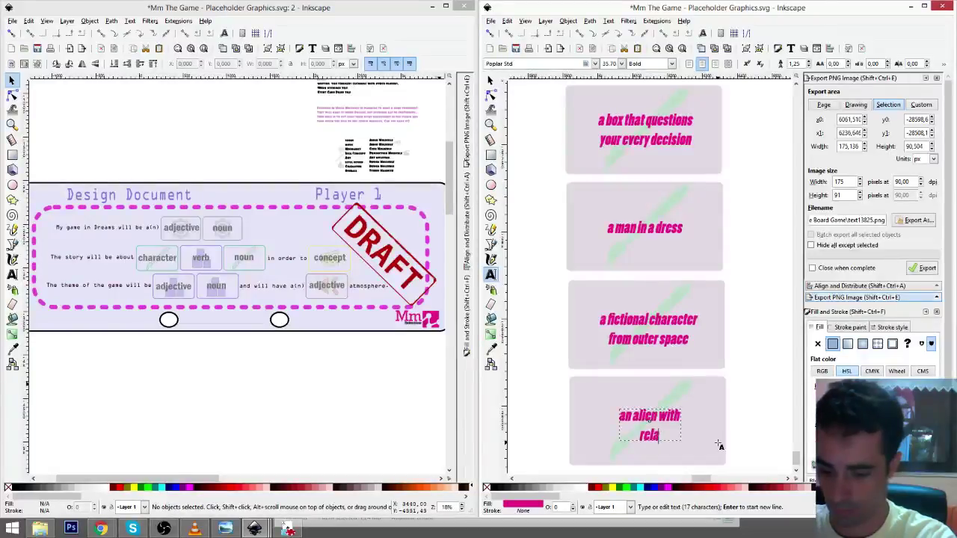
type("tionship pr")
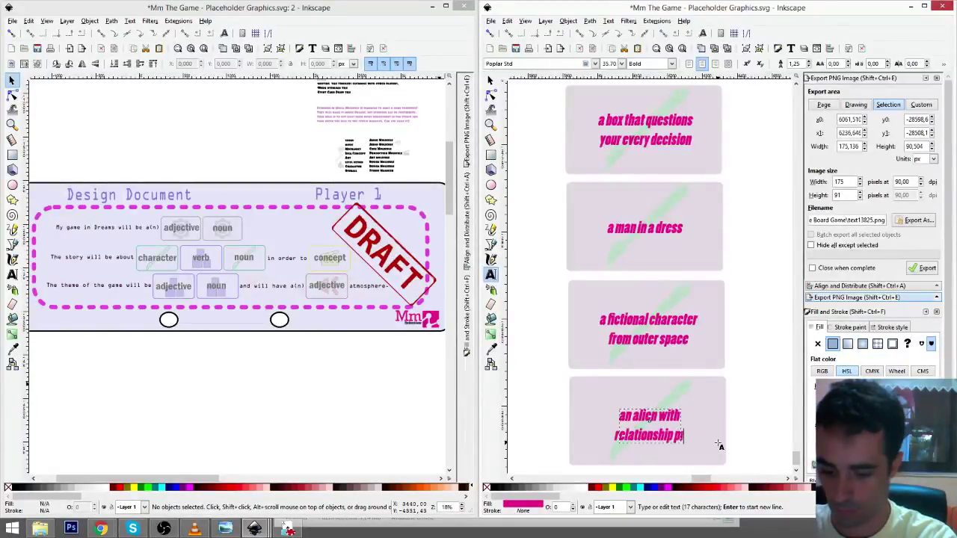
type("oblems")
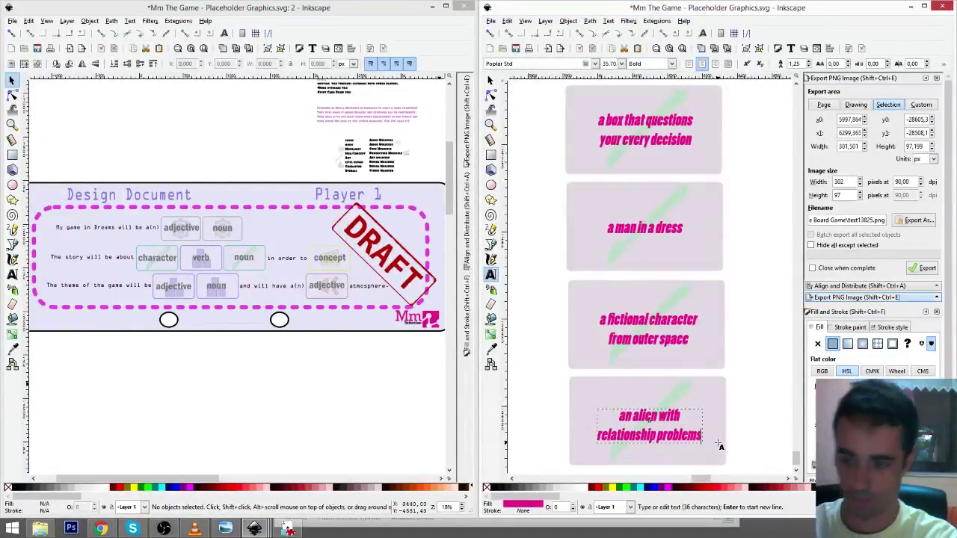
key("F1")
- Nudge the alien text slightly upward and place a duplicate of its card directly below
scroll(743, 397, "down", 1)
scroll(743, 398, "down", 2)
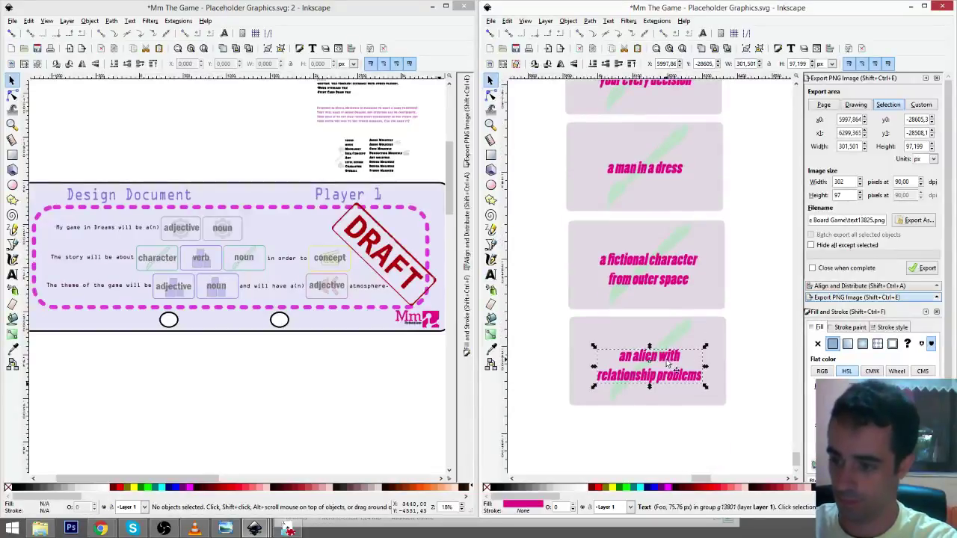
left_click(694, 334)
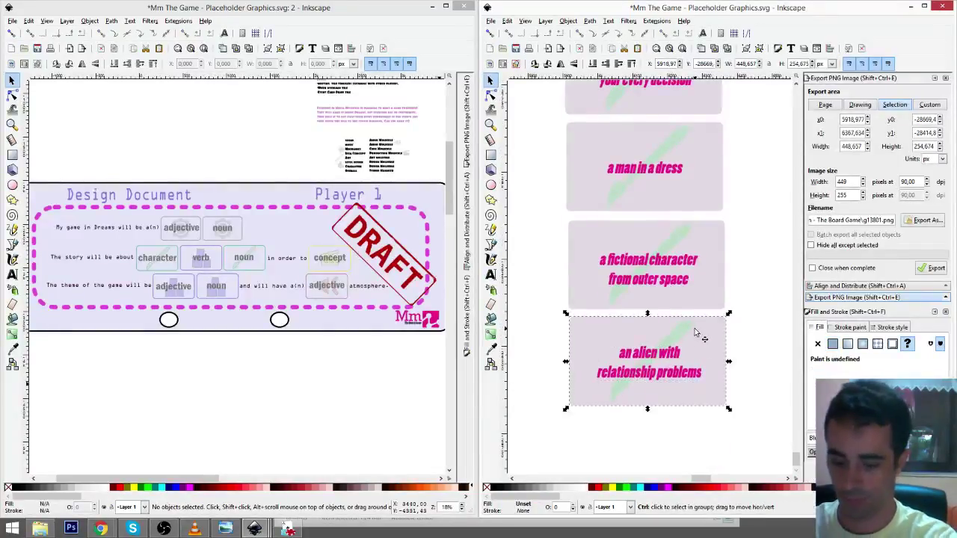
key("ctrl+d")
left_click_drag(698, 335, 698, 421)
scroll(702, 388, "down", 8)
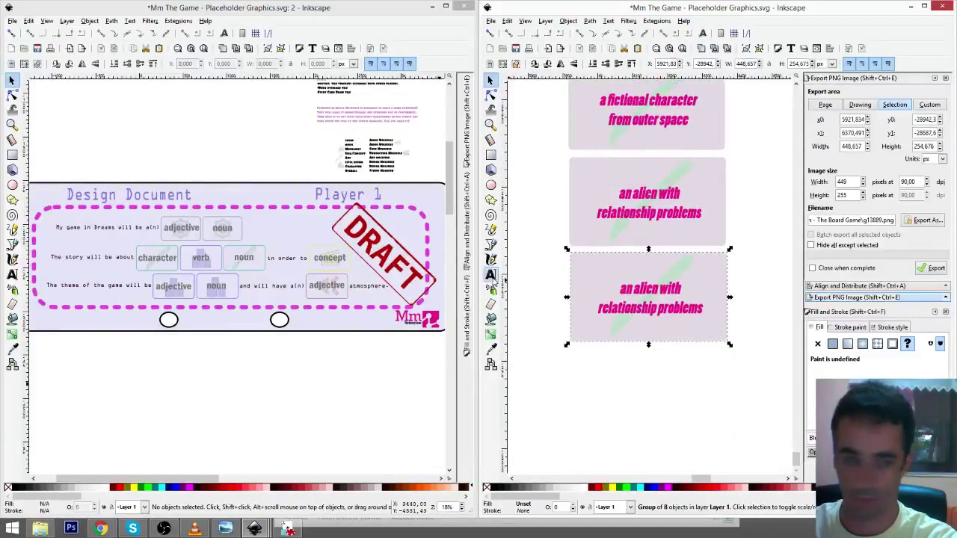
- Replace the new bottom card's text with "a paintbrush" and shift it slightly downward to the card's vertical centre
left_click(490, 275)
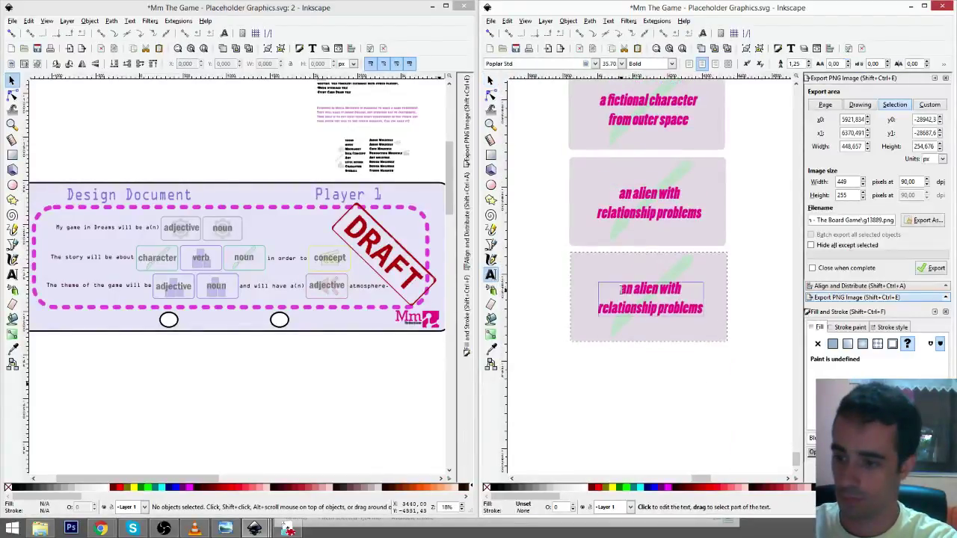
left_click_drag(620, 289, 768, 331)
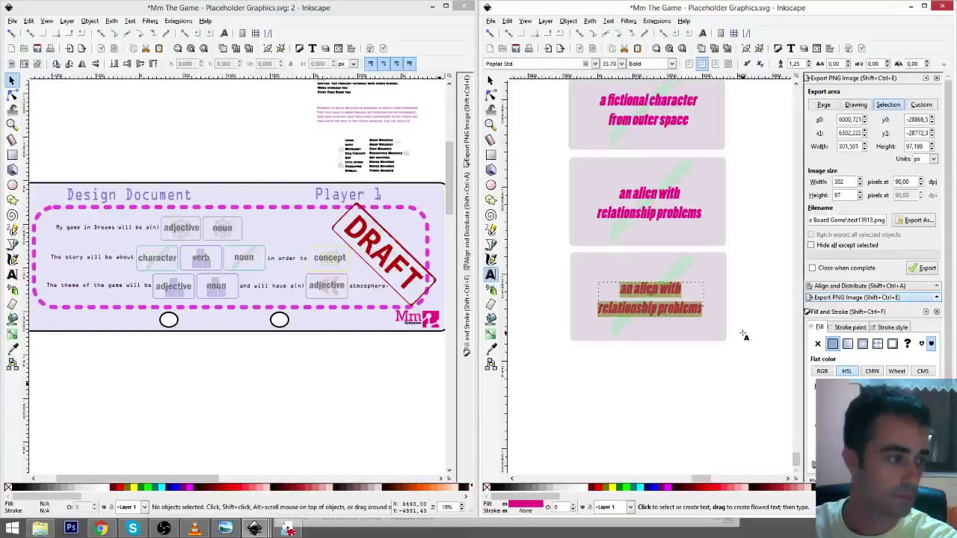
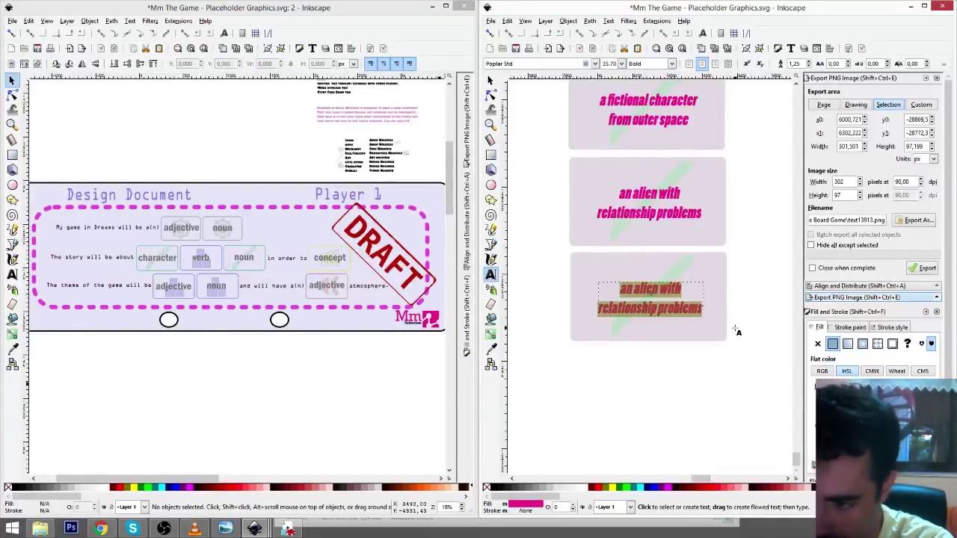
type("a pa")
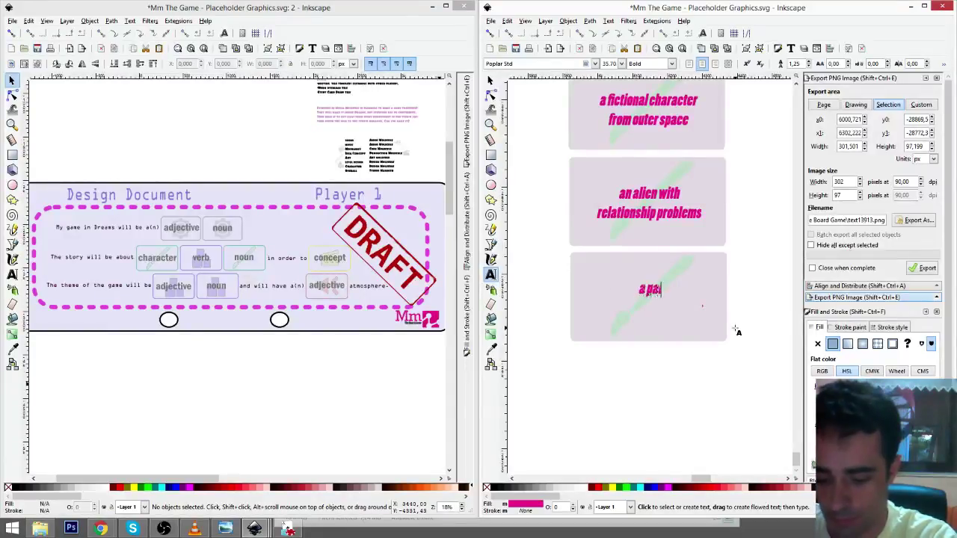
type("int")
type("brush")
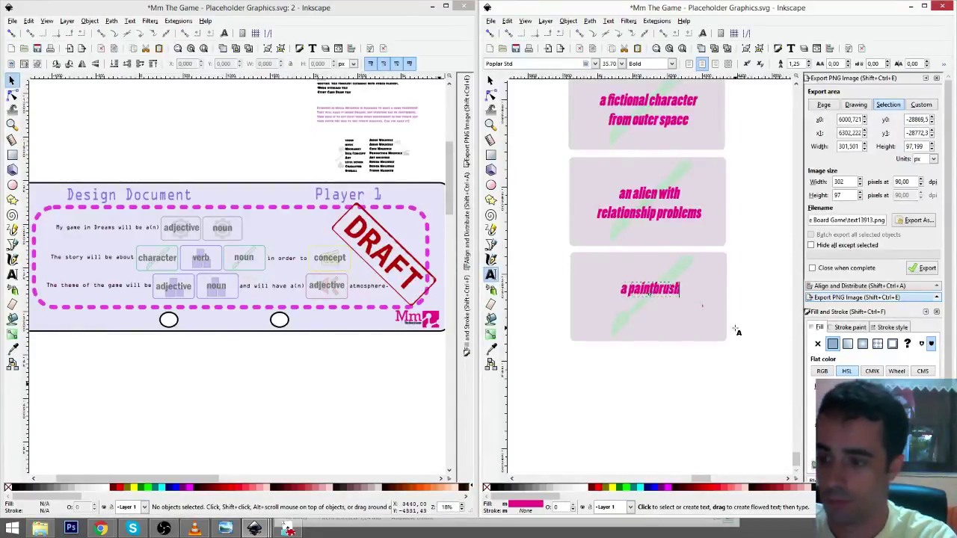
key("F1")
left_click_drag(662, 303, 662, 305)
- Duplicate the "a paintbrush" card and place the copy directly below it
left_click(702, 282)
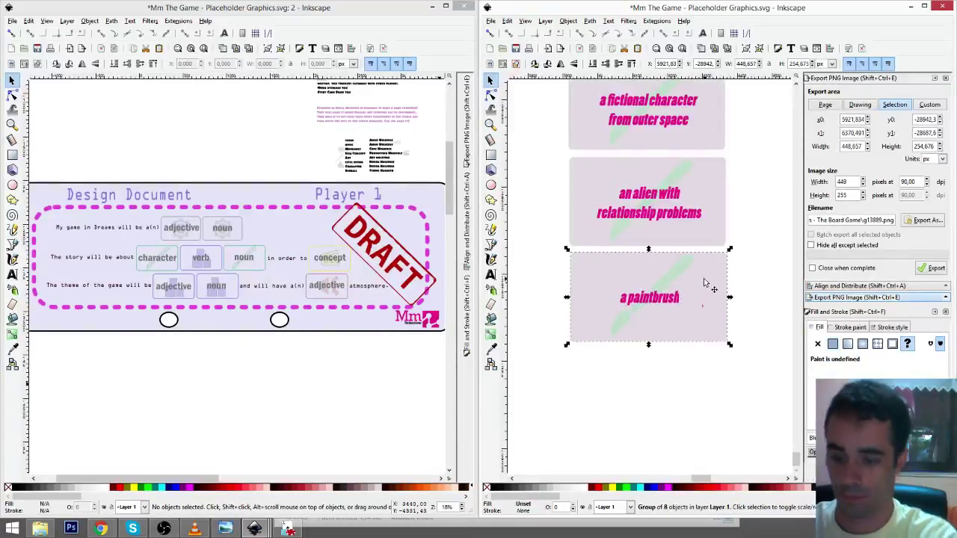
key("ctrl+d")
left_click_drag(703, 278, 707, 372)
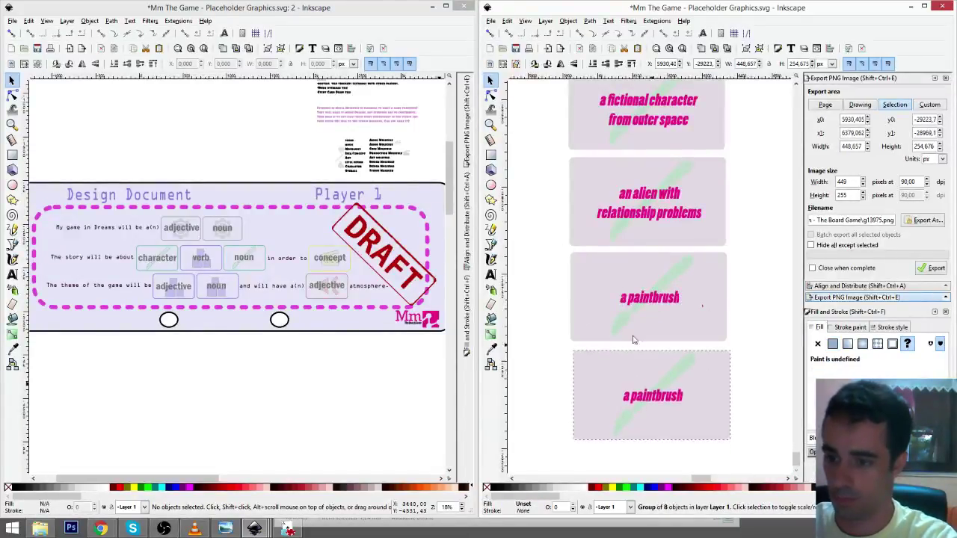
- Replace the text on the copied paintbrush card with "me" and deselect it
left_click(490, 274)
left_click(625, 396)
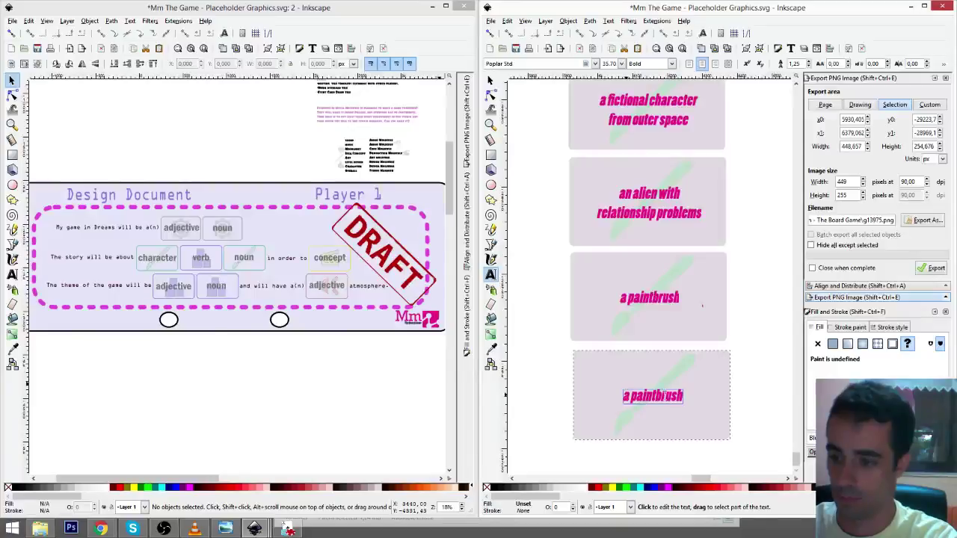
left_click_drag(625, 395, 685, 397)
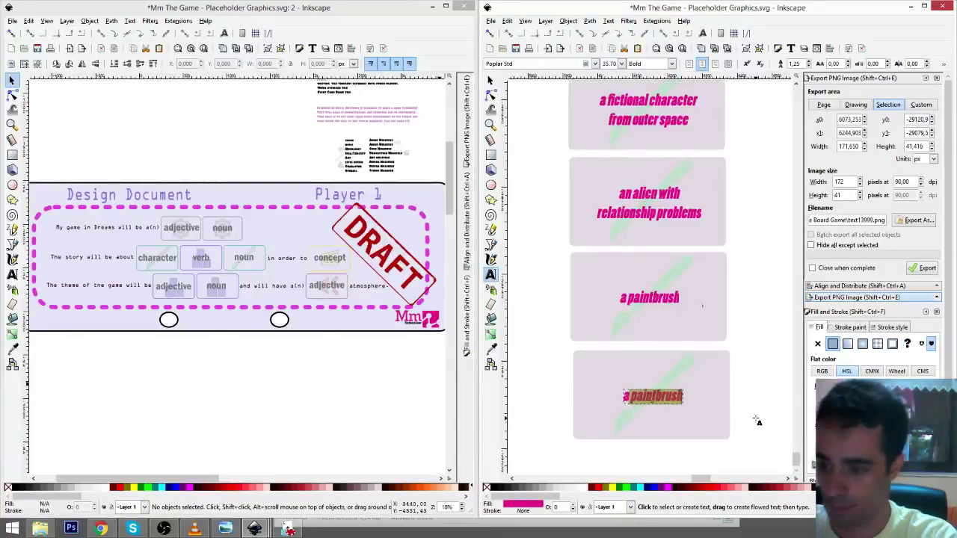
key("BackSpace")
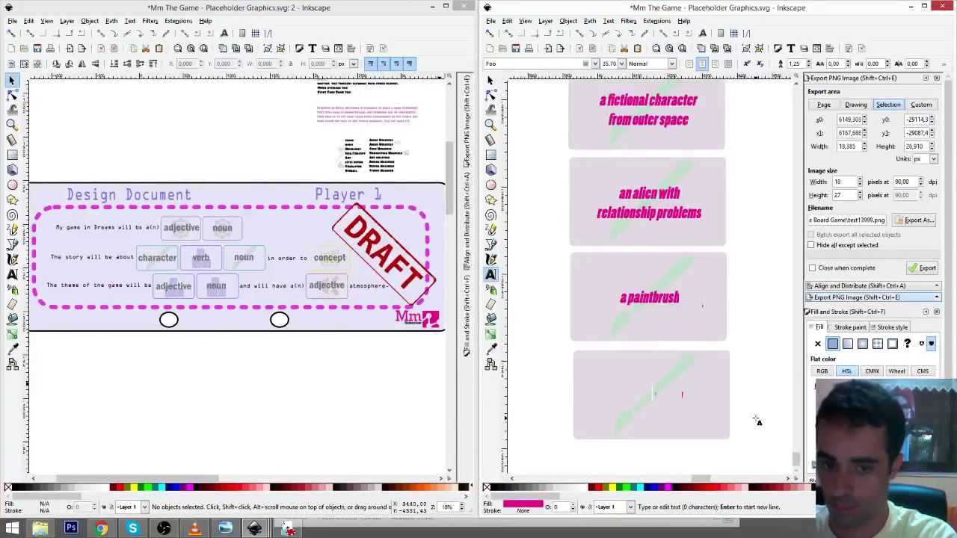
type("m")
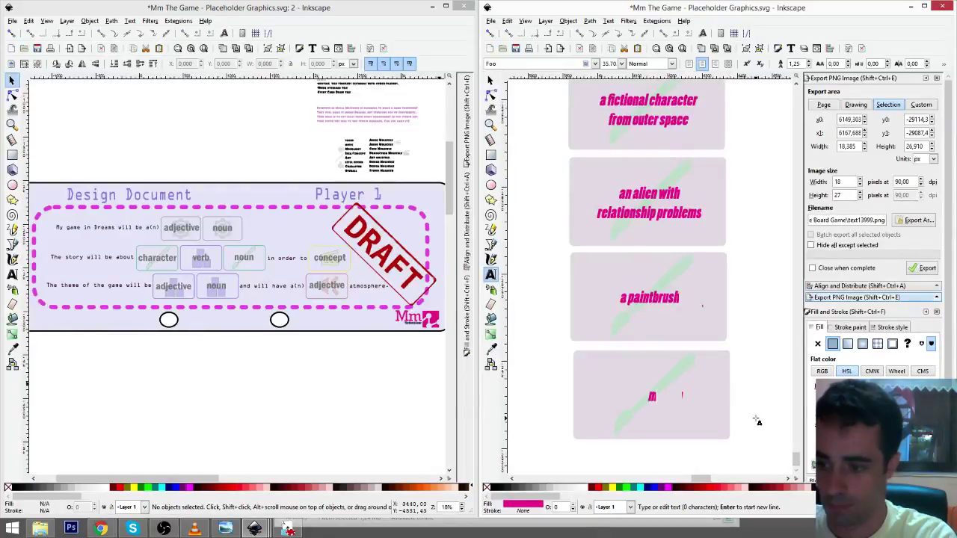
type("e")
key("F1")
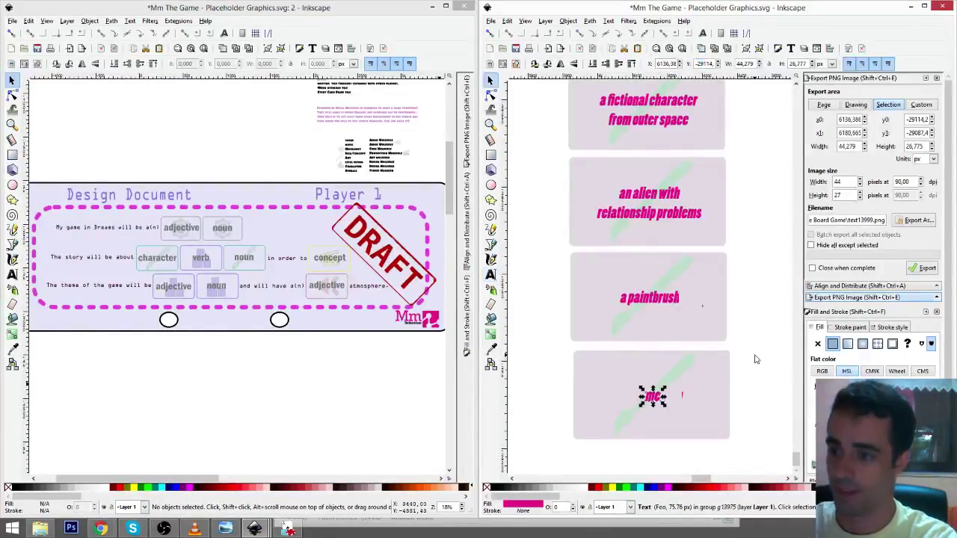
key("Escape")
- Duplicate the "me" card and place the copy directly below it
scroll(752, 338, "down", 2)
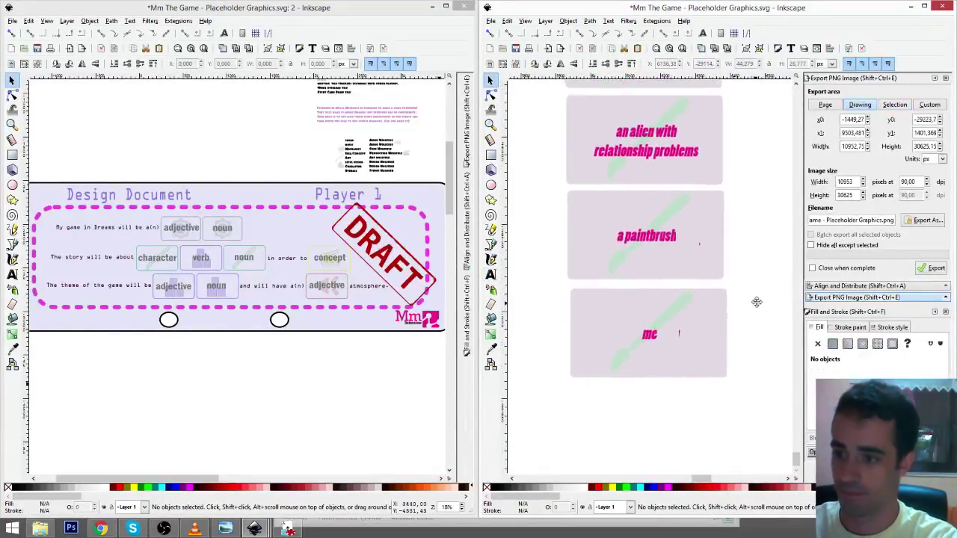
left_click(707, 301)
key("ctrl+d")
left_click_drag(706, 302, 710, 397)
- Replace the text on the copied "me" card with "you! Yes, you!" and deselect it
key("F8")
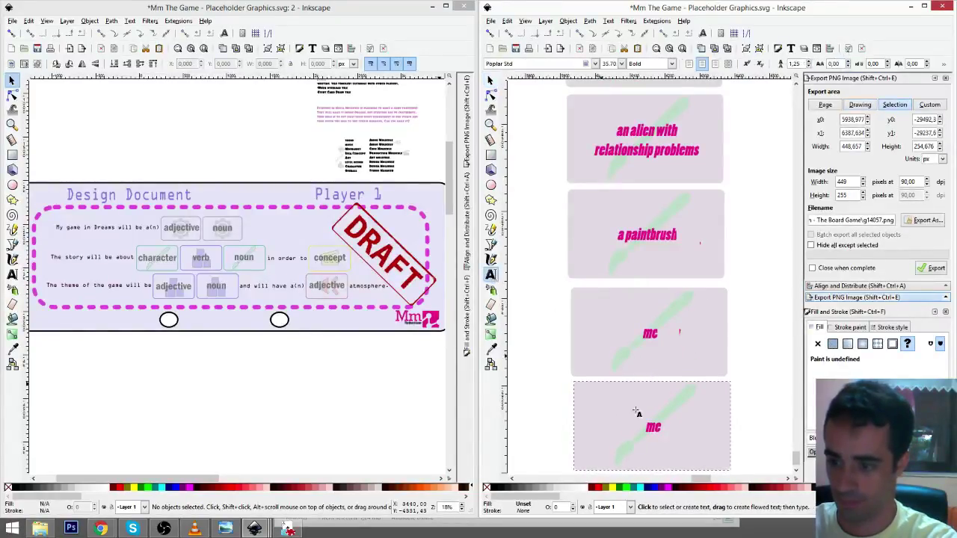
left_click_drag(646, 427, 661, 428)
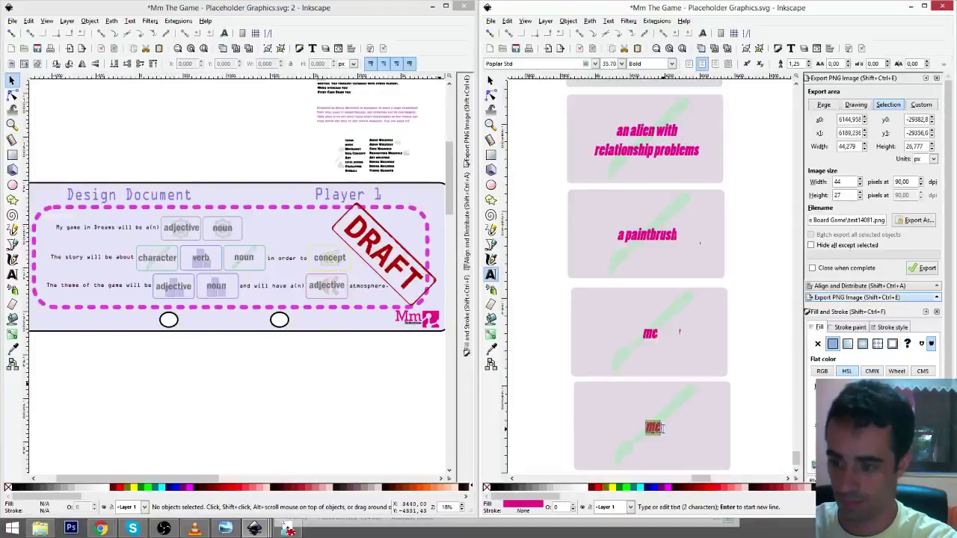
type("you ")
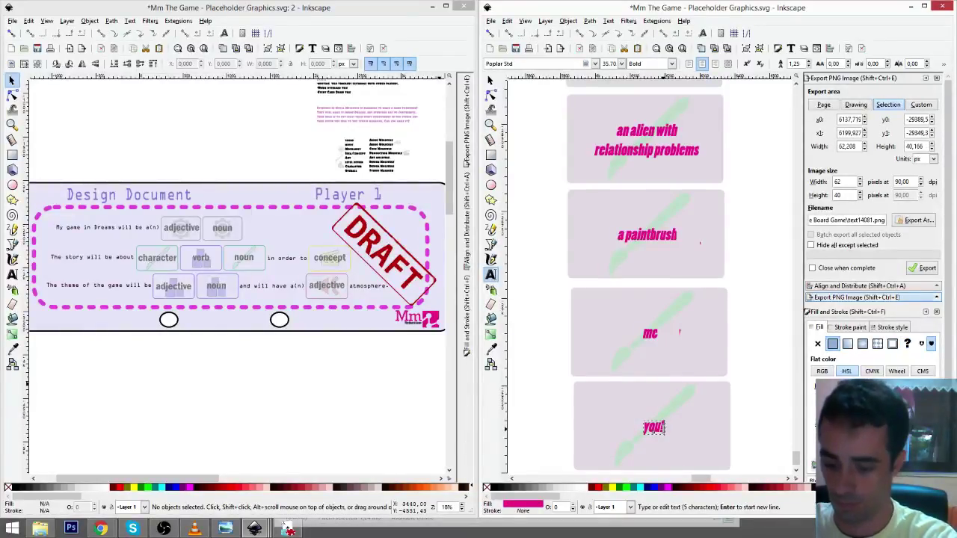
type(" Yes, you")
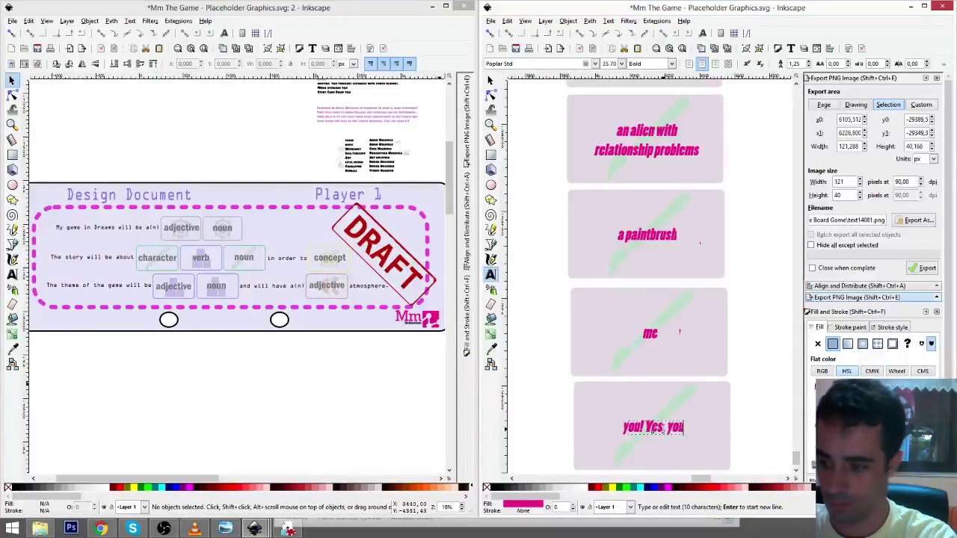
type("!")
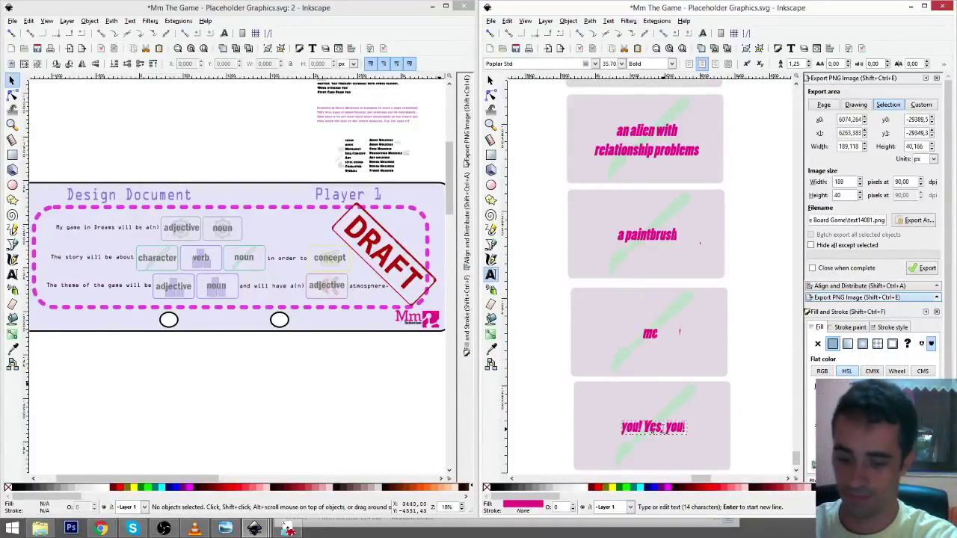
key("F1")
left_click(759, 405)
- Duplicate the "you! Yes, you!" card and place the copy directly below it
left_click_drag(755, 396, 760, 352)
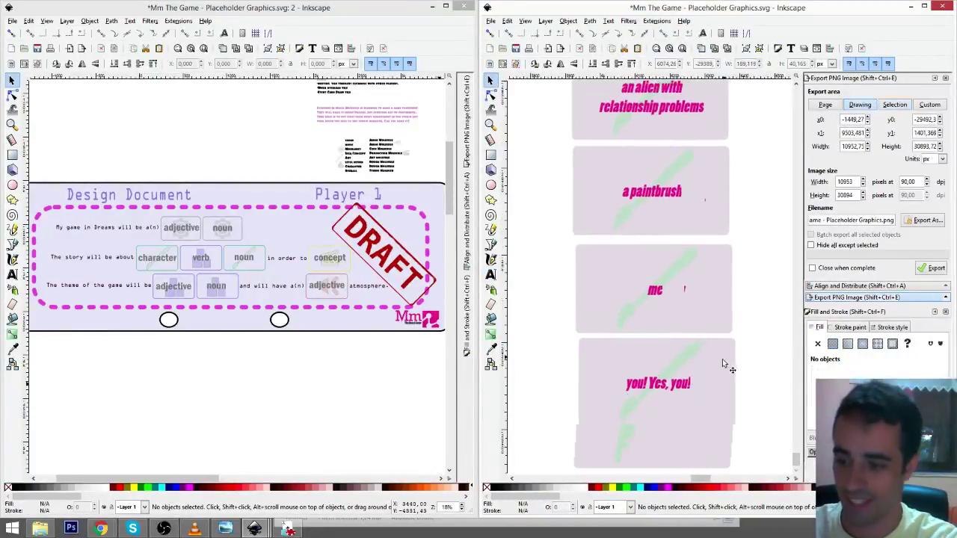
left_click(725, 360)
scroll(737, 364, "down", 2)
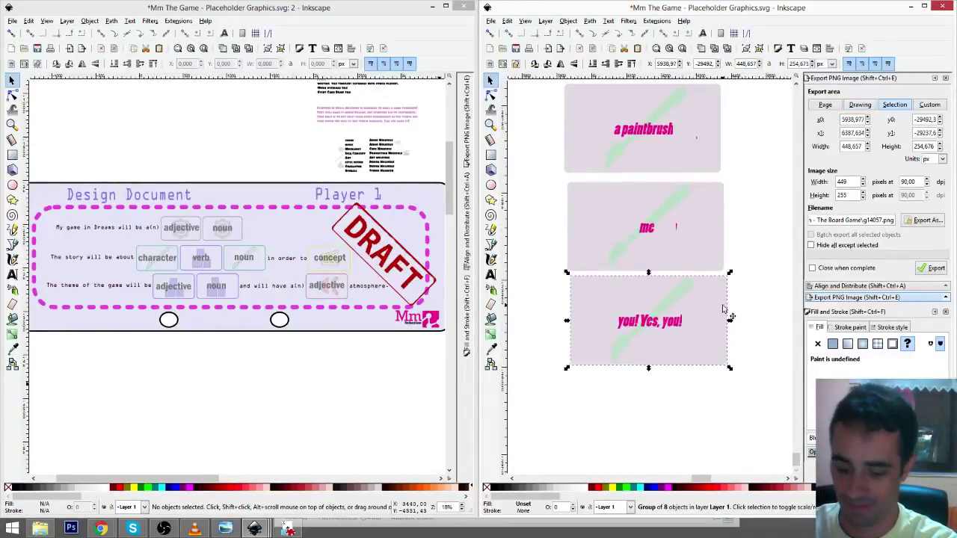
key("ctrl+d")
key("space")
left_click_drag(709, 292, 710, 390)
- Replace the text on the copied "you! Yes, you!" card with "no one in particular" and deselect it
left_click(491, 274)
left_click(672, 416)
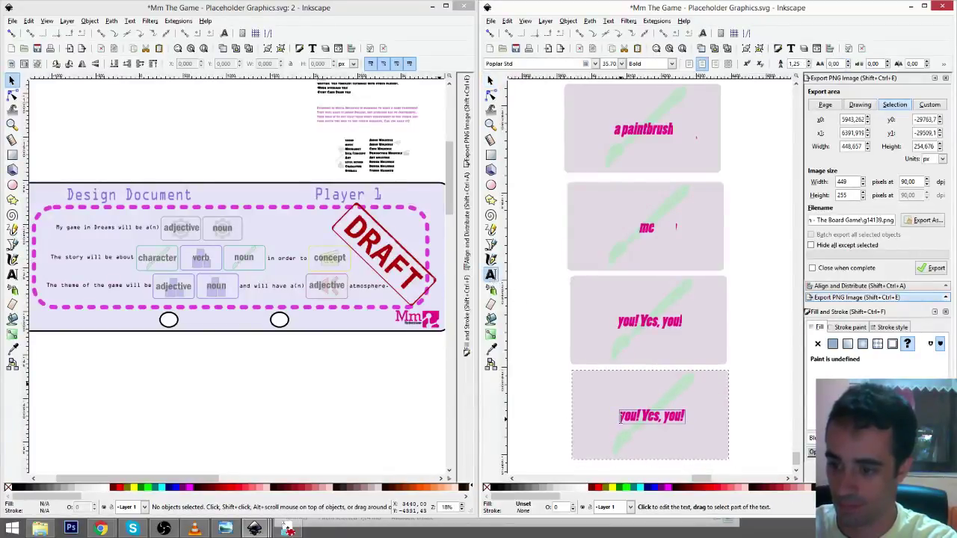
key("ctrl+a")
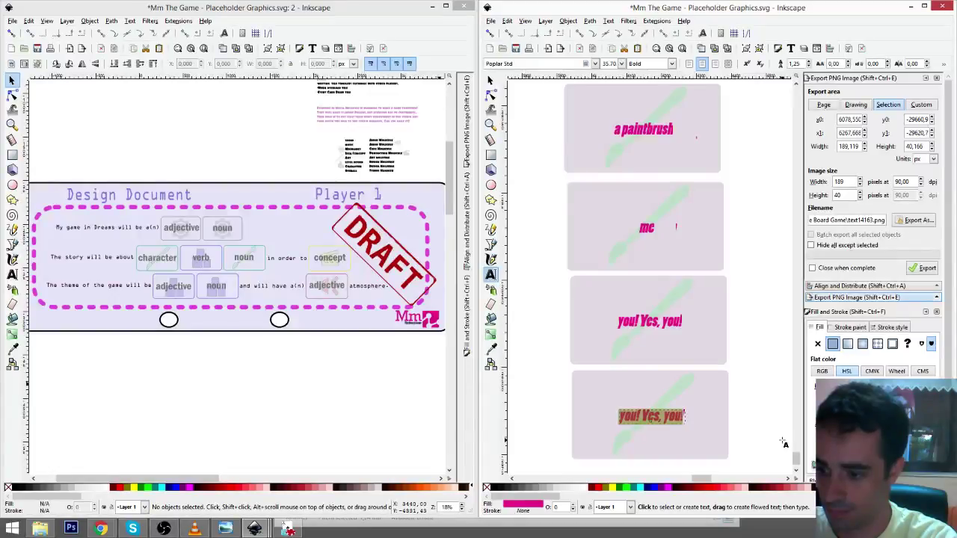
key("BackSpace")
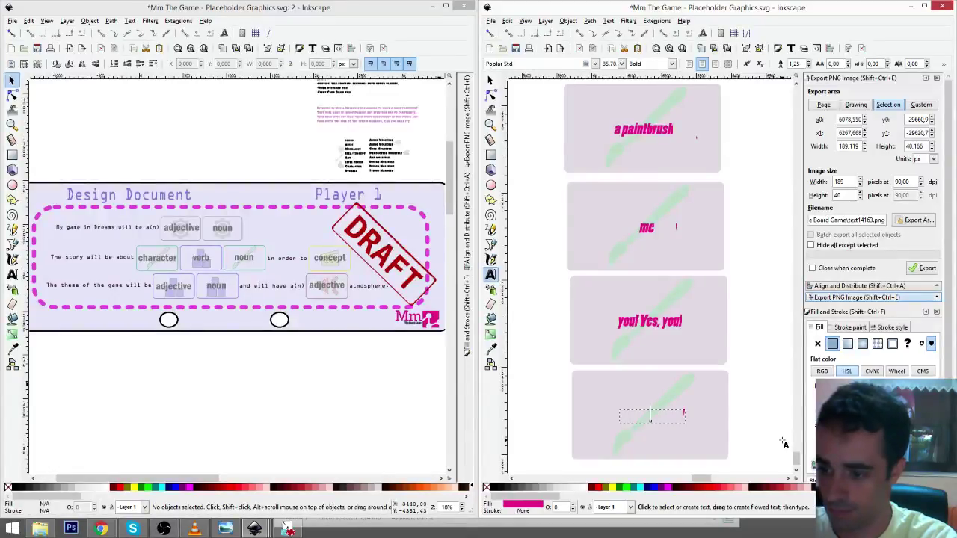
key("BackSpace")
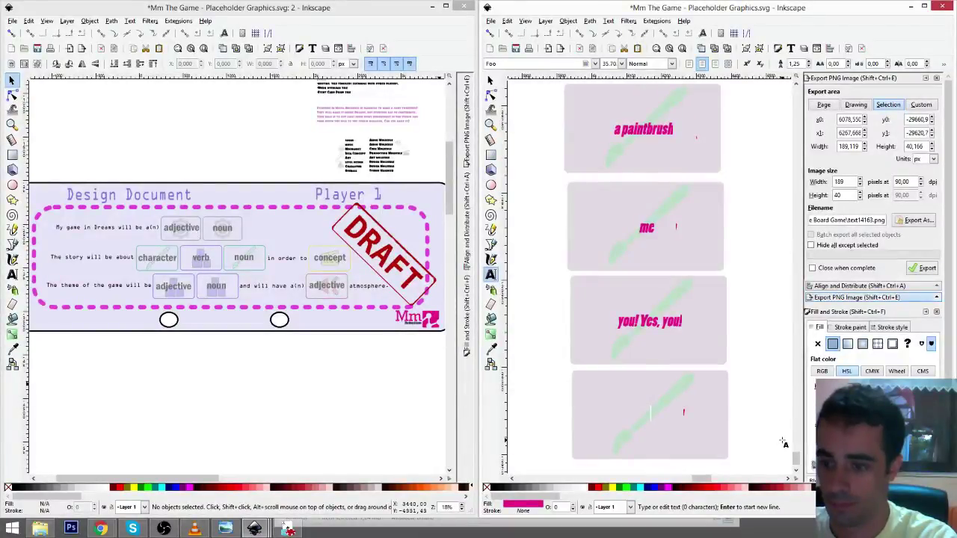
type("I")
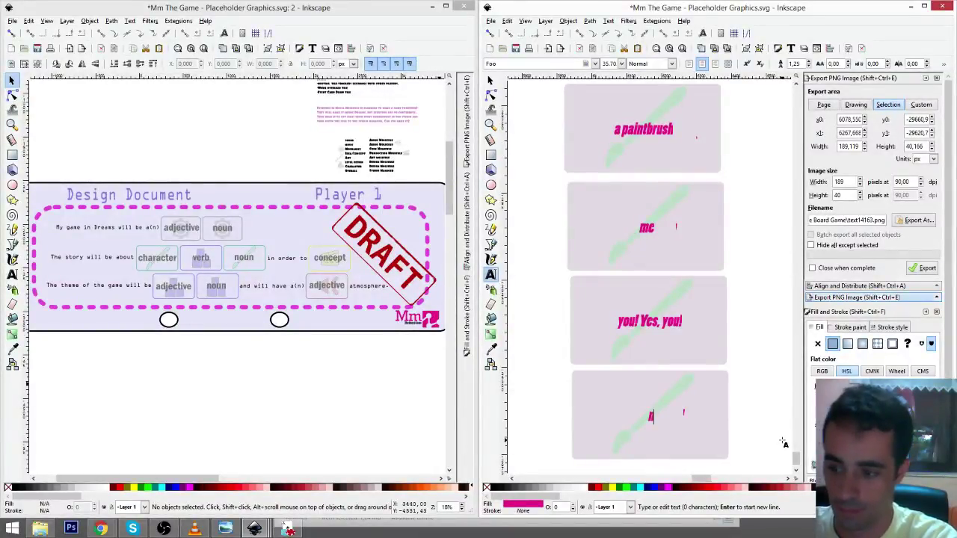
type("no one in pa")
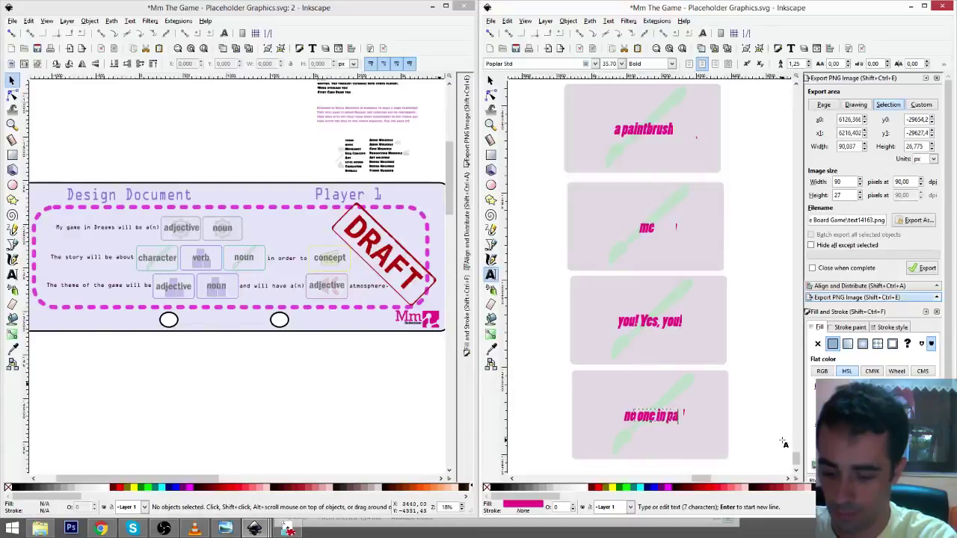
type("rticular")
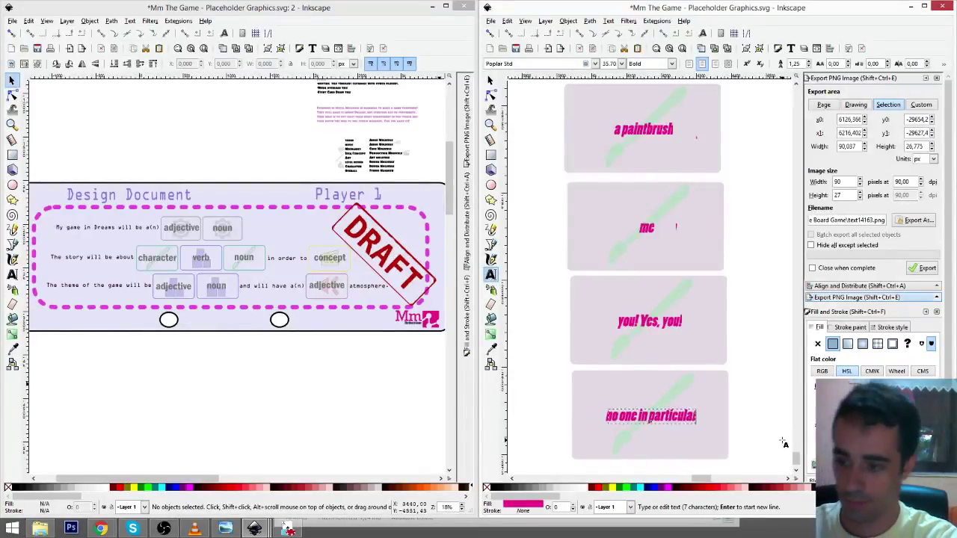
key("F1")
left_click(756, 403)
- Draw a five-pointed star about 209 px wide beside the "no one in particular" card and move it over the card's text
left_click_drag(755, 402, 754, 378)
scroll(725, 358, "down", 1)
key("asterisk")
key("F1")
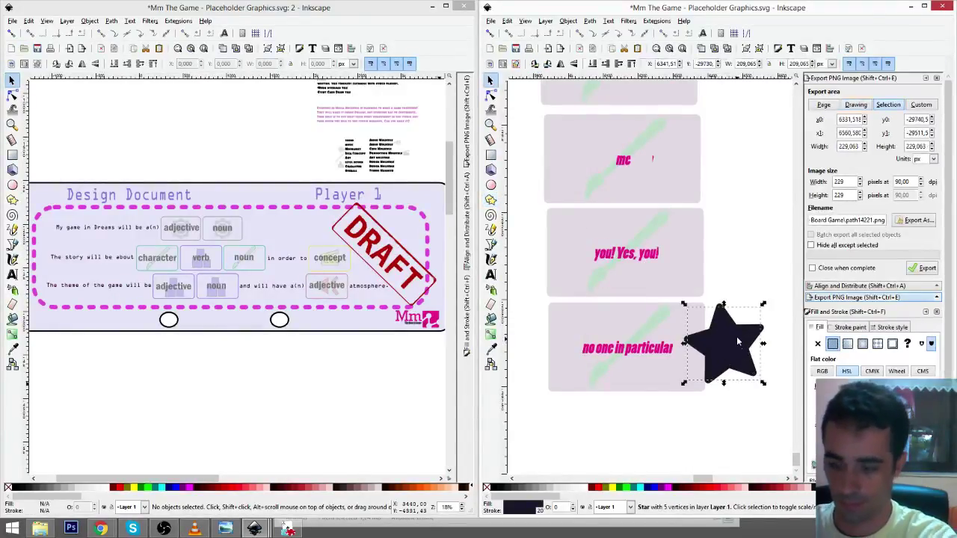
left_click_drag(737, 341, 641, 344)
key("End")
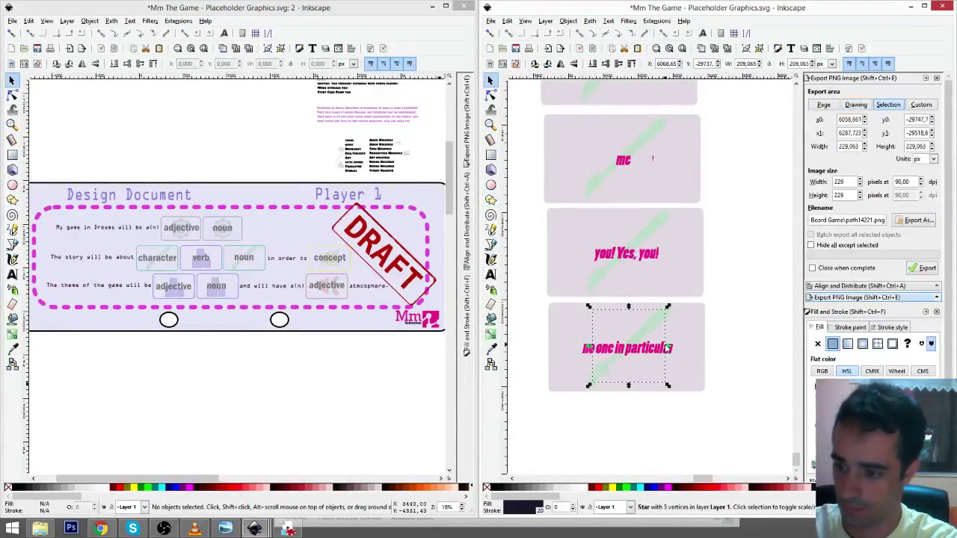
key("Home")
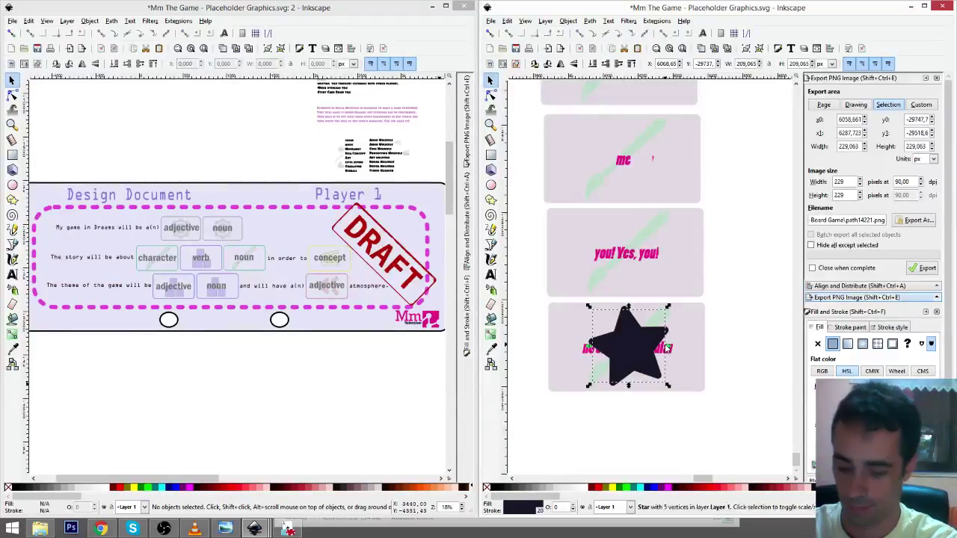
- Move the star into the "no one in particular" card's group, place it near the card's centre and lower it behind the text
key("ctrl+x")
double_click(702, 335)
key("ctrl+v")
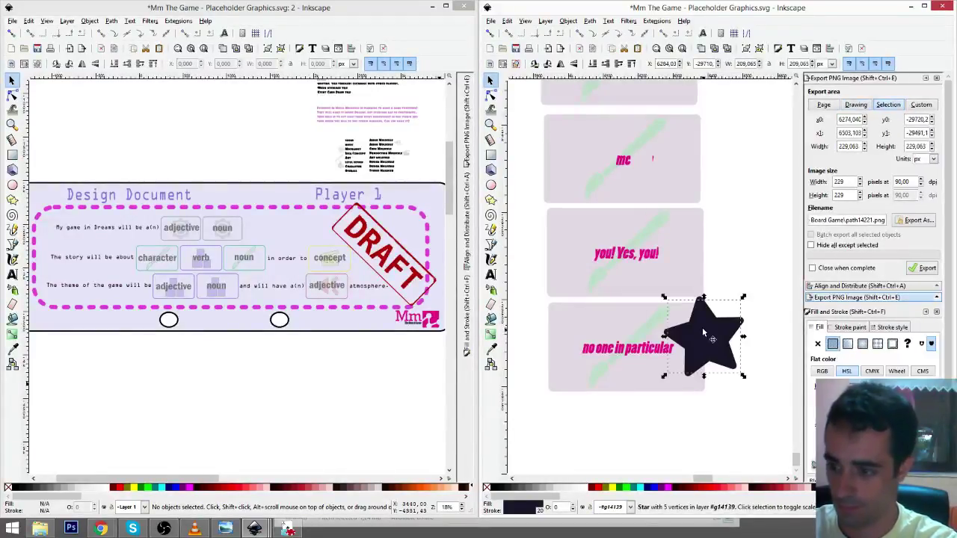
left_click_drag(702, 340, 621, 348)
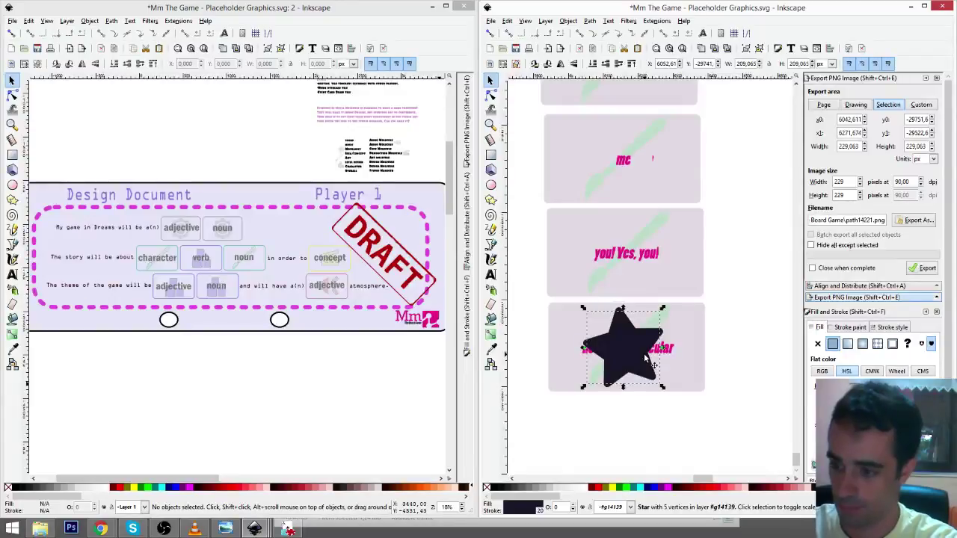
key("Page_Down")
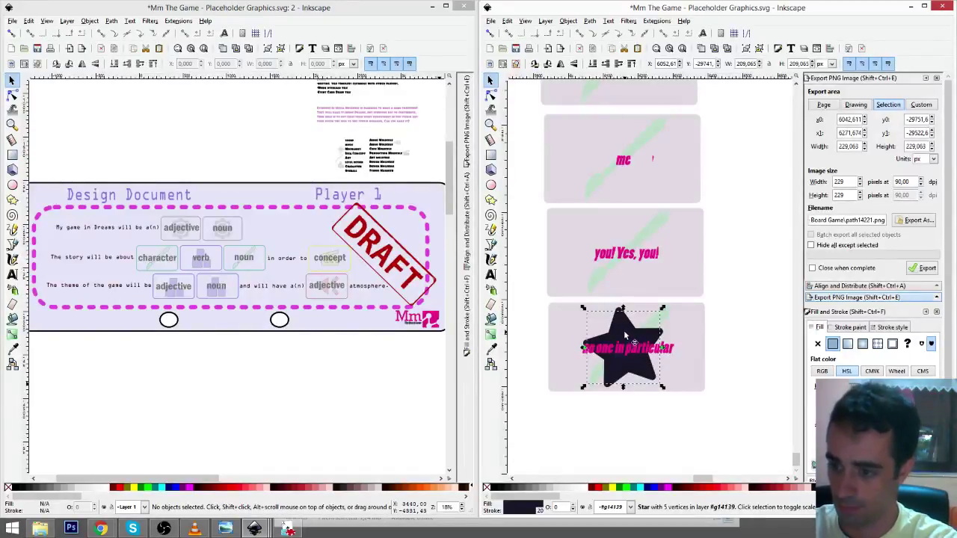
mouse_move(625, 327)
left_mouse_down()
mouse_move(636, 334)
mouse_move(627, 328)
left_mouse_up()
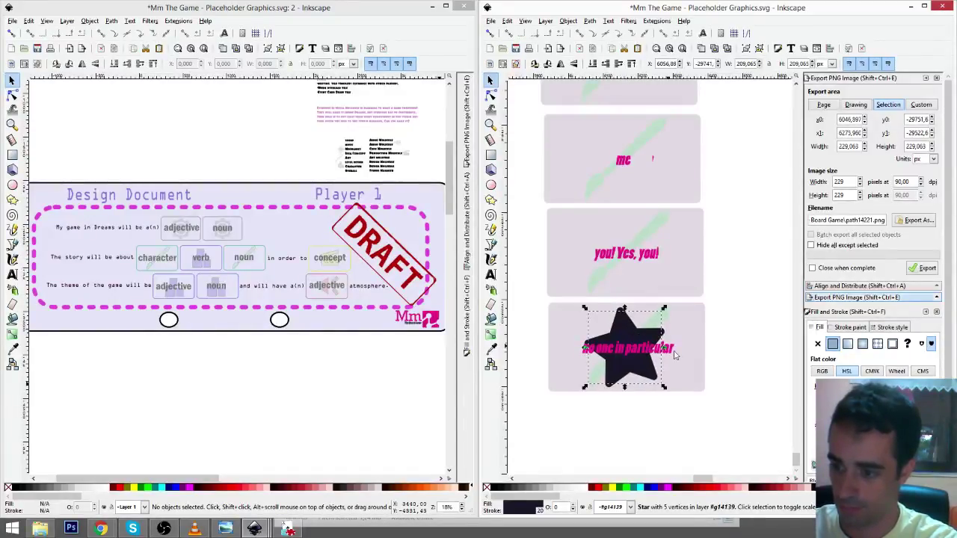
- Give the star a dark olive fill, remove its stroke, make it semi-transparent and deselect it
left_click(846, 371)
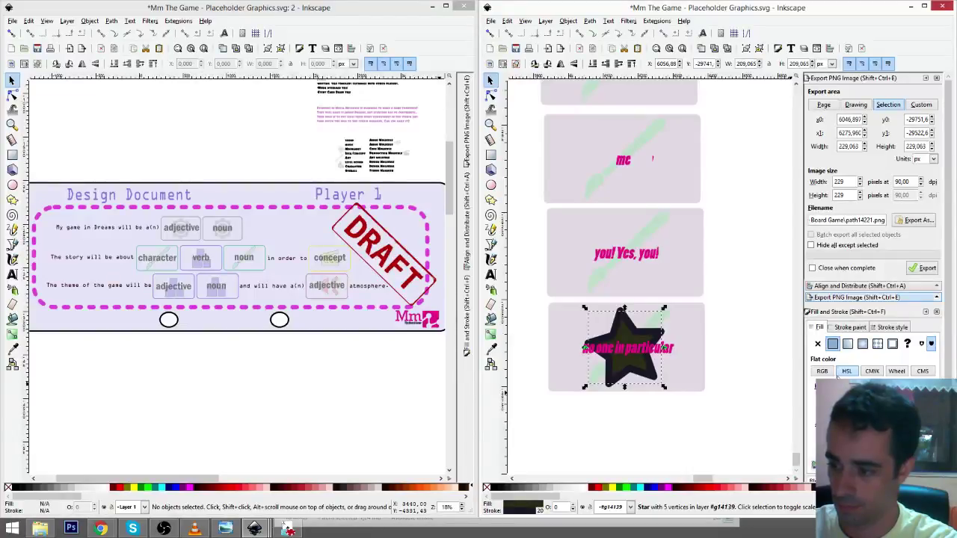
left_click(850, 327)
left_click(817, 344)
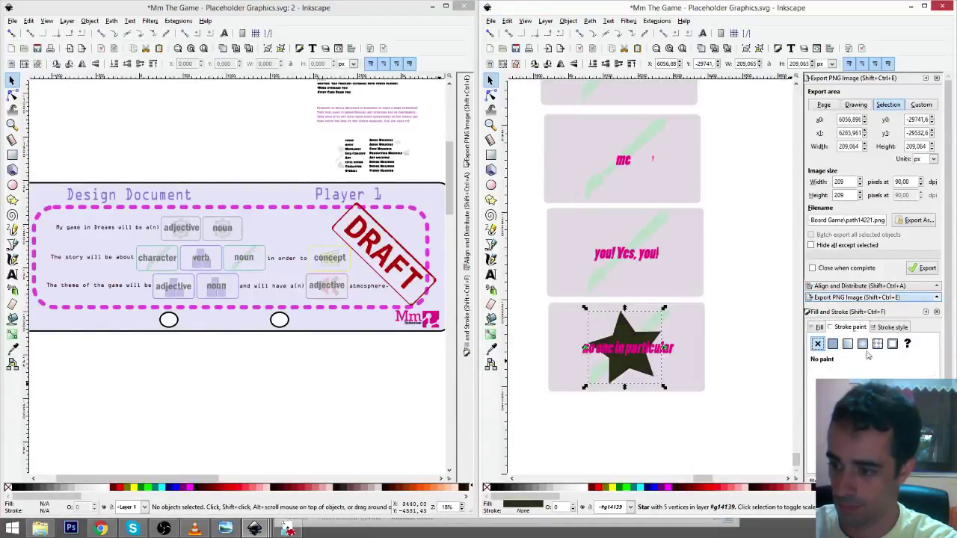
left_click(818, 327)
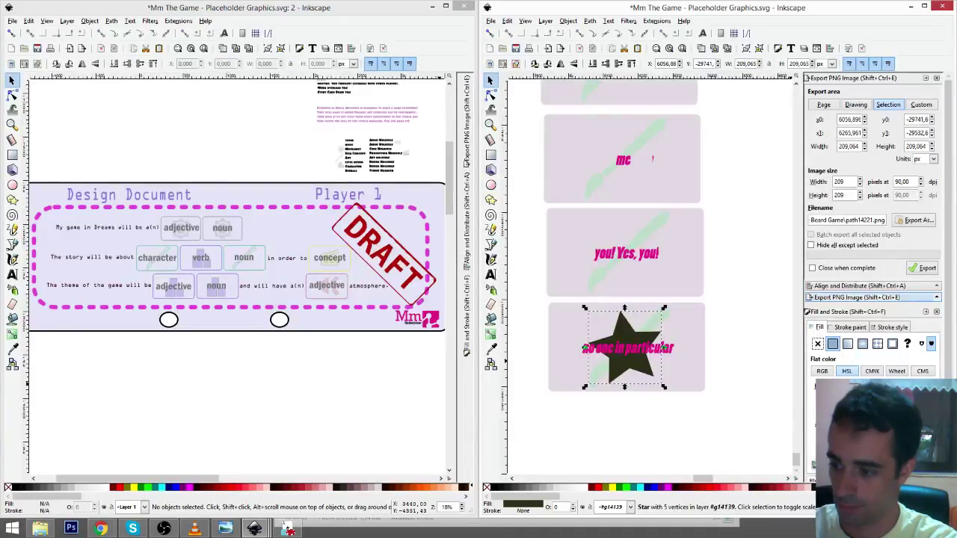
left_click(845, 434)
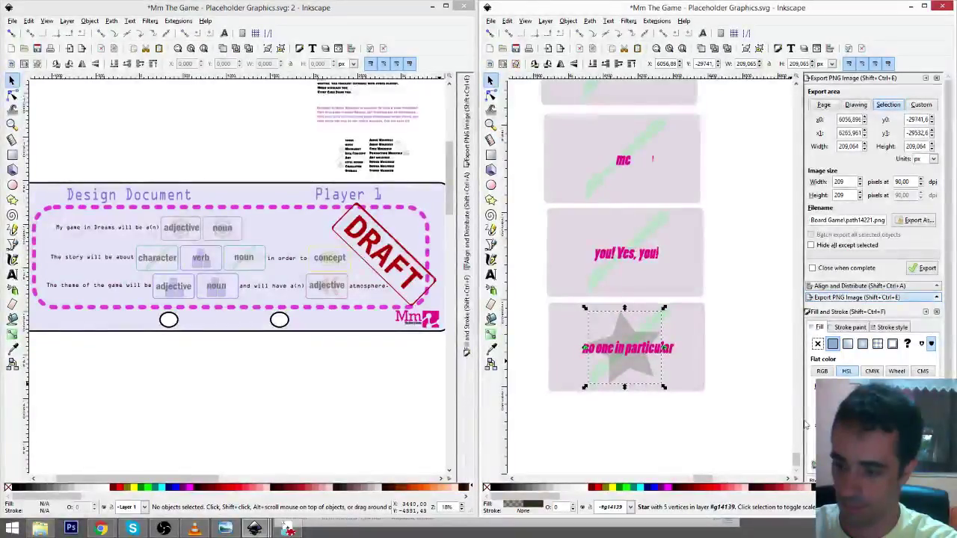
left_click(731, 365)
- Duplicate the "you! Yes, you!" card and place the copy directly below the "no one in particular" card
scroll(730, 351, "down", 2)
left_click(702, 267)
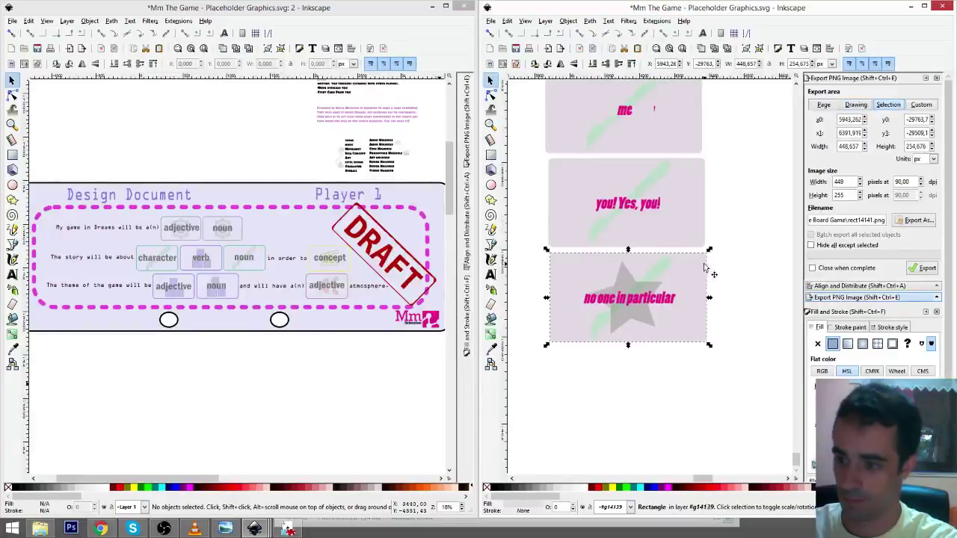
left_click(687, 170)
left_click(688, 177)
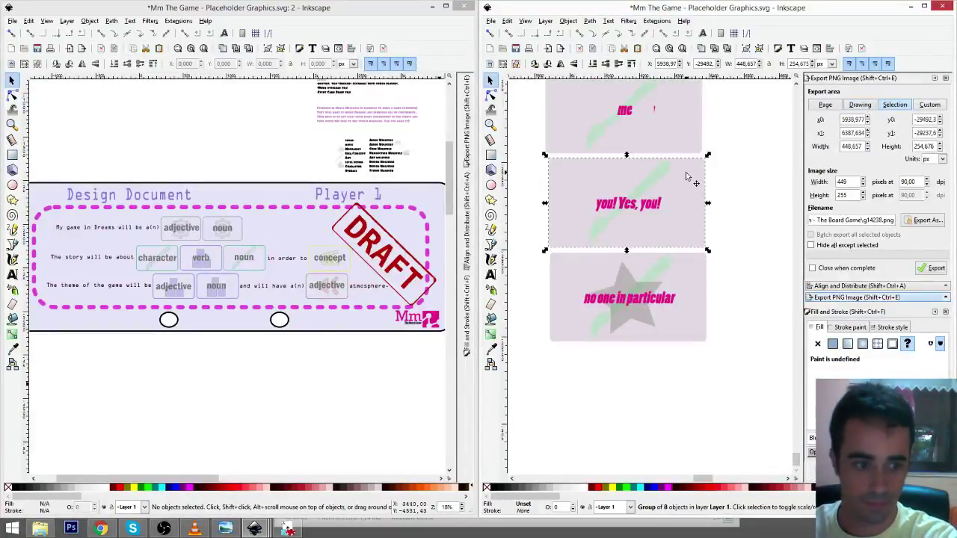
key("ctrl+d")
left_click_drag(695, 188, 692, 372)
- Replace the text on the lowest "you! Yes, you!" card with "a sacrificial butter knife"
left_click(491, 275)
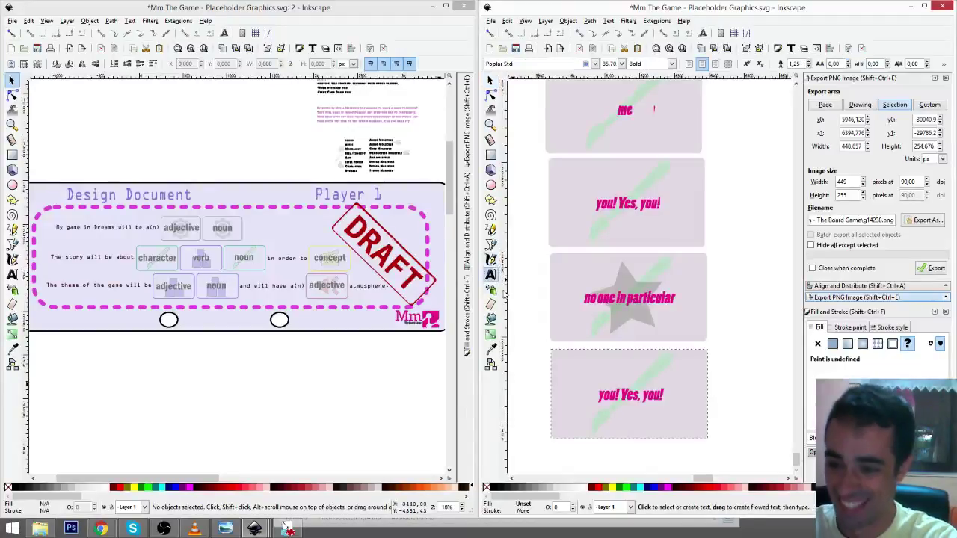
left_click_drag(598, 394, 667, 395)
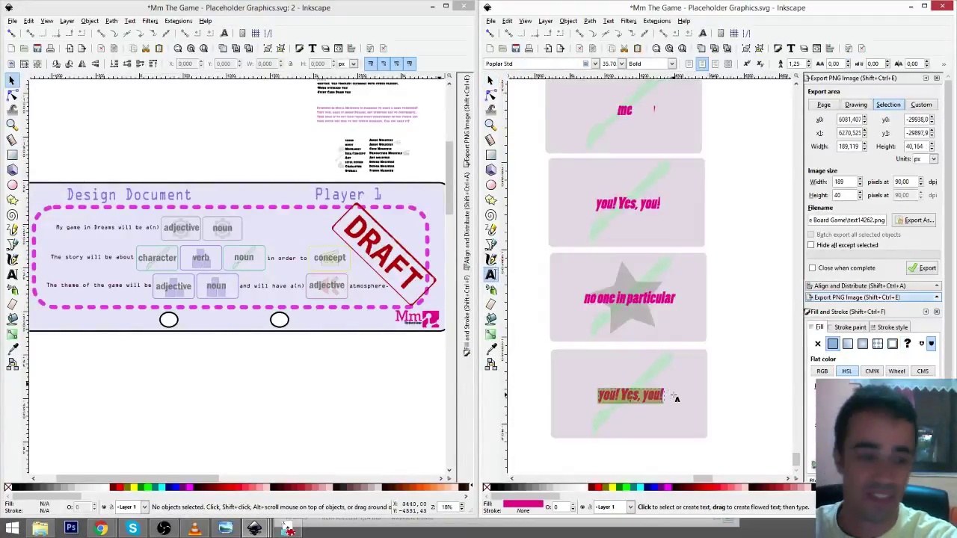
type("a")
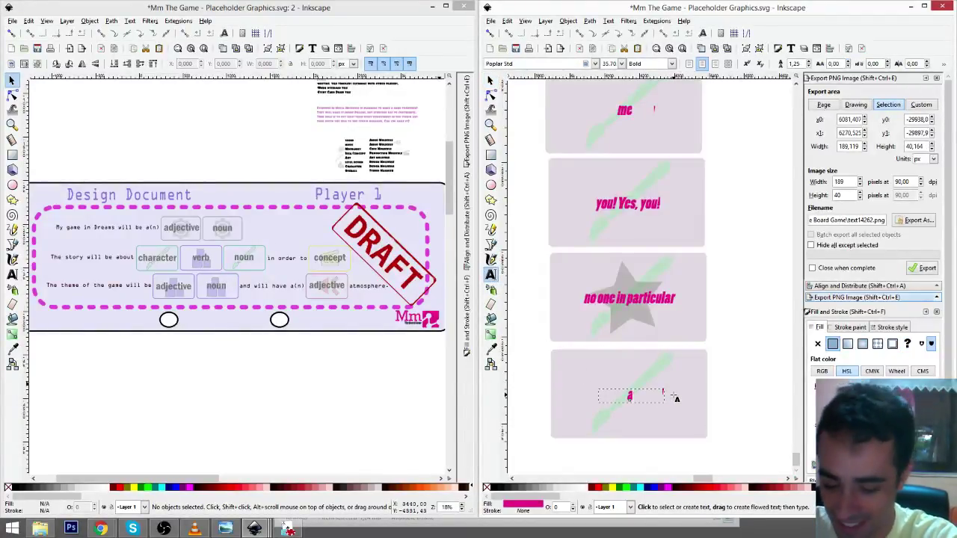
type(" sacrifical")
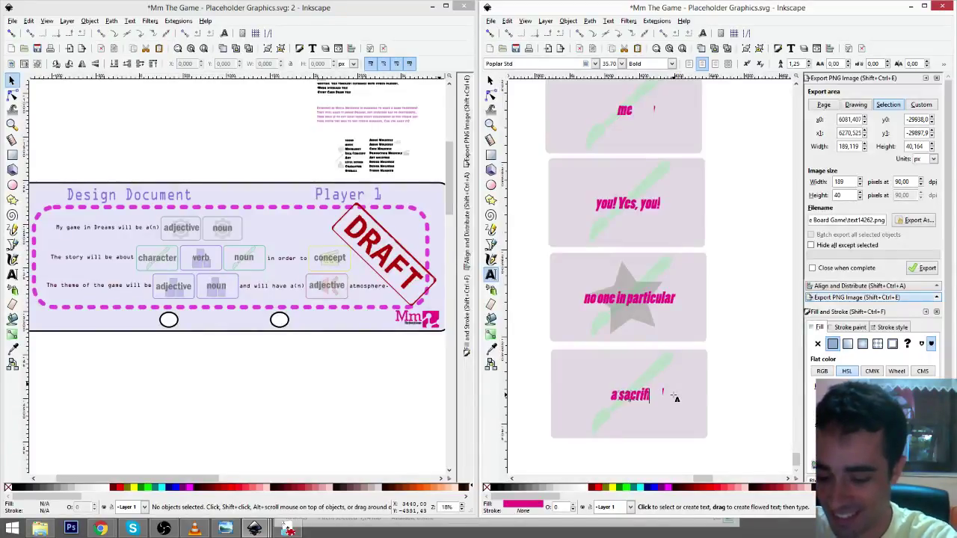
key("BackSpace")
key("BackSpace")
type("ial")
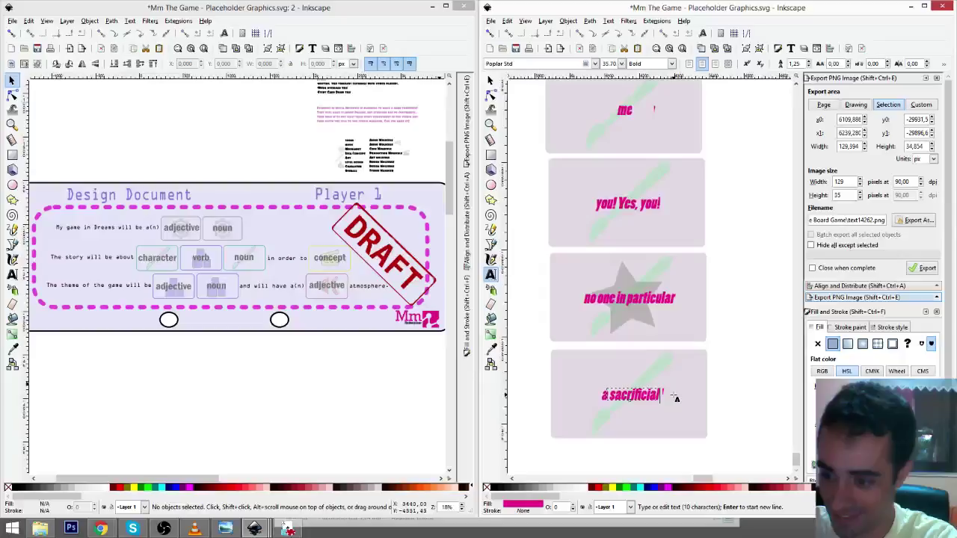
type(" butter knife")
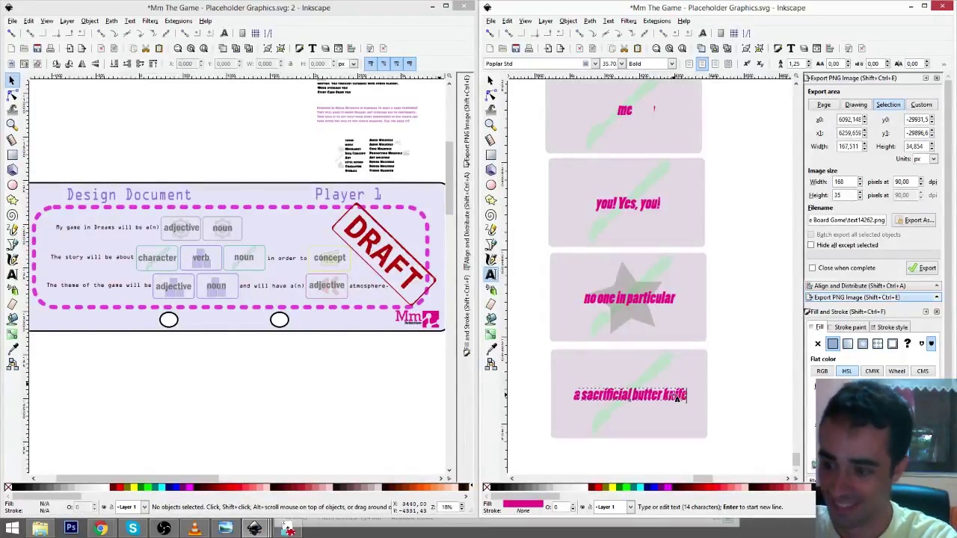
key("F1")
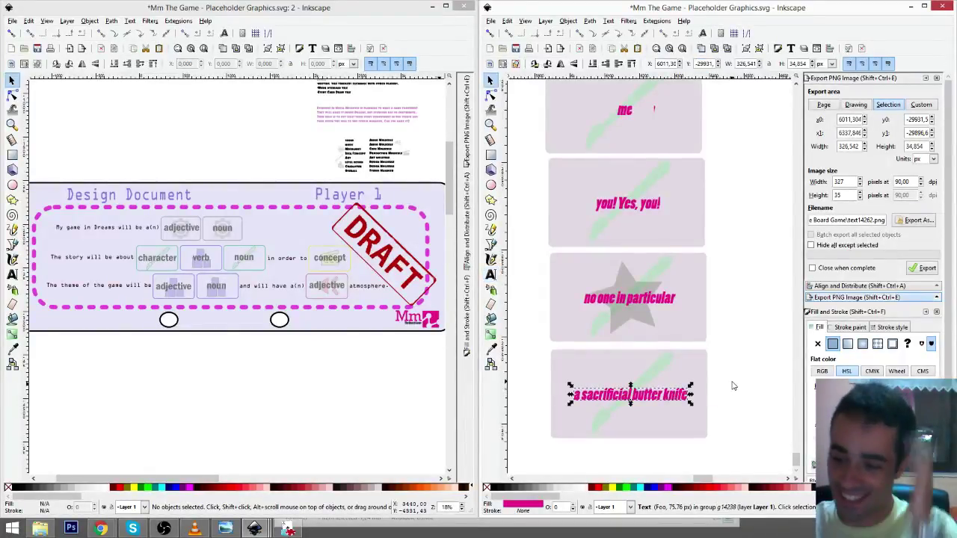
- Nudge the "a sacrificial butter knife" text slightly to the left within its card and deselect it
left_click(658, 402)
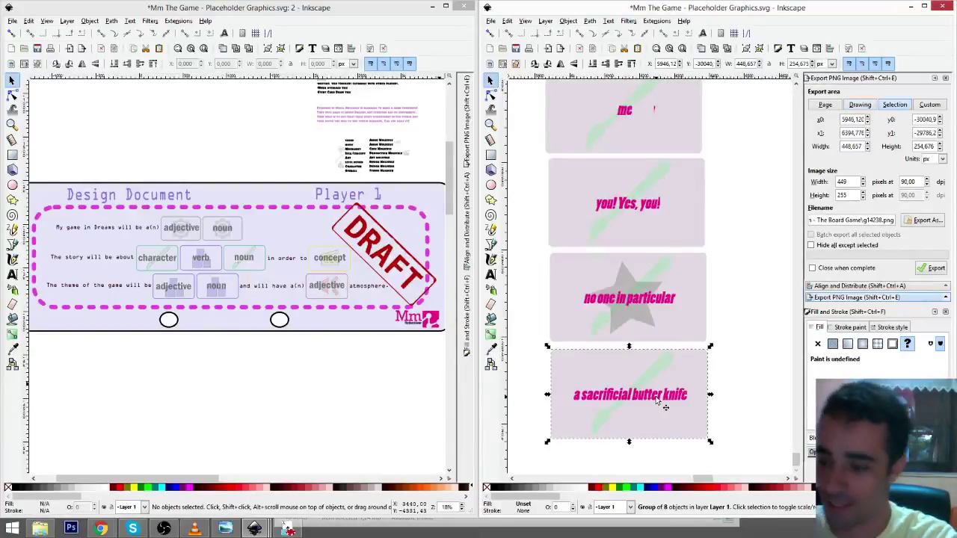
left_click(662, 400, "ctrl")
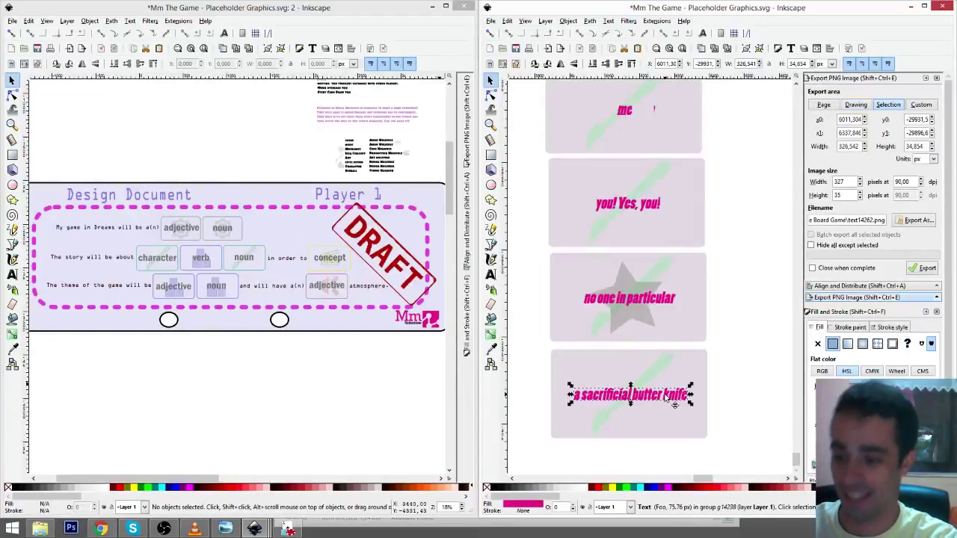
left_click(723, 373)
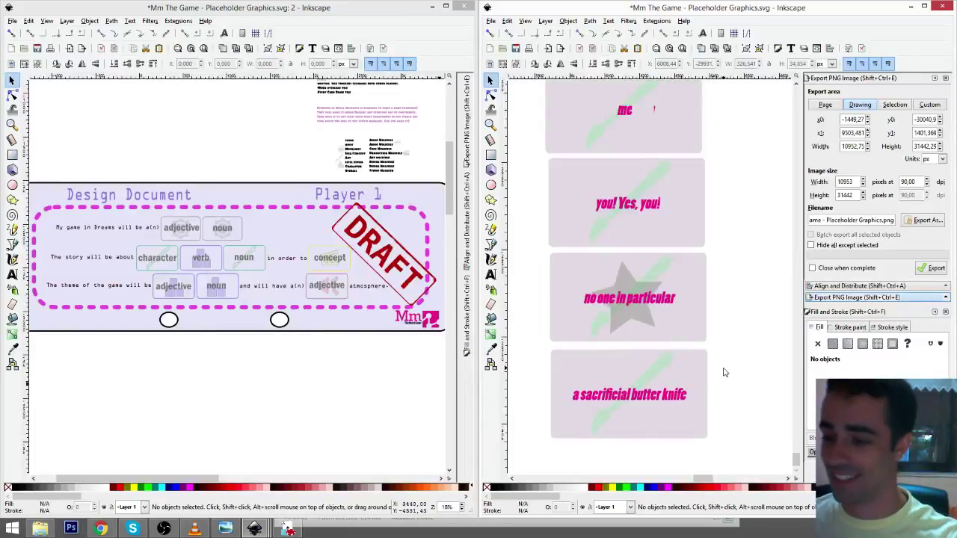
- Duplicate the "a sacrificial butter knife" card and place the copy directly below it
left_click(662, 369)
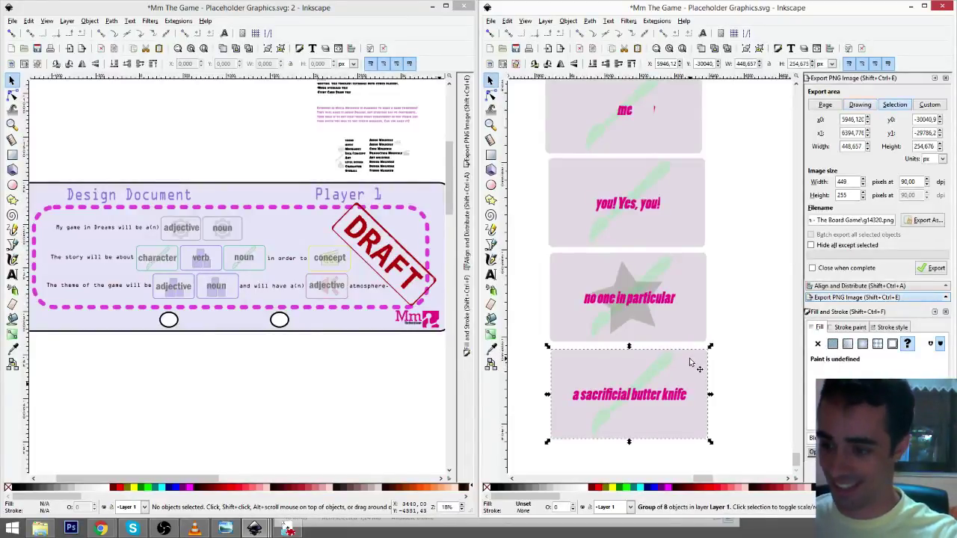
left_click_drag(693, 364, 688, 457)
scroll(737, 388, "down", 4)
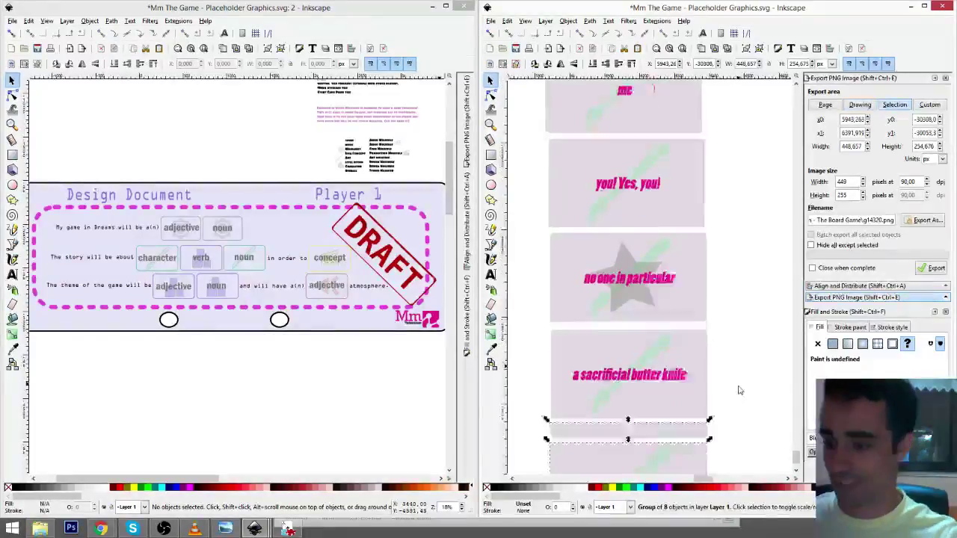
- Replace the text on the lowest "a sacrificial butter knife" card with "a confusing sandcastle"
left_click(492, 274)
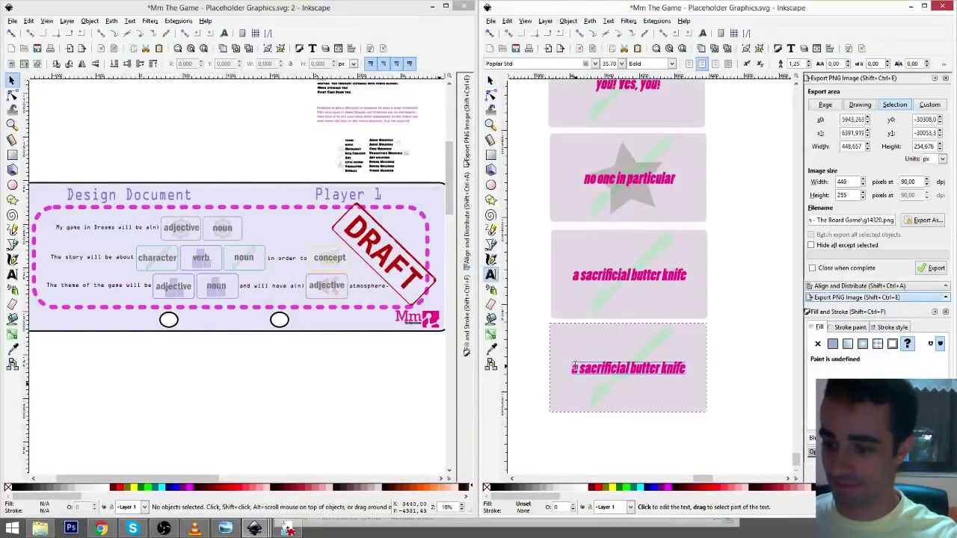
left_click_drag(572, 368, 705, 367)
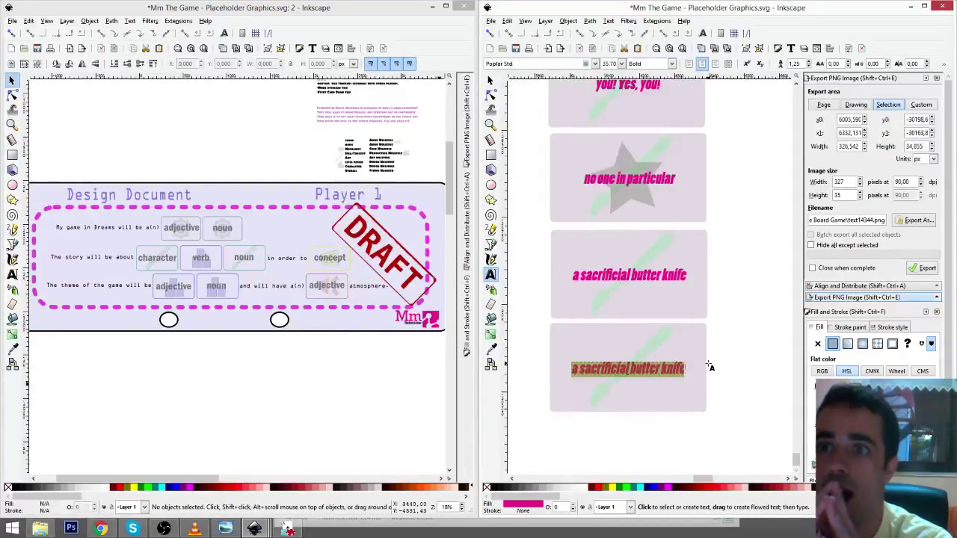
type("a con")
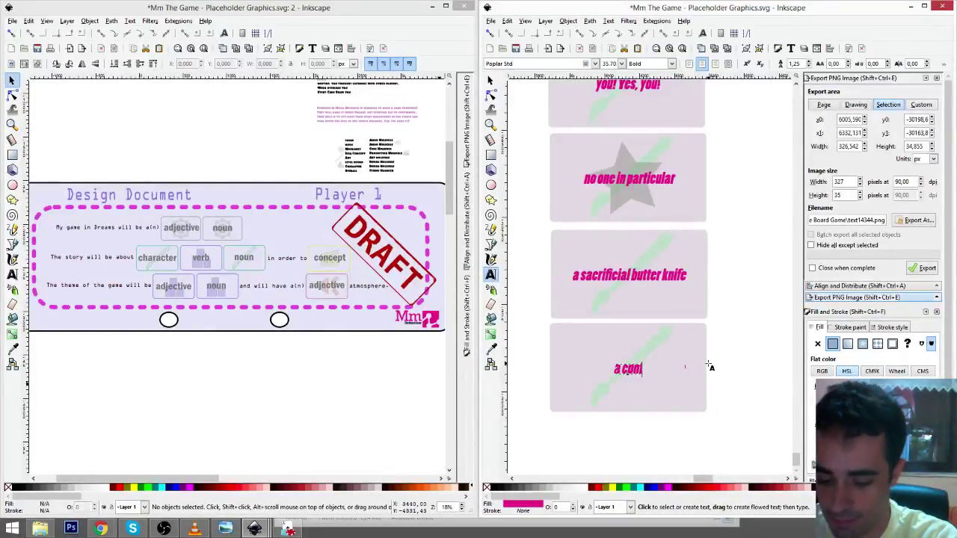
type("fusing s")
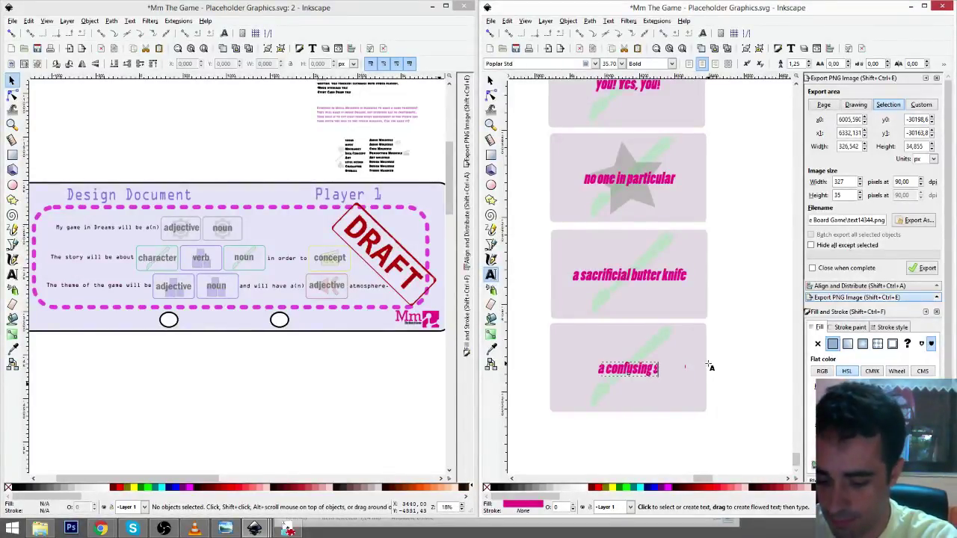
type("andcastle")
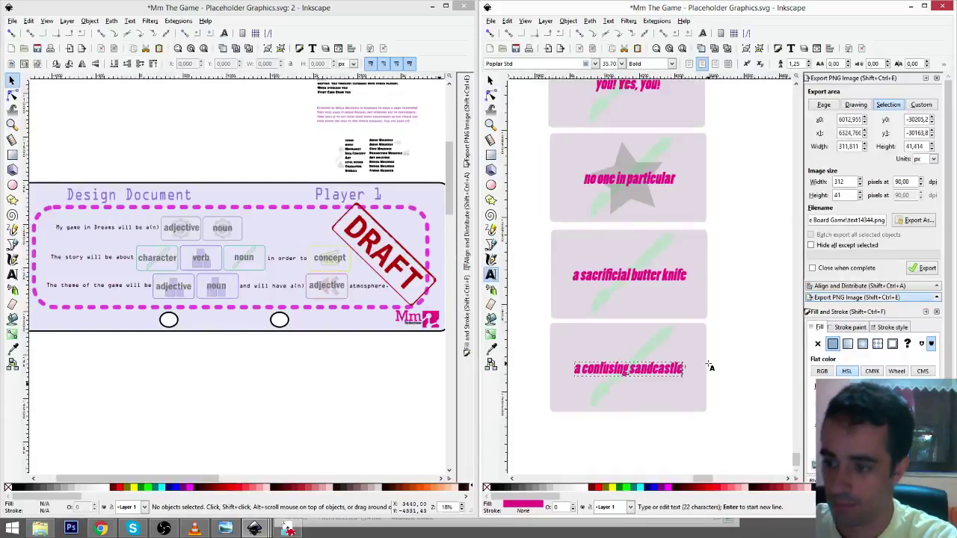
key("F1")
- Duplicate the "a confusing sandcastle" card and place the copy directly below it
left_click(695, 366)
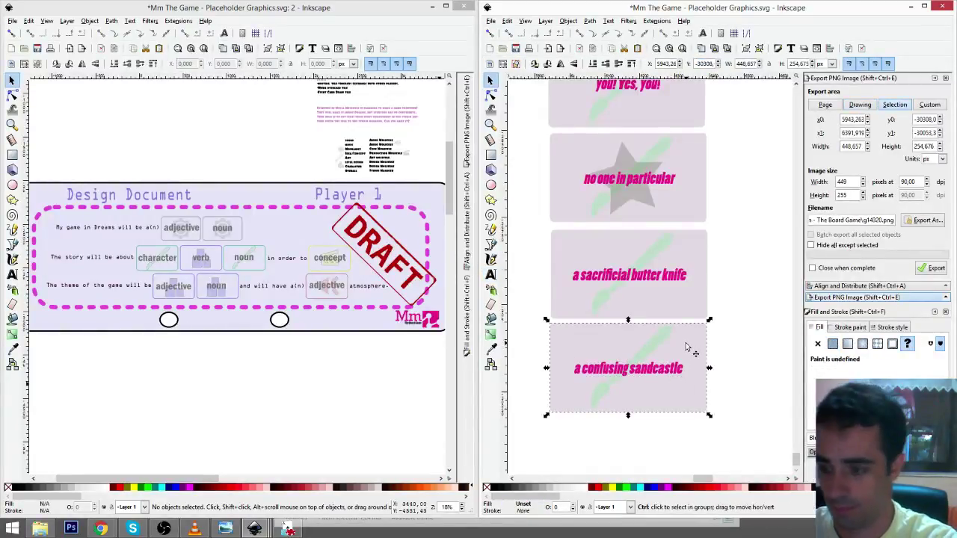
key("ctrl+d")
key("ctrl+d")
left_click_drag(692, 345, 695, 442)
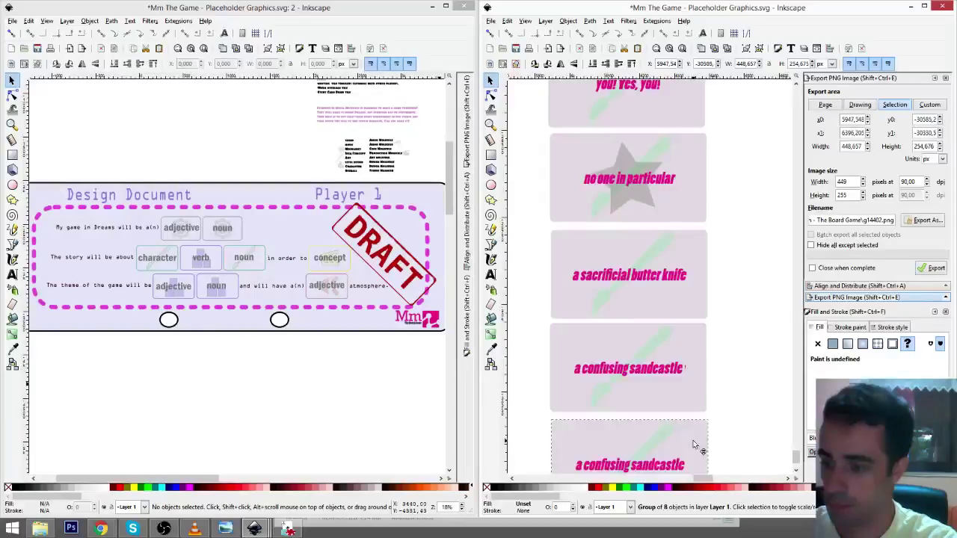
- Replace the text on the lowest "a confusing sandcastle" card with "a painting with no colors" and deselect it
scroll(723, 426, "down", 2)
left_click(491, 275)
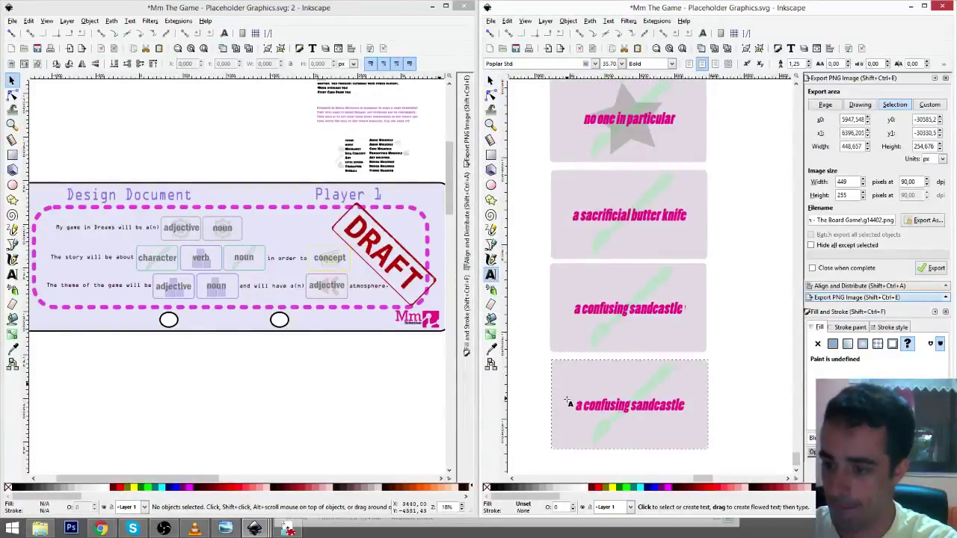
left_click_drag(576, 405, 698, 405)
type("a")
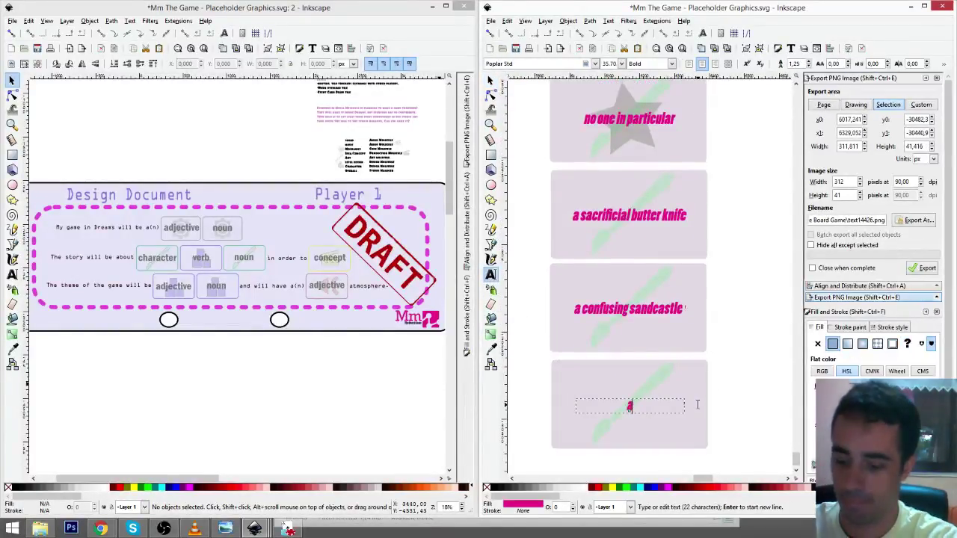
type(" painting")
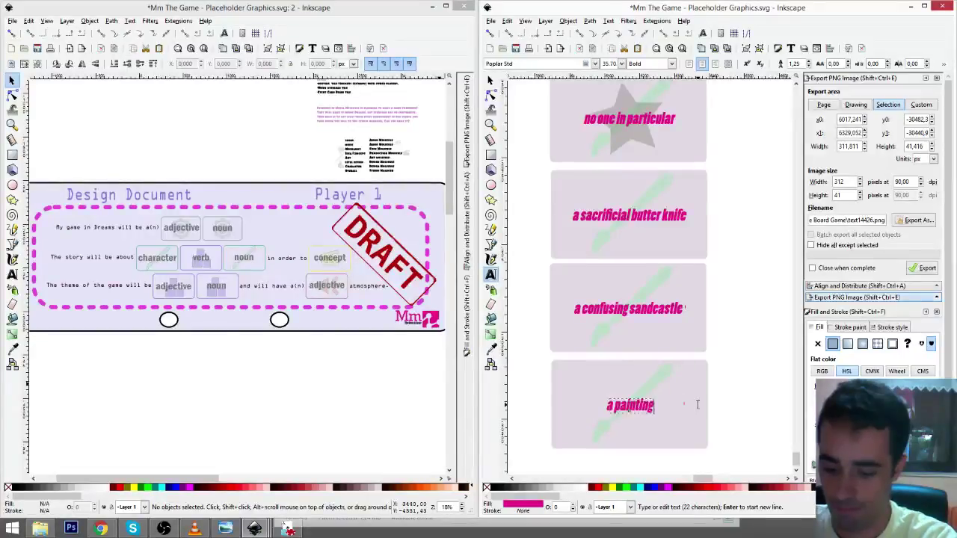
type(" with no colors")
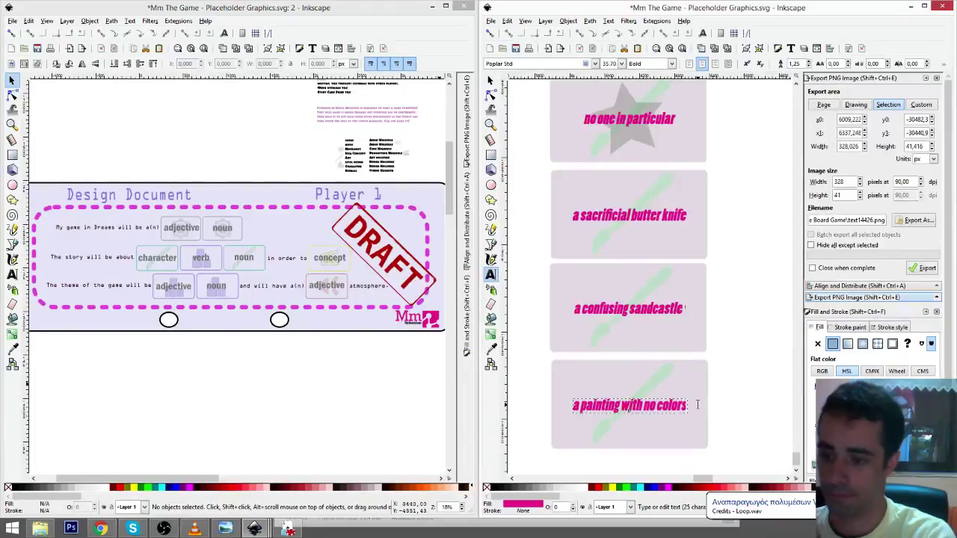
key("F1")
left_click(736, 389)
- Duplicate the "a painting with no colors" card and place the copy directly below it
scroll(729, 337, "down", 3)
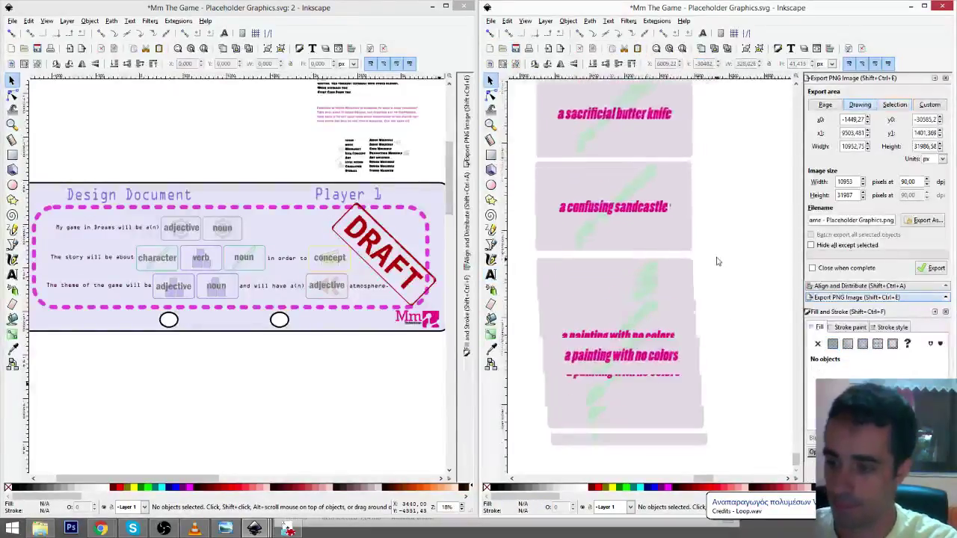
left_click(691, 278)
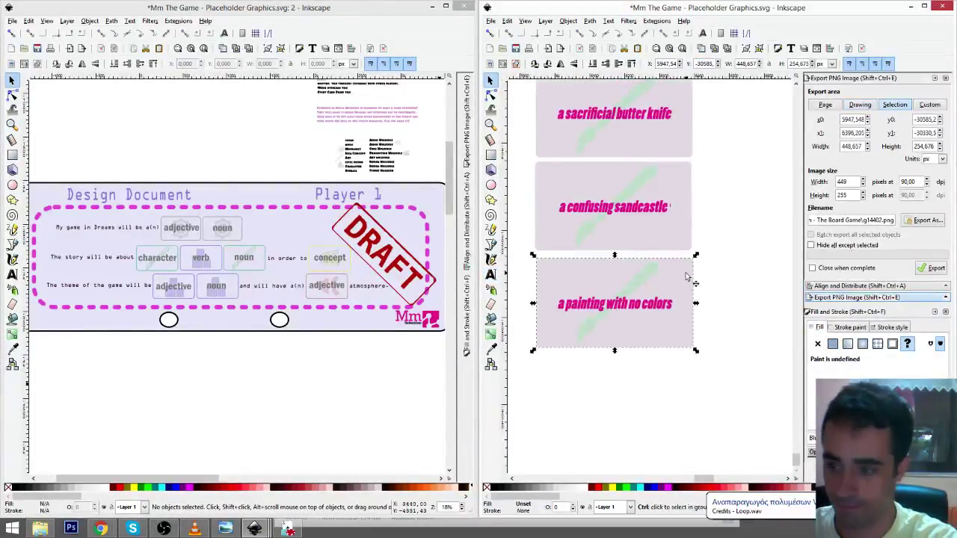
key("ctrl+d")
left_click_drag(687, 274, 676, 368)
- Replace the text on the lowest "a painting with no colors" card with "an invisible man that is impolite"
key("F8")
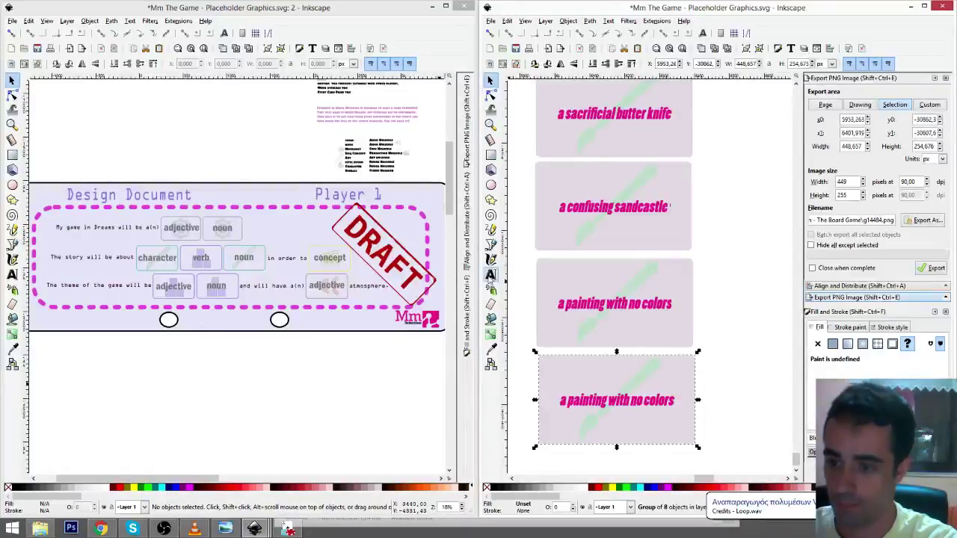
left_click(562, 400)
key("ctrl+a")
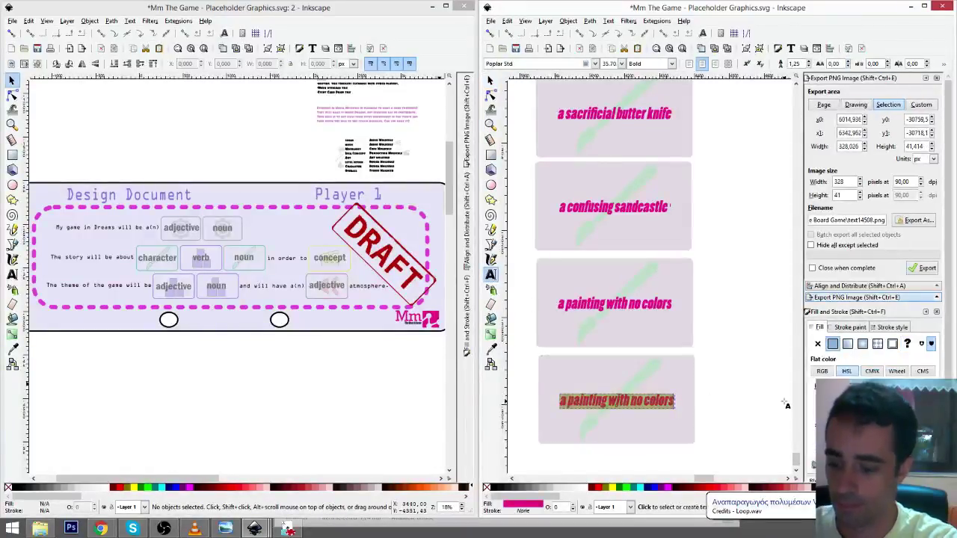
key("BackSpace")
type("a man")
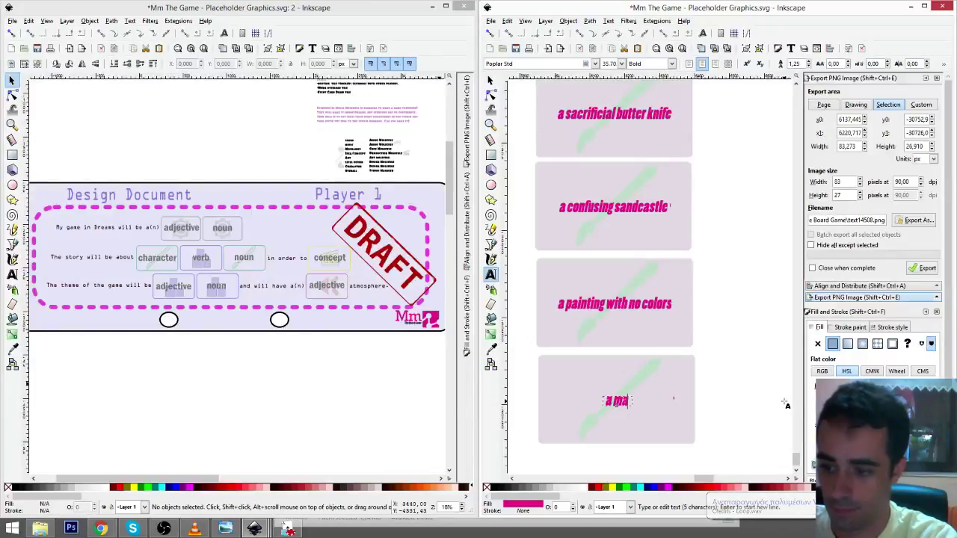
key("ctrl+a")
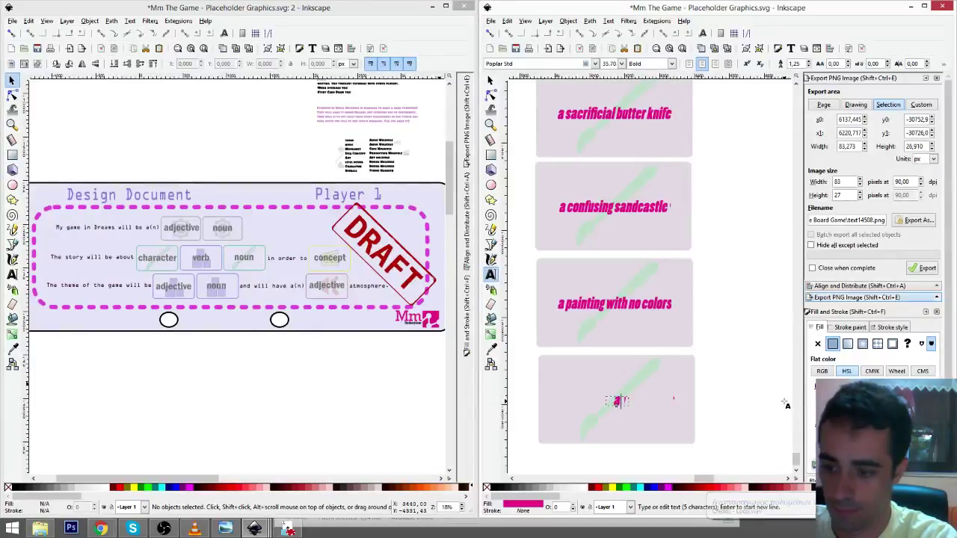
type("an invisibl")
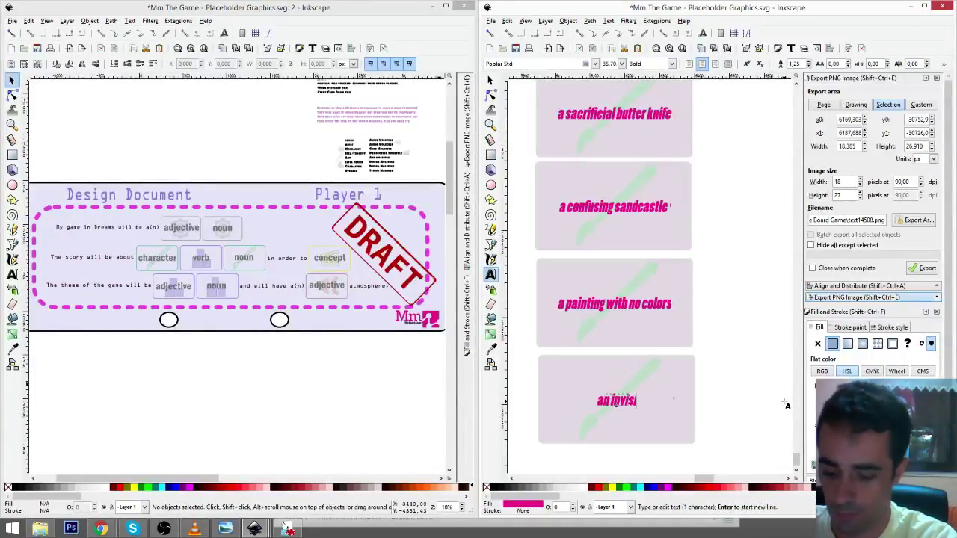
type("e m")
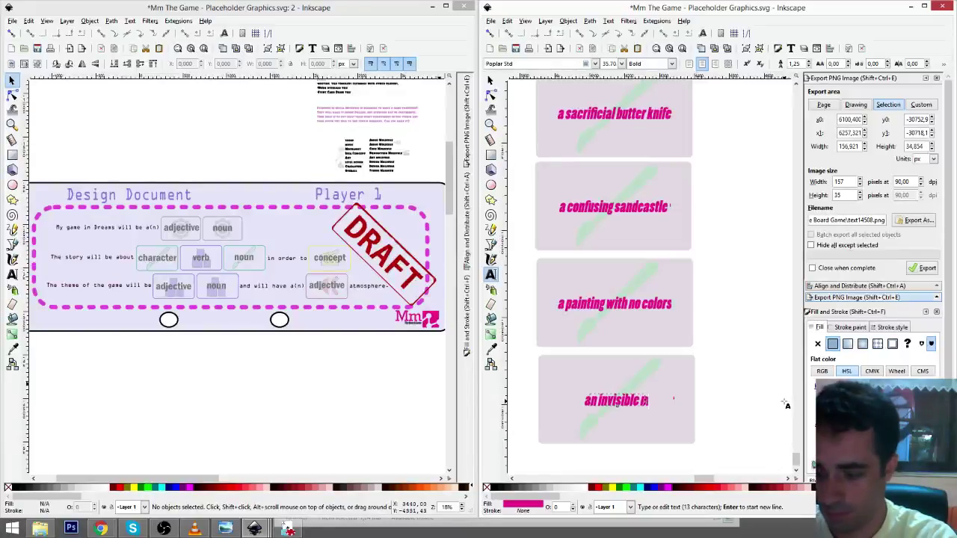
type("an that is")
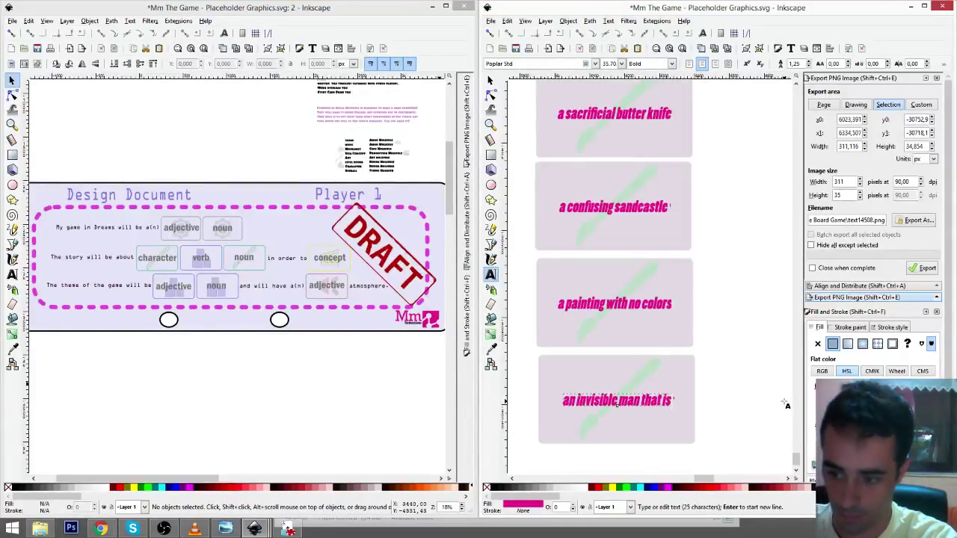
type(" imp")
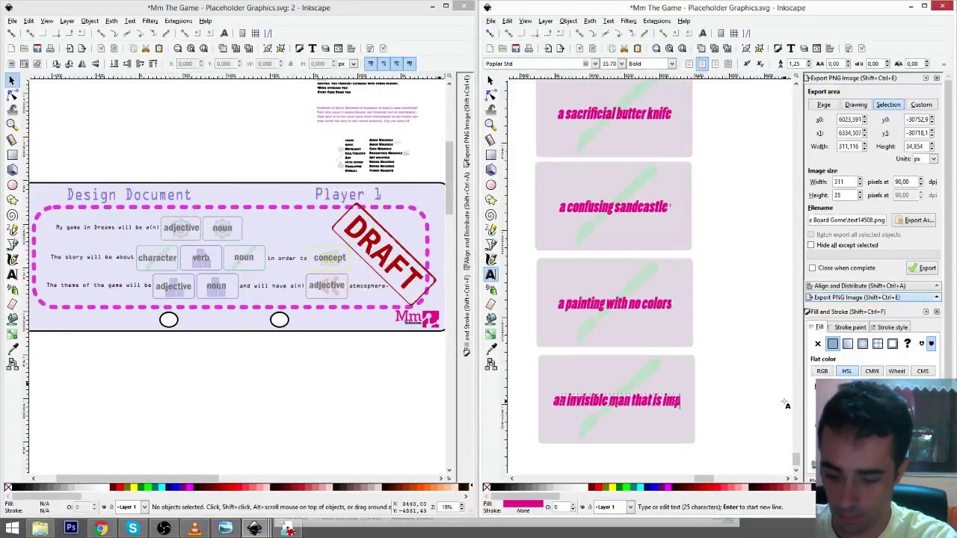
type("olite")
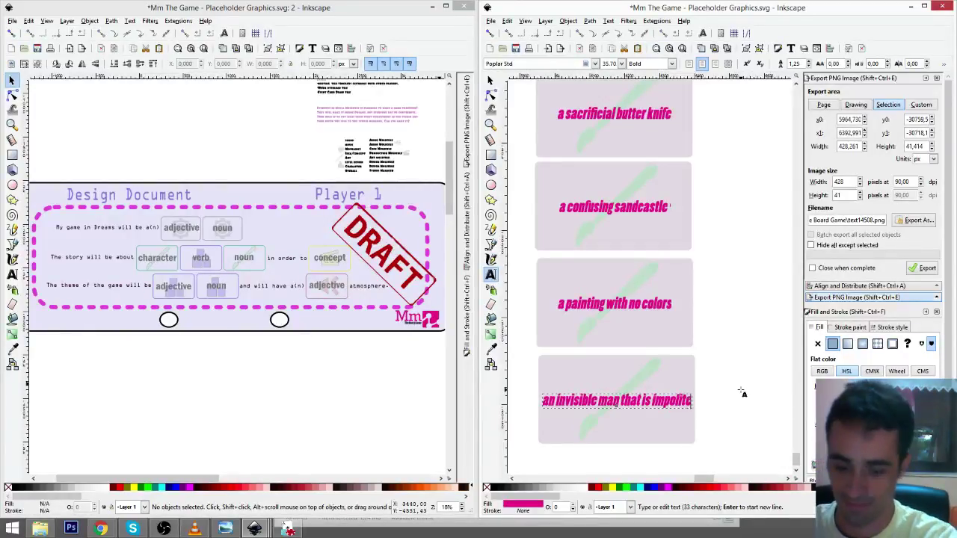
- Shift the "an invisible man that is impolite" card slightly to the left to line up with the column and deselect it
key("F1")
left_click_drag(670, 406, 662, 404)
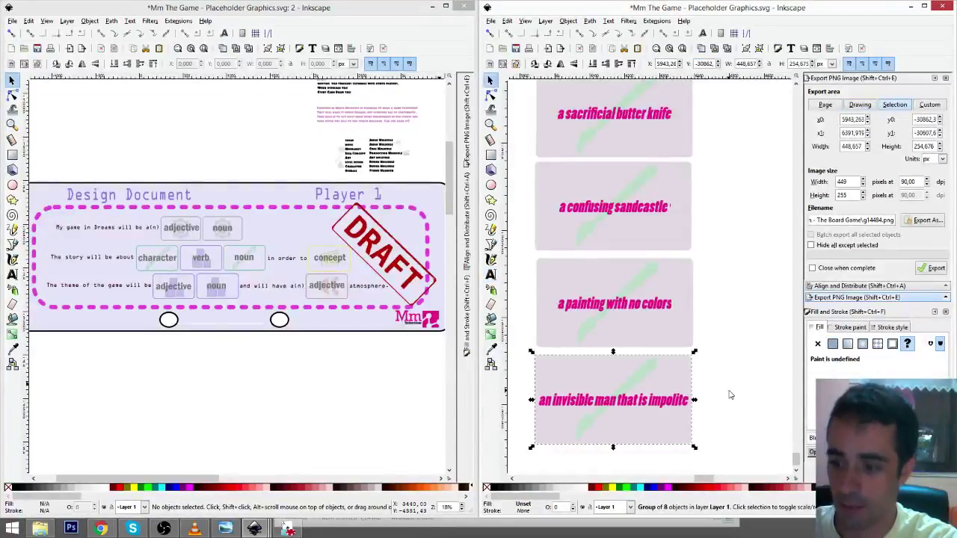
left_click(727, 391)
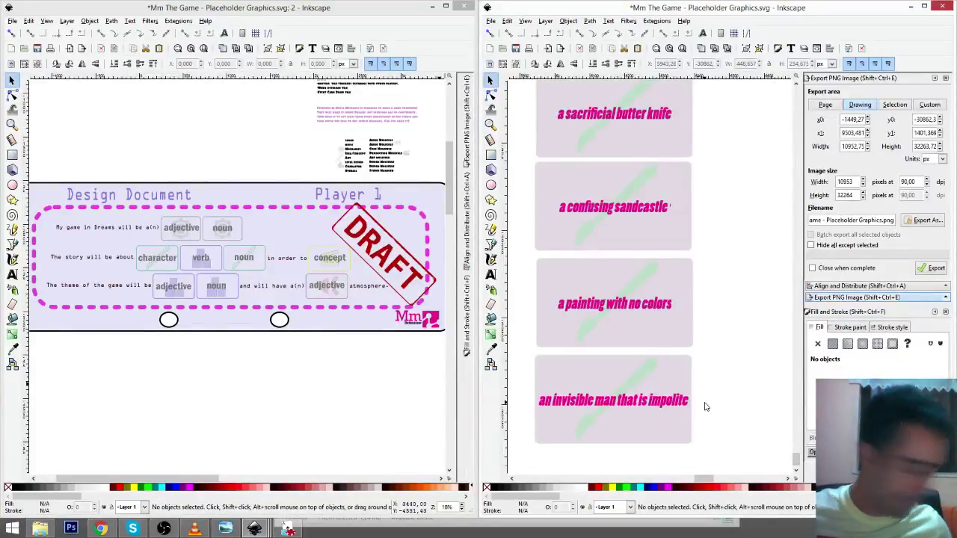
- Duplicate the "an invisible man that is impolite" card and place the copy directly below it
scroll(716, 356, "down", 1)
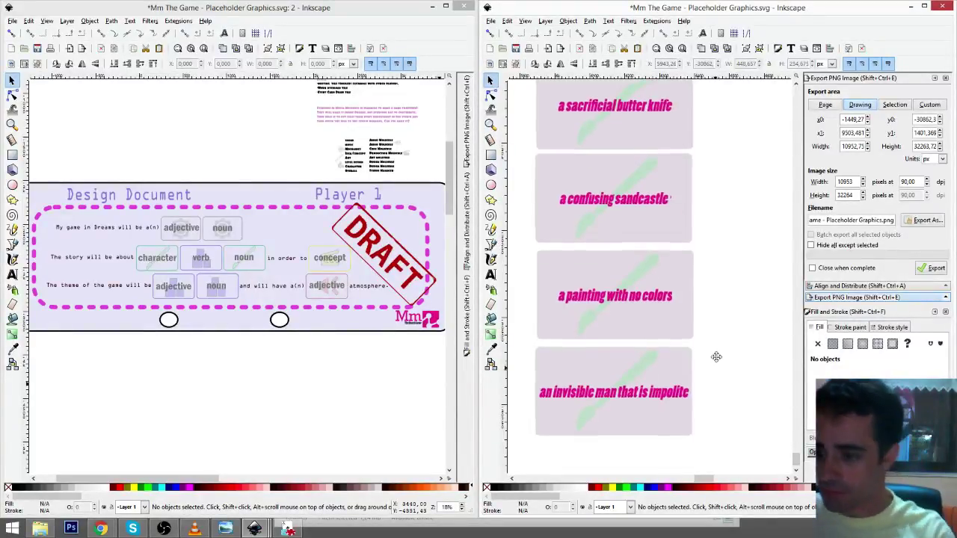
scroll(716, 329, "down", 2)
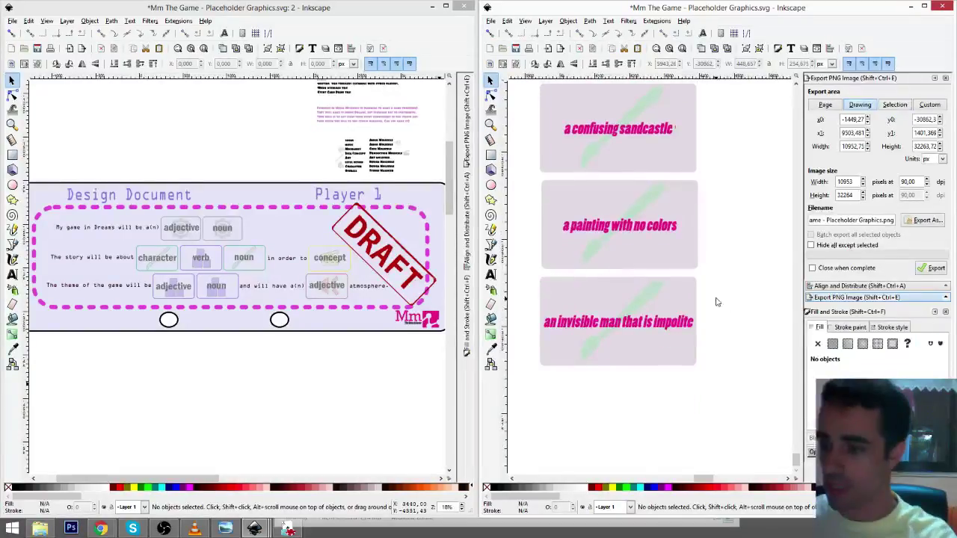
left_click(695, 298)
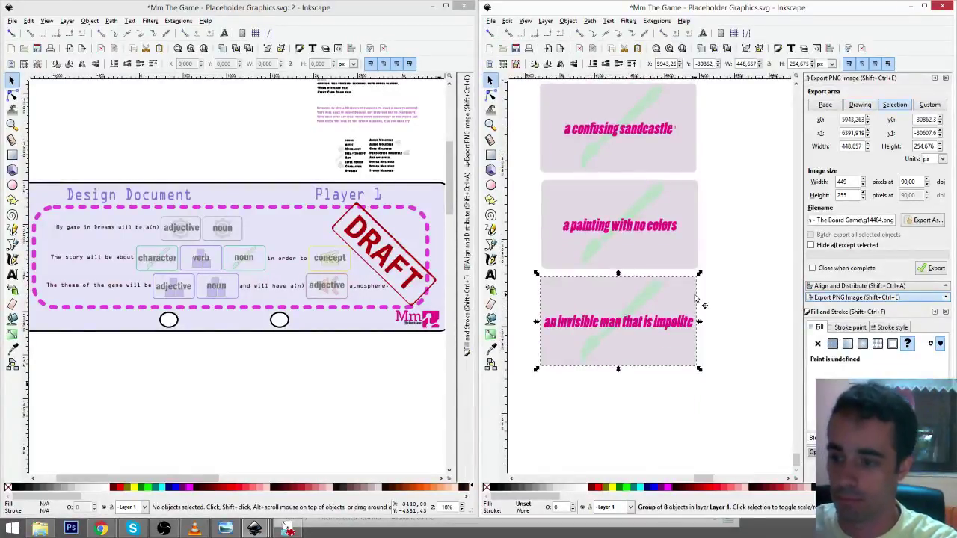
key("ctrl+d")
left_click_drag(694, 299, 691, 397)
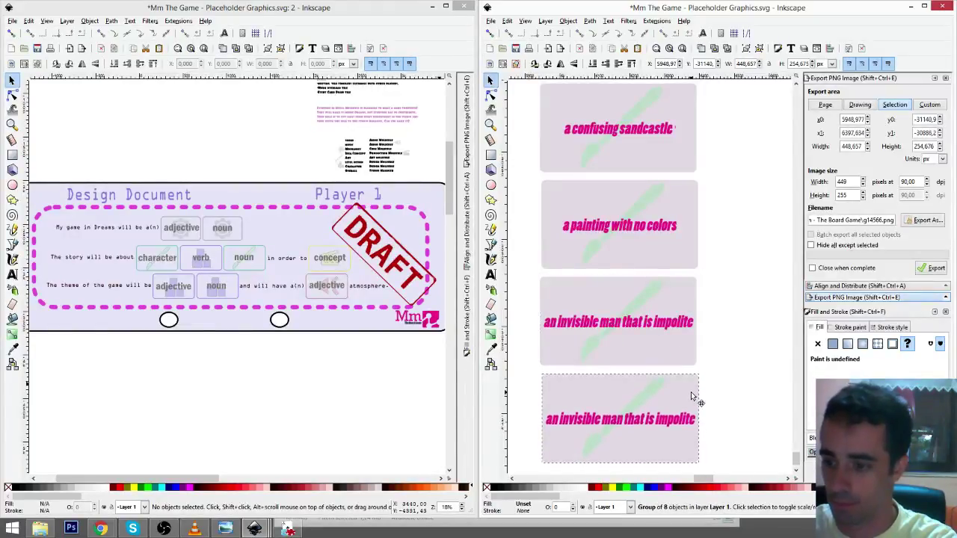
- Replace the text on the lowest "an invisible man that is impolite" card with "an army of mice"
scroll(748, 374, "down", 2)
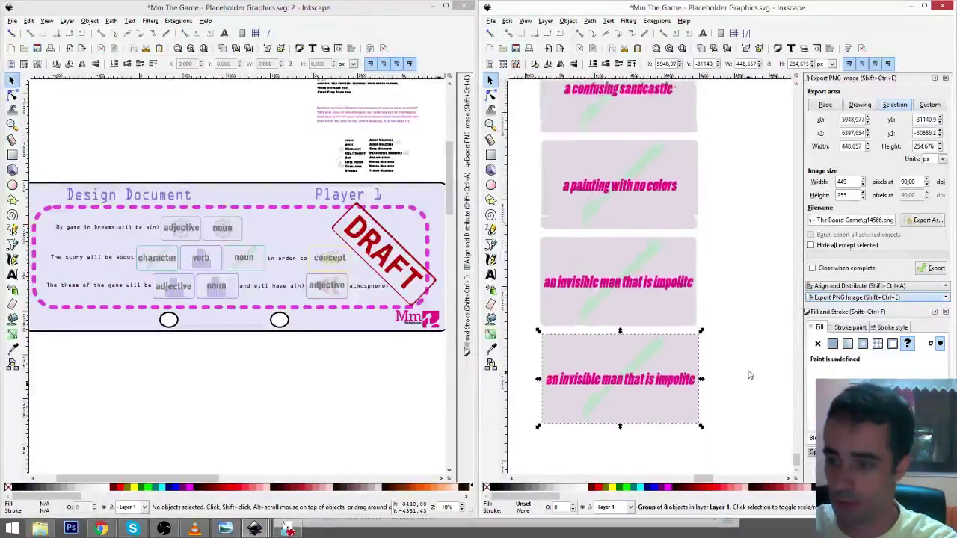
left_click(491, 275)
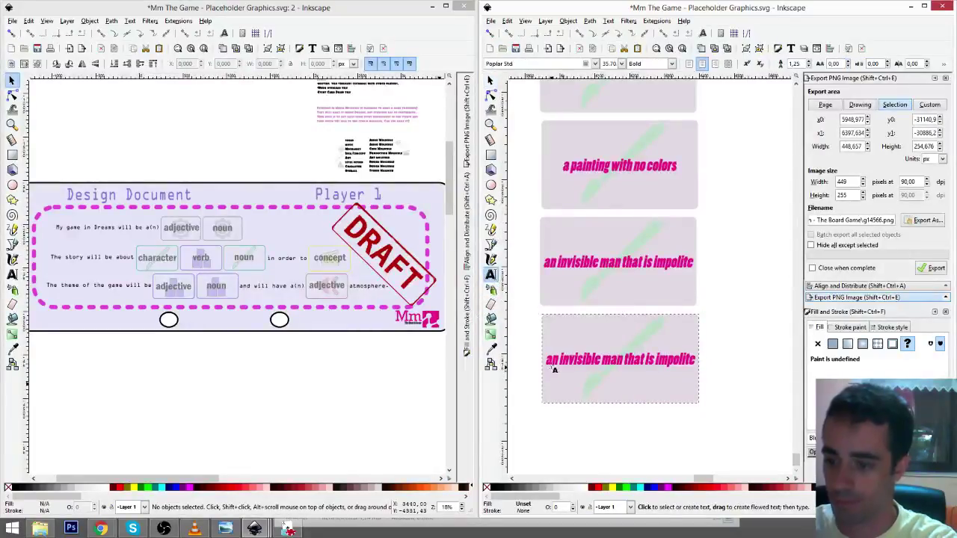
left_click_drag(552, 361, 696, 356)
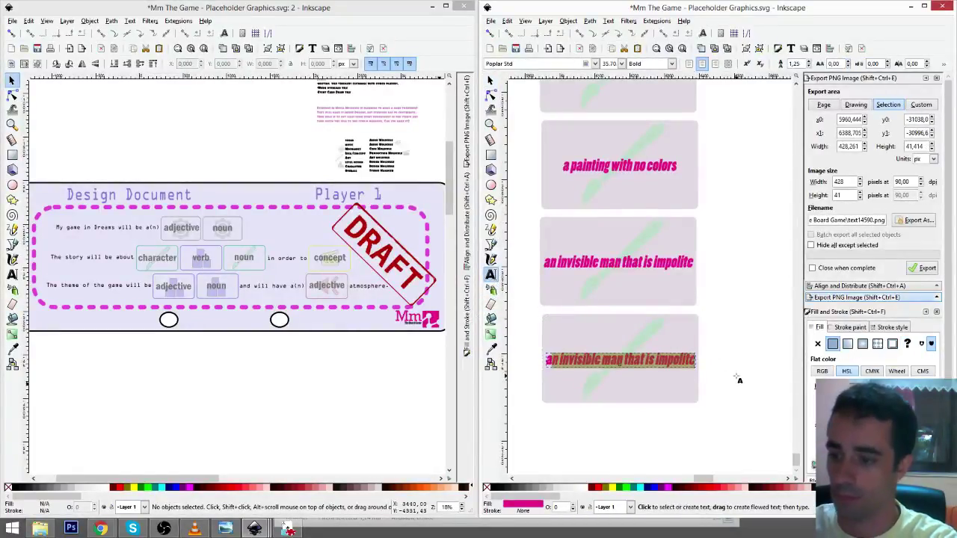
type("a")
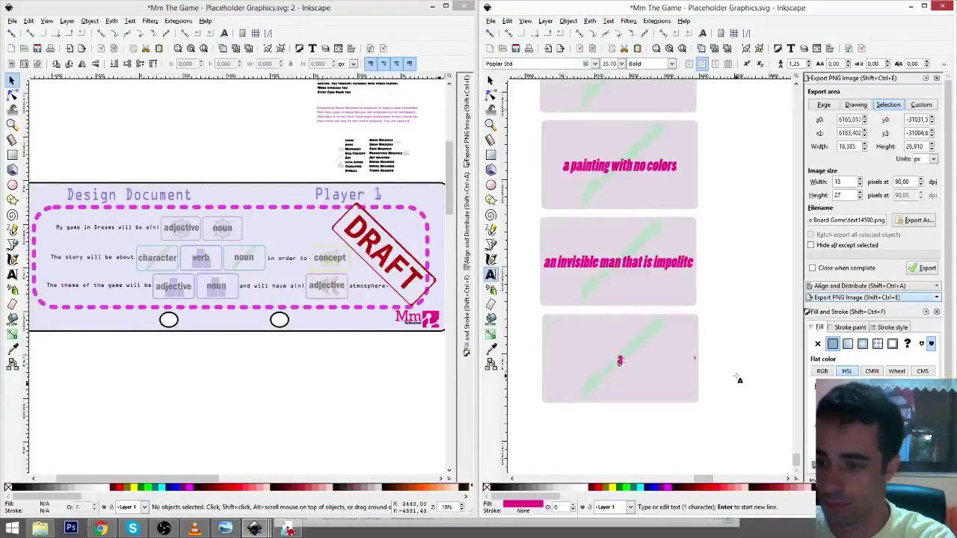
type("n arm")
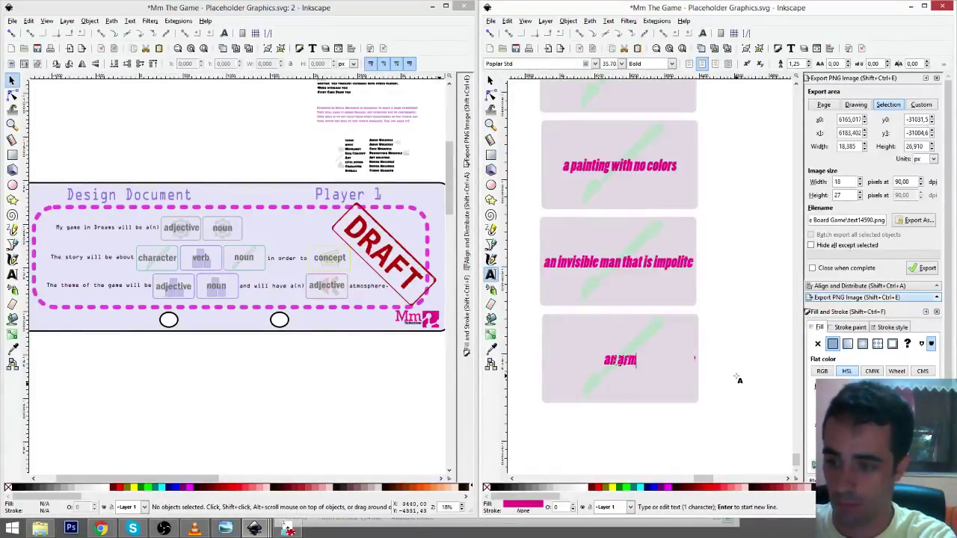
type("y of")
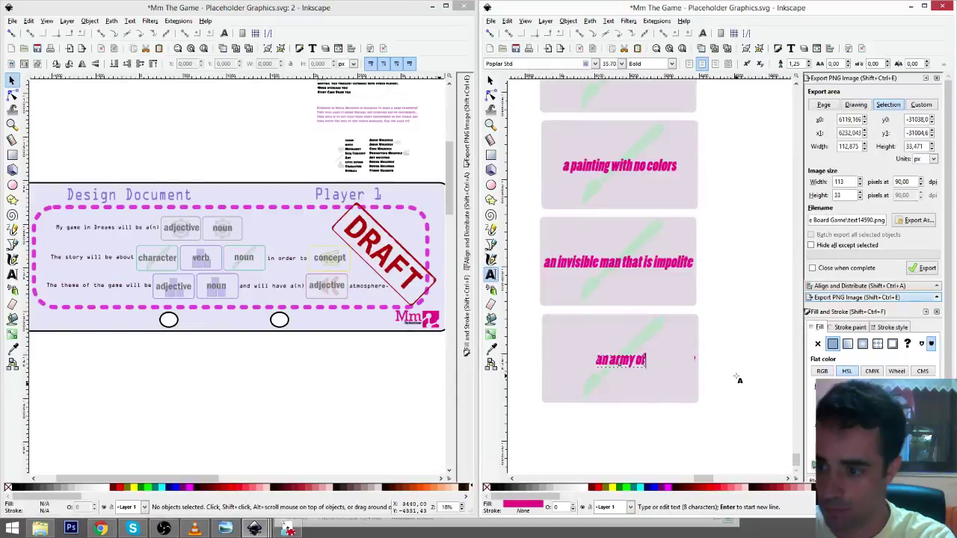
type(" mice")
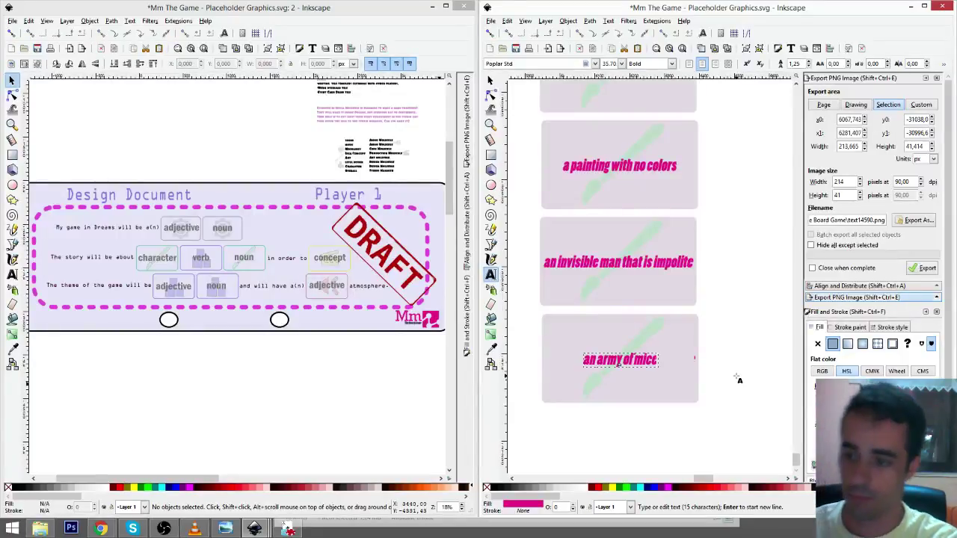
- Duplicate the "an army of mice" card and place the copy directly below it in the column
key("Escape")
key("F1")
scroll(725, 314, "down", 2)
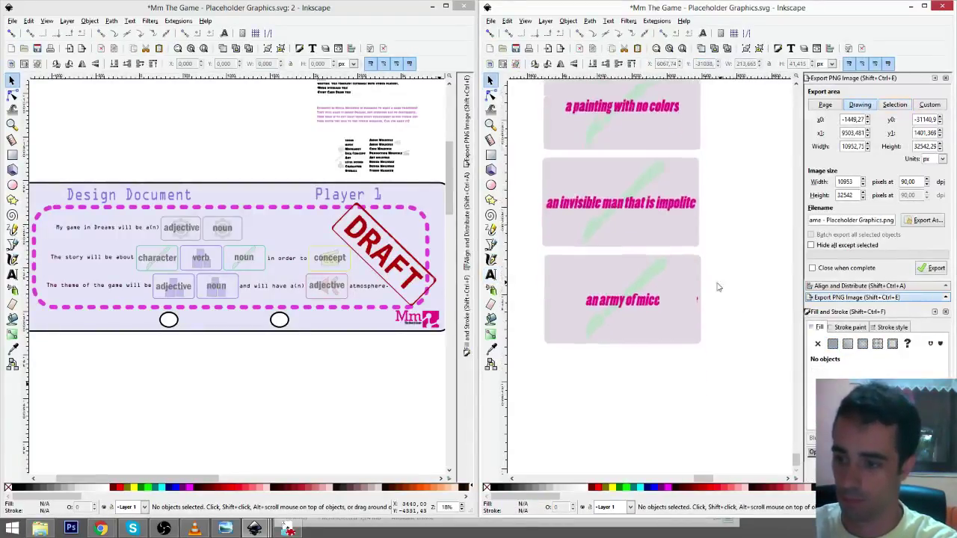
left_click(695, 279)
key("ctrl+d")
left_click_drag(700, 279, 690, 356)
- Replace the text on the lowest "an army of mice" card with "a warrior" and deselect it
left_click(490, 274)
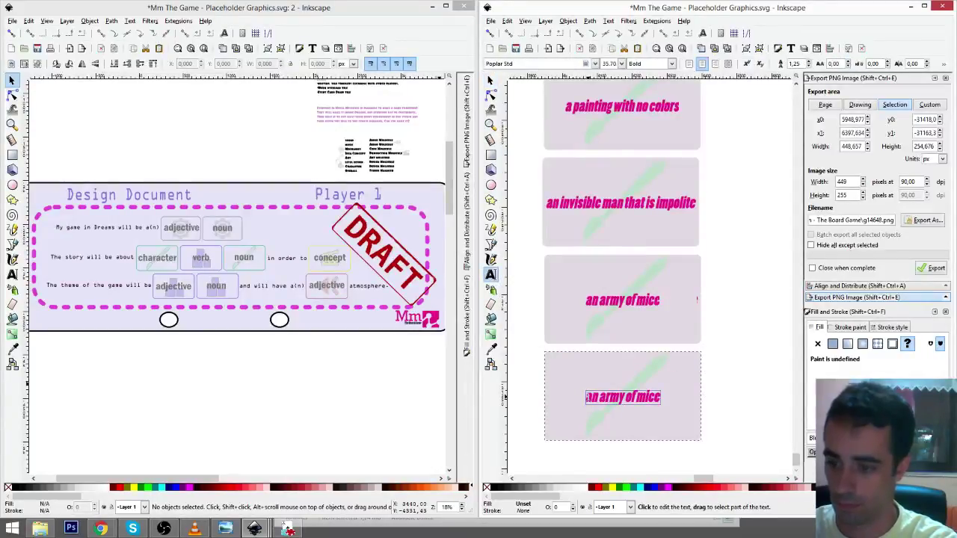
key("ctrl+a")
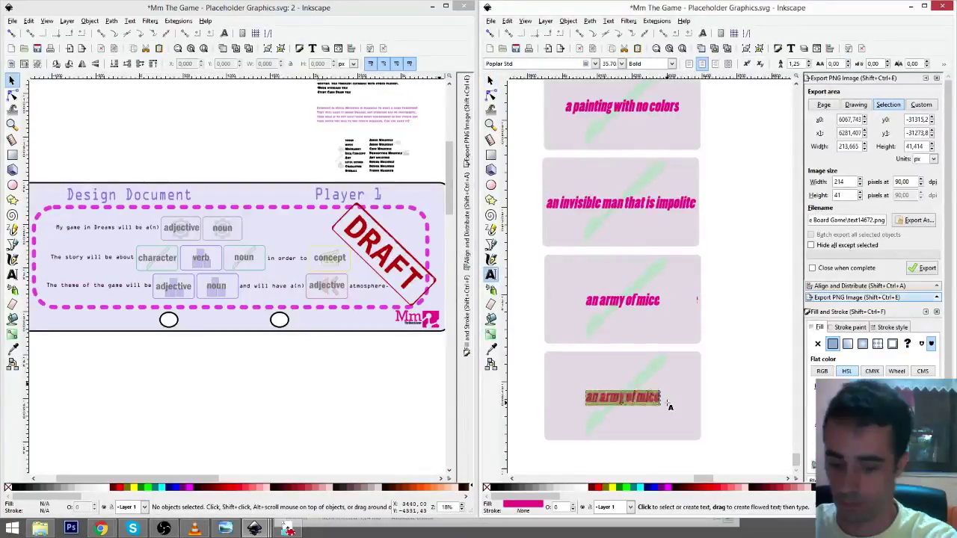
type("a warrior")
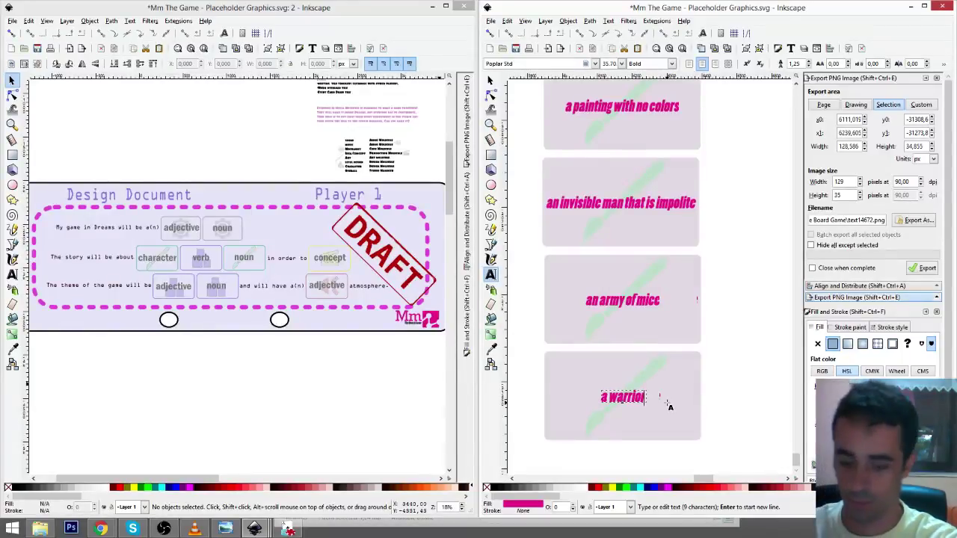
key("F1")
left_click(713, 383)
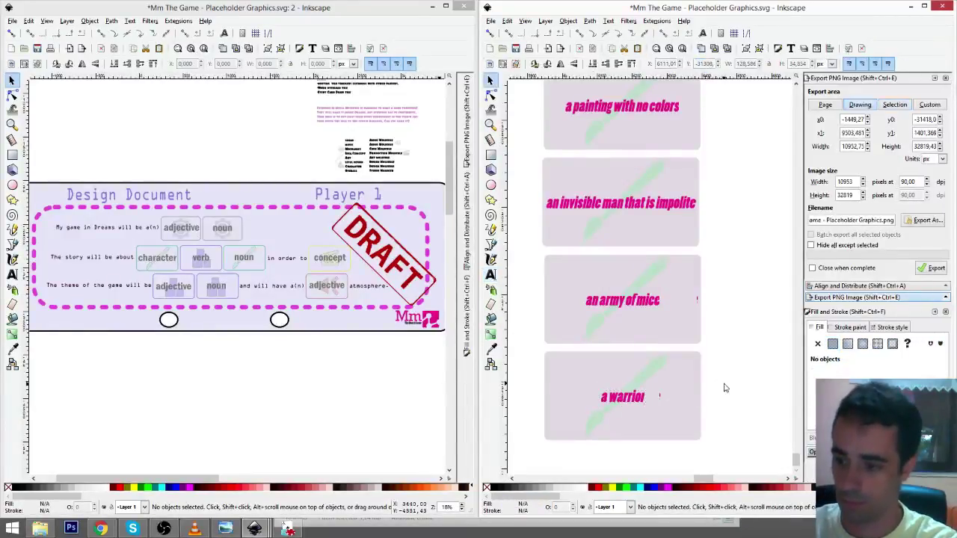
- Duplicate the "a warrior" card, place the copy directly below it and deselect it
scroll(722, 384, "down", 2)
left_click(680, 315)
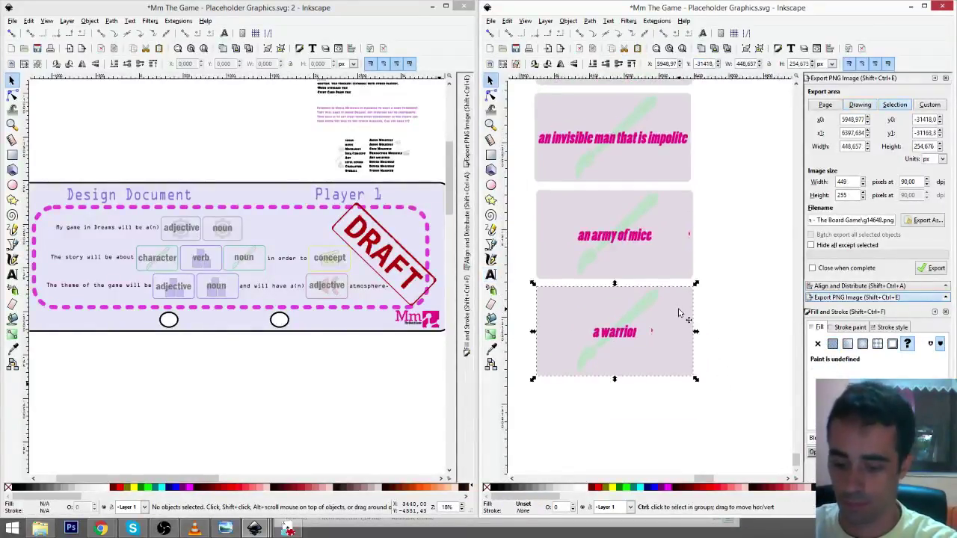
left_click_drag(681, 315, 684, 411)
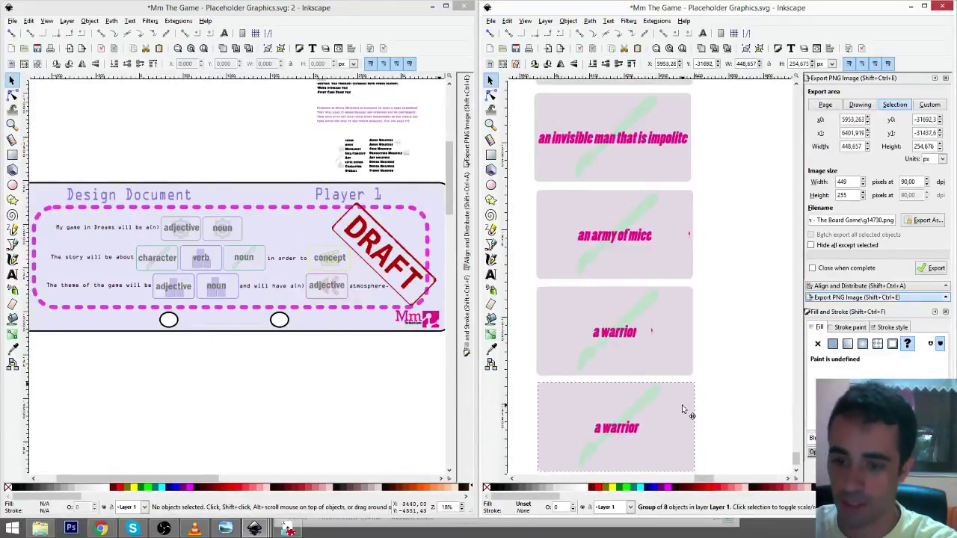
left_click(720, 370)
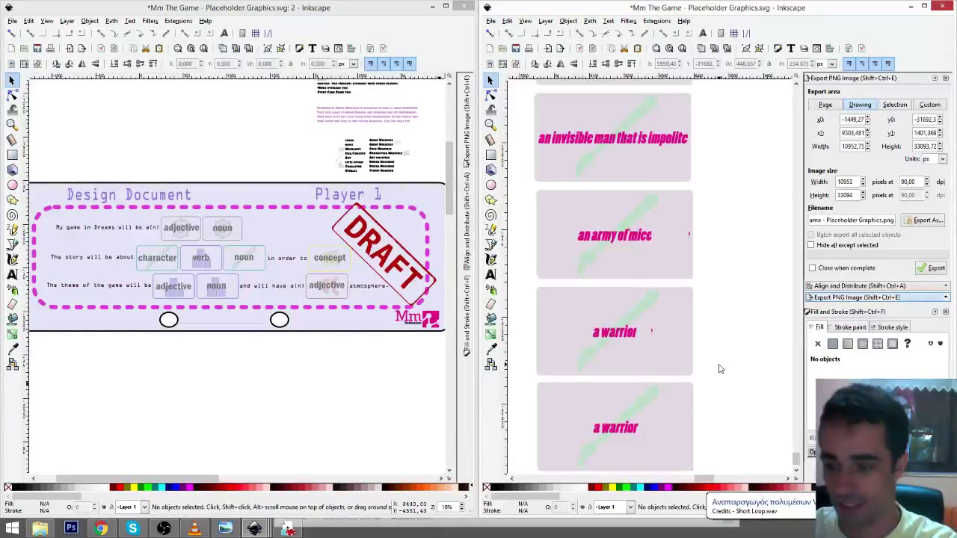
- Replace the text on the lowest "a warrior" card with "a square" and deselect it
scroll(646, 285, "down", 2)
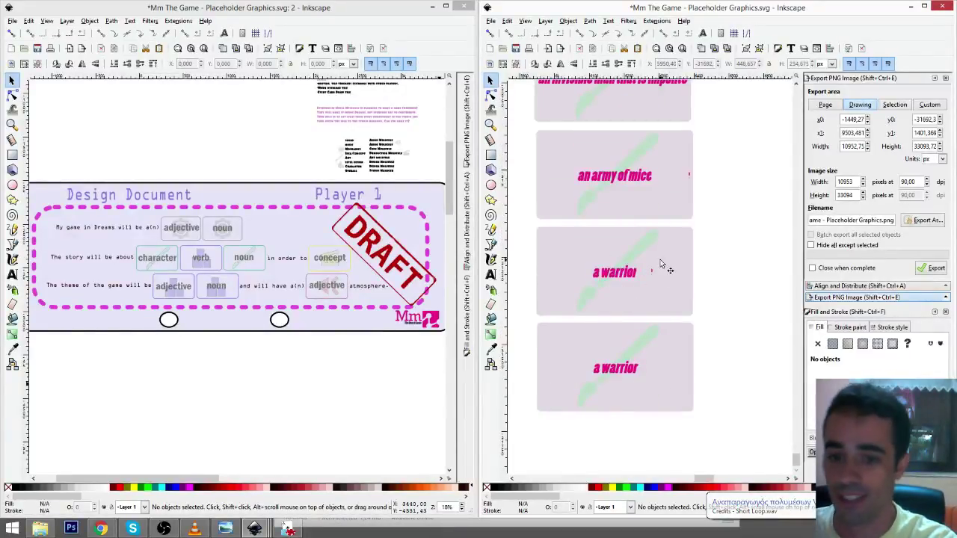
left_click(490, 275)
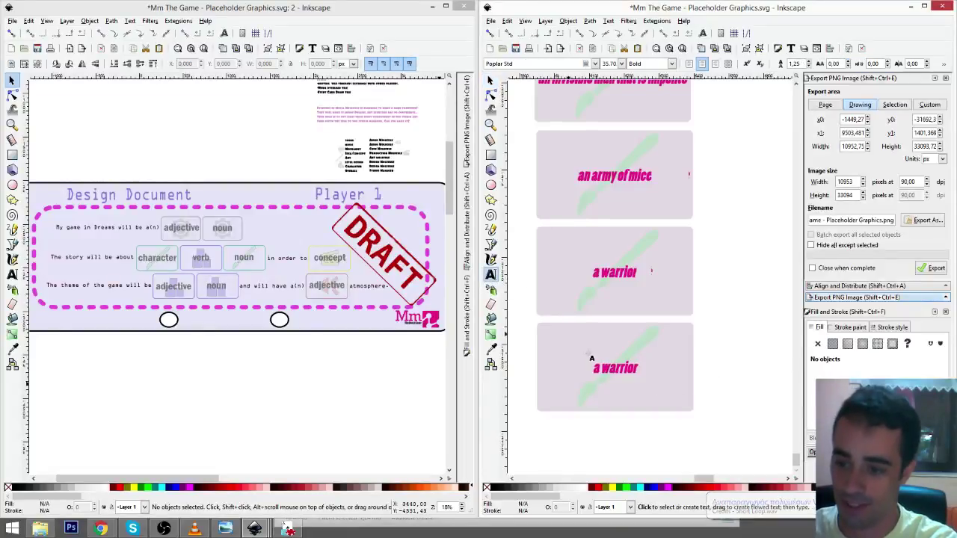
left_click_drag(595, 368, 645, 371)
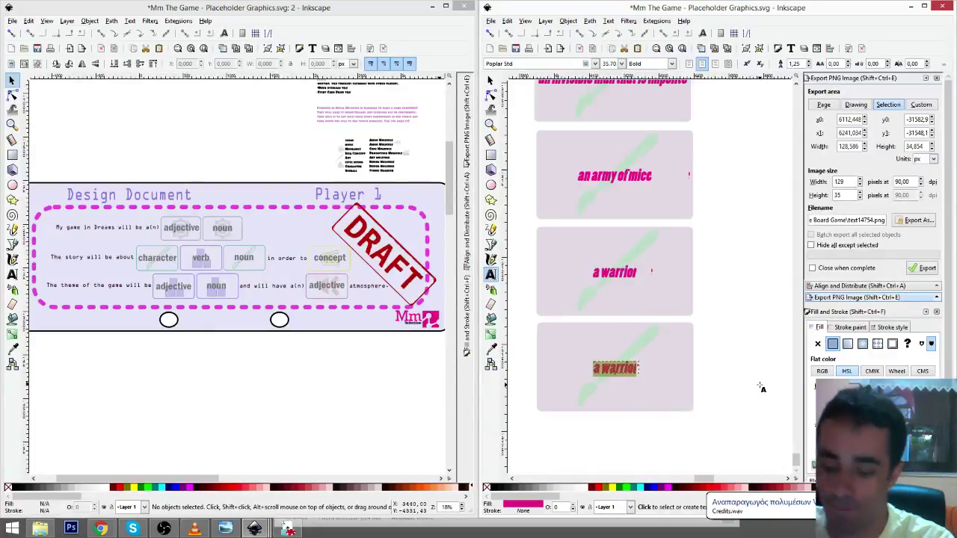
key("BackSpace")
type("a square")
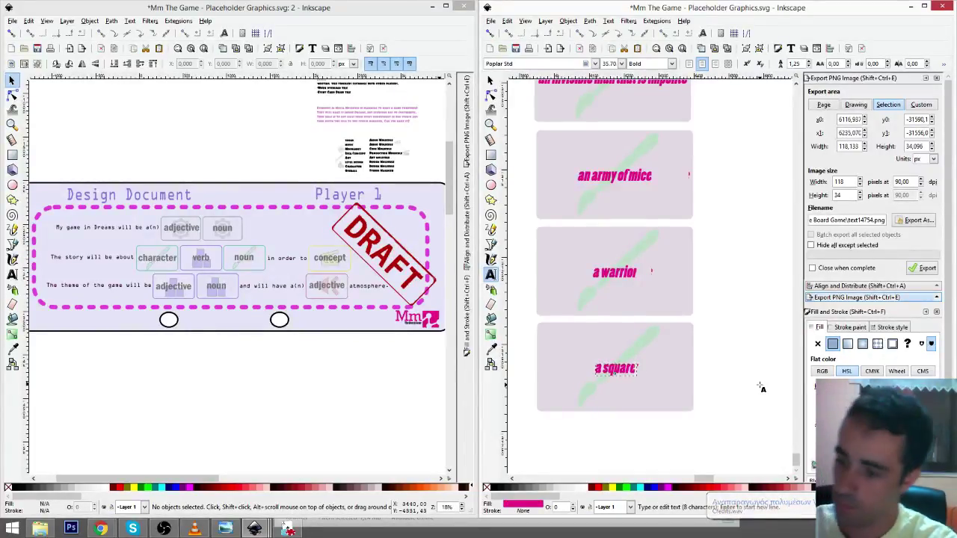
key("F1")
left_click(747, 380)
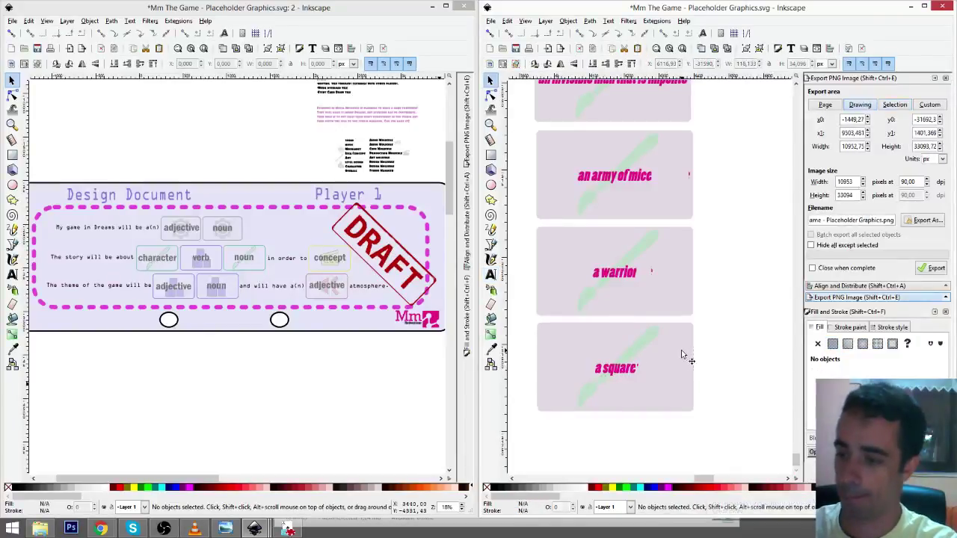
- Duplicate the "a square" card and place the copy directly below it in the column
left_click(682, 351)
key("ctrl+d")
left_click_drag(675, 338, 678, 440)
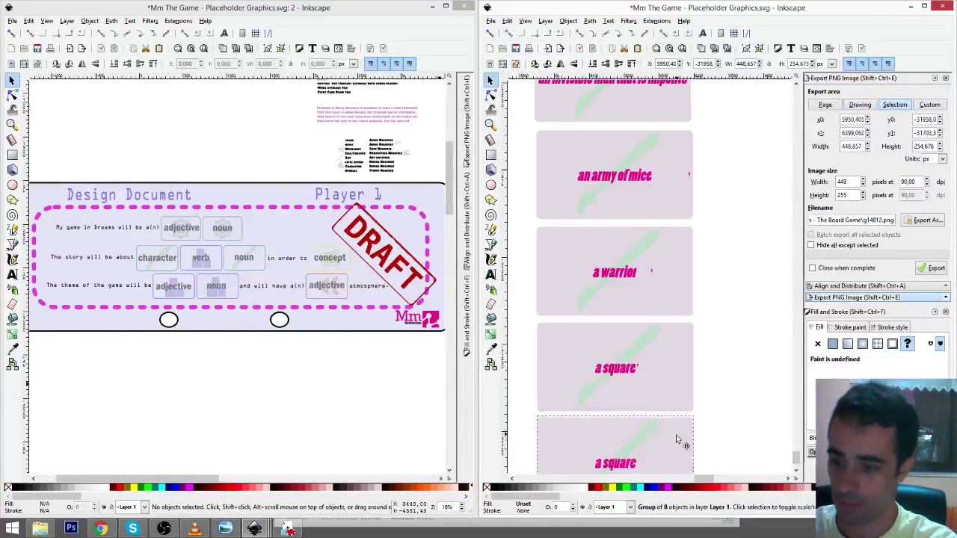
scroll(680, 406, "down", 4)
key("ctrl+z")
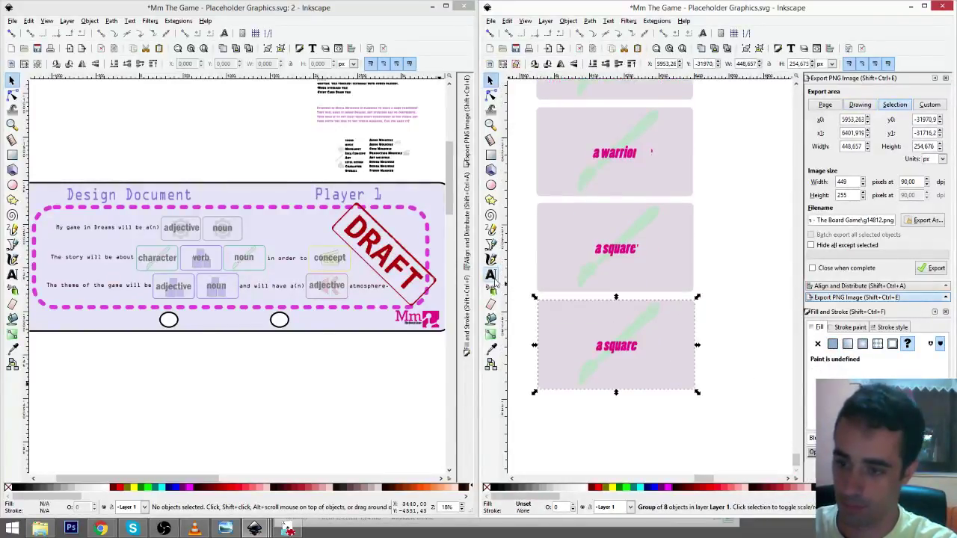
- Replace the text on the lowest "a square" card with "an unmotivated moderator"
left_click(491, 275)
double_click(623, 346)
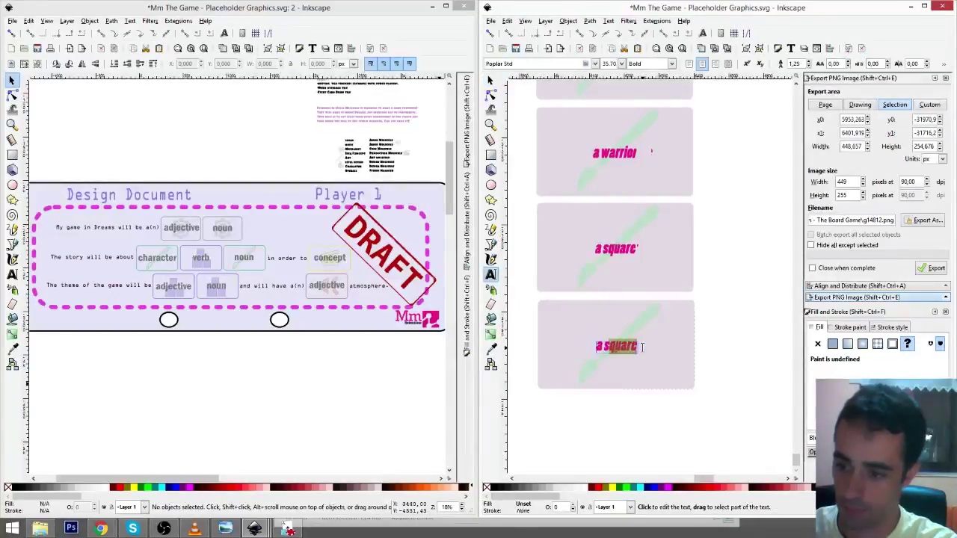
type("s")
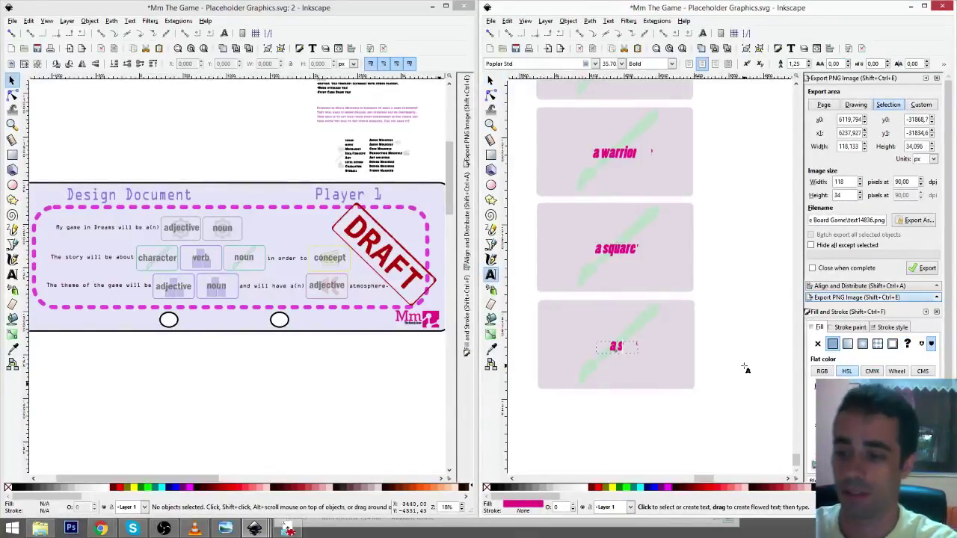
key("BackSpace")
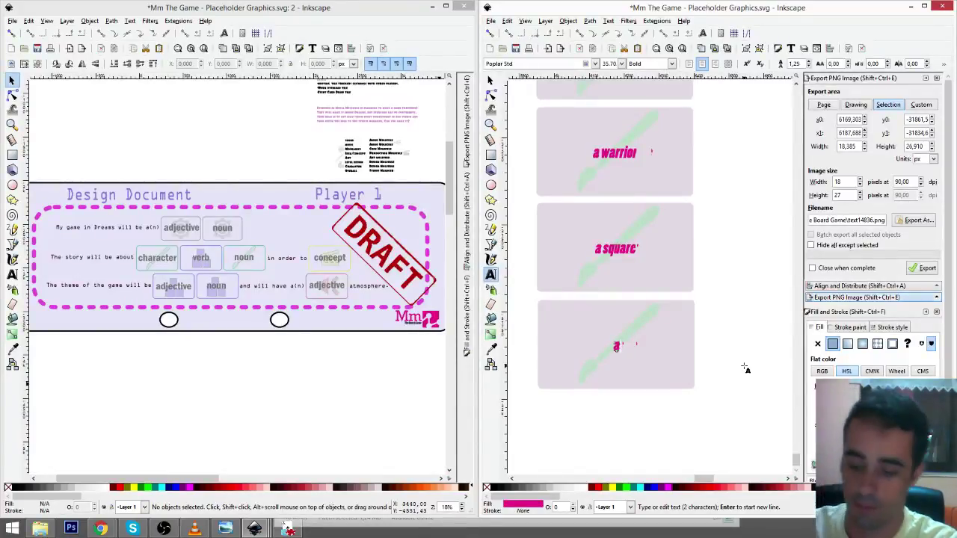
type("unmotc")
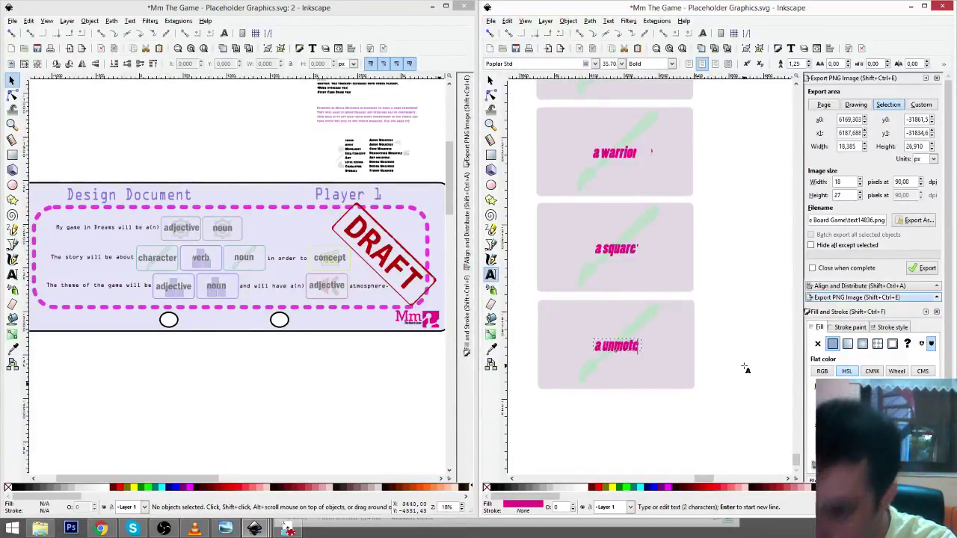
key("BackSpace")
key("BackSpace")
type("t")
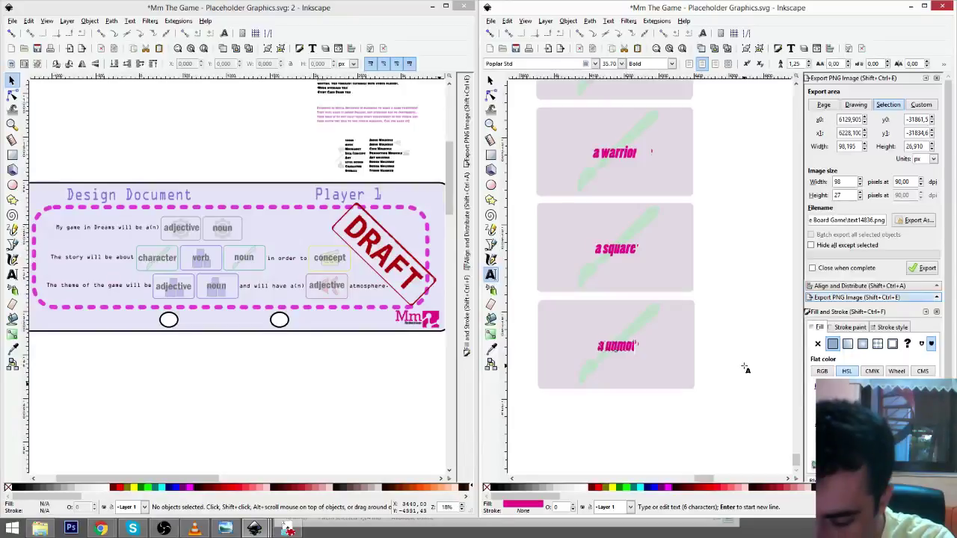
type("ivated m")
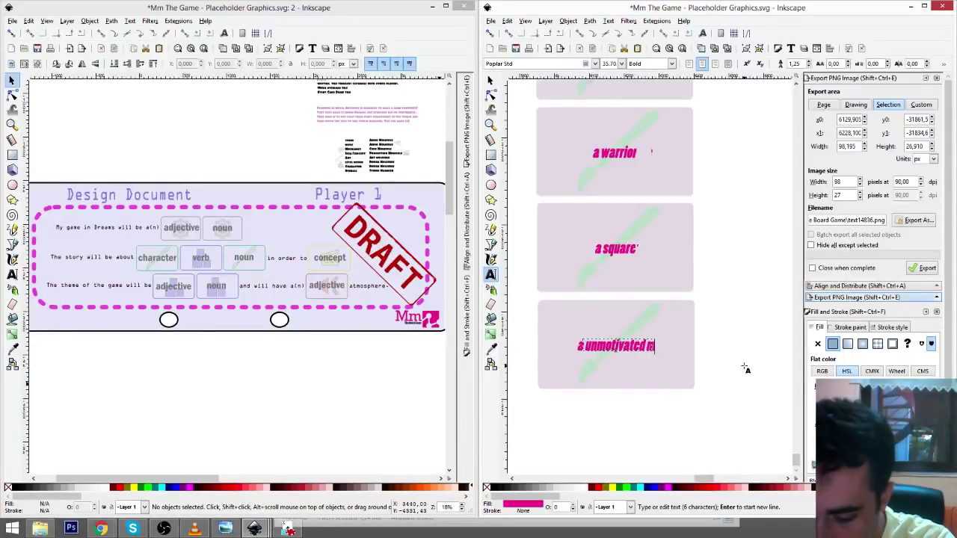
type("oderator")
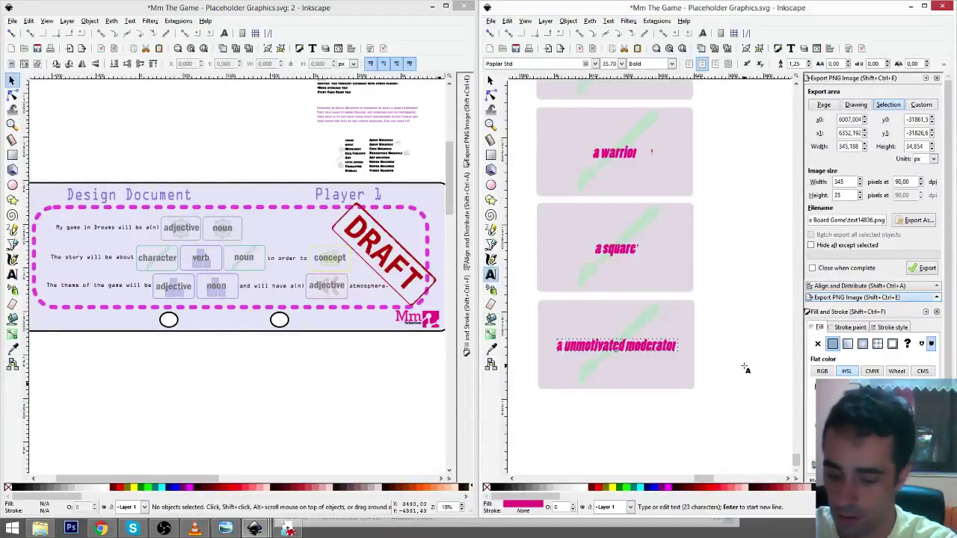
type("n")
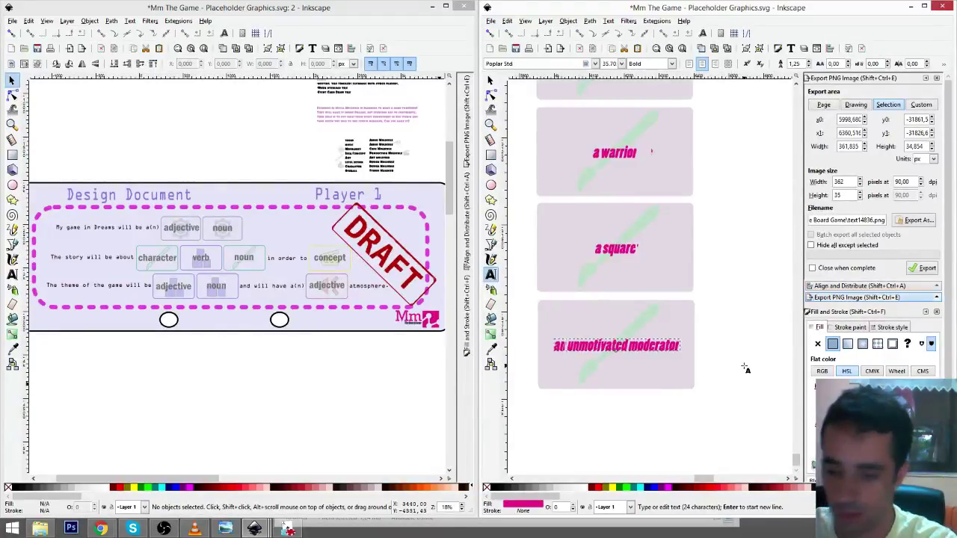
key("F1")
- Duplicate the "an unmotivated moderator" card and place the copy directly below it in the column
left_click(683, 320)
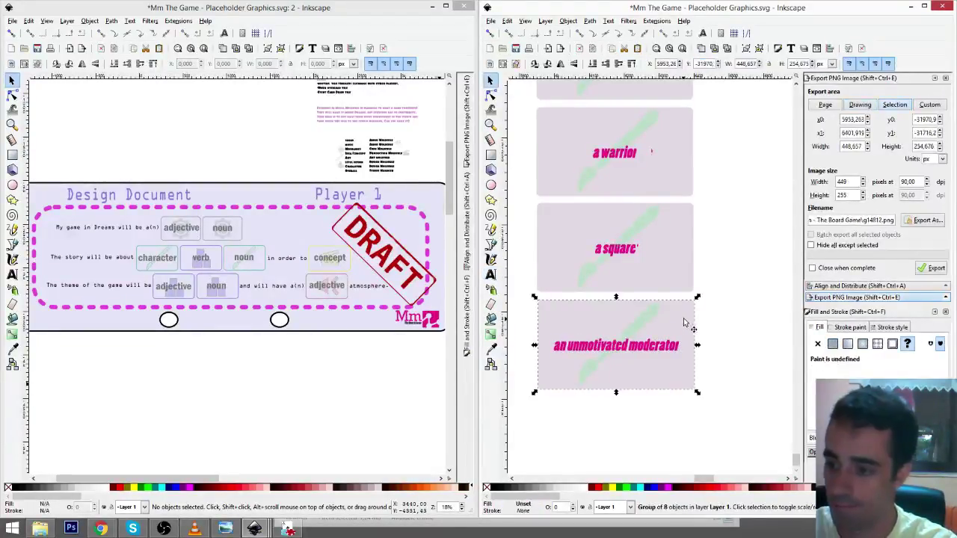
key("ctrl+d")
left_click_drag(681, 323, 681, 416)
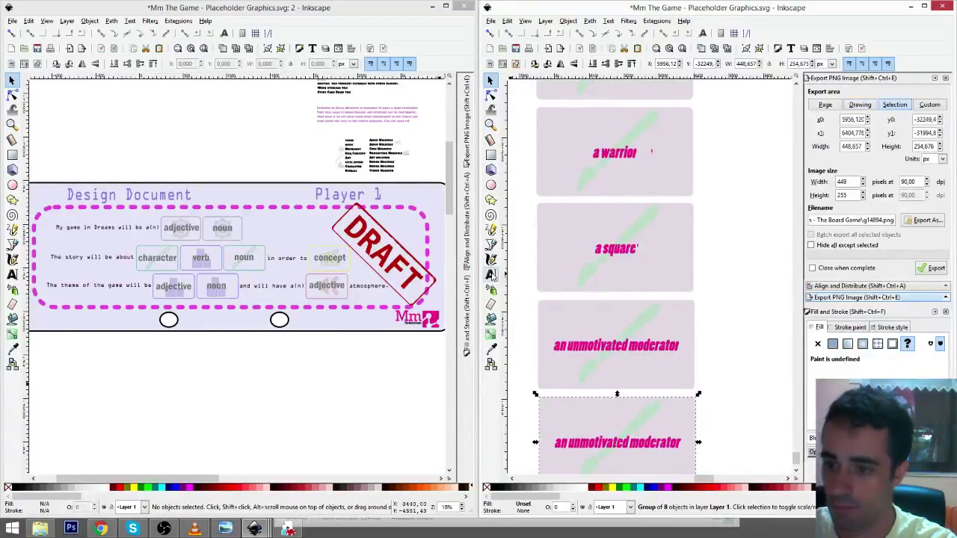
- Replace the text on the lowest "an unmotivated moderator" card with "a generous assassin" and deselect it
left_click(490, 274)
scroll(617, 386, "down", 4)
left_click(563, 324)
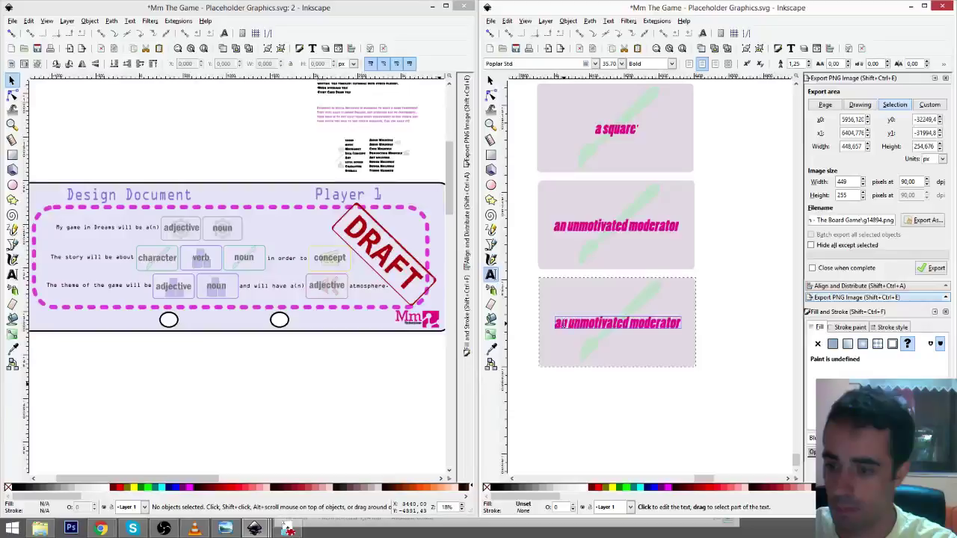
key("ctrl+a")
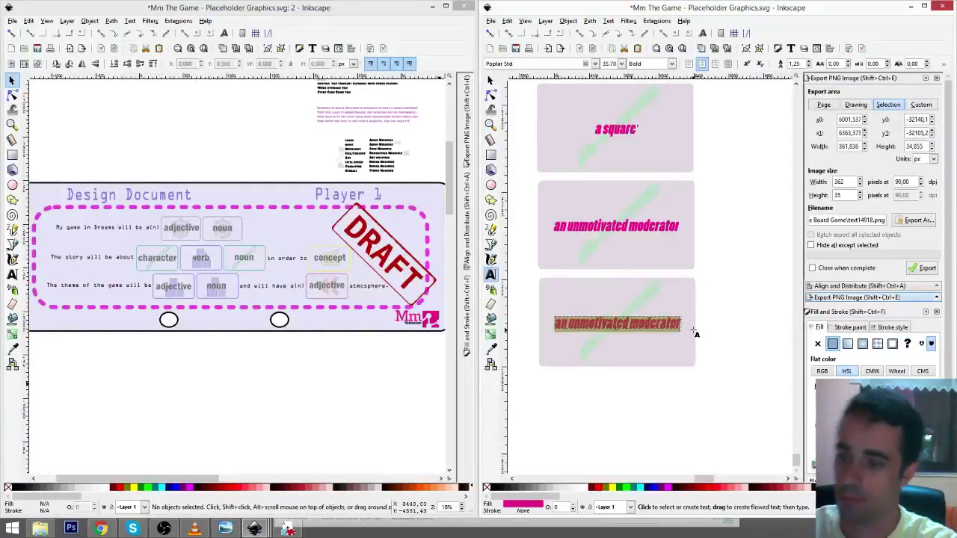
type("a")
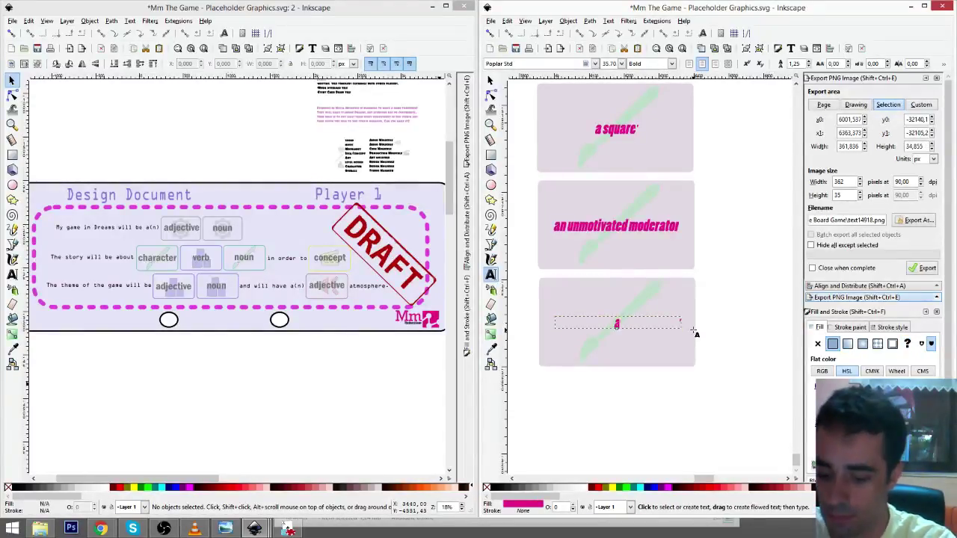
type(" generous")
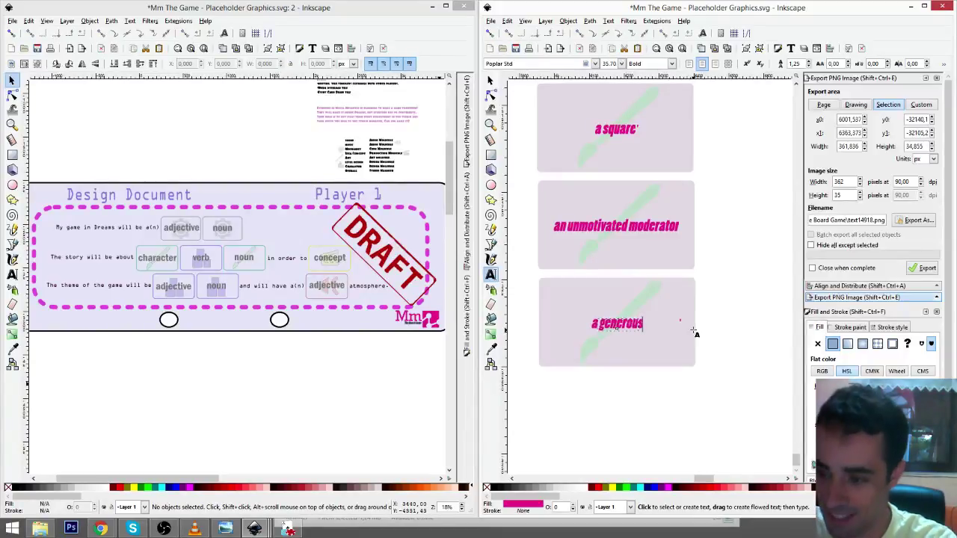
type(" assa")
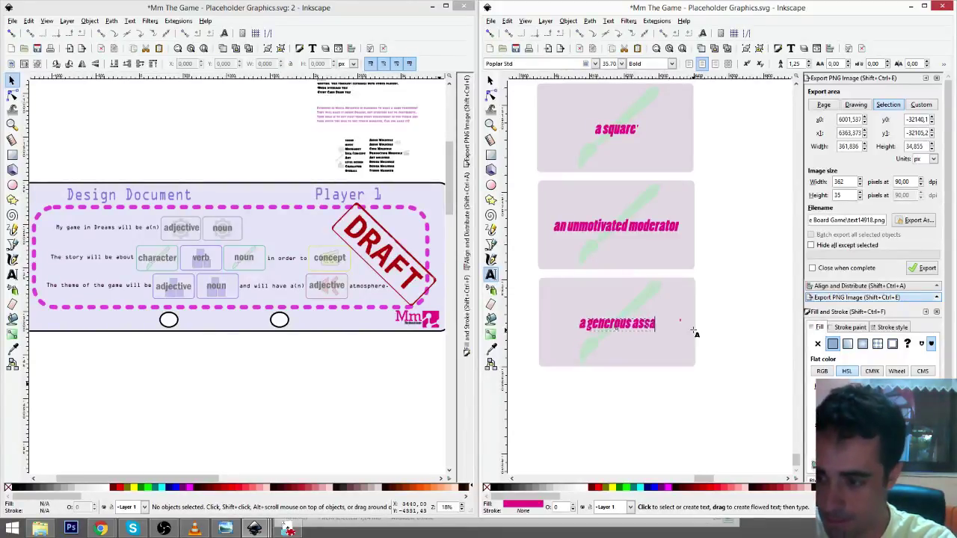
type("ssin")
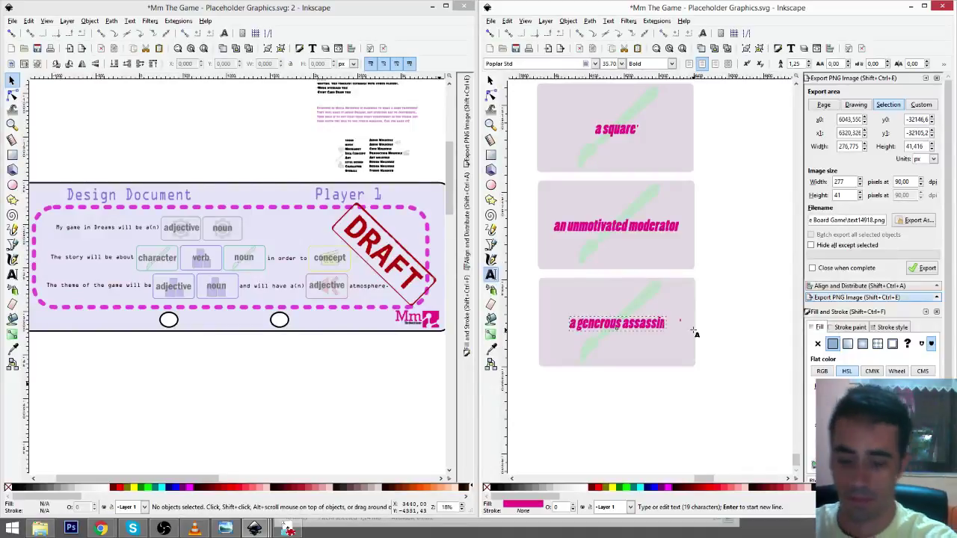
key("F1")
left_click(701, 330)
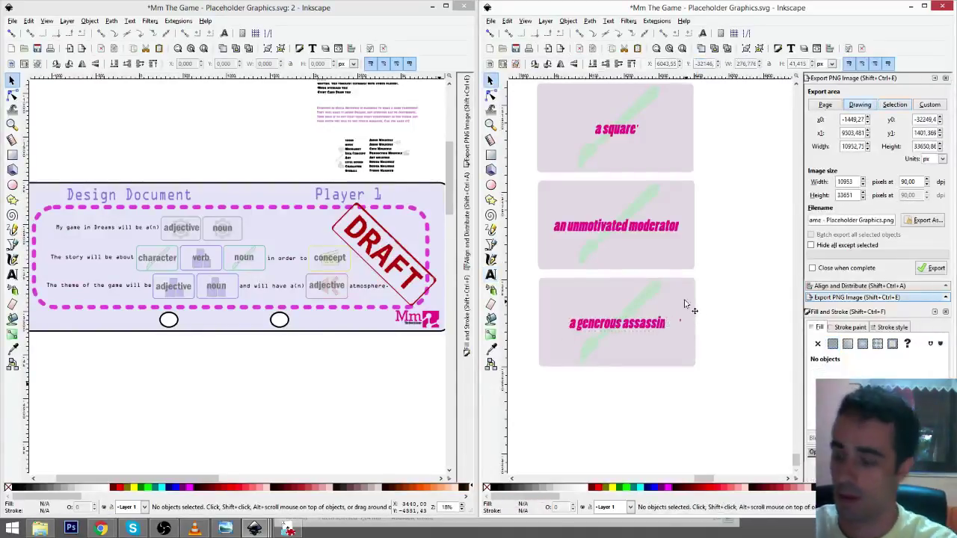
- Duplicate the "a generous assassin" card and place the copy directly below it in the column
left_click(683, 301)
key("ctrl+d")
left_click_drag(683, 299, 679, 397)
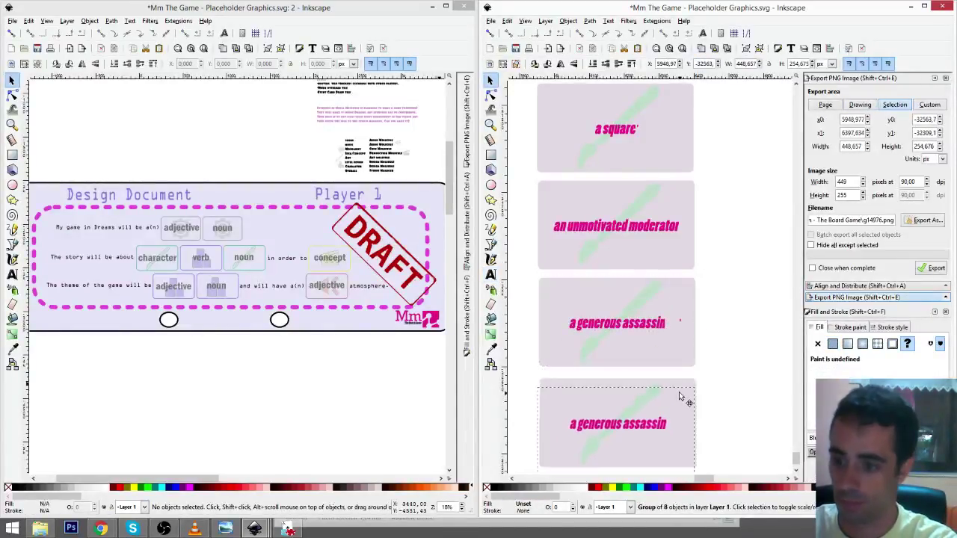
- Replace the text on the lowest "a generous assassin" card with "a rodemodel monkey" and deselect it
left_click(491, 274)
left_click_drag(575, 423, 621, 424)
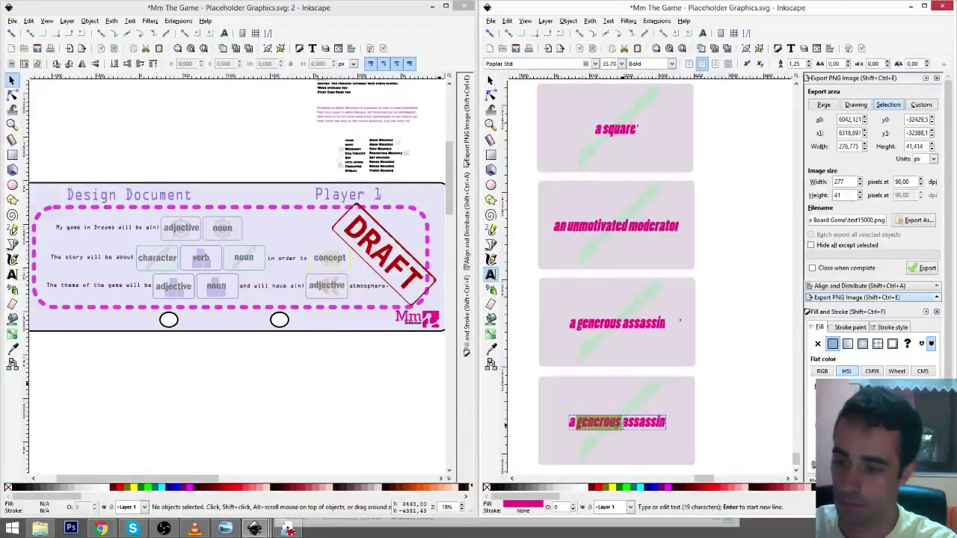
type("re")
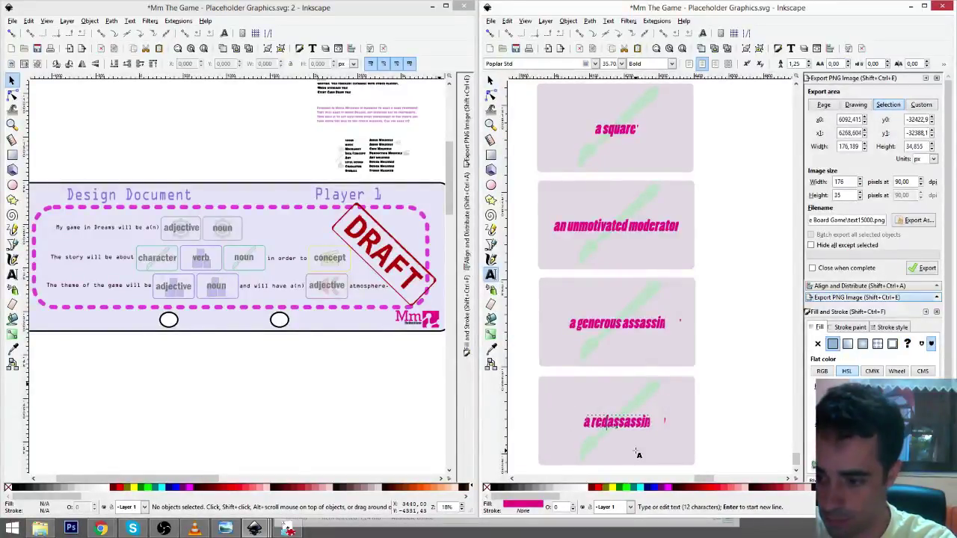
key("BackSpace")
key("BackSpace")
type("ra")
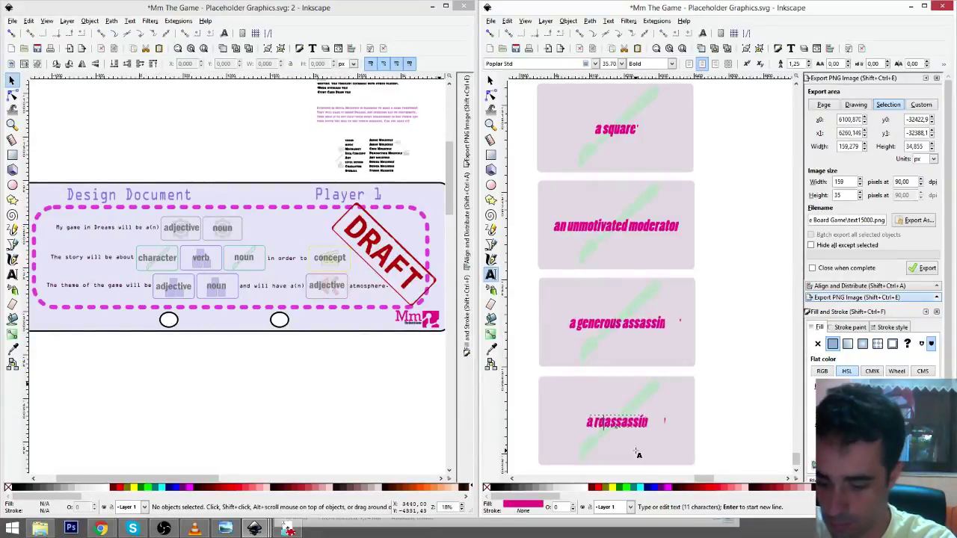
type("ndom")
type("rodemodel ")
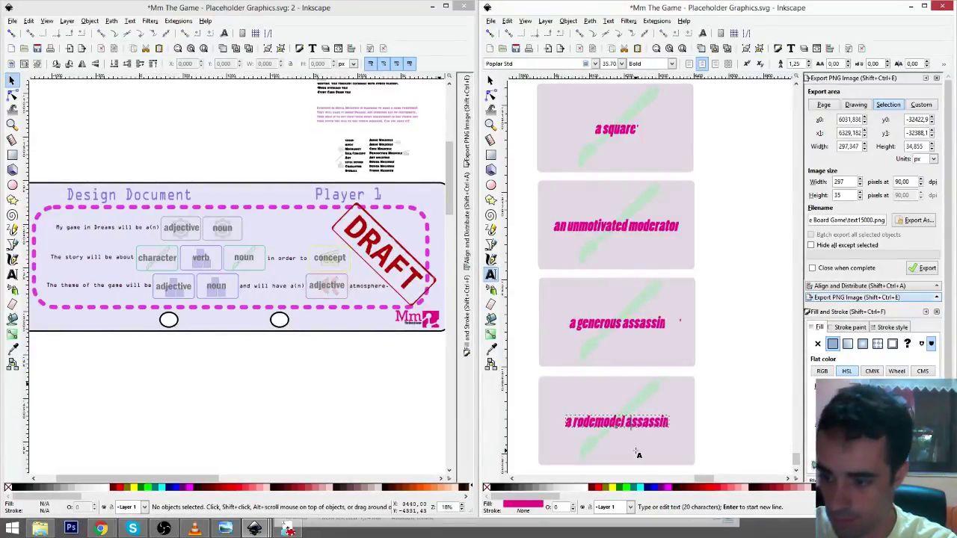
type("monkey")
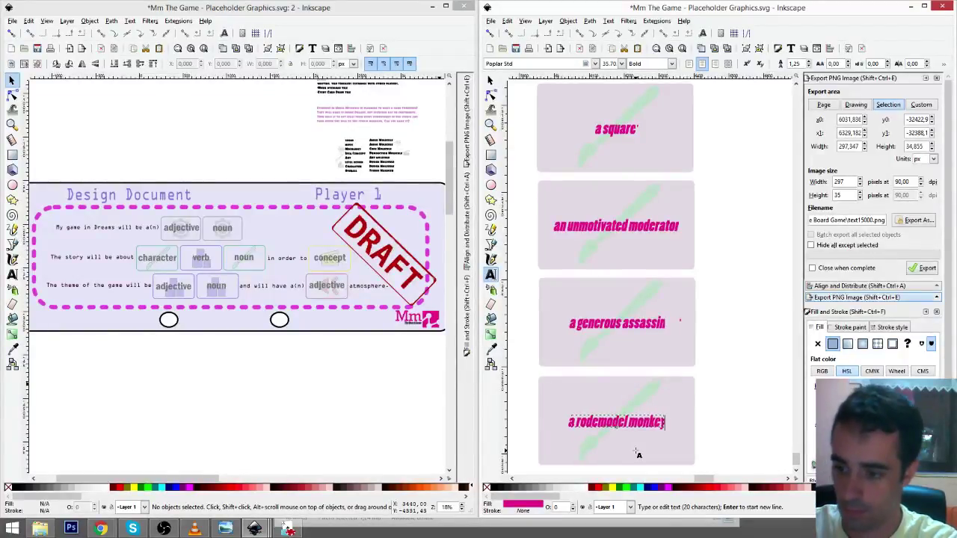
key("F1")
left_click(732, 409)
- Duplicate the "a rodemodel monkey" card and place the copy directly below it in the column
scroll(732, 408, "down", 2)
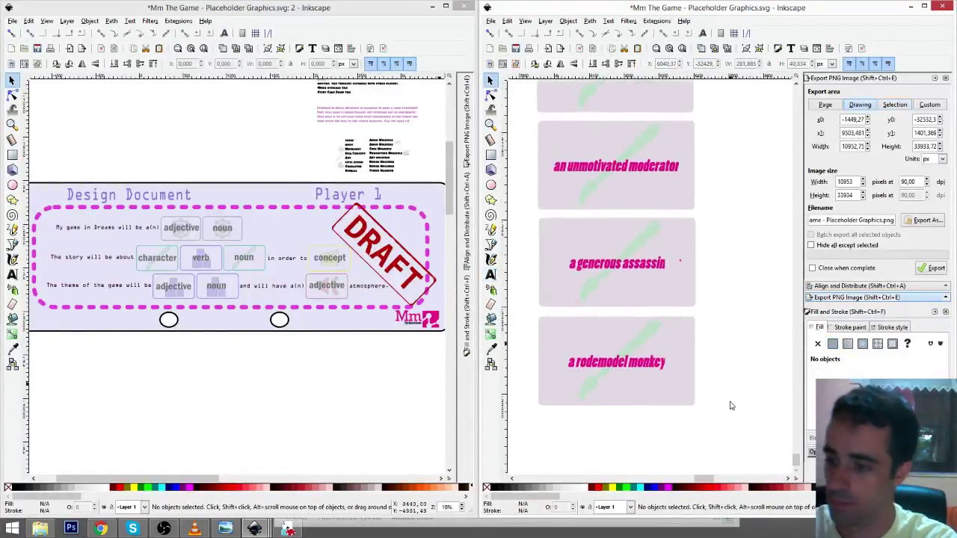
left_click(691, 334)
key("ctrl+d")
left_click_drag(692, 336, 689, 433)
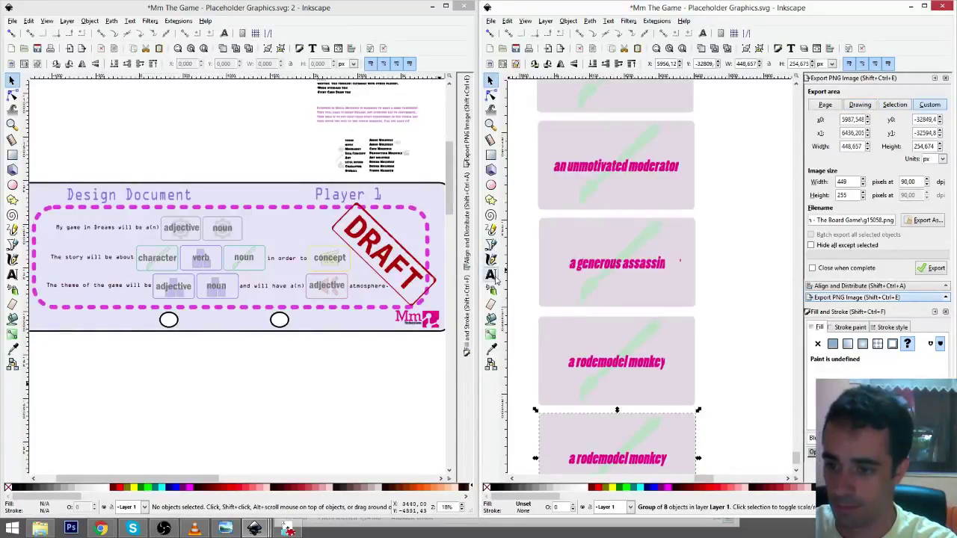
- Replace the text on the lowest "a rodemodel monkey" card with "a person"
left_click(491, 275)
scroll(613, 412, "down", 3)
left_click_drag(571, 379, 667, 379)
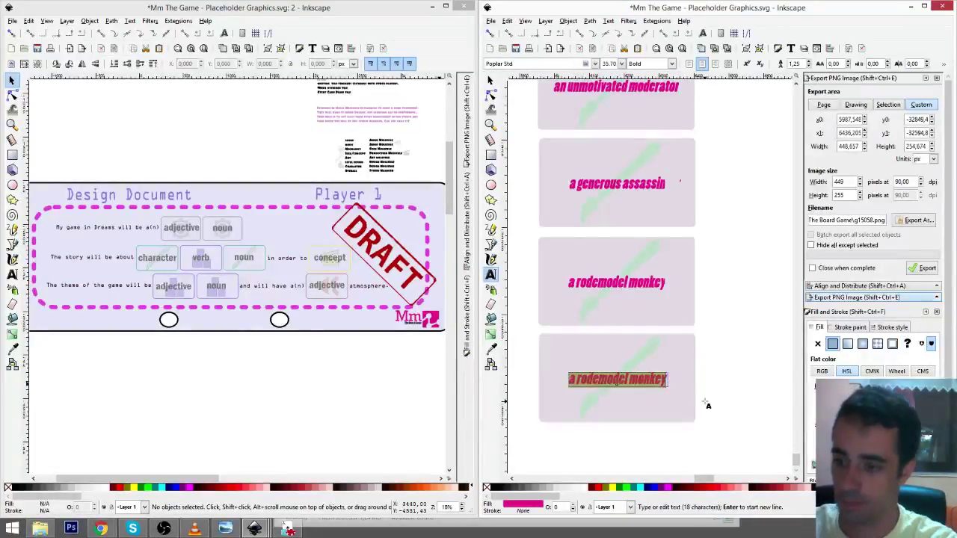
type("person")
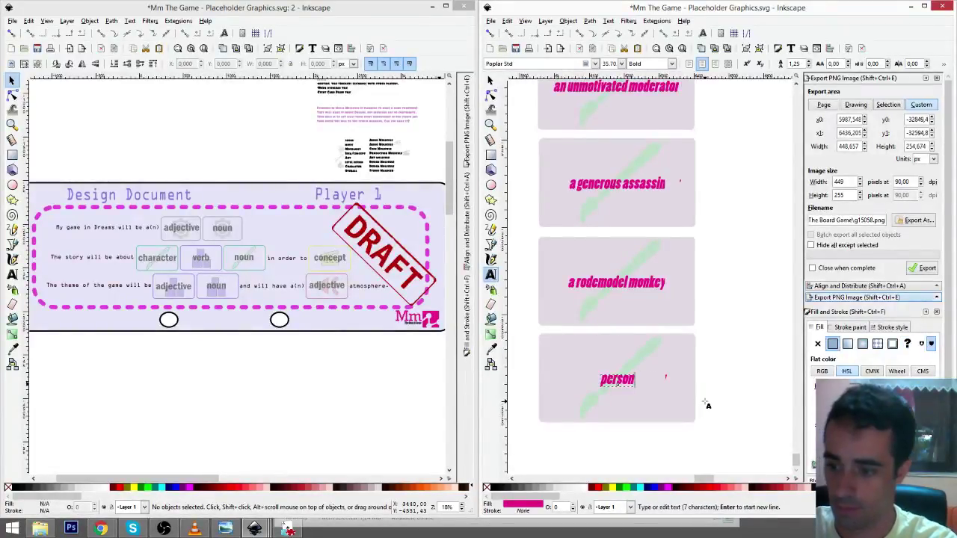
key("shift+Home")
key("Left")
type("a")
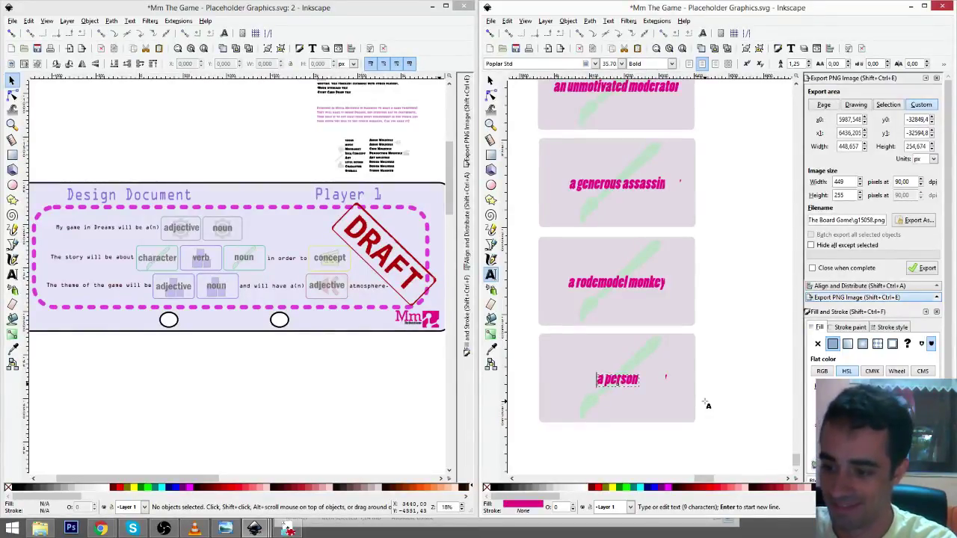
- Replace the whole text on the lowest card with "an attractive nerd" and deselect it
key("ctrl+a")
type("an a")
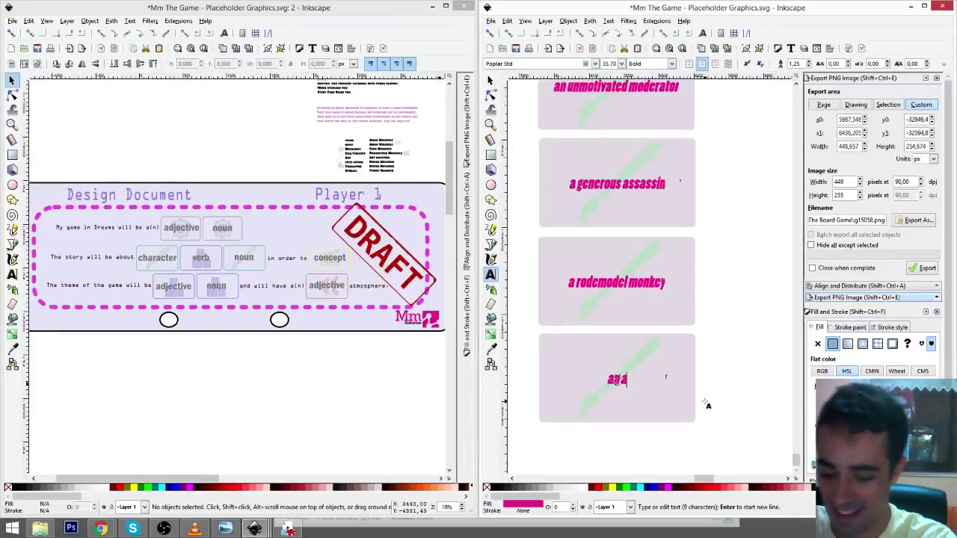
type("ttractive")
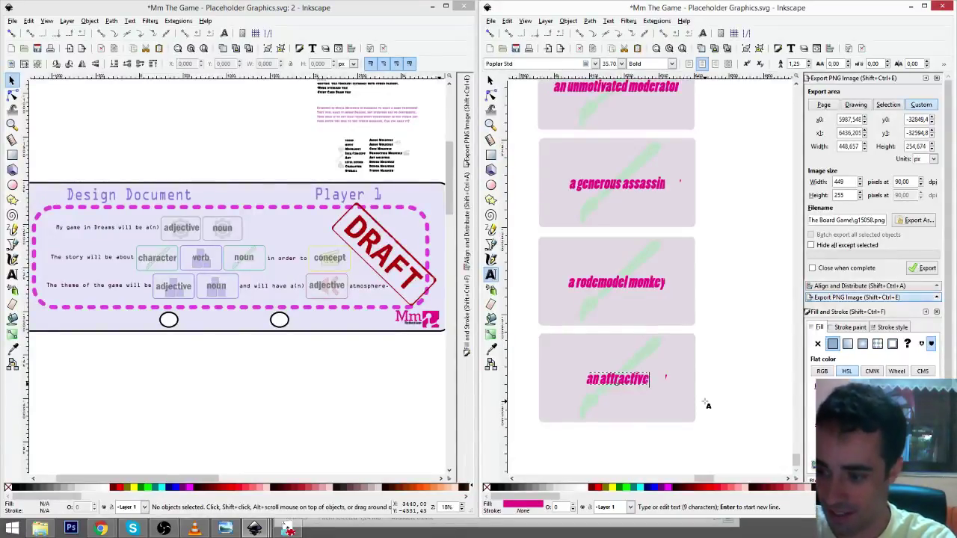
type(" nerd")
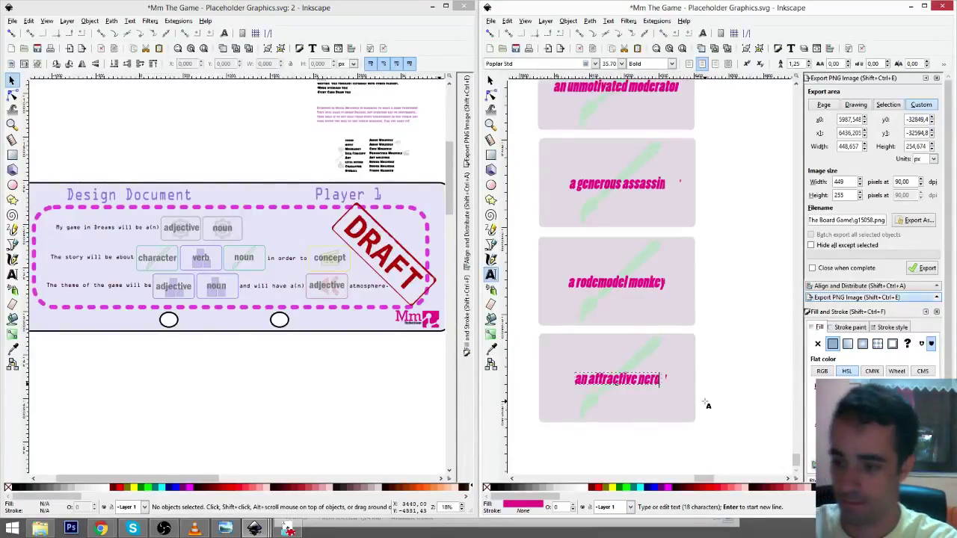
key("F1")
key("Escape")
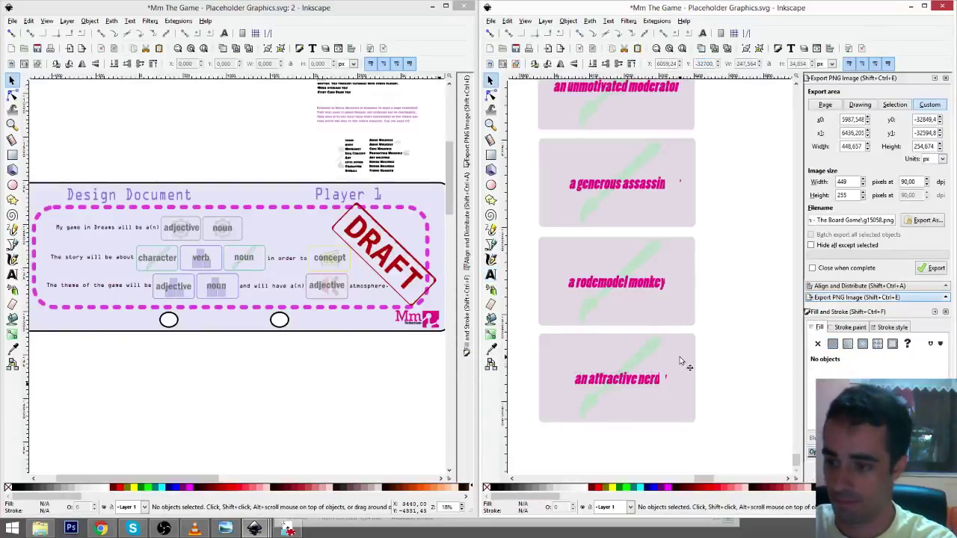
- Duplicate the "an attractive nerd" card and place the copy directly below it in the column
left_click(680, 359)
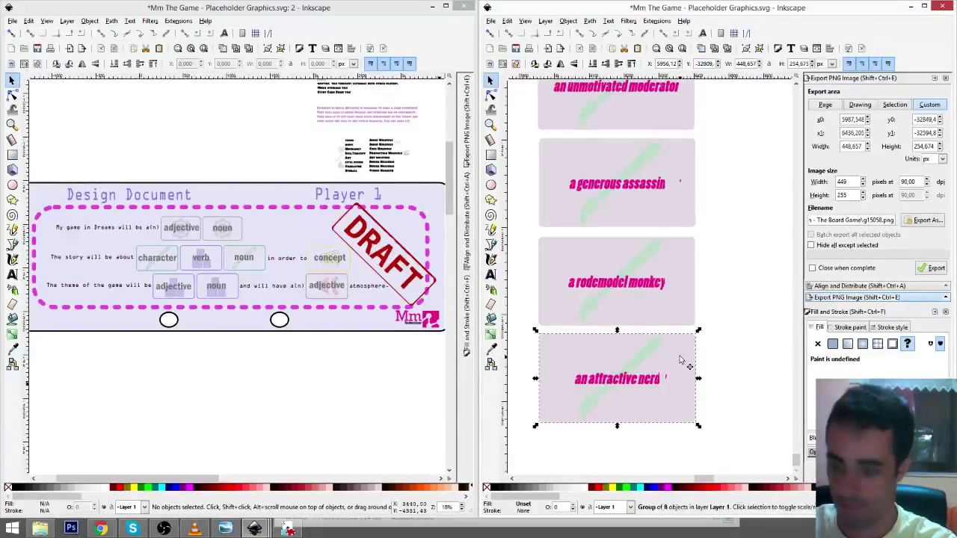
key("ctrl+d")
left_click_drag(680, 359, 680, 456)
- Replace the text on the lowest "an attractive nerd" card with "a turtle with socks"
scroll(576, 351, "down", 7)
left_click(491, 275)
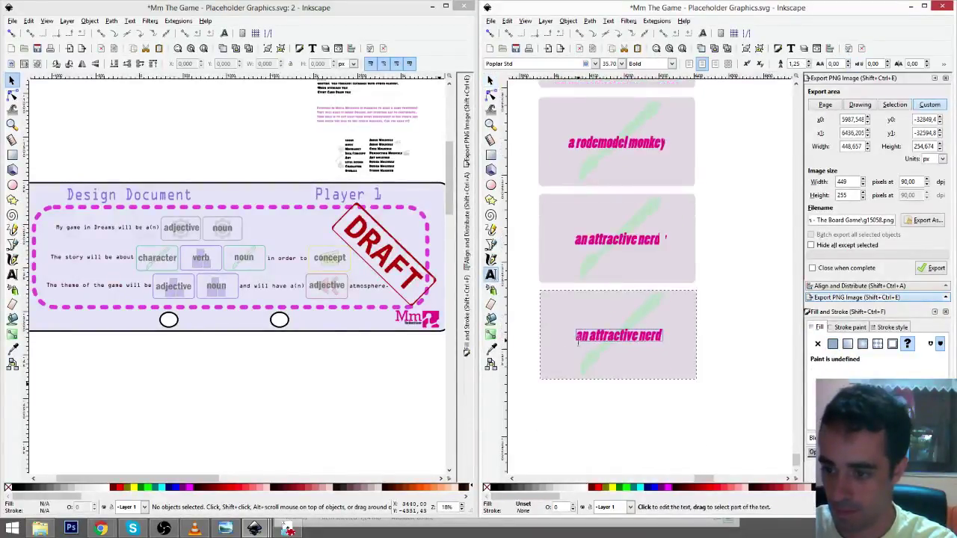
key("ctrl+a")
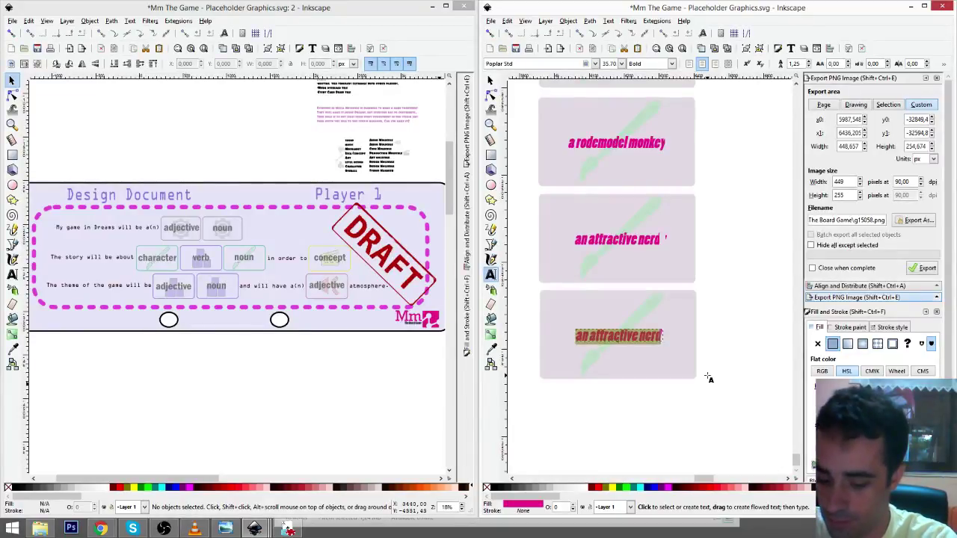
type("a")
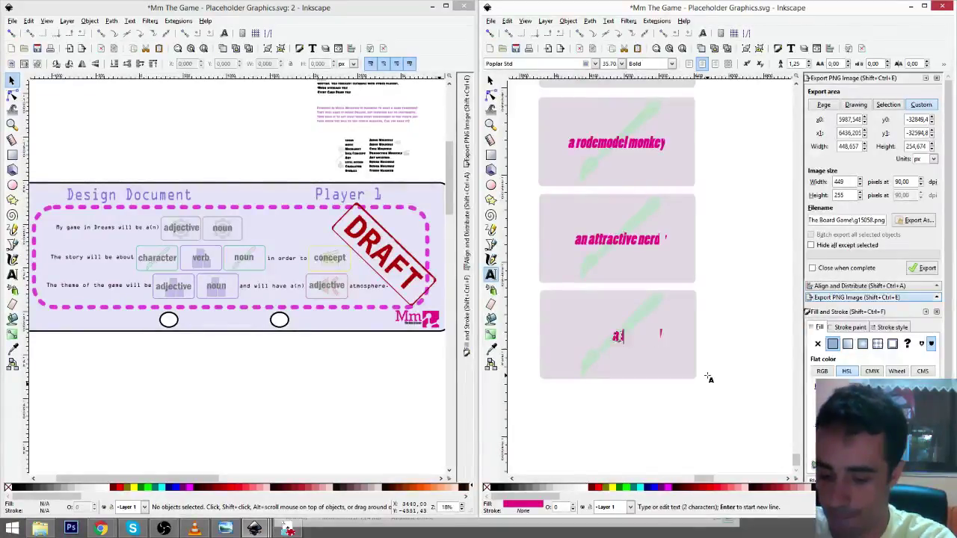
type(" turtle with socks")
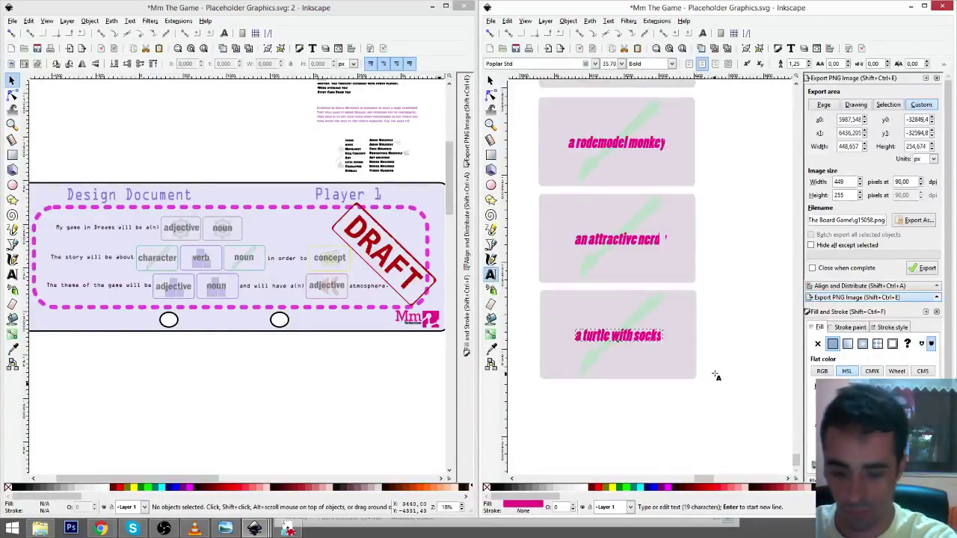
key("F1")
- Duplicate the "a turtle with socks" card and place the copy directly below it in the column
left_click(690, 352)
key("ctrl+d")
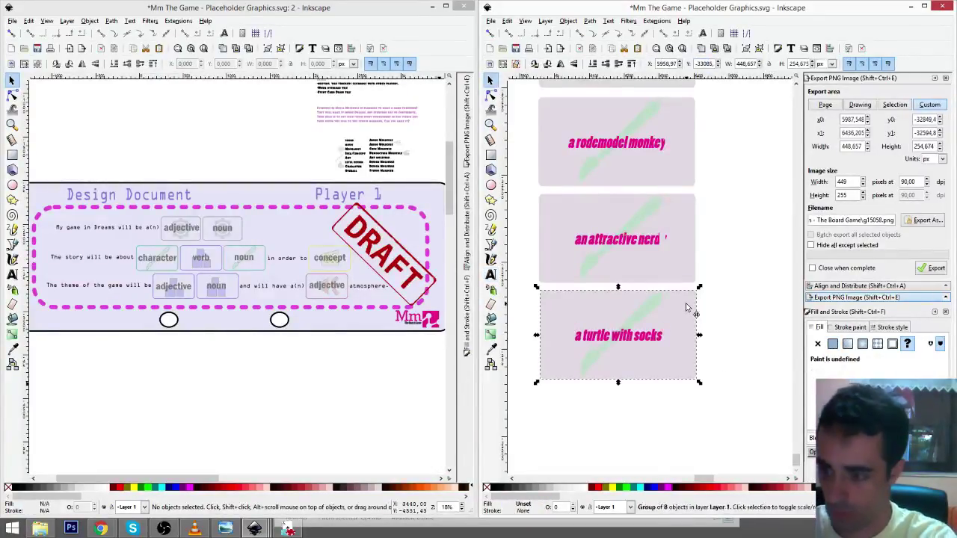
left_click_drag(687, 307, 685, 407)
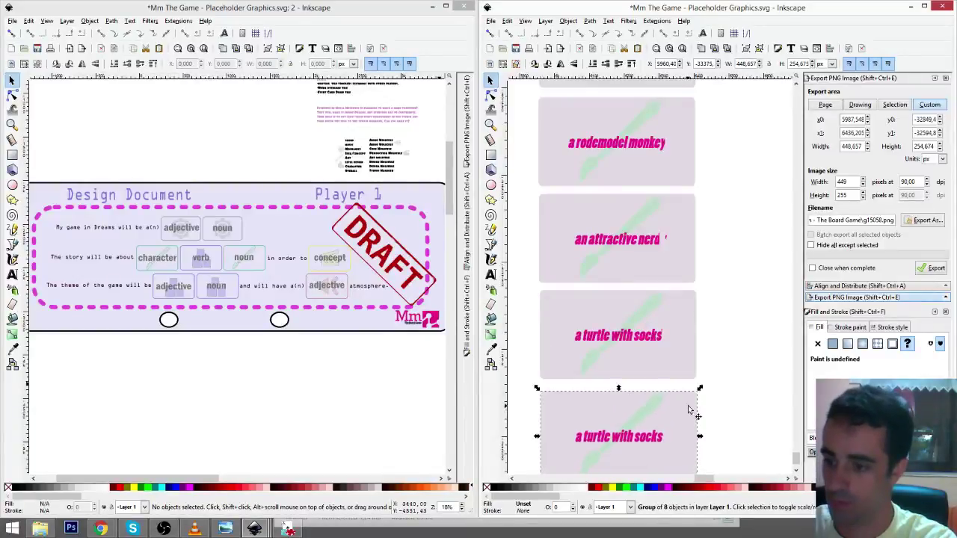
- Replace the text on the lowest "a turtle with socks" card with "a swearing alien" and deselect it
scroll(651, 389, "down", 3)
key("F8")
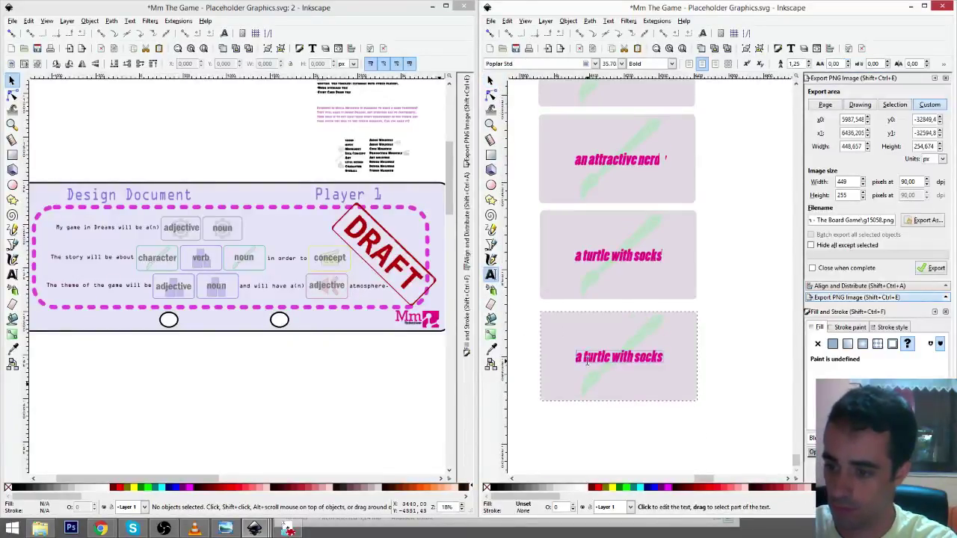
left_click_drag(577, 358, 619, 360)
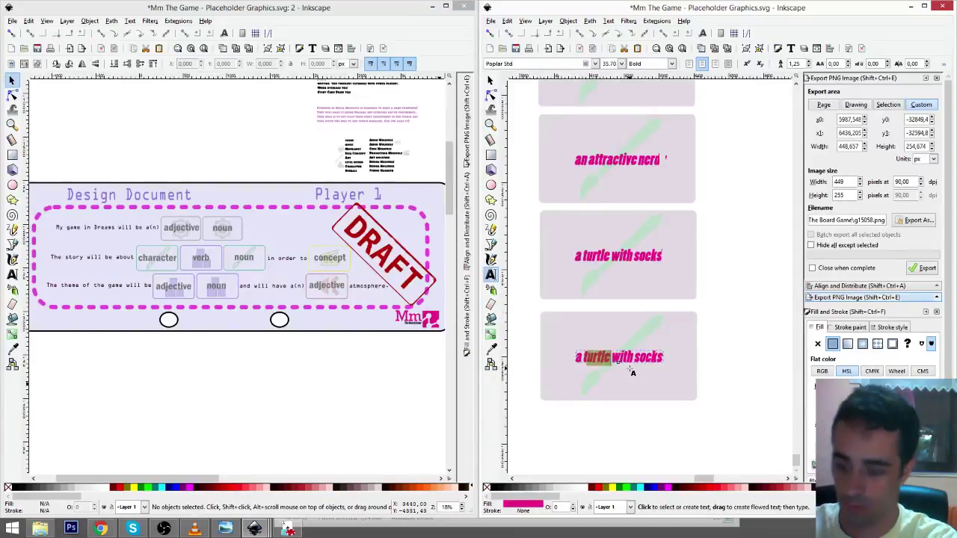
key("BackSpace")
type("s")
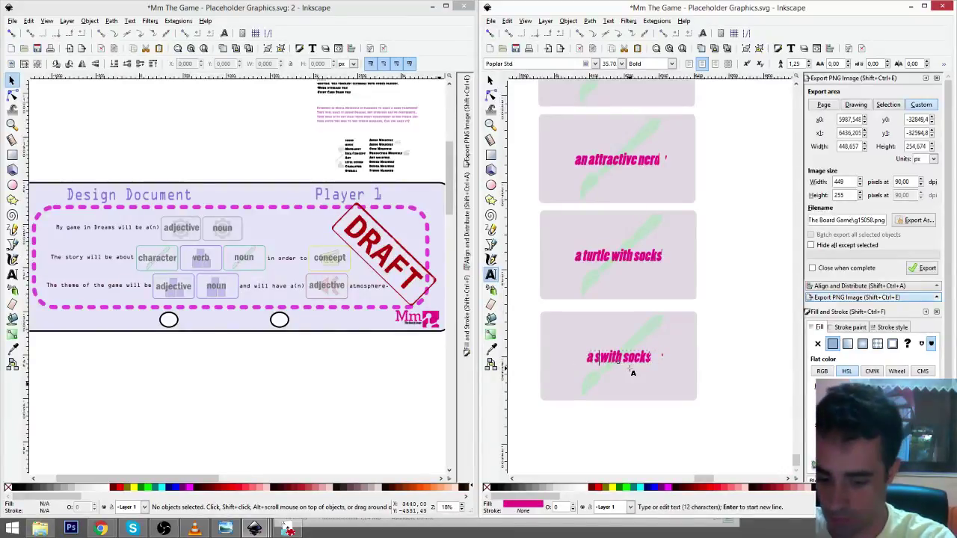
type("wearing")
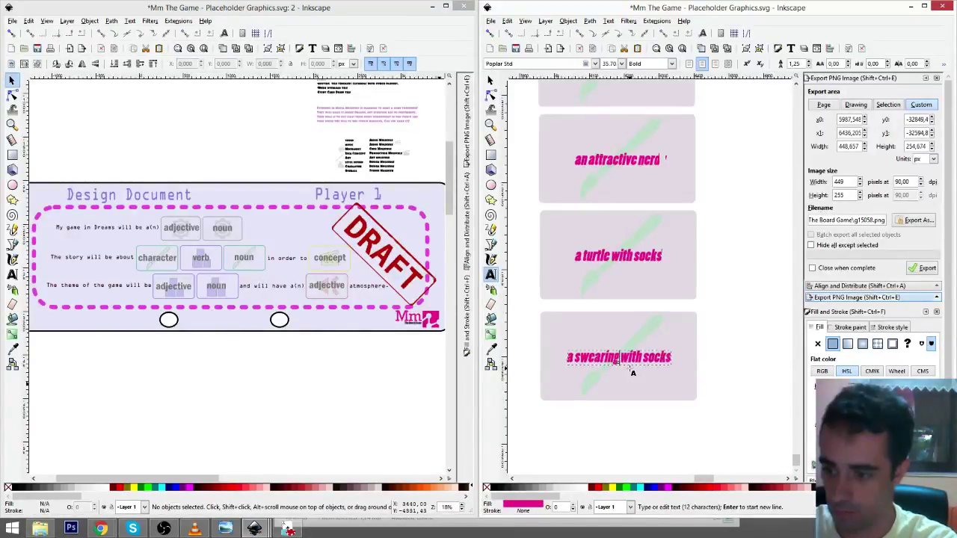
key("shift+End")
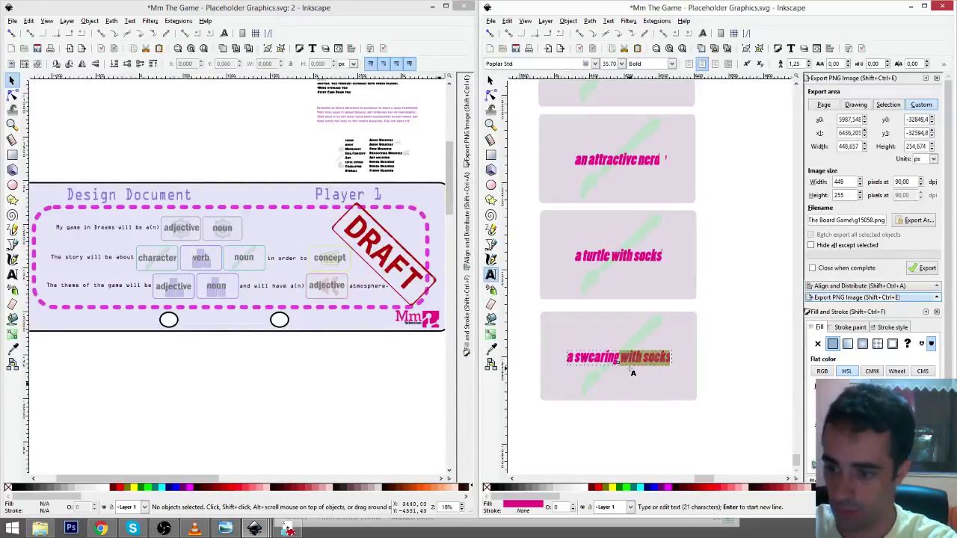
key("BackSpace")
type("alic")
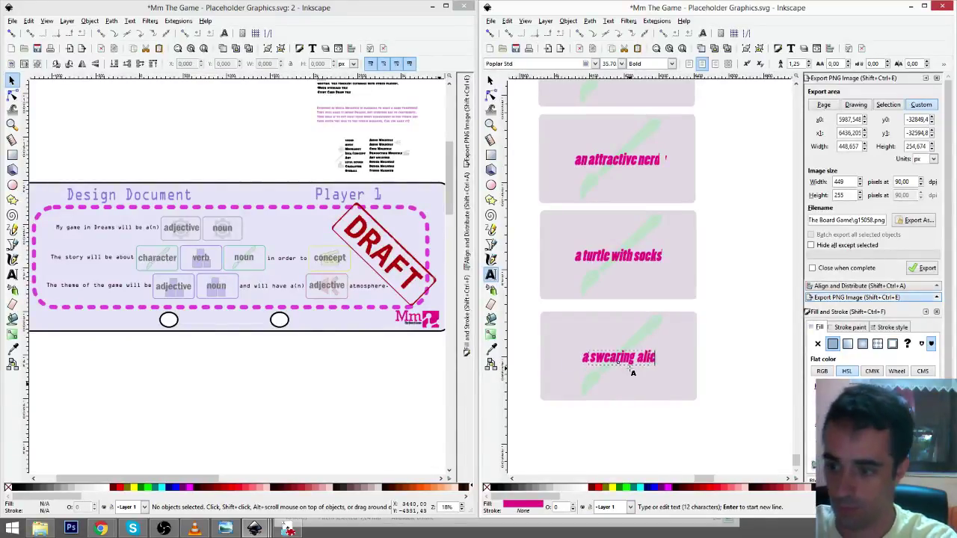
type("en")
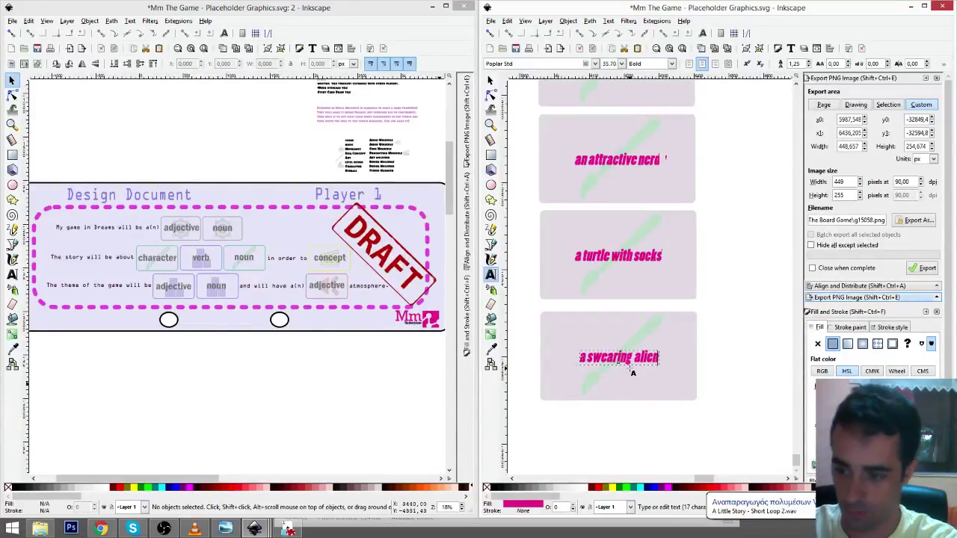
key("F1")
left_click(722, 351)
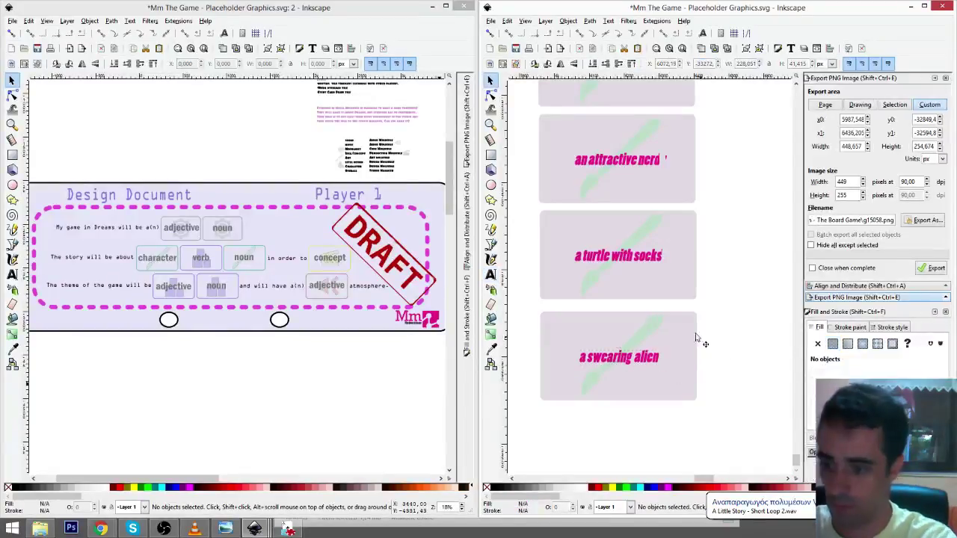
- Duplicate the "a swearing alien" card, place the copy directly below it in the column, and save the document
left_click(686, 334)
left_click_drag(712, 341, 690, 385)
key("ctrl+d")
key("ctrl+s")
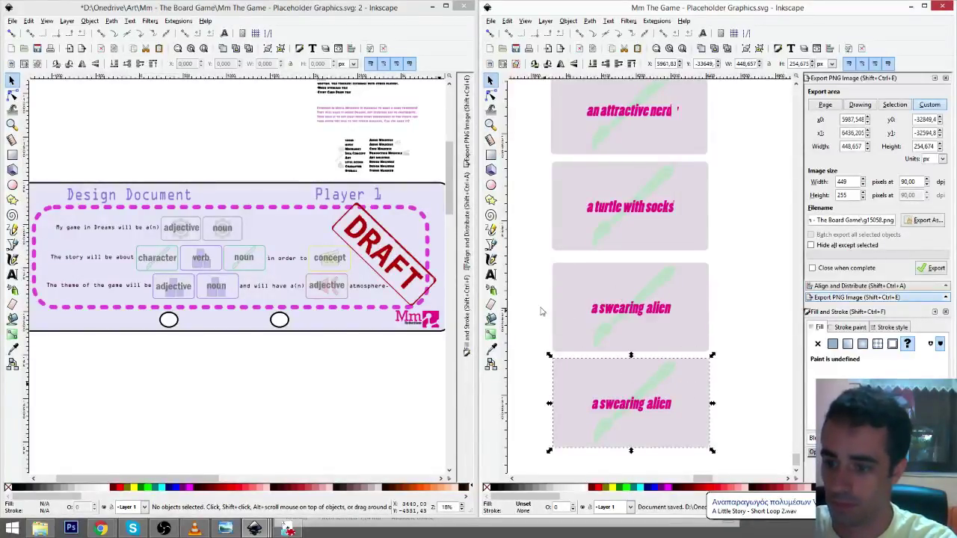
- Replace the text on the lowest "a swearing alien" card with "a very strong dwarf" and deselect it
key("t")
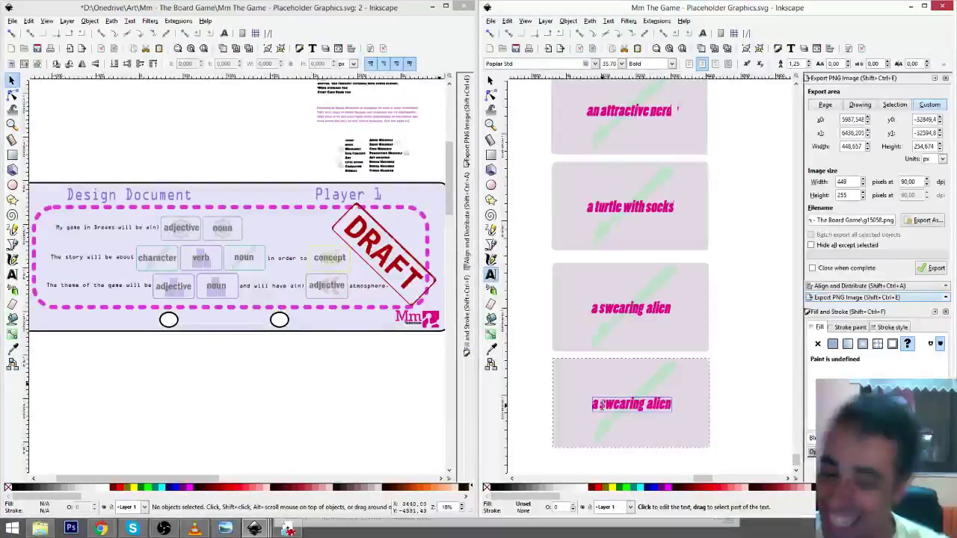
left_click_drag(602, 405, 642, 404)
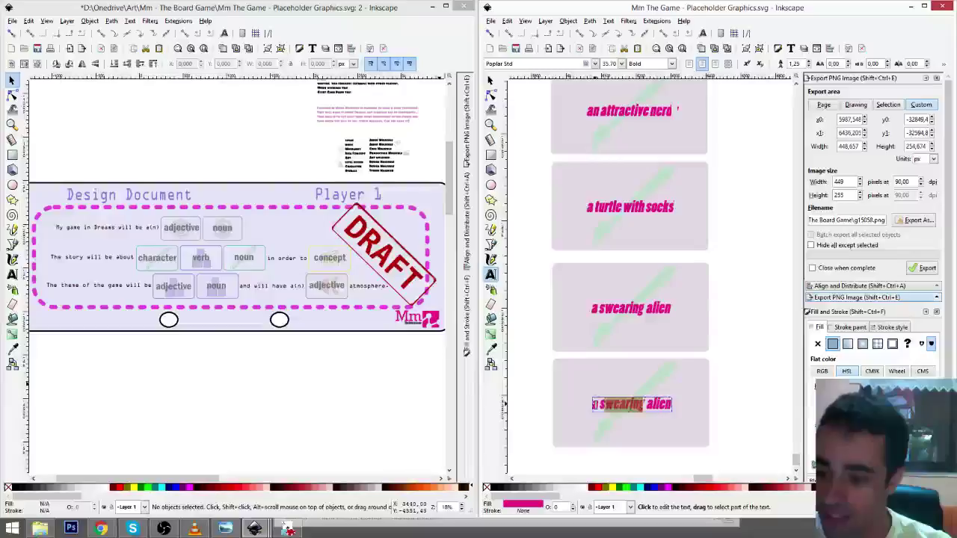
left_click_drag(593, 404, 673, 407)
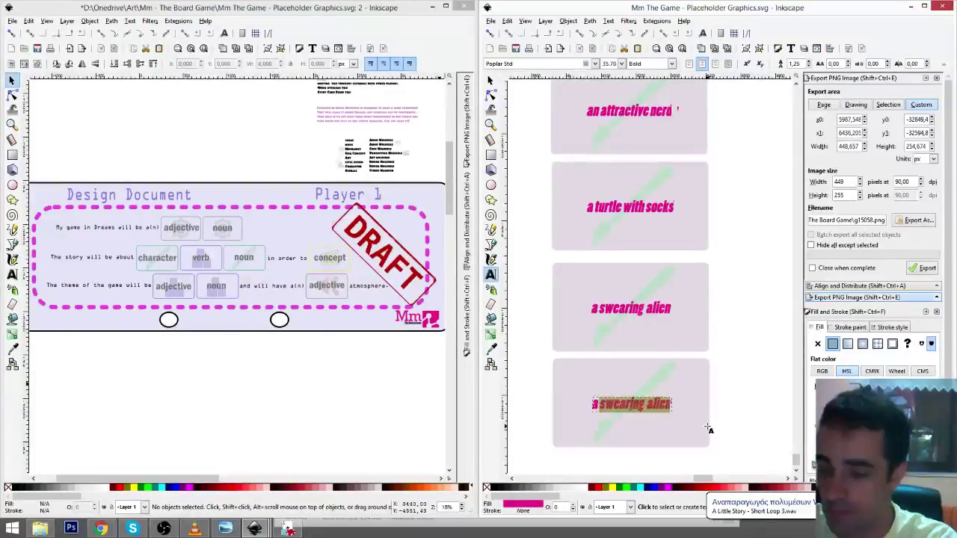
type("a dwa")
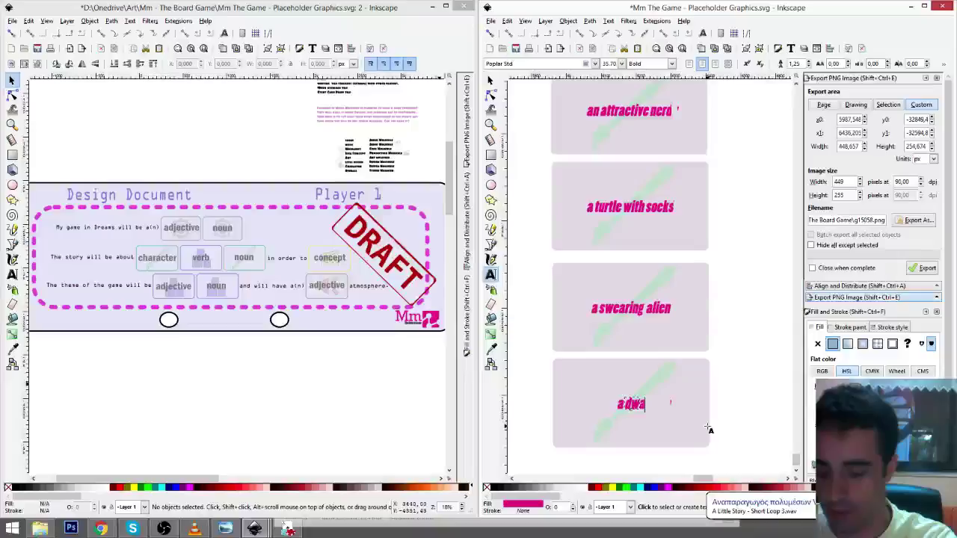
type("rf")
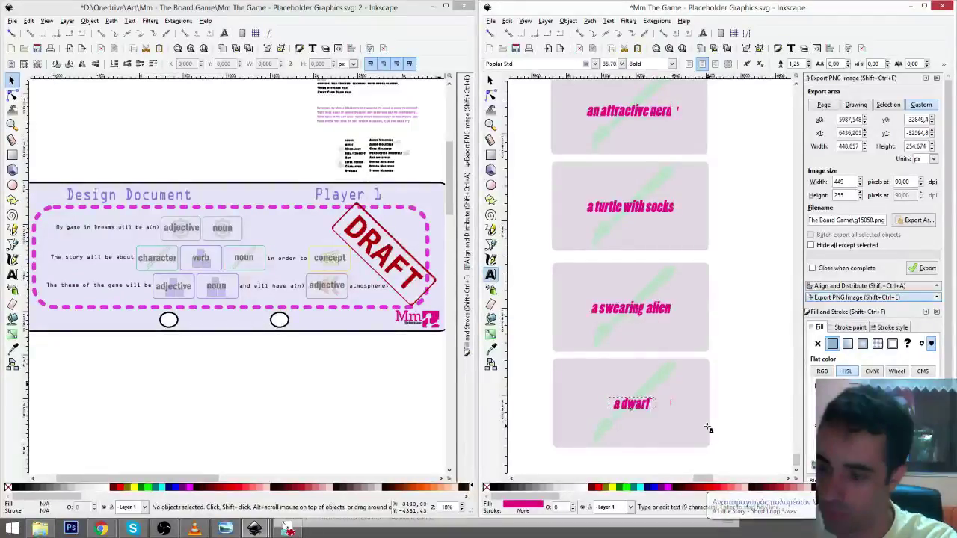
key("BackSpace")
key("ctrl+Left")
type("very")
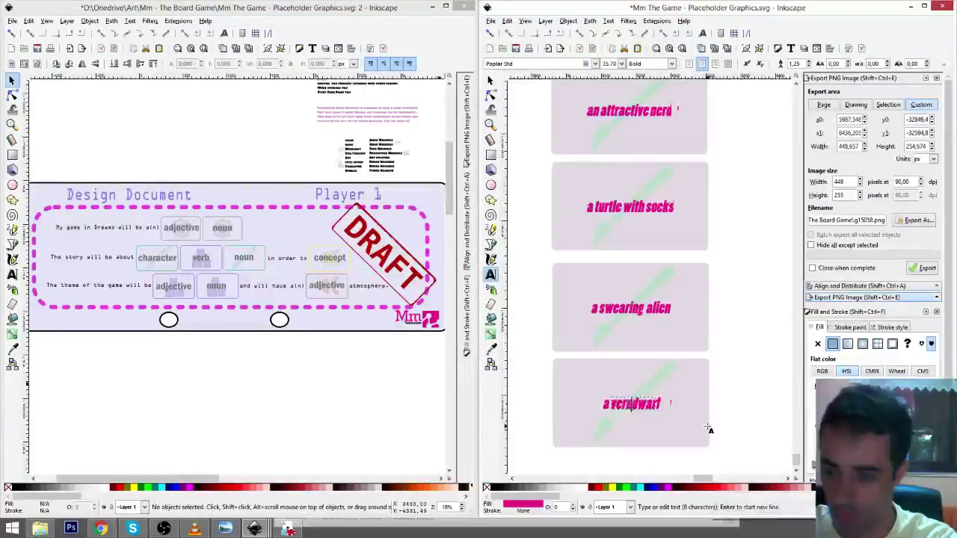
type(" strong")
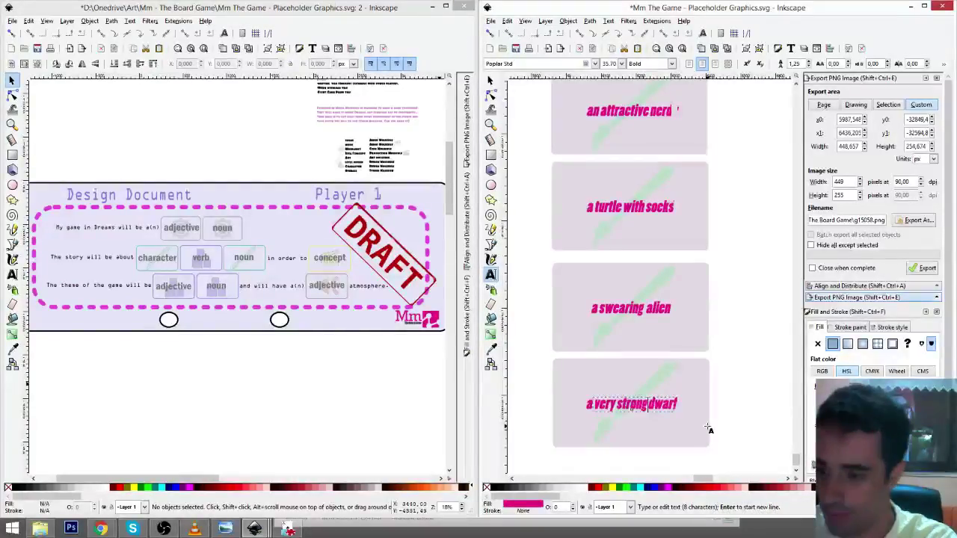
key("Escape")
key("F1")
- Duplicate the "a very strong dwarf" card and place the copy directly below it in the column
scroll(722, 346, "down", 2)
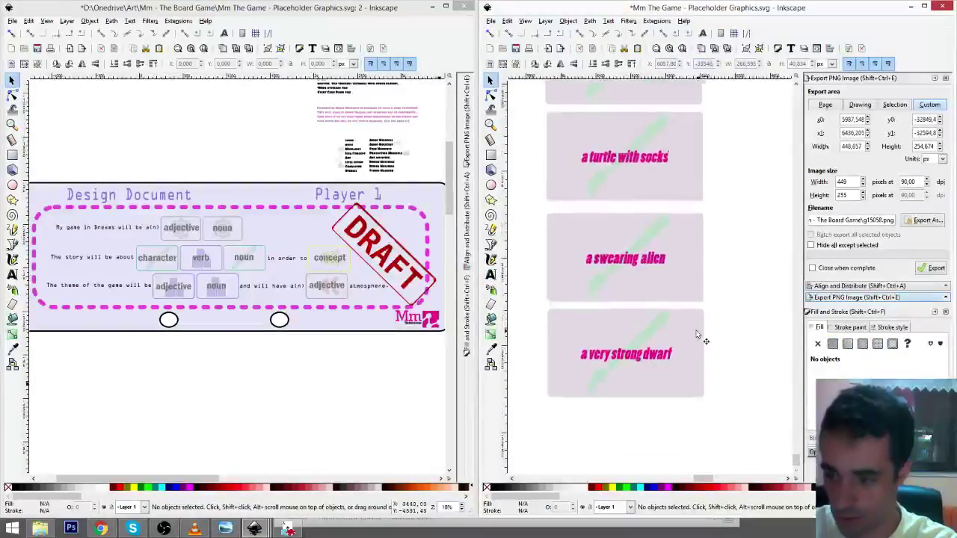
left_click_drag(697, 335, 695, 430)
scroll(695, 430, "down", 1)
- Replace the text on the lowest "a very strong dwarf" card with "a healthy Halloween candy" and deselect it
key("t")
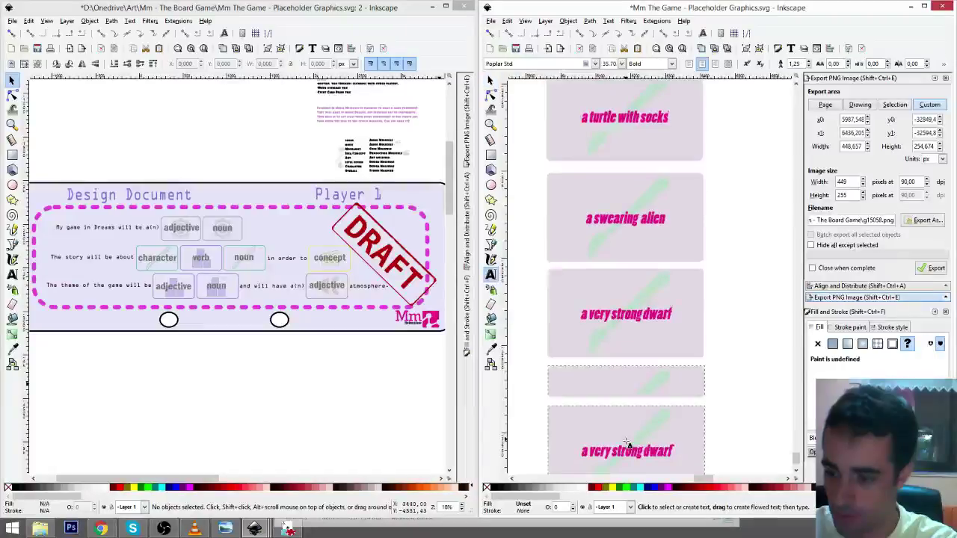
scroll(626, 442, "down", 2)
left_click_drag(590, 371, 690, 370)
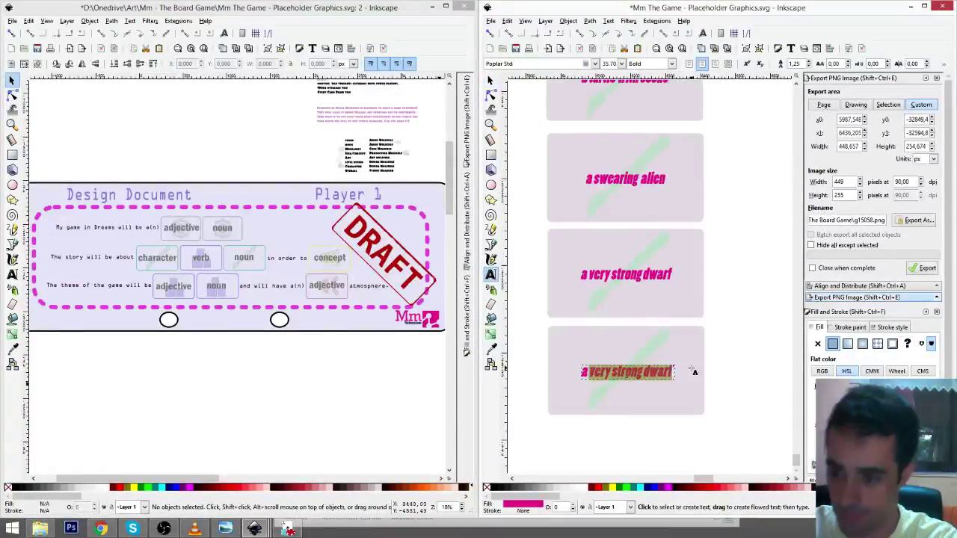
type("a hea")
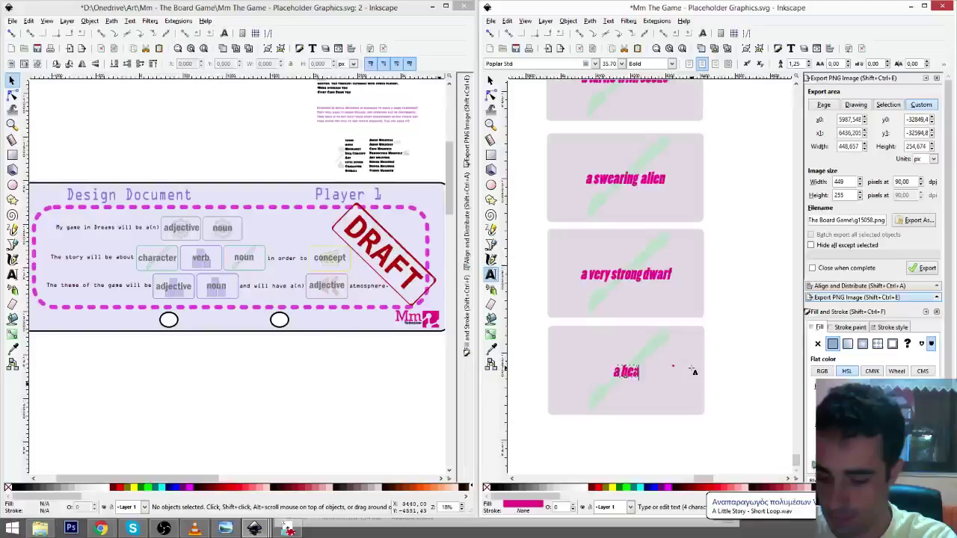
type("lthy H")
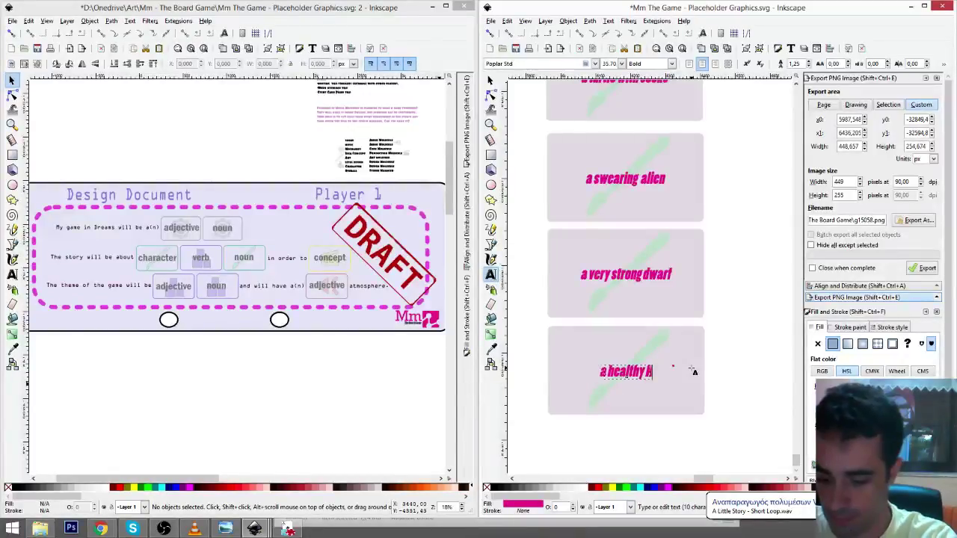
type("alloween")
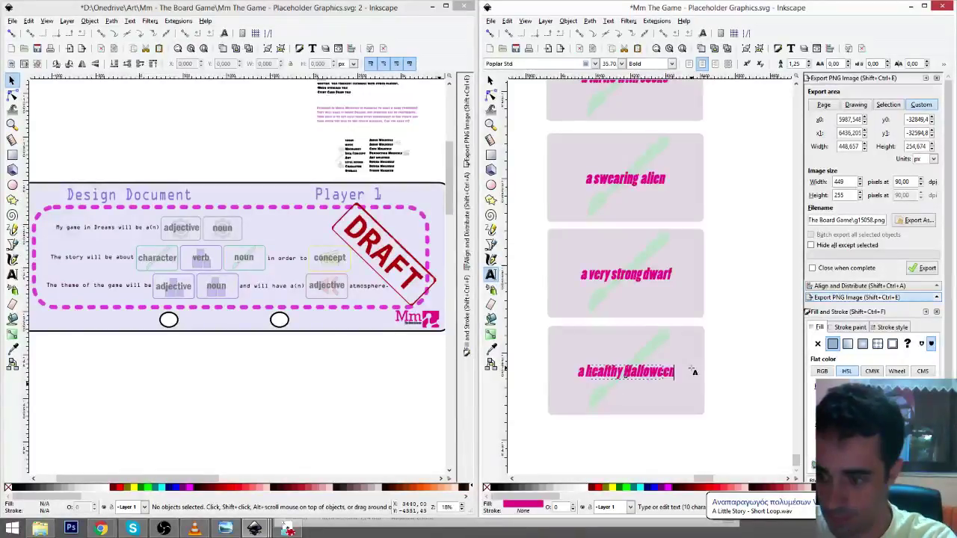
type(" candy")
key("F1")
left_click(746, 359)
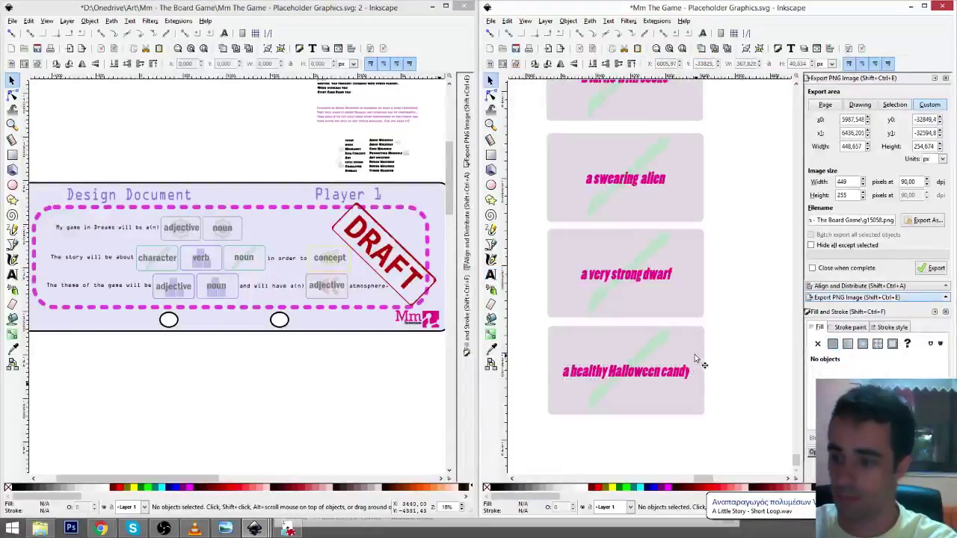
- Duplicate the "a healthy Halloween candy" card and place the copy directly below it in the column
left_click(696, 367)
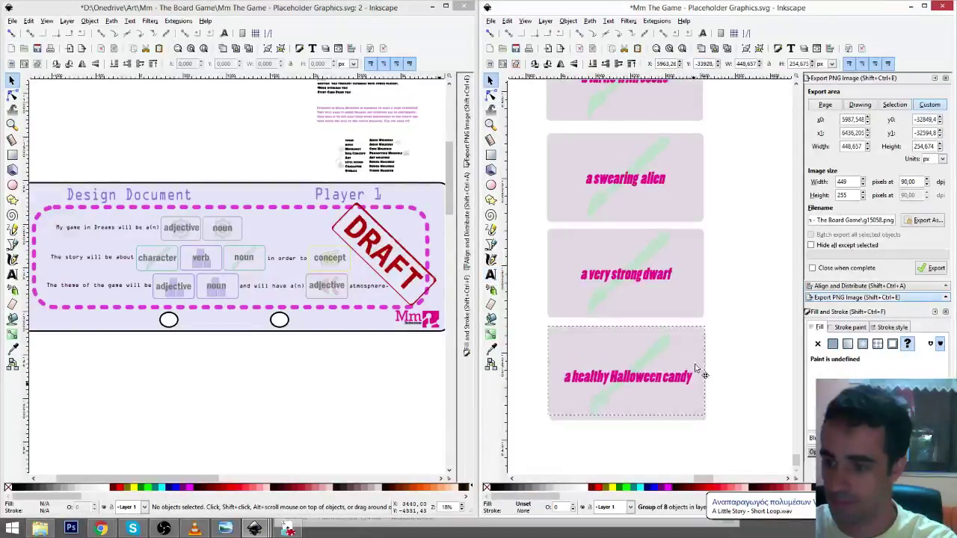
left_click_drag(695, 367, 696, 460)
scroll(659, 374, "down", 4)
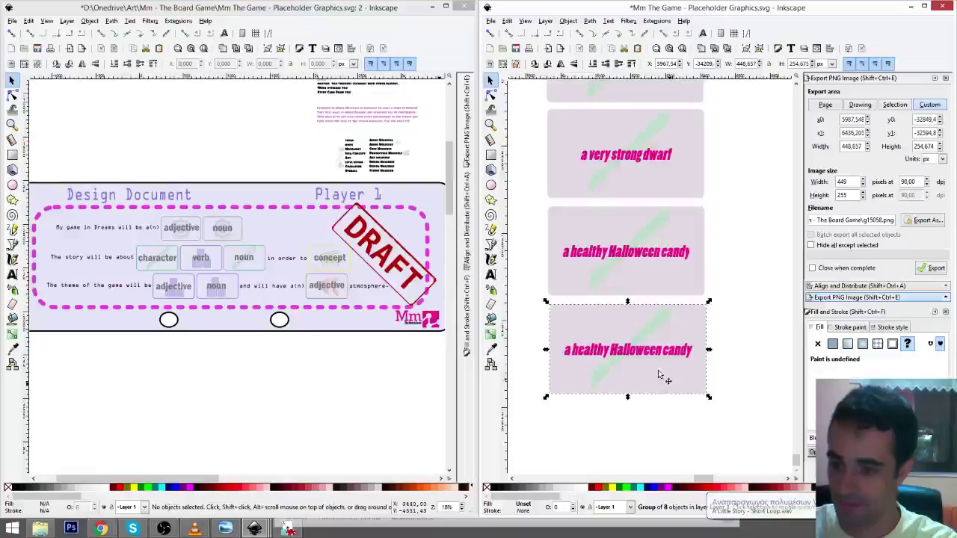
- Replace the text on the lowest "a healthy Halloween candy" card with "a impatient subscriber"
key("F8")
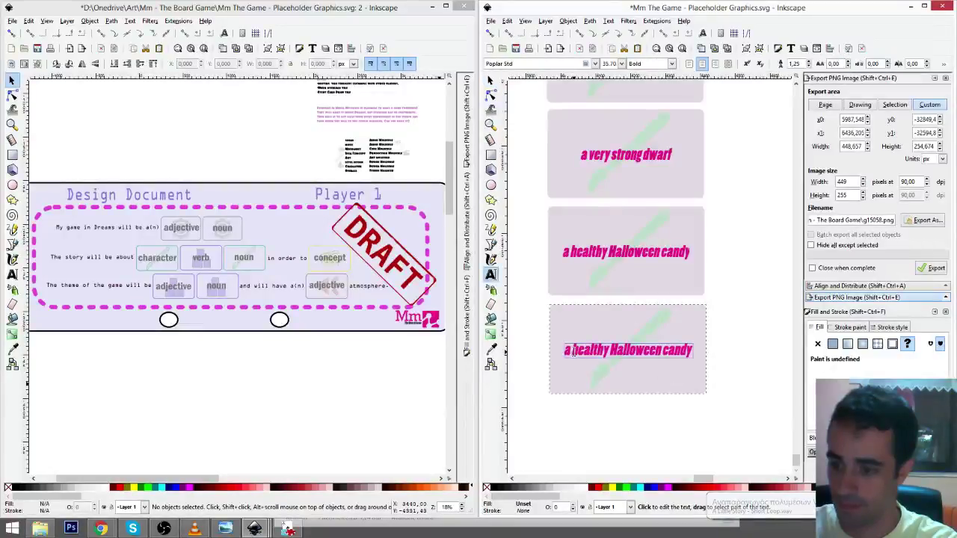
left_click_drag(573, 352, 708, 357)
type("a")
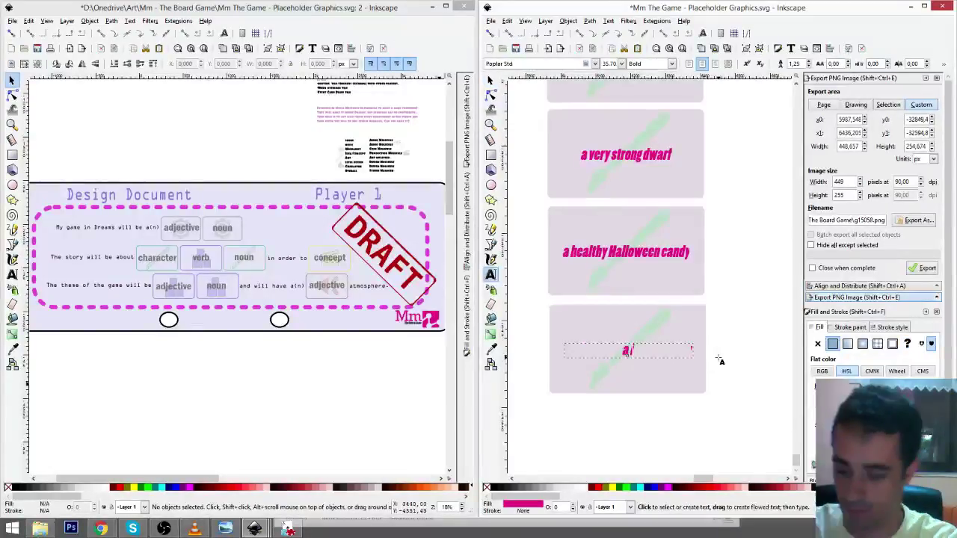
type(" impatient")
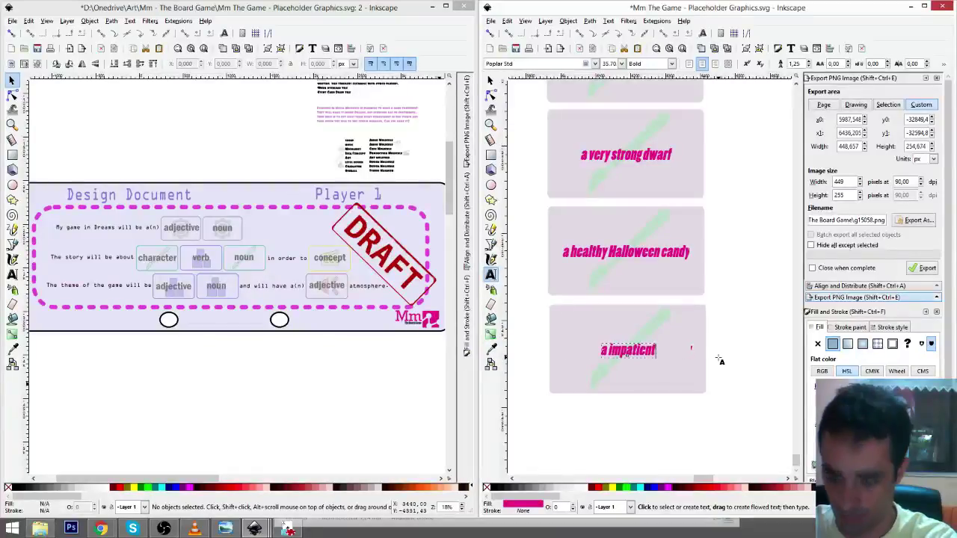
type(" subscriber")
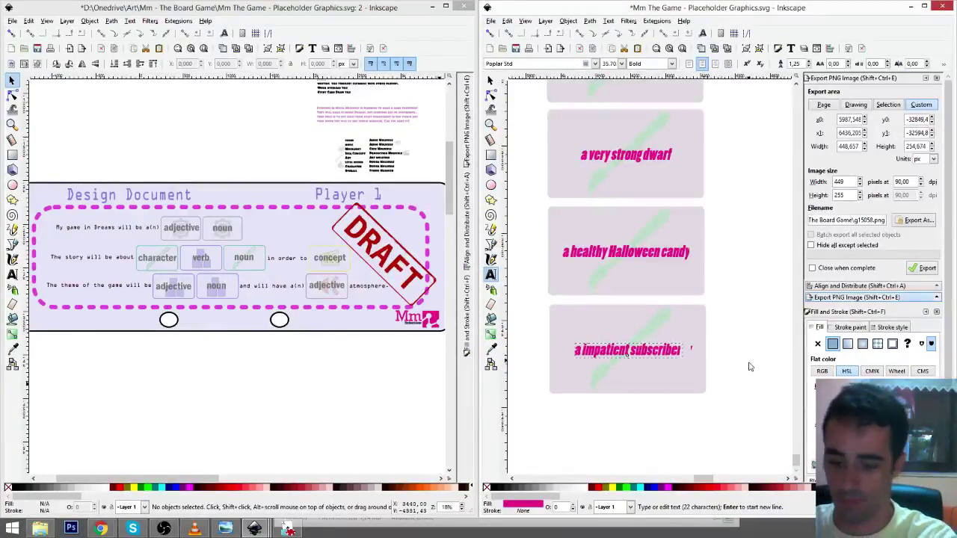
key("F1")
- Duplicate the "a impatient subscriber" card and place the copy directly below it in the column
left_click(697, 338)
key("ctrl+d")
left_click_drag(697, 338, 700, 436)
- Correct the text on the upper "a impatient subscriber" card to "an impatient subscriber"
double_click(578, 351)
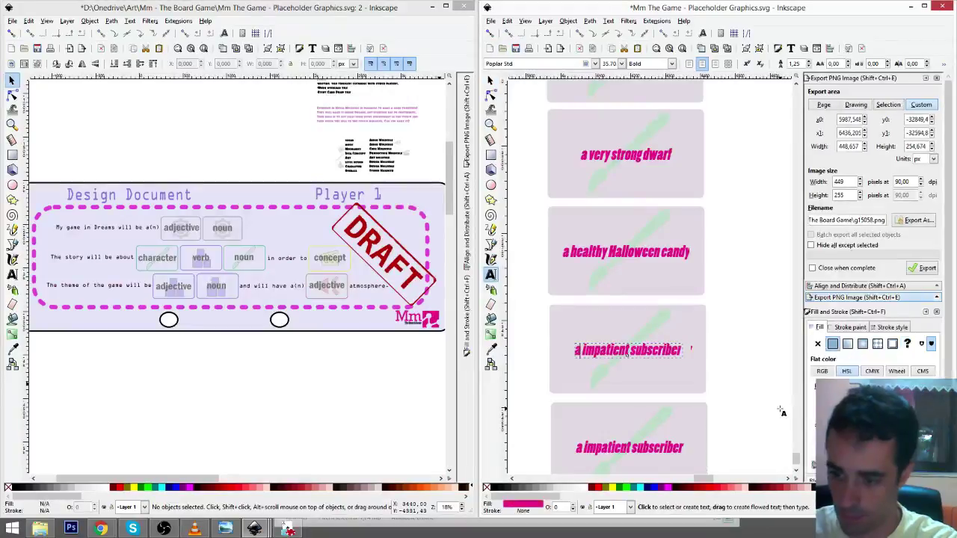
type("n")
key("F1")
- Replace the text on the lowest card, "a impatient subscriber", with "a camel in a costume" and deselect it
scroll(747, 314, "down", 4)
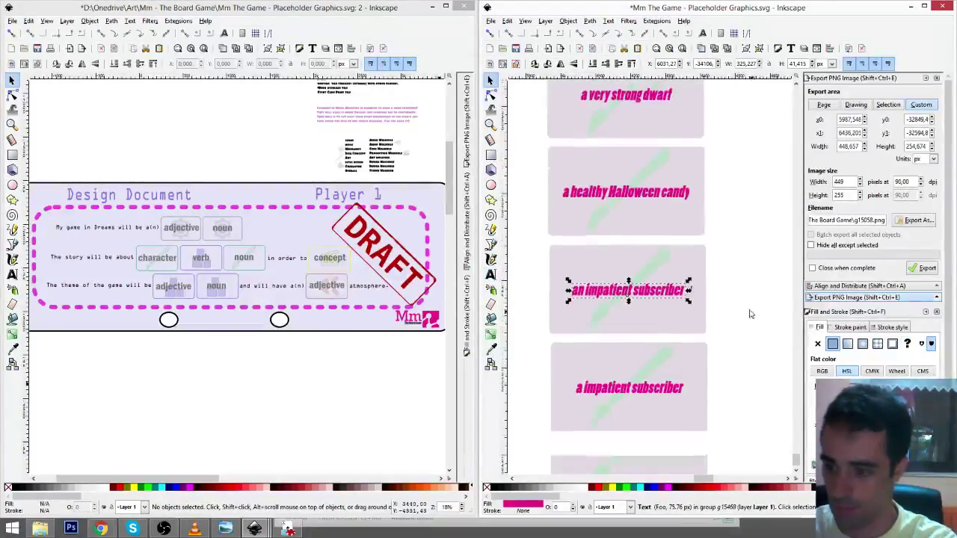
left_click(681, 303)
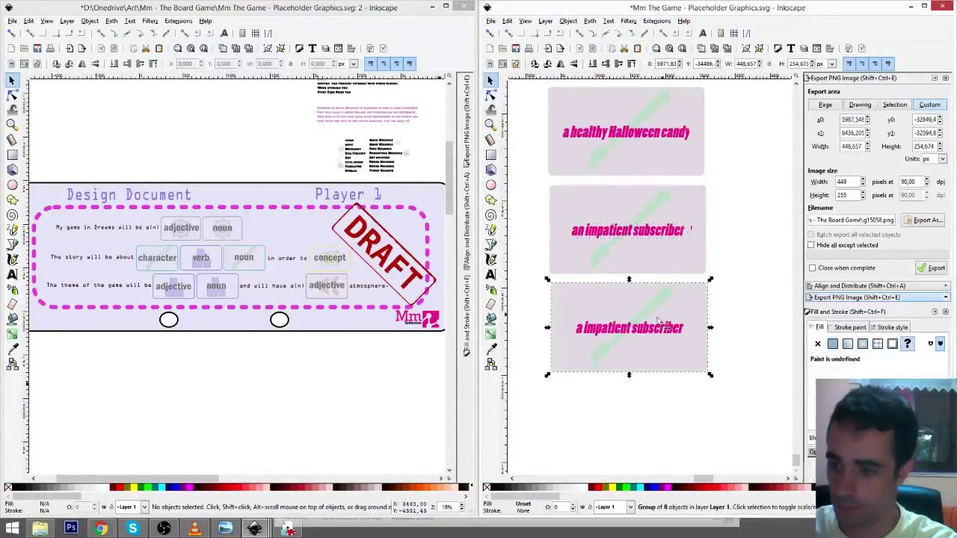
left_click(491, 275)
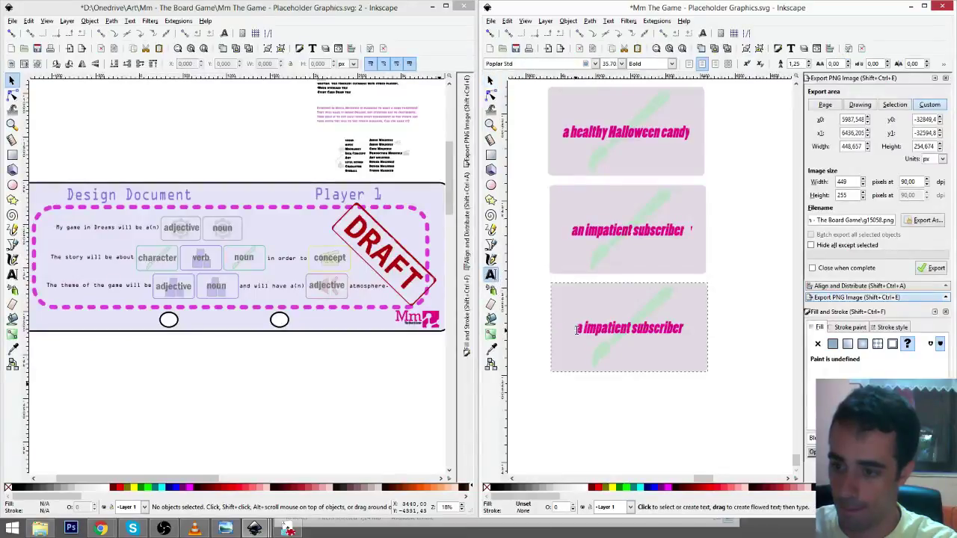
left_click_drag(577, 330, 766, 357)
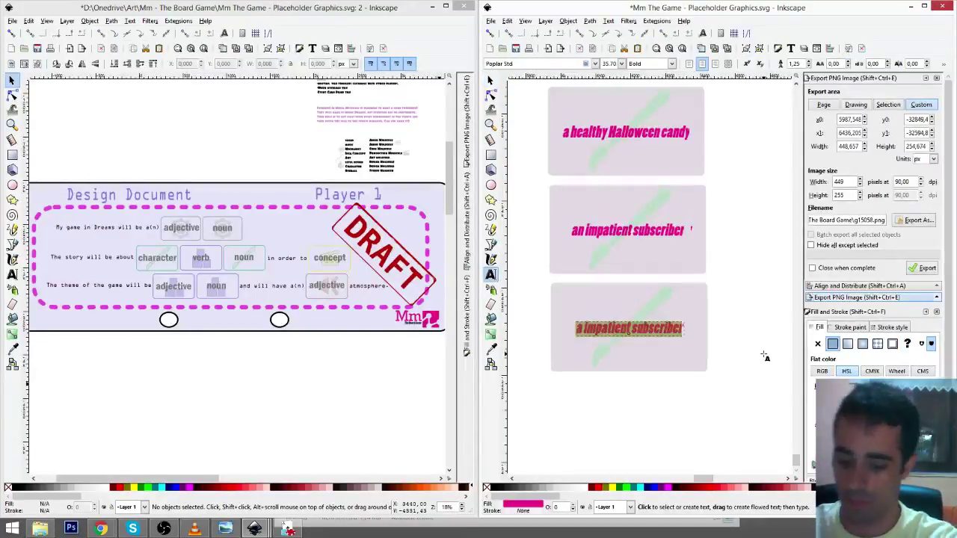
type("a")
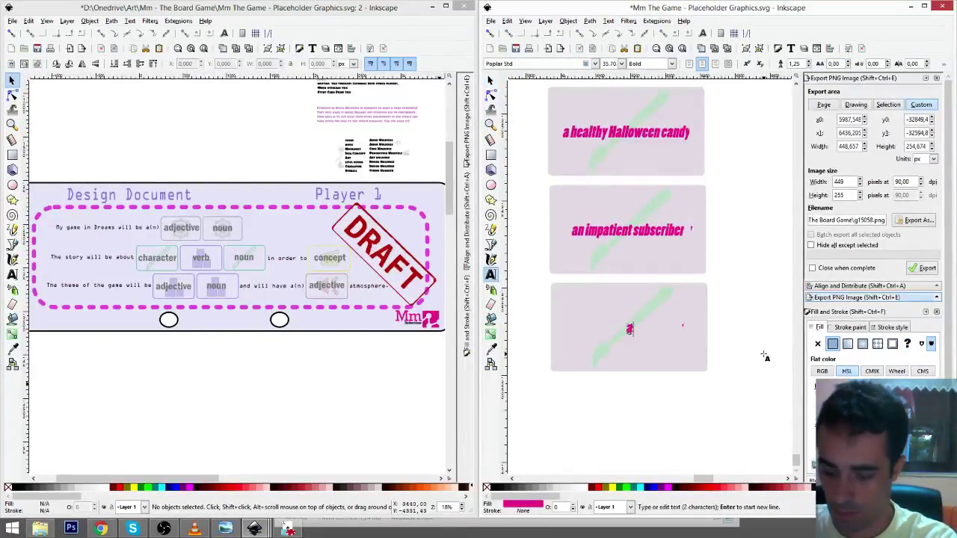
type("ncamel le")
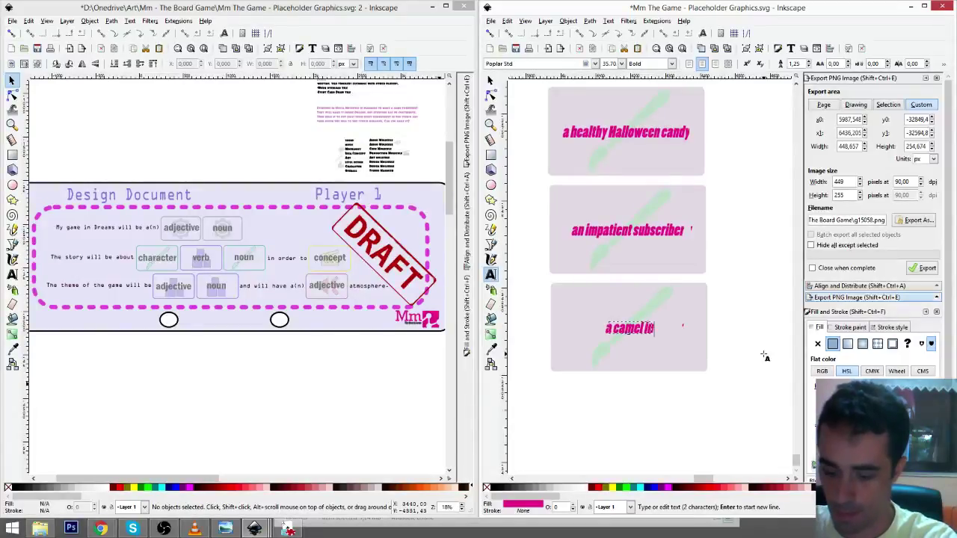
type(" a costume")
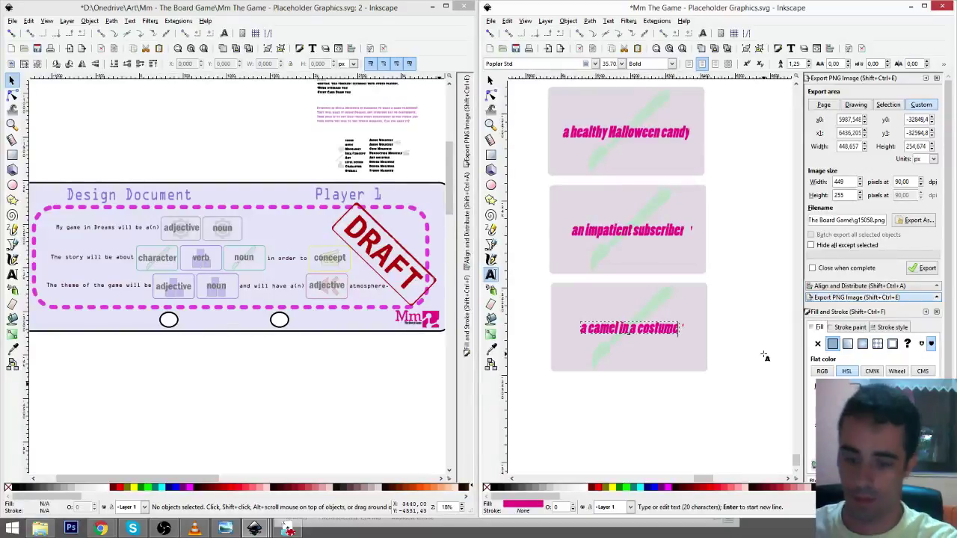
key("F1")
key("Escape")
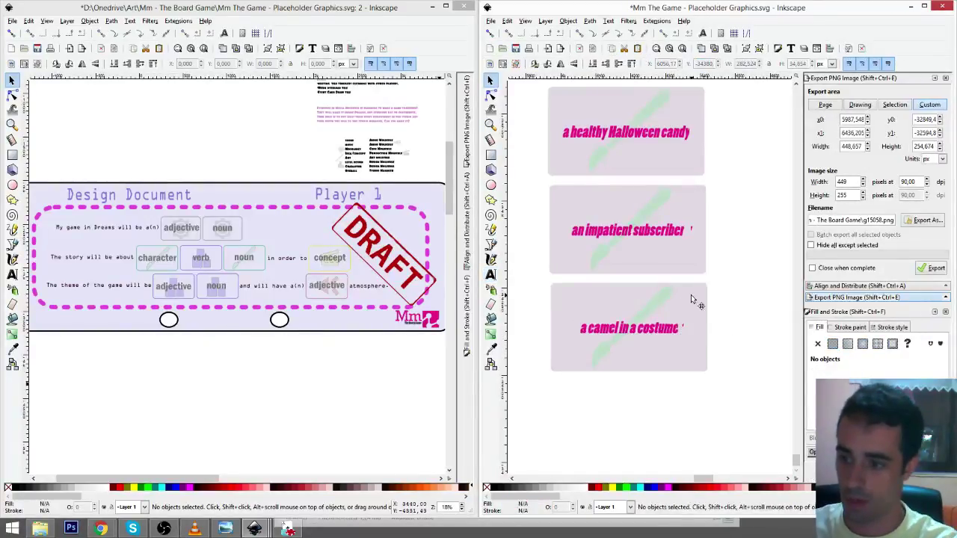
- Duplicate the "a camel in a costume" card and place the copy directly below it in the column
left_click(691, 299)
key("ctrl+d")
left_click_drag(692, 299, 692, 398)
- Replace the text on the lowest "a camel in a costume" card with "a lazy camper" and select the whole card
left_click(491, 274)
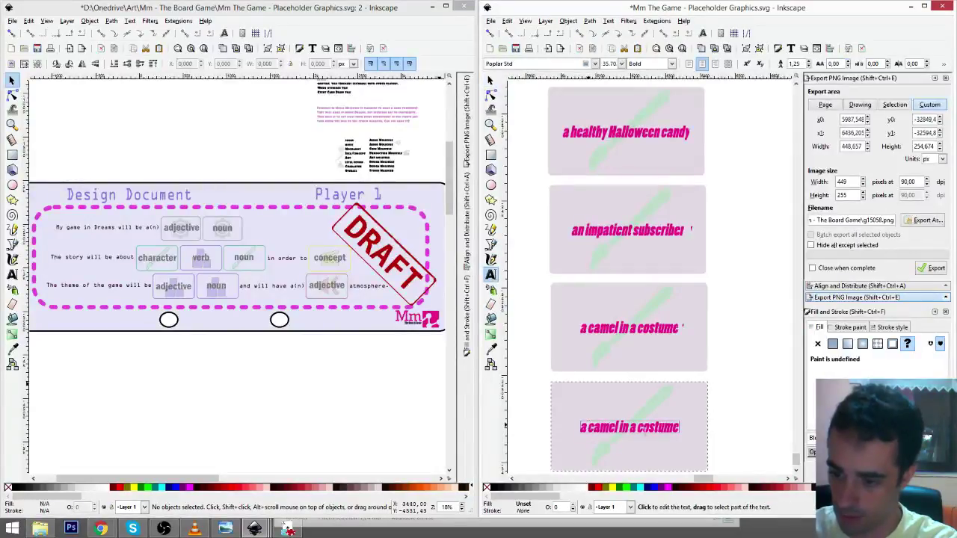
left_click_drag(582, 428, 706, 432)
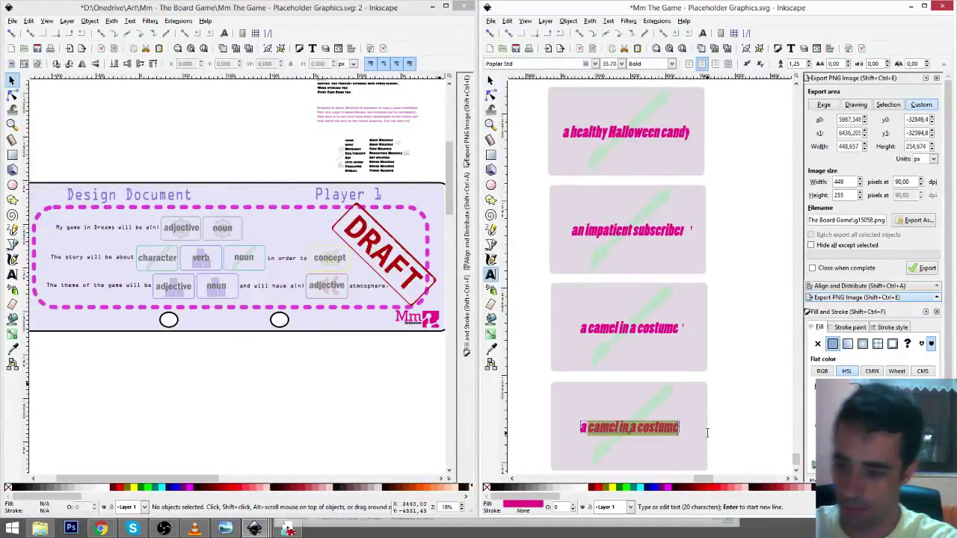
type("a")
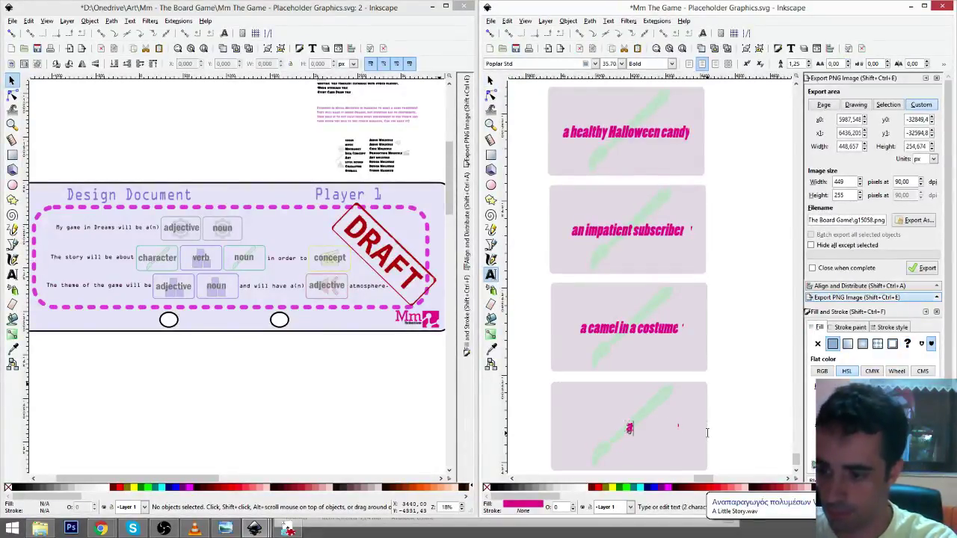
type(" la")
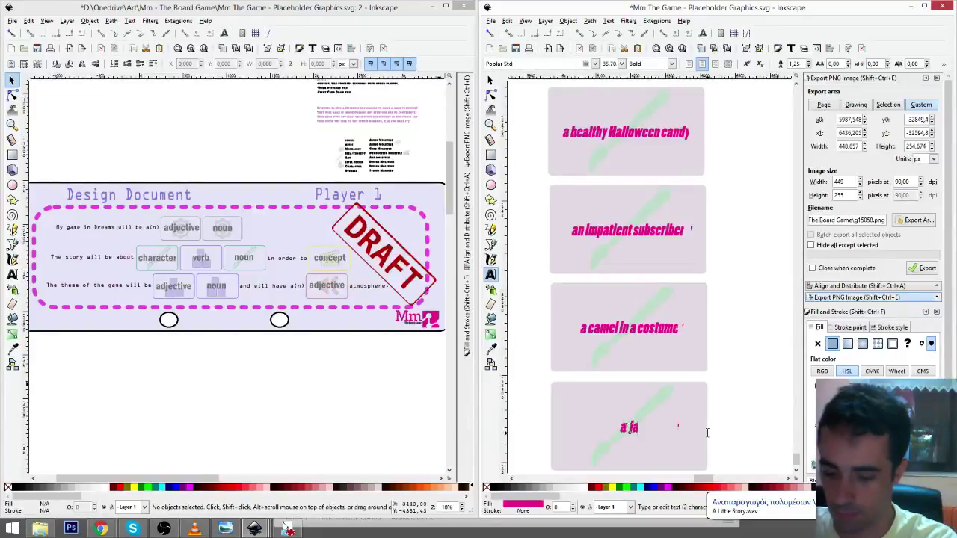
type("zy camper")
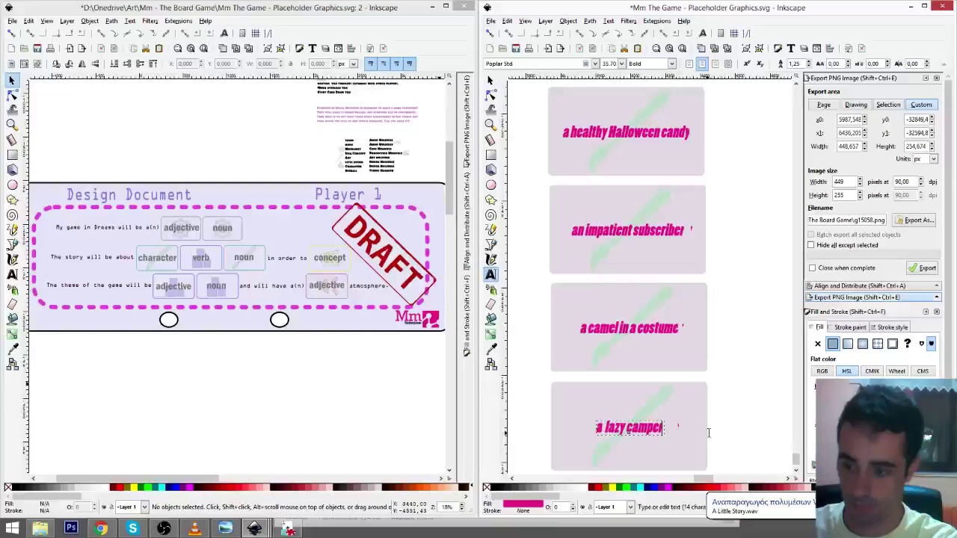
scroll(709, 432, "down", 2)
key("F1")
left_click(706, 337)
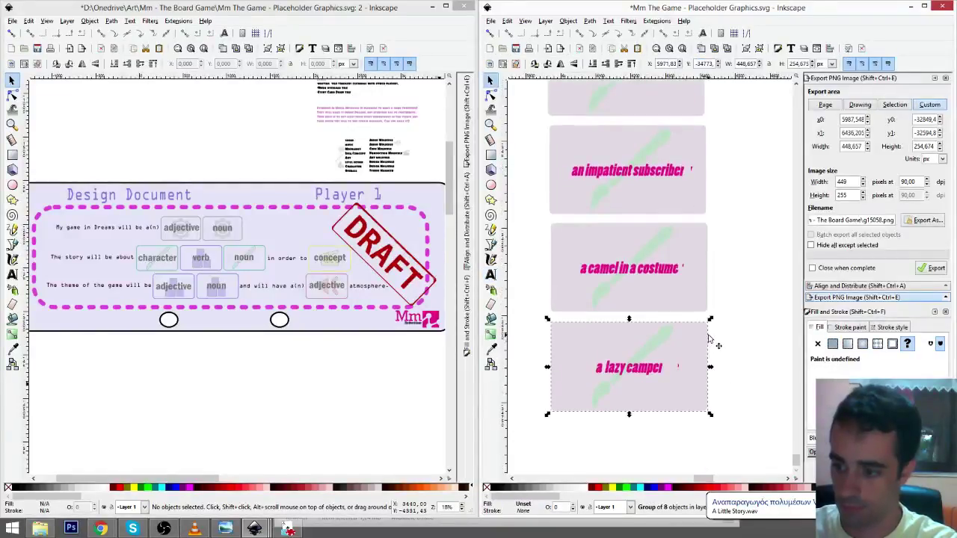
- Duplicate the "a lazy camper" card and place the copy directly below it in the column
key("ctrl+d")
left_click_drag(690, 336, 684, 430)
key("F8")
scroll(609, 411, "down", 4)
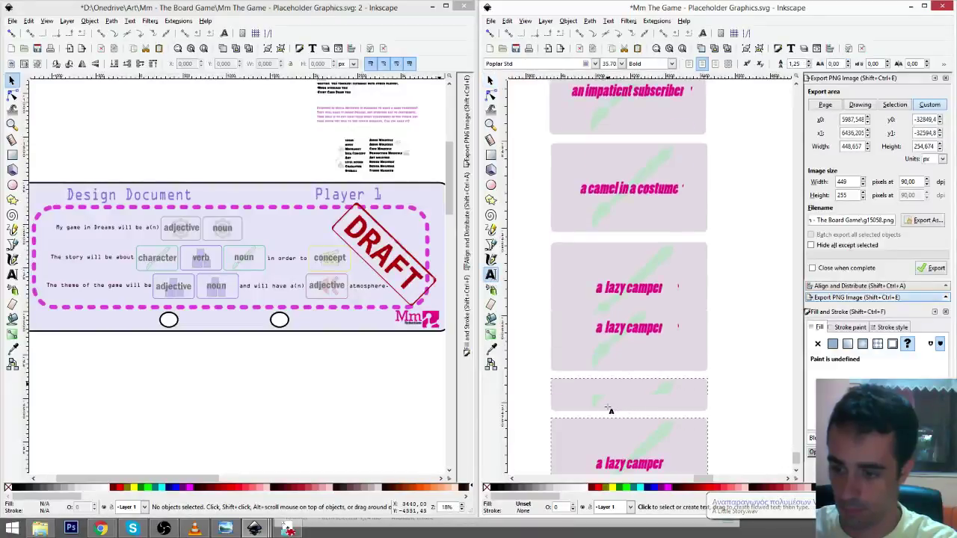
- Replace the text on the lowest "a lazy camper" card with "a naked streamer" and select the whole card
left_click_drag(599, 345, 680, 346)
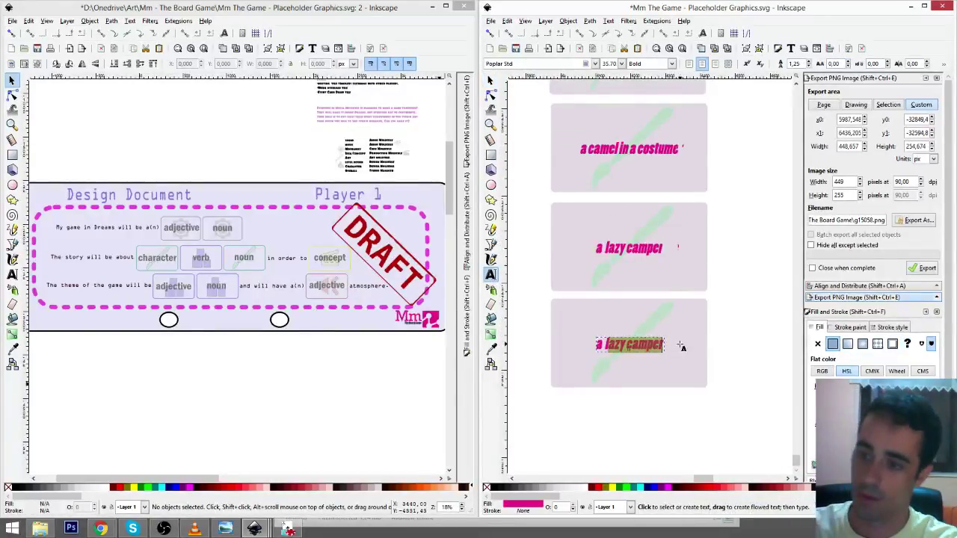
type("a streamer")
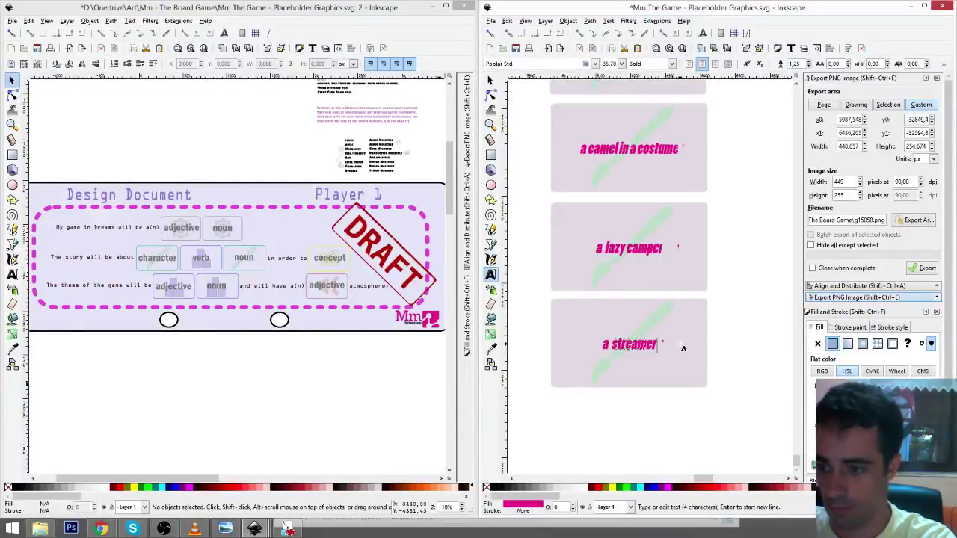
key("ctrl+a")
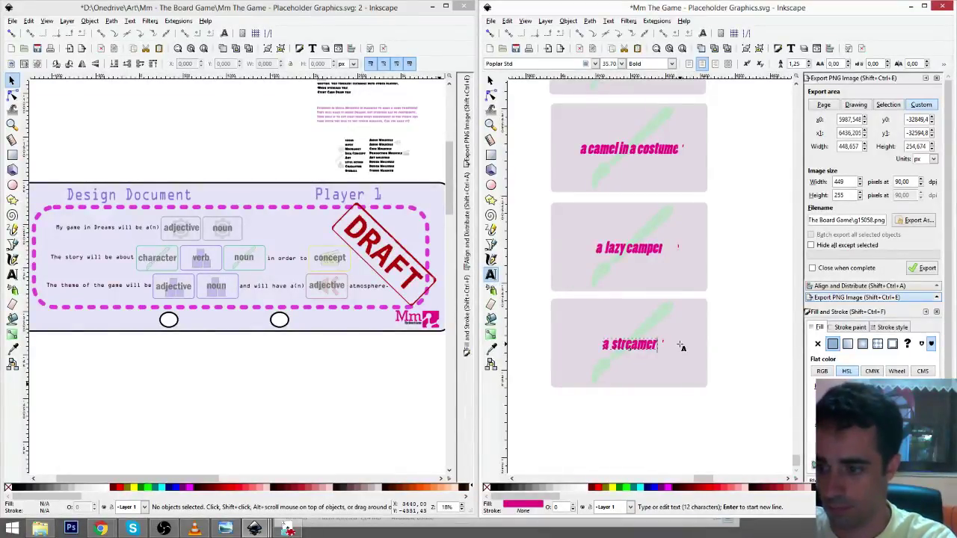
type("nake")
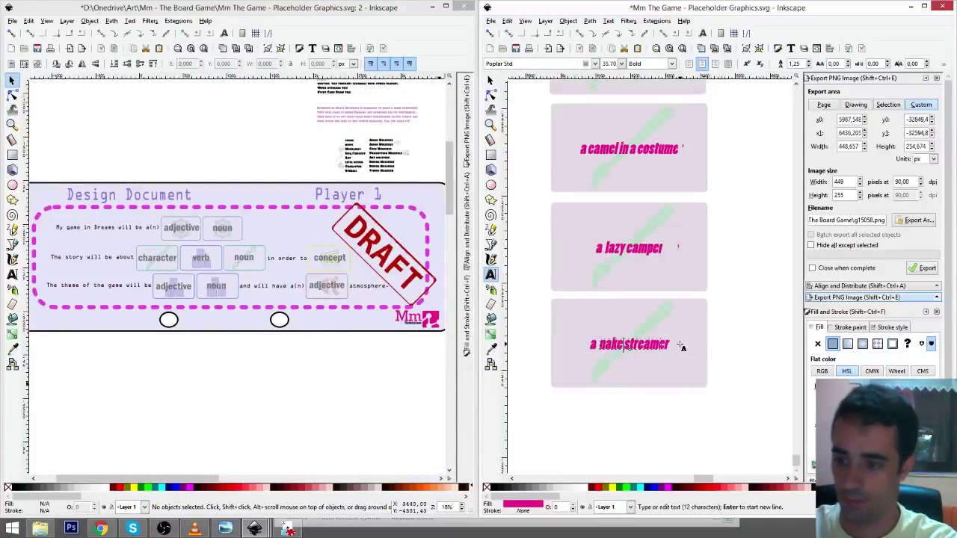
type("d")
key("BackSpace")
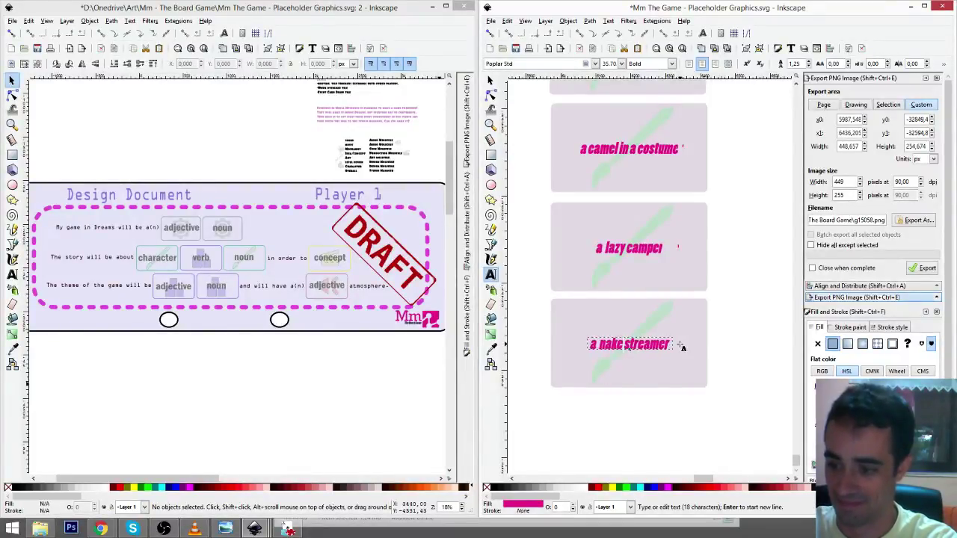
key("Delete")
type("d")
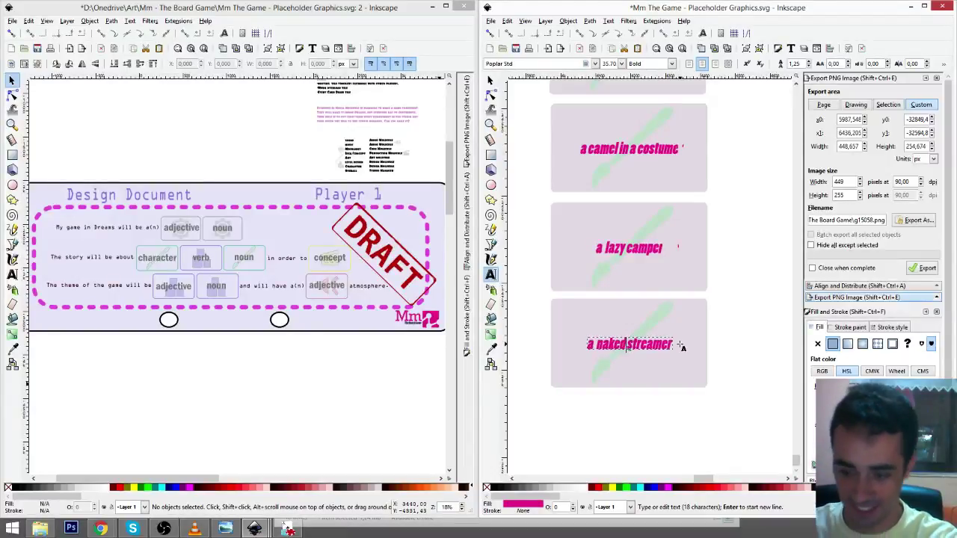
key("F1")
left_click(722, 329)
left_click(697, 327)
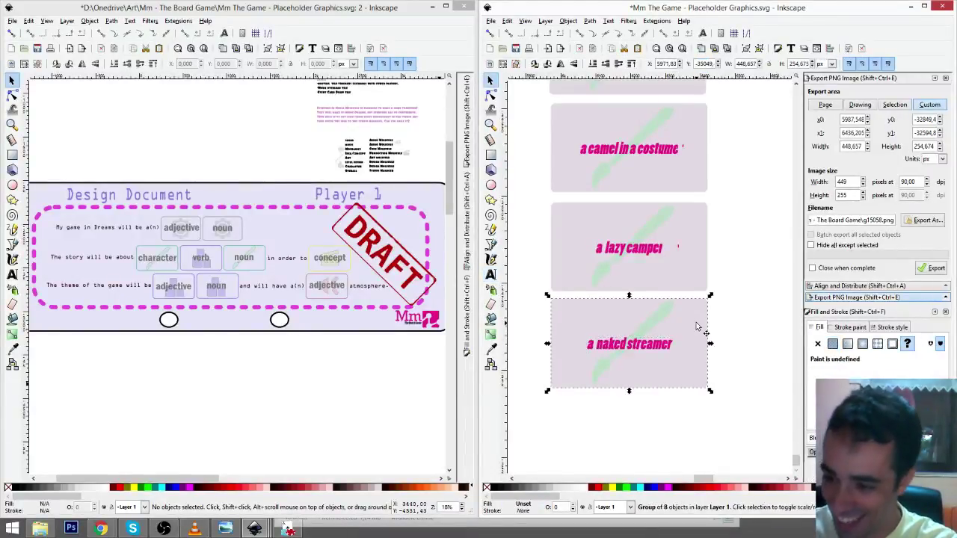
- Duplicate the "a naked streamer" card and place the copy directly below it in the column
key("ctrl+d")
left_click_drag(697, 327, 695, 424)
scroll(733, 395, "down", 2)
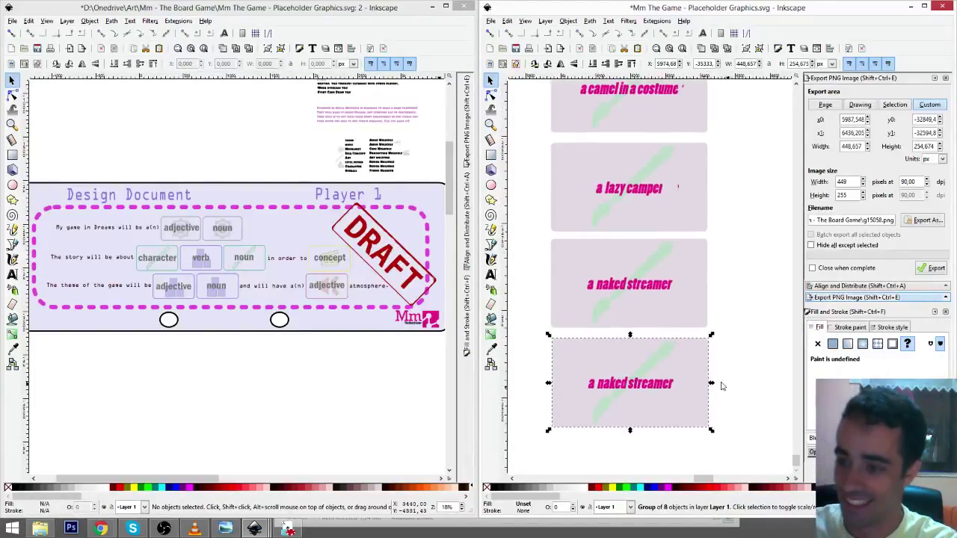
- Replace the text on the lowest "a naked streamer" card with "an abomination" and select the whole card
left_click(491, 275)
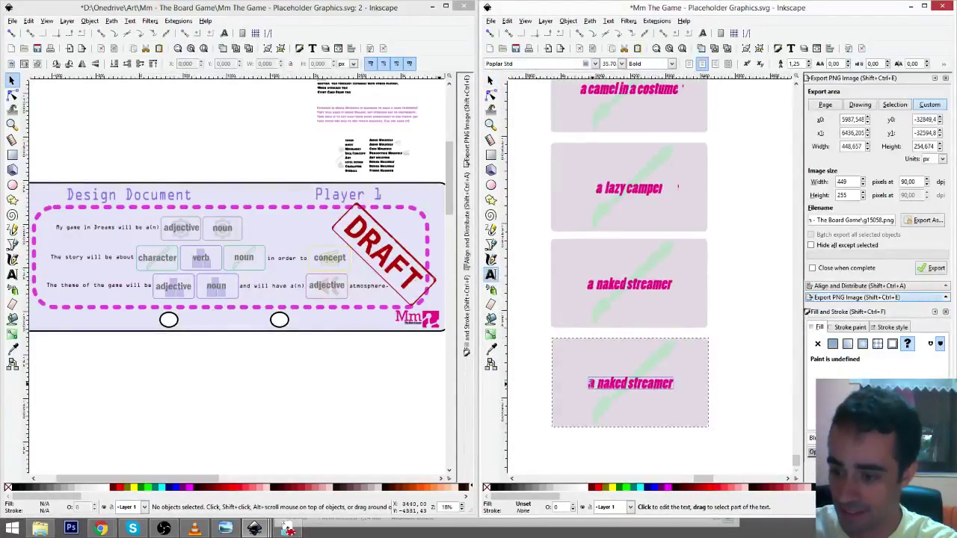
left_click_drag(589, 383, 677, 382)
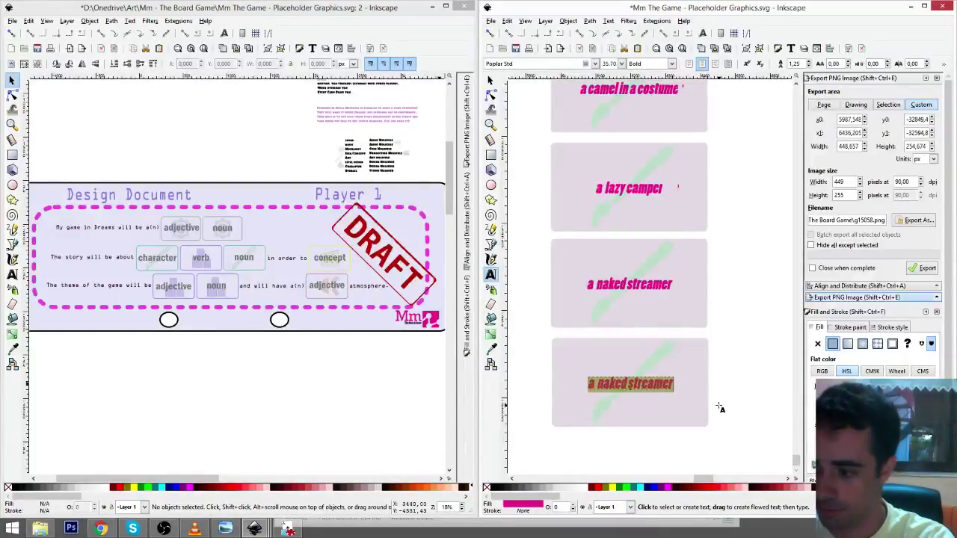
type("an a")
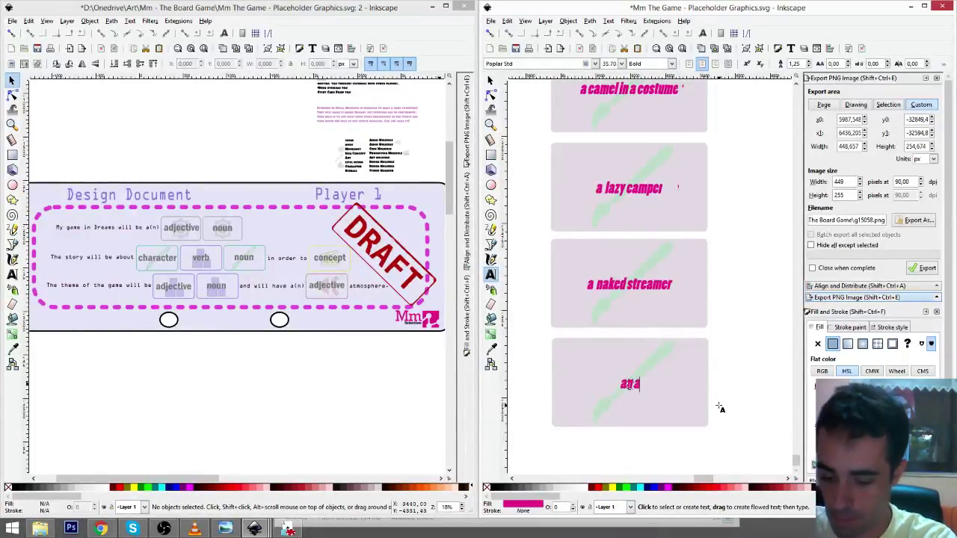
type("bominal")
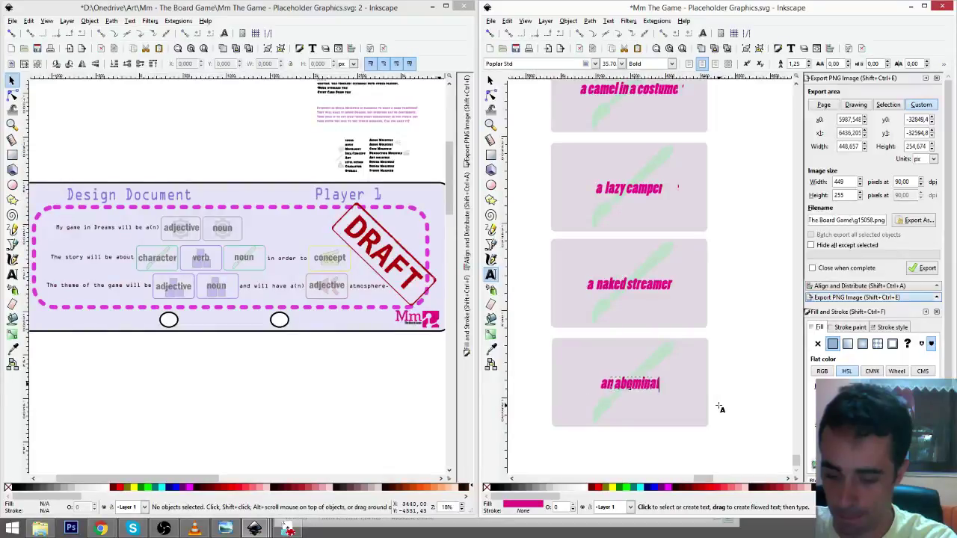
type("ion")
key("F1")
left_click(711, 360)
left_click(704, 356)
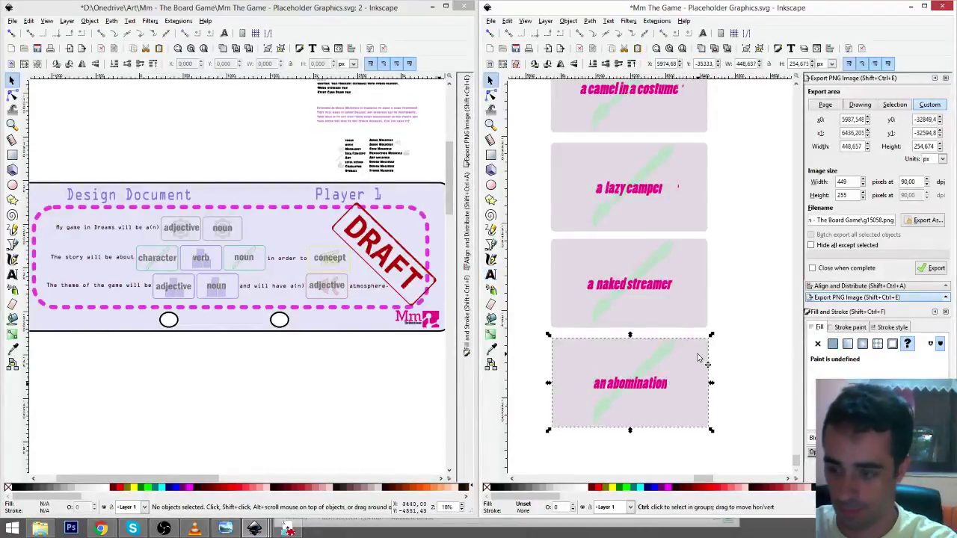
- Duplicate the "an abomination" card and place the copy directly below it in the column
key("ctrl+d")
left_click_drag(697, 356, 698, 455)
scroll(723, 419, "down", 5)
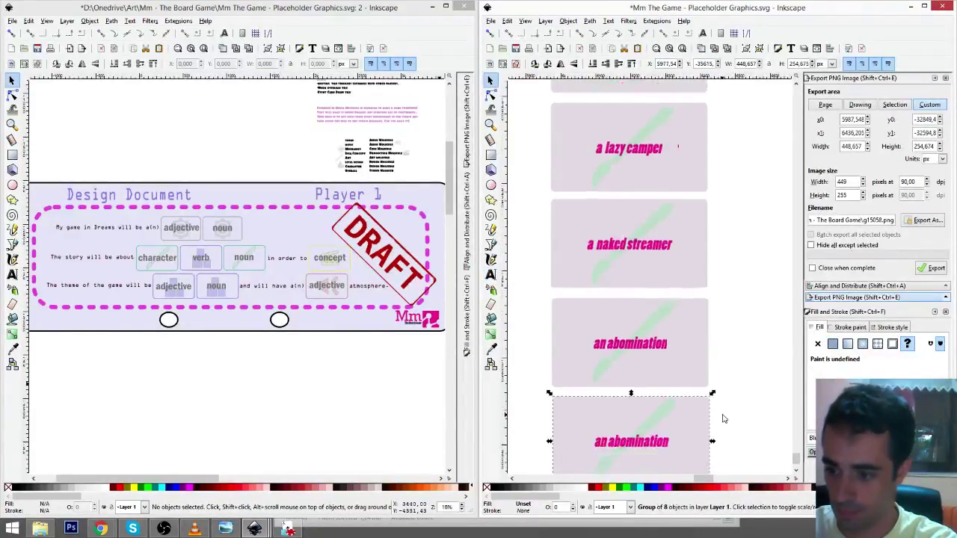
scroll(720, 401, "down", 1)
- Replace the text on the lowest "an abomination" card with "a fox facing reality" and deselect it
left_click(490, 275)
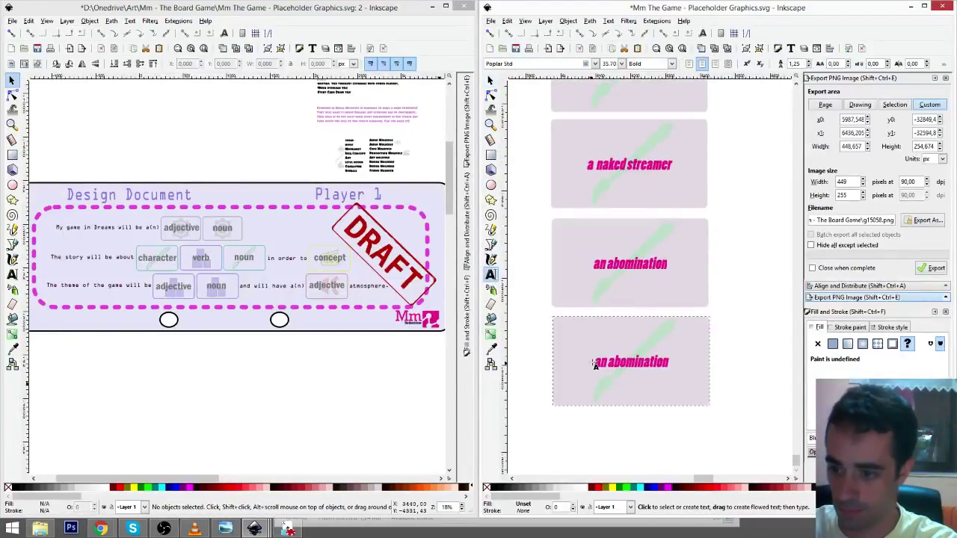
left_click_drag(596, 362, 687, 364)
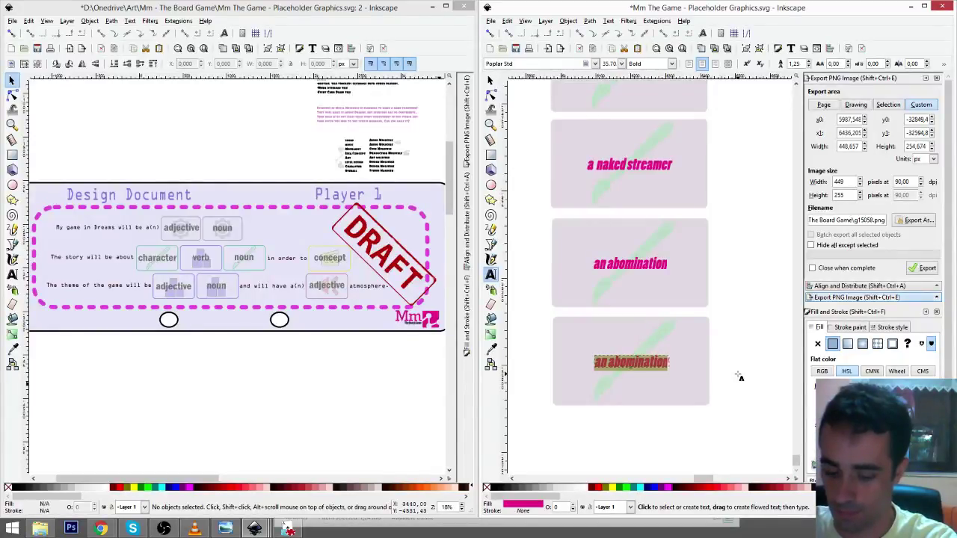
type("a")
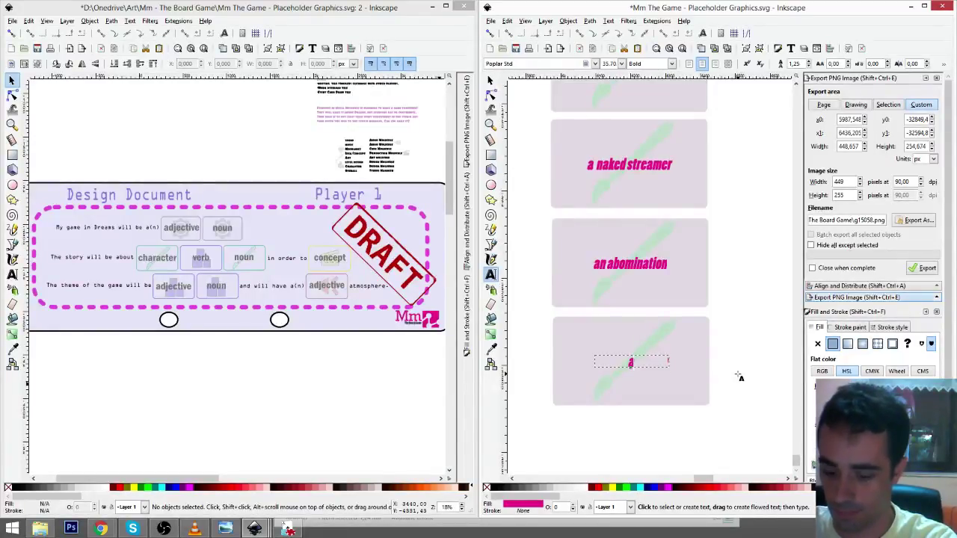
type(" fox facing real")
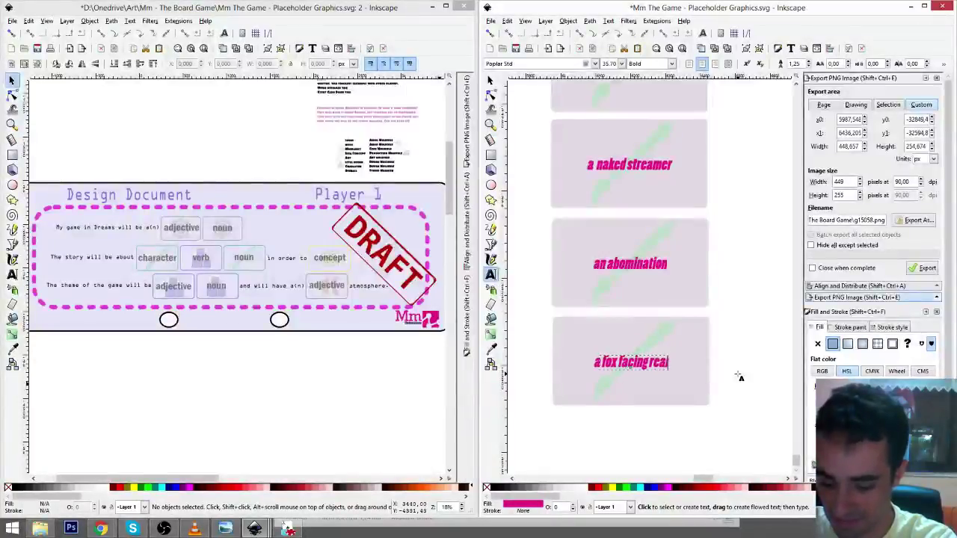
type("ity")
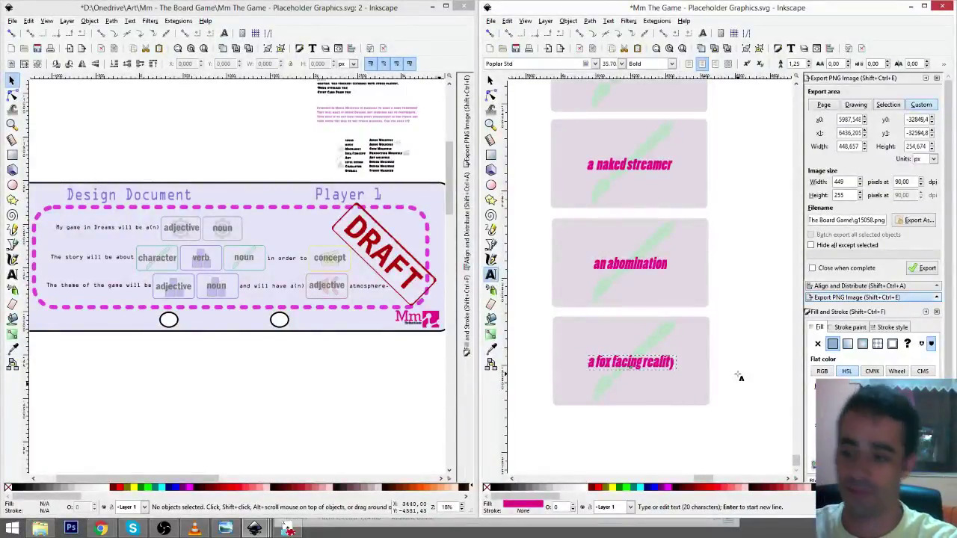
key("F1")
left_click(764, 371)
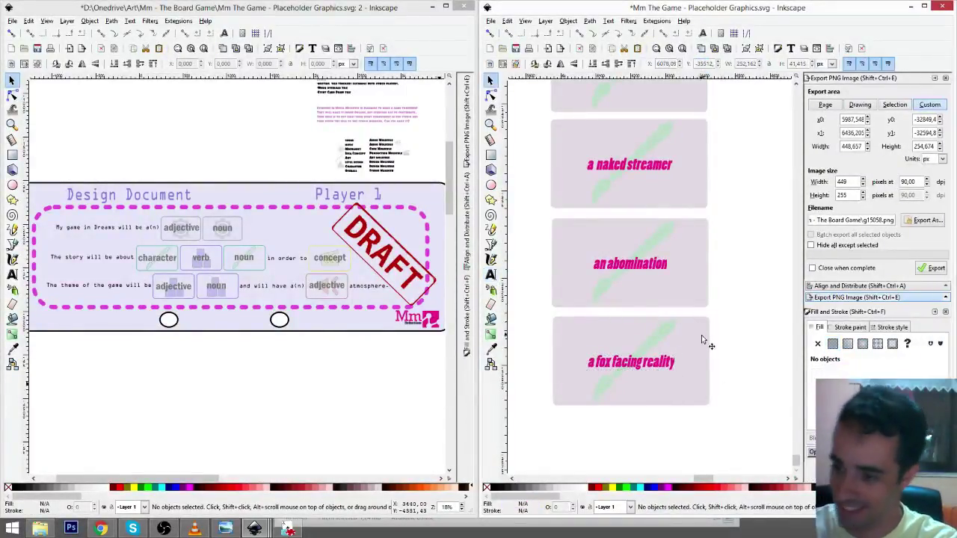
- Duplicate the "a fox facing reality" card and place the copy directly below it in the column
left_click(702, 335)
left_click_drag(720, 352, 706, 393)
key("ctrl+d")
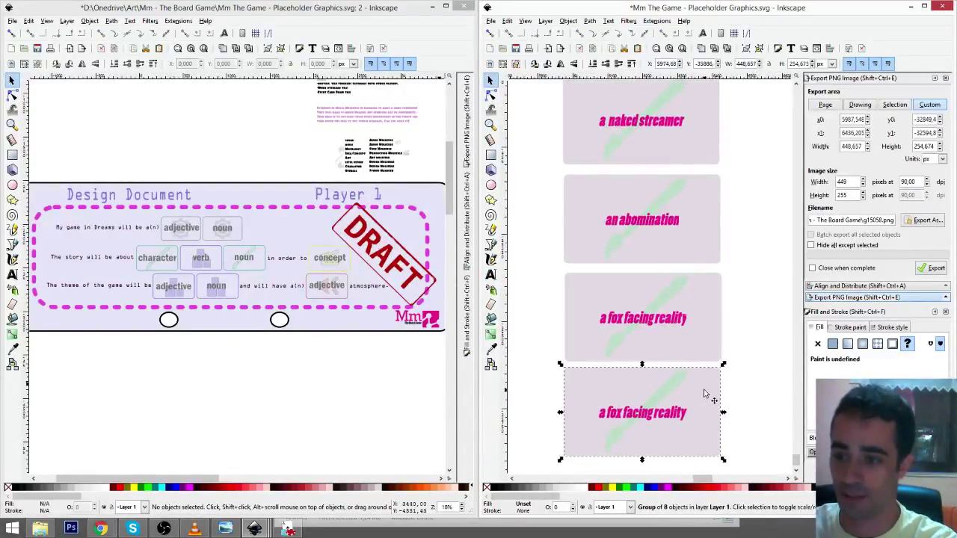
scroll(649, 360, "down", 2)
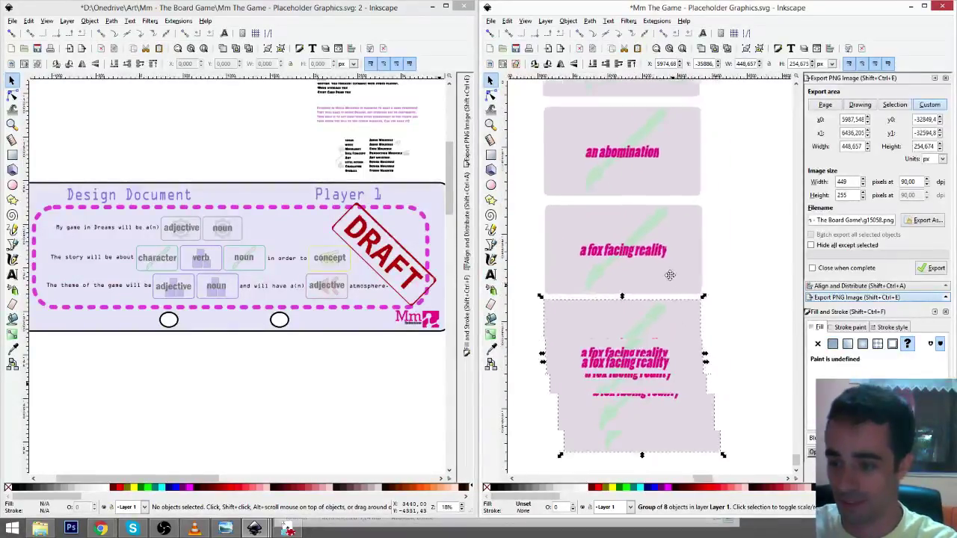
- Replace the text on the lowest "a fox facing reality" card with "a missing person" and leave text editing
left_click(491, 275)
left_click(589, 317)
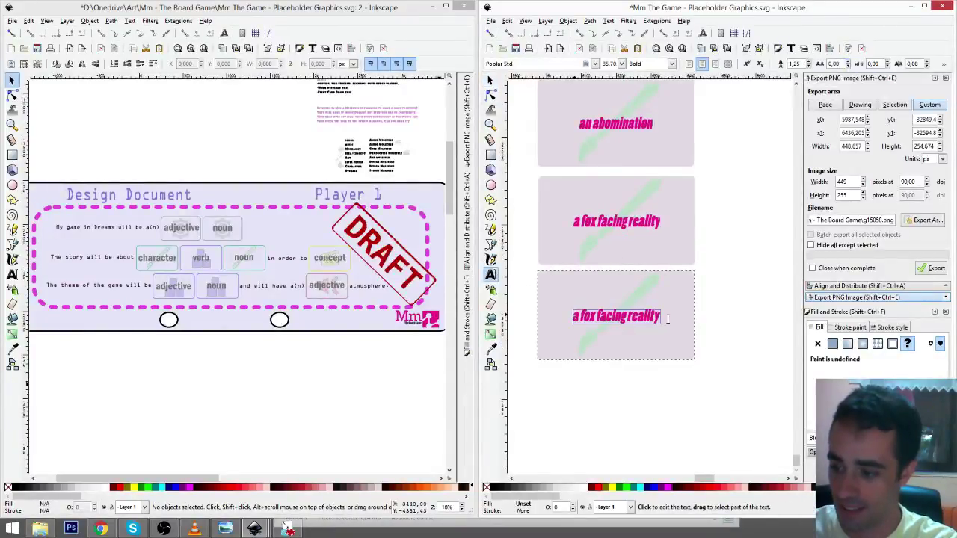
key("ctrl+a")
type("a")
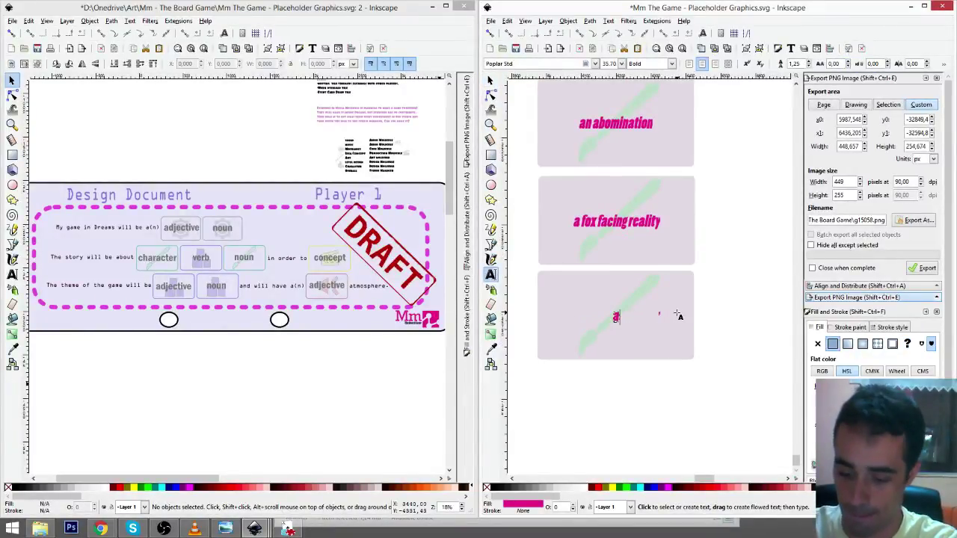
type(" missing person")
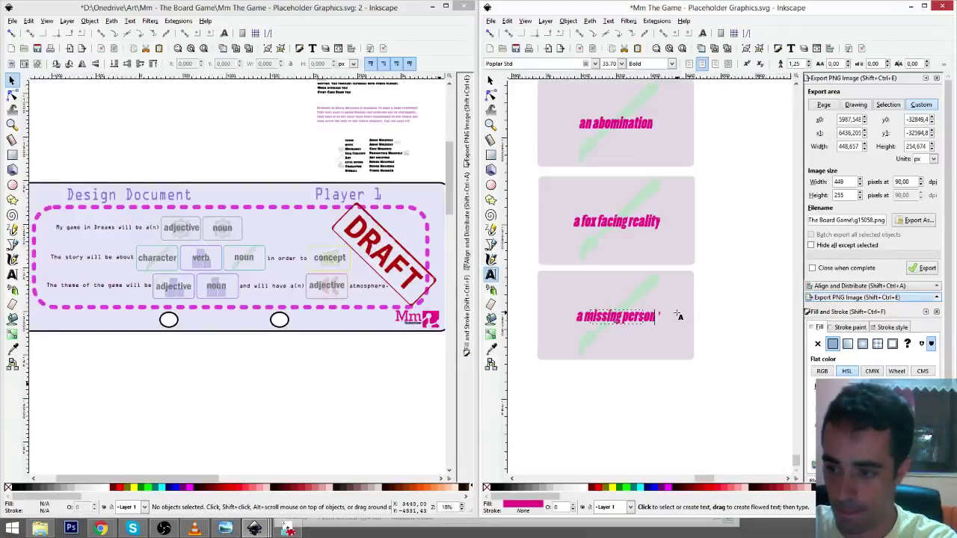
key("F1")
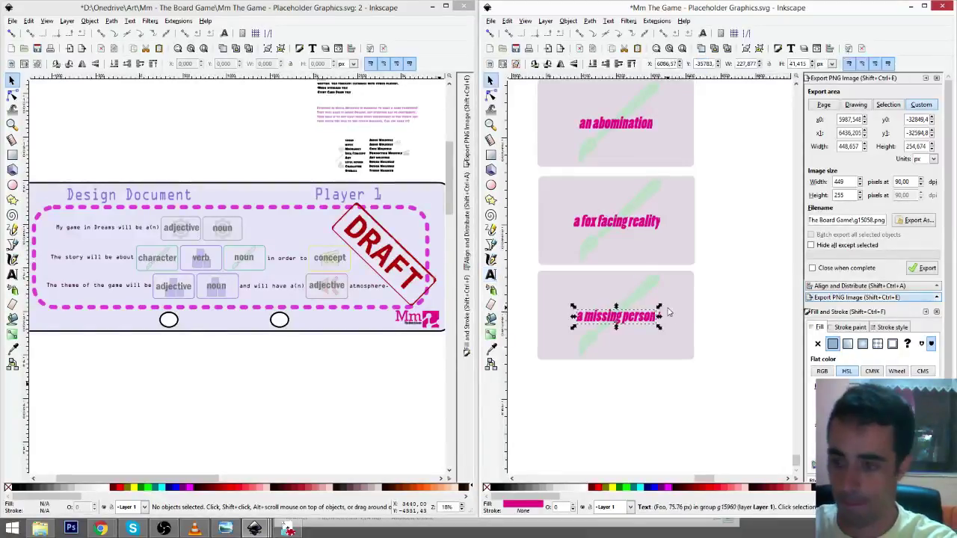
- Duplicate the "a missing person" card and place the copy directly below it in the column
left_click(688, 286)
key("ctrl+d")
left_click_drag(688, 286, 682, 381)
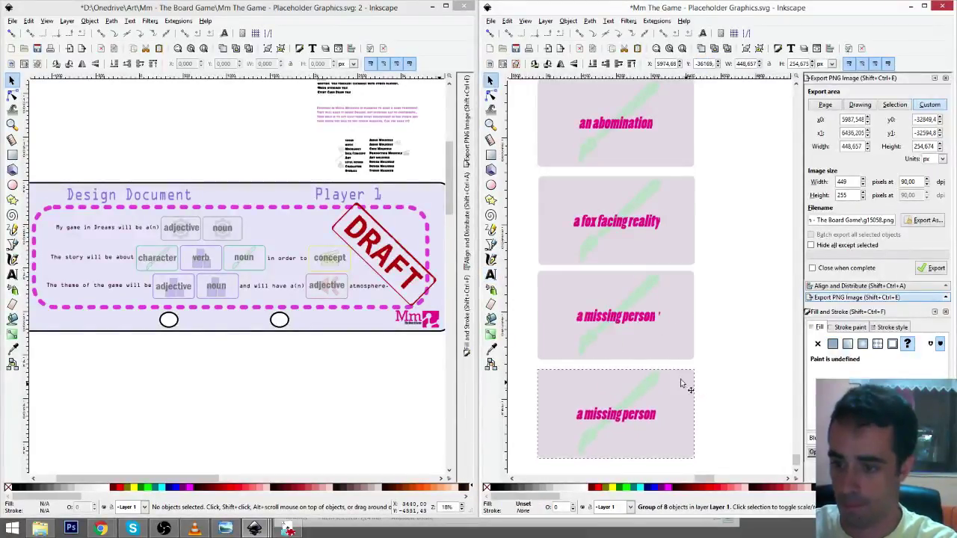
- Replace the text on the lowest "a missing person" card with "a corky video-game company" and leave text editing
left_click(491, 274)
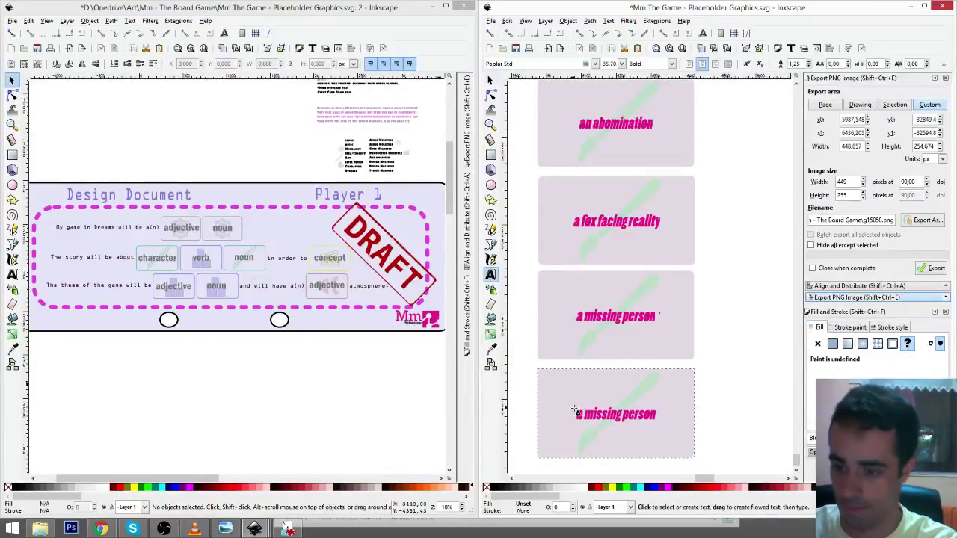
left_click(686, 408)
key("ctrl+a")
type("a co")
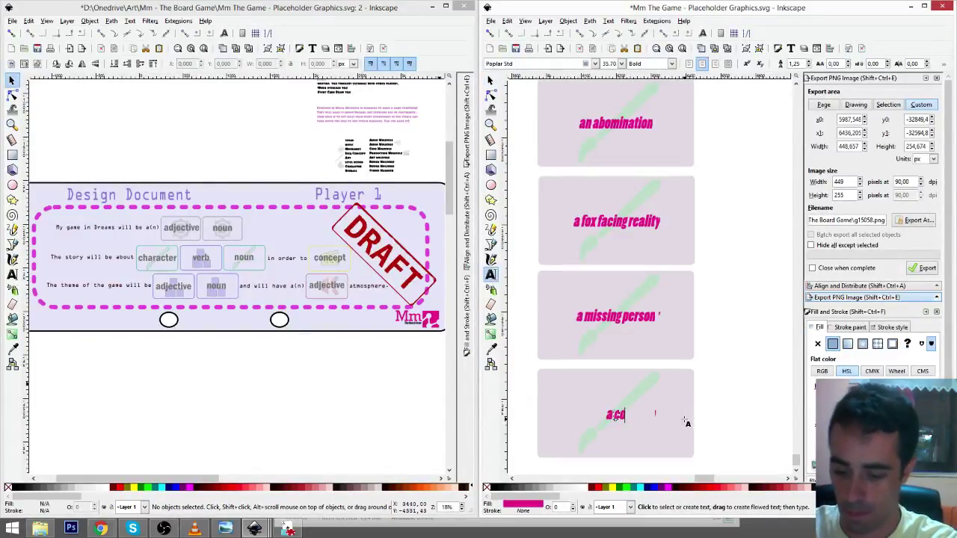
type("rky")
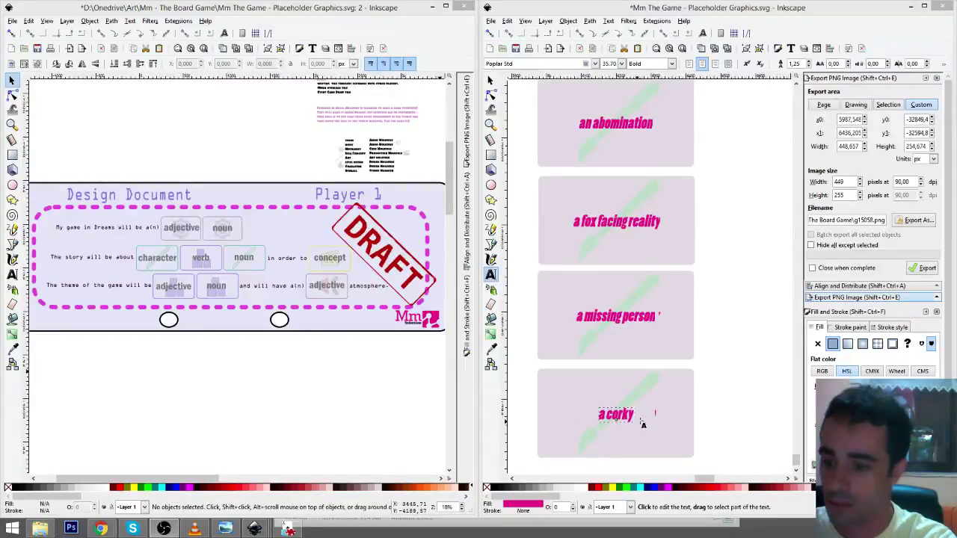
left_click_drag(638, 409, 623, 394)
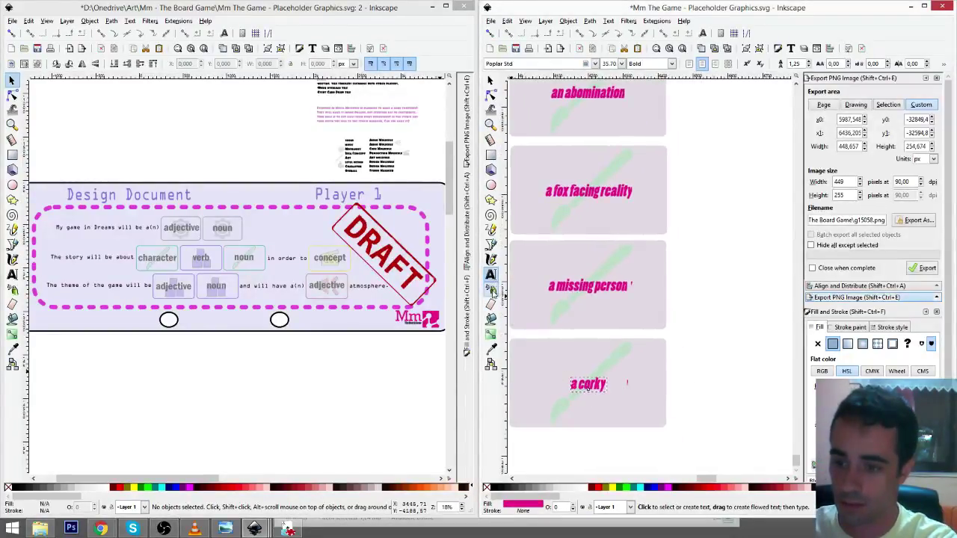
left_click(491, 288)
left_click(492, 275)
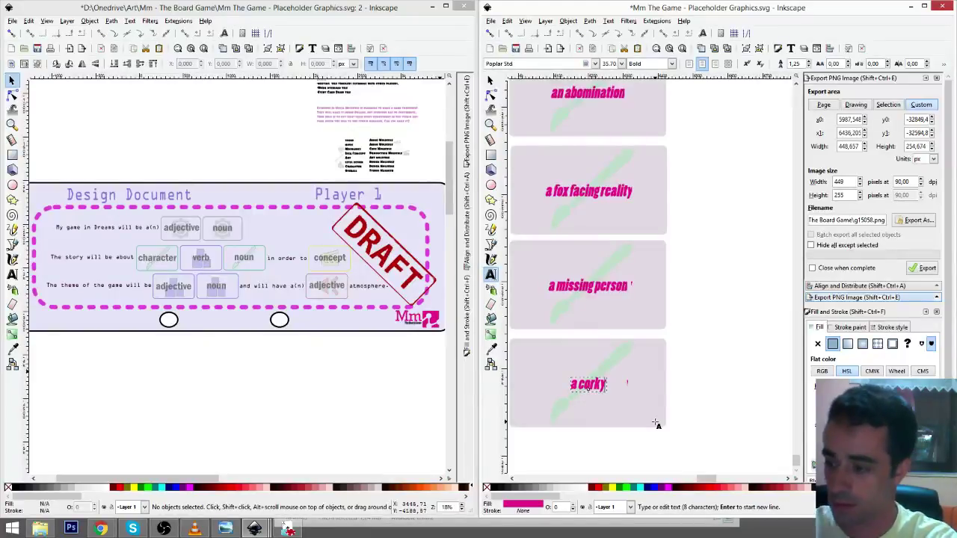
type("v")
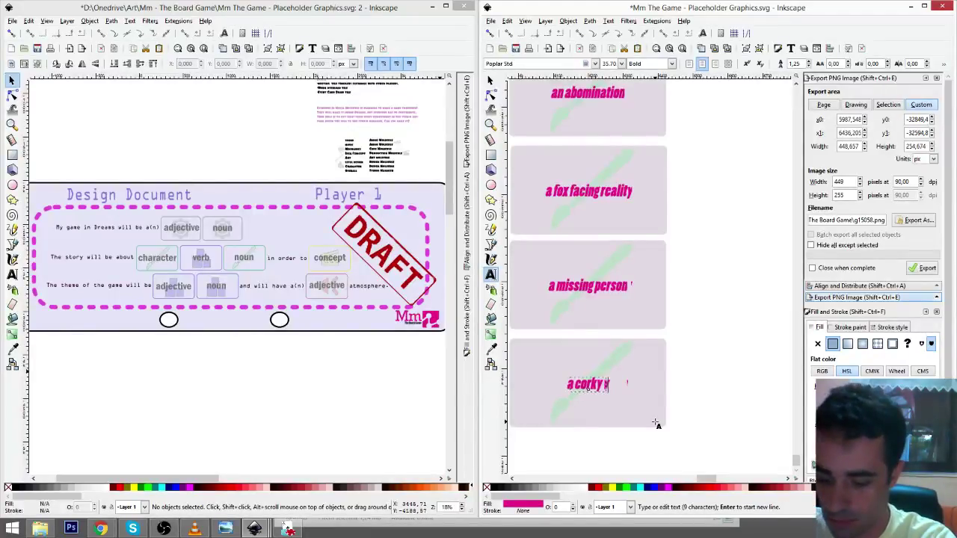
type("video ")
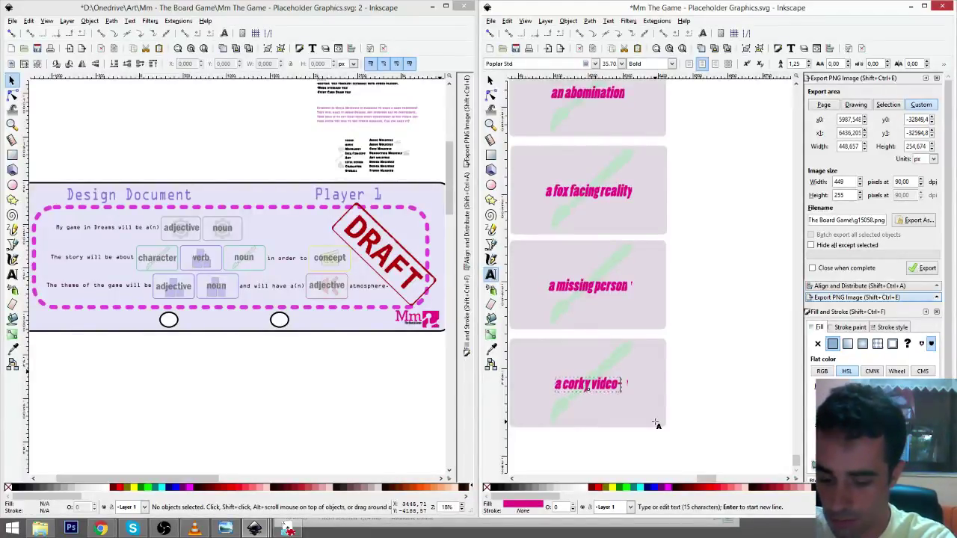
type("-game")
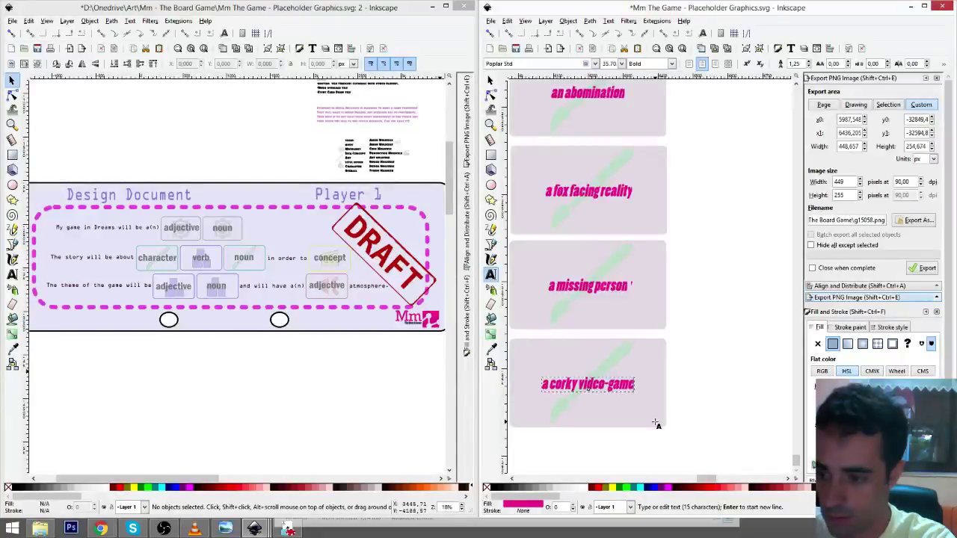
type(" c")
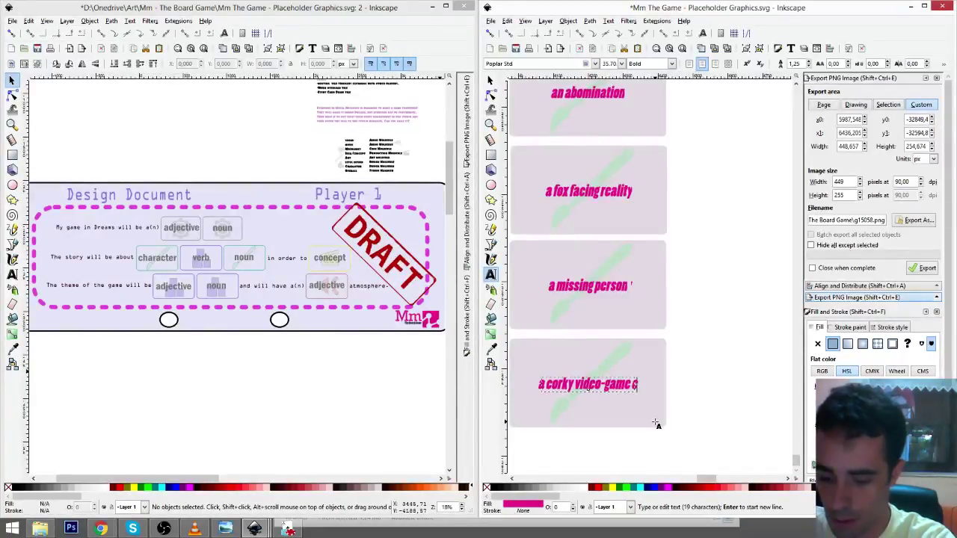
type("ompany")
key("F1")
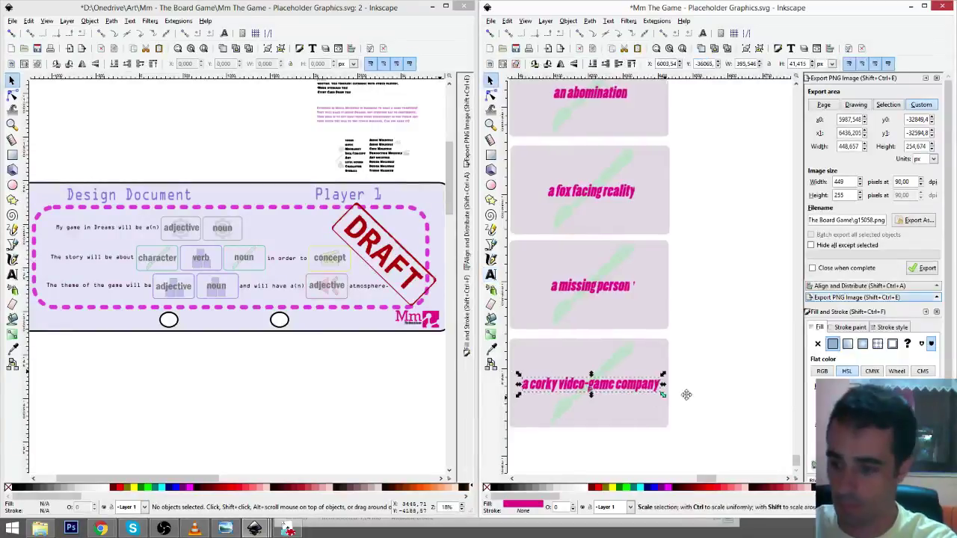
- Duplicate the "a corky video-game company" card and place the copy directly below it in the column
left_click_drag(686, 396, 745, 379)
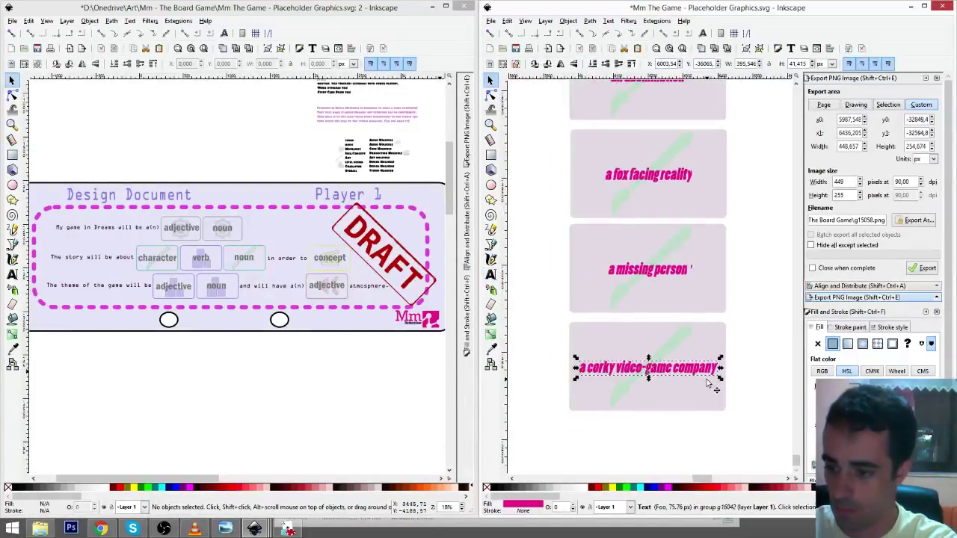
left_click(708, 398)
key("ctrl+d")
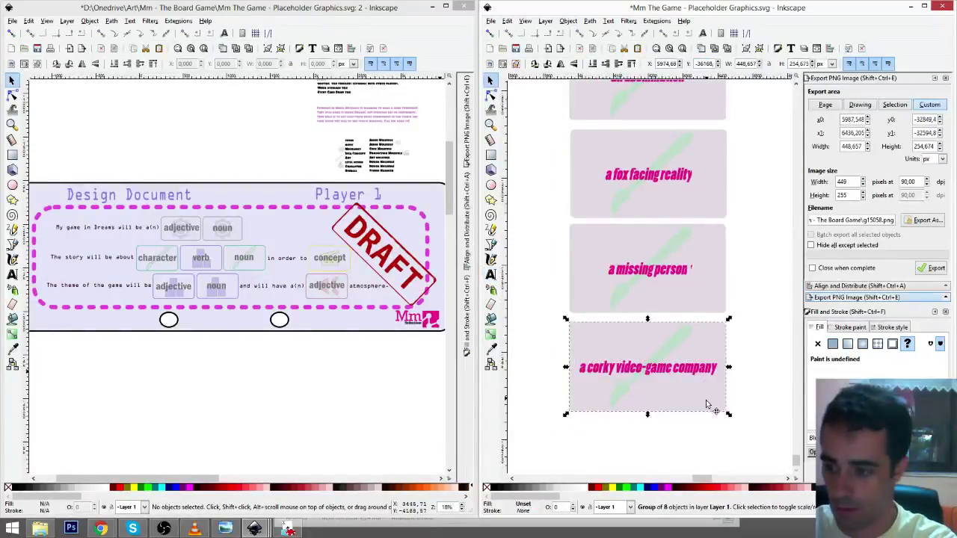
left_click_drag(708, 402, 708, 472)
scroll(760, 432, "down", 1)
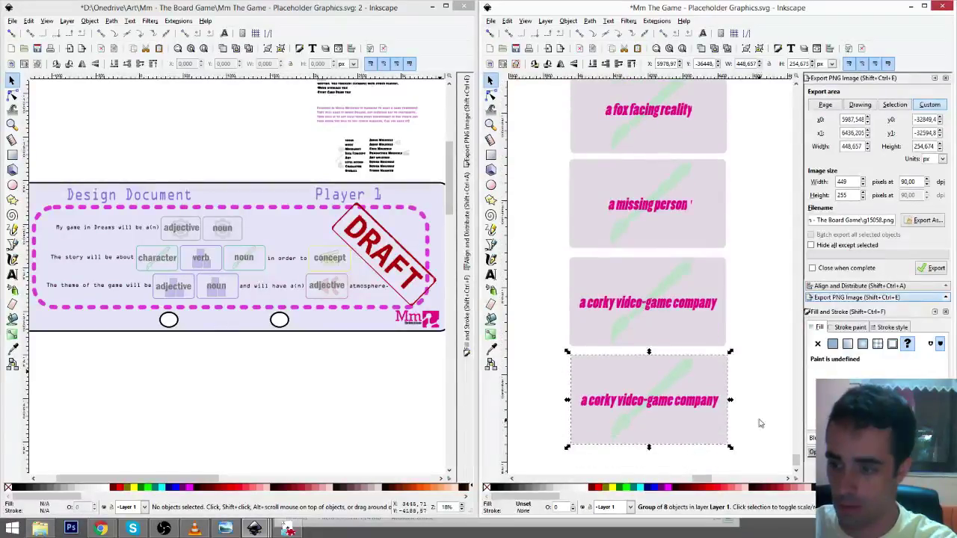
- Activate the Text tool for editing the lowest "a corky video-game company" card
key("t")
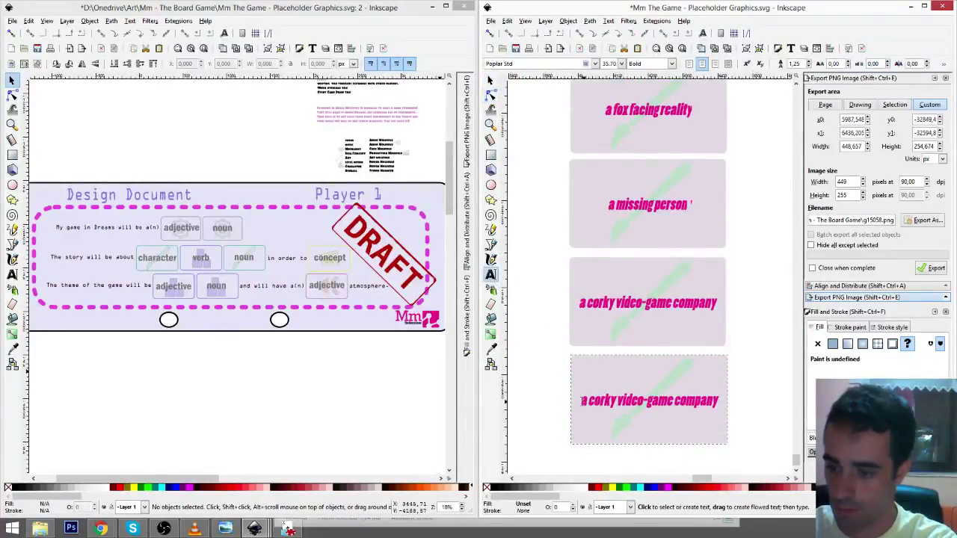
- Replace the text on the lowest "a corky video-game company" card with "a condesing gym"
left_click(598, 404)
left_click_drag(581, 401, 727, 404)
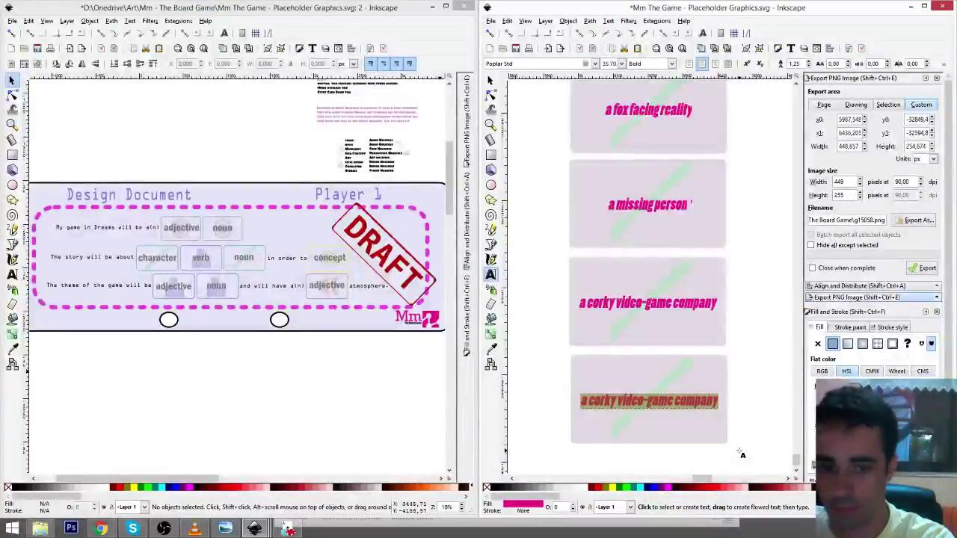
type("a")
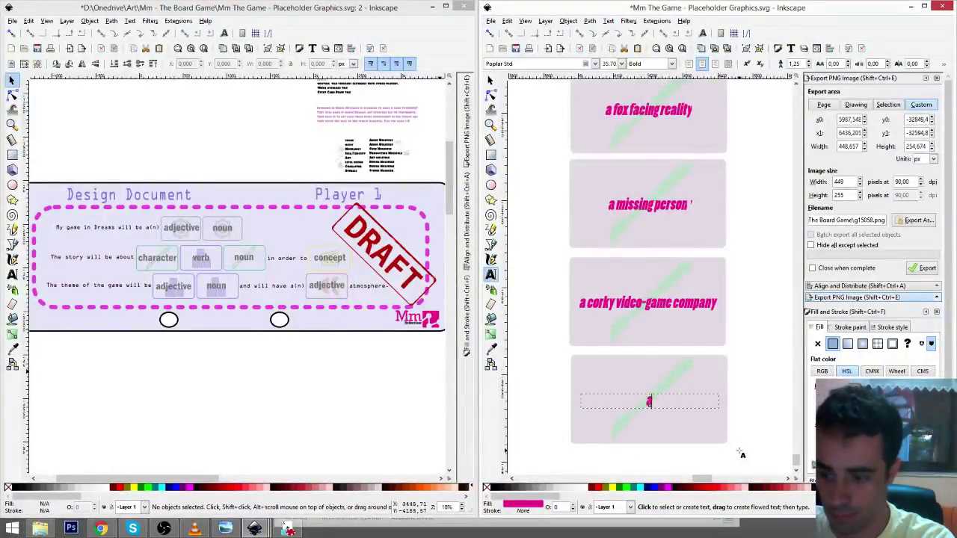
type(" con")
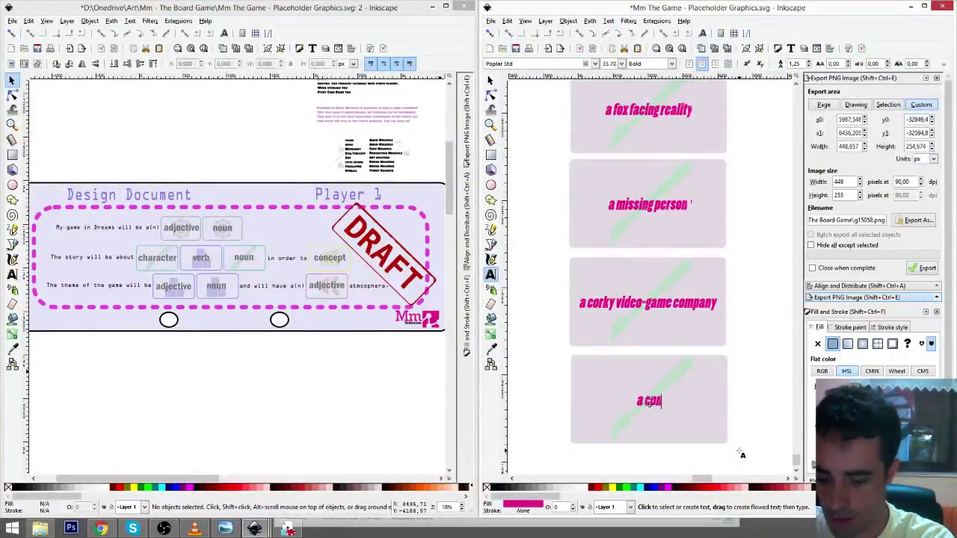
type("descing gy")
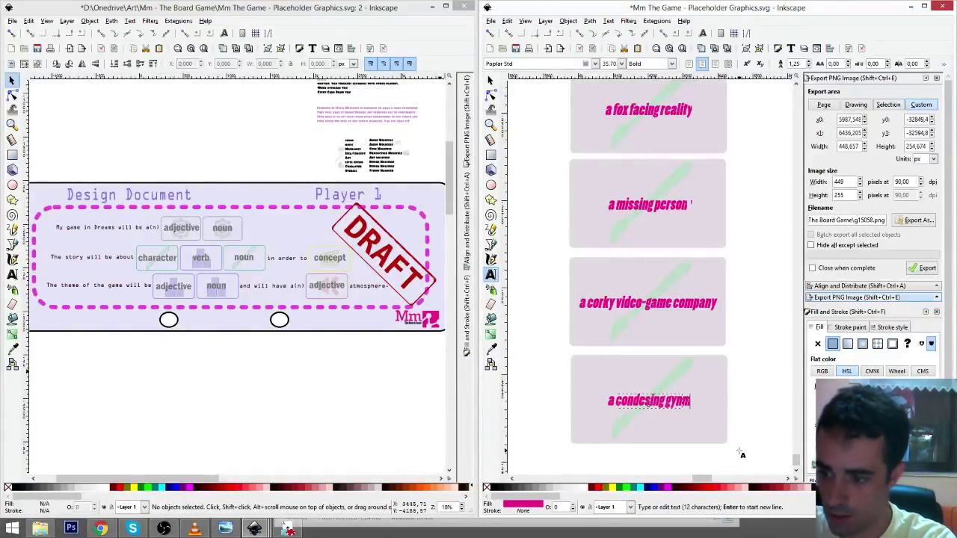
type("m")
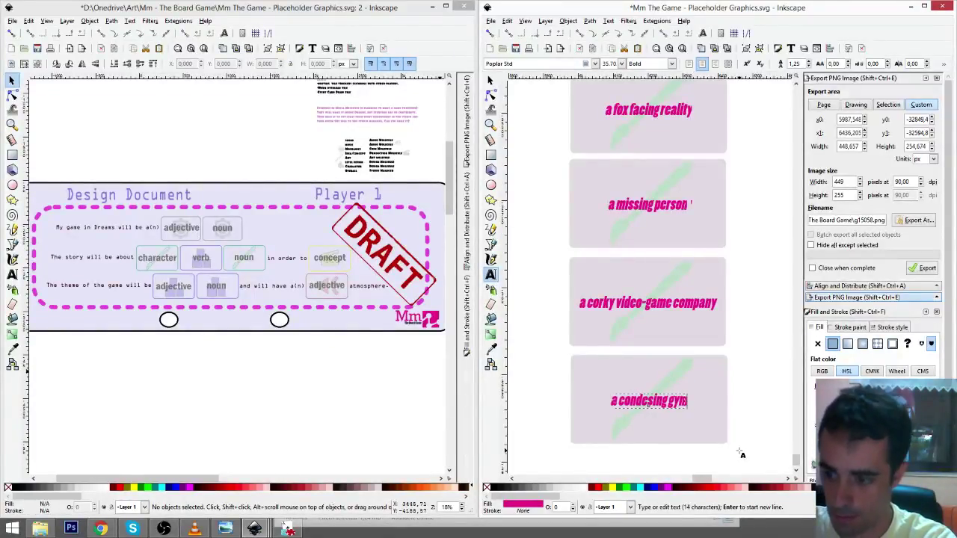
key("F1")
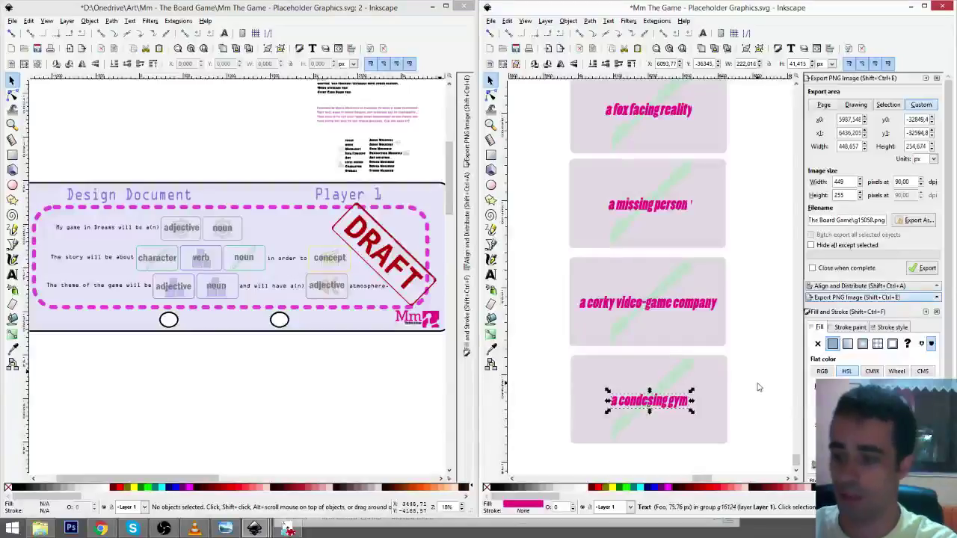
- Duplicate the "a condesing gym" card and place the copy directly beneath it in the column
left_click(719, 379)
key("ctrl+d")
left_click_drag(719, 379, 720, 482)
scroll(720, 391, "down", 7)
- Replace the word "corky" with "quirkey" in the text of the video-game company card
left_click(491, 274)
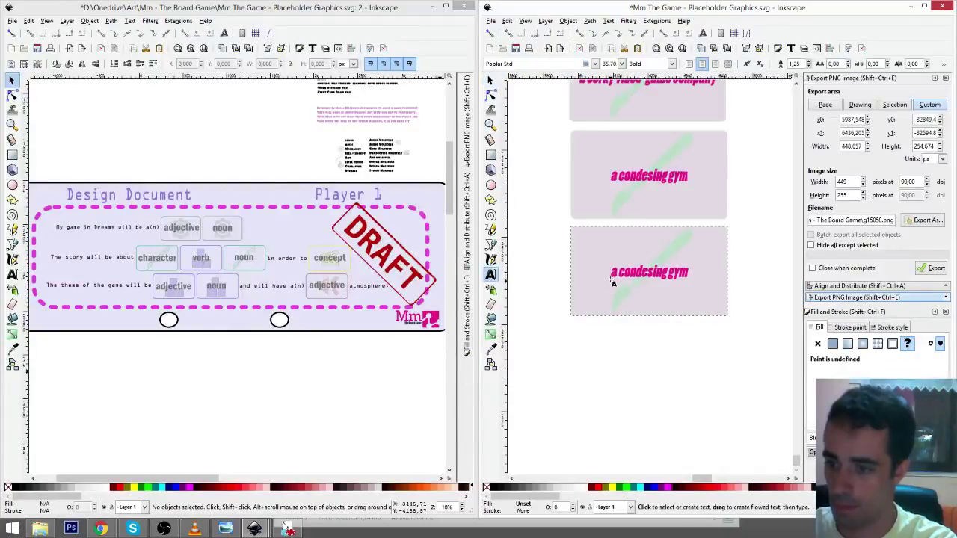
left_click(611, 272)
key("ctrl+a")
scroll(703, 314, "up", 1)
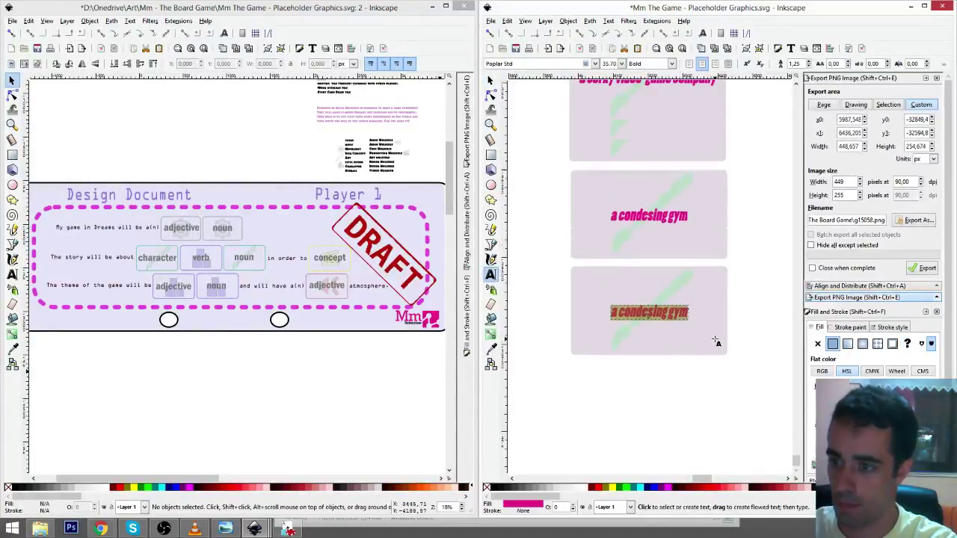
scroll(716, 342, "up", 3)
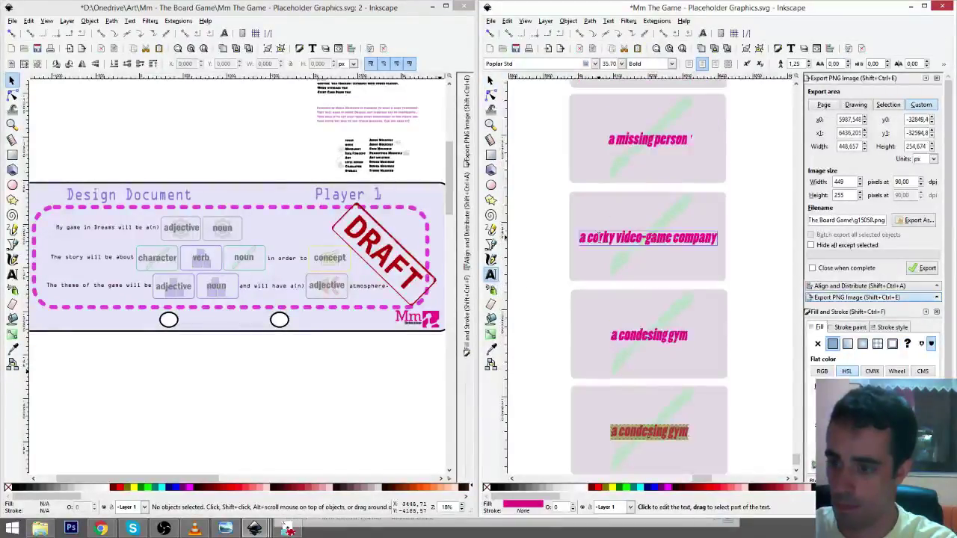
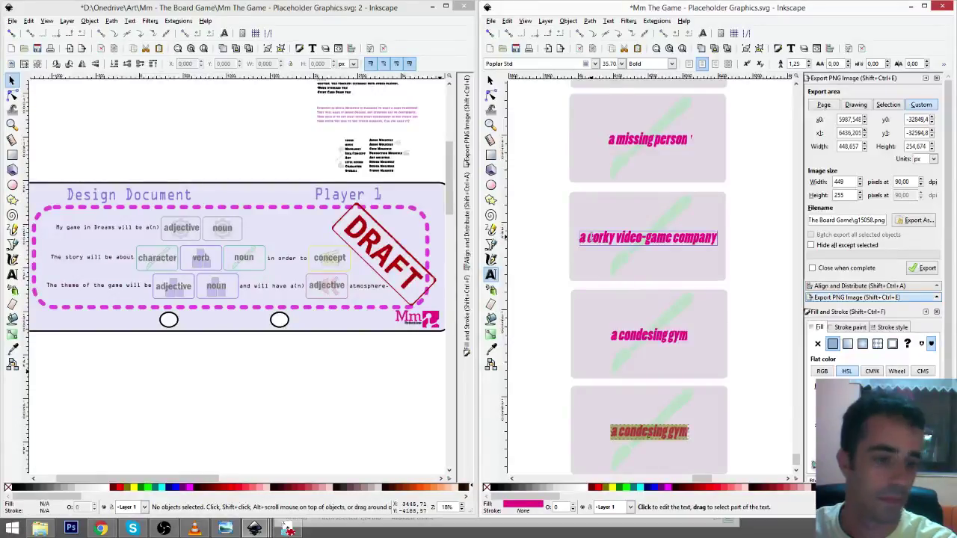
double_click(589, 238)
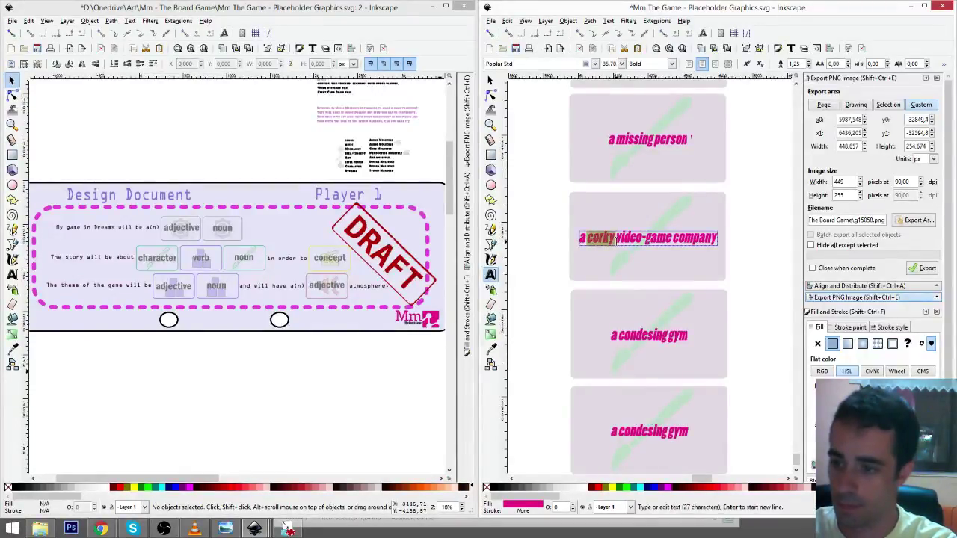
key("BackSpace")
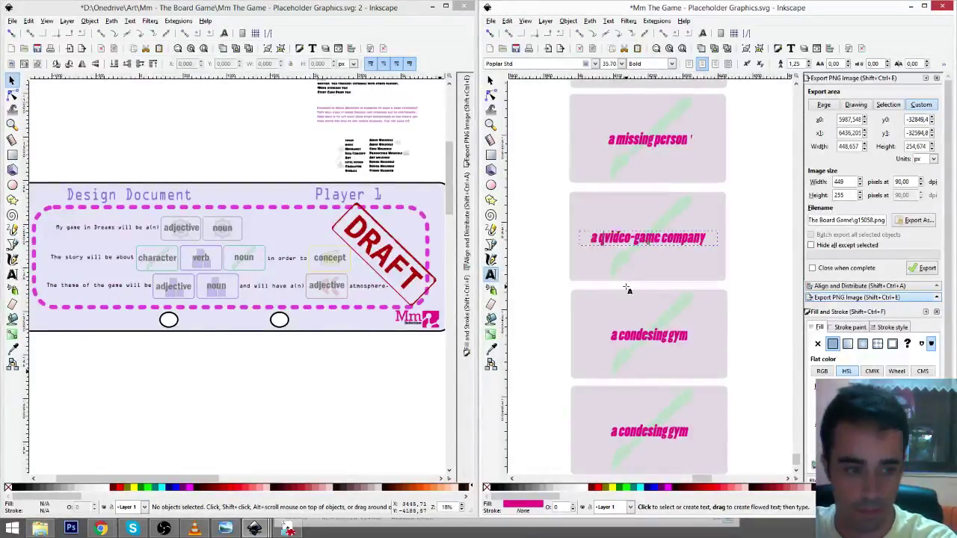
type("quirky")
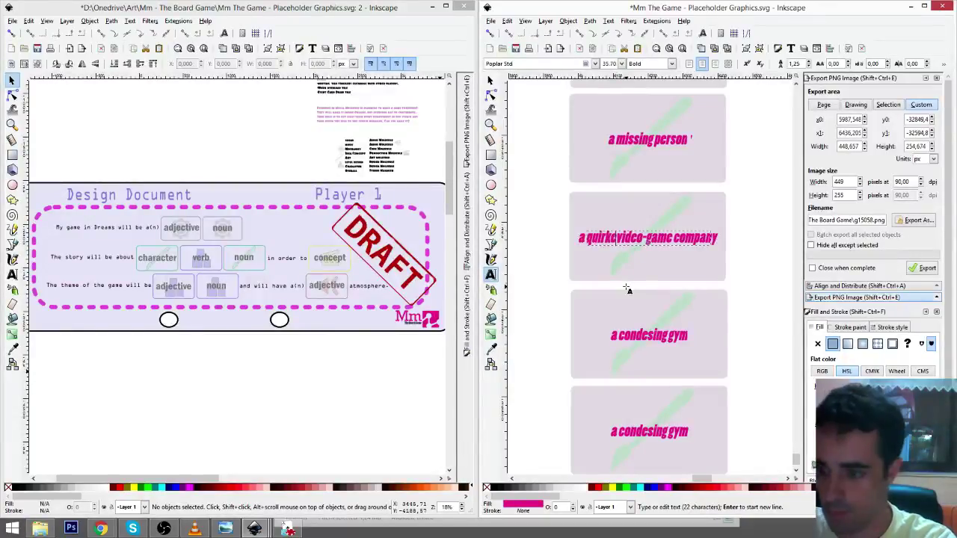
type("y")
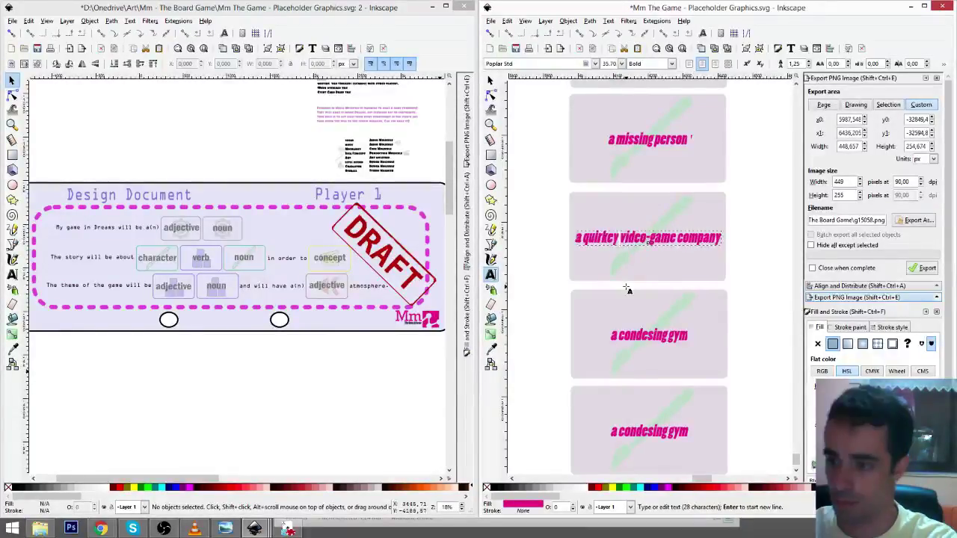
key("F1")
- Change the text on the lowest "a condesing gym" card to "all of humatiny"
scroll(755, 292, "down", 4)
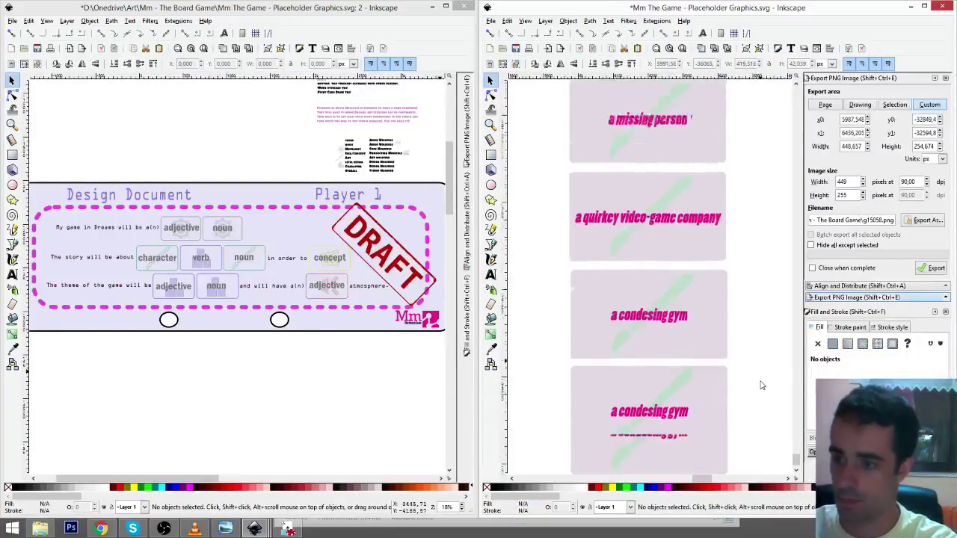
left_click(652, 325)
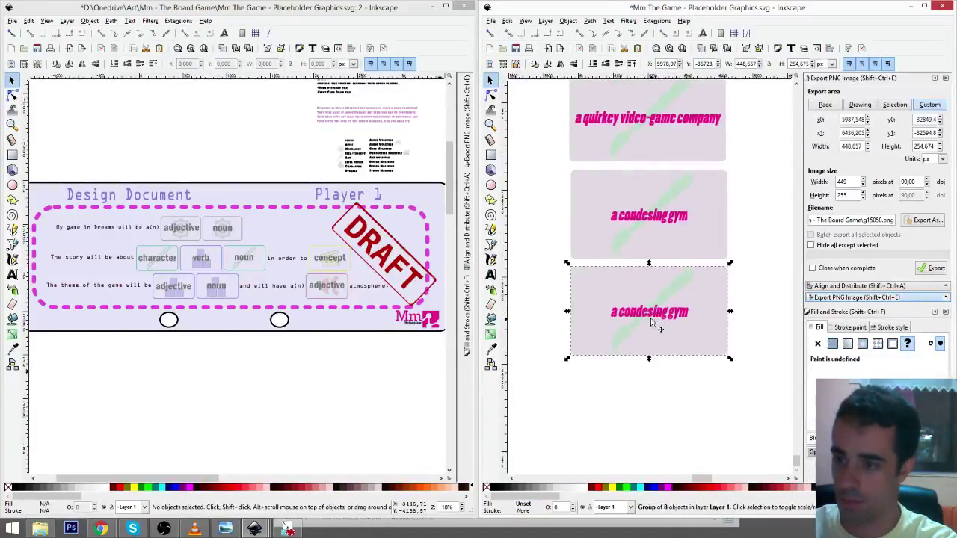
key("t")
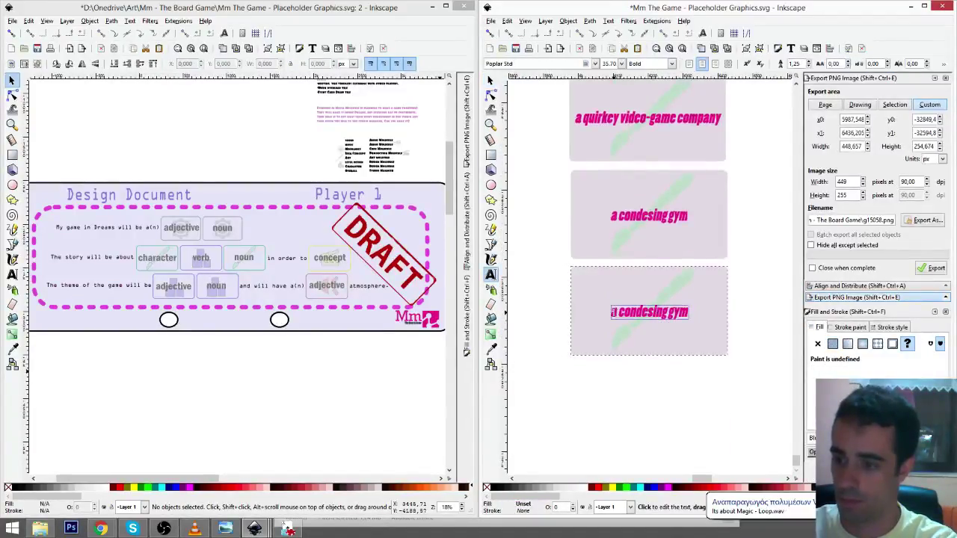
left_click_drag(616, 312, 696, 311)
key("BackSpace")
key("BackSpace")
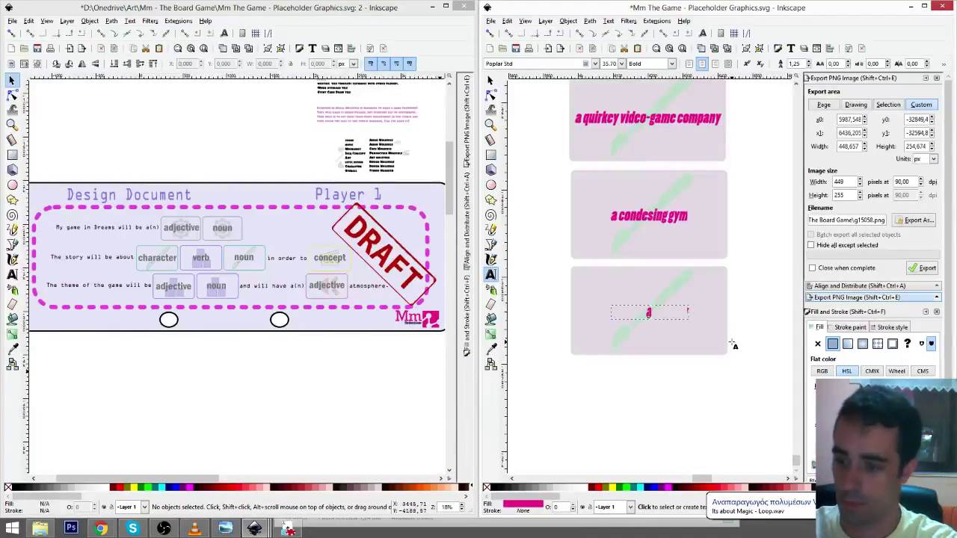
type("all d")
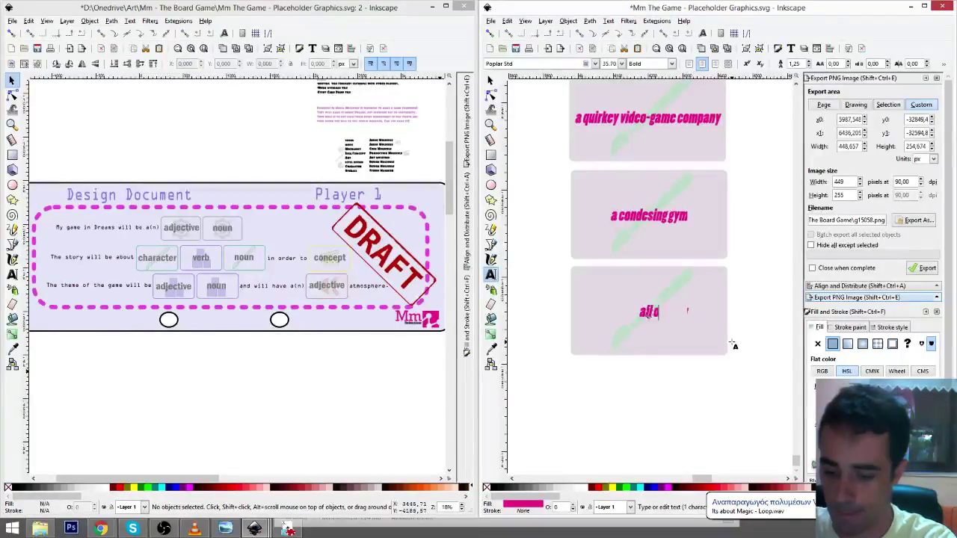
type("f humatin")
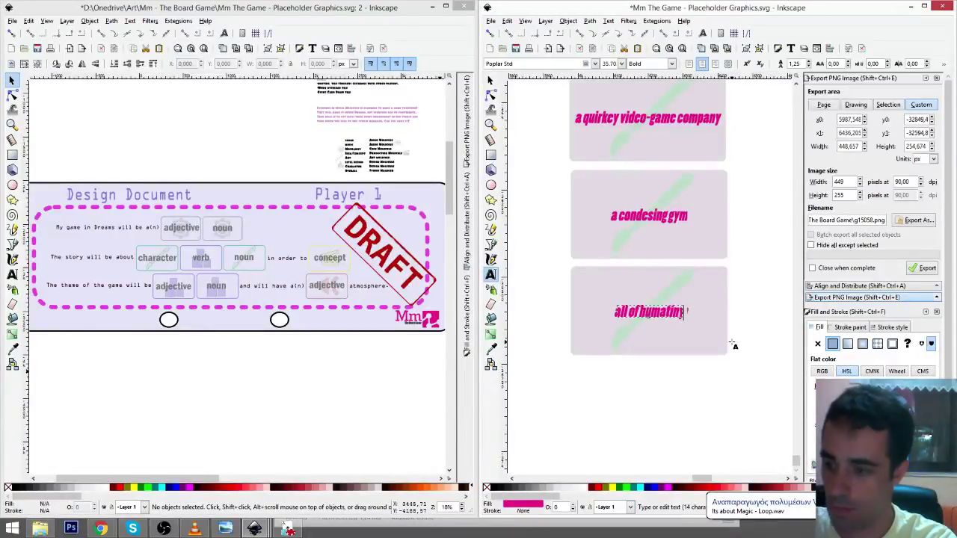
type("y")
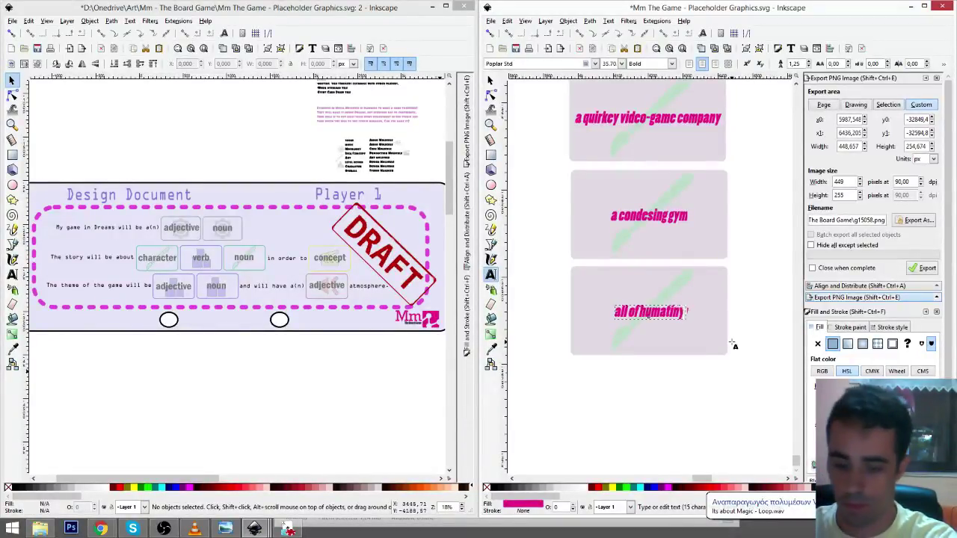
key("F1")
- Duplicate the "all of humatiny" card and place the copy directly below it
left_click(726, 323)
scroll(728, 308, "down", 2)
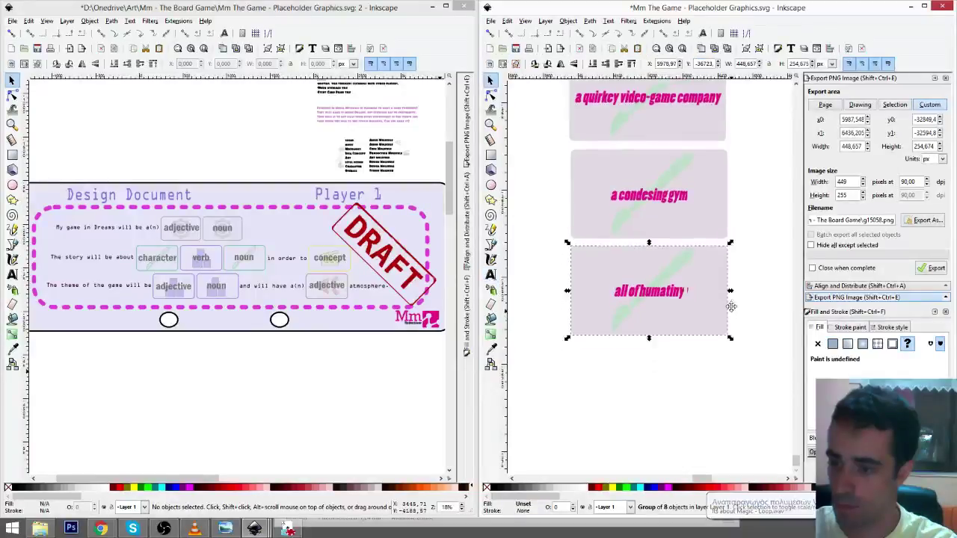
key("ctrl+d")
left_click_drag(705, 252, 704, 353)
- Replace the text on the new lowest card with "a rusty badge"
key("F8")
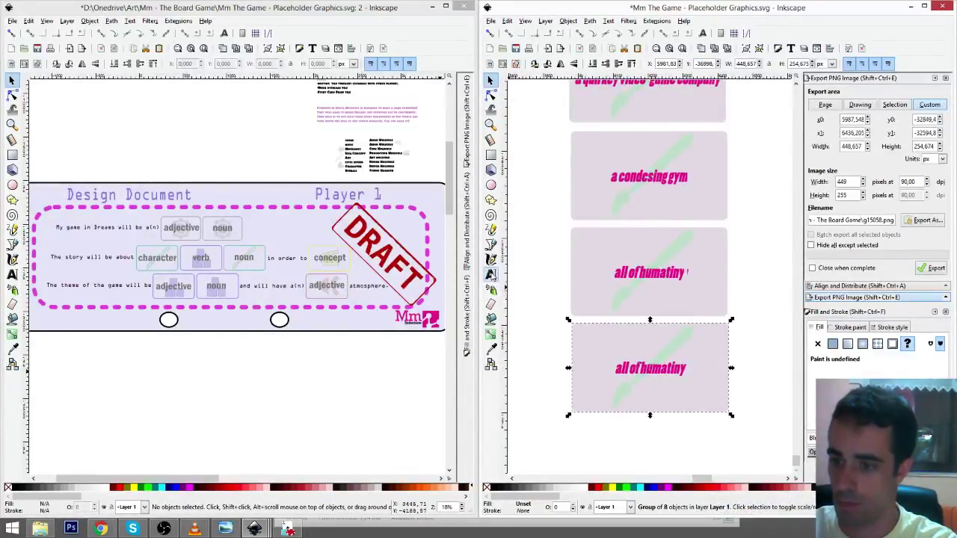
left_click(656, 368)
key("ctrl+a")
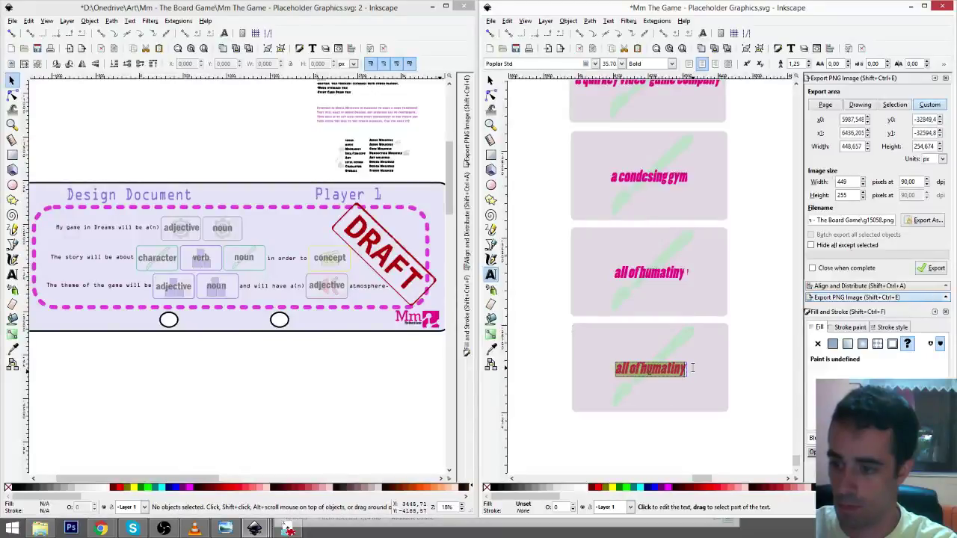
key("BackSpace")
type("a")
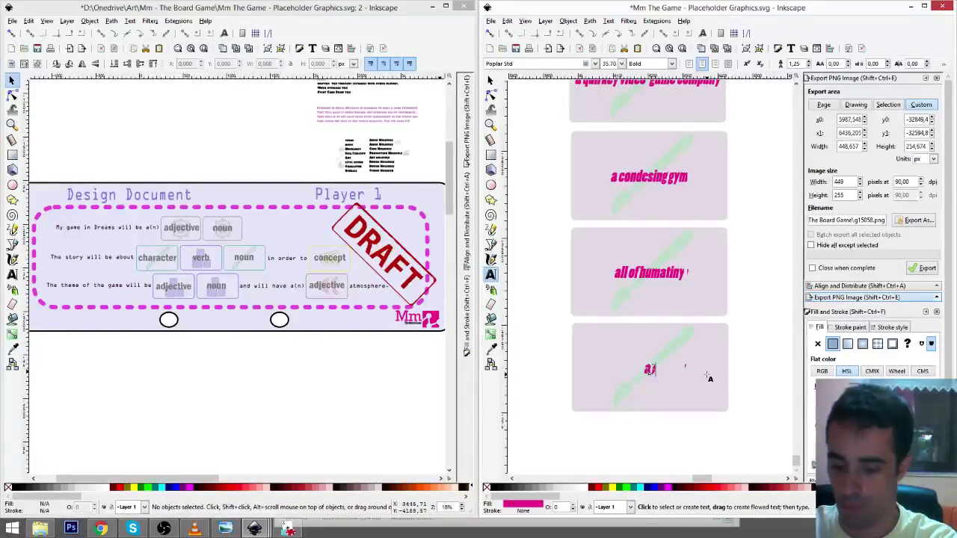
type(" rusty badge")
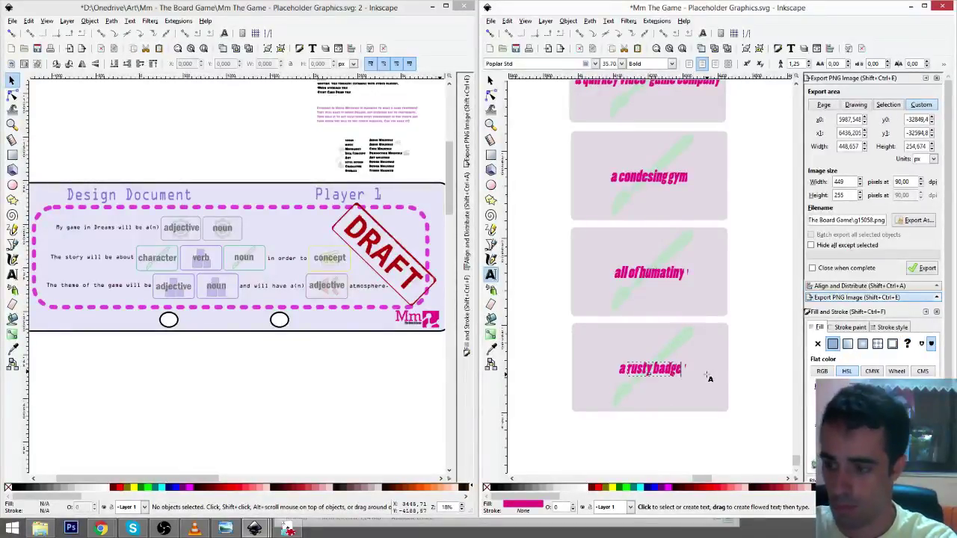
key("Escape")
key("F1")
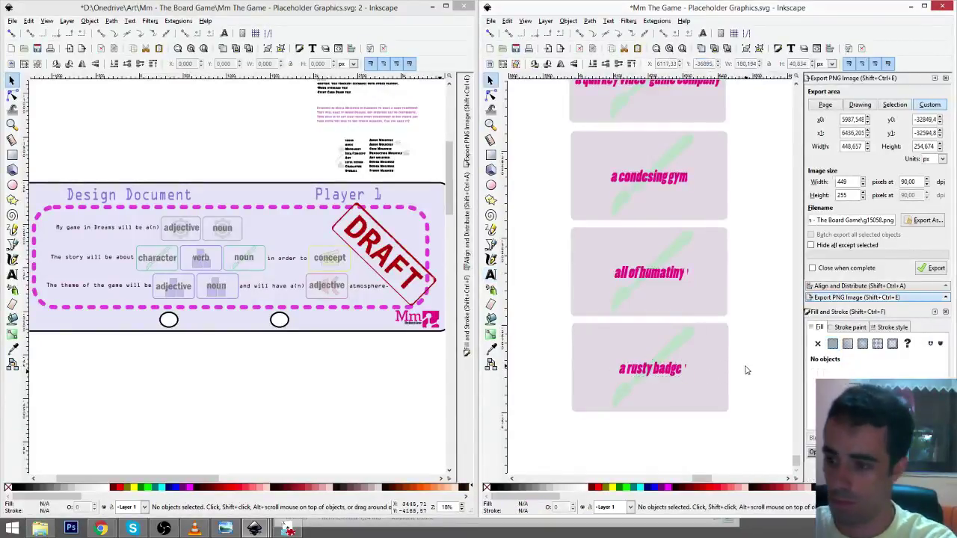
- Save the placeholder graphics document
scroll(748, 368, "down", 1)
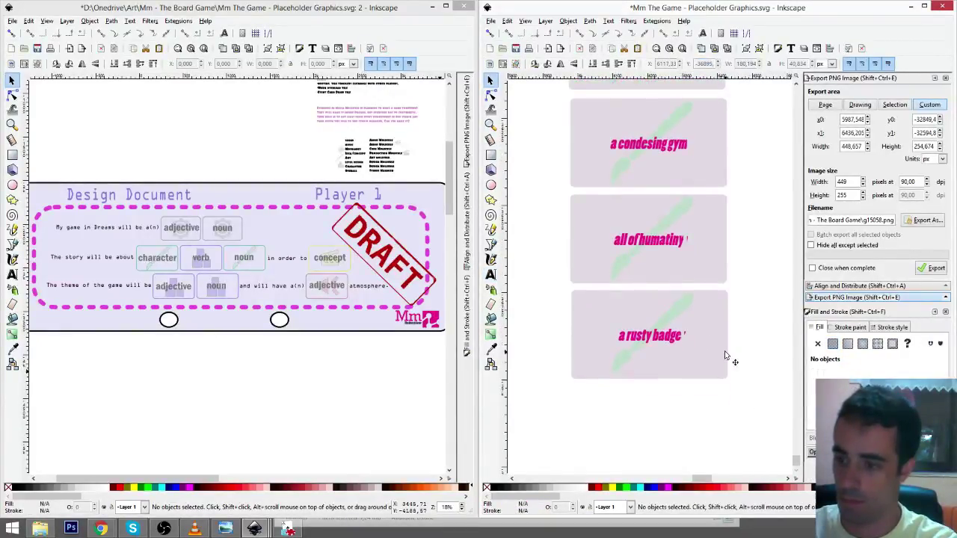
left_click_drag(747, 335, 741, 317)
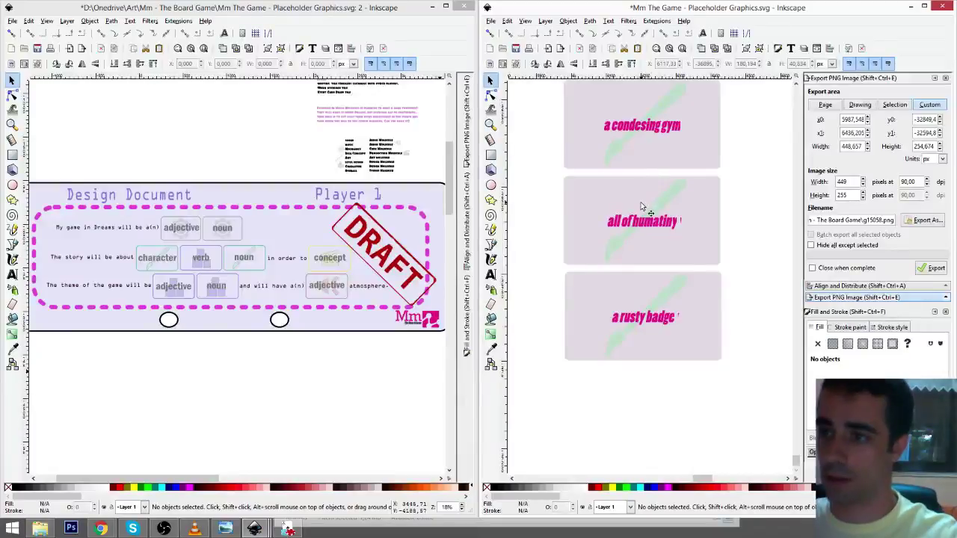
left_click(515, 47)
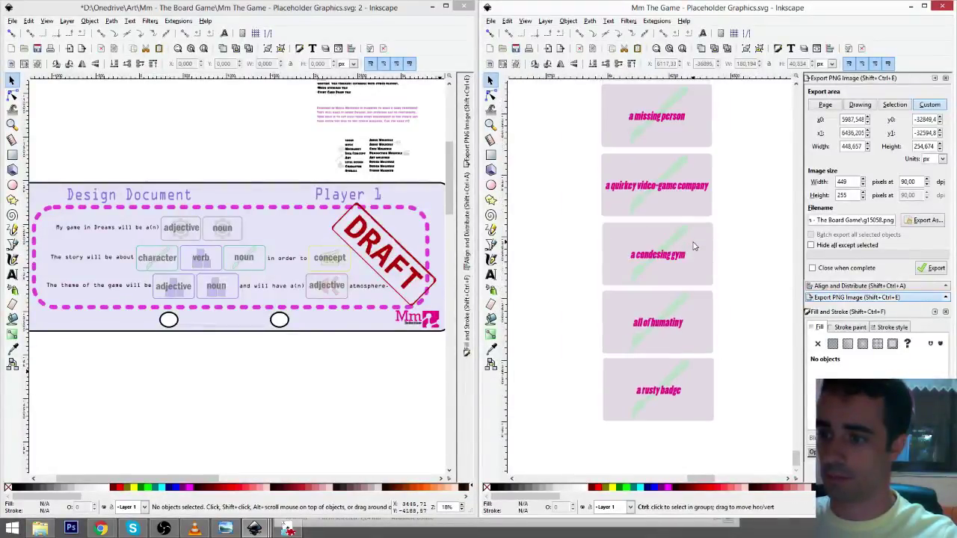
- Examine the overall layout of the card columns against the dark board and the design document
scroll(689, 245, "down", 4)
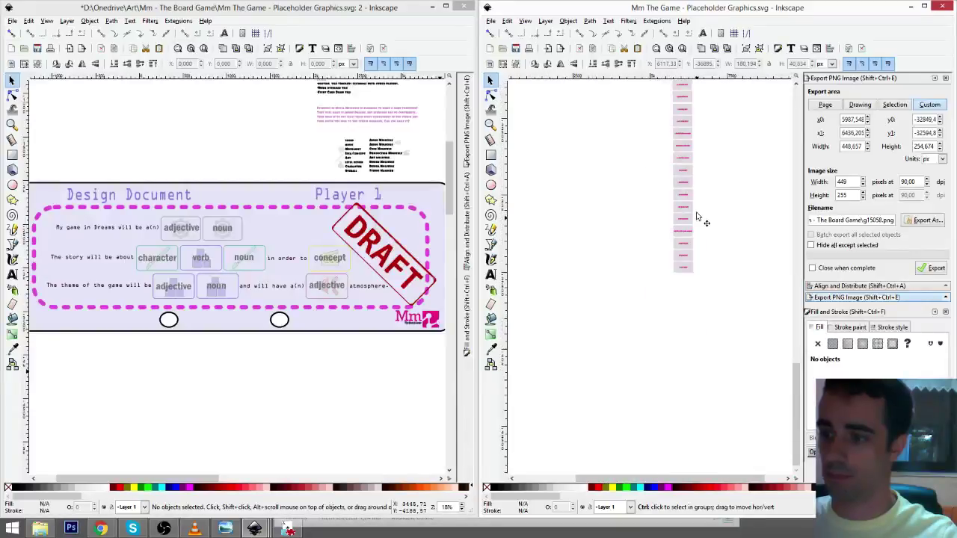
scroll(693, 261, "down", 2)
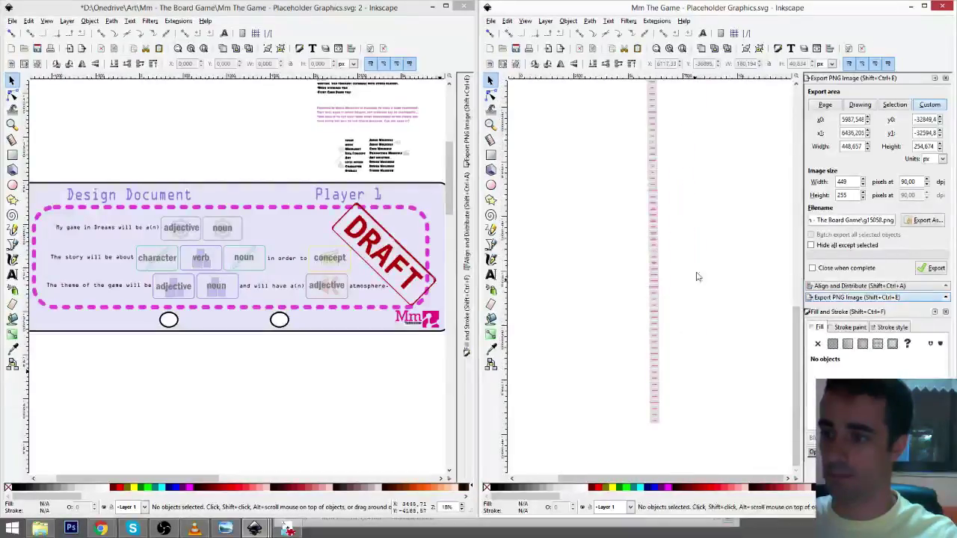
scroll(700, 273, "down", 1)
scroll(705, 269, "down", 1)
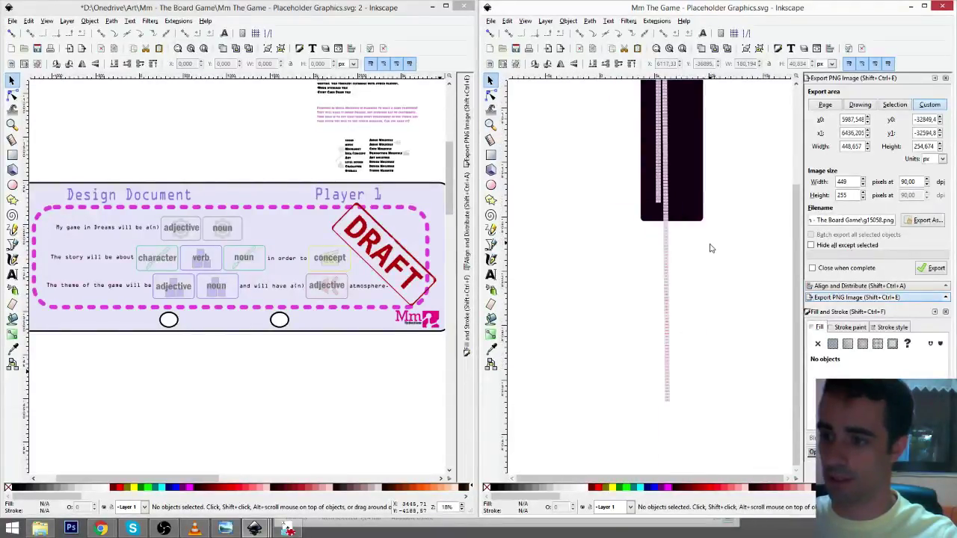
left_click_drag(711, 248, 702, 306)
scroll(706, 286, "down", 1)
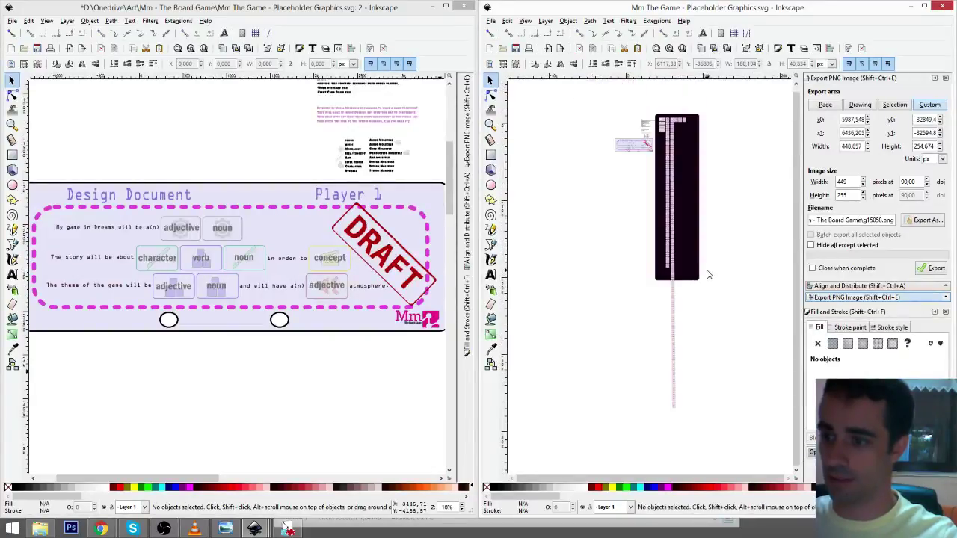
left_click_drag(709, 271, 705, 272)
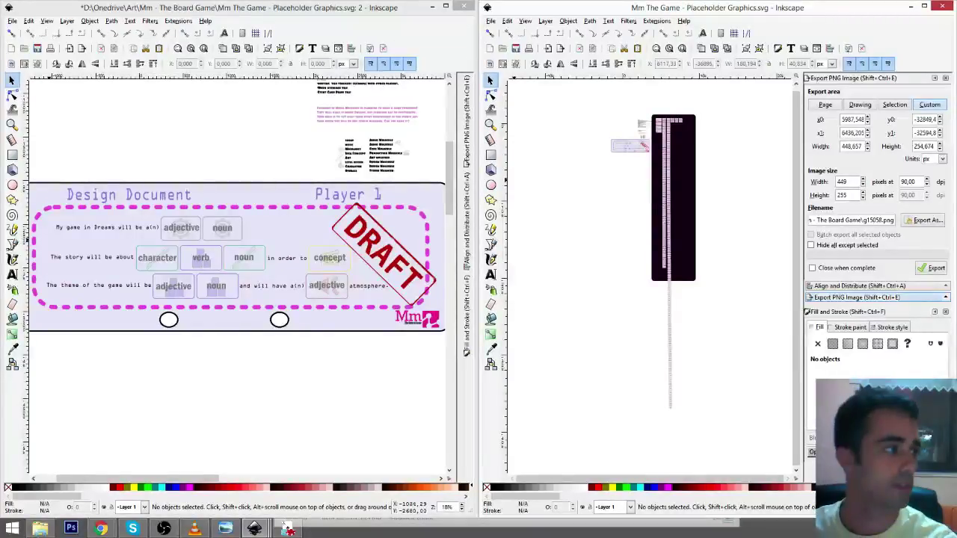
- Switch to File Explorer and create a folder named "Characters Deck" in the Mm - The Board Game folder
left_click(41, 528)
left_click(513, 312)
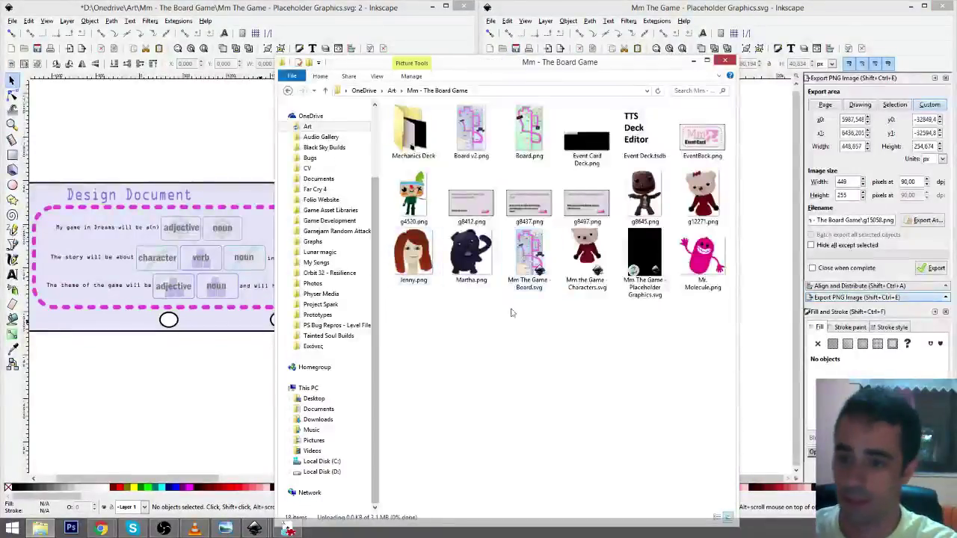
right_click(483, 361)
mouse_move(538, 341)
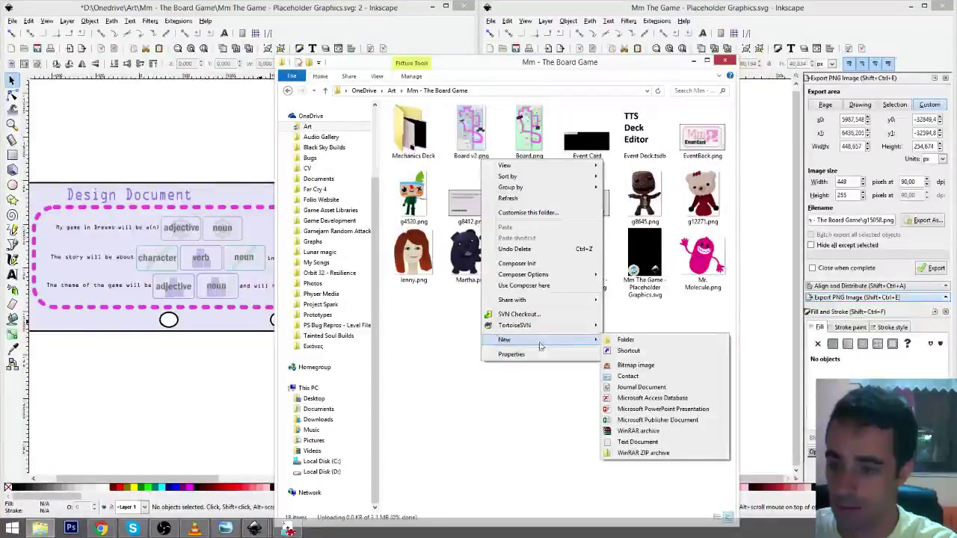
left_click(626, 339)
type("Char")
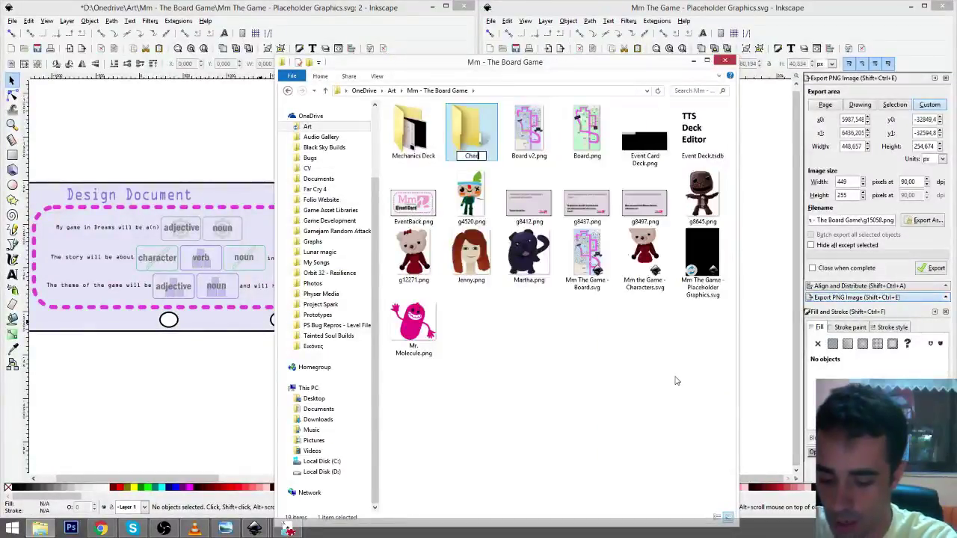
type("acters")
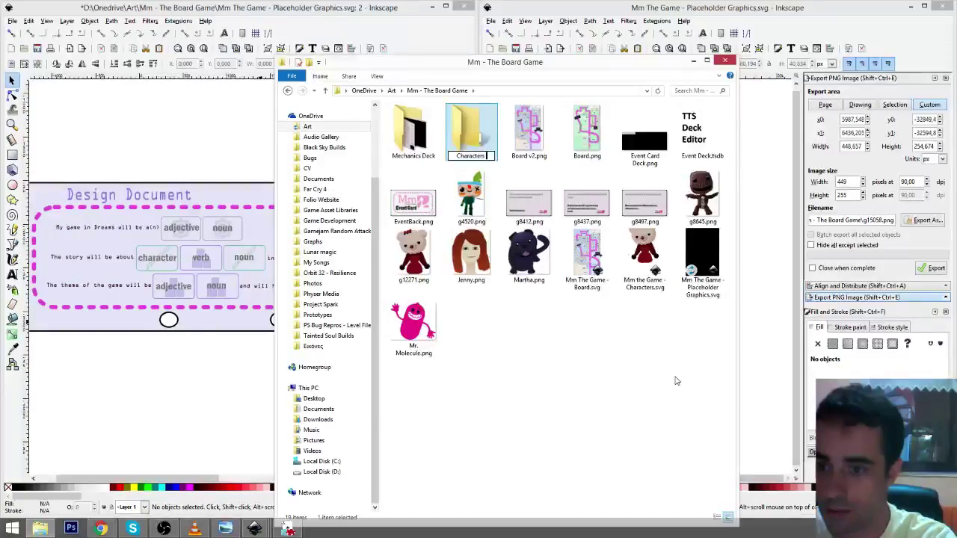
type(" Deck")
key("Return")
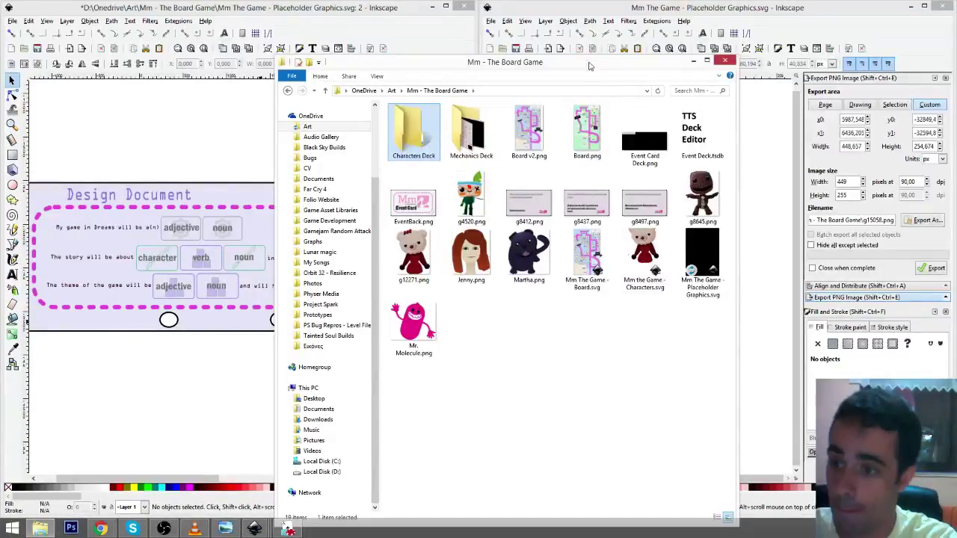
left_click(616, 15)
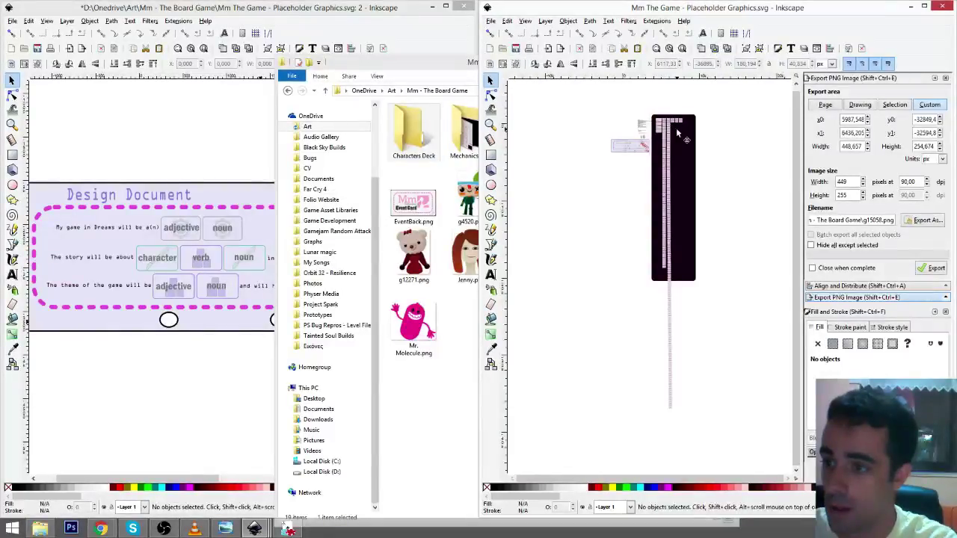
scroll(678, 133, "up", 2)
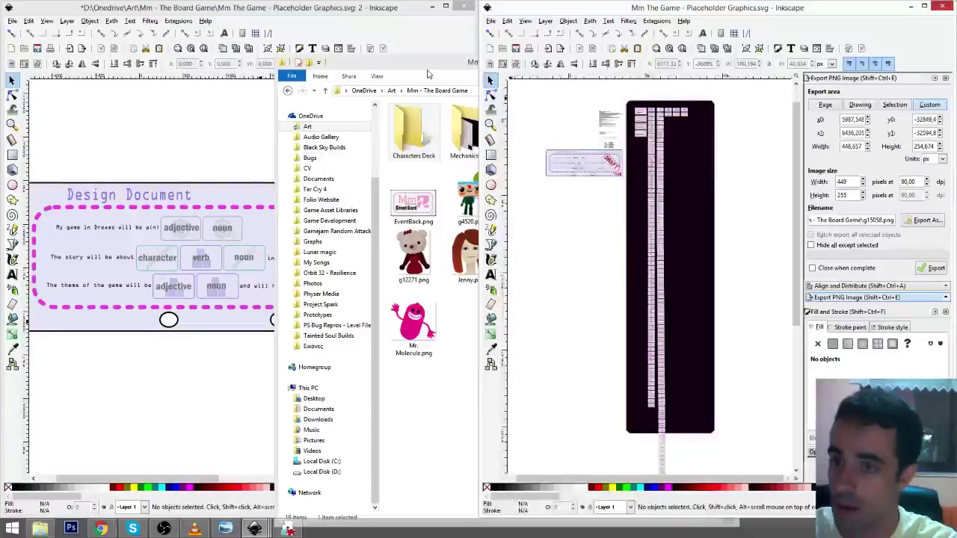
left_click(427, 69)
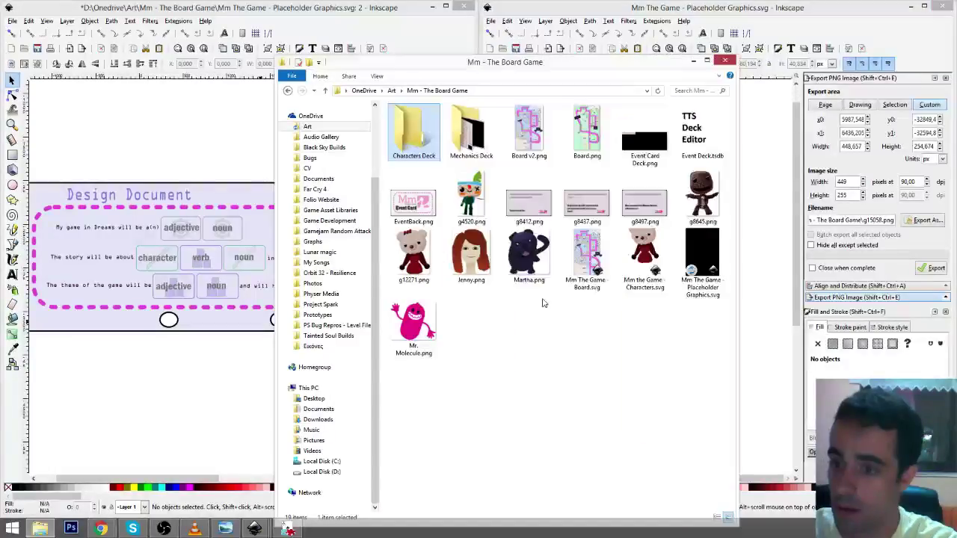
- Create another folder named "Characters" in the Mm - The Board Game folder
right_click(525, 317)
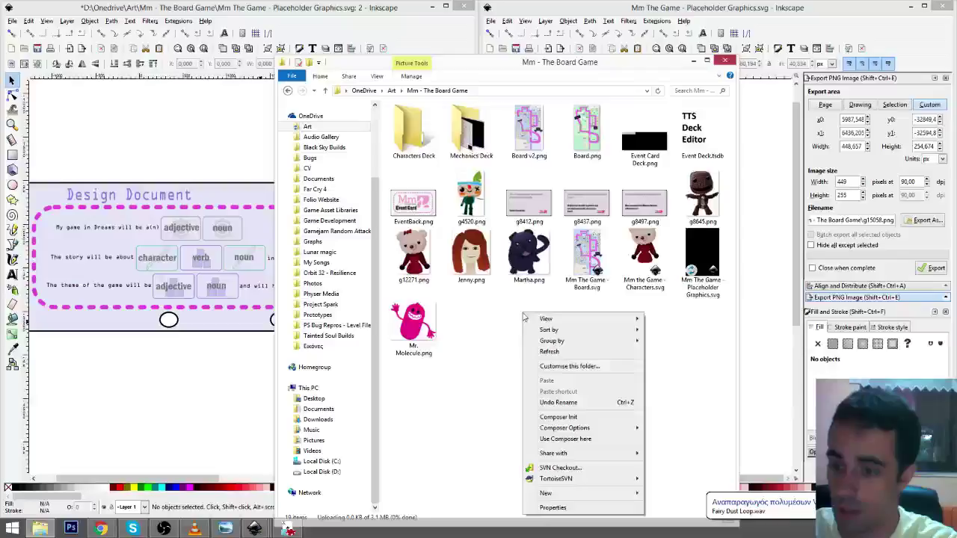
left_click(546, 493)
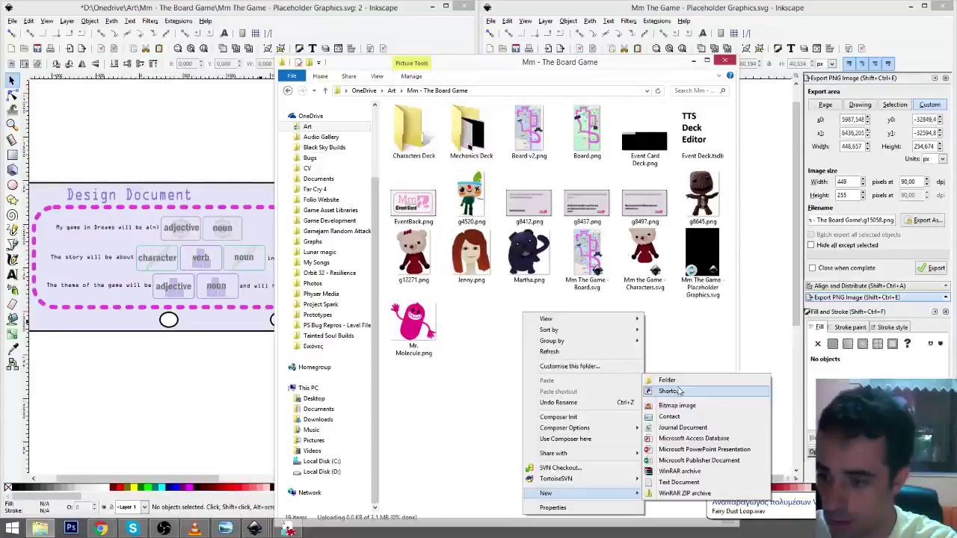
left_click(687, 380)
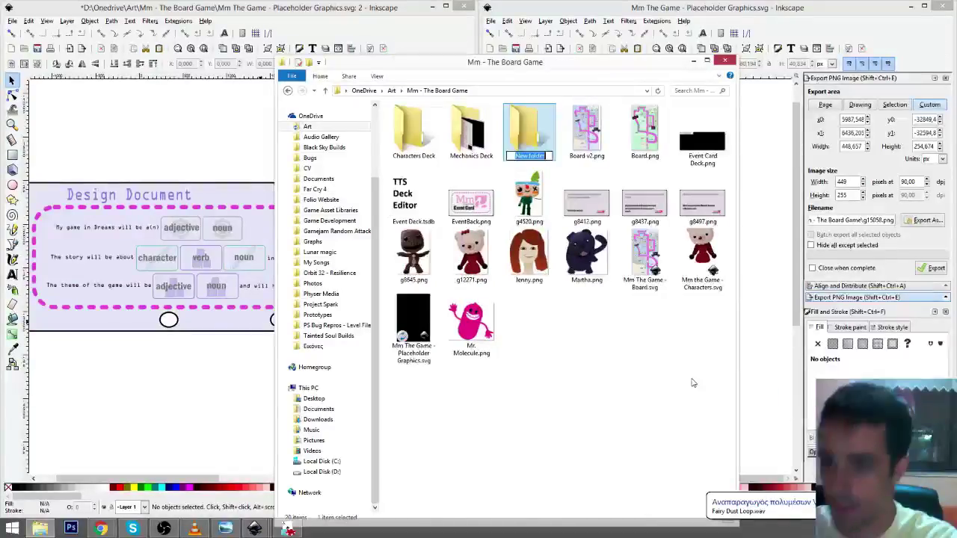
type("Characters")
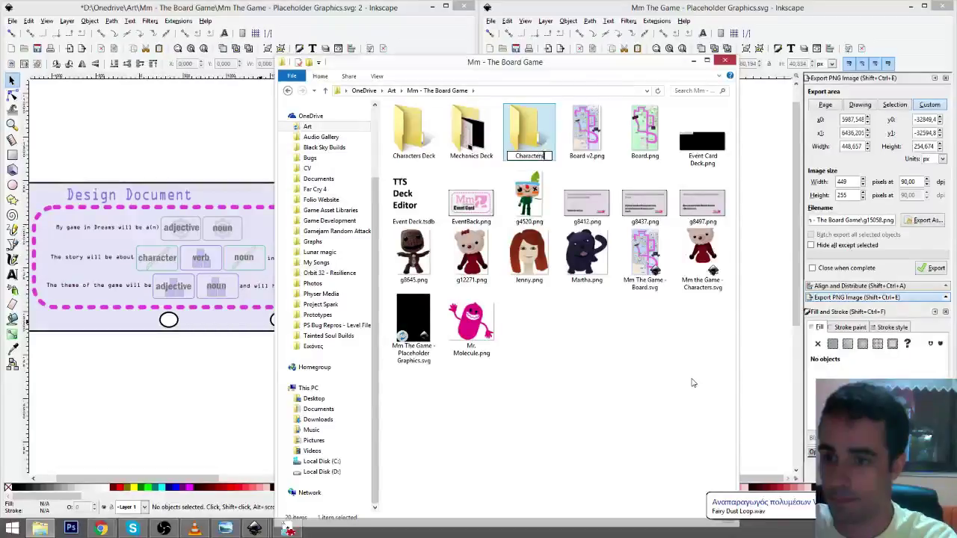
key("Return")
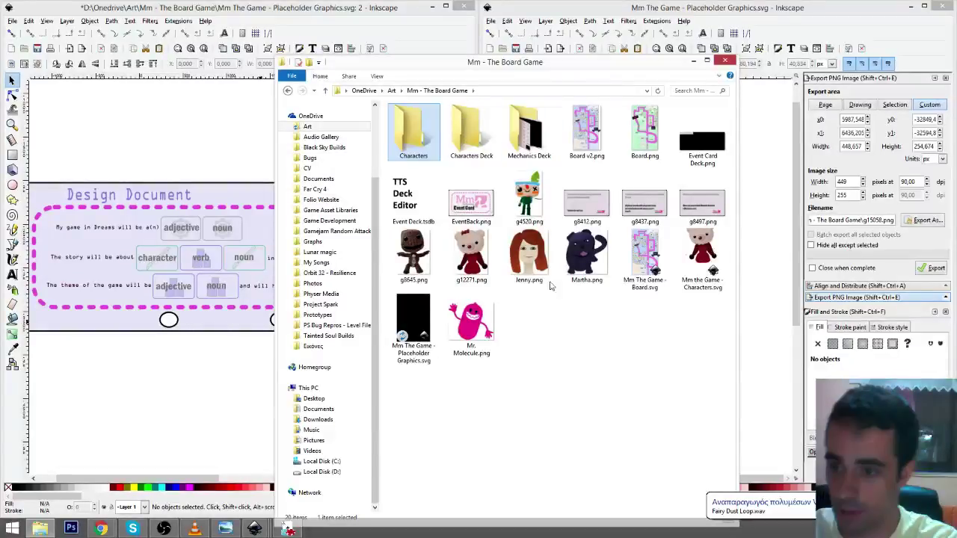
- Move all the character PNG images into the Characters folder
left_click(528, 202)
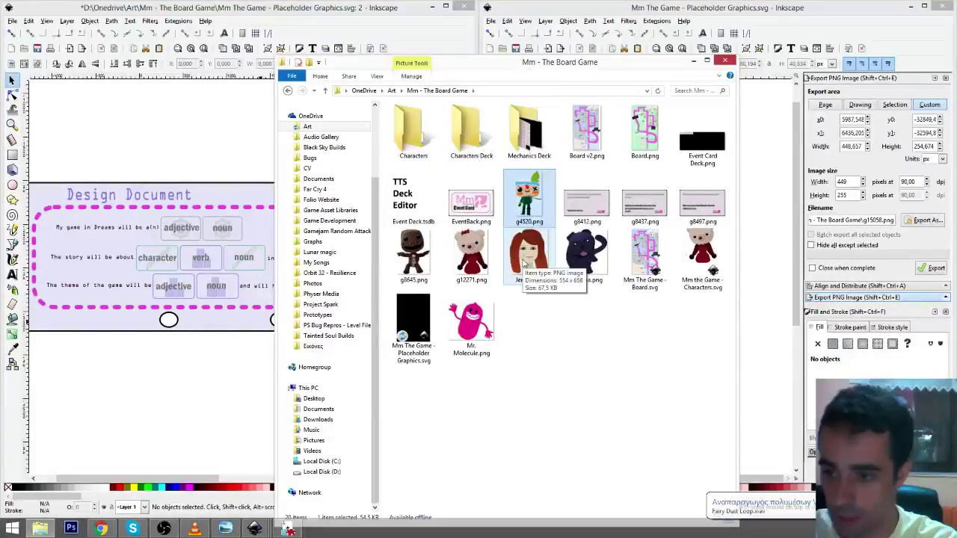
left_click(526, 261, "ctrl")
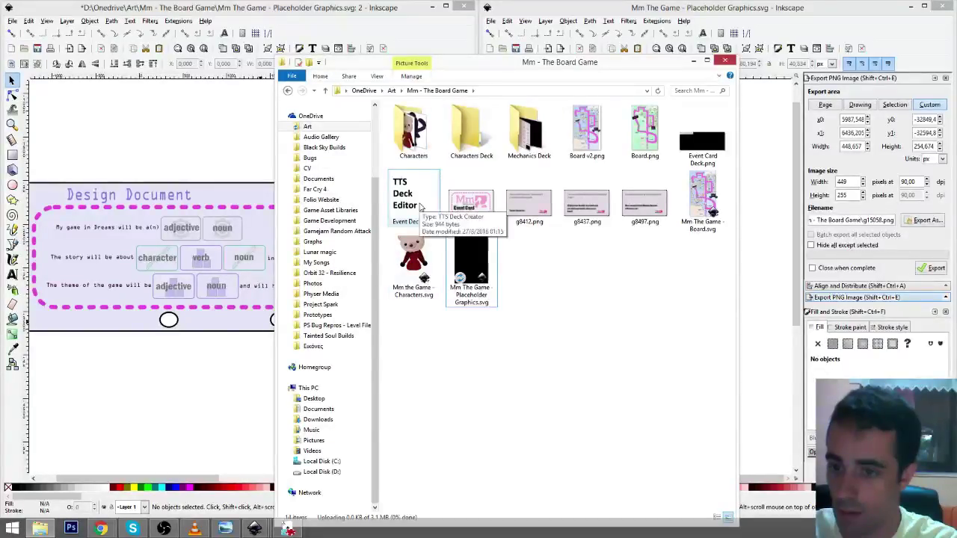
- Create a folder named "Event Deck" alongside the other deck folders
right_click(562, 275)
mouse_move(583, 454)
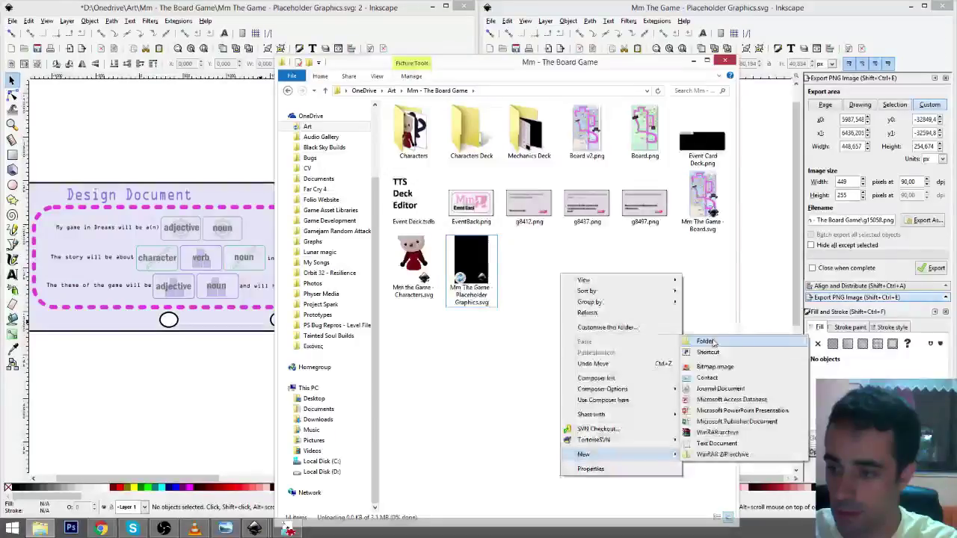
left_click(706, 341)
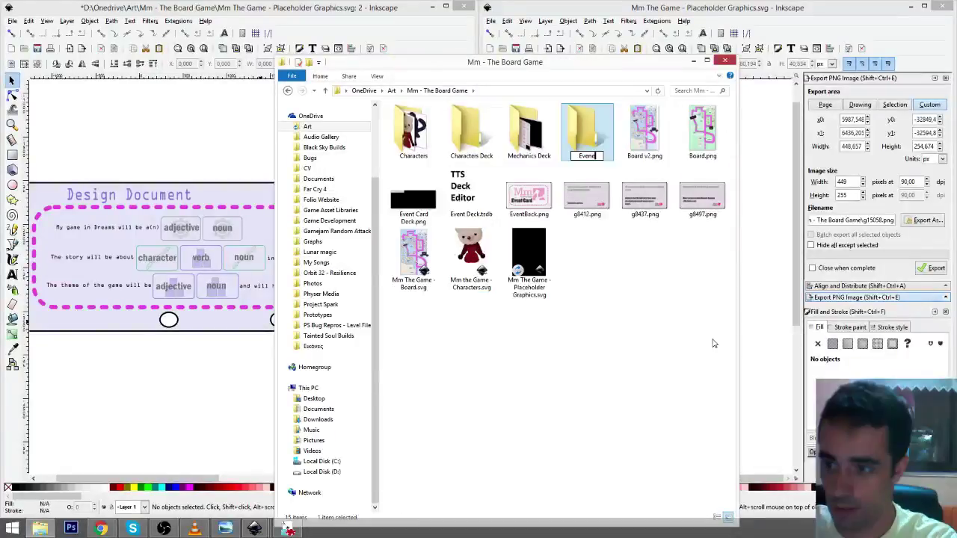
type("Event")
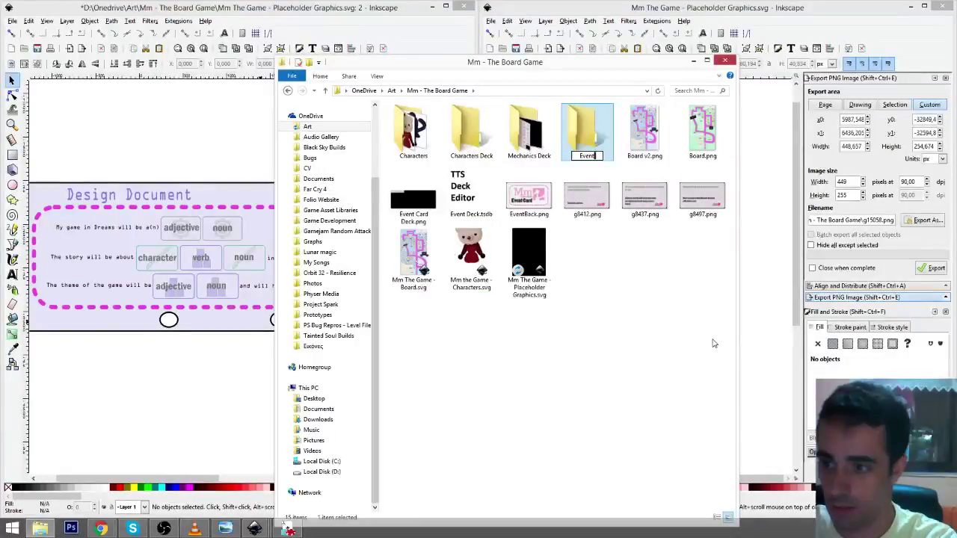
type(" Deck")
key("Return")
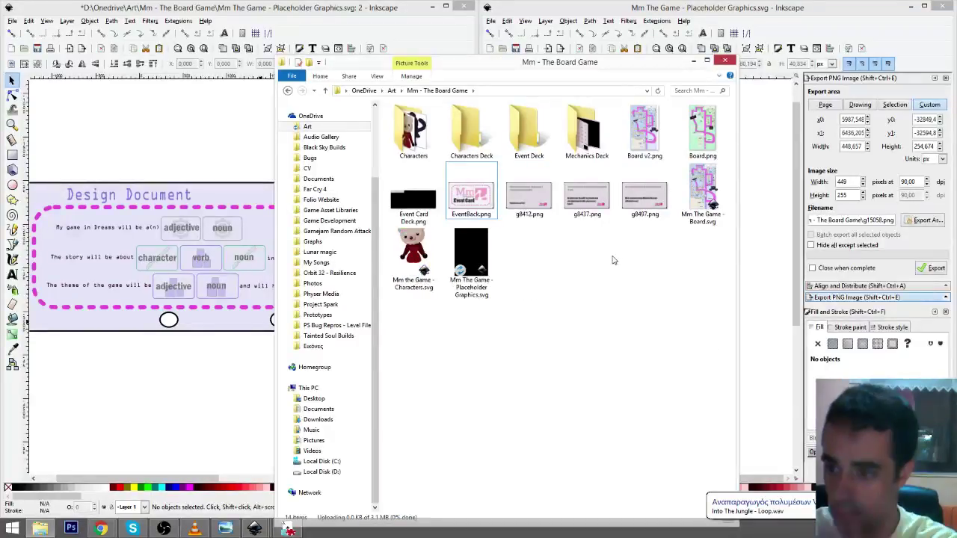
- Move g8412.png, g8437.png, g8497.png, EventBack.png and Event Card Deck.png into the Event Deck folder
left_click_drag(620, 261, 532, 197)
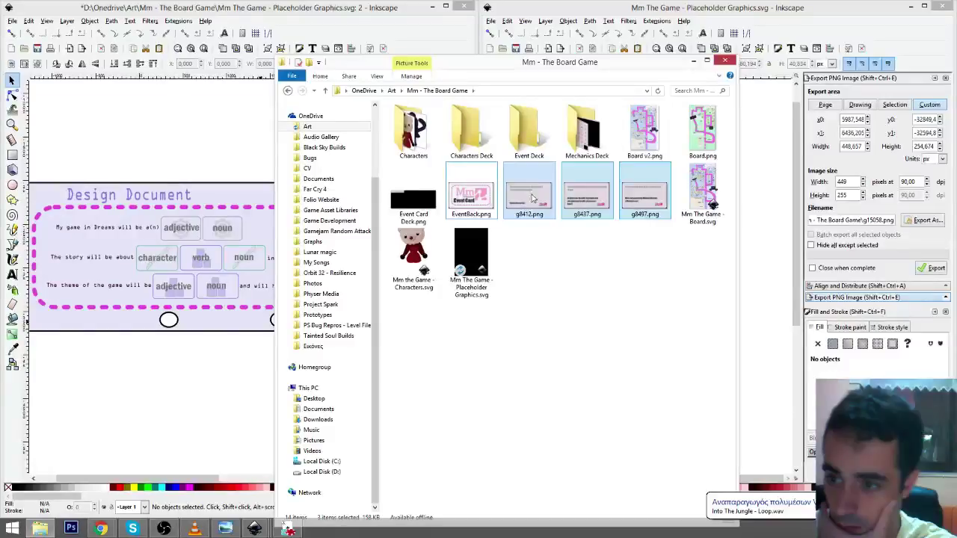
key("Delete")
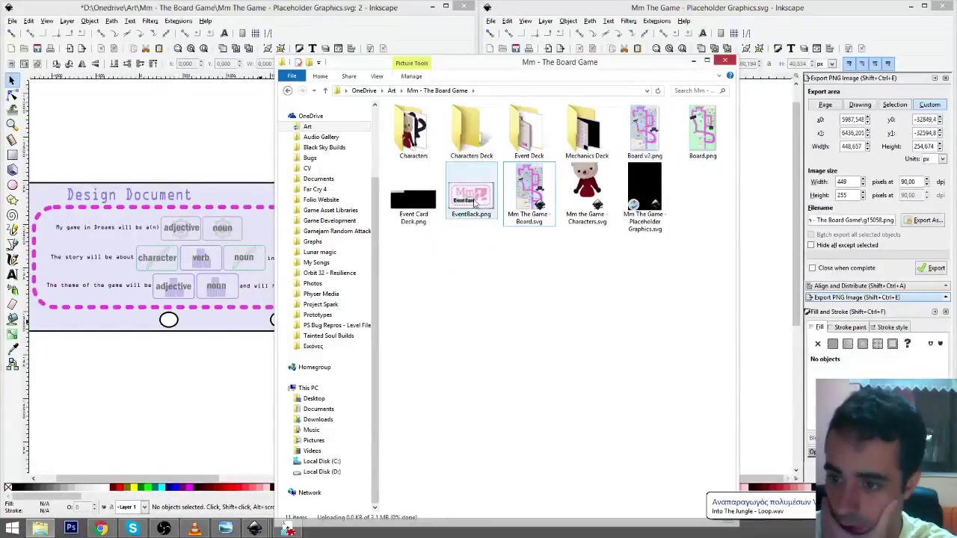
left_click_drag(474, 204, 527, 161)
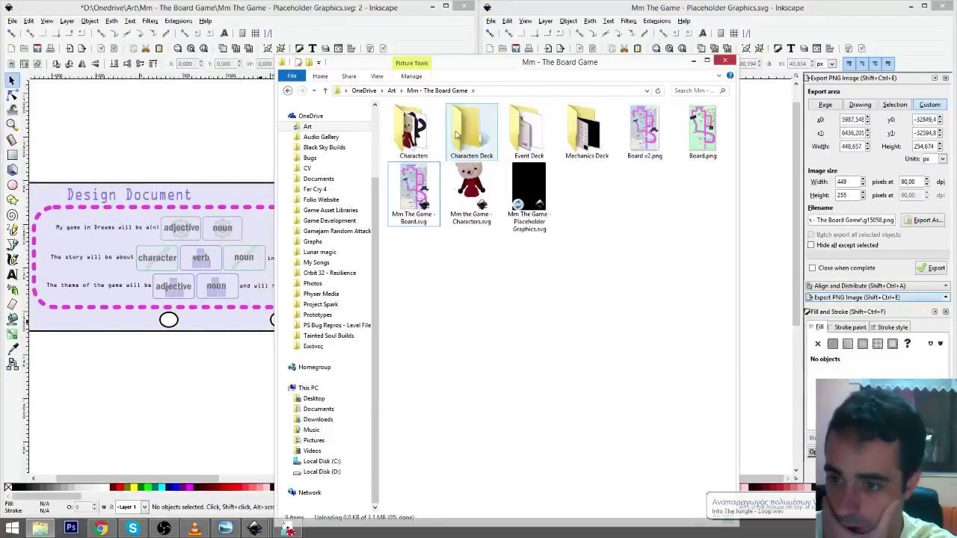
- Look through the contents of the Mechanics Deck folder and return to the Mm - The Board Game folder
double_click(587, 130)
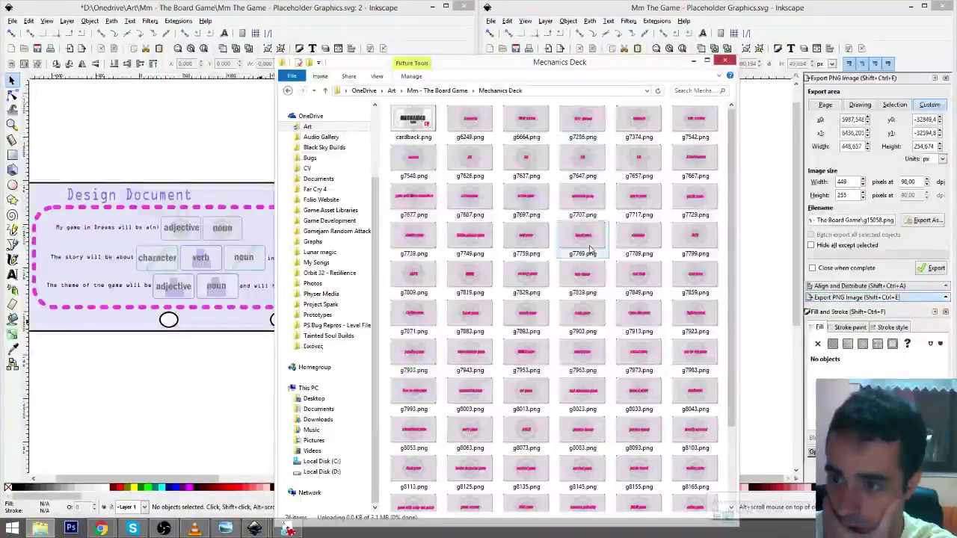
scroll(590, 250, "down", 3)
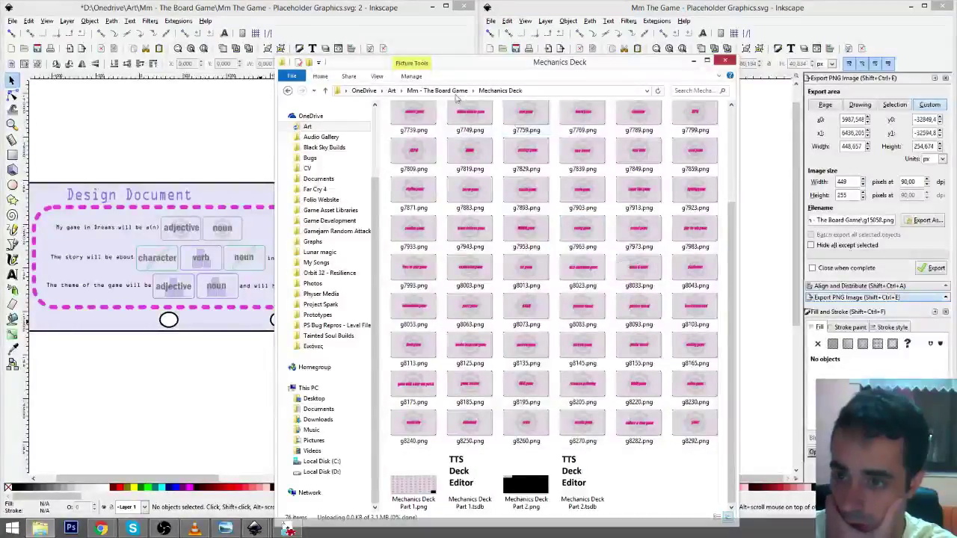
left_click(451, 91)
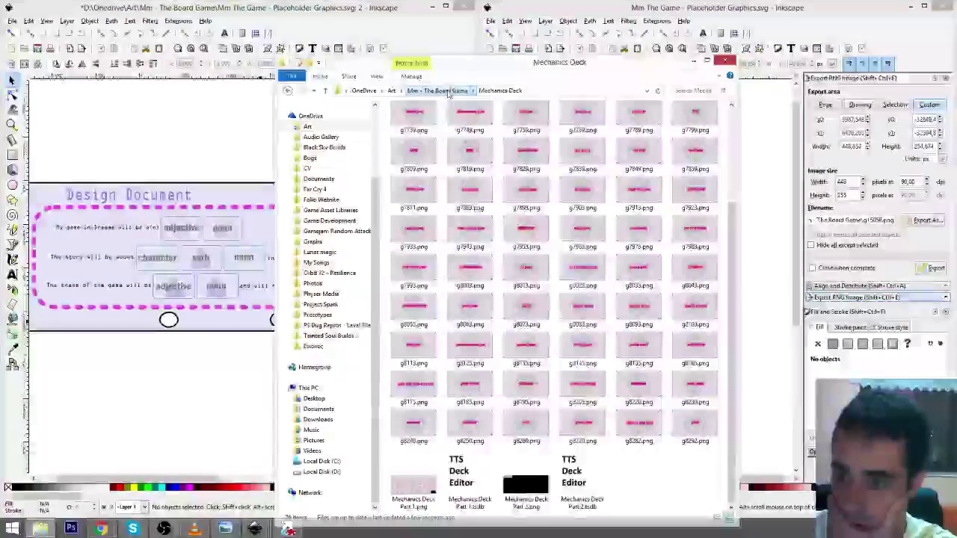
- Switch to the Inkscape placeholder graphics and select the long noun card column to check its object count
left_click(689, 9)
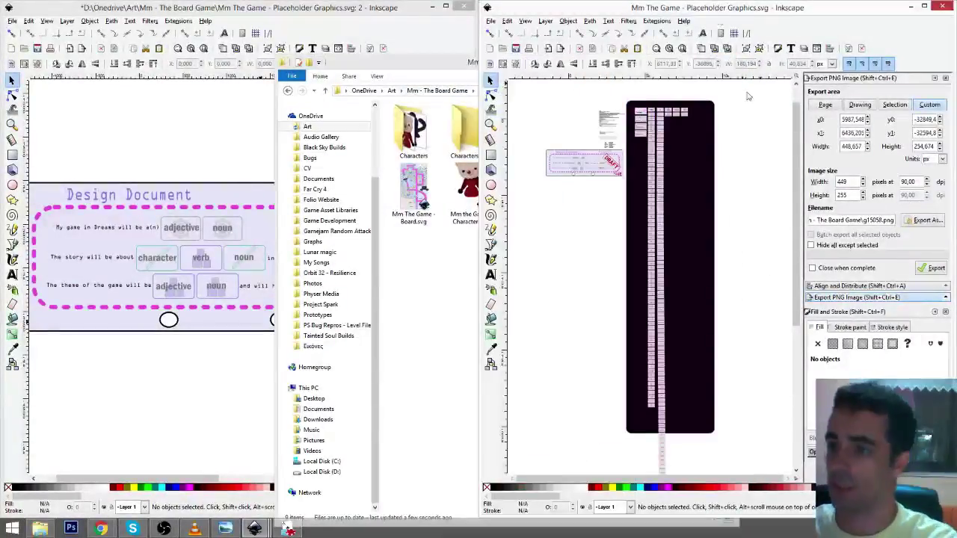
left_click_drag(676, 92, 638, 401)
left_click(630, 424)
- Duplicate the "a rusty badge" card and place the copy directly below it
scroll(629, 423, "up", 2)
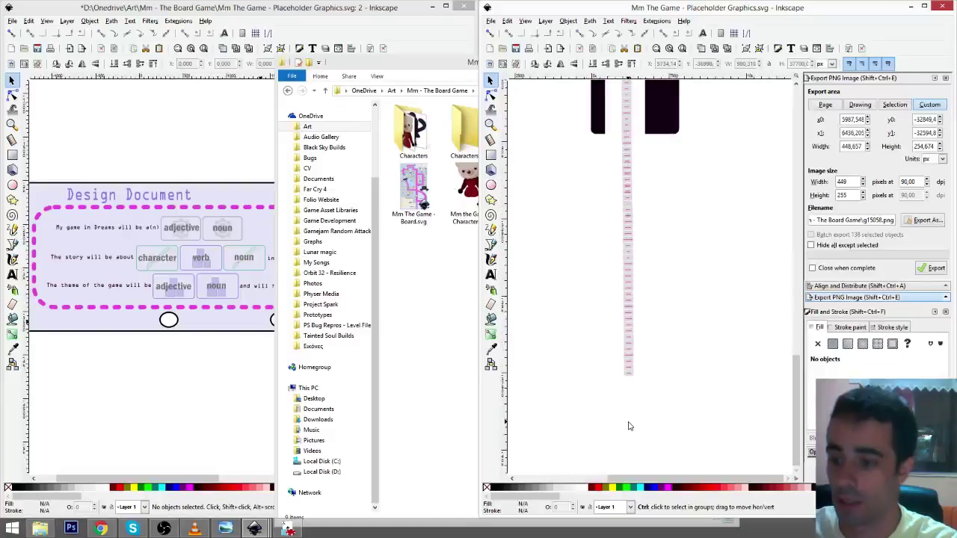
scroll(634, 394, "up", 7, "ctrl")
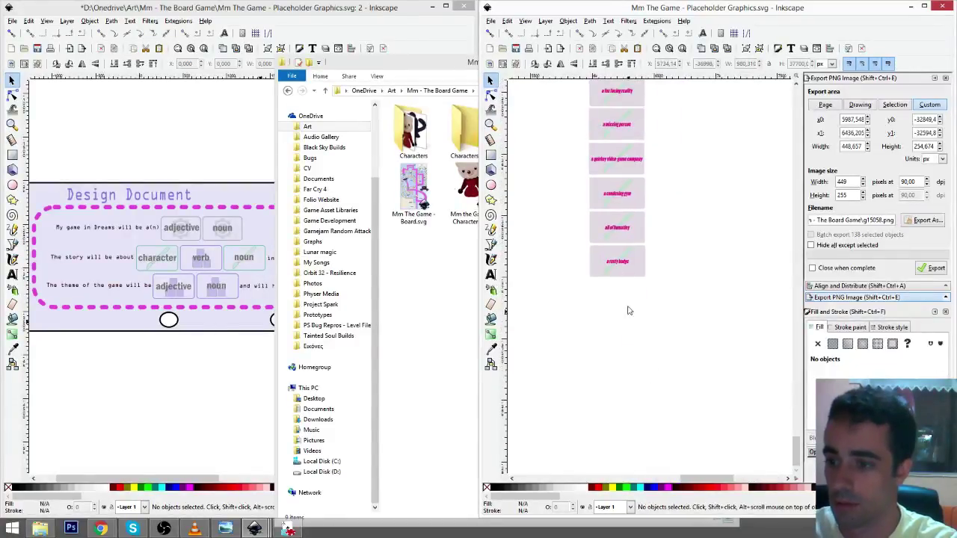
scroll(627, 267, "up", 2, "ctrl")
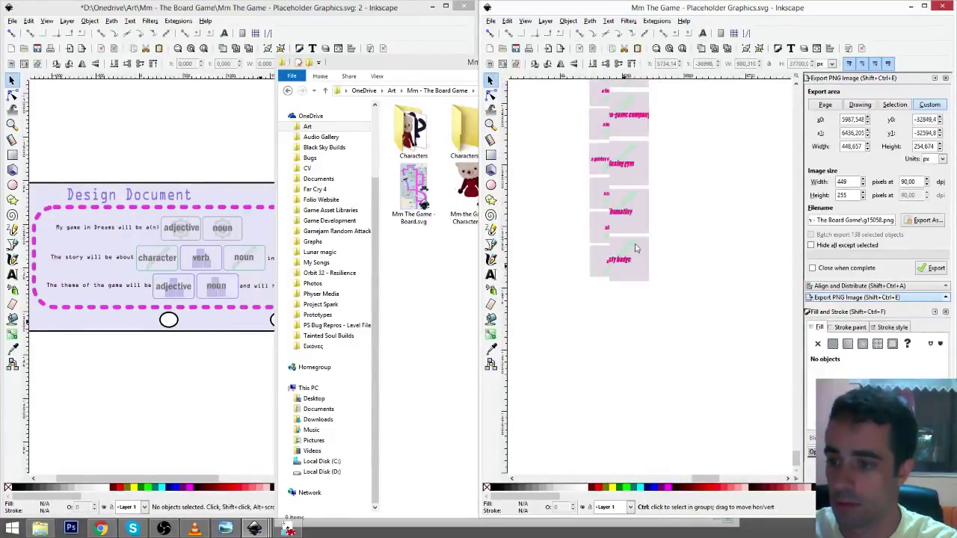
left_click(649, 250)
key("ctrl+d")
left_click_drag(649, 250, 650, 317)
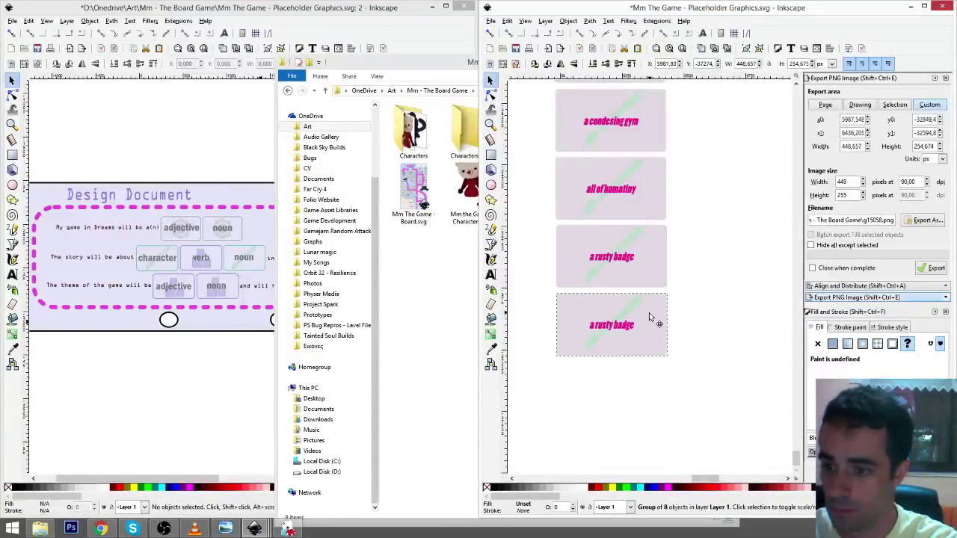
- Change the text of the duplicated "a rusty badge" card to "an addicting nightmare"
key("t")
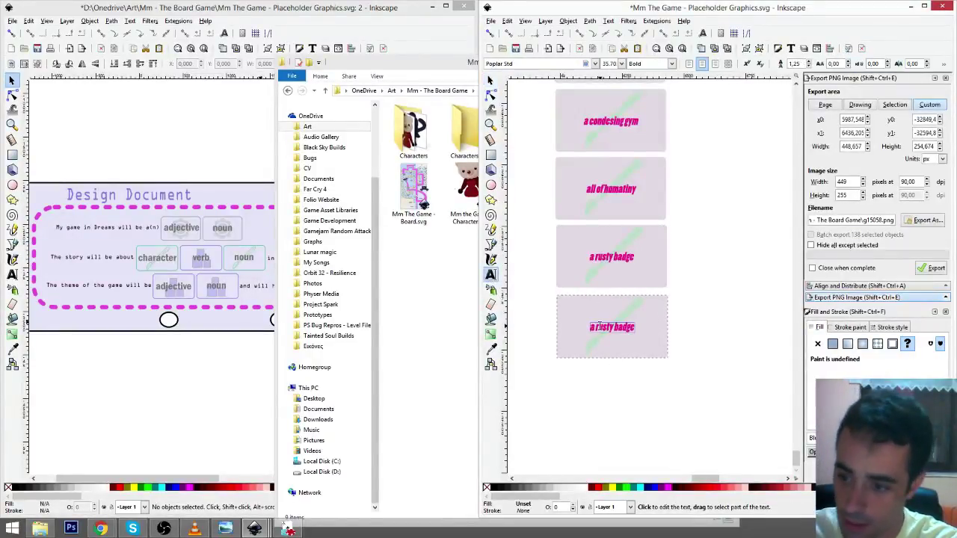
left_click_drag(595, 327, 618, 327)
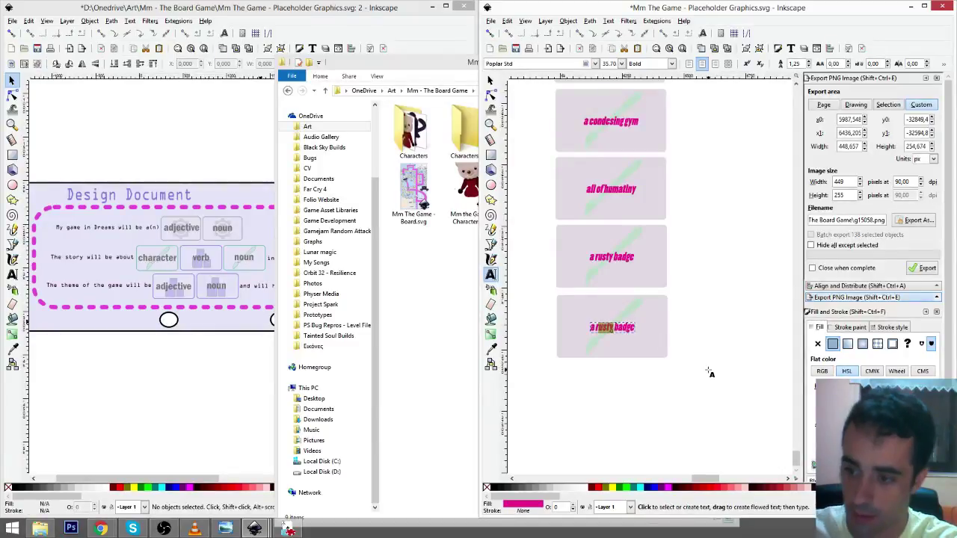
key("BackSpace")
key("BackSpace")
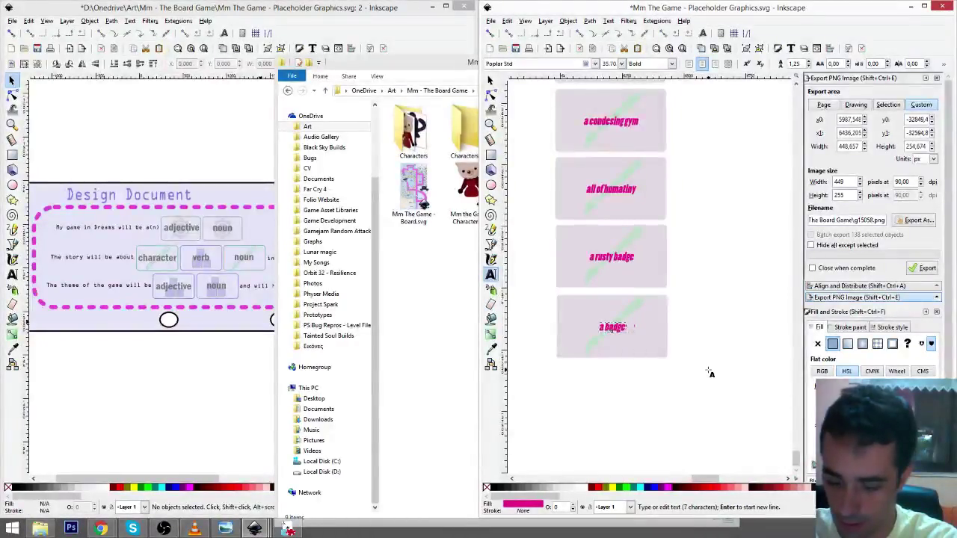
key("BackSpace")
type("n")
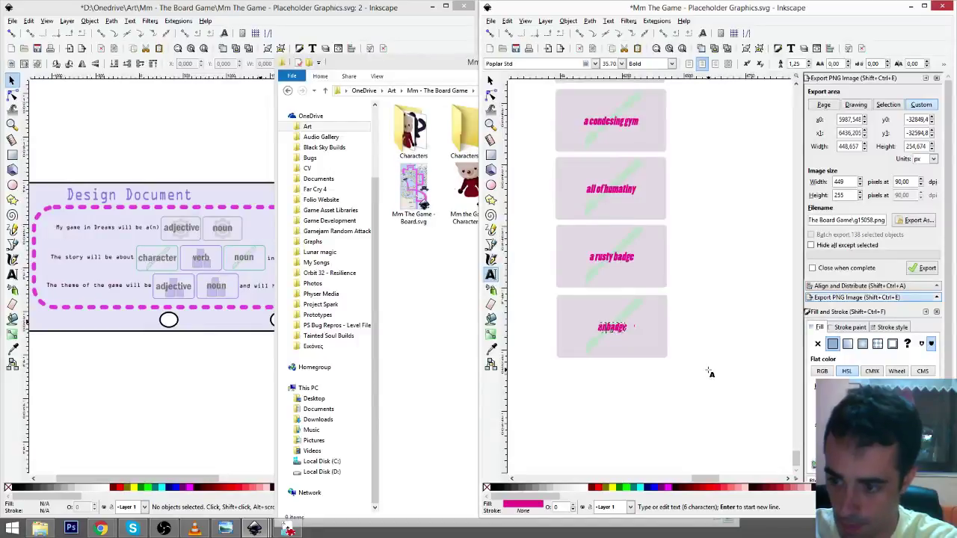
type(" addictin")
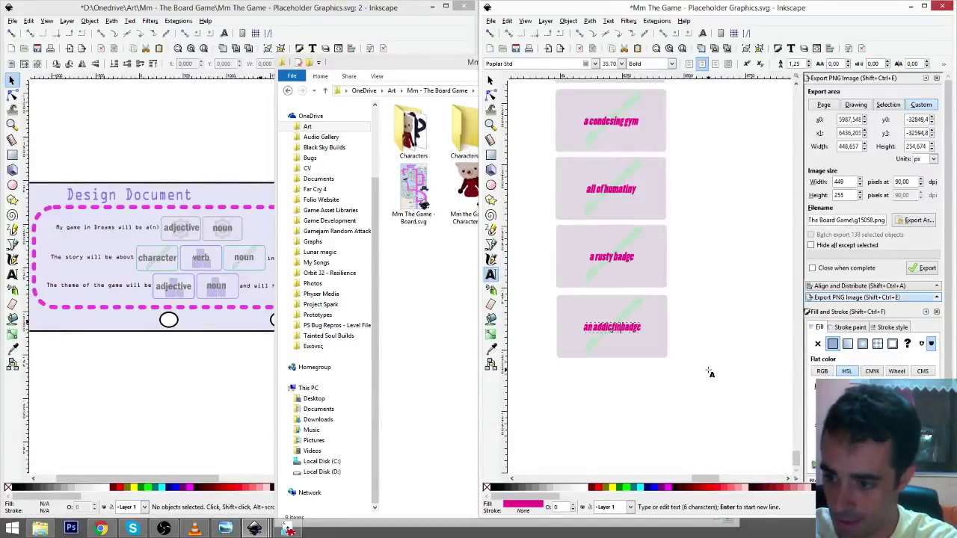
type("g")
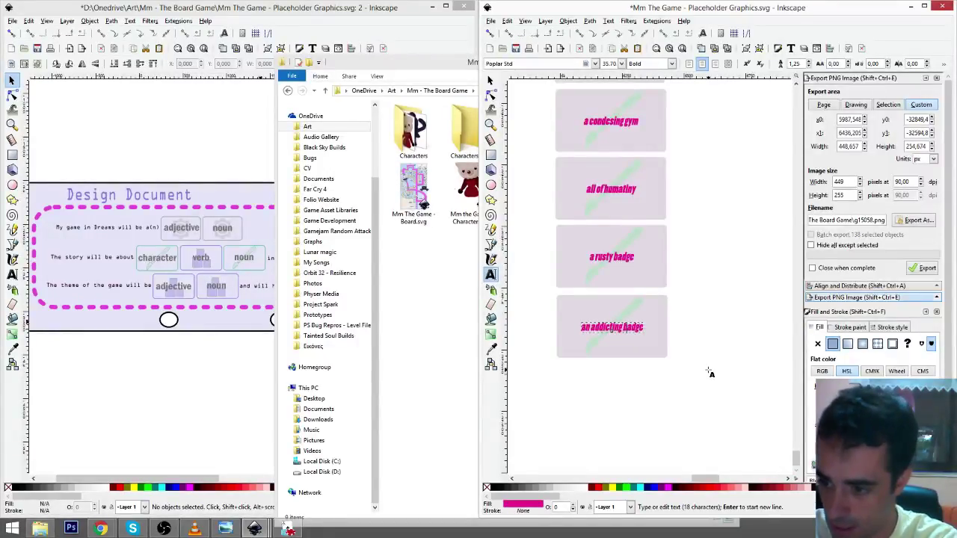
key("Delete")
key("Delete")
key("Delete")
key("Delete")
key("Delete")
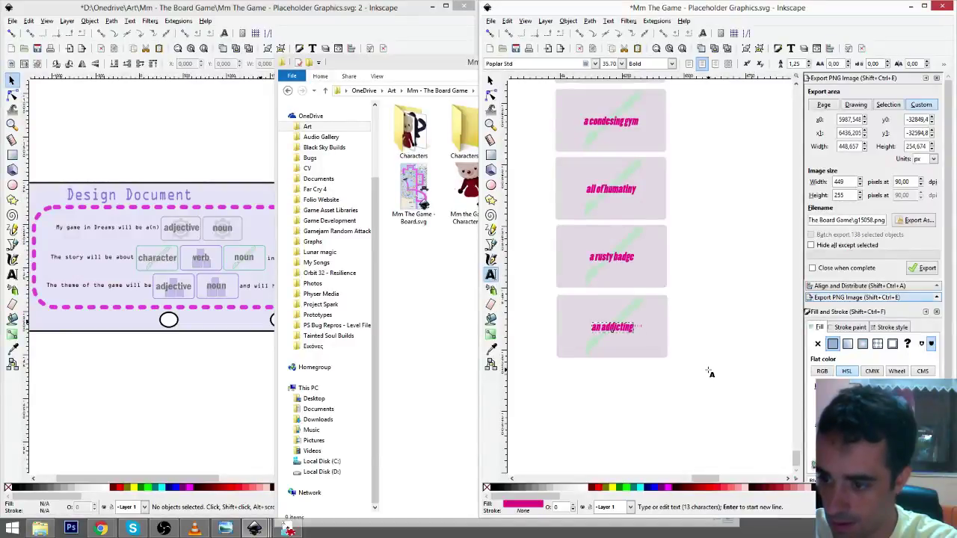
type("nigh")
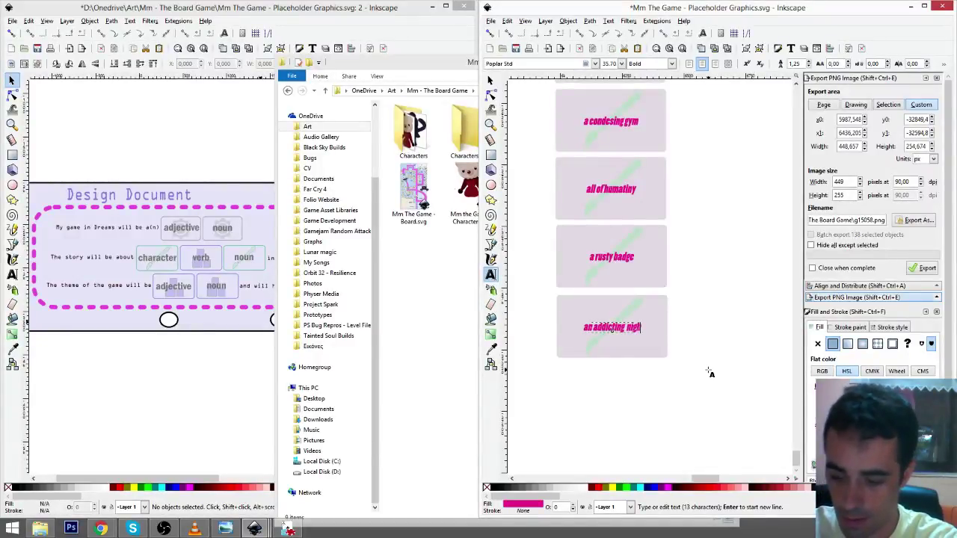
type("tmare")
key("F1")
left_click(714, 323)
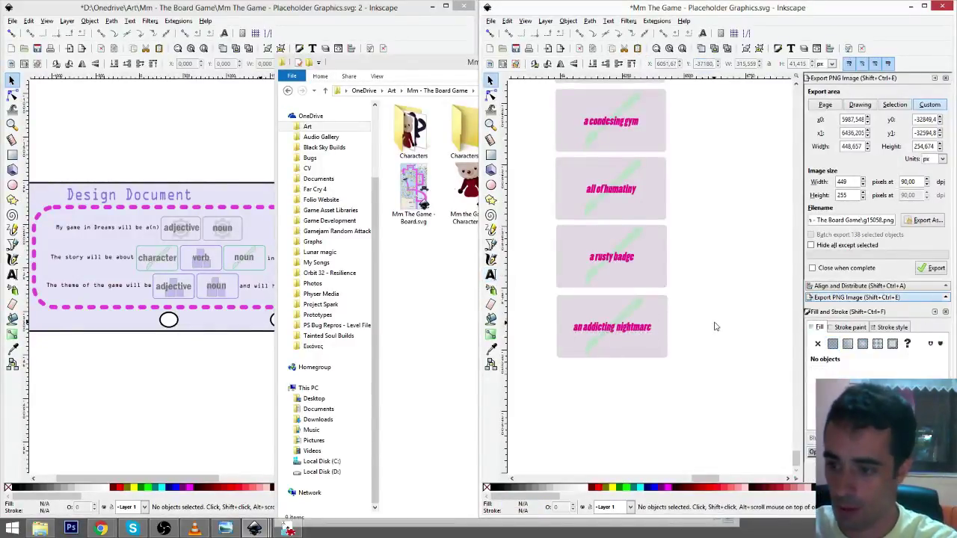
- Select the entire long noun card column, including the new bottom card, to check its object count
scroll(711, 288, "down", 5)
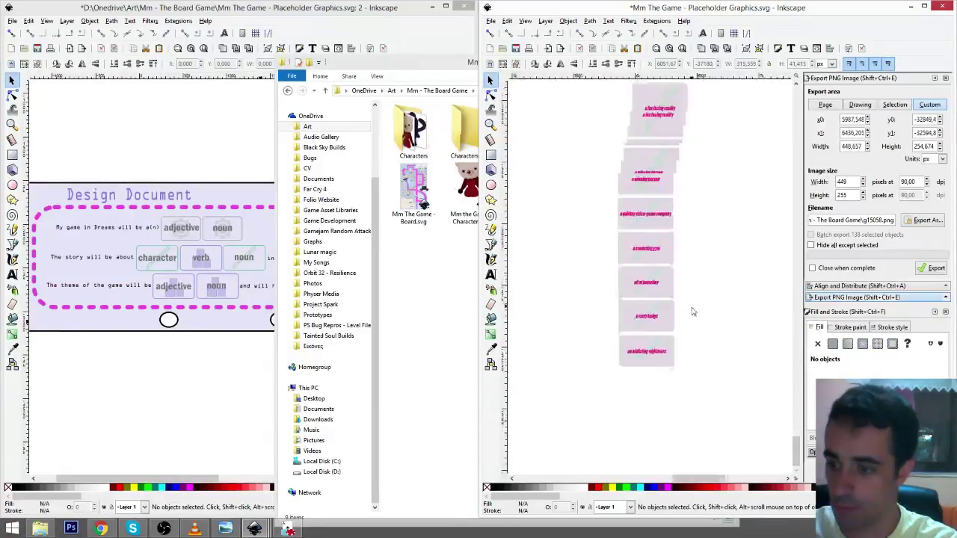
scroll(688, 228, "down", 3)
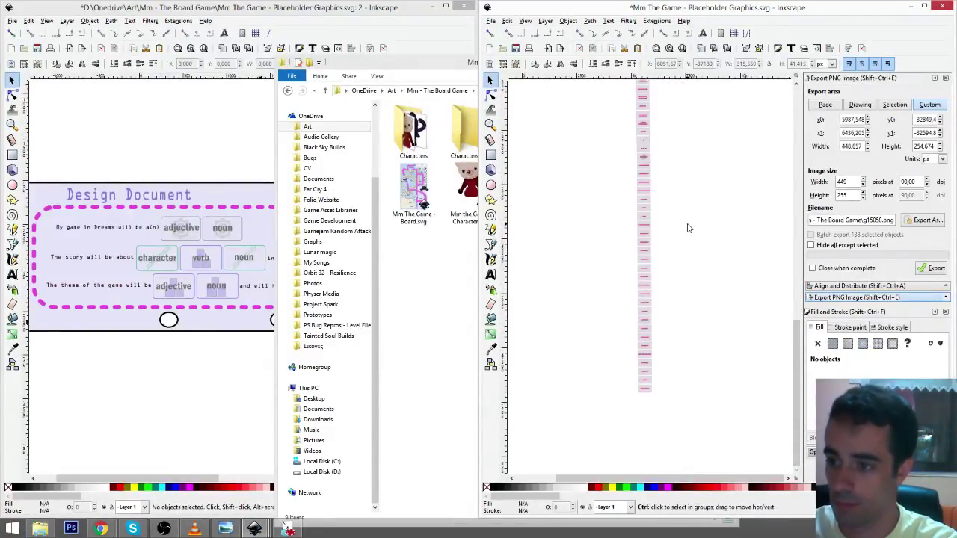
scroll(669, 215, "down", 2)
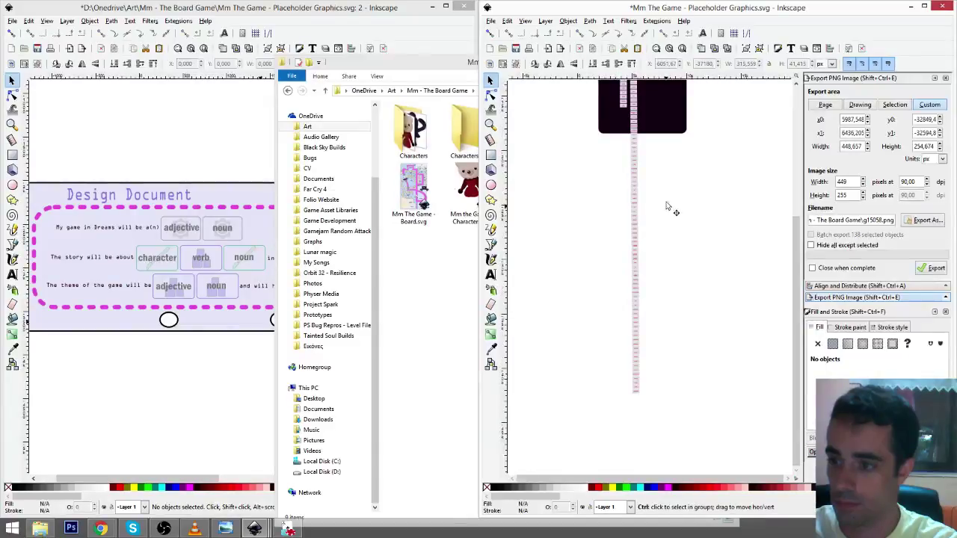
left_click_drag(676, 187, 660, 248)
left_click_drag(693, 187, 687, 217)
scroll(685, 228, "up", 2)
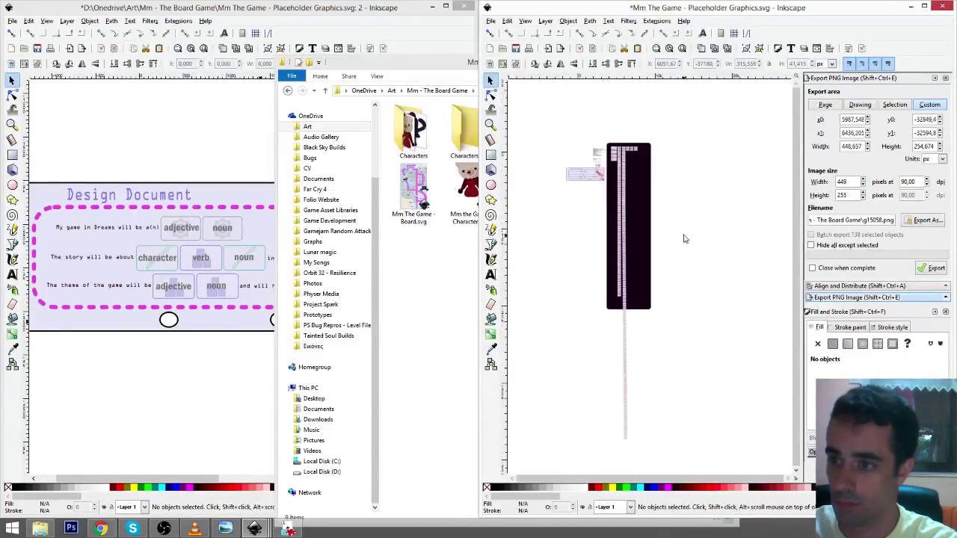
left_click_drag(619, 141, 630, 449)
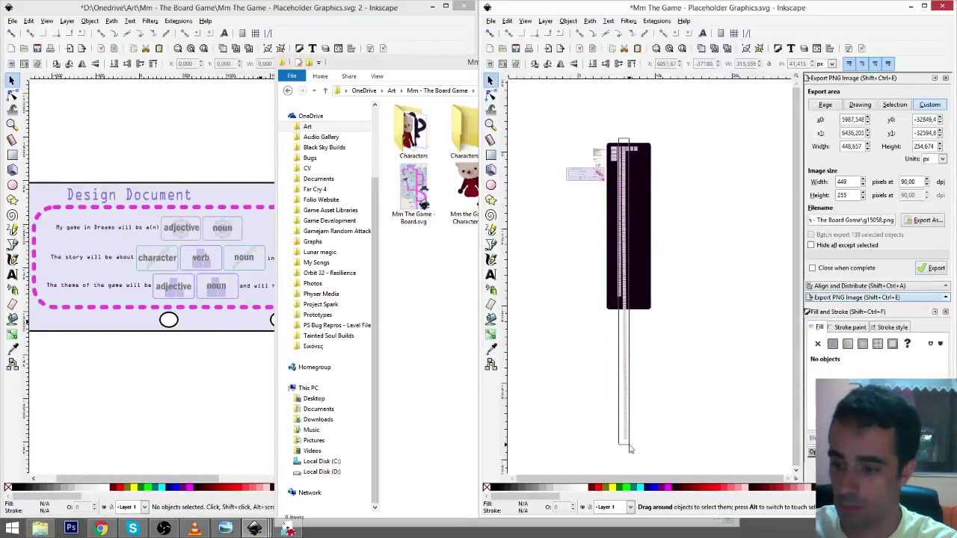
left_click_drag(630, 449, 629, 449)
- Duplicate the "an addicting nightmare" card and place the copy directly below it
scroll(643, 451, "up", 4)
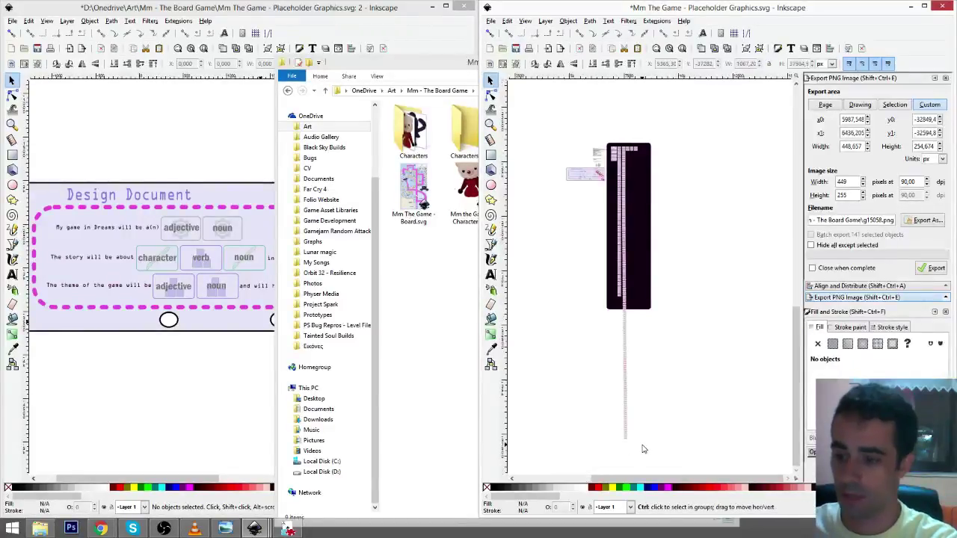
left_click_drag(666, 401, 702, 284)
scroll(702, 285, "up", 3)
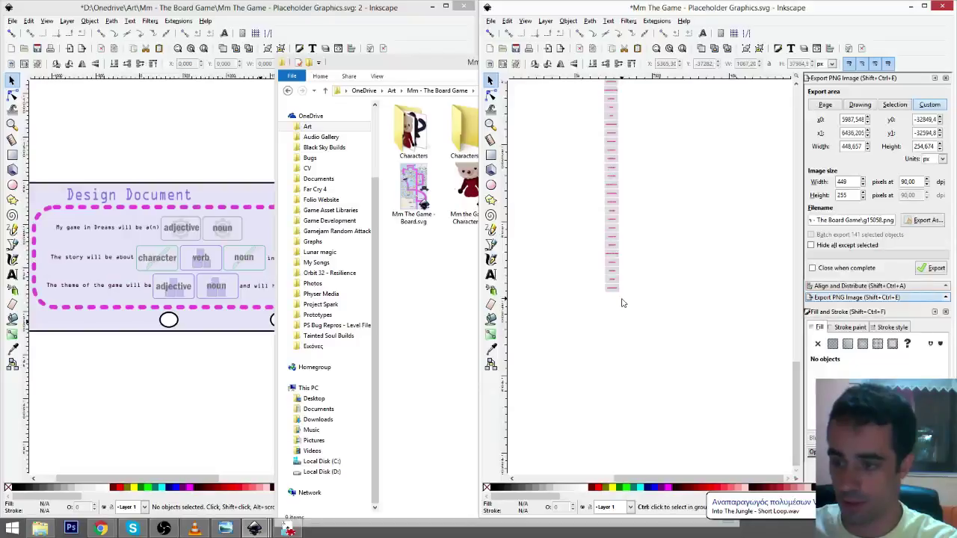
scroll(622, 298, "up", 1)
left_click_drag(628, 294, 694, 294)
scroll(678, 286, "up", 2)
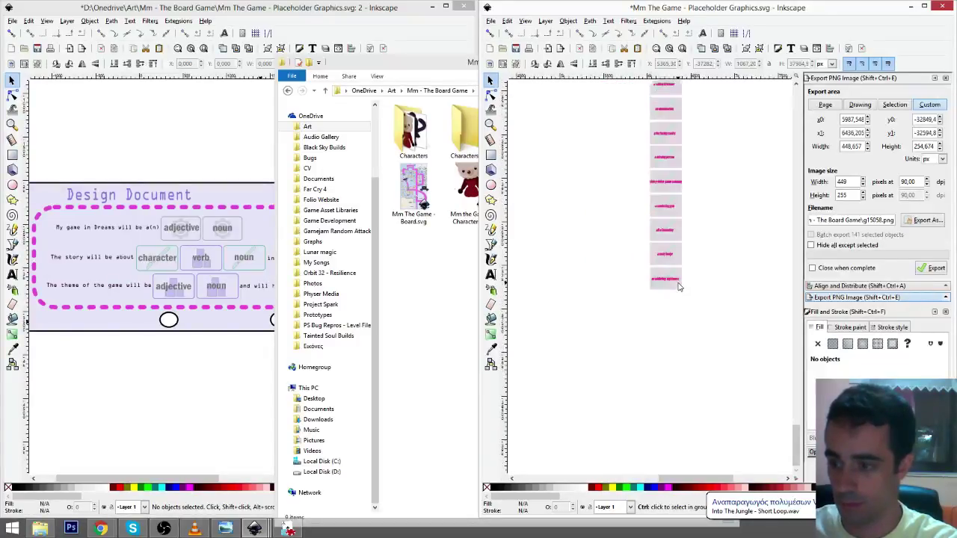
scroll(679, 286, "up", 4)
left_click(608, 261)
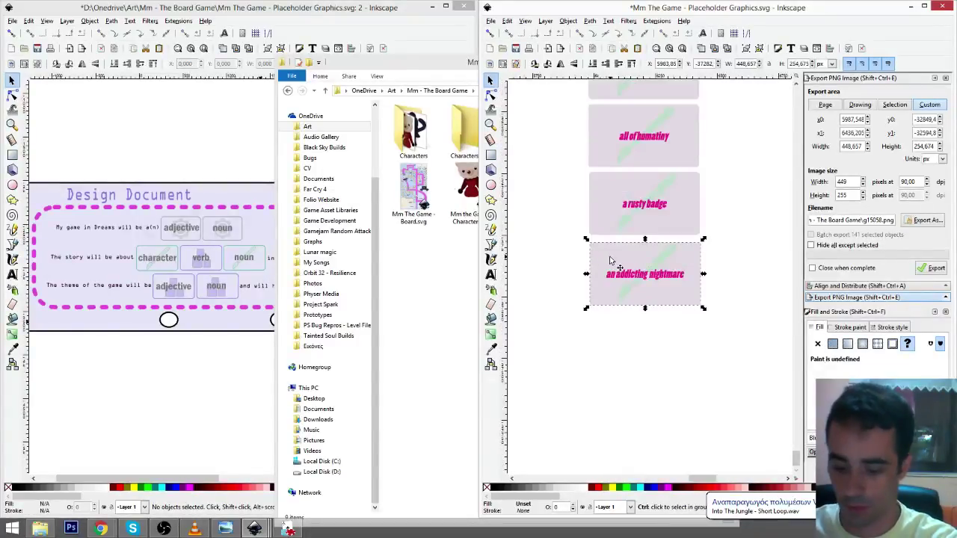
key("ctrl+d")
left_click_drag(613, 263, 687, 345)
- Replace the text of the copied "an addicting nightmare" card with "a lonely collector" and nudge it slightly right
key("t")
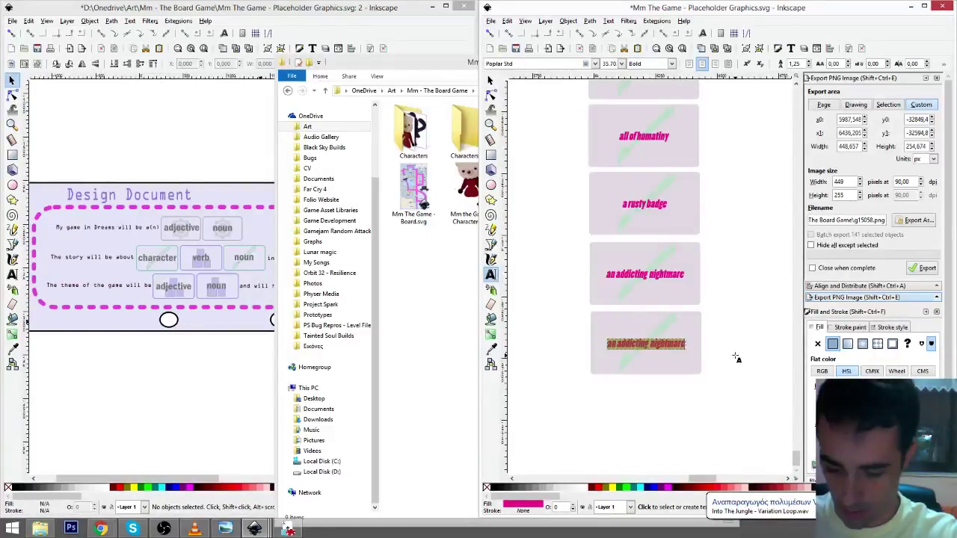
key("BackSpace")
type("a lonely")
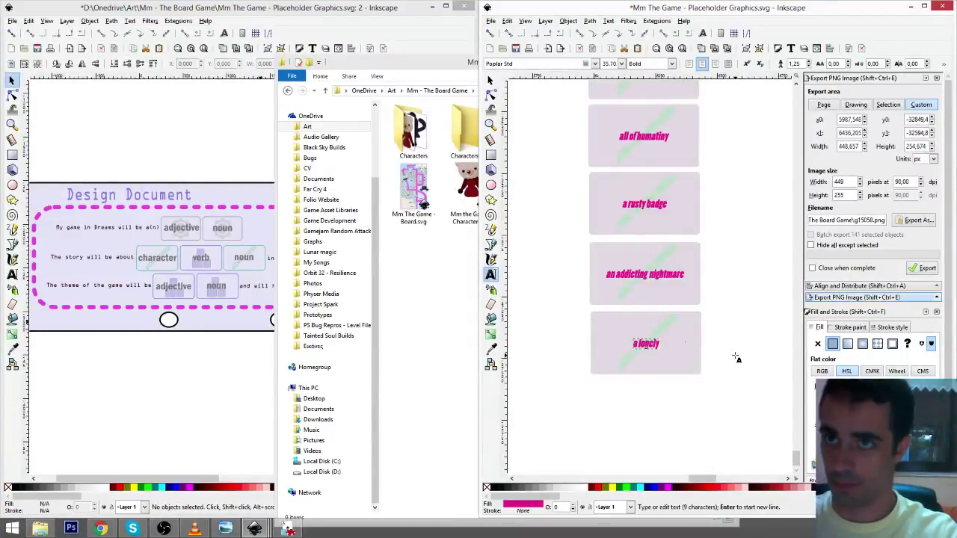
type("cr")
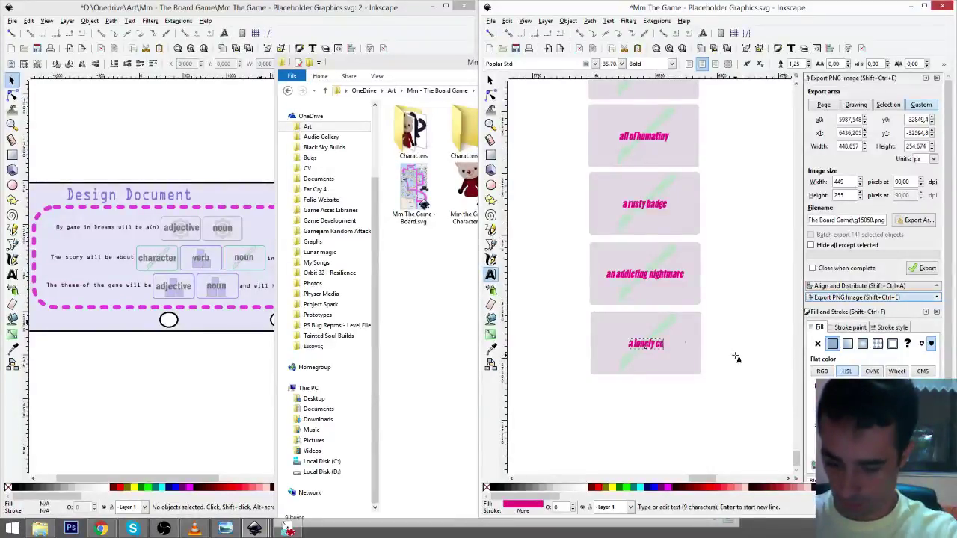
type("llector")
key("F1")
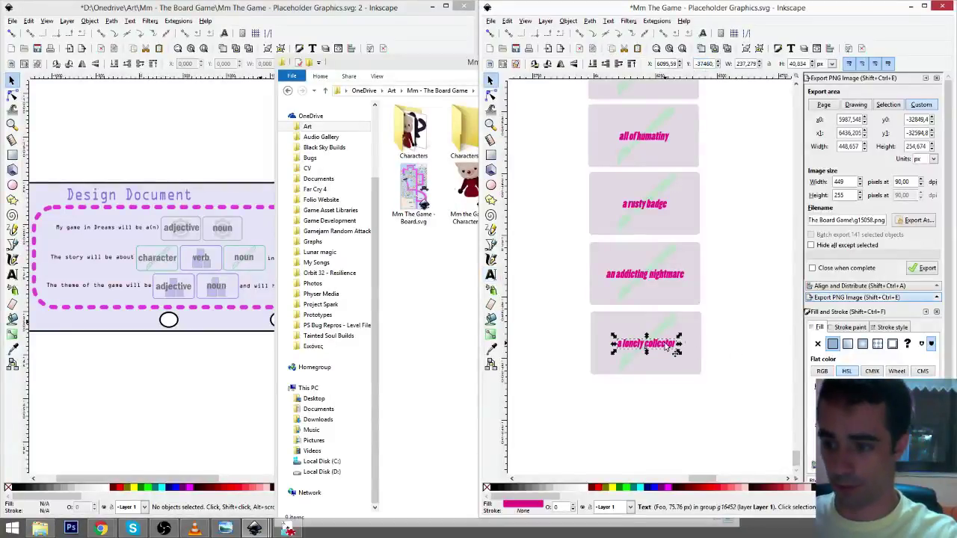
key("Right")
- Duplicate the "a lonely collector" card and place the copy directly below it
left_click(692, 326)
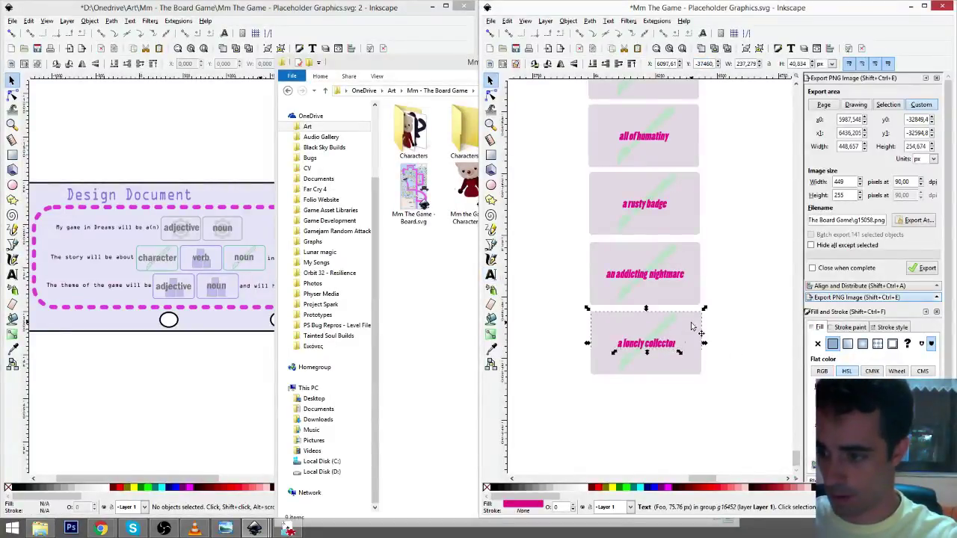
left_click(693, 325)
left_click_drag(693, 341, 696, 405)
- Replace the text of the copied "a lonely collector" card with "a sentinent vacuum cleaner"
key("t")
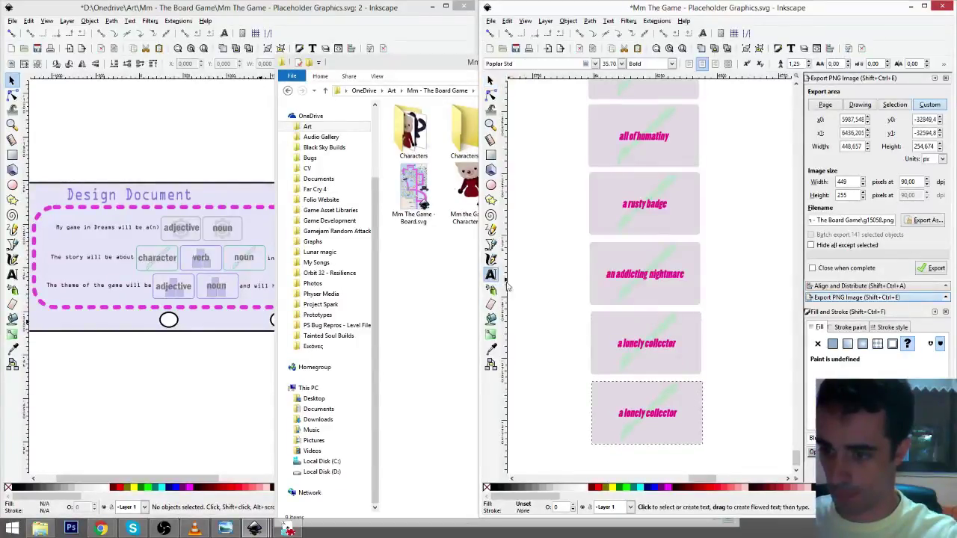
left_click(620, 414)
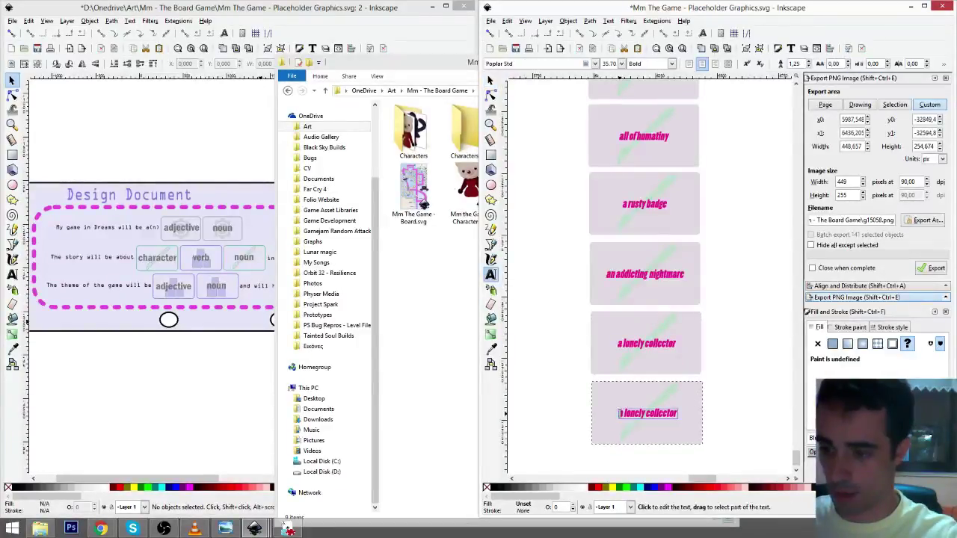
left_click_drag(620, 413, 763, 423)
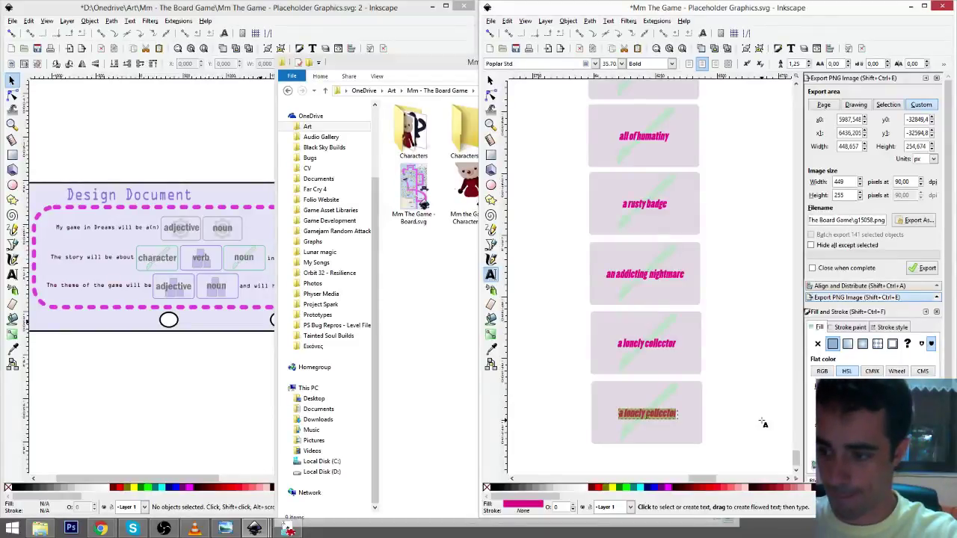
type("a")
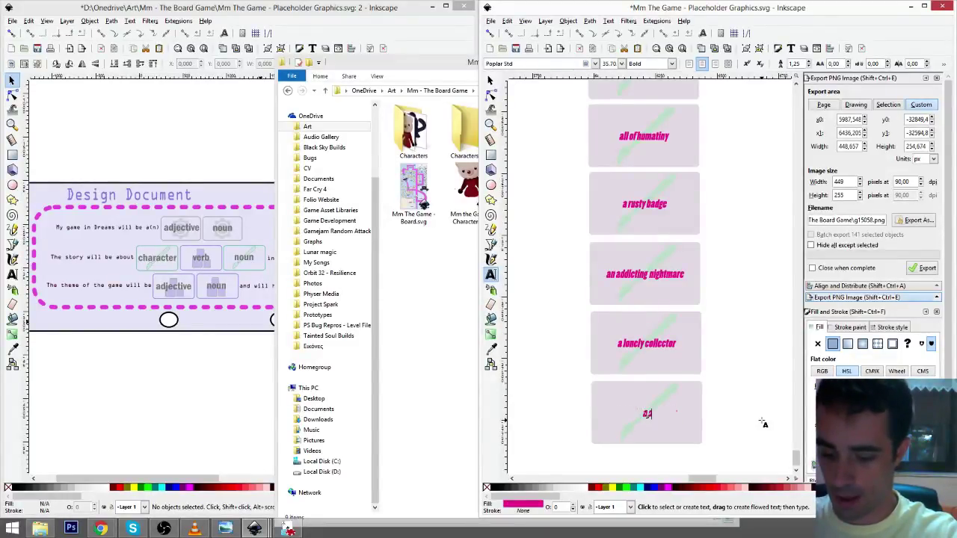
type(" sentient")
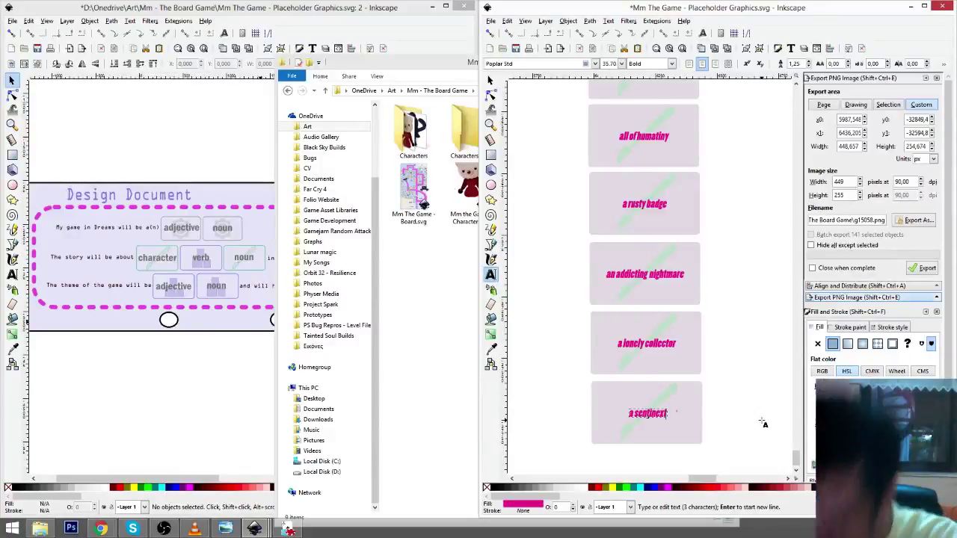
key("BackSpace")
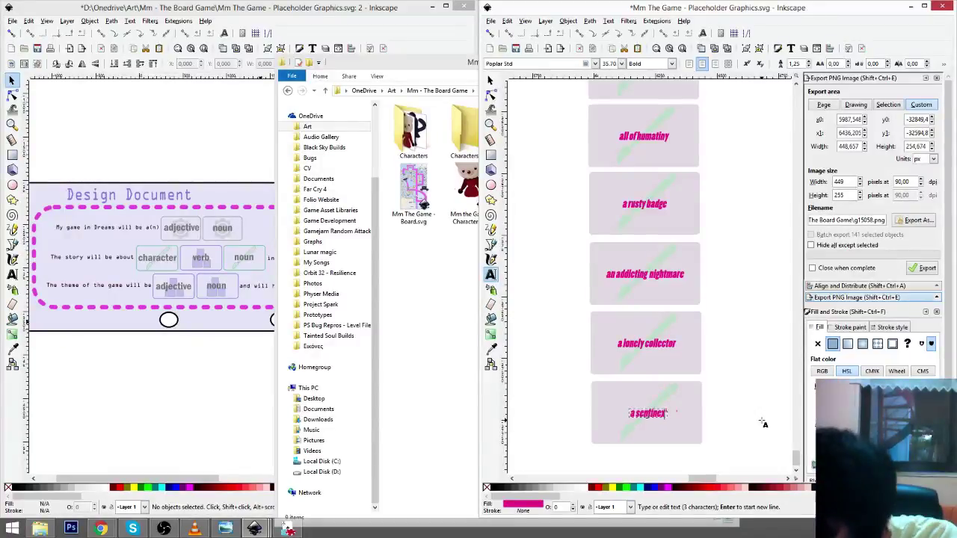
key("ctrl+z")
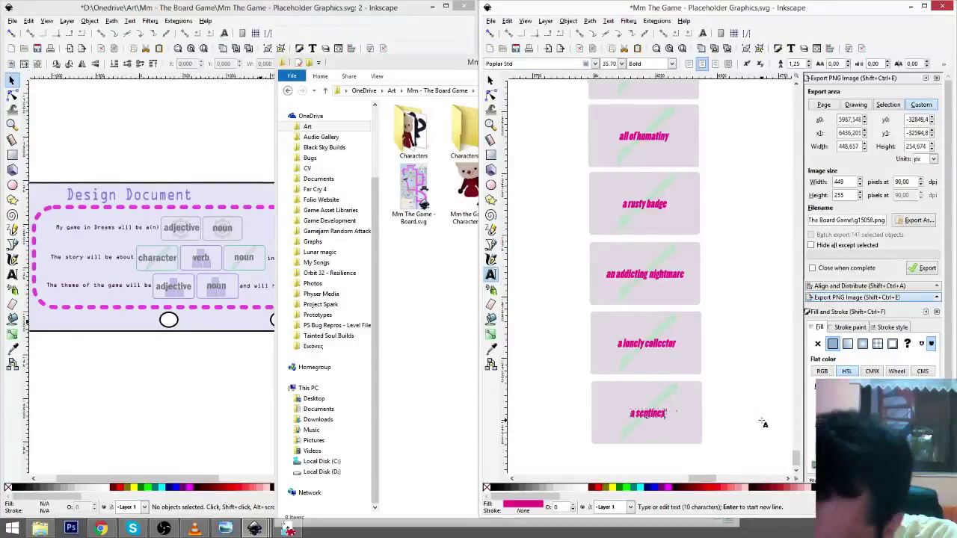
key("BackSpace")
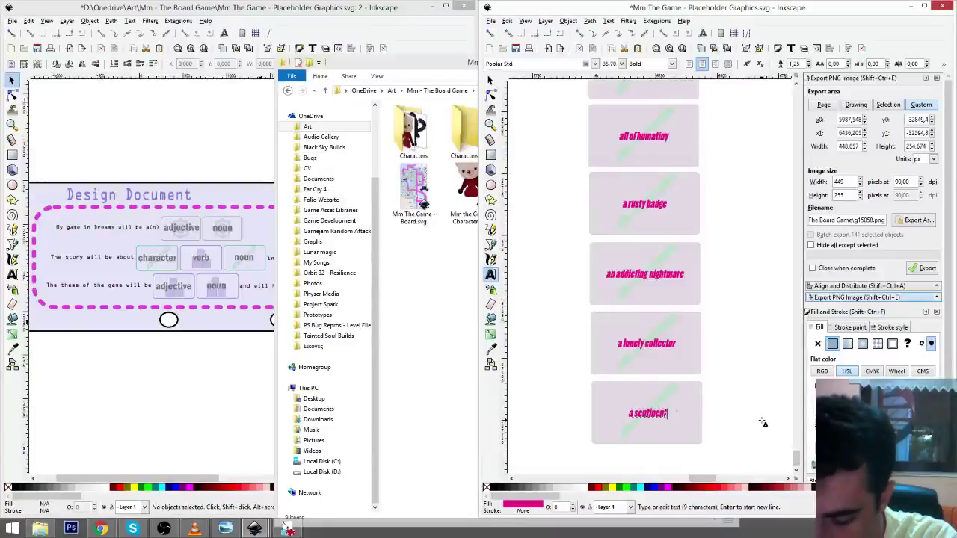
type("t vacuum")
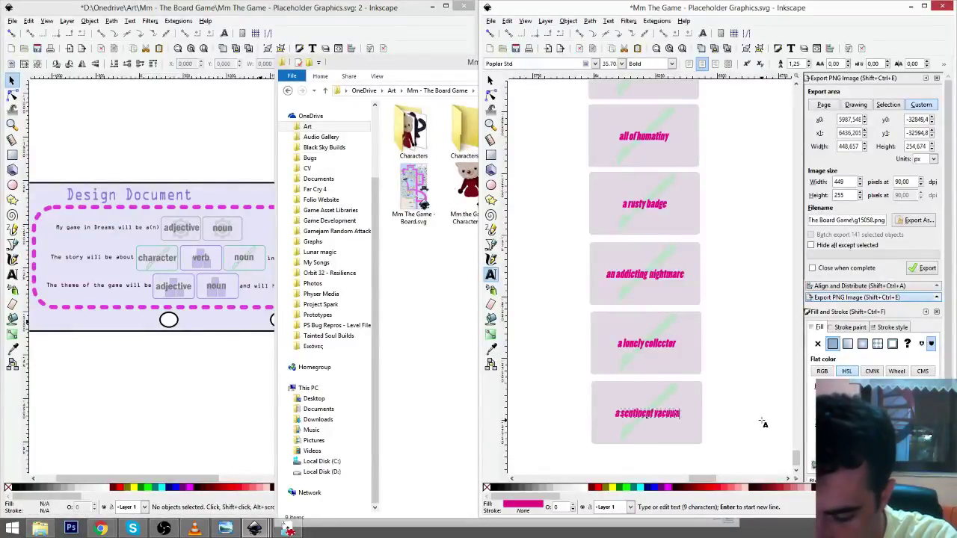
type(" cleaner")
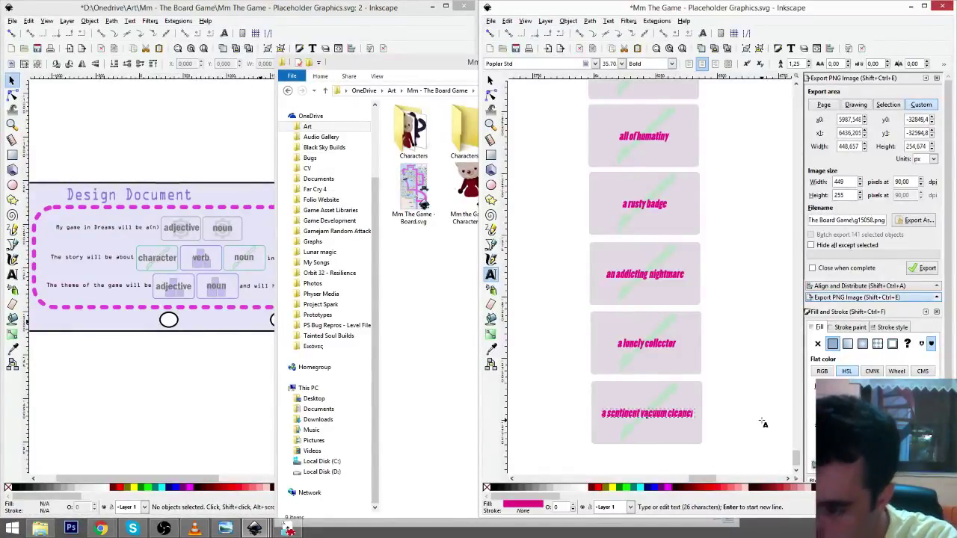
key("F1")
- Duplicate the vacuum cleaner card and place the copy directly below it
left_click(693, 400)
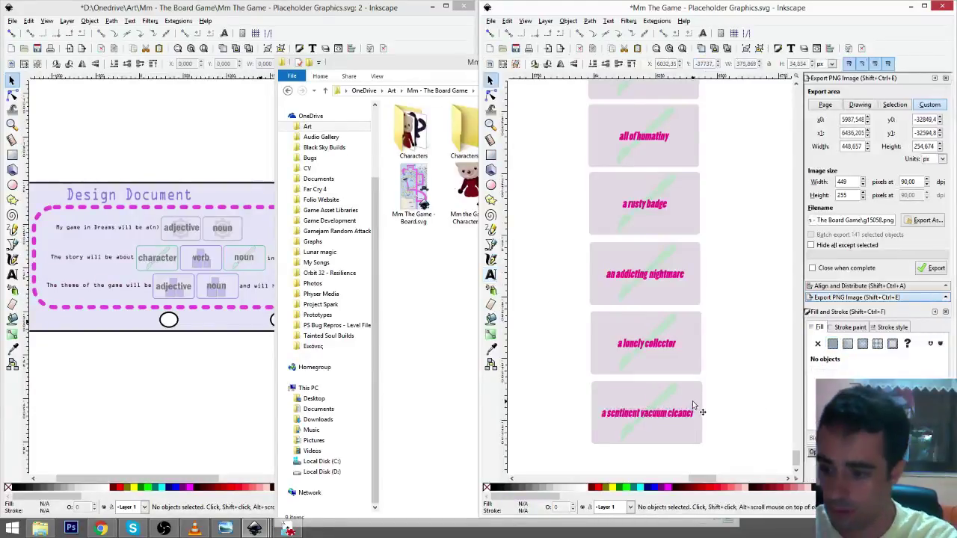
key("ctrl+d")
left_click_drag(696, 394, 702, 443)
scroll(724, 438, "down", 1)
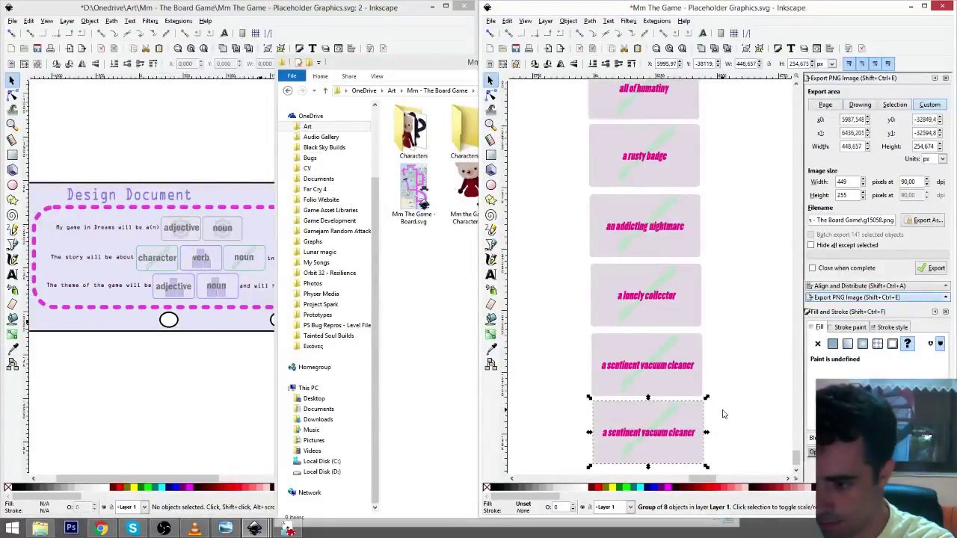
- Delete the extra copy of the "a sentinent vacuum cleaner" card and save the placeholder graphics file
key("Delete")
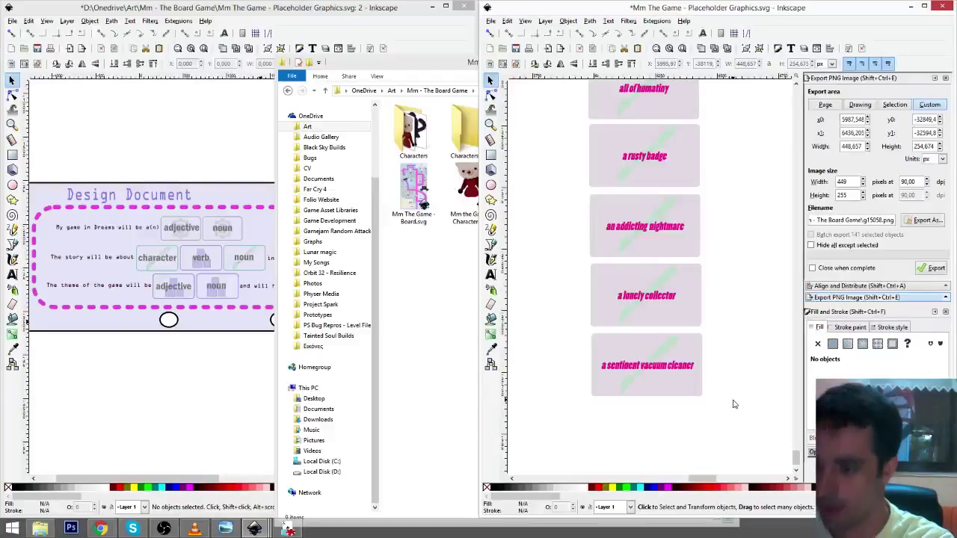
scroll(746, 351, "up", 1)
scroll(748, 300, "down", 4, "ctrl")
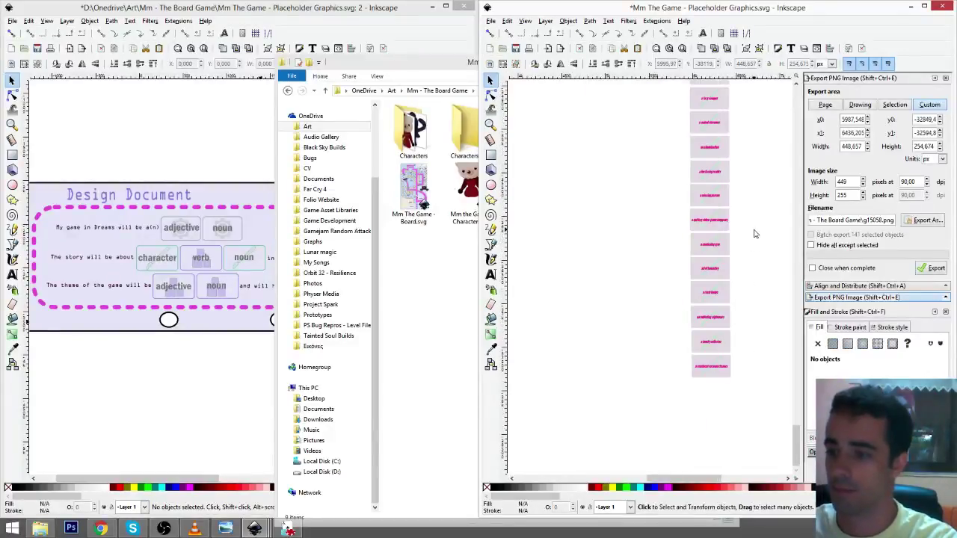
scroll(677, 224, "down", 2, "ctrl")
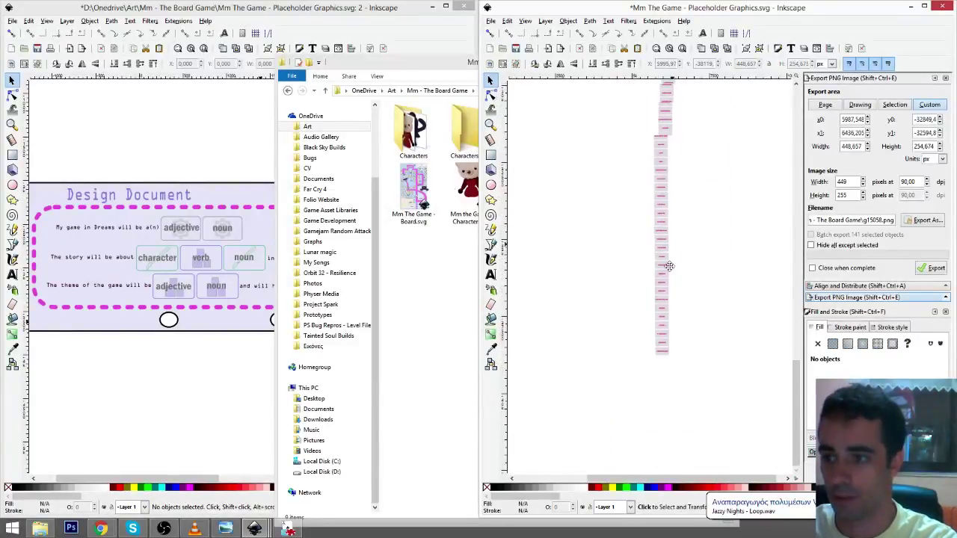
scroll(677, 222, "down", 1, "ctrl")
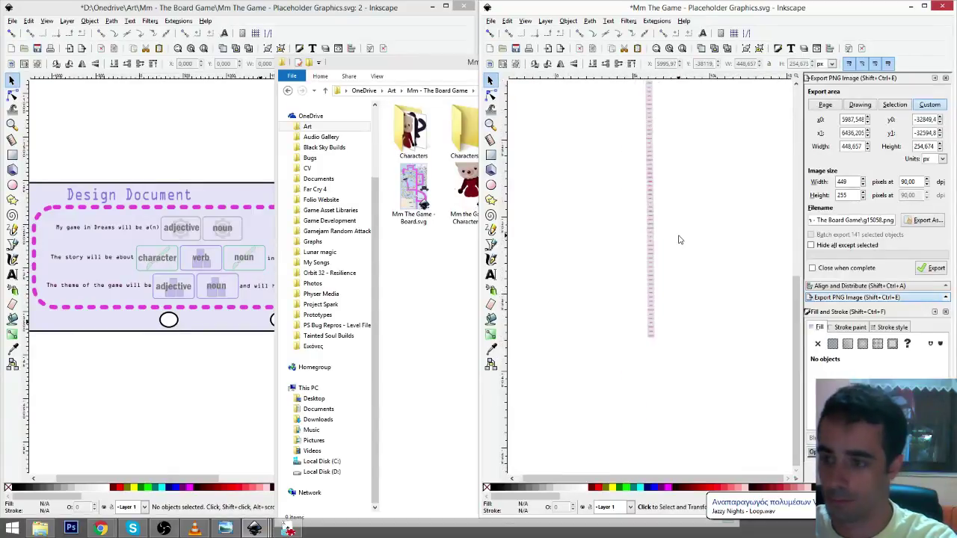
key("ctrl+s")
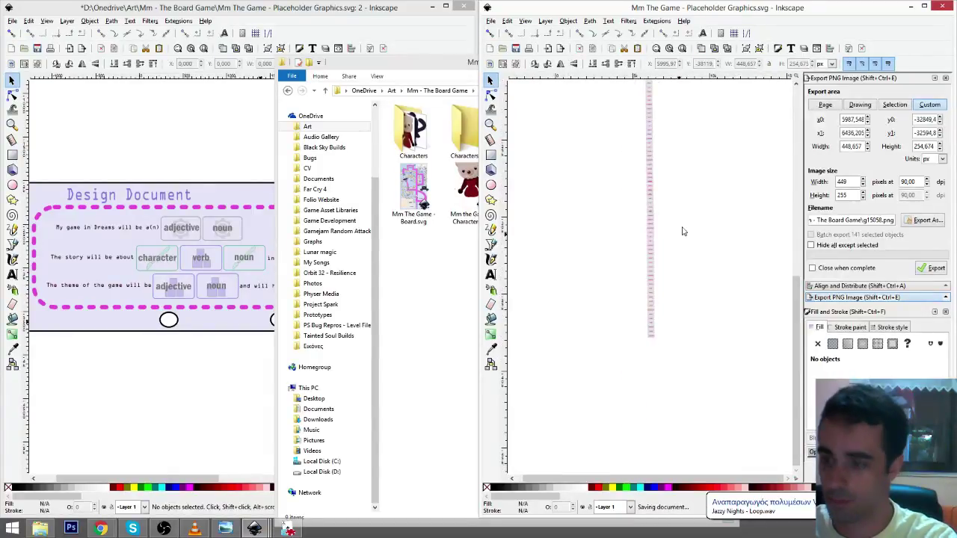
- Select the whole column of character cards with the "ART" back card and batch export the selected objects as PNG images
scroll(683, 231, "down", 2, "ctrl")
left_click_drag(683, 231, 656, 308)
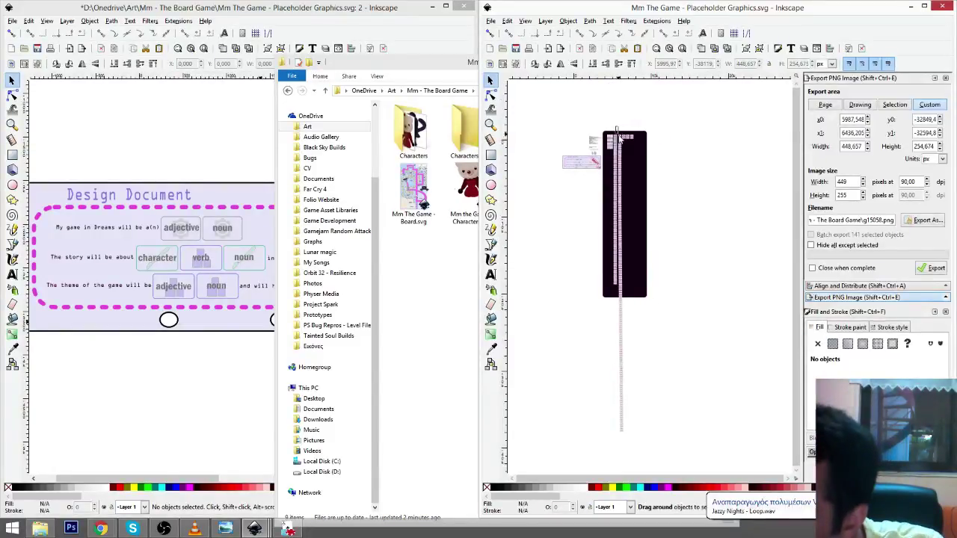
left_click_drag(615, 127, 625, 442)
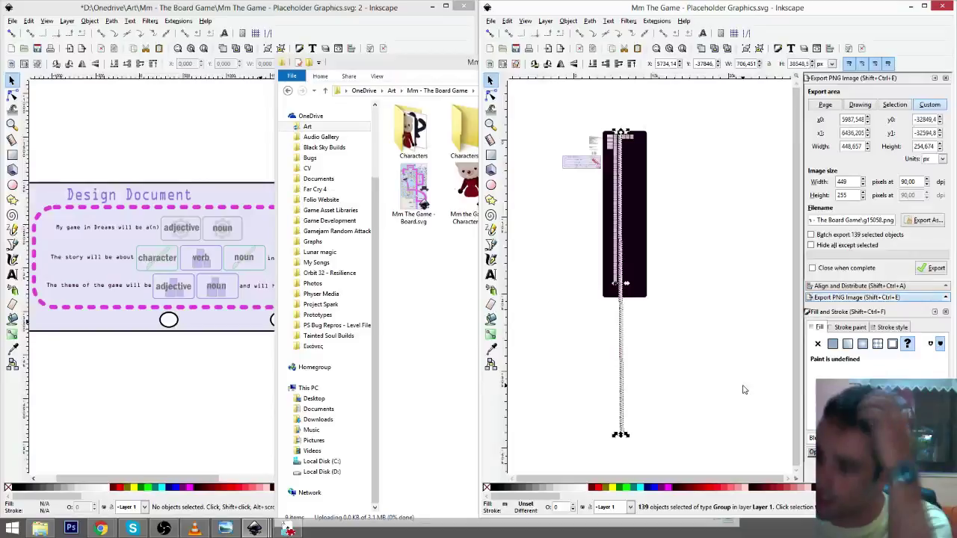
left_click(811, 234)
left_click(931, 268)
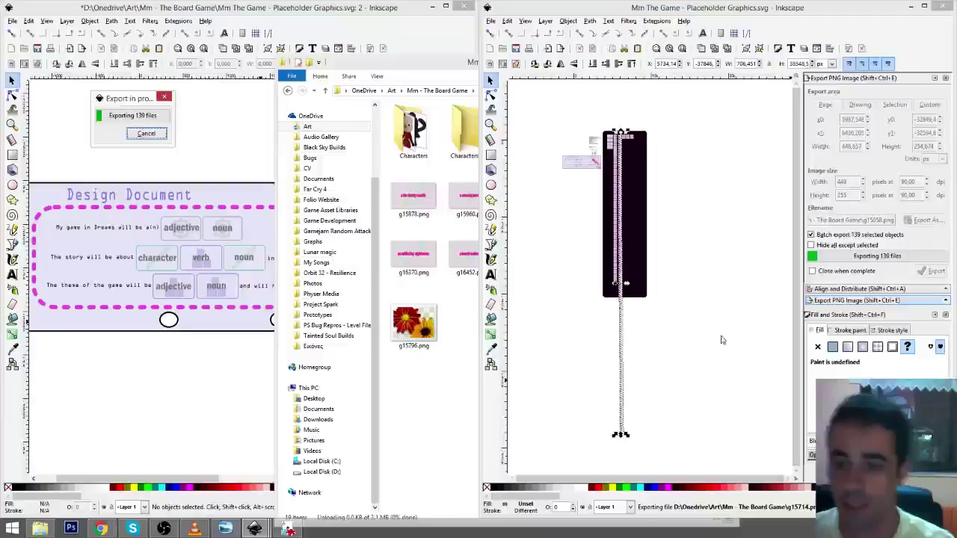
- Switch to File Explorer and move the exported card images from g6110.png through g16534.png into the Characters Deck folder
key("alt+Tab")
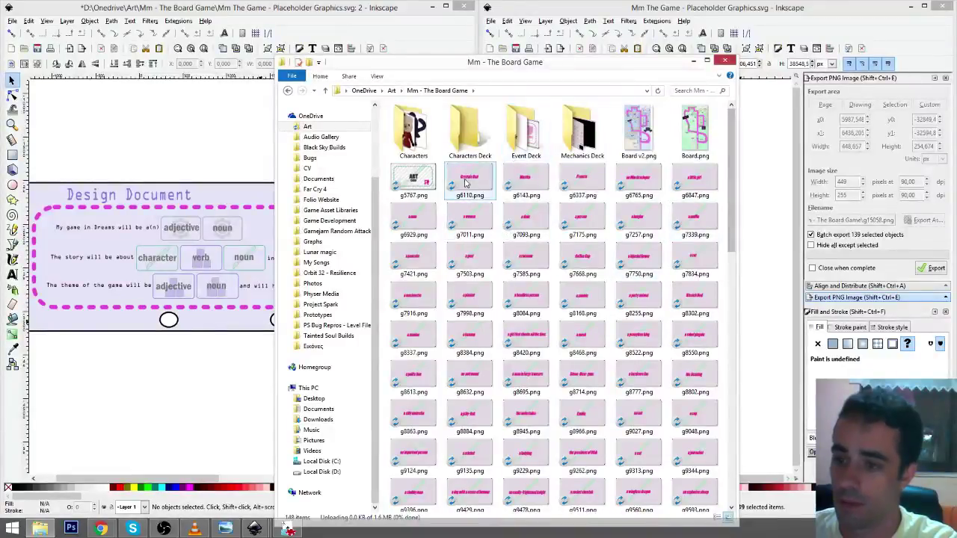
left_click(587, 295)
scroll(586, 294, "down", 10)
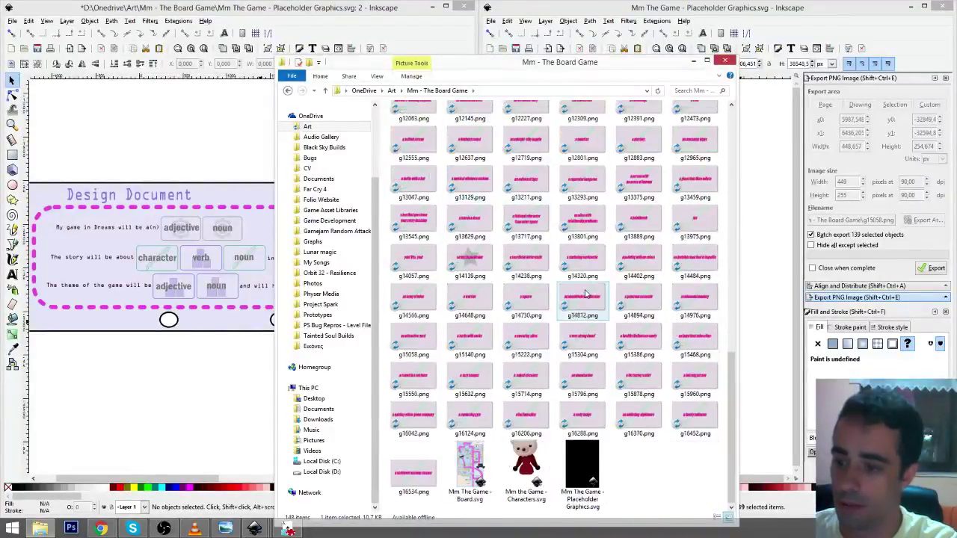
left_click(414, 473, "shift")
scroll(537, 377, "up", 10)
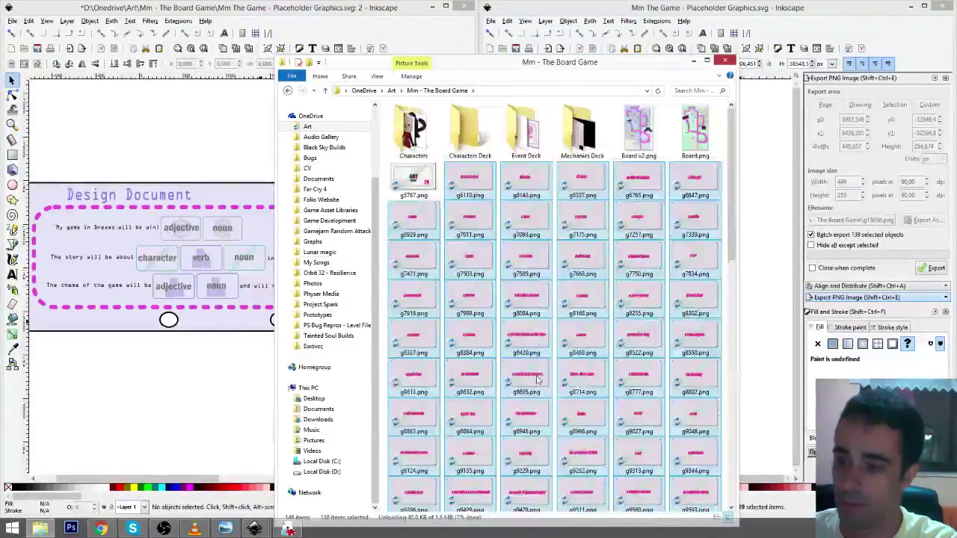
left_click_drag(471, 187, 468, 141)
key("Delete")
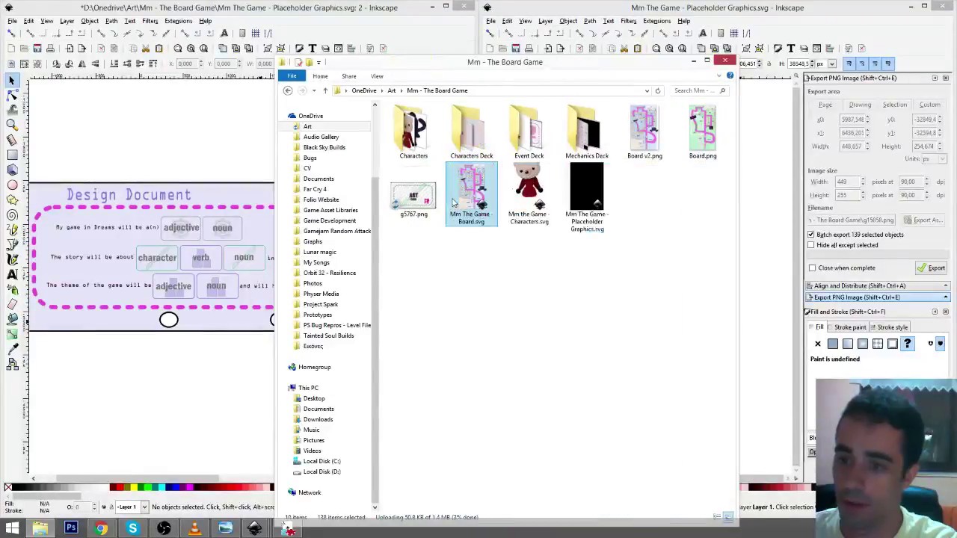
- Rename g5767.png as back.png and move it into the Characters Deck folder
left_click(417, 196)
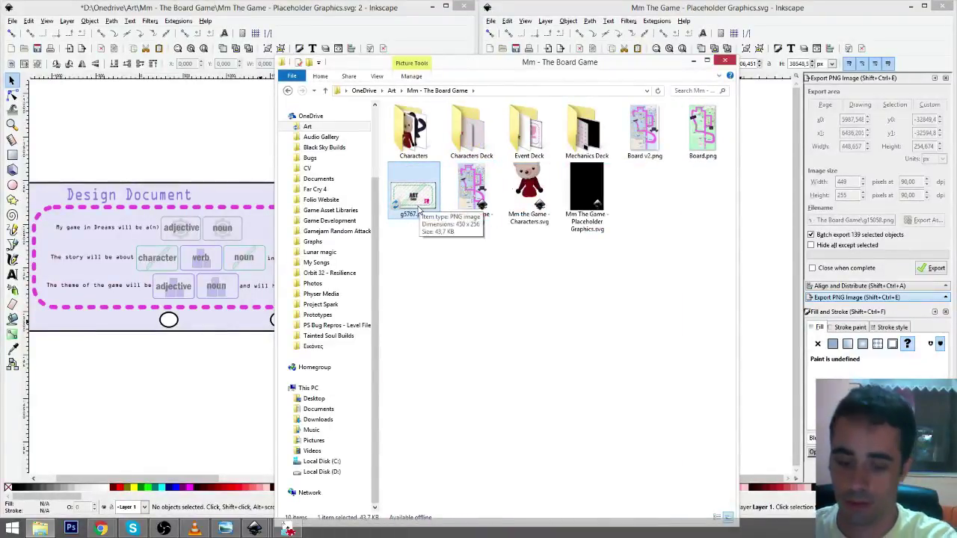
key("F2")
type("back")
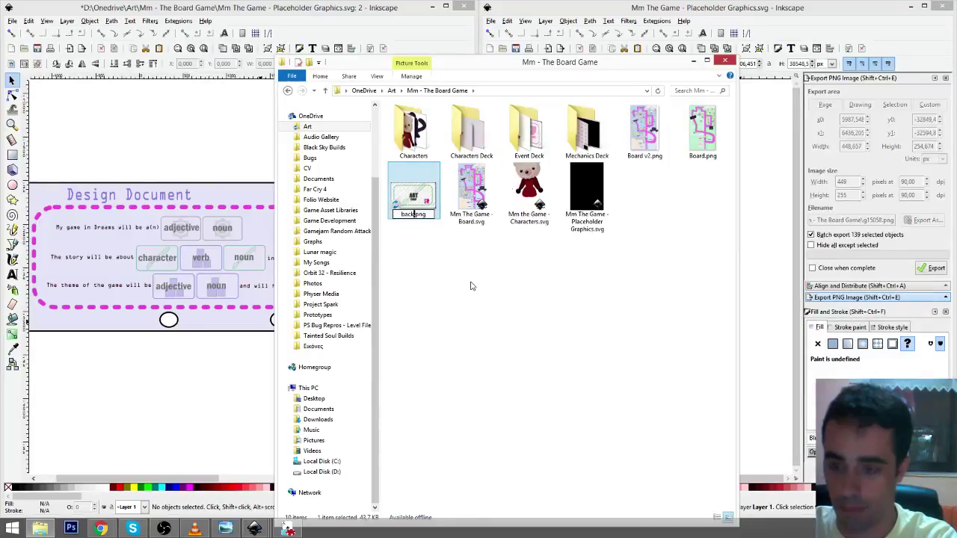
key("Return")
left_click_drag(644, 132, 474, 135)
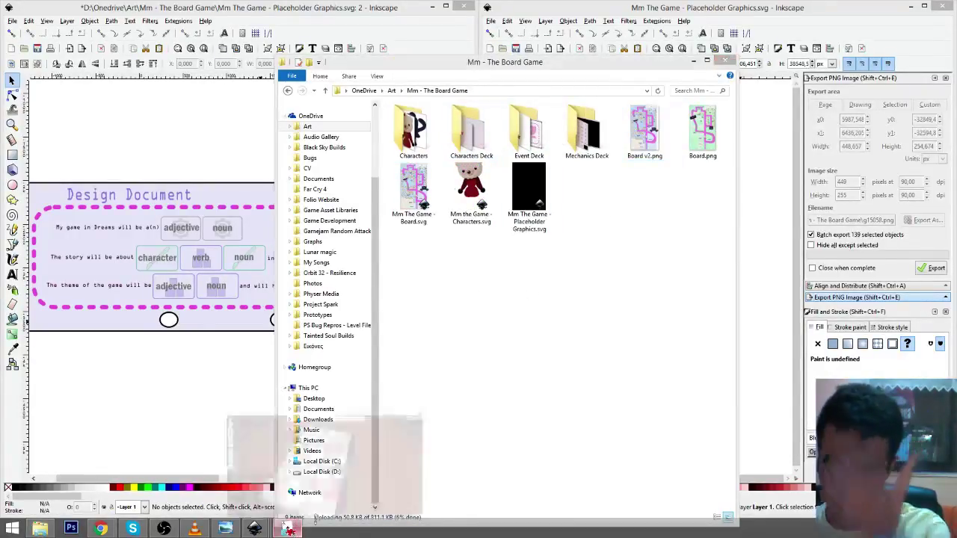
- Look at the game table in Tabletop Simulator, and check the card images in File Explorer's Characters Deck folder
left_click(288, 528)
right_click(684, 283)
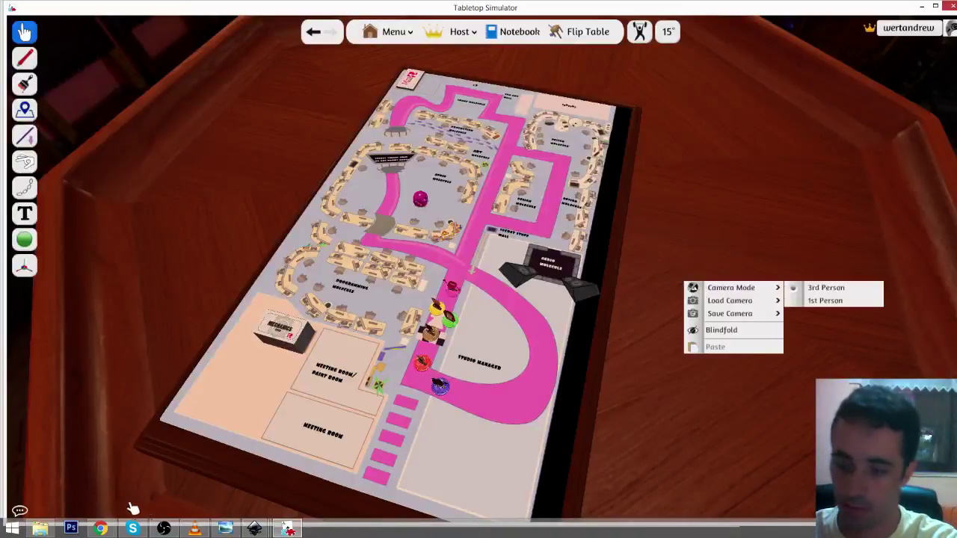
left_click(40, 529)
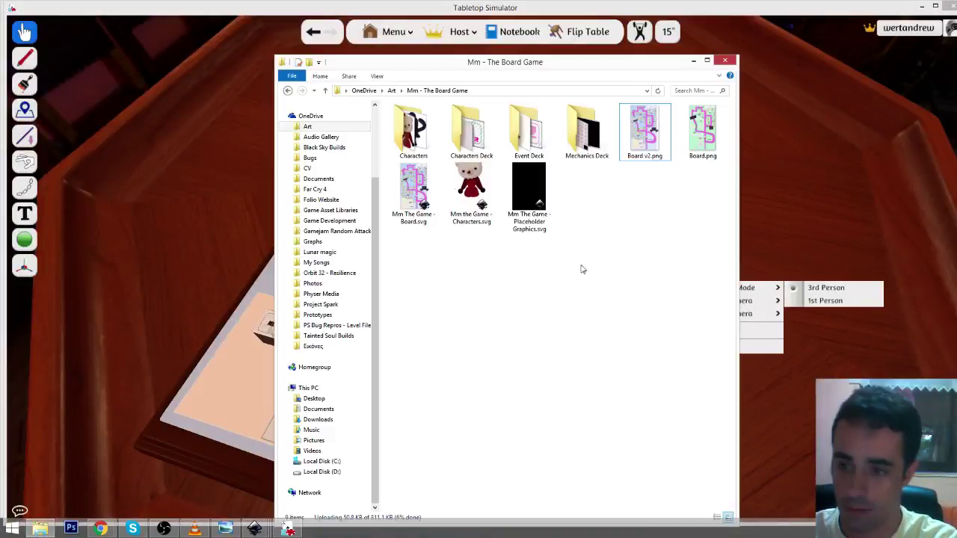
left_click(473, 143)
double_click(472, 139)
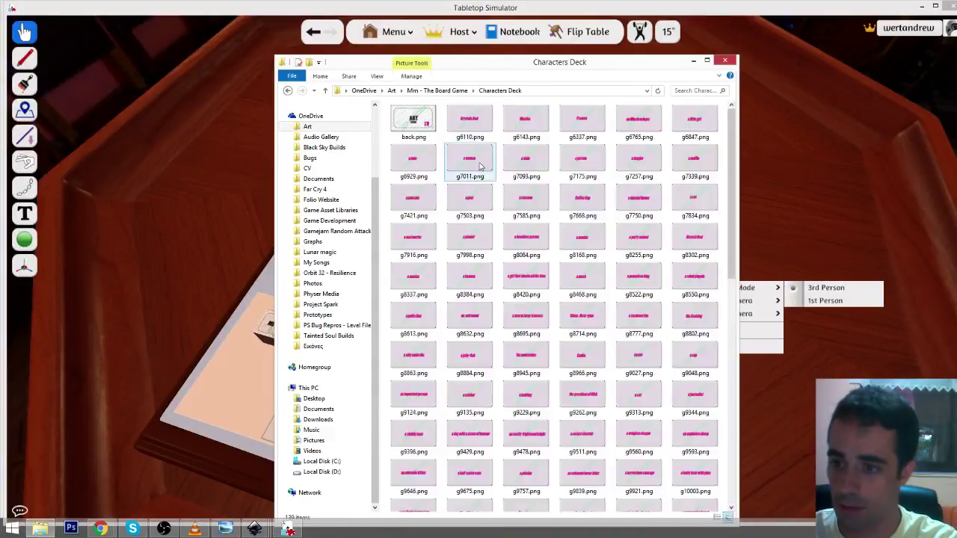
left_click(288, 91)
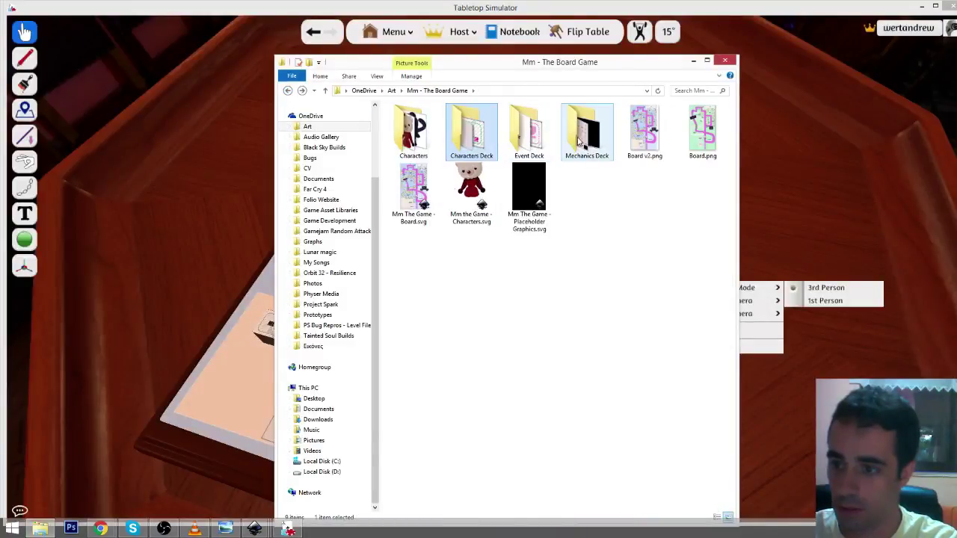
- Open Mechanics Deck Part 1.tsdb from the Mechanics Deck folder in TTS Deck Editor and return File Explorer to the Characters Deck folder
double_click(587, 127)
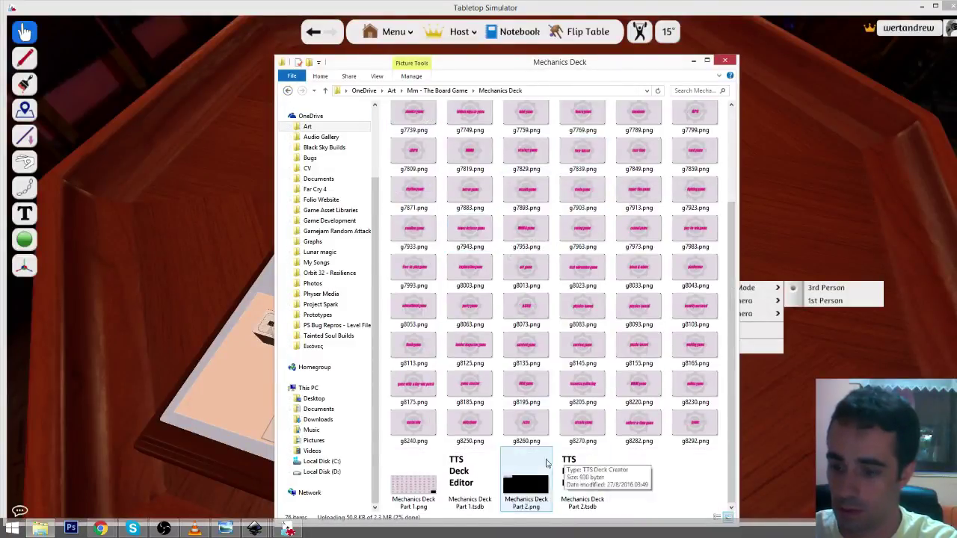
left_click(469, 477)
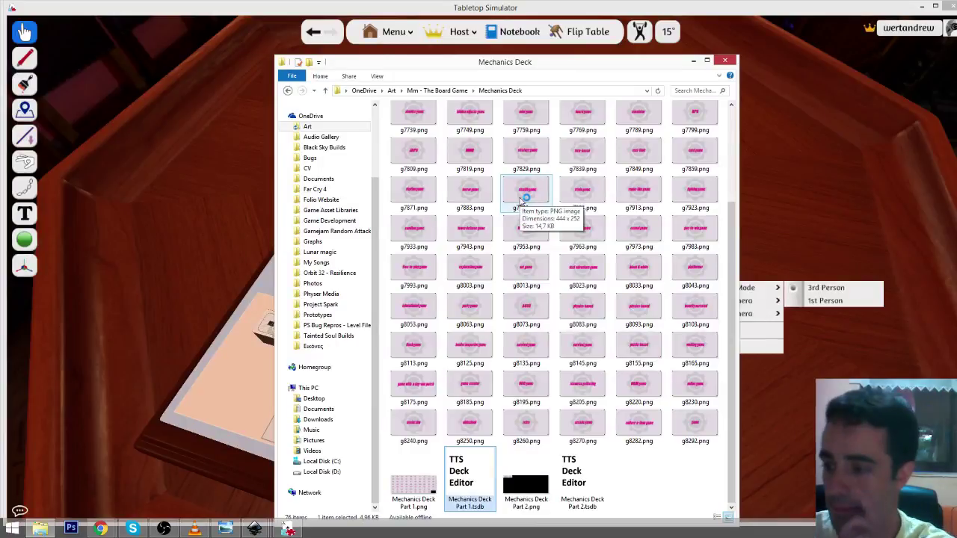
left_click(288, 90)
double_click(474, 126)
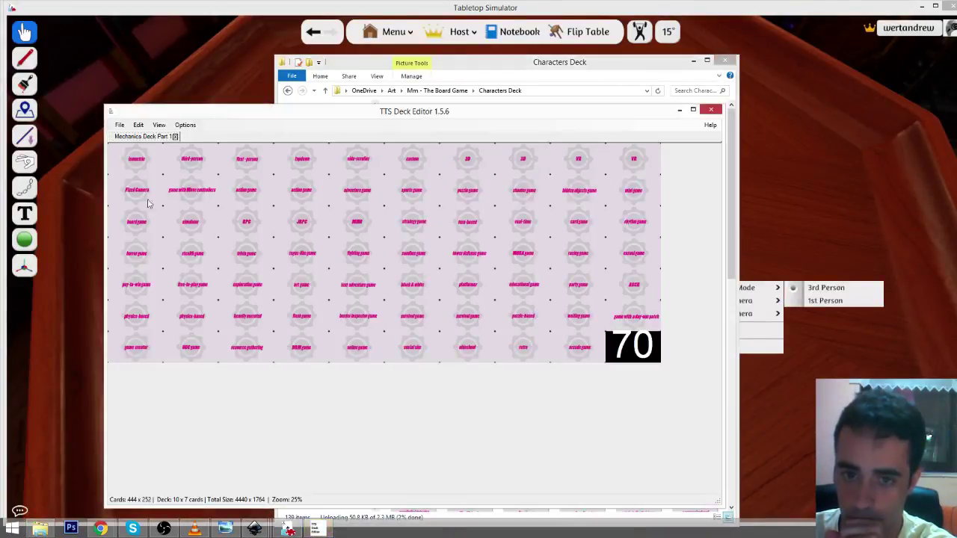
- Create a new deck in TTS Deck Editor and close the Mechanics Deck Part 1 deck
left_click(120, 126)
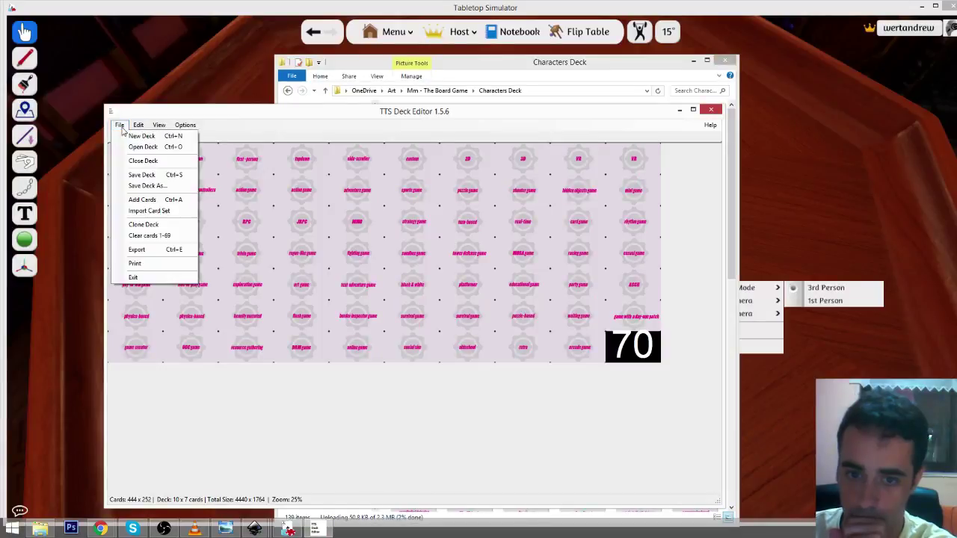
left_click(142, 136)
left_click(175, 137)
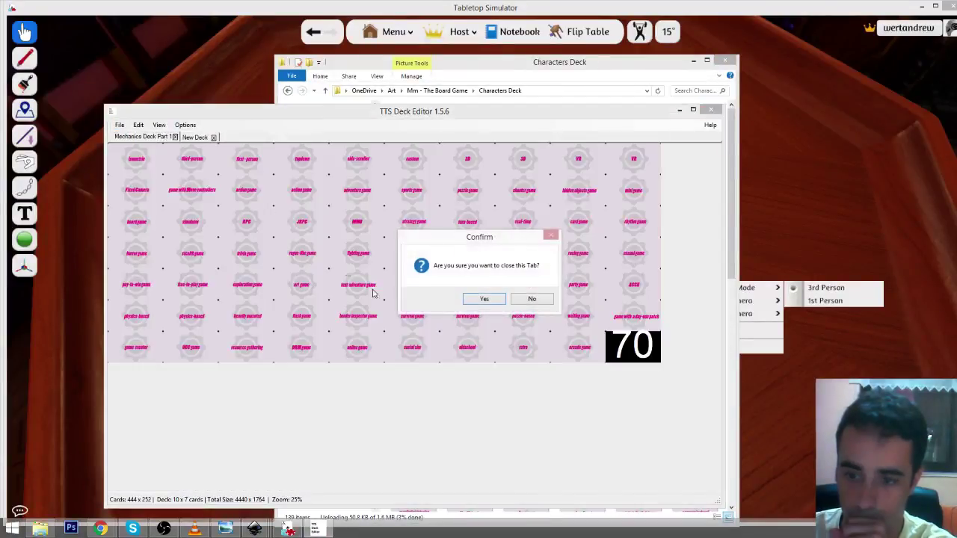
left_click(483, 299)
- Add Characters Deck images g6110.png through g16534.png as cards with a deck size of 10 by 7, and view the second new deck
left_click(120, 125)
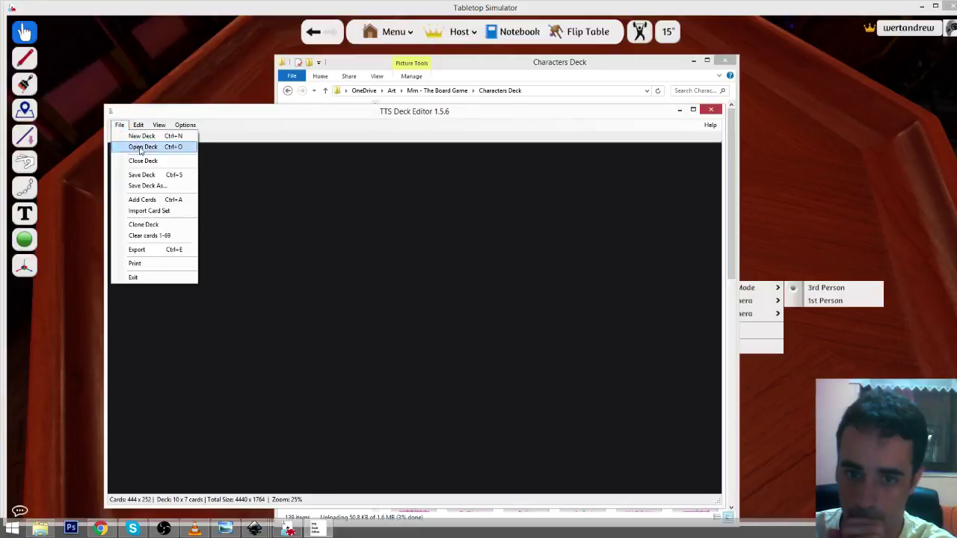
left_click(167, 203)
left_click(271, 142)
double_click(246, 199)
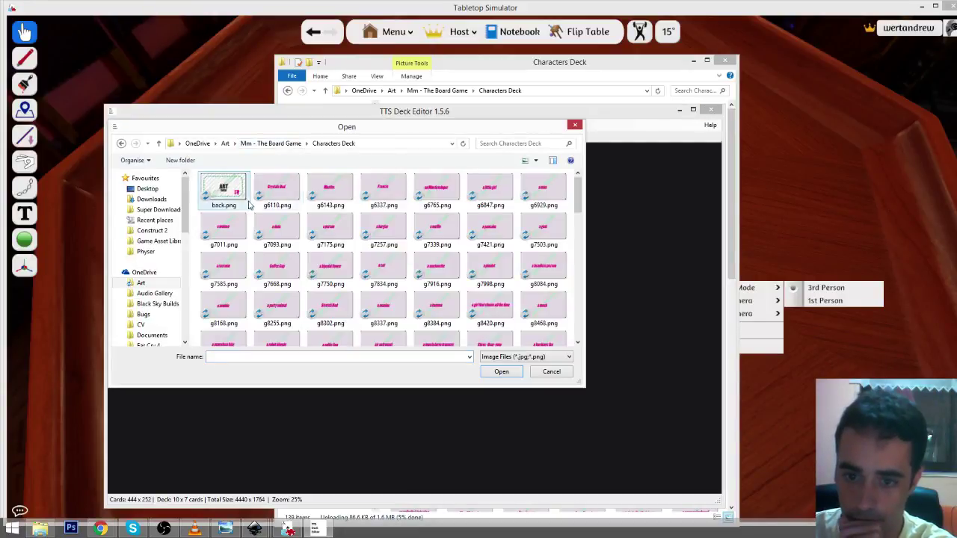
left_click(275, 193)
scroll(419, 292, "down", 10)
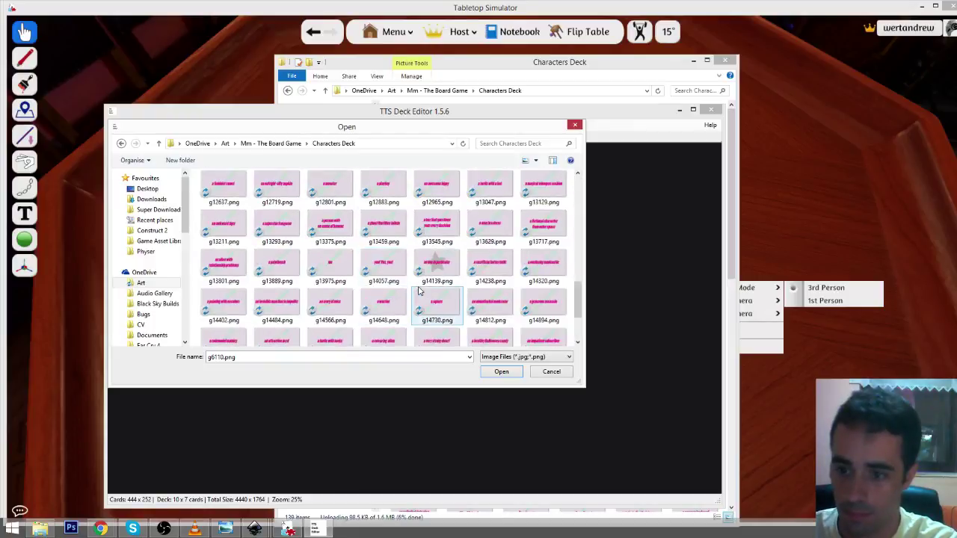
scroll(419, 292, "down", 3)
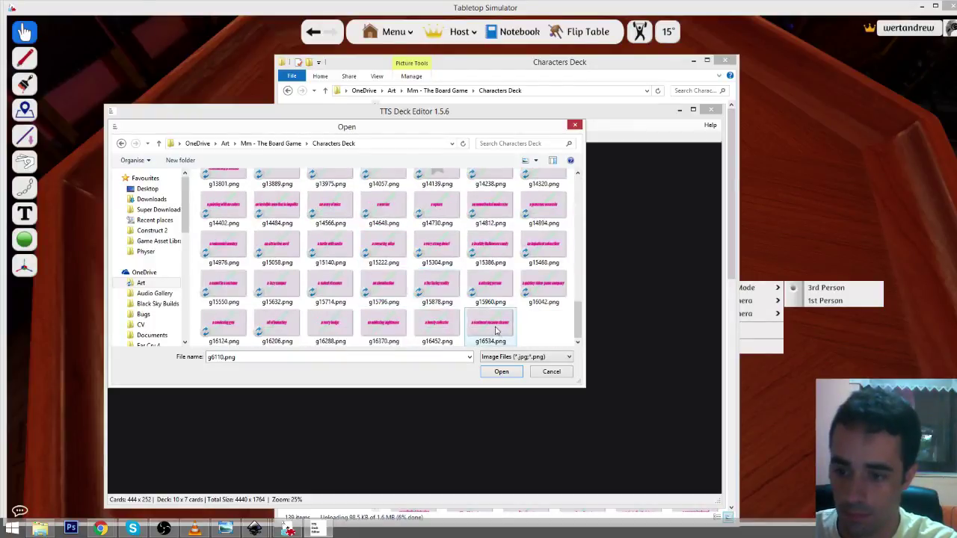
left_click(495, 329, "shift")
scroll(462, 335, "up", 10)
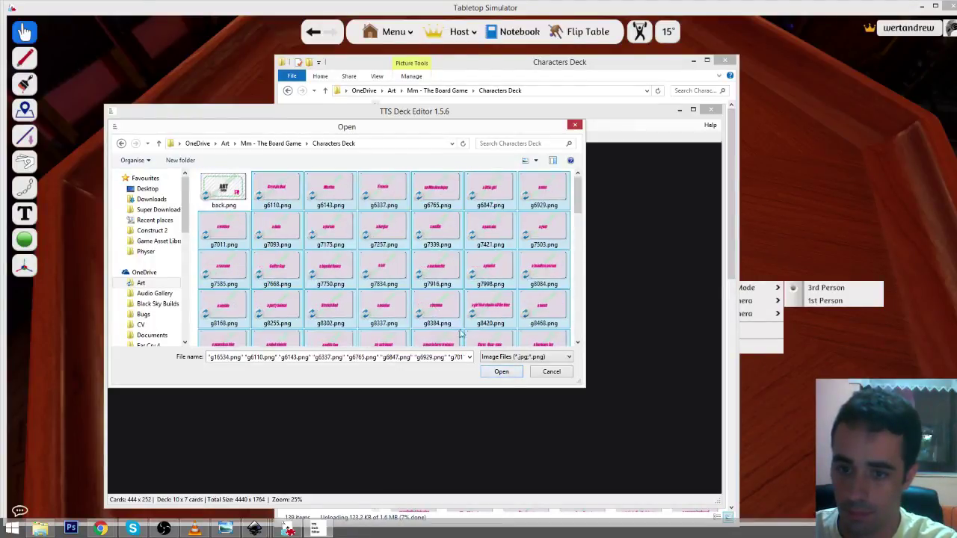
left_click(498, 371)
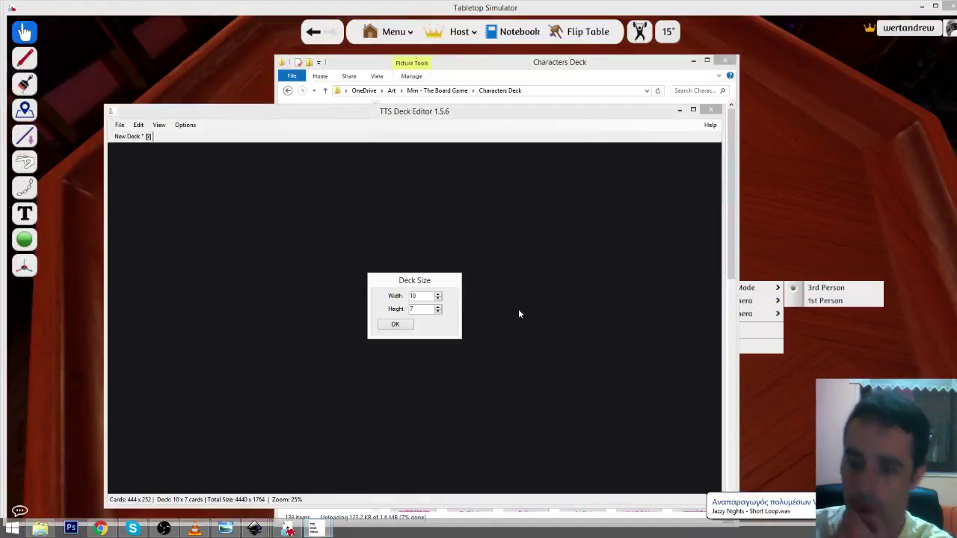
left_click(408, 326)
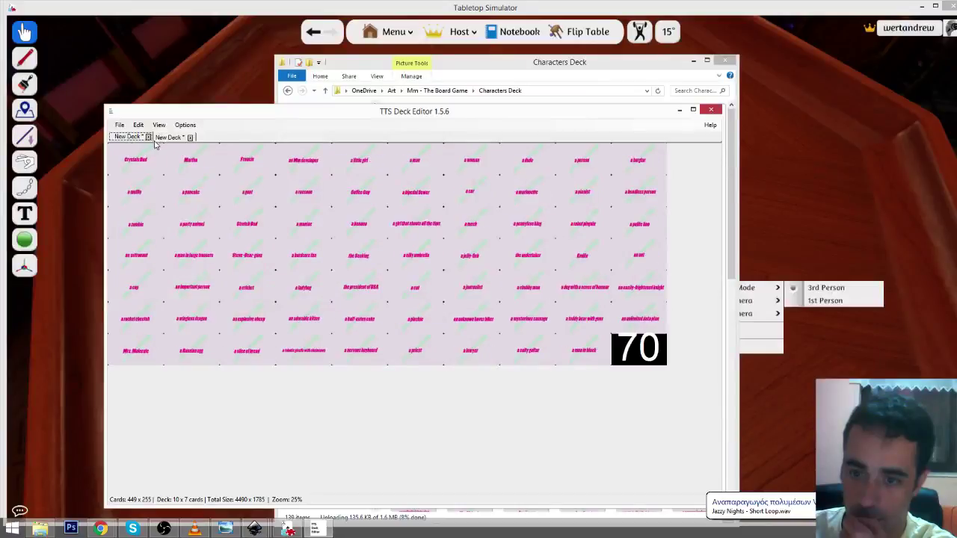
left_click(171, 138)
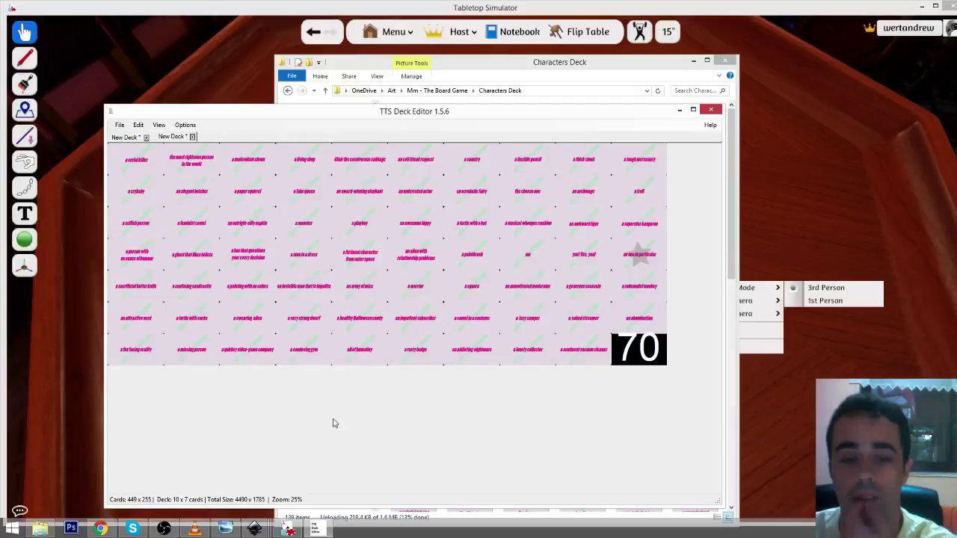
- Work out 138 divided by 2 in Calculator and return to TTS Deck Editor on the desktop
key("super")
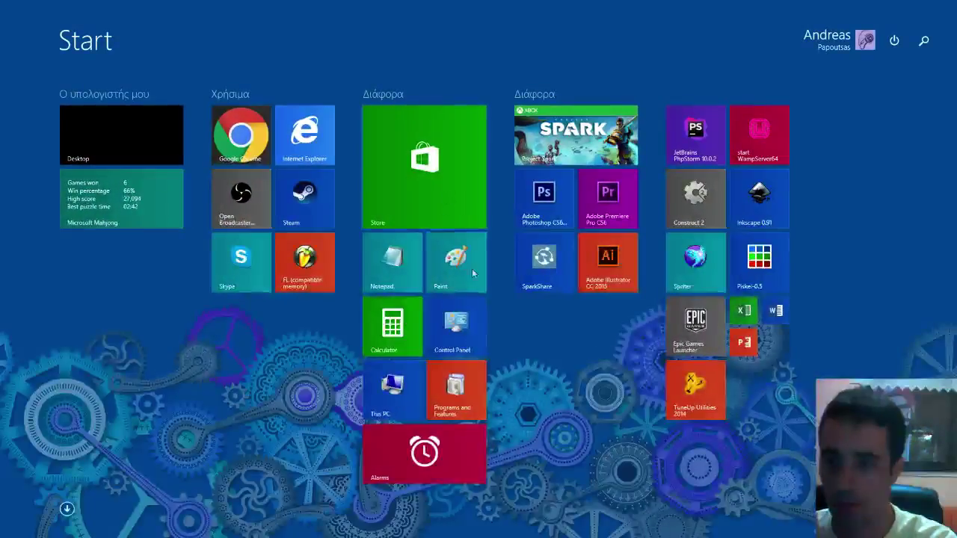
left_click(388, 335)
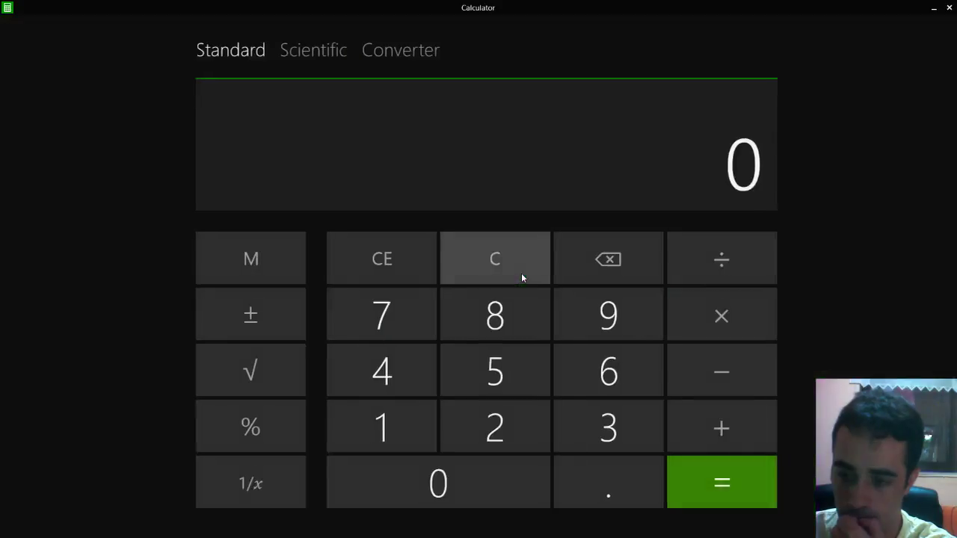
left_click(396, 424)
left_click(571, 427)
left_click(495, 320)
left_click(718, 271)
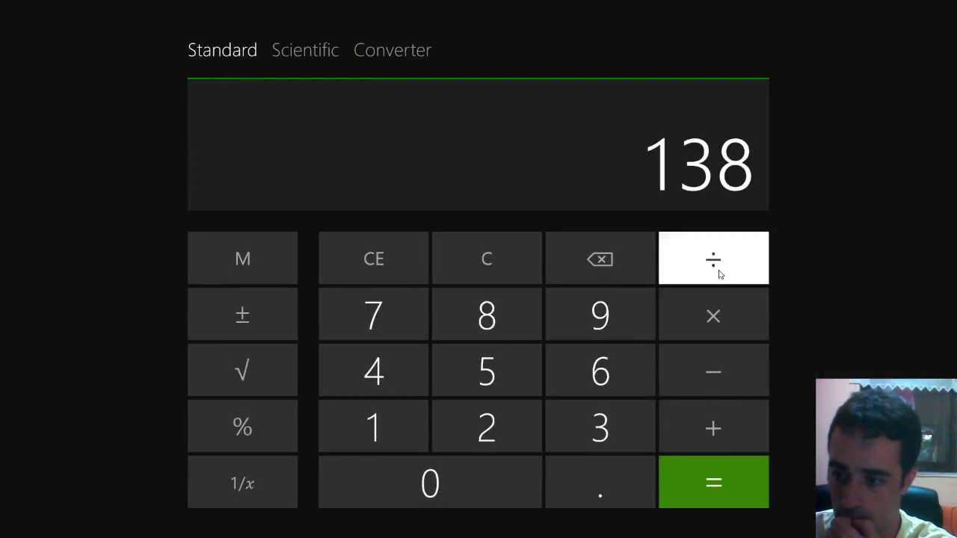
left_click(489, 423)
left_click(668, 476)
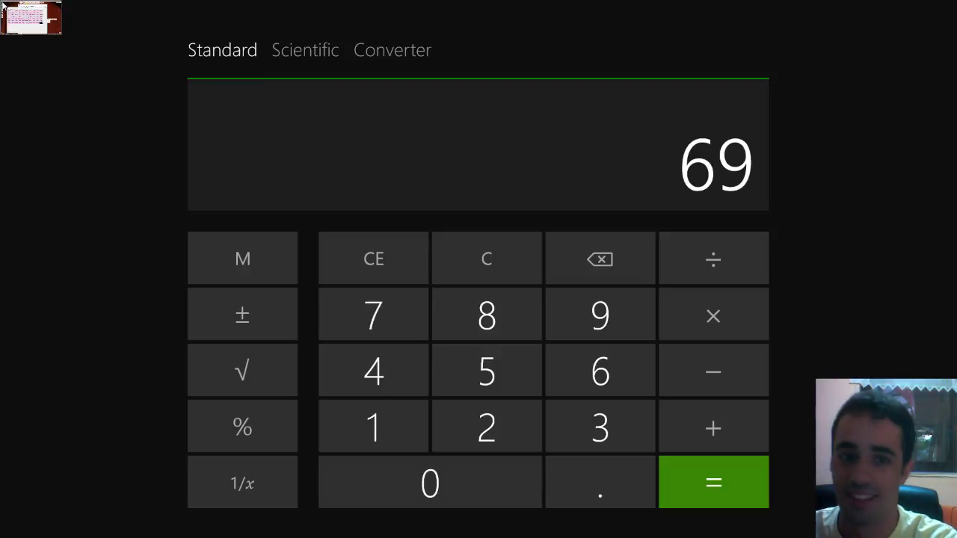
left_click(3, 4)
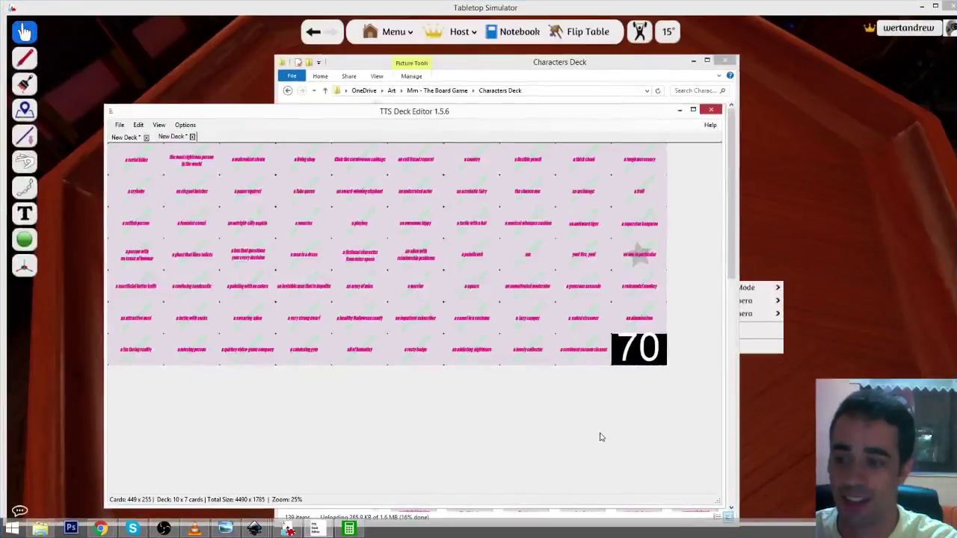
- Export the first new deck, without uploading it, as the PNG file Characters Deck Part 1 in the Characters Deck folder
left_click(124, 138)
left_click(172, 139)
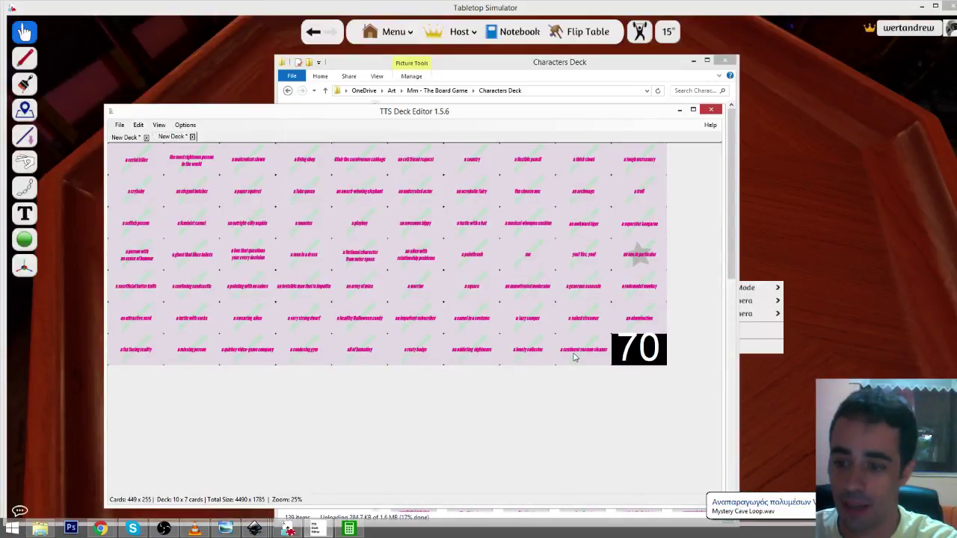
left_click(131, 138)
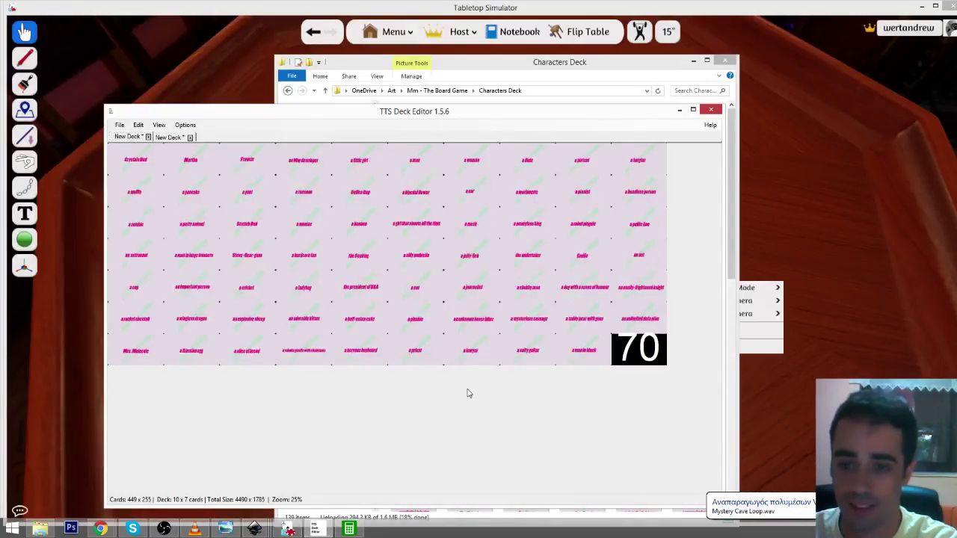
left_click(119, 126)
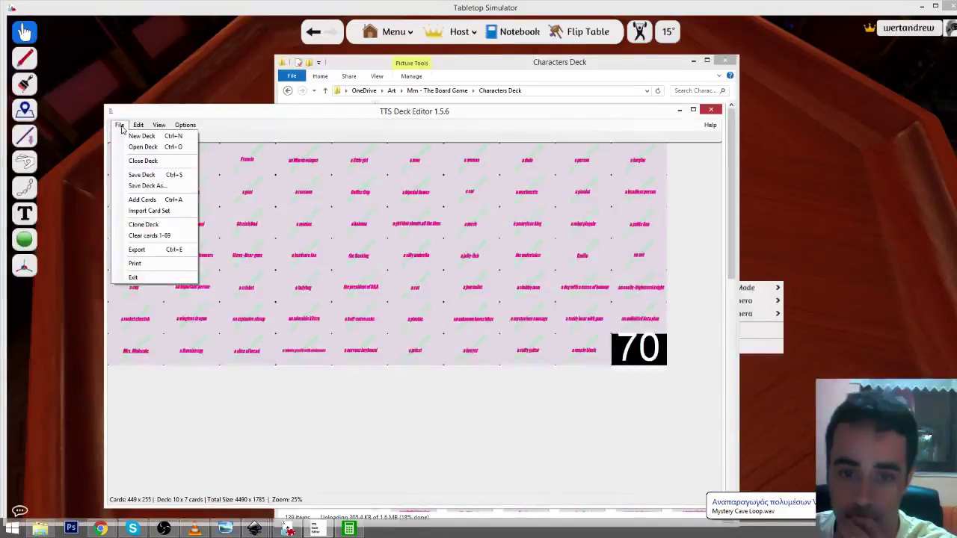
left_click(157, 249)
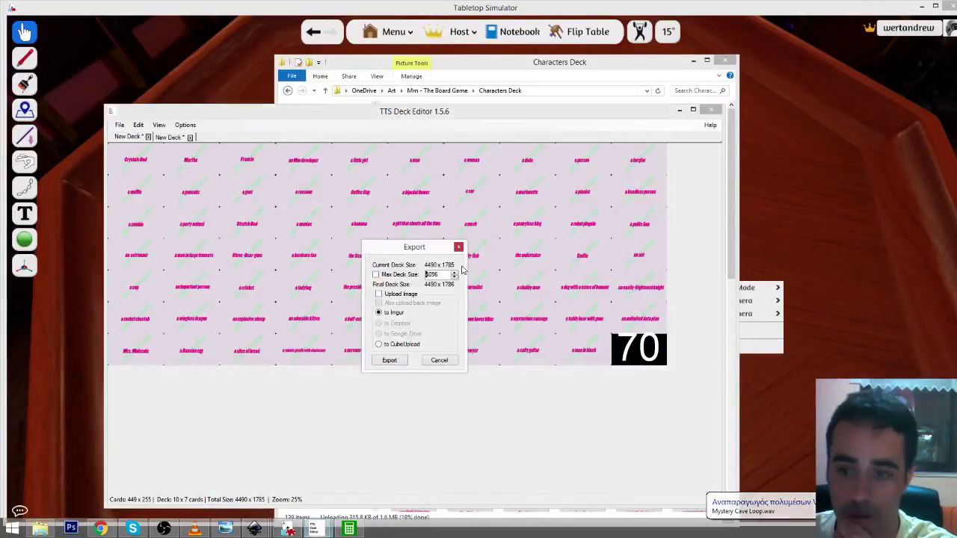
left_click(400, 361)
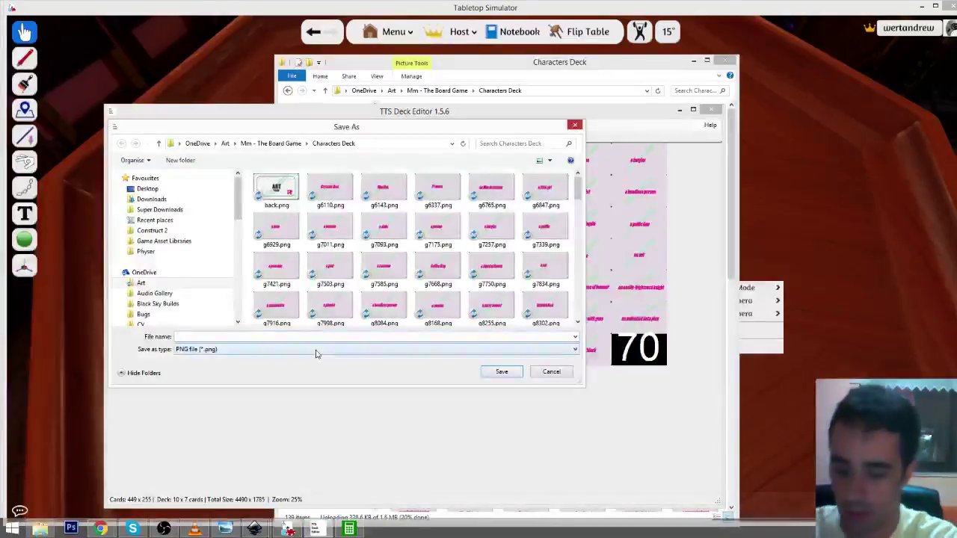
type("Characters")
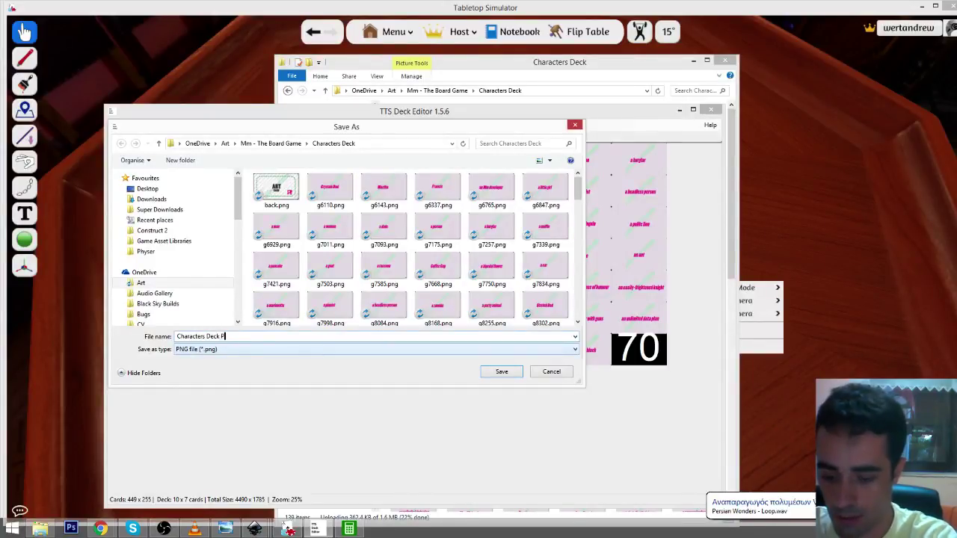
type(" Deck P")
key("Return")
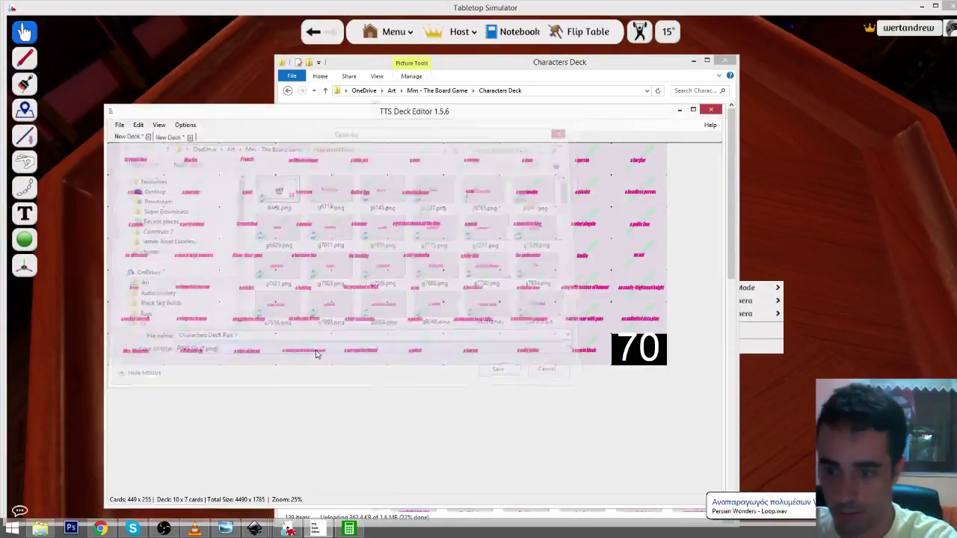
- Save the first new deck as the deck file Characters Deck Part 1 in the Characters Deck folder
left_click(120, 125)
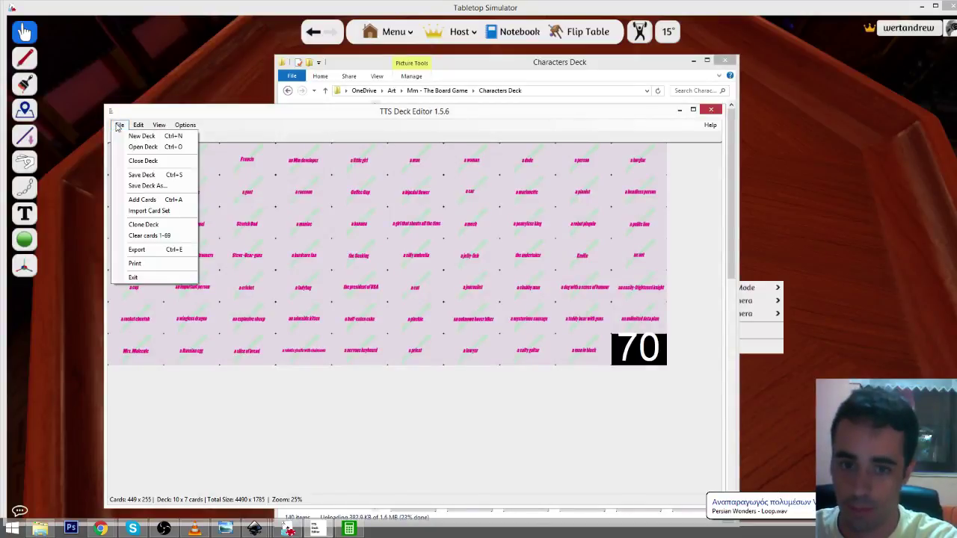
left_click(139, 199)
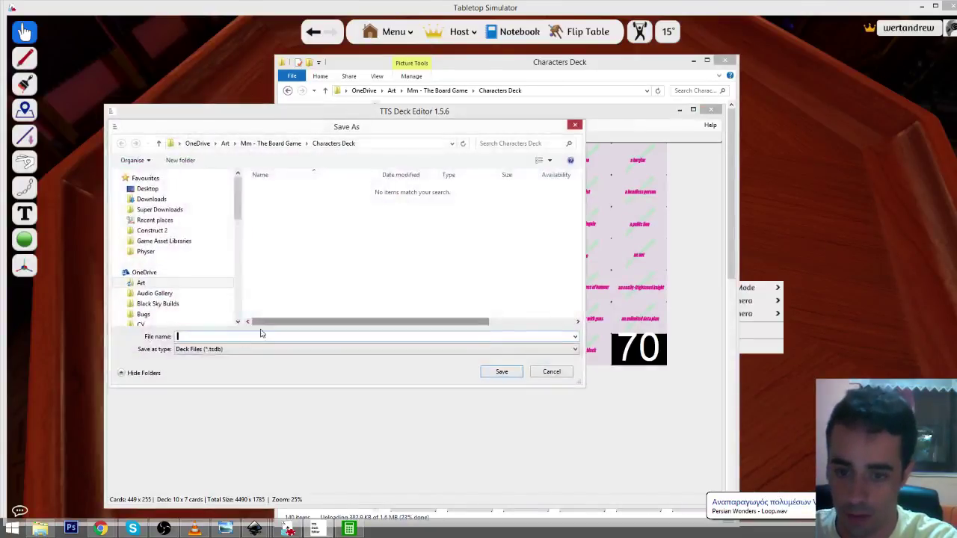
type("Characte")
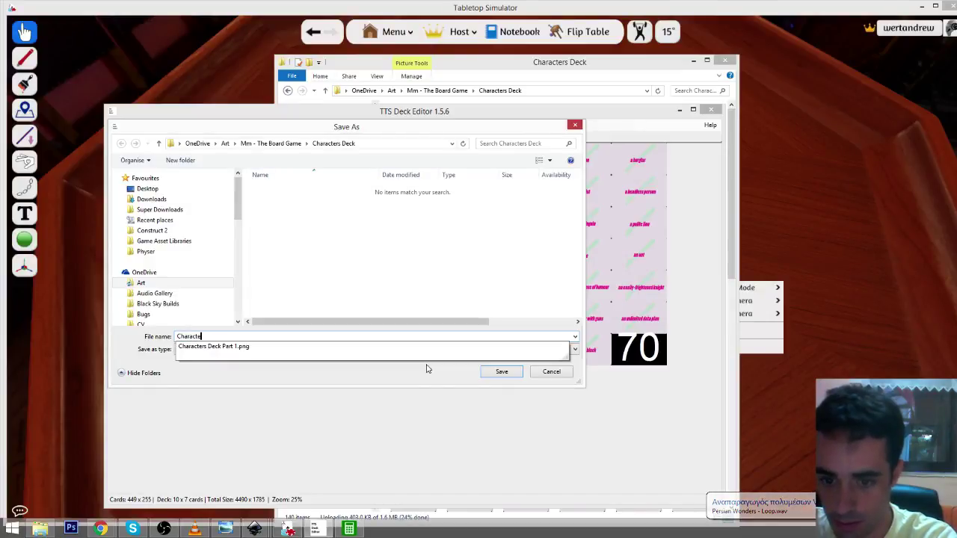
key("Down")
key("shift+Left")
key("shift+Left")
key("shift+Left")
key("shift+Left")
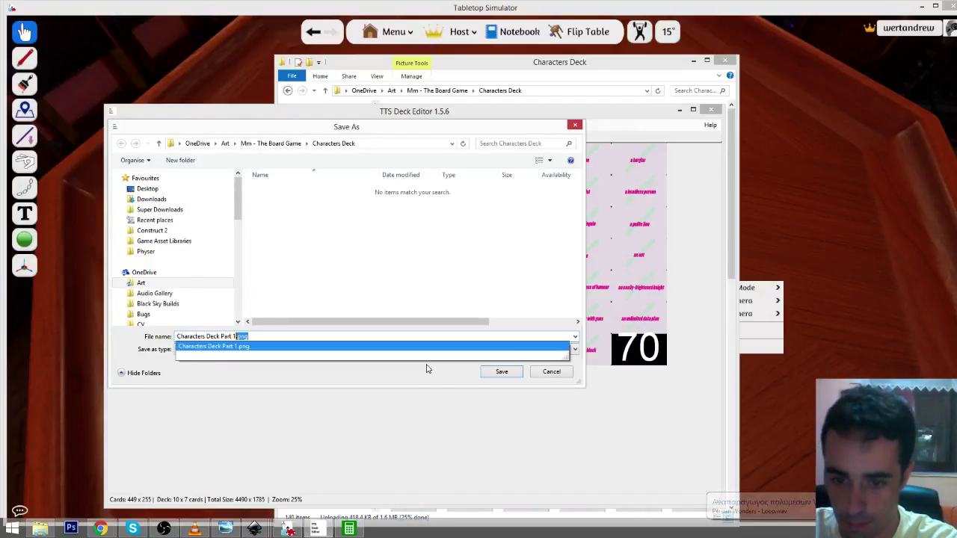
key("BackSpace")
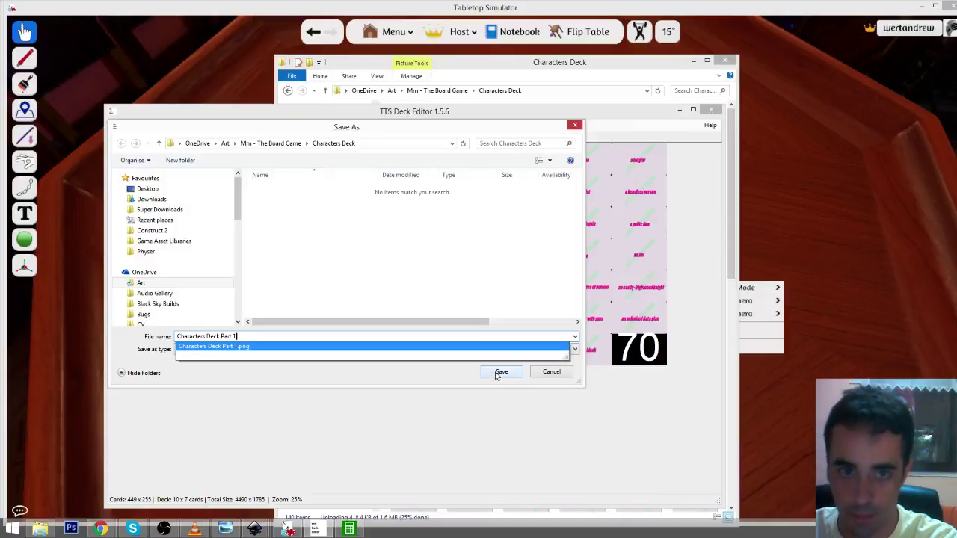
left_click(497, 373)
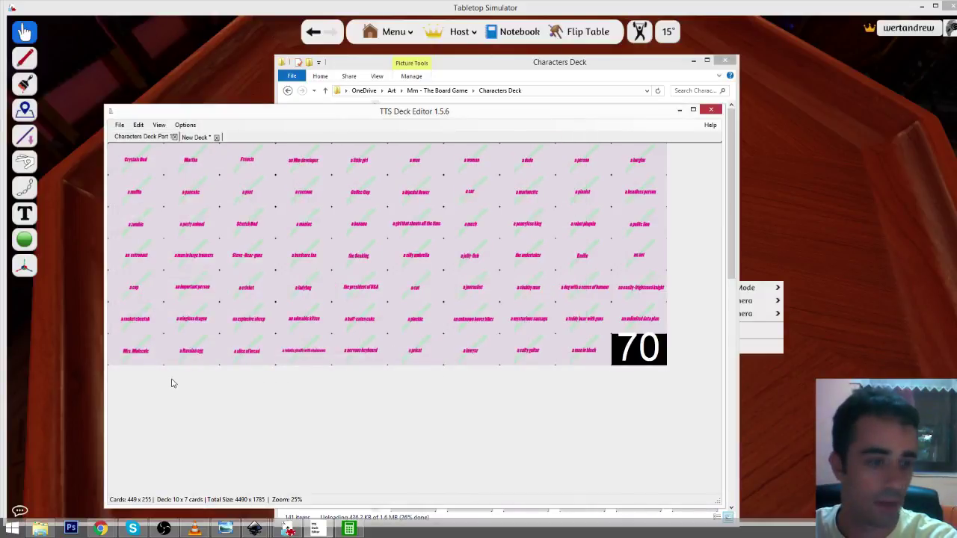
- Save the second new deck as Characters Deck Part 2.tsdb in the Characters Deck folder
left_click(256, 529)
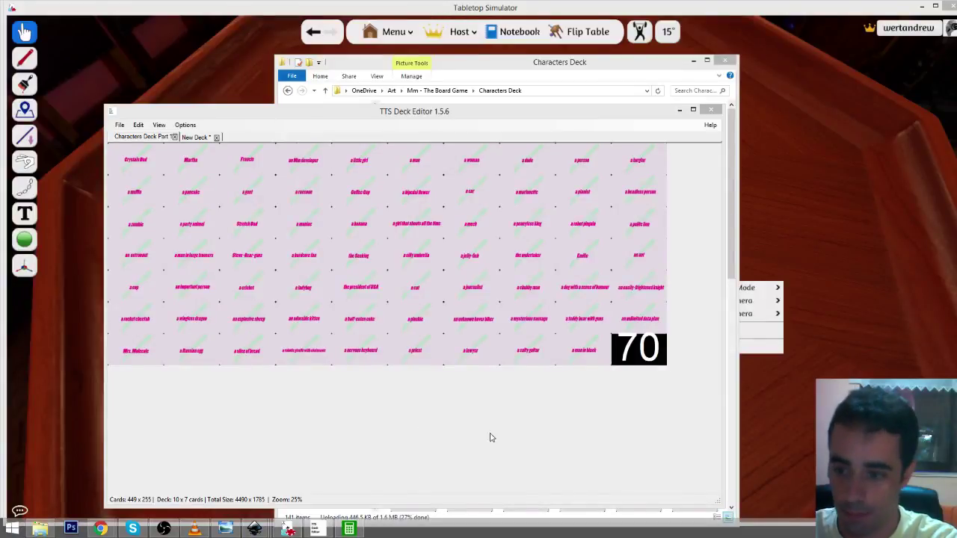
left_click(195, 138)
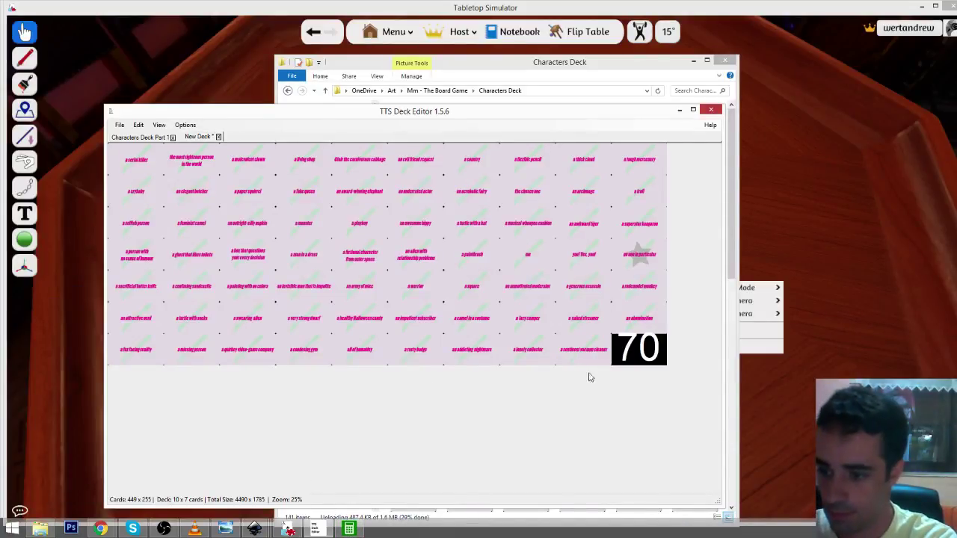
left_click(161, 137)
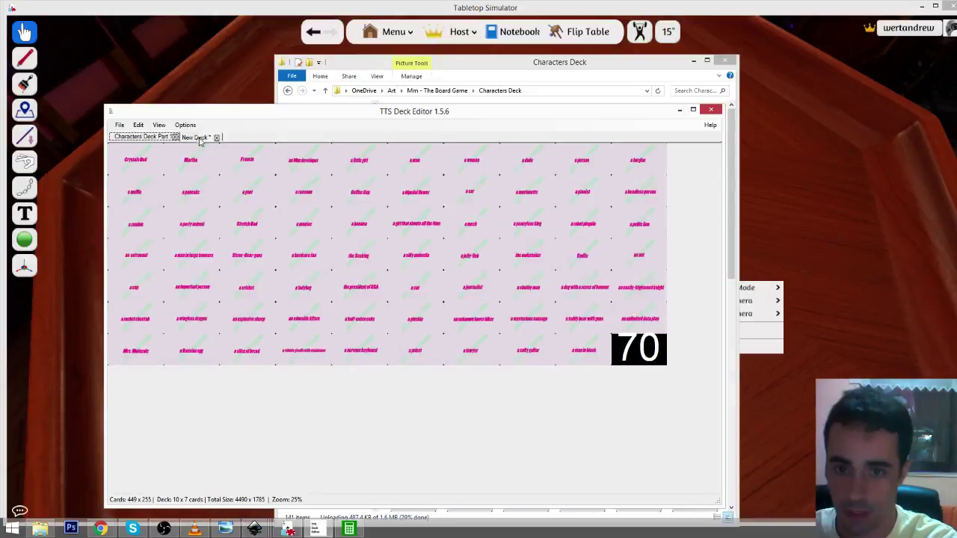
left_click(196, 137)
left_click(119, 125)
left_click(150, 186)
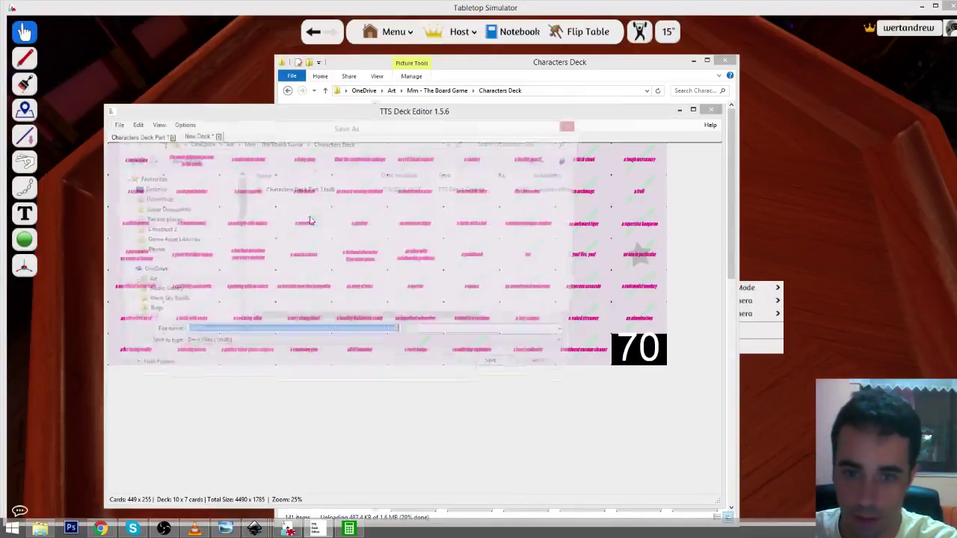
left_click(313, 190)
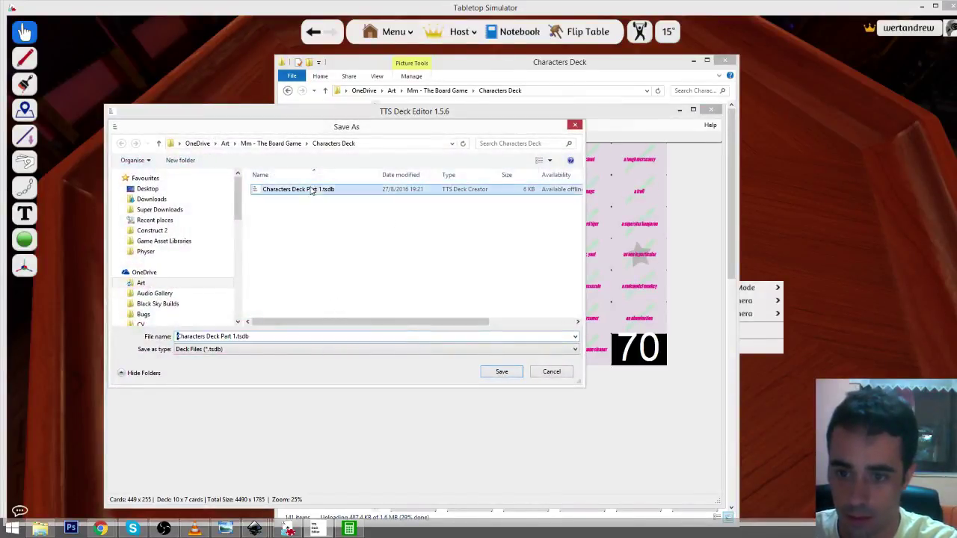
left_click(232, 338)
left_click(232, 338)
key("BackSpace")
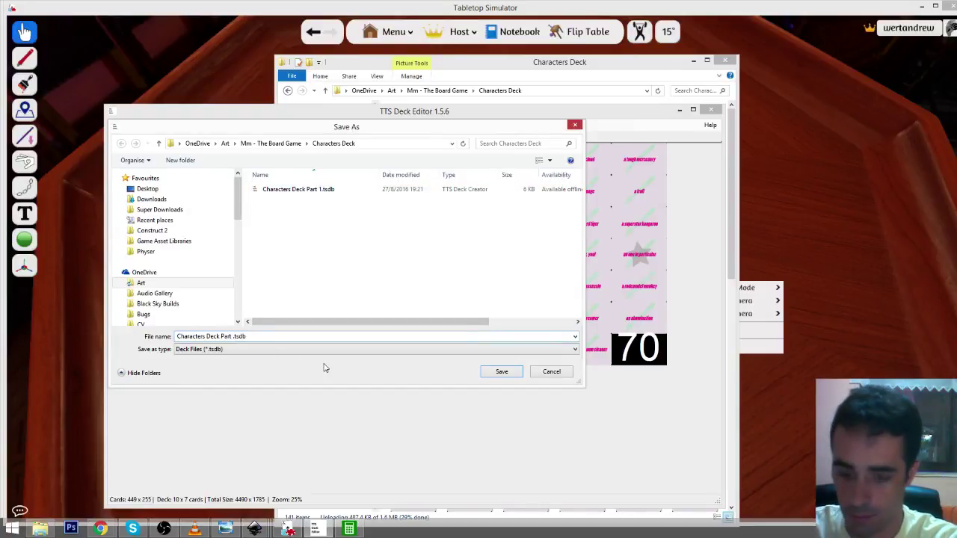
left_click(500, 372)
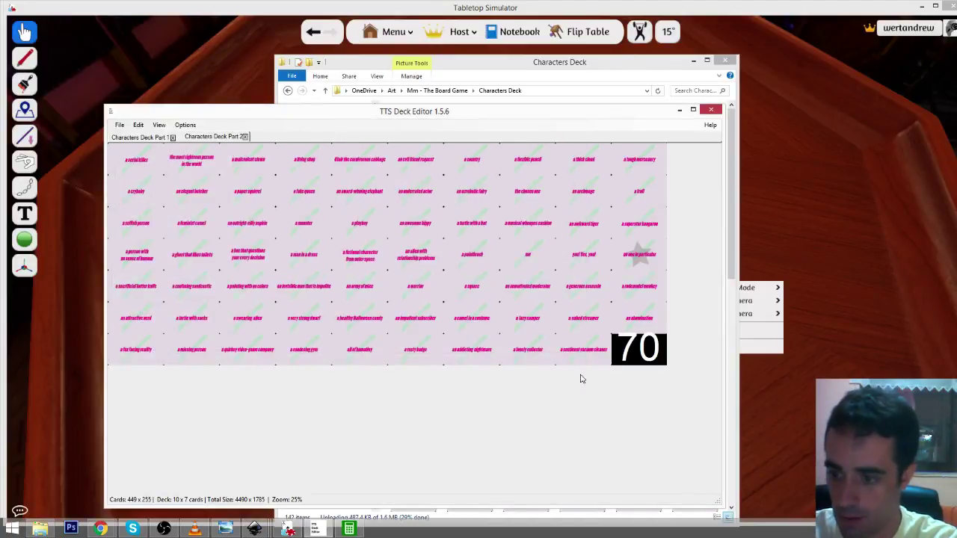
- Switch to Mm The Game - Placeholder Graphics.svg in Inkscape and correct the last character card's text to "a sentient vacuum cleaner"
left_click(120, 125)
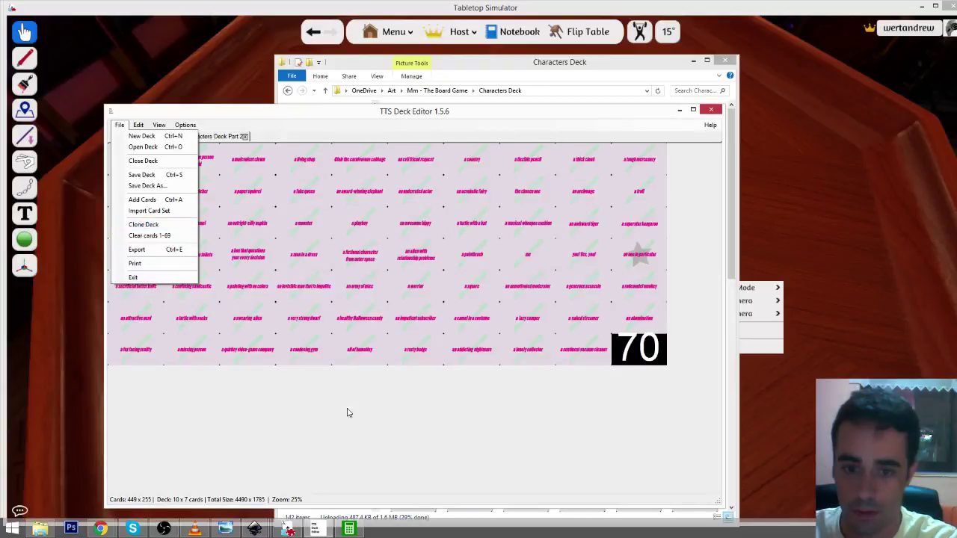
left_click(349, 412)
mouse_move(256, 530)
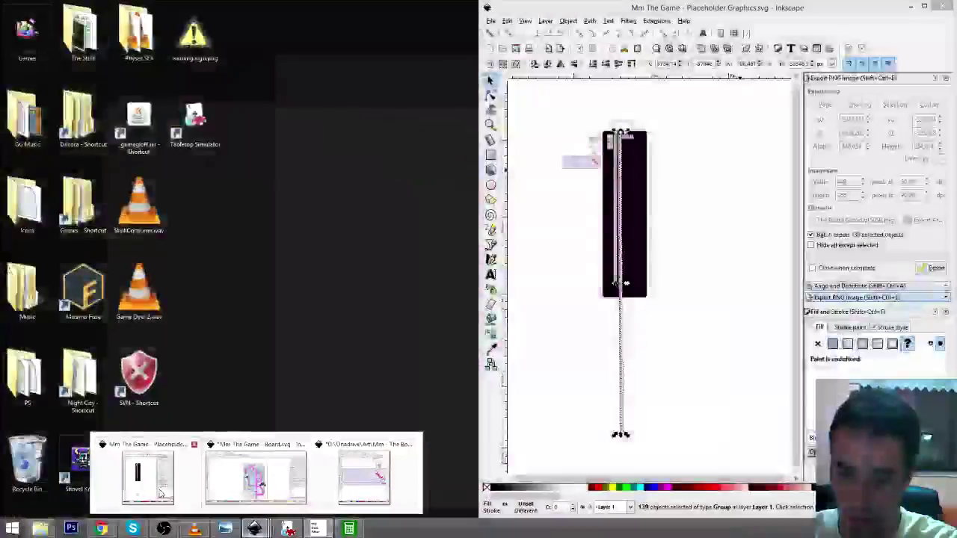
left_click(160, 493)
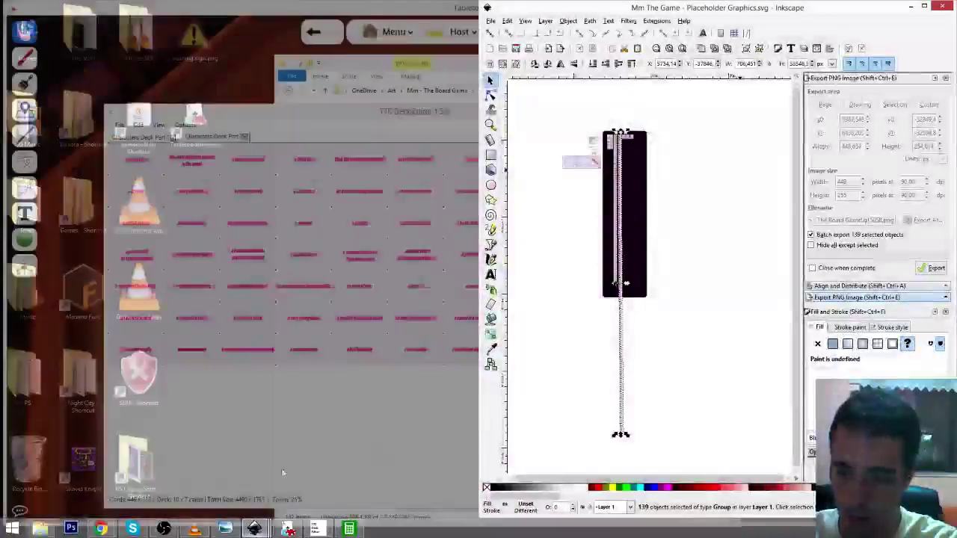
left_click(632, 454)
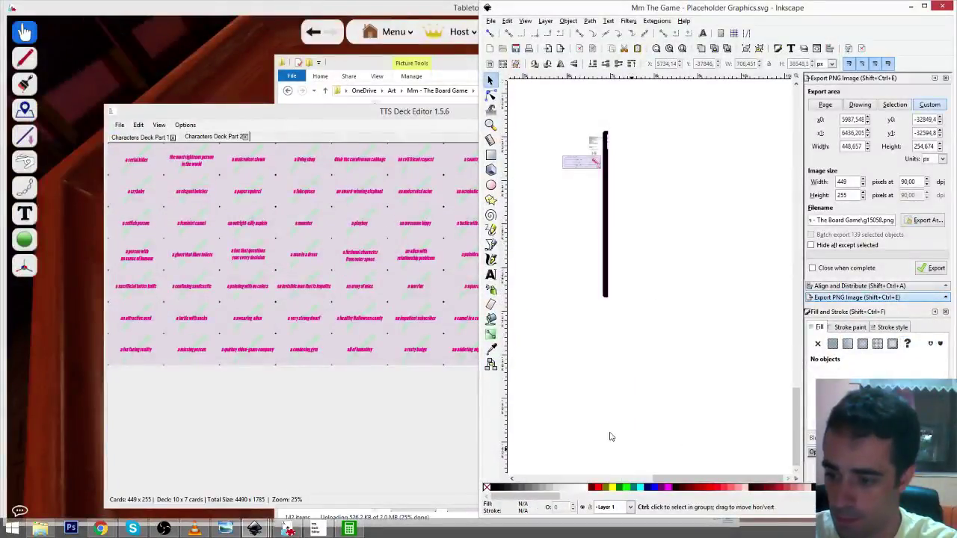
scroll(592, 359, "up", 3)
scroll(614, 341, "up", 5)
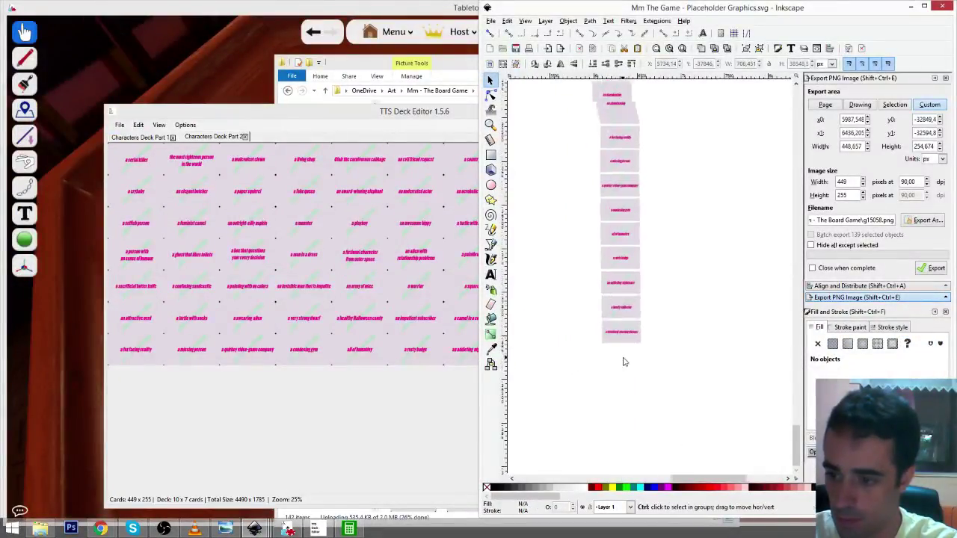
left_click(605, 329)
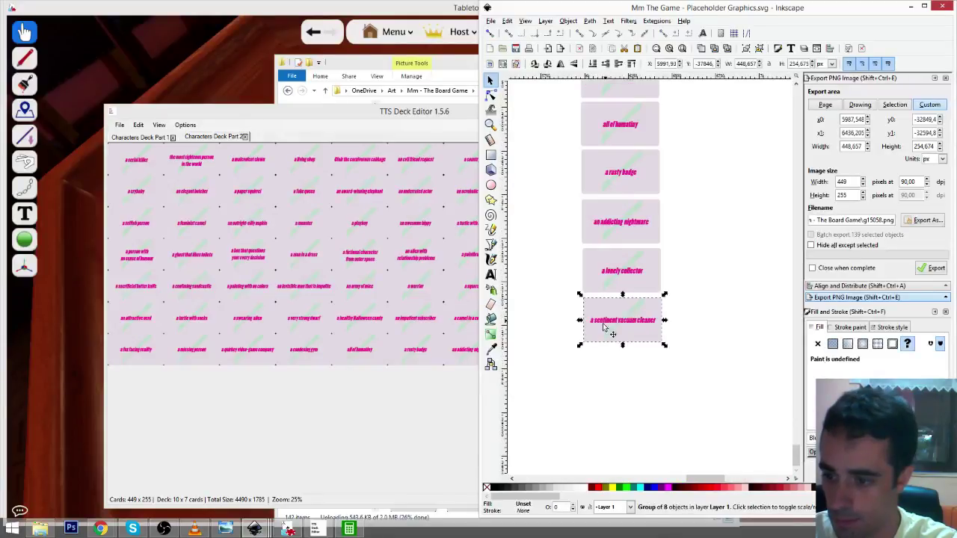
scroll(605, 327, "up", 4)
left_click(490, 274)
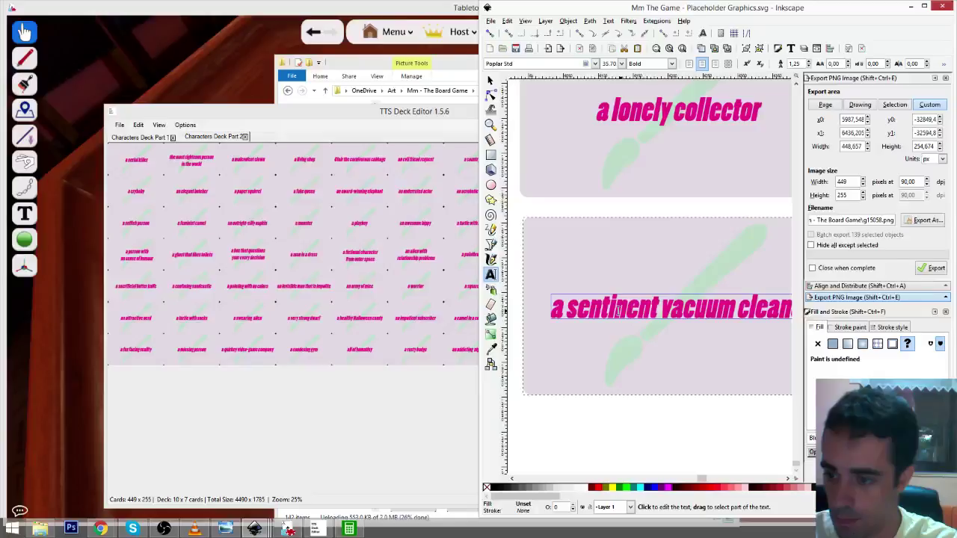
left_click(618, 311)
key("BackSpace")
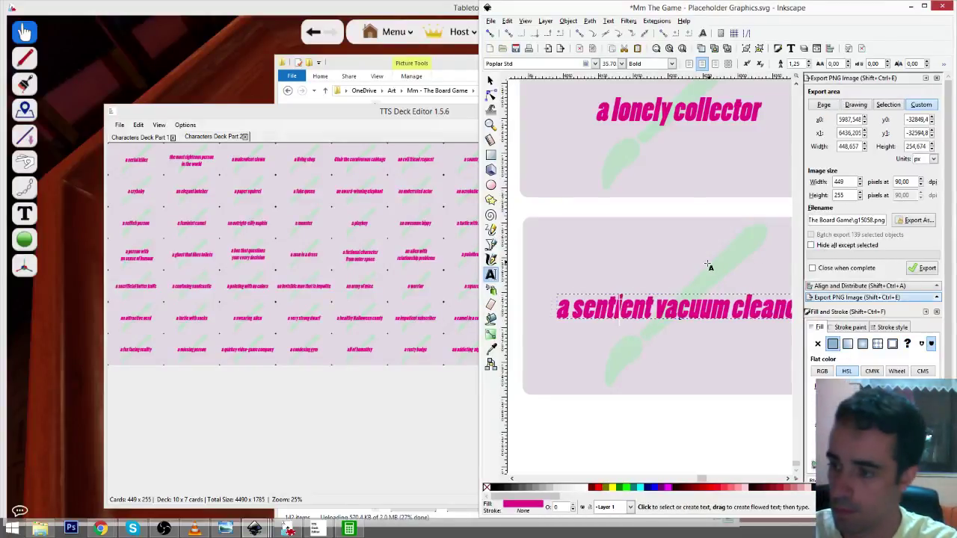
- Select the whole "a sentient vacuum cleaner" card and export it as g15058.png to the Mm - The Board Game folder
key("F1")
left_click(672, 245)
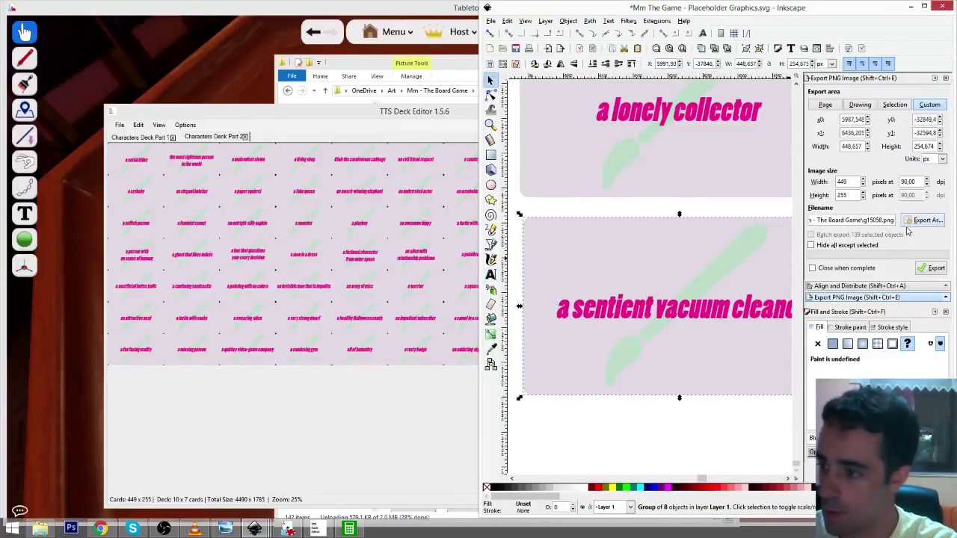
left_click(932, 268)
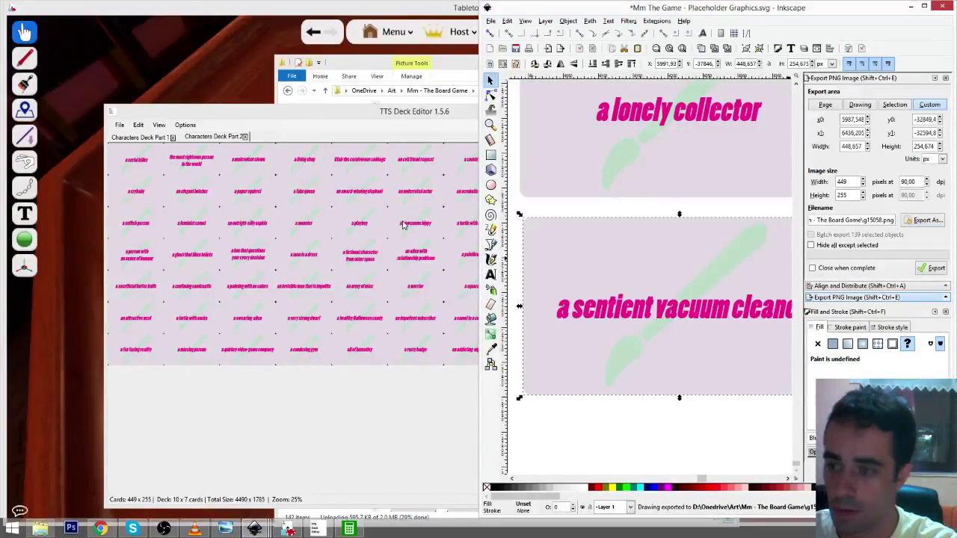
left_click(338, 104)
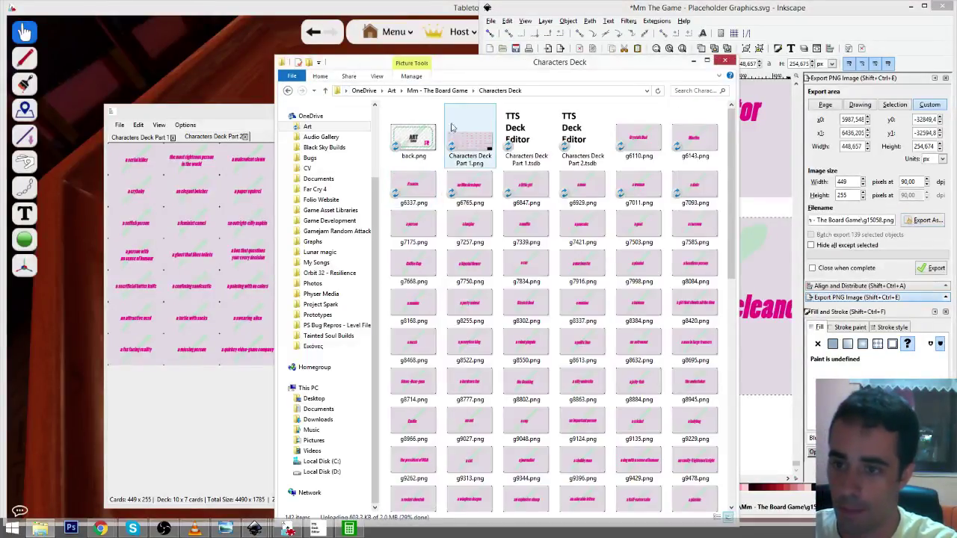
mouse_move(419, 193)
left_mouse_down()
mouse_move(449, 172)
mouse_move(429, 206)
left_mouse_up()
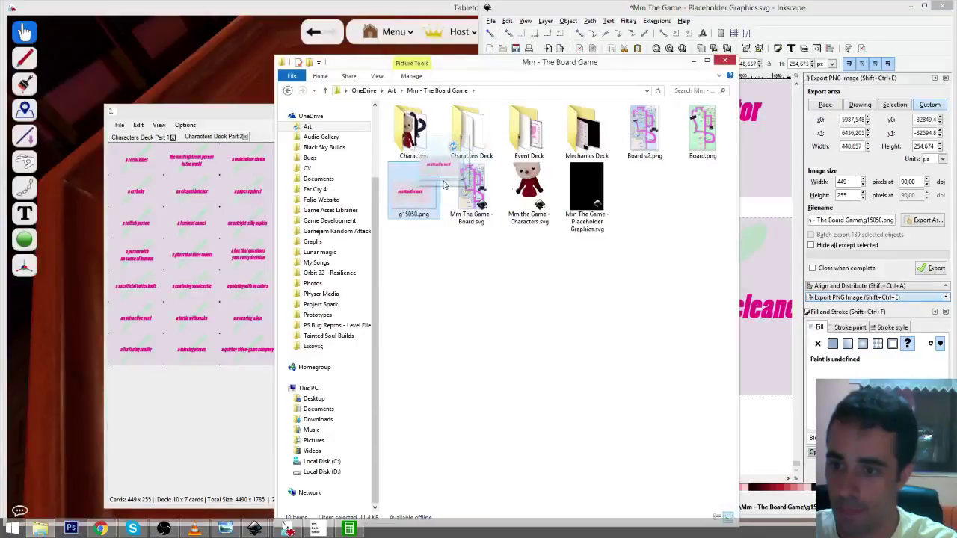
left_click(451, 285)
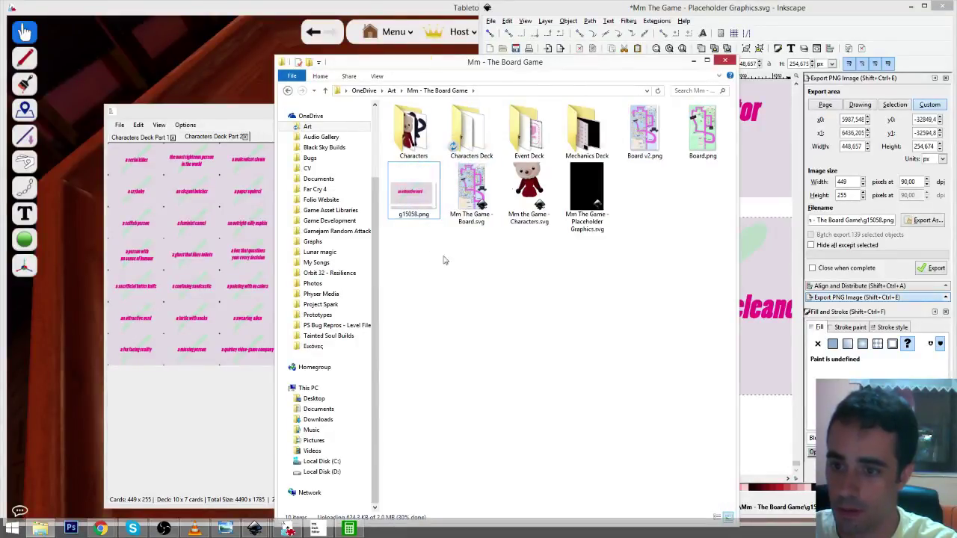
- Return to Inkscape and export the selected "a sentient vacuum cleaner" card as g16534.png to the Mm - The Board Game folder
left_click(588, 9)
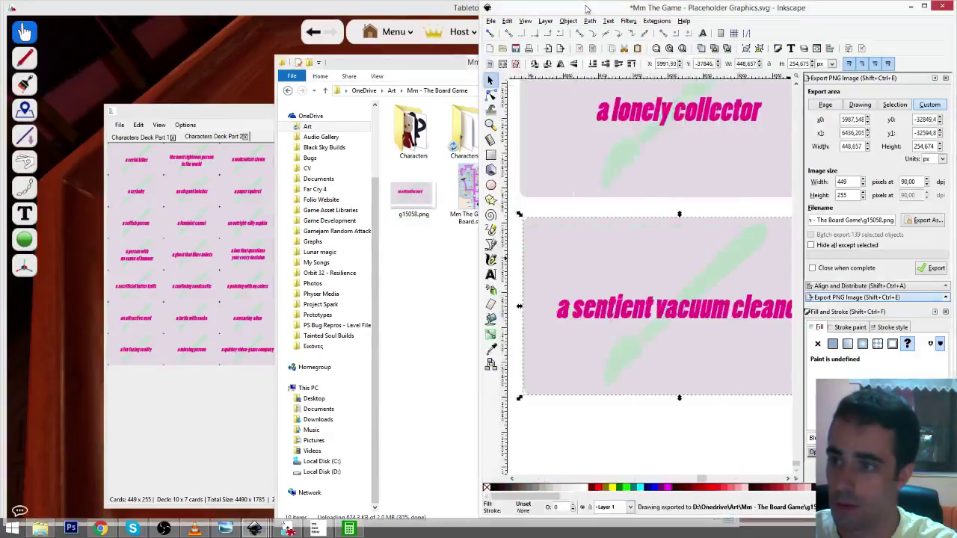
left_click(894, 104)
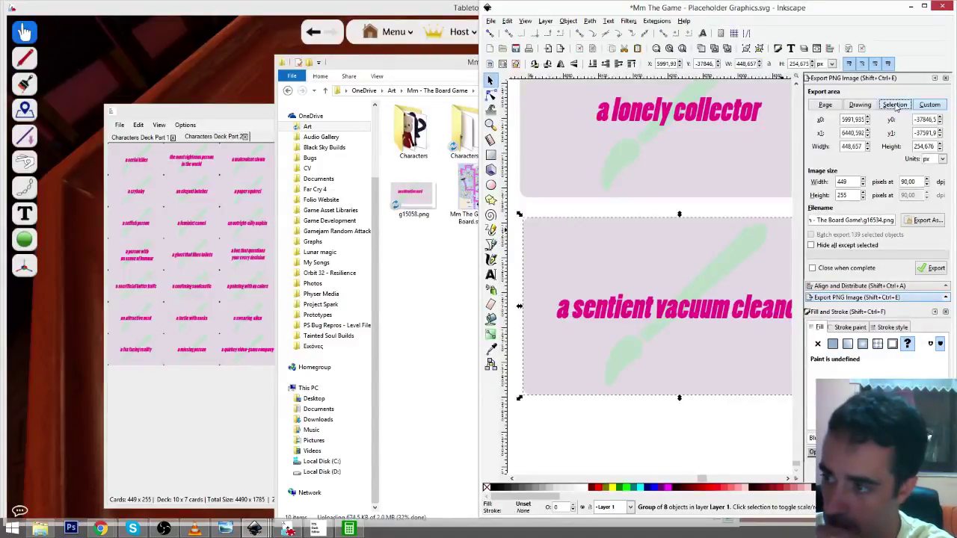
left_click(863, 107)
left_click(897, 107)
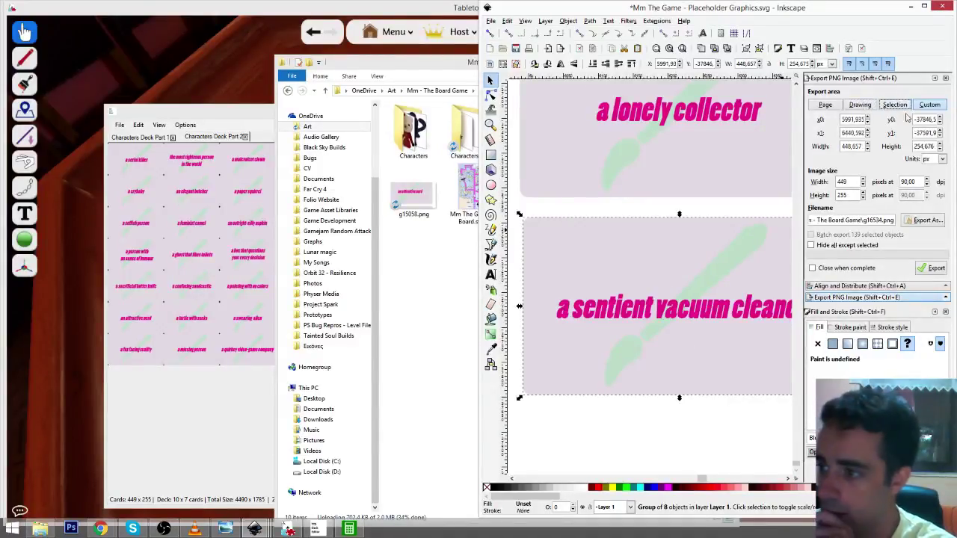
left_click(905, 107)
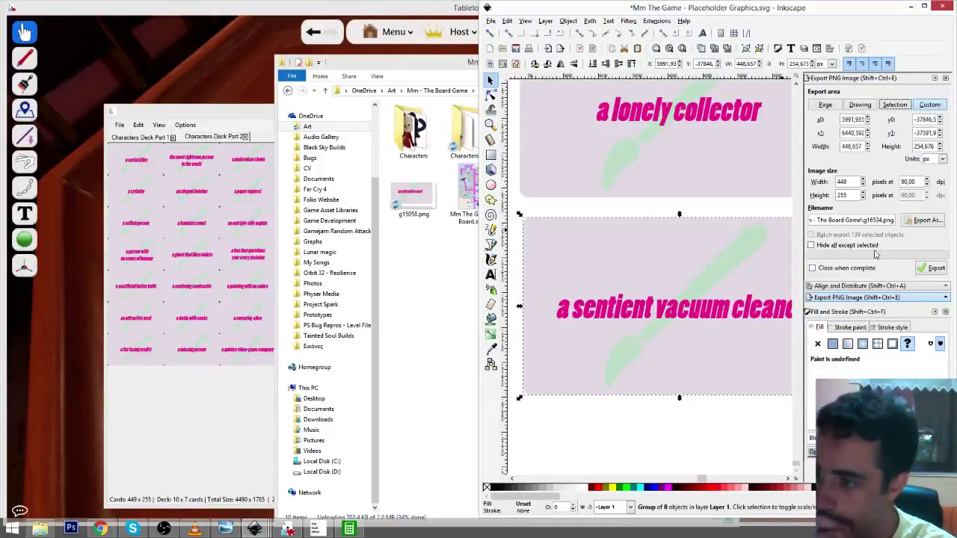
left_click(936, 268)
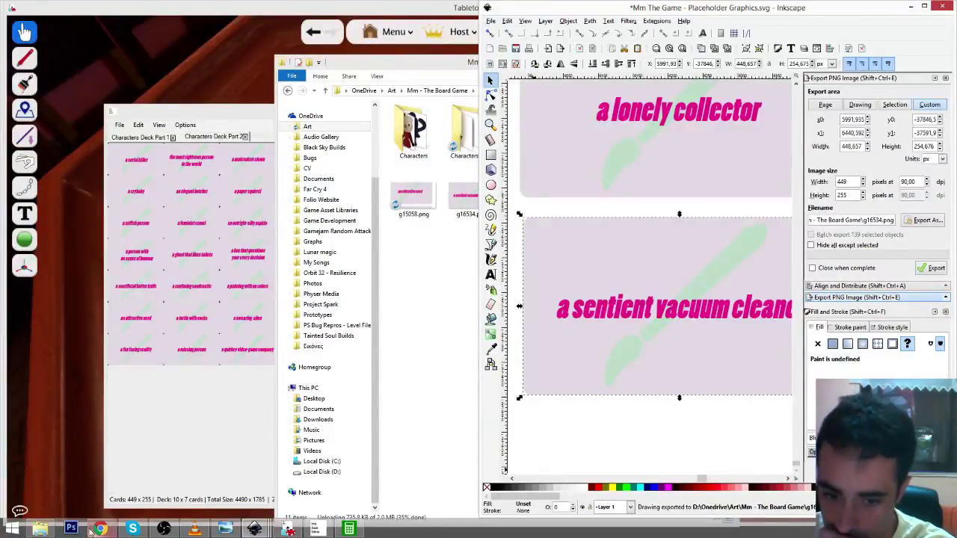
- Delete g15058.png from the Mm - The Board Game folder and move g16534.png into the Characters Deck folder
left_click(413, 193)
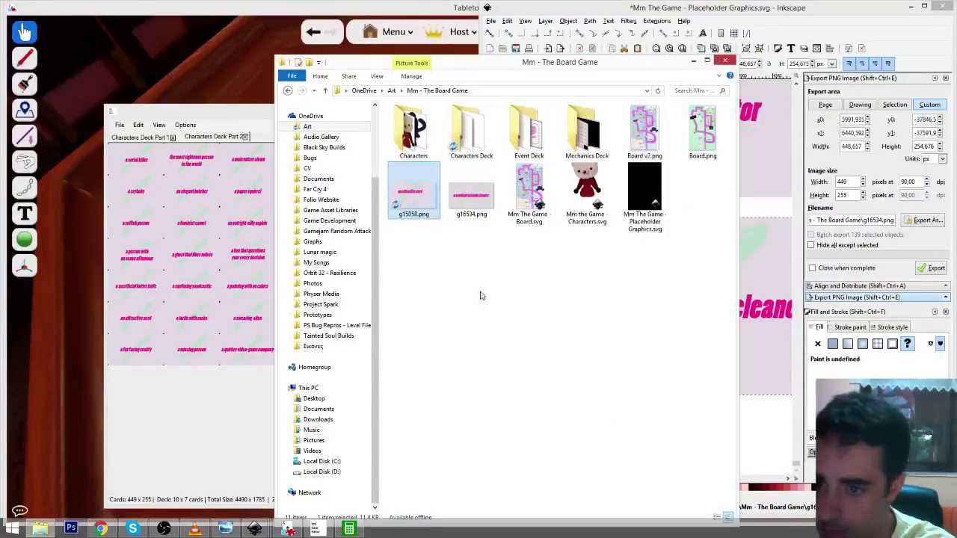
key("Delete")
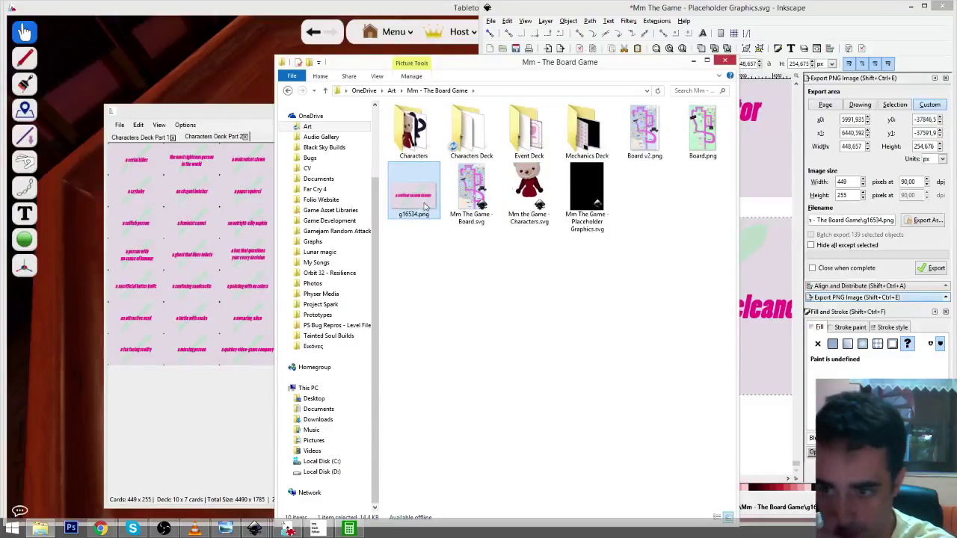
left_click_drag(425, 208, 471, 131)
left_click(187, 186)
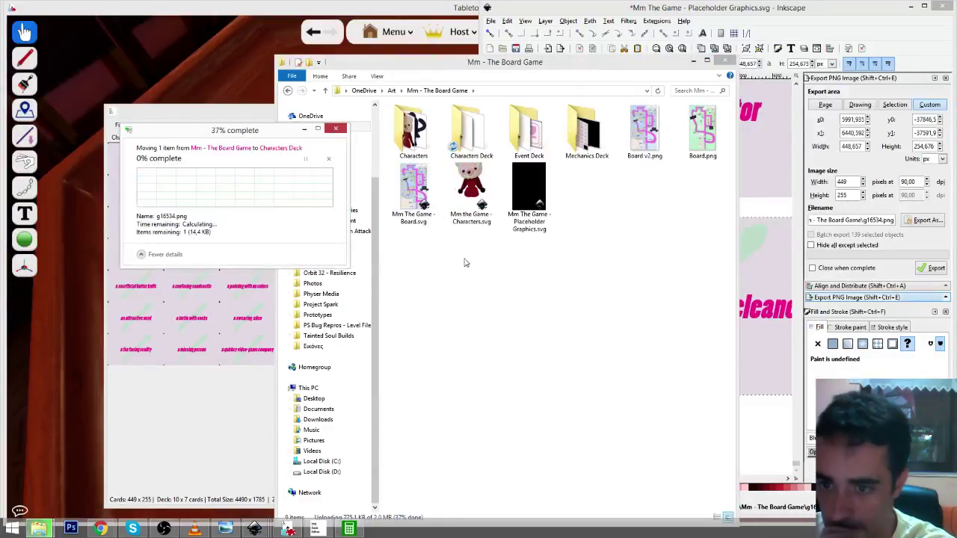
double_click(482, 144)
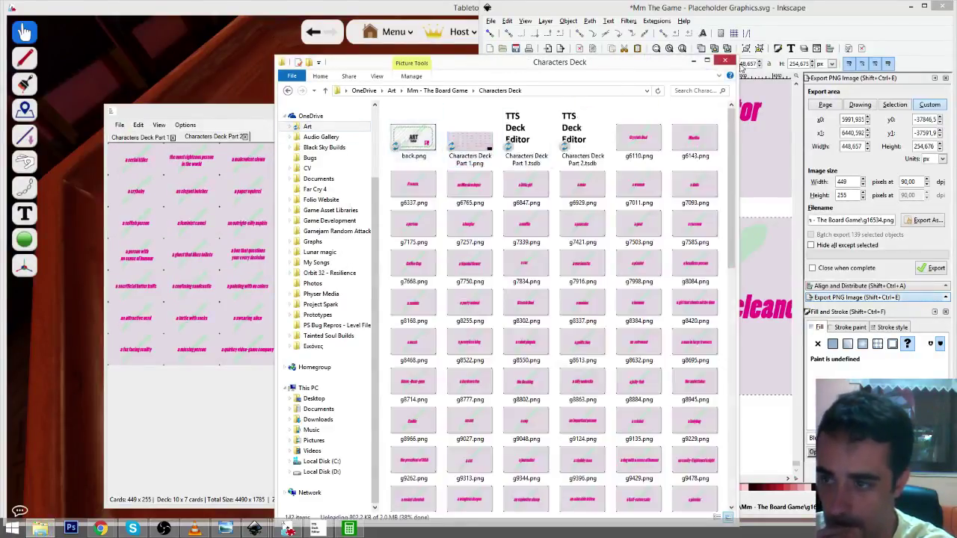
left_click(707, 61)
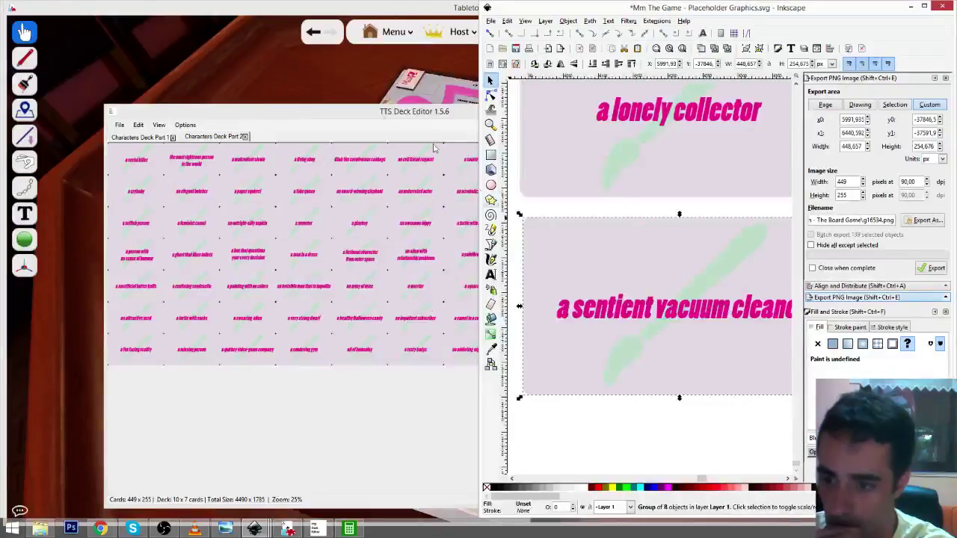
- In TTS Deck Editor, replace card 69 of Characters Deck Part 2 with the re-exported g16534.png from the Characters Deck folder
left_click(358, 122)
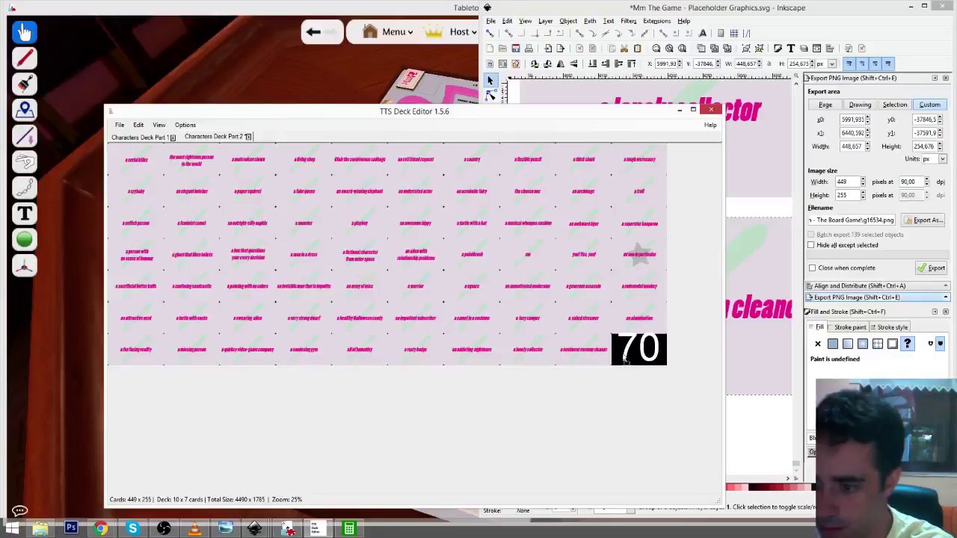
left_click_drag(624, 355, 643, 353)
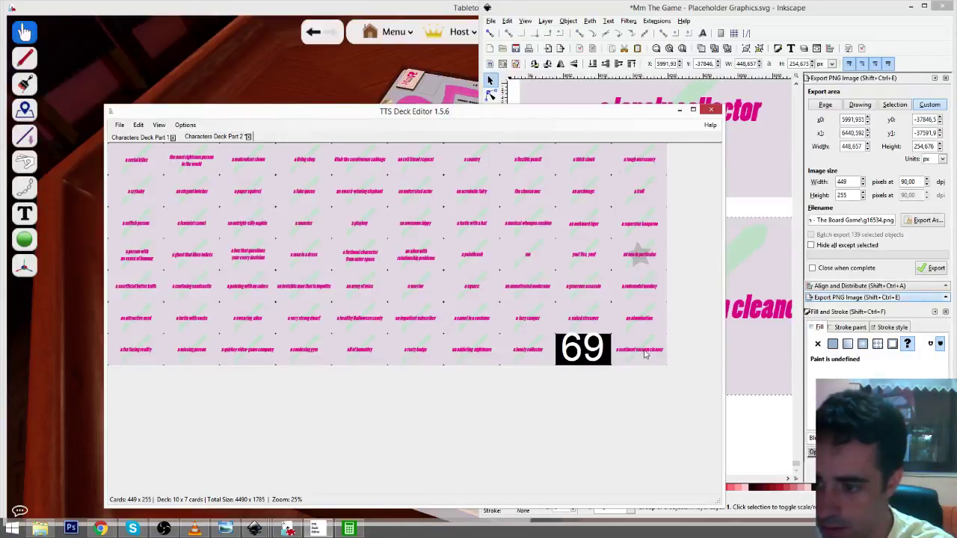
left_click_drag(646, 354, 585, 358)
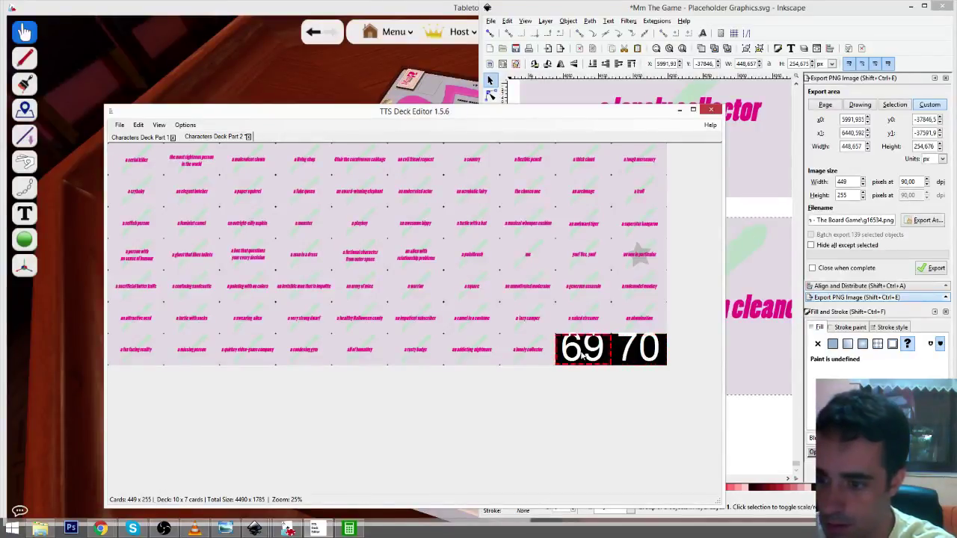
left_click(120, 124)
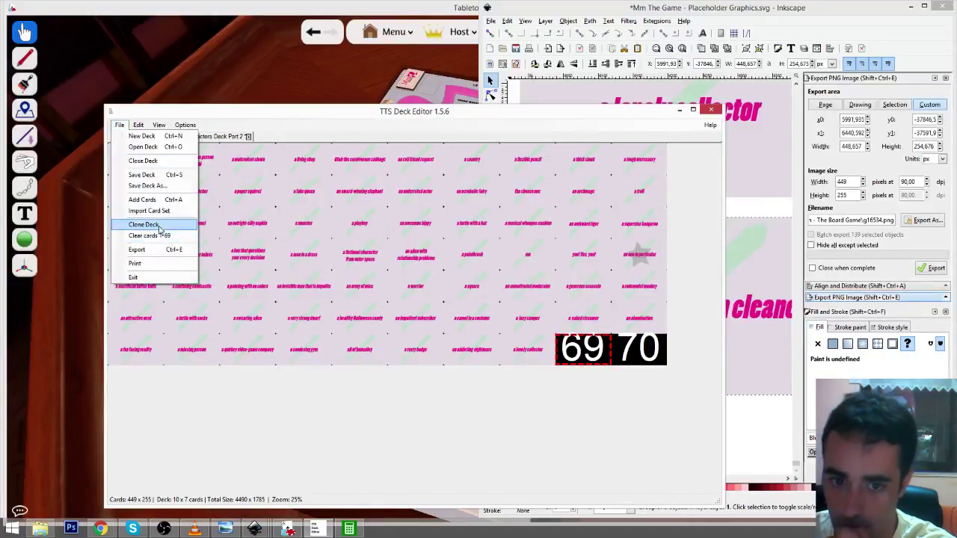
left_click(161, 203)
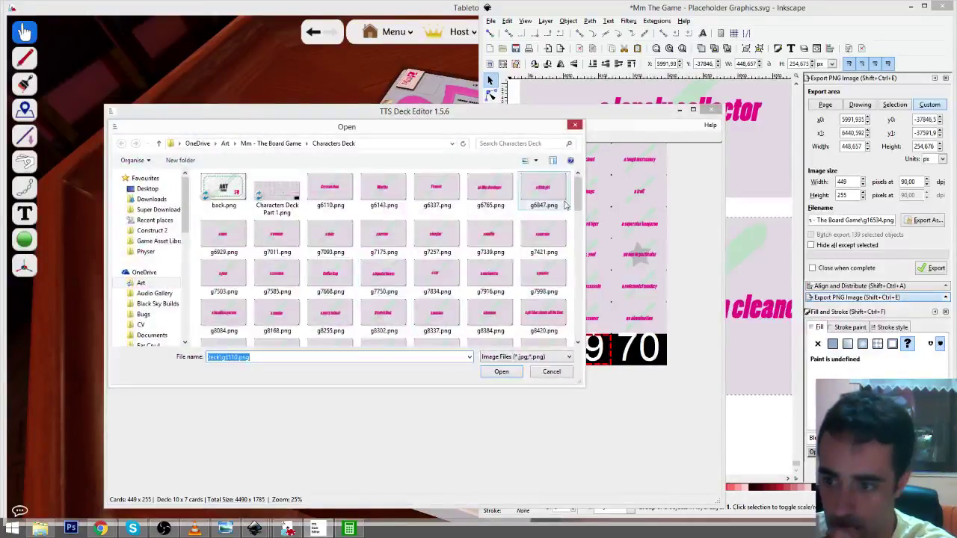
scroll(566, 206, "down", 10)
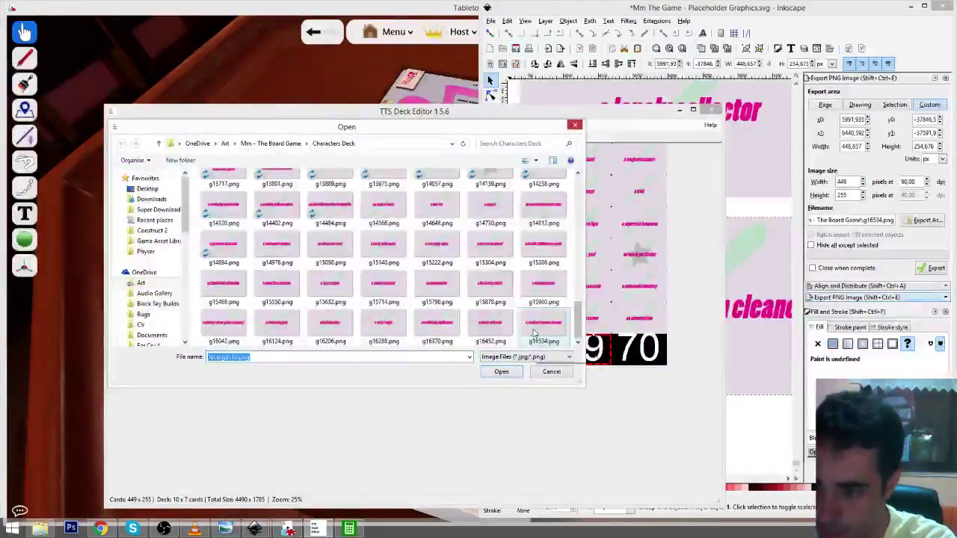
left_click(539, 333)
left_click(513, 375)
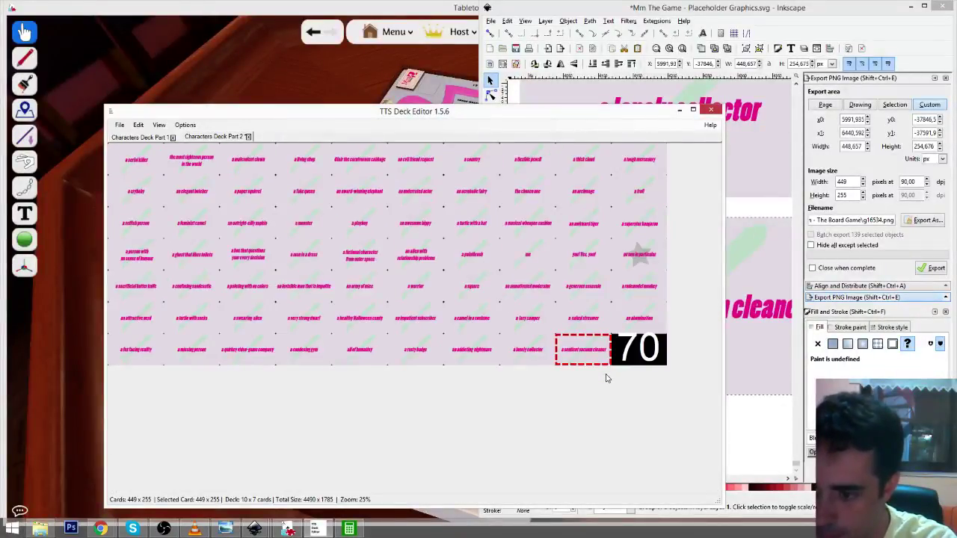
- Export the updated deck as Characters Deck Part 2.png to the Characters Deck folder, without uploading the image
left_click(120, 125)
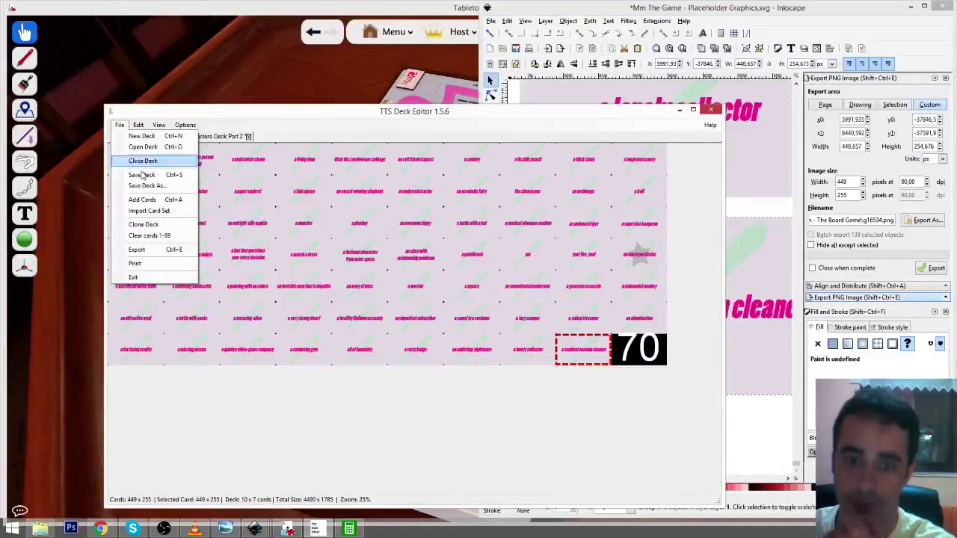
left_click(183, 251)
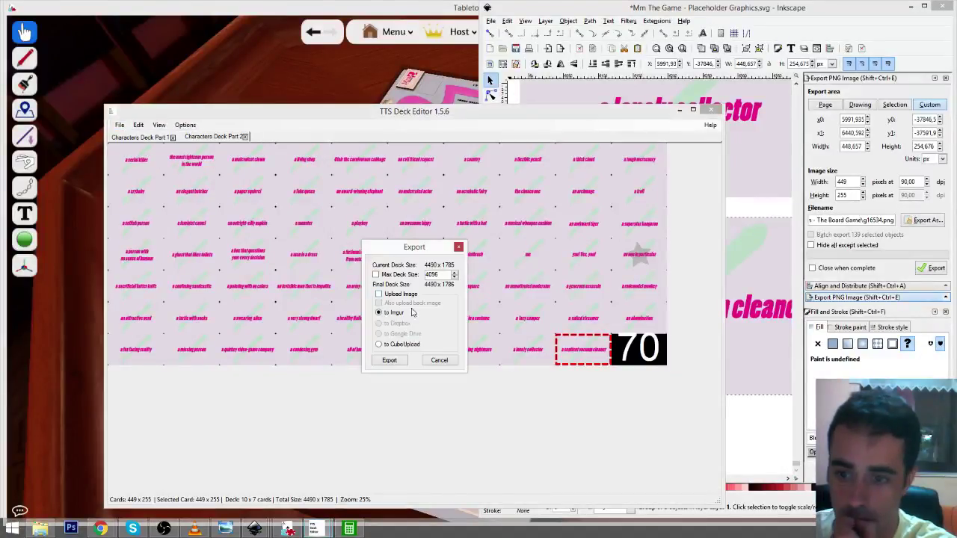
left_click(390, 360)
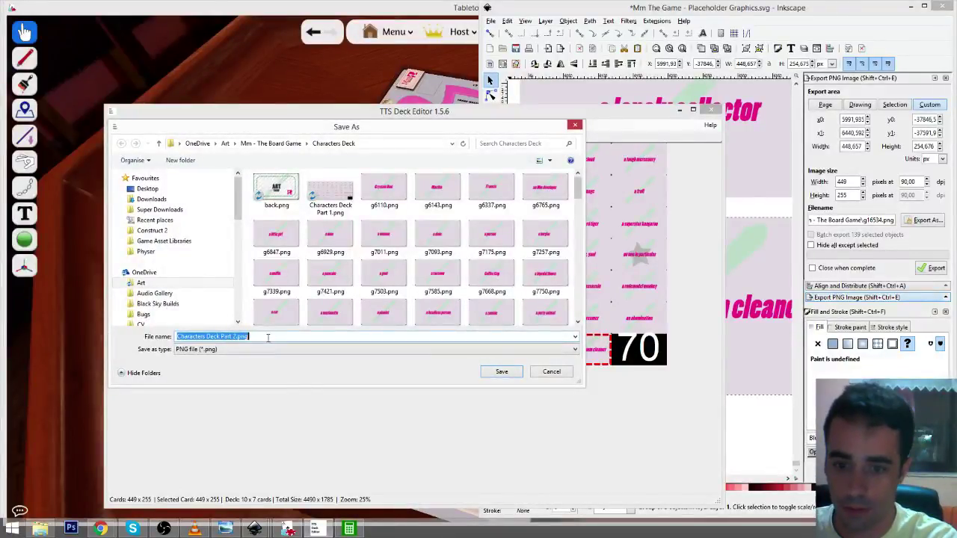
left_click(501, 371)
- Switch to Tabletop Simulator and place a new custom deck on the empty table area beside the board
left_click(314, 7)
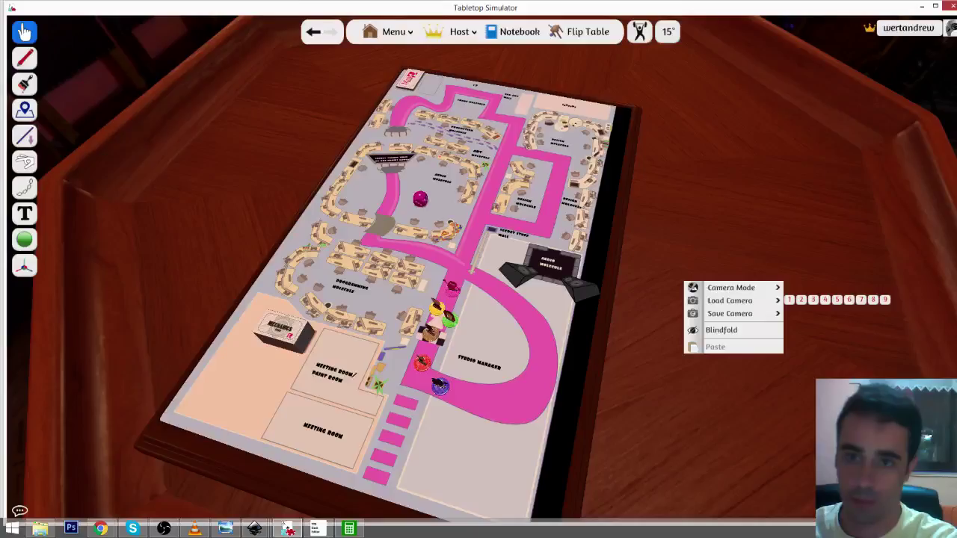
key("d")
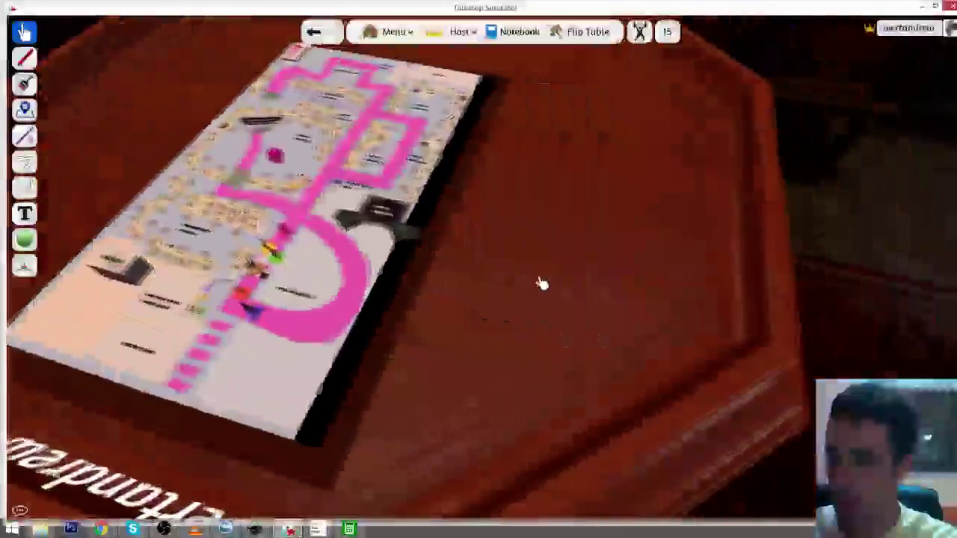
right_click(542, 280)
left_click(517, 266)
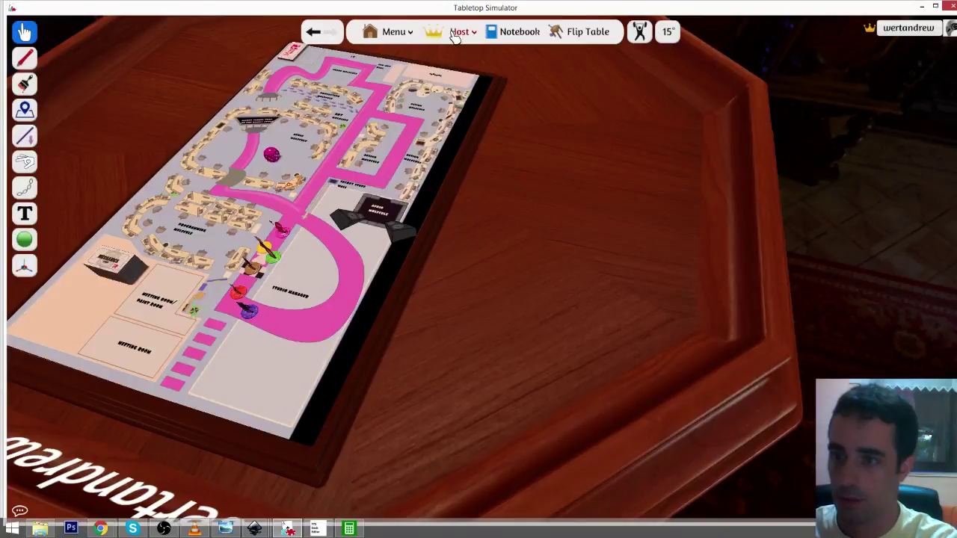
key("Tab")
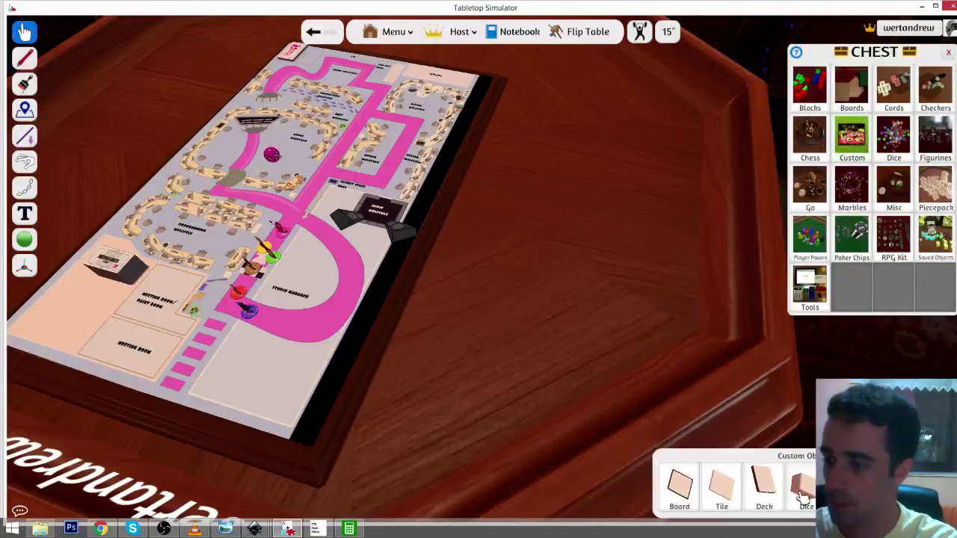
left_click(770, 494)
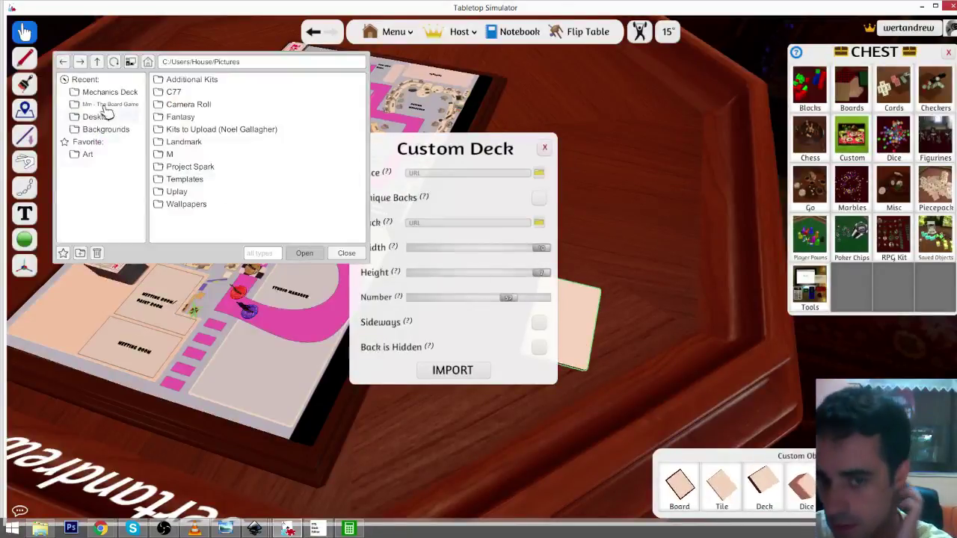
- Load Characters Deck Part 1.png as the custom deck's face and back.png as its back, both from the Characters Deck folder
left_click(102, 104)
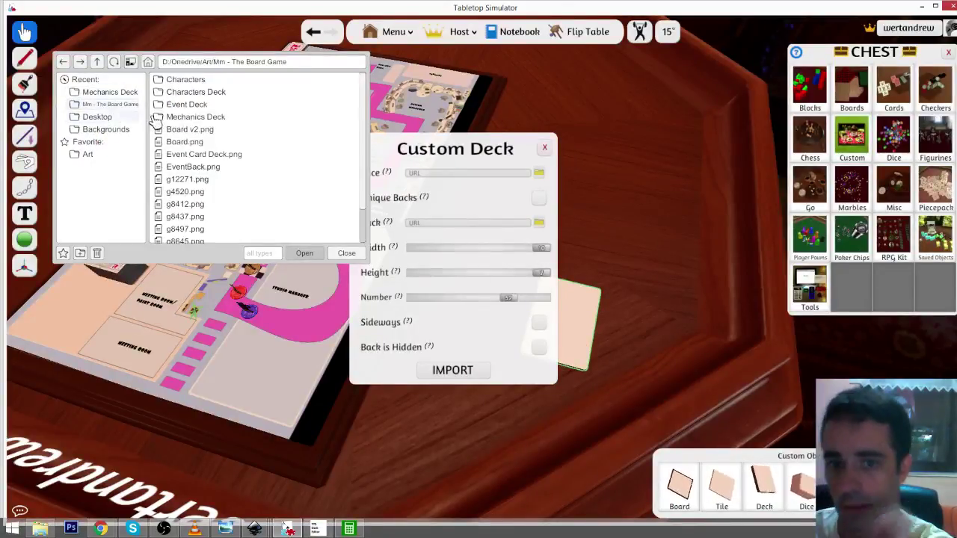
double_click(198, 93)
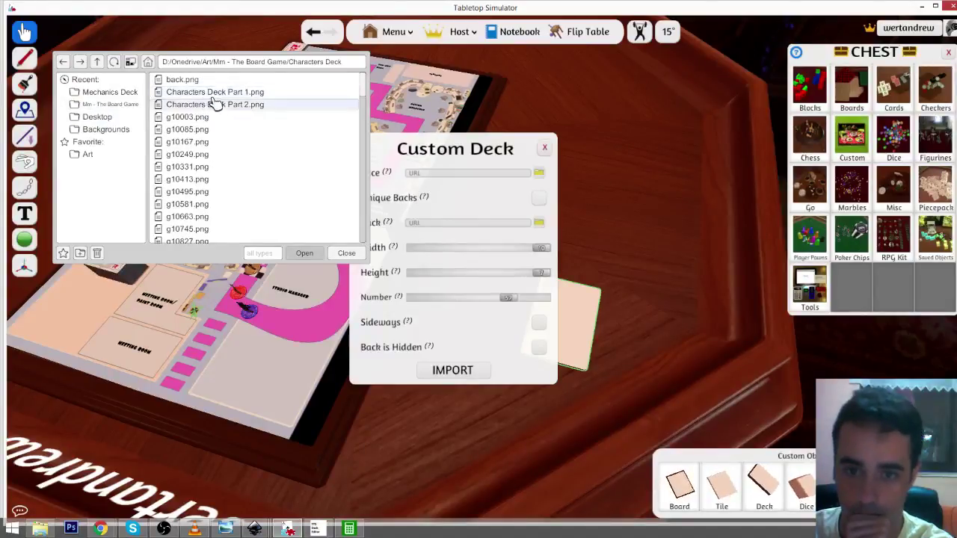
double_click(215, 104)
left_click(459, 277)
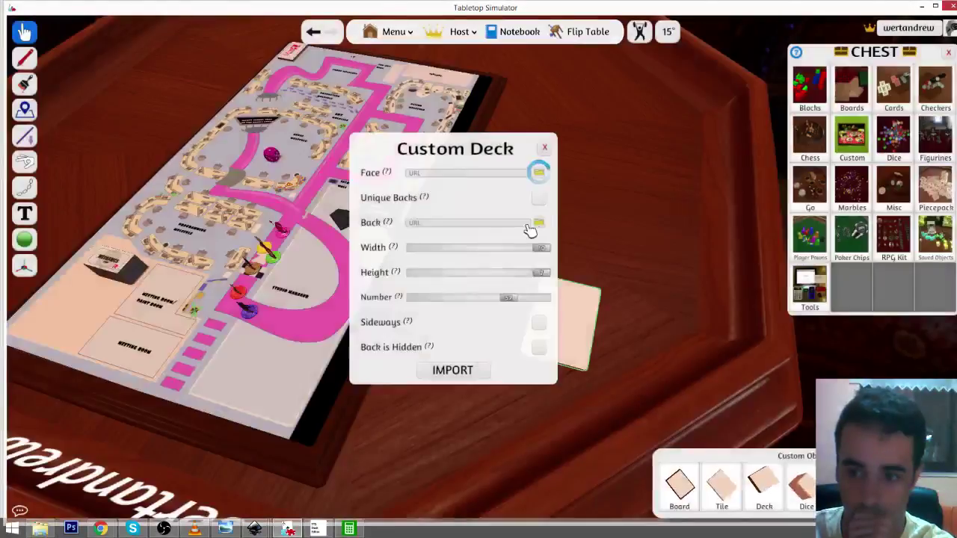
left_click(537, 223)
left_click(112, 92)
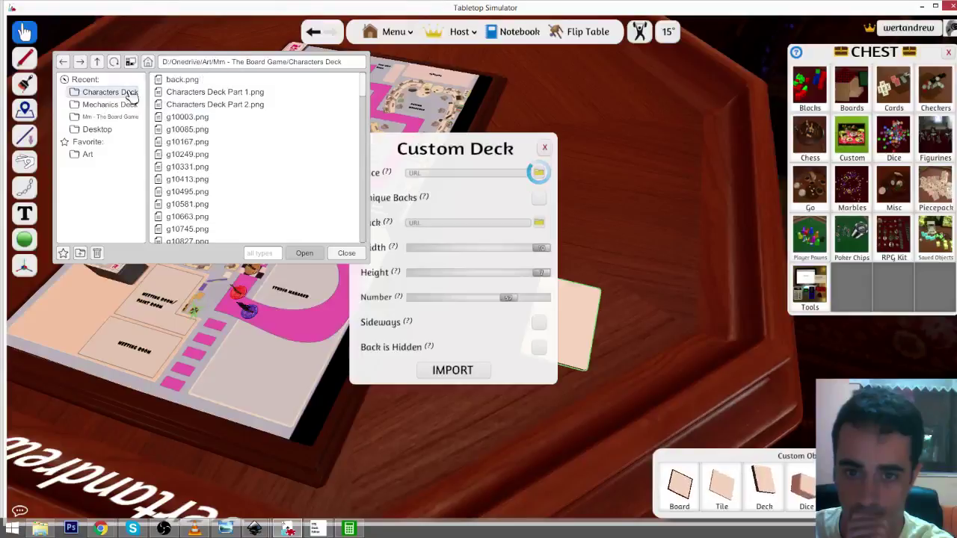
double_click(198, 79)
left_click(439, 276)
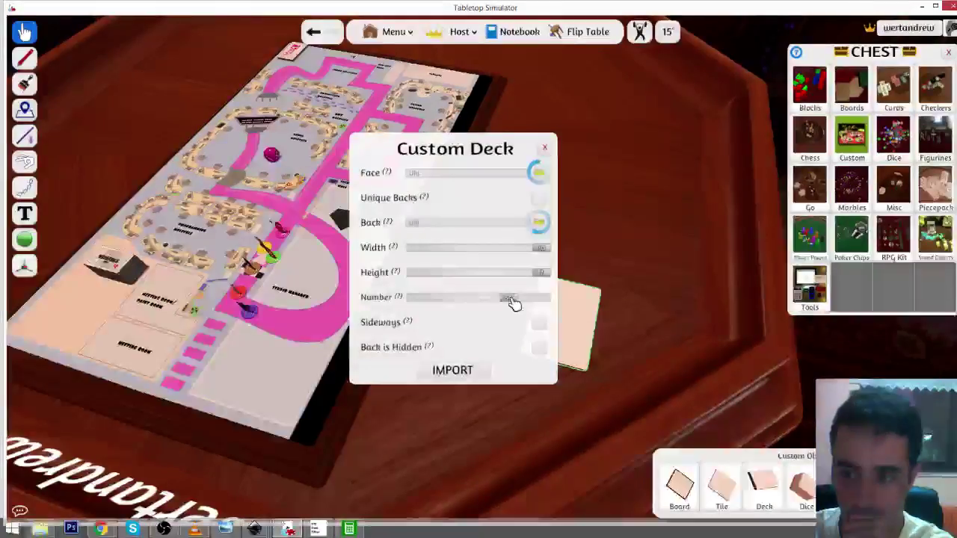
- Raise the custom deck's card number to the maximum and enable Back is Hidden
left_click_drag(513, 301, 550, 299)
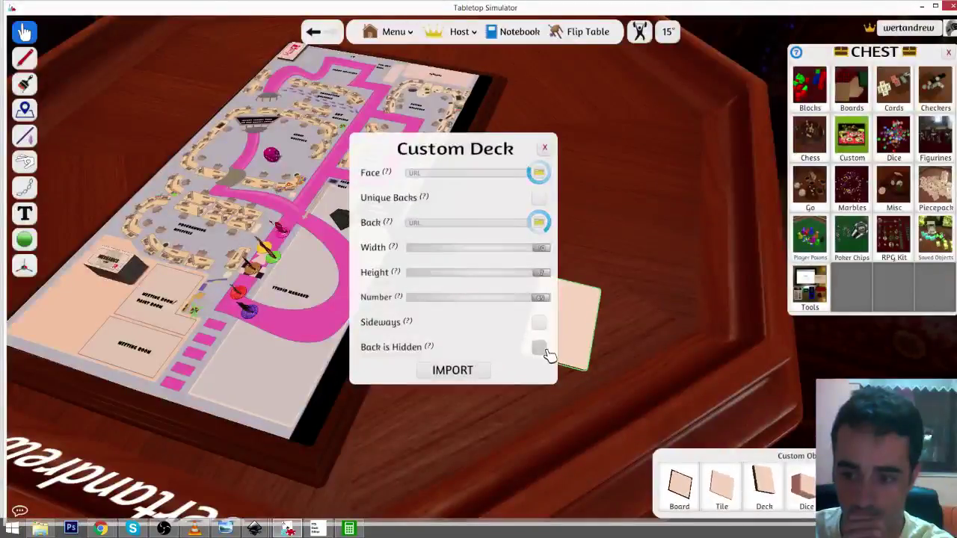
left_click(540, 349)
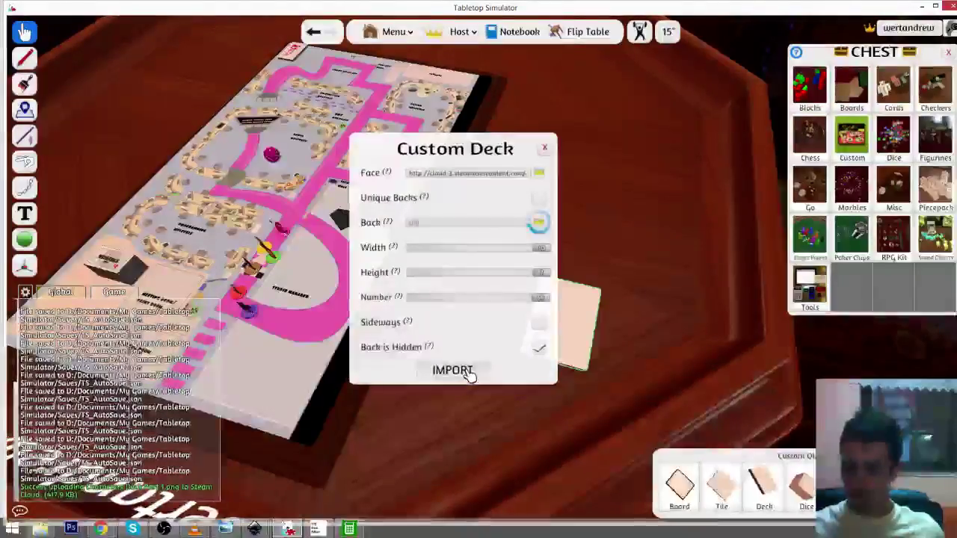
- Import the first character deck and move it farther up the table to clear its original spot
left_click(452, 371)
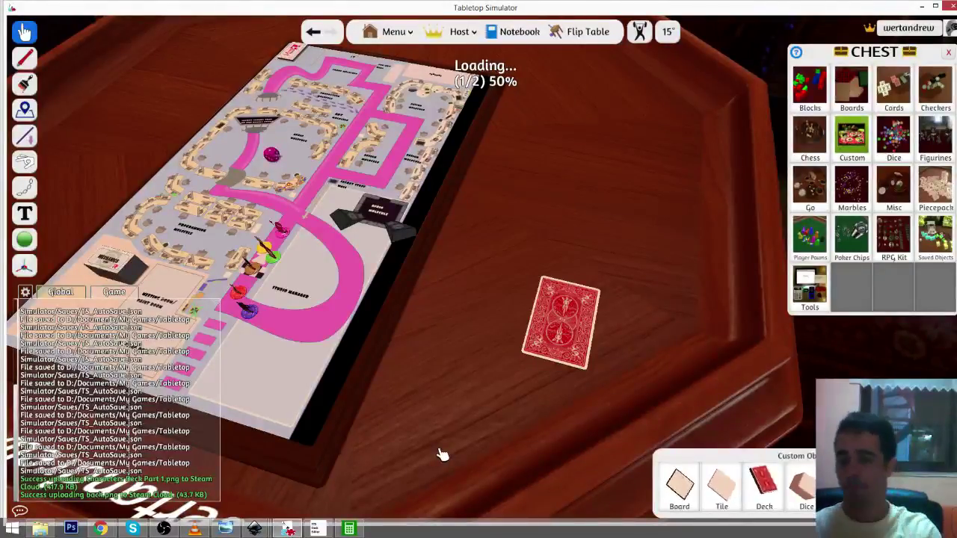
left_click_drag(558, 299, 552, 213)
right_click(516, 312)
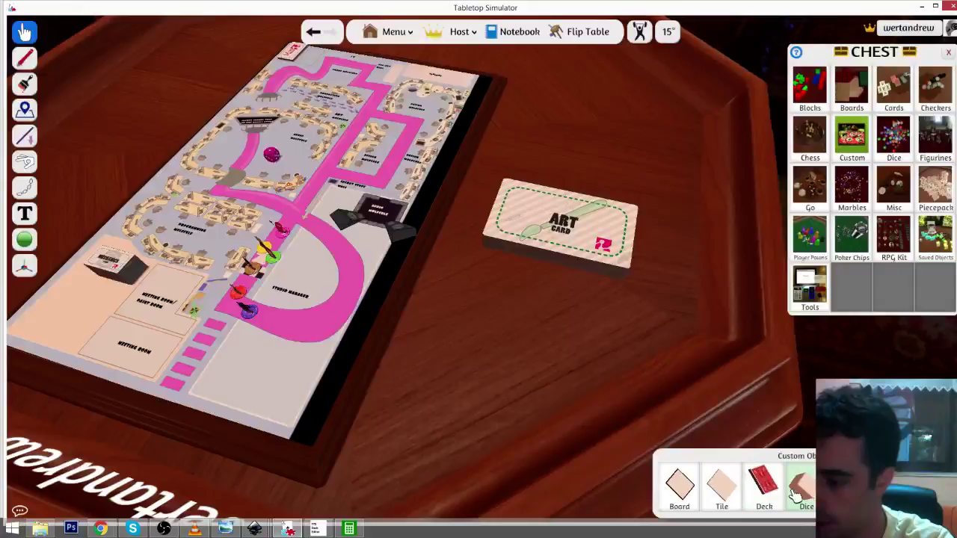
- Place a second custom deck in the cleared spot and upload Characters Deck Part 2.png to the Steam Cloud as its face
left_click(763, 484)
left_click(580, 329)
left_click(539, 173)
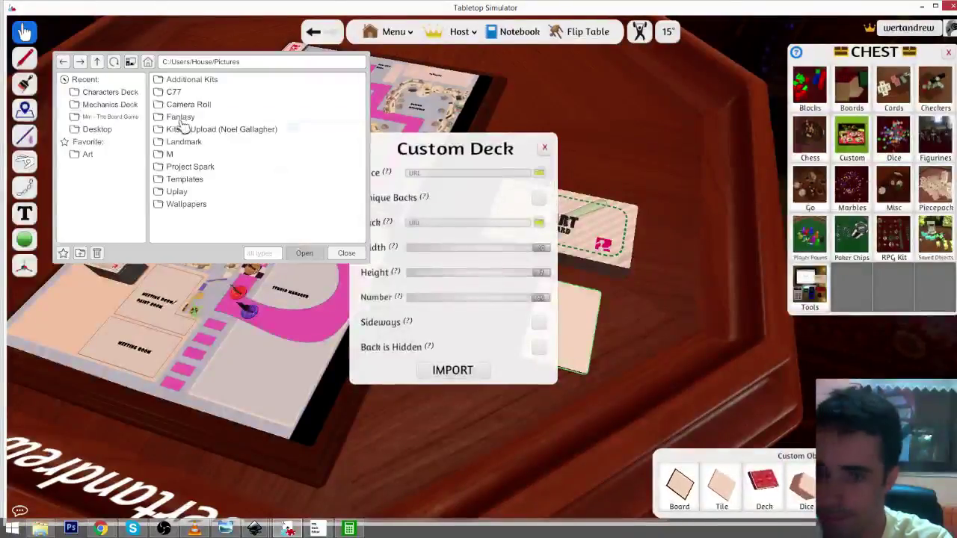
left_click(97, 97)
double_click(179, 102)
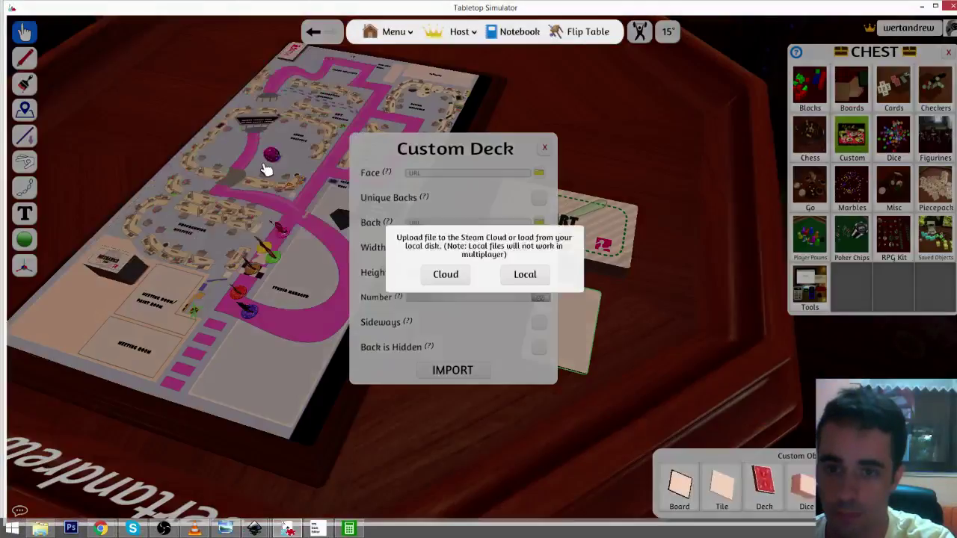
left_click(446, 277)
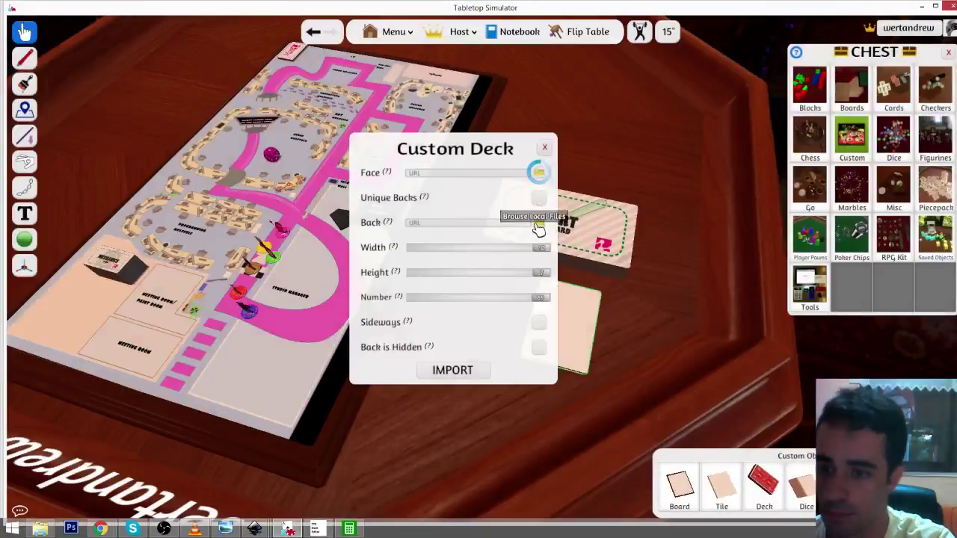
- Load back.png as the second deck's back, enable Back is Hidden, and import the deck
left_click(538, 223)
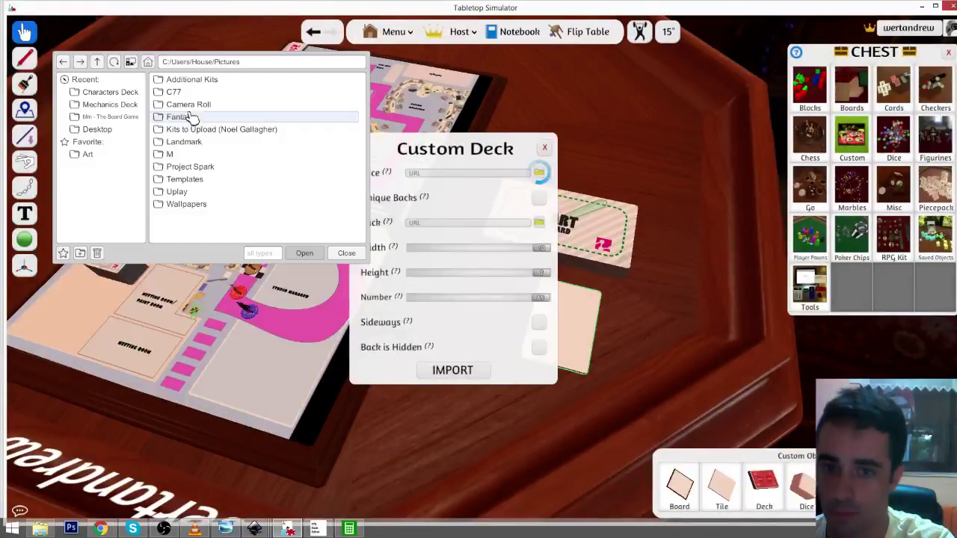
double_click(192, 118)
double_click(191, 85)
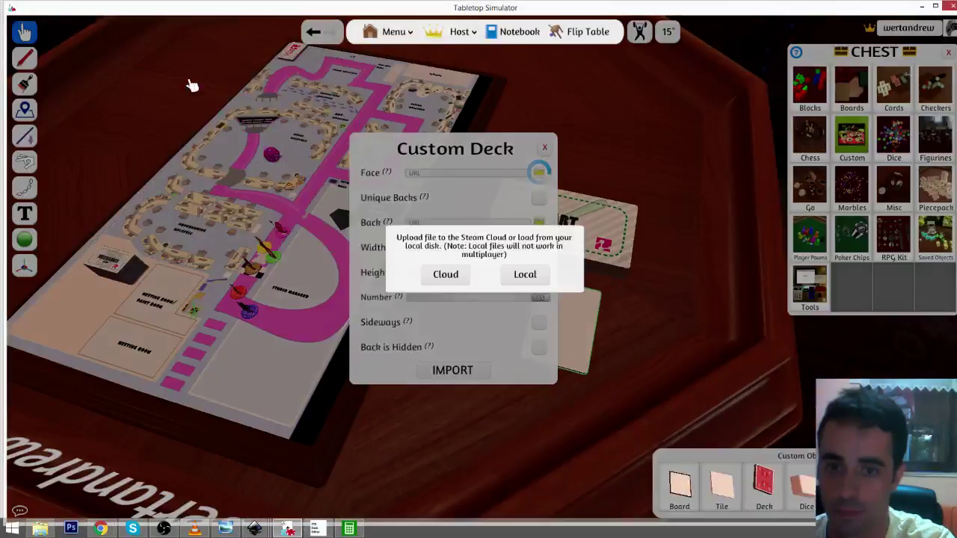
left_click(525, 274)
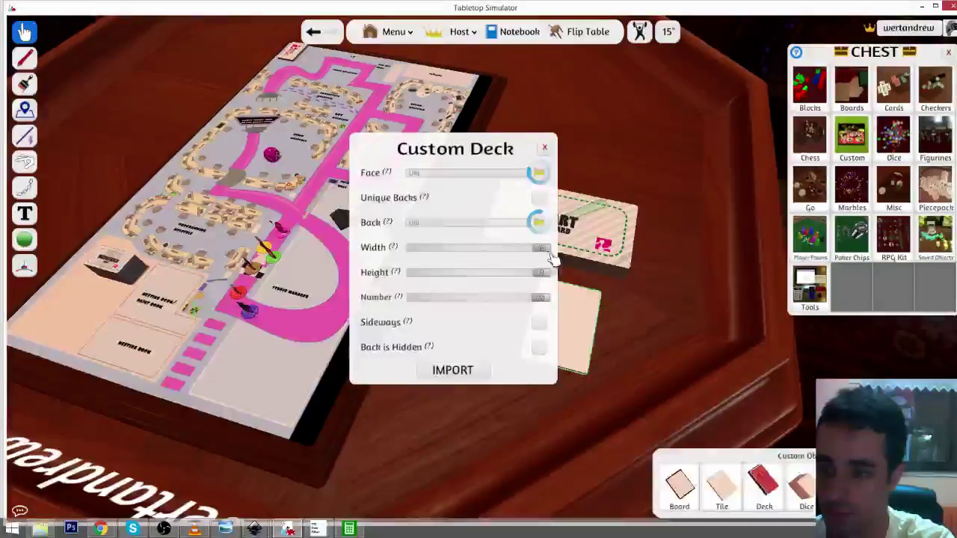
left_click(540, 348)
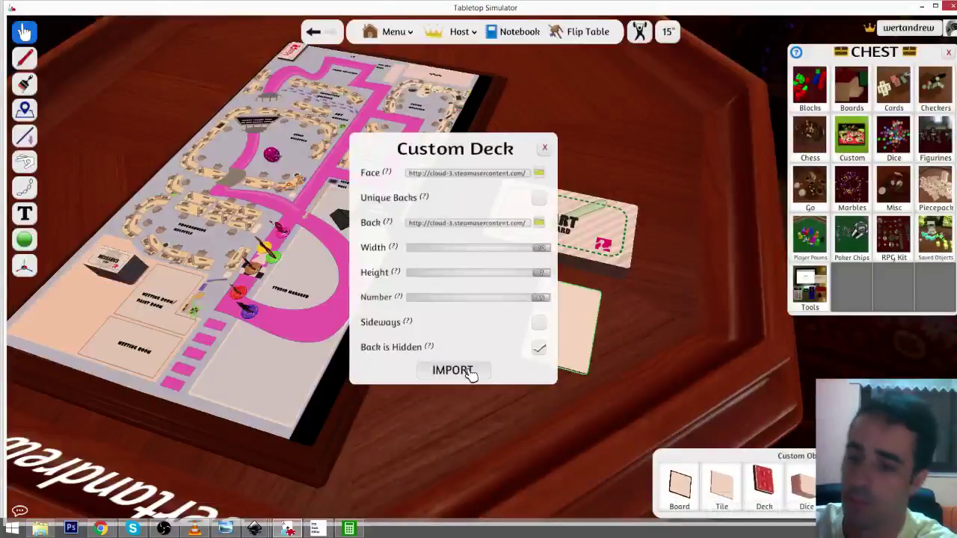
left_click(453, 371)
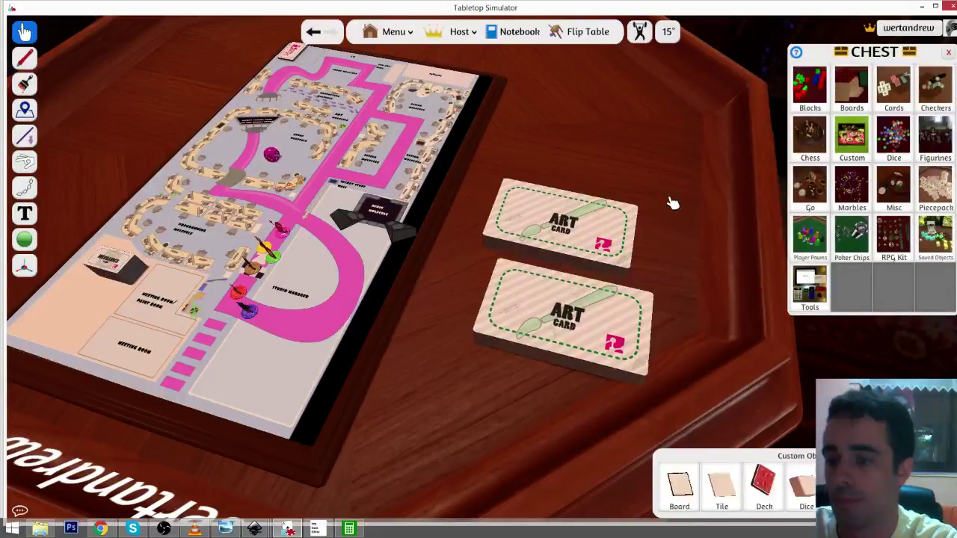
- Stack the second Art card deck onto the first to merge them into one deck
left_click_drag(569, 322, 561, 233)
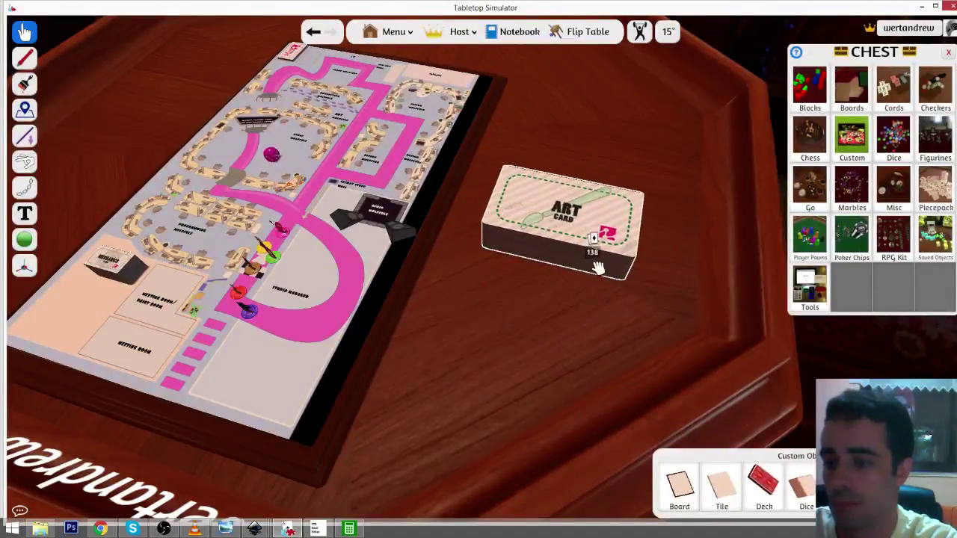
key("w")
key("d")
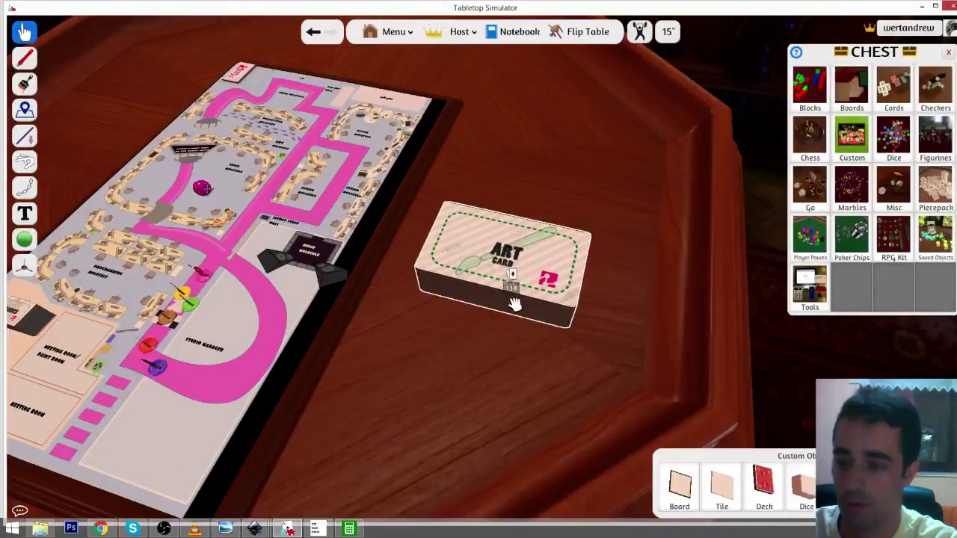
- Carry the merged Art deck across the table to the board corner beside the Mechanics deck
left_click_drag(515, 304, 322, 278)
key("s")
key("a")
key("a")
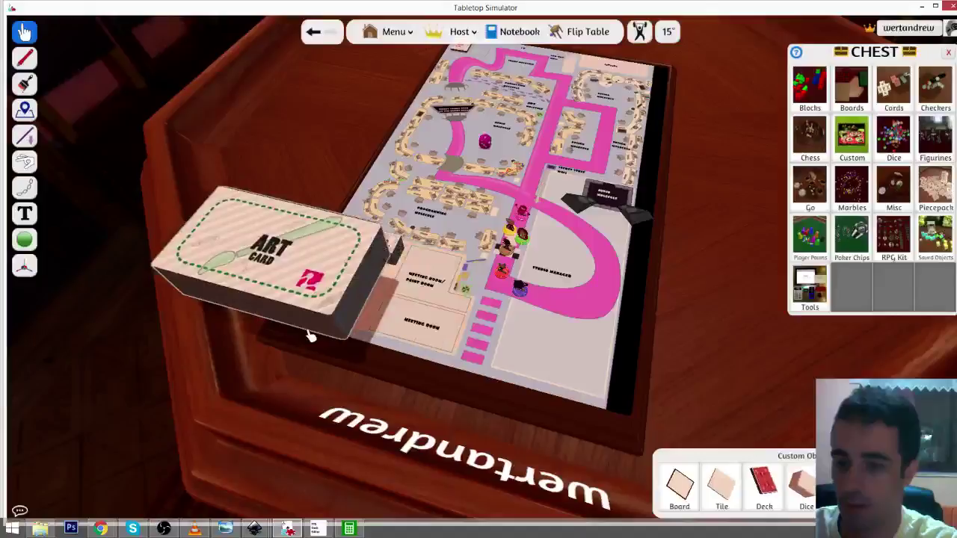
- Scale the Art deck down three steps, closer to the size of the Mechanics deck
right_click(323, 278)
mouse_move(373, 446)
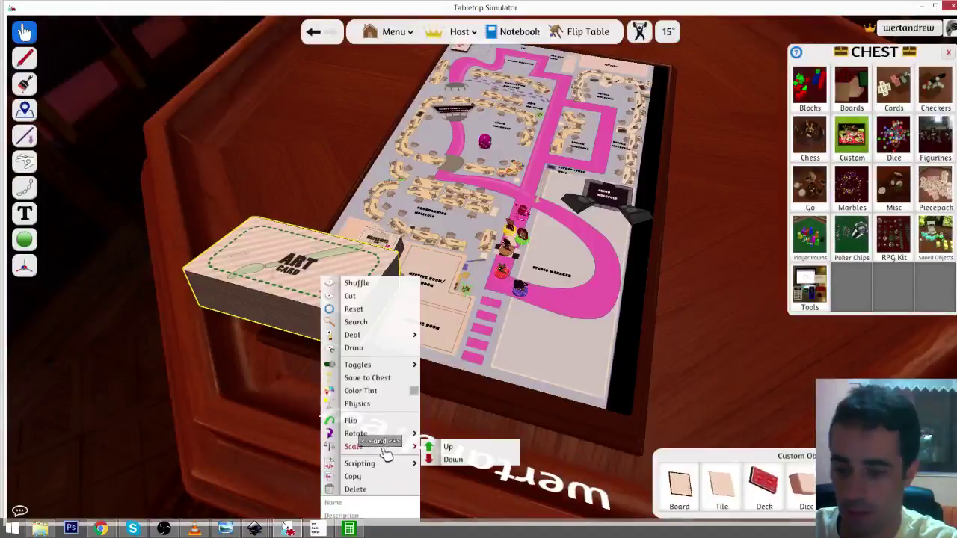
left_click(453, 459)
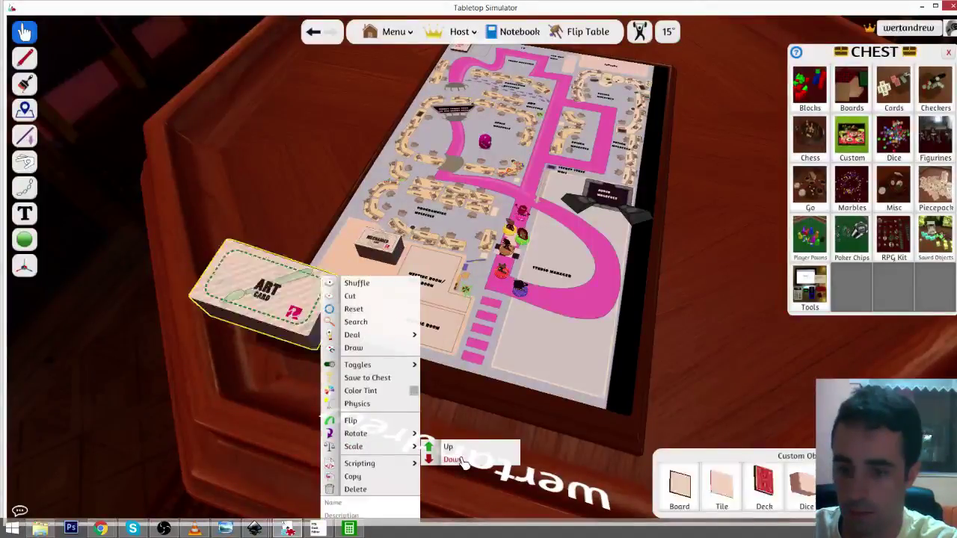
left_click(453, 459)
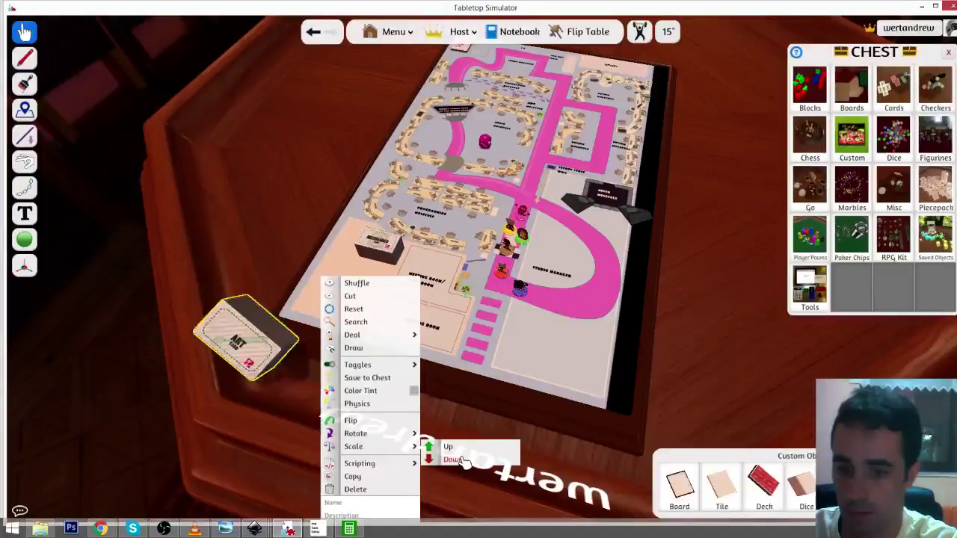
left_click(452, 459)
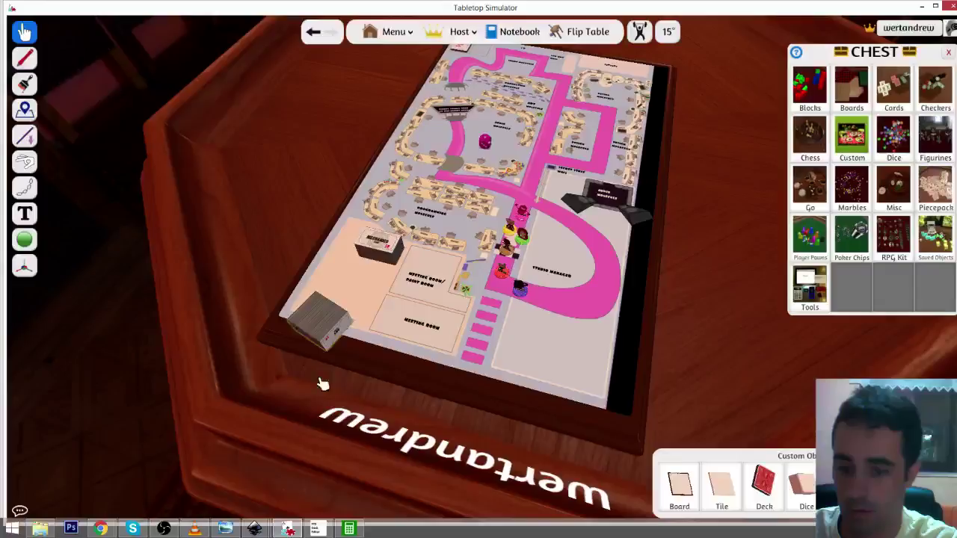
- Move the Art deck onto the board's blank peach area and flip it so the Art card back faces up
scroll(322, 383, "up", 5)
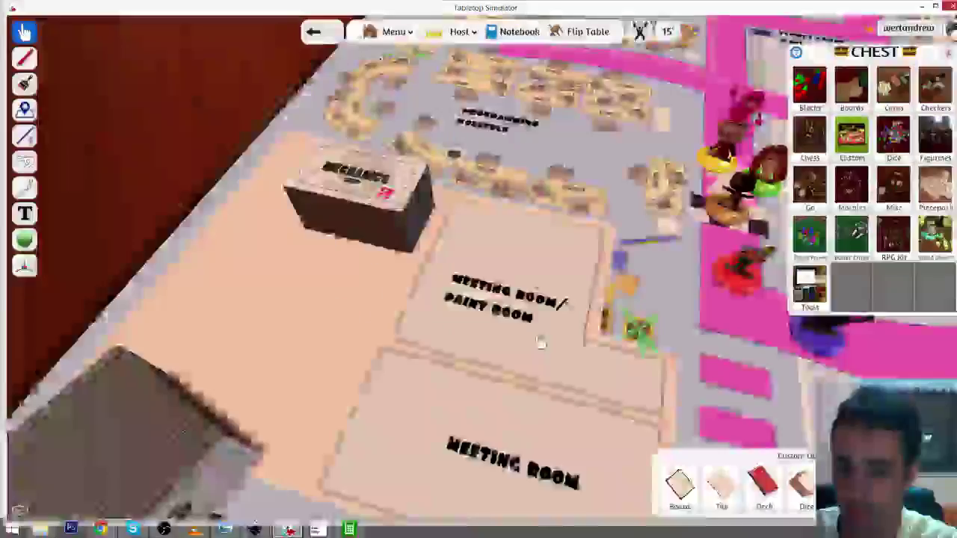
key("a")
left_click_drag(388, 396, 483, 267)
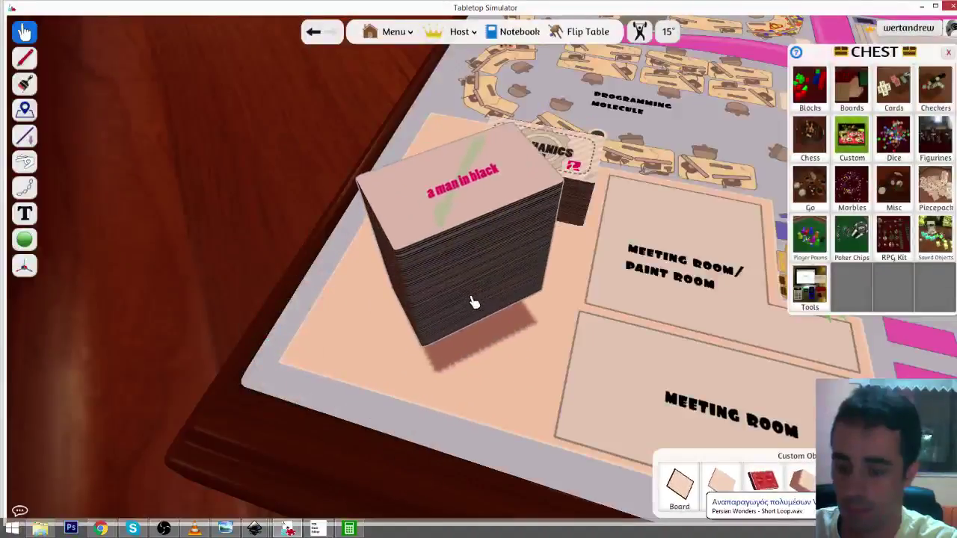
key("f")
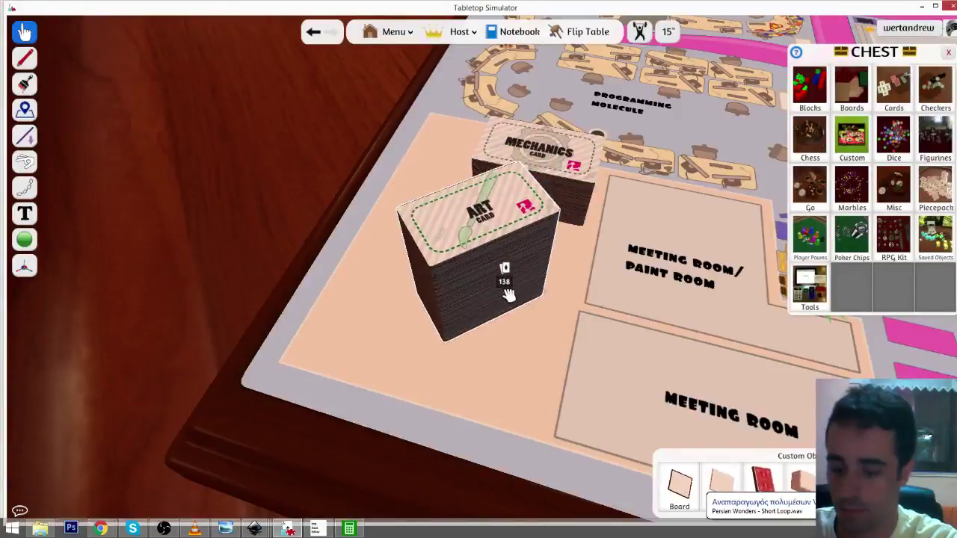
- Rotate the Art deck to match the Mechanics deck's orientation and set it next to that deck at the board's edge
key("e")
left_click_drag(508, 296, 427, 167)
key("e")
key("e")
key("q")
scroll(530, 354, "up", 5)
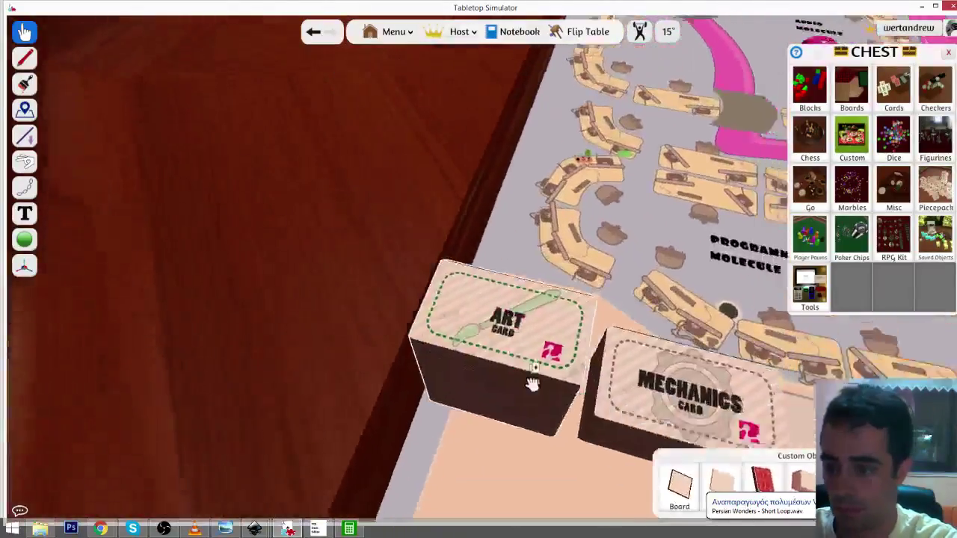
left_click_drag(532, 384, 638, 371)
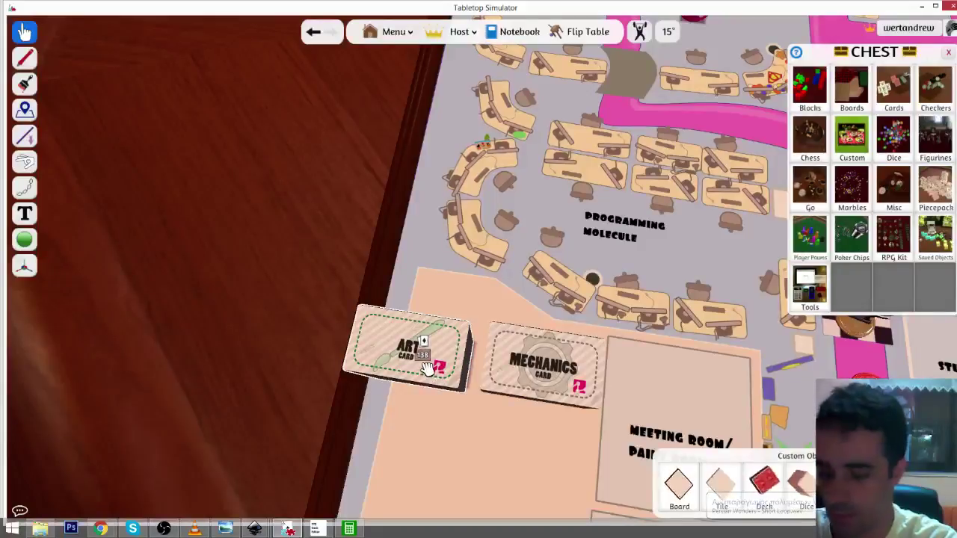
- Scale the Art deck back up slightly to match the Mechanics deck
right_click(426, 352)
mouse_move(495, 447)
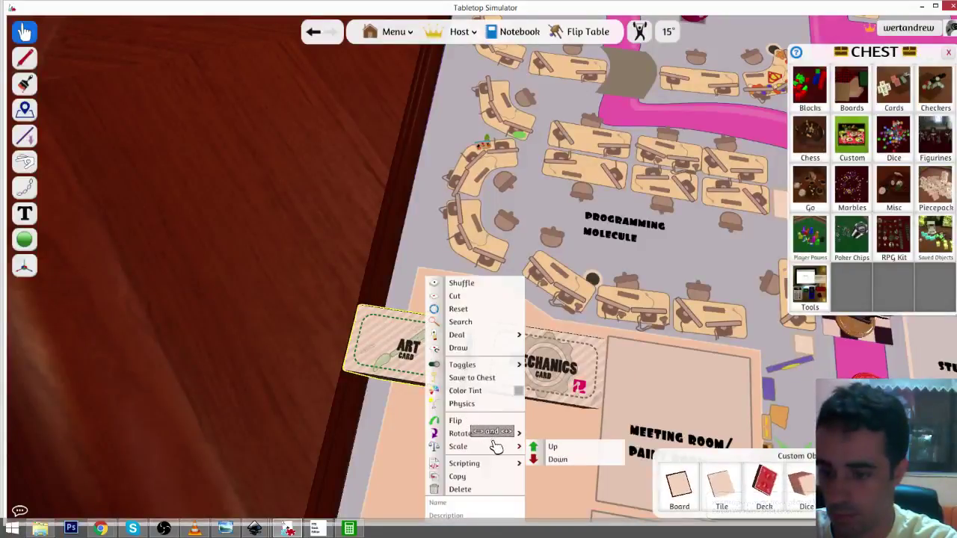
left_click(567, 448)
left_click(567, 449)
left_click(271, 399)
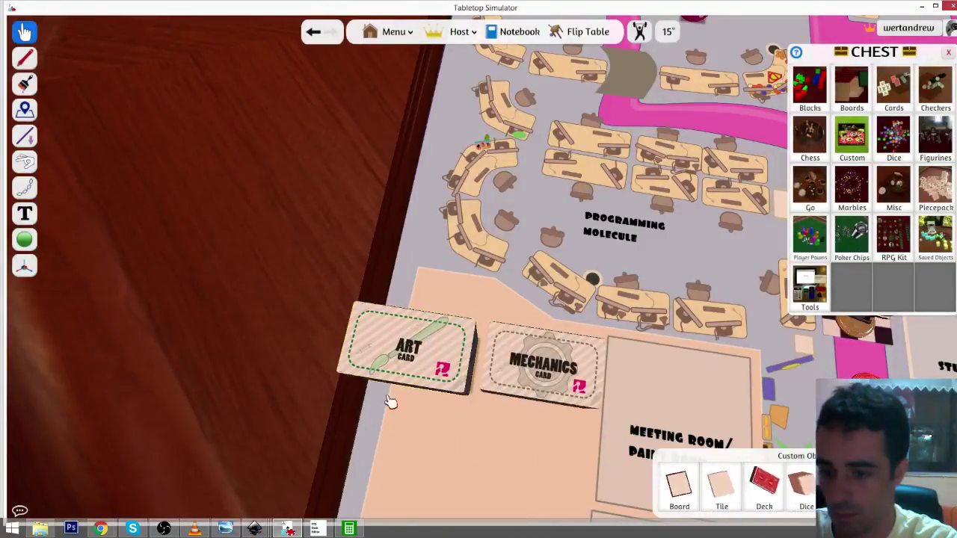
- Compare the card sizes of the Art and Mechanics decks from several angles
key("w")
key("a")
key("s")
key("d")
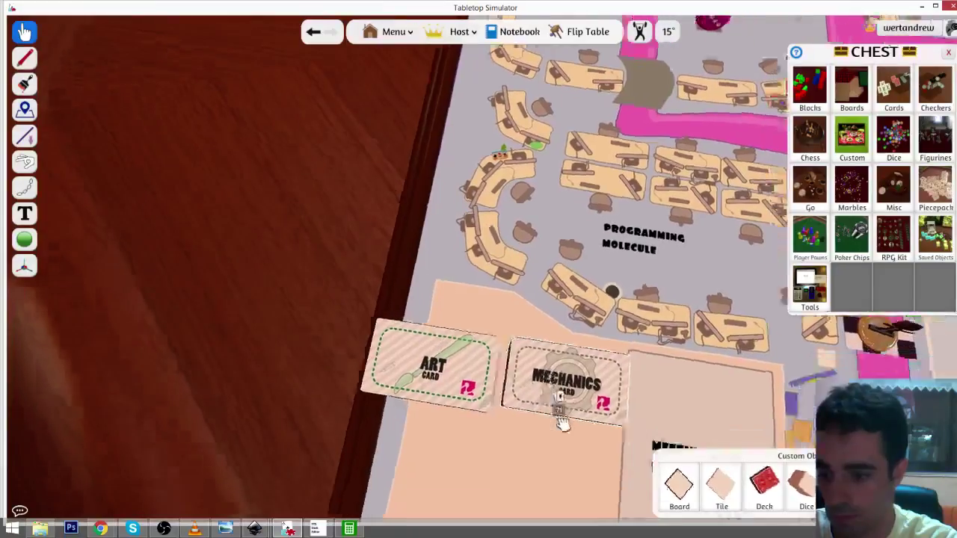
key("s")
key("a")
mouse_move(506, 369)
left_mouse_down()
mouse_move(502, 363)
mouse_move(506, 369)
left_mouse_up()
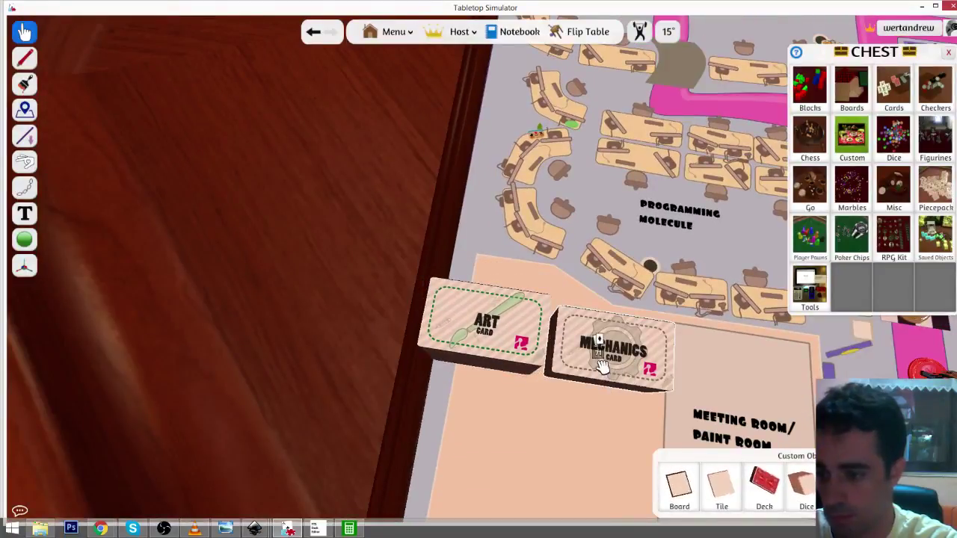
key("s")
key("d")
left_click_drag(575, 410, 532, 432)
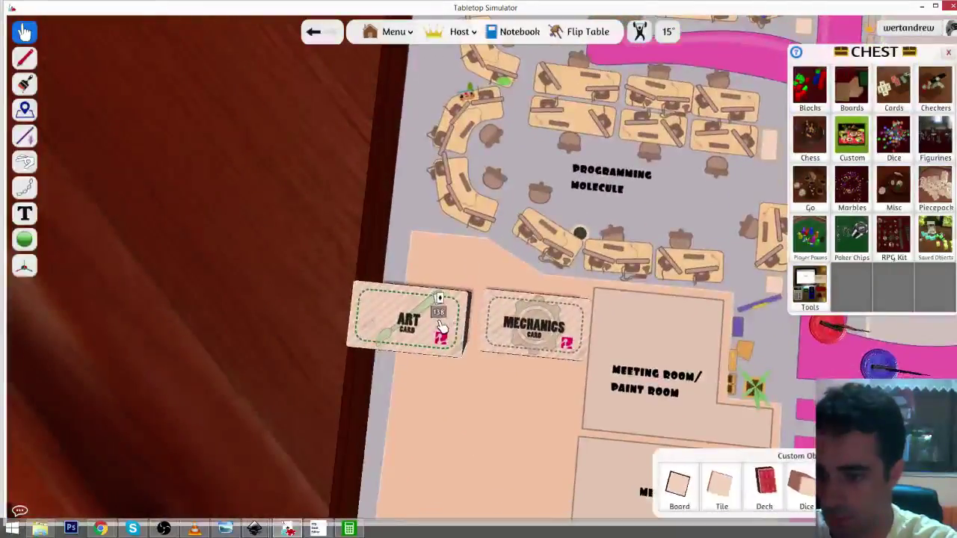
- Try the Art deck directly below the Mechanics deck, aligned with the meeting room's edge
left_click_drag(442, 326, 540, 395)
scroll(541, 396, "down", 3)
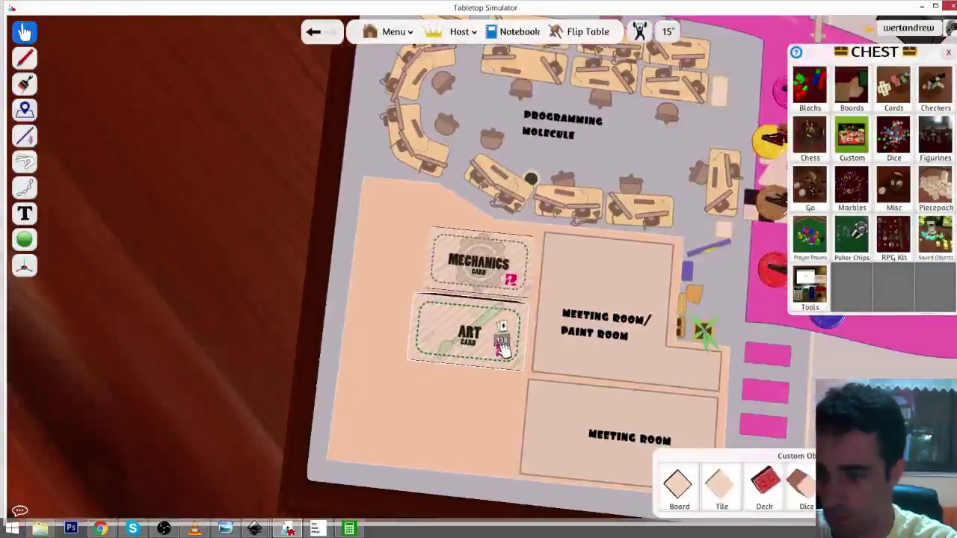
mouse_move(492, 336)
left_mouse_down()
mouse_move(500, 339)
mouse_move(485, 351)
left_mouse_up()
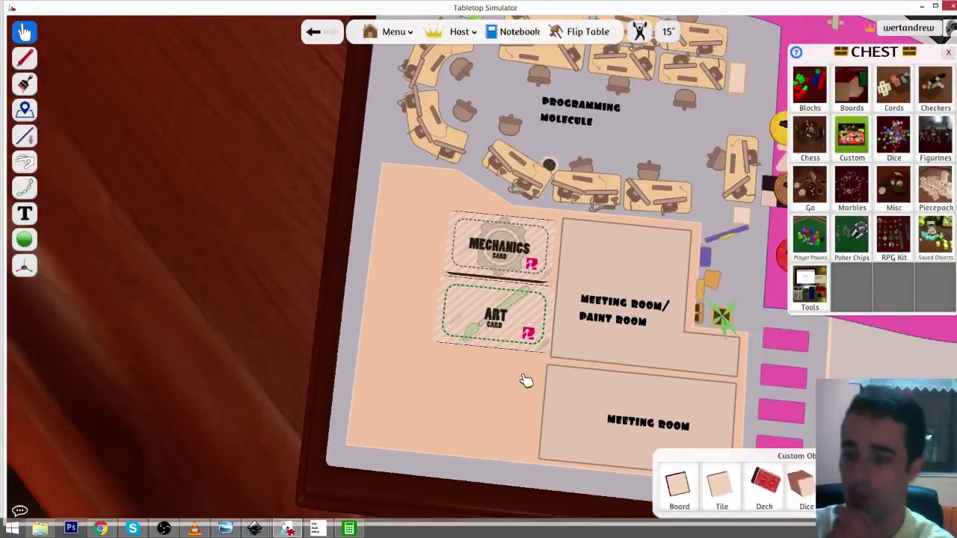
left_click_drag(525, 381, 543, 303)
scroll(524, 329, "down", 2)
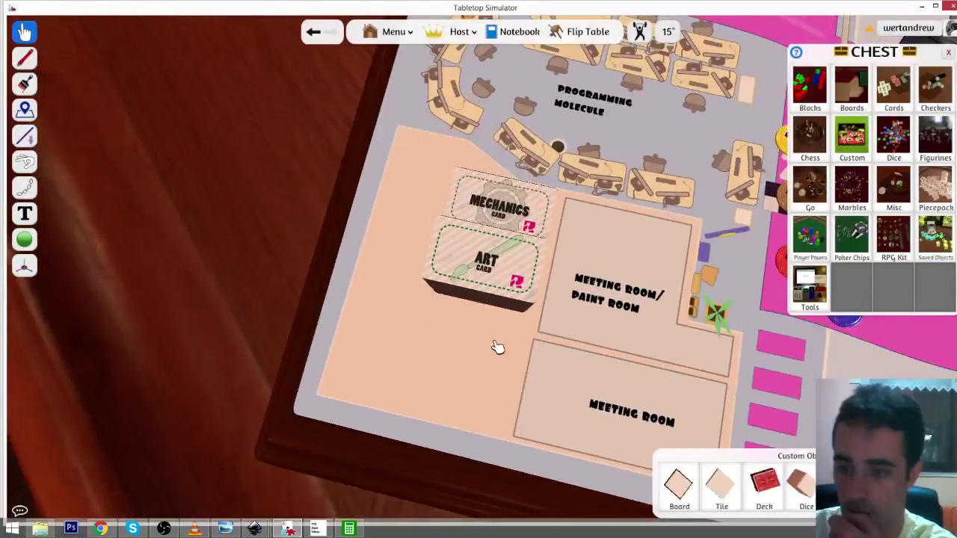
- Return the Art deck to the board's outer edge beside the Mechanics deck and compare the heights of both stacks
left_click_drag(495, 342, 416, 139)
scroll(457, 246, "up", 3)
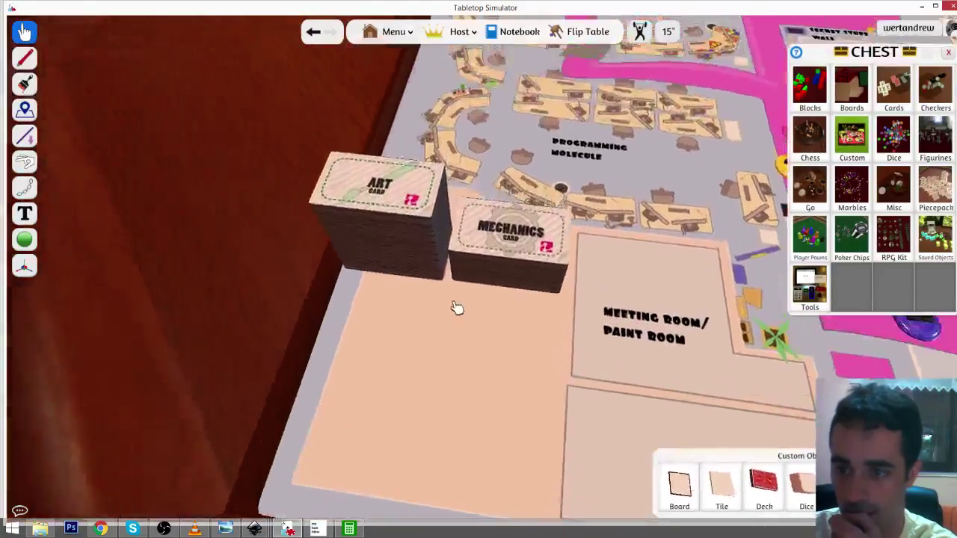
scroll(252, 188, "up", 3)
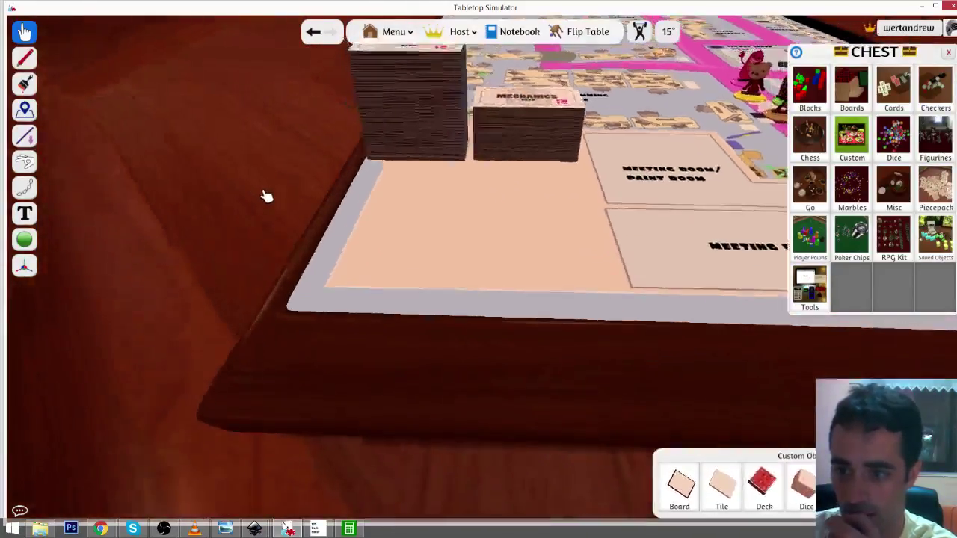
scroll(267, 196, "up", 3)
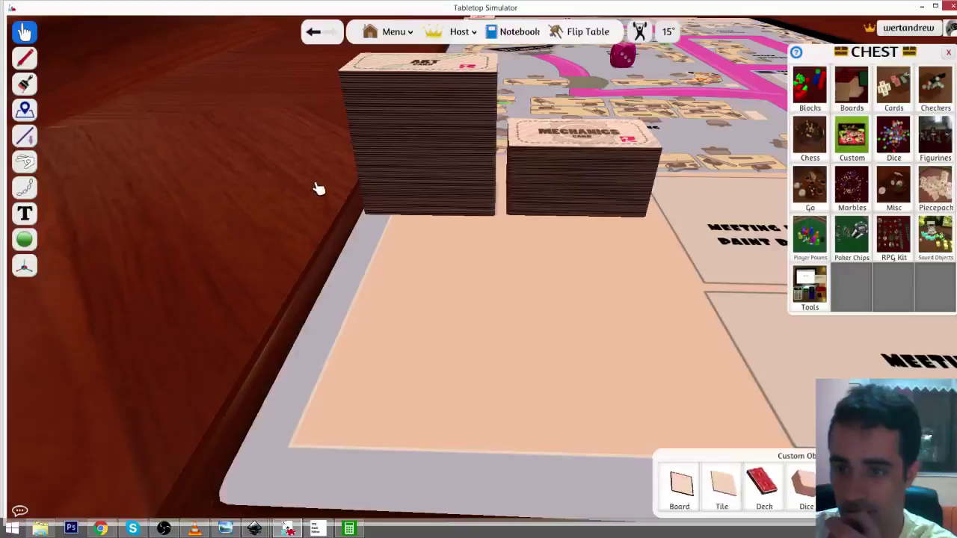
key("w")
key("d")
key("a")
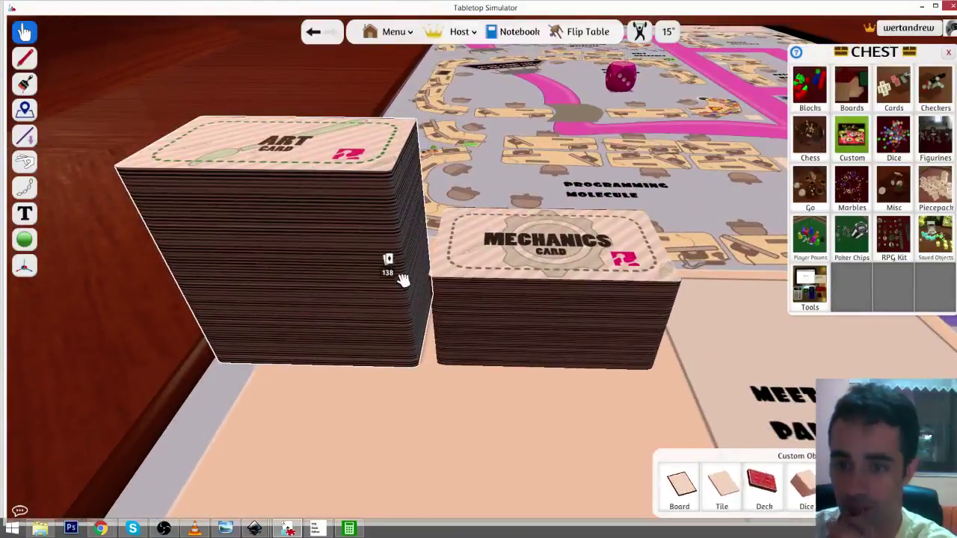
left_click_drag(381, 297, 376, 367)
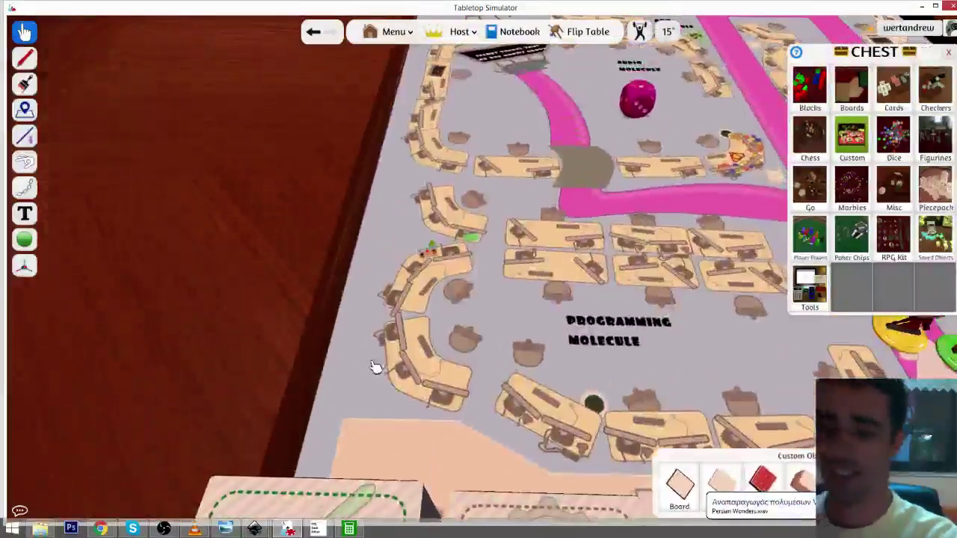
- Draw the top card from the Art deck and lay it face up below the deck
key("s")
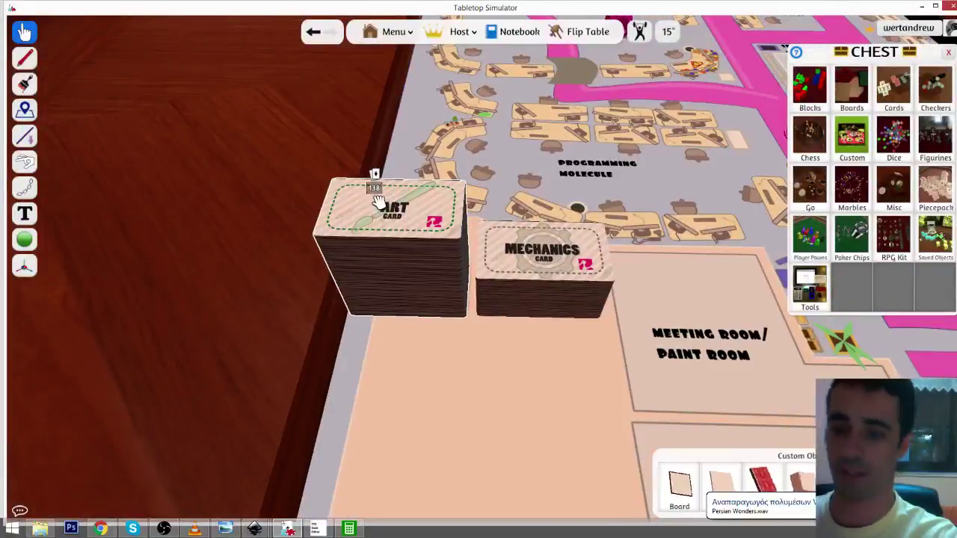
right_click(378, 201)
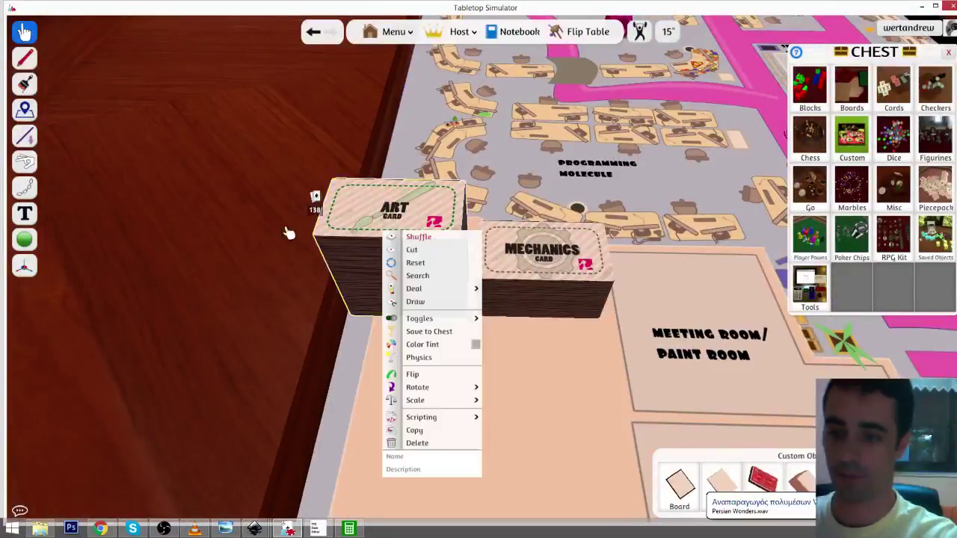
right_click(365, 203)
left_click_drag(371, 213, 487, 406)
key("f")
left_click_drag(536, 434, 528, 413)
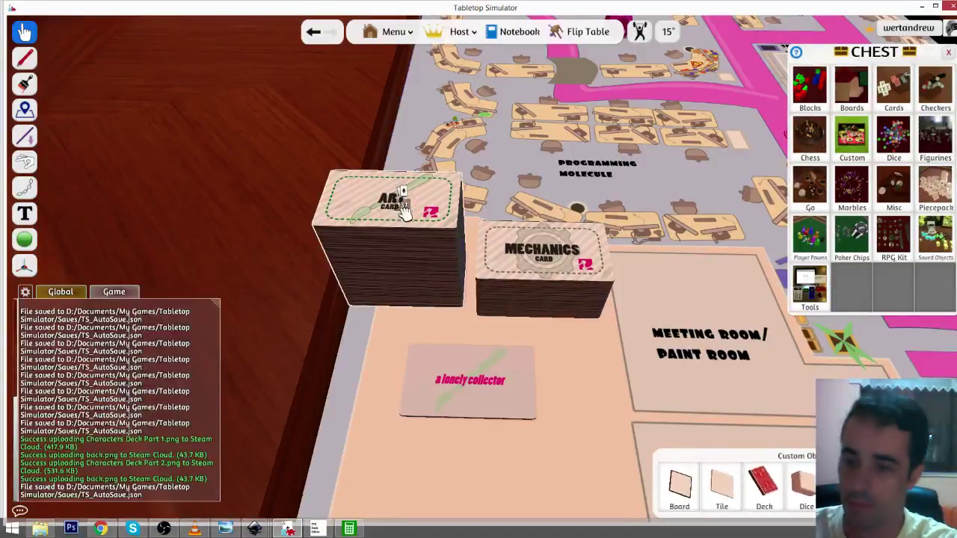
- Draw three more Art cards and arrange all four face up in a two-by-two grid below the decks
left_click_drag(402, 204, 613, 422)
key("f")
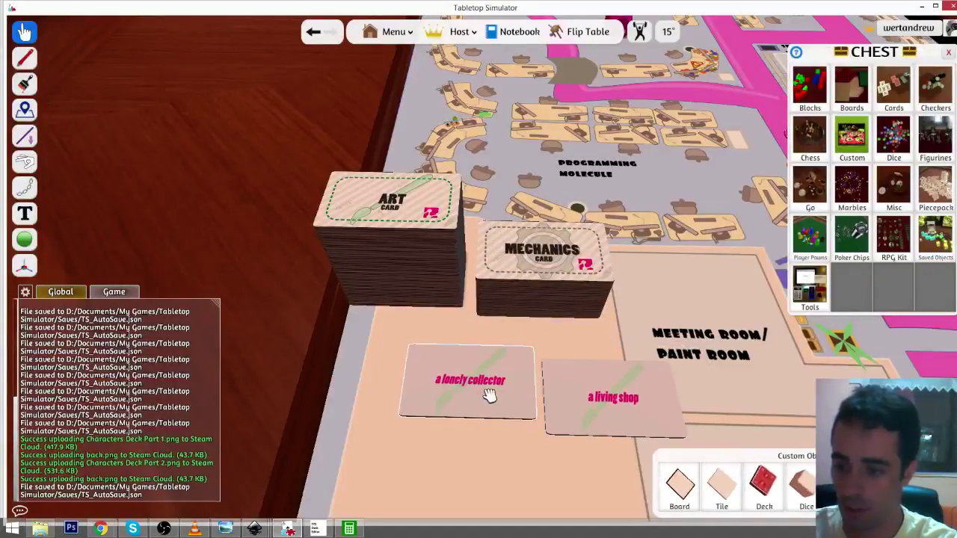
left_click_drag(497, 404, 413, 405)
left_click_drag(593, 416, 516, 409)
left_click_drag(402, 215, 434, 492)
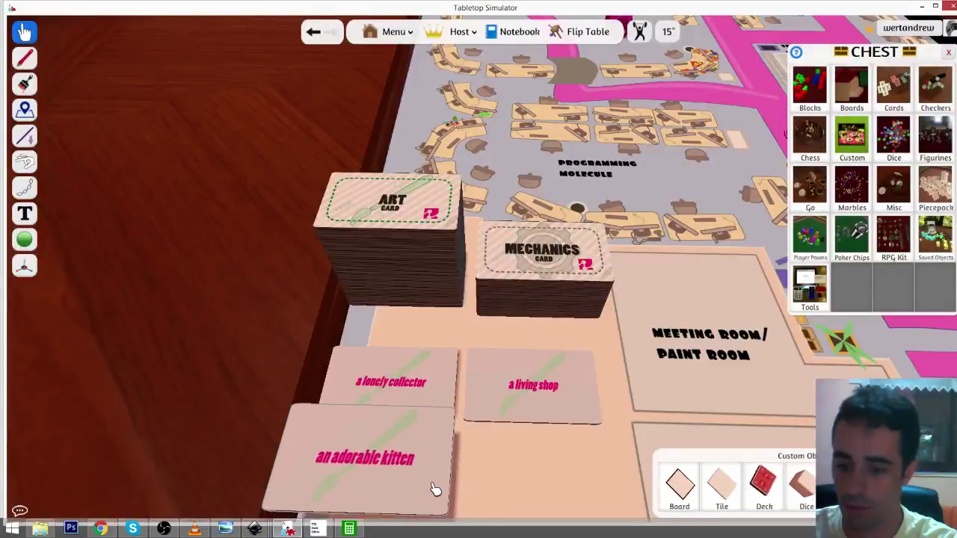
left_click_drag(427, 262, 551, 494)
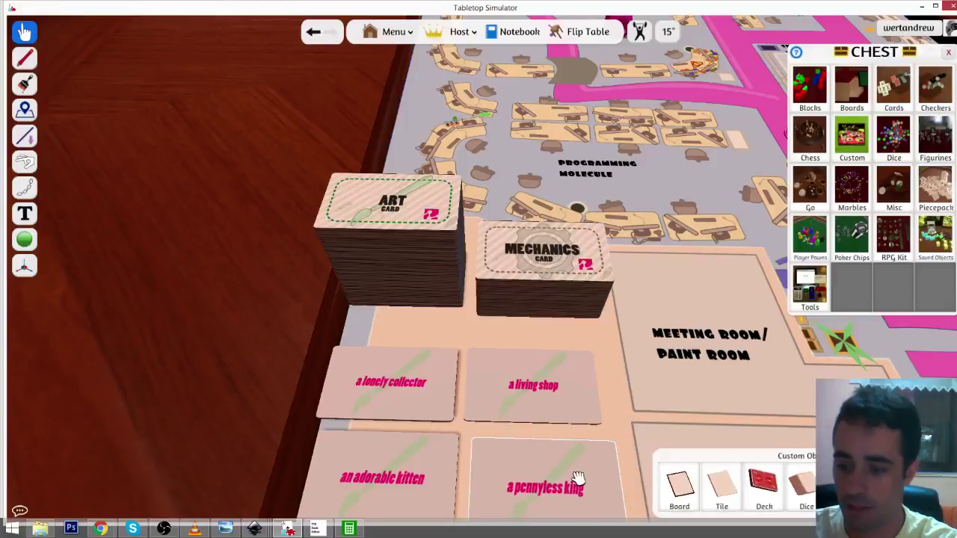
key("s")
scroll(576, 421, "down", 2)
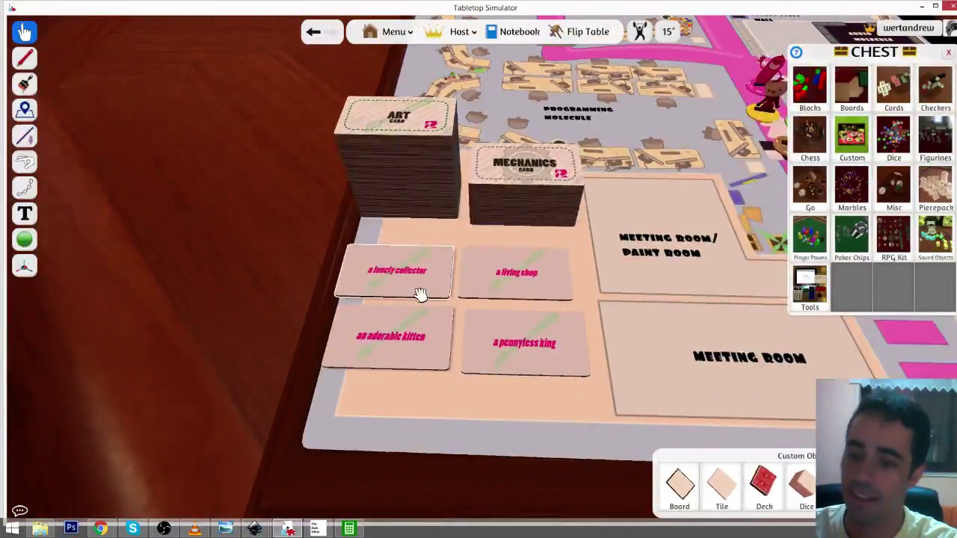
scroll(421, 329, "up", 3)
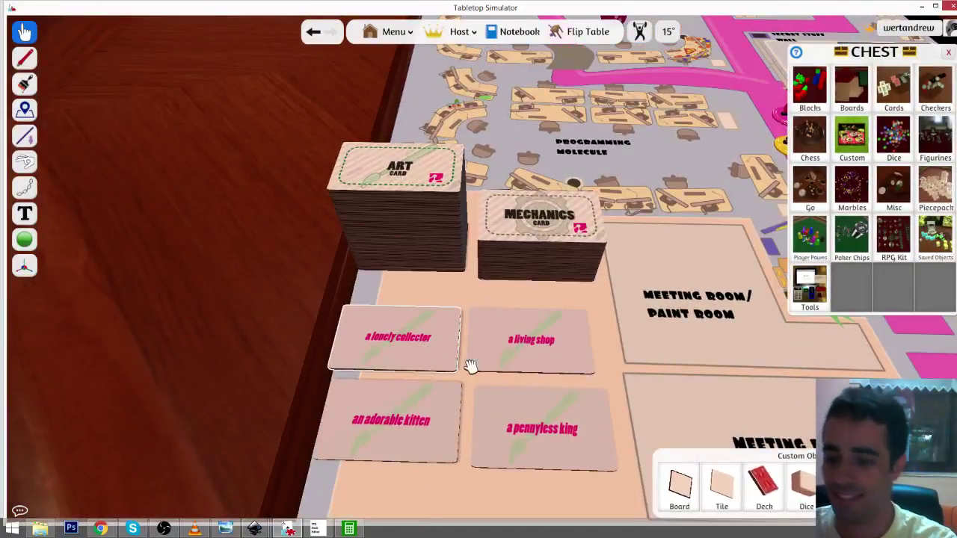
- Stack the four drawn cards, turn them face down and return them to the Art deck
left_click_drag(512, 353, 389, 351)
left_click_drag(411, 418, 410, 335)
left_click_drag(557, 467, 440, 254)
key("f")
right_click(402, 238)
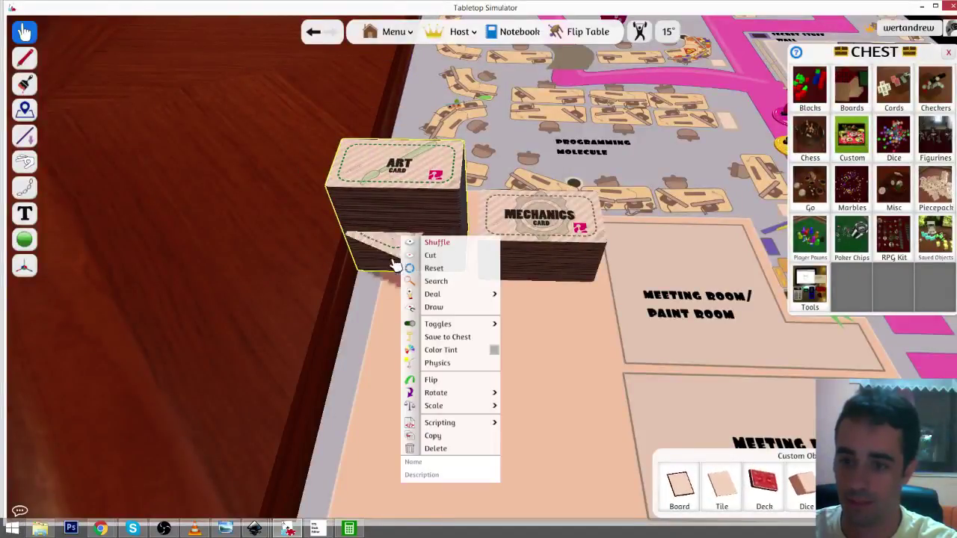
left_click(222, 267)
- Move the Art deck from beside the Mechanics deck across the board to the desks near the Art Molecule
key("w")
key("d")
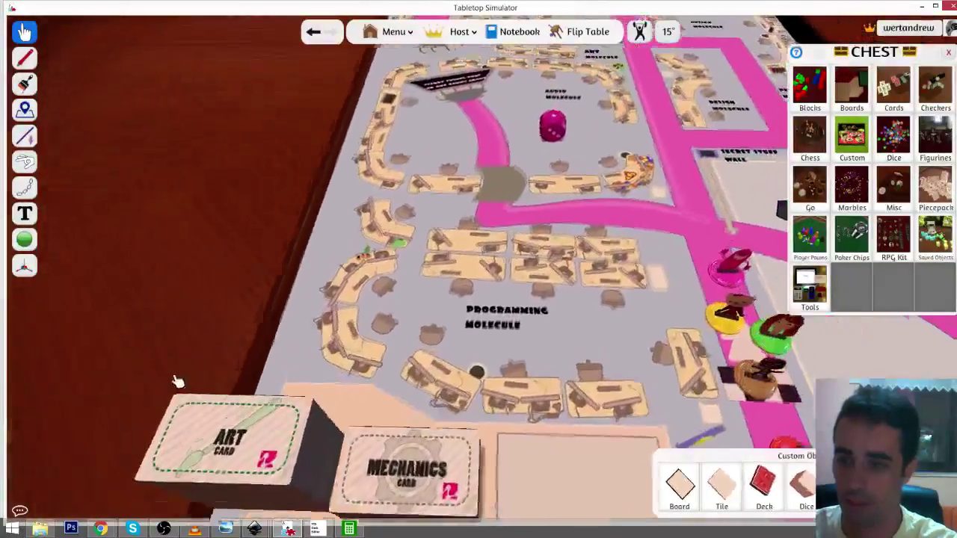
left_click_drag(231, 463, 577, 130)
key("w")
key("d")
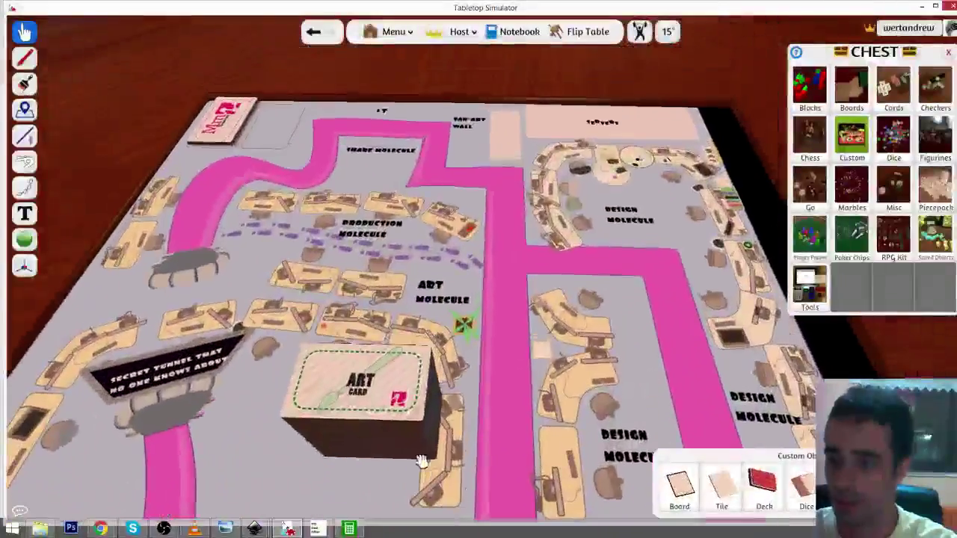
- Reposition the Art deck in the area above the pink die, beside the secret tunnel sign
left_click_drag(421, 461, 367, 342)
key("s")
key("d")
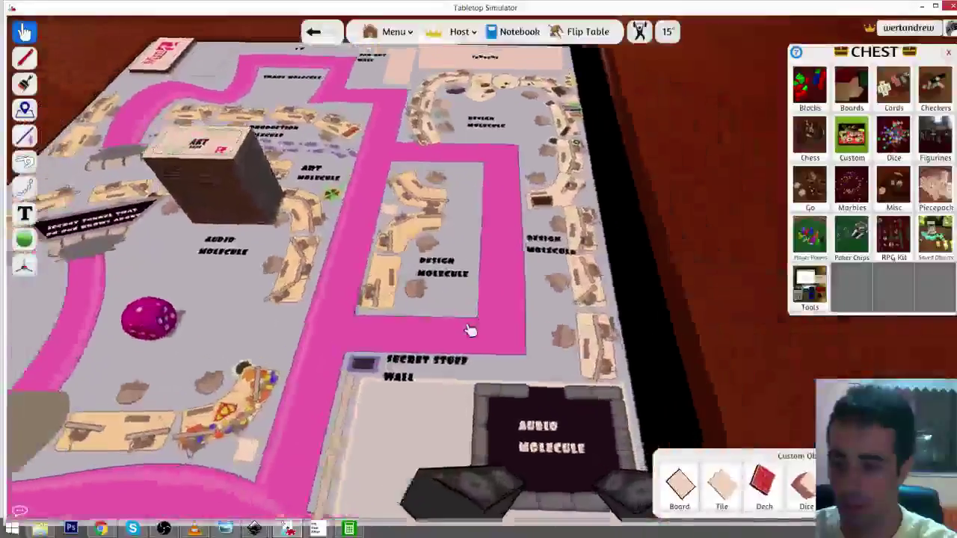
key("w")
key("a")
left_click_drag(302, 281, 309, 364)
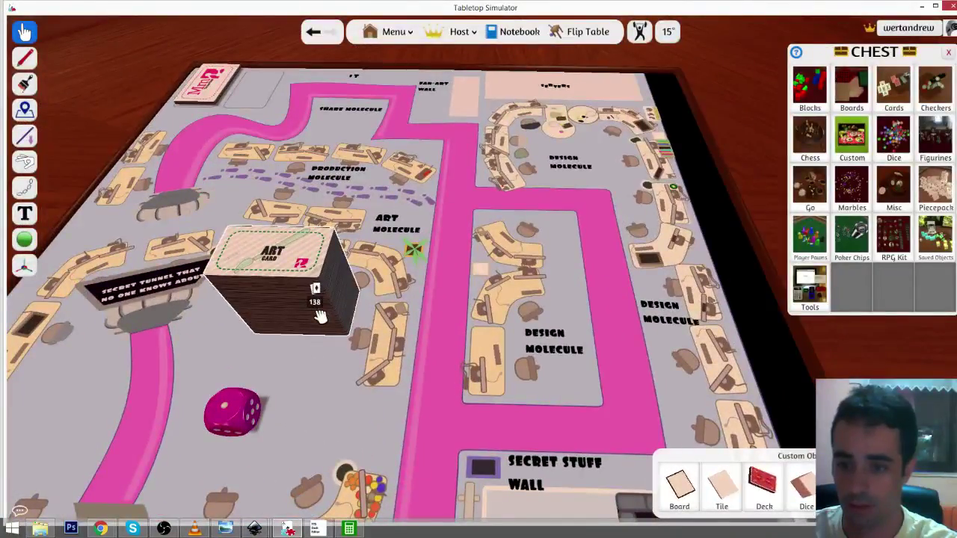
left_click_drag(321, 317, 297, 325)
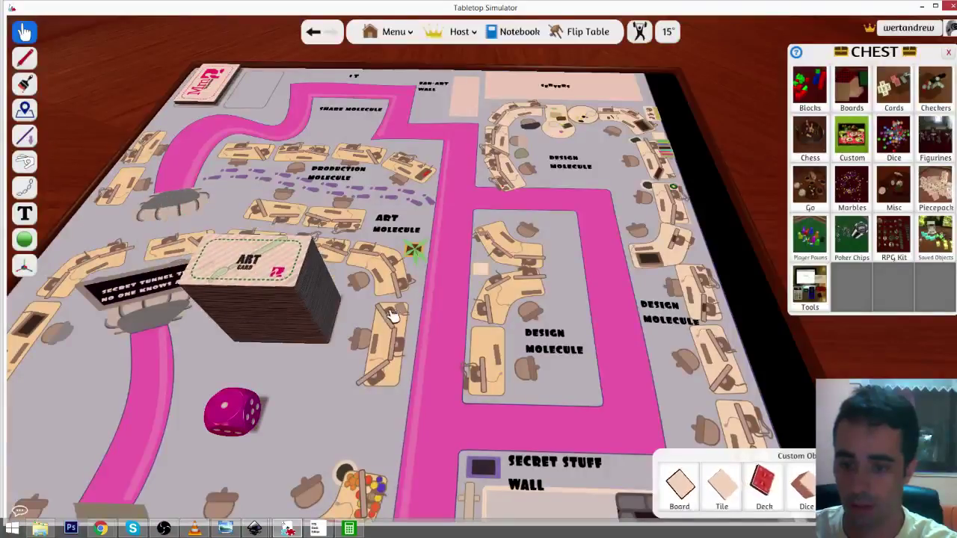
- Examine the Art deck's placement and the whole board layout from several angles and distances
key("s")
scroll(381, 179, "down", 3)
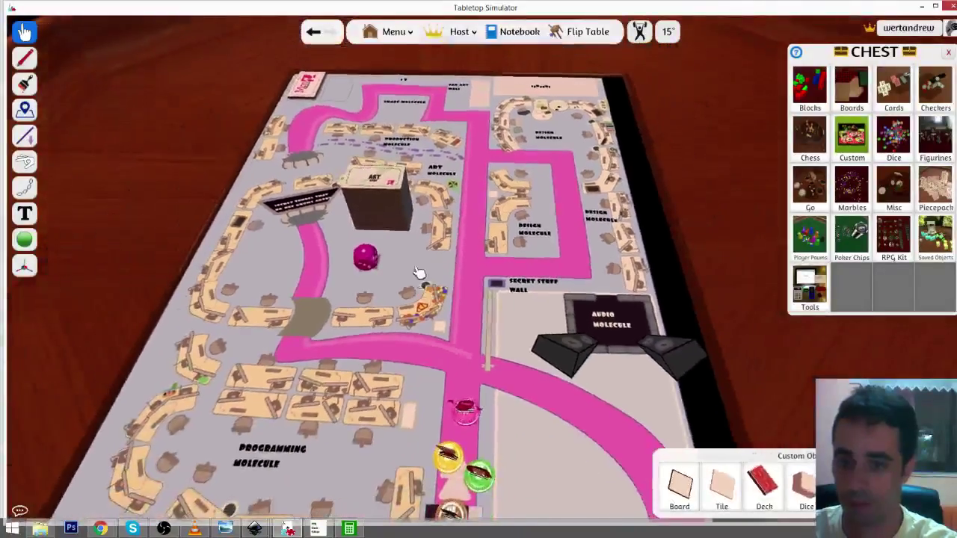
key("a")
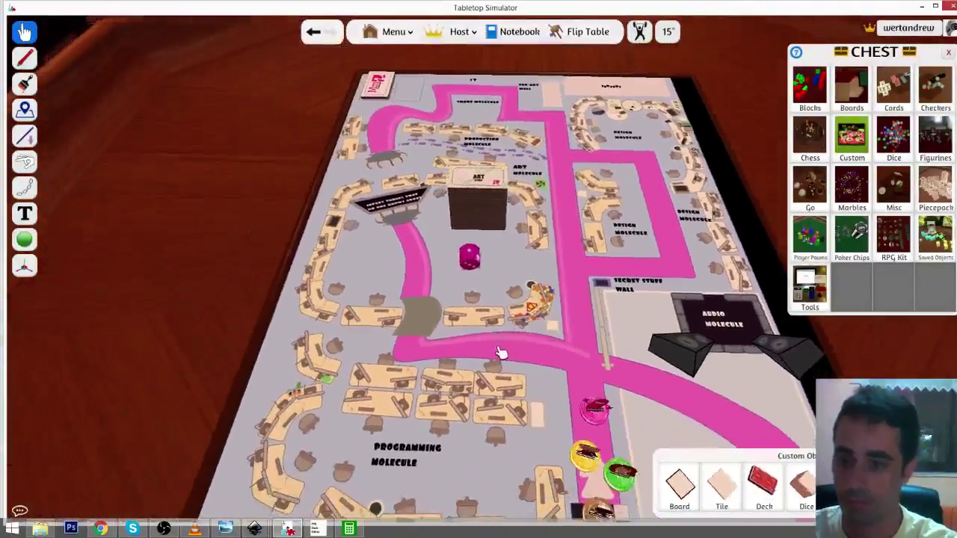
left_click_drag(501, 352, 434, 269)
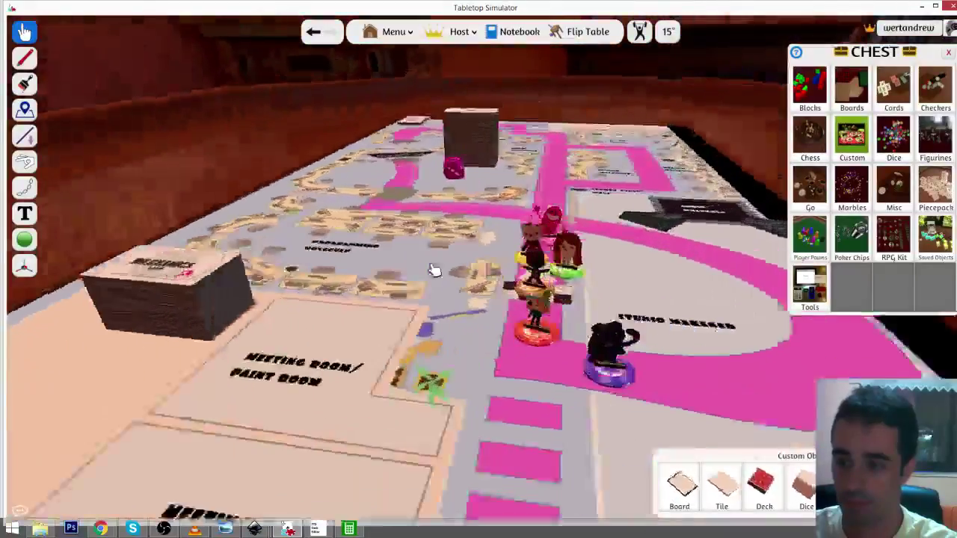
scroll(434, 271, "down", 5)
scroll(443, 277, "up", 6)
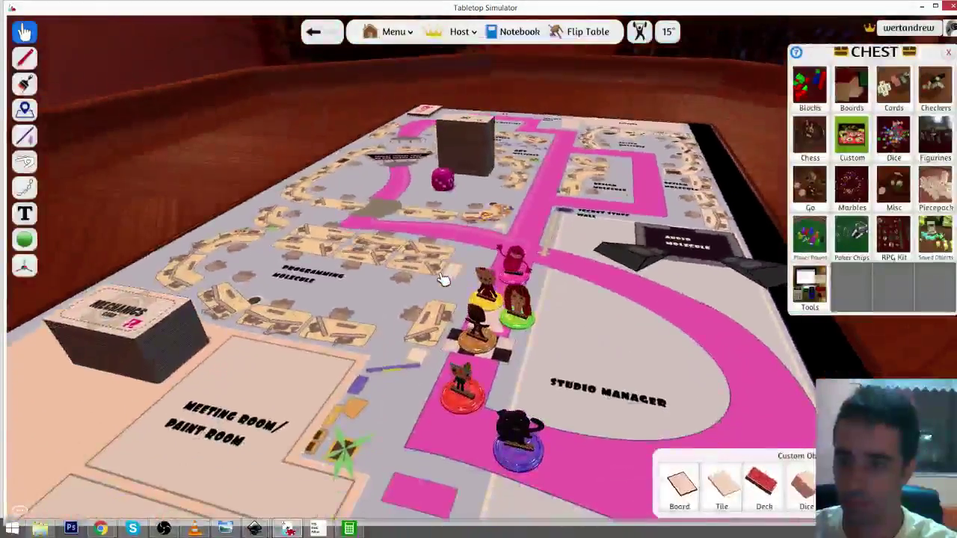
scroll(444, 273, "up", 4)
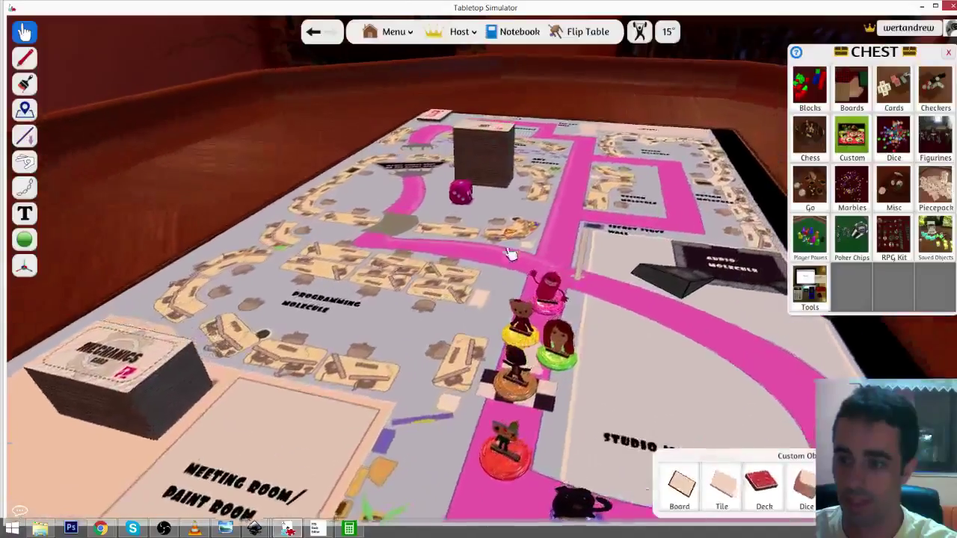
left_click_drag(508, 255, 436, 263)
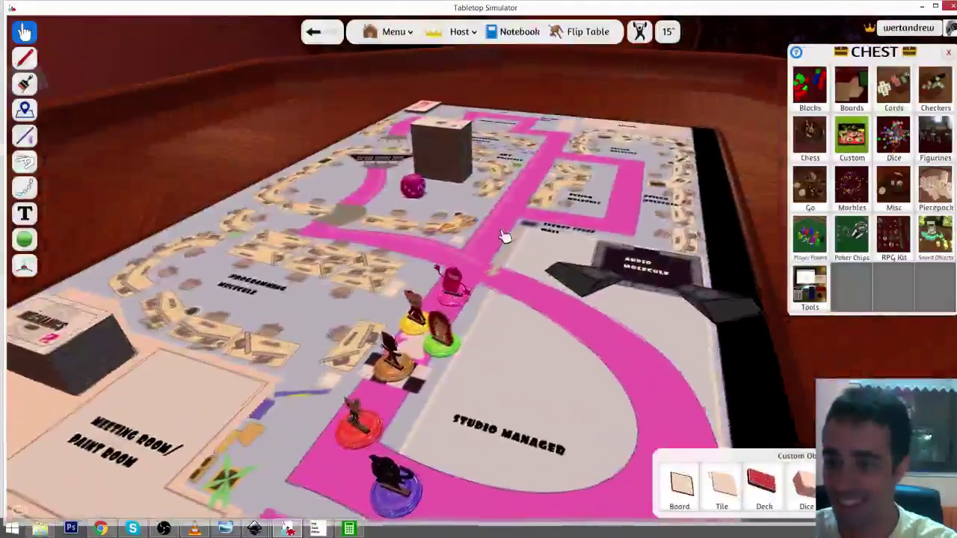
left_click_drag(504, 237, 573, 337)
scroll(508, 368, "up", 8)
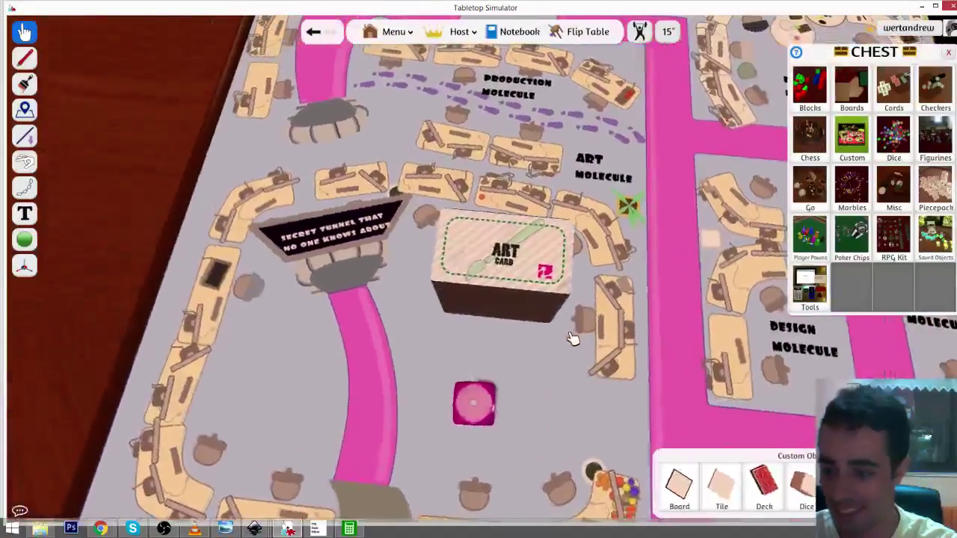
left_click_drag(584, 395, 452, 337)
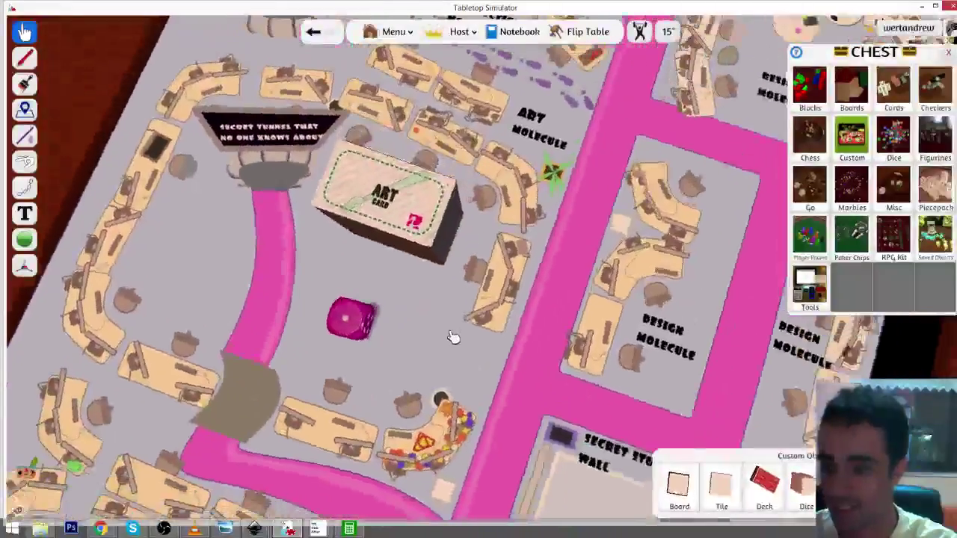
scroll(452, 337, "down", 10)
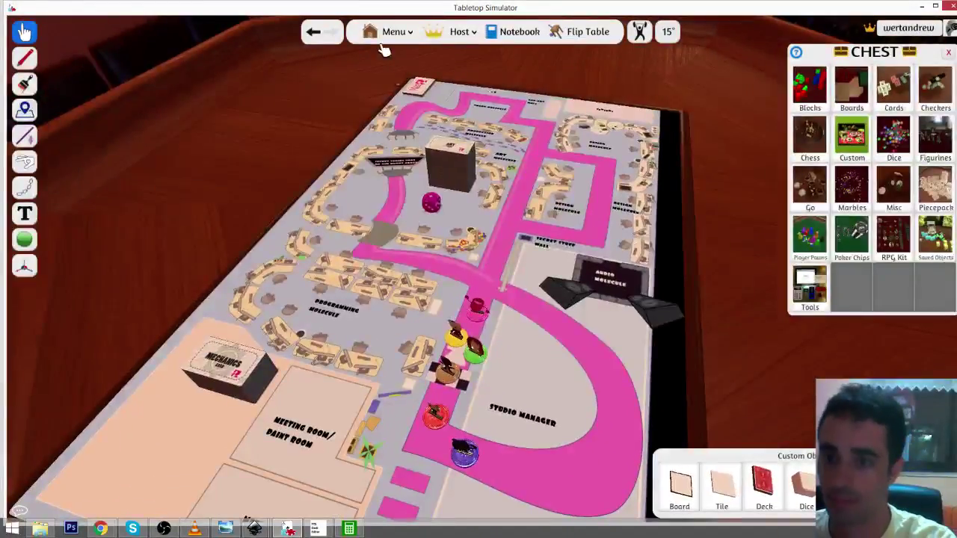
- Save the game to slot 2 under the name Mm
left_click(394, 32)
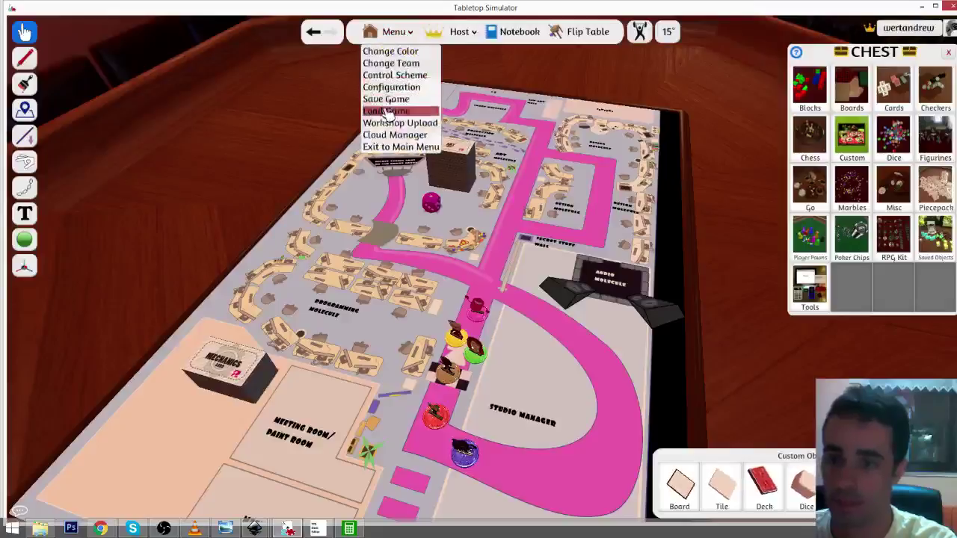
left_click(391, 111)
left_click(359, 182)
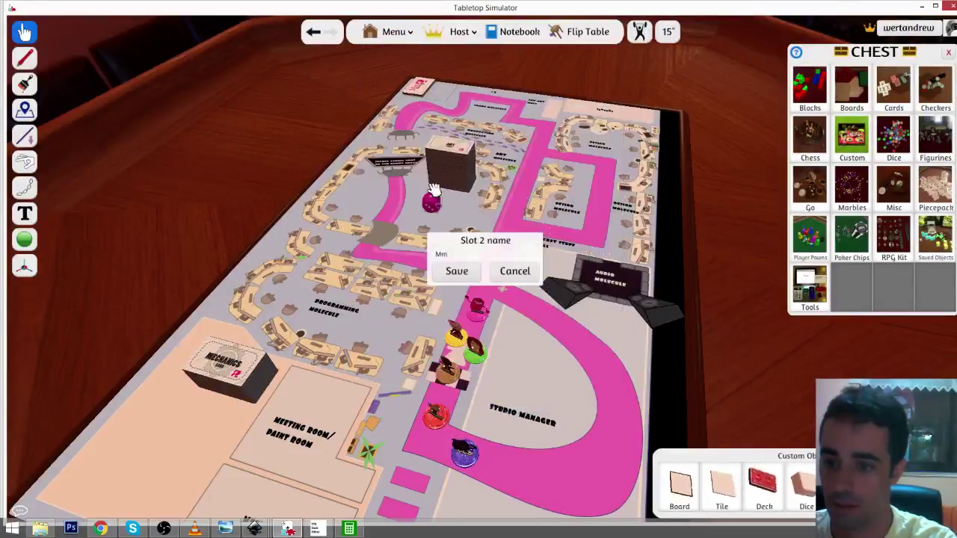
left_click(457, 272)
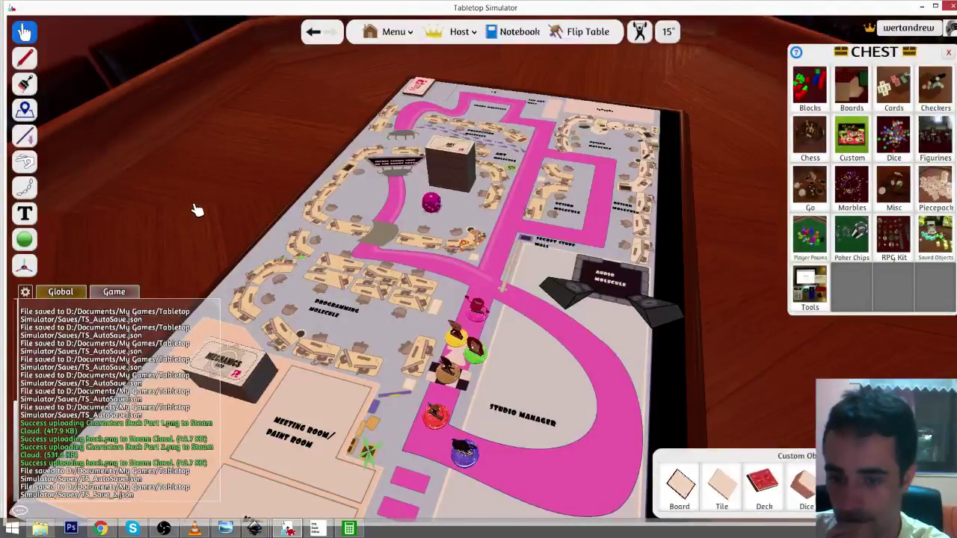
left_click_drag(198, 210, 302, 156)
key("d")
scroll(478, 322, "up", 3)
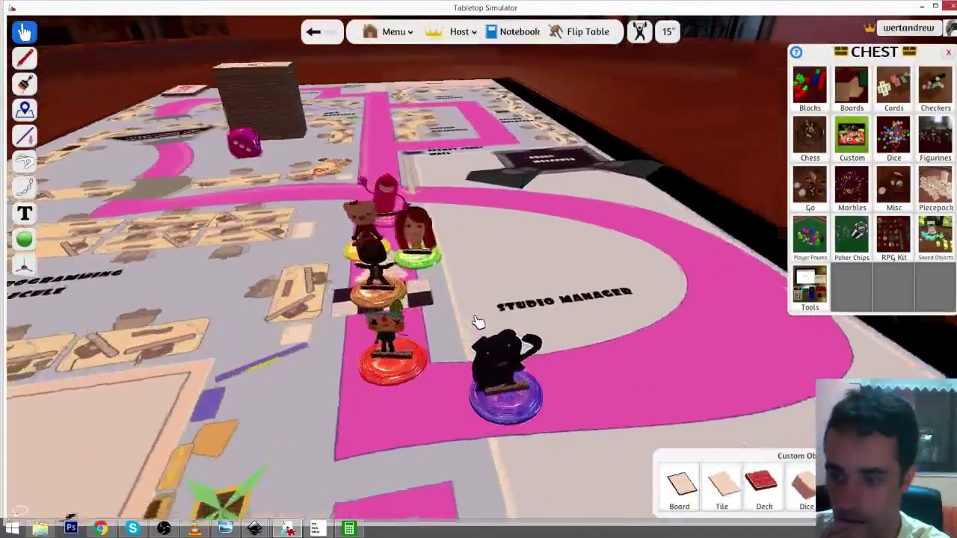
left_click_drag(471, 290, 479, 287)
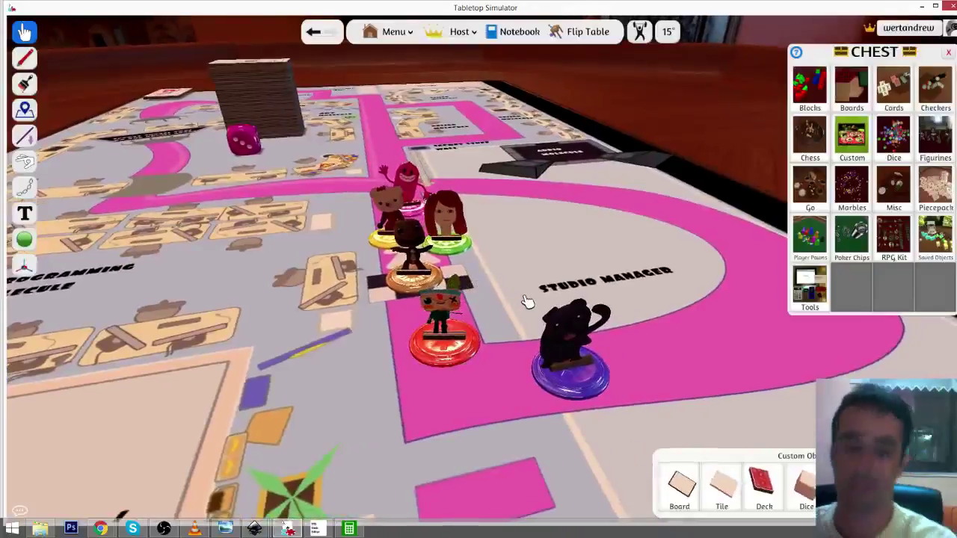
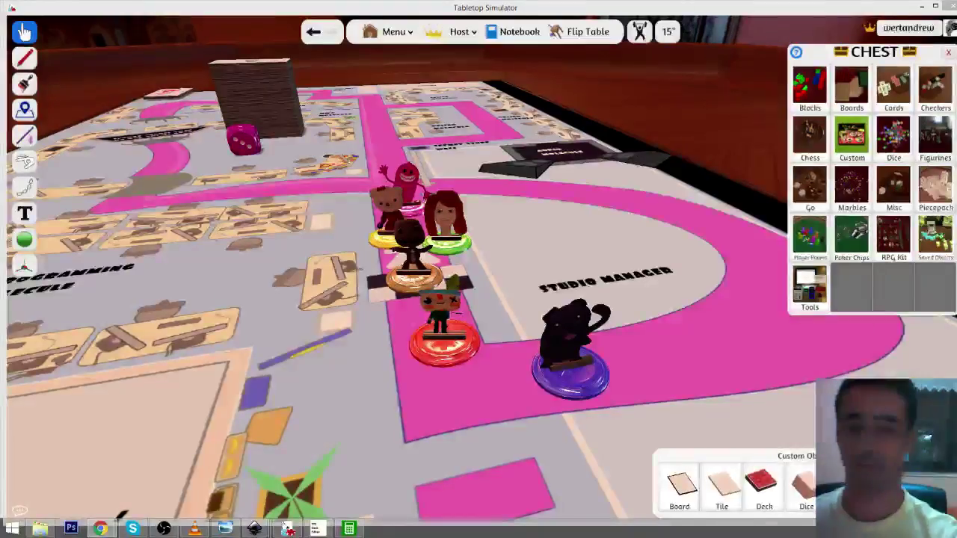
left_click_drag(508, 229, 475, 244)
scroll(473, 244, "down", 5)
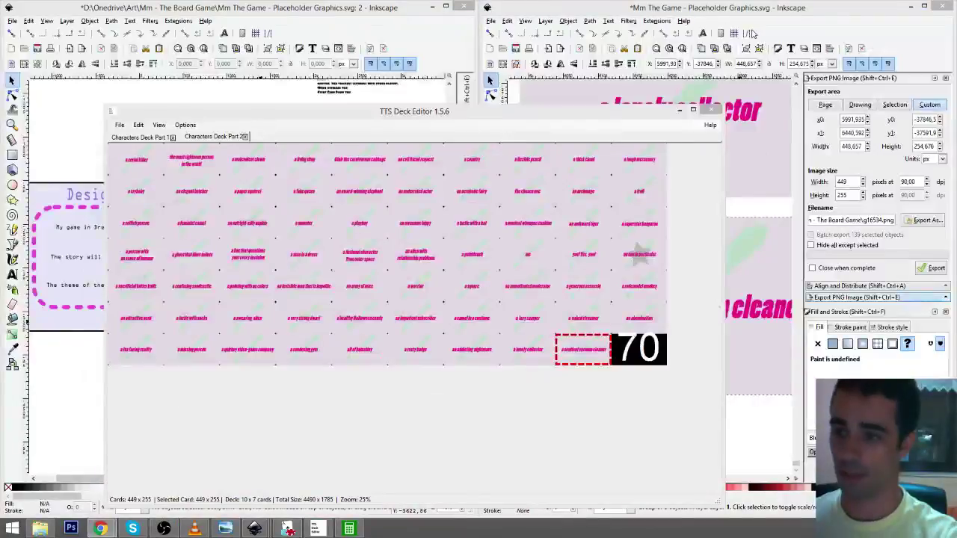
- Close TTS Deck Editor, and save and close the main Mm The Game - Placeholder Graphics.svg window in Inkscape
left_click(709, 110)
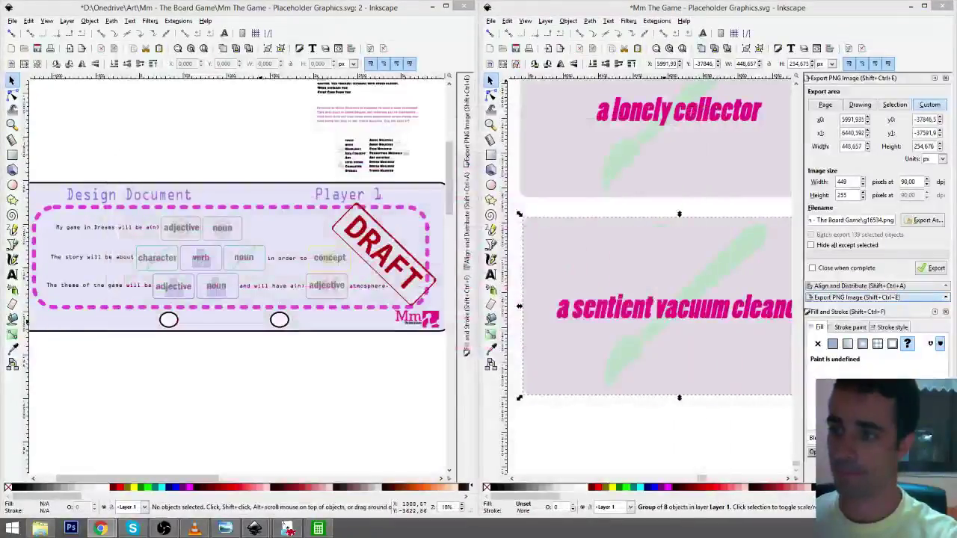
key("ctrl+s")
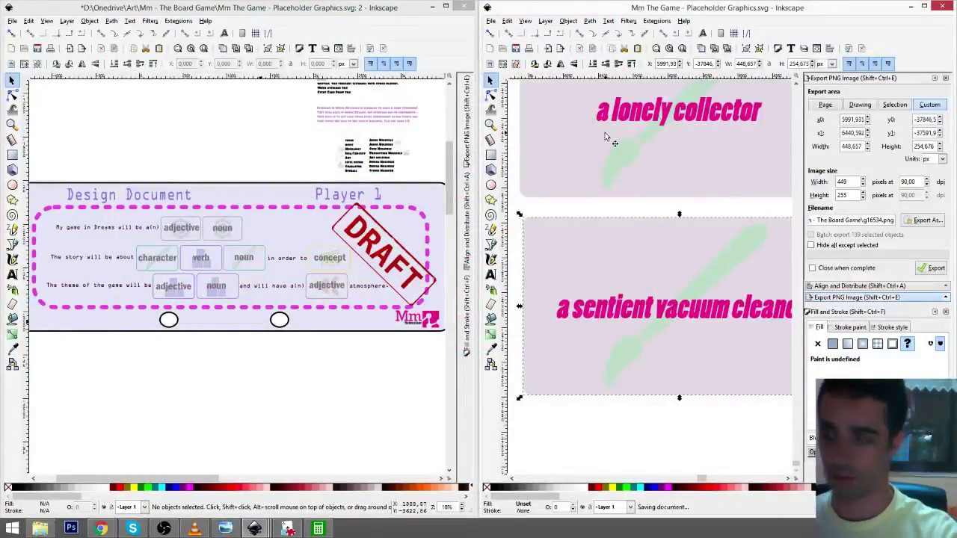
left_click(947, 6)
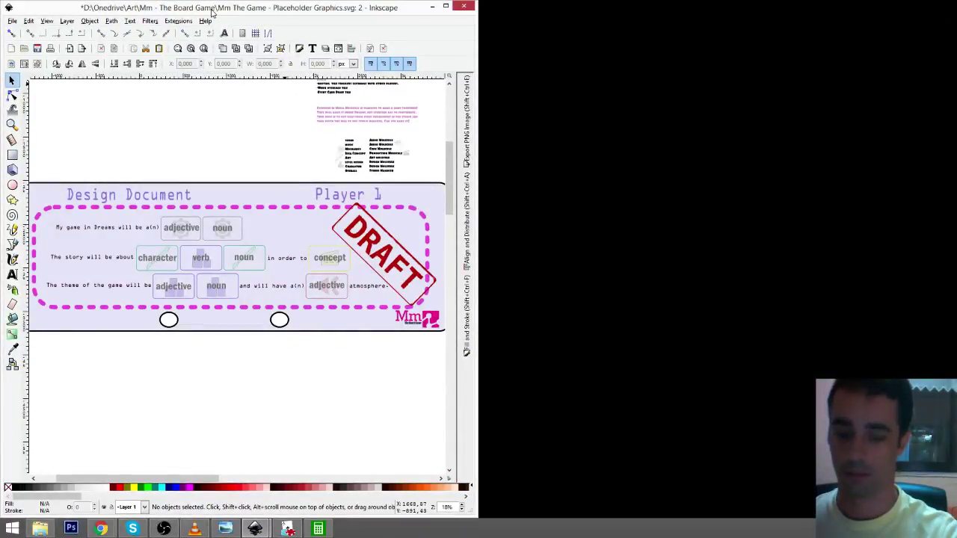
- Look over the card columns in the second Placeholder Graphics.svg window and close that window
left_click_drag(412, 140, 182, 249)
scroll(317, 255, "down", 2)
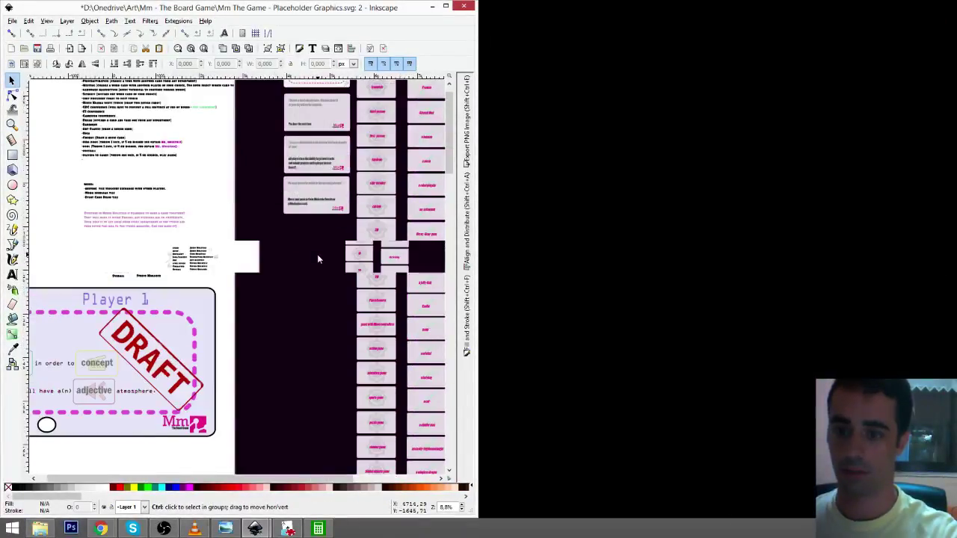
left_click(473, 8)
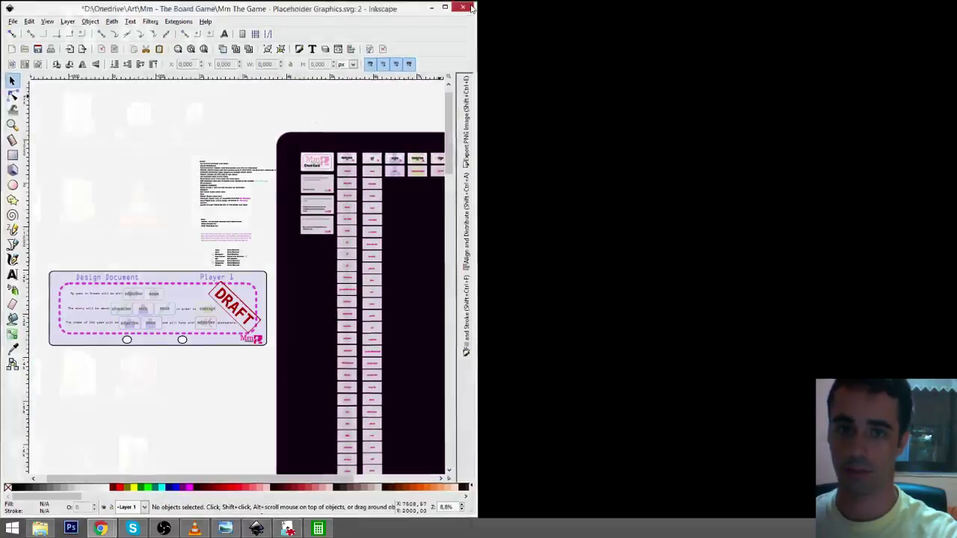
- Open Mm the Game - Characters.svg in Inkscape from the Mm - The Board Game folder
mouse_move(104, 528)
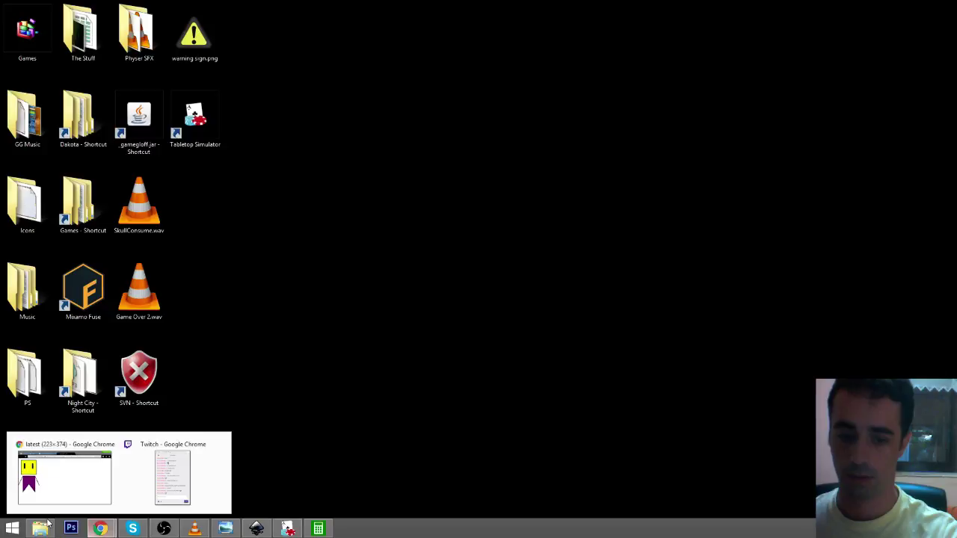
left_click(43, 526)
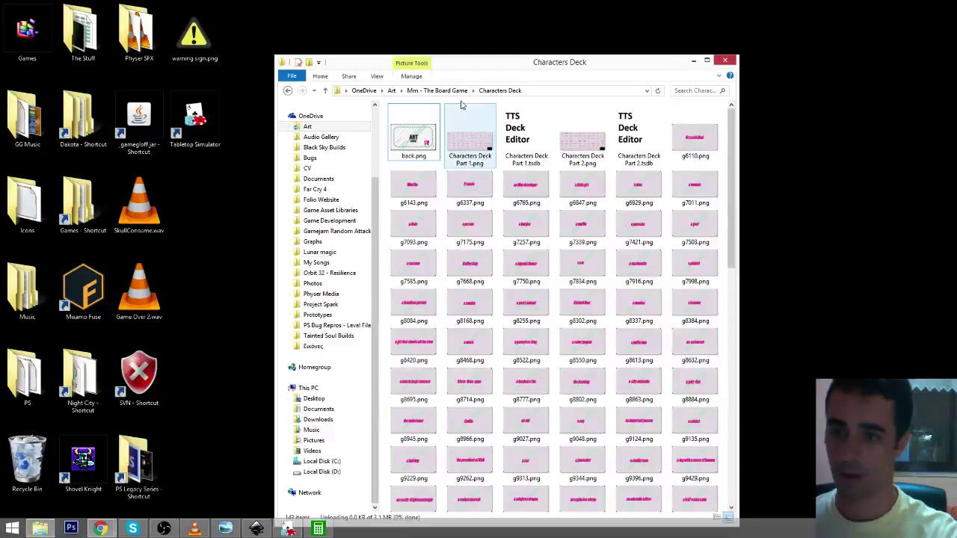
left_click(452, 90)
double_click(463, 213)
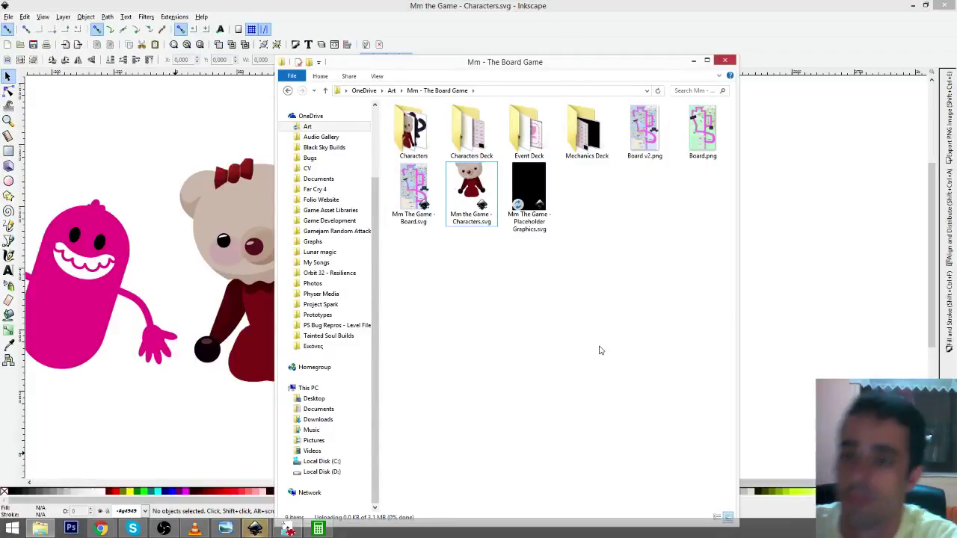
key("alt+Tab")
- Draw a square about 695 px wide in the empty space beside the black dog's tail
left_click_drag(682, 257, 470, 262)
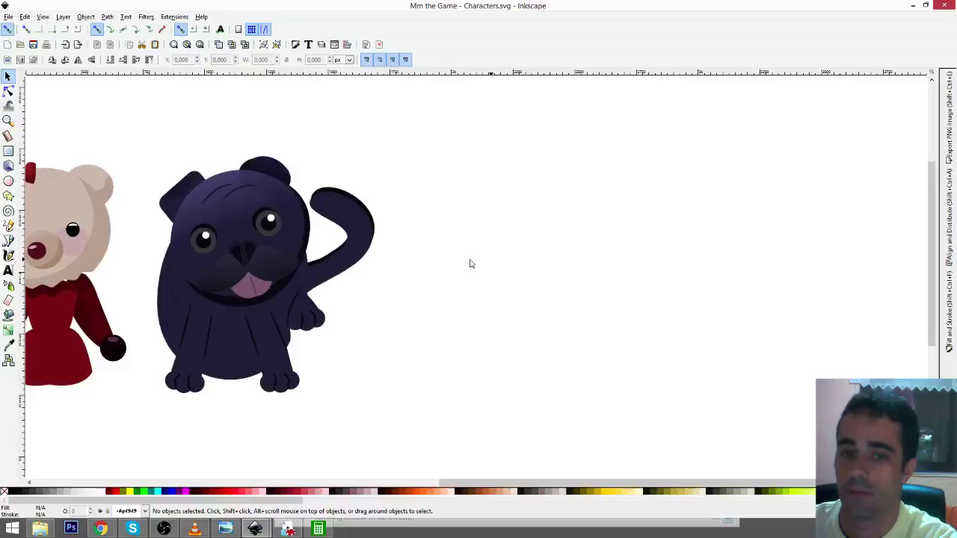
left_click(8, 151)
left_click_drag(451, 156, 542, 243)
key("s")
left_click_drag(503, 169, 579, 248)
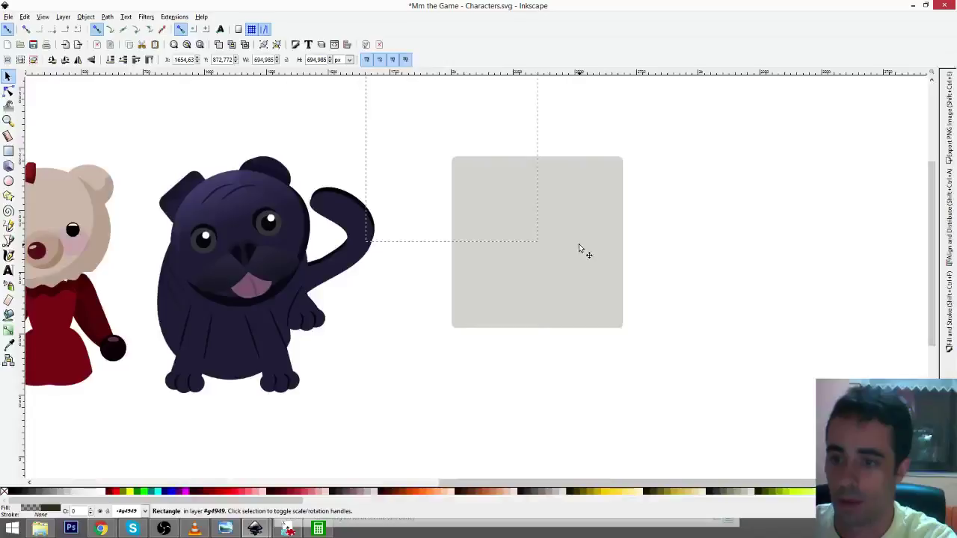
left_click(579, 244)
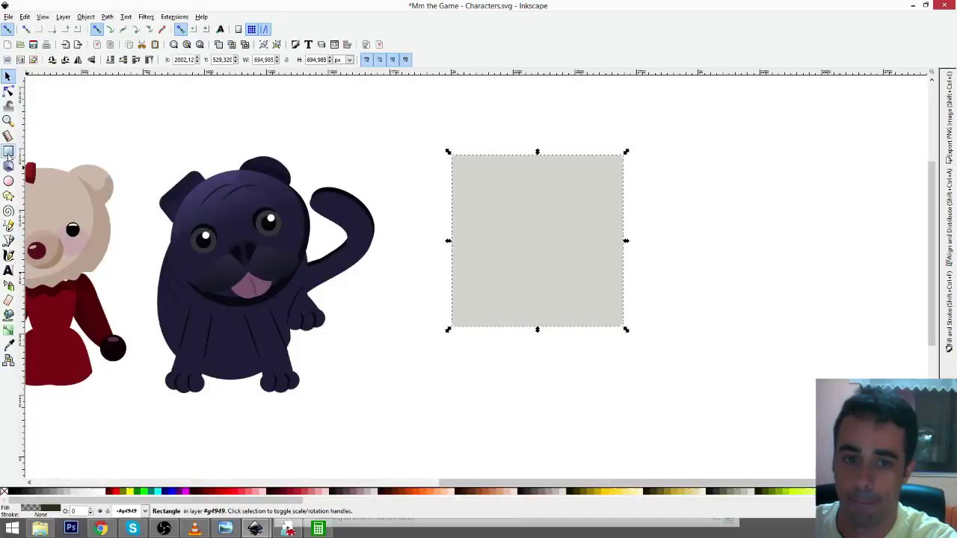
- Give the square sharp corners and a flat black outline
left_click(8, 152)
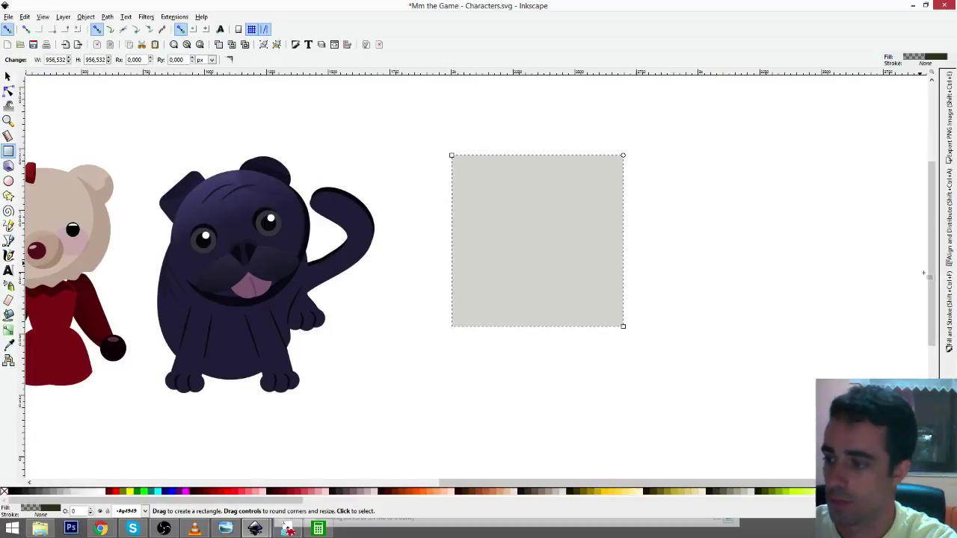
left_click(948, 306)
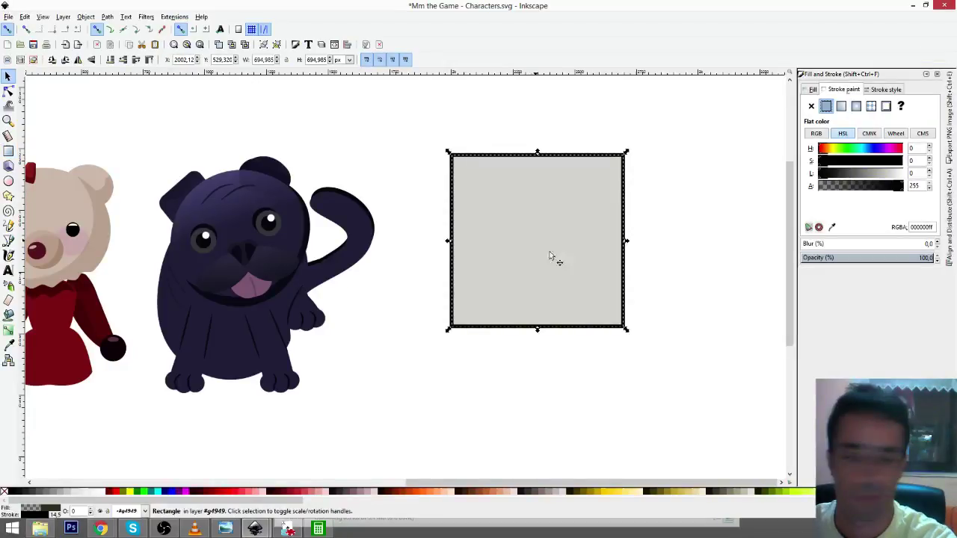
left_click(549, 252)
left_click(833, 148)
left_click(863, 161)
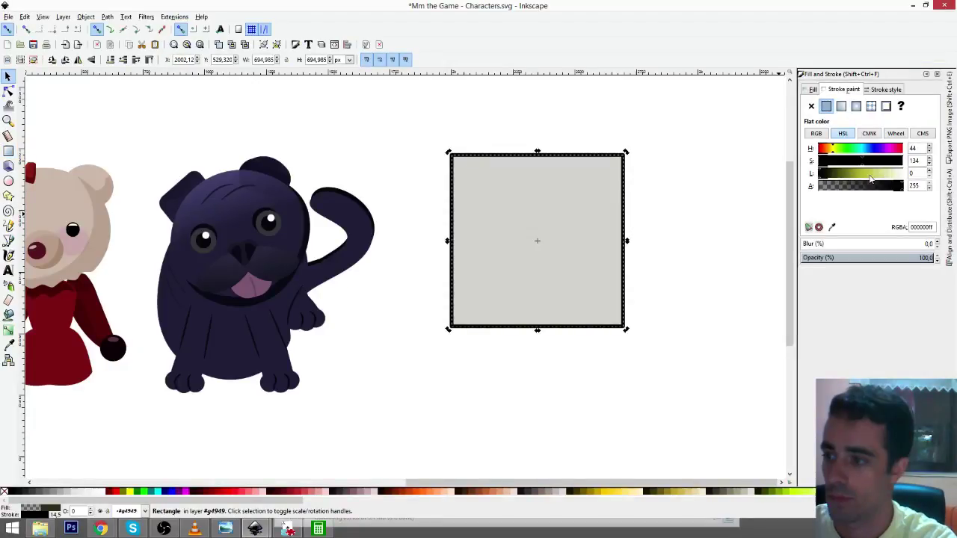
left_click(870, 177)
left_click(898, 161)
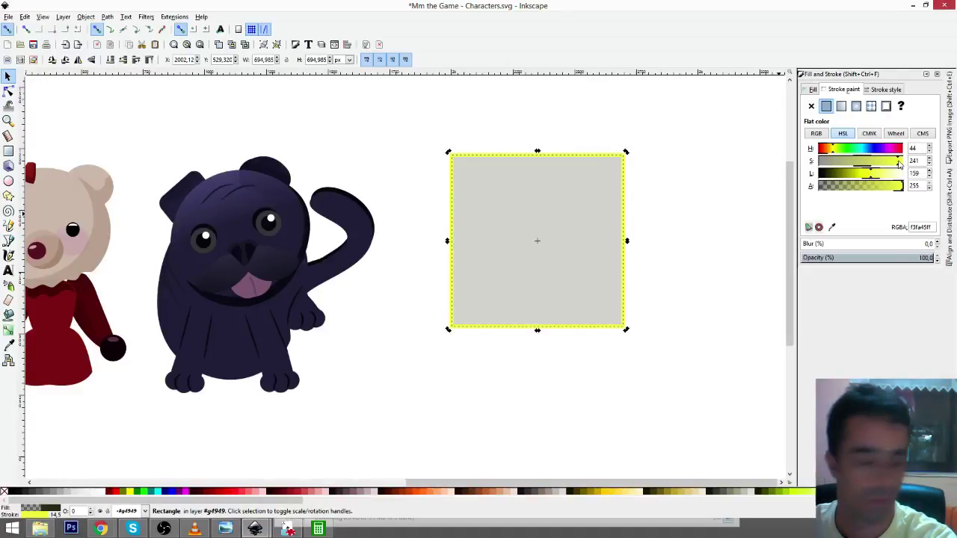
key("ctrl+z")
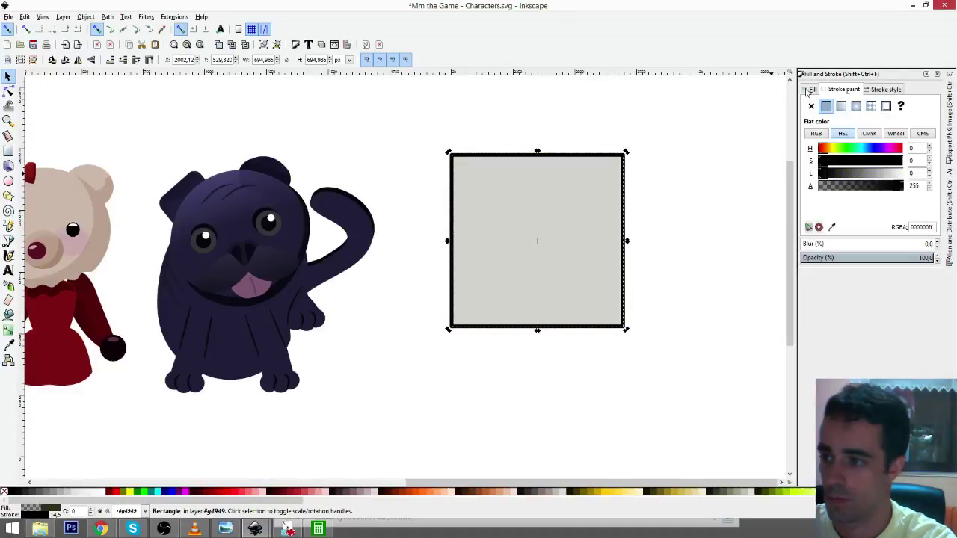
- Fill the square with fully opaque bright yellow (ffff31) and deselect it
left_click(812, 89)
left_click(883, 174)
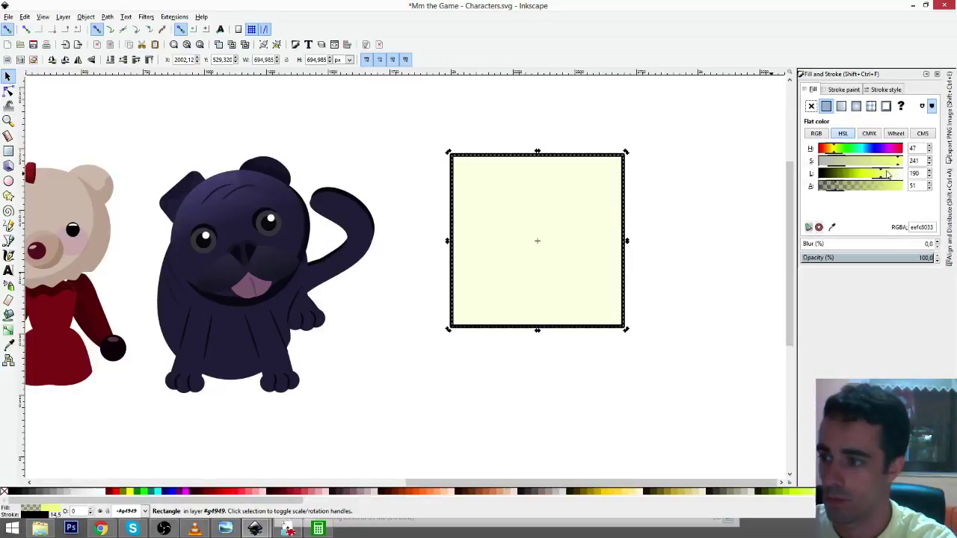
mouse_move(887, 174)
left_mouse_down()
mouse_move(864, 177)
mouse_move(902, 185)
left_mouse_up()
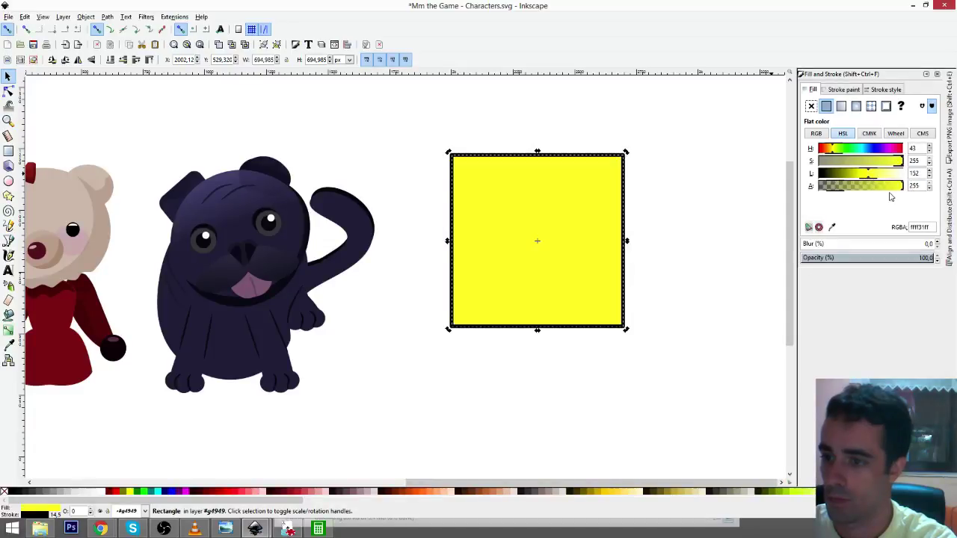
left_click(708, 196)
- Draw a narrow upright rectangle about 105 by 315 px beside the yellow square, with black fill and no outline
left_click(10, 152)
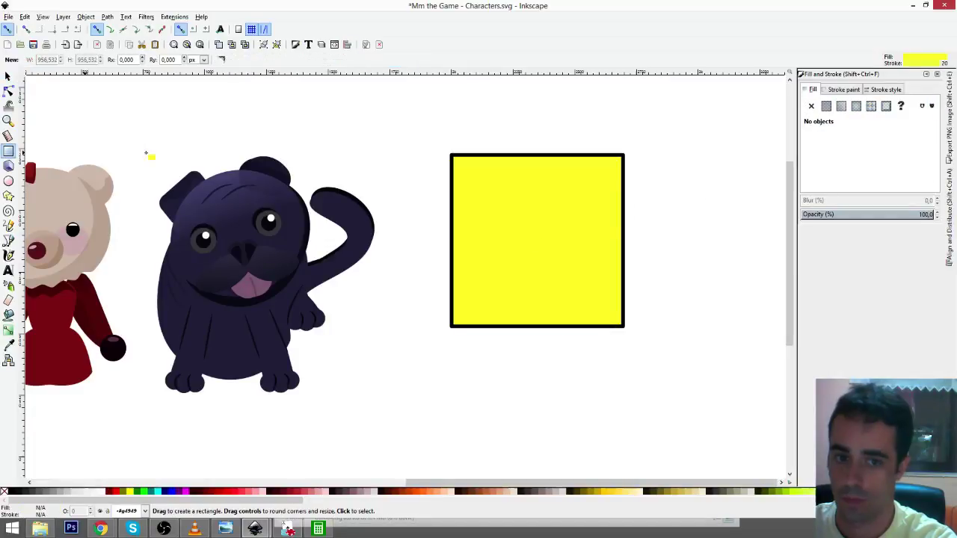
left_click_drag(401, 110, 427, 187)
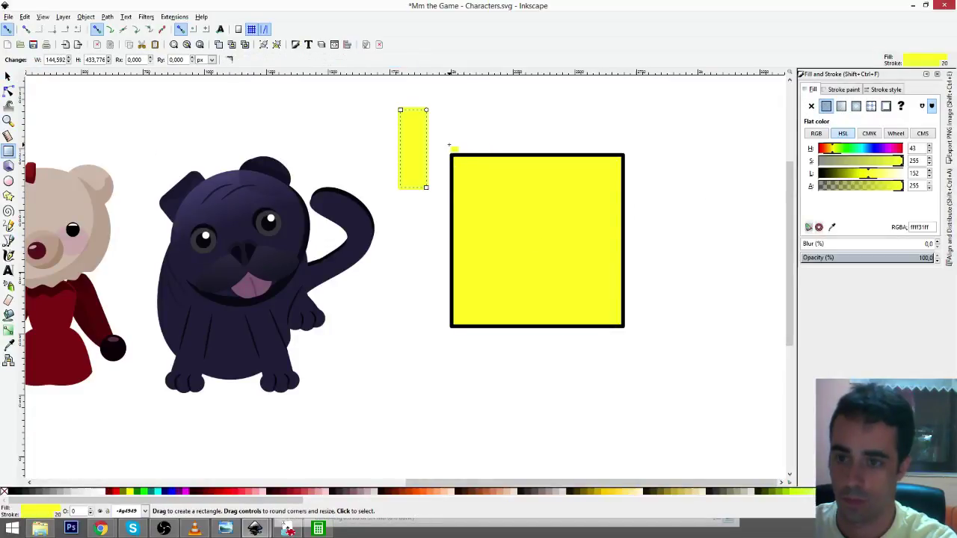
left_click(844, 89)
left_click(812, 106)
left_click(809, 89)
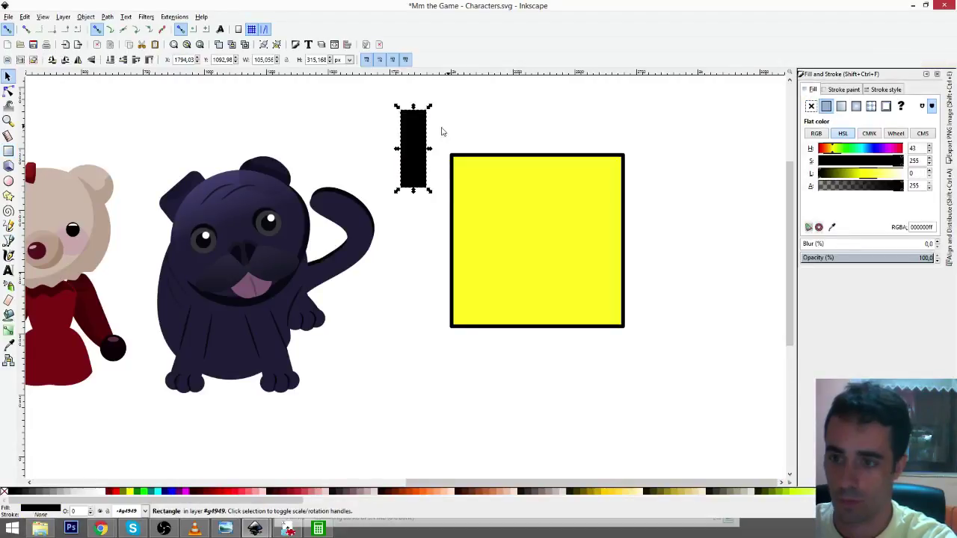
- Place the black bar on the upper left of the yellow square as an eye and resize it to about 53 by 210 px
left_click_drag(420, 150, 497, 203)
left_click_drag(505, 161, 495, 187)
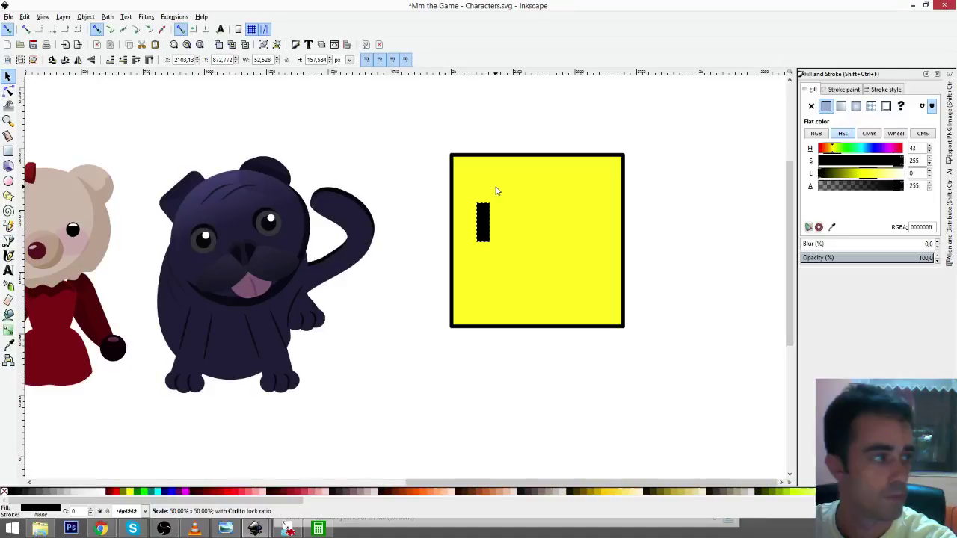
left_click_drag(483, 222, 482, 246)
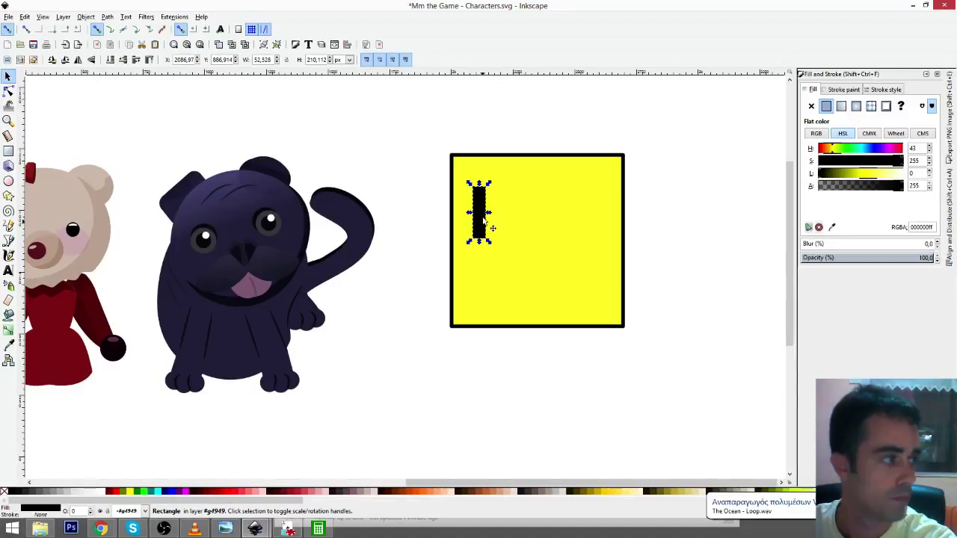
key("ctrl+d")
left_click_drag(484, 213, 600, 206)
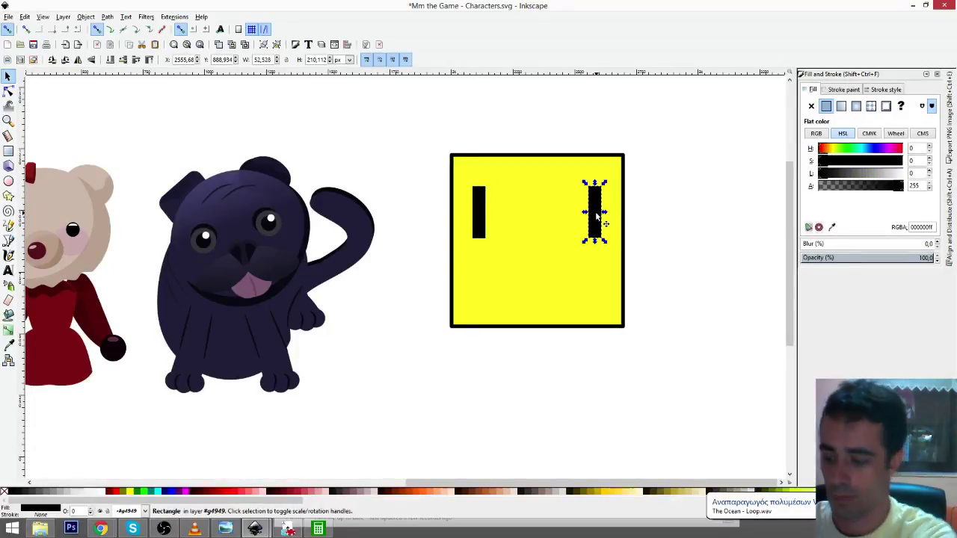
key("Delete")
- Duplicate the black eye and move the copy straight across to the right side of the yellow square
left_click(479, 202)
key("ctrl+d")
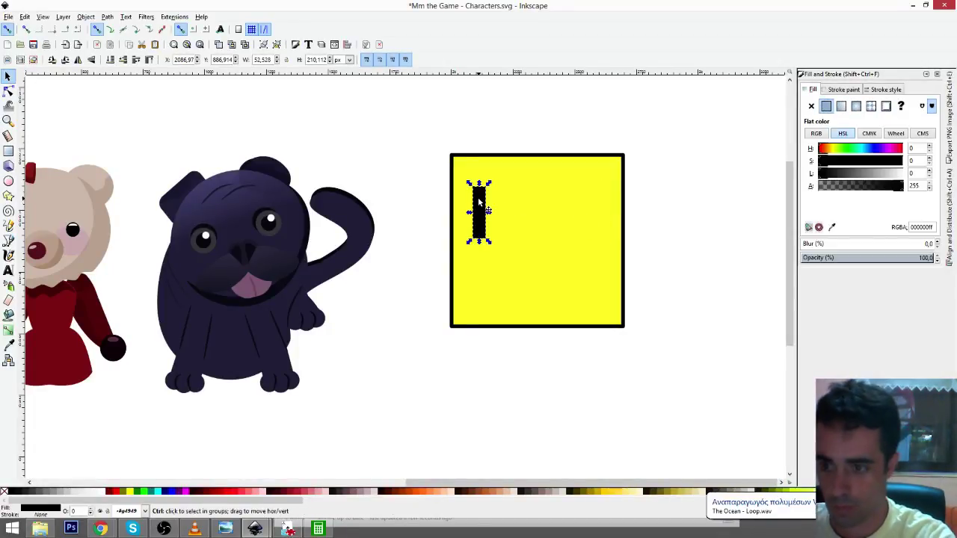
left_click_drag(479, 202, 598, 211)
left_click(652, 283)
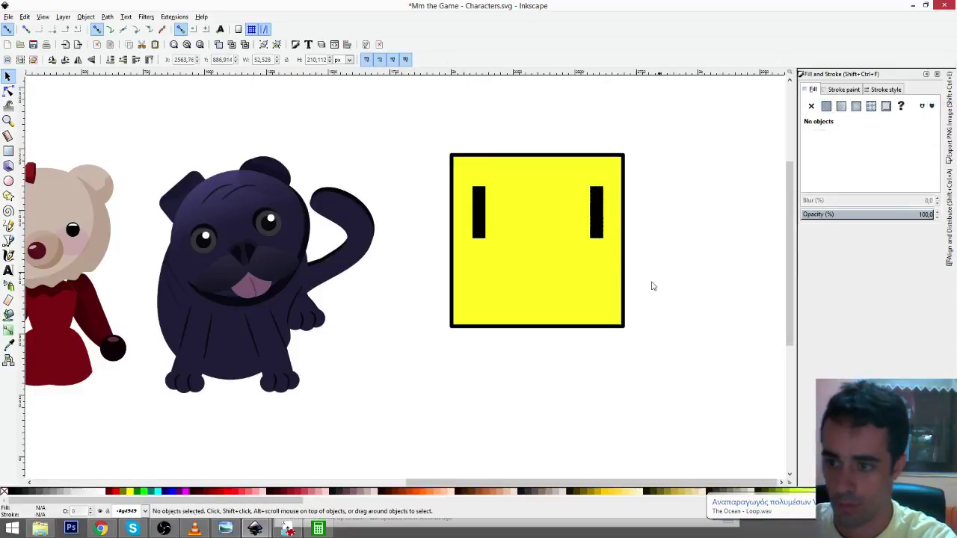
- Duplicate the yellow square directly below the original and fill the copy with dark purple (6e008c)
left_click(535, 287)
left_click_drag(541, 233, 506, 218)
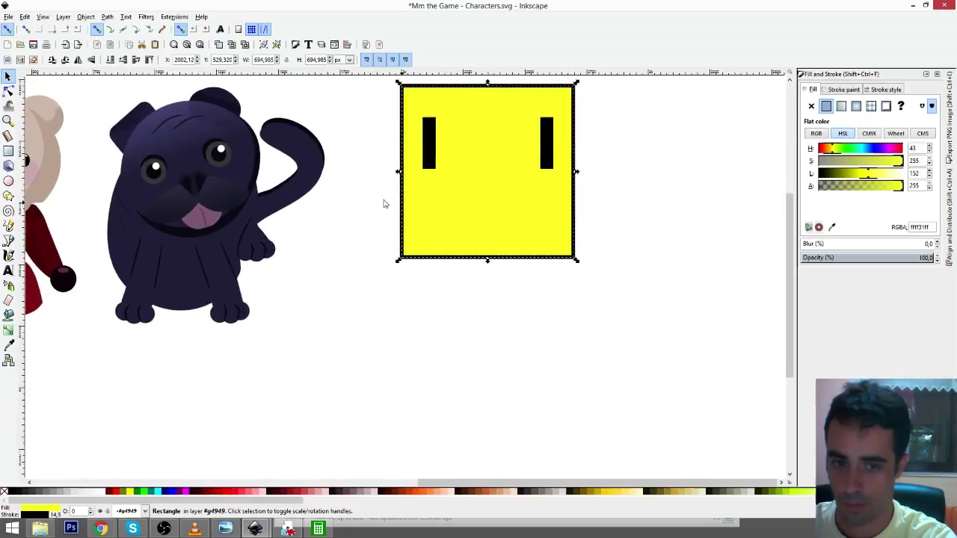
key("ctrl+d")
left_click_drag(474, 188, 476, 374)
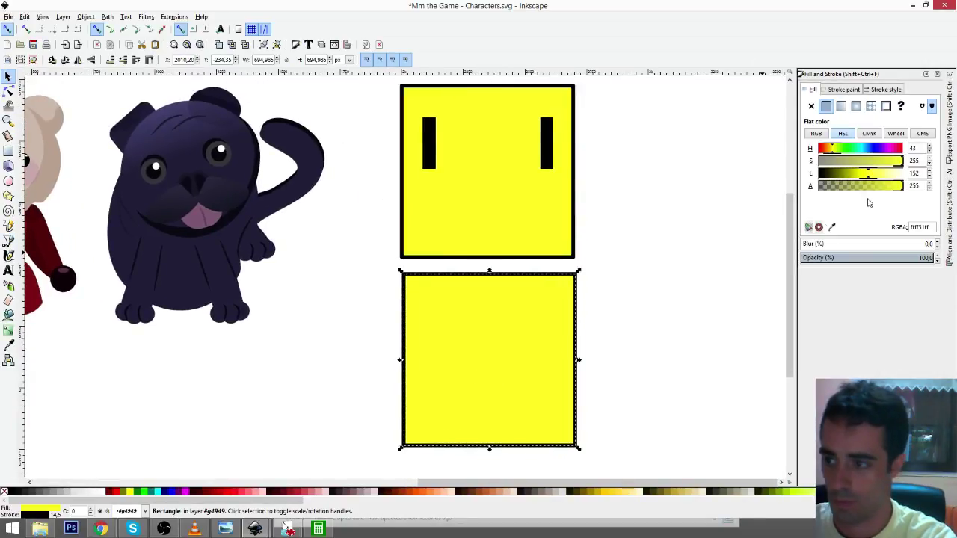
left_click(887, 149)
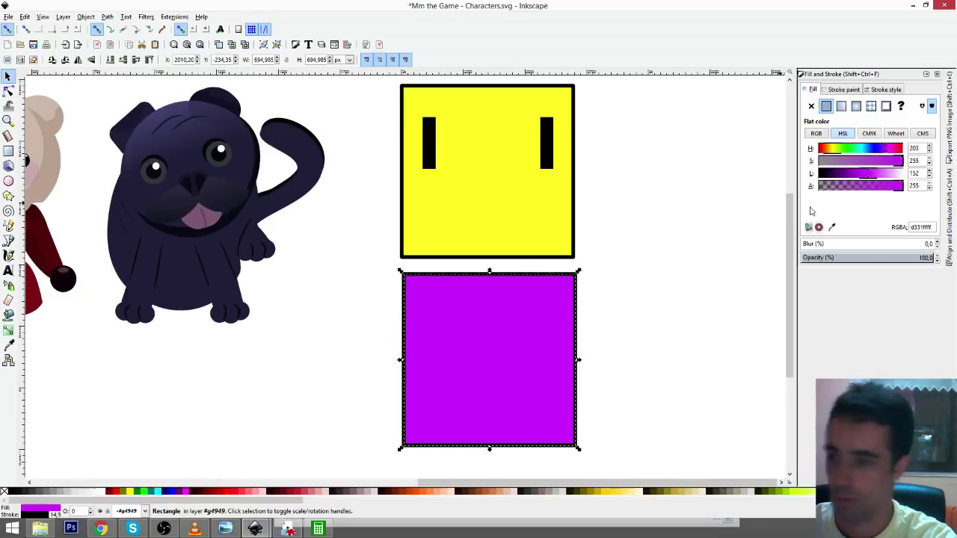
left_click_drag(852, 174, 843, 180)
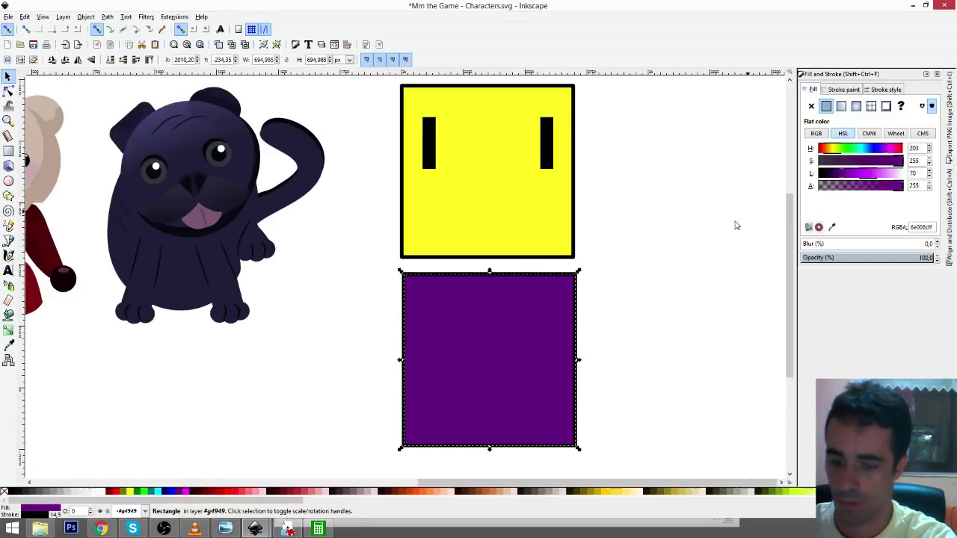
- Convert the purple square to a path and insert a node at the middle of its bottom edge
left_click_drag(608, 267, 608, 232)
key("ctrl+shift+c")
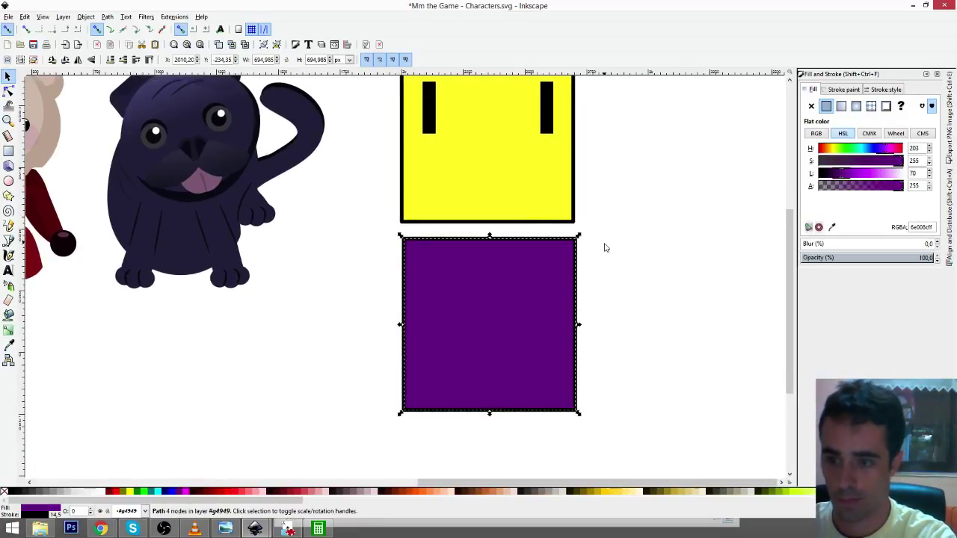
key("n")
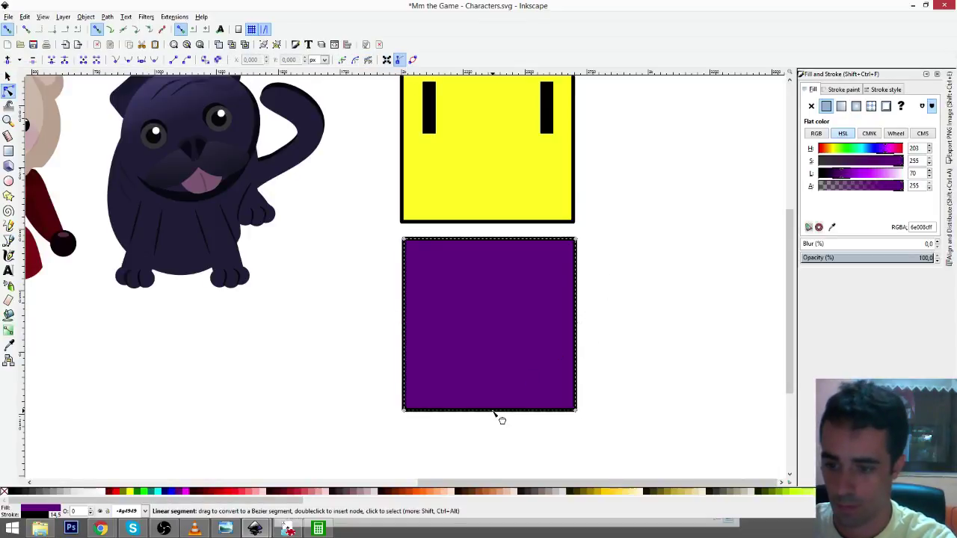
double_click(492, 411)
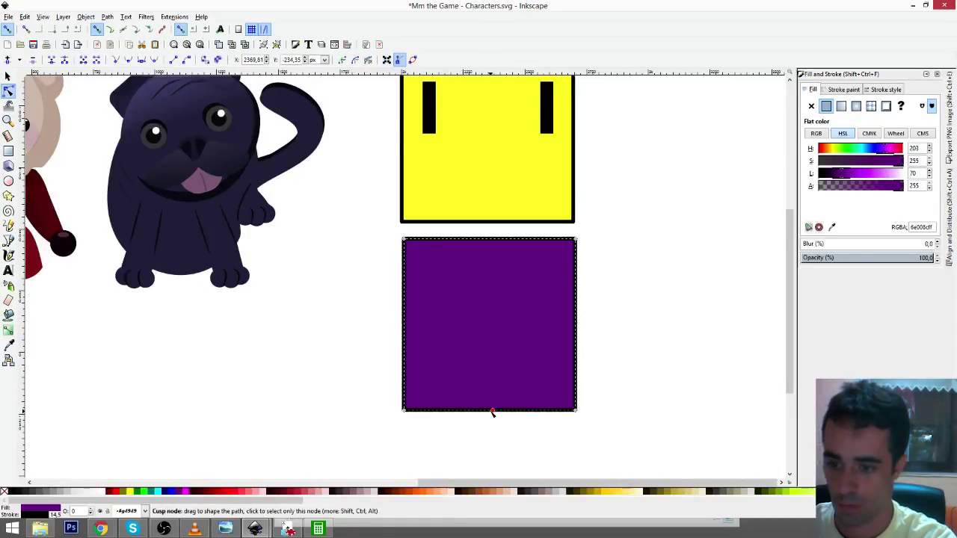
- Move the bottom-edge node straight up to about Y 128 px, cutting a V-shaped notch into the purple body
key("Up")
key("Up")
key("Up")
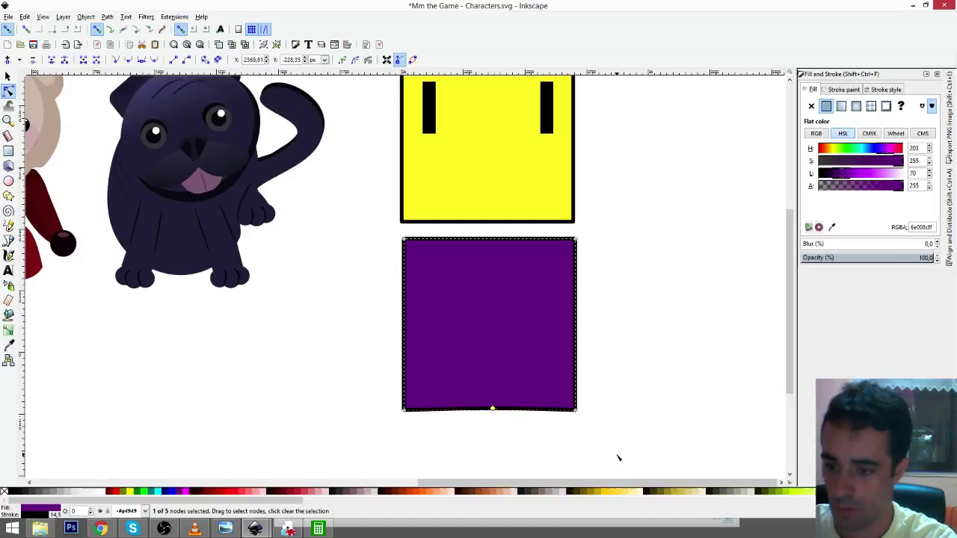
key("Up")
key("Up")
key("Up")
key("Up")
key("Up")
key("Up")
key("Up")
key("Up")
key("Up")
key("Up")
key("Up")
key("Up")
key("Up")
key("Up")
key("Up")
key("Up")
key("Up")
key("Up")
key("Up")
key("Up")
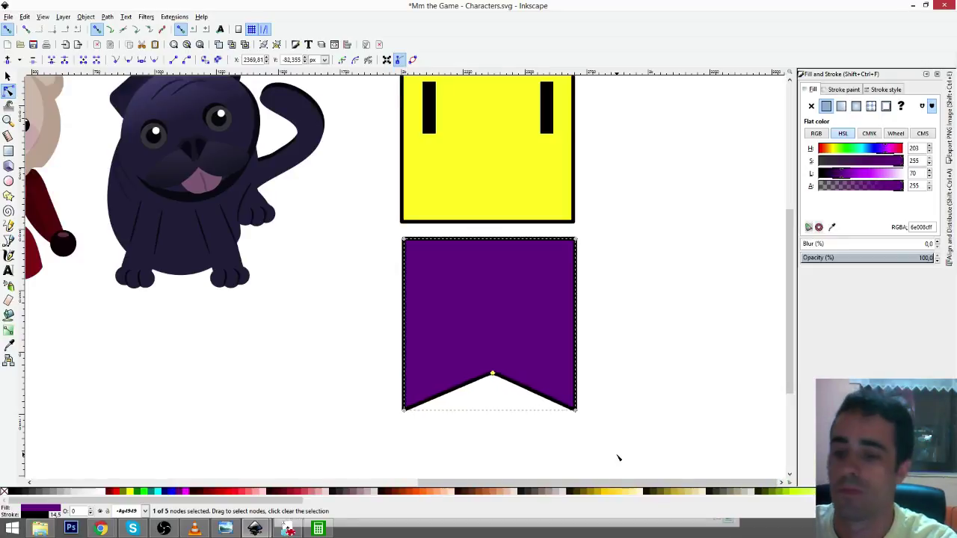
key("Up")
key("Up")
key("Up")
key("Up")
key("Up")
key("Up")
key("Up")
key("Up")
key("Up")
key("Up")
key("Up")
key("Up")
key("Up")
key("Up")
key("Up")
key("Up")
key("Up")
key("Up")
key("Up")
key("Up")
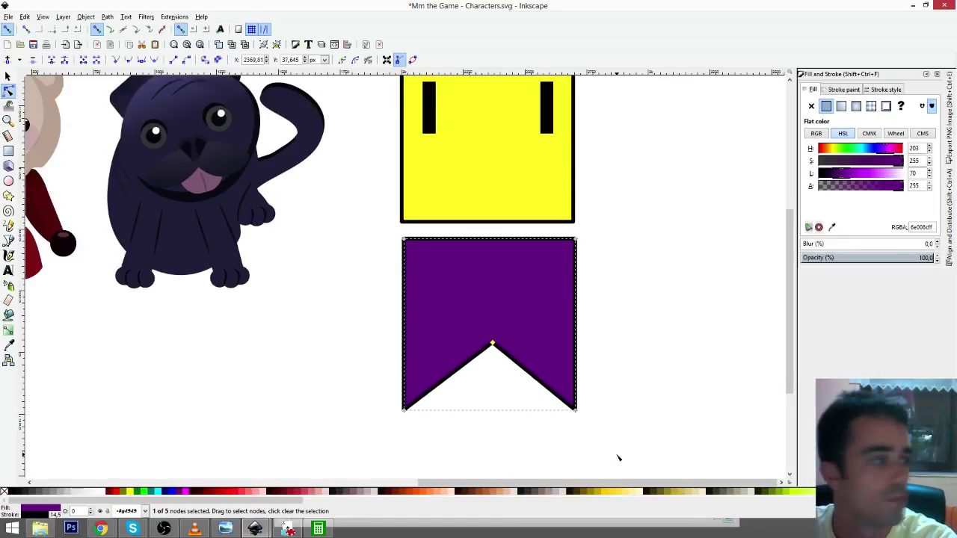
key("Up")
key("Up")
key("Up")
key("Up")
key("Up")
key("Up")
key("Up")
key("Up")
key("Up")
key("Up")
key("Up")
key("Up")
key("Up")
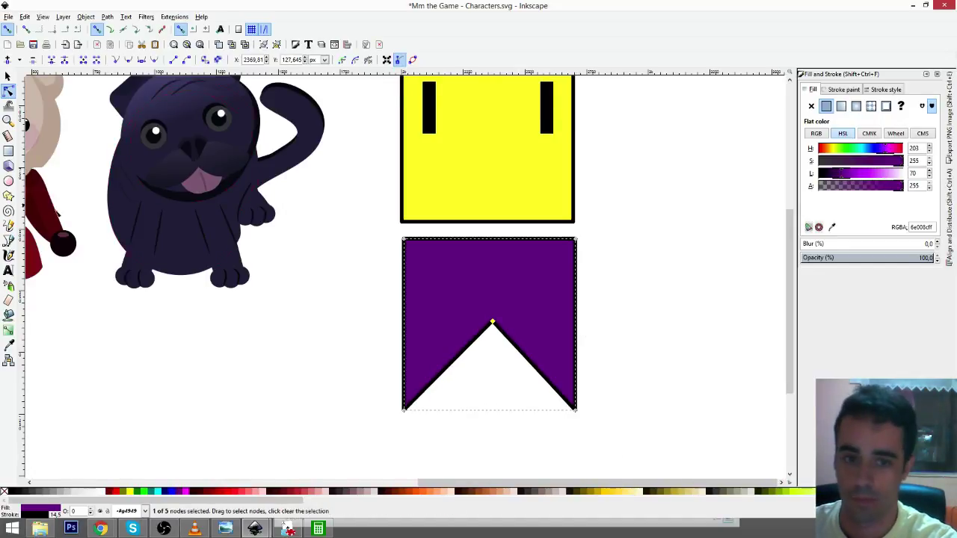
- Draw a vertical line about 543 px tall with the Ellipse shape to the left of the purple body and rotate it clockwise into a slant
left_click(9, 241)
left_click(305, 424)
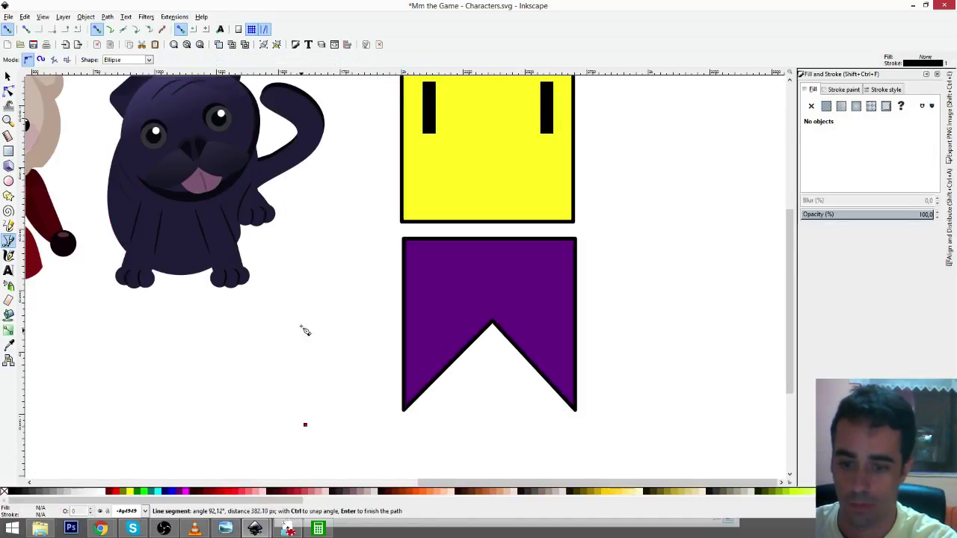
double_click(305, 292)
key("s")
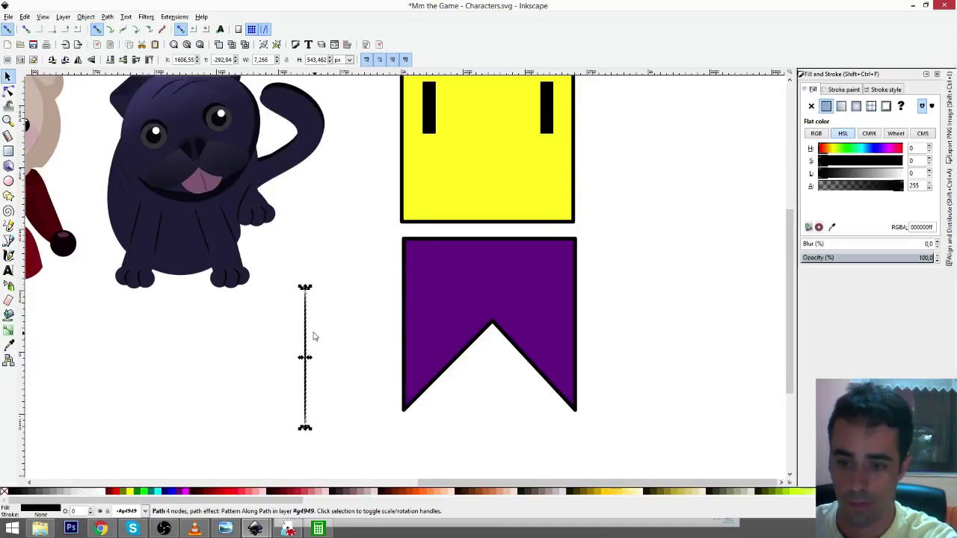
left_click(315, 320)
left_click_drag(308, 290, 352, 314)
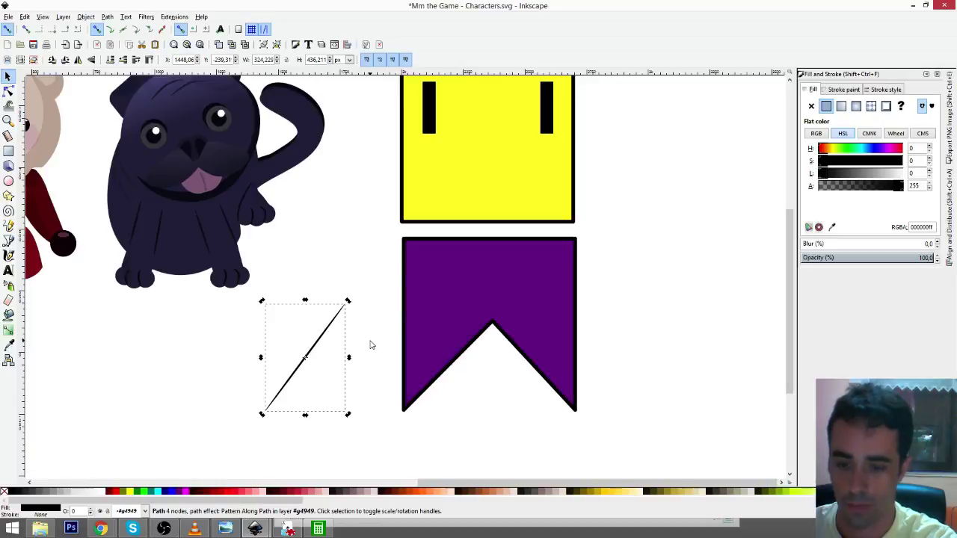
- Replace the tapered line with a straight Bezier line about 562 px tall using no shape, and rotate it clockwise into a slant
key("Delete")
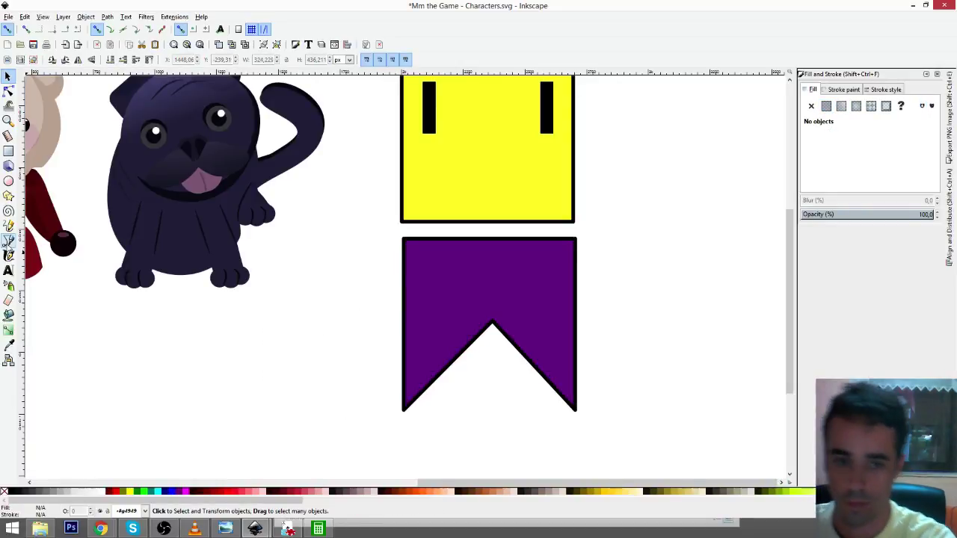
left_click(9, 241)
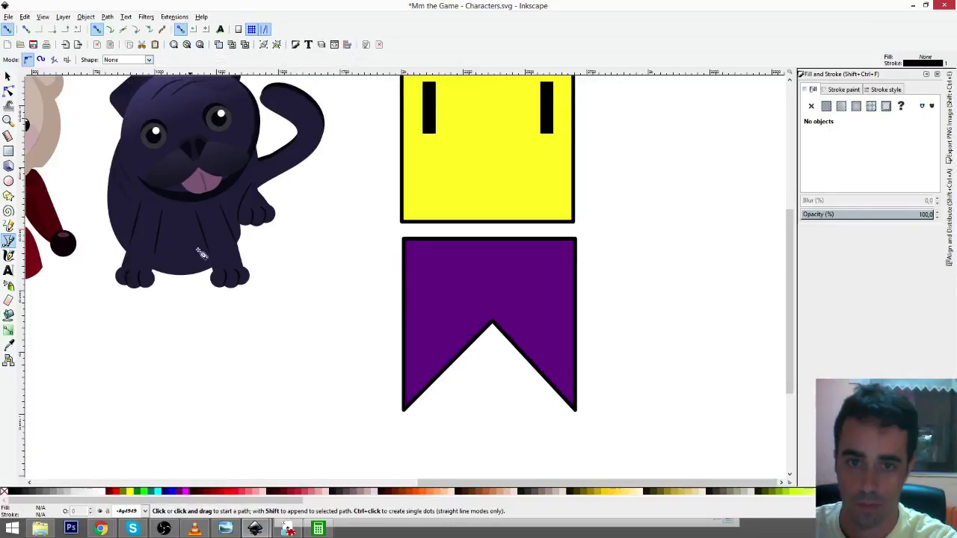
left_click(137, 60)
left_click(154, 72)
left_click(309, 392)
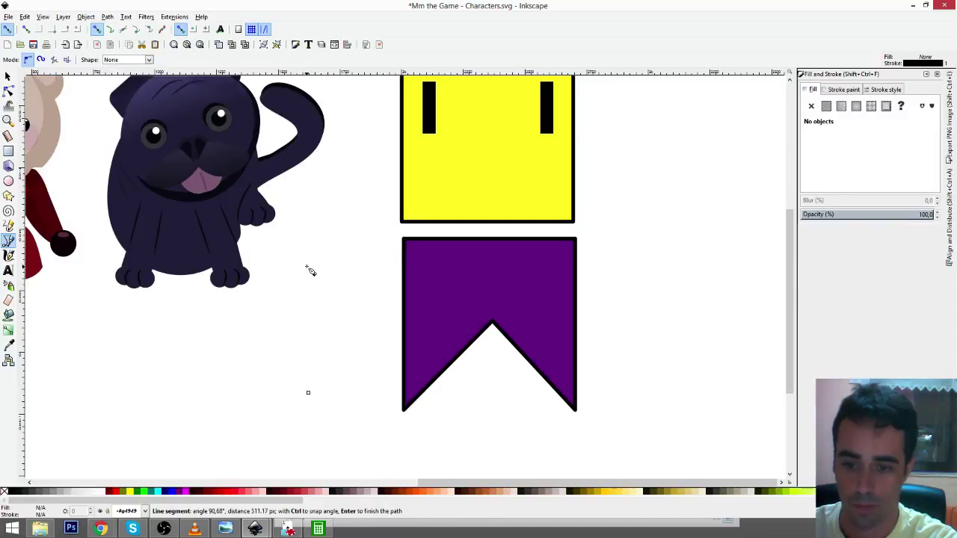
double_click(309, 256)
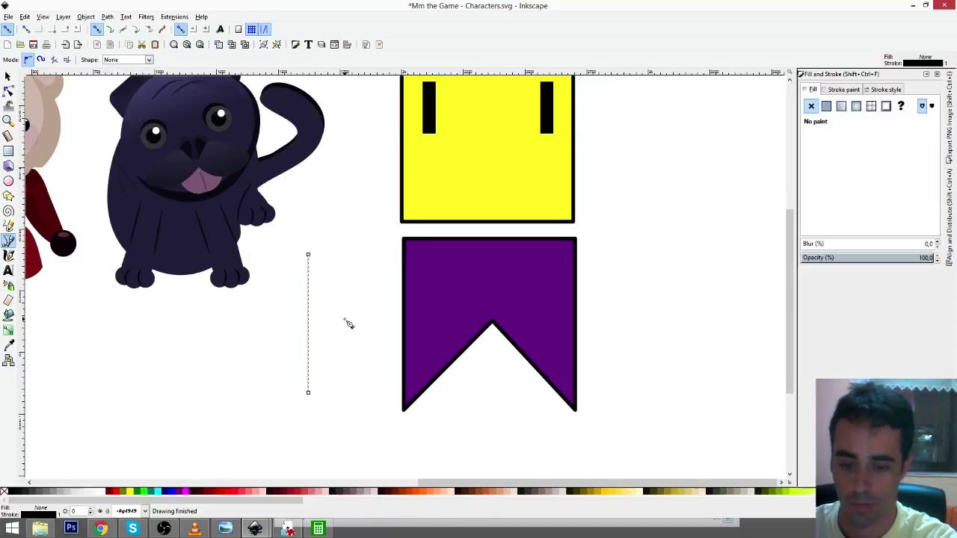
key("s")
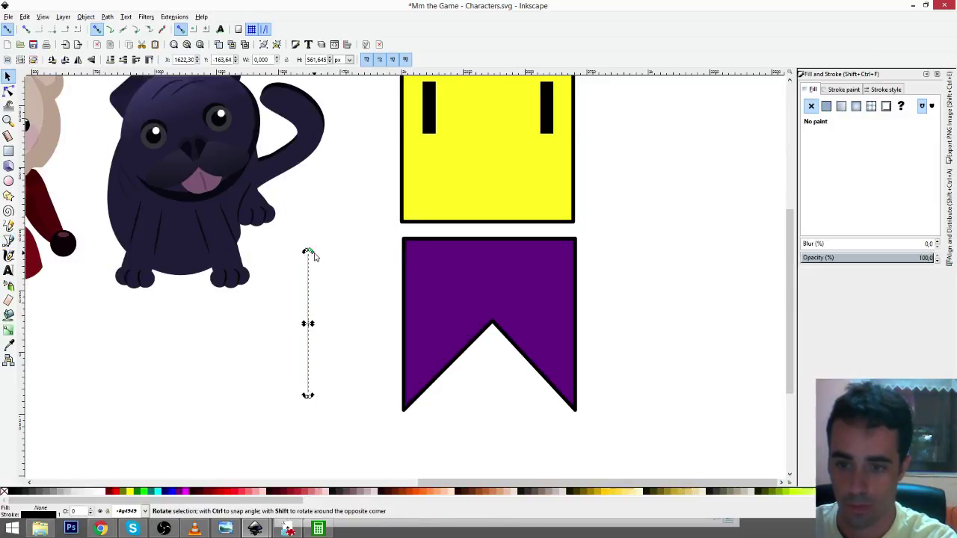
left_click_drag(309, 252, 350, 296)
- Check the purple body's stroke width and set the slanted line's stroke width to 14.5 px
left_click(454, 264)
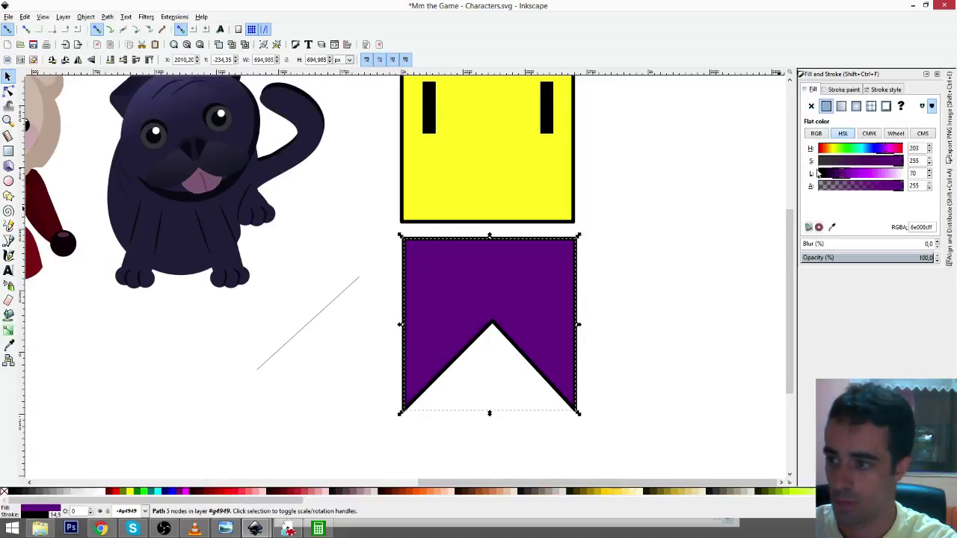
left_click(847, 89)
left_click(868, 90)
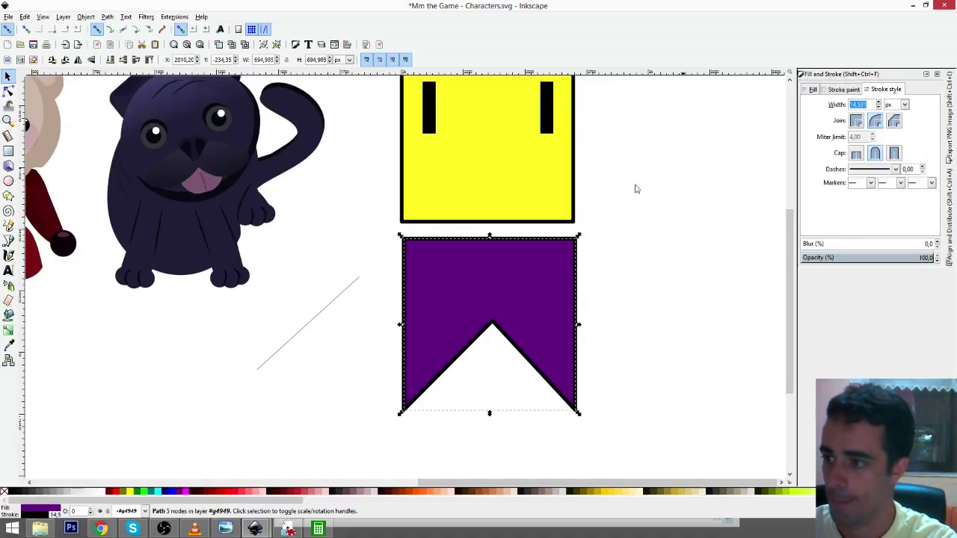
left_click(316, 320)
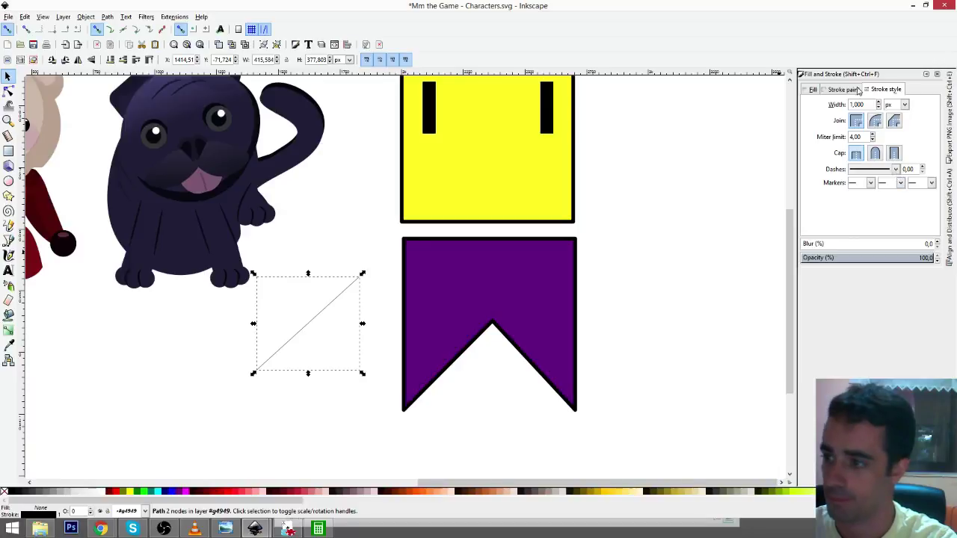
type("14,")
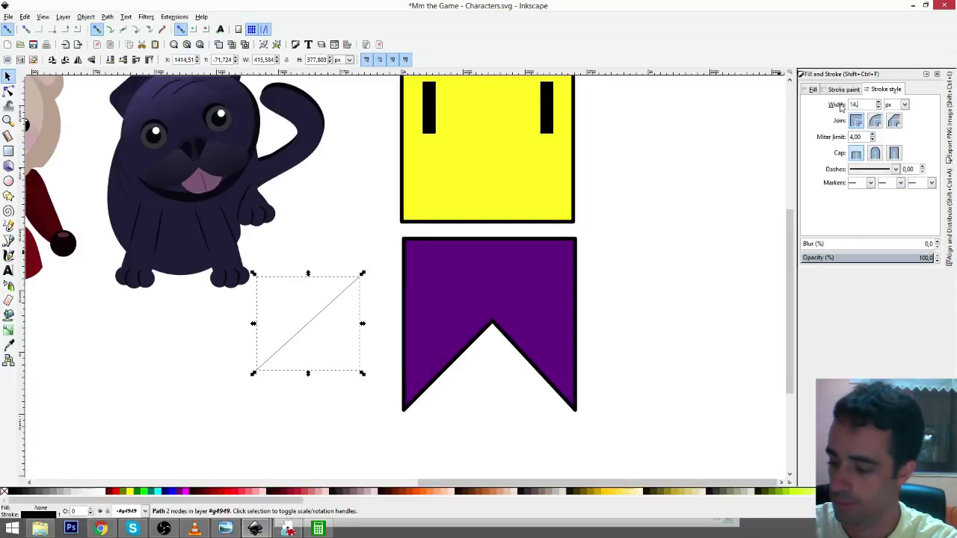
type("5")
key("Return")
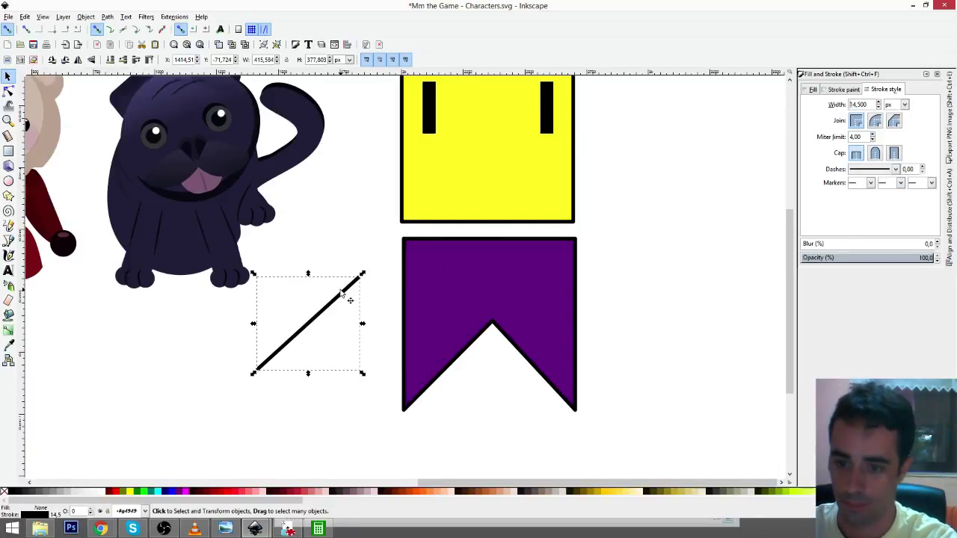
- Try attaching the thick line to the purple body's upper-left corner, undo the move and restore the 14.5 px stroke
left_click_drag(340, 291, 386, 252)
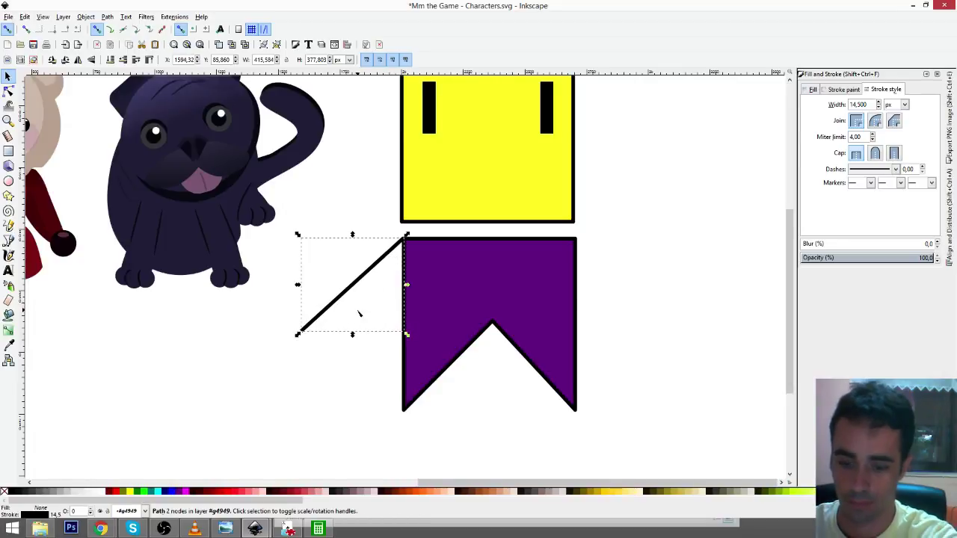
key("n")
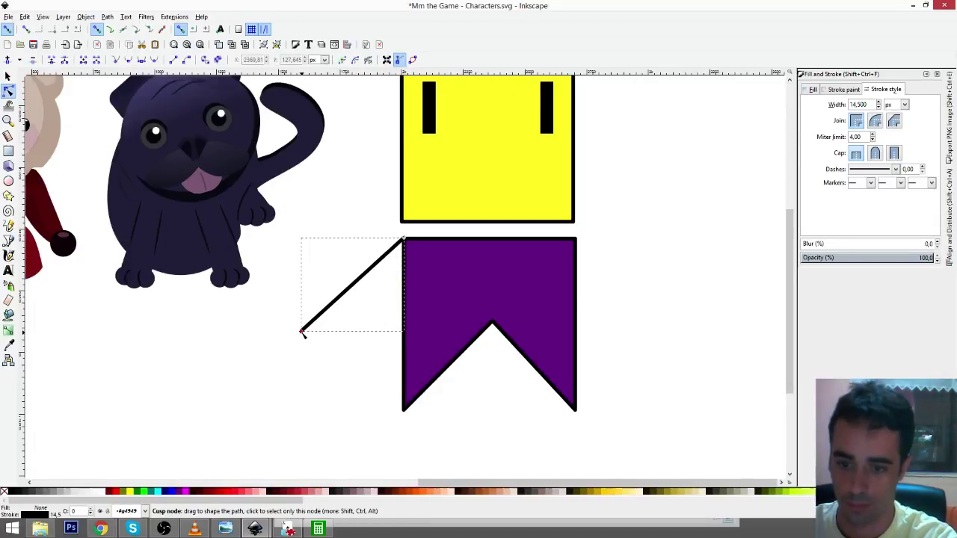
left_click(302, 333)
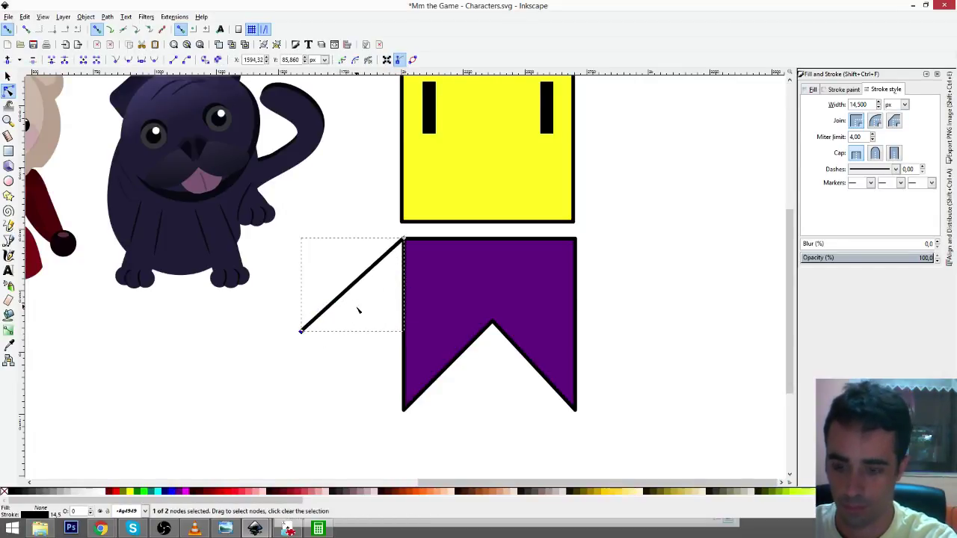
key("ctrl+z")
key("ctrl+z")
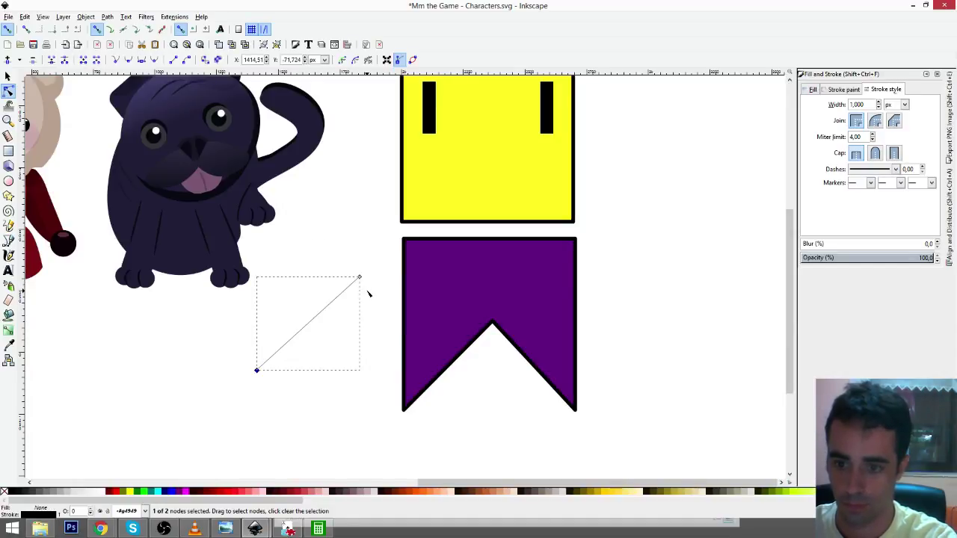
left_click(26, 16)
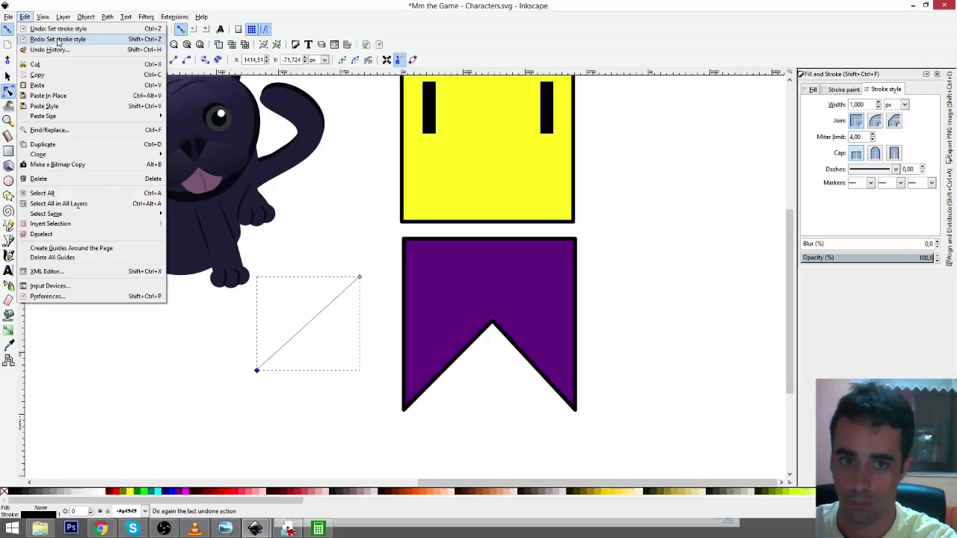
left_click(57, 41)
- Rotate the thick line nearly upright and move its lower end node up, shortening it to about 335 px tall
key("s")
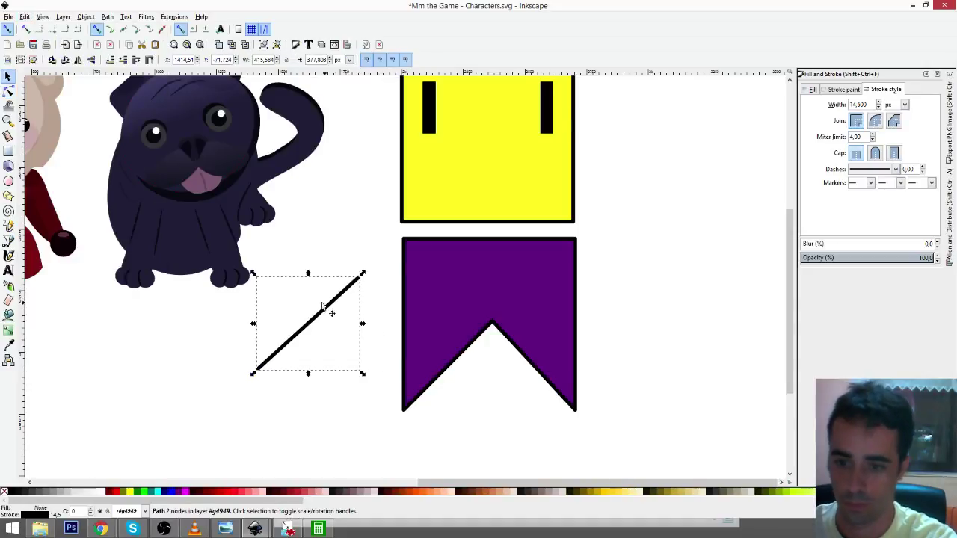
left_click(364, 278)
left_click_drag(362, 275, 314, 262)
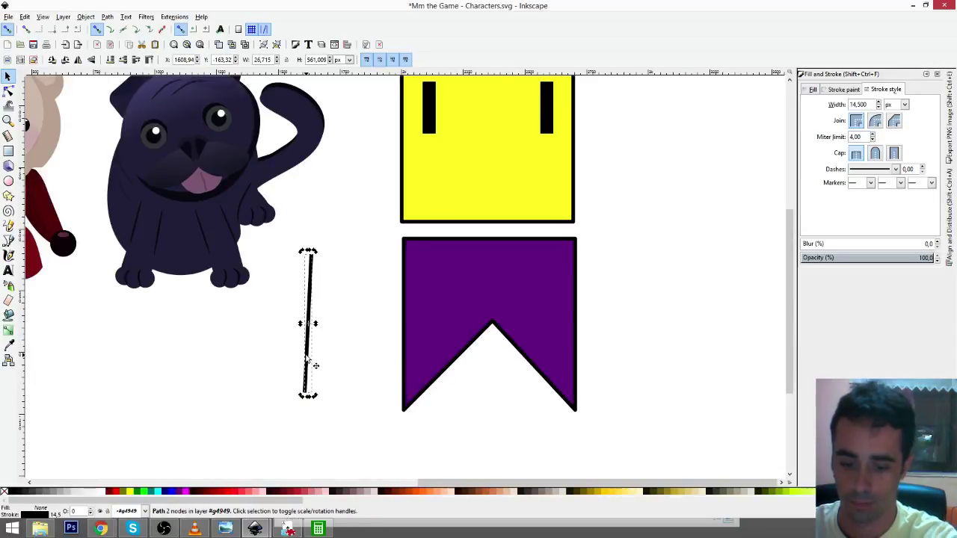
key("n")
left_click_drag(305, 393, 297, 338)
key("s")
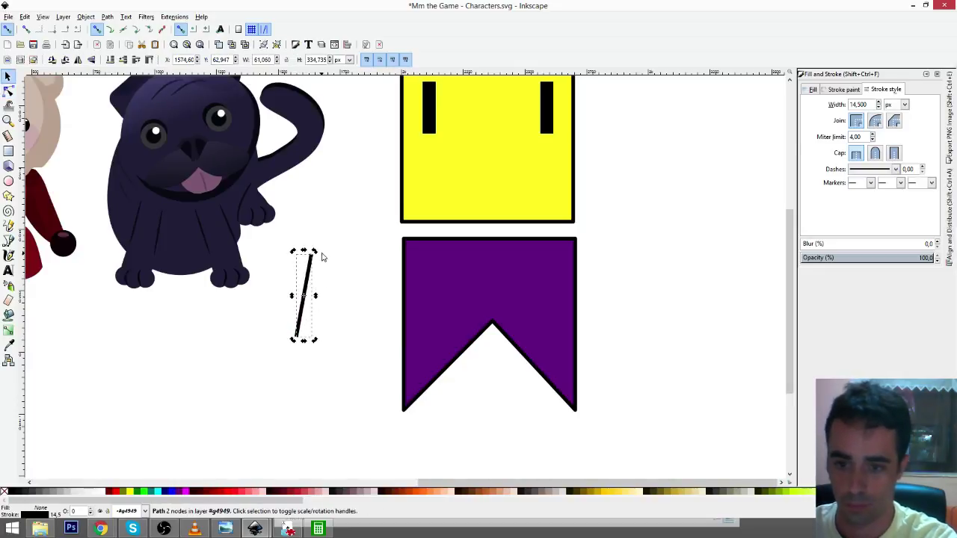
- Slant the short line into an arm at the purple body's upper-left corner and mirror a duplicate onto the upper-right corner
left_click(310, 262)
left_click_drag(314, 252, 589, 255)
key("ctrl+d")
key("h")
left_click(649, 175)
- Move both black rectangular eyes closer together and slightly lower on the yellow head
left_click_drag(649, 175, 618, 258)
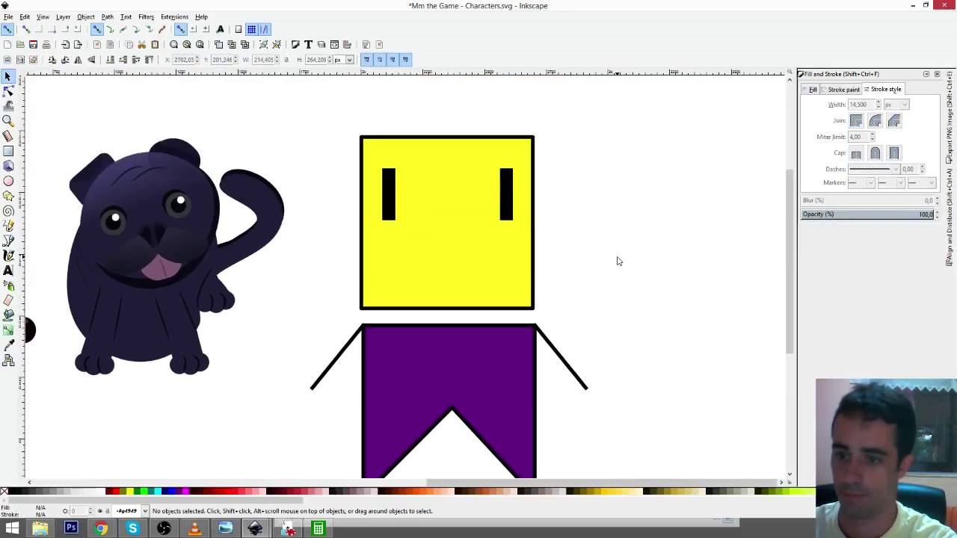
left_click(390, 195)
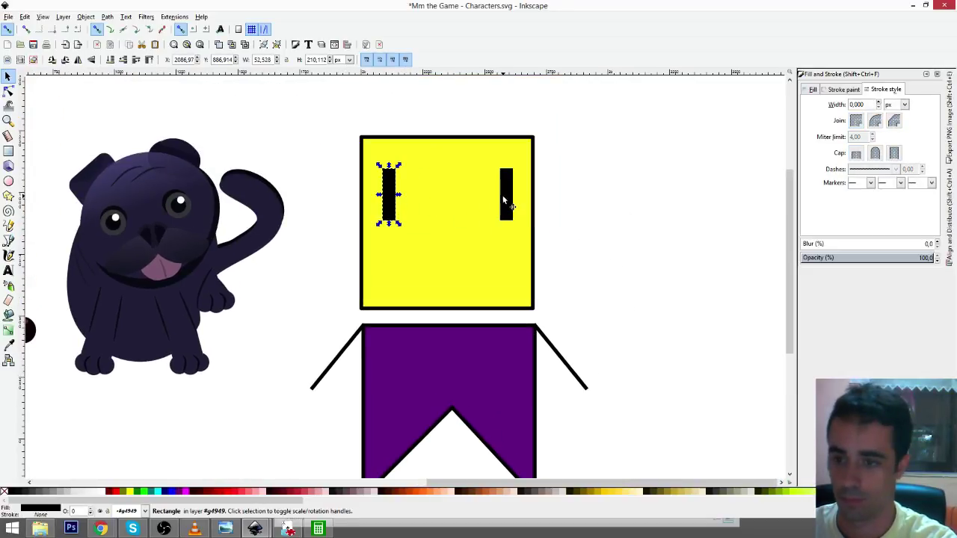
left_click_drag(392, 199, 404, 208)
left_click_drag(509, 189, 491, 208)
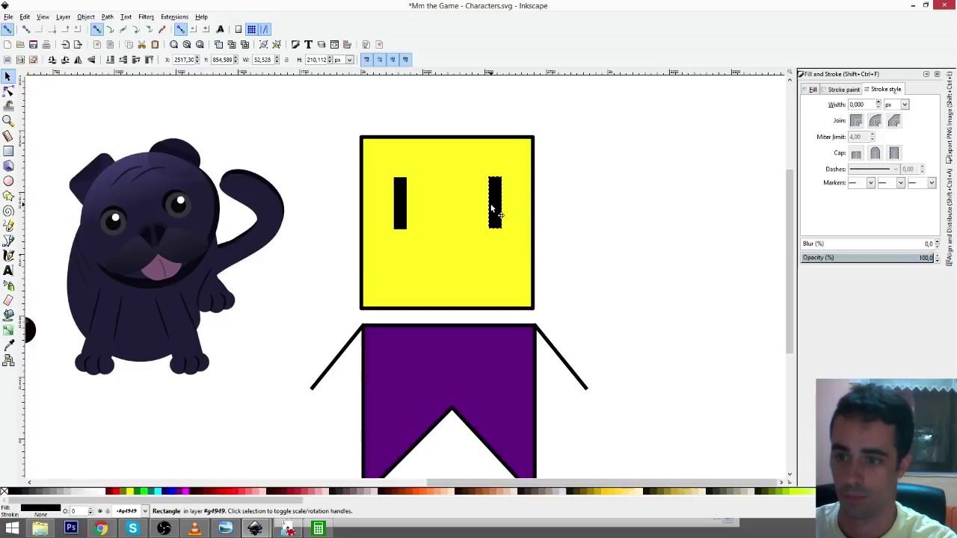
left_click(491, 208)
left_click(584, 266)
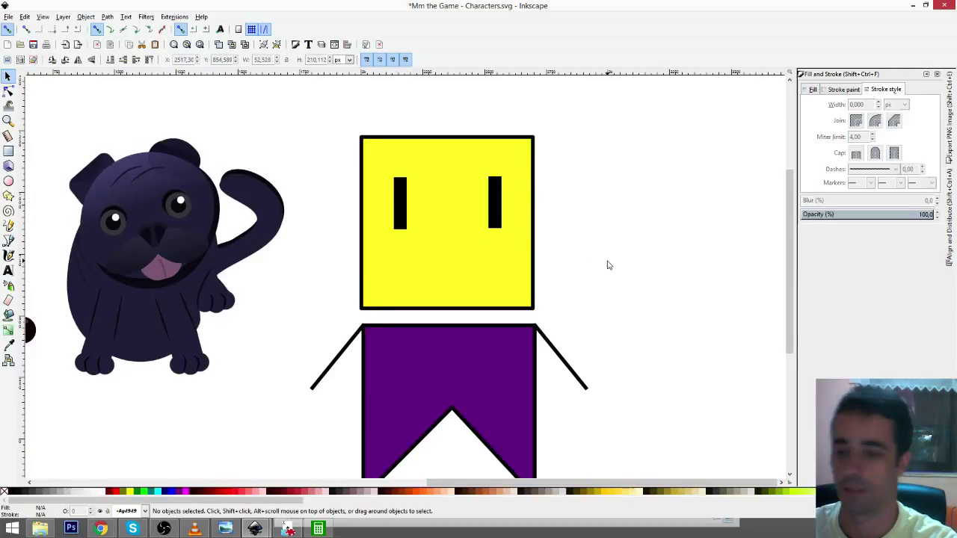
- Narrow the purple body to about 598 px wide, centred under the head, and reattach both arms to its upper corners
scroll(608, 265, "down", 1)
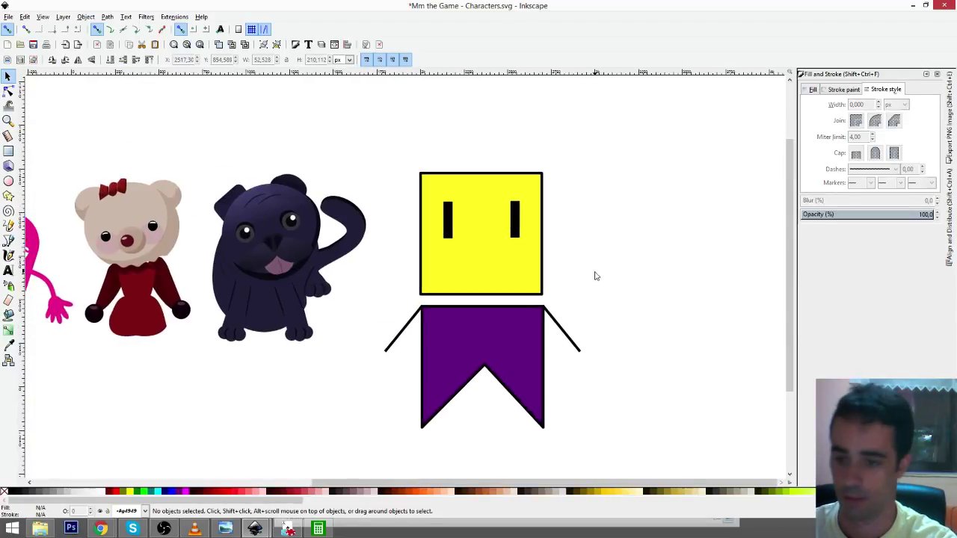
left_click(424, 357)
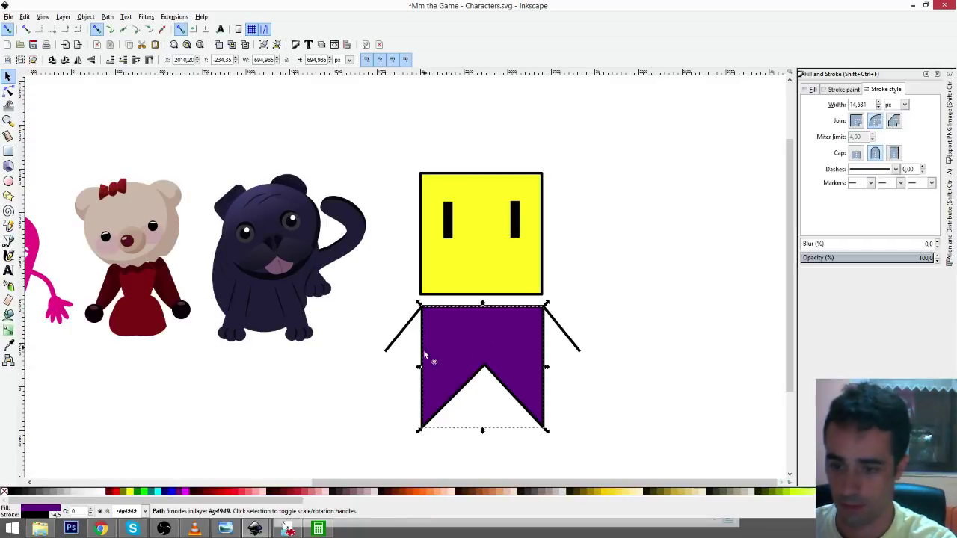
left_click_drag(419, 367, 465, 341)
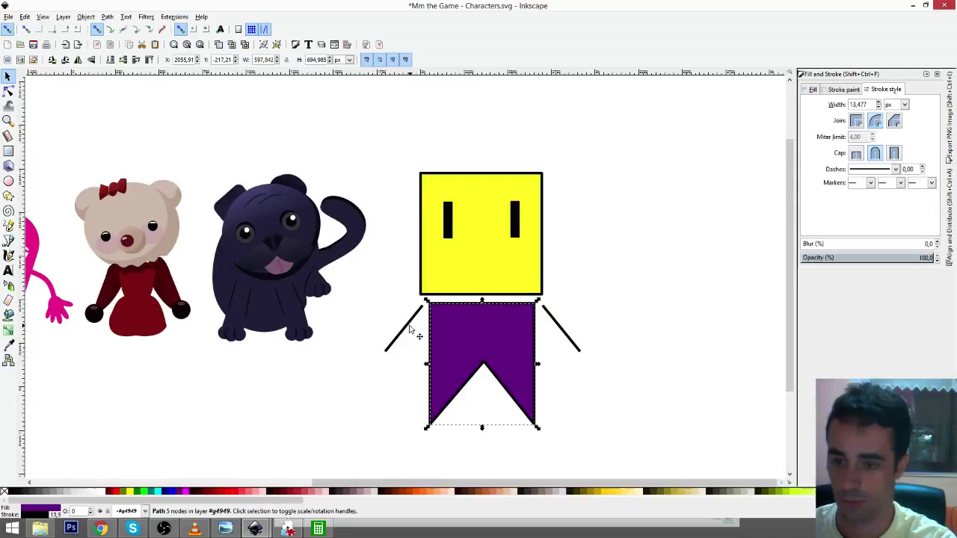
left_click_drag(408, 325, 416, 325)
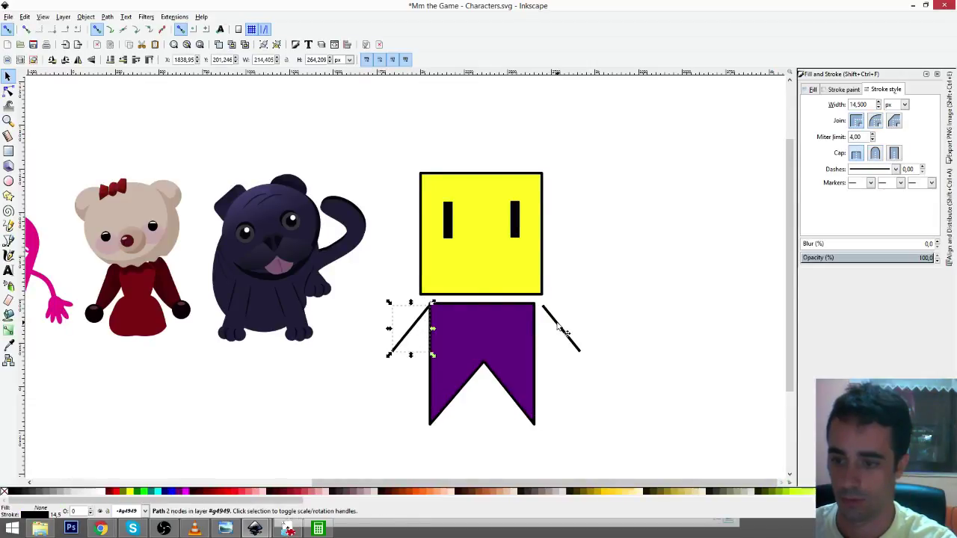
left_click_drag(562, 331, 559, 333)
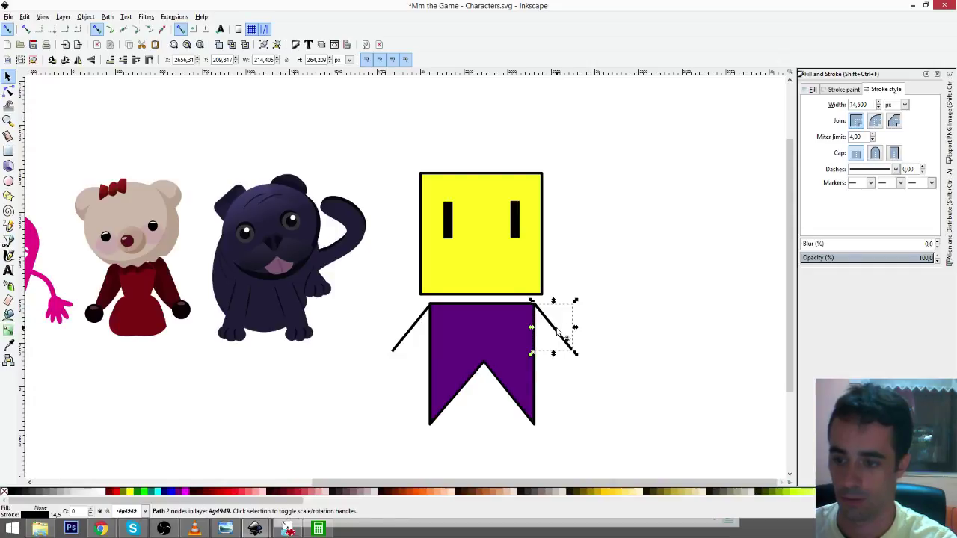
- Rotate the right-hand arm to point upward and outward, and reattach its inner end to the purple body's upper-right side
left_click(557, 330)
left_click_drag(575, 302, 489, 231)
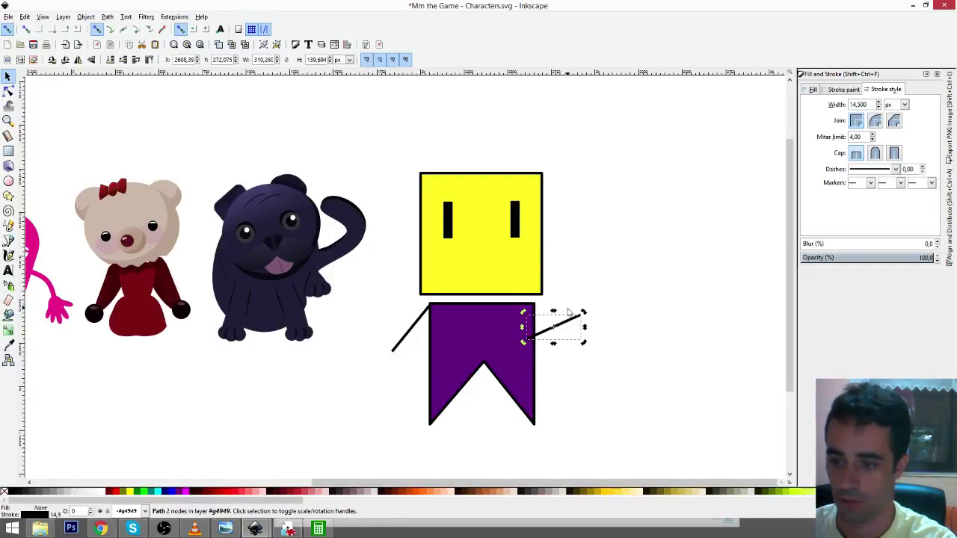
left_click_drag(571, 323, 577, 293)
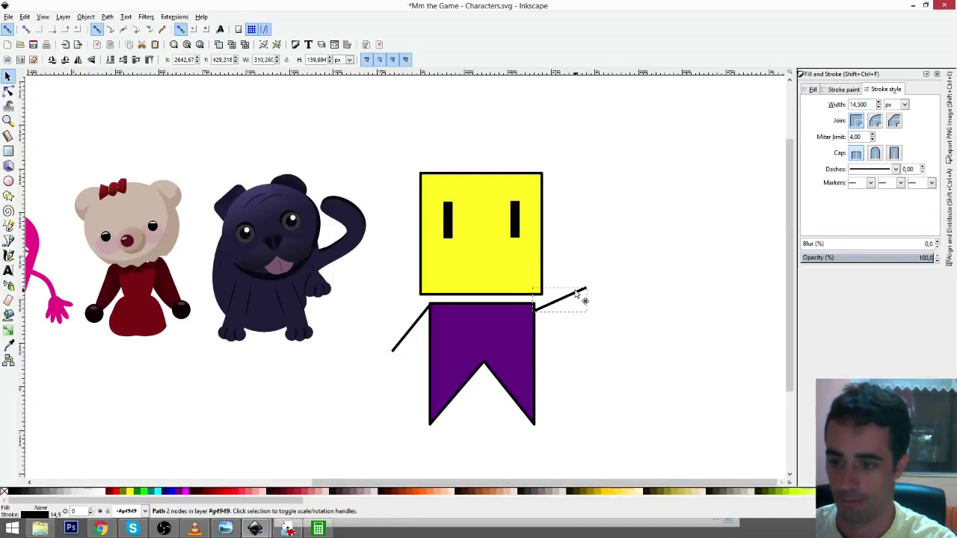
left_click(619, 351)
left_click_drag(617, 360, 591, 357)
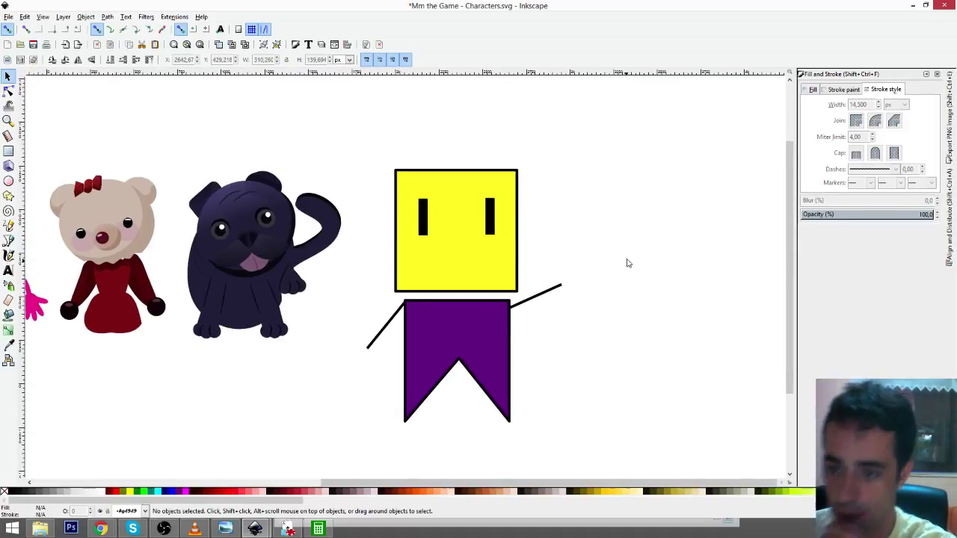
left_click_drag(566, 270, 572, 262)
left_click(493, 327)
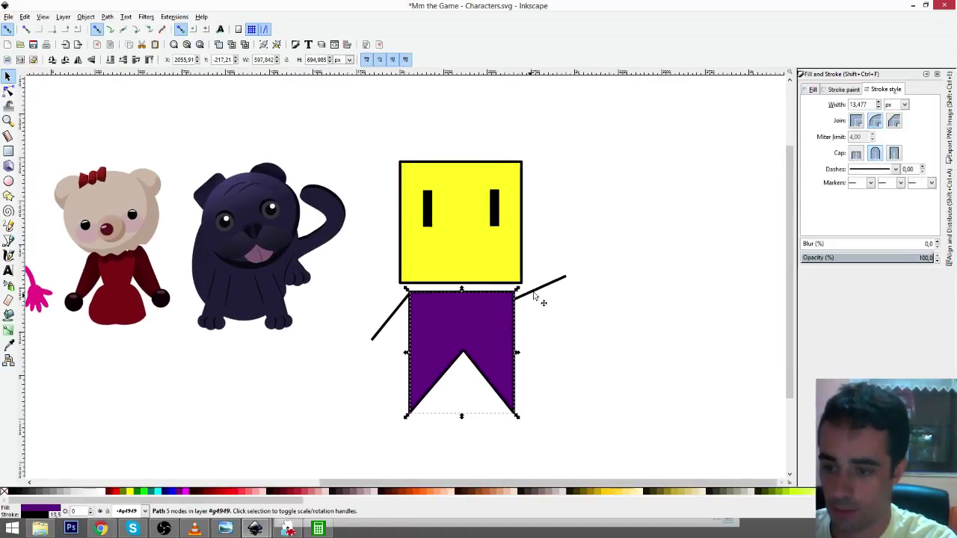
left_click(541, 286)
key("Escape")
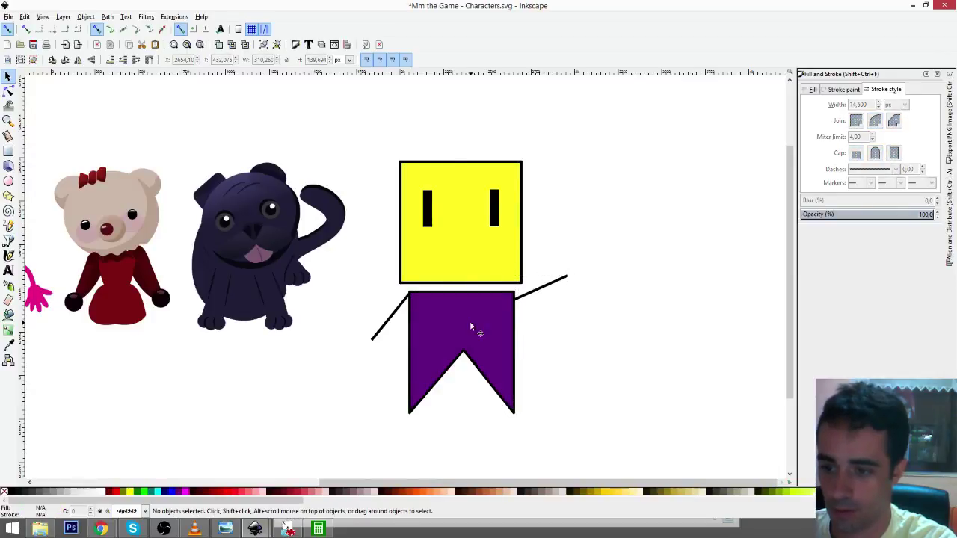
- Group the head, eyes, body and both arms of the yellow-headed character into one object
left_click(491, 345)
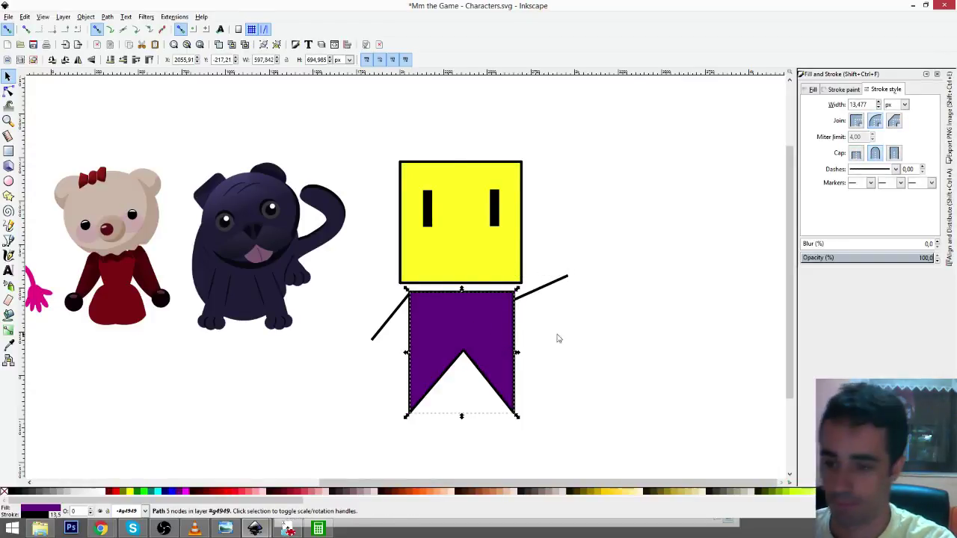
left_click(415, 138)
left_click_drag(350, 126, 613, 435)
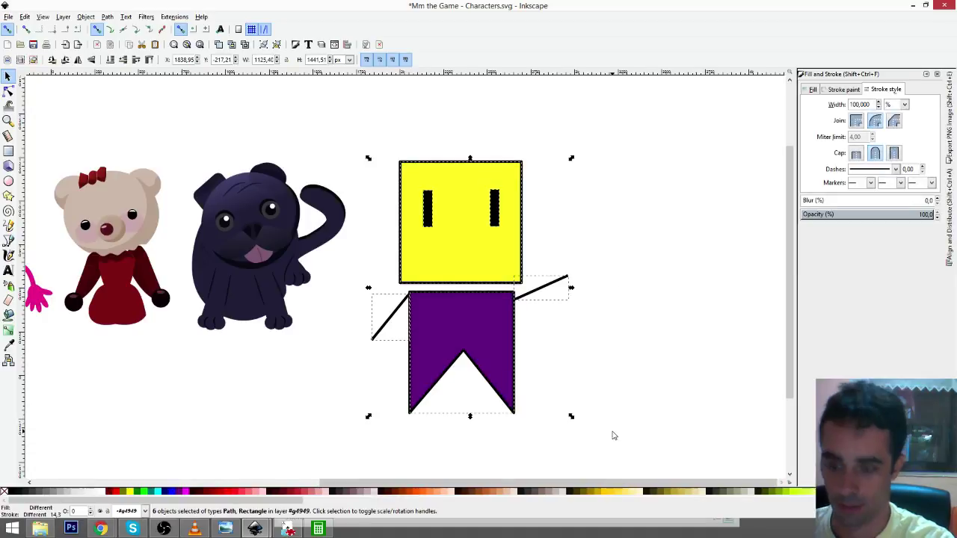
key("ctrl+g")
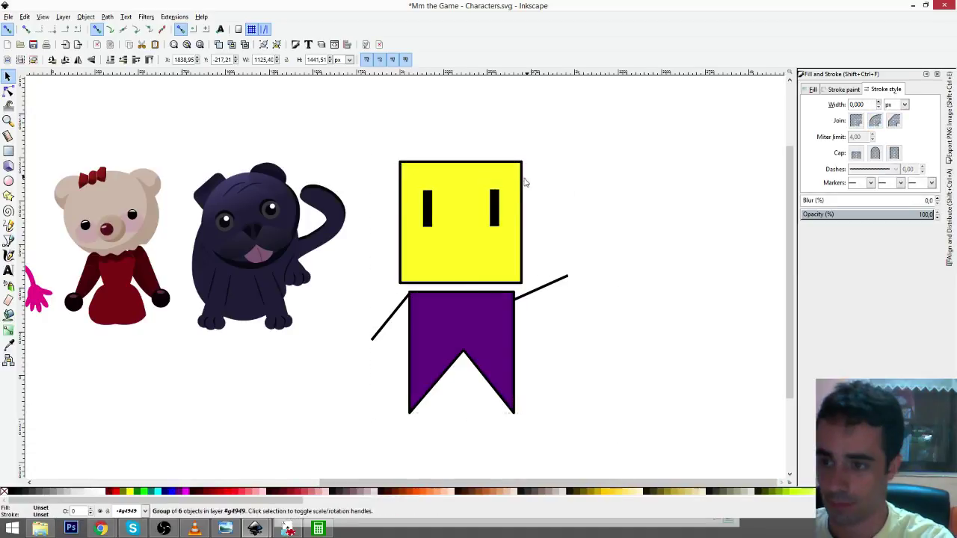
- Scale the yellow-headed character group down to about 734 by 941 px and place it beside the black animal character
left_click_drag(571, 158, 529, 209)
left_click_drag(479, 233, 429, 202)
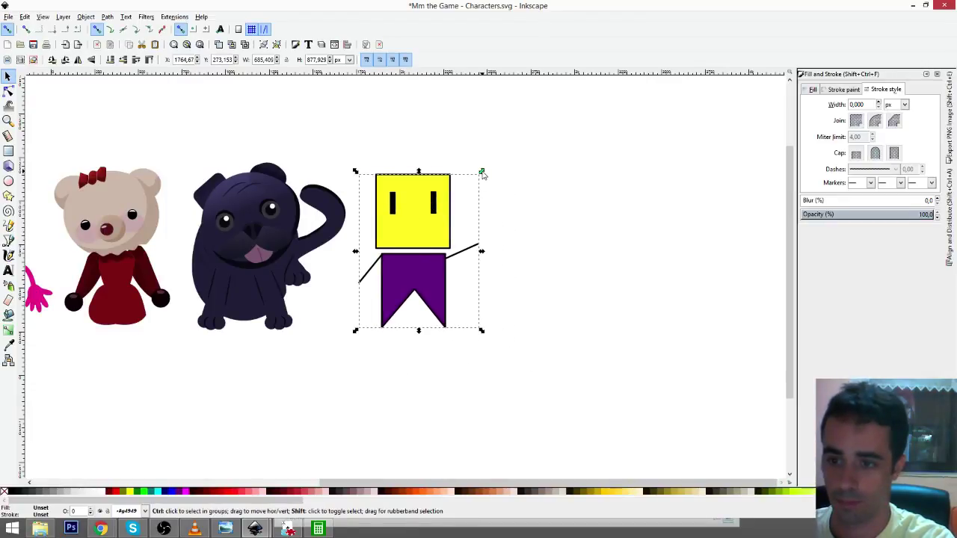
left_click_drag(483, 172, 493, 168)
left_click_drag(415, 215, 429, 227)
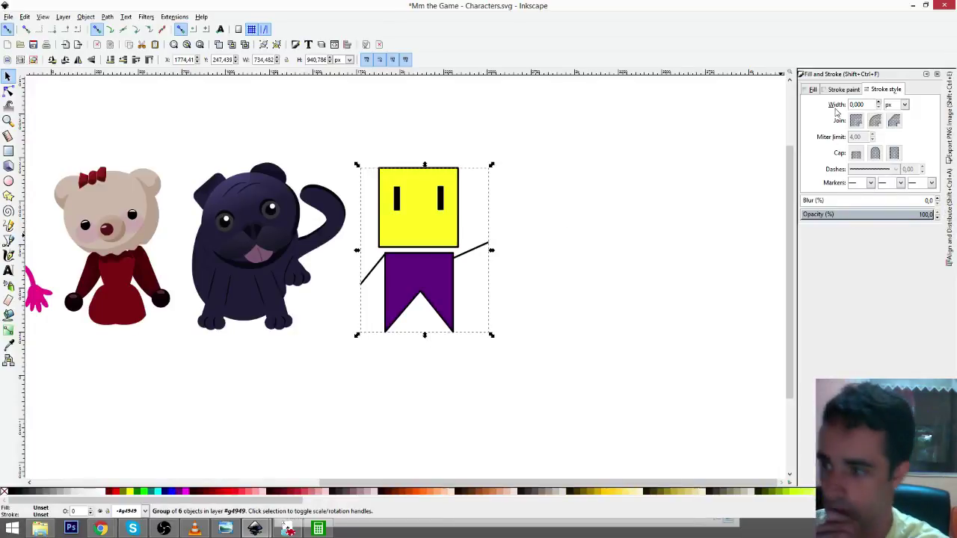
- Export the selected yellow-headed character as a PNG named Yellow Head in the Characters folder
left_click(951, 146)
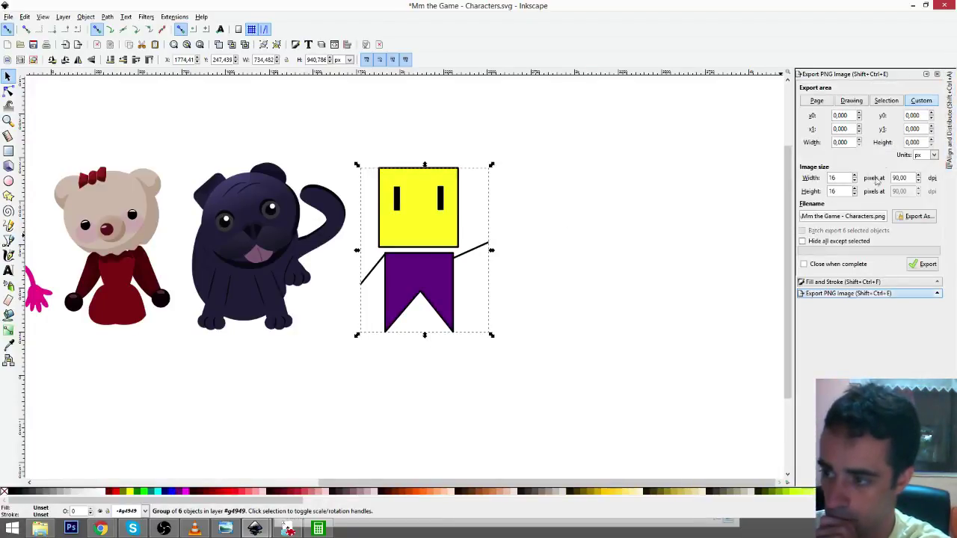
left_click(886, 101)
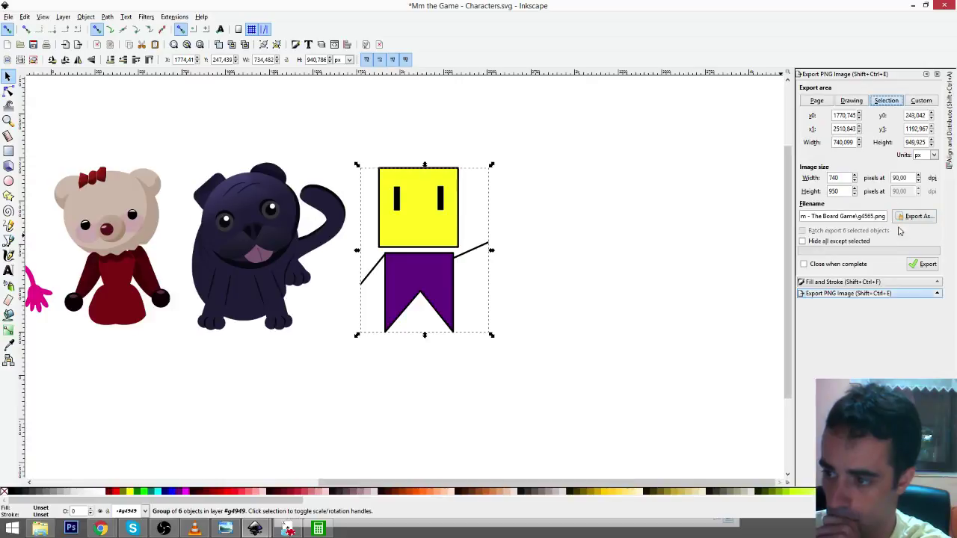
left_click(914, 217)
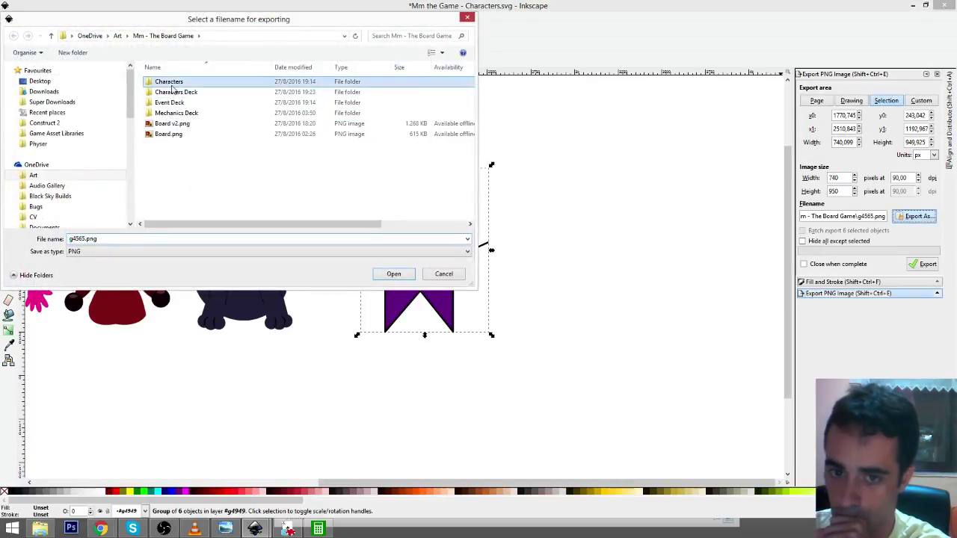
double_click(169, 82)
double_click(181, 239)
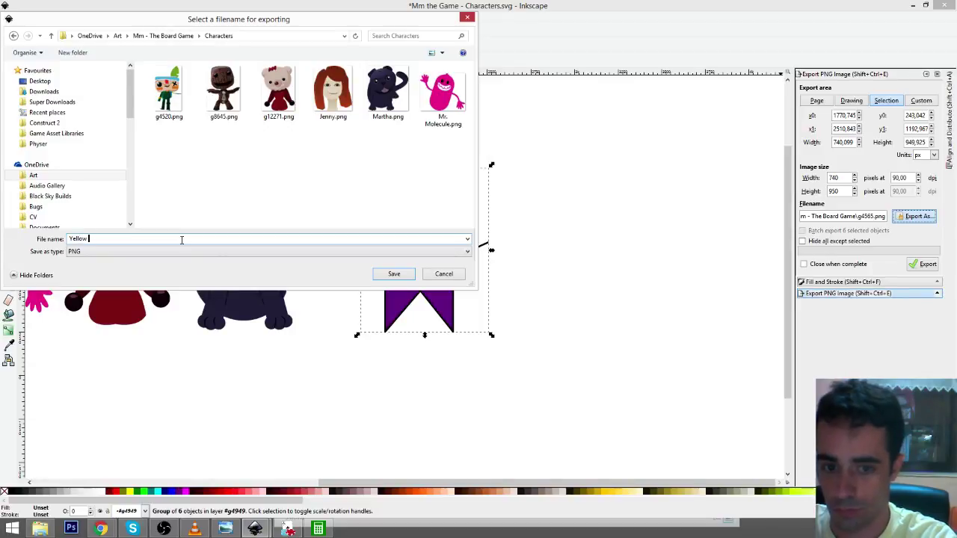
type("Yellow Head")
key("Return")
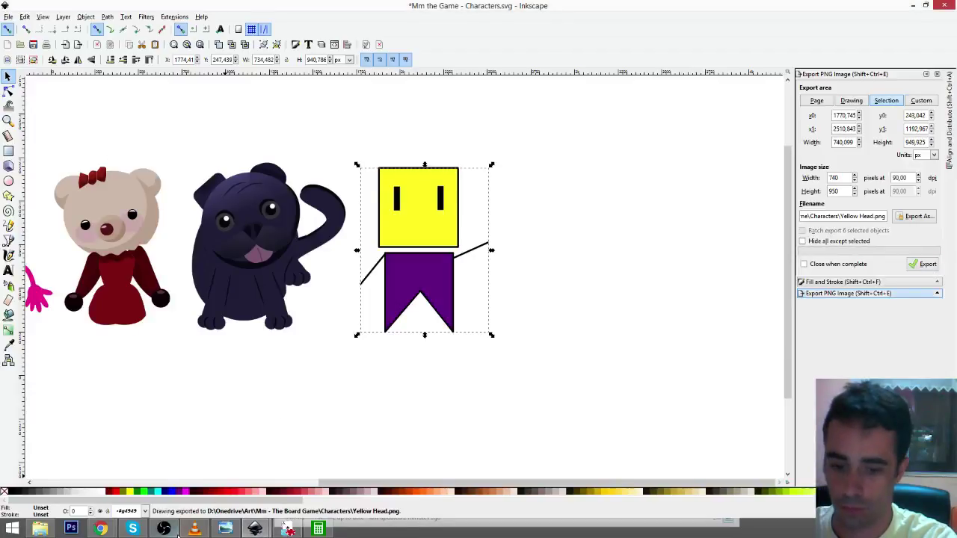
- Switch to Tabletop Simulator, duplicate the red-haired figurine and place the copy on the Studio Manager area
left_click(287, 528)
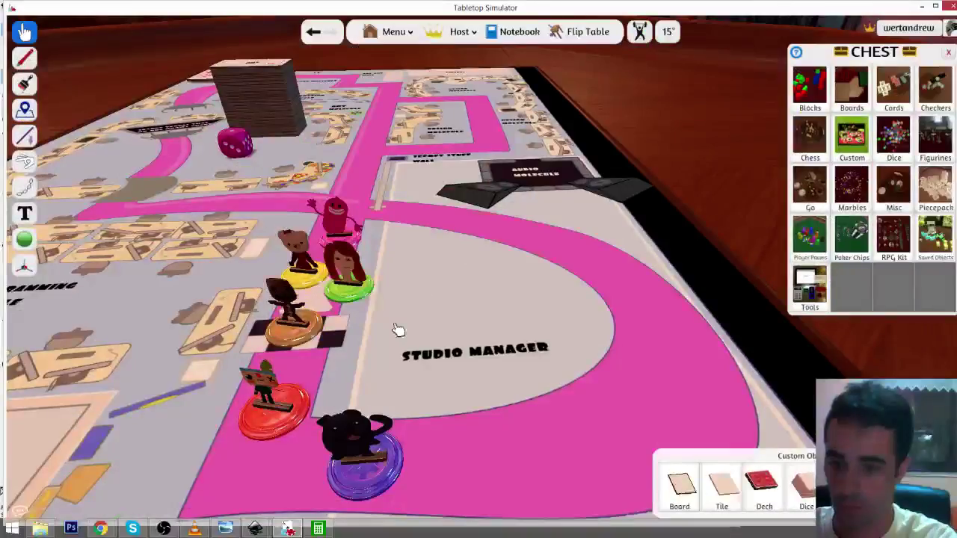
right_click(348, 288)
right_click(734, 209)
left_click(760, 273)
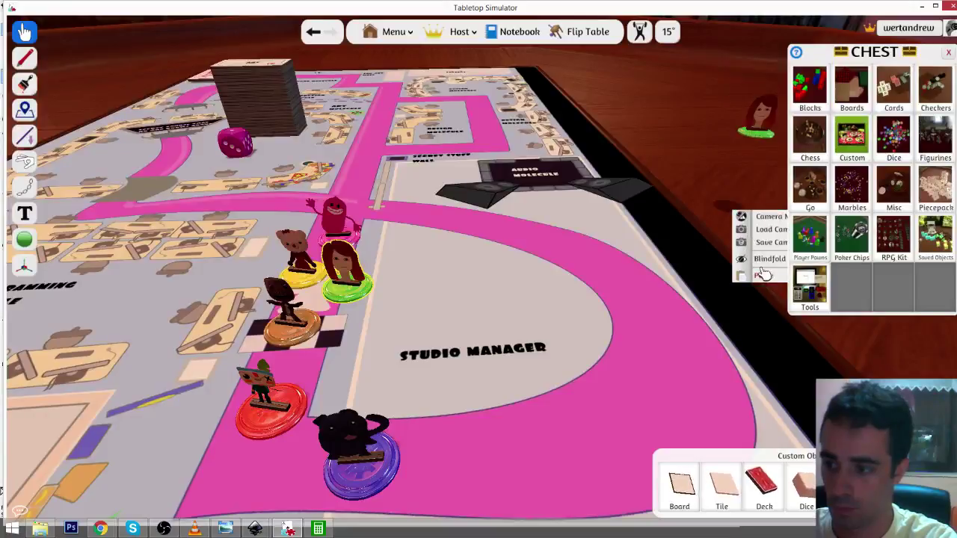
left_click_drag(739, 187, 465, 338)
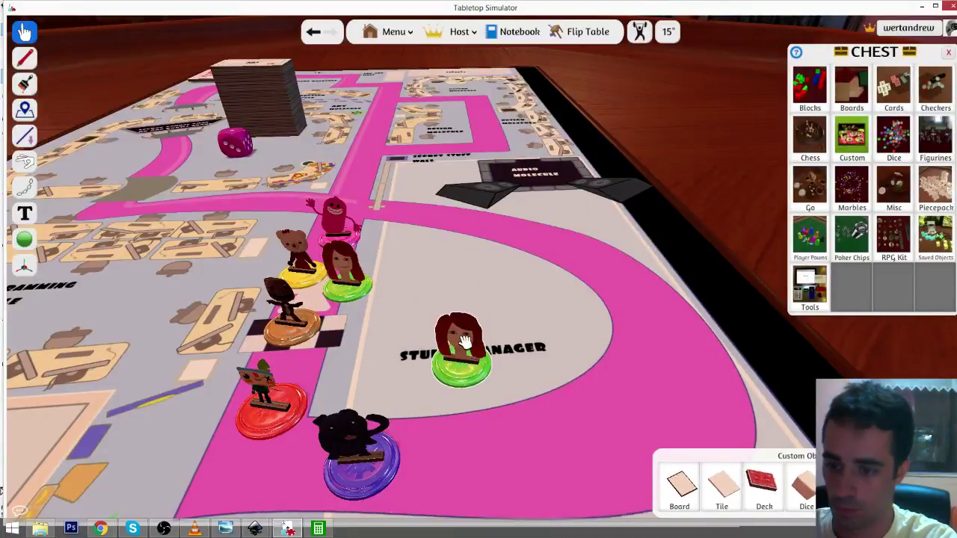
- Replace the copied figurine's image with Yellow Head.png from the Characters folder, uploaded to the Steam Cloud, and import it
right_click(467, 336)
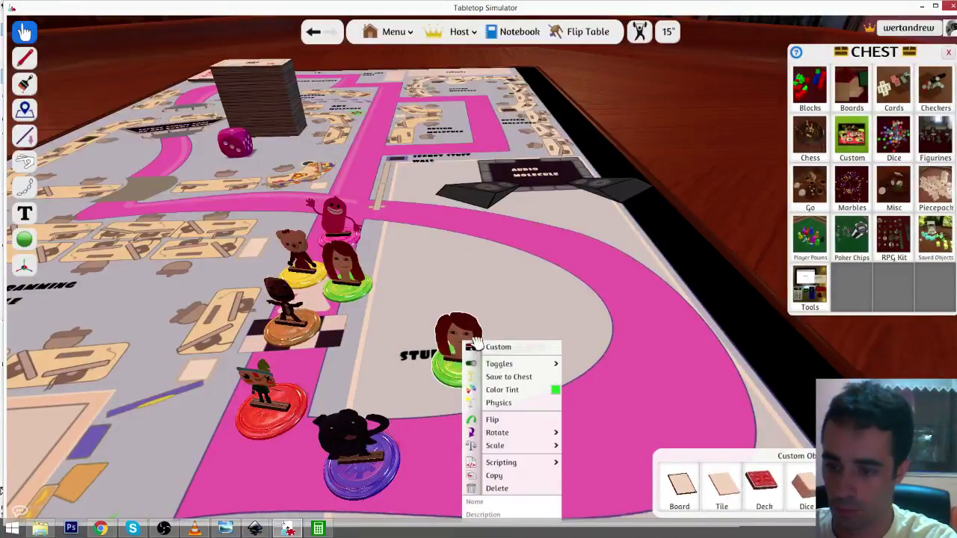
left_click(498, 347)
left_click(569, 243)
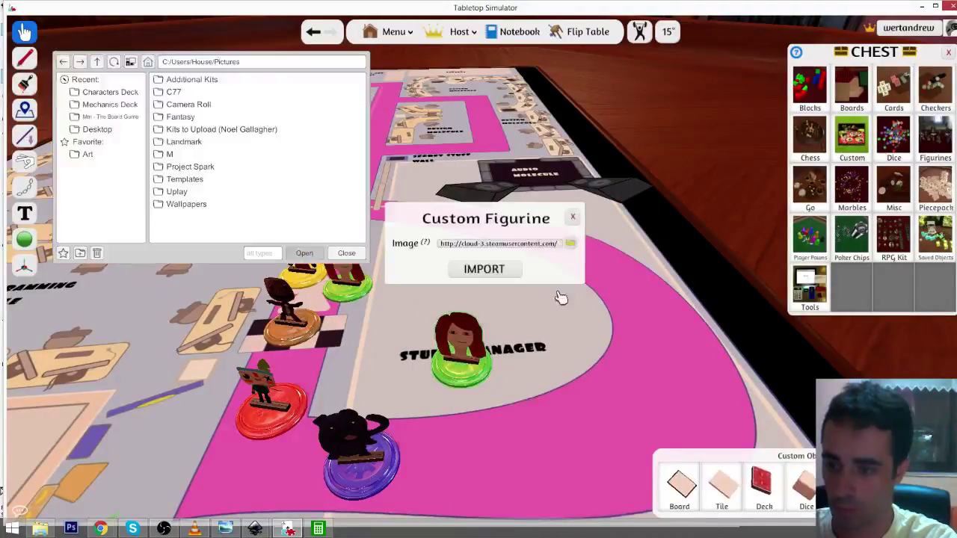
left_click(95, 117)
double_click(187, 79)
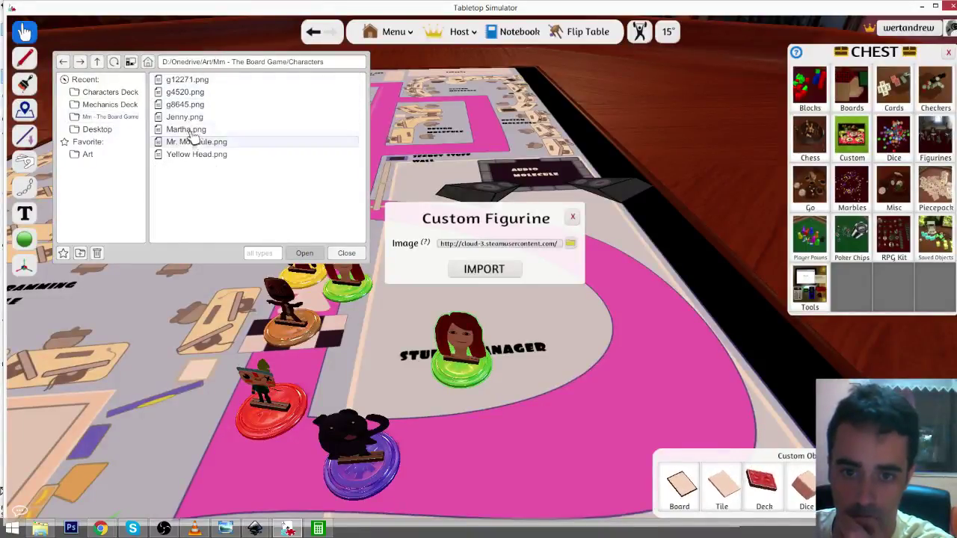
double_click(189, 155)
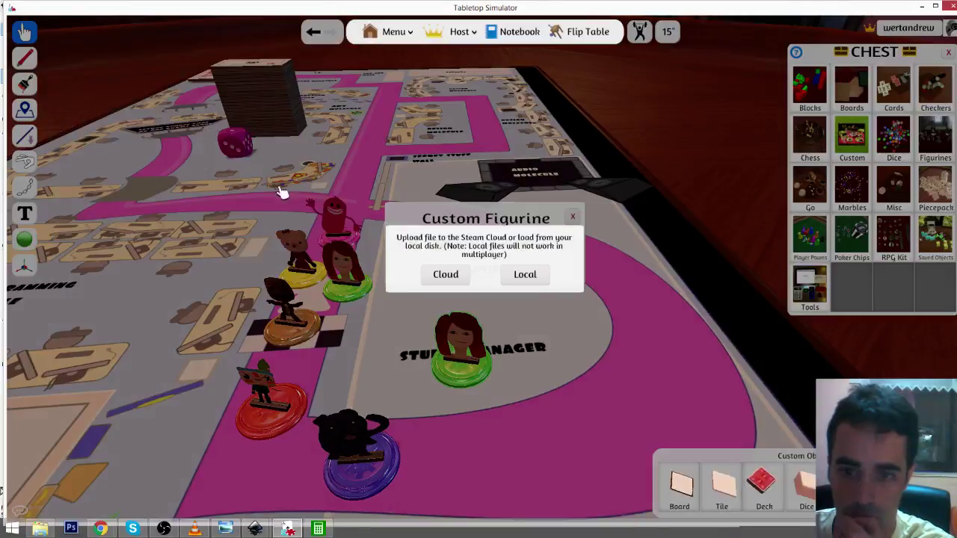
left_click(451, 276)
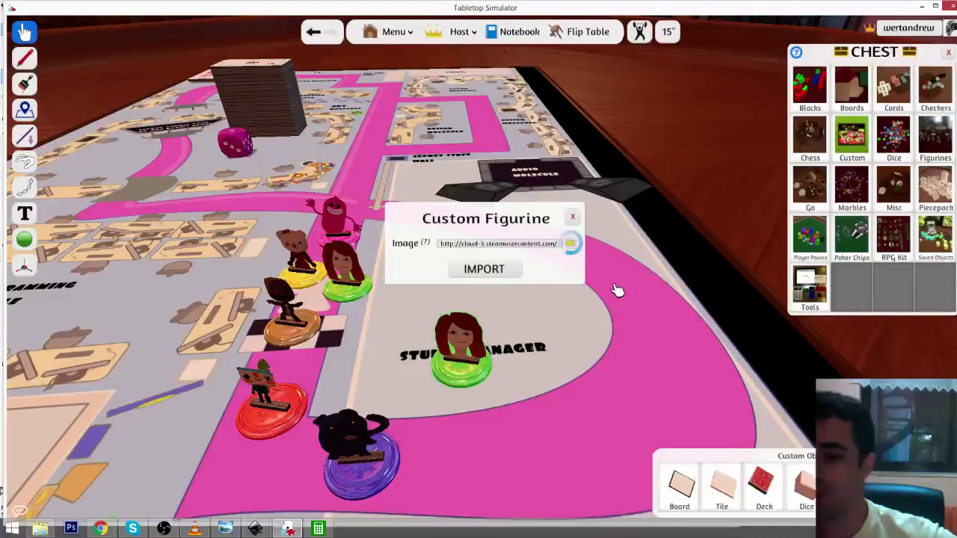
left_click(509, 274)
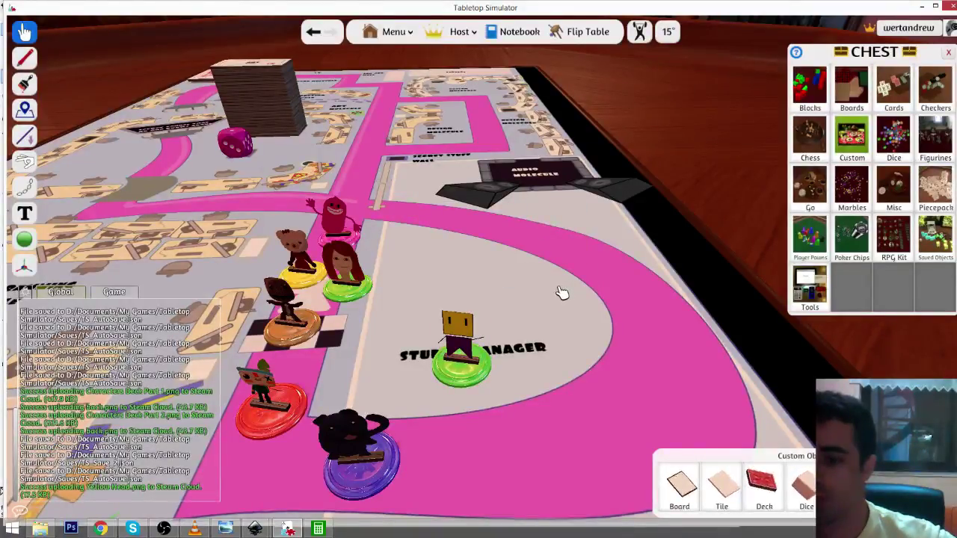
- Tint the yellow-headed figurine's base turquoise, colour 29DEC8
left_click_drag(538, 343, 524, 324)
scroll(534, 356, "up", 3)
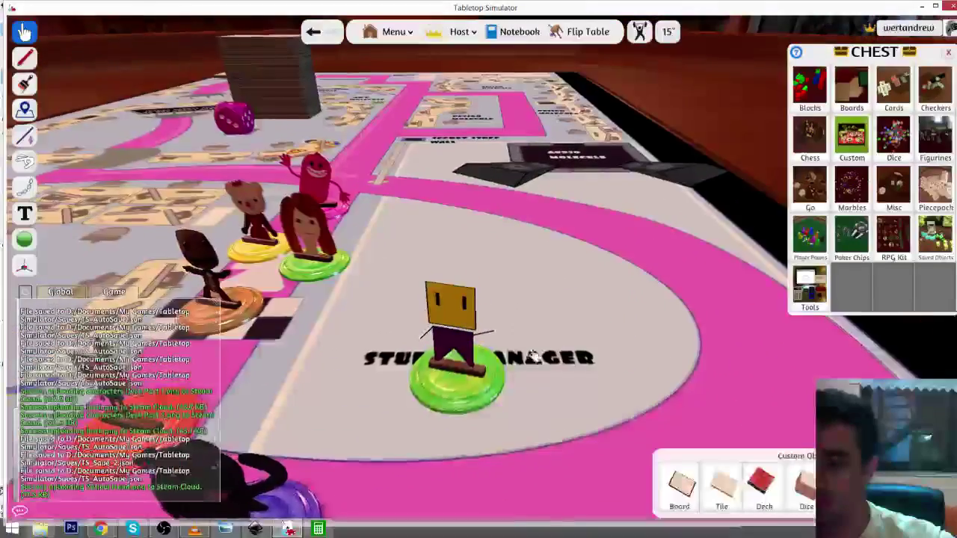
key("s")
key("a")
key("d")
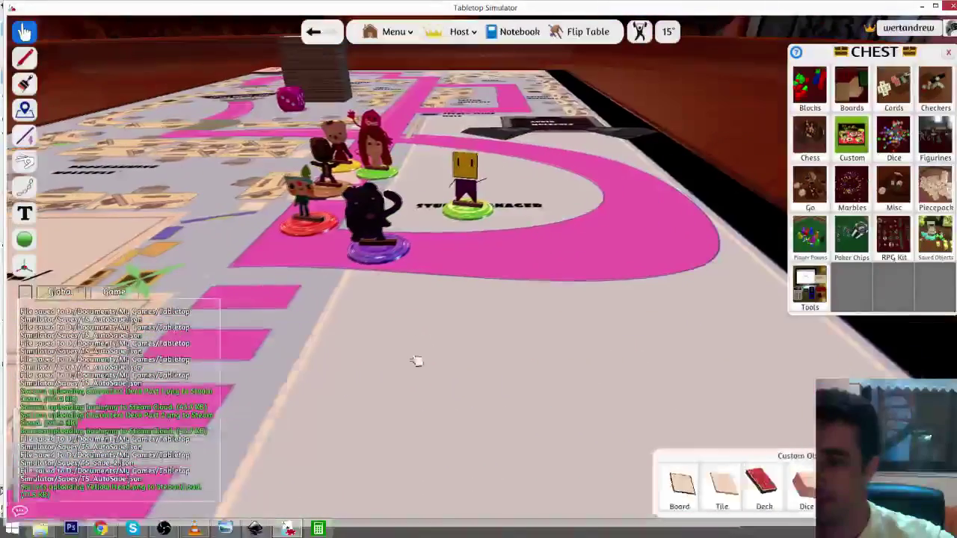
scroll(494, 254, "up", 4)
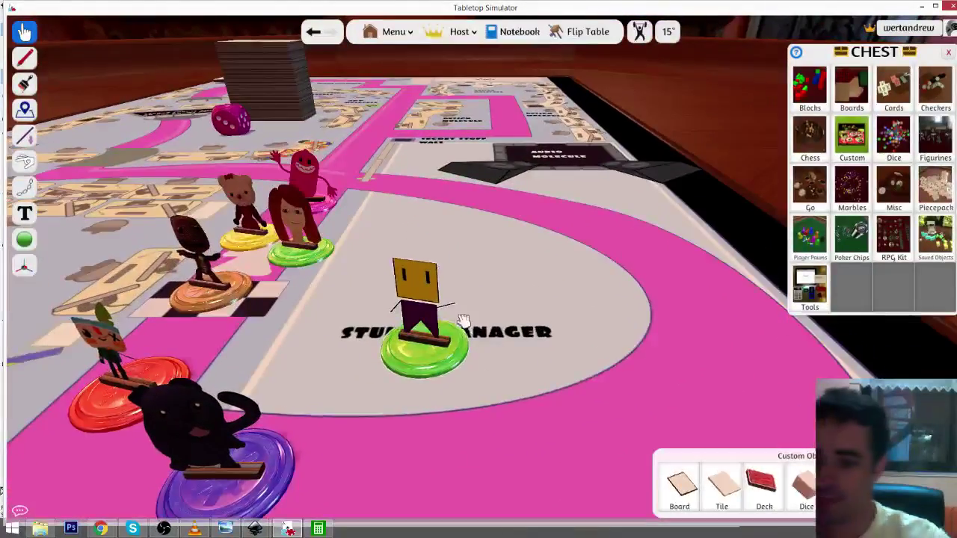
right_click(438, 339)
left_click(471, 391)
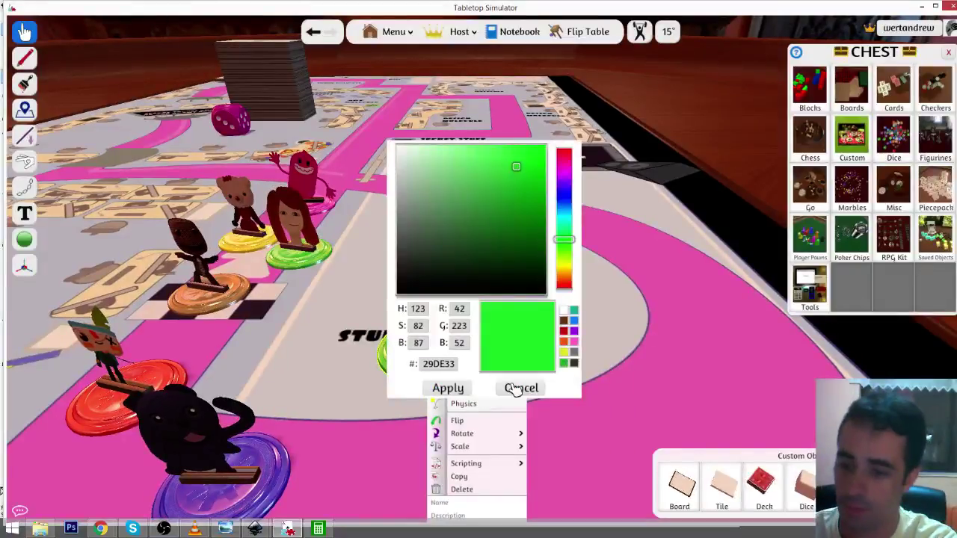
left_click(566, 222)
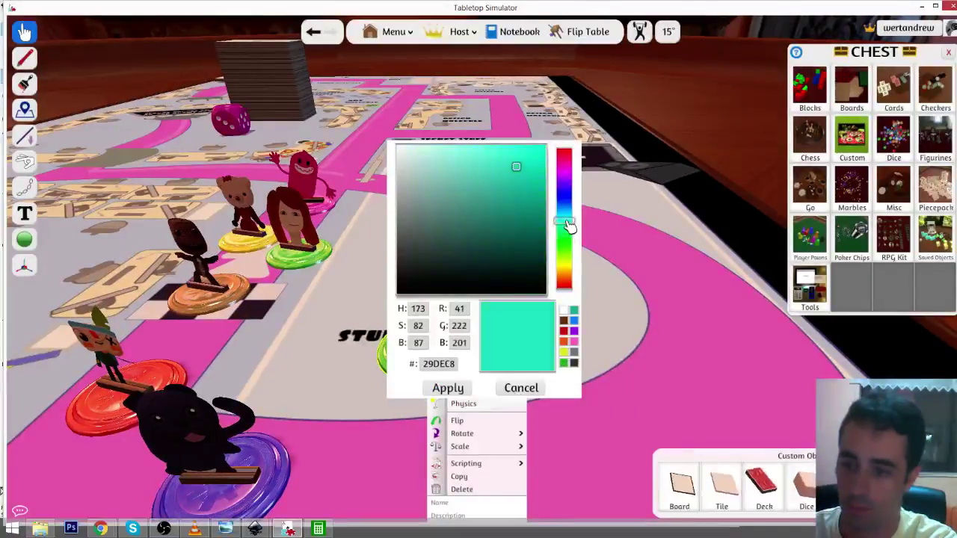
left_click(458, 390)
left_click(602, 341)
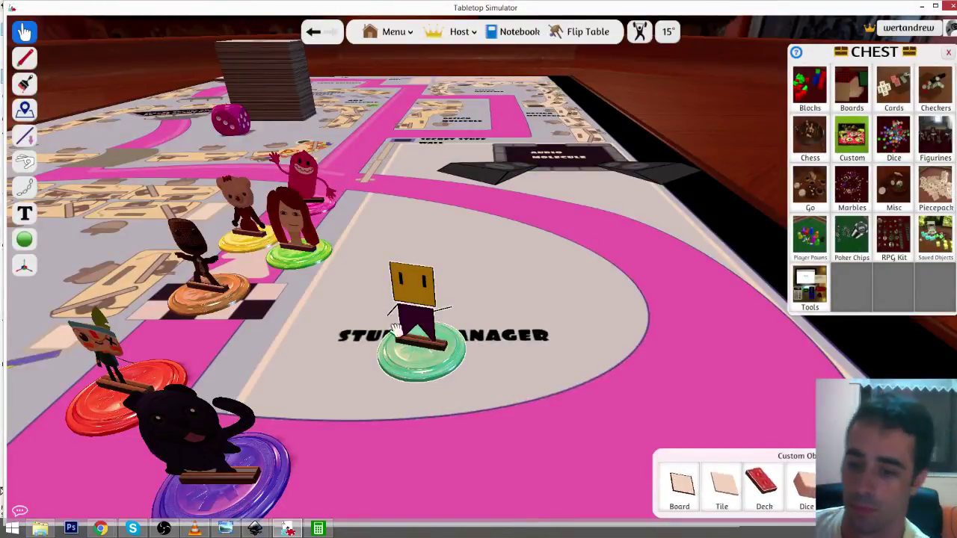
- Tint the yellow-headed figurine's base a dark muted purple and move the black animal figurine next to it
right_click(413, 338)
left_click(493, 391)
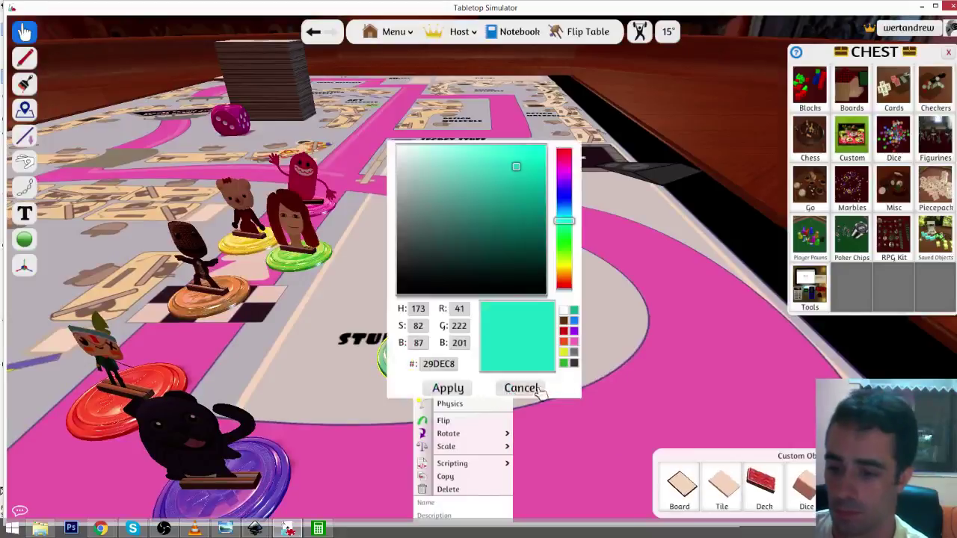
left_click(565, 171)
left_click_drag(493, 232, 470, 250)
left_click(448, 388)
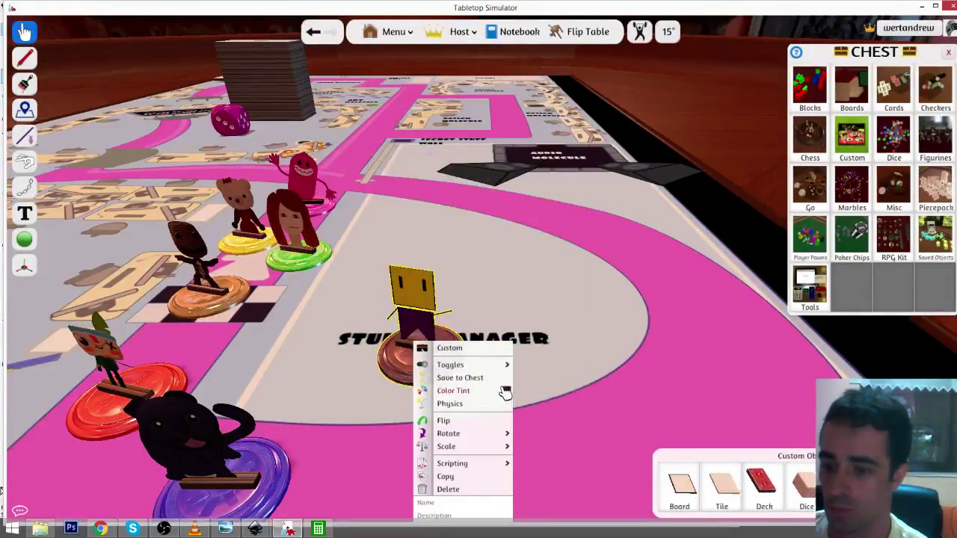
left_click_drag(505, 392, 558, 344)
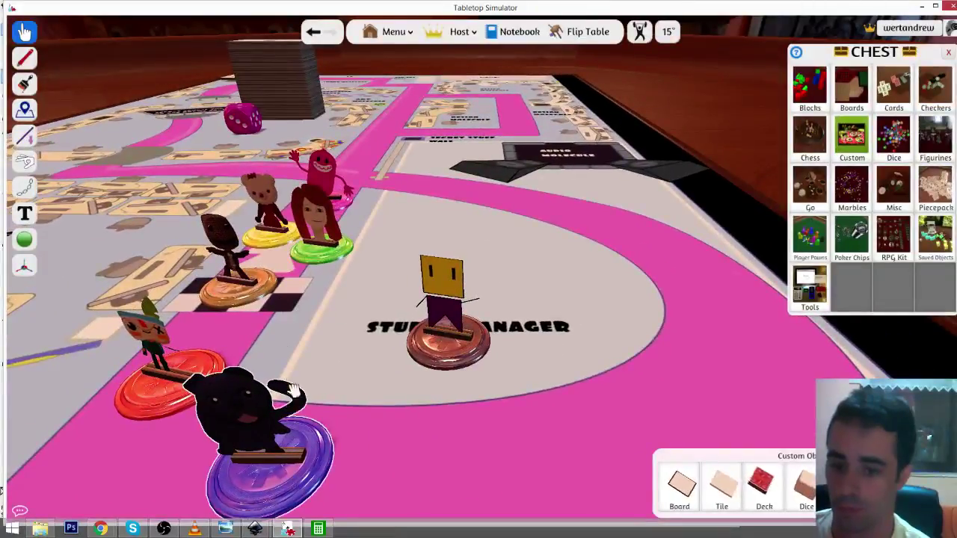
left_click_drag(276, 450, 334, 346)
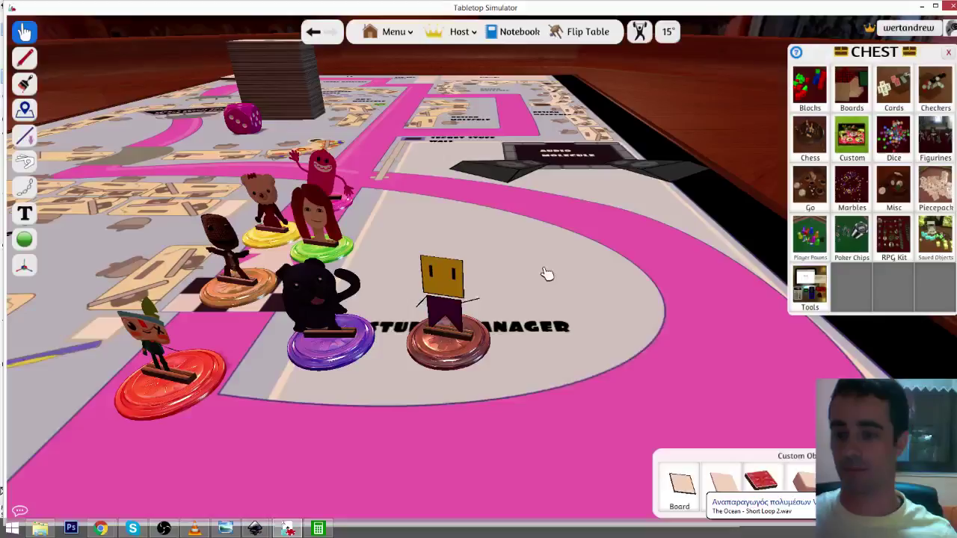
- Scale the yellow-headed figurine up repeatedly to more than twice its size
right_click(454, 341)
left_click(581, 446)
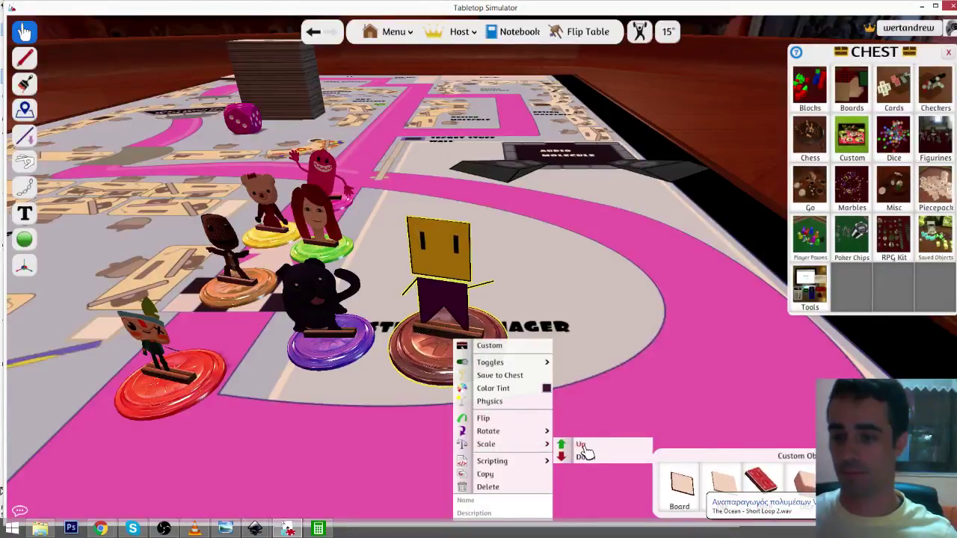
left_click(583, 447)
left_click(584, 447)
left_click(584, 447)
left_click(584, 447)
left_click(584, 448)
left_click(583, 447)
left_click(584, 447)
left_click(512, 319)
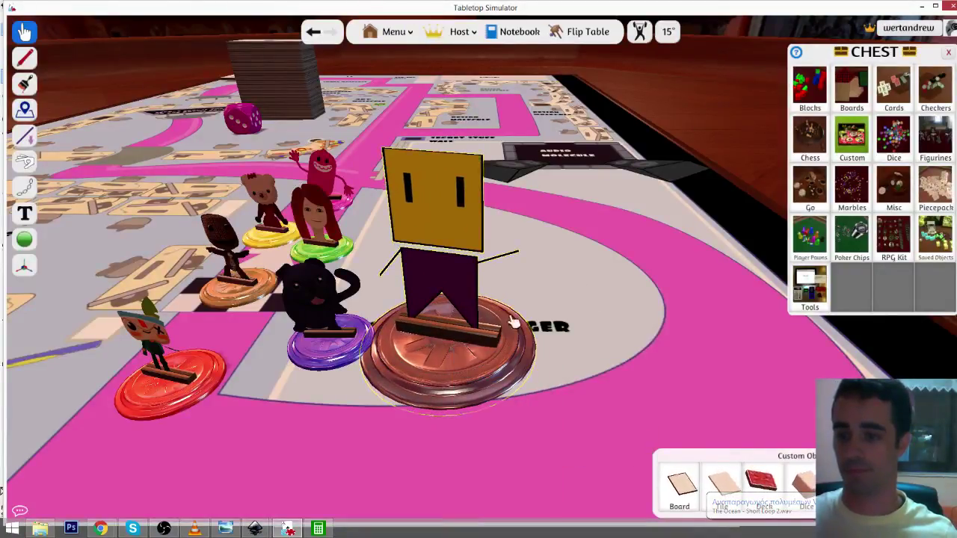
- Move the enlarged yellow-headed figurine farther back within the Studio Manager area
left_click_drag(458, 365, 502, 318)
scroll(596, 278, "down", 3)
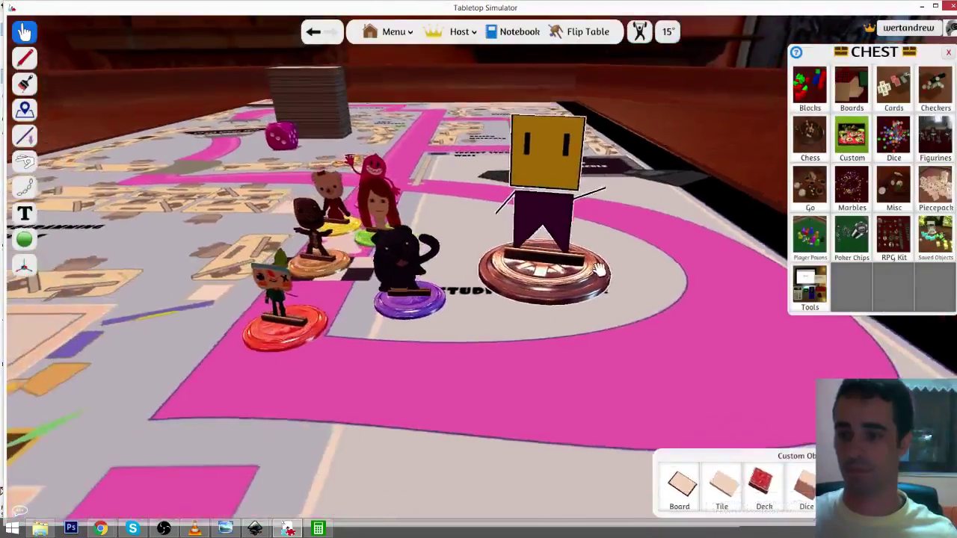
key("w")
key("d")
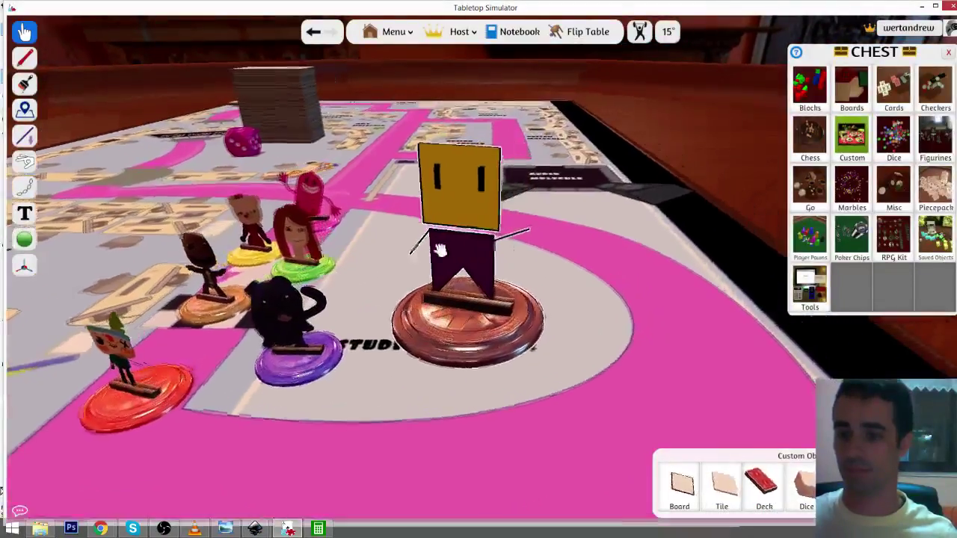